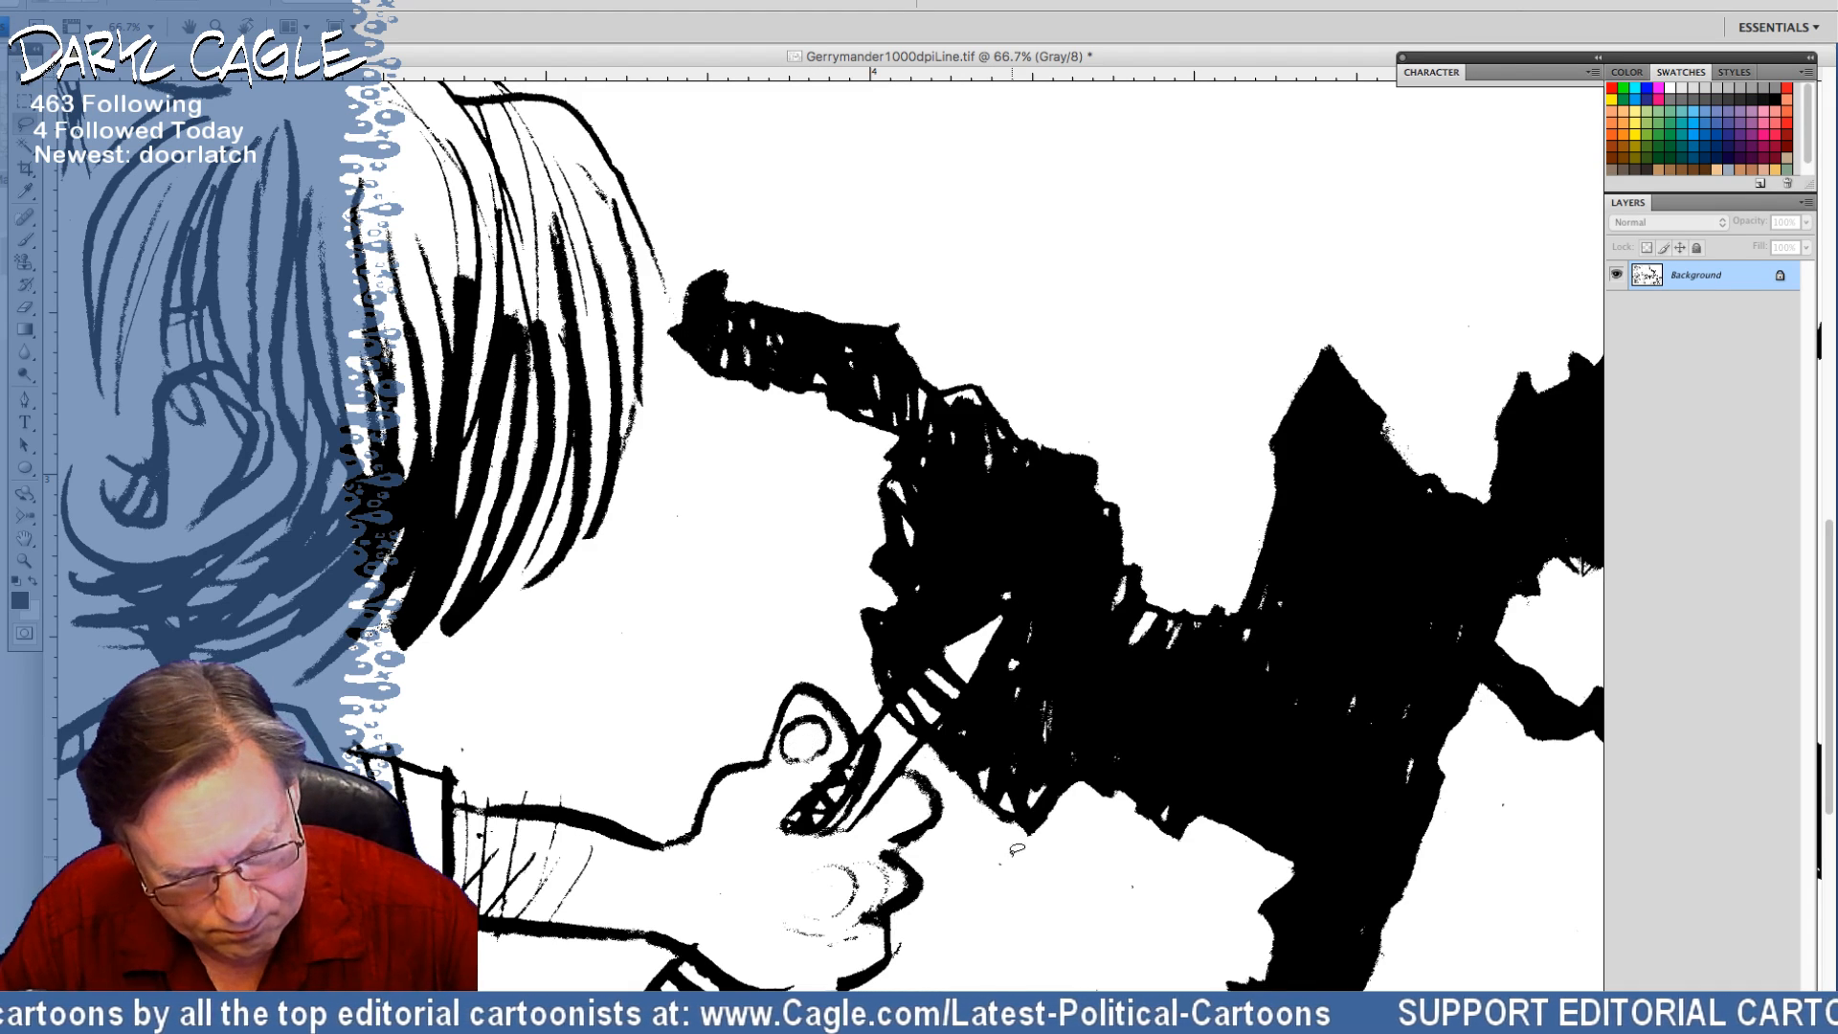
Lasso and delete the stray specks below the black map silhouette and beside its lower leg
left_click_drag(1137, 862, 1133, 864)
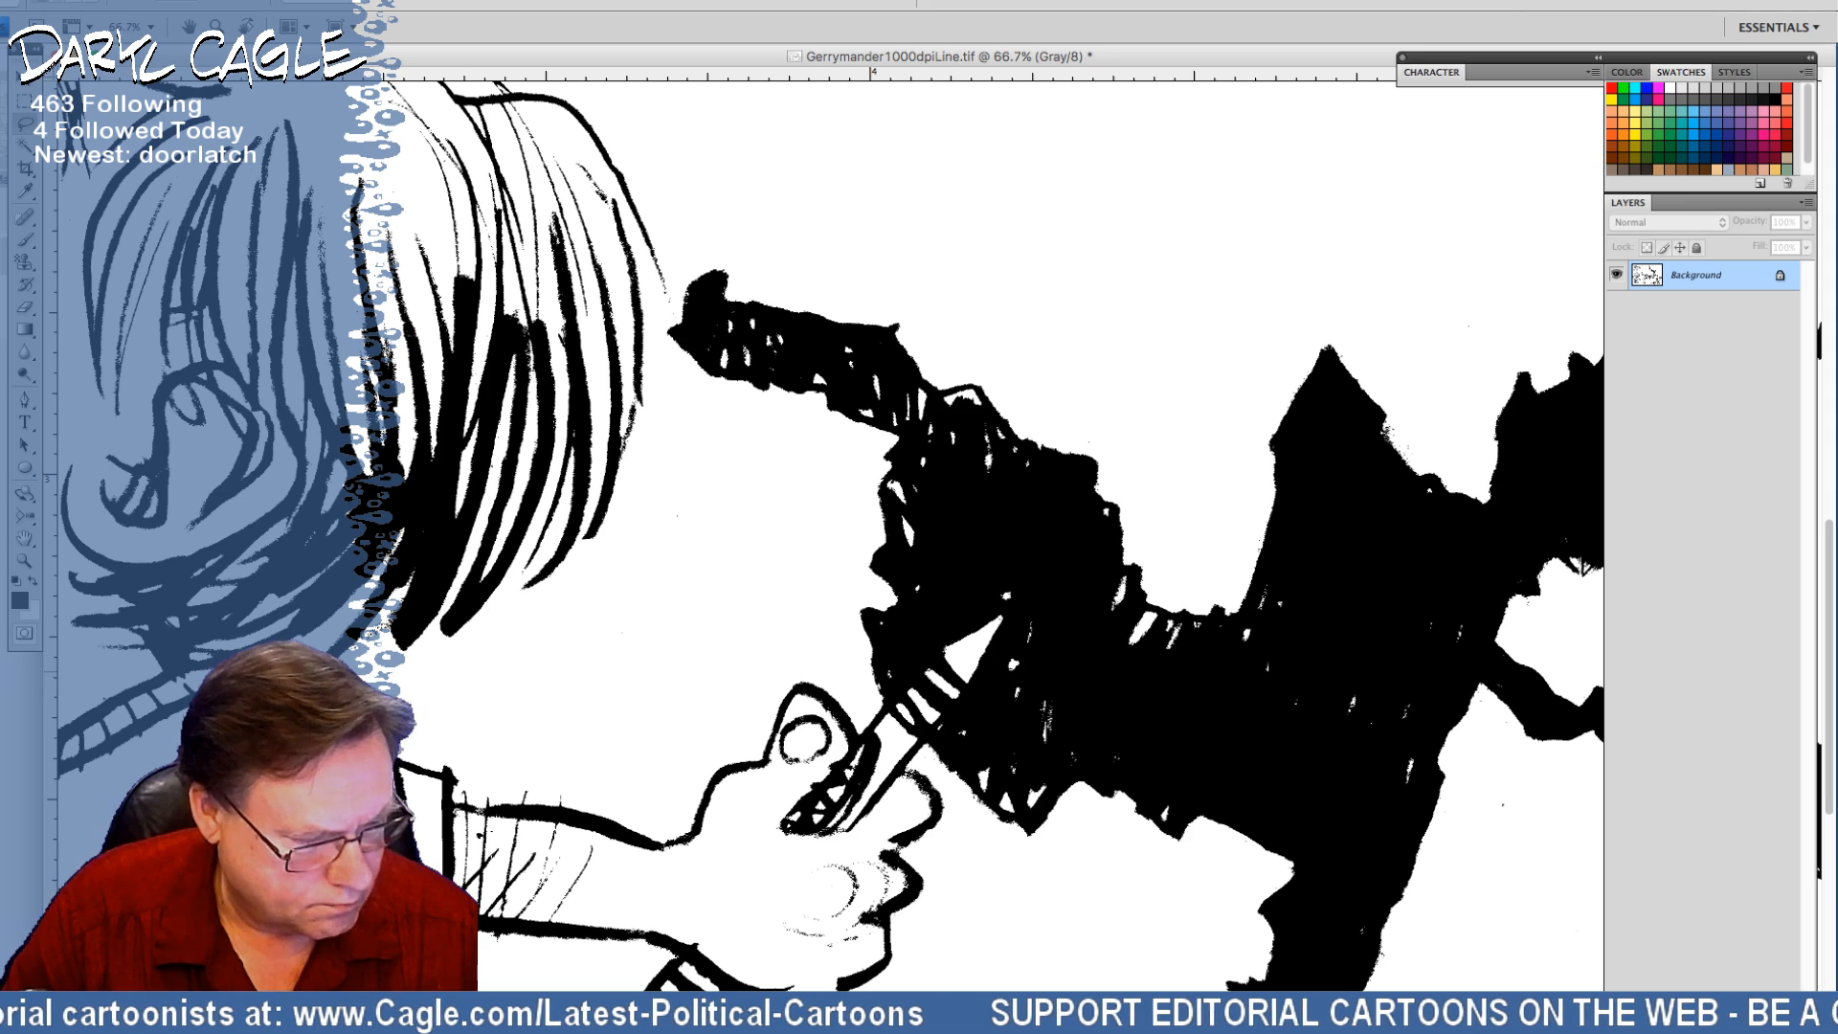
left_click_drag(556, 988, 494, 658)
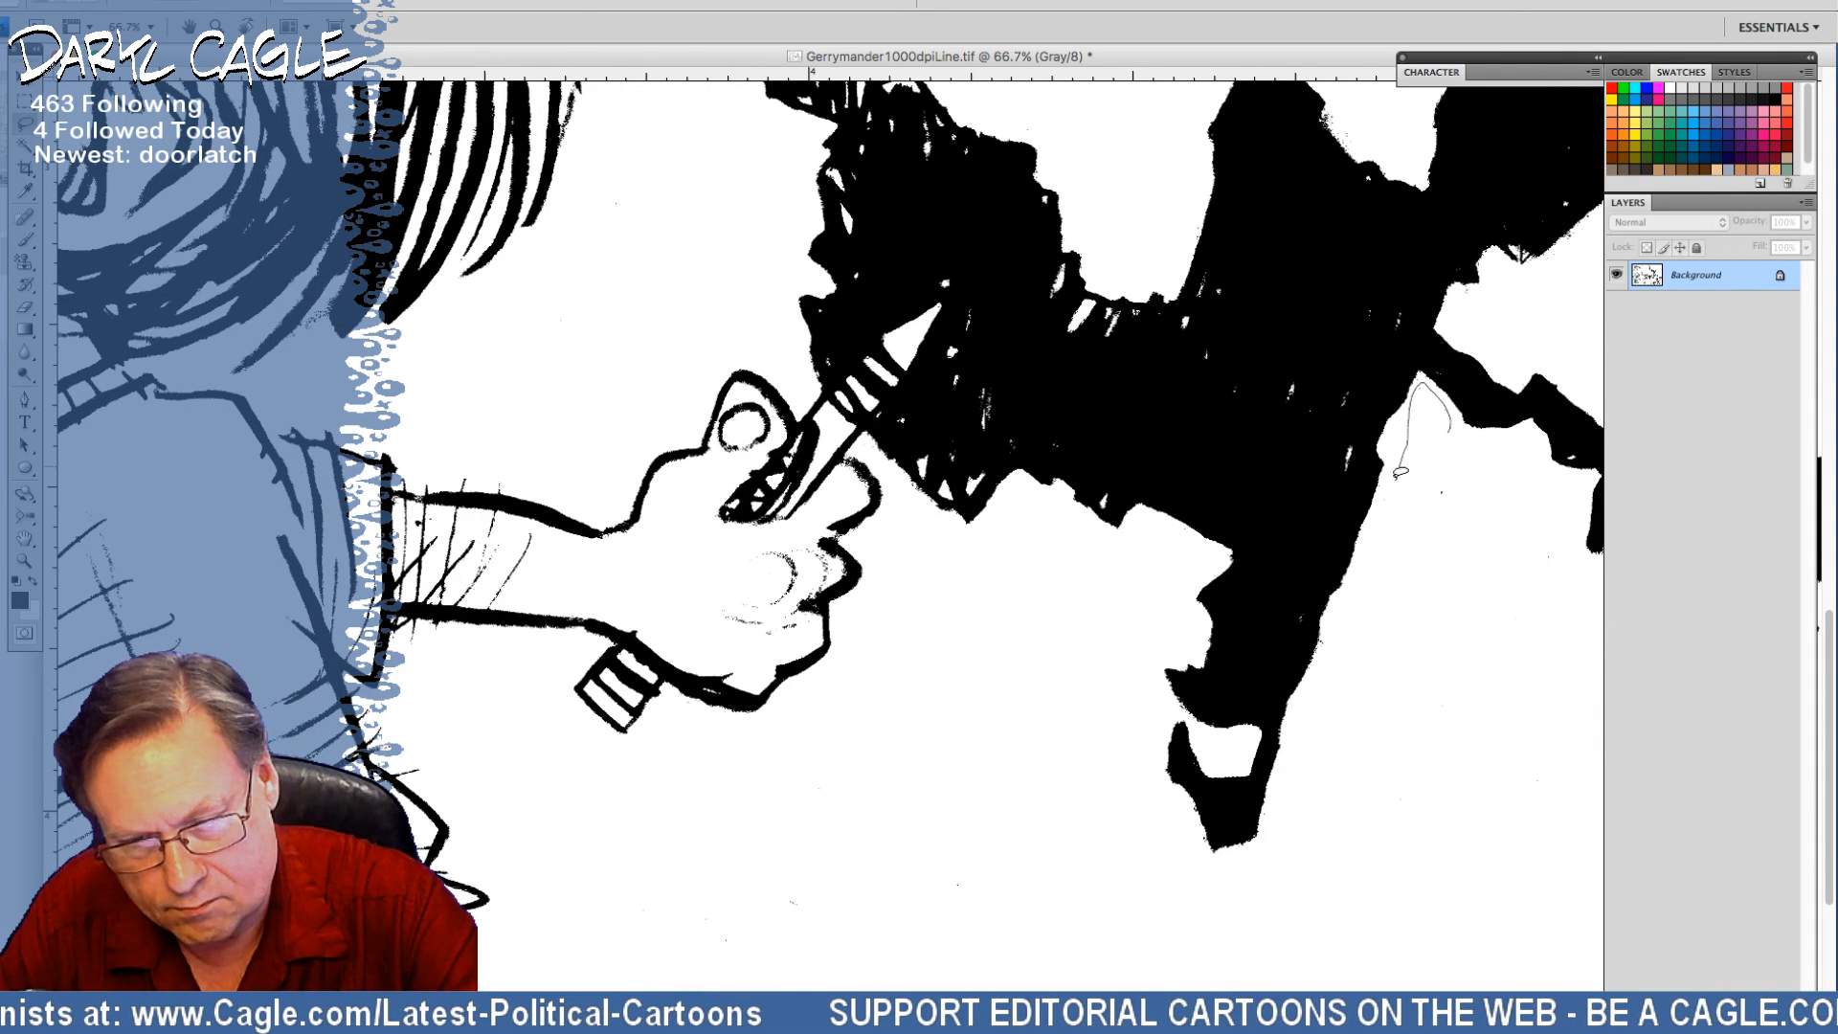
left_click_drag(1455, 510, 1455, 493)
key("Delete")
left_click_drag(1557, 533, 1513, 572)
key("Delete")
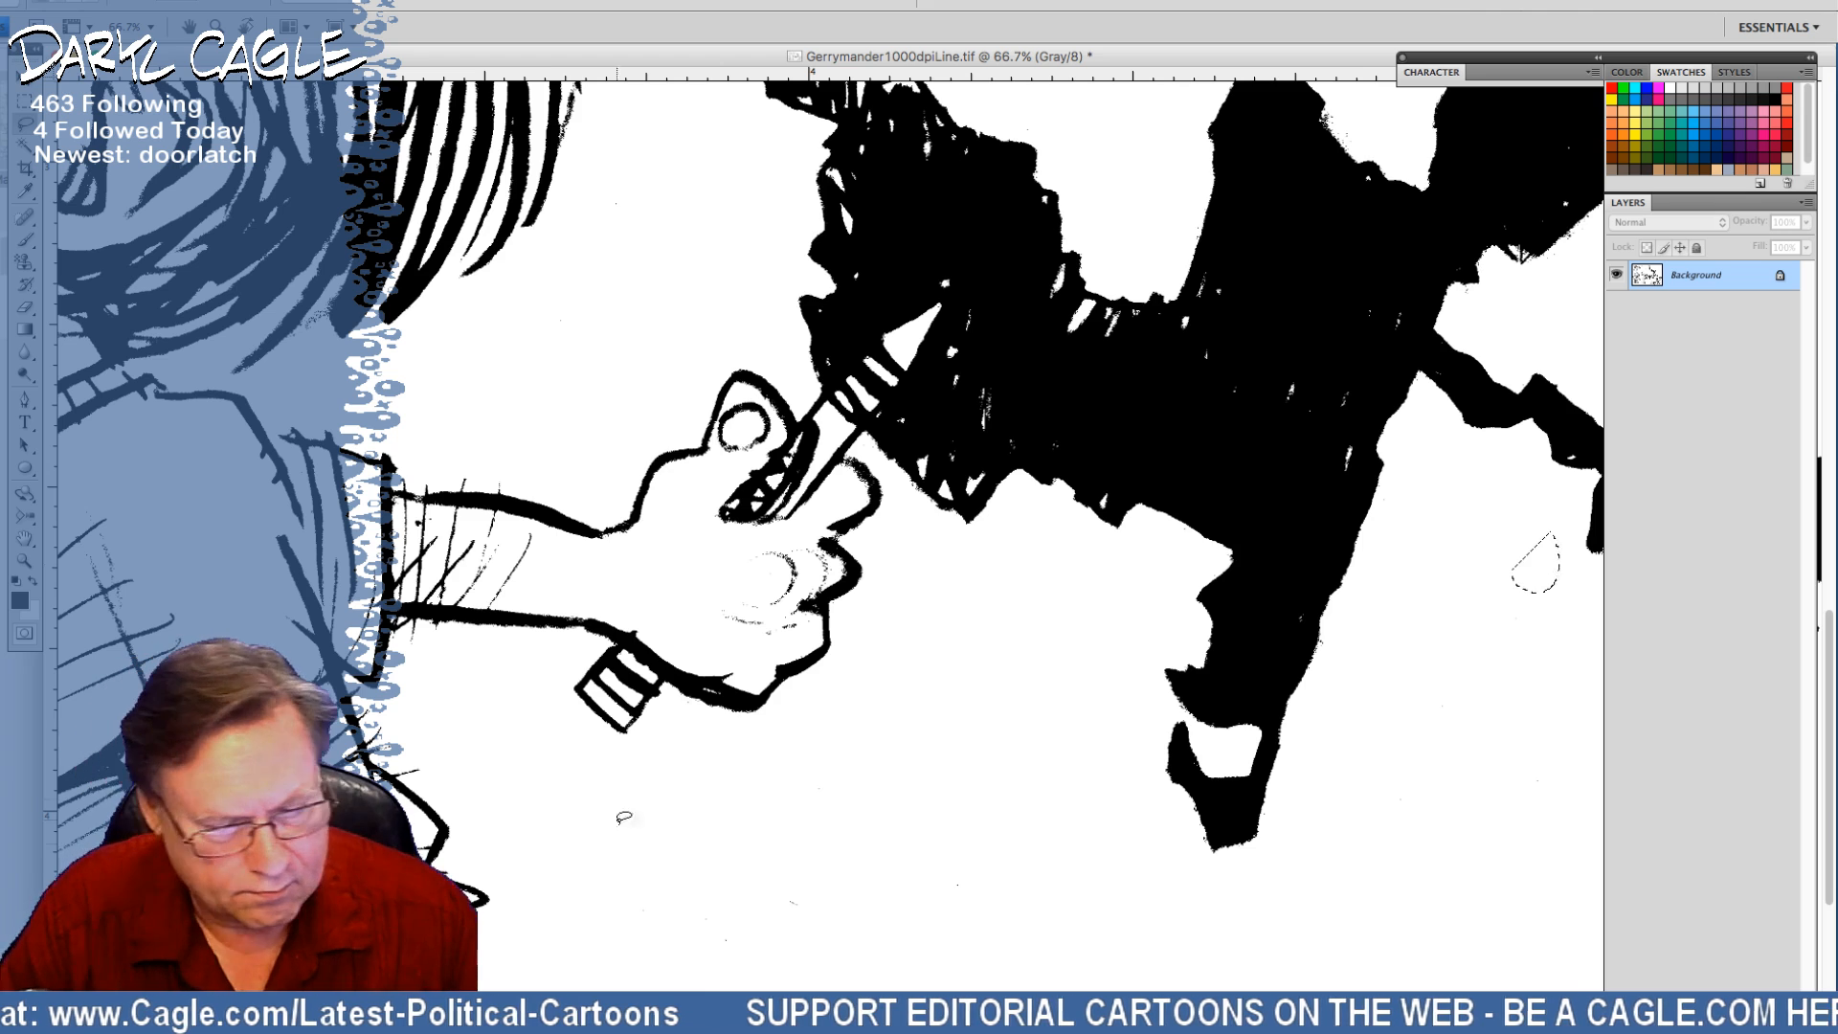
Lasso and clear the stray specks in the white space below the hand and around the grass lines
left_click_drag(596, 910, 587, 741)
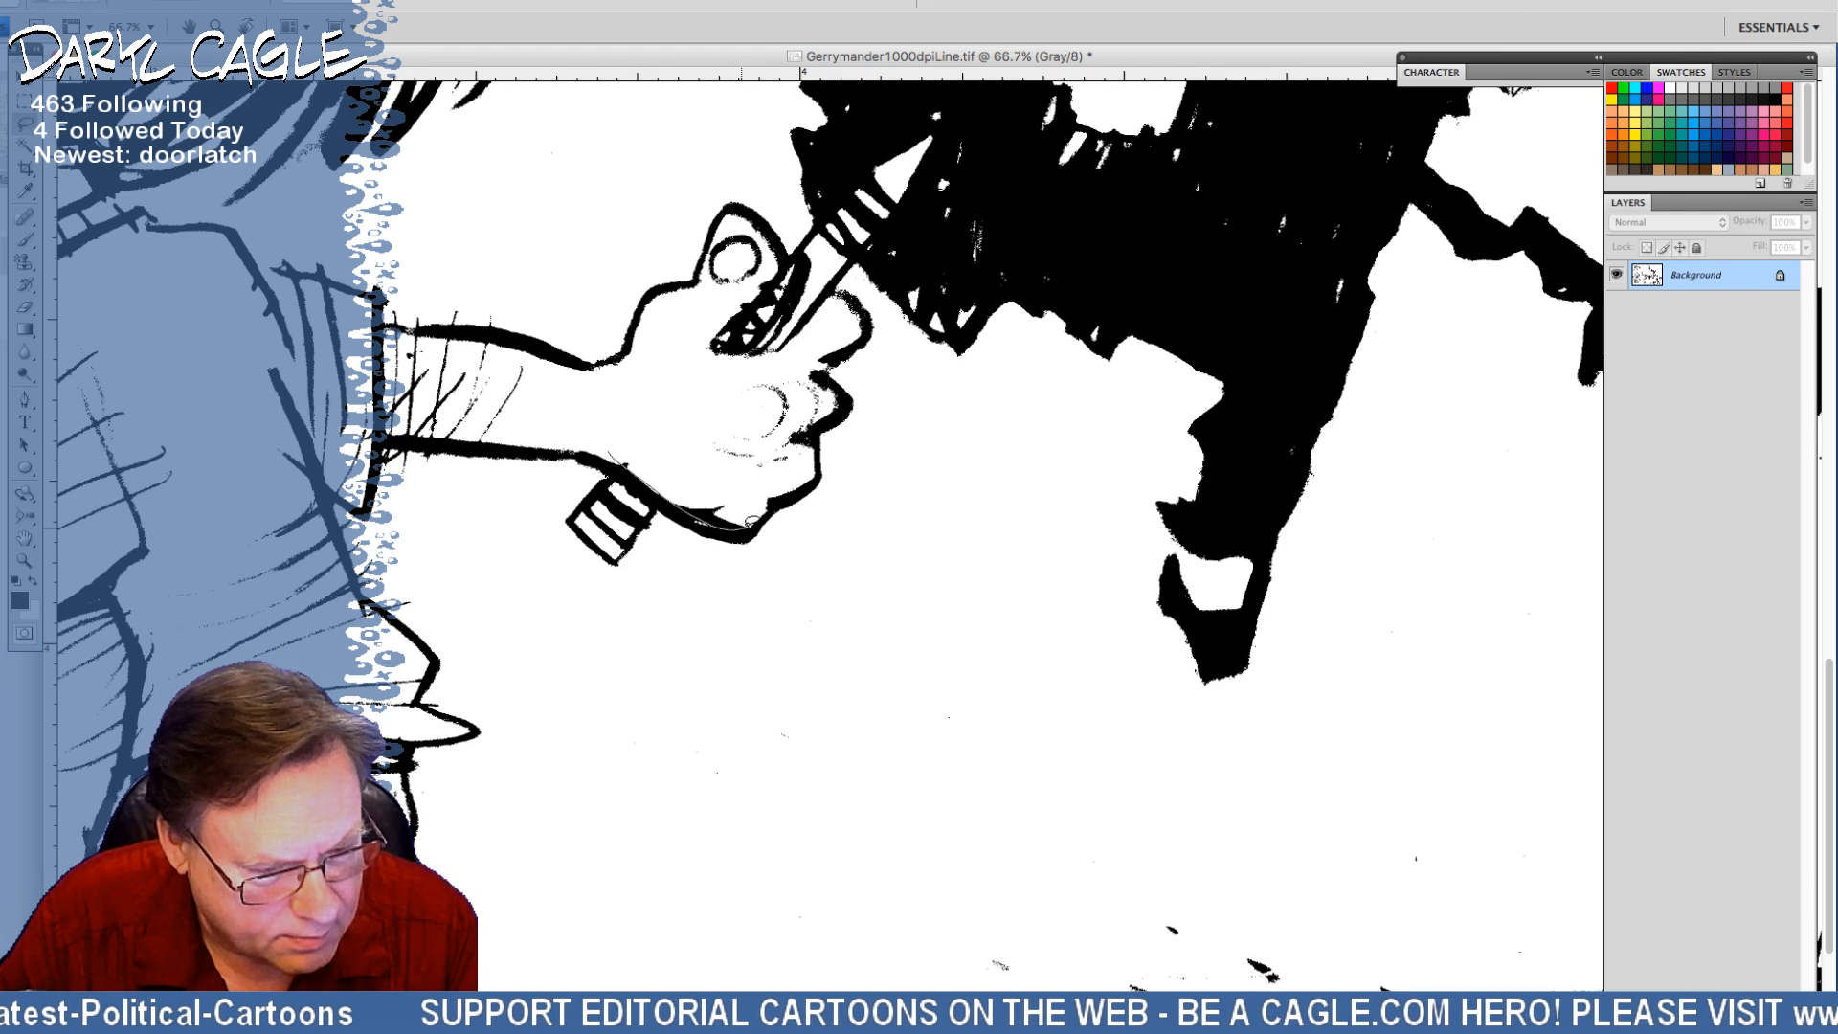
mouse_move(672, 624)
left_mouse_down()
mouse_move(933, 608)
mouse_move(974, 839)
mouse_move(526, 882)
mouse_move(547, 647)
mouse_move(425, 807)
mouse_move(606, 924)
mouse_move(627, 512)
left_mouse_up()
key("ctrl+d")
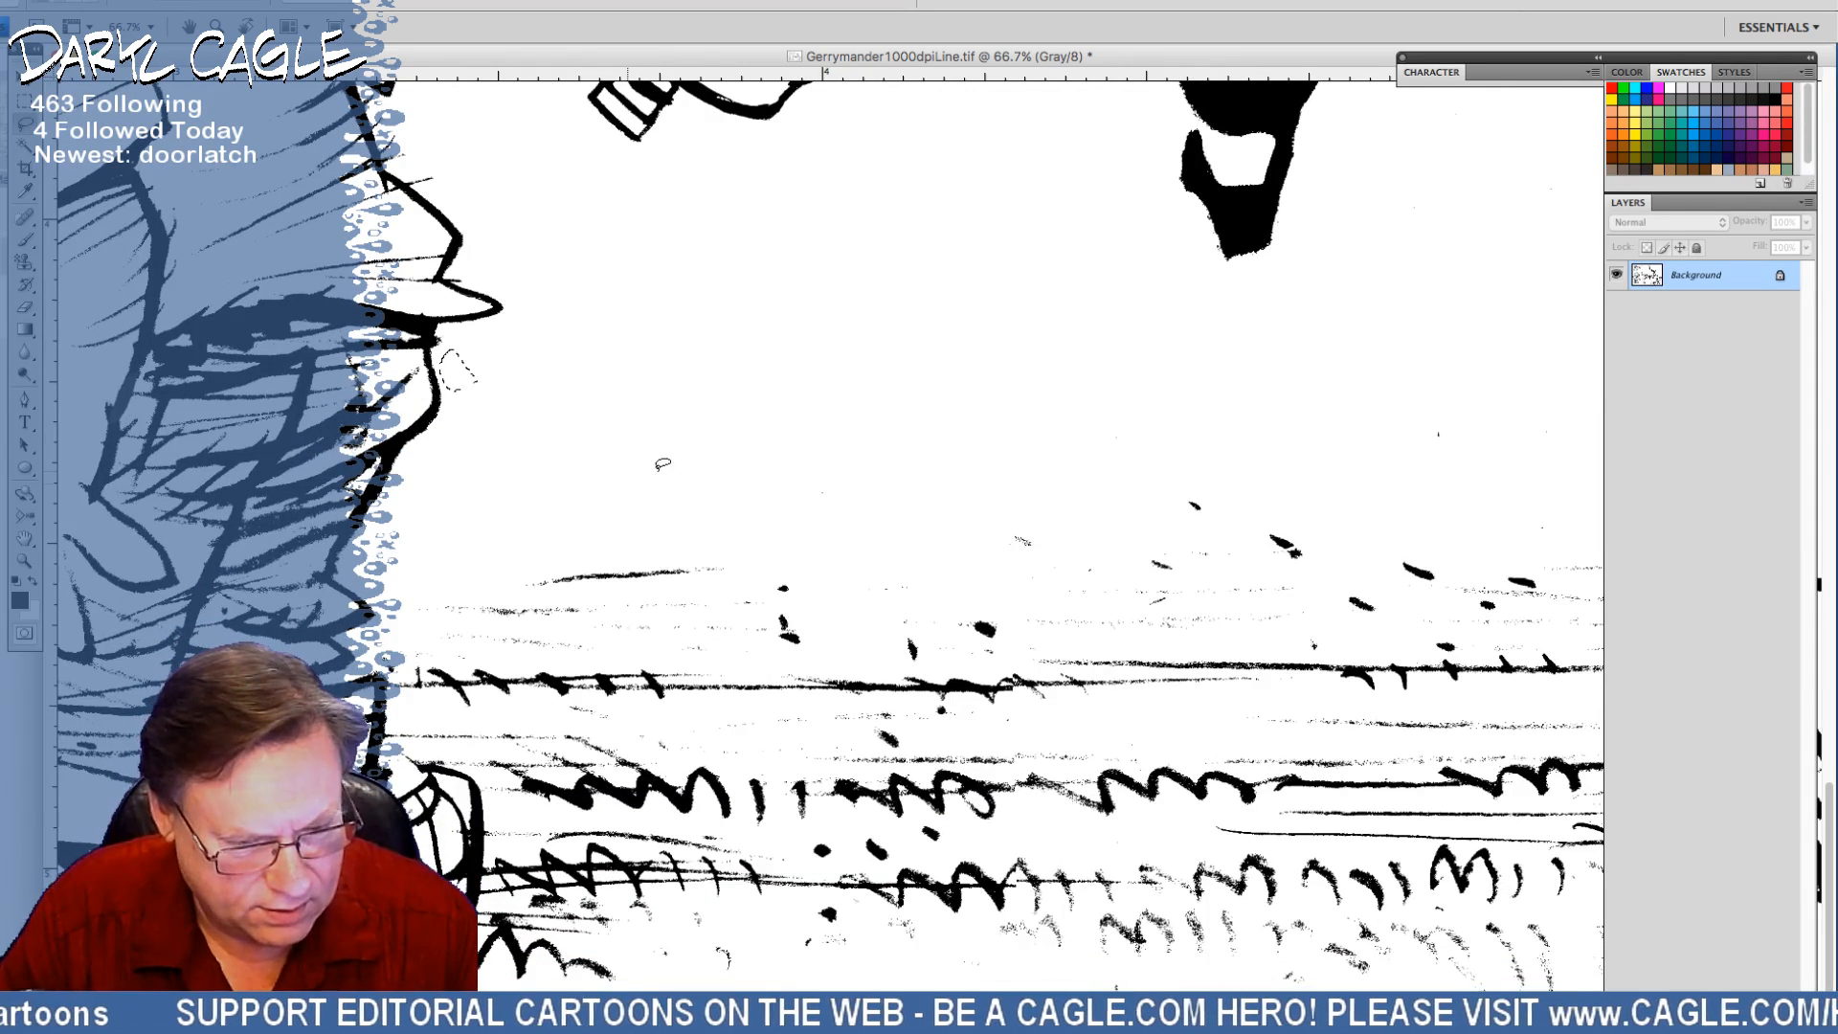
mouse_move(871, 565)
left_mouse_down()
mouse_move(914, 560)
mouse_move(909, 599)
mouse_move(866, 596)
left_mouse_up()
left_click_drag(744, 371, 715, 283)
mouse_move(766, 924)
left_mouse_down()
mouse_move(1058, 878)
mouse_move(1248, 871)
mouse_move(1307, 890)
left_mouse_up()
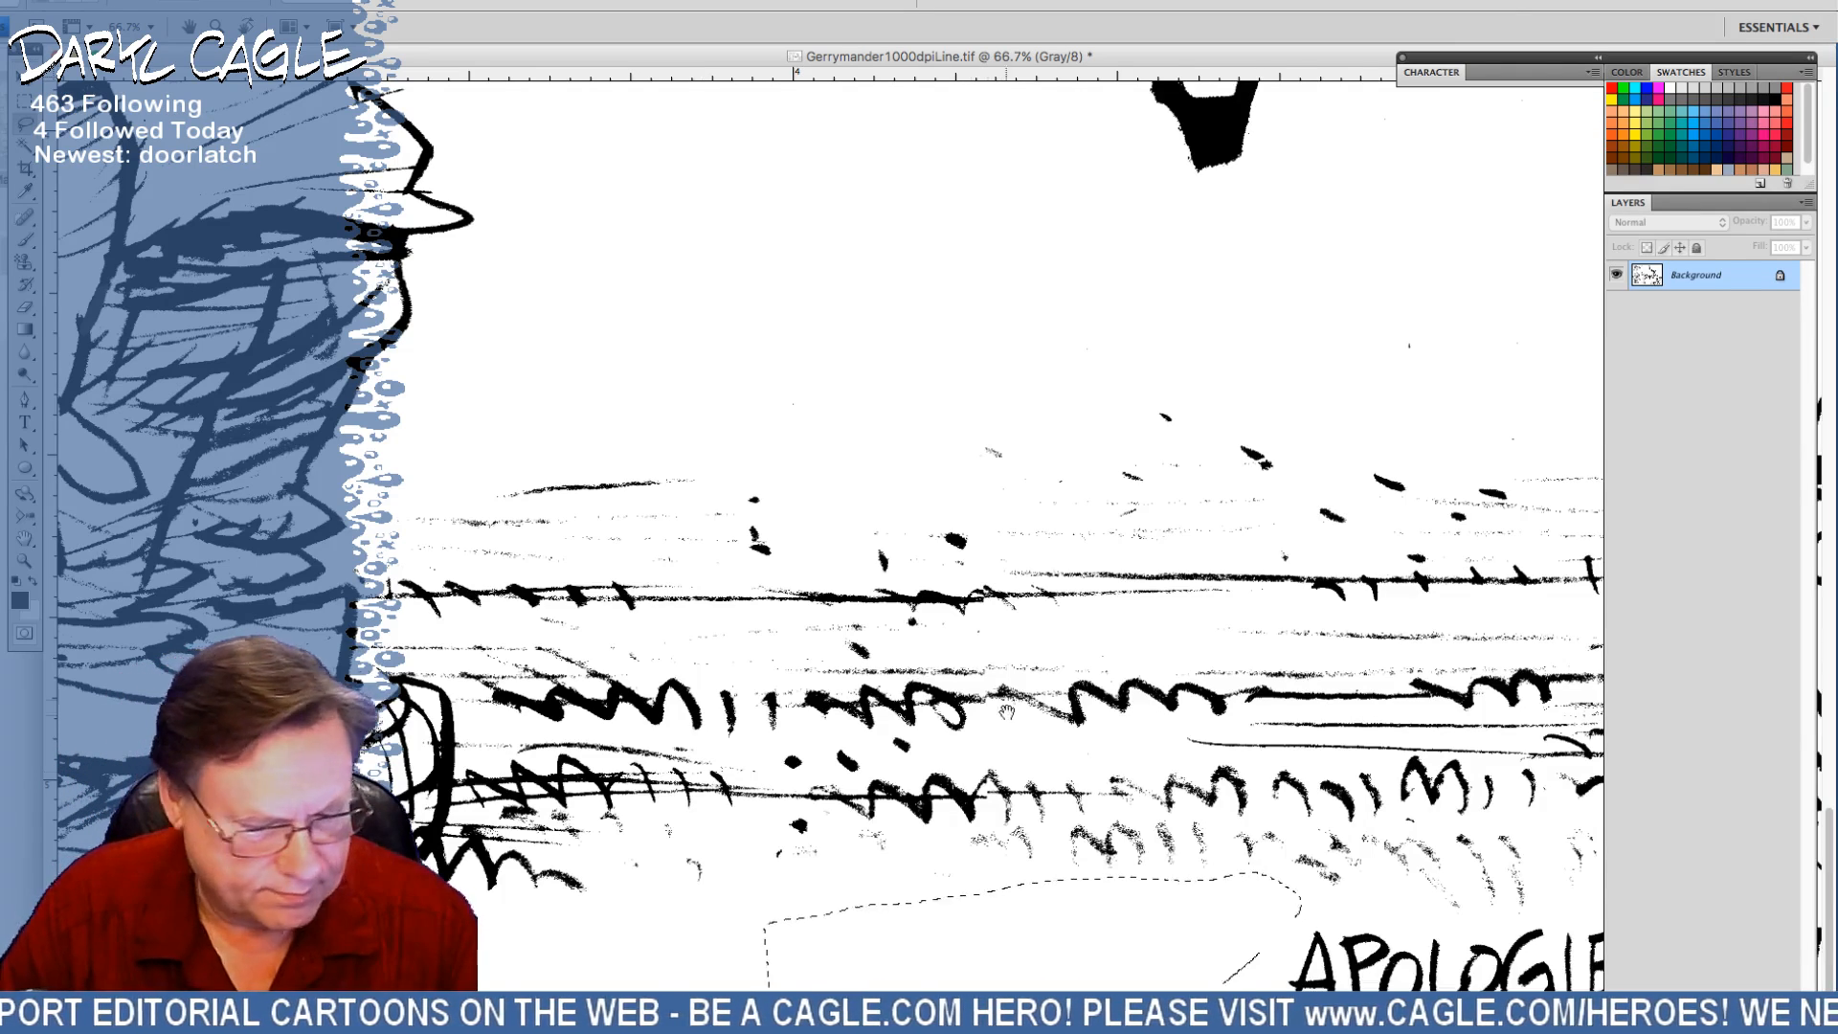
Apply Fill twice with its current settings to clean up the area around the crayon box
left_click_drag(922, 466, 280, 466)
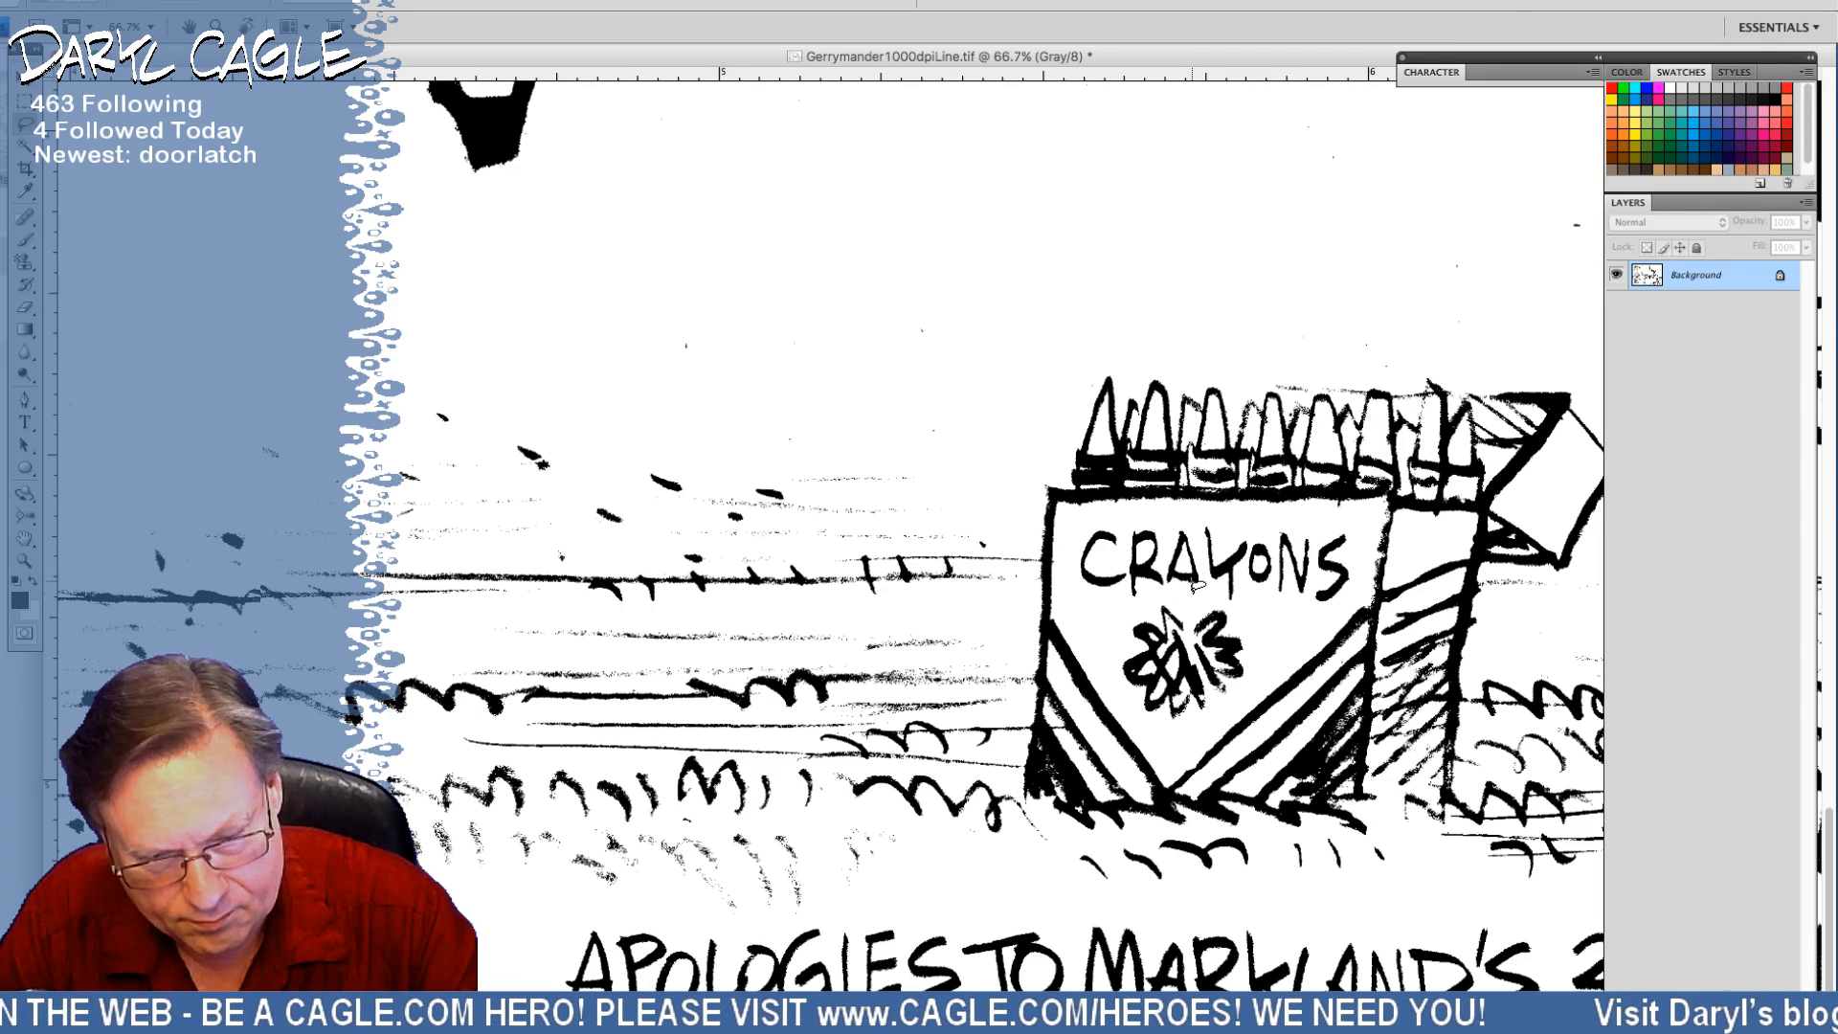
left_click(161, 2)
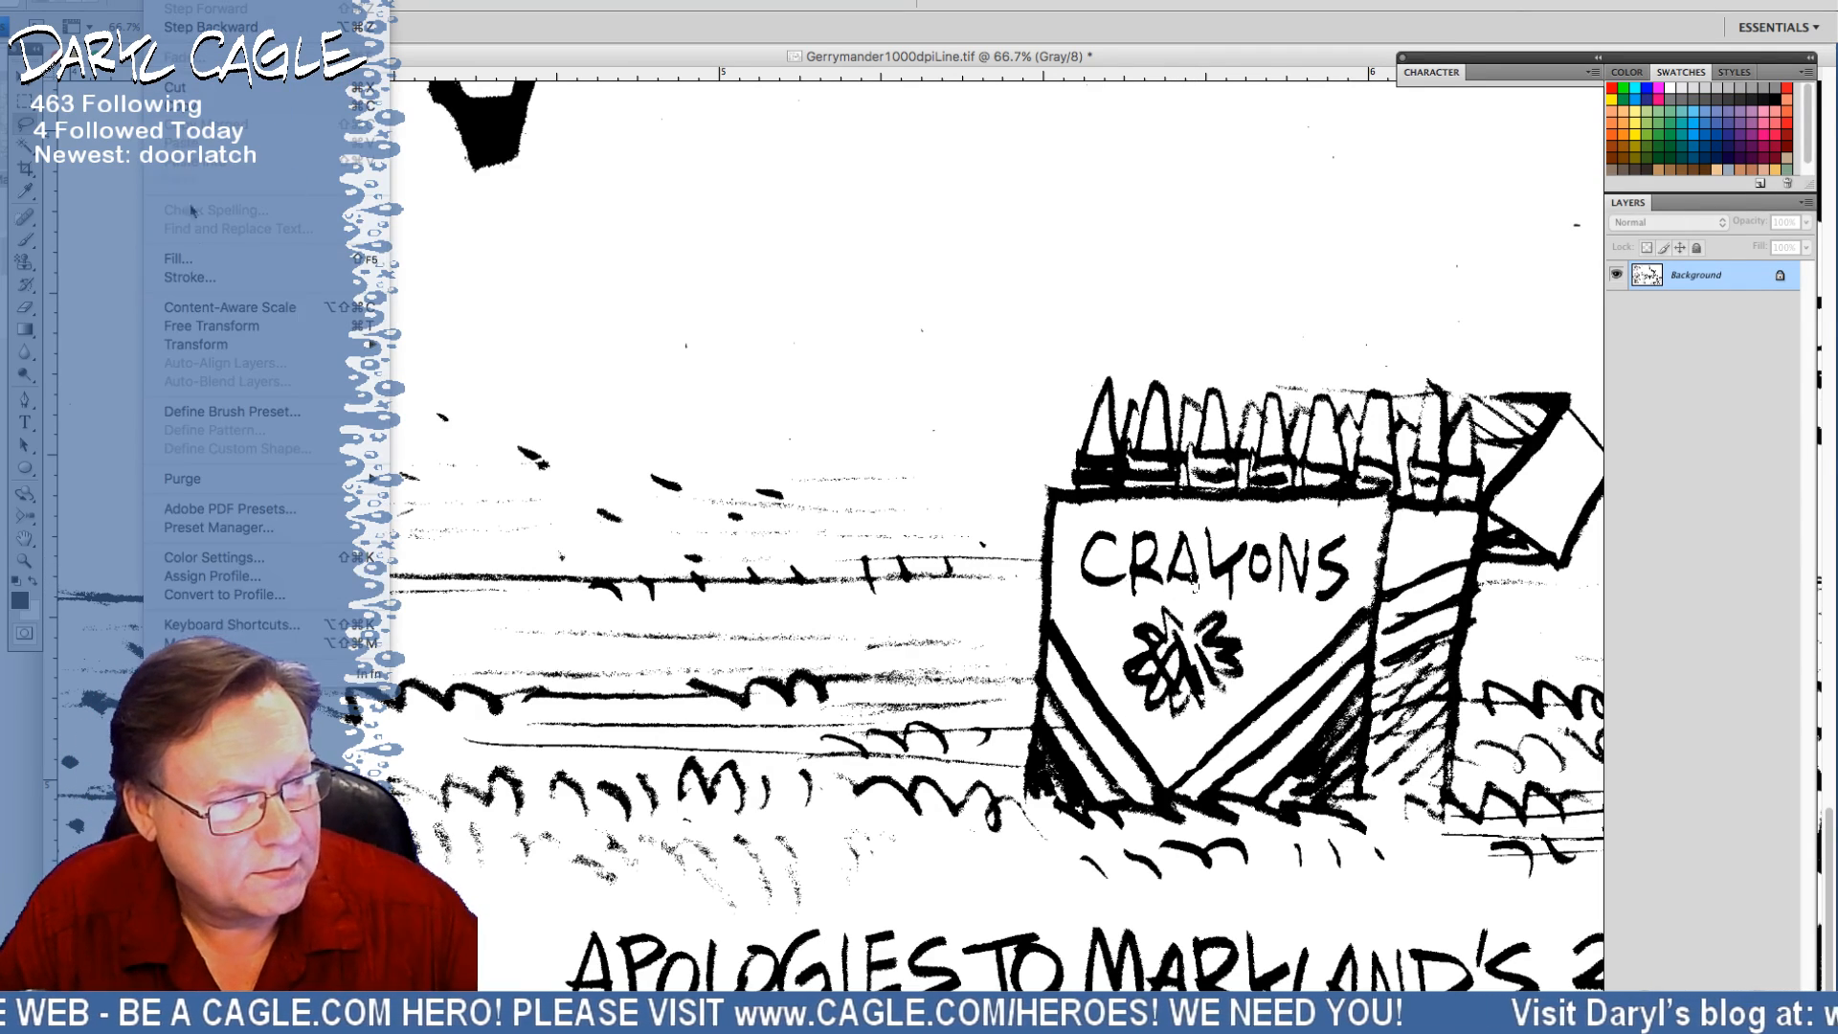
left_click(221, 259)
key("Return")
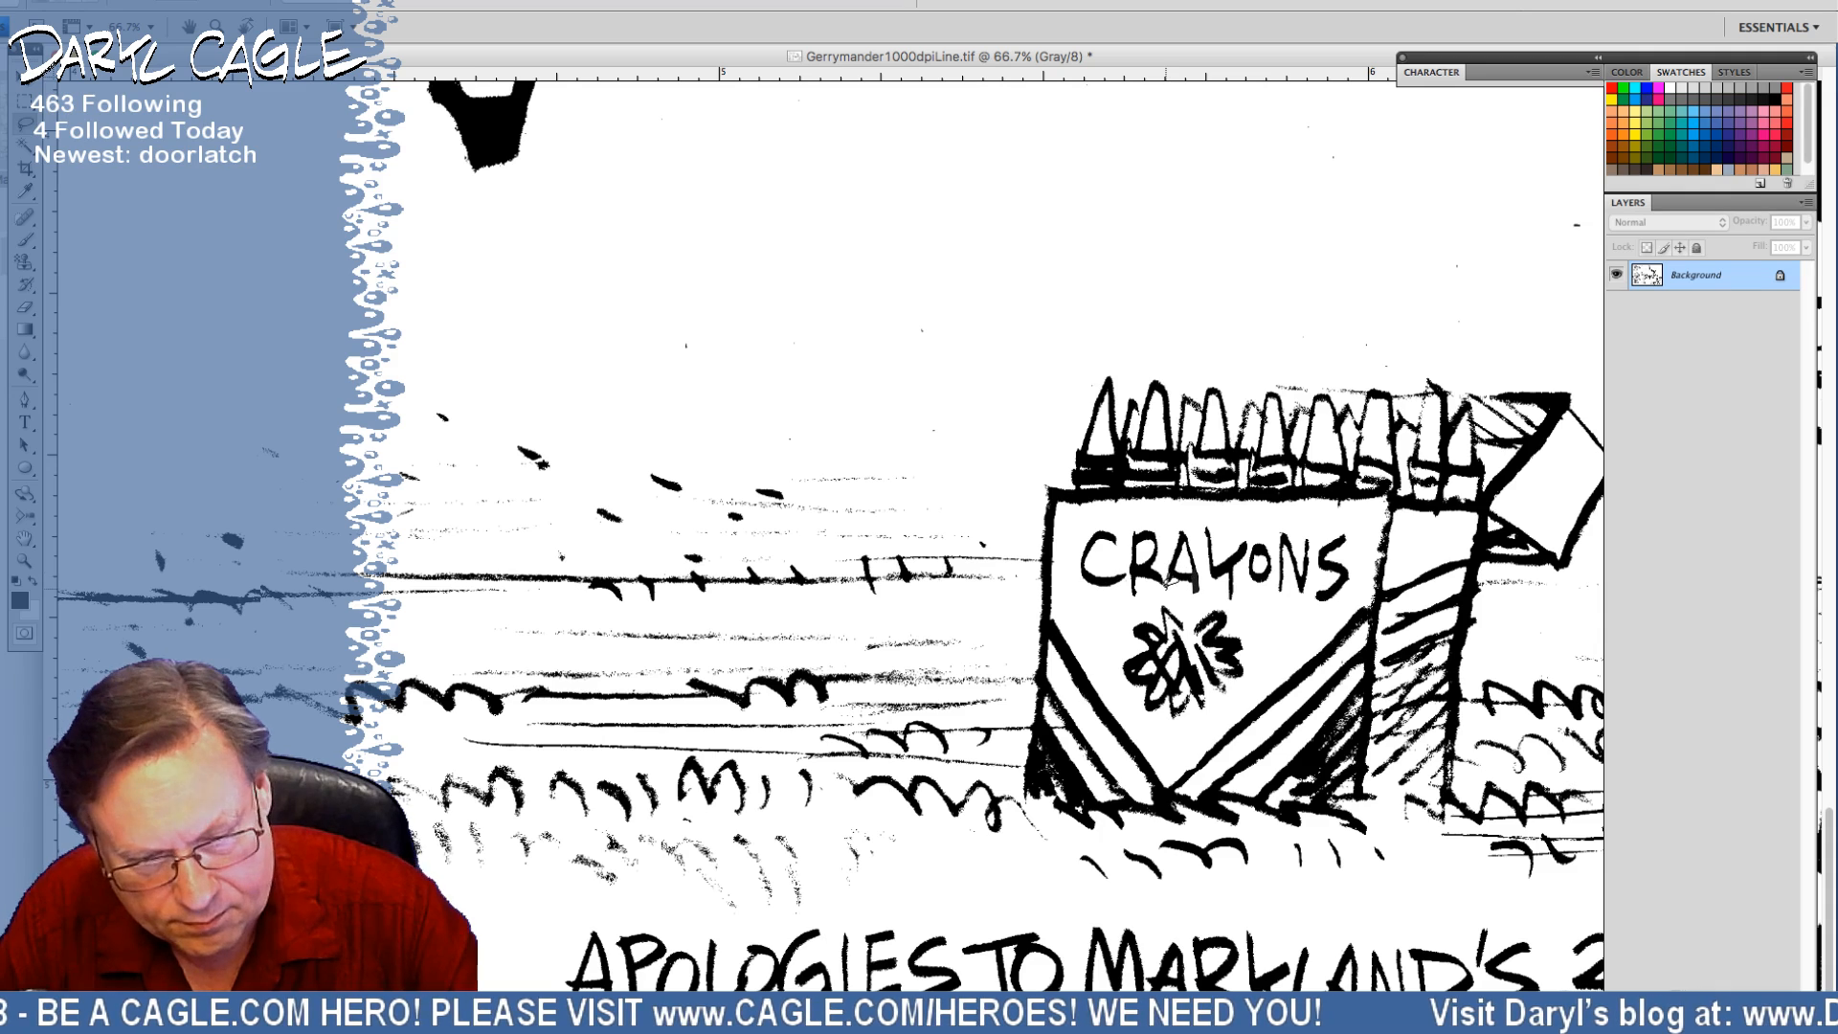
left_click(161, 2)
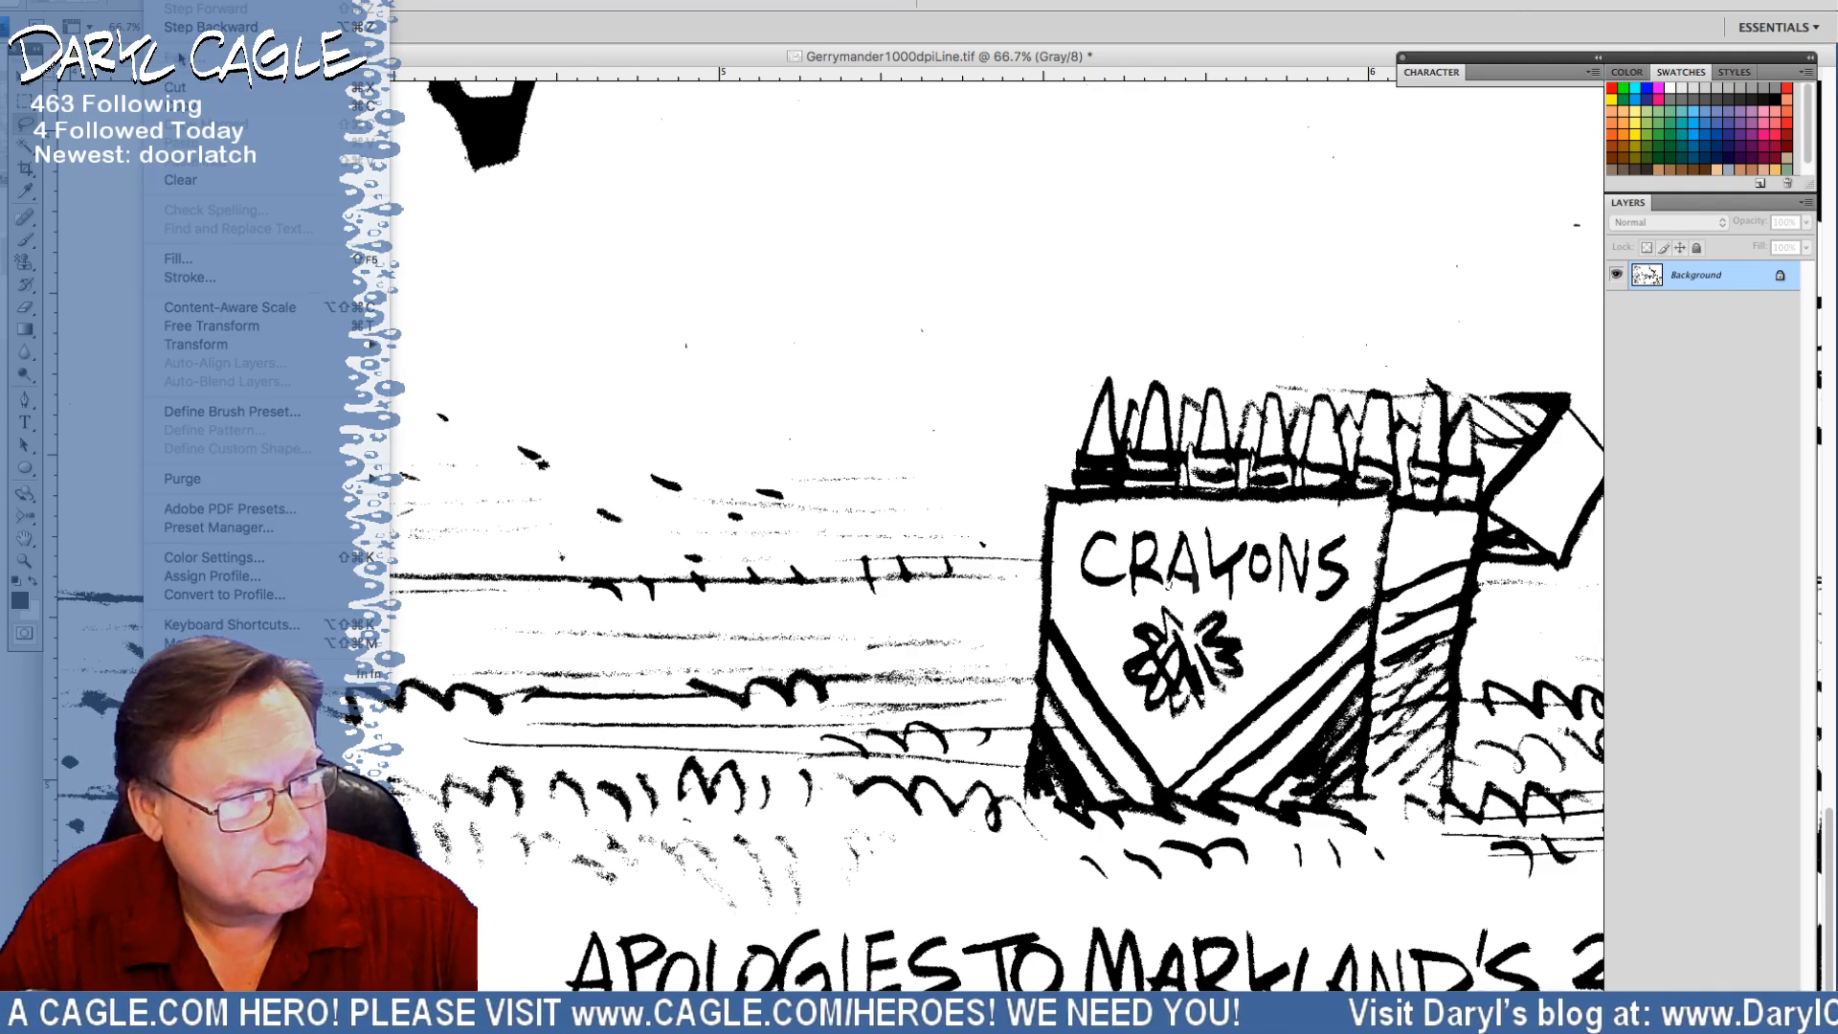
left_click(220, 259)
key("Return")
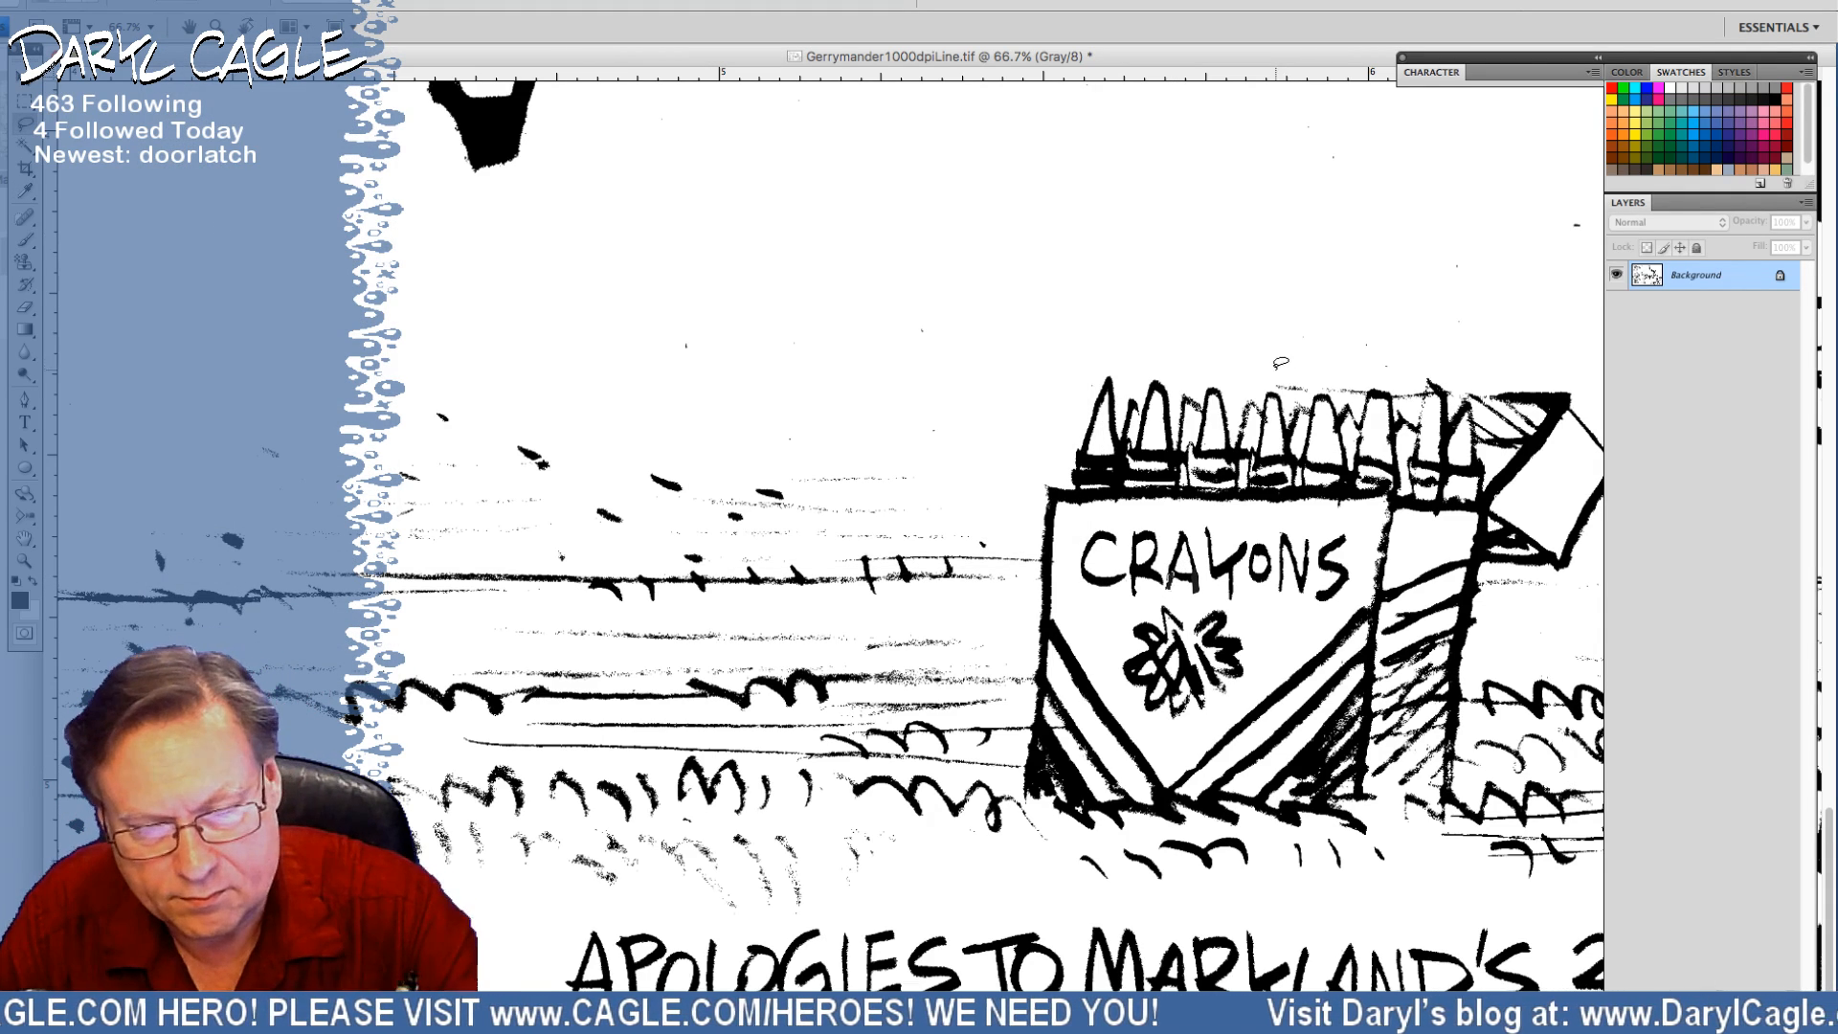
Lasso and clear the specks in the white space above the crayons and beside the stool-like chair seat
left_click_drag(1274, 327, 1370, 376)
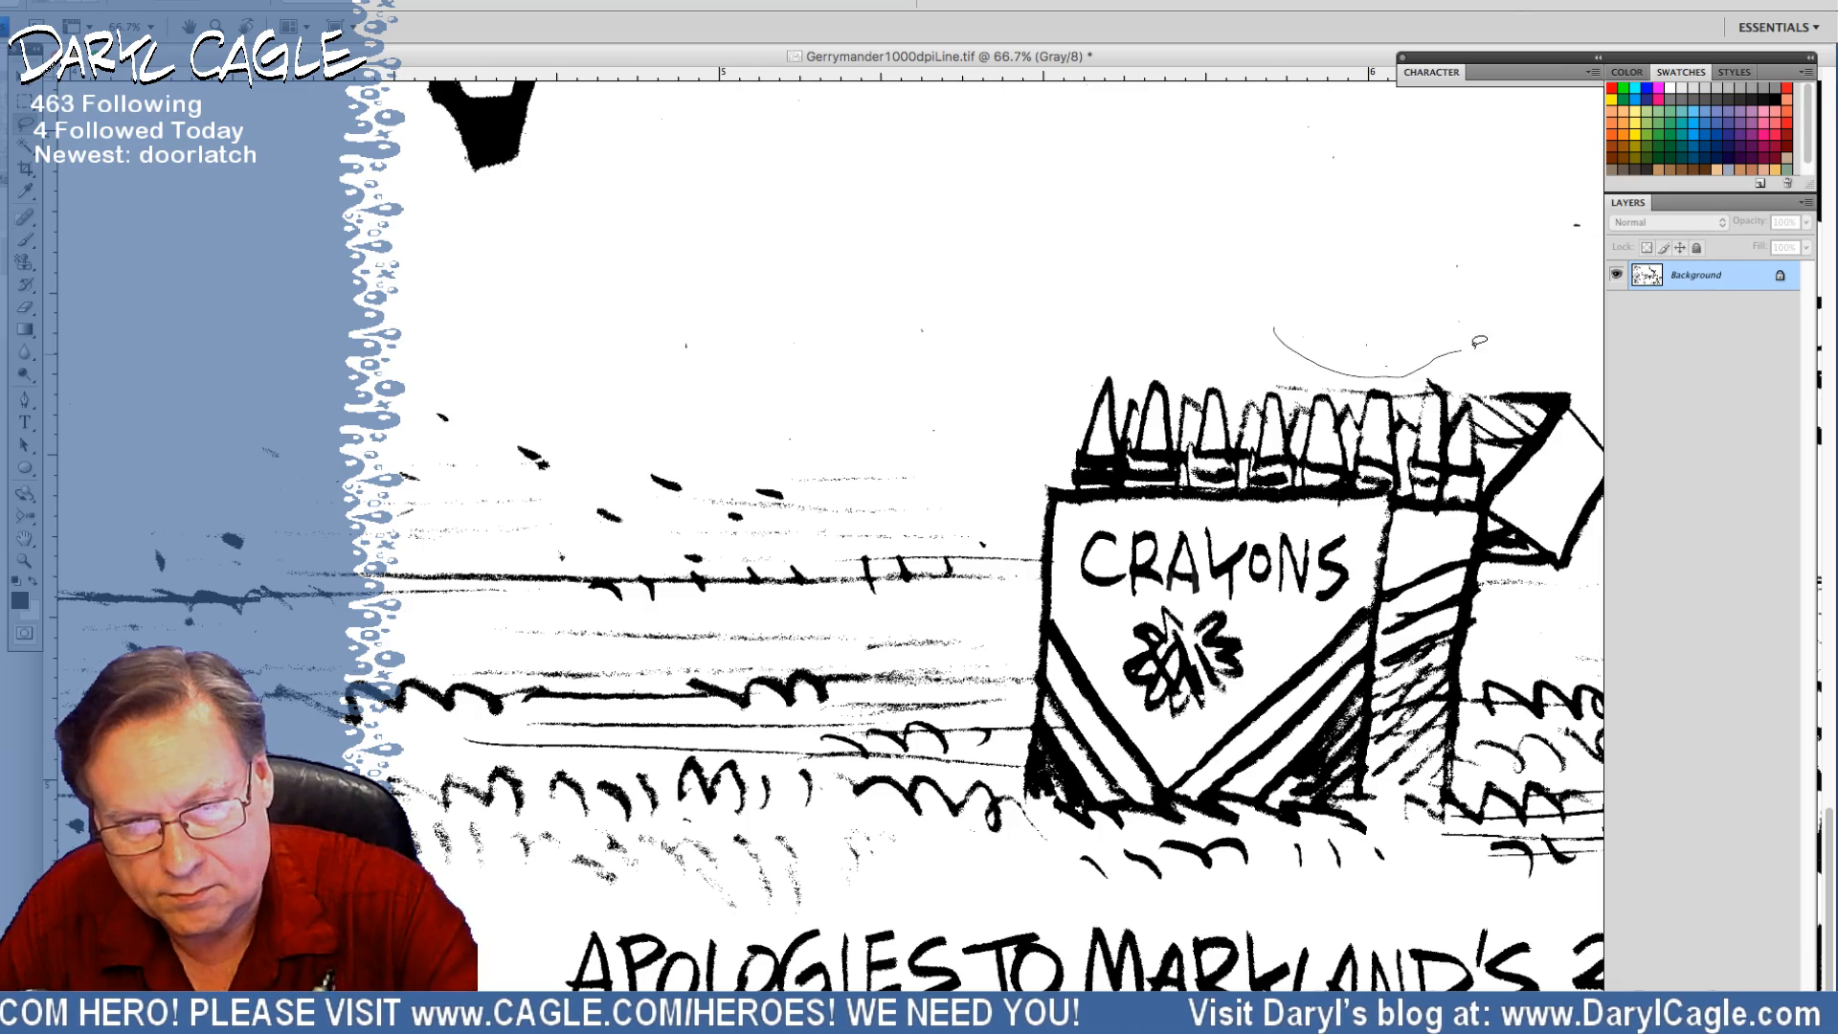
mouse_move(1479, 341)
left_mouse_down()
mouse_move(1570, 153)
mouse_move(1240, 170)
left_mouse_up()
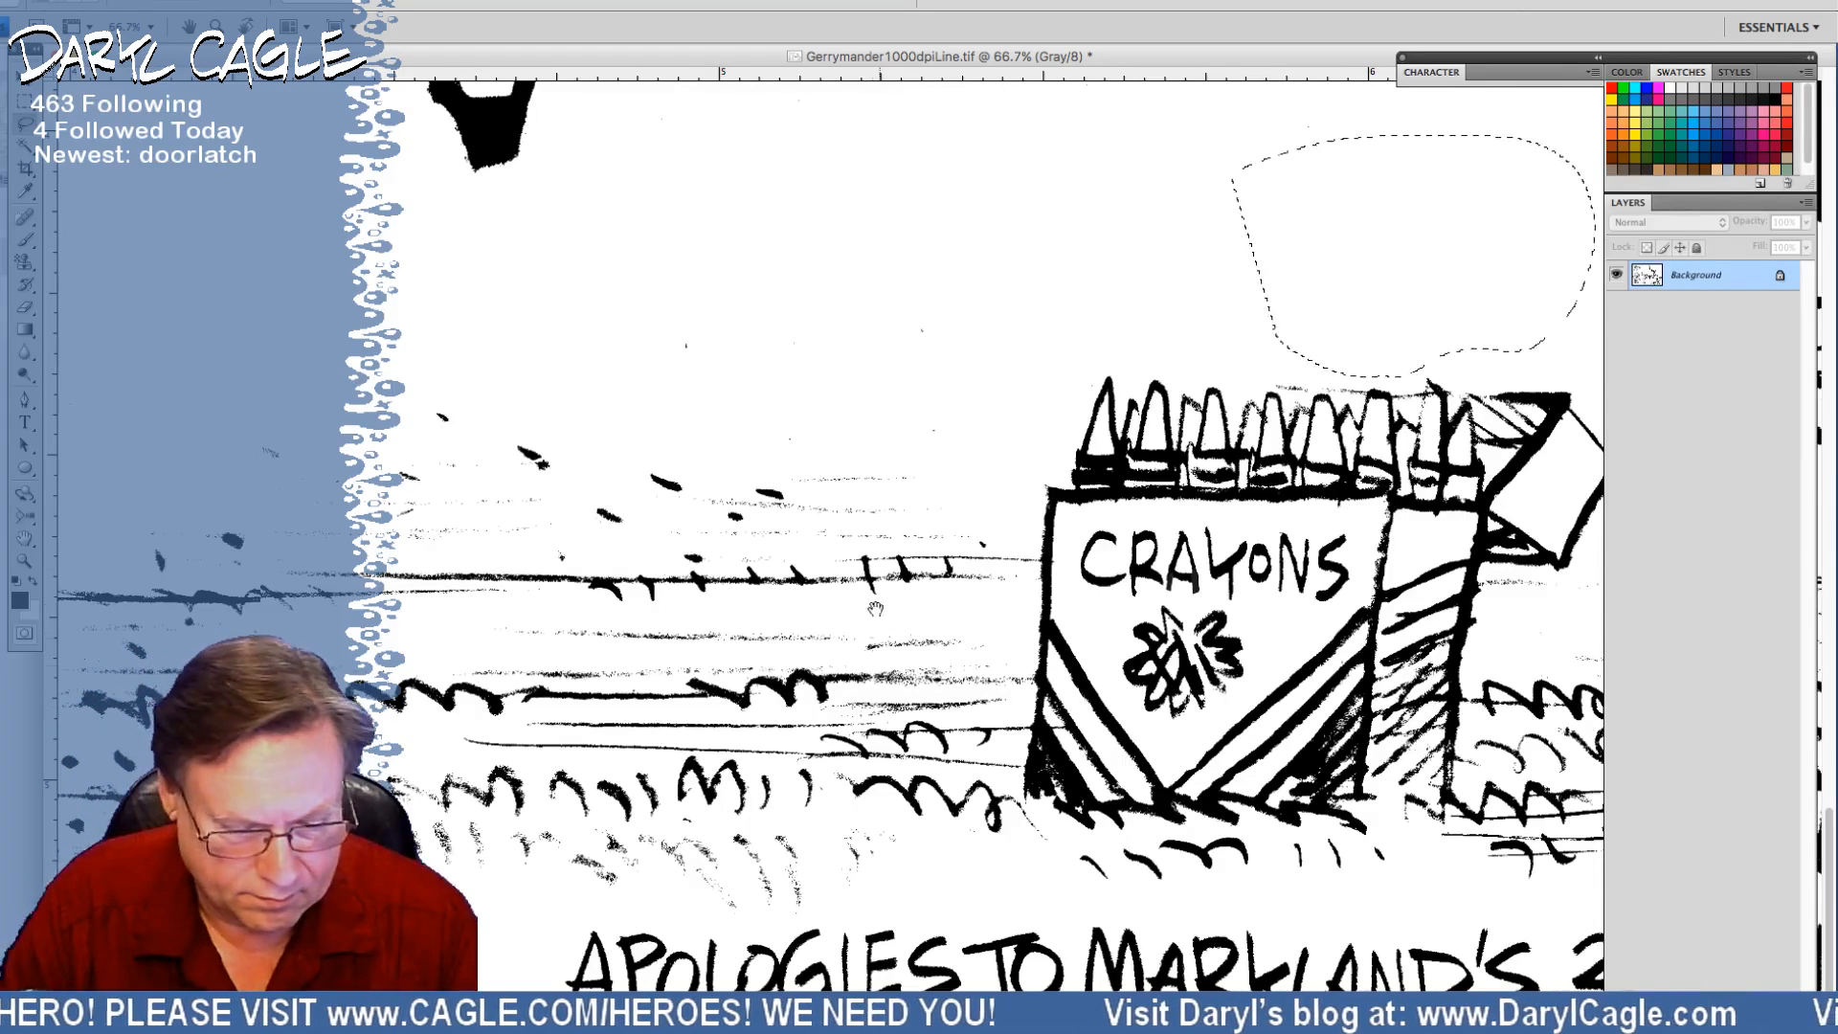
left_click_drag(875, 609, 299, 609)
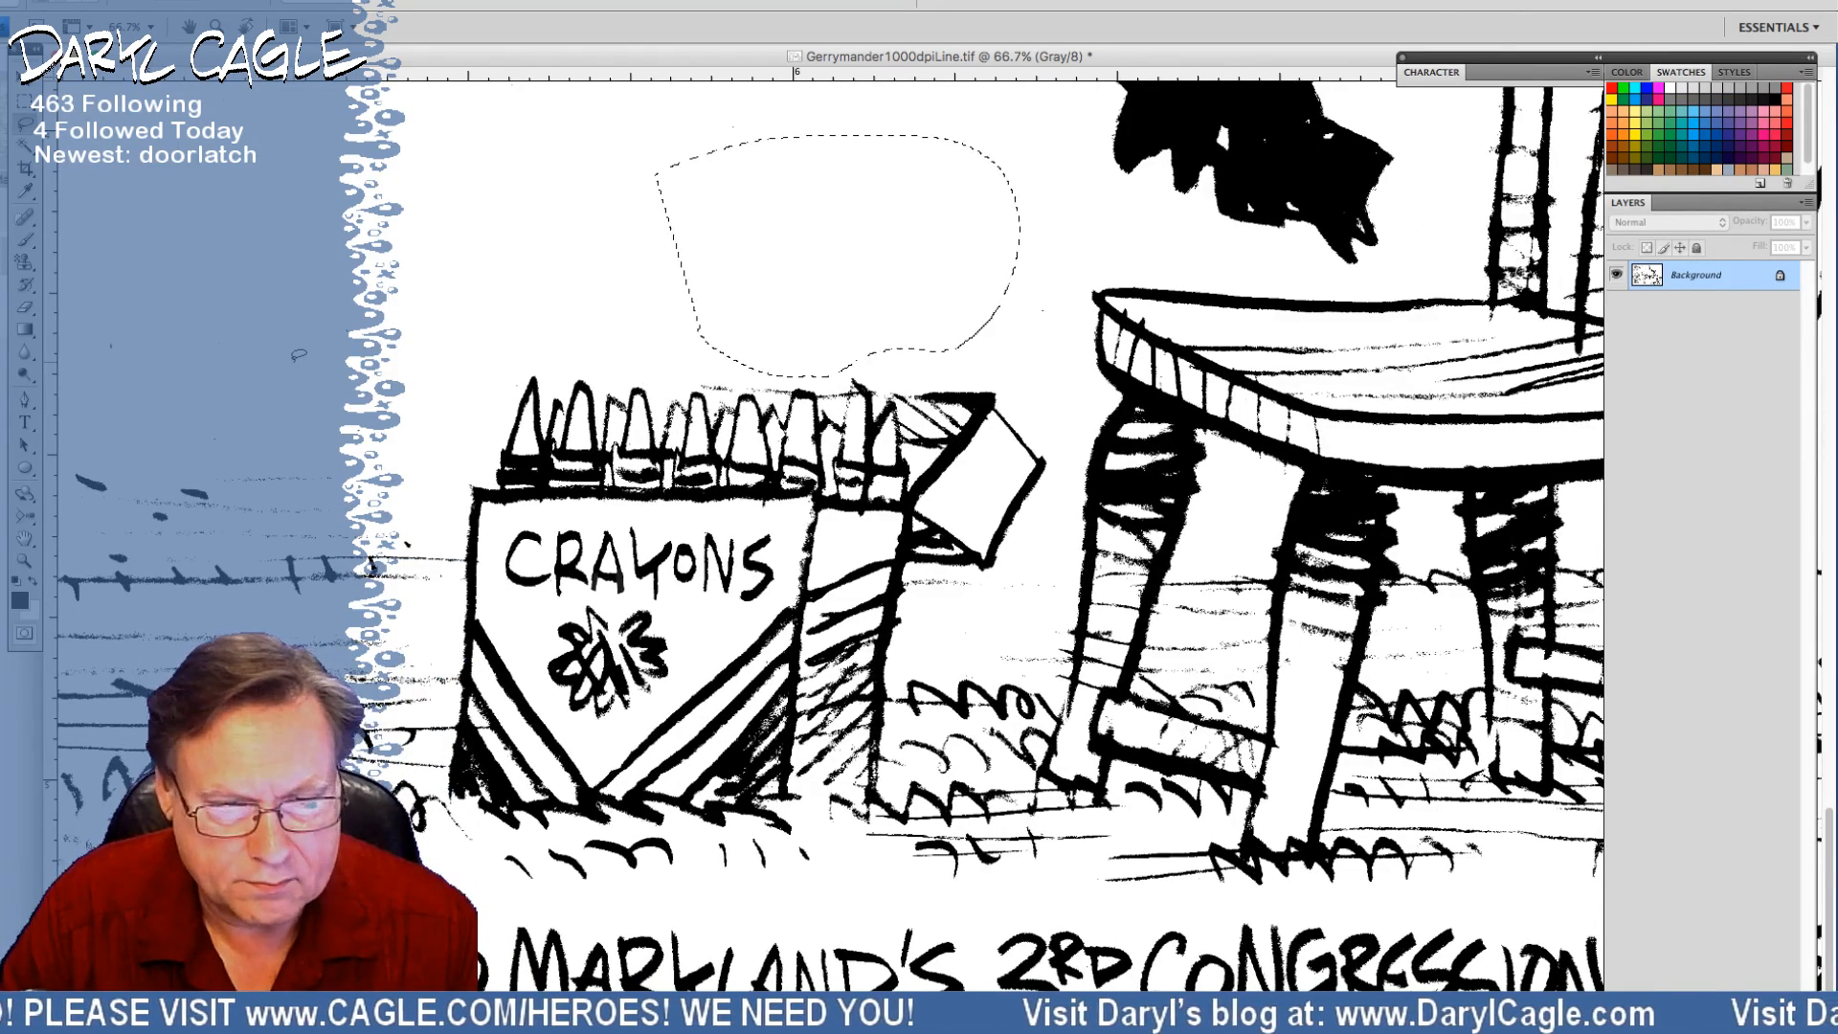
left_click_drag(1042, 266, 1051, 270)
Clear the specks in the white area between the crayon box and the map silhouette, and release the selection
left_click_drag(562, 193, 563, 697)
mouse_move(485, 549)
left_mouse_down()
mouse_move(1061, 228)
mouse_move(1034, 503)
mouse_move(820, 586)
left_mouse_up()
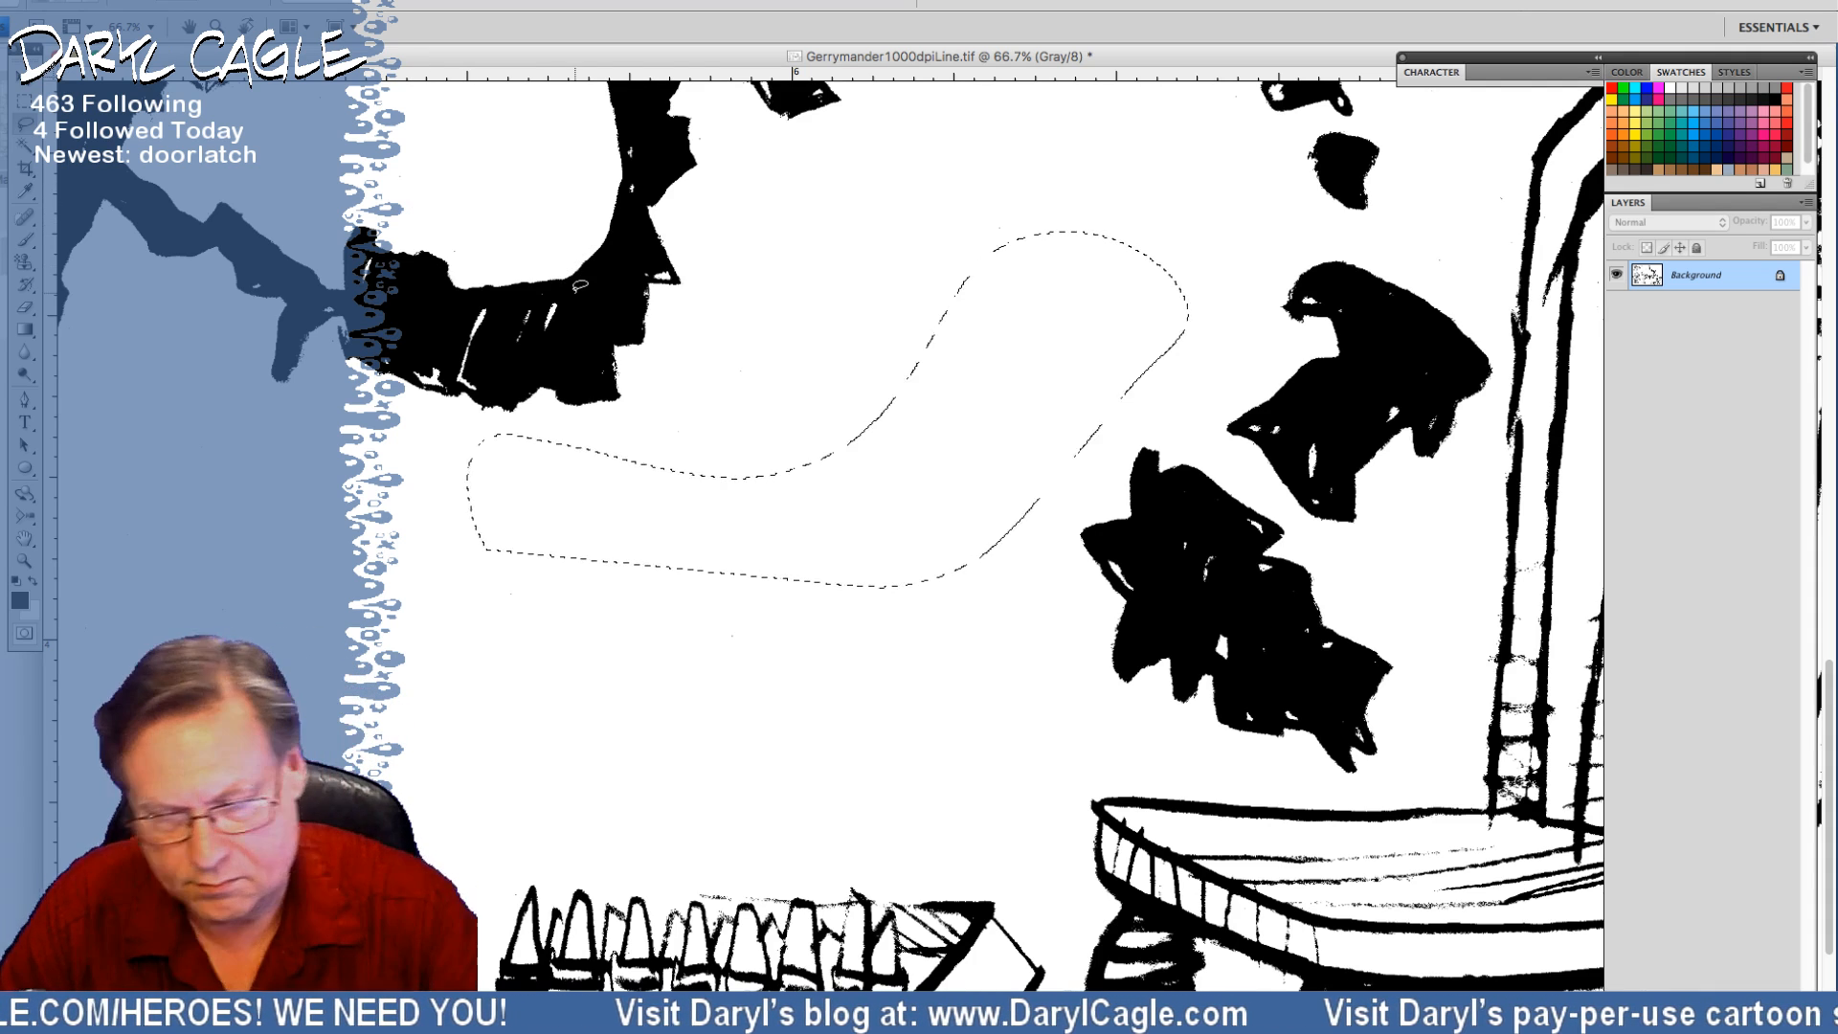
key("ctrl+d")
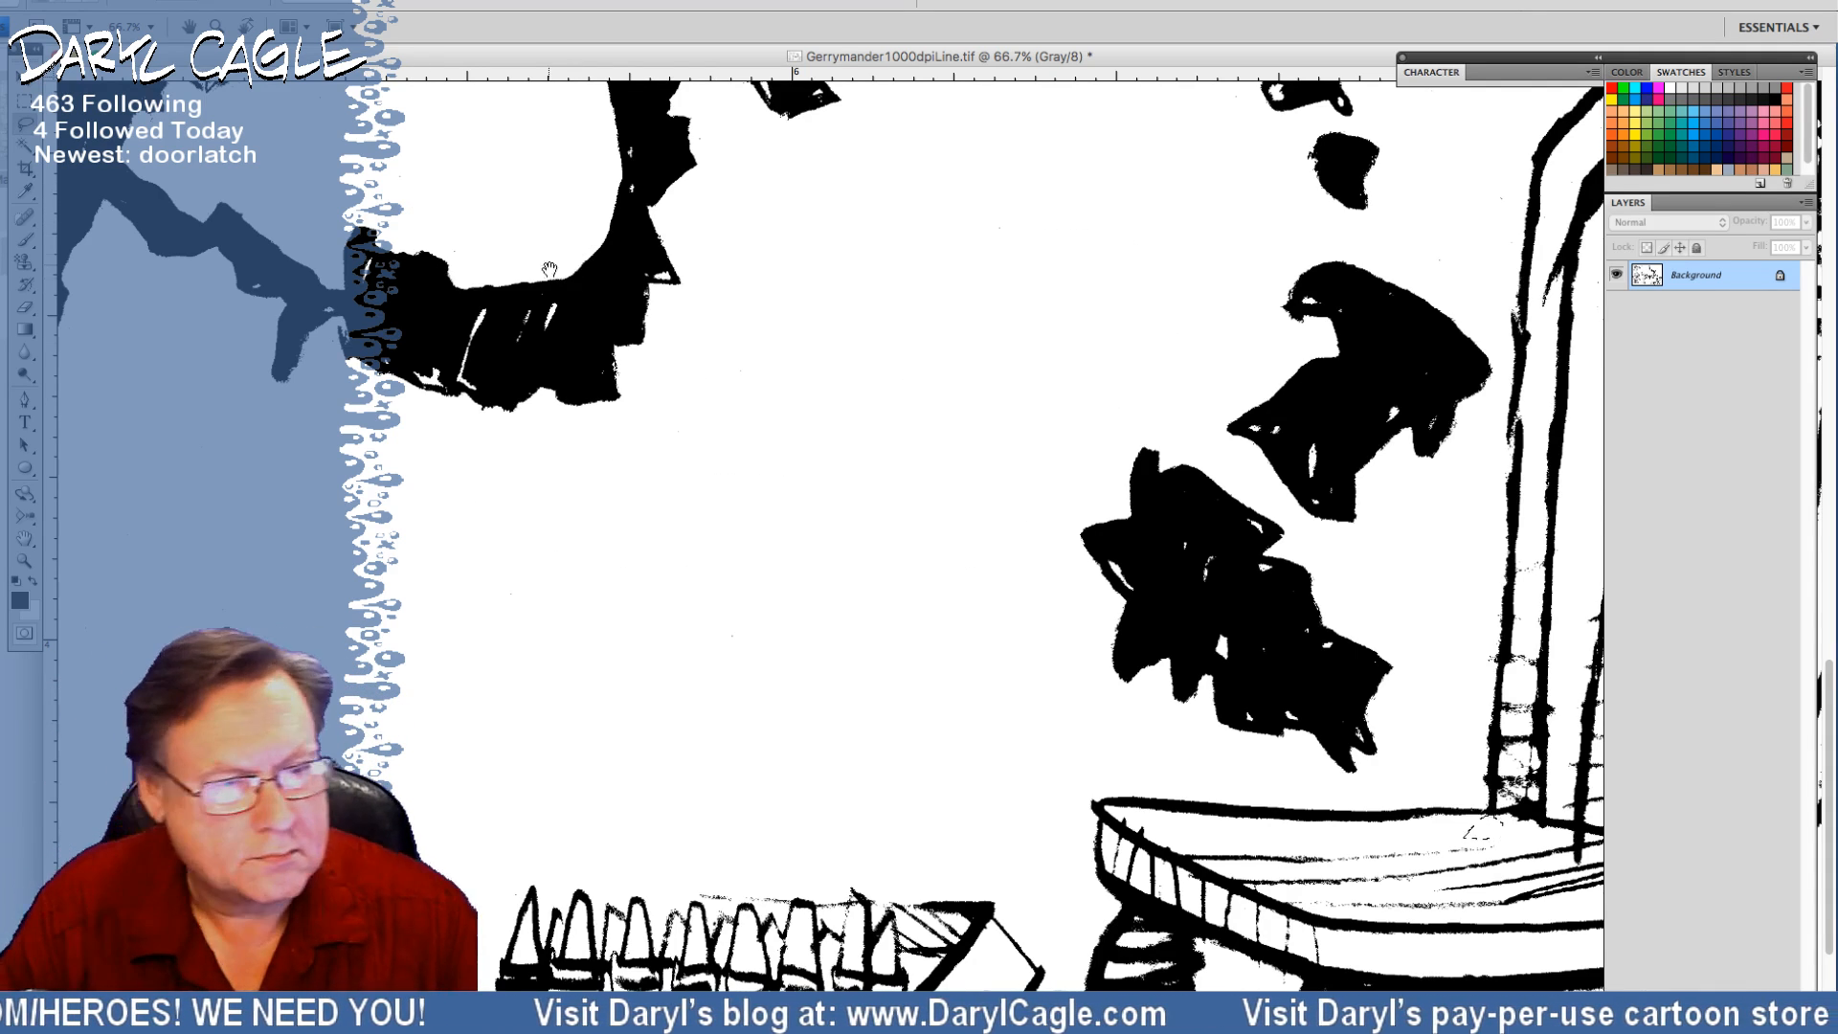
Lasso and delete the specks near the silhouette's inner edge and to the right of its narrow upper section
left_click_drag(549, 270, 571, 766)
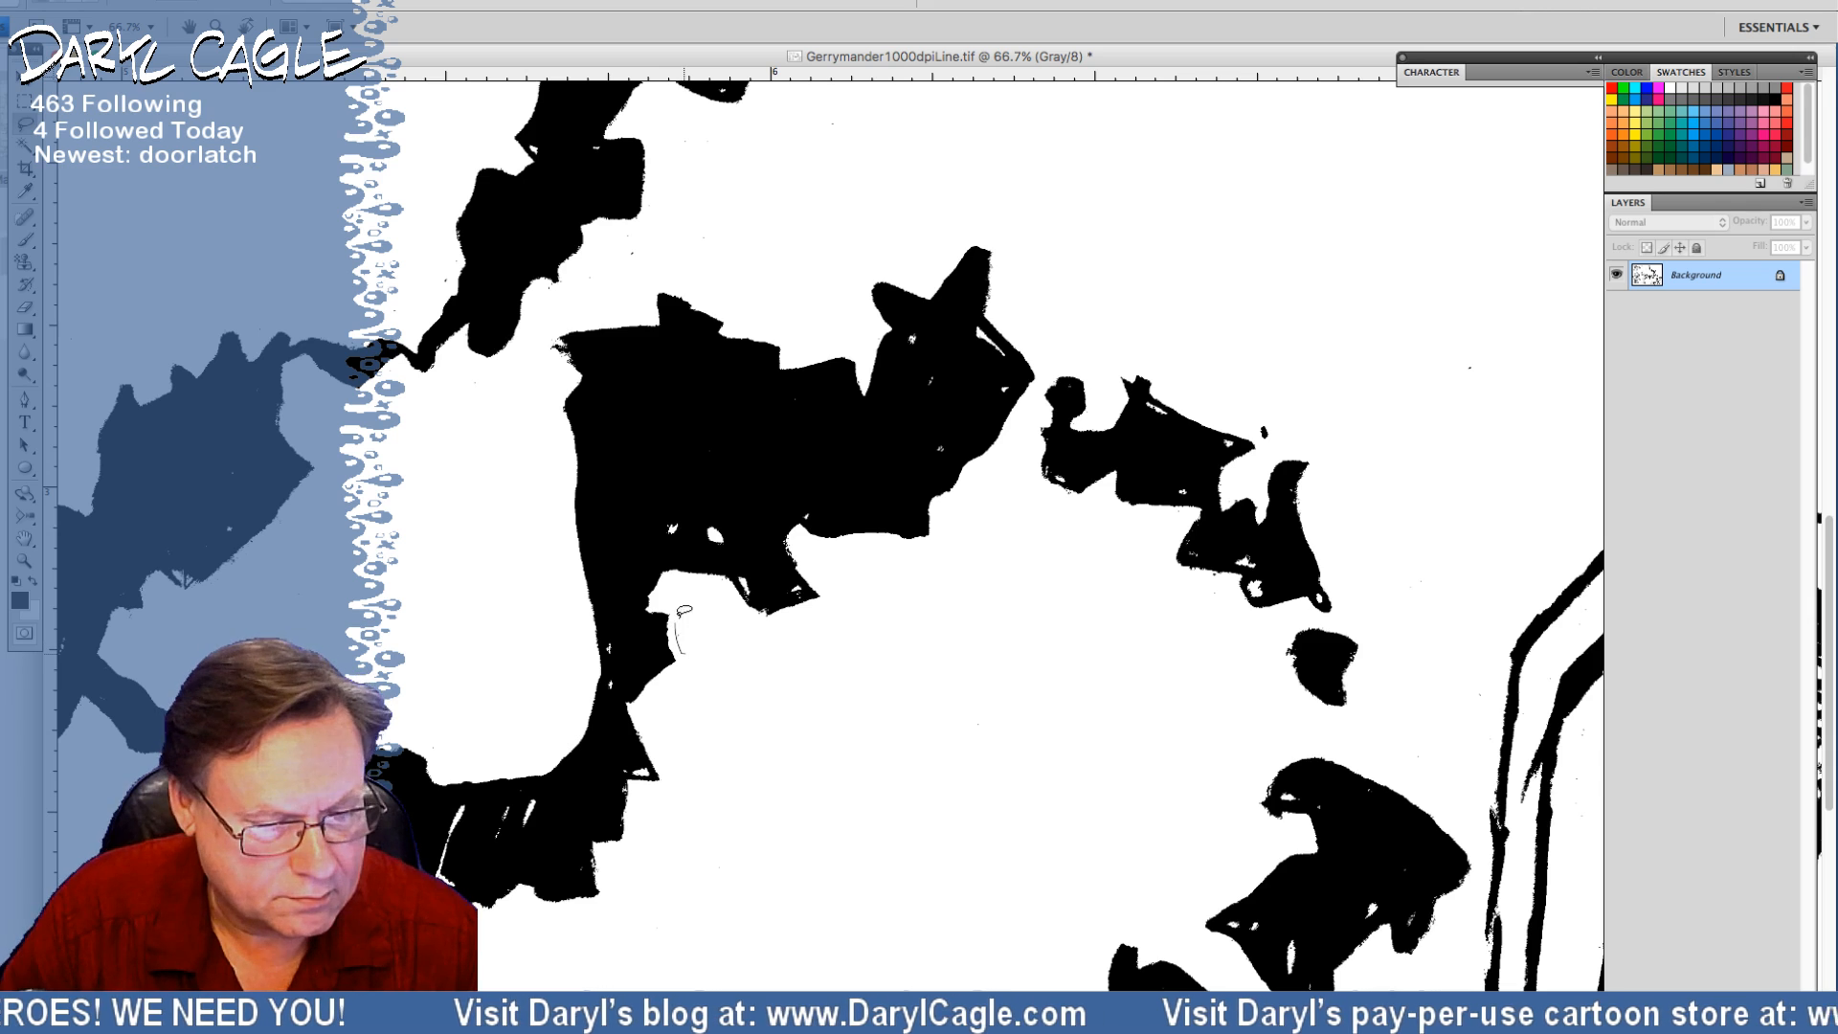
left_click_drag(538, 599, 527, 602)
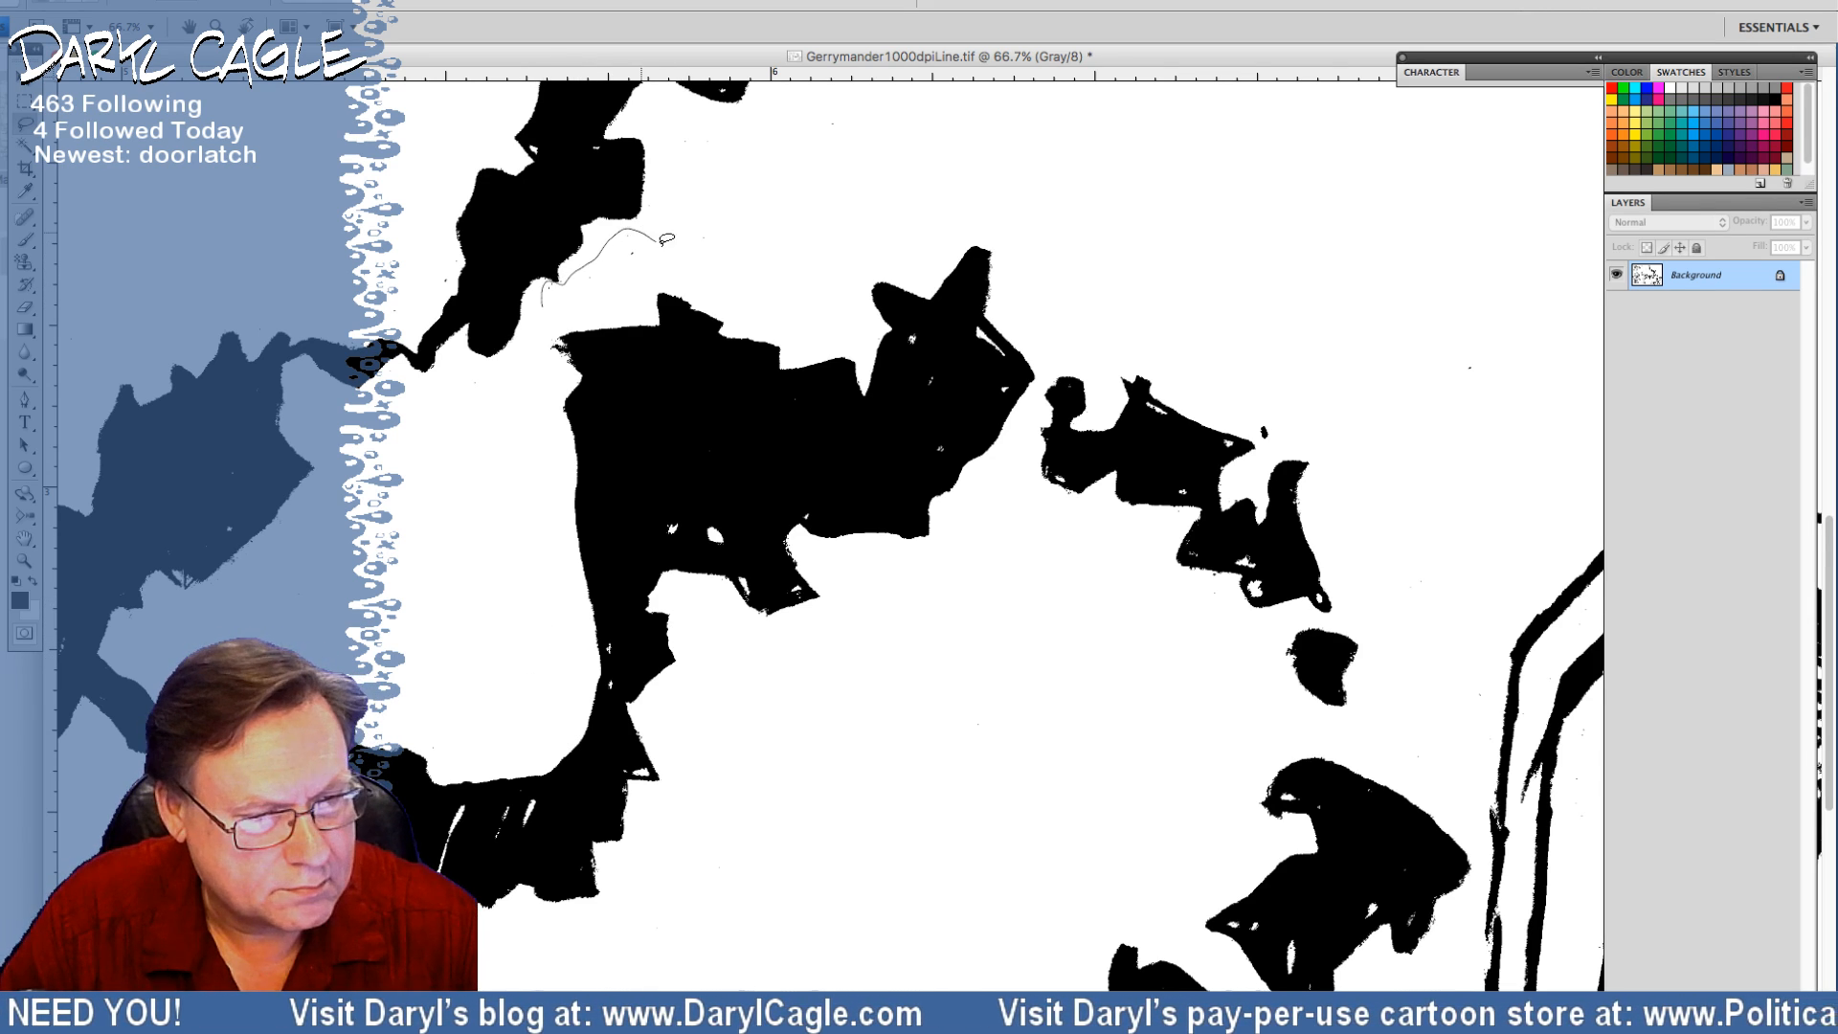
mouse_move(667, 240)
left_mouse_down()
mouse_move(648, 218)
mouse_move(723, 129)
mouse_move(685, 153)
left_mouse_up()
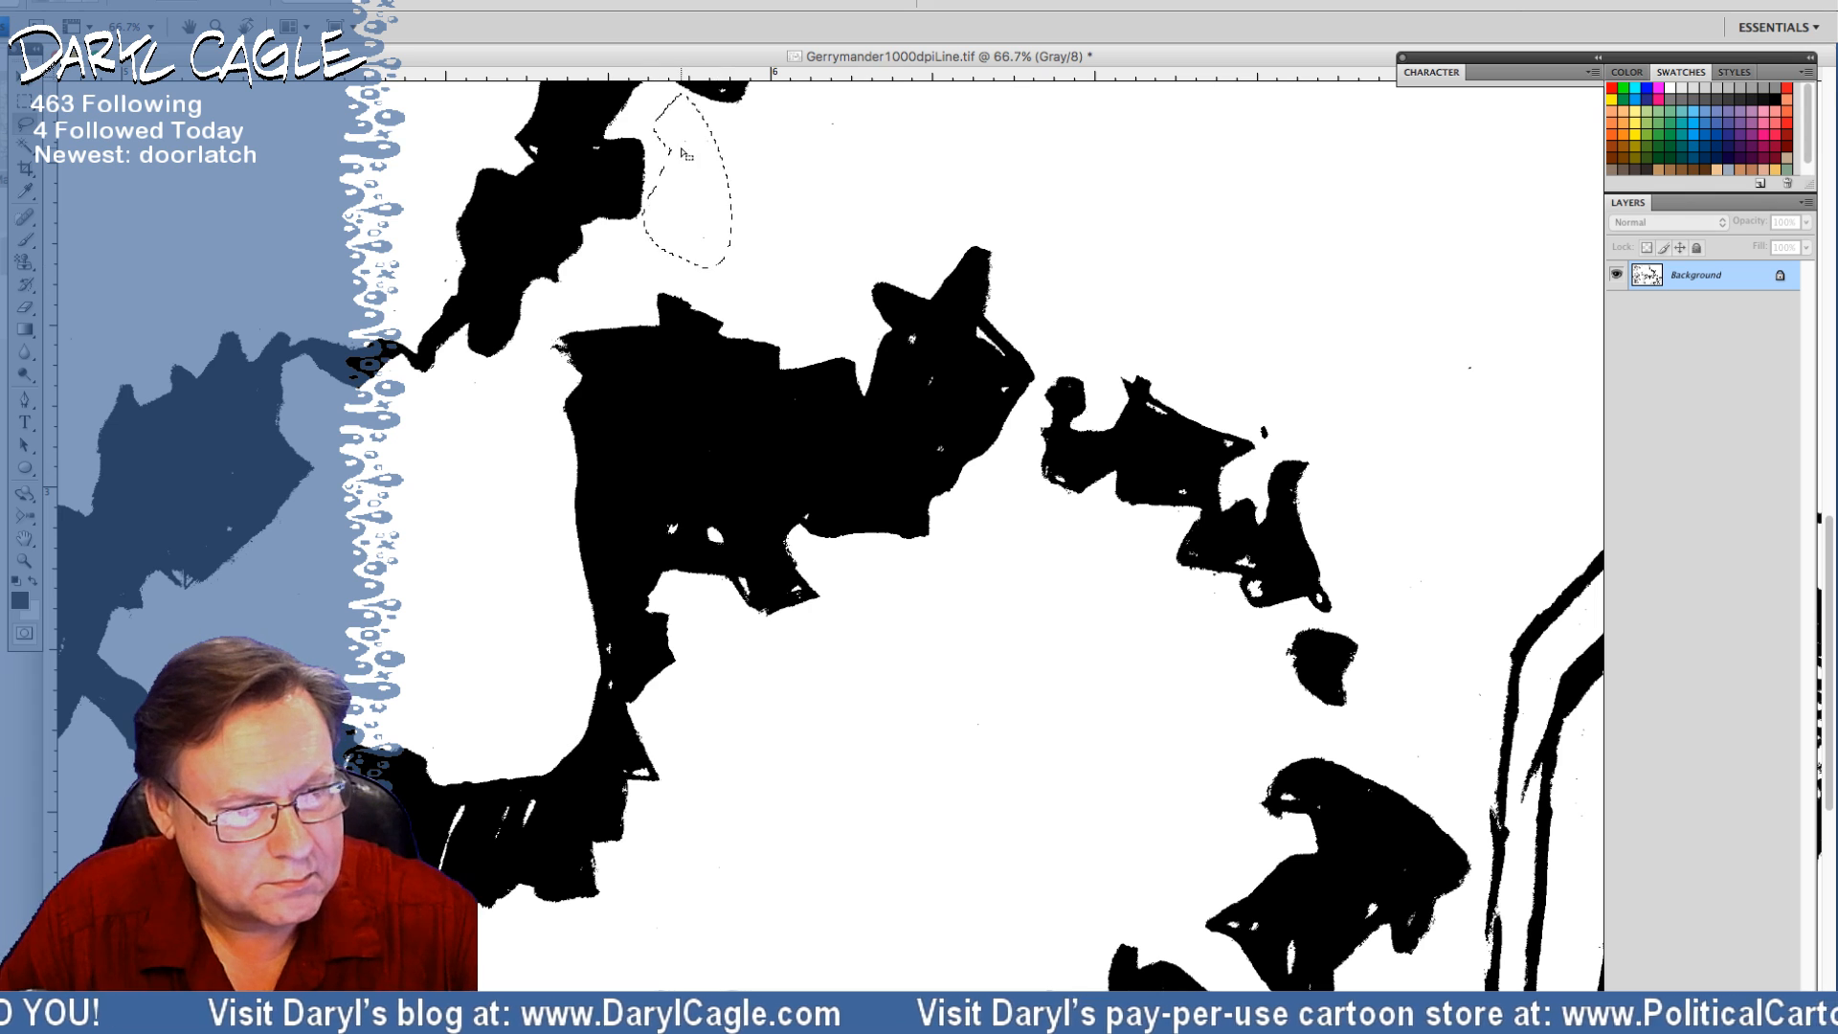
key("Delete")
mouse_move(797, 142)
left_mouse_down()
mouse_move(859, 115)
mouse_move(800, 199)
mouse_move(802, 160)
left_mouse_up()
key("Delete")
Clear the specks left of the narrow upper section and the larger dot above the small broken map pieces
left_click_drag(399, 195, 418, 204)
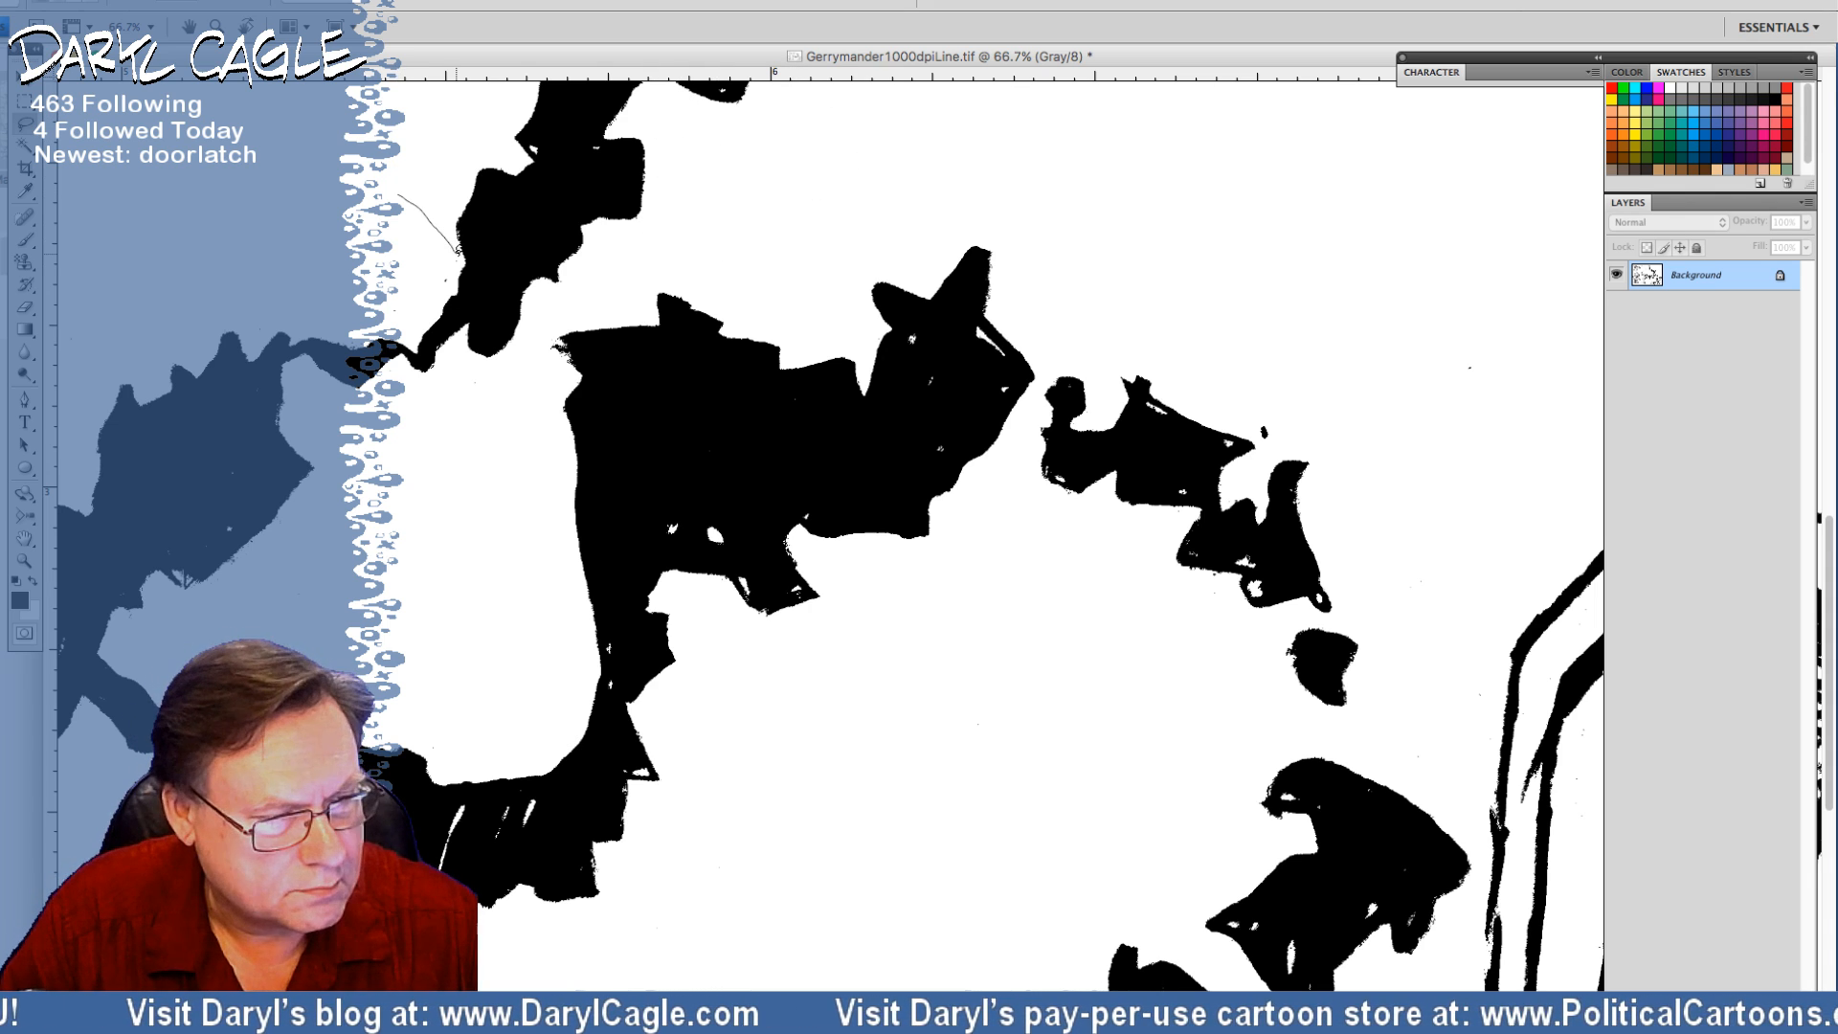
left_click_drag(354, 287, 400, 330)
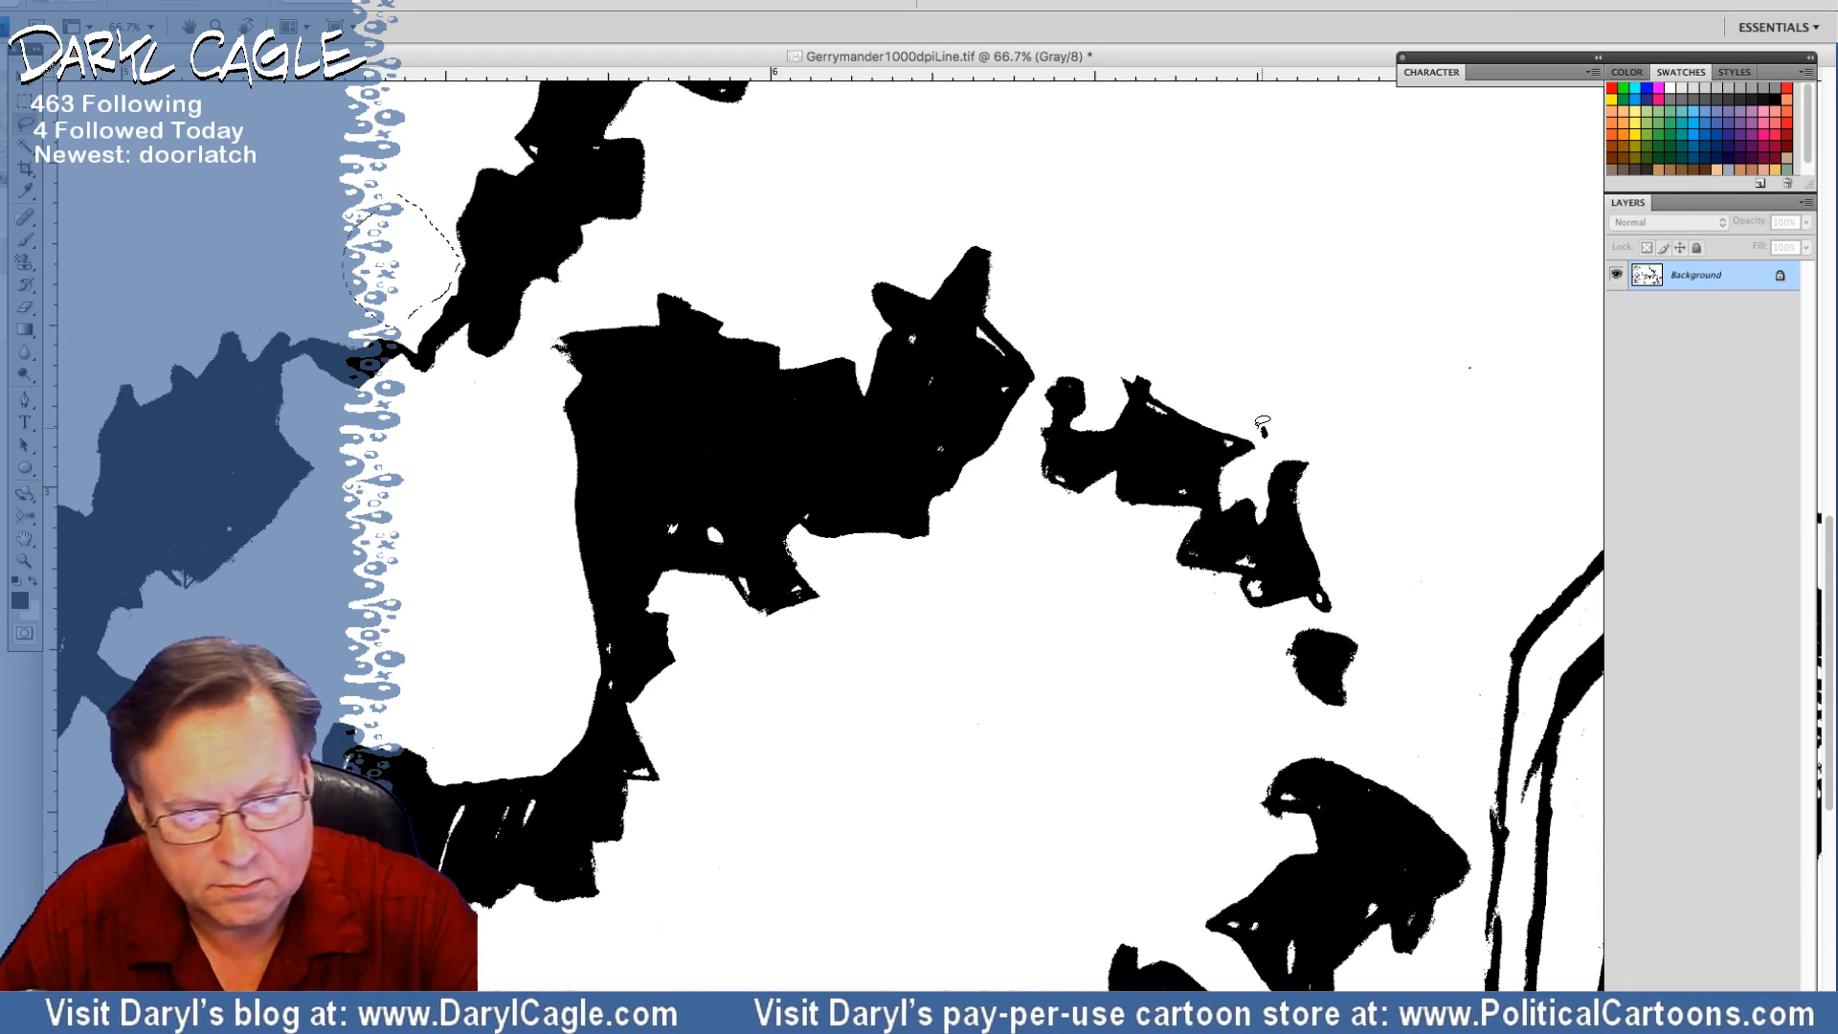
mouse_move(1255, 421)
left_mouse_down()
mouse_move(1266, 439)
mouse_move(1491, 320)
mouse_move(1266, 297)
left_mouse_up()
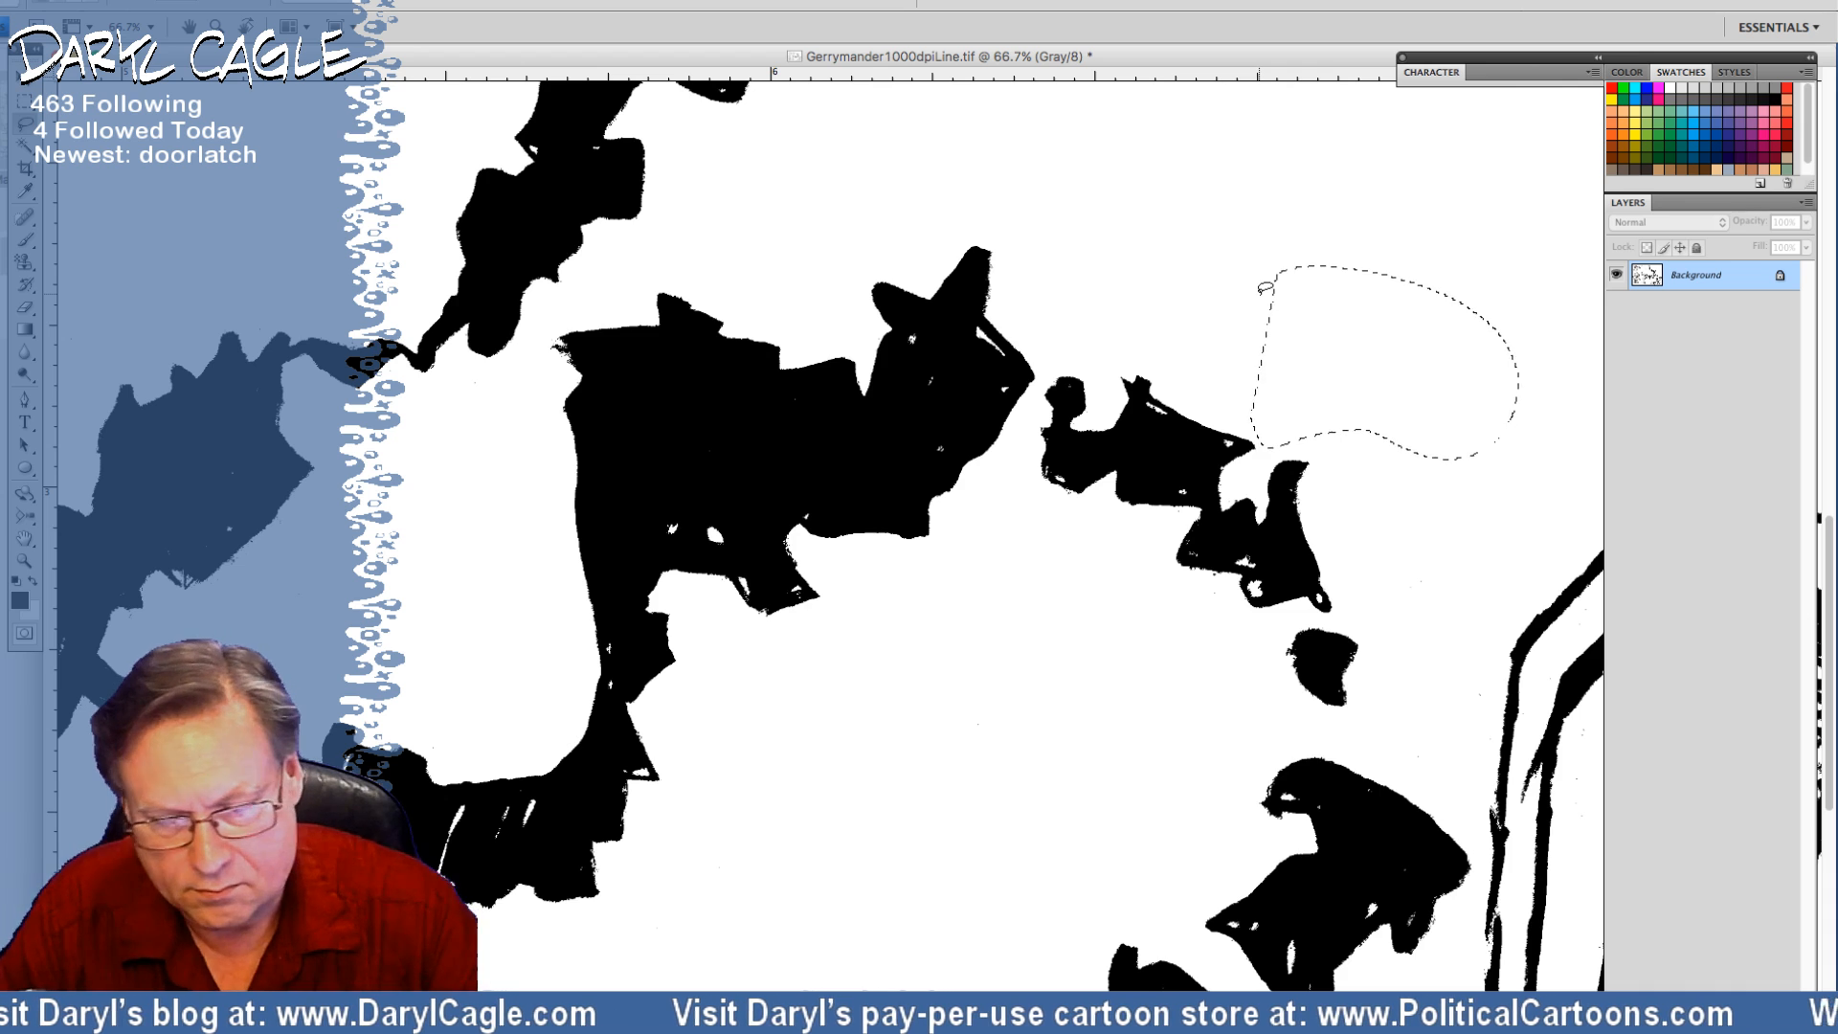
Lasso and delete the specks around the silhouette's upper arm and in the large white area to its right
left_click_drag(527, 91, 489, 614)
mouse_move(547, 528)
left_mouse_down()
mouse_move(556, 468)
mouse_move(669, 397)
mouse_move(563, 560)
left_mouse_up()
key("Delete")
left_click_drag(712, 417, 718, 412)
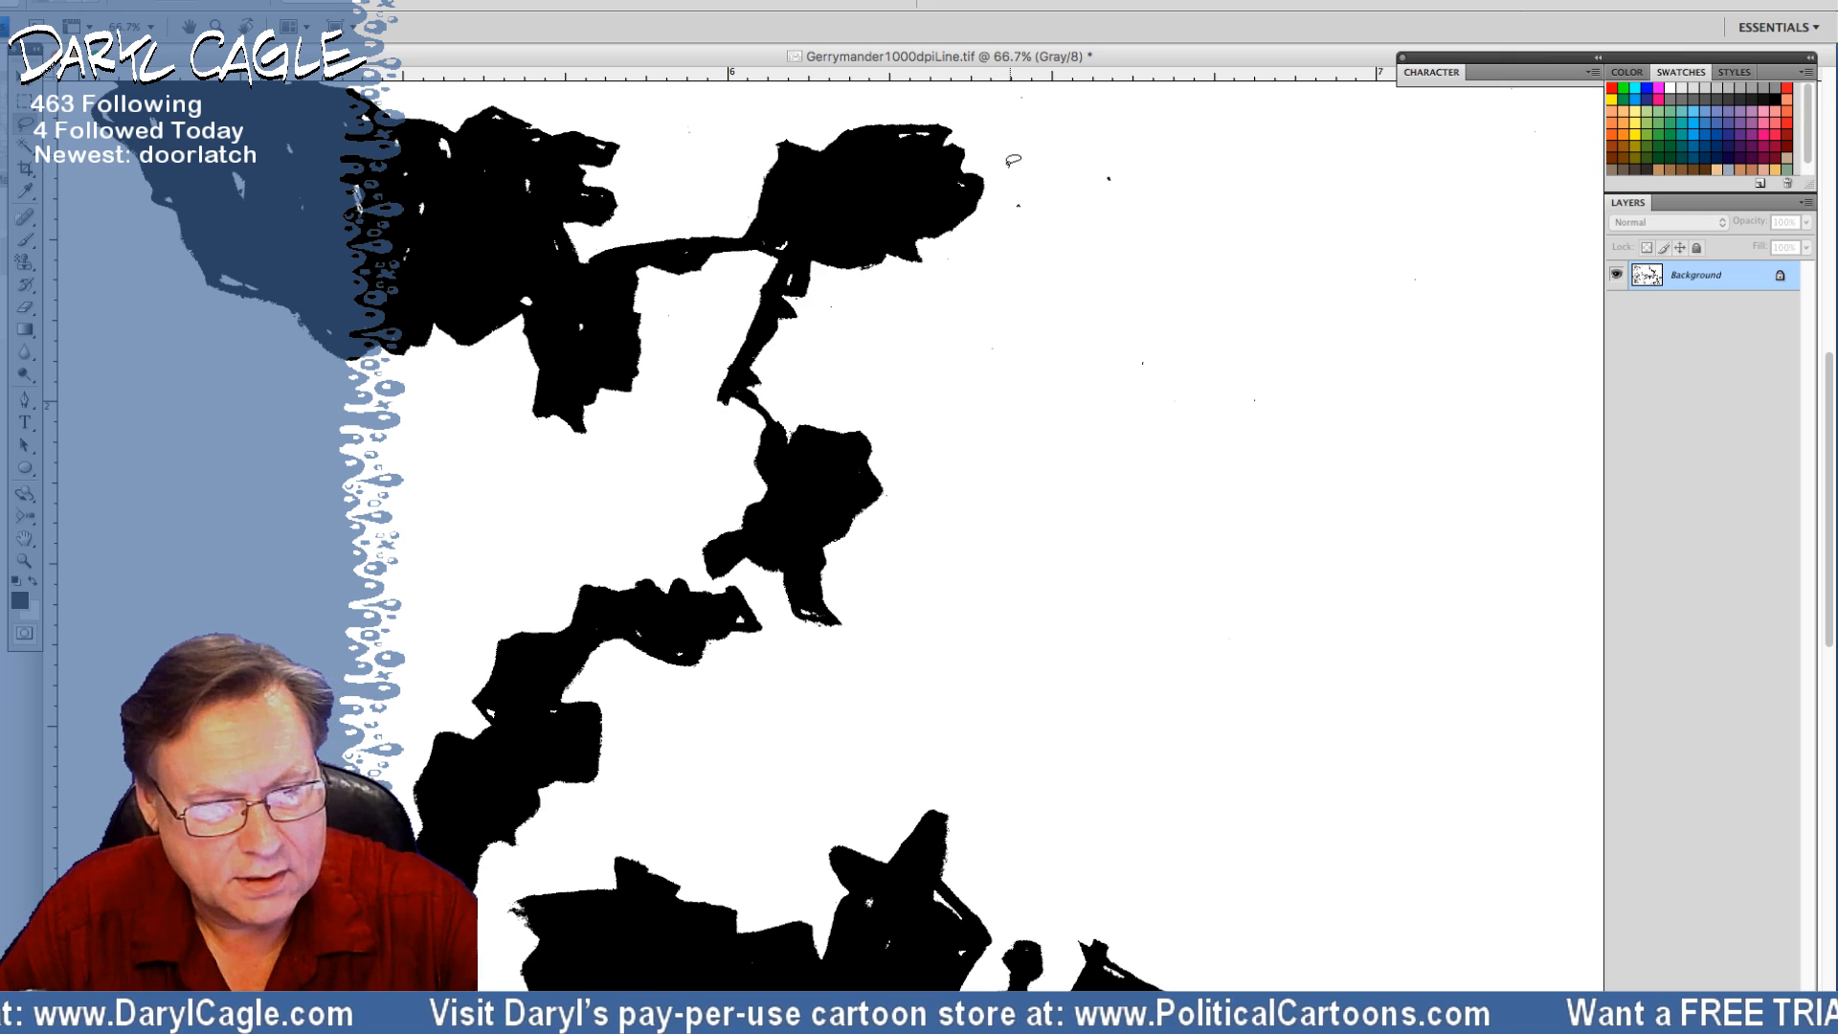
mouse_move(1013, 160)
left_mouse_down()
mouse_move(941, 262)
mouse_move(1016, 455)
mouse_move(1355, 608)
mouse_move(1333, 198)
mouse_move(974, 64)
mouse_move(1011, 136)
left_mouse_up()
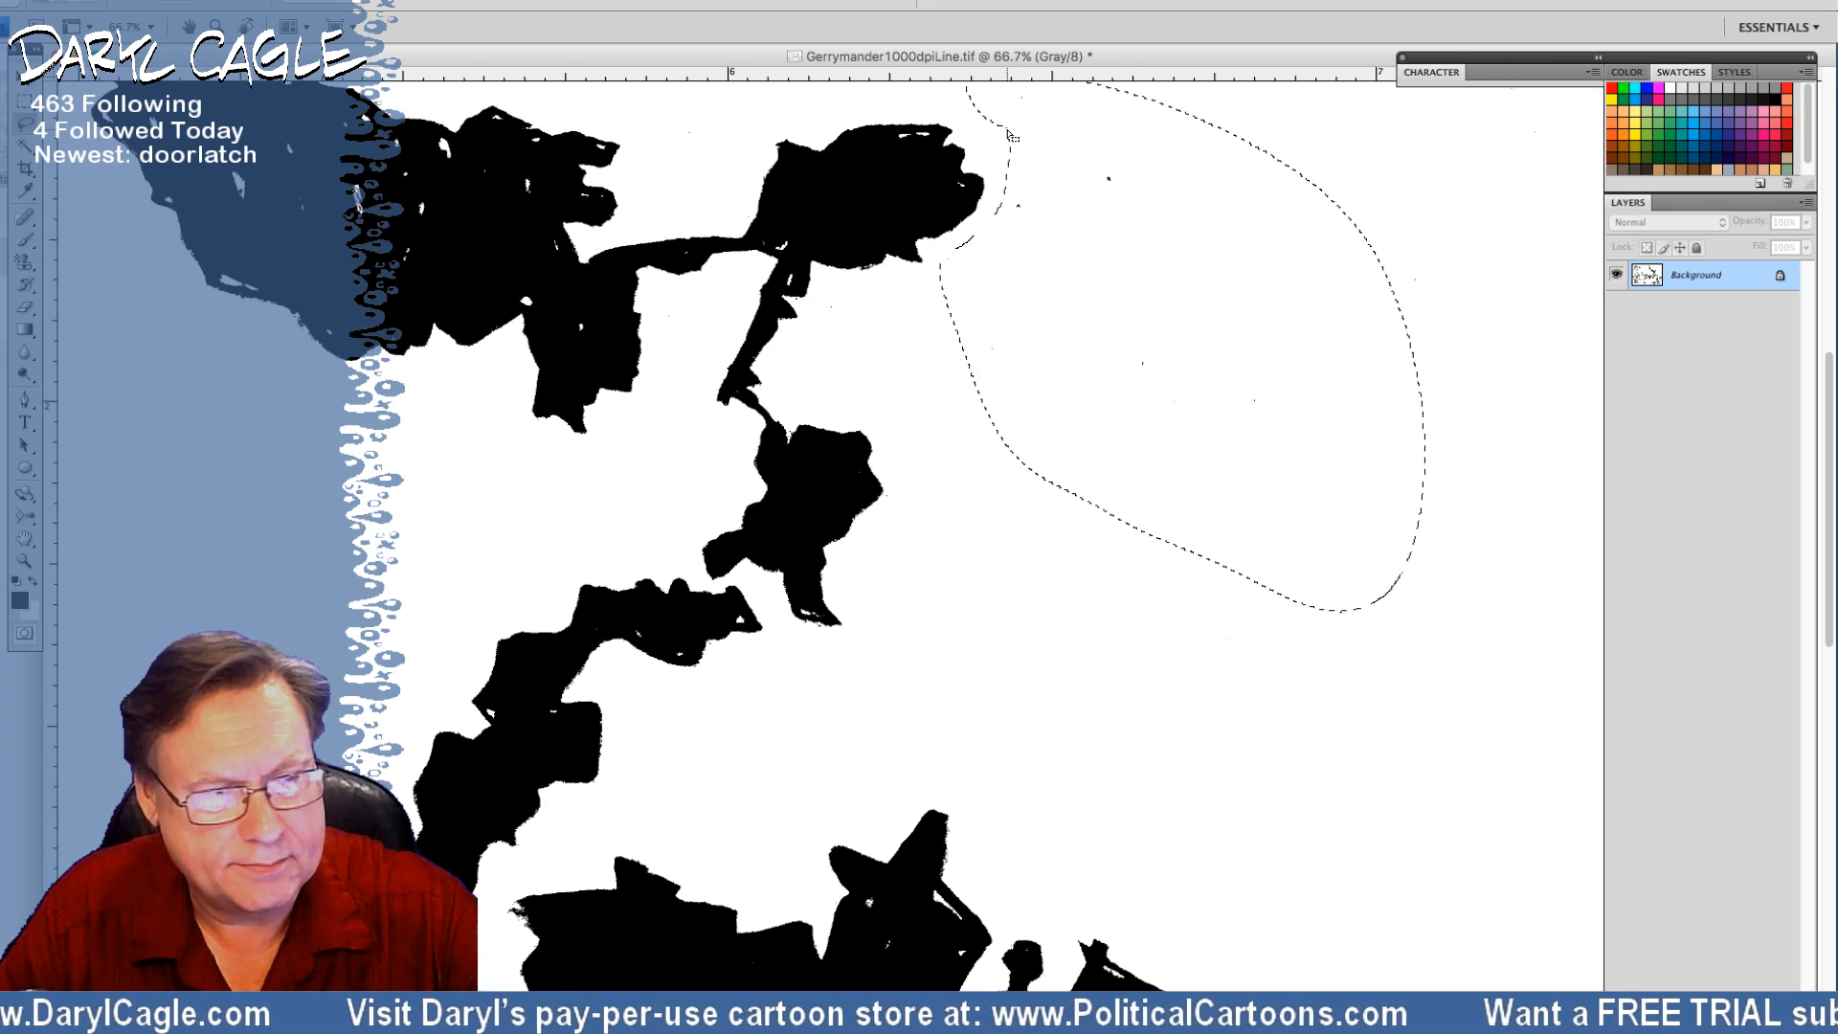
key("Delete")
left_click_drag(682, 113, 678, 116)
Lasso and clear the stray dots in the blank area above and far to the right of the silhouette
left_click_drag(512, 246, 432, 834)
mouse_move(402, 418)
left_mouse_down()
mouse_move(1108, 792)
mouse_move(1590, 374)
mouse_move(1235, 67)
mouse_move(412, 72)
left_mouse_up()
mouse_move(613, 496)
left_mouse_down()
mouse_move(541, 547)
mouse_move(541, 616)
left_mouse_up()
mouse_move(1307, 143)
left_mouse_down()
mouse_move(1383, 301)
mouse_move(1651, 228)
left_mouse_up()
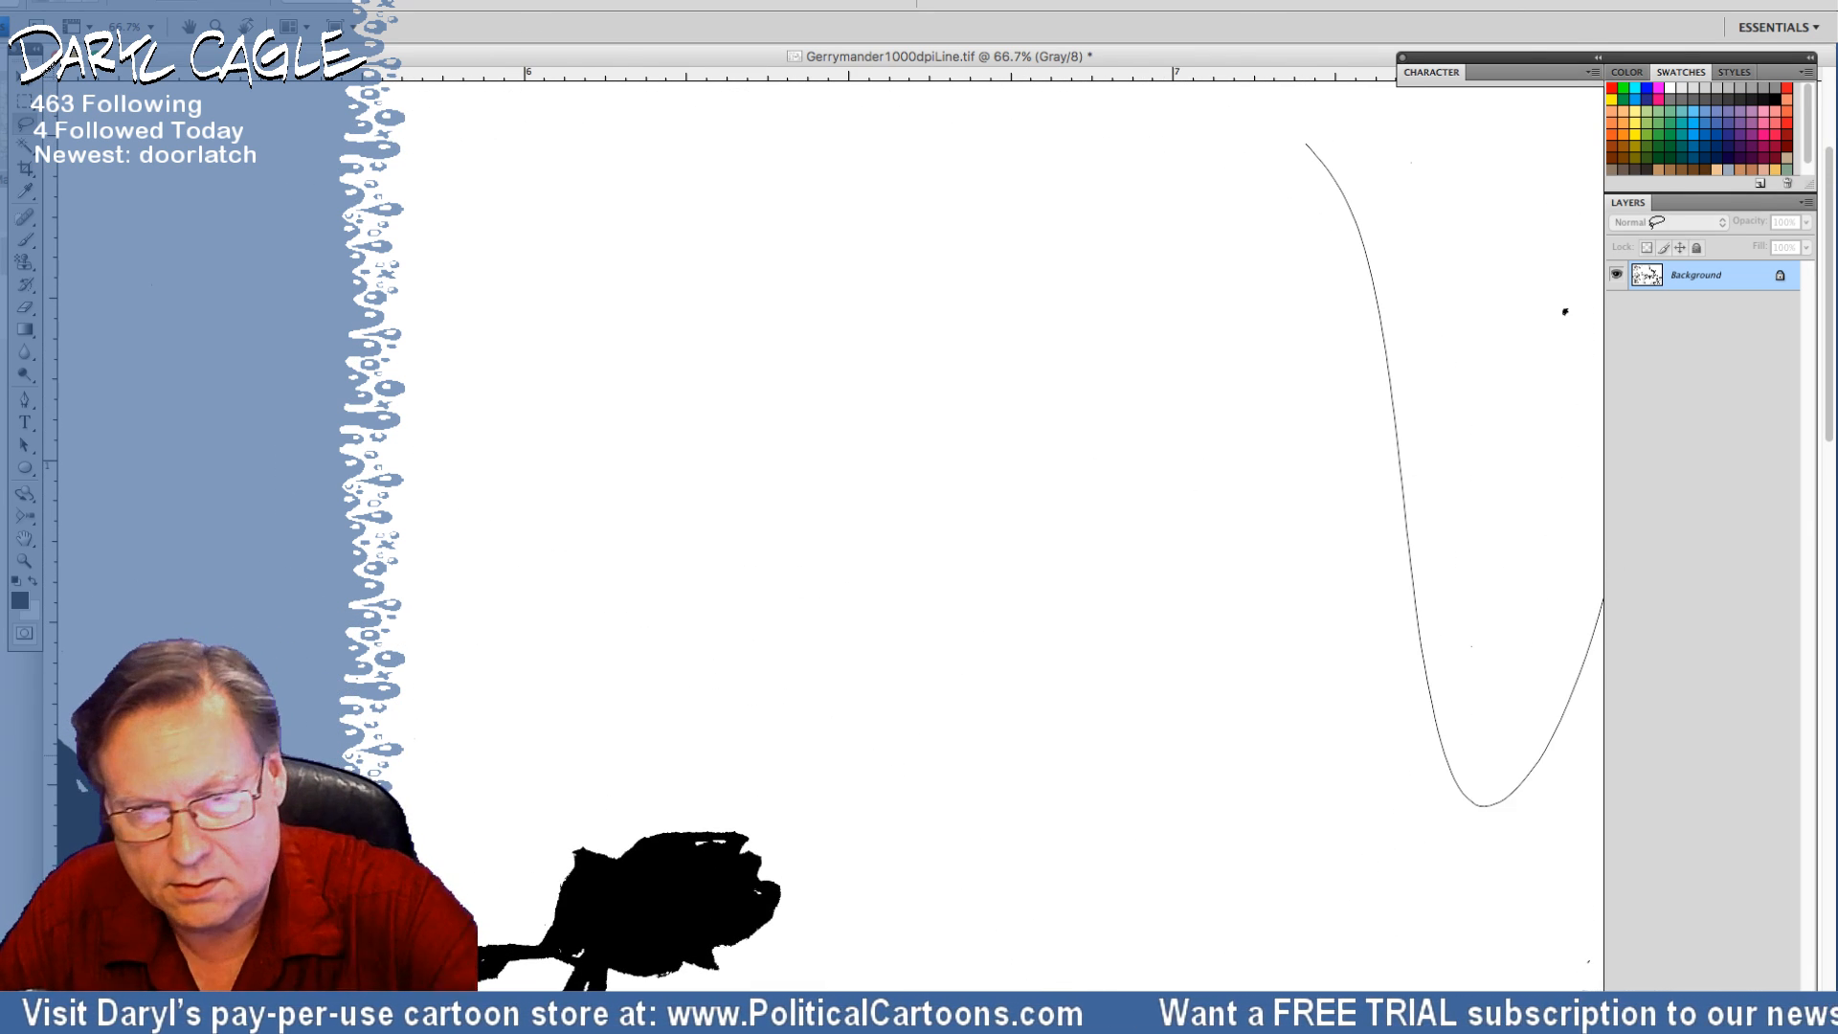
left_click_drag(1566, 311, 1564, 307)
Clear the specks from the broad white area between the map silhouette and the chair back
mouse_move(1014, 821)
left_mouse_down()
mouse_move(756, 255)
mouse_move(819, 218)
left_mouse_up()
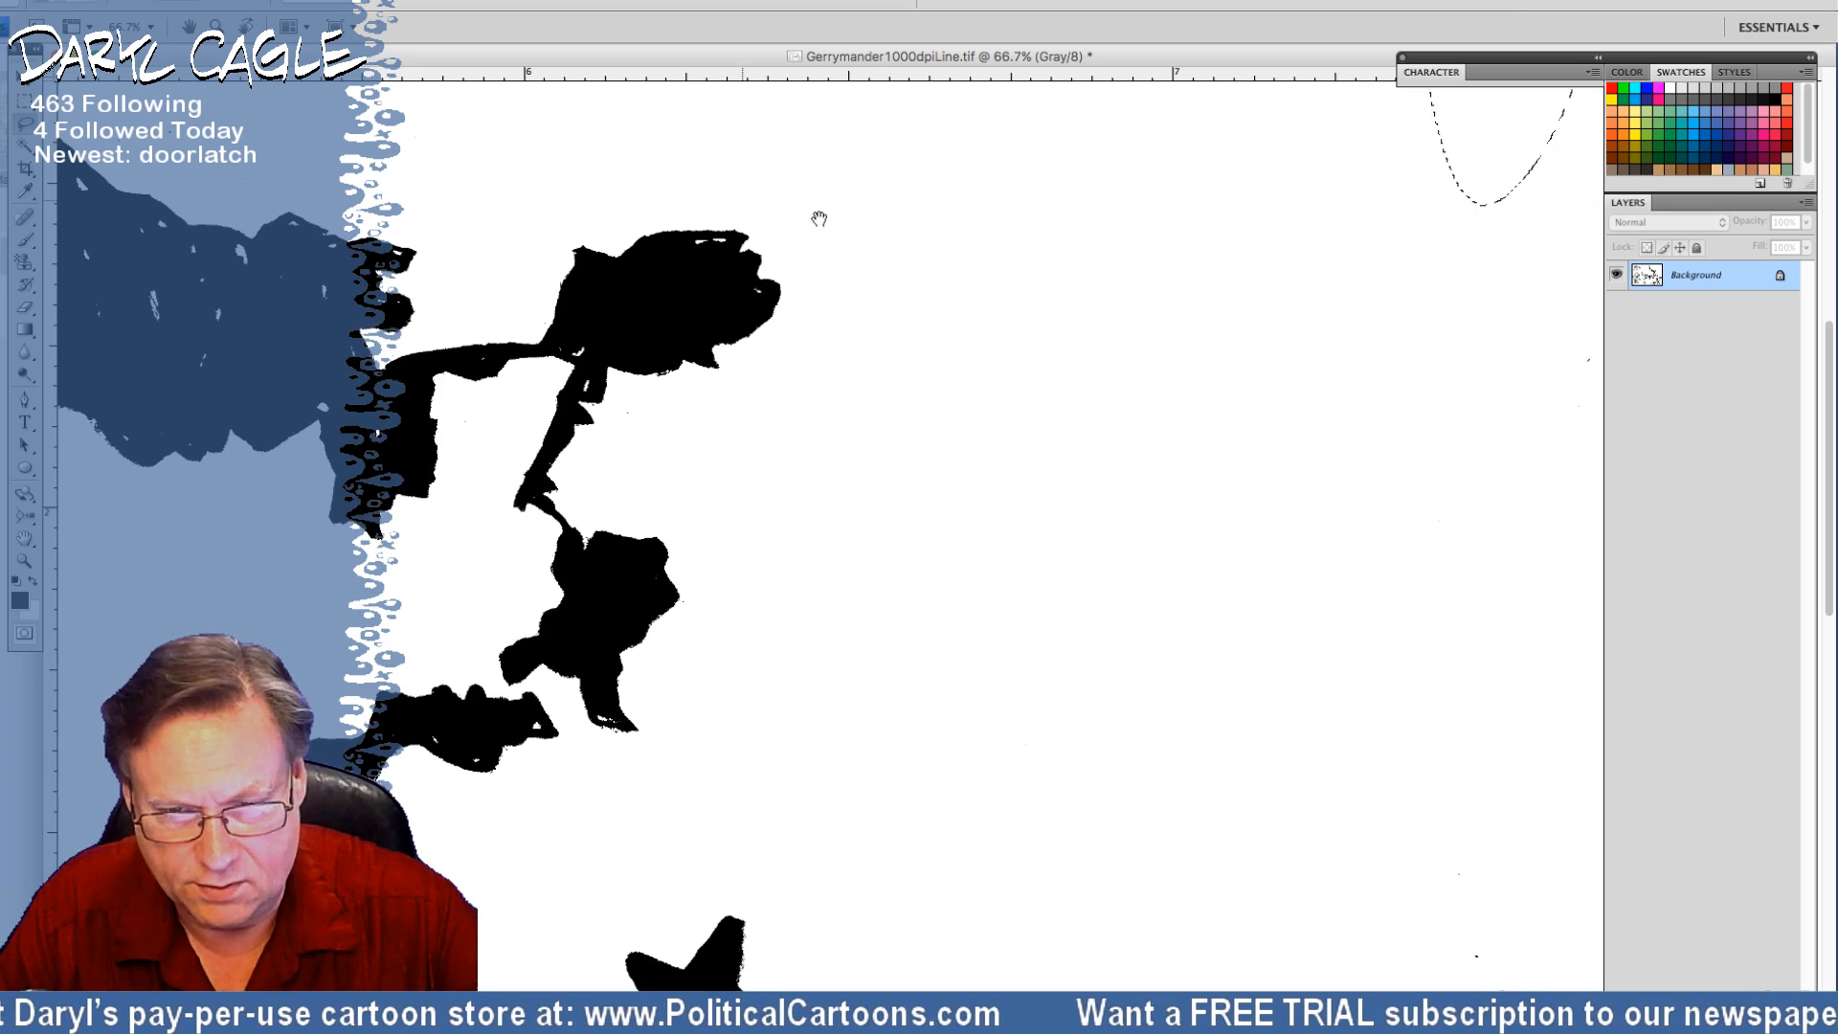
mouse_move(975, 225)
left_mouse_down()
mouse_move(1021, 578)
mouse_move(1654, 932)
mouse_move(1088, 185)
left_mouse_up()
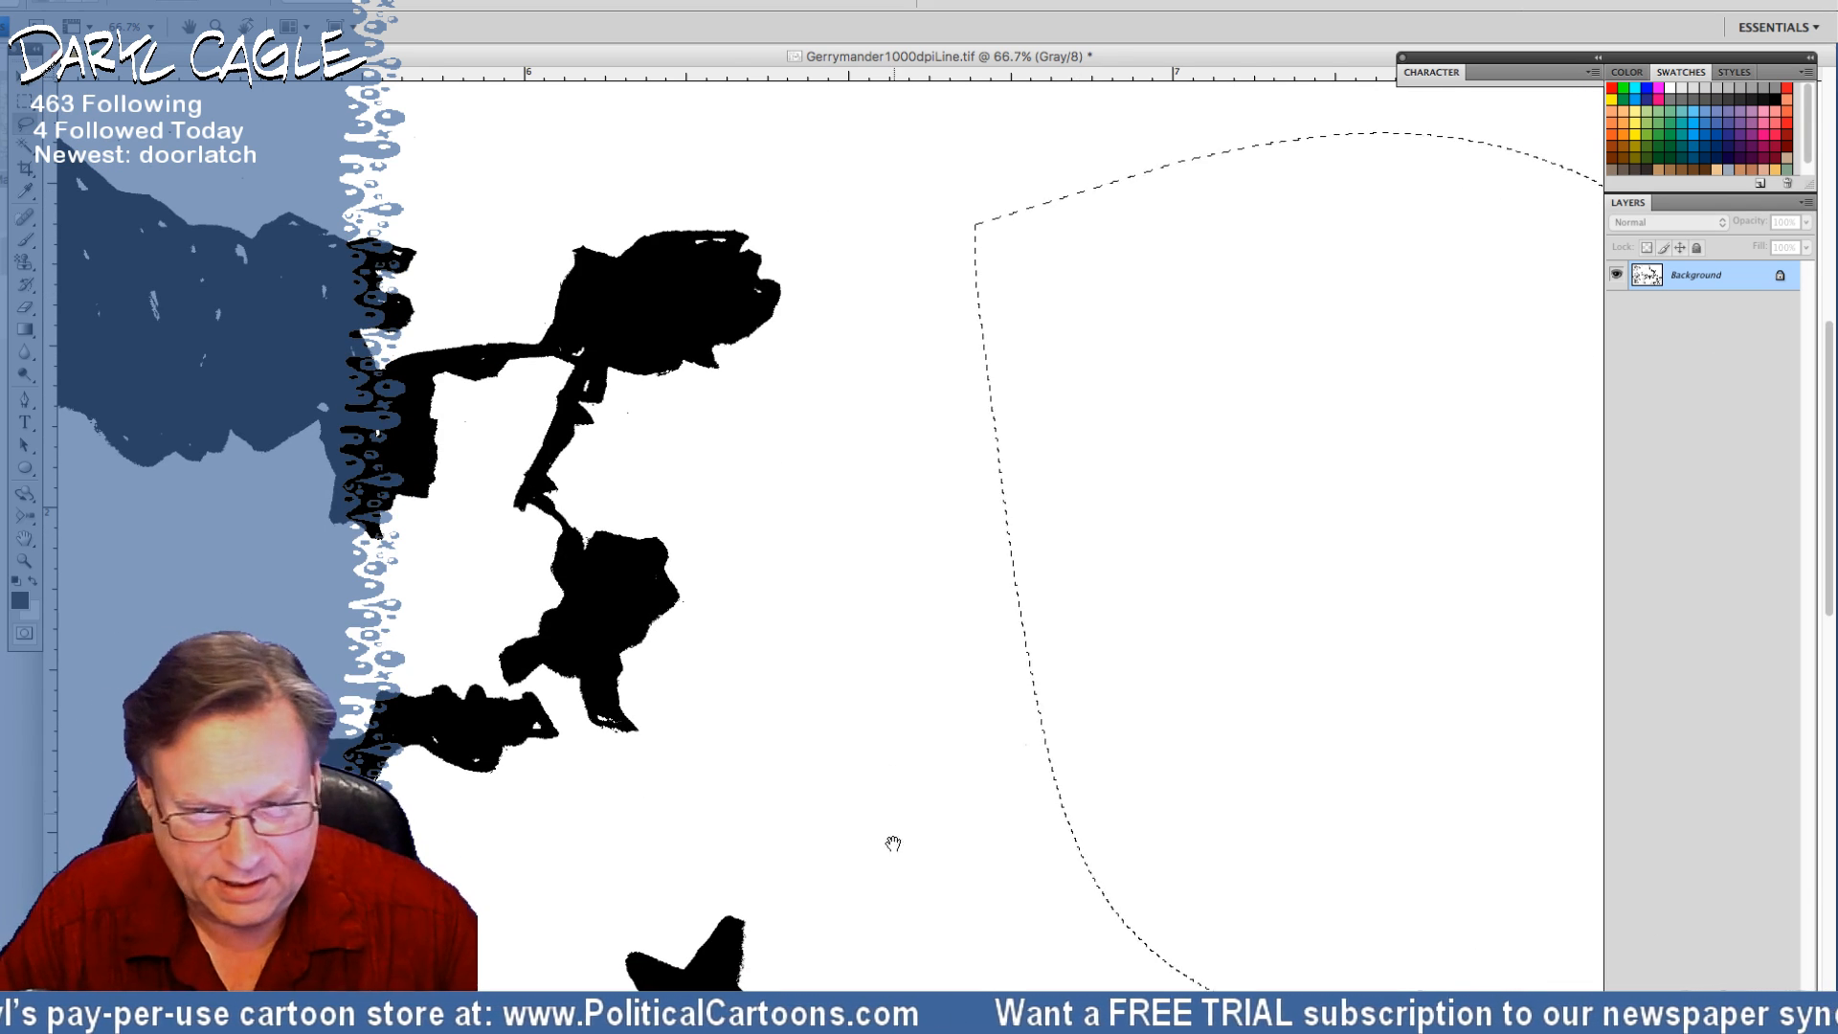
mouse_move(893, 842)
left_mouse_down()
mouse_move(730, 488)
mouse_move(616, 164)
left_mouse_up()
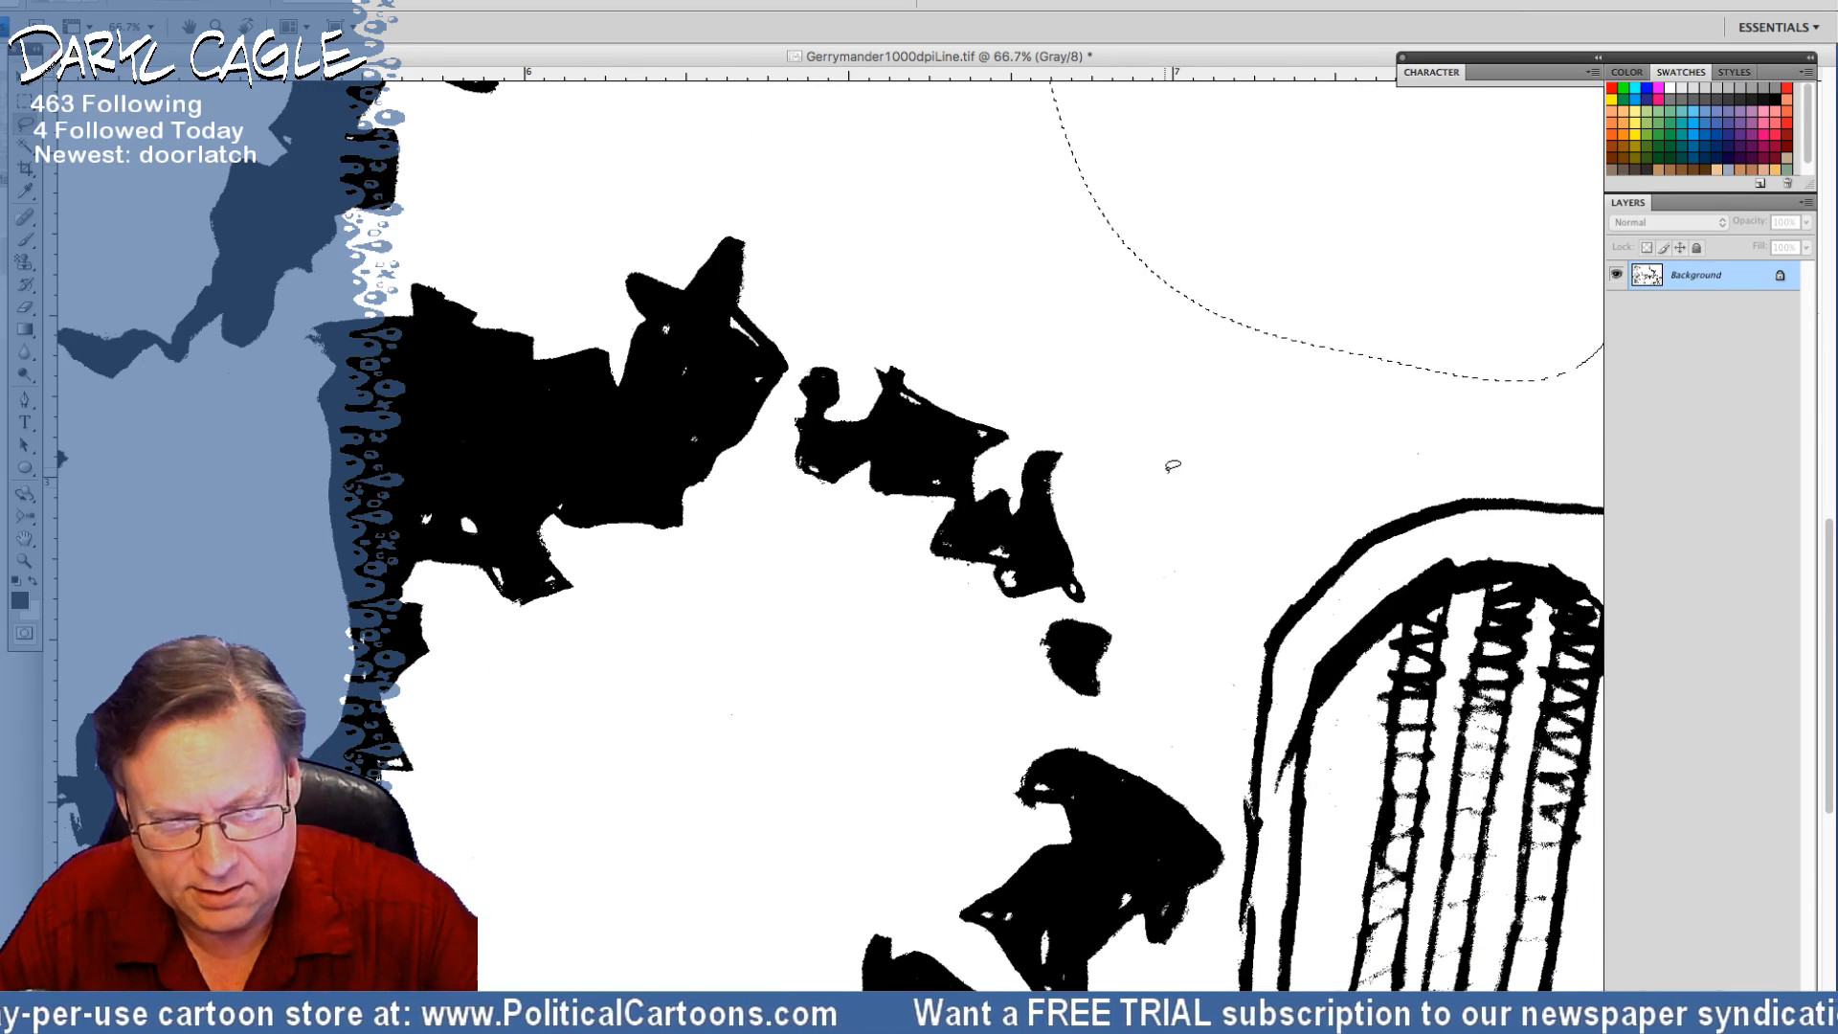
mouse_move(1139, 469)
left_mouse_down()
mouse_move(1161, 669)
mouse_move(1272, 463)
mouse_move(1140, 470)
left_mouse_up()
left_click_drag(746, 435, 746, 374)
Shift the document window aside and clear the specks inside the curved top rail of the chair back
left_click_drag(1121, 54, 802, 44)
left_click_drag(1043, 500, 1016, 559)
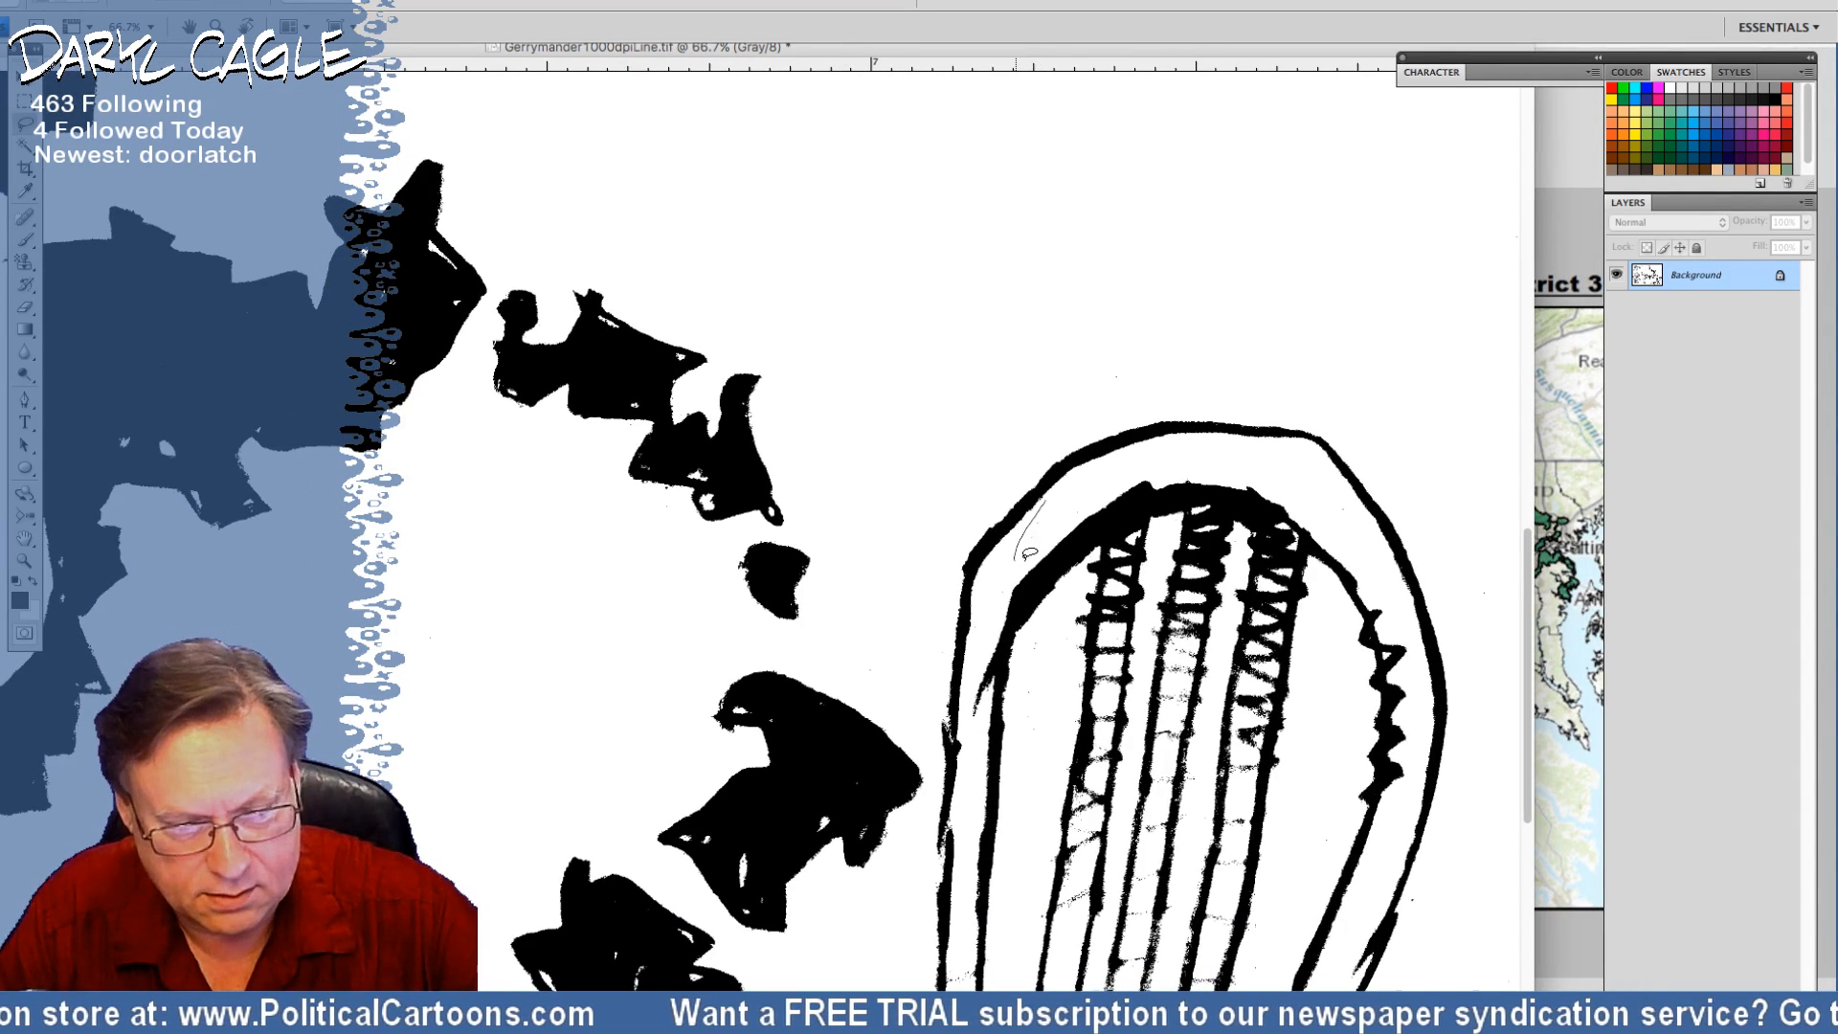
left_click_drag(1134, 450, 1140, 469)
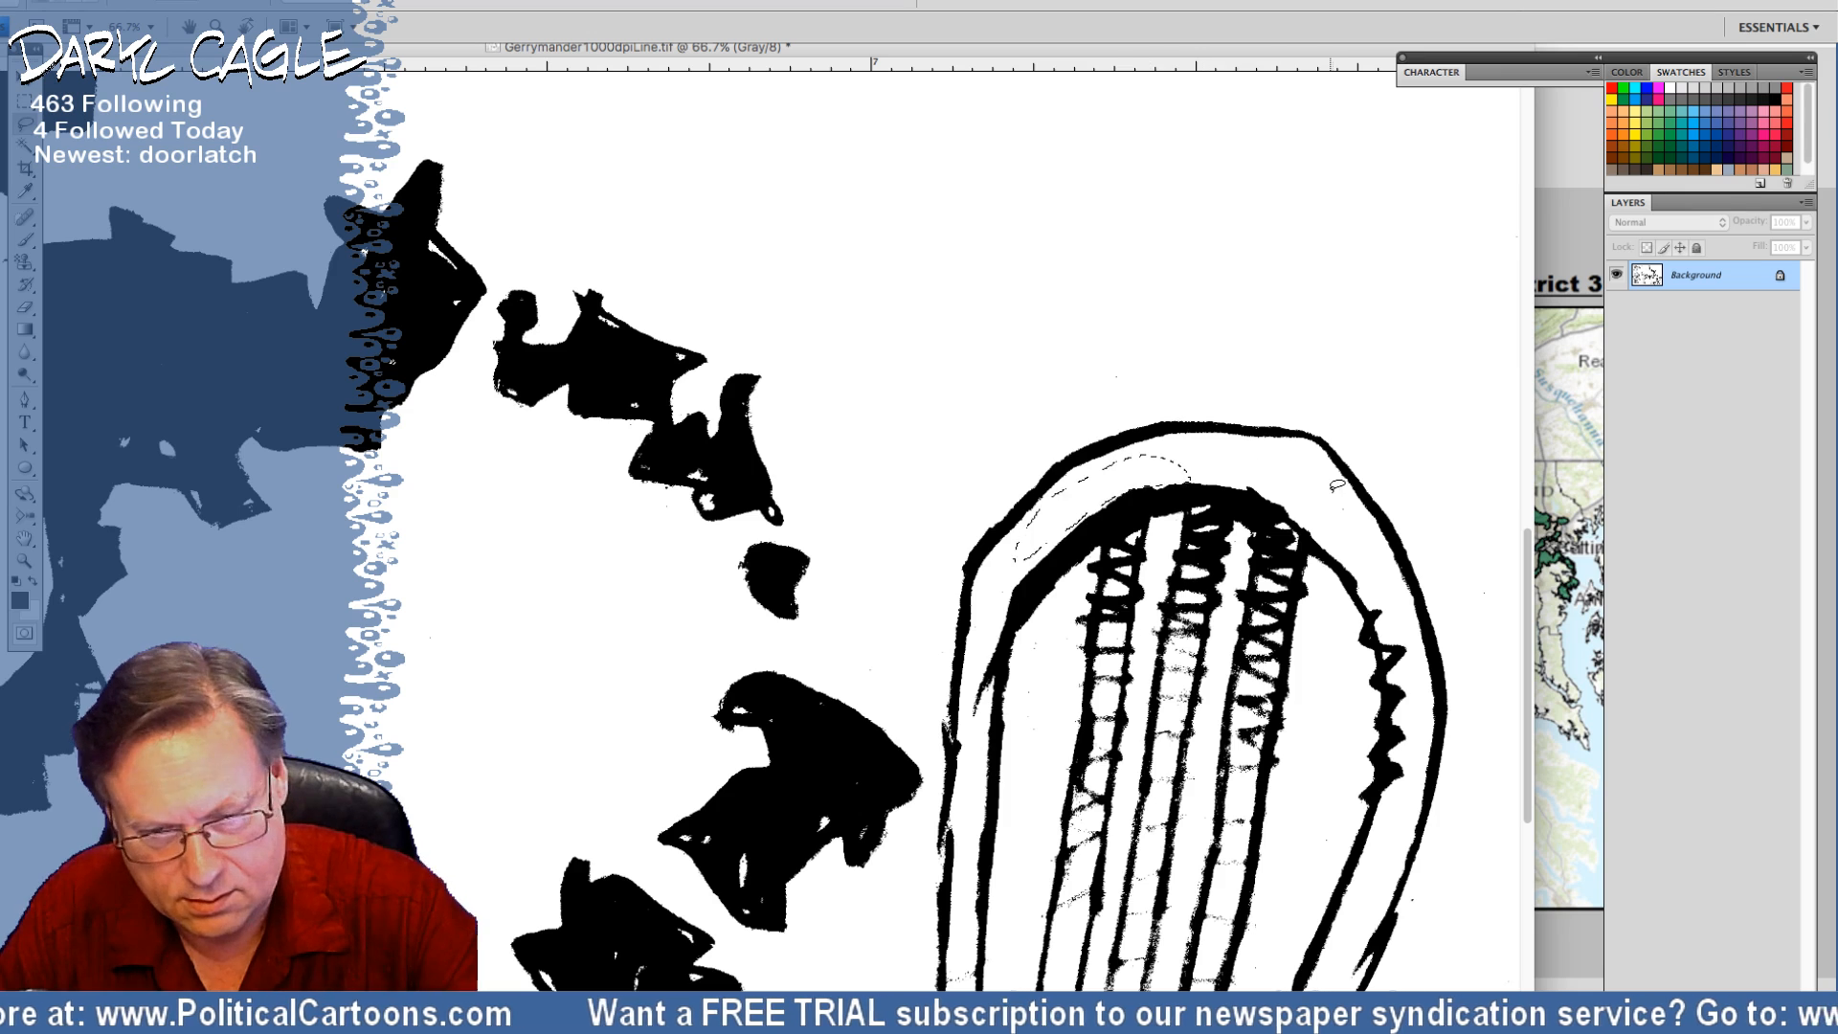
mouse_move(1350, 493)
left_mouse_down()
mouse_move(1311, 521)
mouse_move(1349, 496)
left_mouse_up()
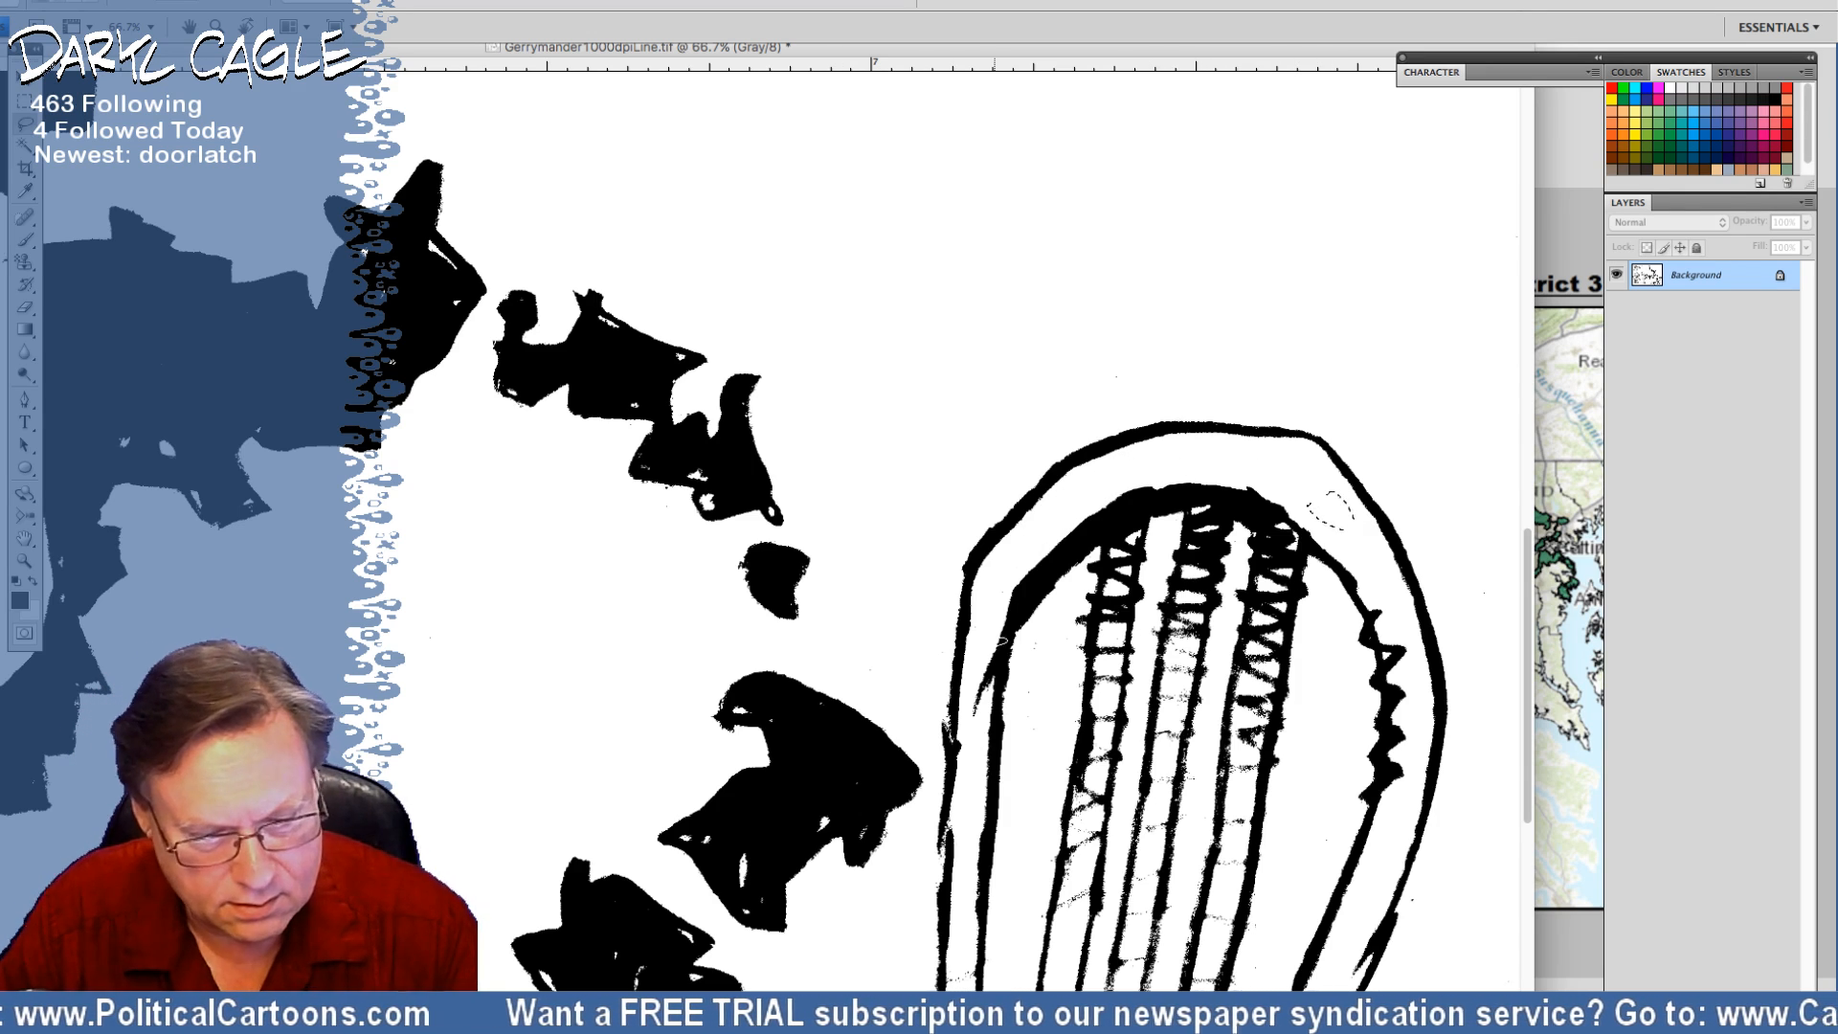
Lasso and clear the specks along the chair back's left rail, between its slats and outside its outline
mouse_move(973, 660)
left_mouse_down()
mouse_move(1001, 618)
mouse_move(969, 737)
left_mouse_up()
mouse_move(1043, 617)
left_mouse_down()
mouse_move(1019, 742)
mouse_move(1051, 670)
left_mouse_up()
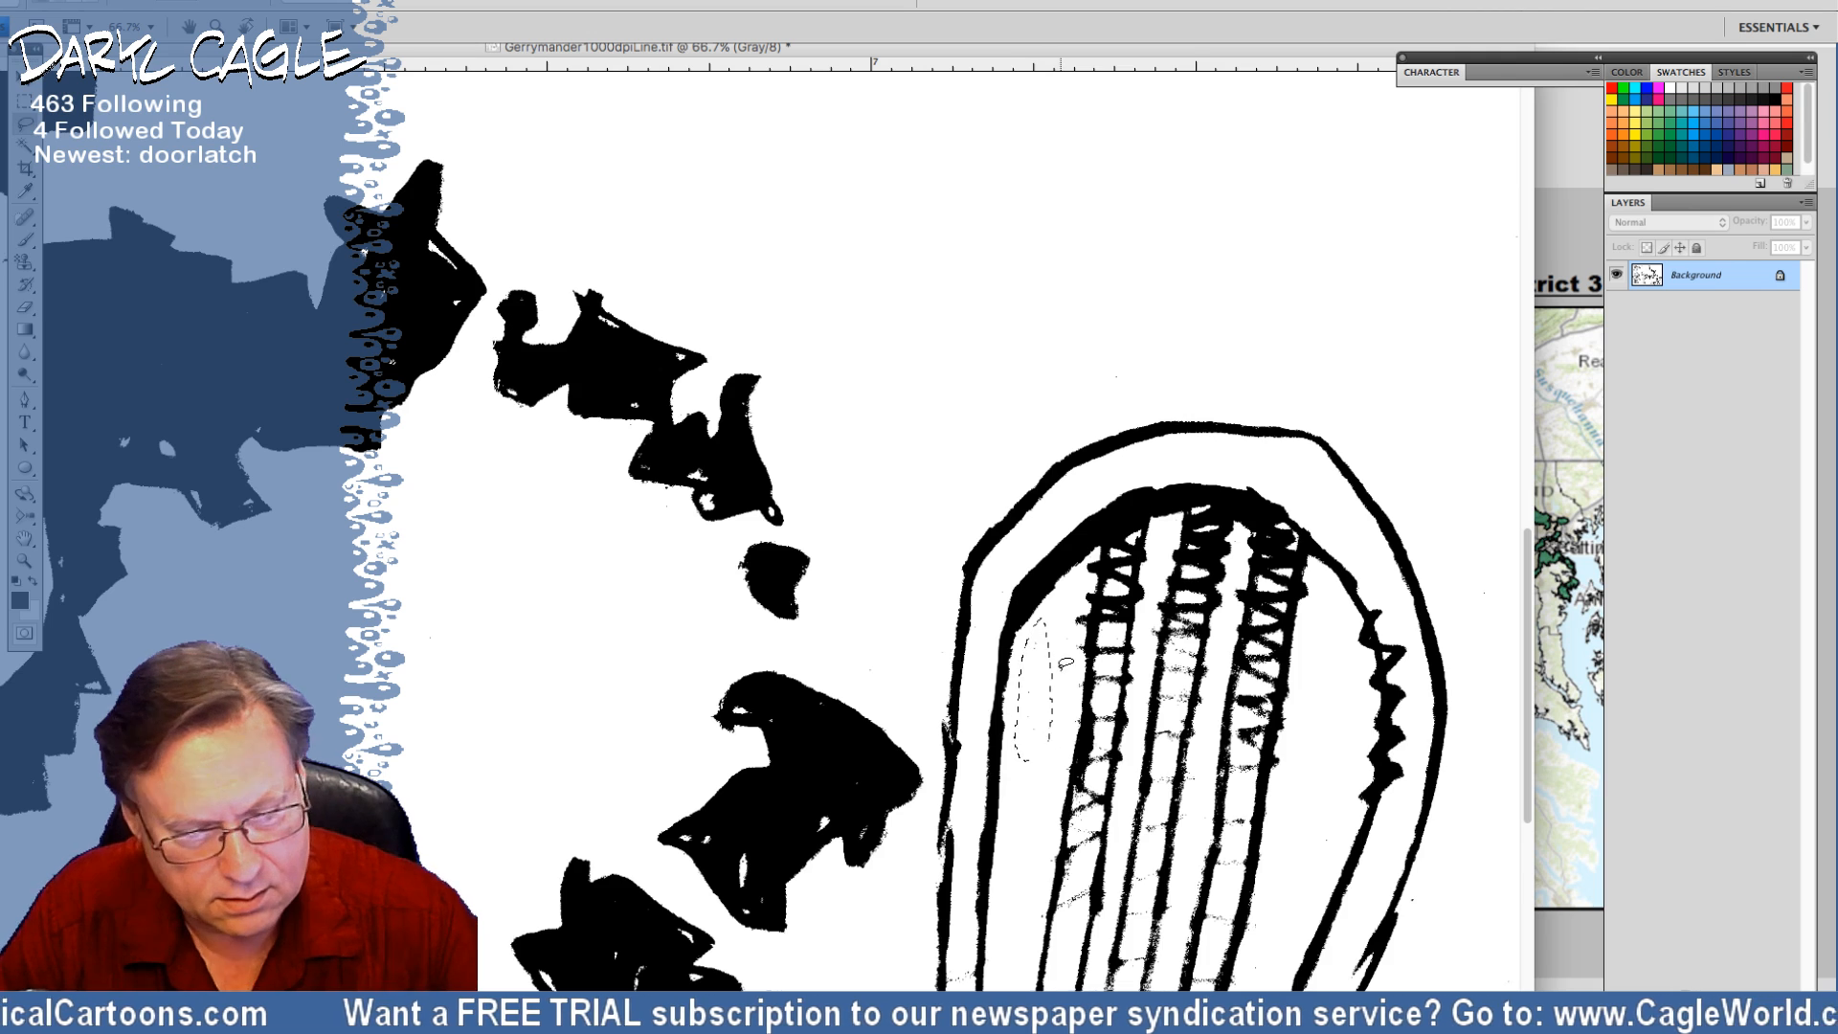
left_click_drag(852, 640, 878, 632)
left_click_drag(957, 678, 936, 867)
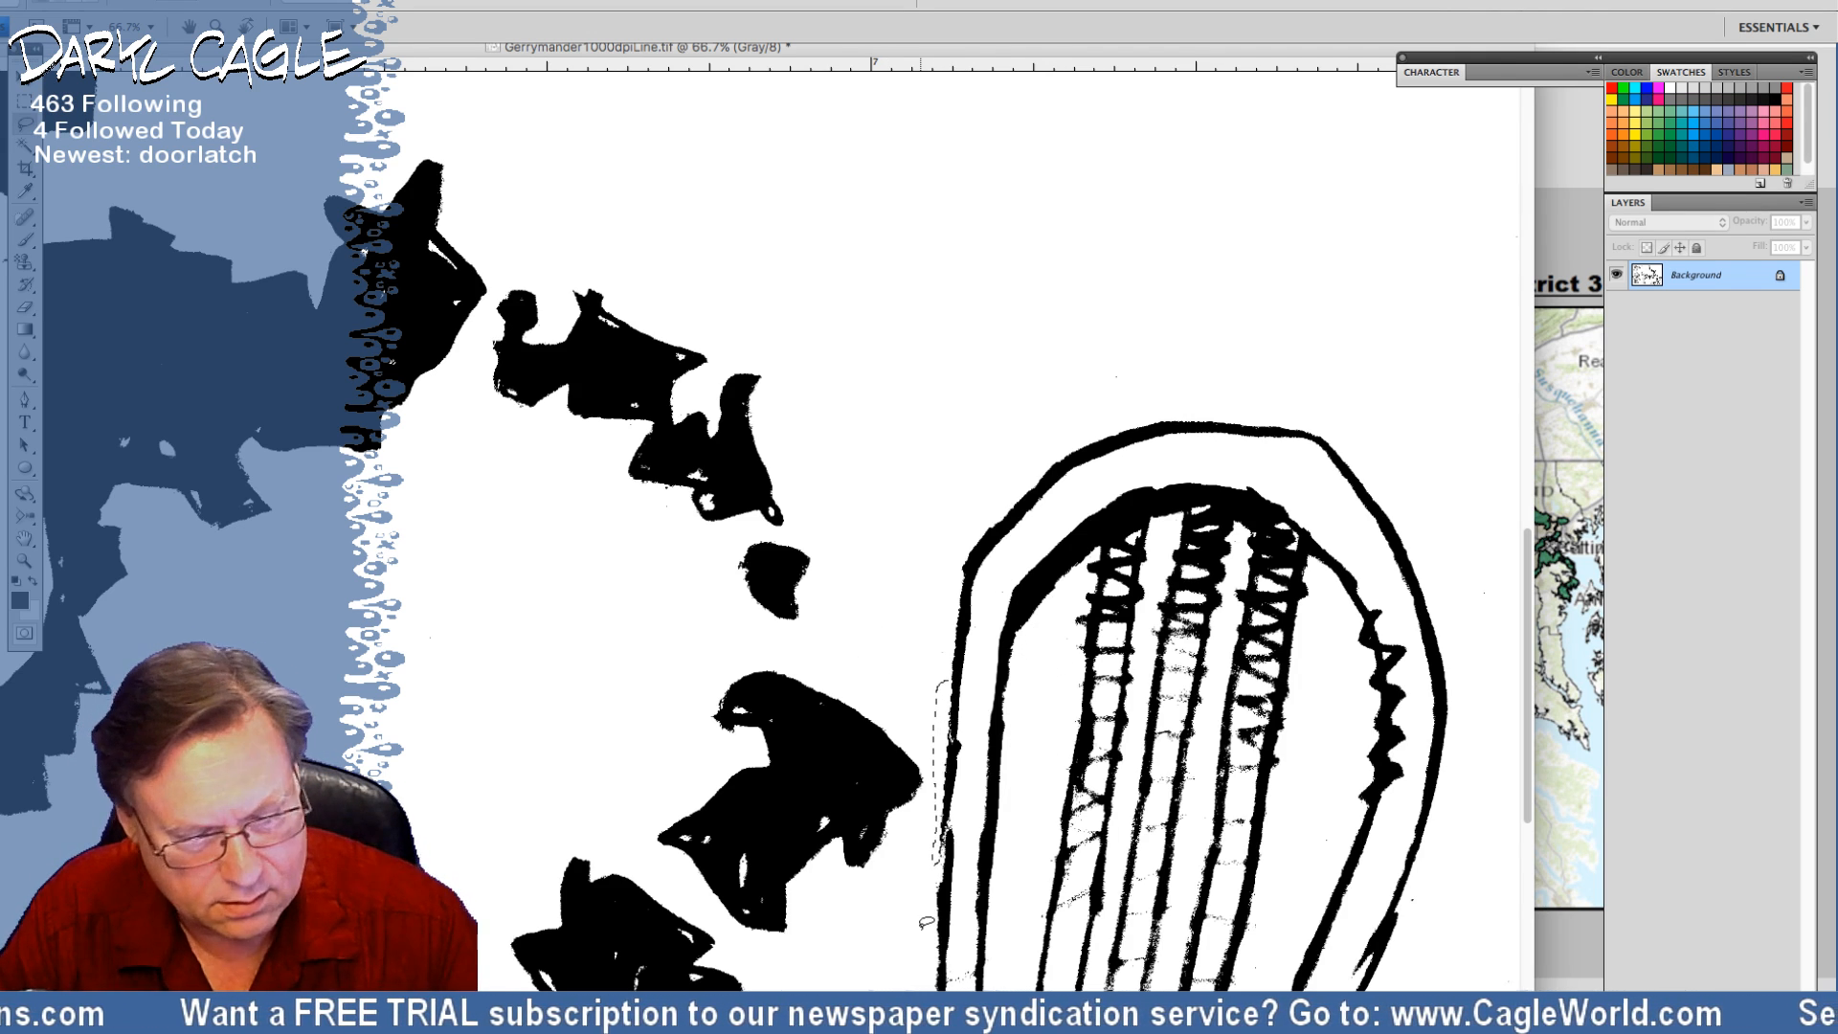
mouse_move(1531, 508)
left_mouse_down()
mouse_move(1479, 661)
mouse_move(1507, 450)
left_mouse_up()
Lasso and clear the scan-edge line and stray specks across the blank area at the top of the page
left_click_drag(660, 224, 550, 957)
scroll(550, 957, "up", 3)
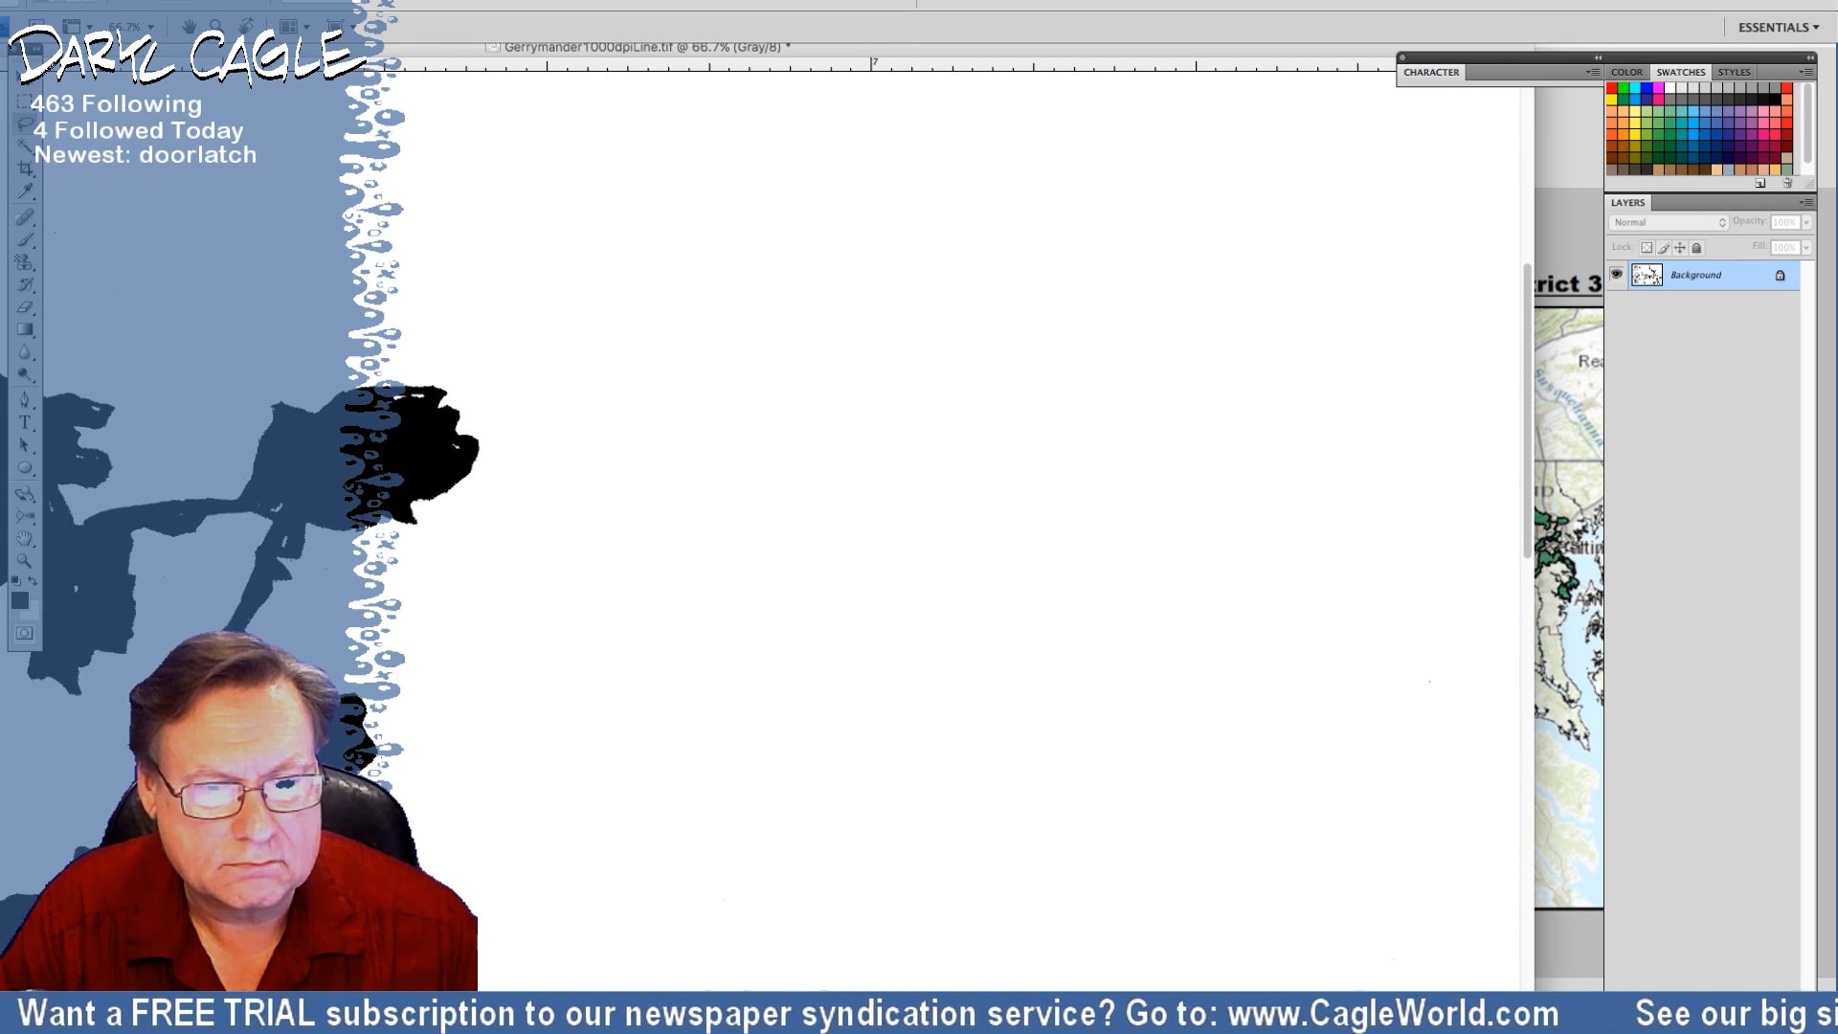
scroll(587, 898, "up", 5)
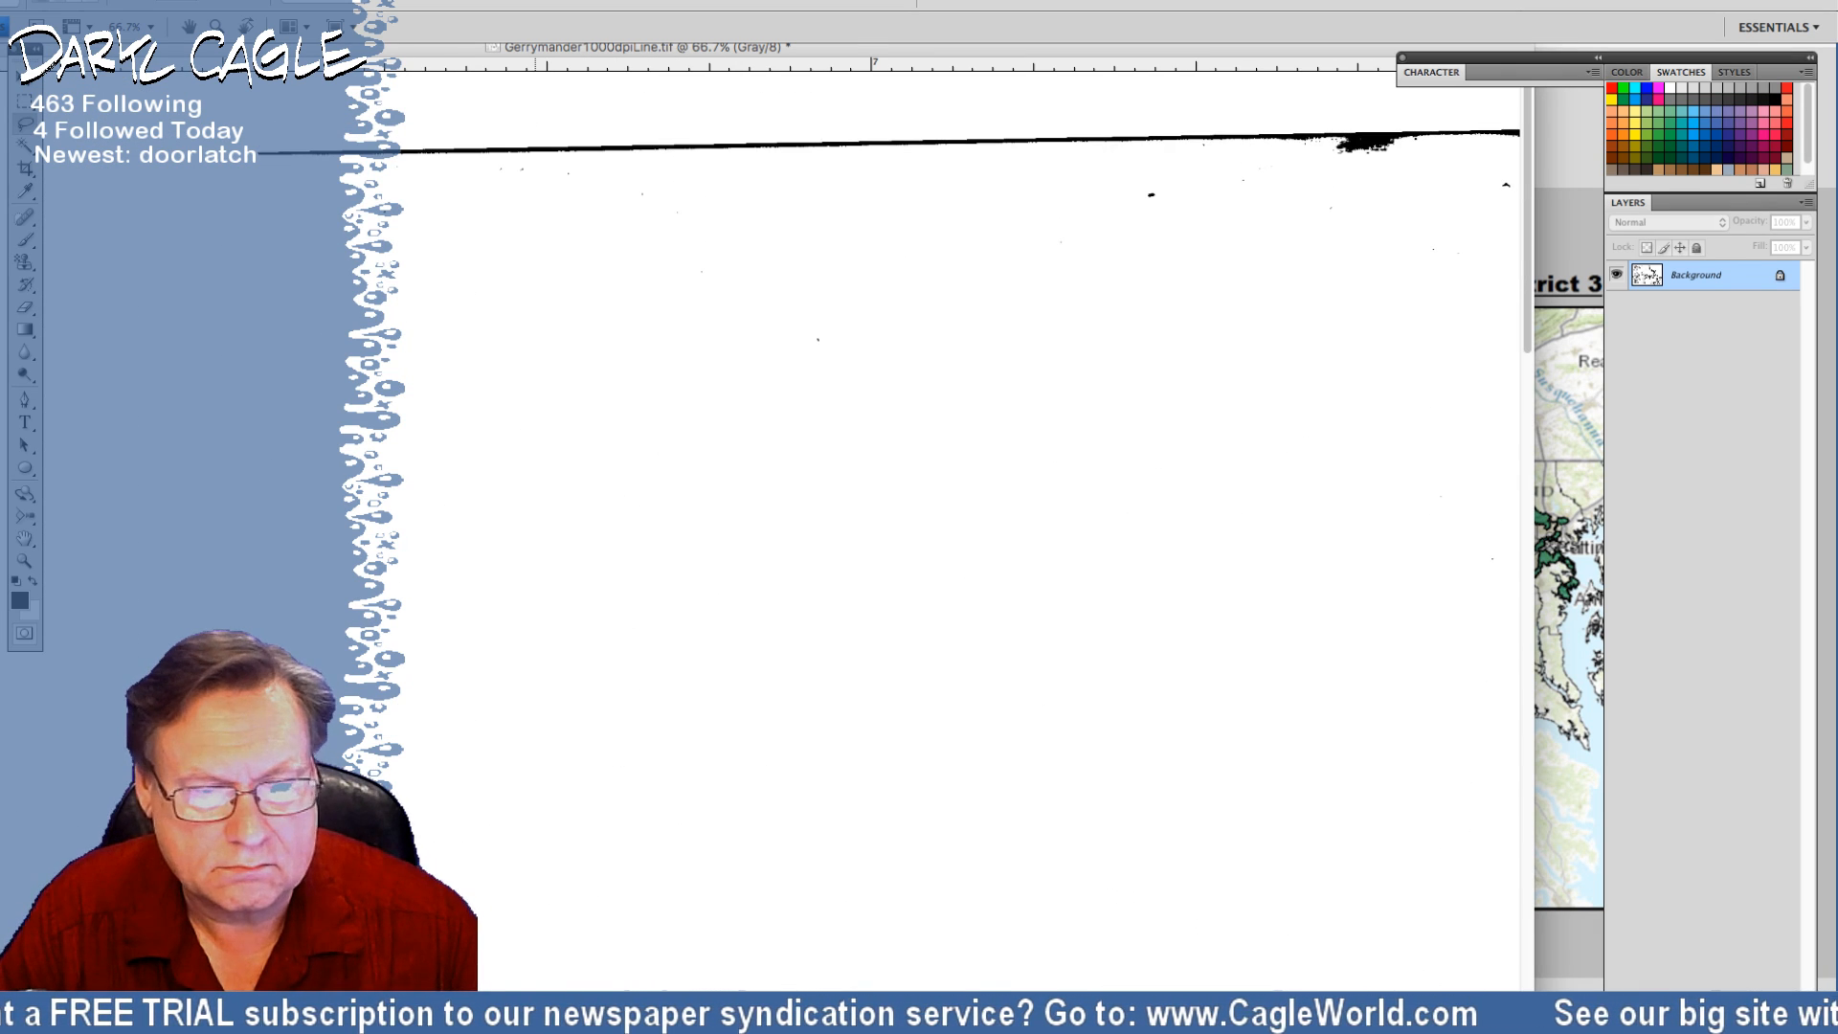
mouse_move(485, 840)
left_mouse_down()
mouse_move(1518, 849)
mouse_move(1645, 309)
mouse_move(166, 161)
left_mouse_up()
key("Delete")
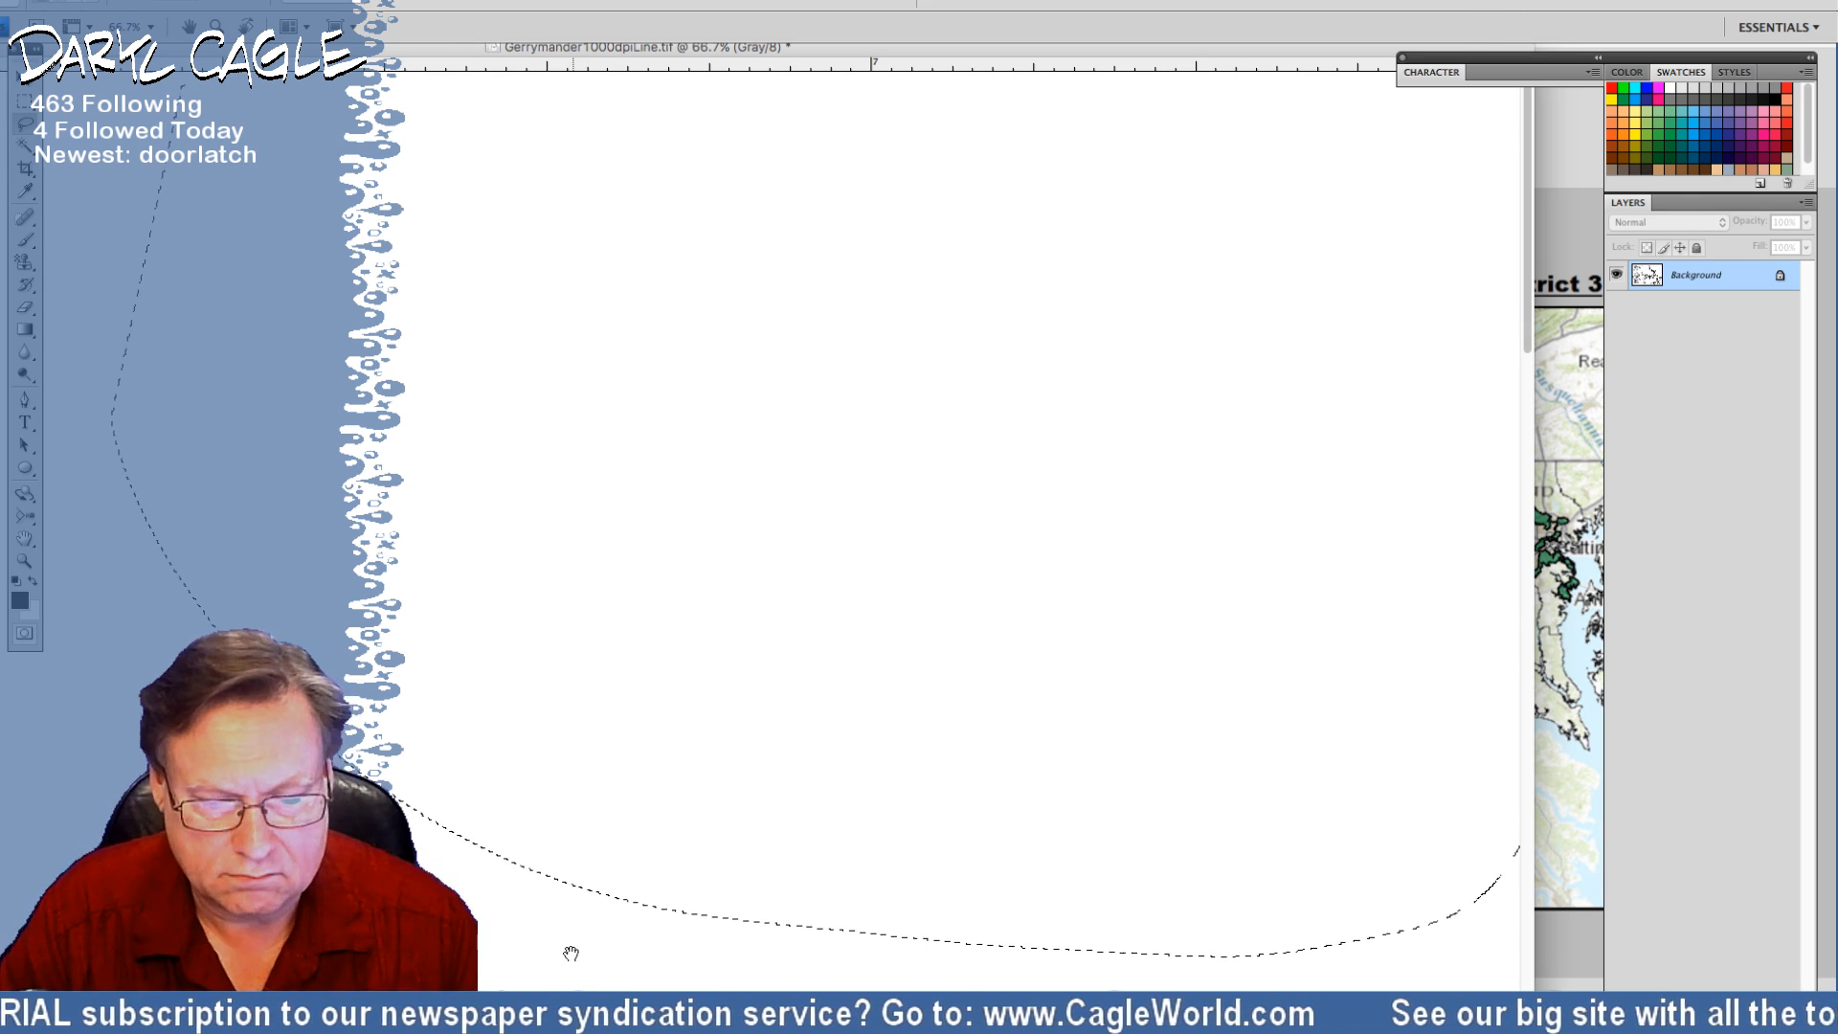
Clear the specks between the chair's lower slats and right rail and in the blank area to the right of the chair
left_click_drag(239, 894, 239, 356)
scroll(239, 356, "down", 15)
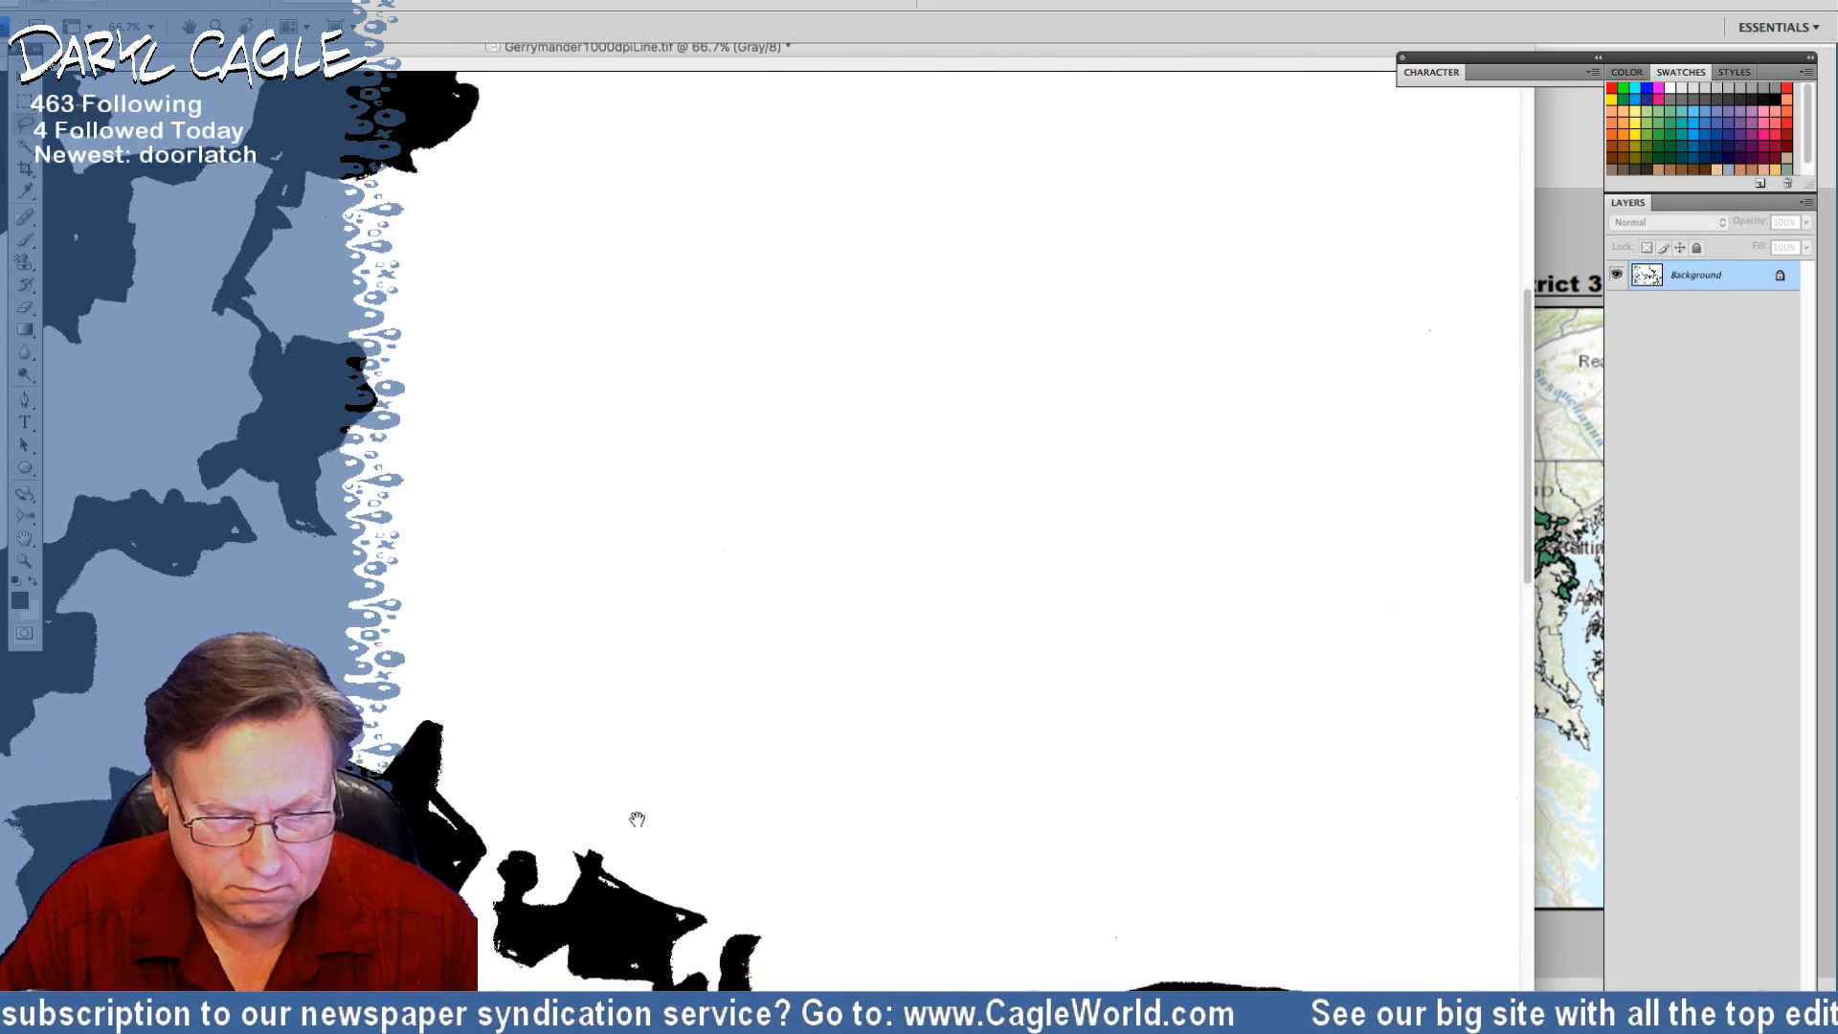
scroll(348, 177, "down", 10)
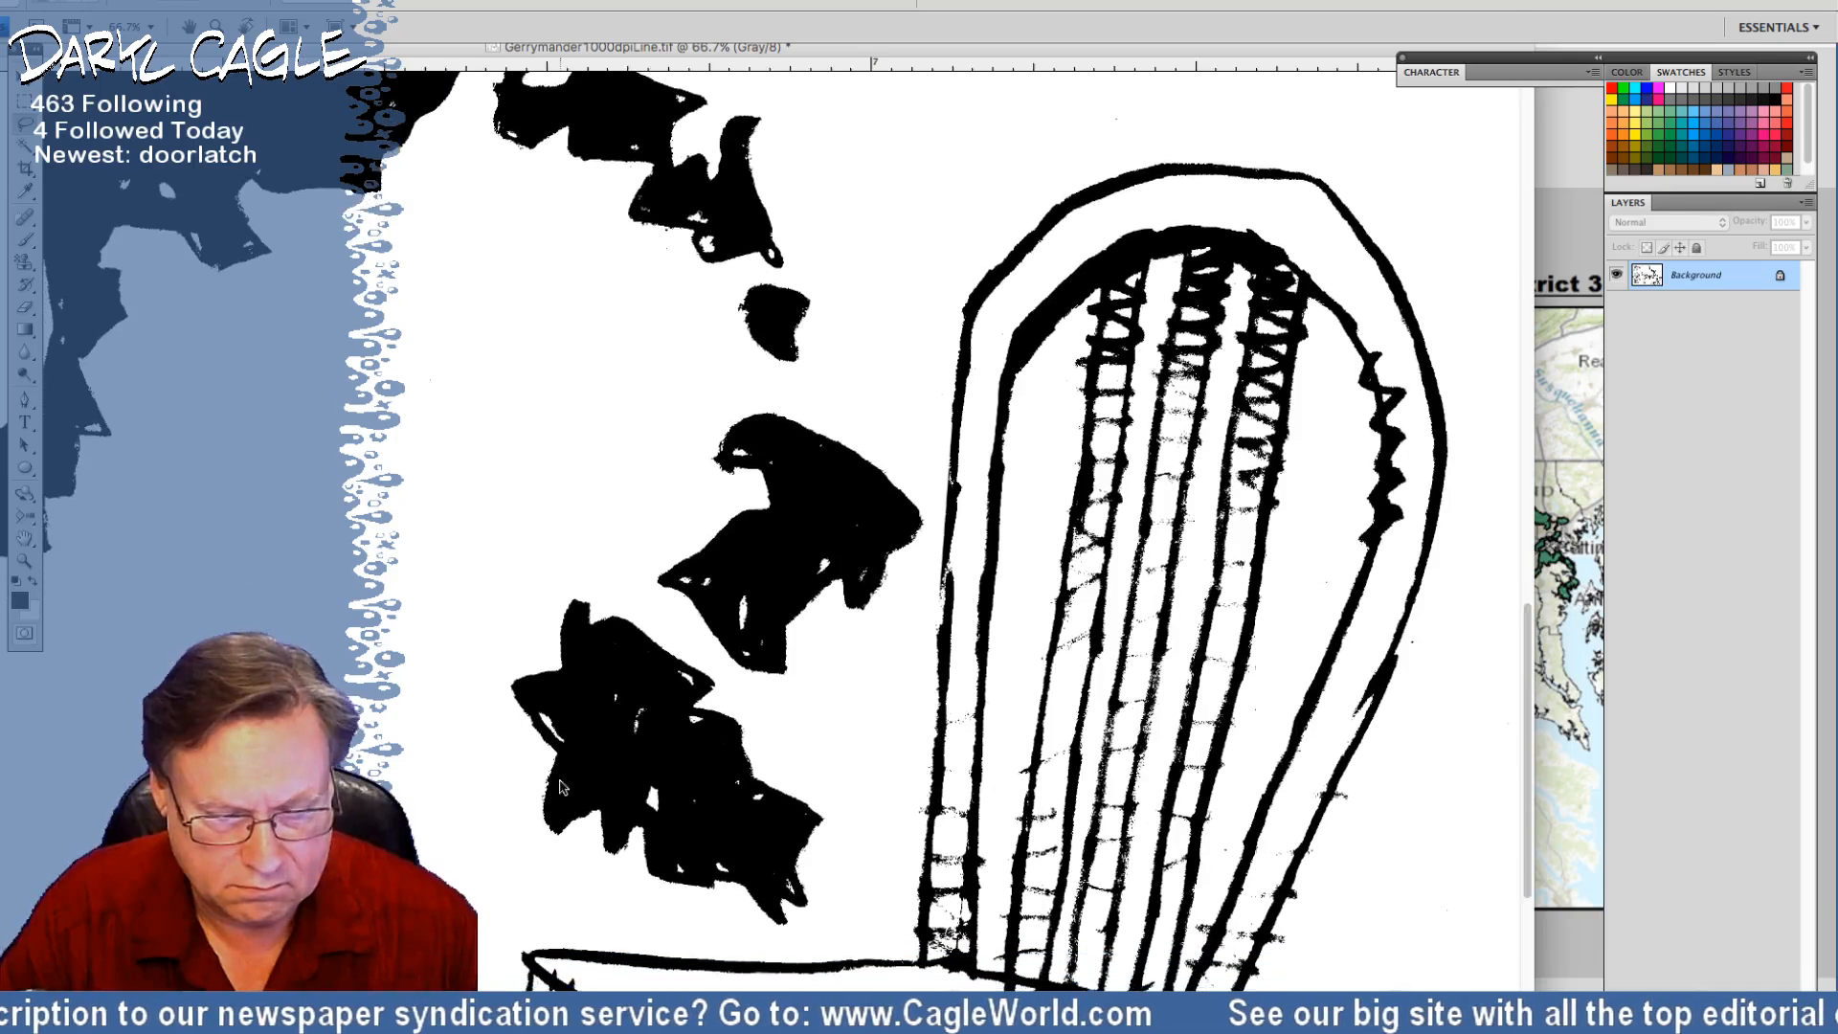
left_click_drag(387, 539, 403, 517)
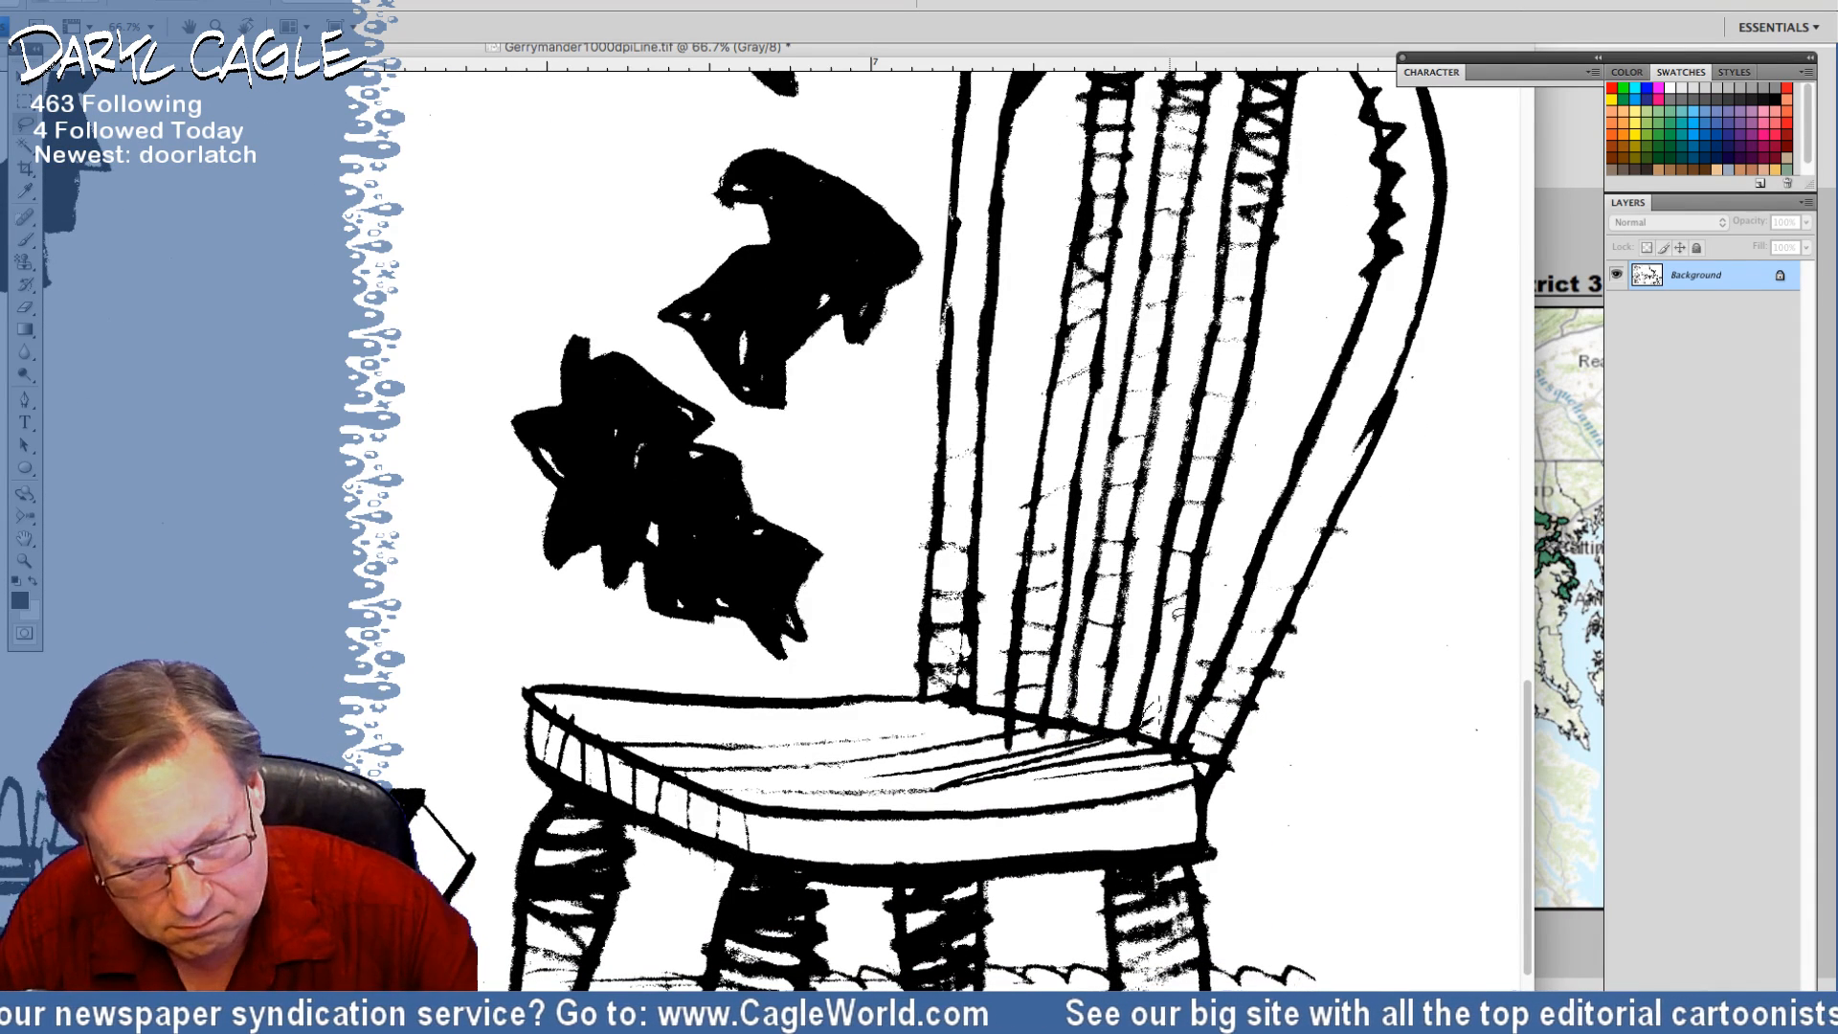
left_click_drag(1192, 708, 1243, 536)
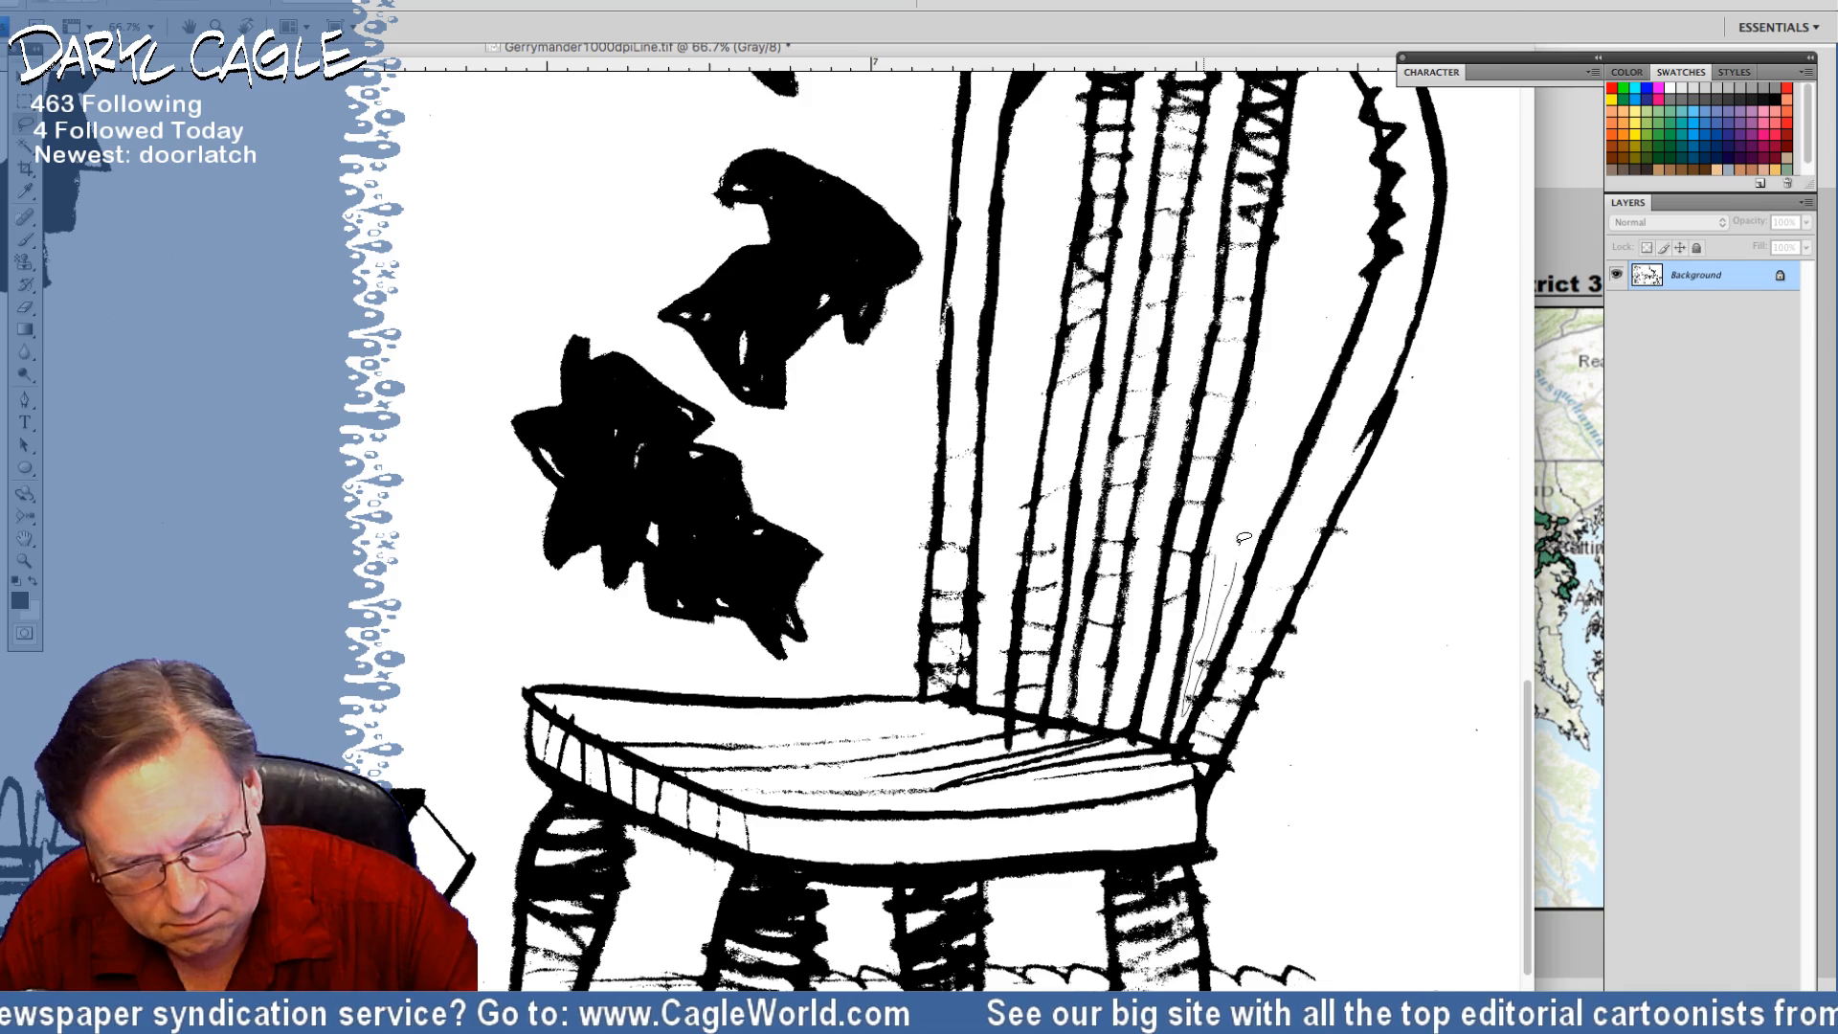
mouse_move(1273, 707)
left_mouse_down()
mouse_move(1262, 757)
mouse_move(1523, 883)
mouse_move(1407, 527)
left_mouse_up()
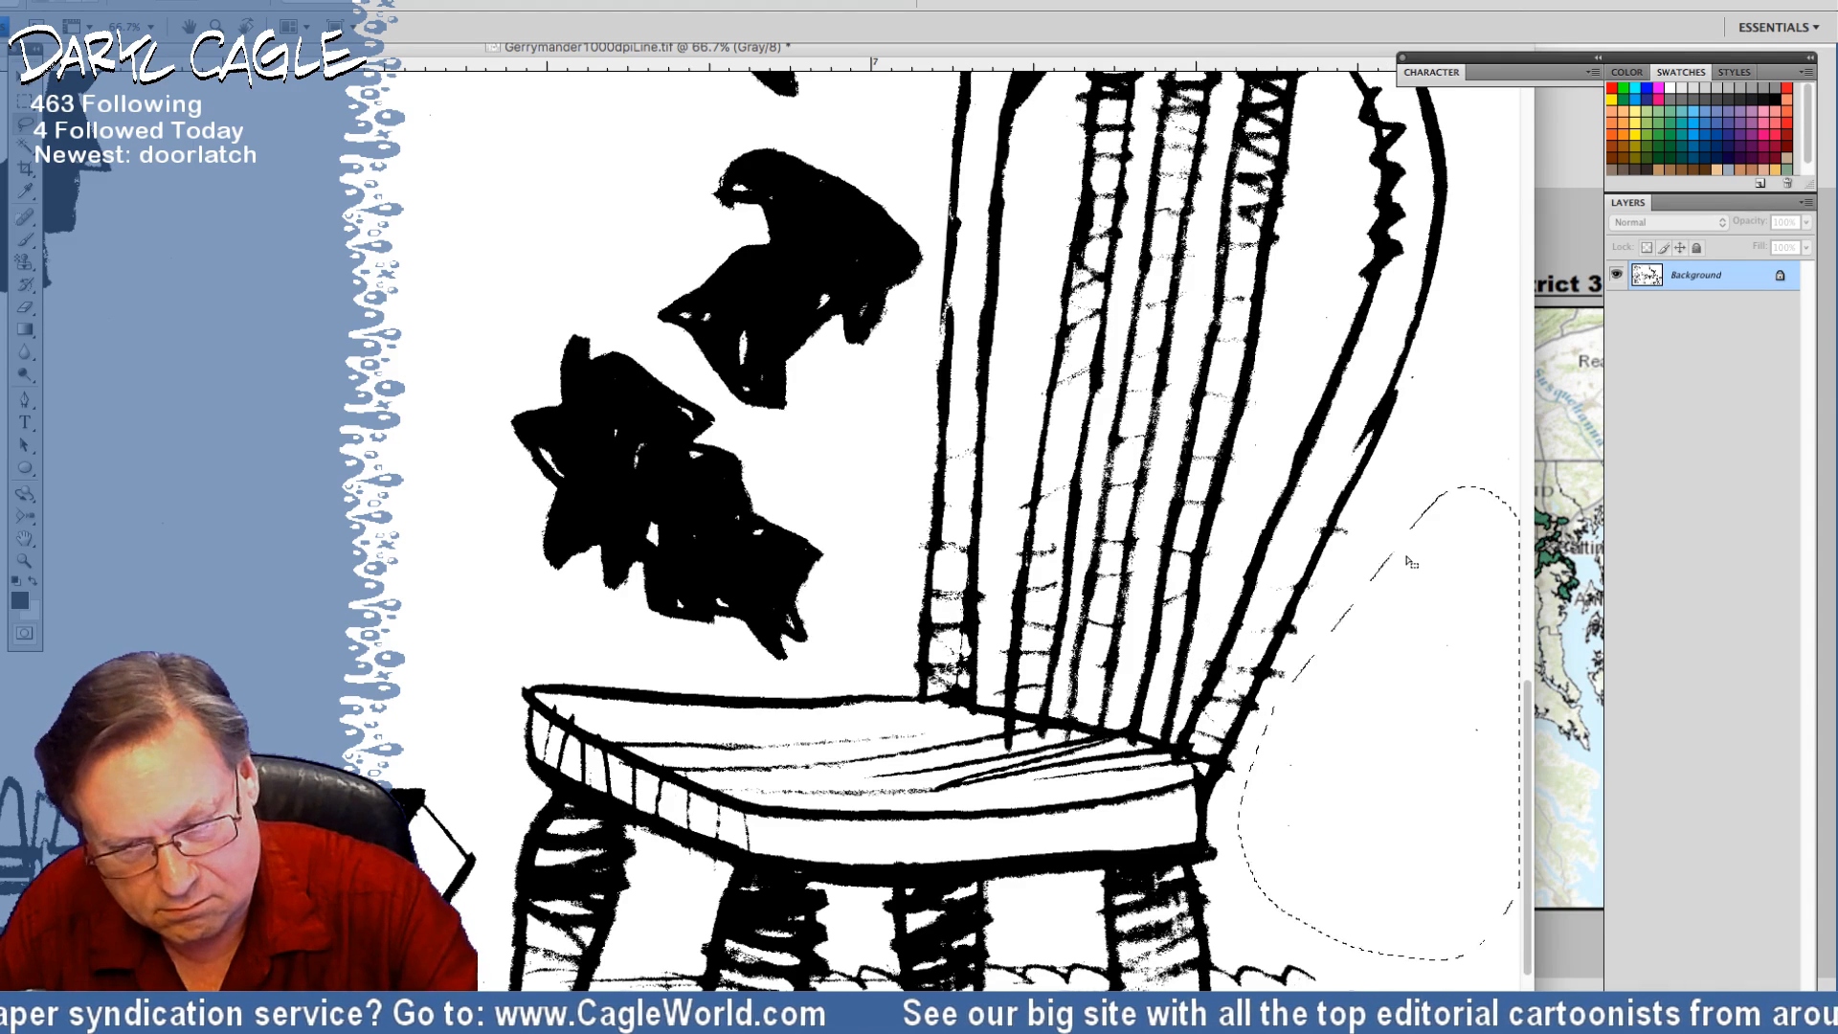
key("Delete")
key("super+d")
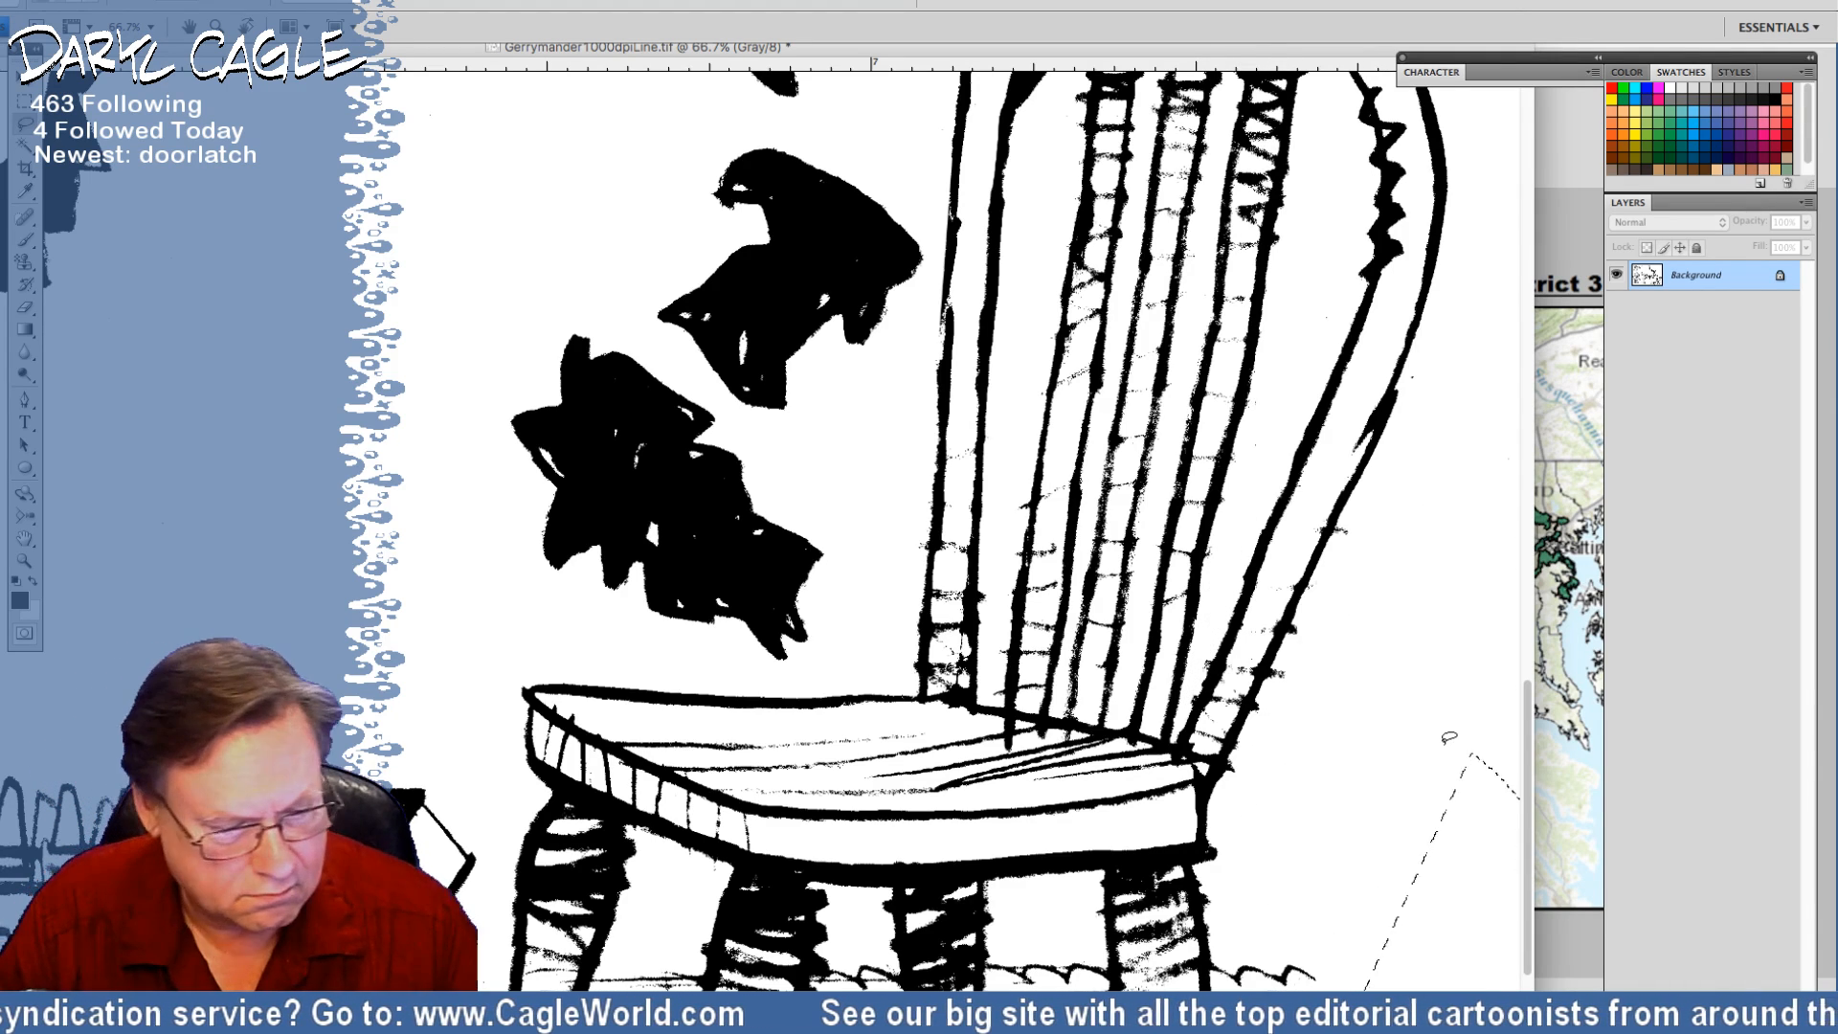
Lasso the strip between the chair legs and the caption, clear its specks and fill the selection
left_click_drag(364, 596, 364, 187)
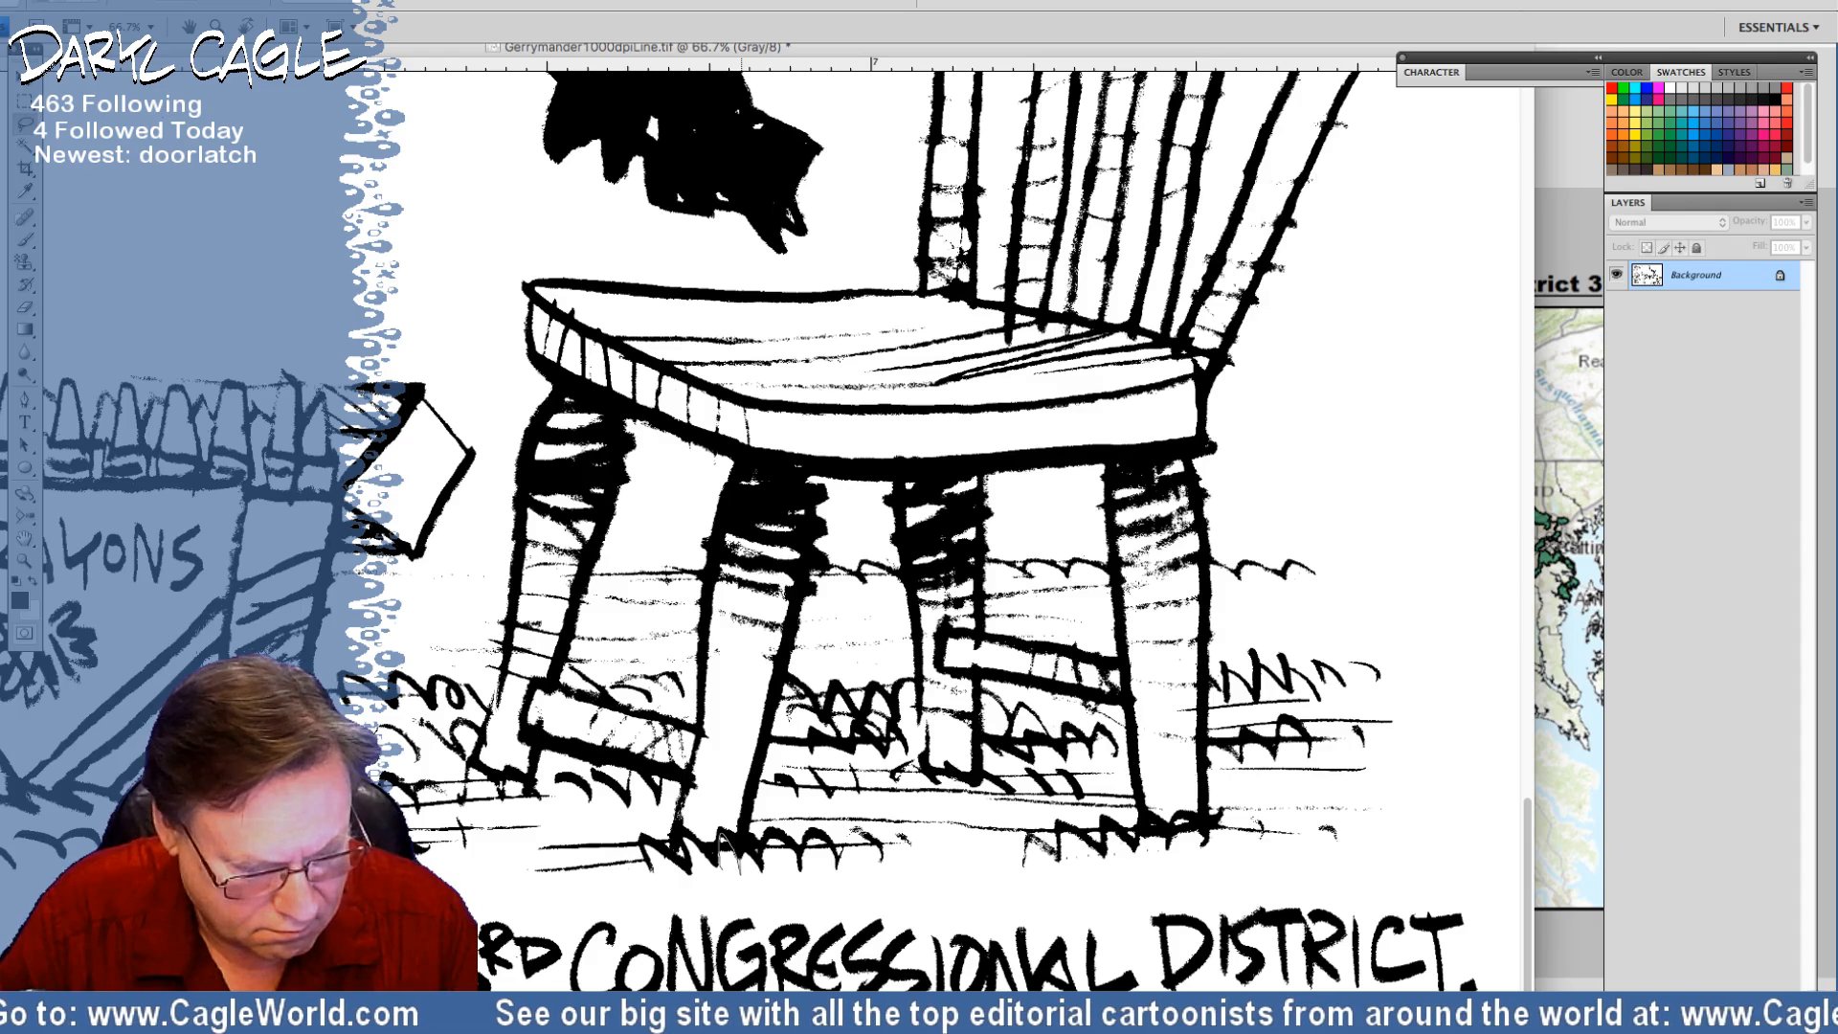
left_click_drag(763, 864, 724, 870)
key("Delete")
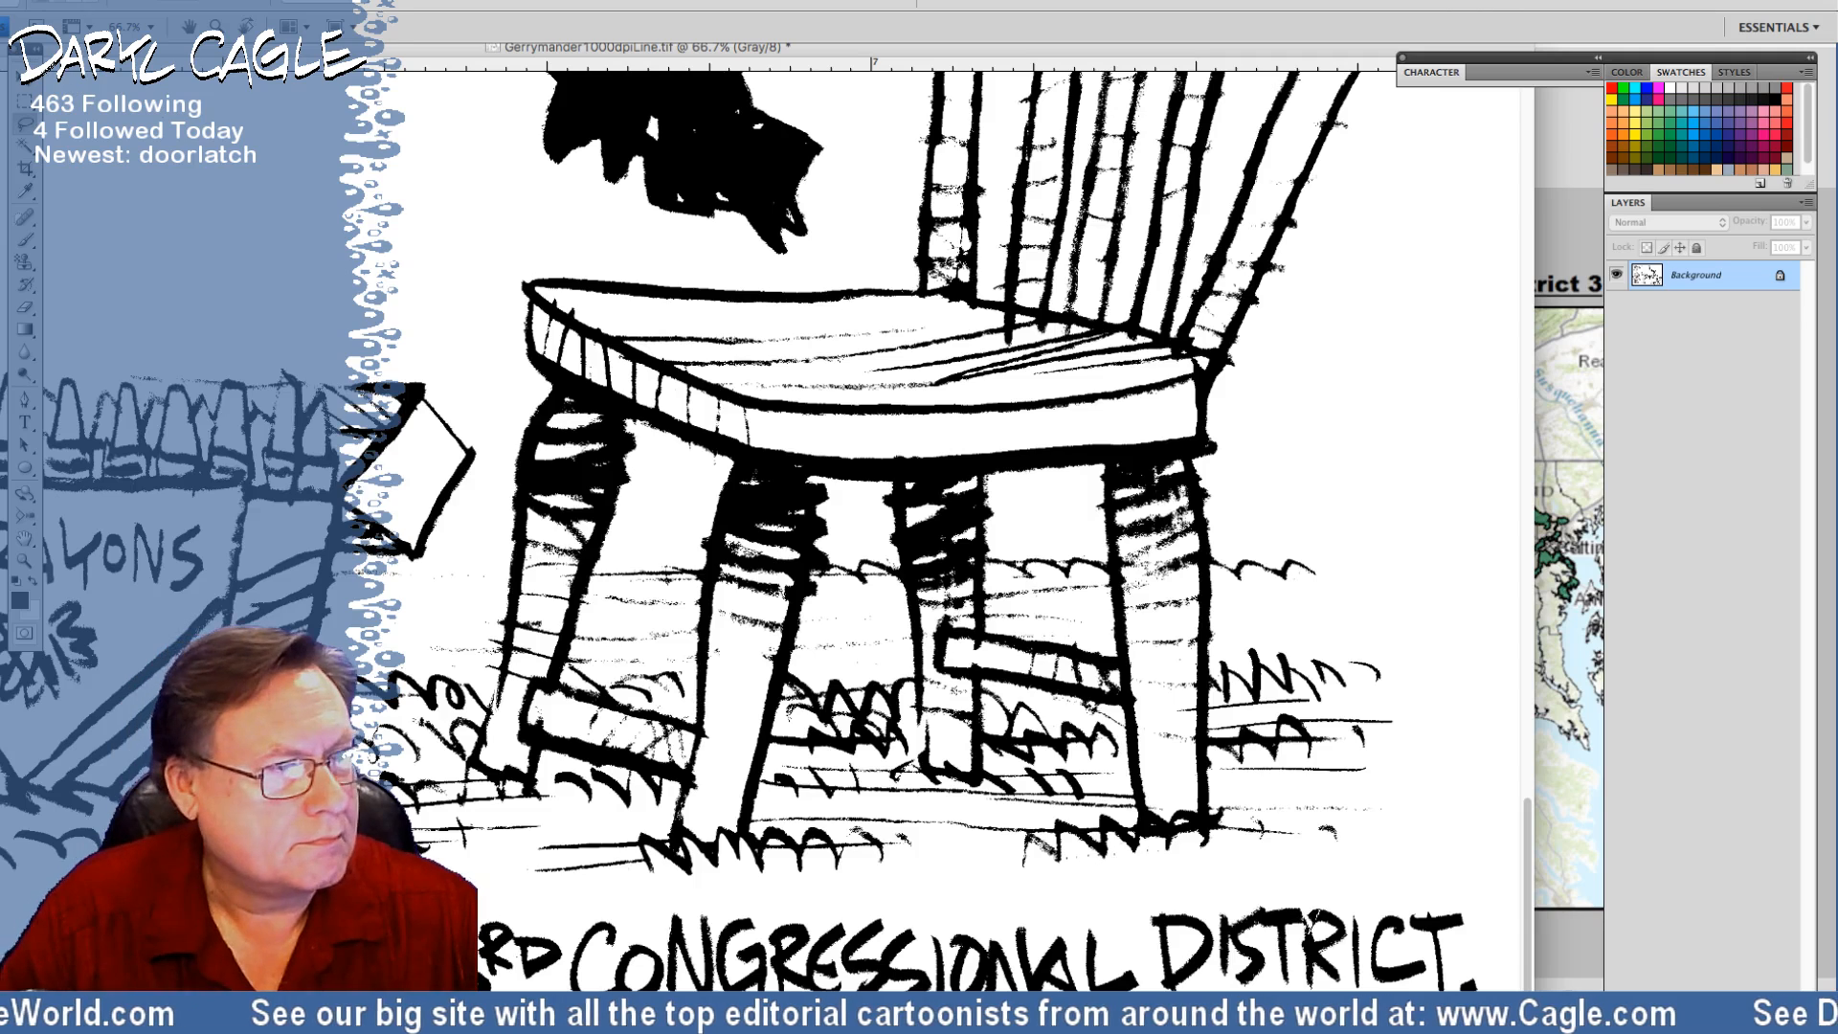
key("ctrl+s")
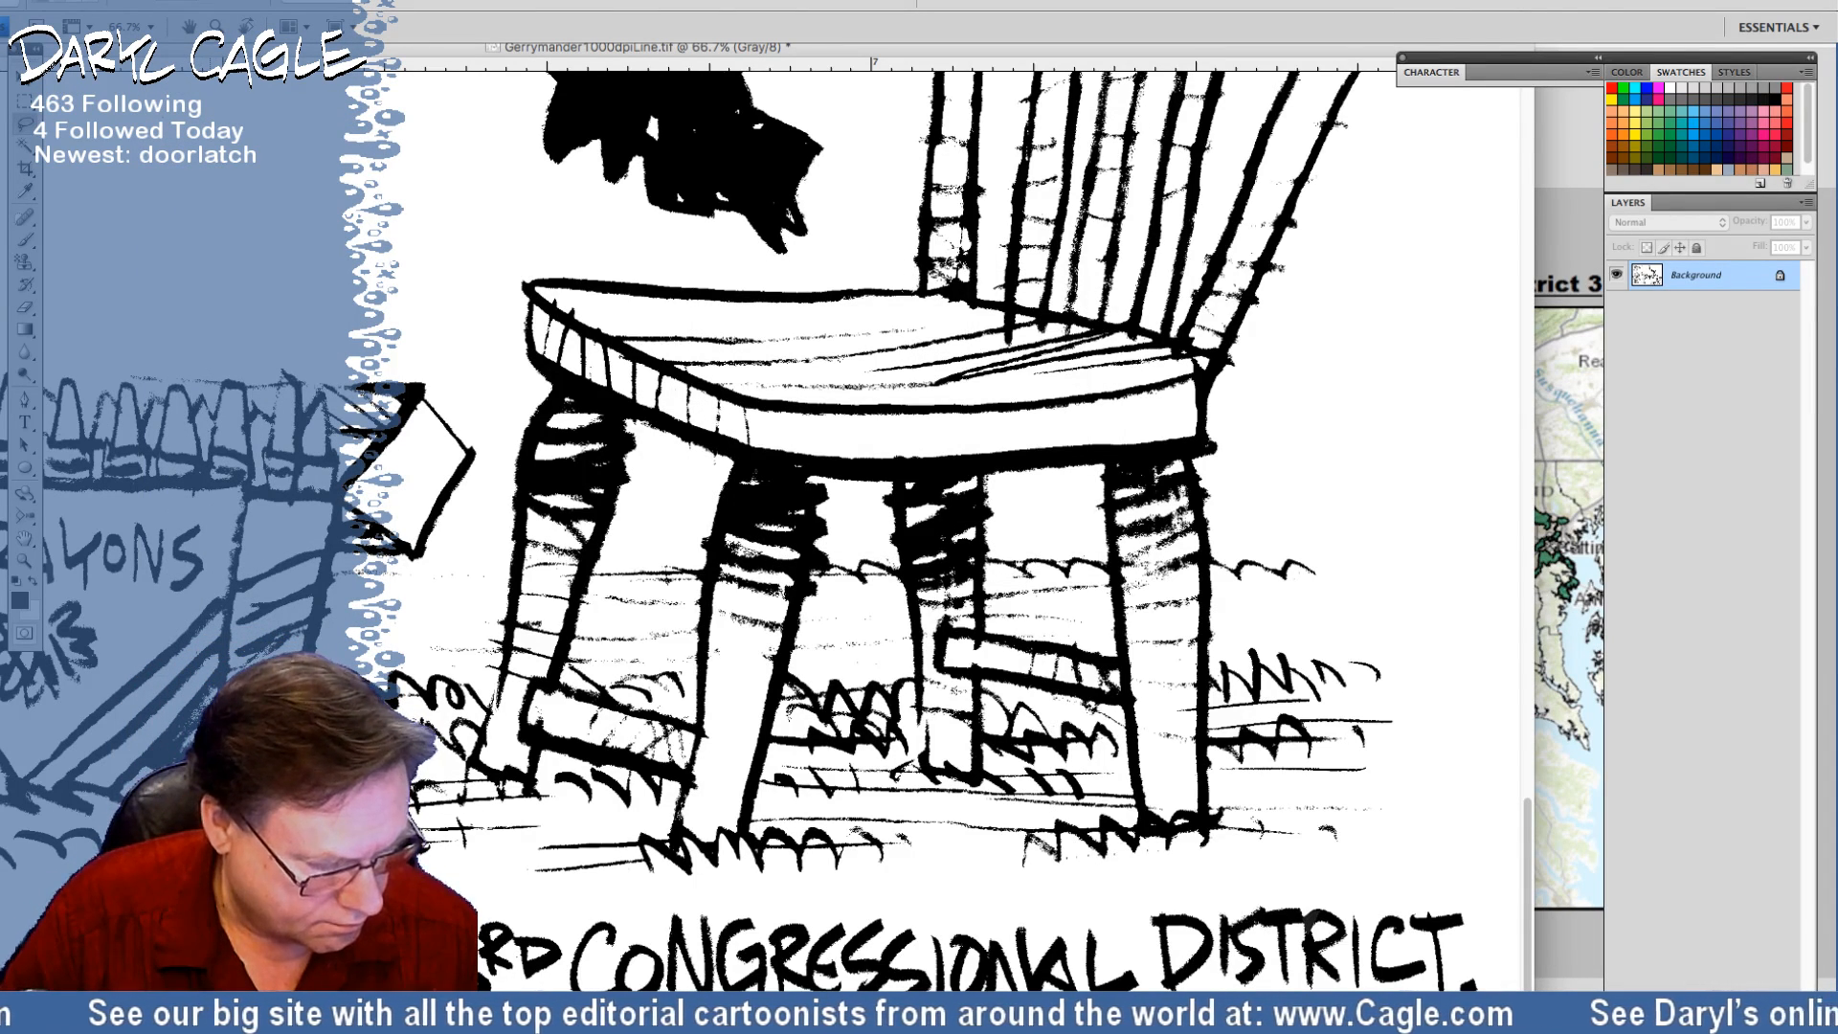
left_click(158, 10)
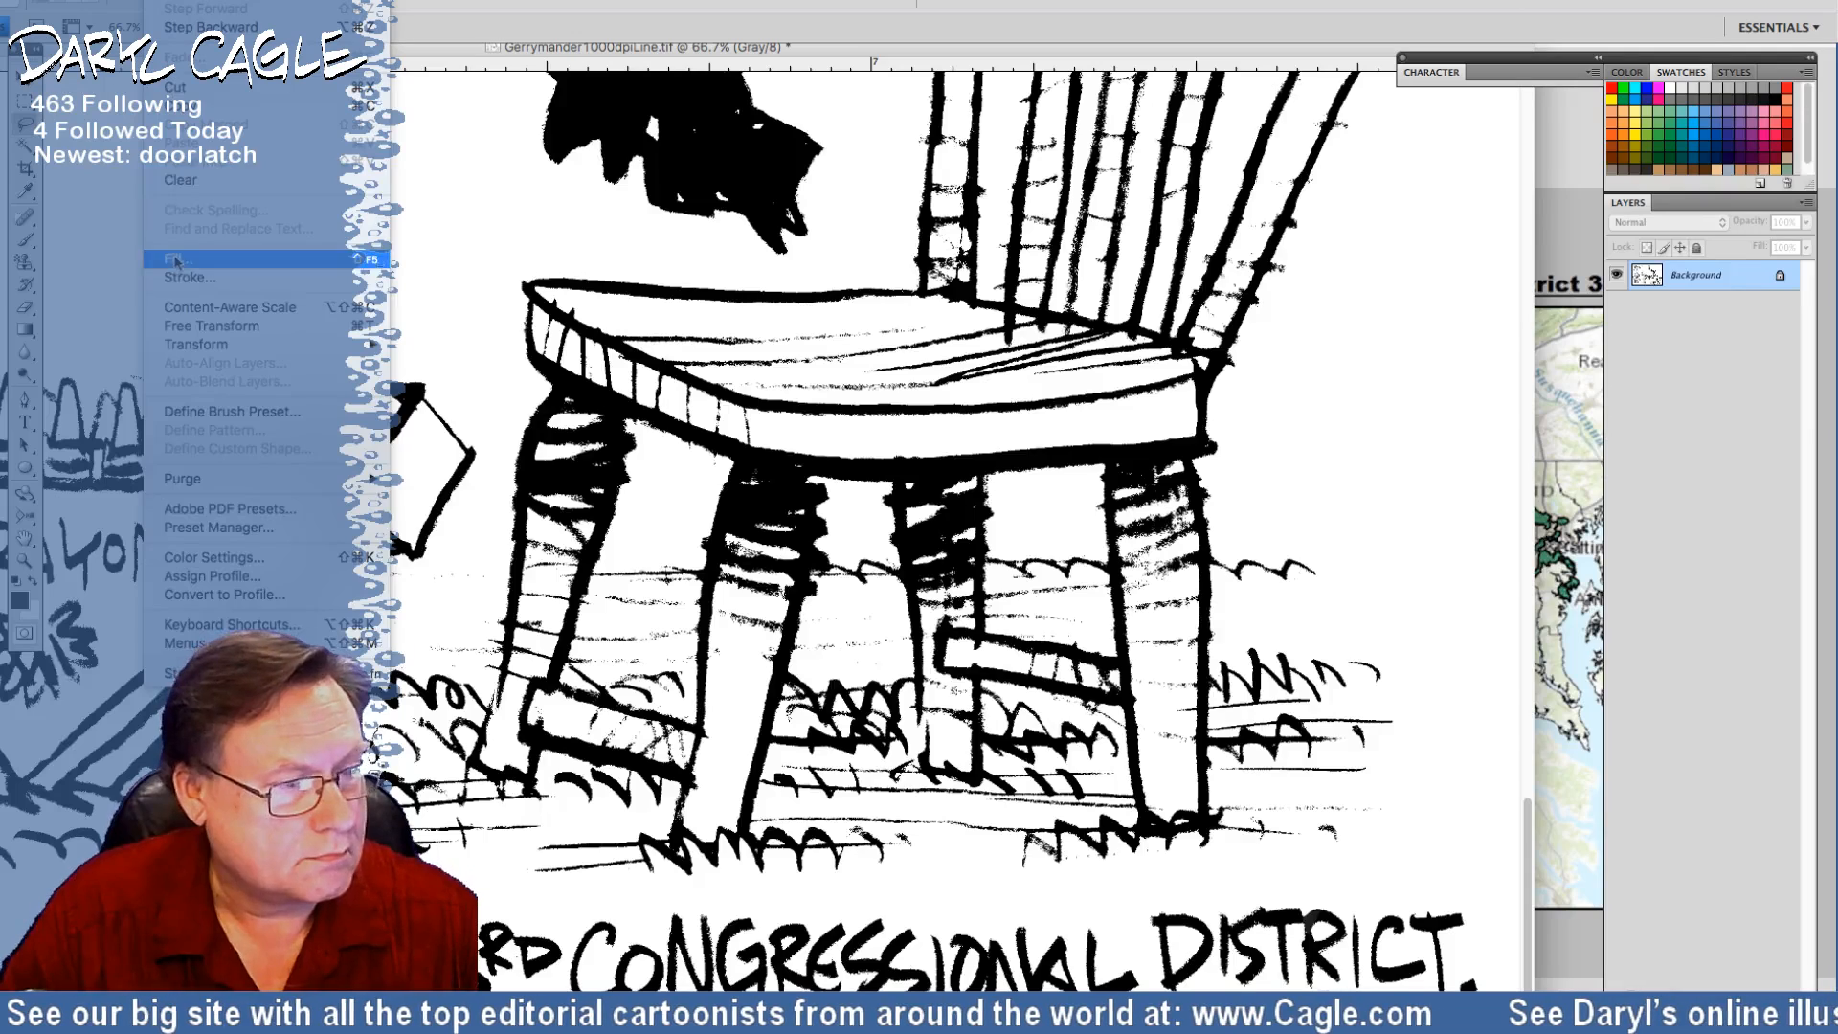
left_click(235, 261)
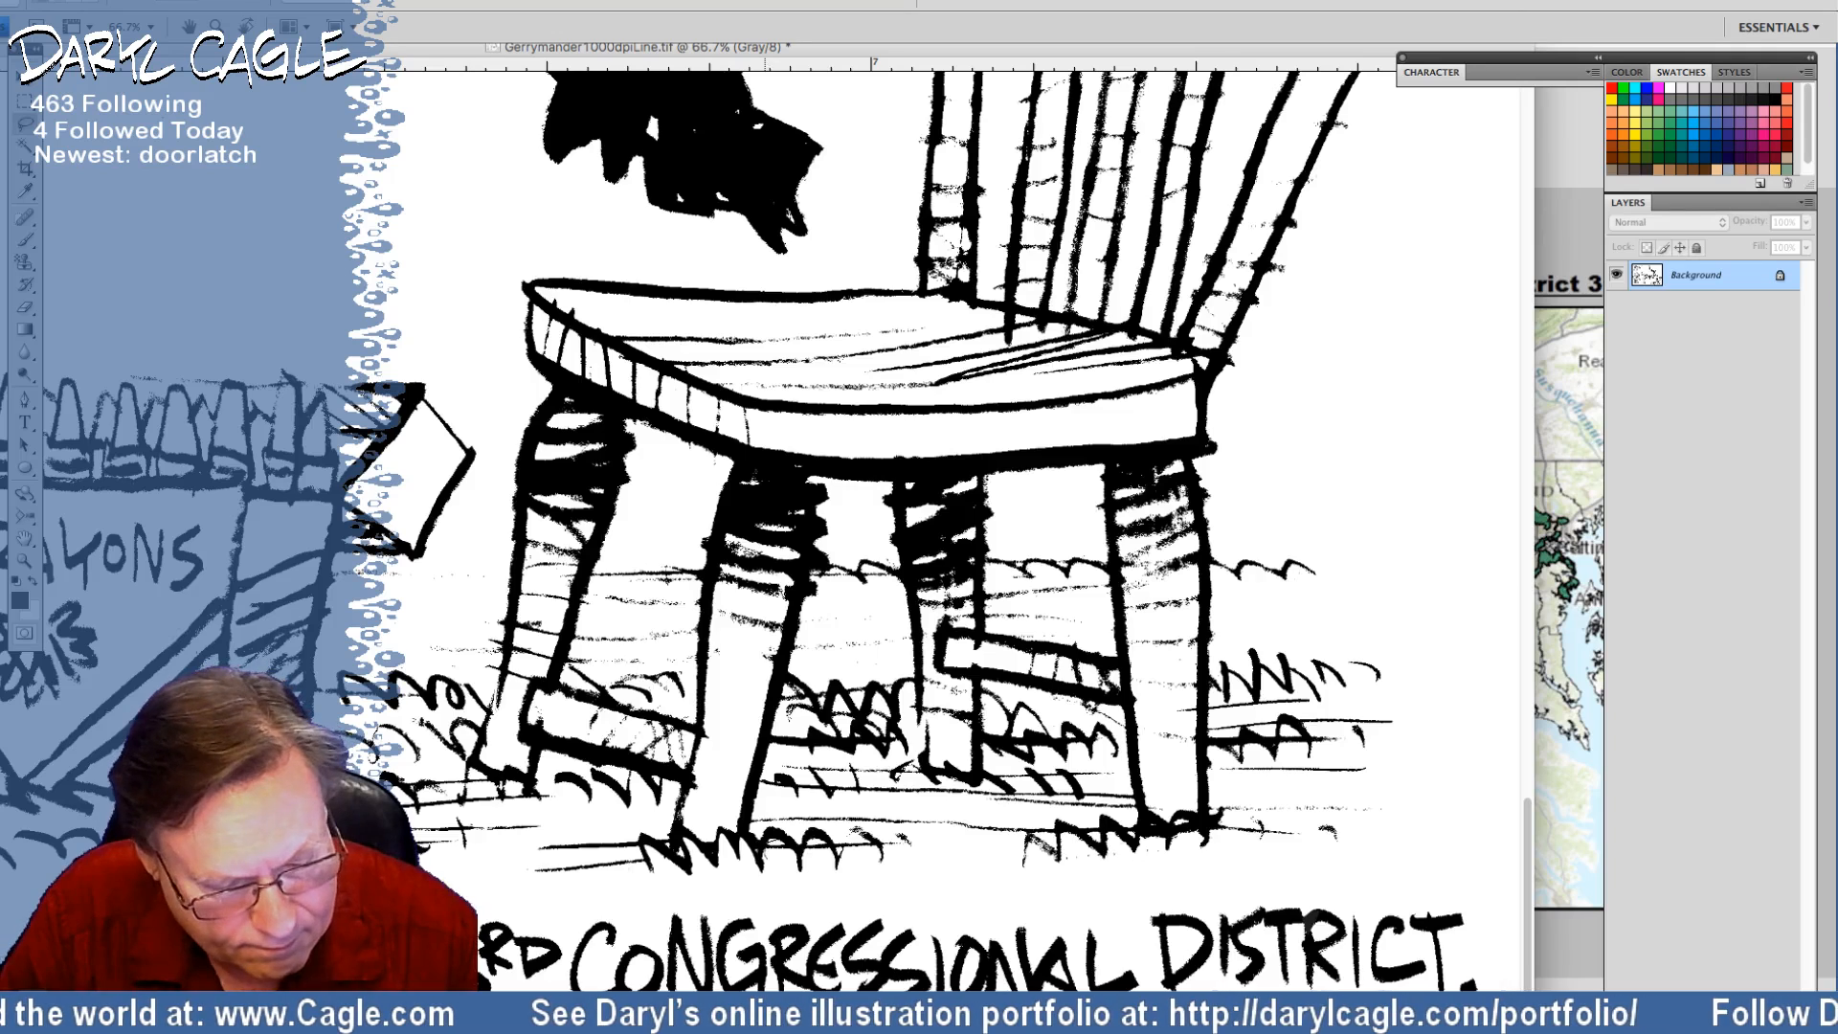
Remove the slat line overrunning onto the back of the chair seat and lasso the stray marks around the chair legs
mouse_move(778, 849)
left_mouse_down()
mouse_move(867, 833)
mouse_move(873, 864)
mouse_move(852, 842)
mouse_move(857, 867)
mouse_move(871, 857)
left_mouse_up()
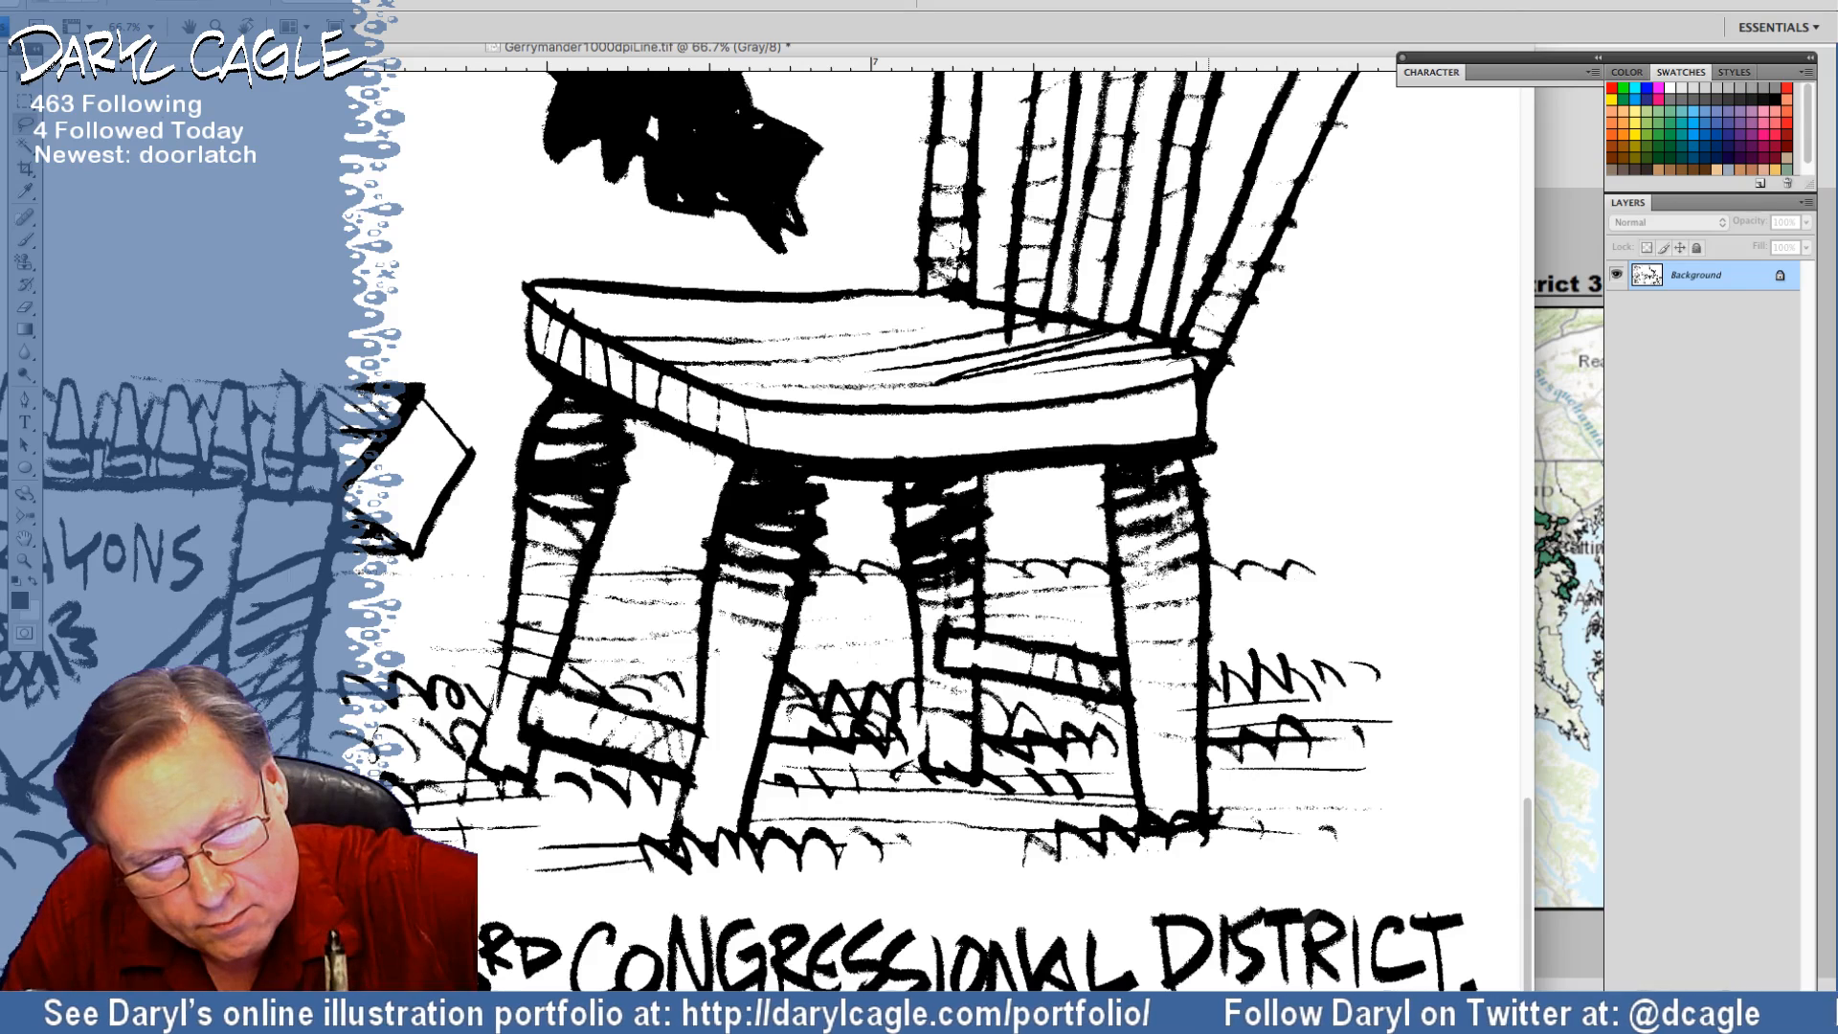
mouse_move(1196, 362)
left_mouse_down()
mouse_move(1178, 370)
mouse_move(1195, 362)
left_mouse_up()
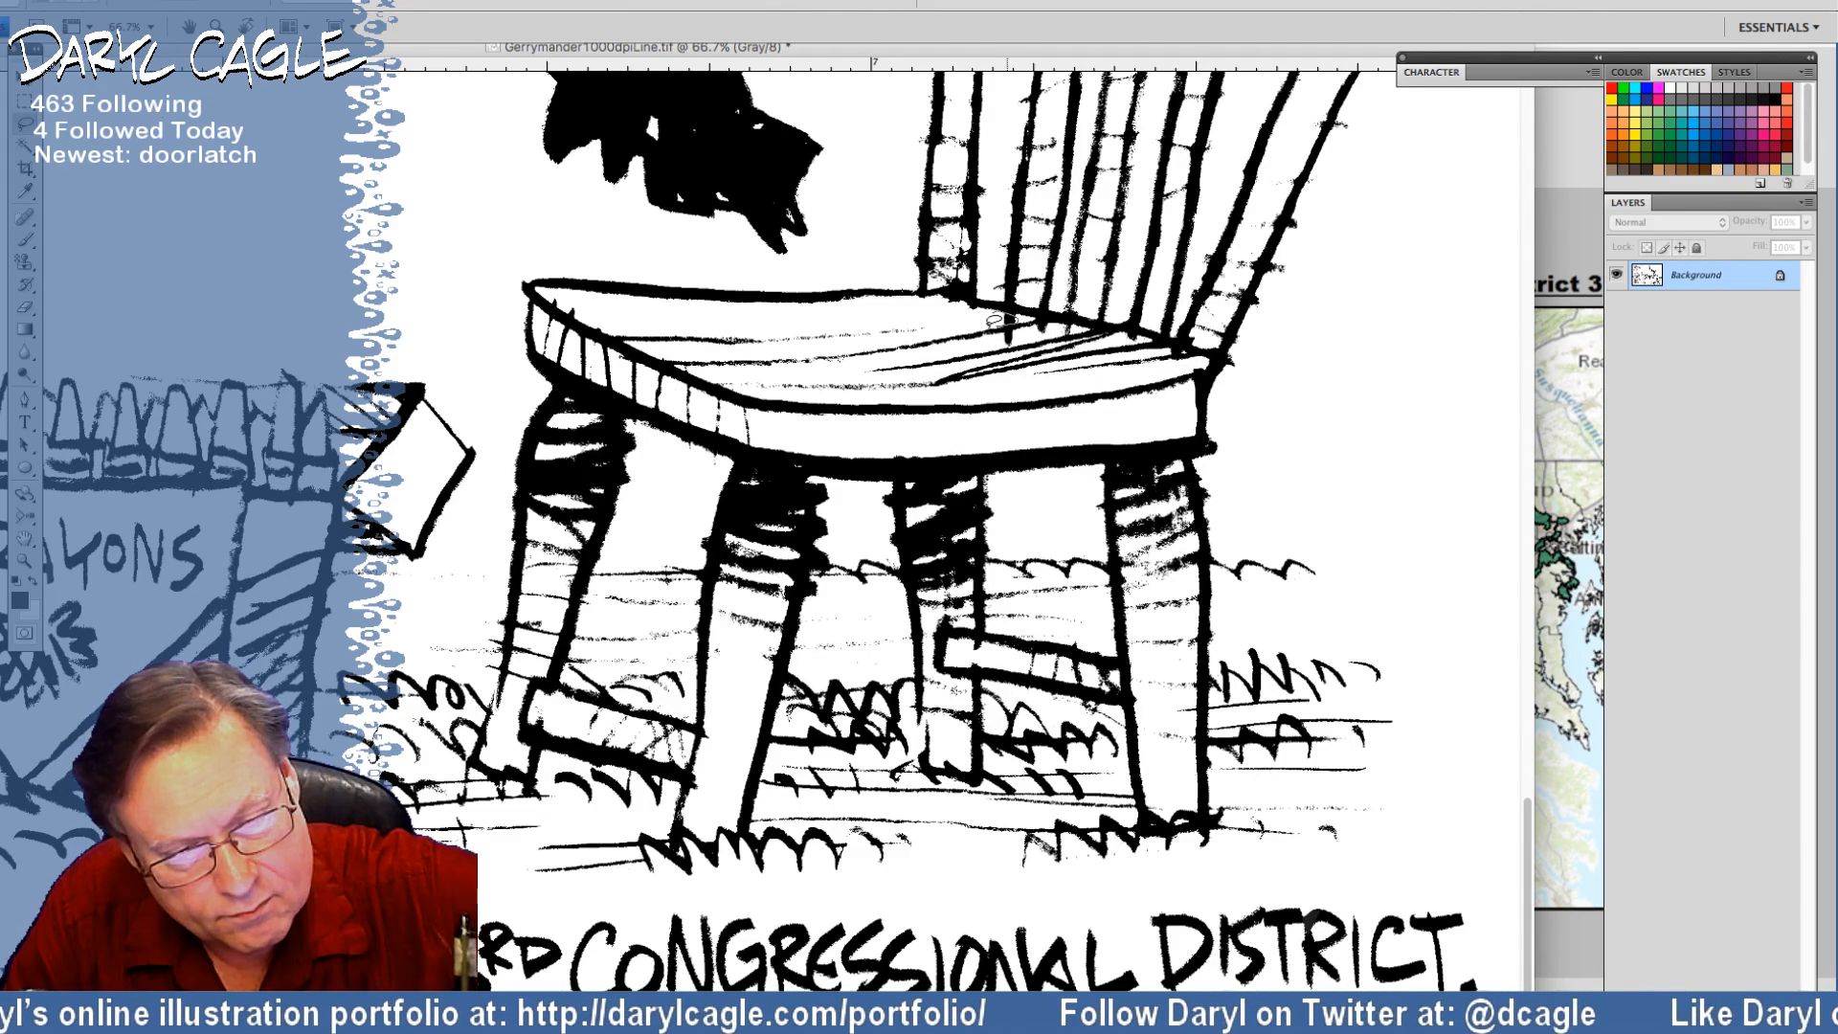
left_click_drag(996, 319, 1002, 323)
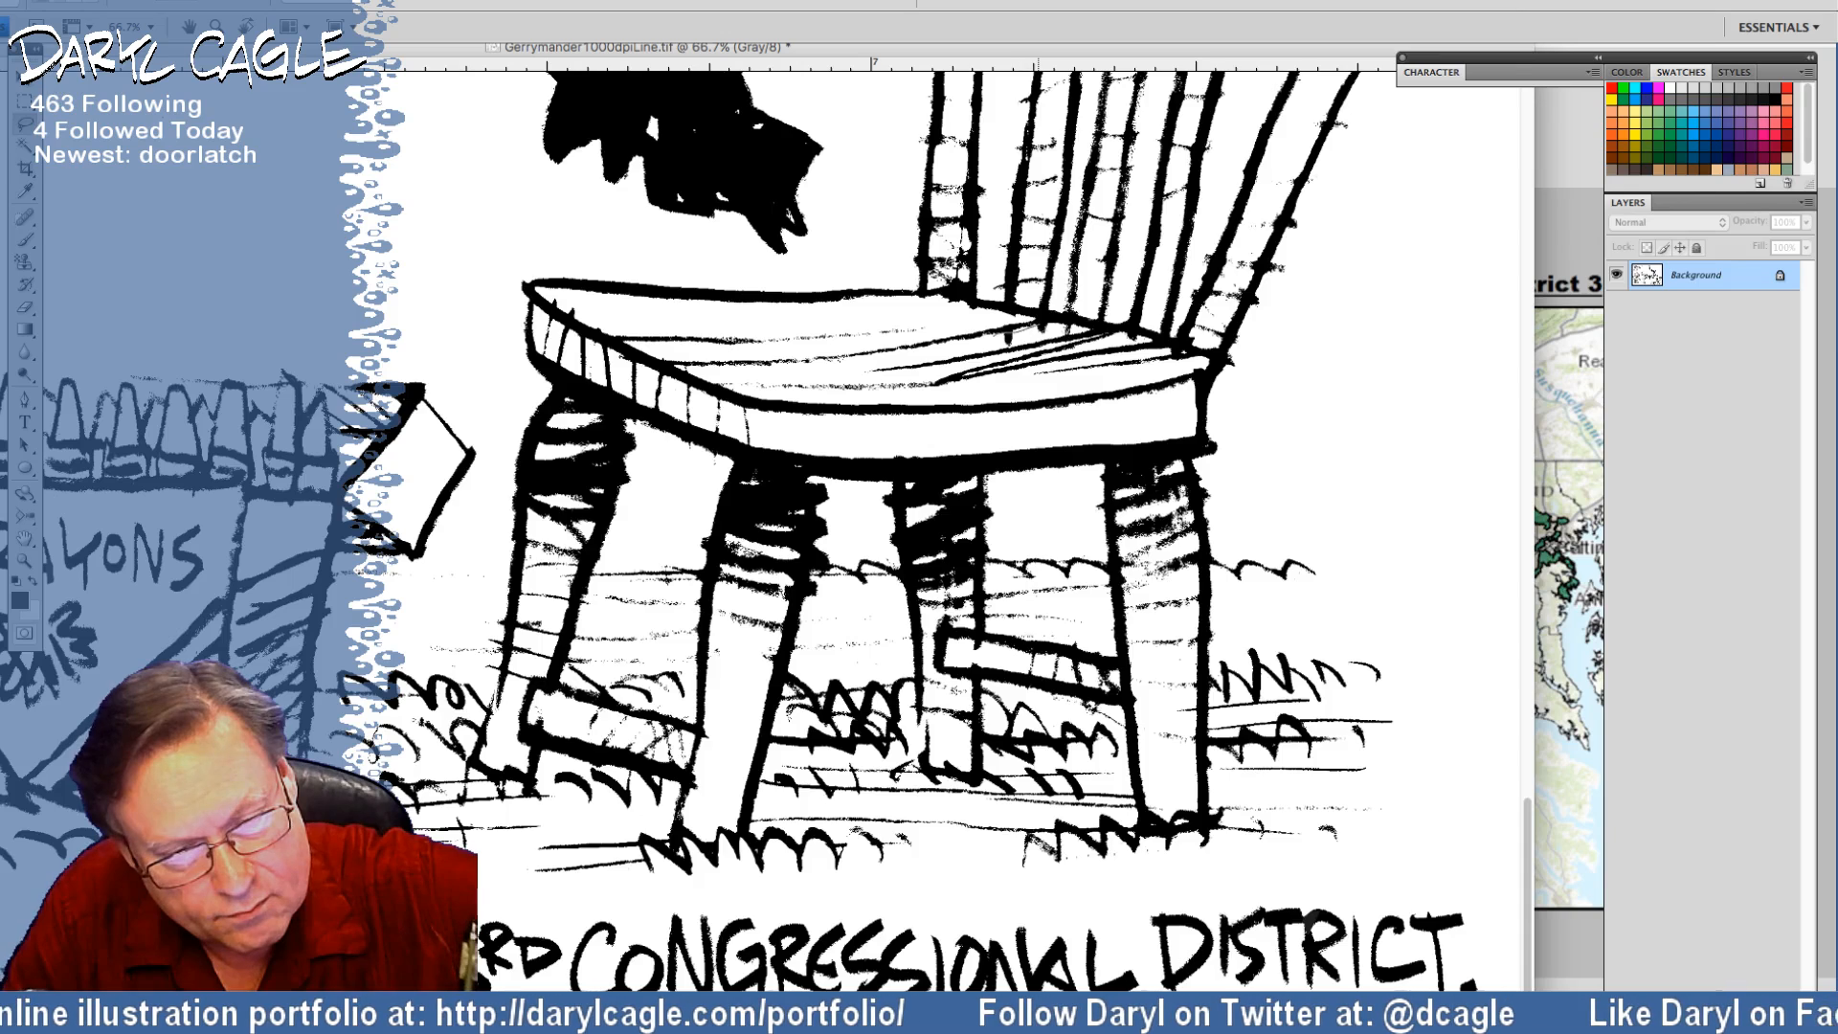
left_click_drag(1058, 328, 994, 342)
mouse_move(737, 685)
left_mouse_down()
mouse_move(775, 653)
mouse_move(713, 647)
mouse_move(737, 691)
left_mouse_up()
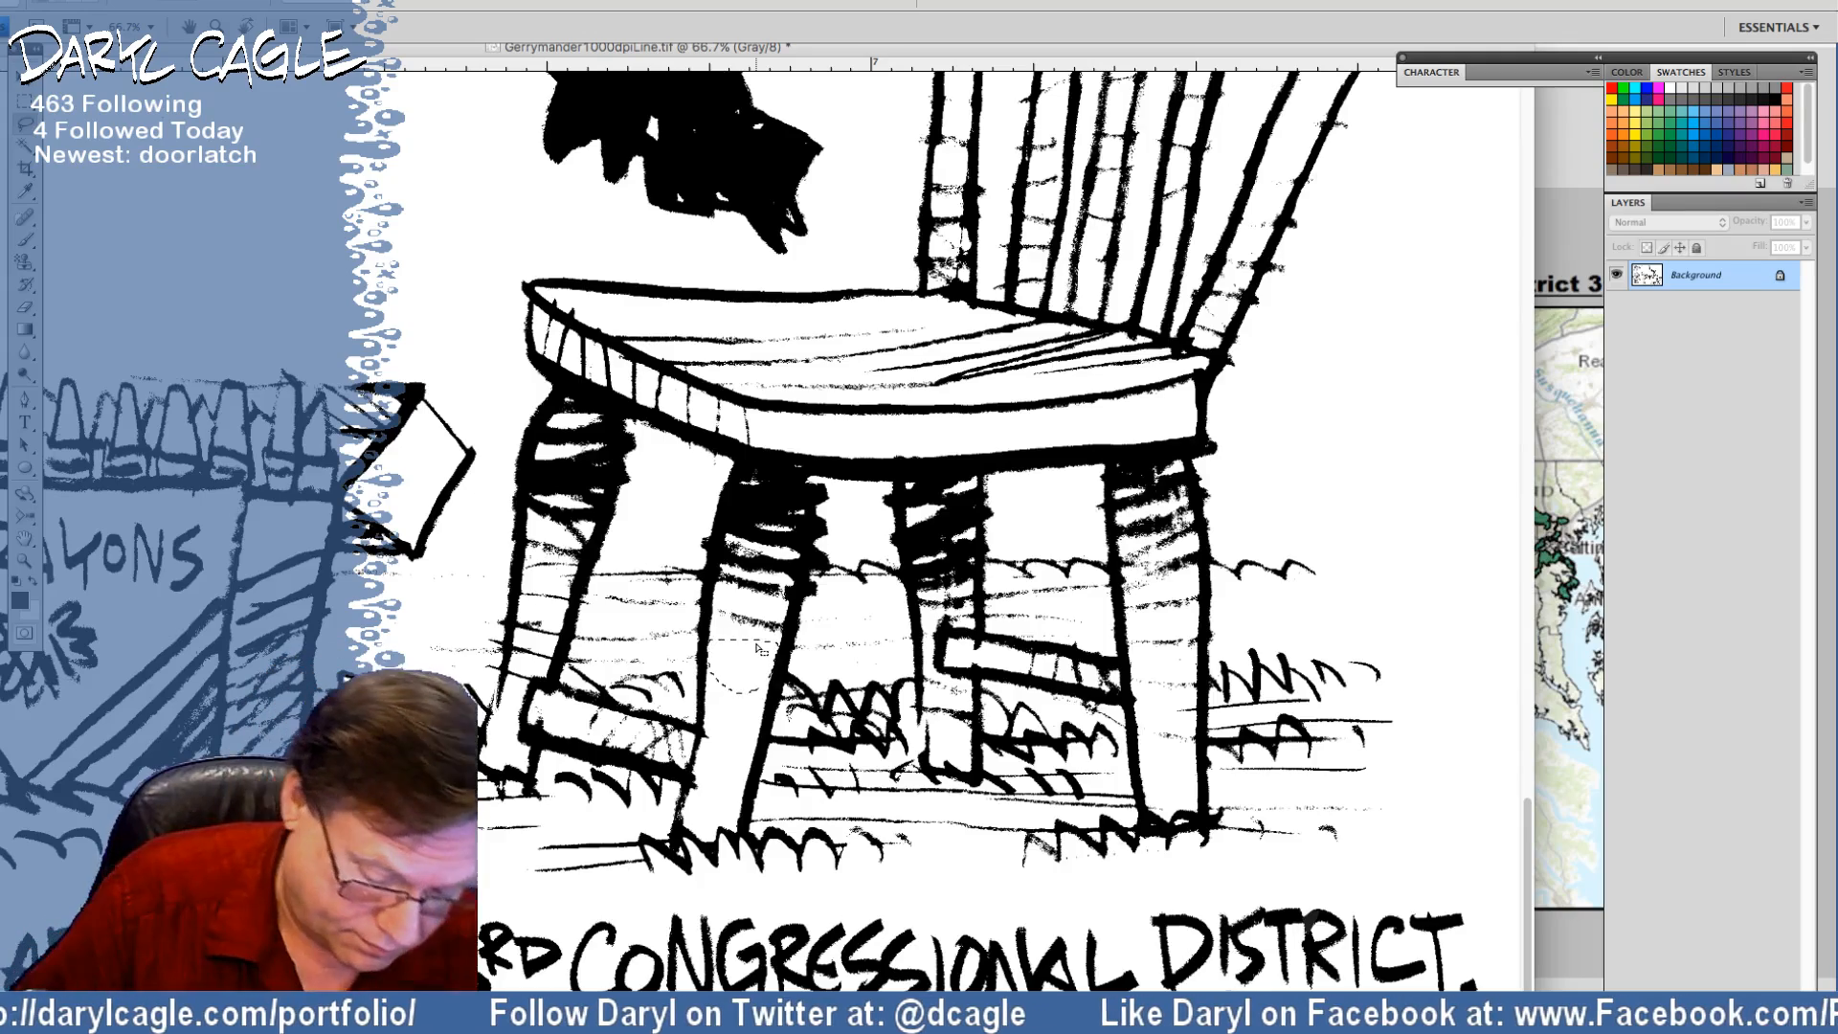
Lasso and clear the specks in the white area above the crayon box and across the floor beside it
key("ctrl+minus")
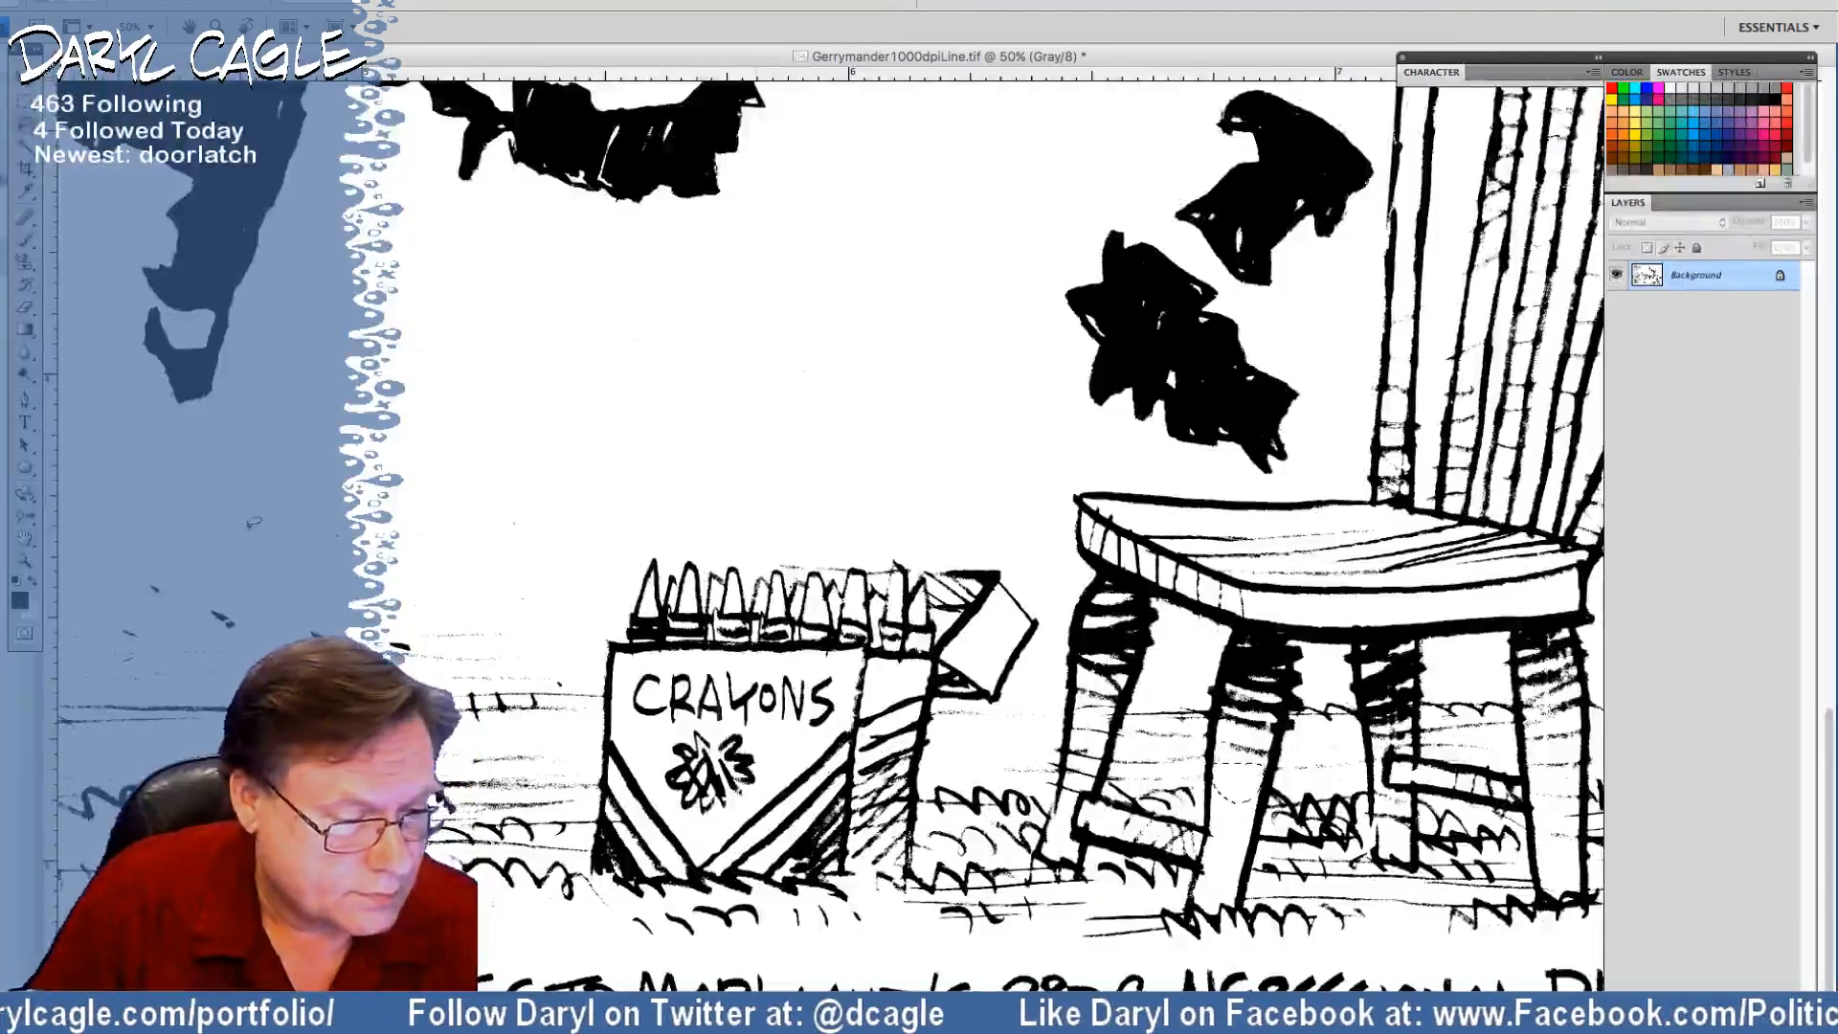
mouse_move(247, 534)
left_mouse_down()
mouse_move(339, 592)
mouse_move(474, 614)
mouse_move(752, 493)
mouse_move(292, 398)
left_mouse_up()
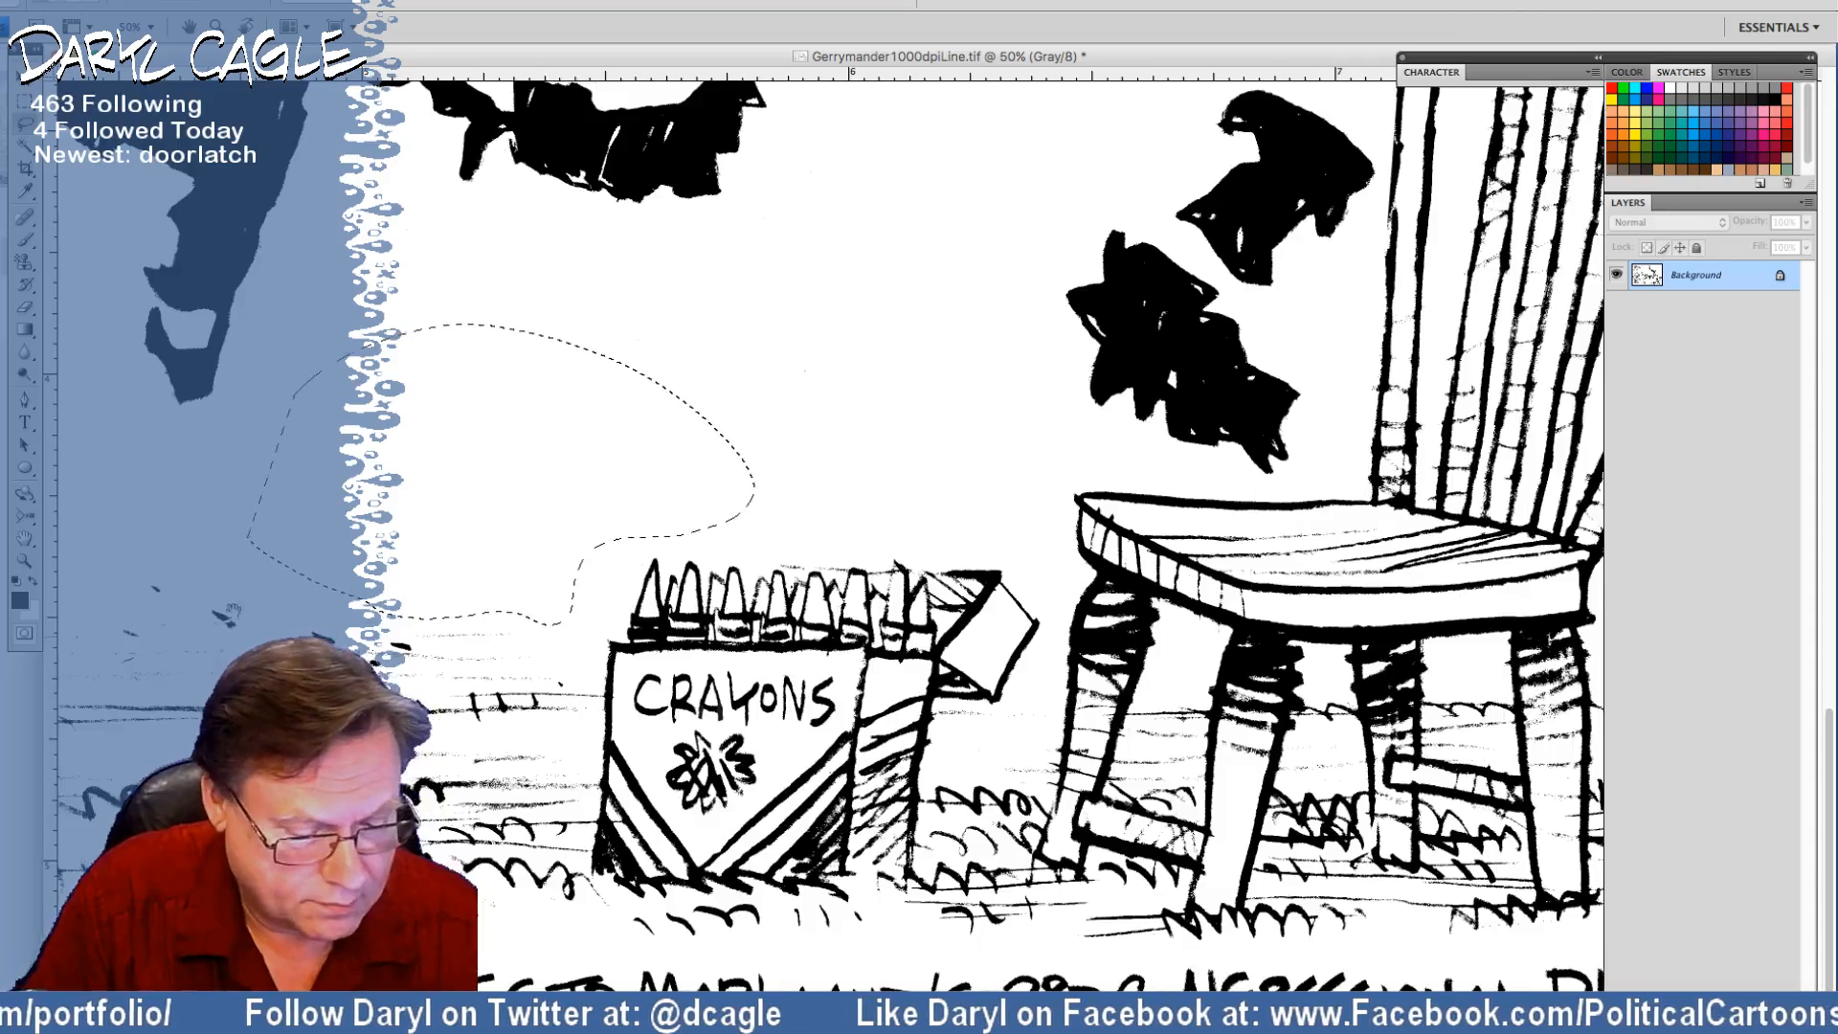
left_click_drag(229, 550, 976, 550)
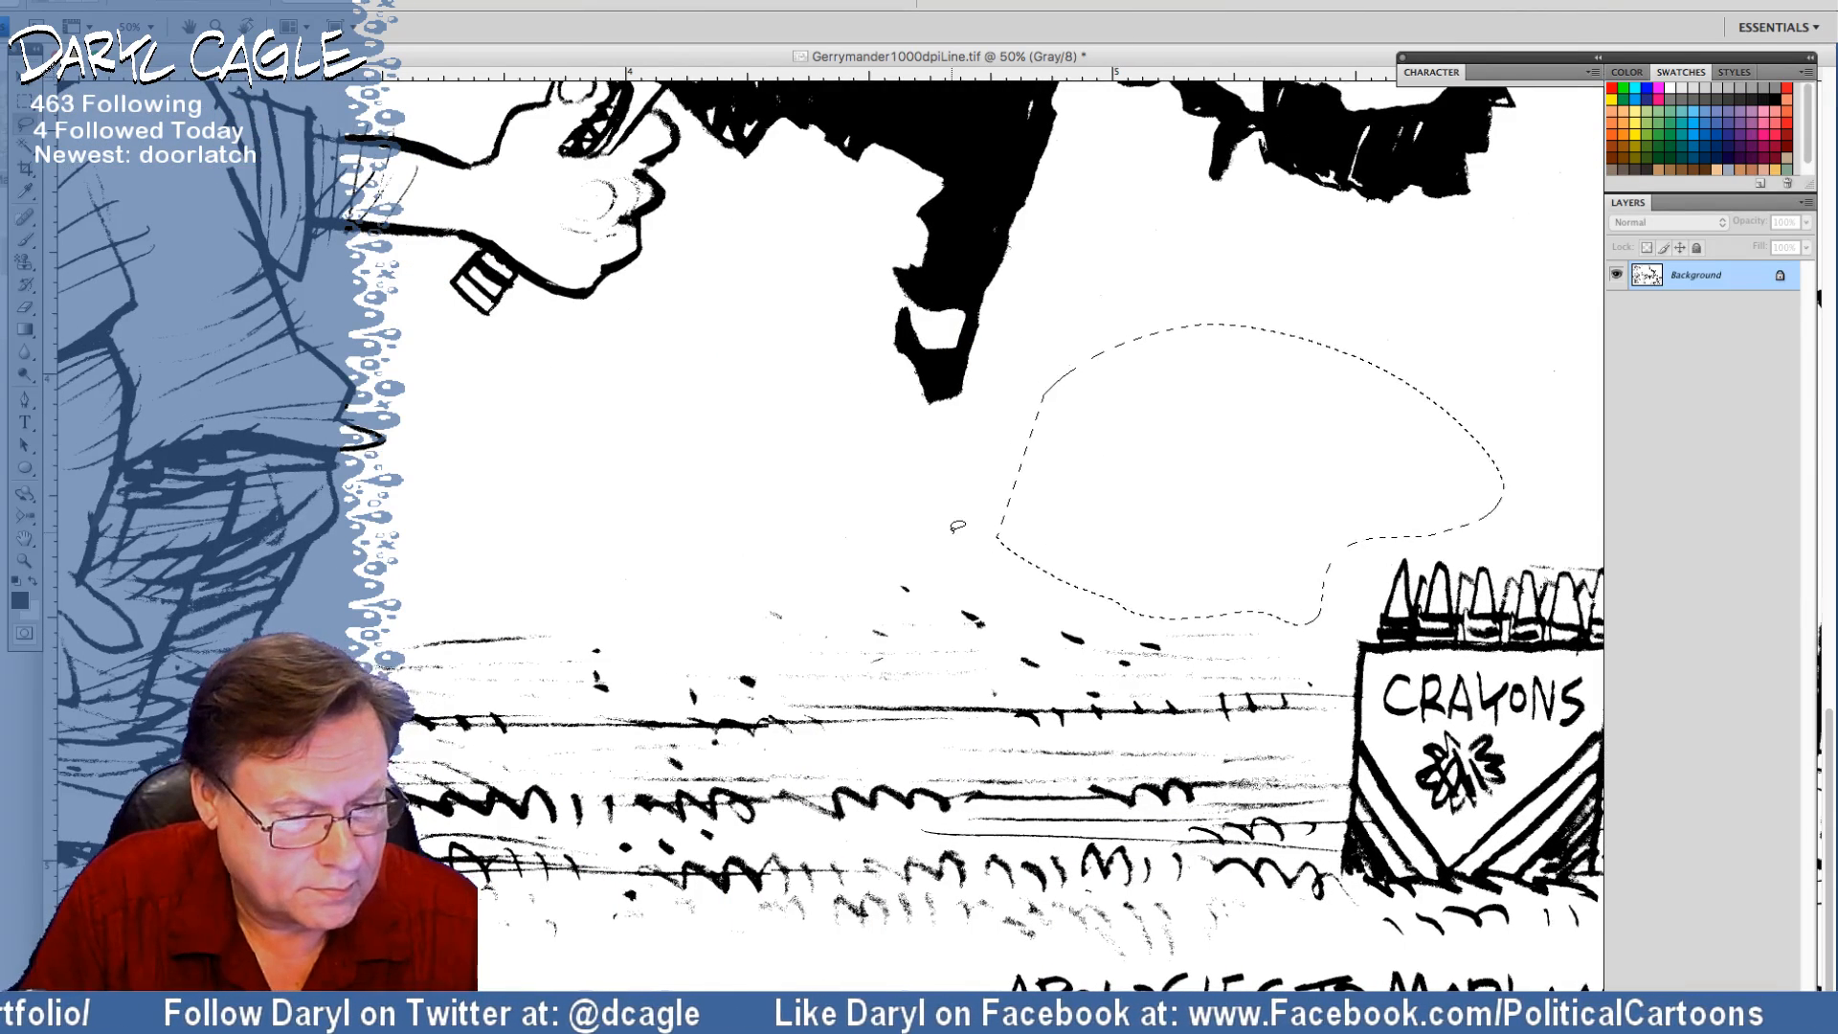
mouse_move(385, 635)
left_mouse_down()
mouse_move(587, 651)
mouse_move(605, 678)
mouse_move(529, 561)
mouse_move(517, 571)
left_mouse_up()
left_click(874, 655)
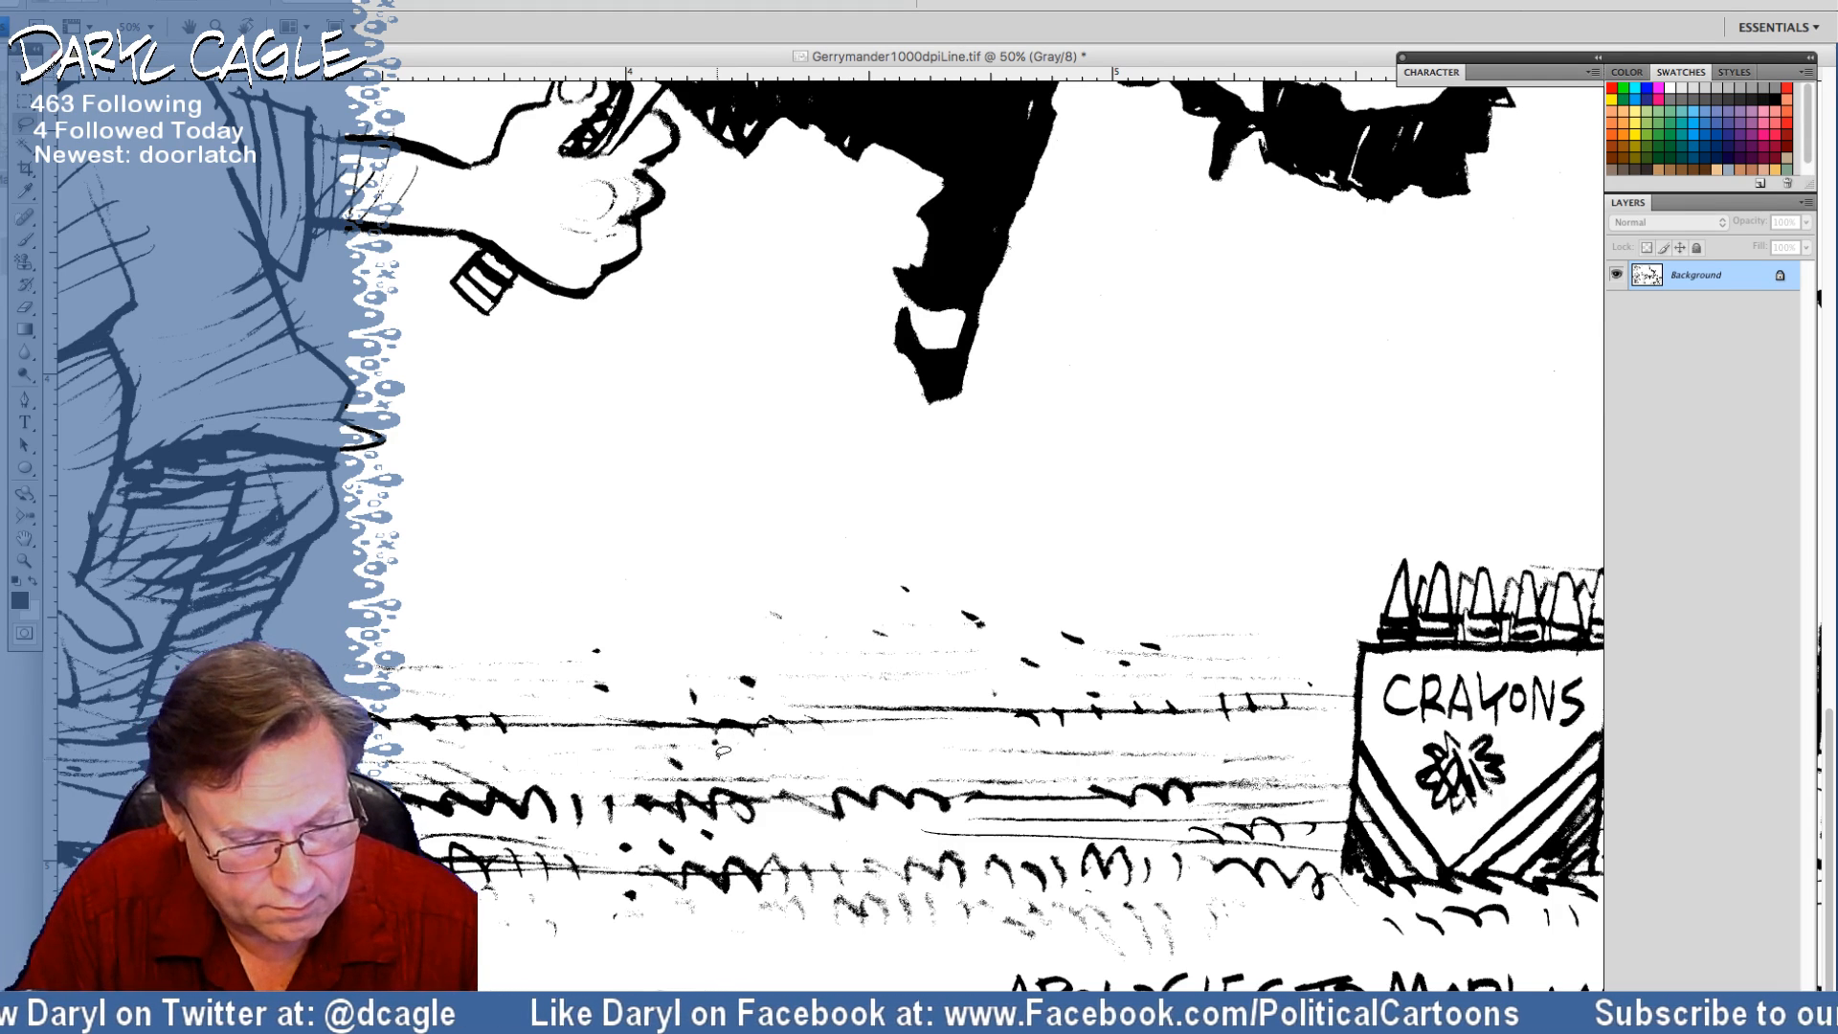
mouse_move(724, 718)
left_mouse_down()
mouse_move(784, 756)
mouse_move(736, 763)
left_mouse_up()
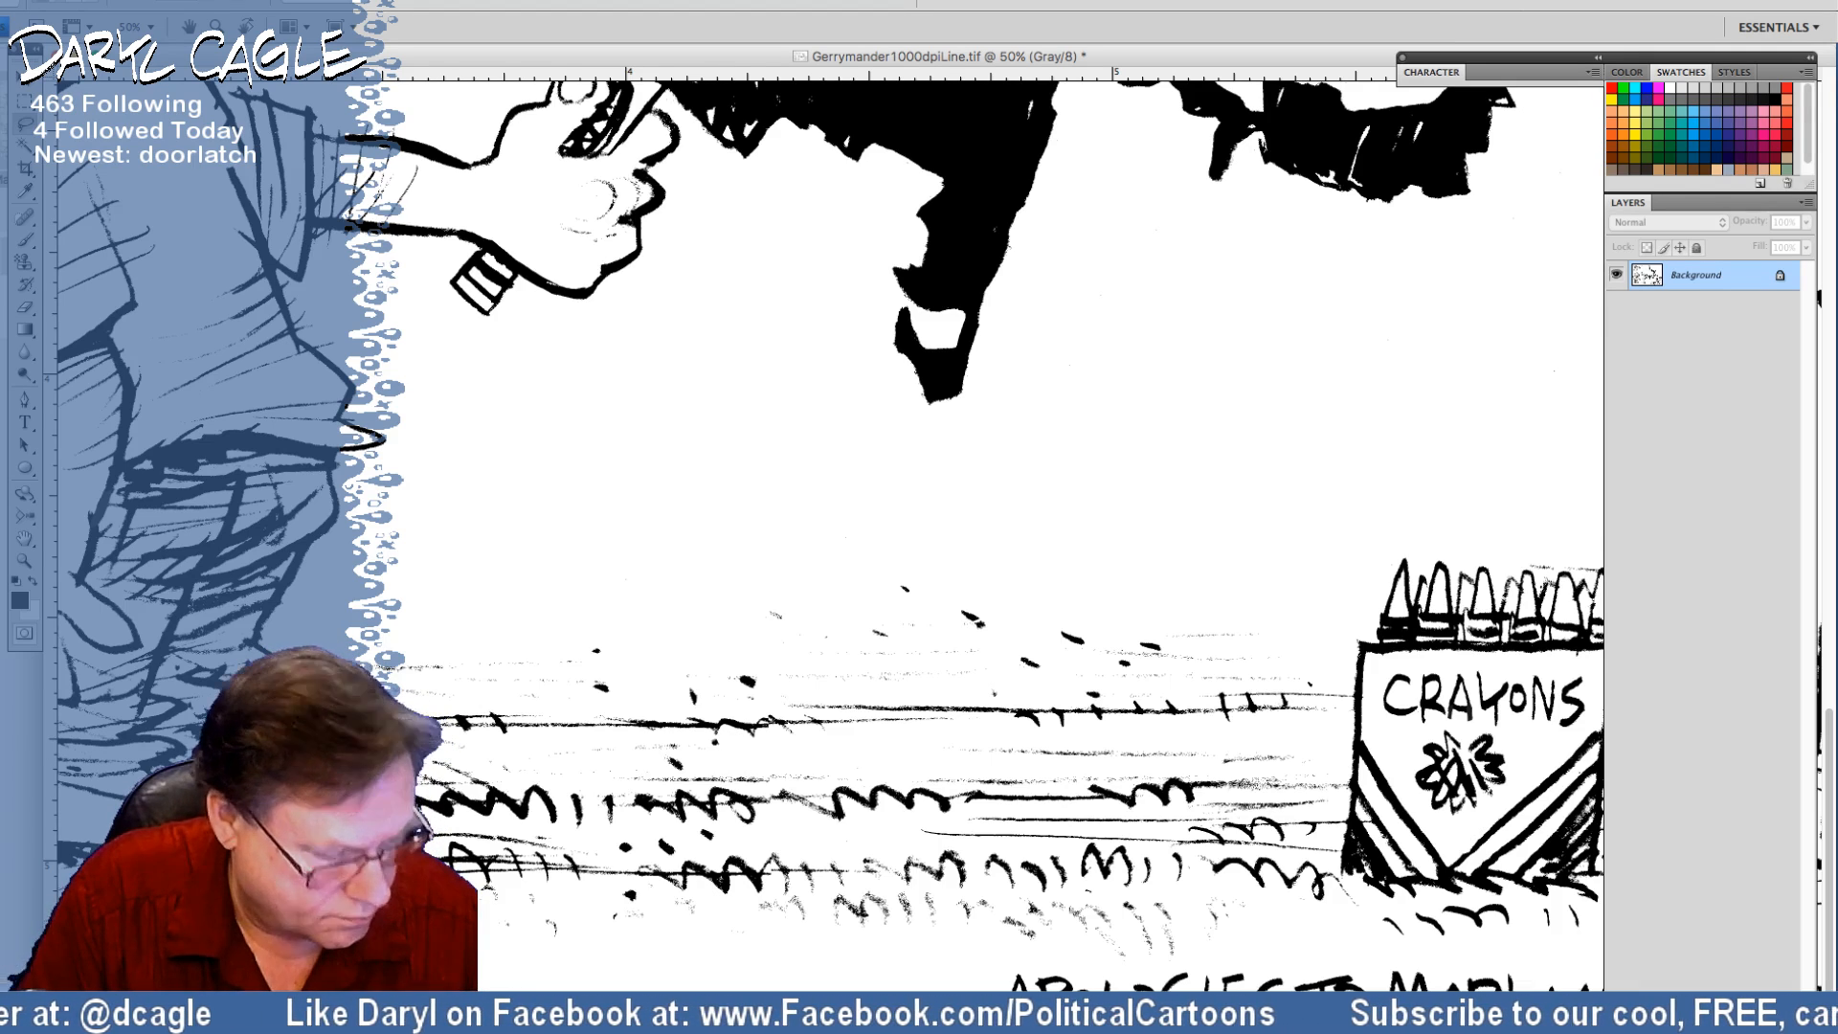
Fill the small lassoed spots among the floor lines and around the boy
right_click(145, 74)
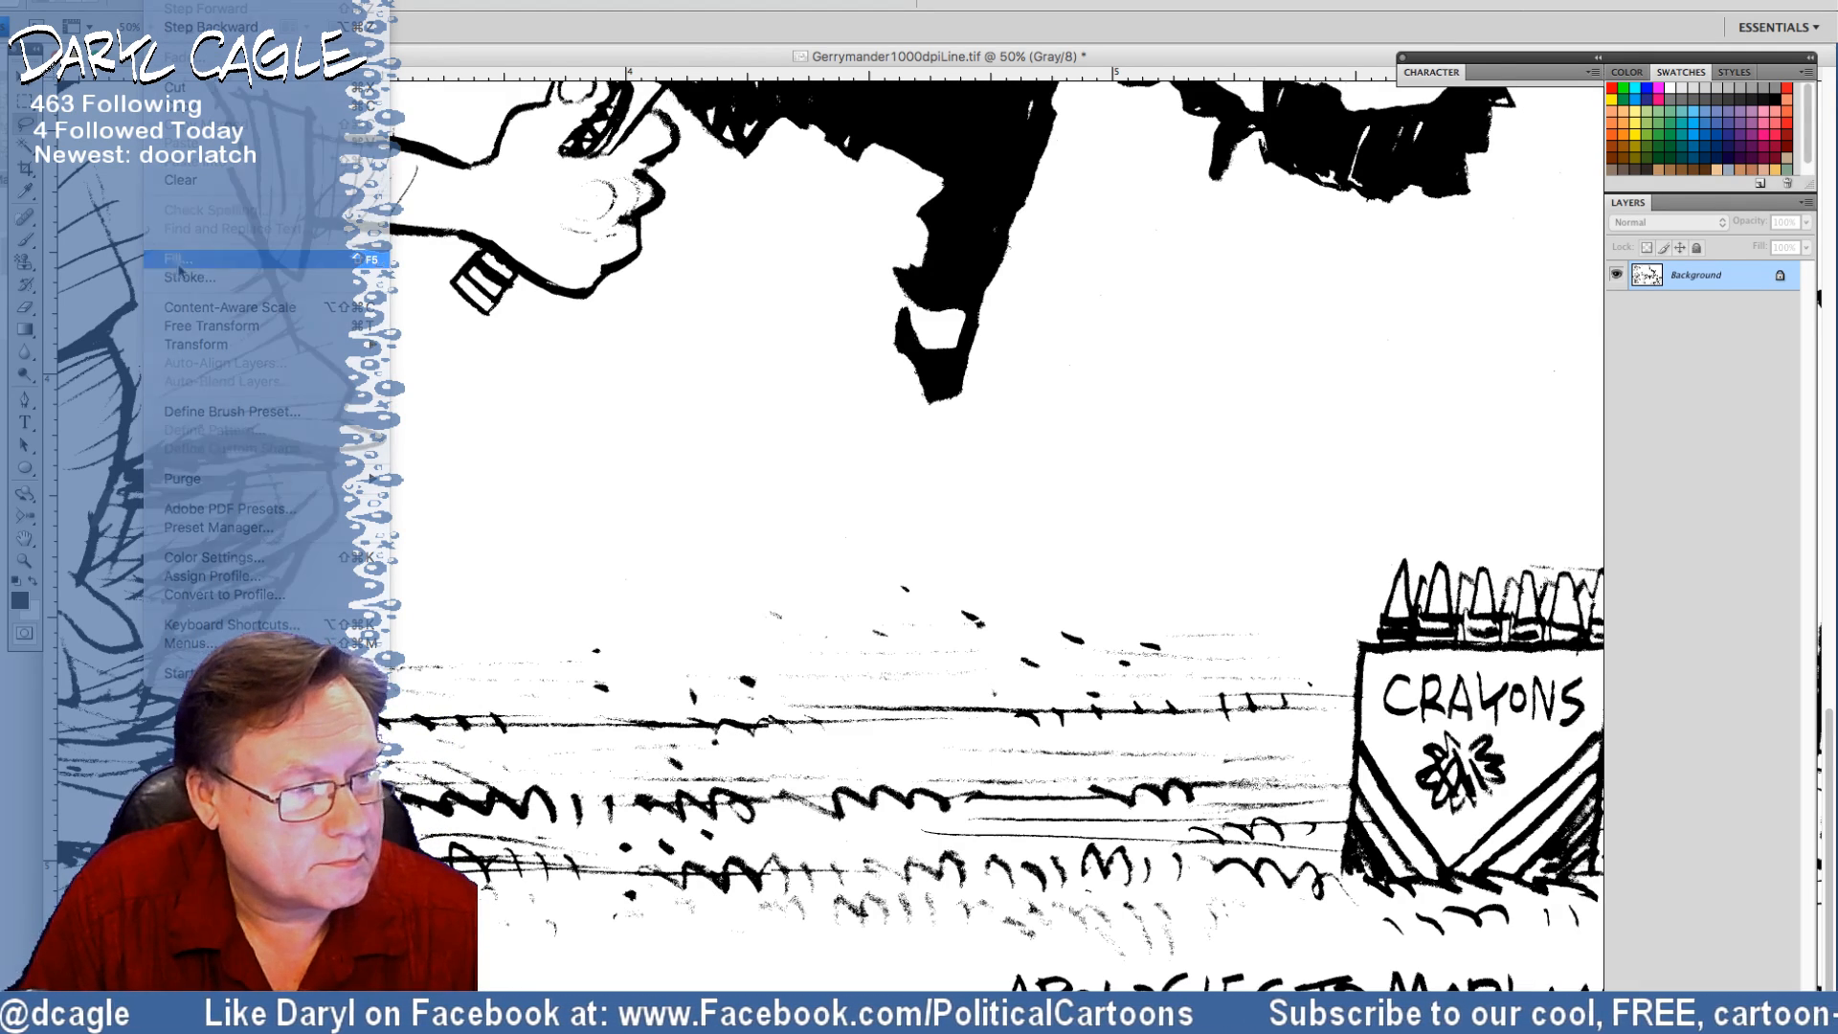
left_click(204, 261)
key("Return")
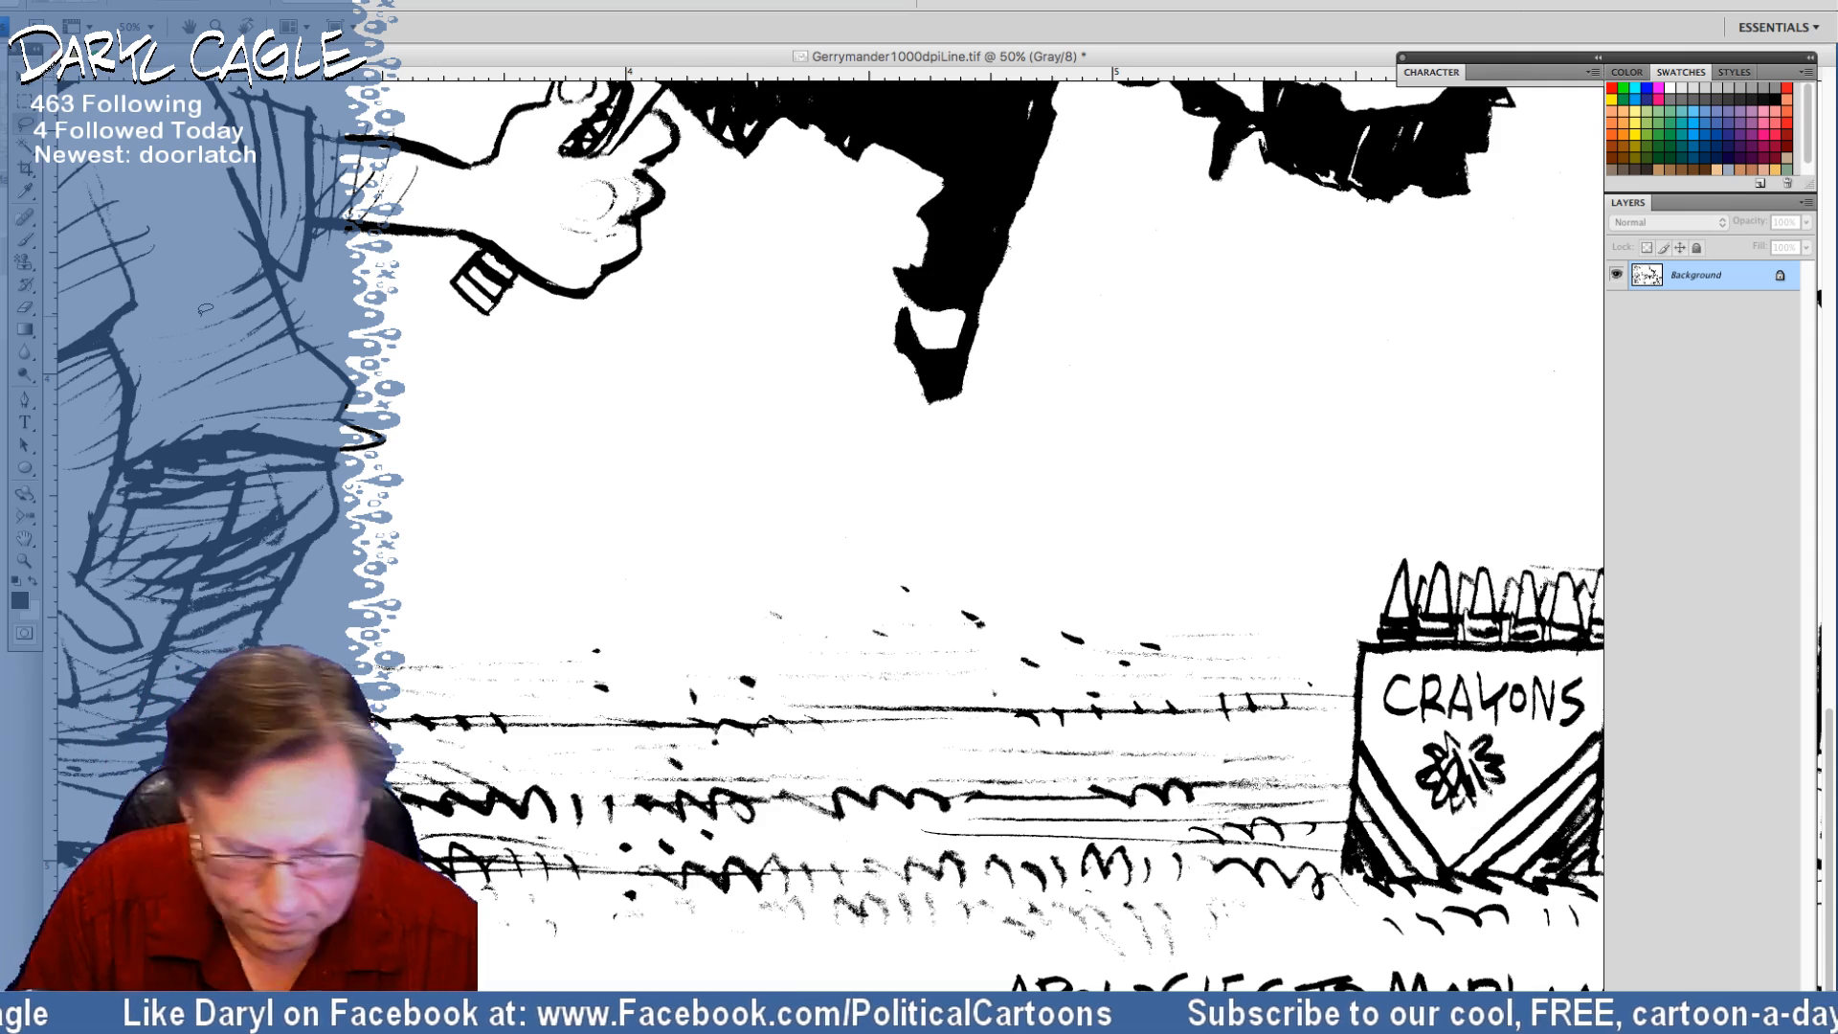
key("ctrl+minus")
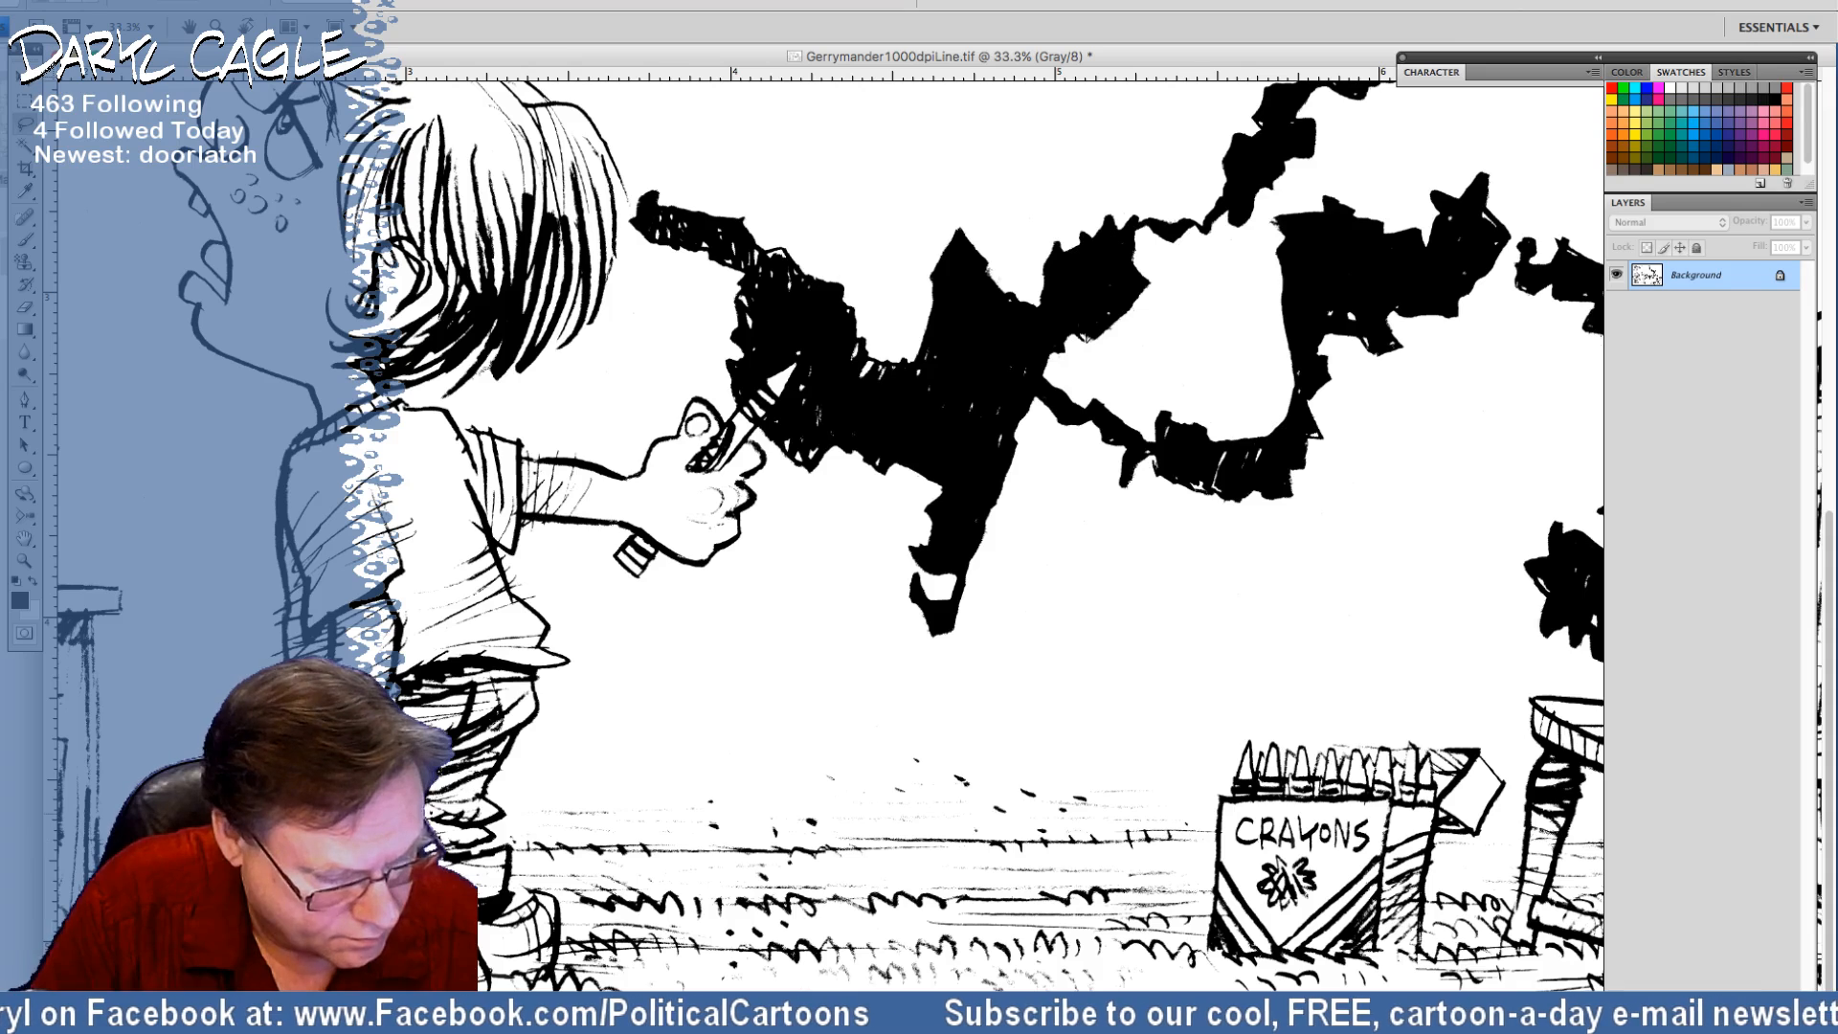
right_click(146, 75)
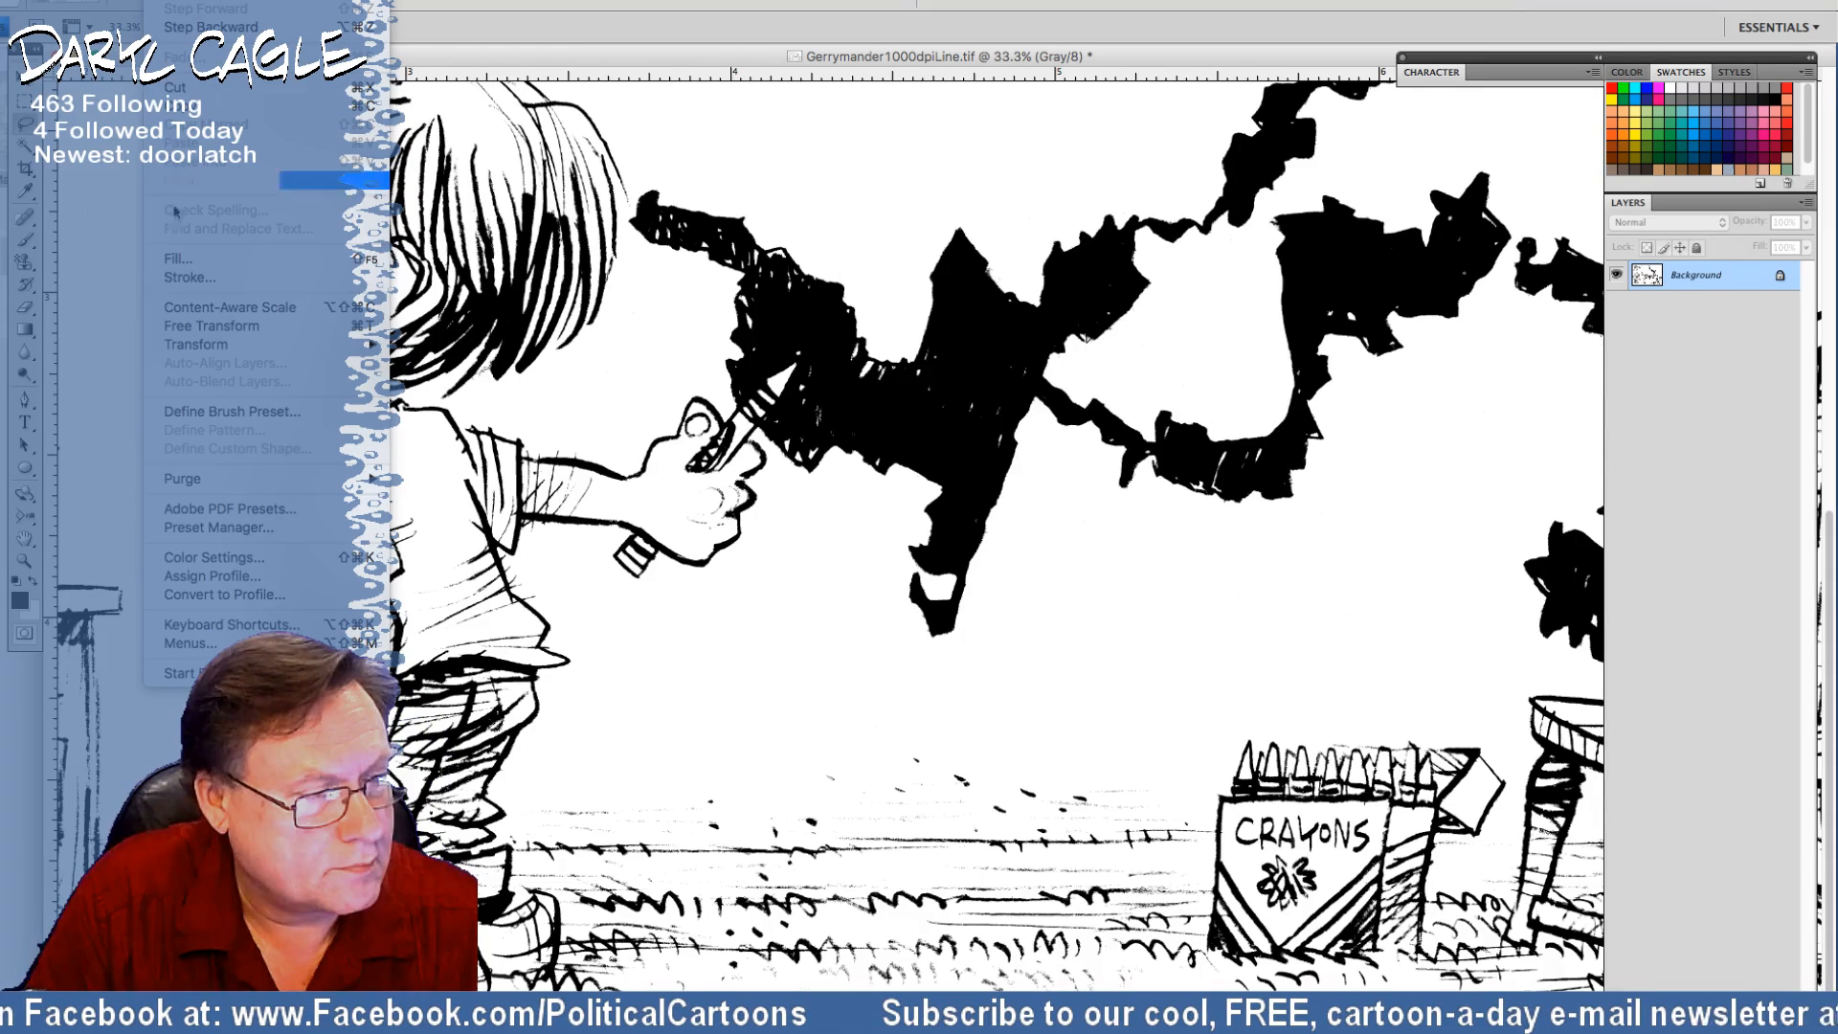
left_click(204, 259)
key("Return")
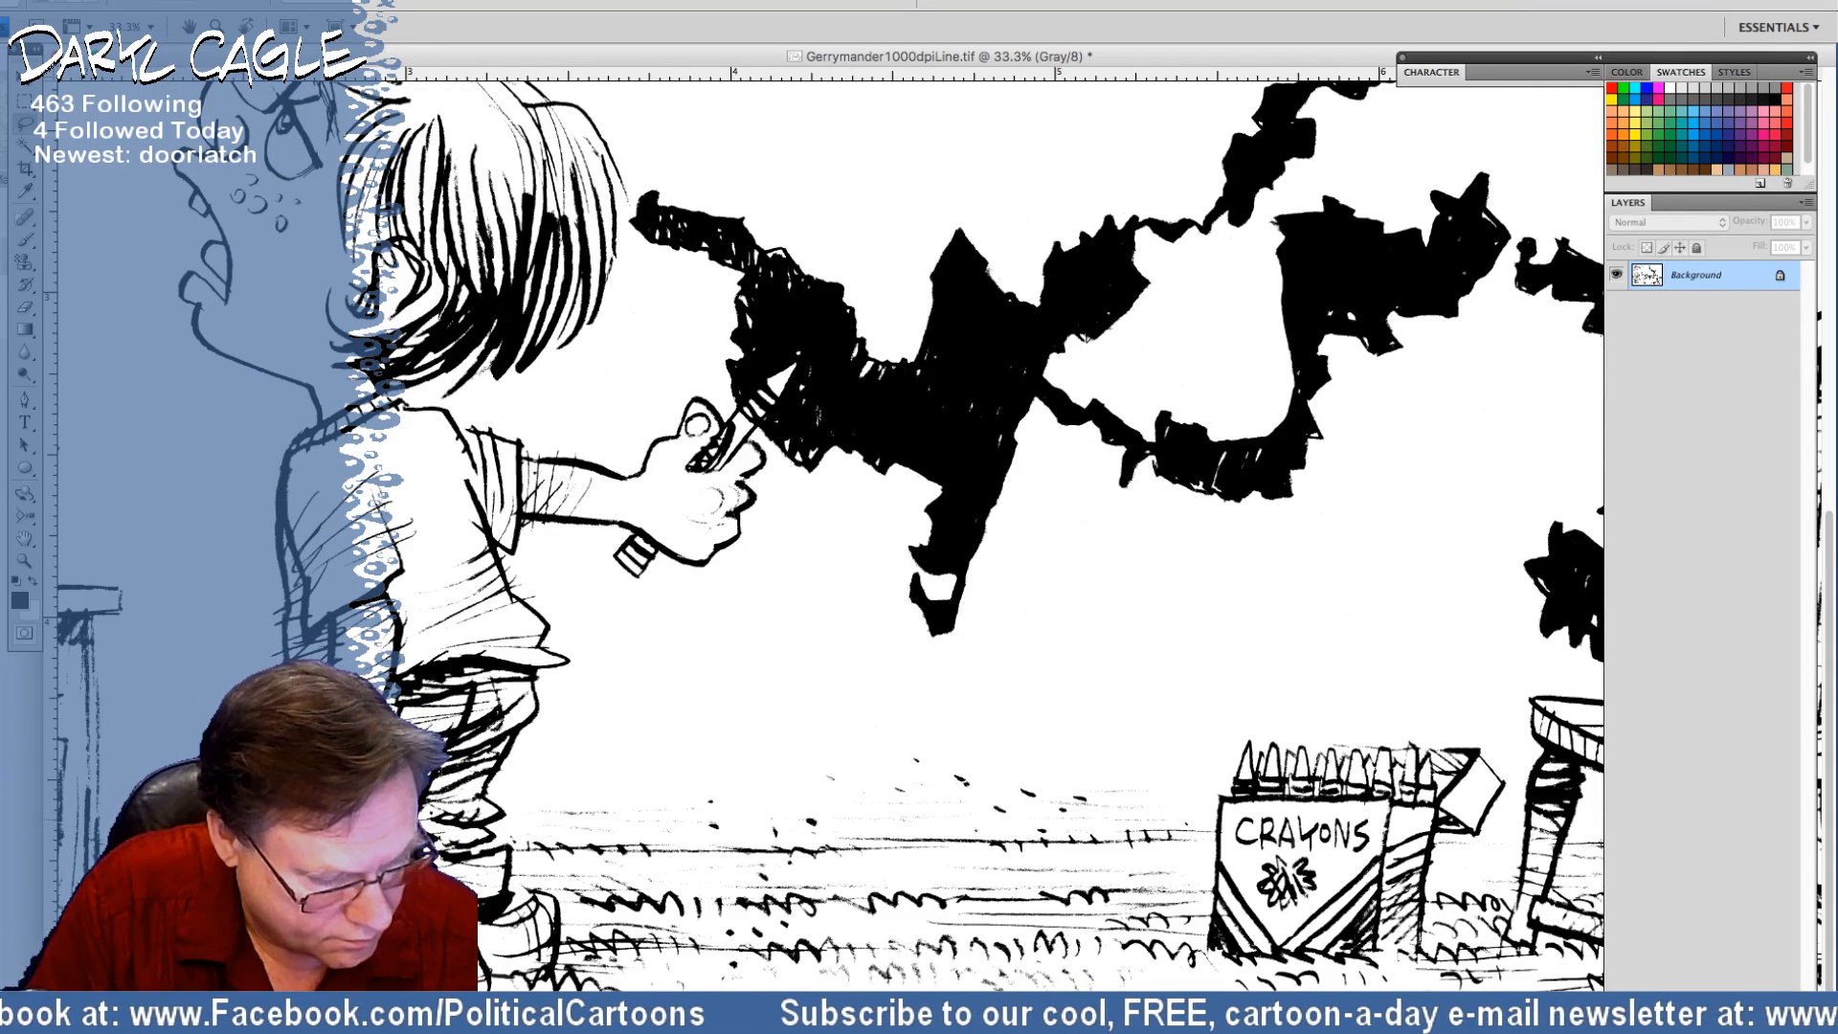
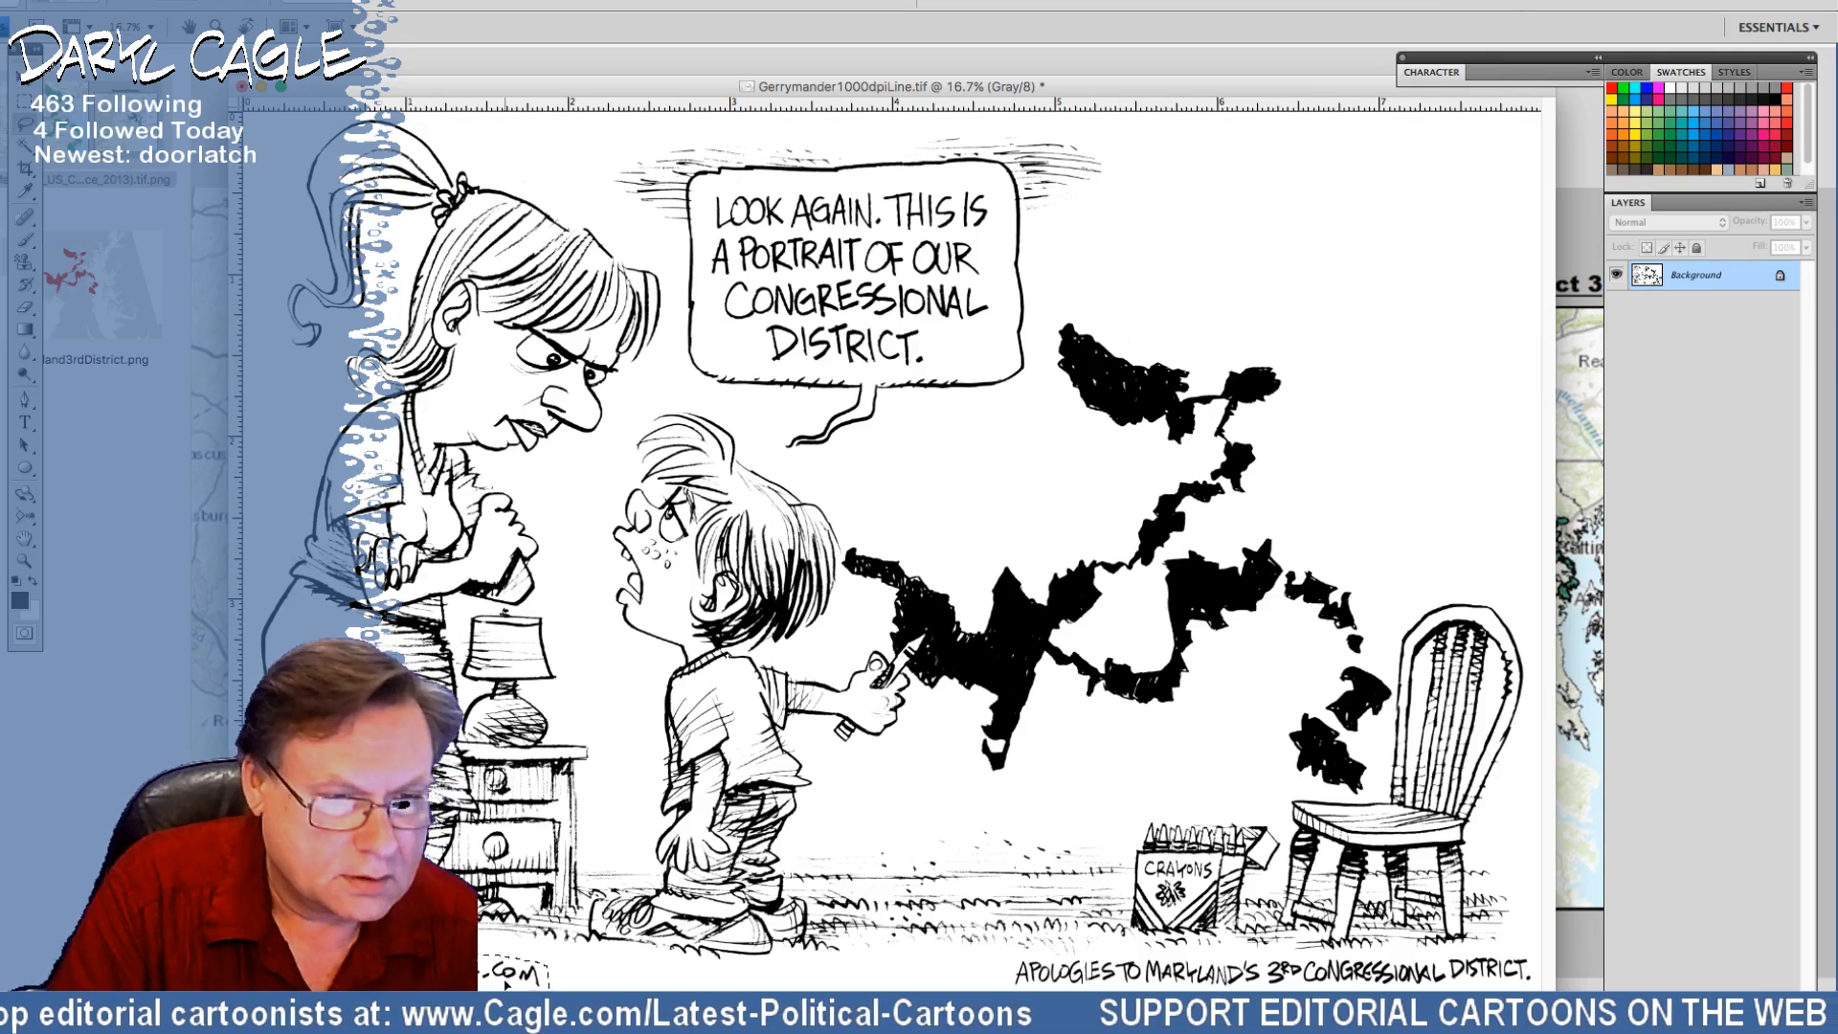
Save the cleaned line art in Gerrymander1000dpiLine.tif
key("ctrl+s")
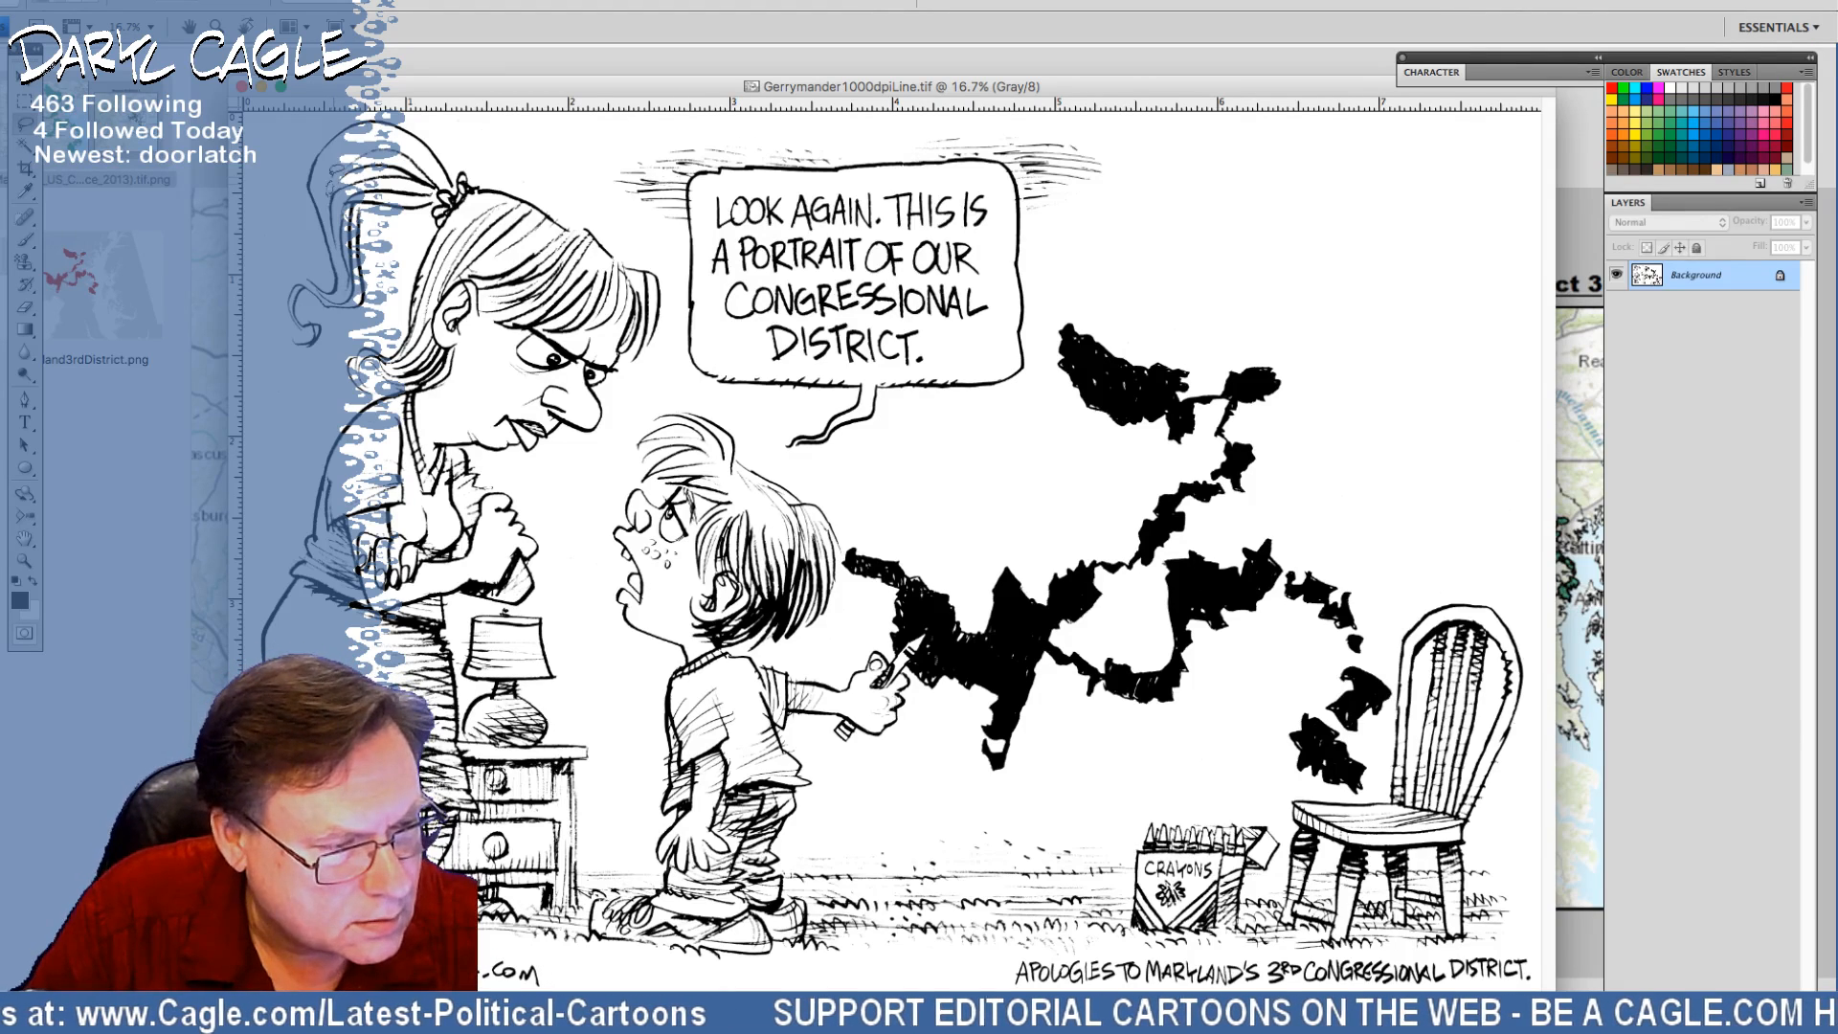
key("super+a")
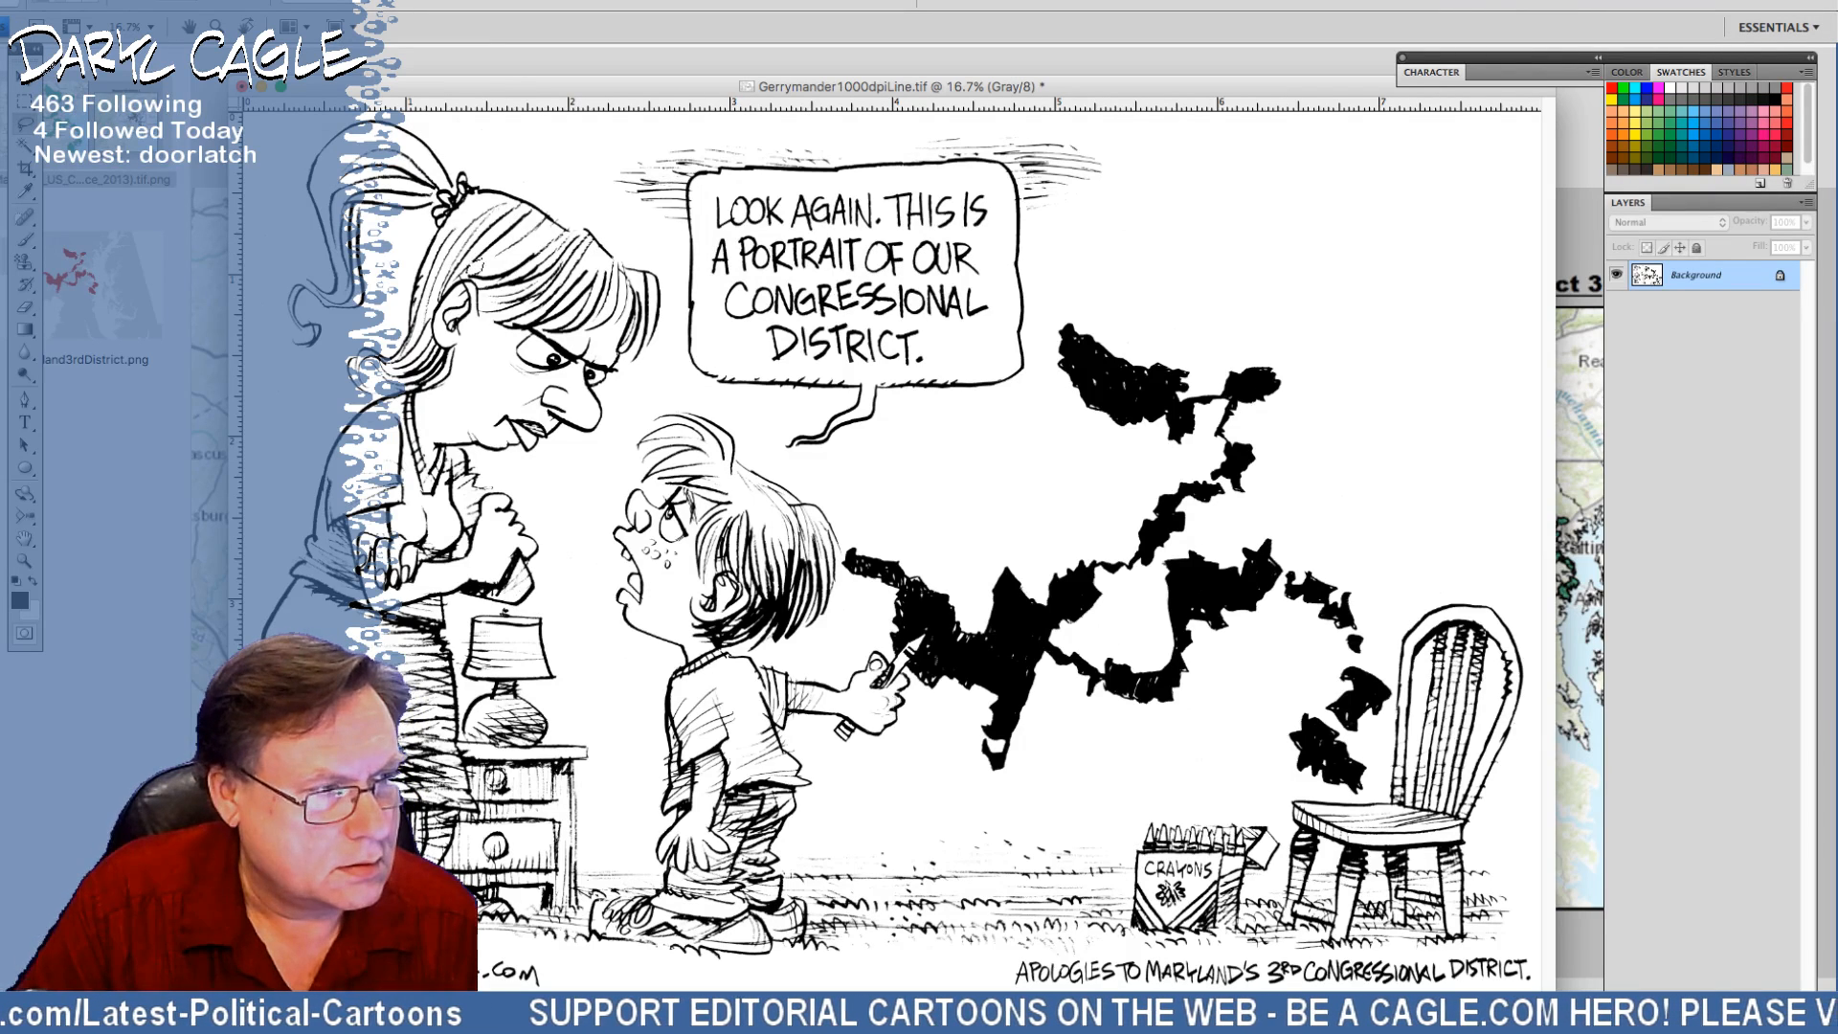
key("super+s")
Save the line art as a separate TIFF named Gerrymander400dpiCMYK.tif in the GerrymanderWallDrawing folder
left_click(120, 1)
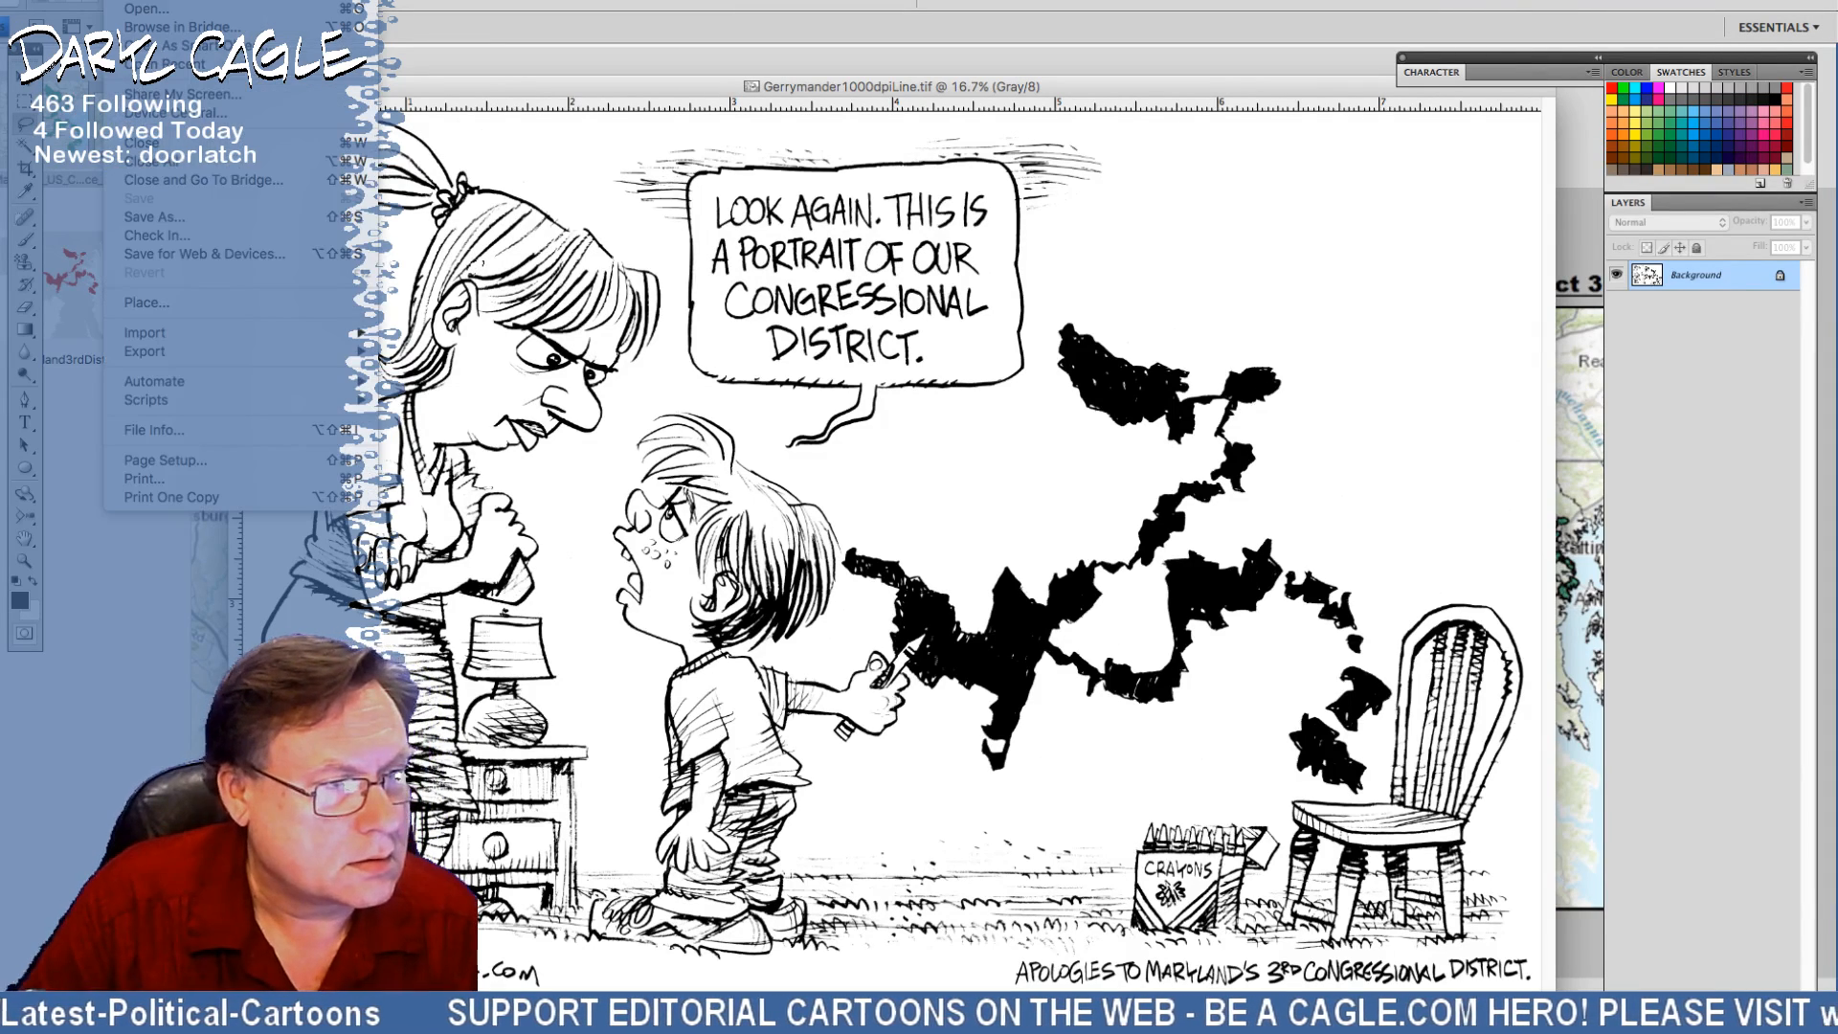
left_click(167, 225)
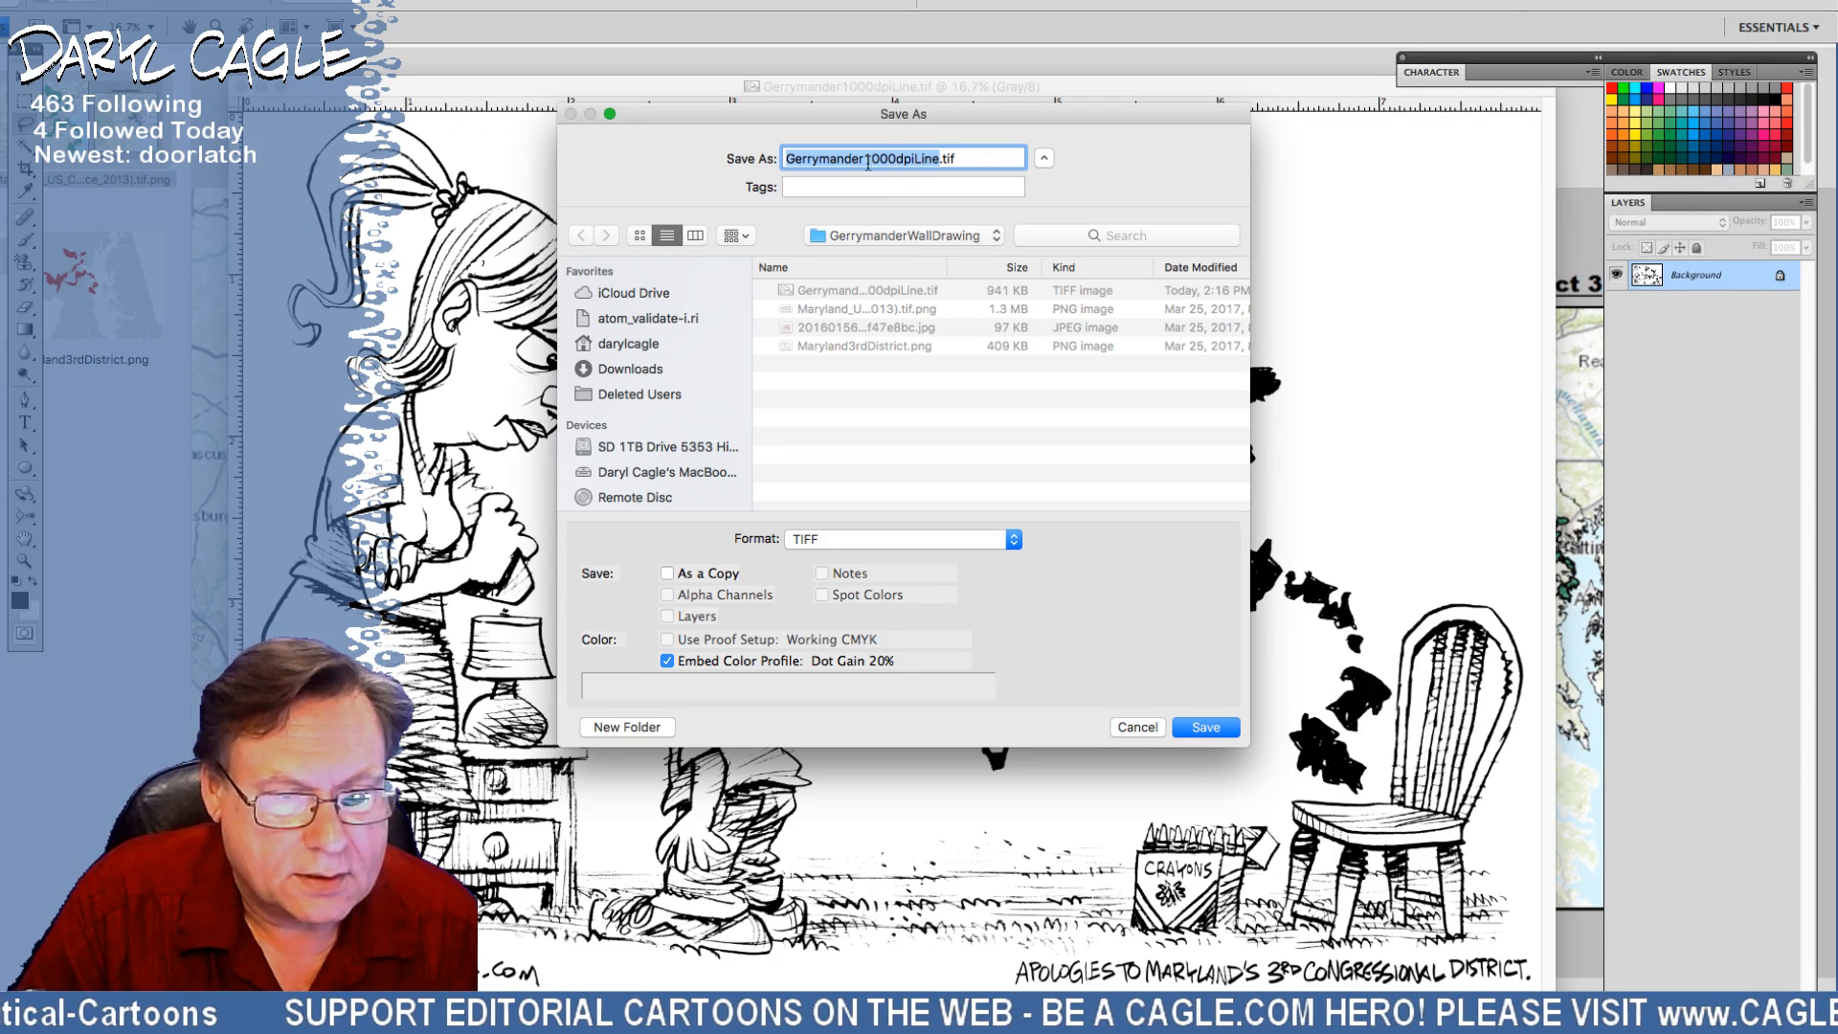
left_click(881, 159)
key("BackSpace")
key("BackSpace")
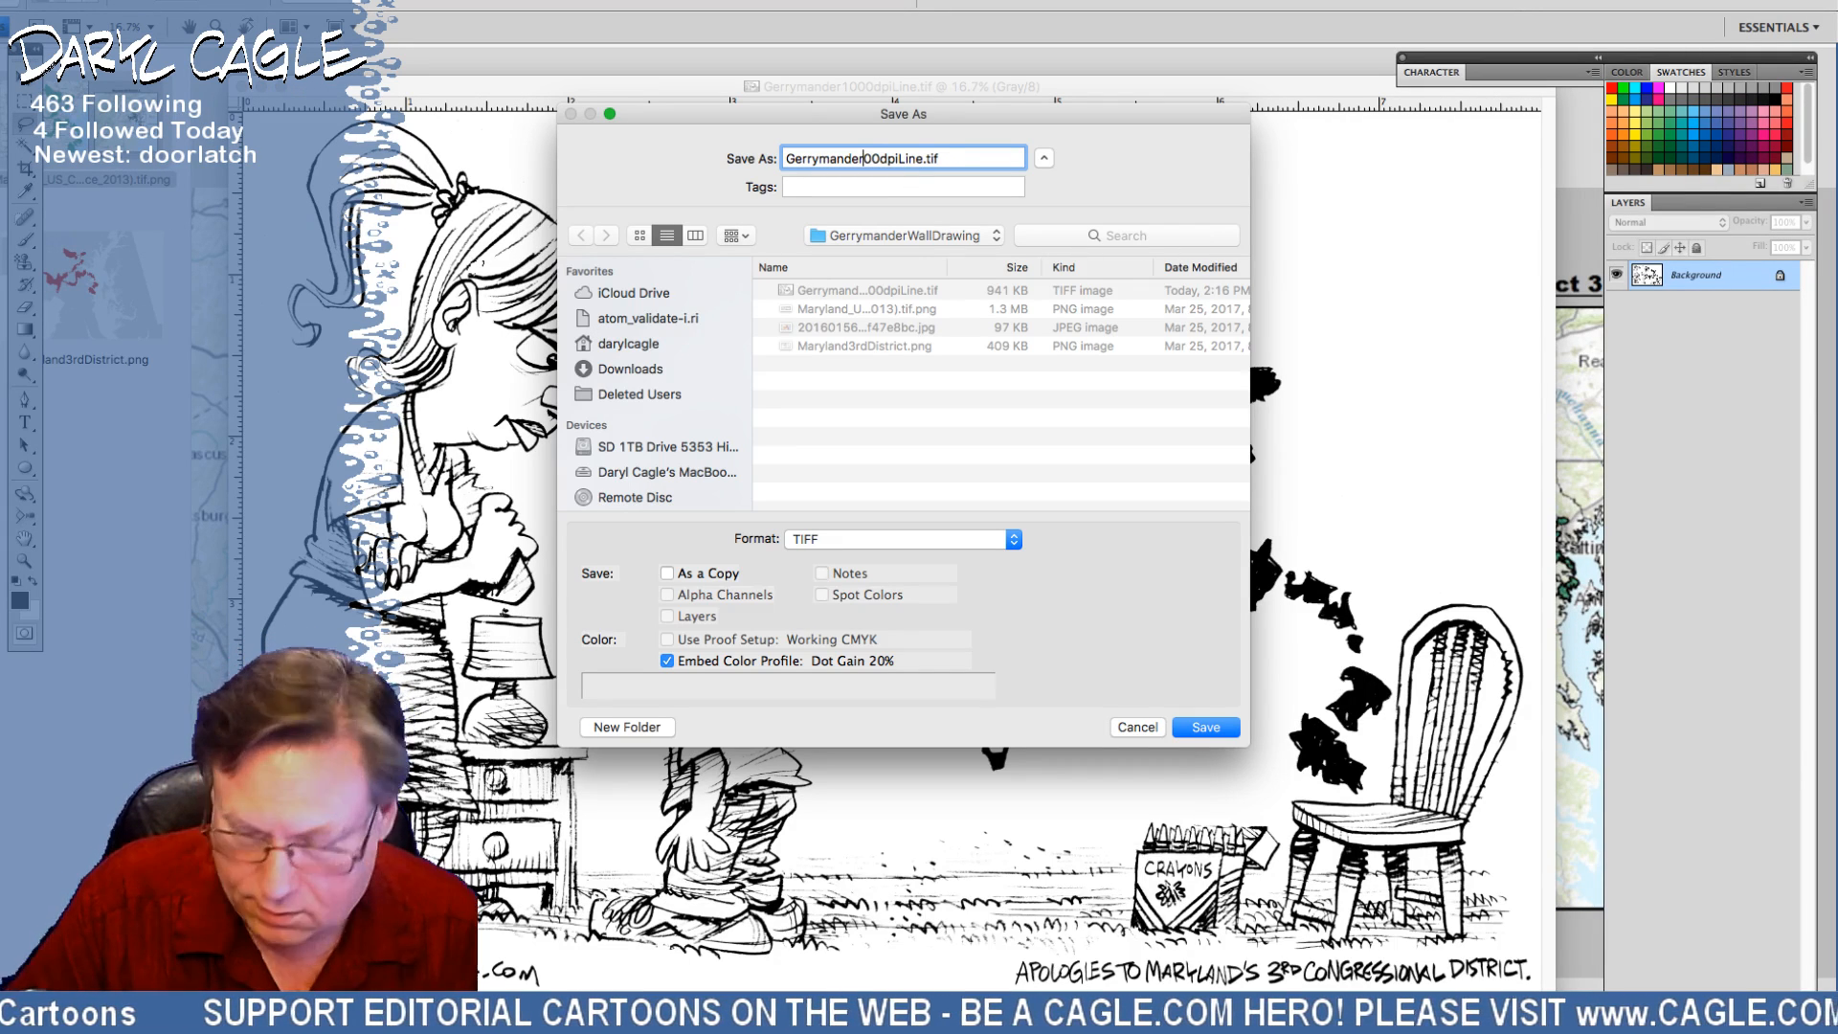
type("4")
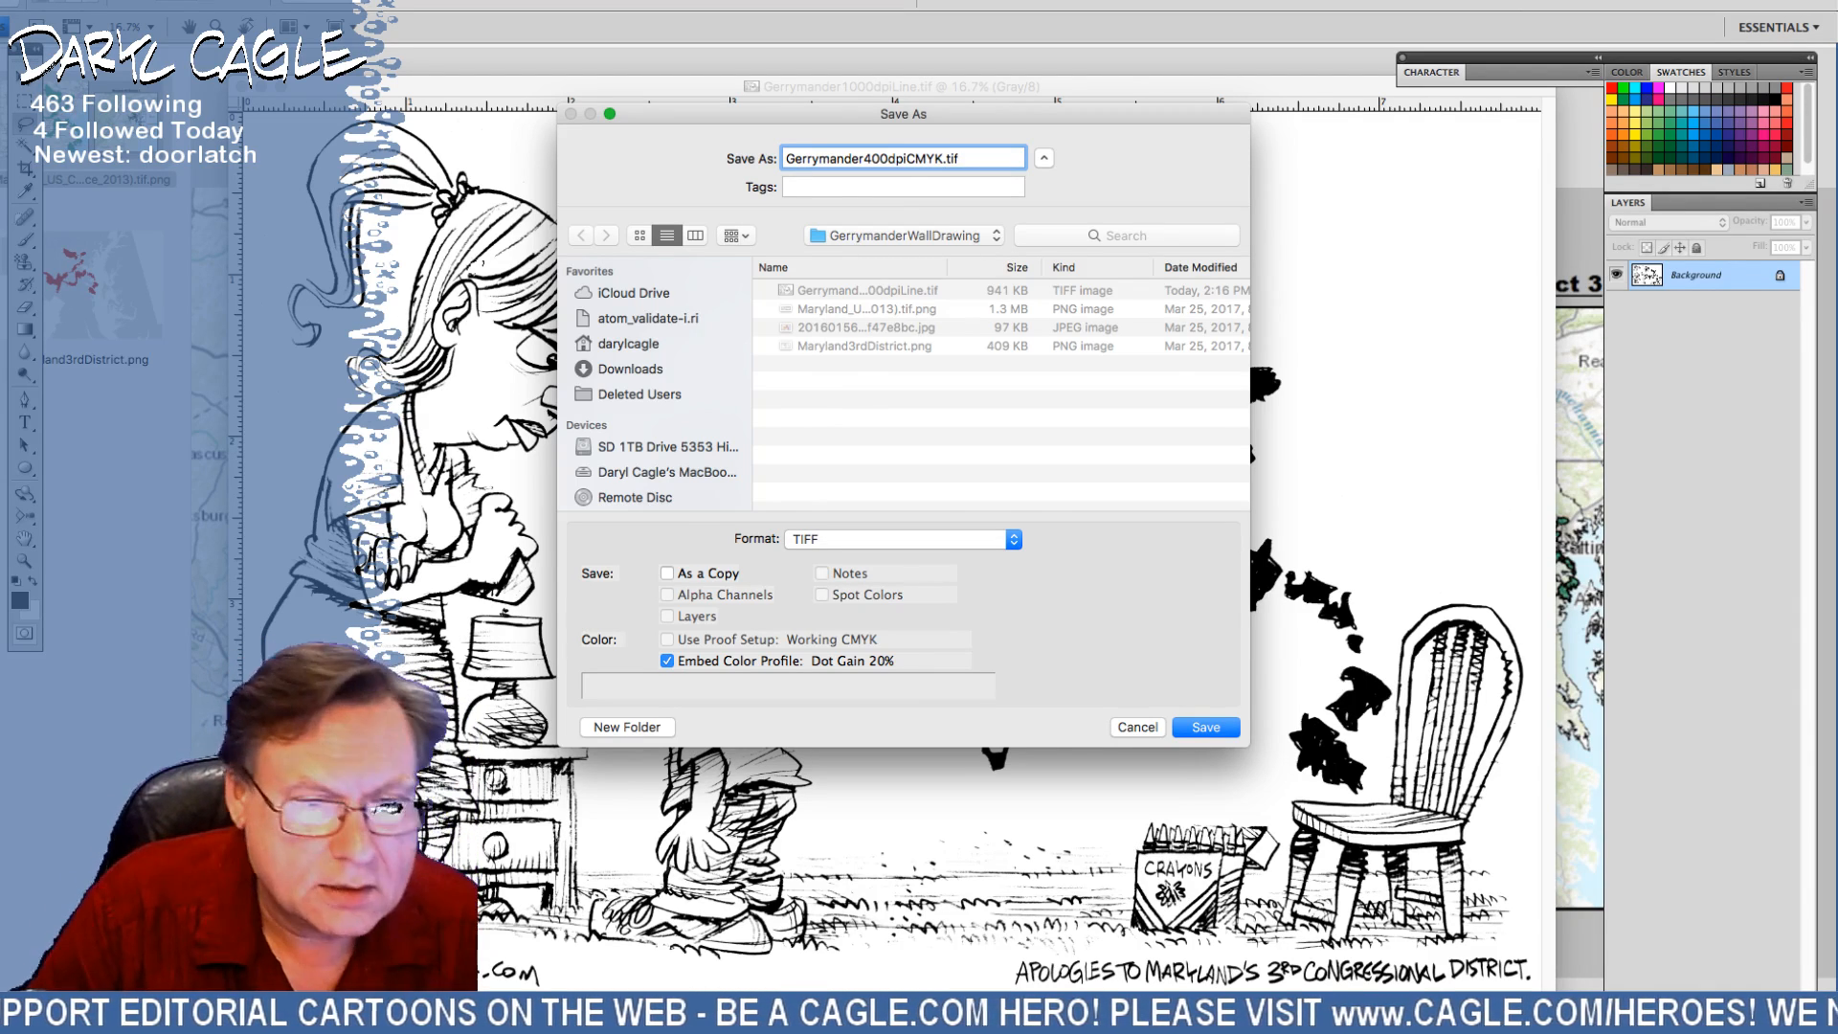
key("Return")
key("Return")
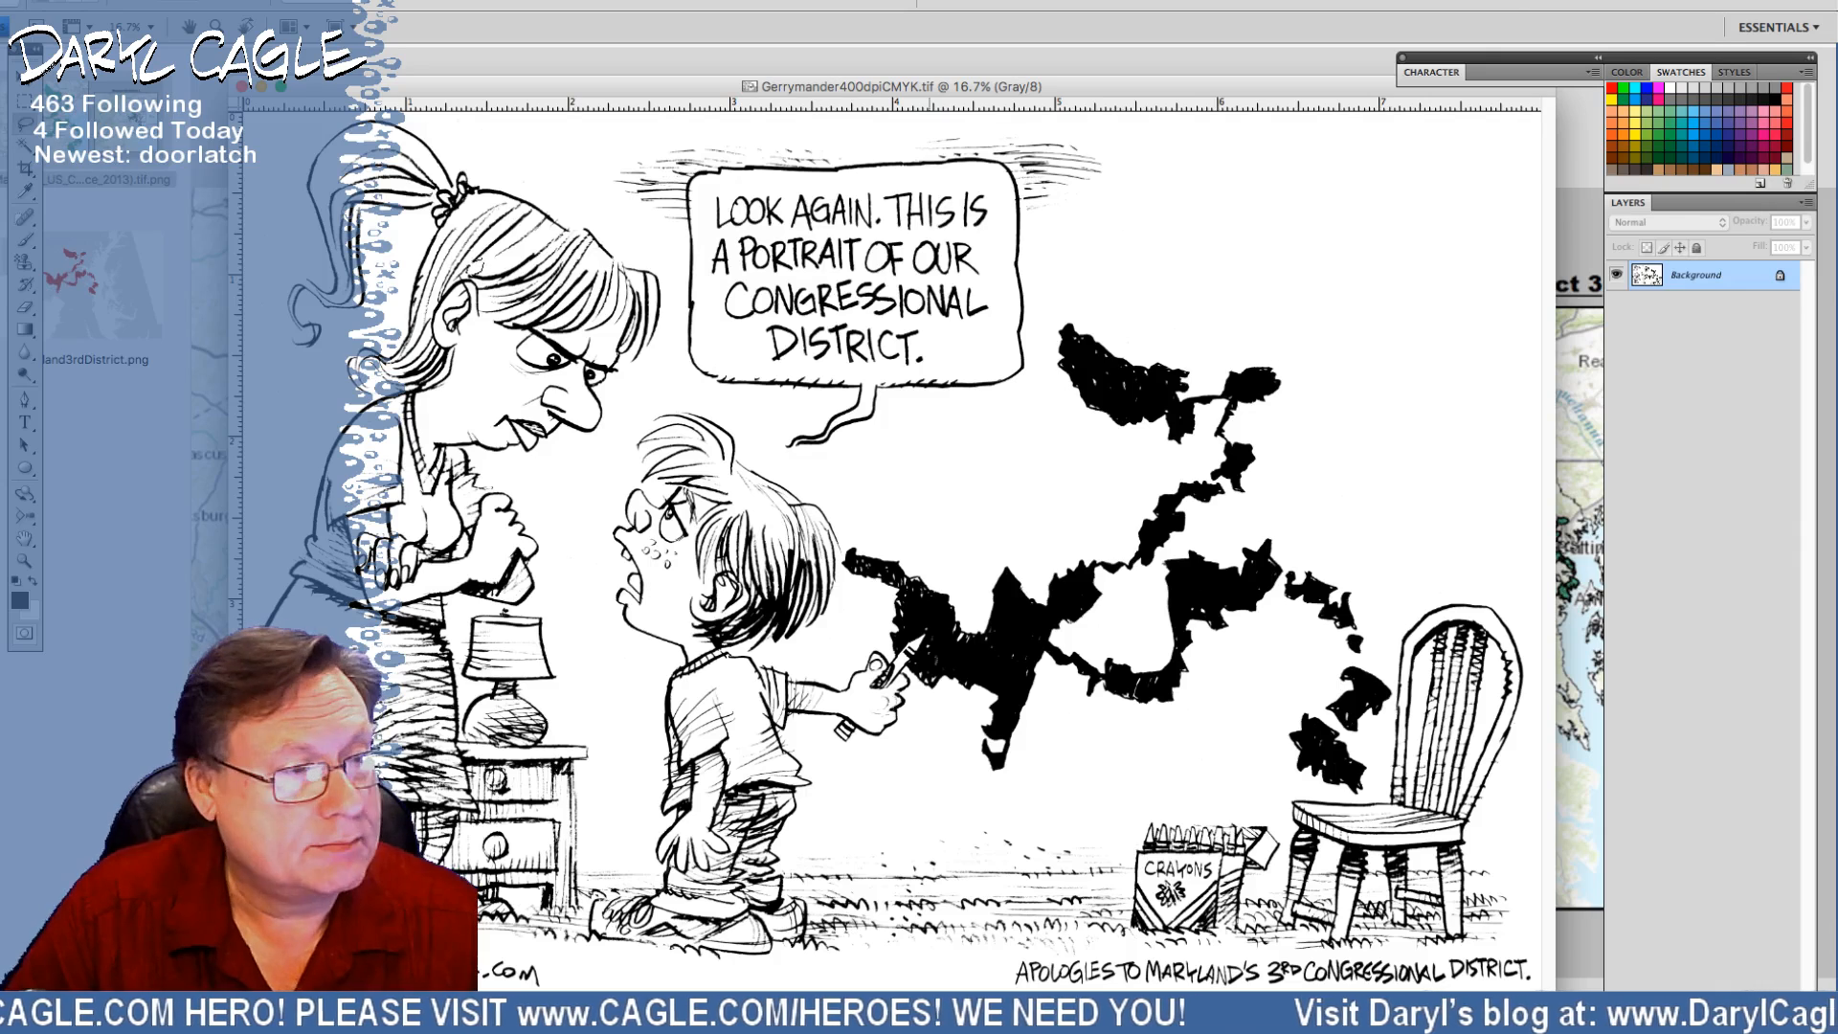
Convert the image mode to CMYK Color and confirm the Image Size settings
left_click(212, 2)
mouse_move(287, 3)
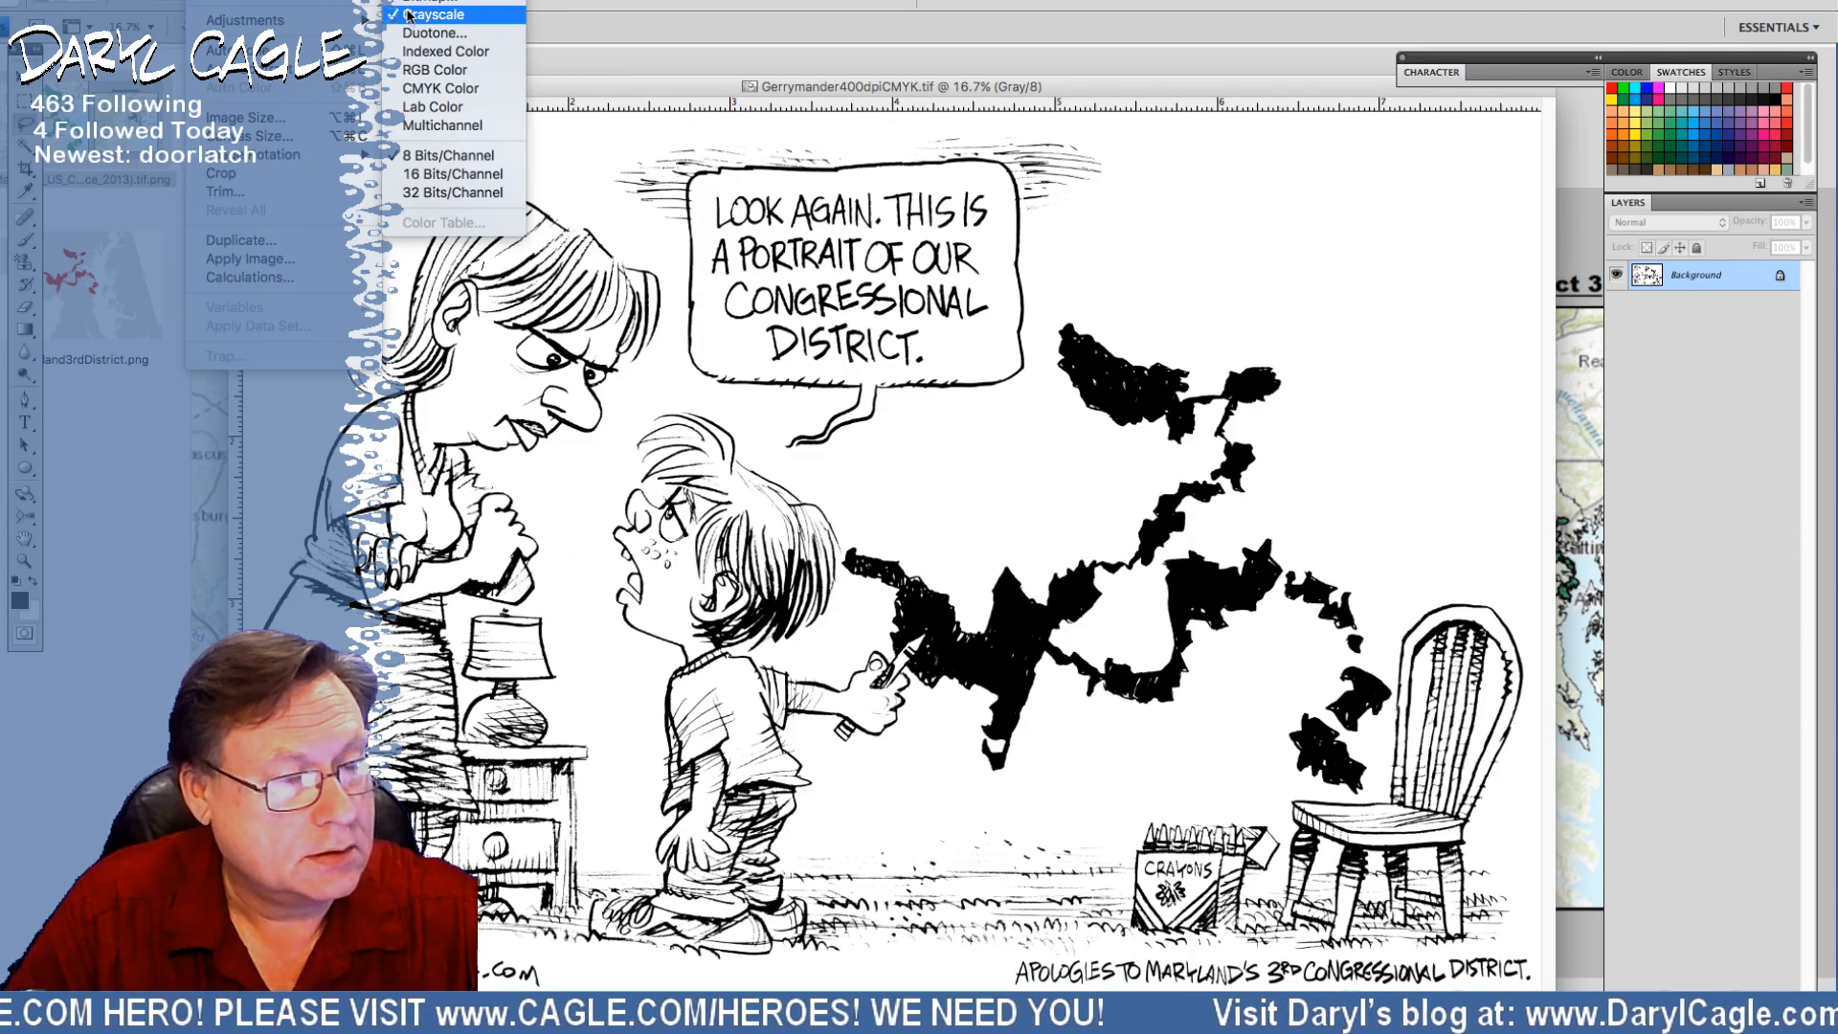
left_click(421, 88)
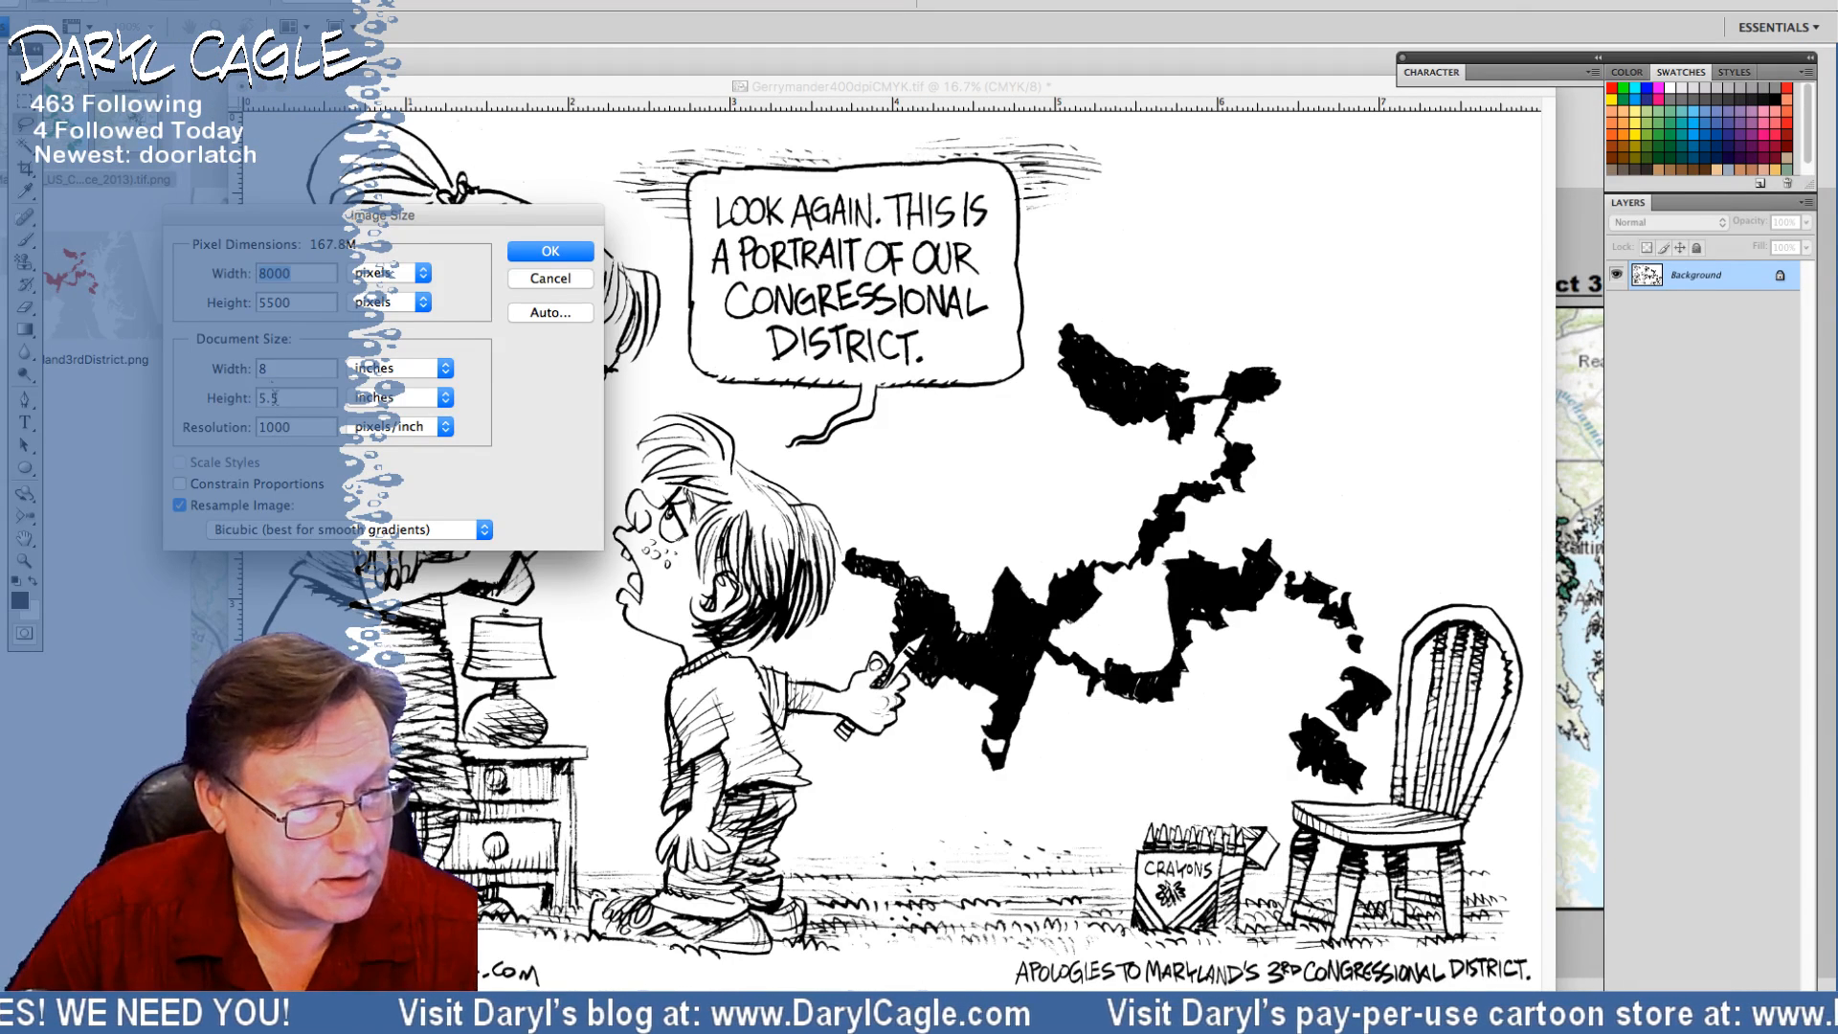
key("Return")
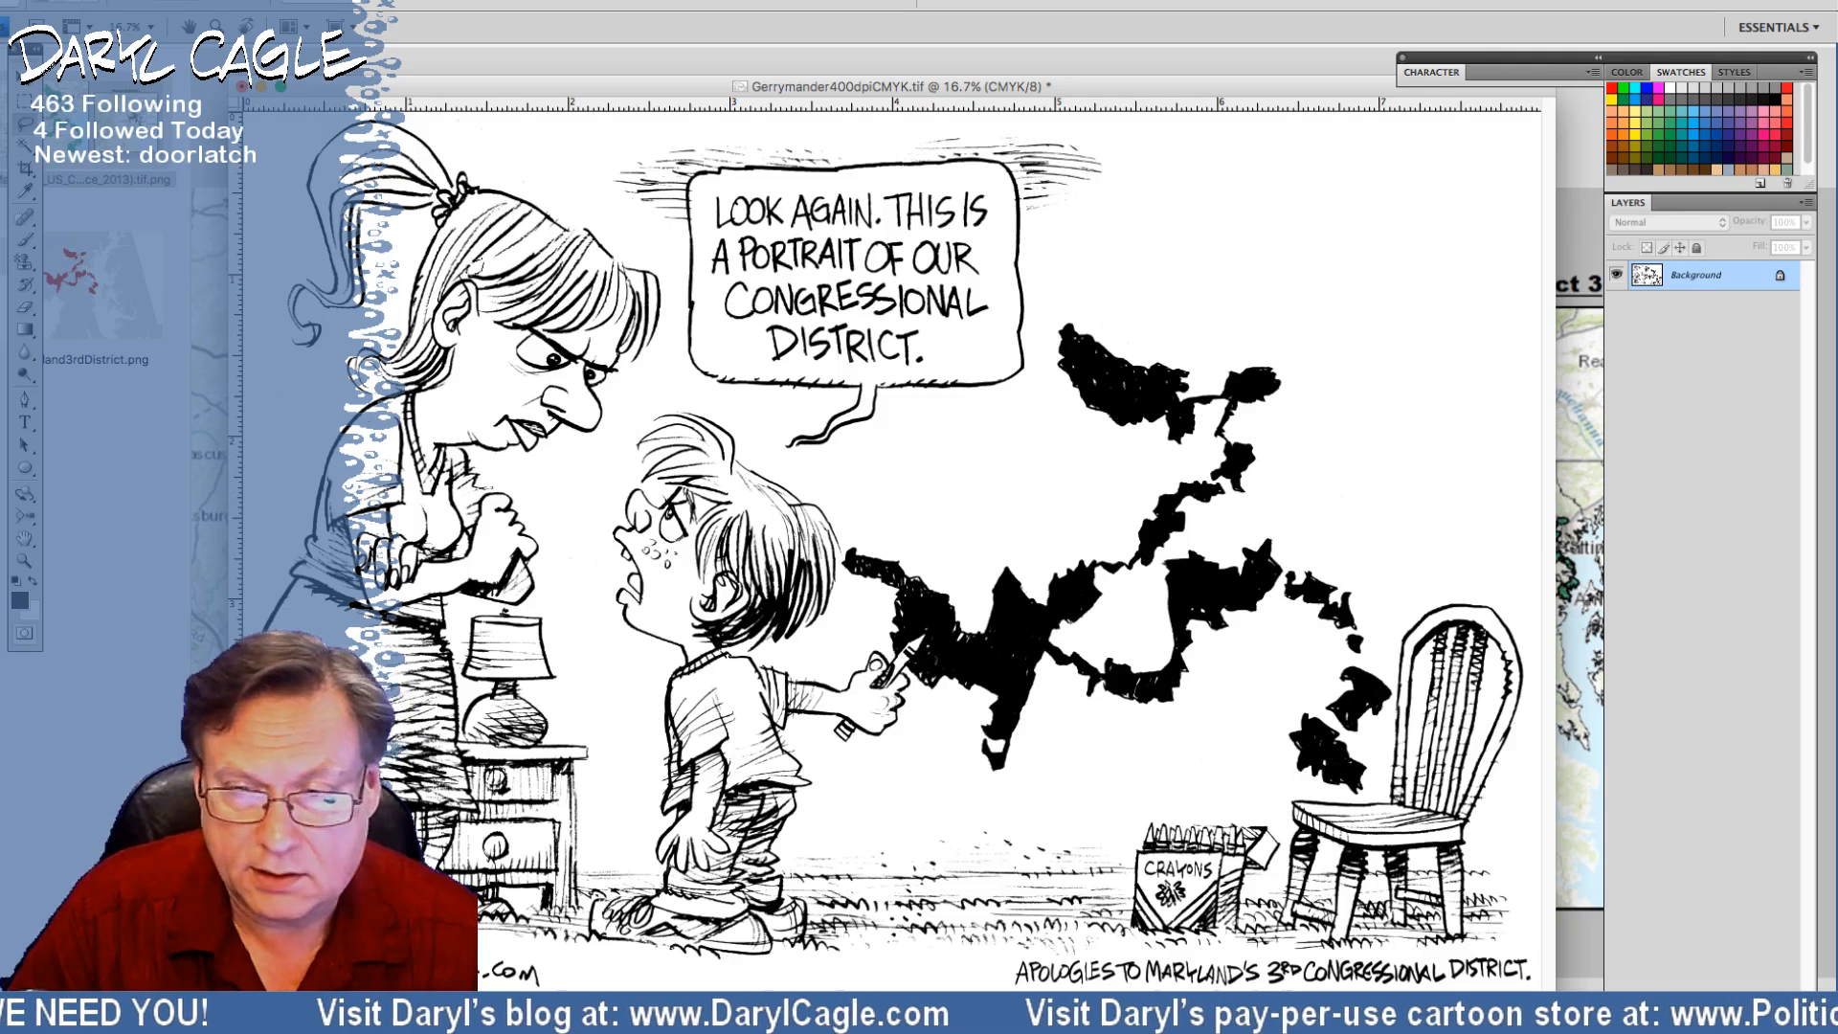
Turn the locked Background into an ordinary layer
double_click(1678, 280)
key("Return")
left_click(204, 0)
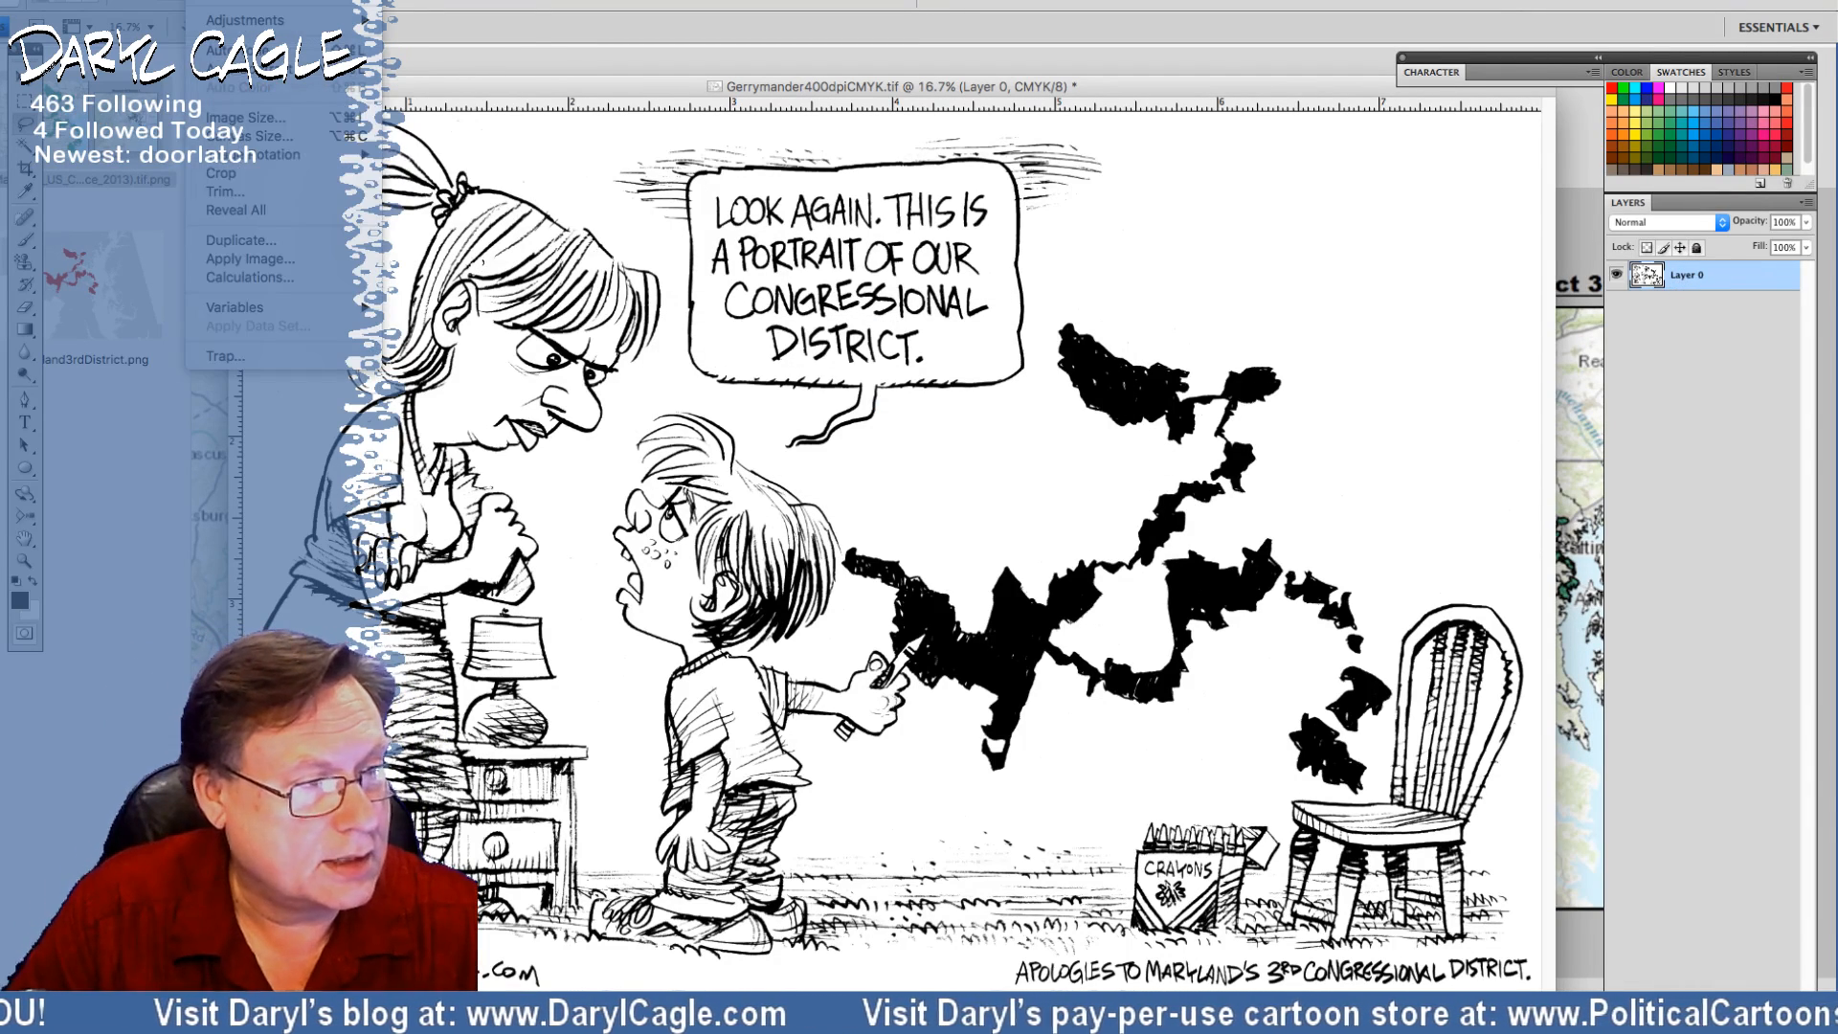
mouse_move(224, 0)
key("Escape")
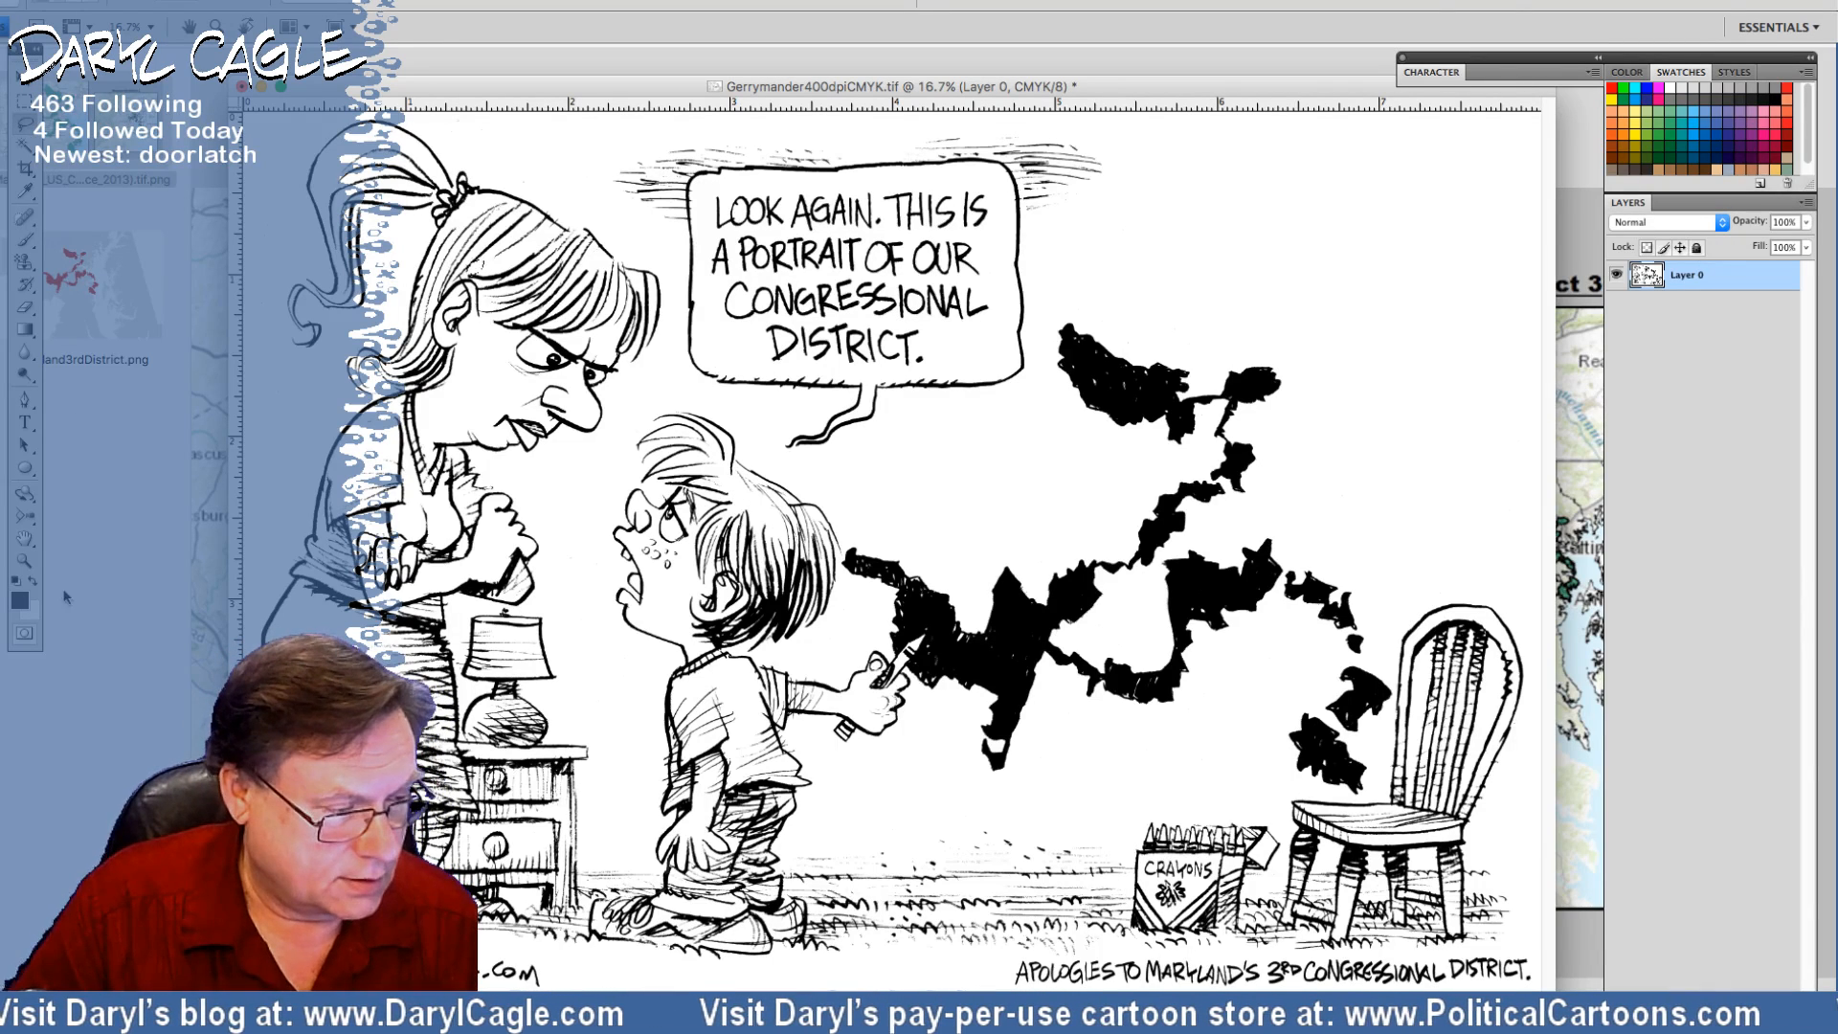
Check the foreground black's CMYK values and select all the black line art with Color Range at a fuzziness of about 61
left_click(20, 602)
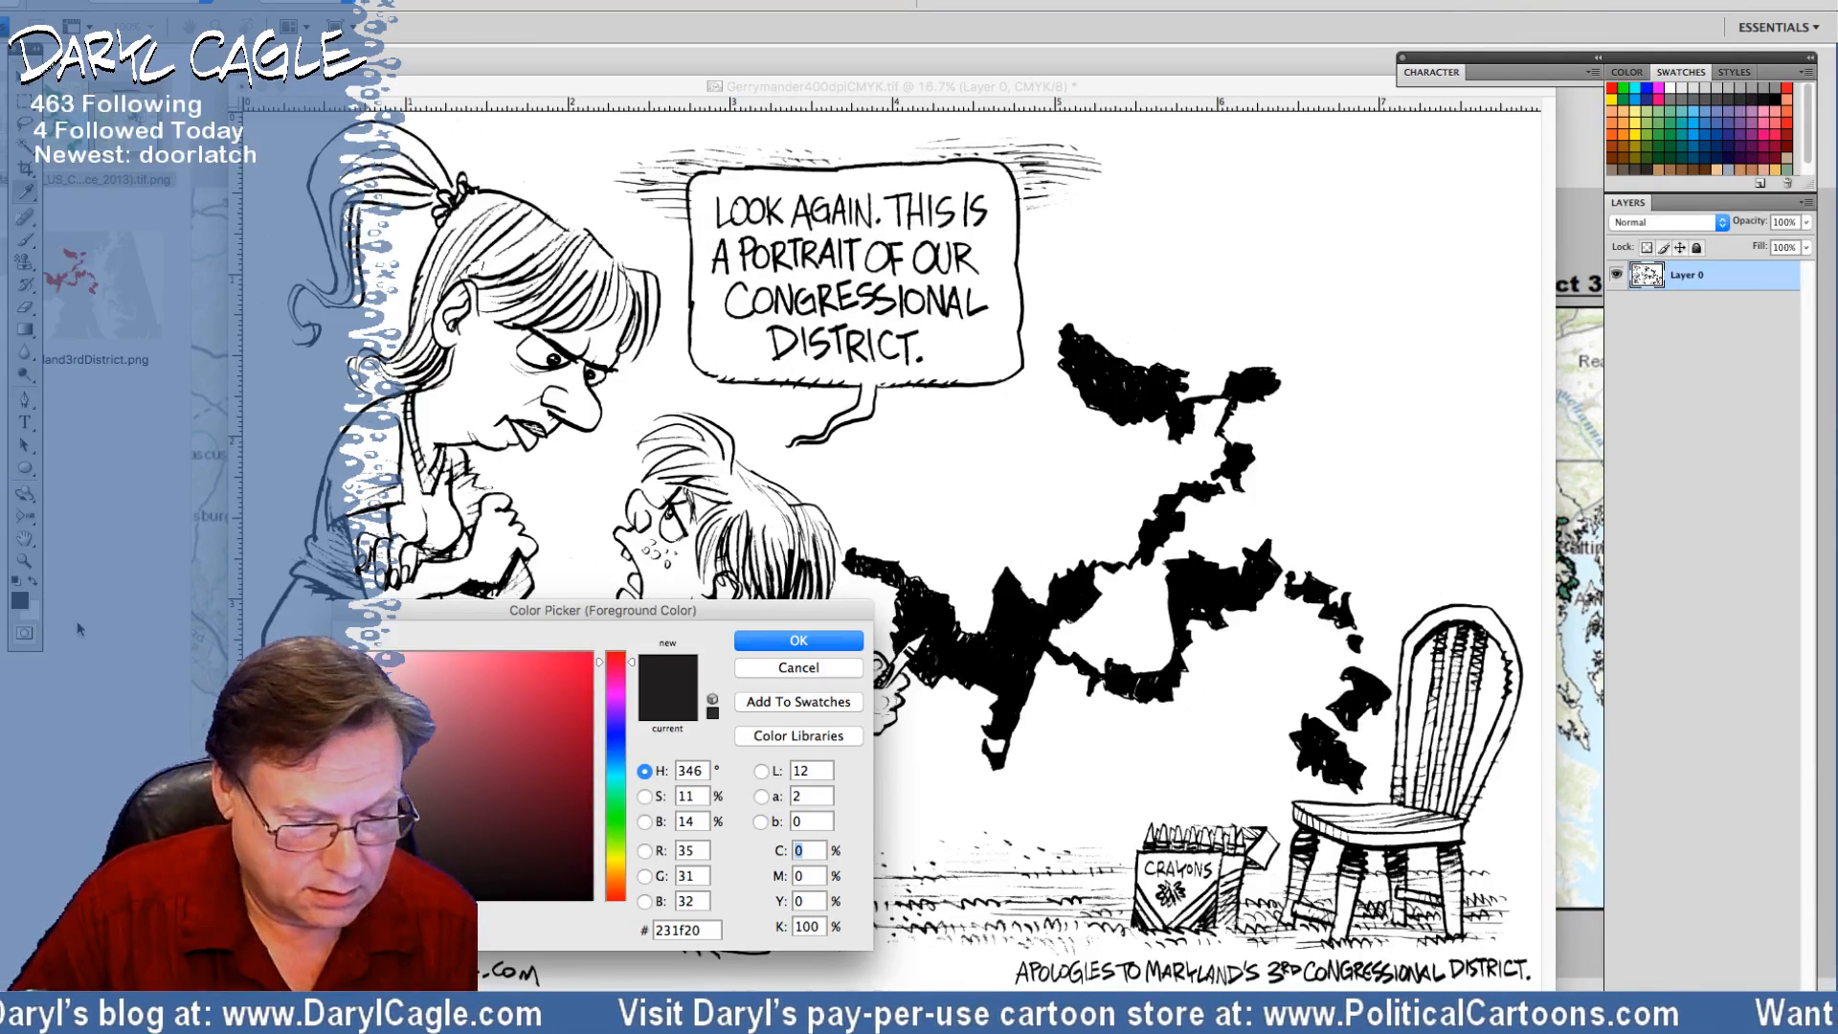
key("Escape")
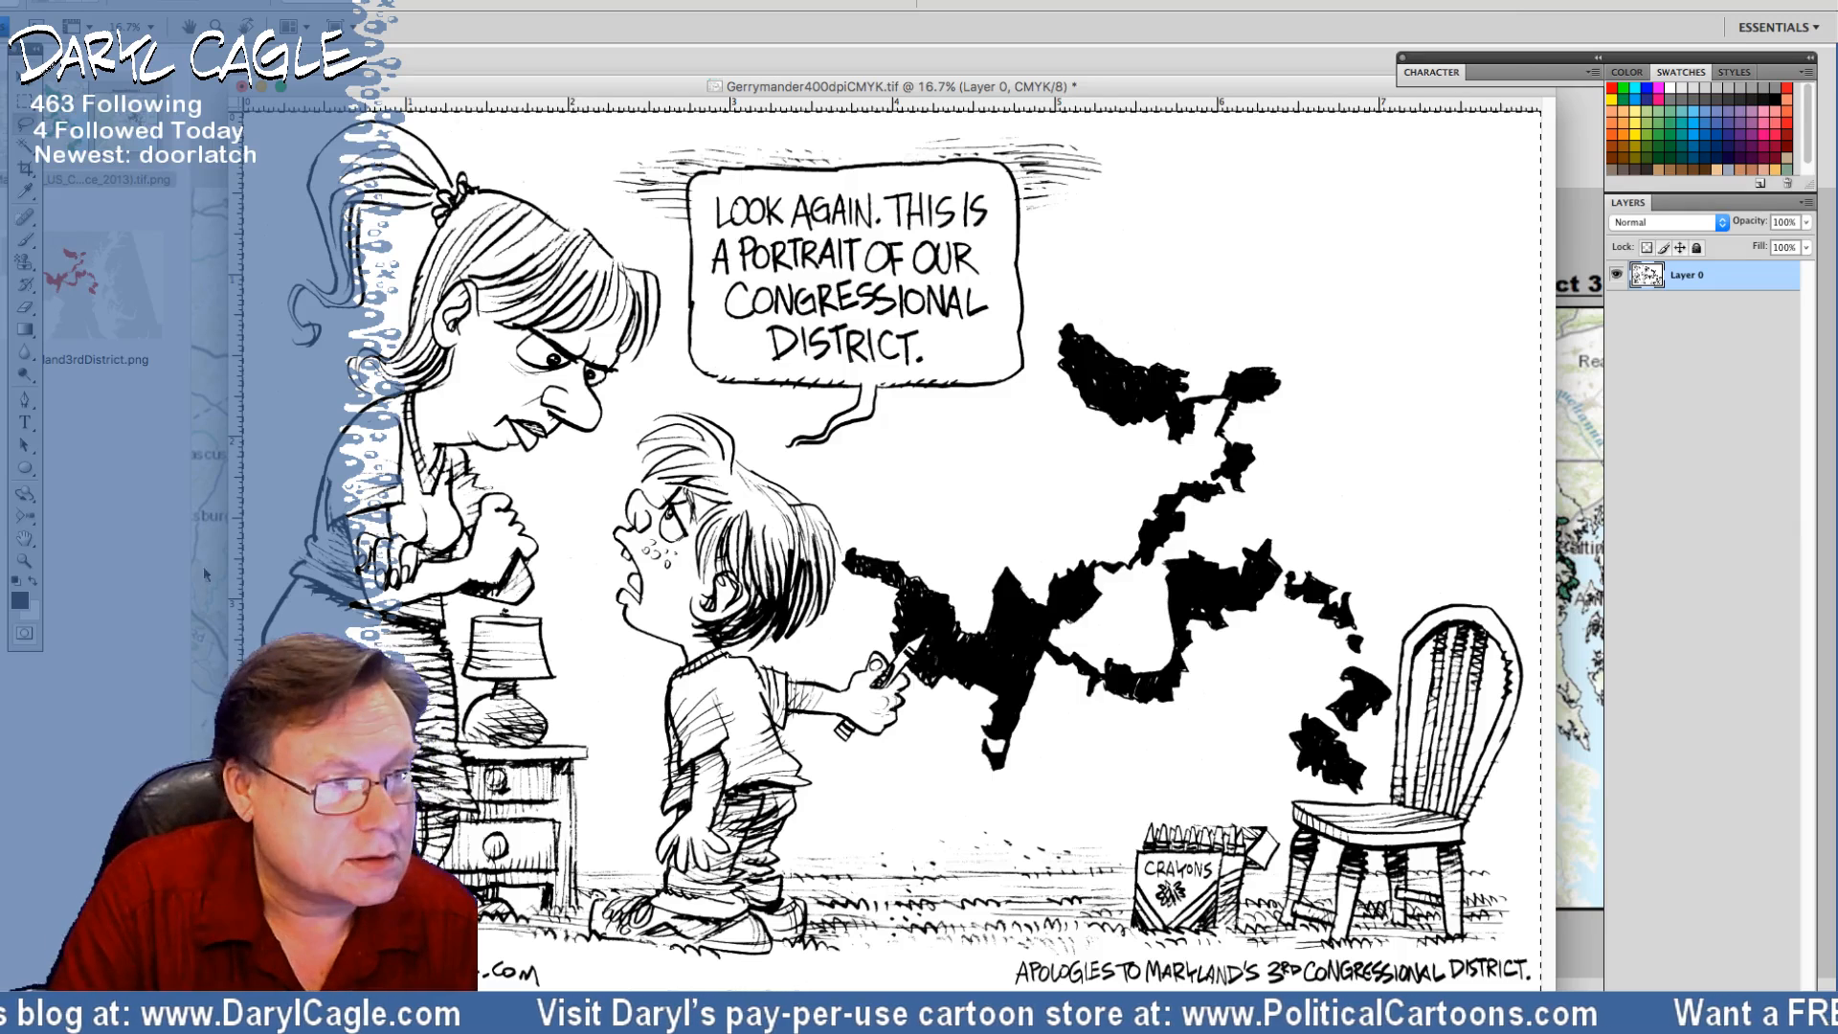
left_click(330, 2)
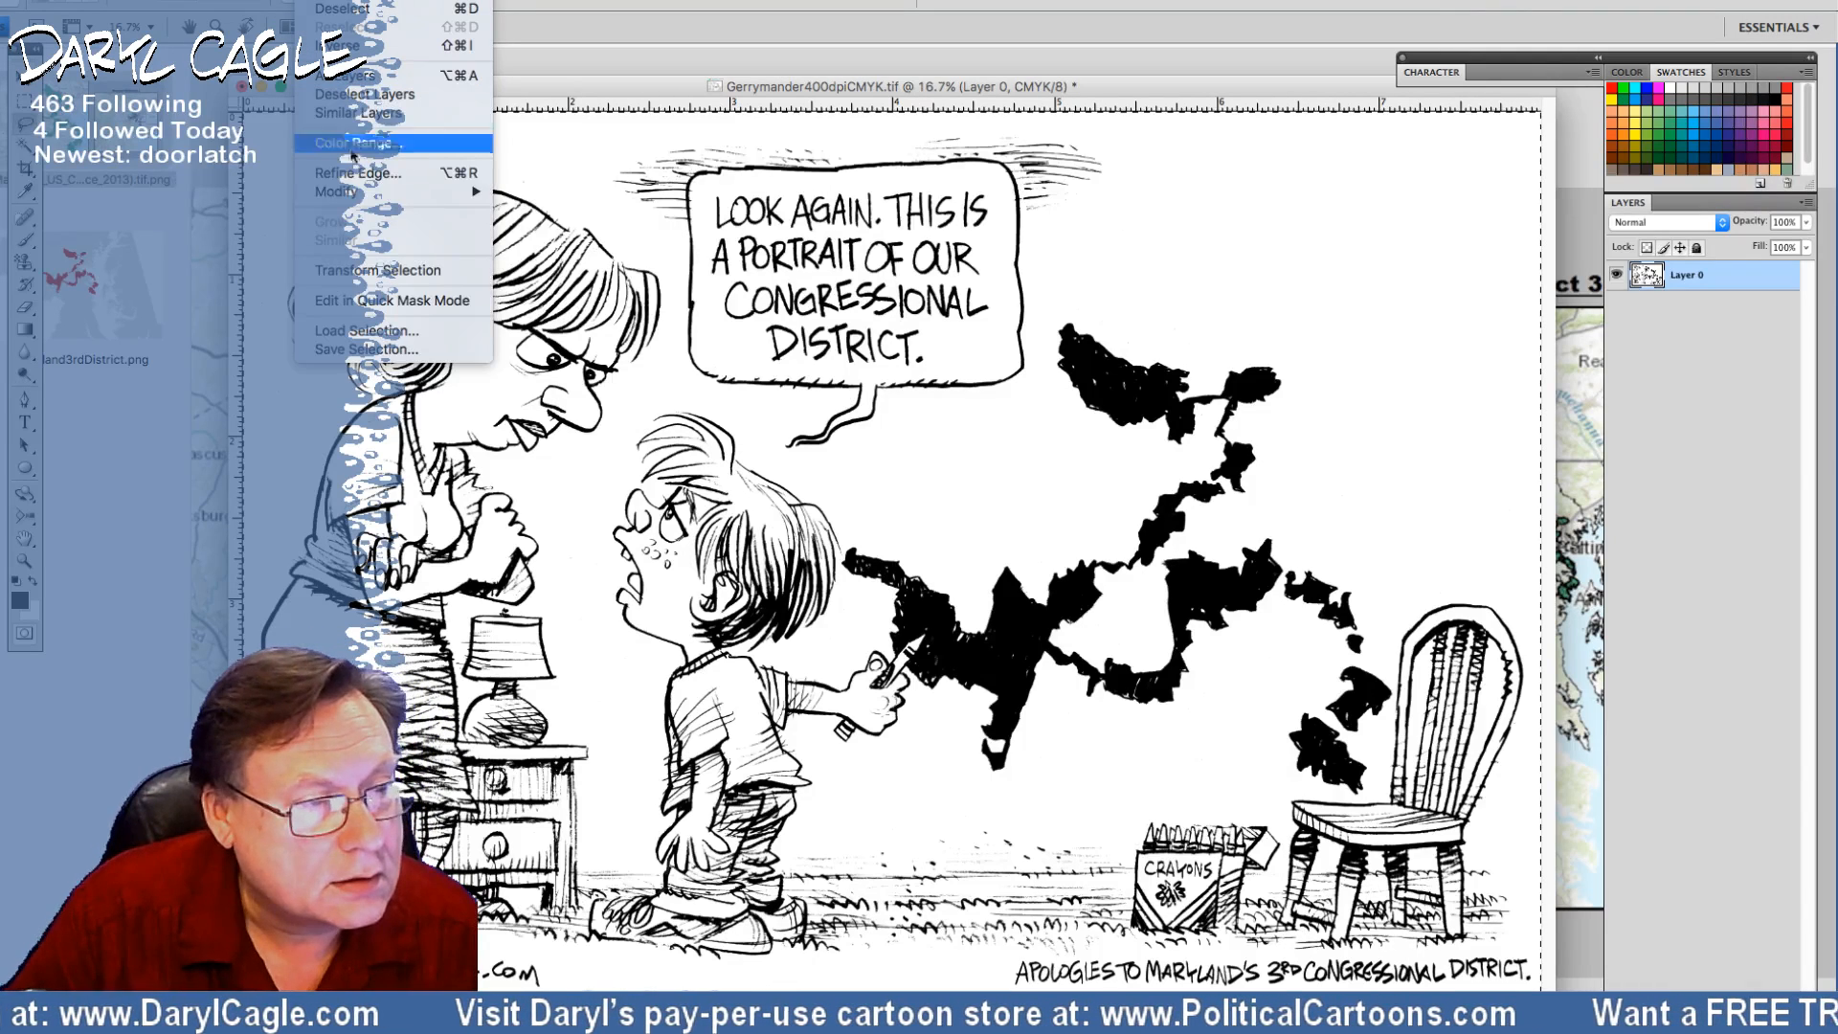
left_click(342, 143)
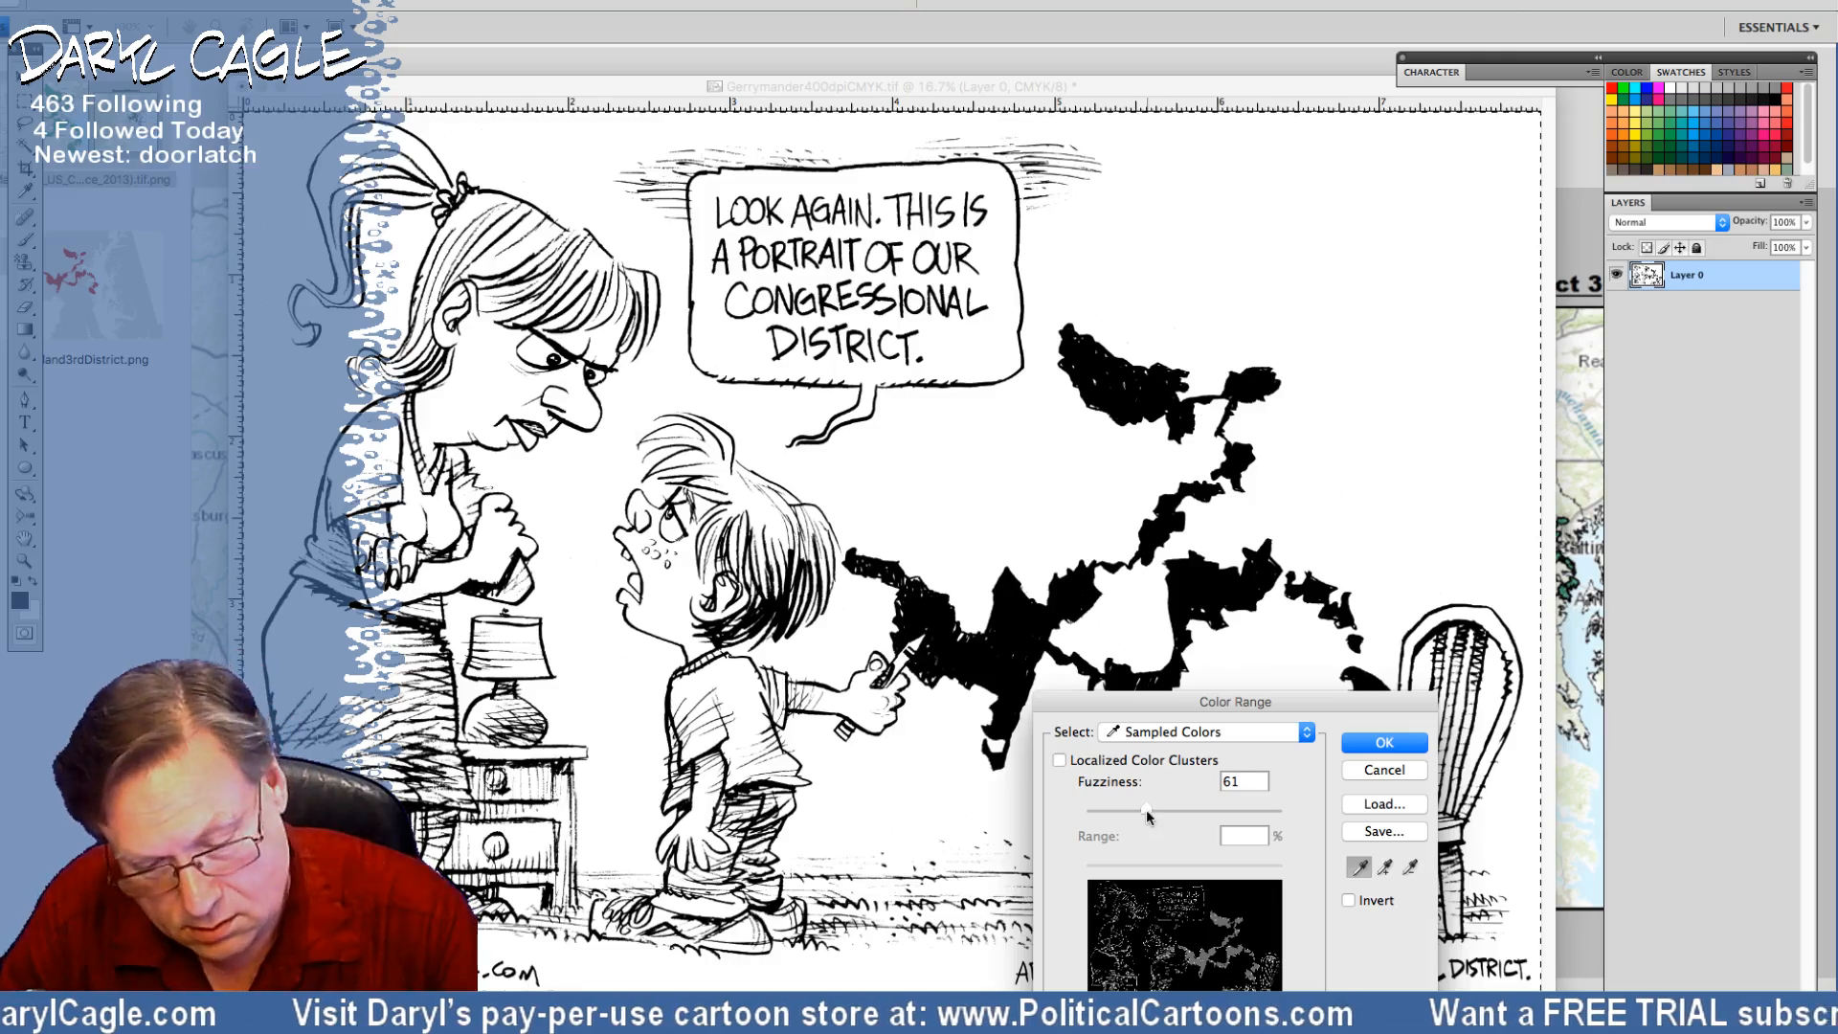
left_click_drag(1147, 809, 1150, 810)
key("Return")
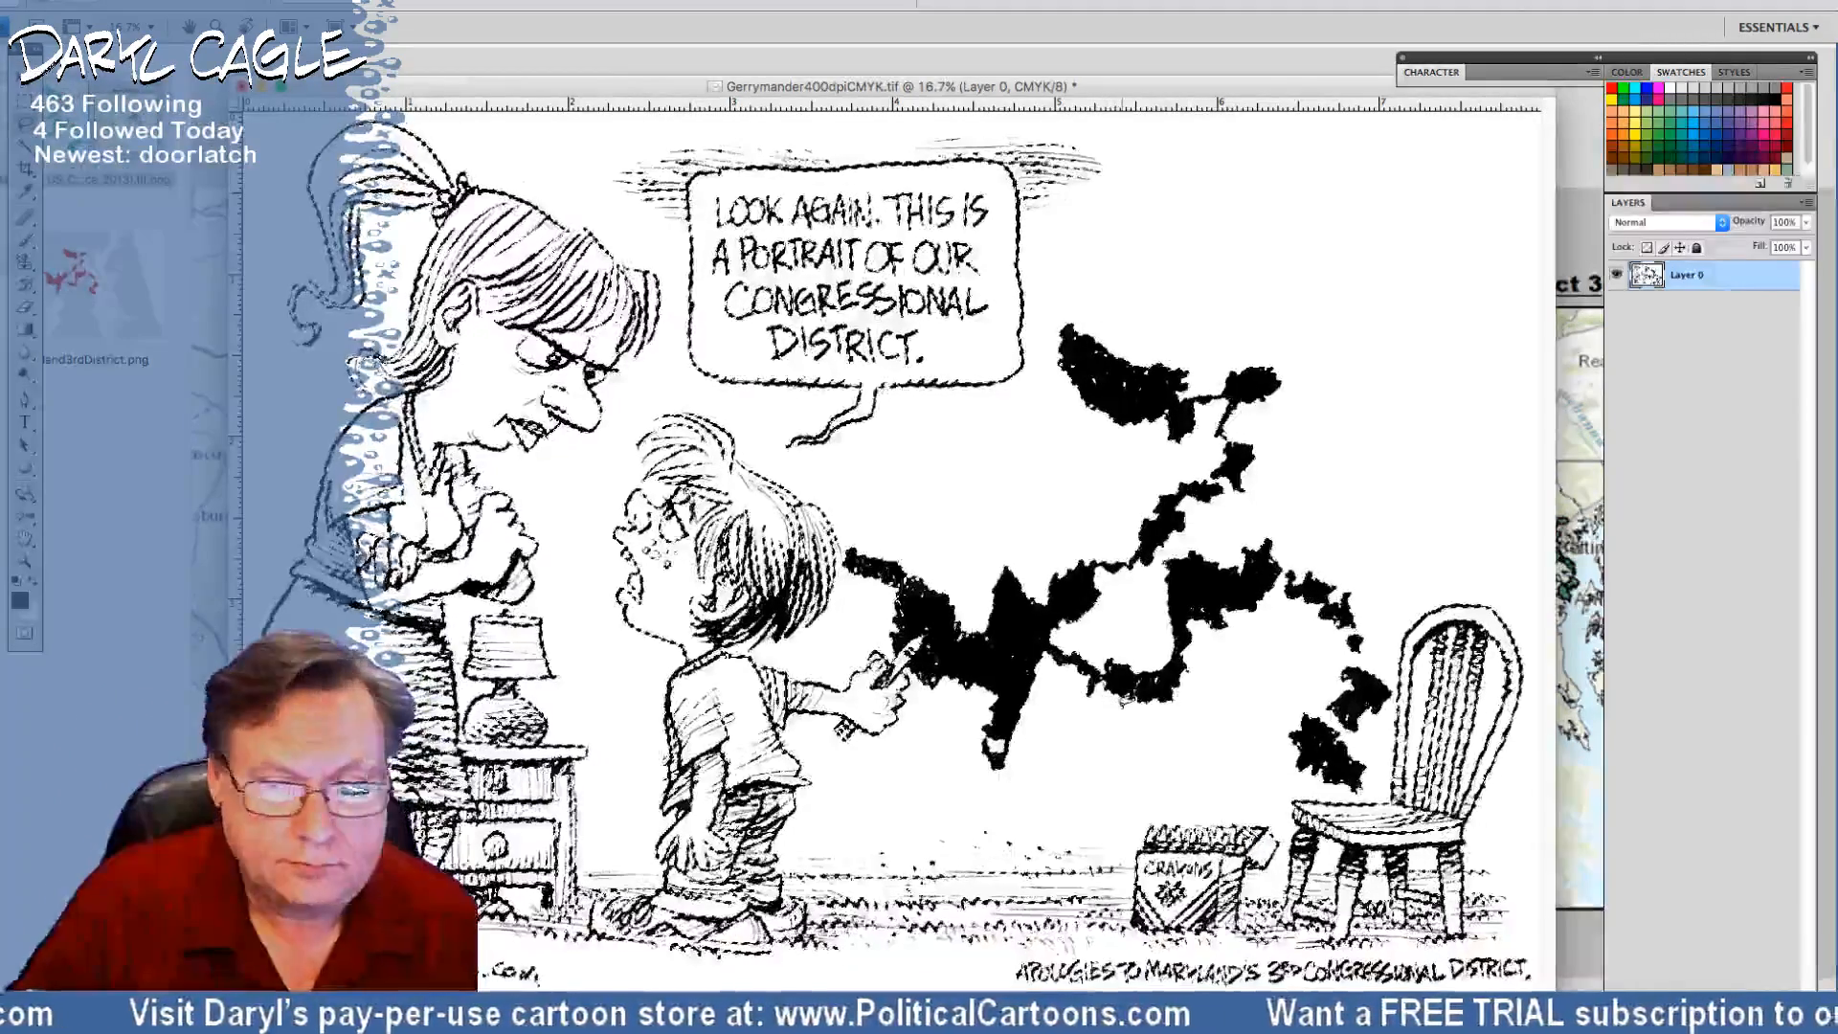
Add twenty blank layers and move the line art layer to the top of the layer stack
key("ctrl+j")
key("ctrl+shift+n")
key("Return")
key("ctrl+shift+n")
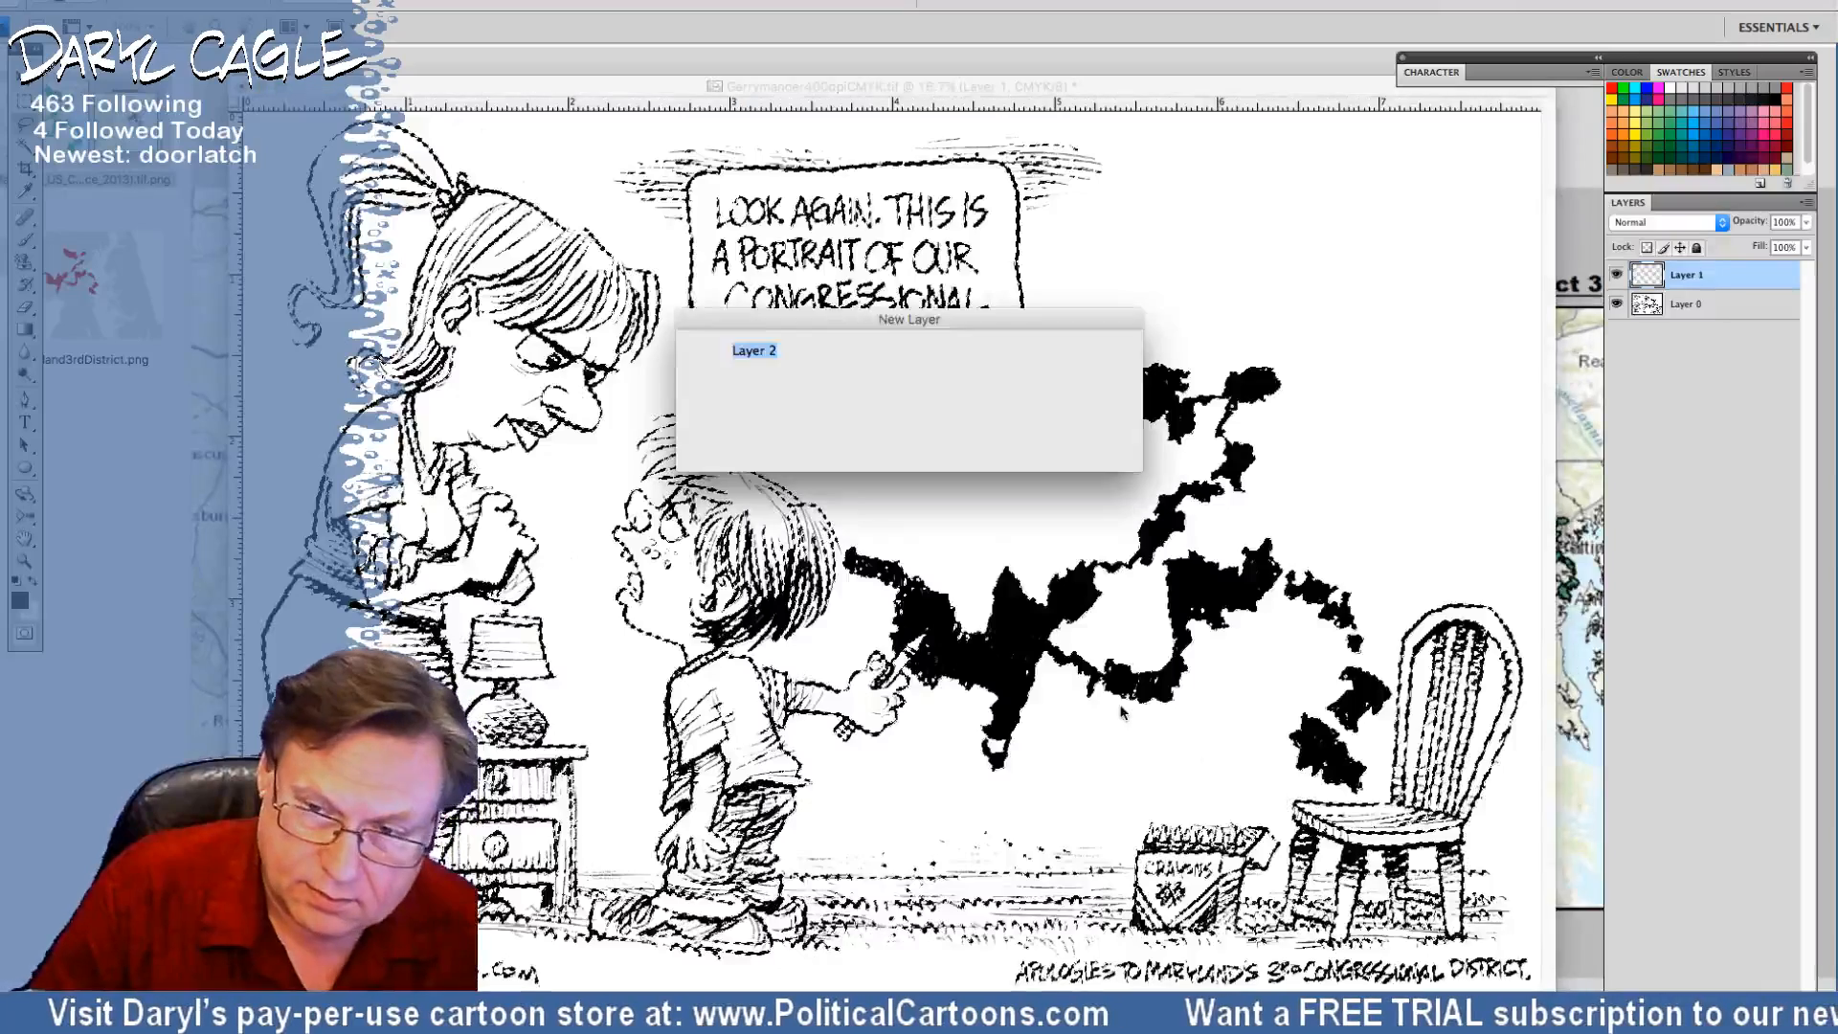
key("Return")
key("ctrl+shift+n")
key("Return")
key("ctrl+shift+n")
key("Return")
key("ctrl+shift+n")
key("Return")
key("ctrl+shift+n")
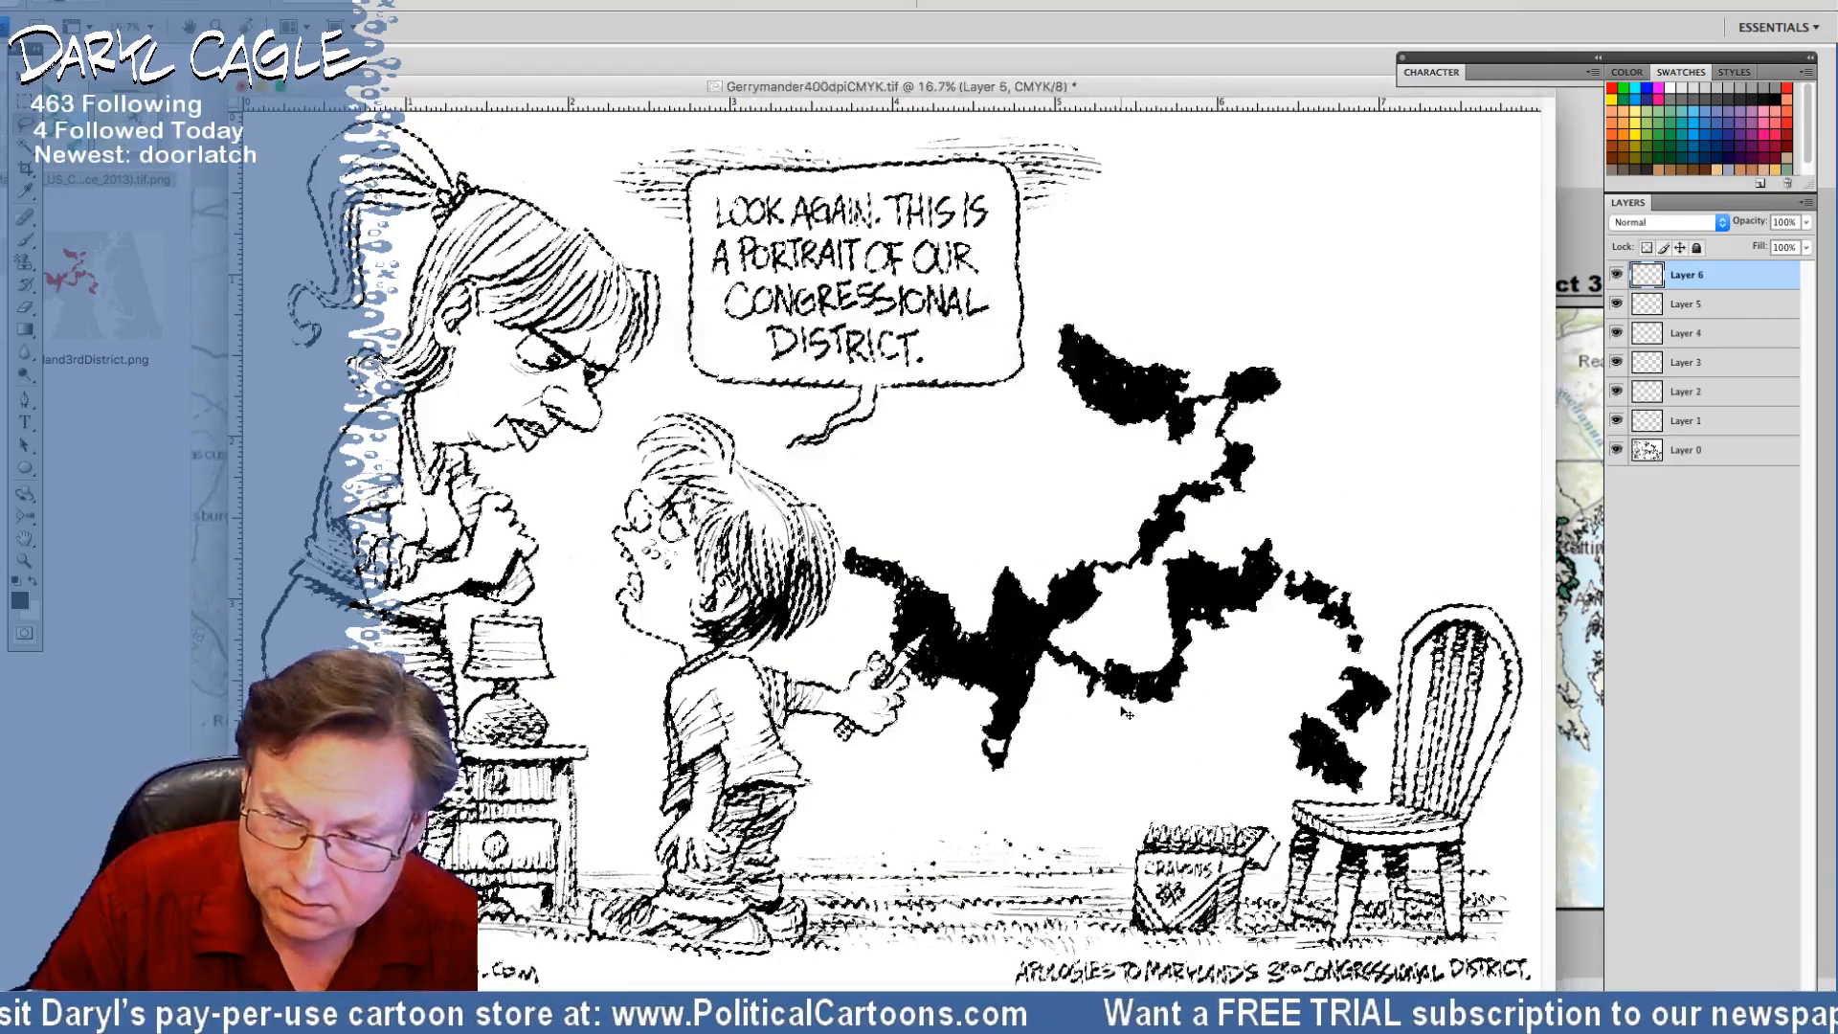
key("Return")
key("ctrl+shift+n")
key("Return")
key("ctrl+shift+n")
key("Return")
key("ctrl+shift+n")
key("Return")
key("ctrl+shift+n")
key("Return")
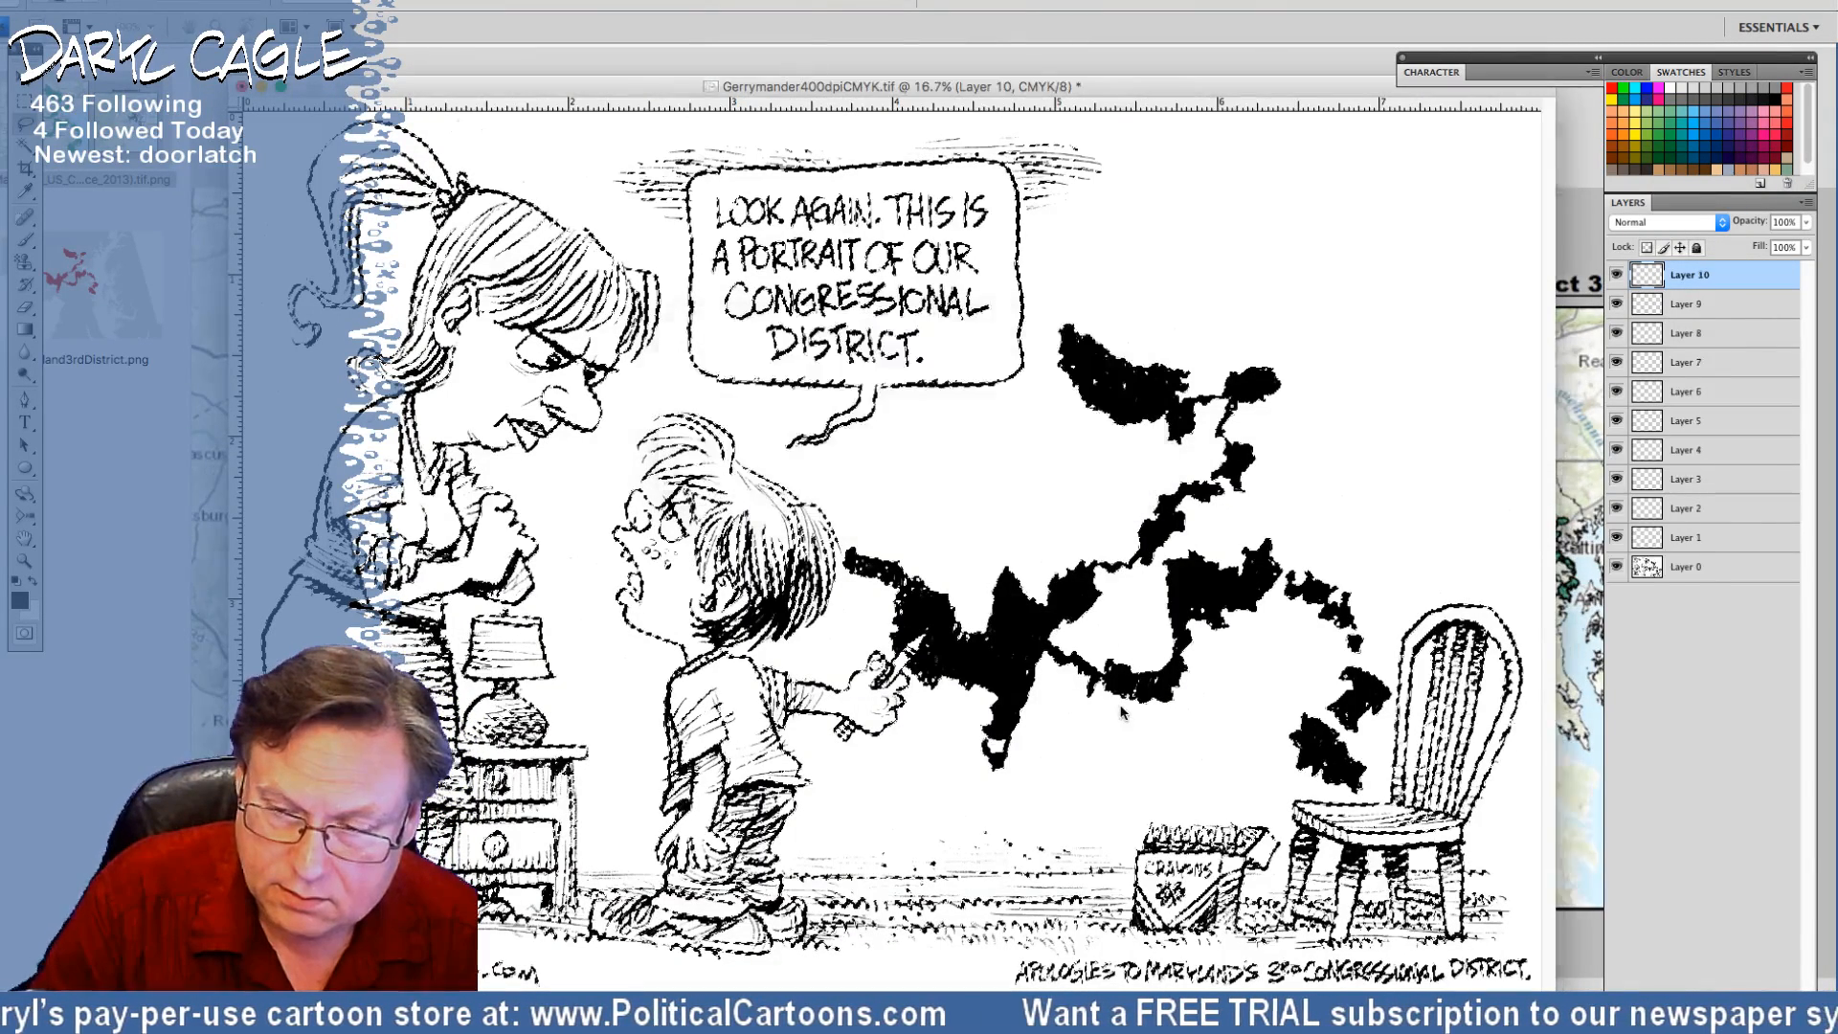
key("ctrl+shift+n")
key("Return")
key("ctrl+shift+n")
key("Return")
key("ctrl+shift+n")
key("Return")
key("ctrl+shift+n")
key("Return")
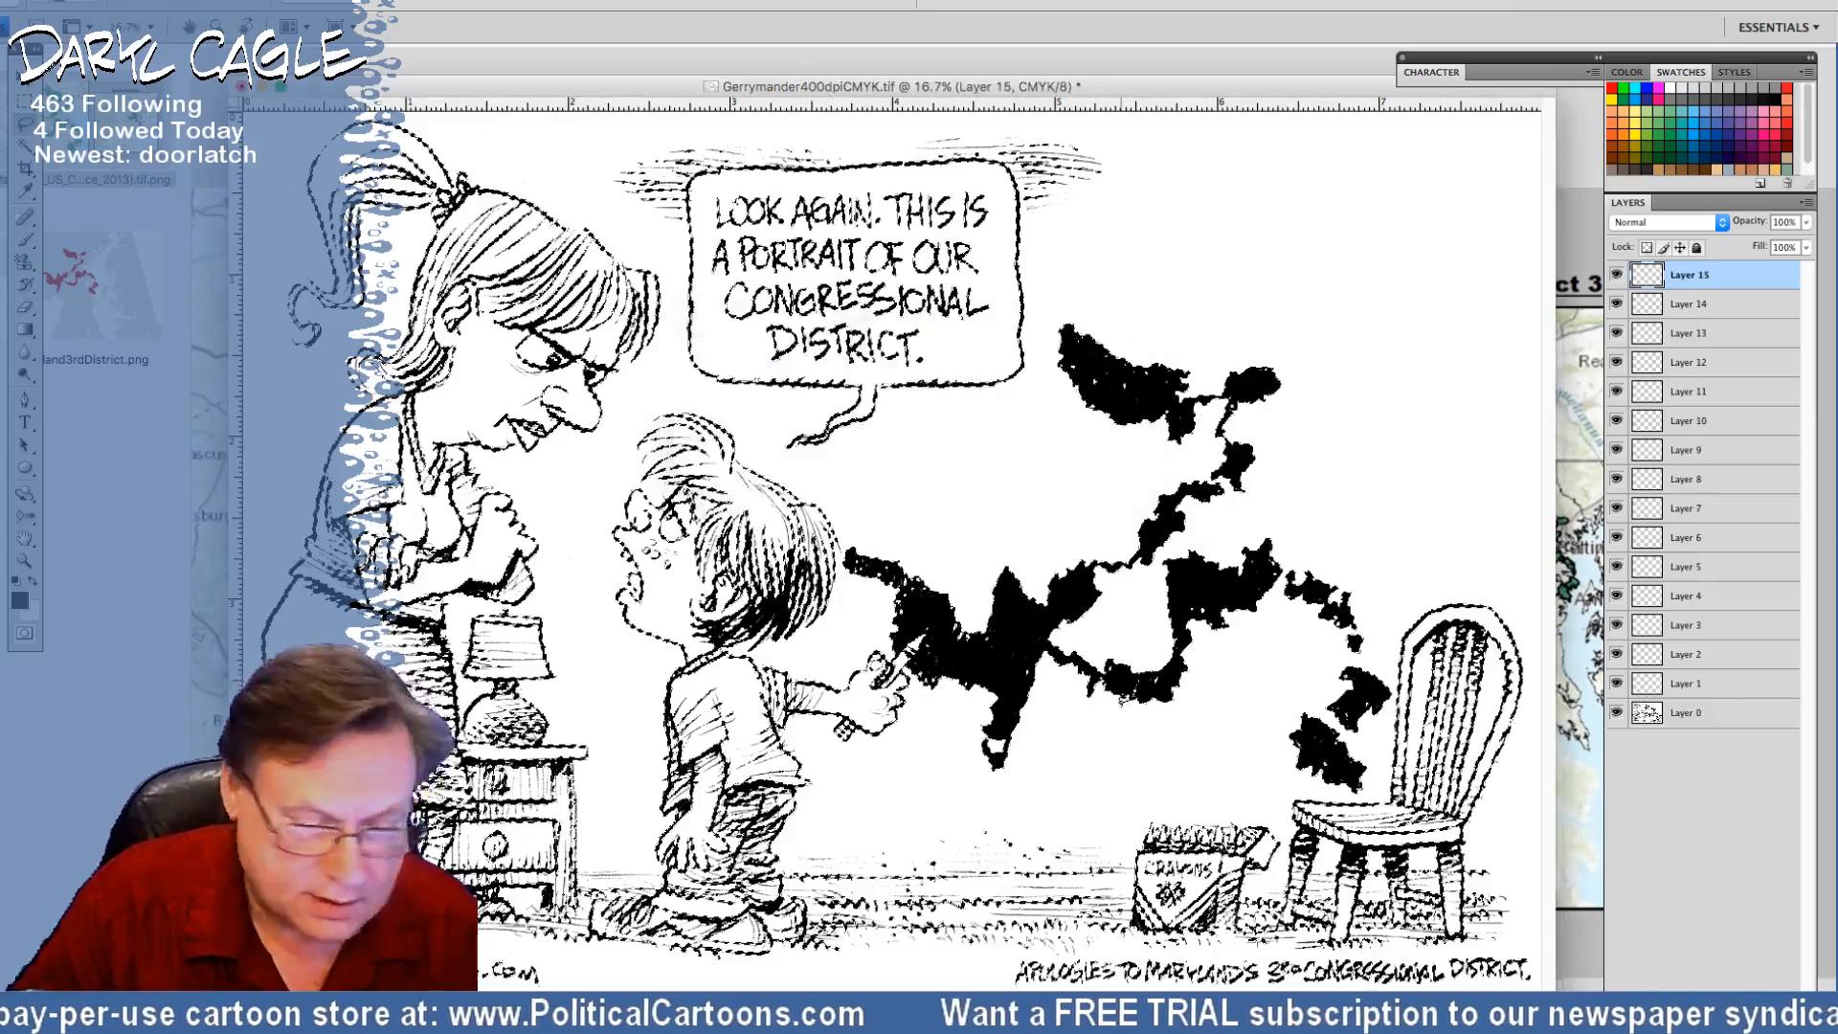
key("ctrl+shift+n")
key("Return")
key("ctrl+shift+n")
key("Return")
key("ctrl+shift+n")
key("Return")
key("ctrl+shift+n")
key("Return")
key("ctrl+shift+n")
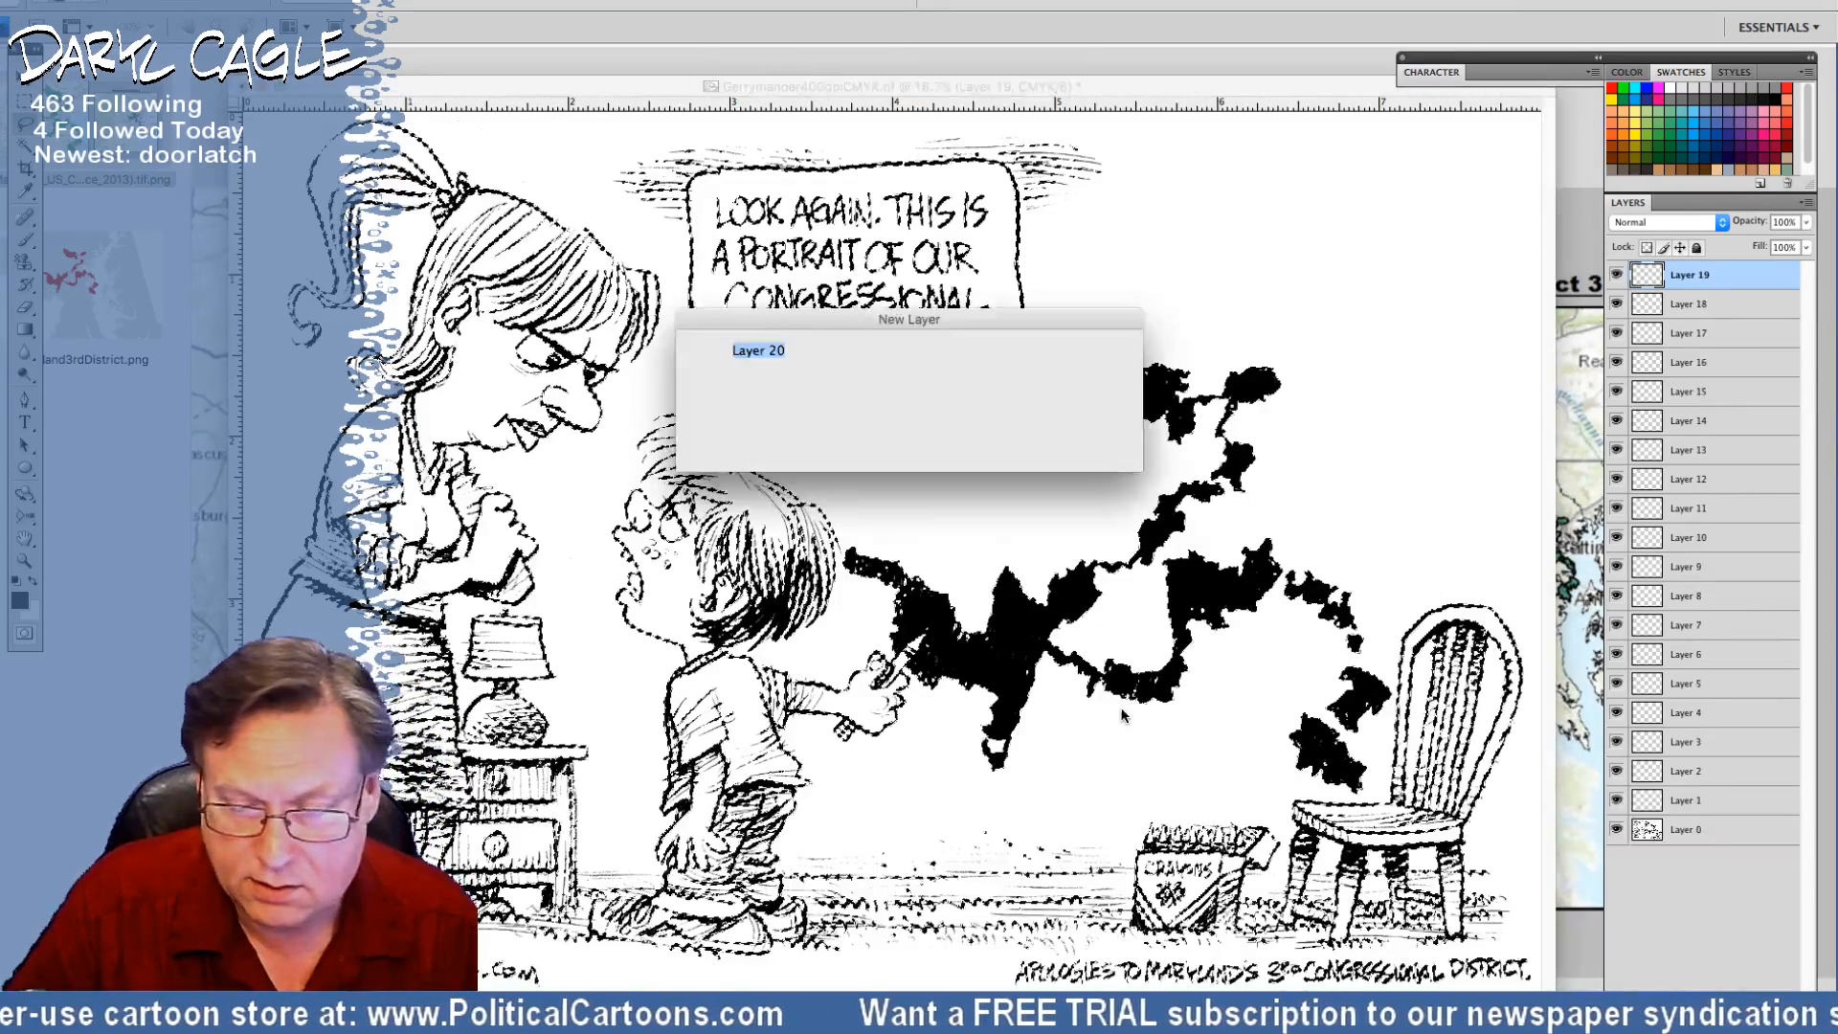
key("Return")
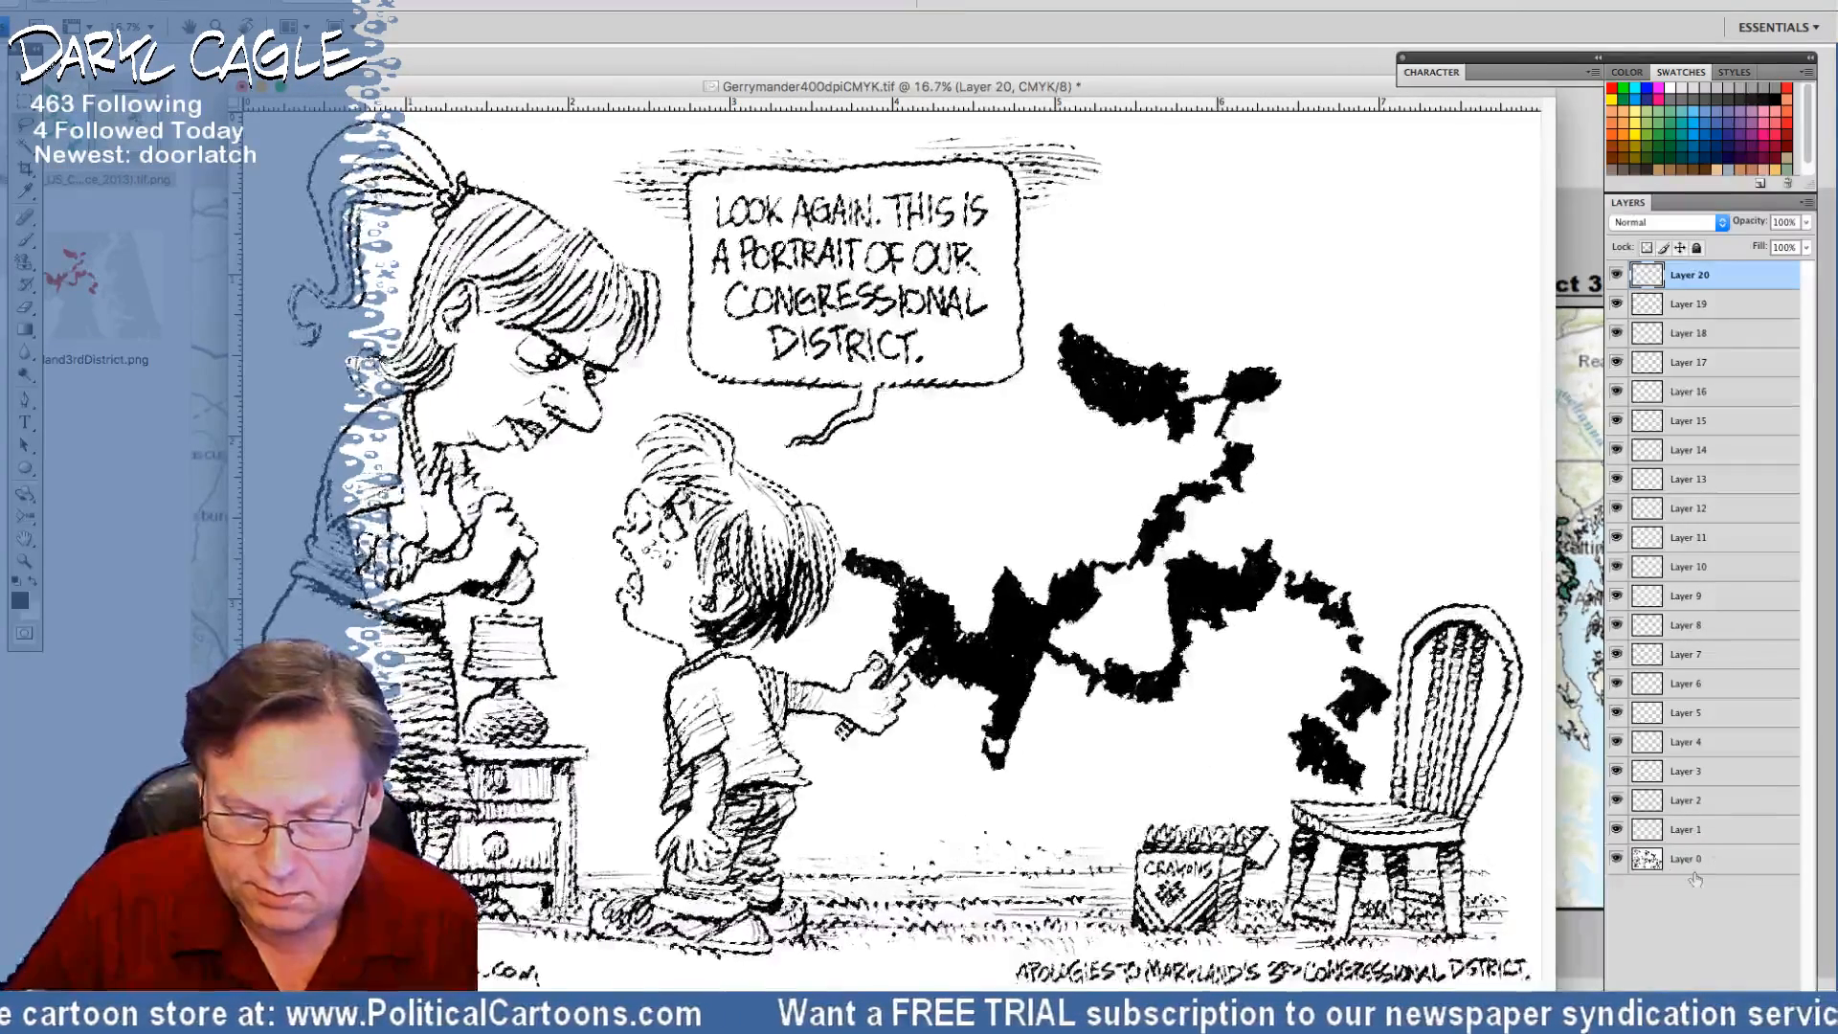
left_click_drag(1683, 862, 1690, 268)
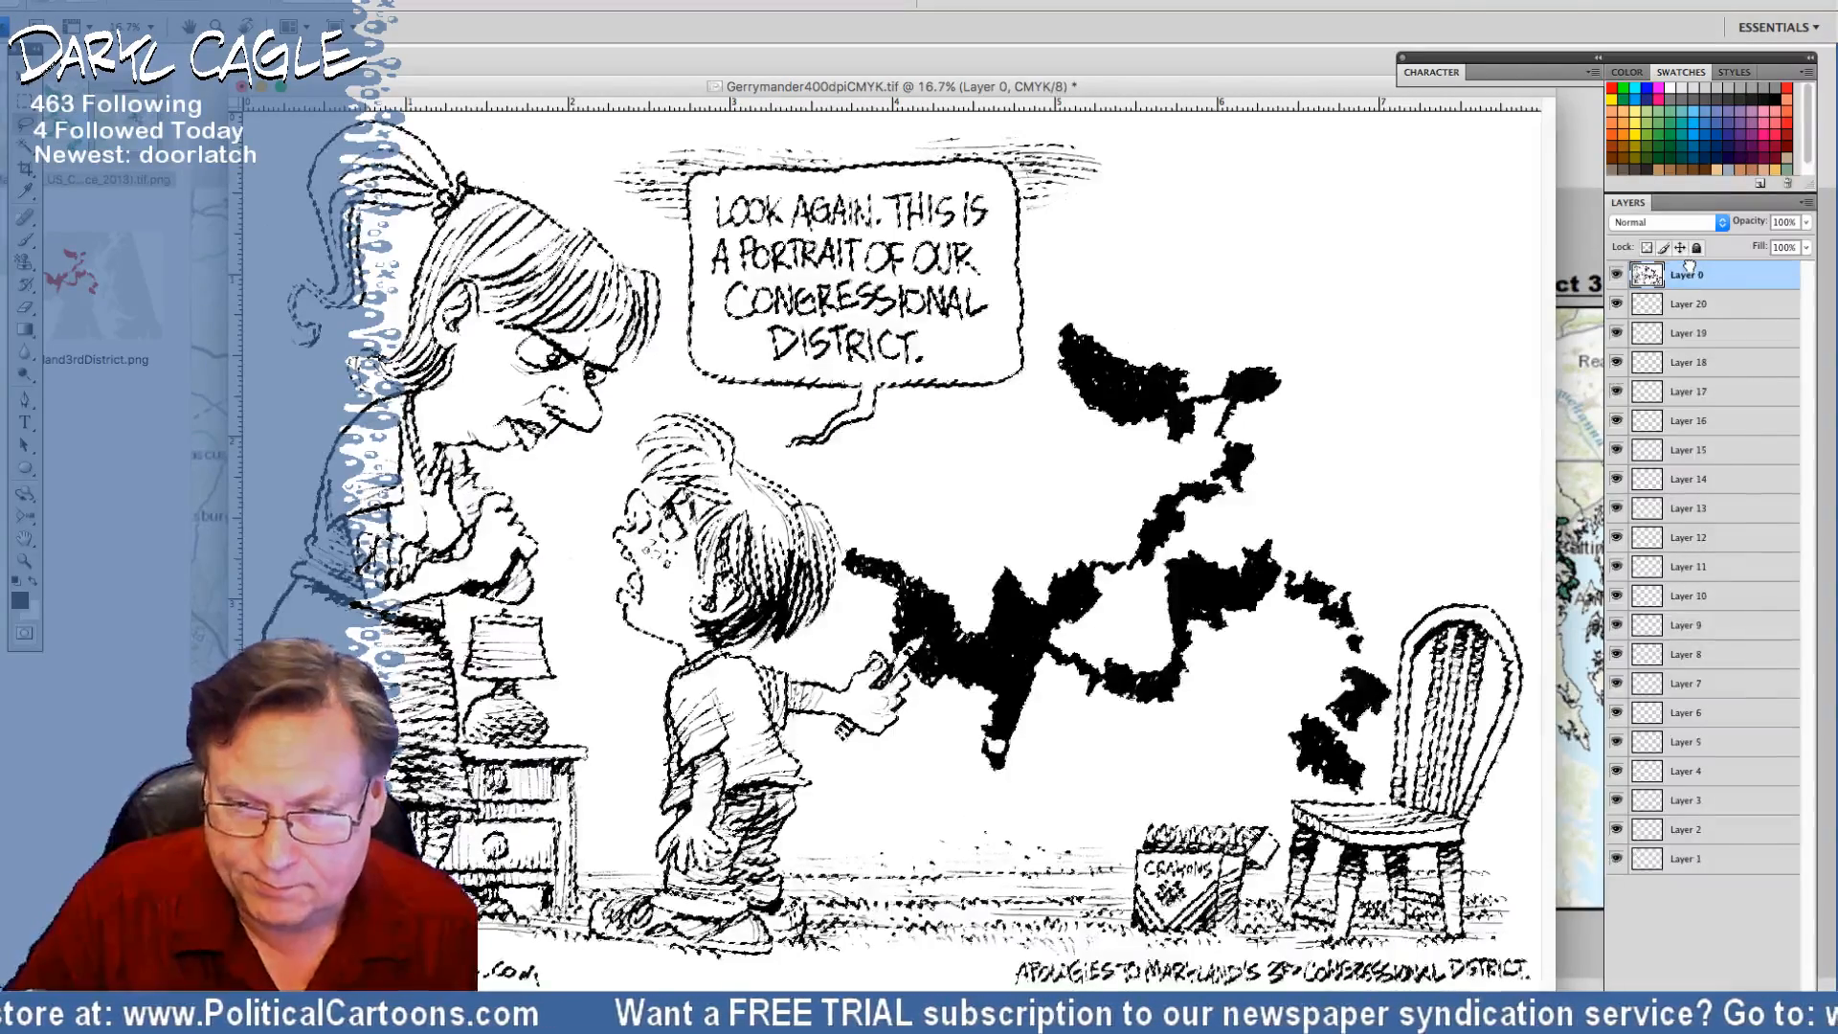
Add seven more blank layers and move the line art layer back above all of them
key("ctrl+shift+alt+n")
key("ctrl+shift+alt+n")
key("ctrl+shift+alt+n")
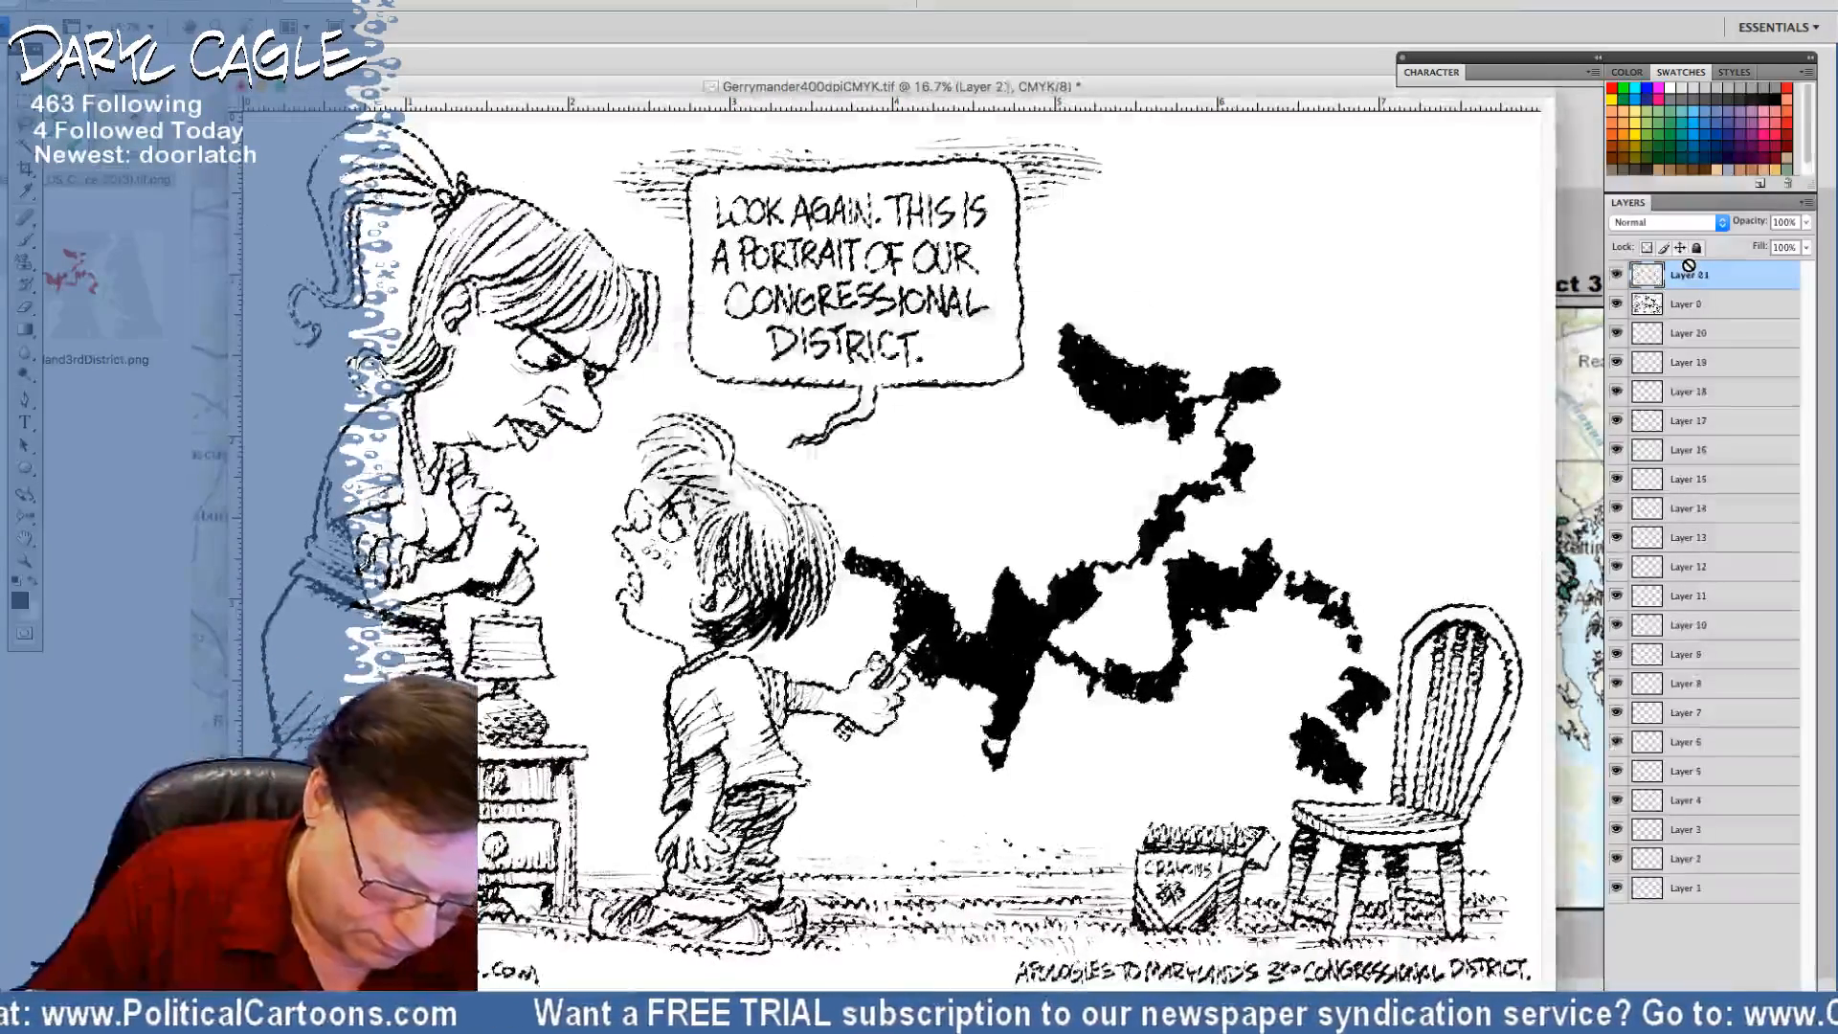
key("ctrl+shift+alt+n")
key("ctrl+shift+alt+n")
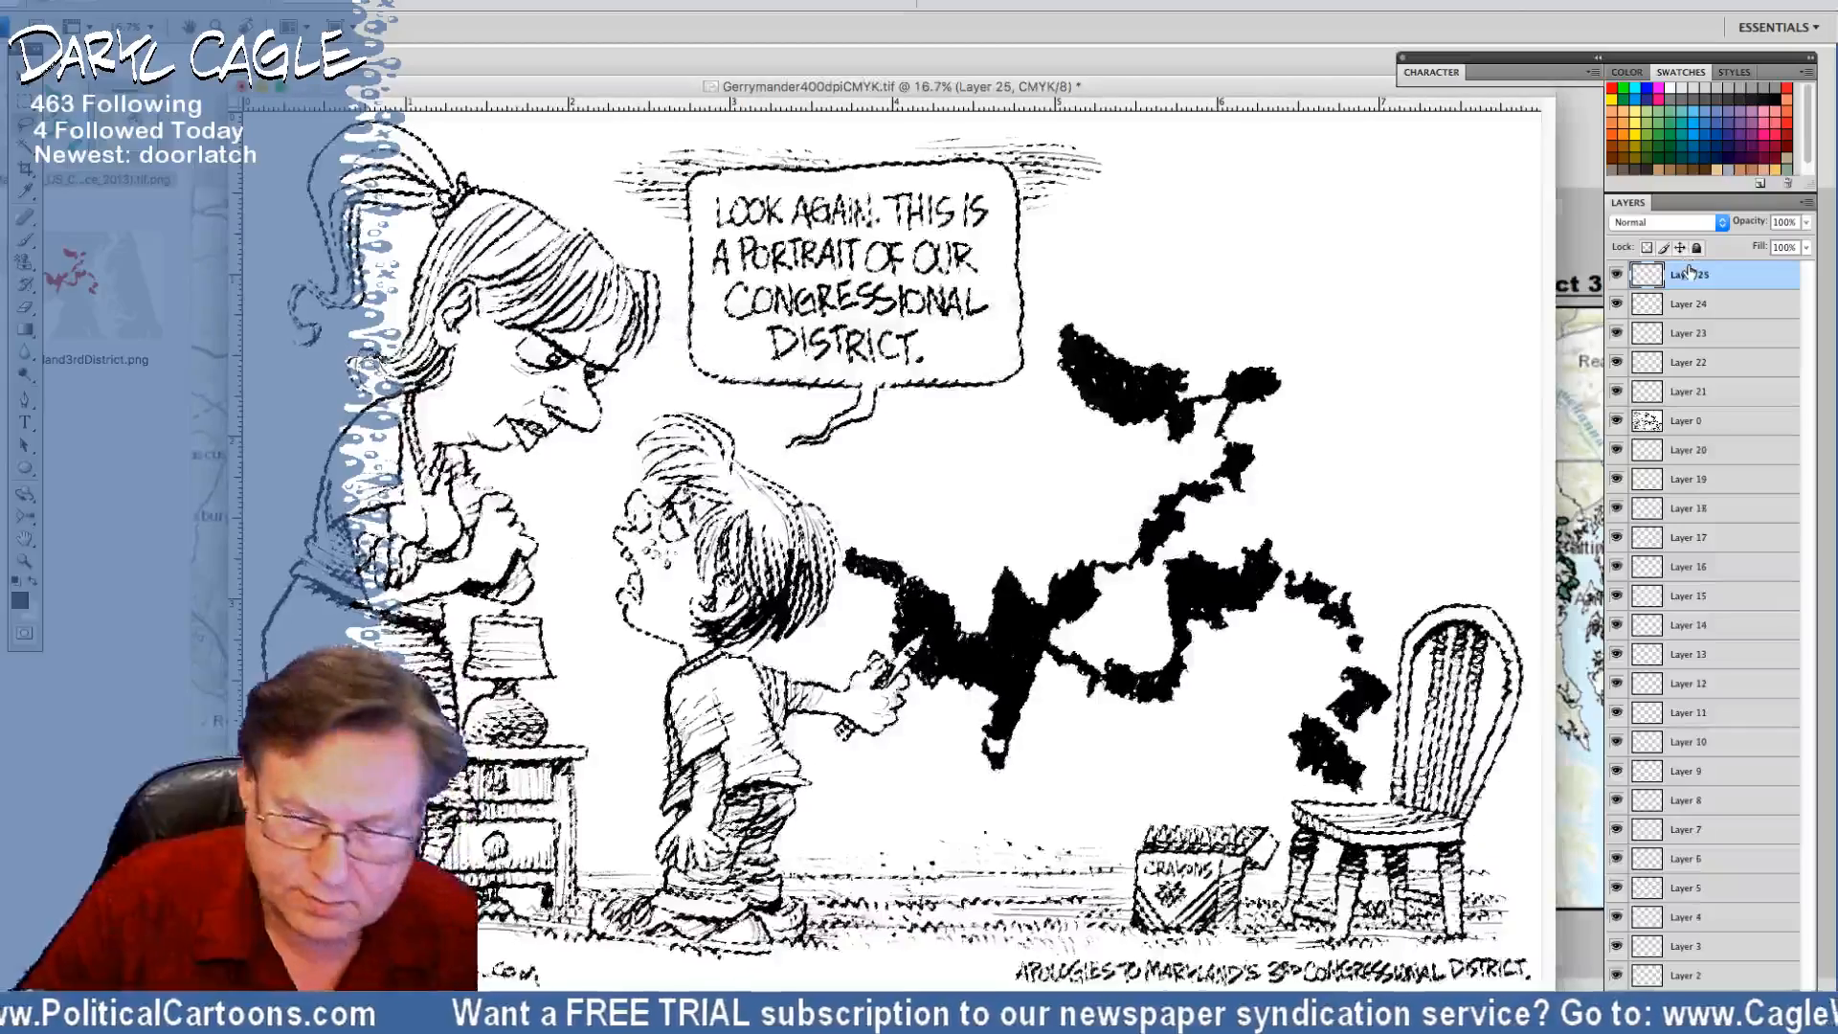
key("ctrl+shift+n")
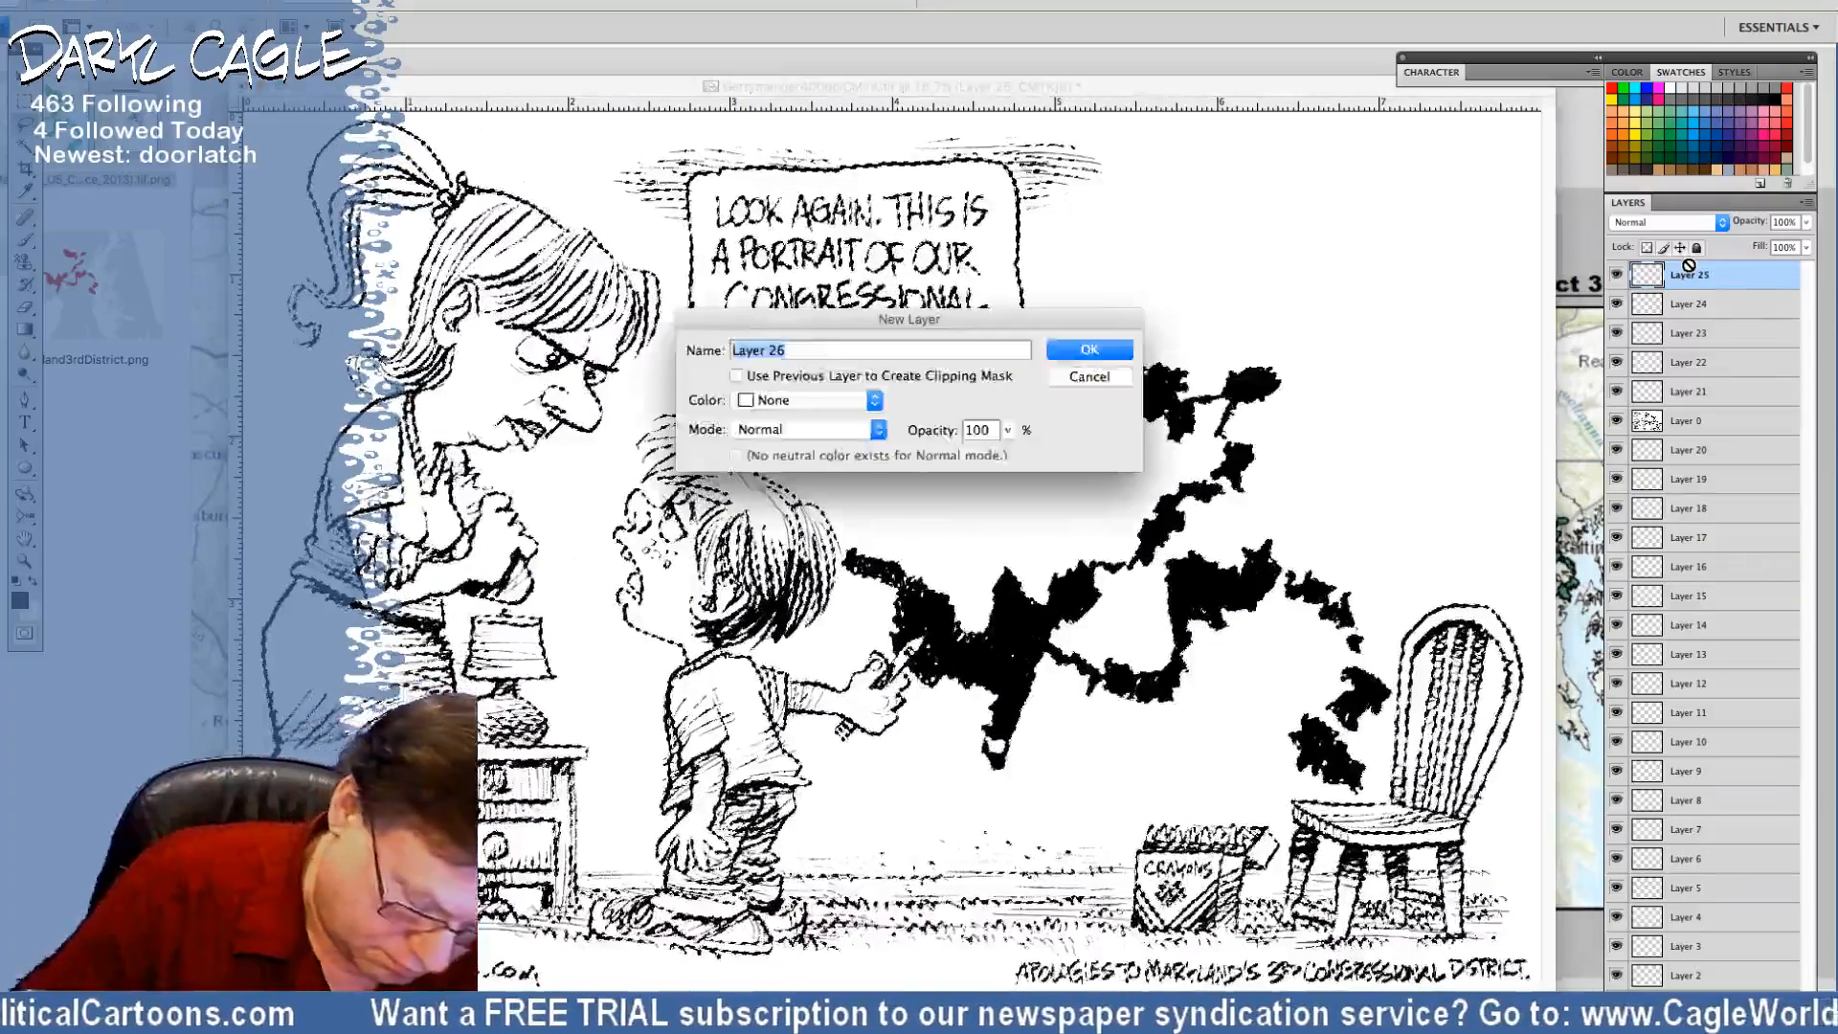
key("Return")
key("ctrl+shift+n")
key("Return")
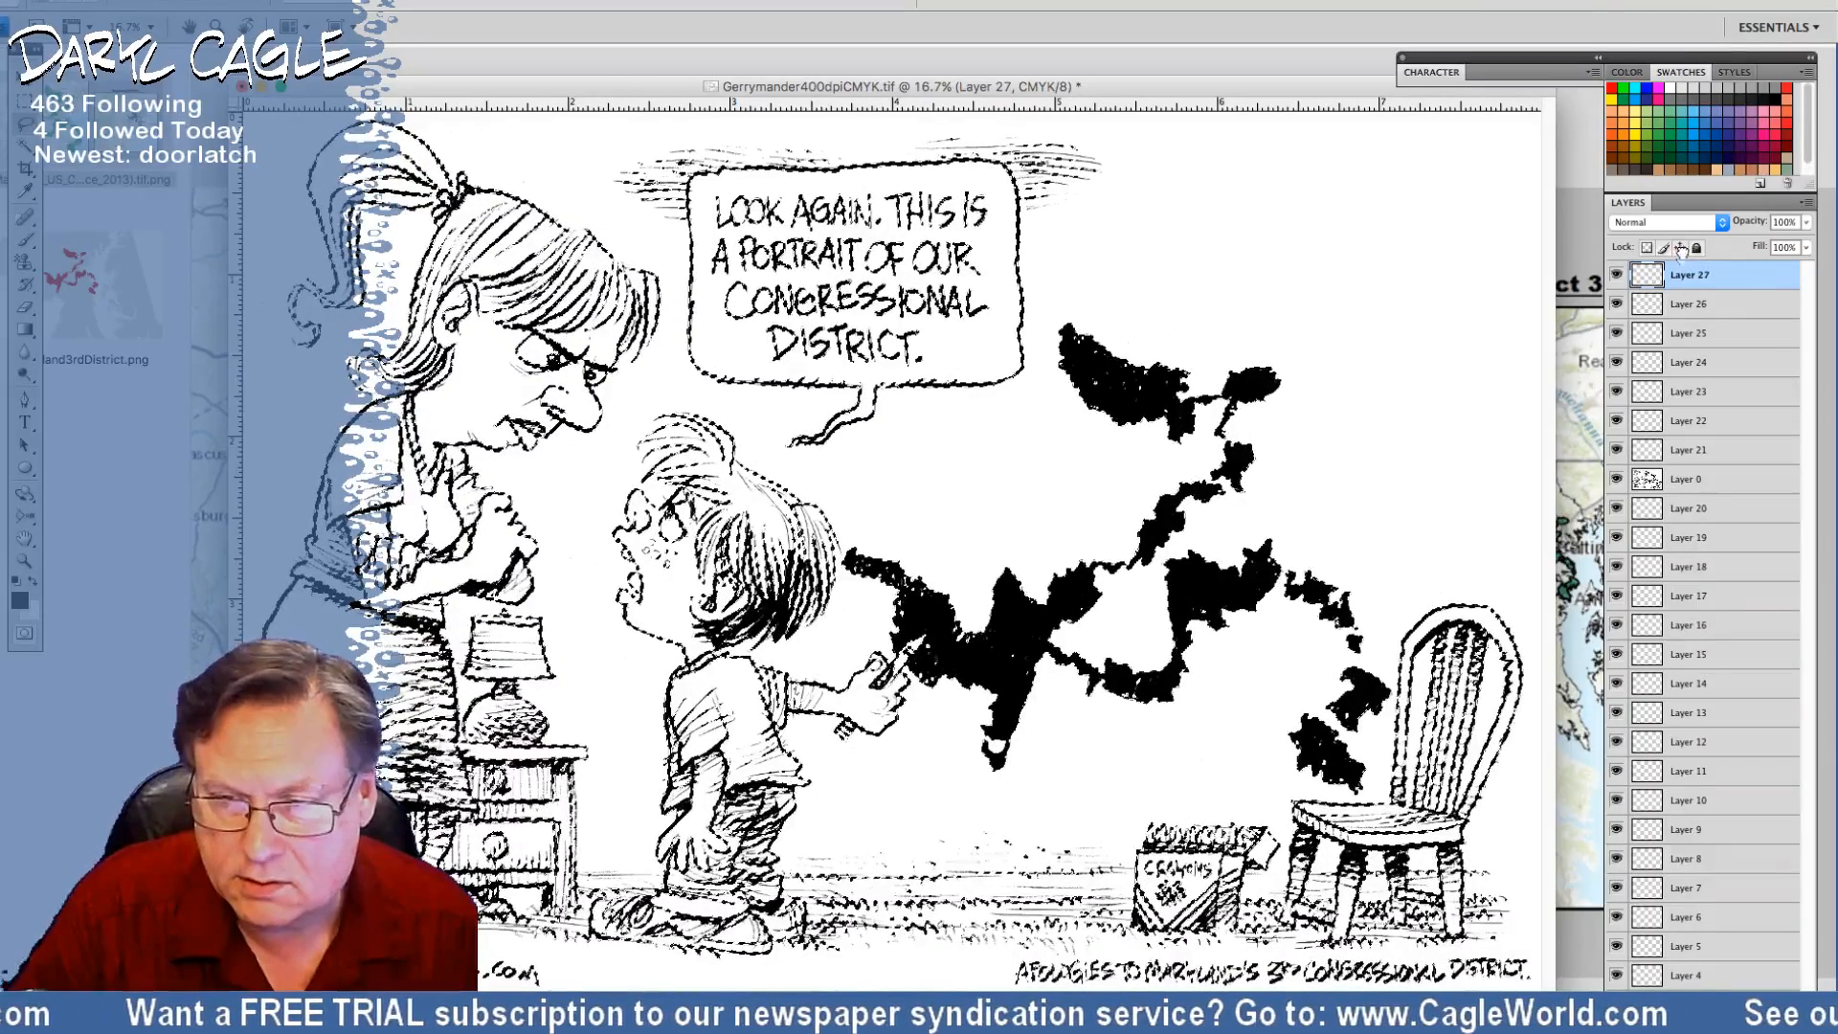
left_click_drag(1681, 251, 1677, 272)
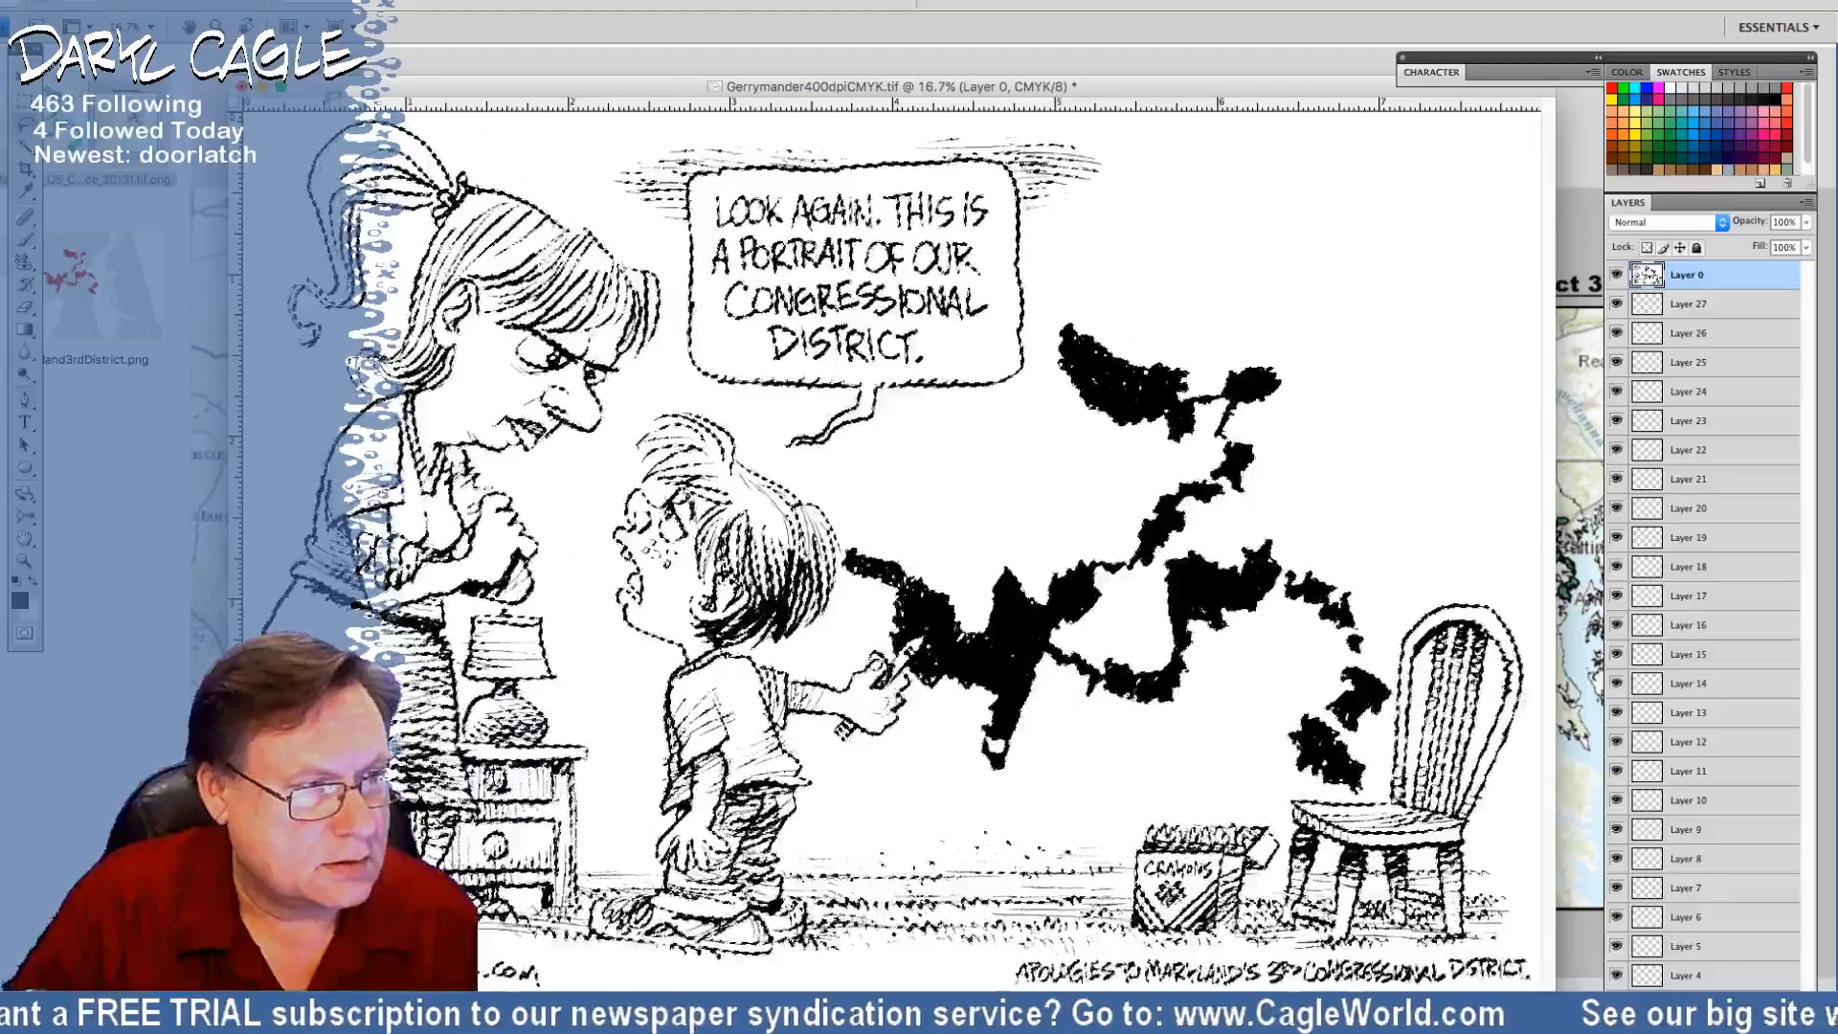
Invert the selection and delete the white from the line art layer, leaving only the black lines on transparency
left_click(320, 1)
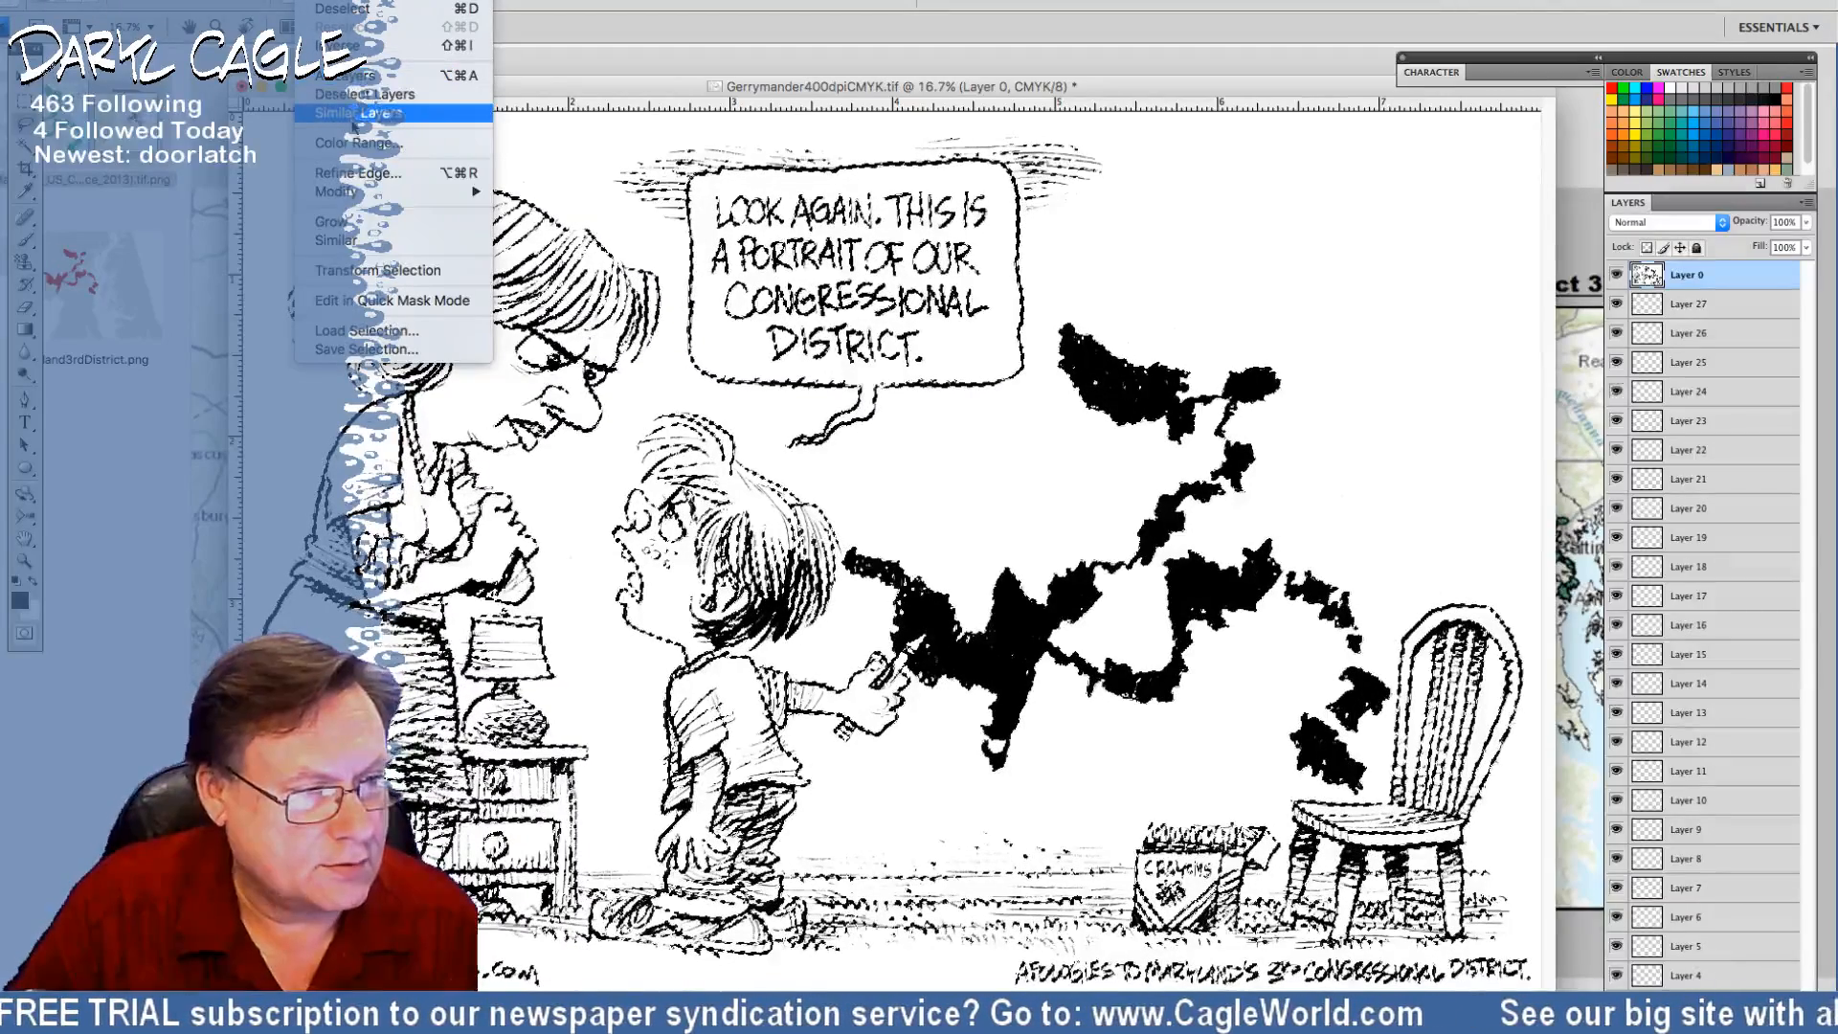
left_click(340, 45)
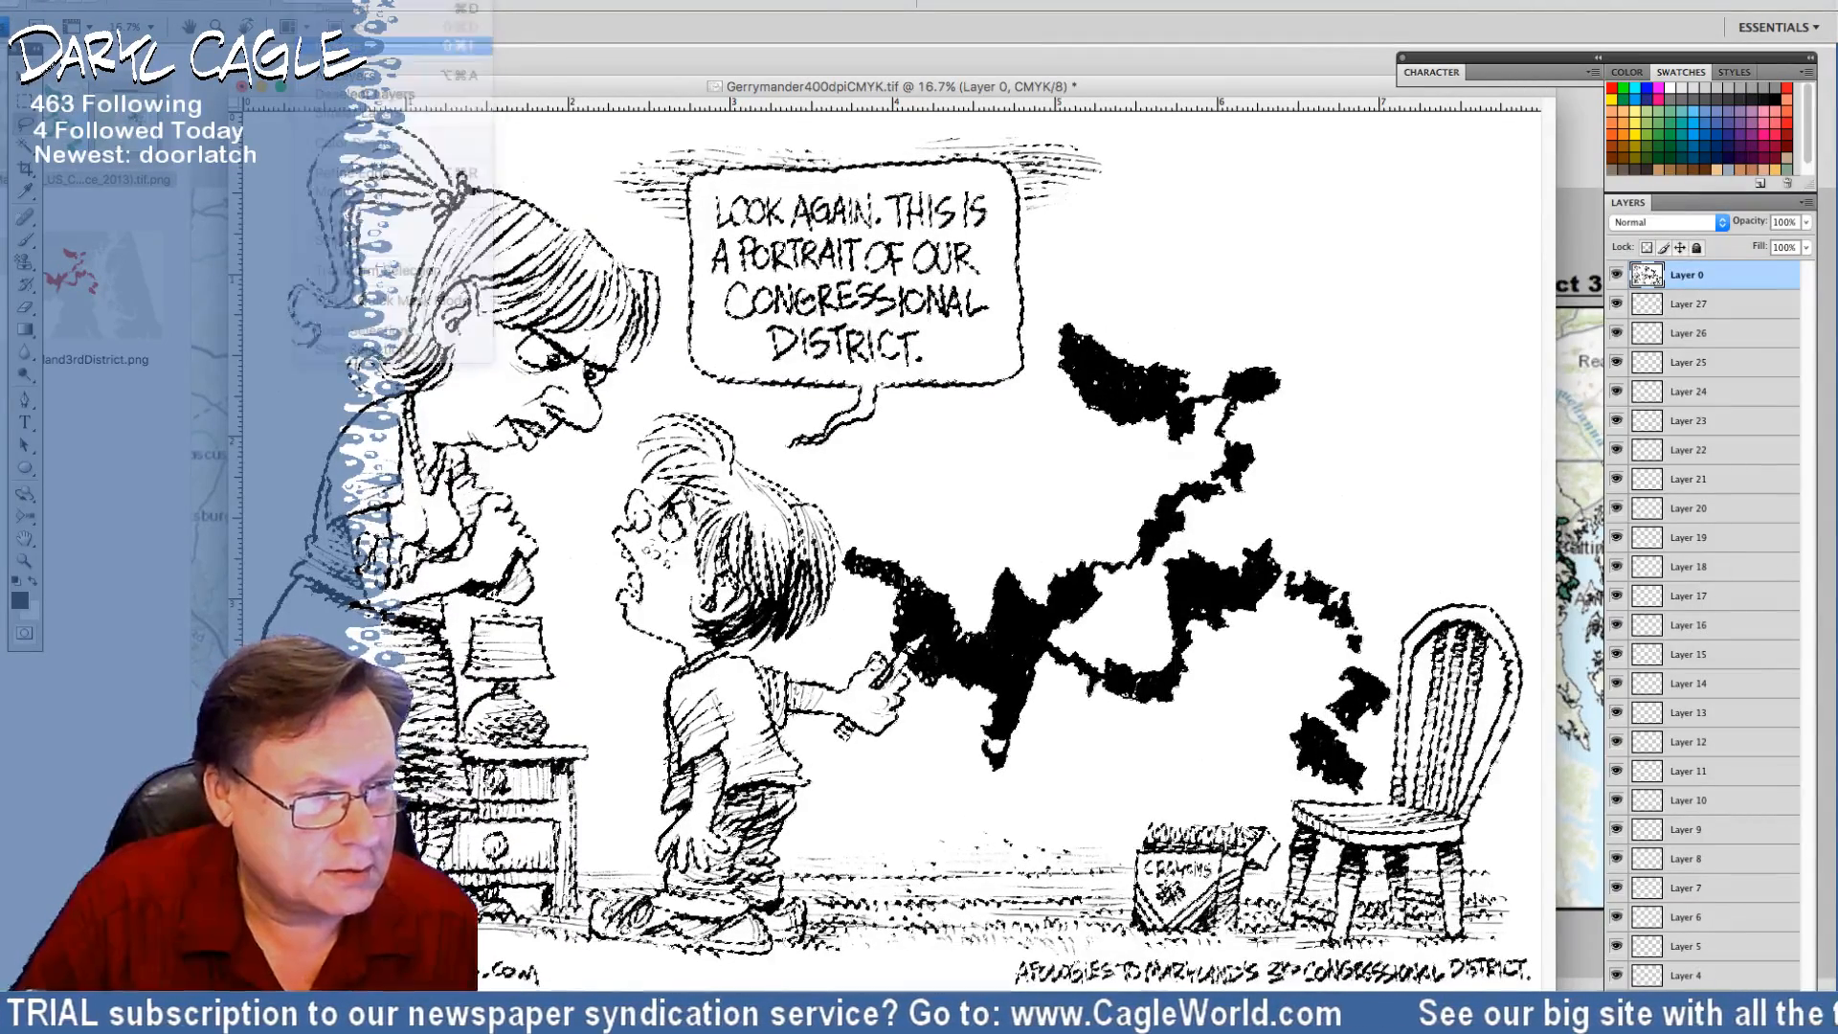
key("Delete")
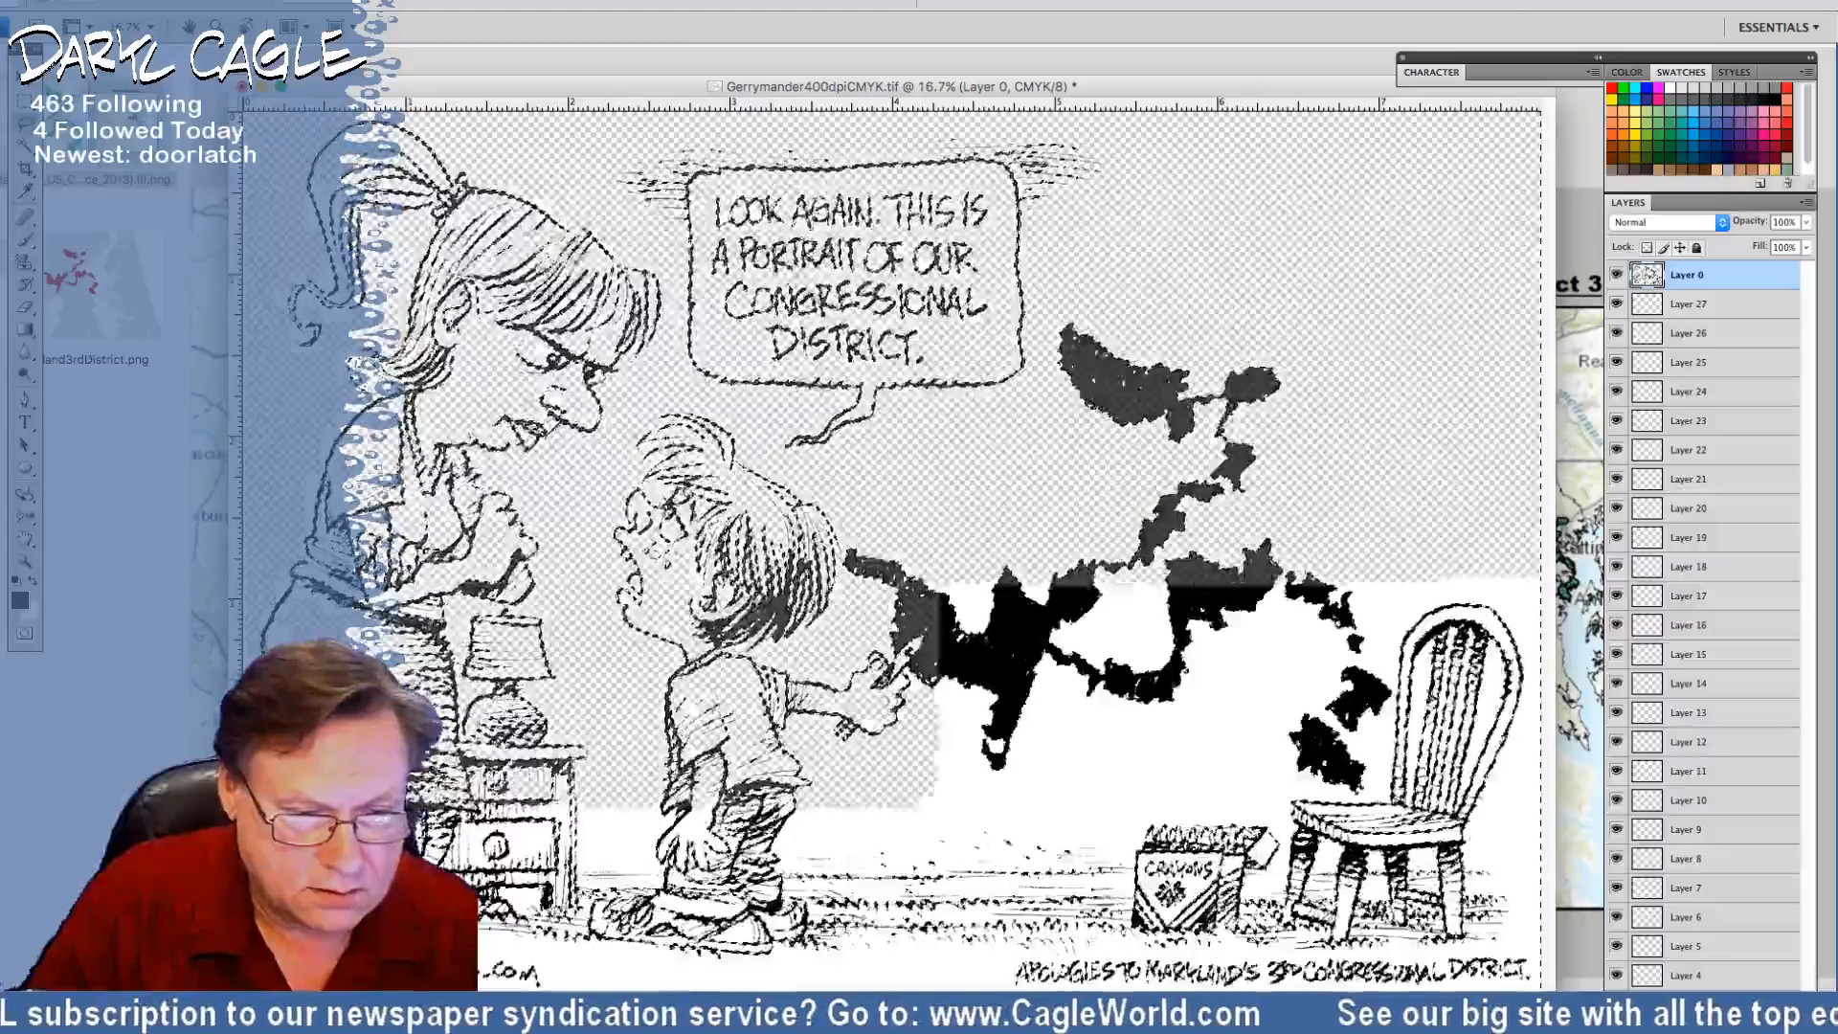
Invert the selection back to the black line art and fill it with the foreground black
left_click(319, 1)
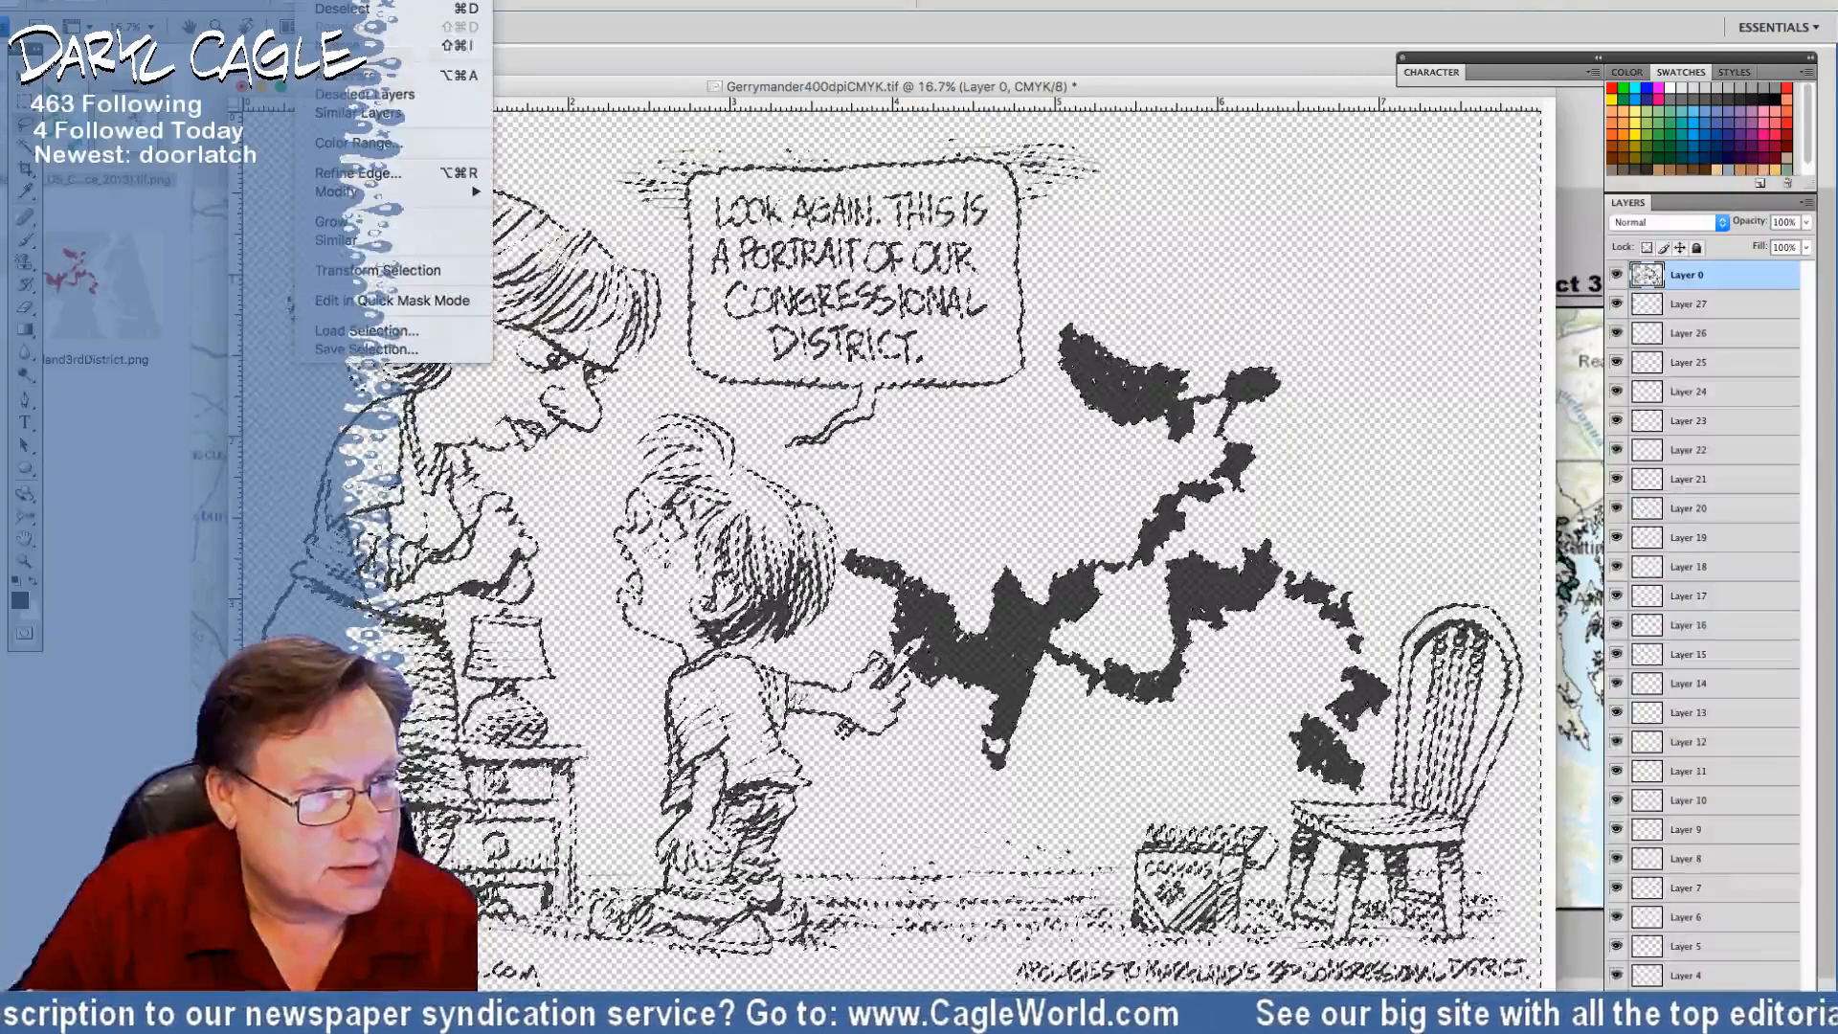
left_click(354, 113)
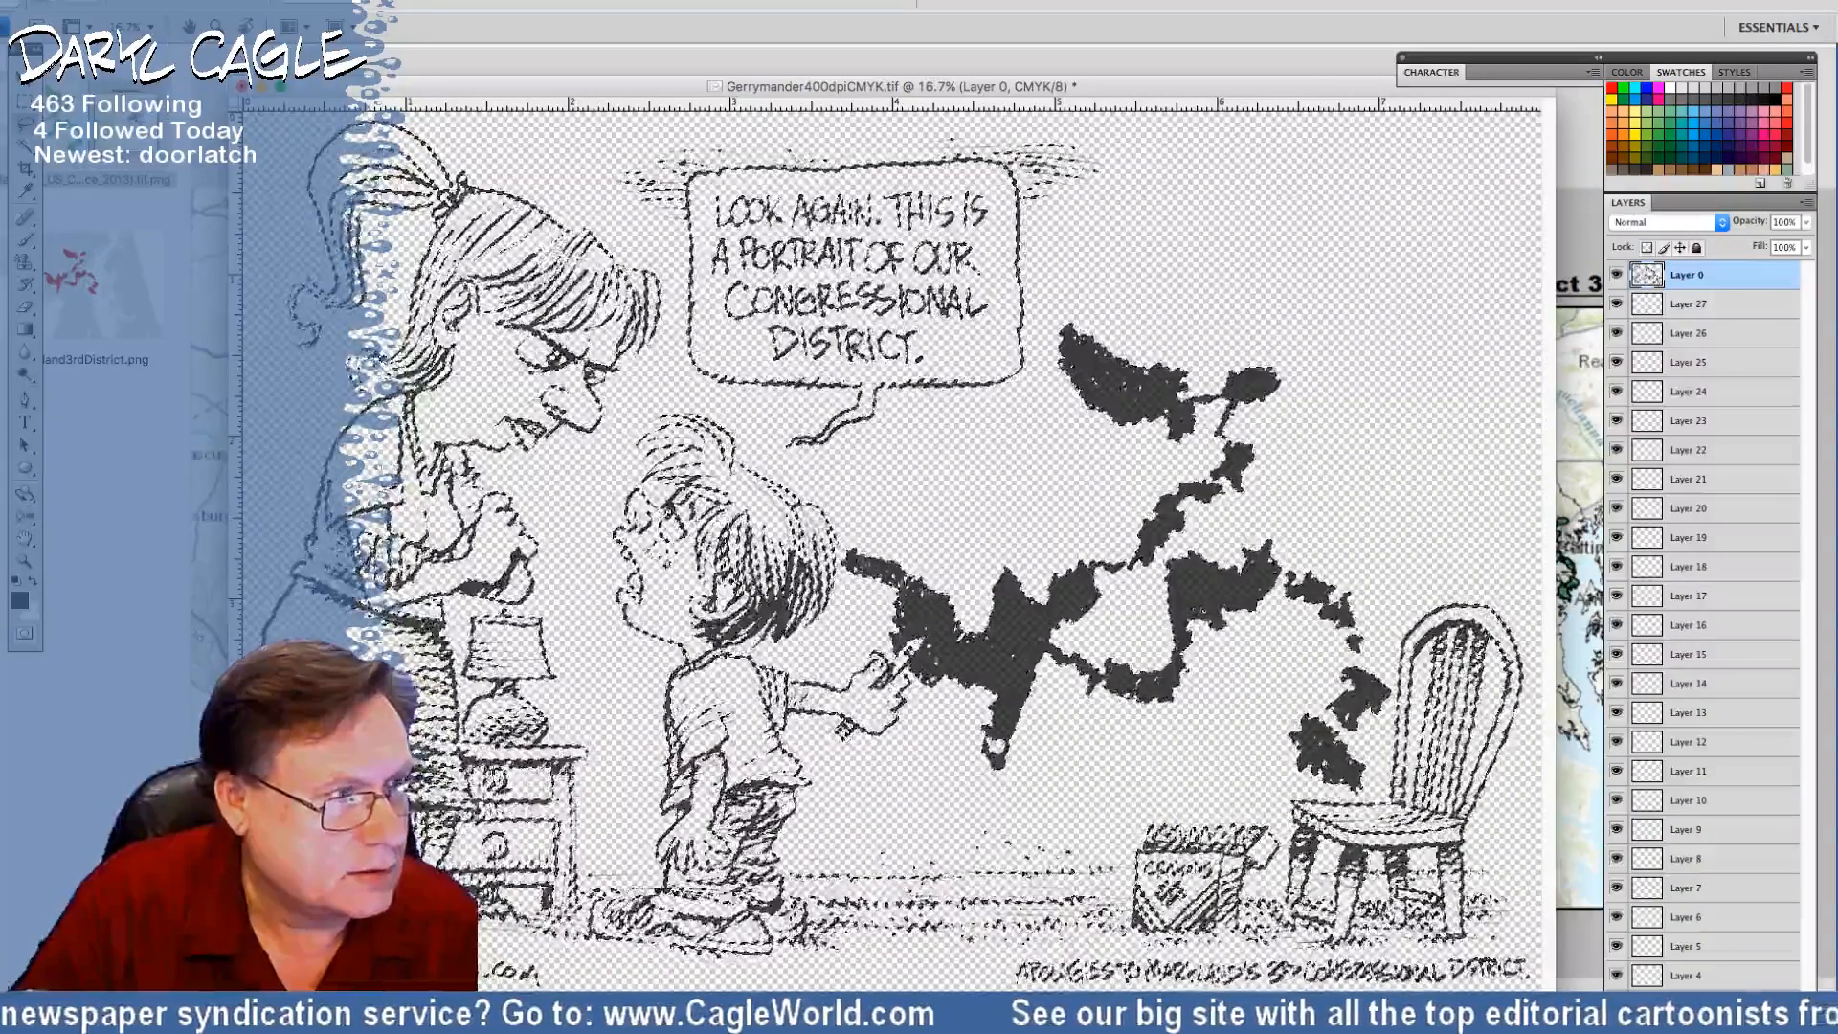
left_click(177, 1)
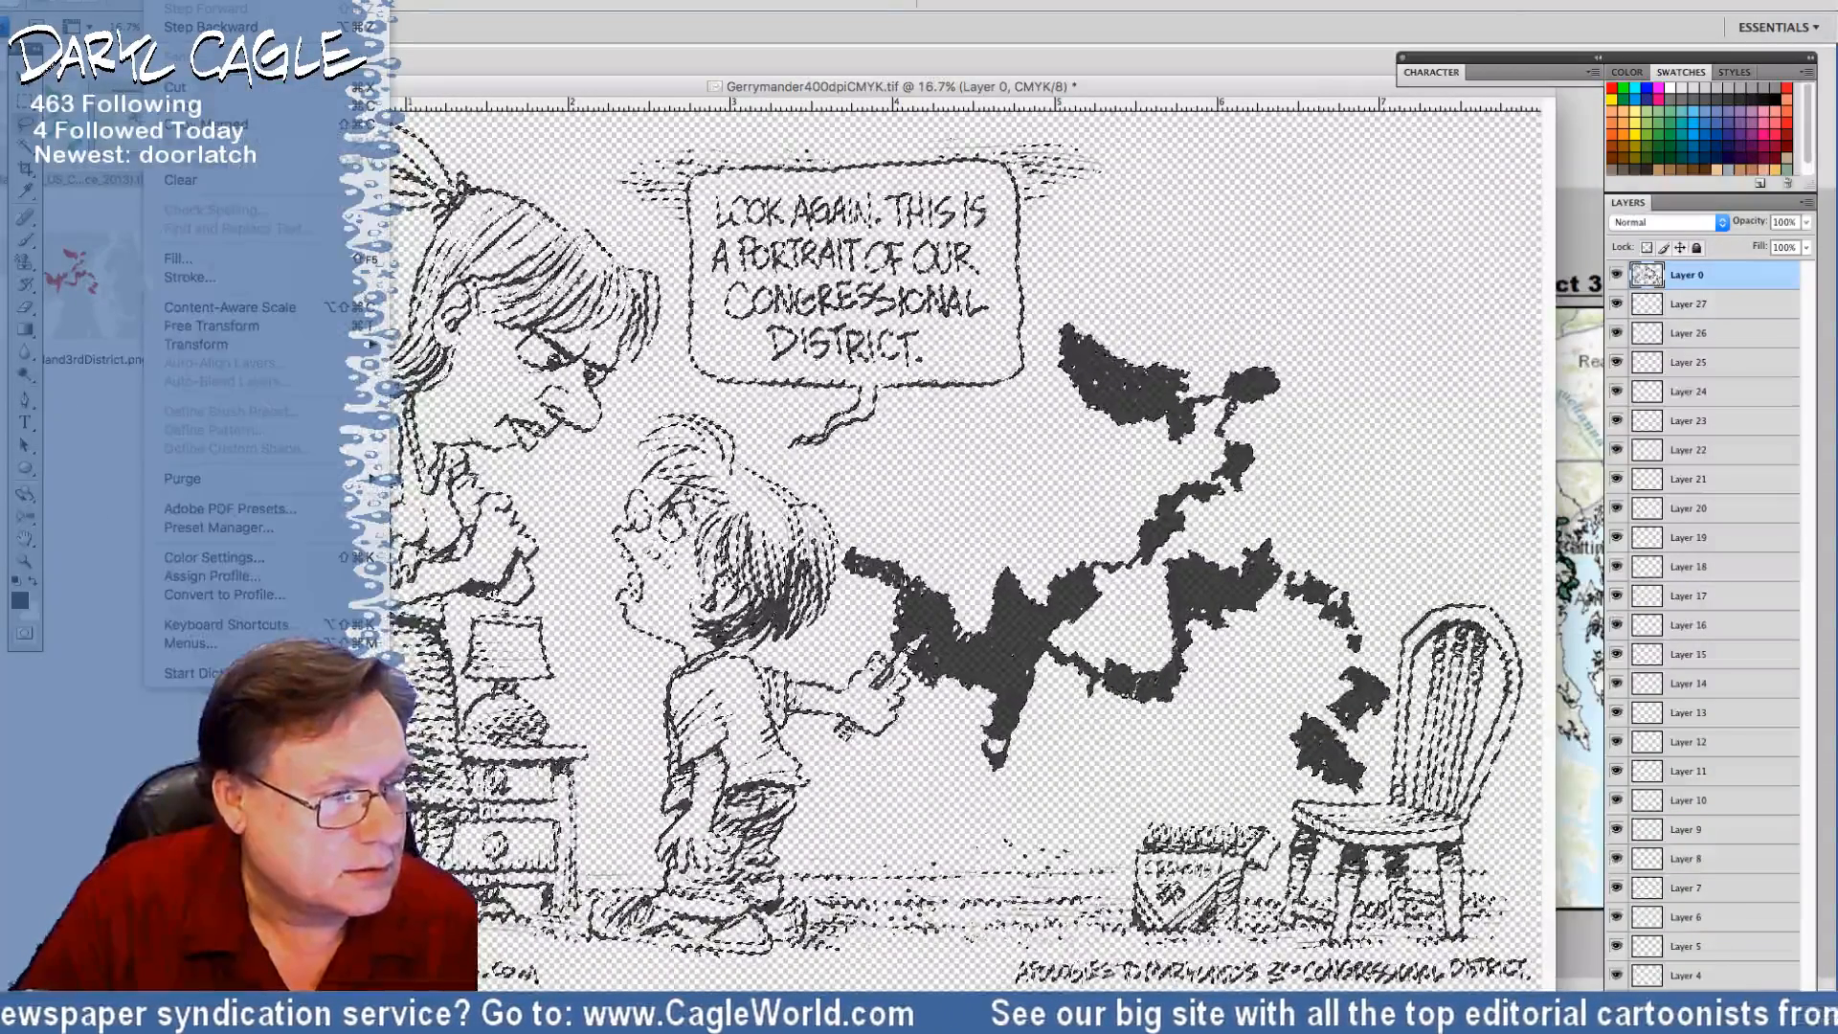
left_click(214, 255)
key("Return")
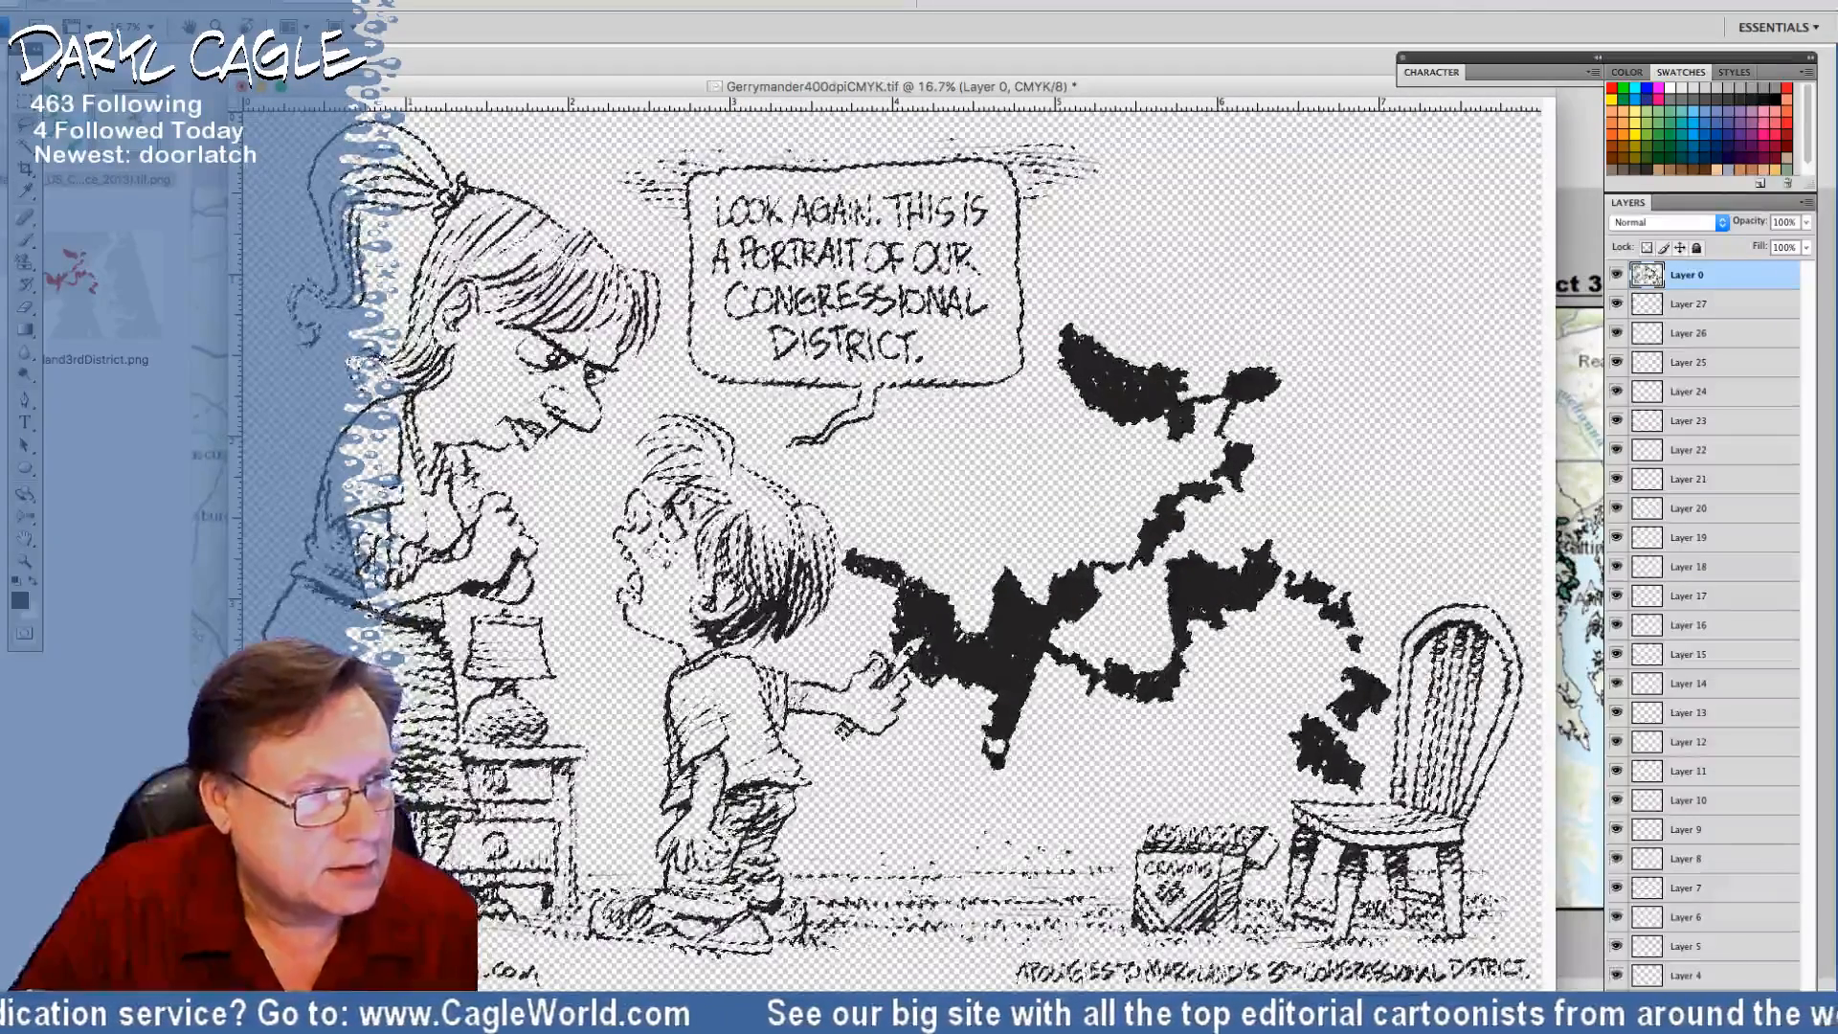
Fill the selected line art with the foreground black two more times and check that black's CMYK values
left_click(177, 1)
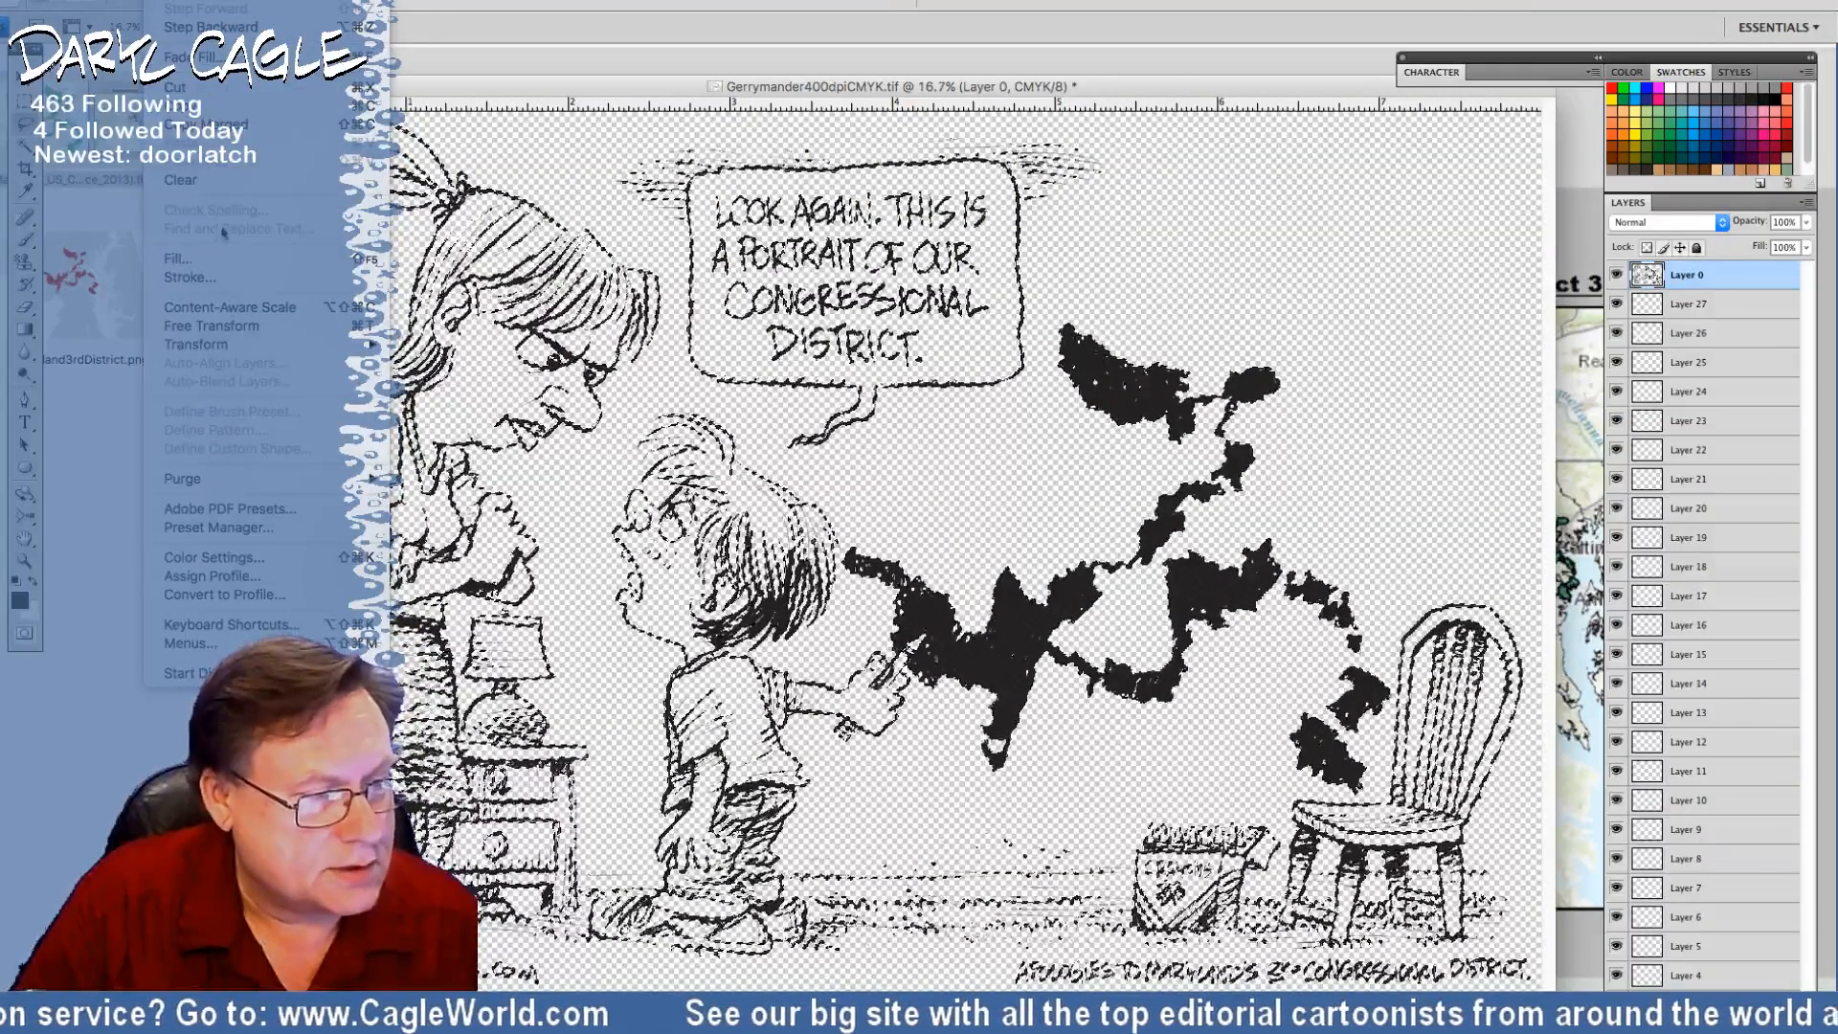
left_click(223, 259)
key("Return")
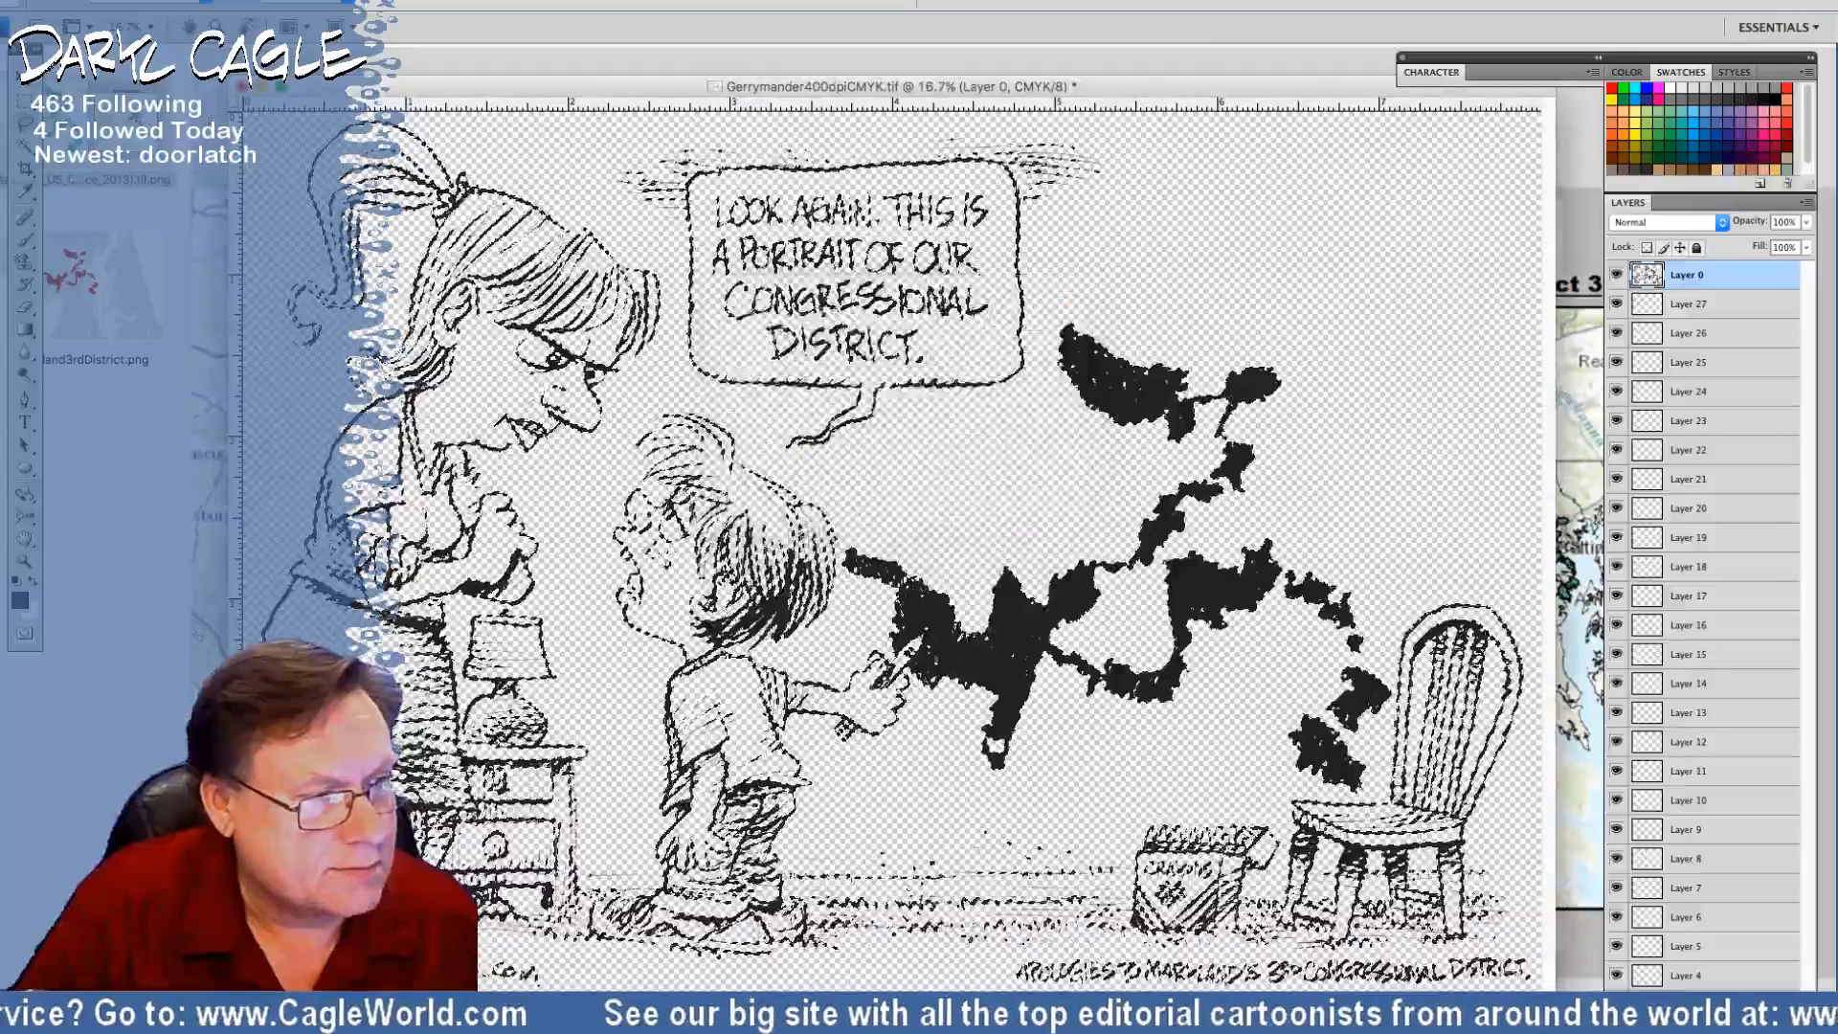
left_click(177, 1)
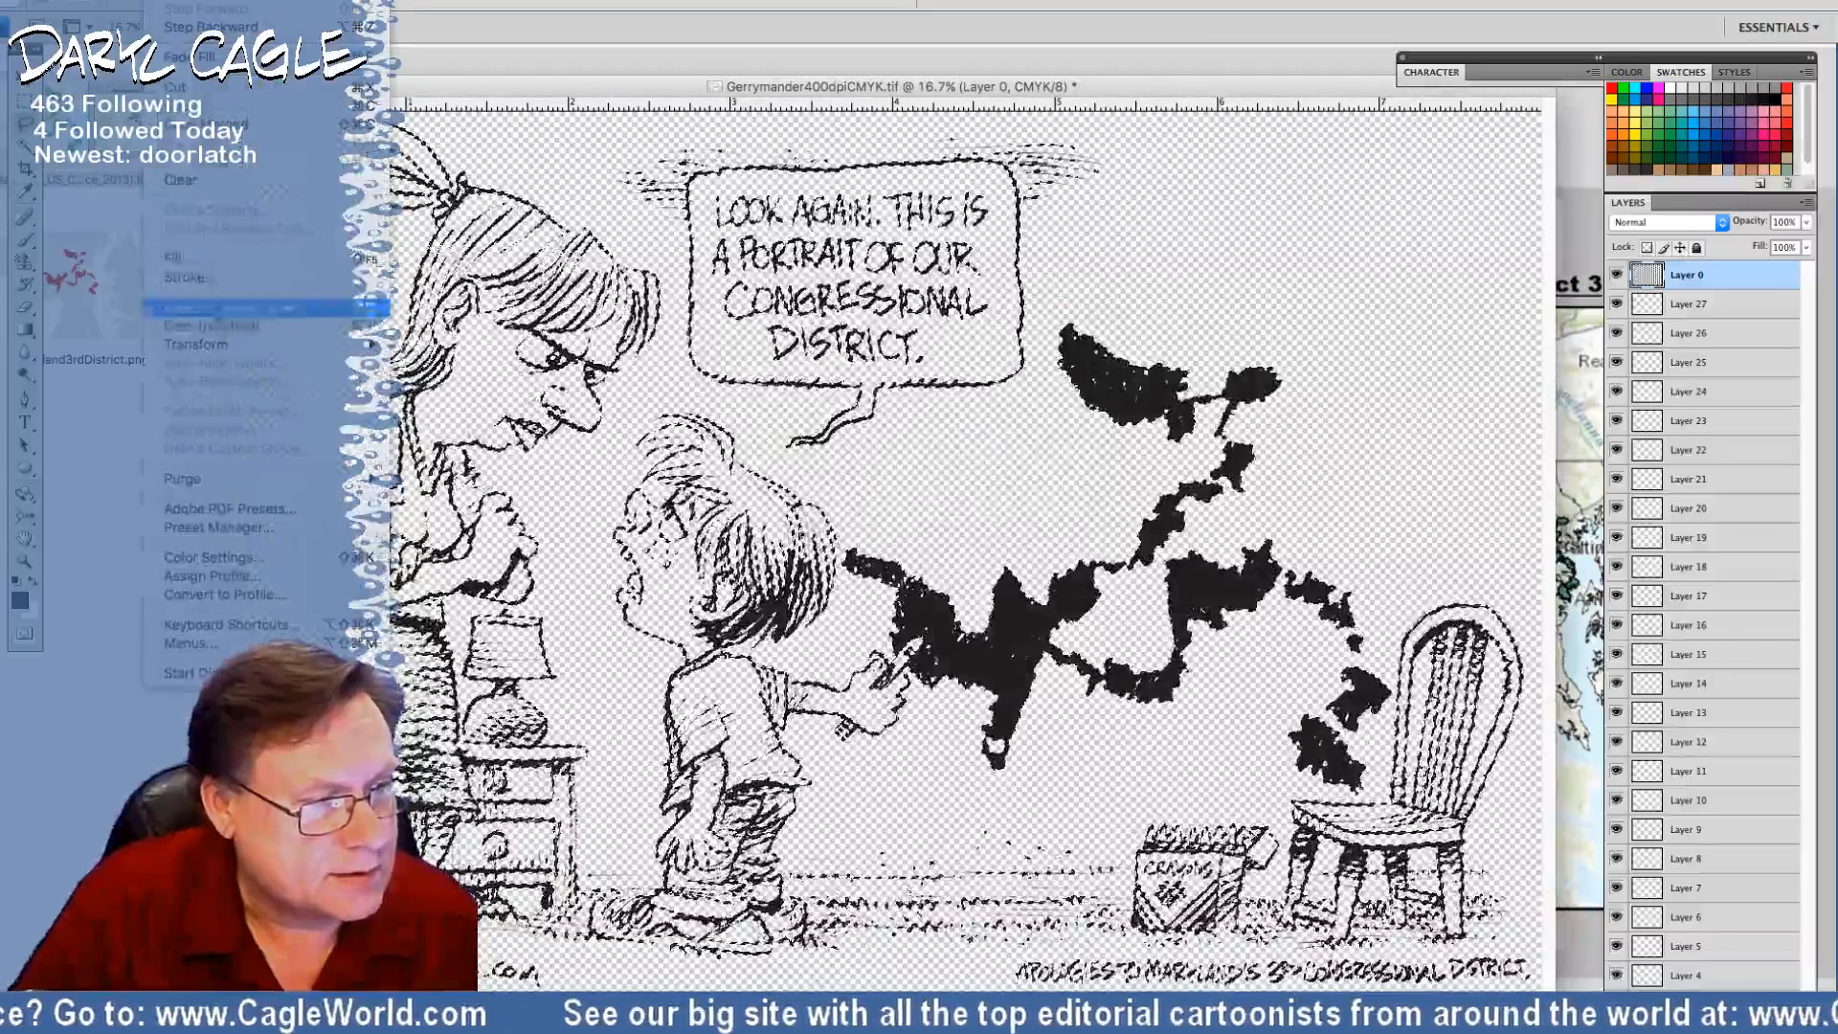
left_click(199, 260)
key("Return")
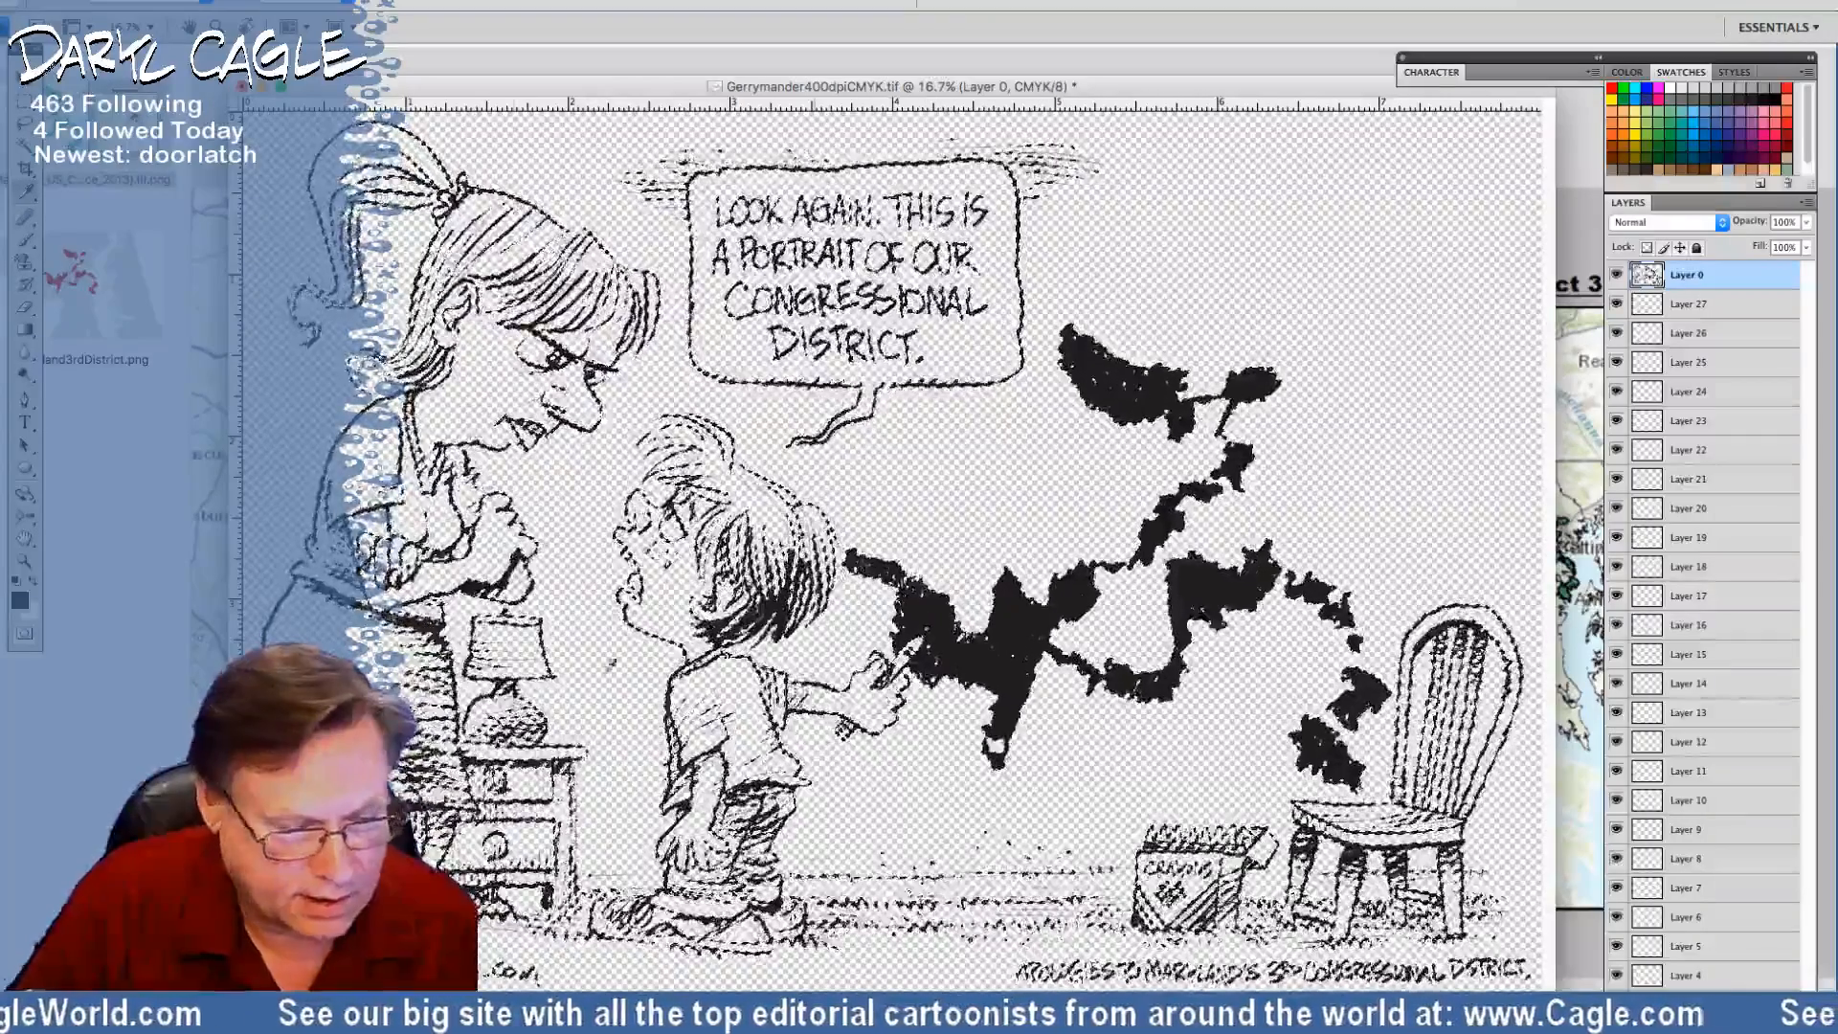
left_click(20, 600)
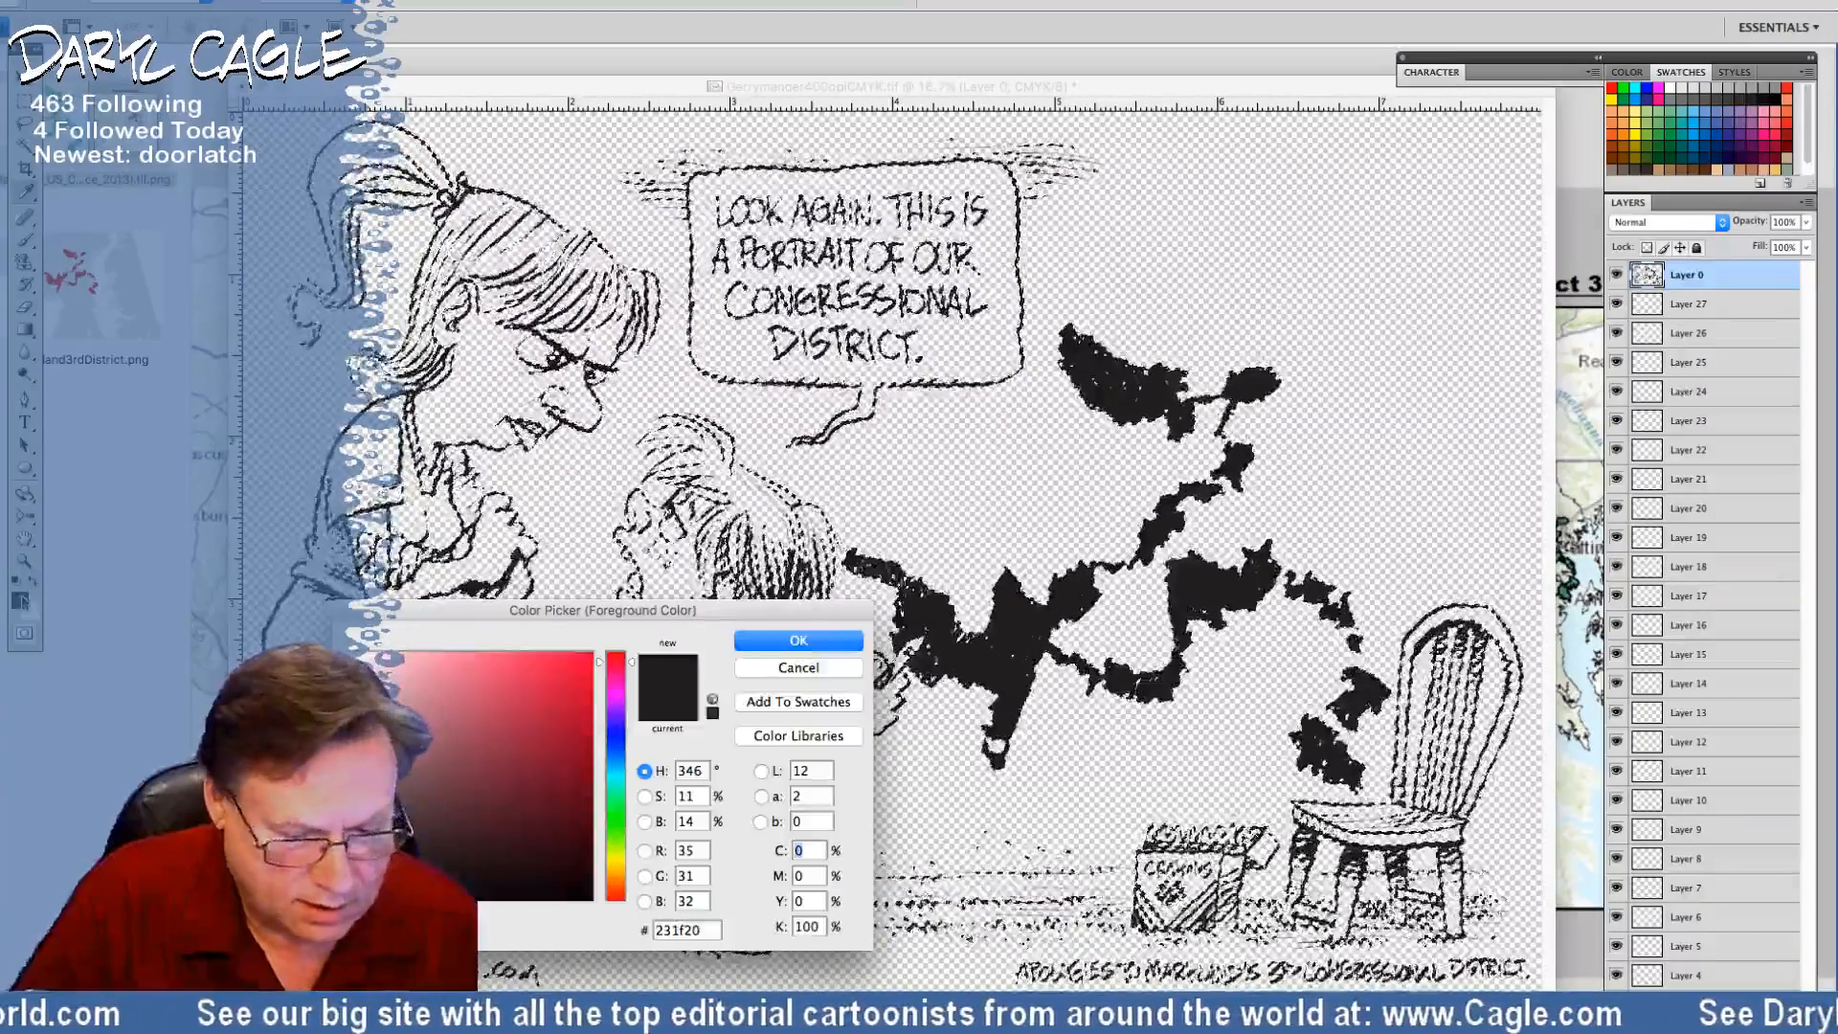
key("Return")
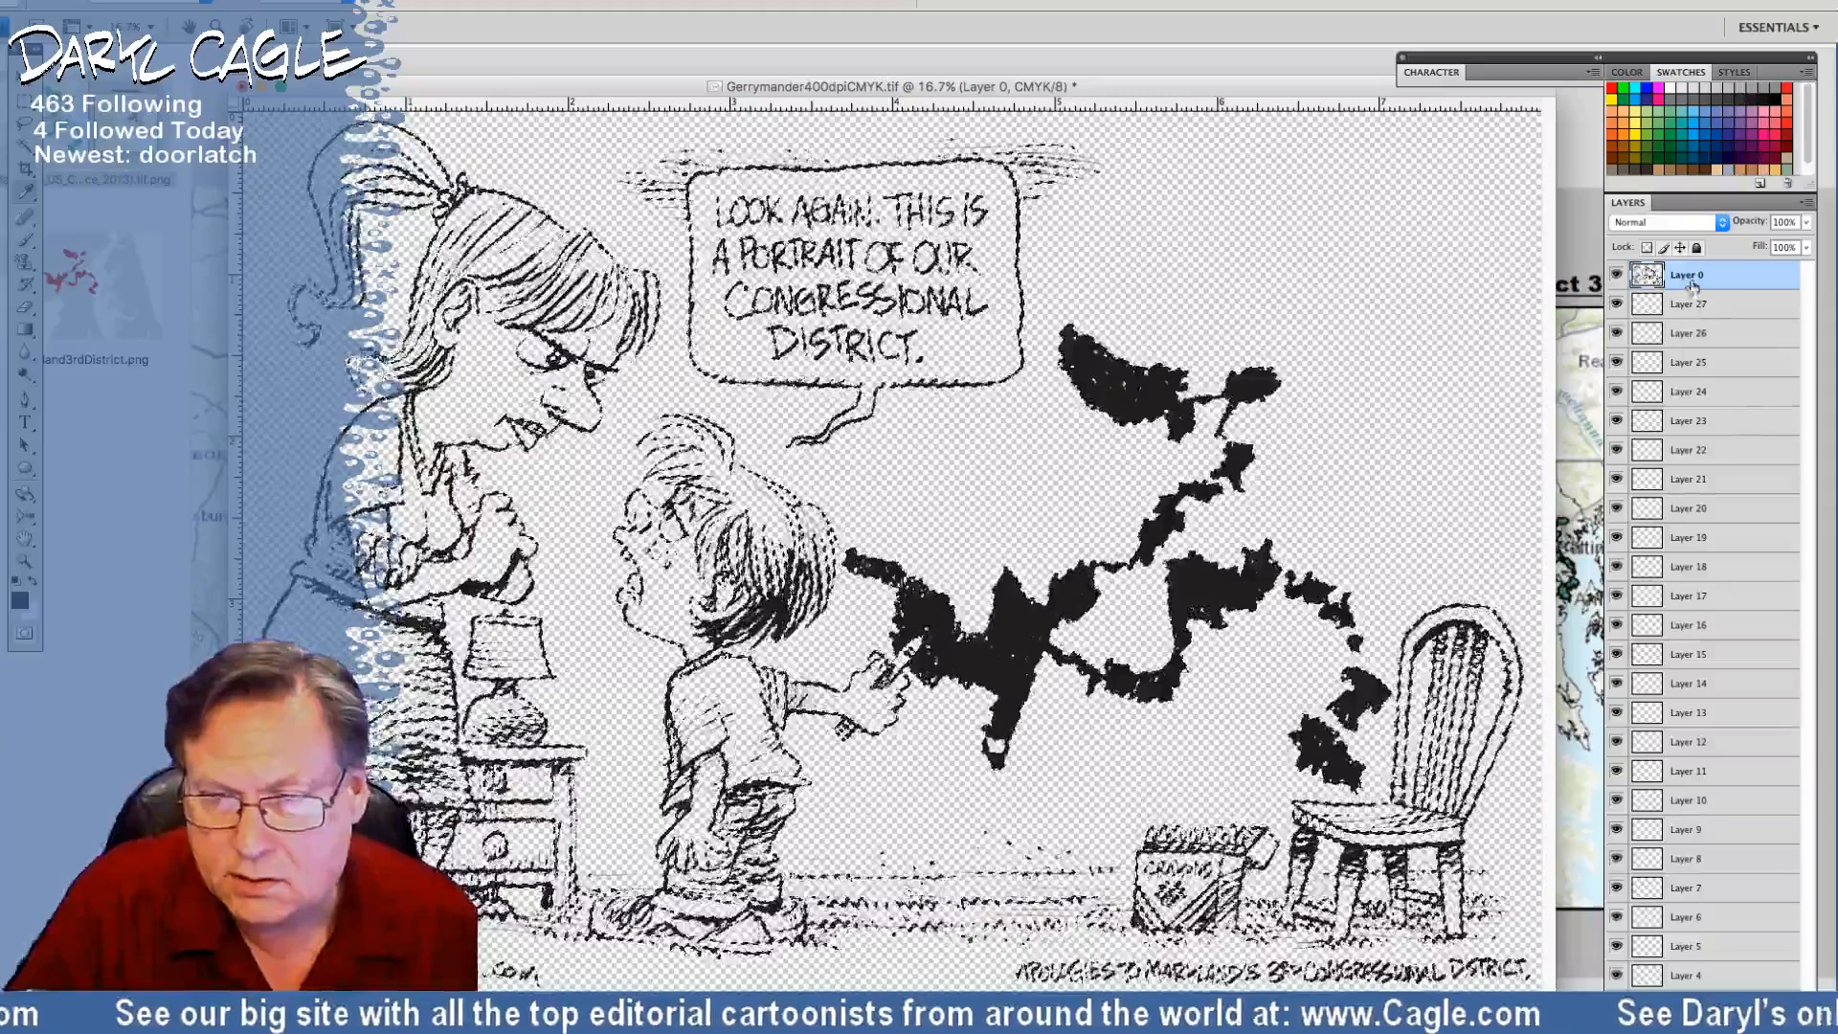
Set the line art layer's blending mode to Multiply and save the TIFF with its layers included
left_click(1662, 224)
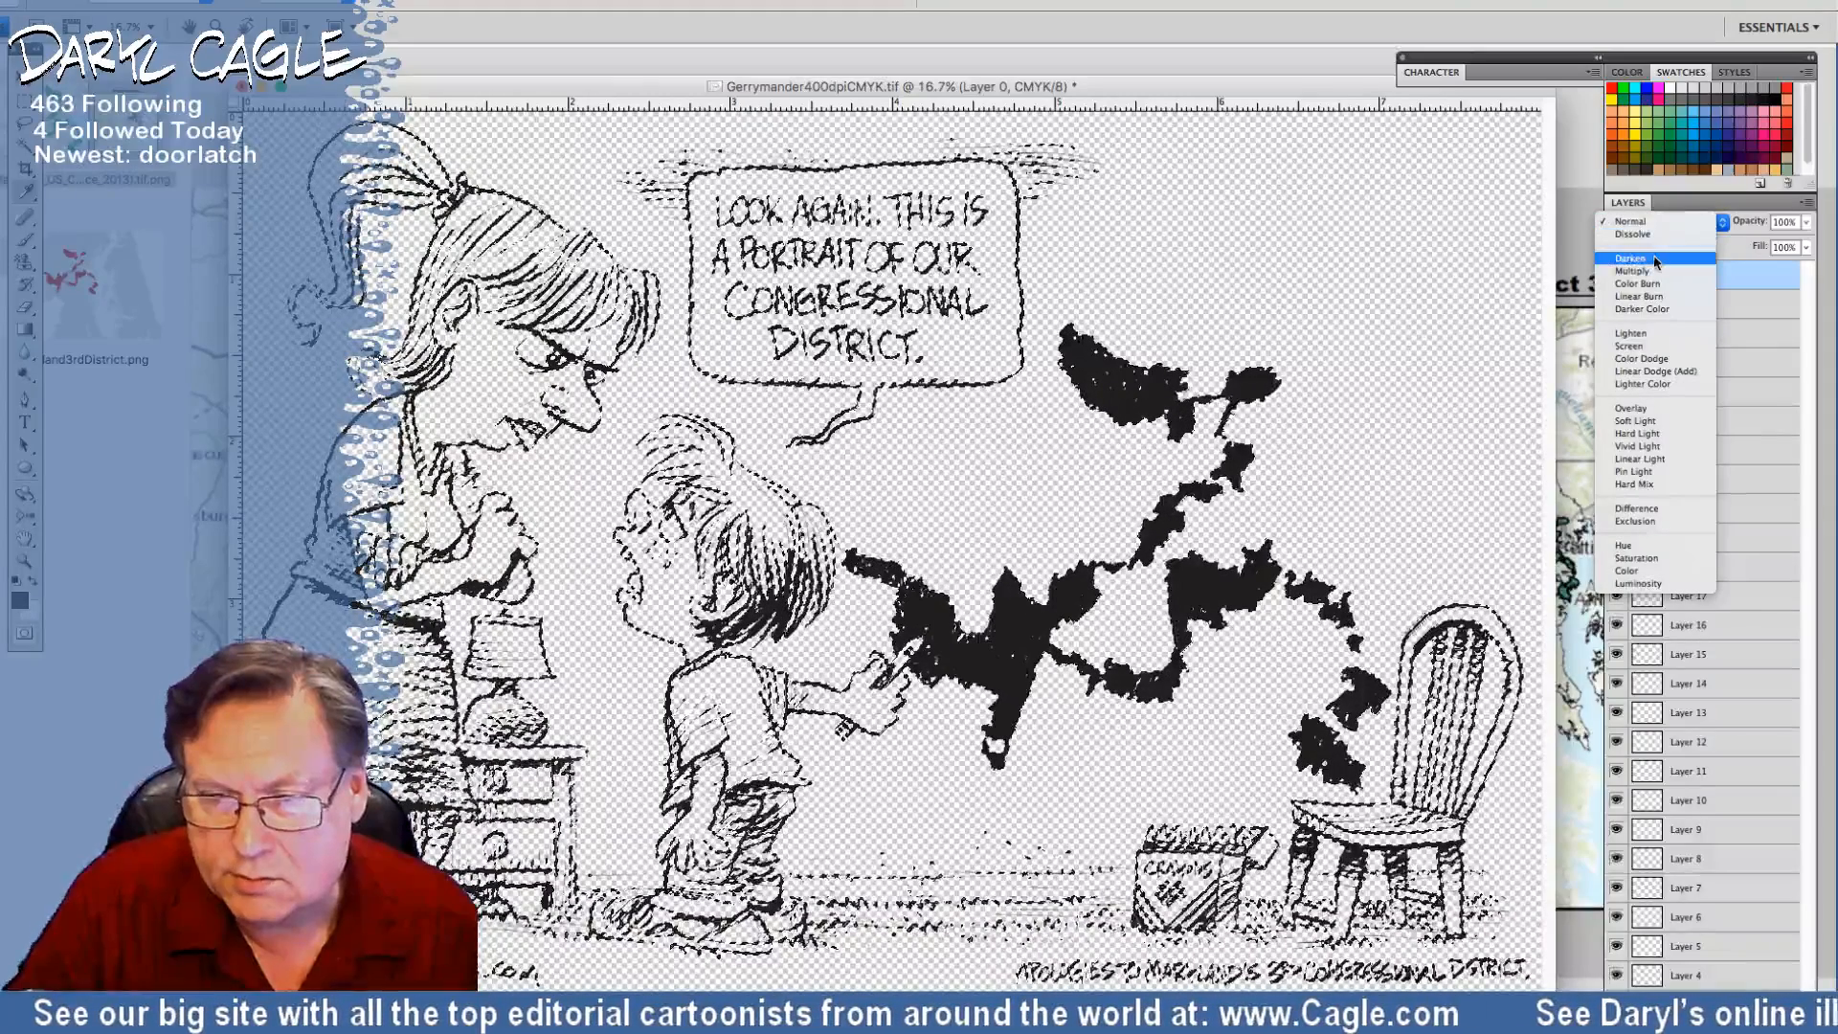
left_click(1649, 271)
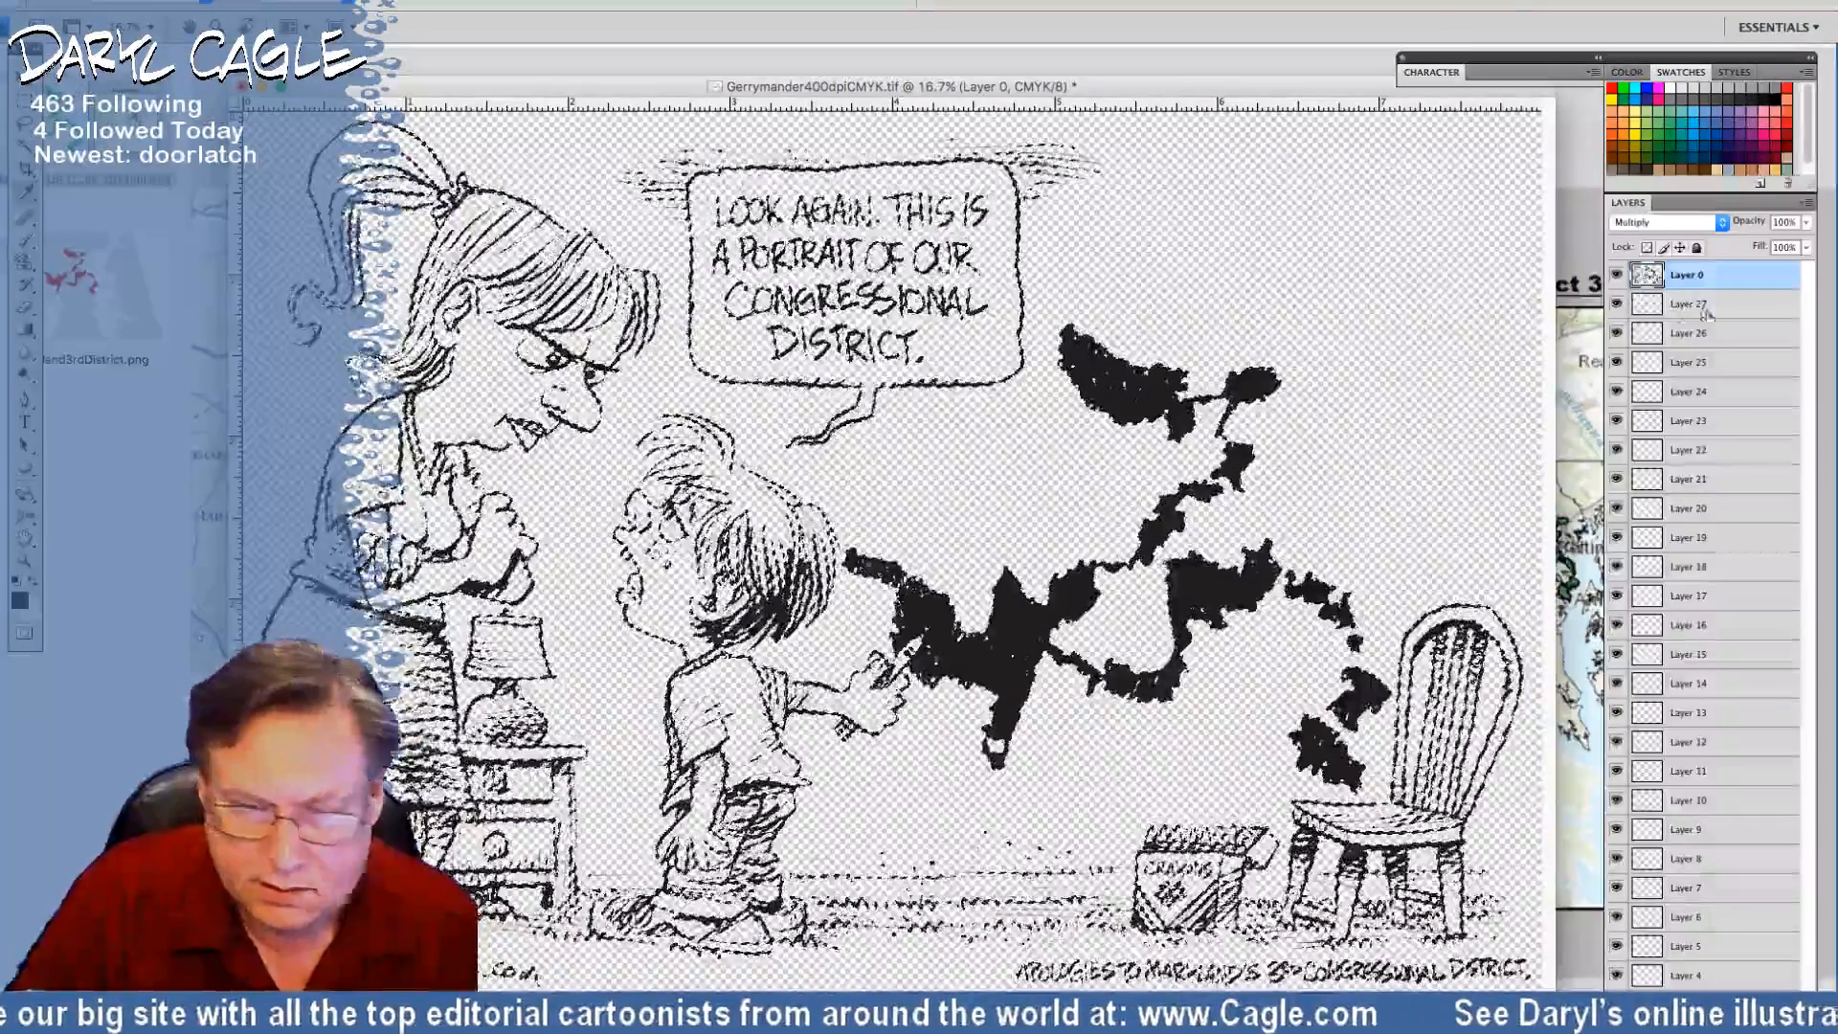
key("ctrl+s")
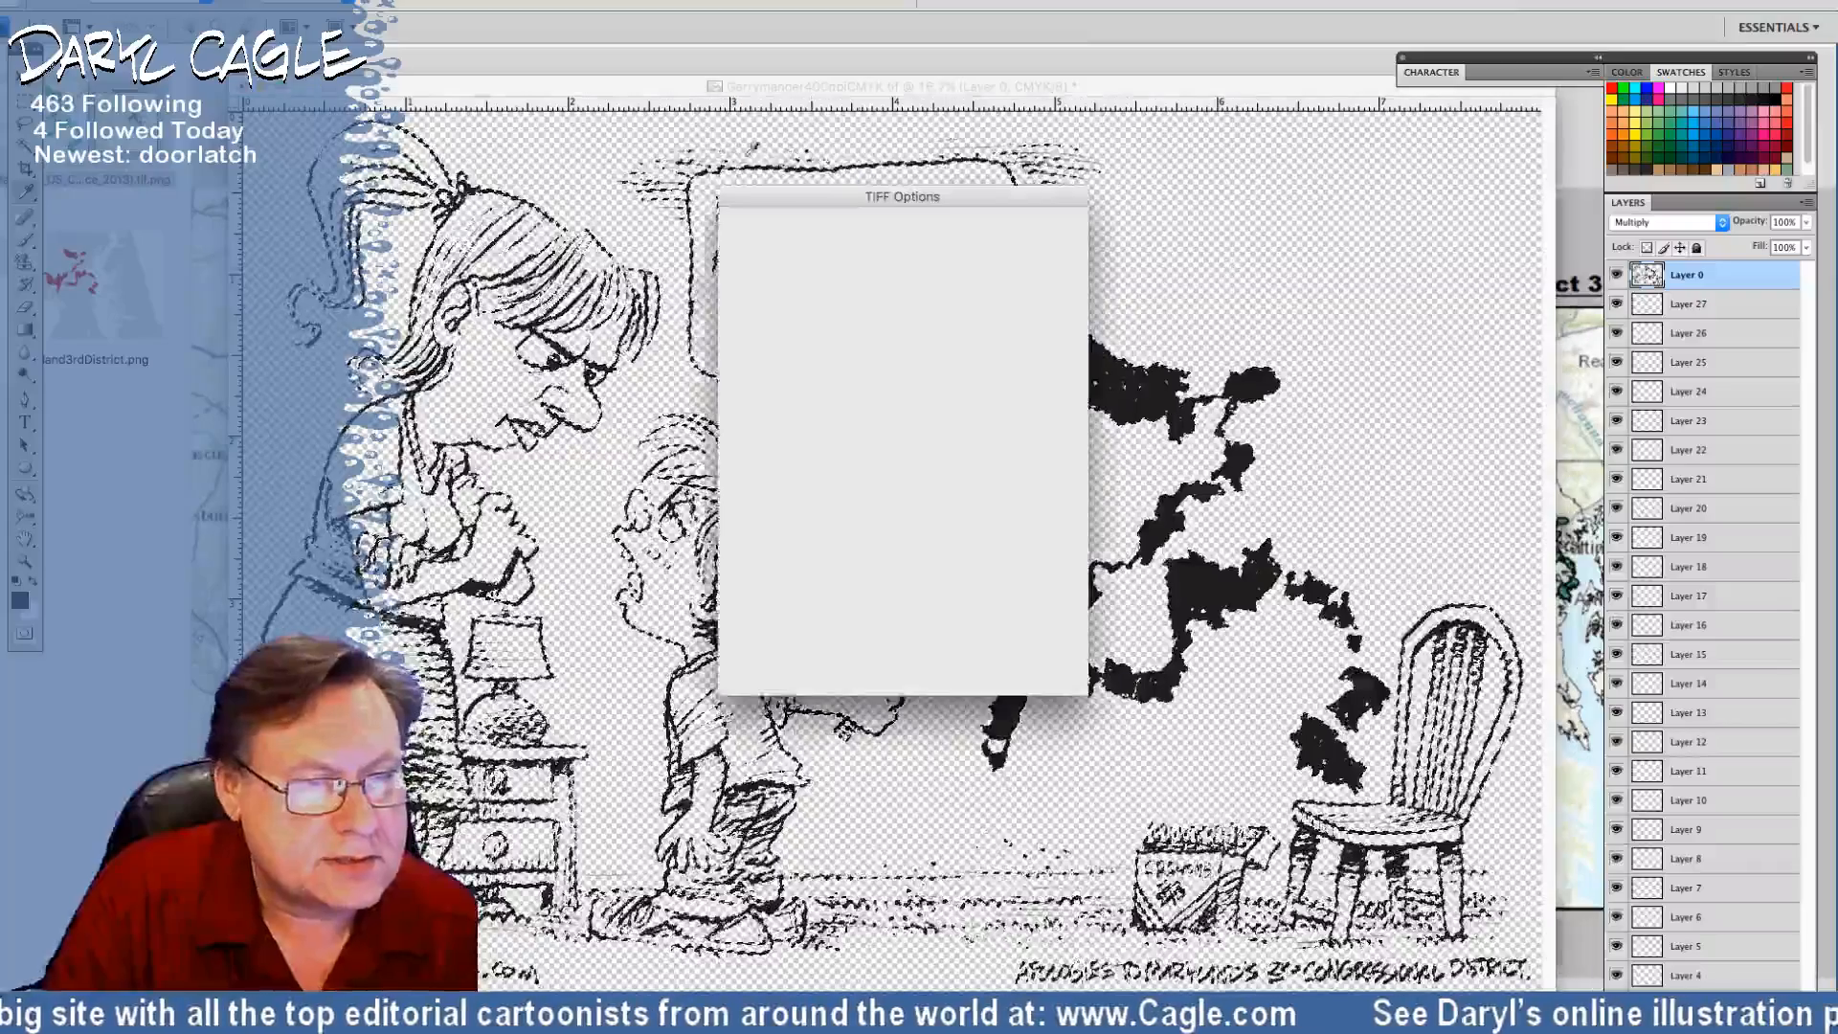
key("Return")
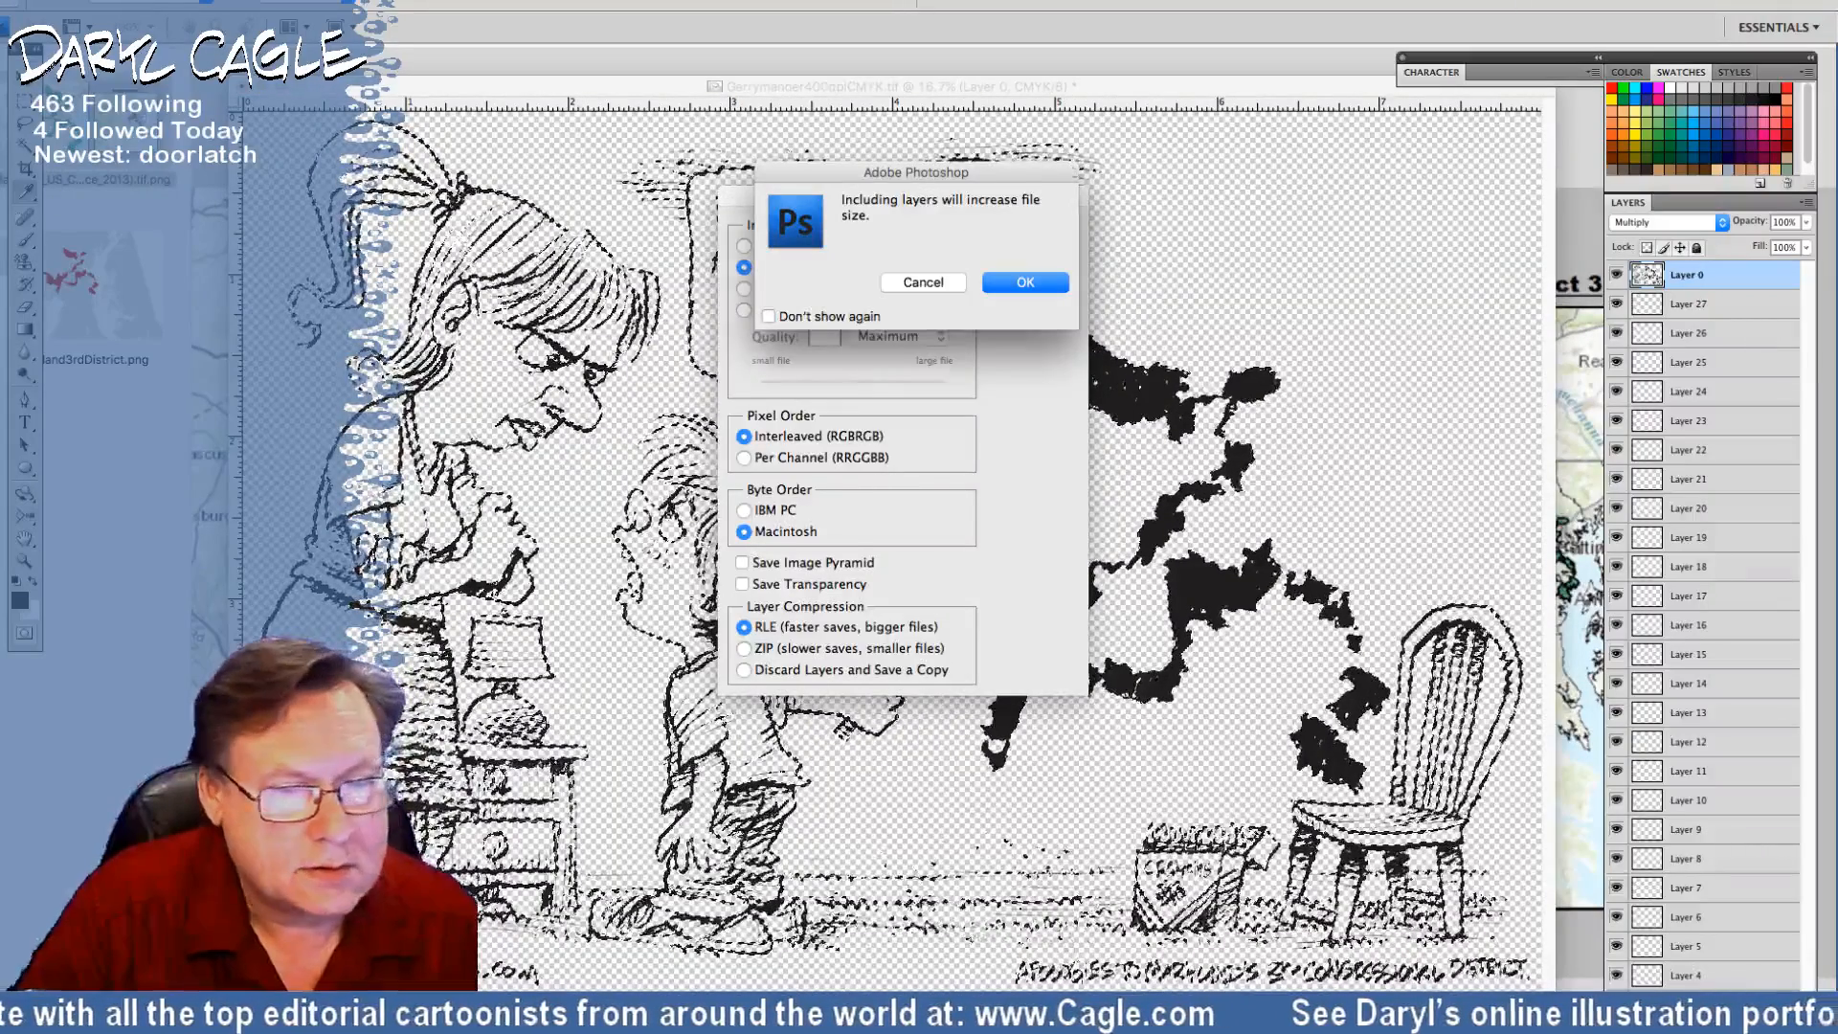
key("Return")
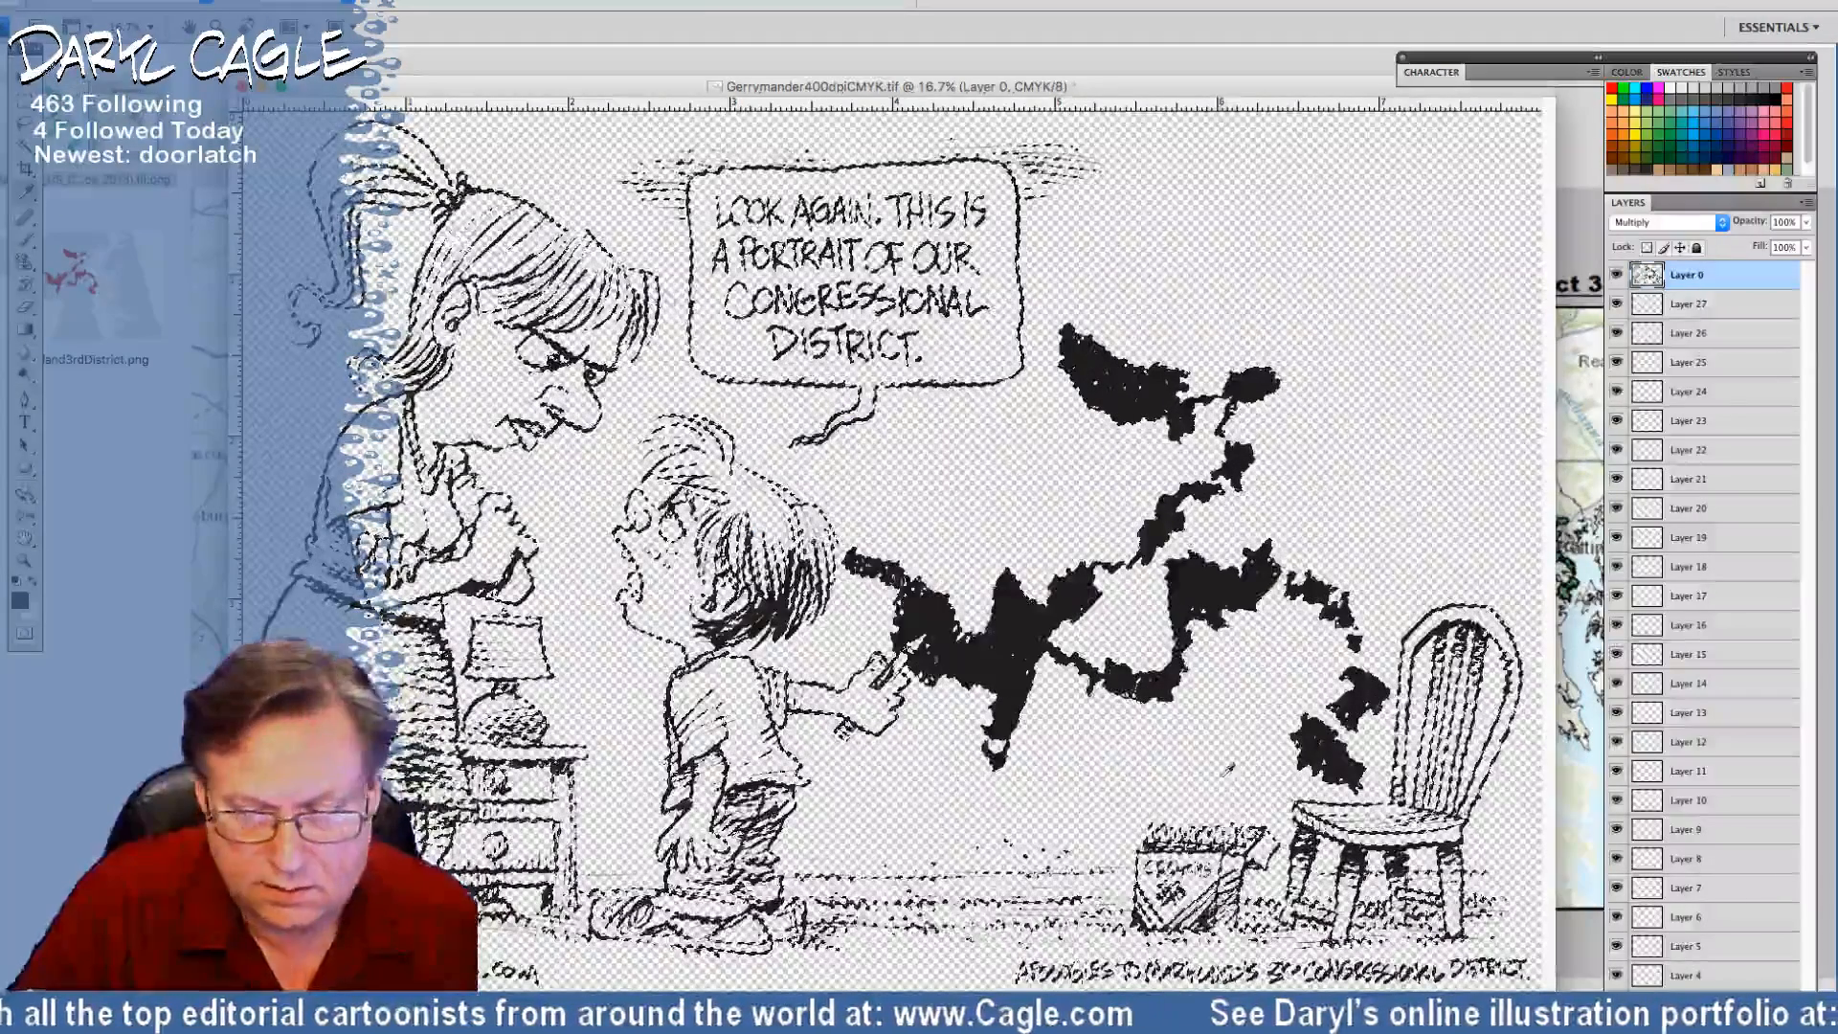
Fill the bottom layer, Layer 1, with solid white behind the line art and save the file
key("alt+comma")
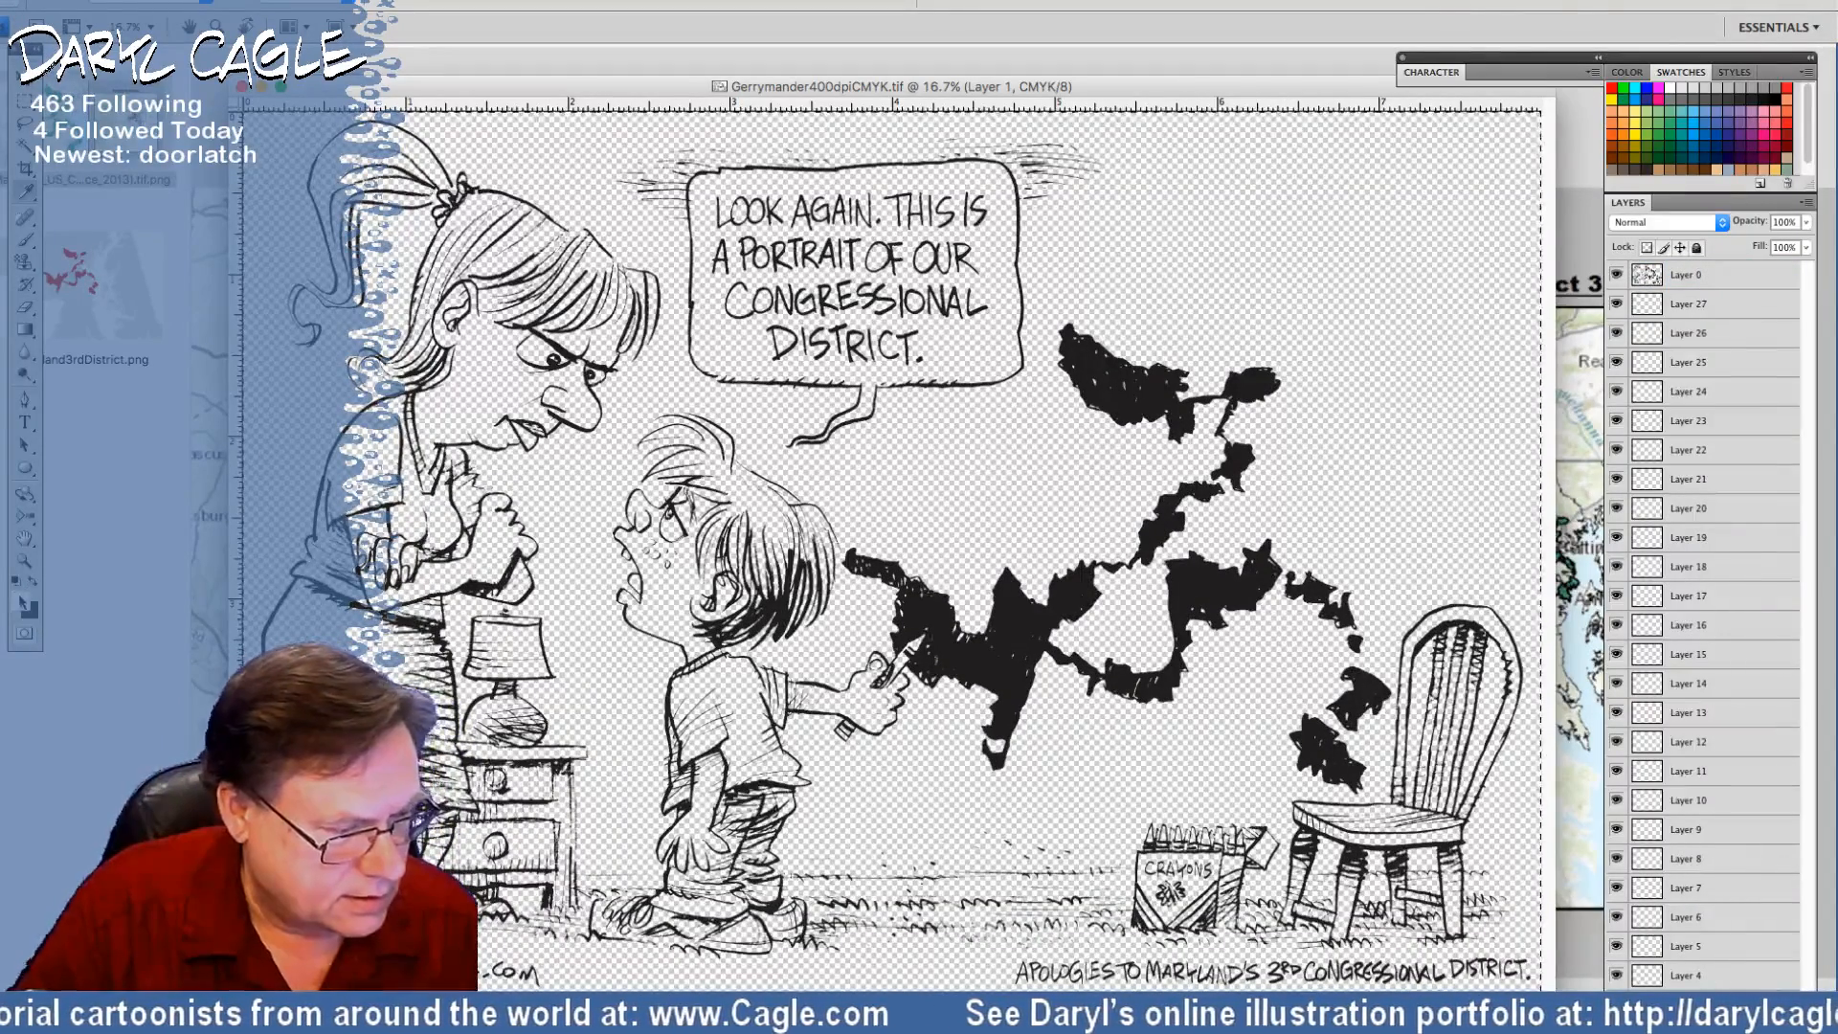
left_click(26, 607)
key("Return")
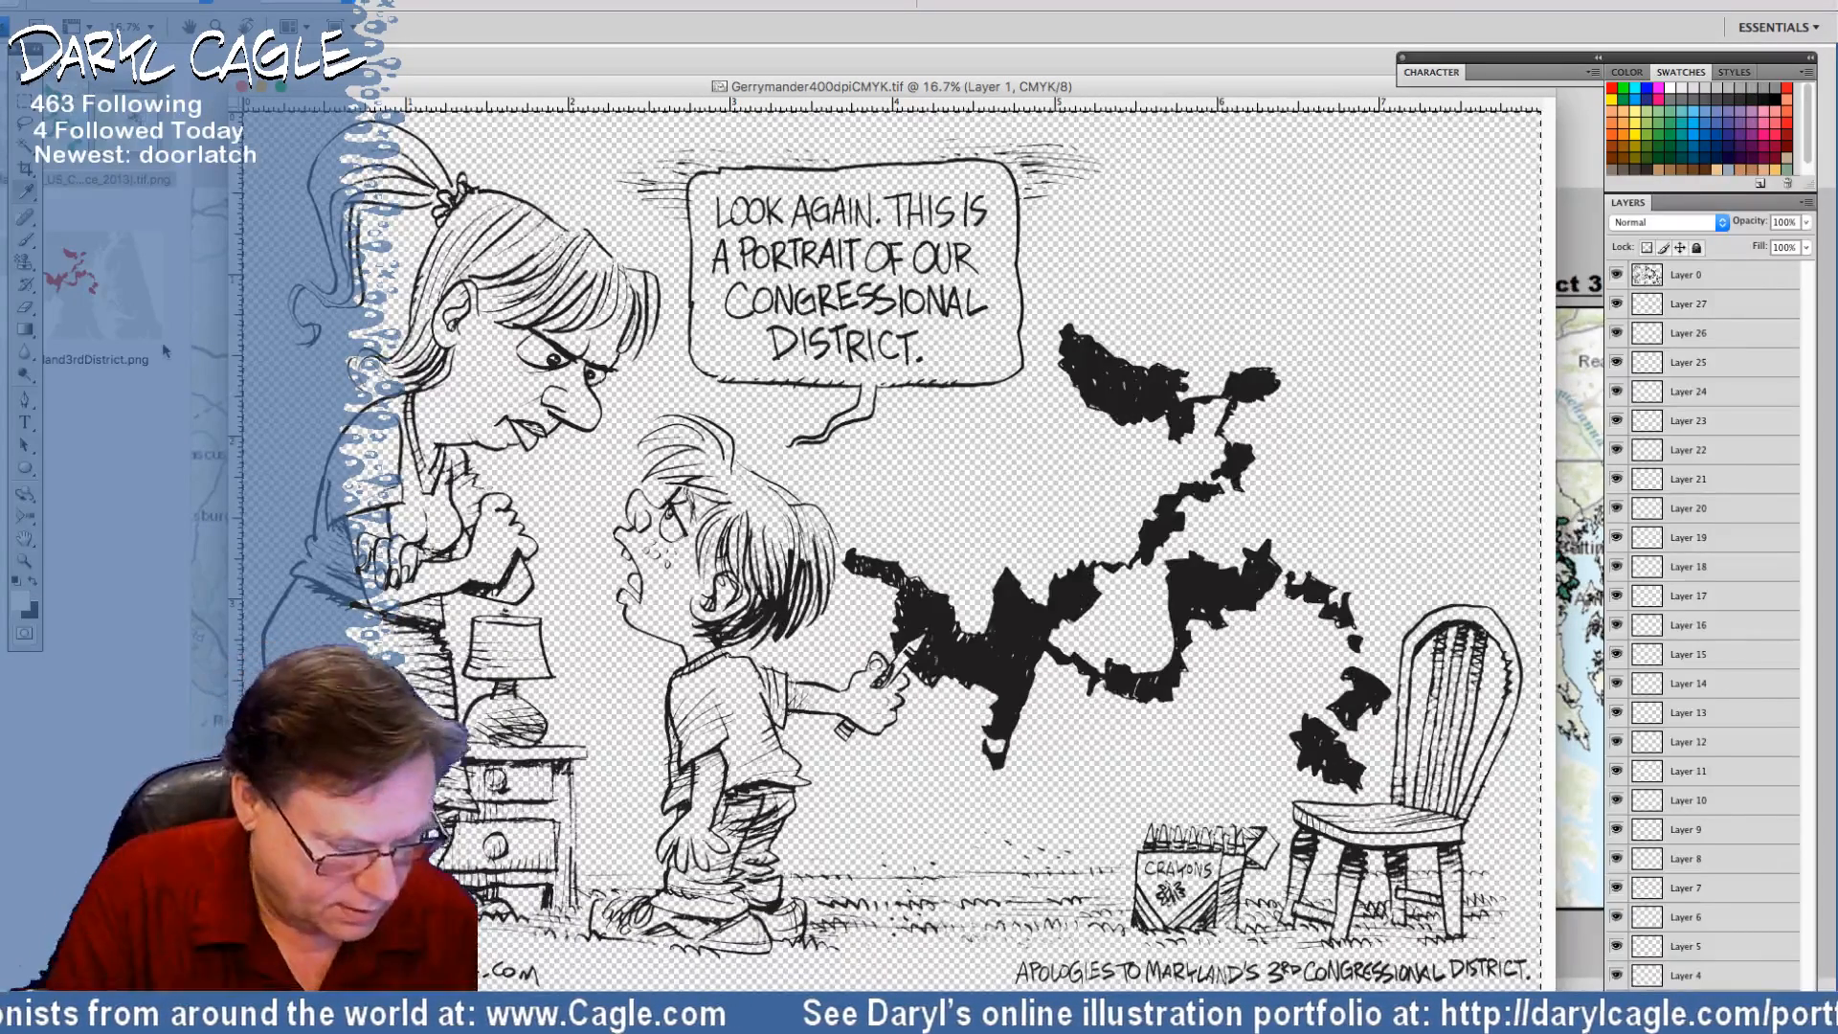
left_click(211, 2)
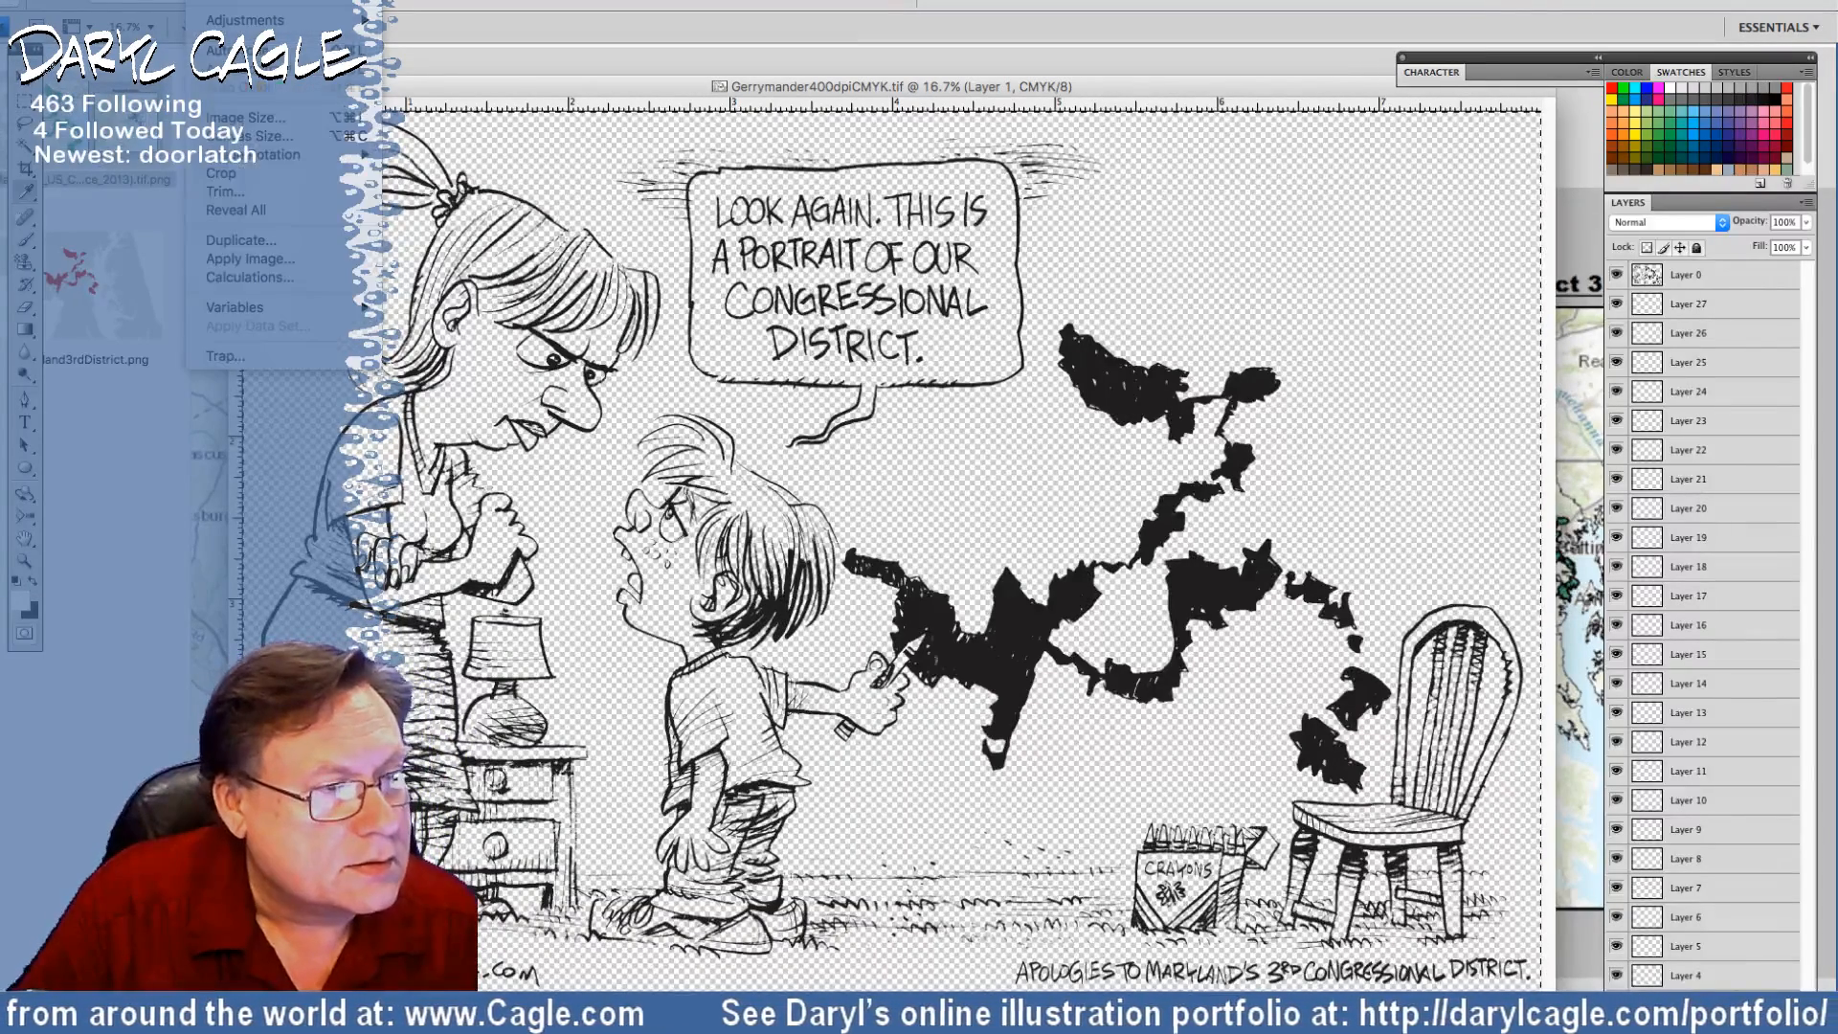
left_click(195, 260)
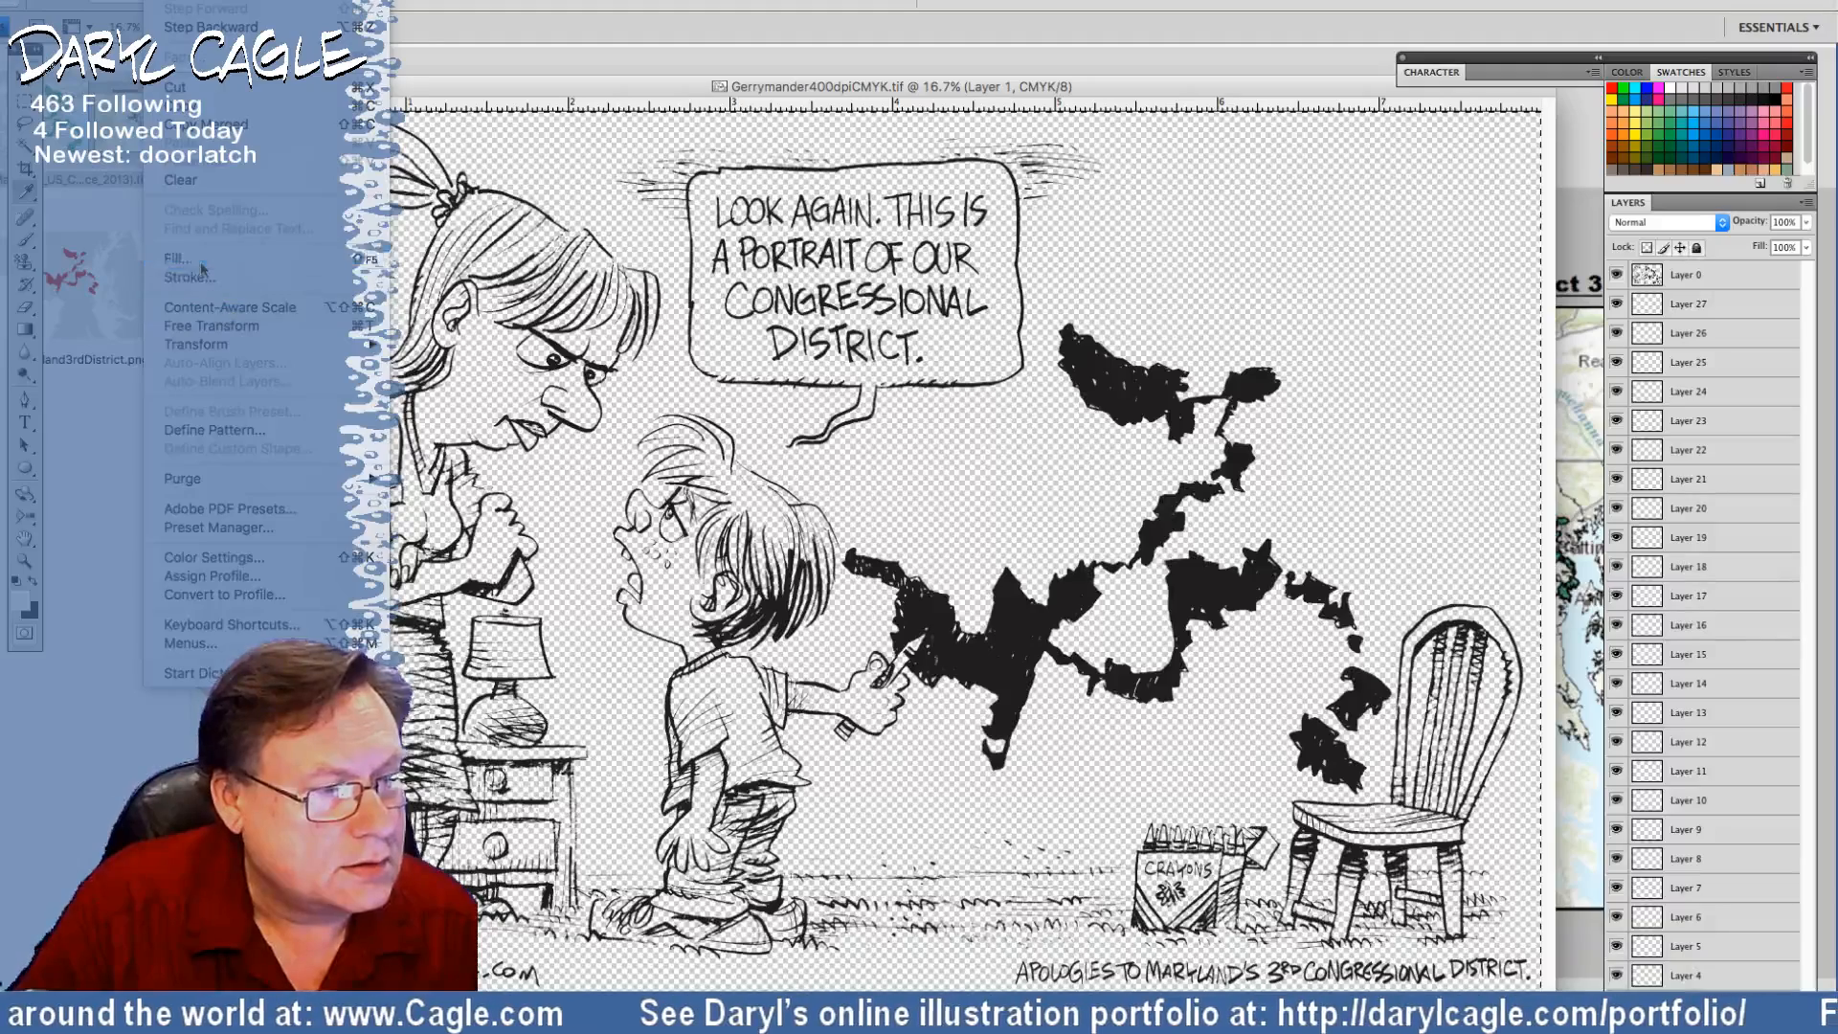
key("Return")
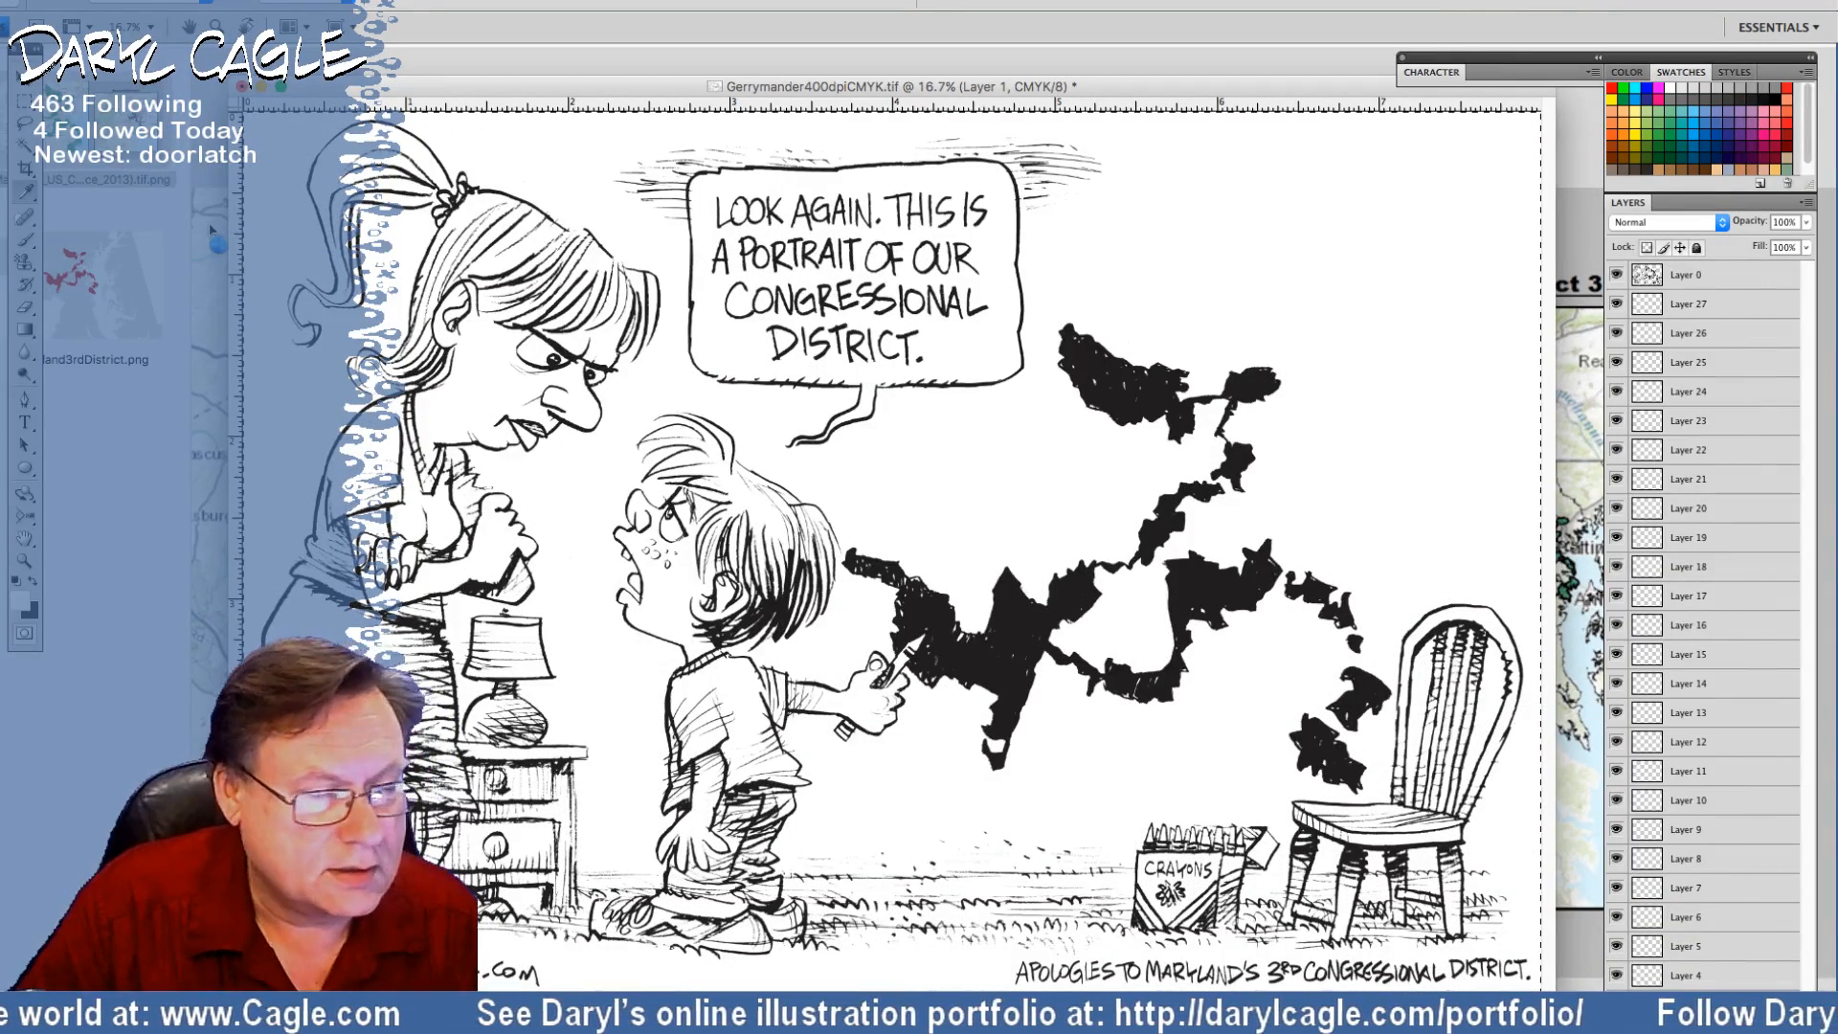
key("super+s")
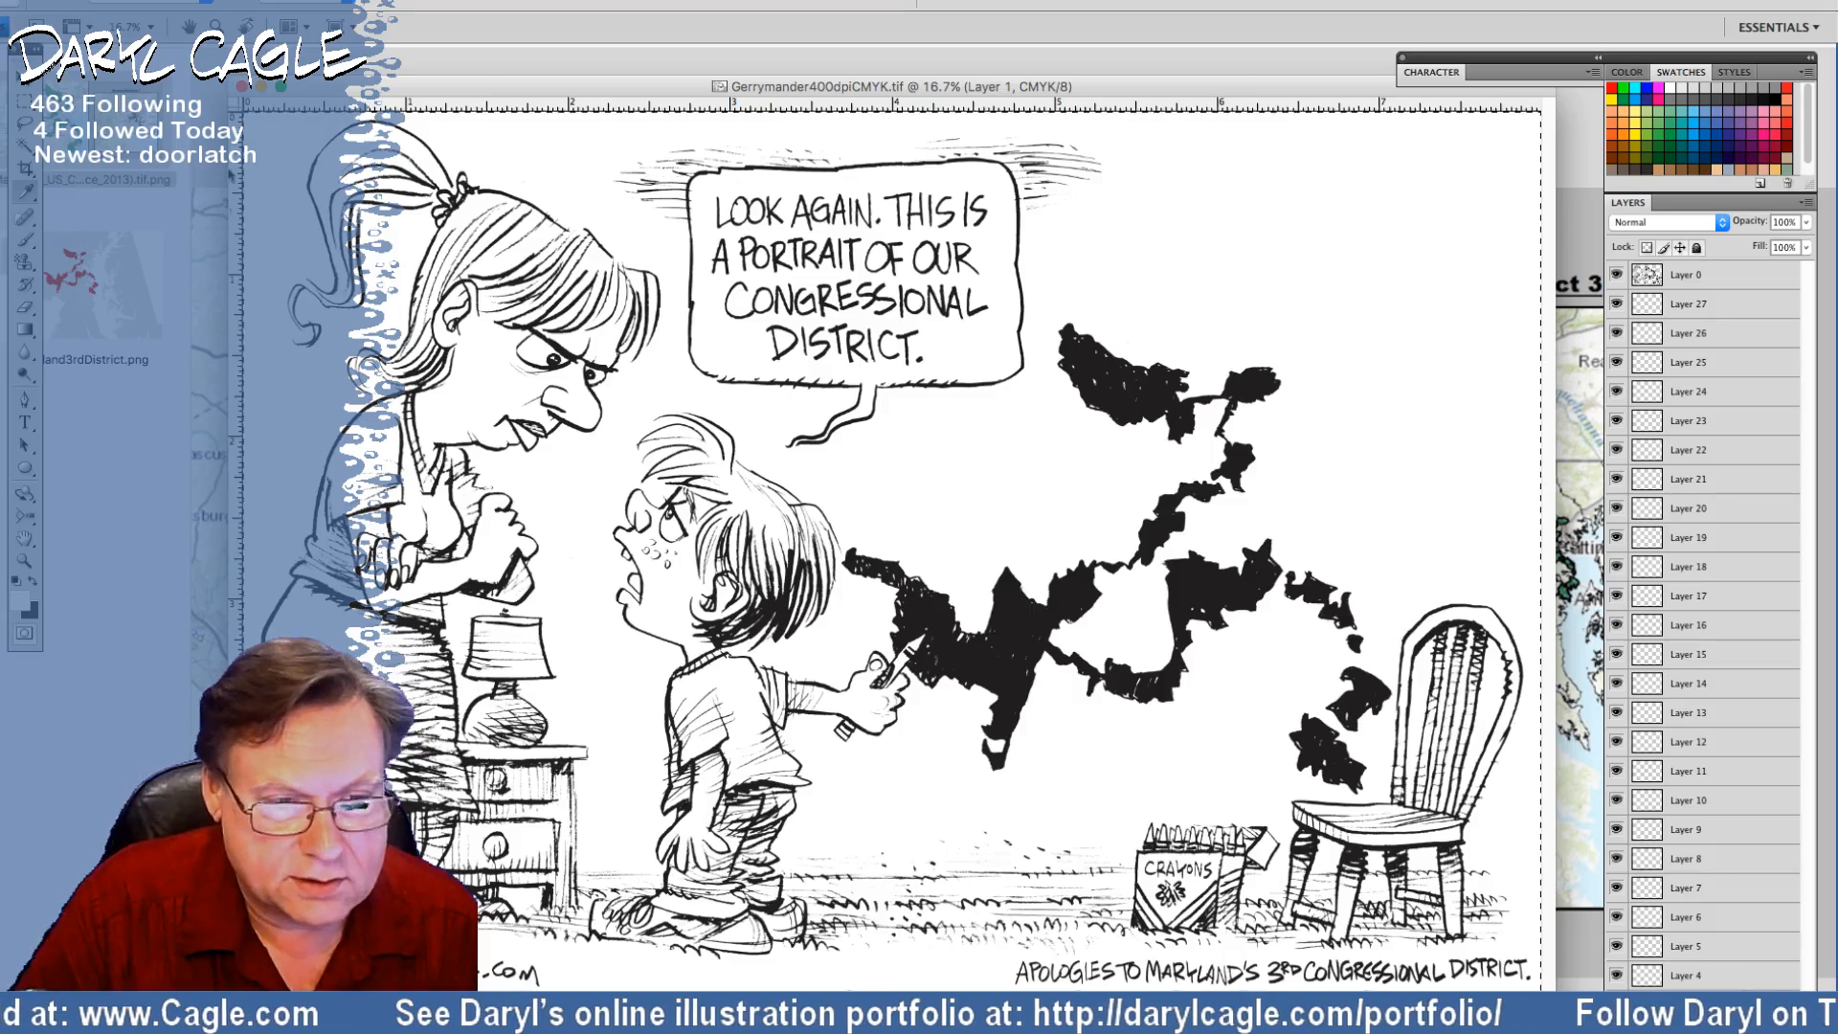
Resample the image to a resolution of 400 pixels/inch with proportions constrained
left_click(211, 2)
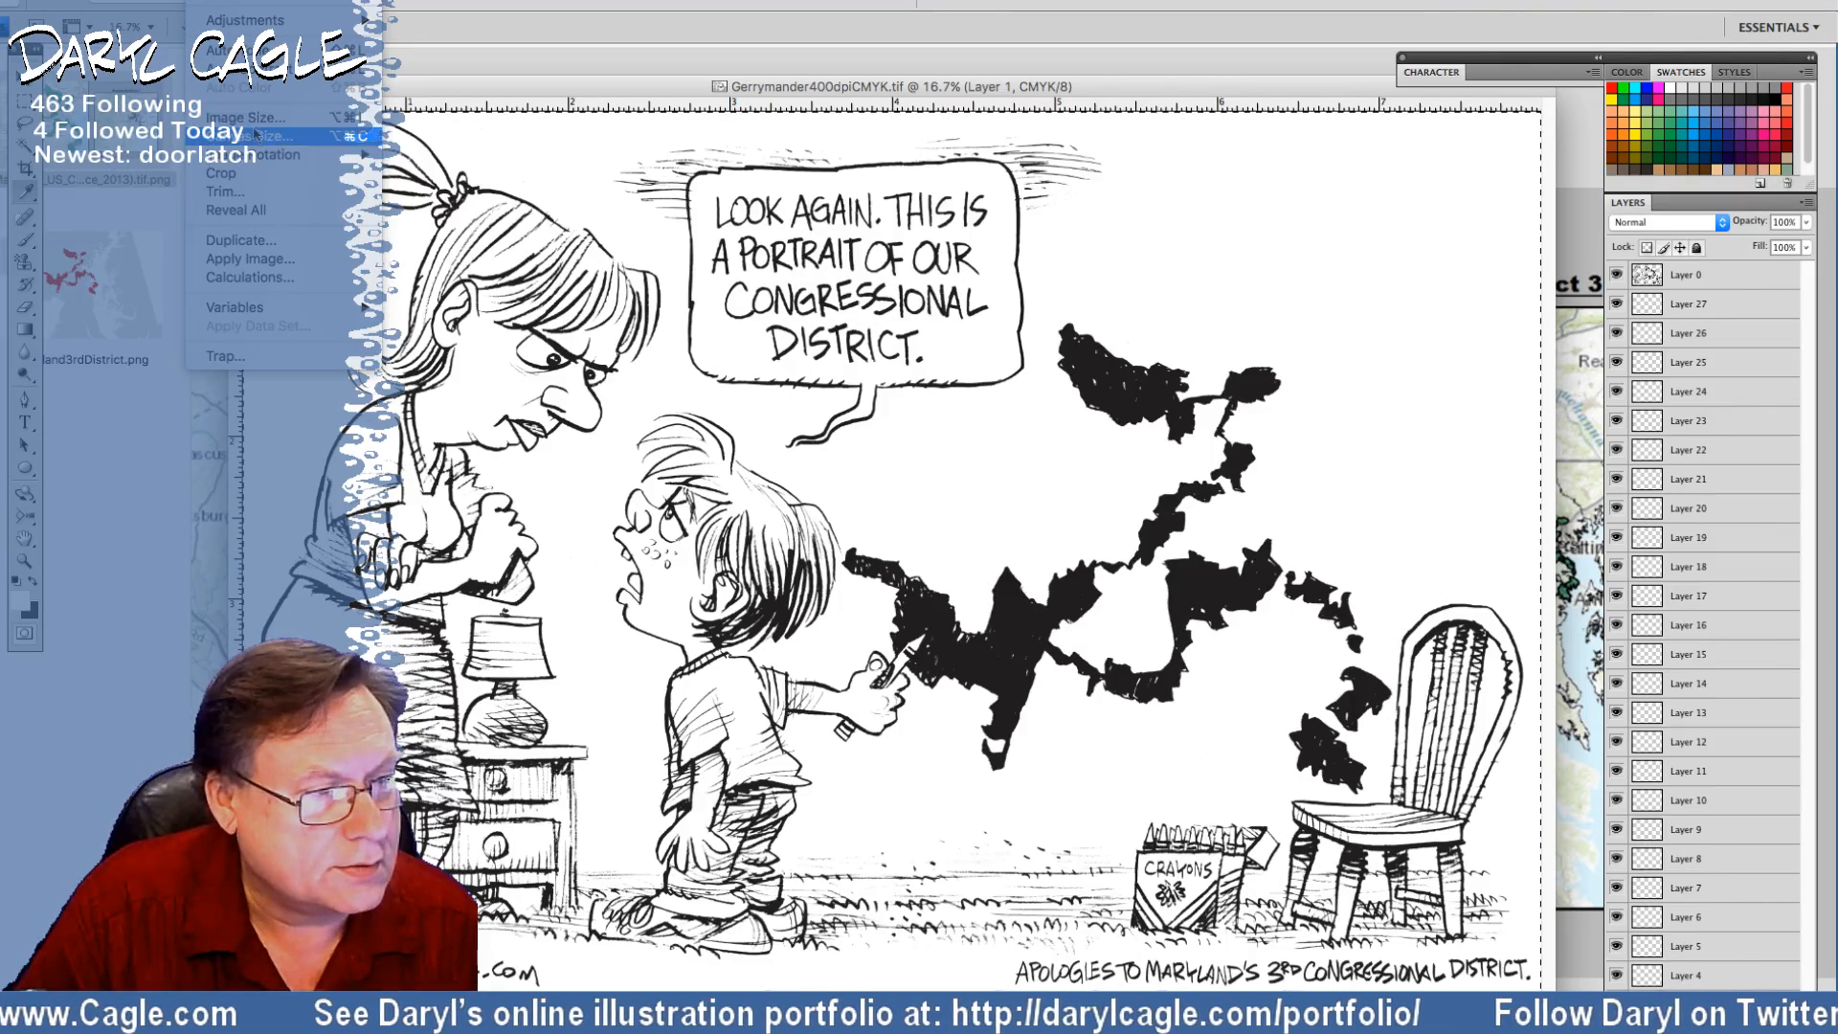
left_click(247, 117)
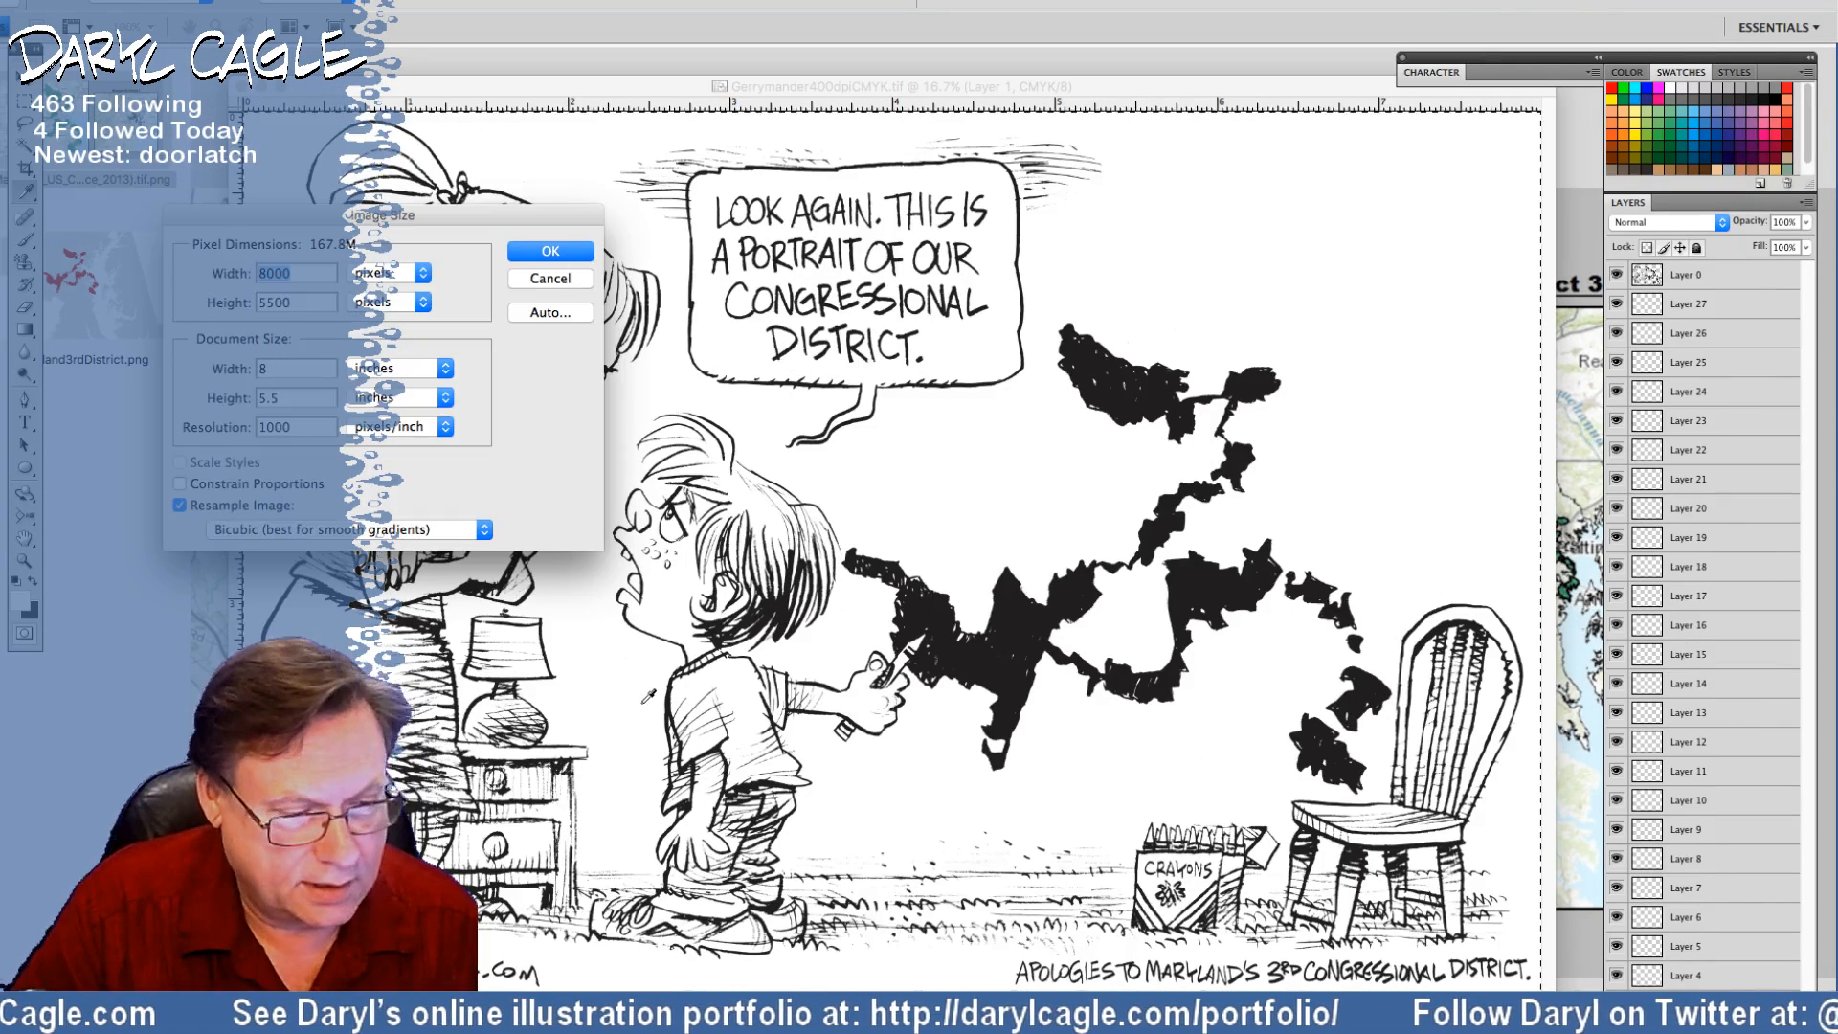
left_click(239, 487)
left_click(272, 427)
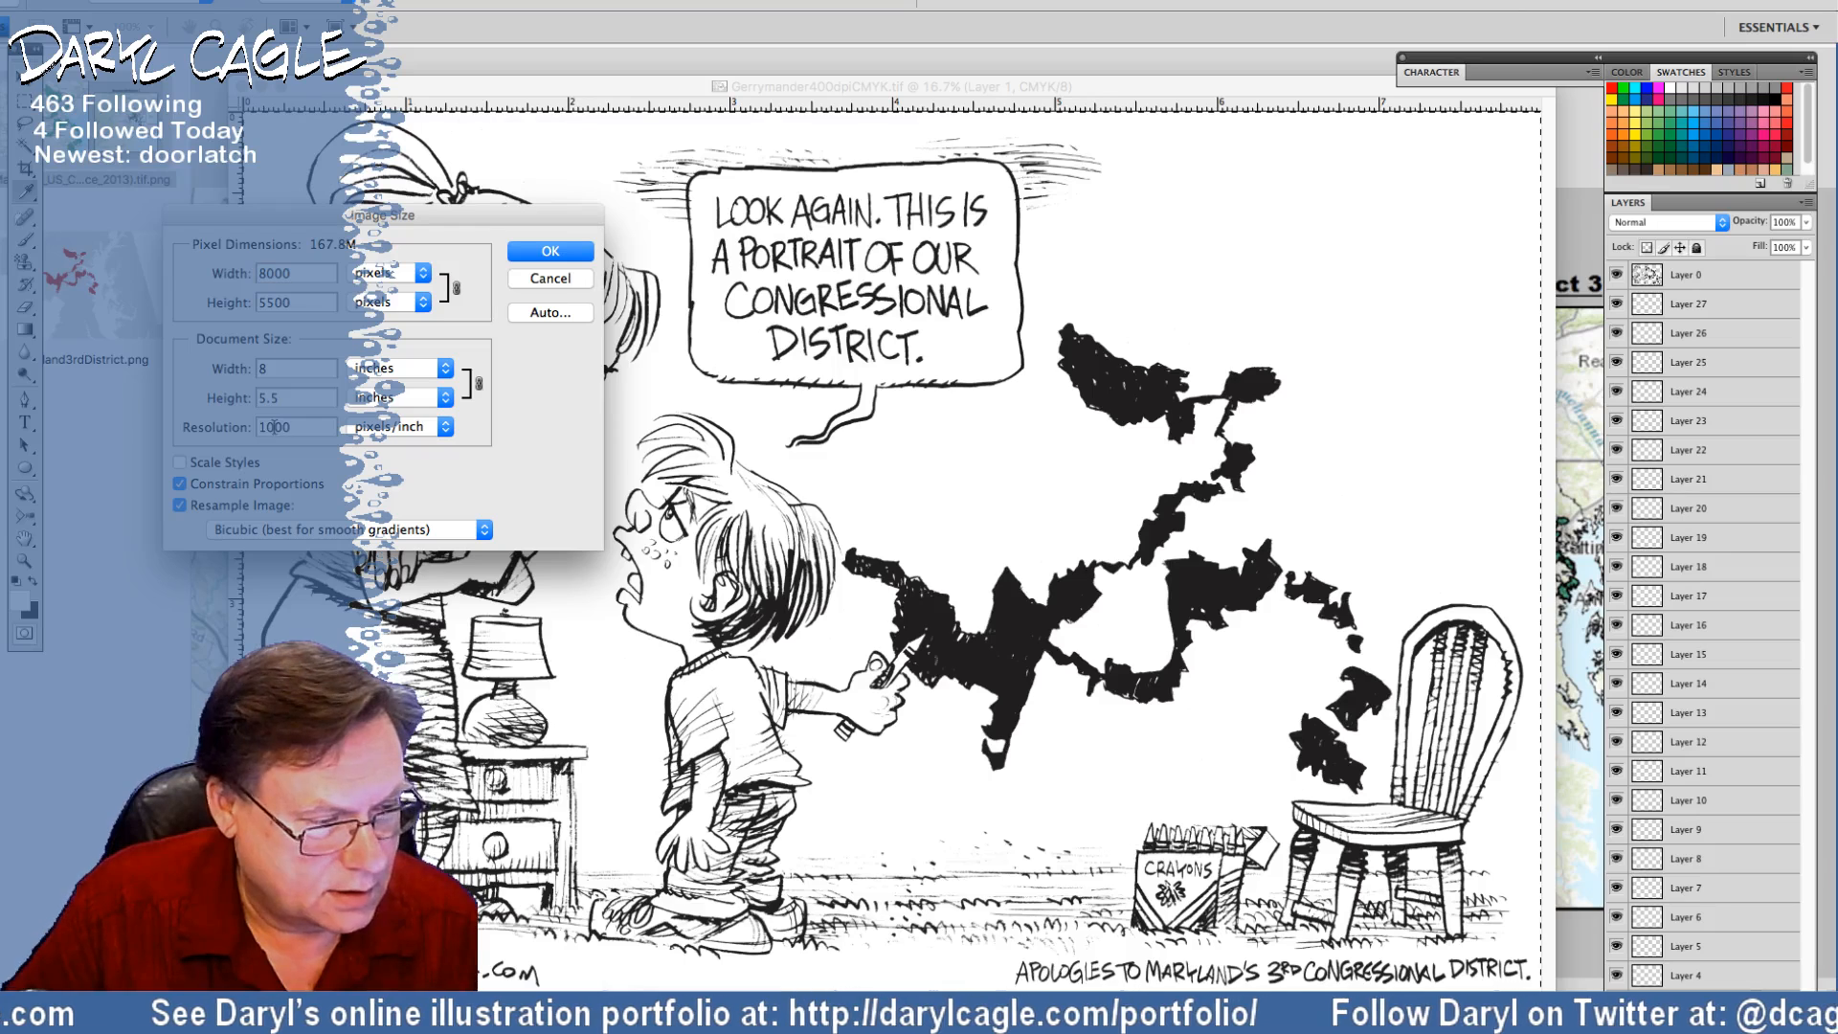
type("400")
left_click(261, 435)
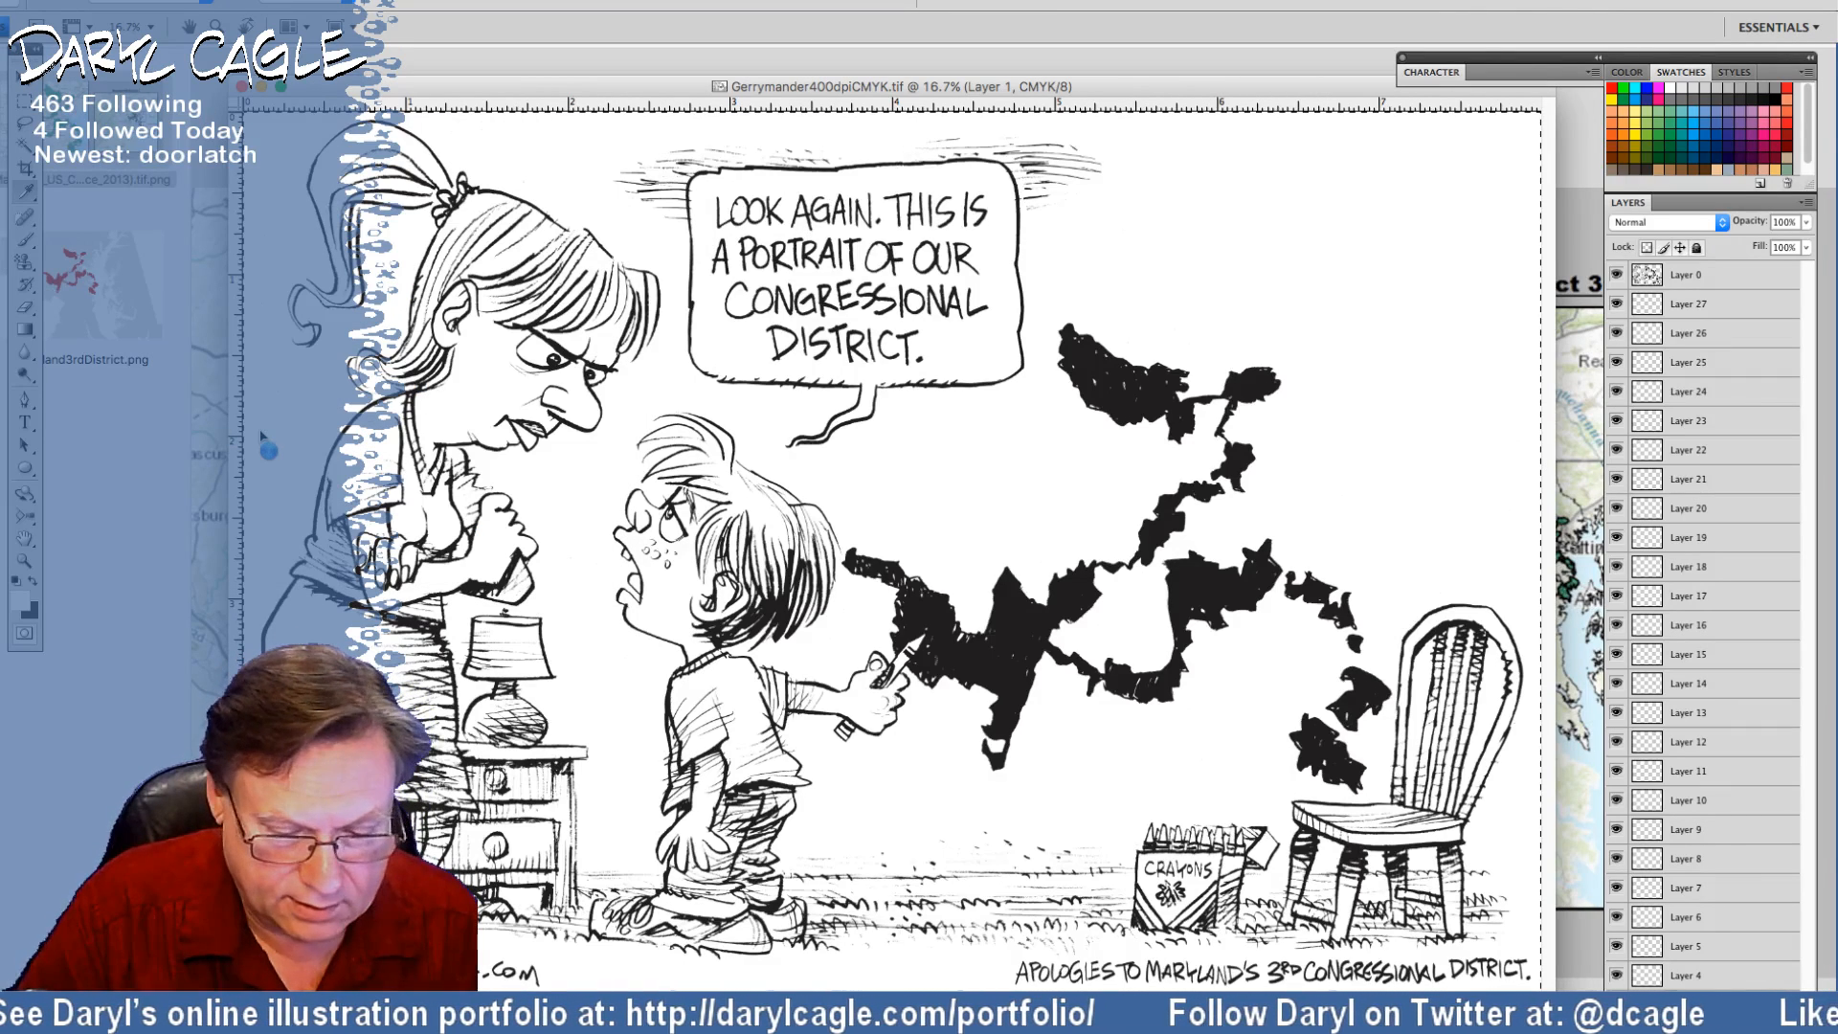
left_click(281, 86)
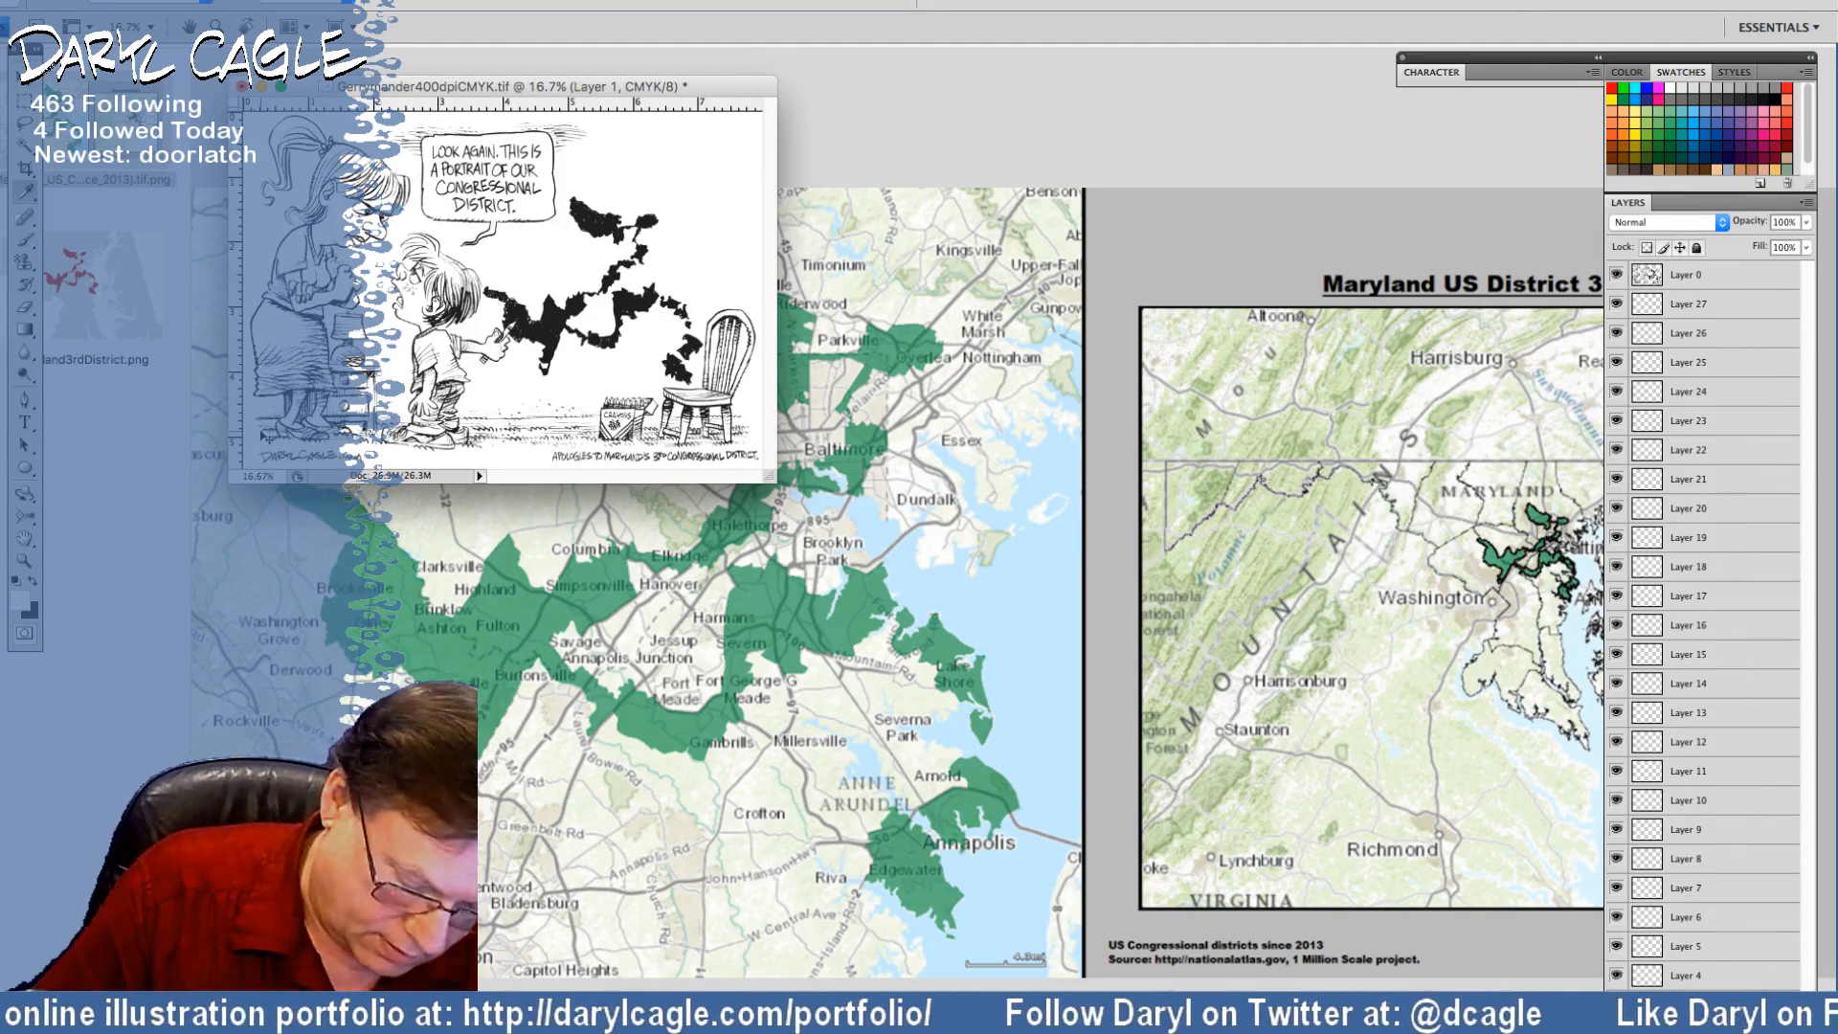
key("super+equal")
key("super+equal")
key("super+equal")
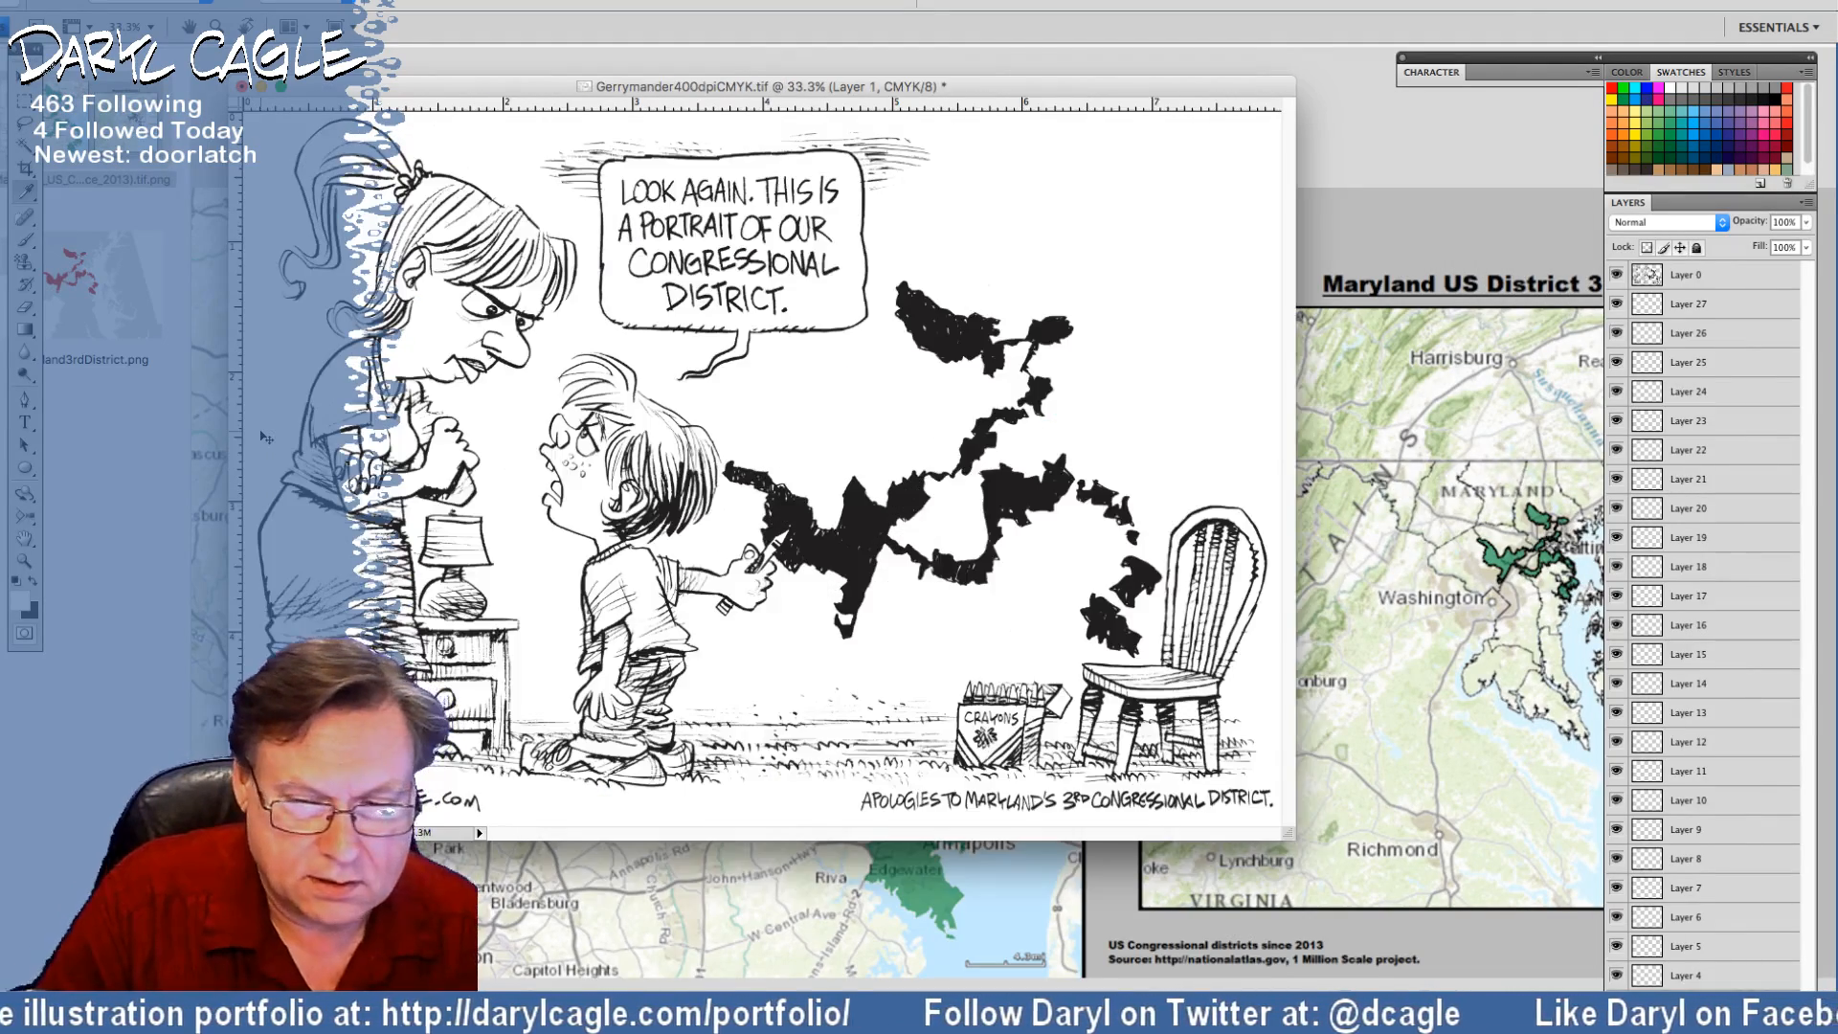
Look at the Maryland district map in Preview, return to the cartoon in Photoshop and rename Layer 2 as "Background wall texture"
key("super+Tab")
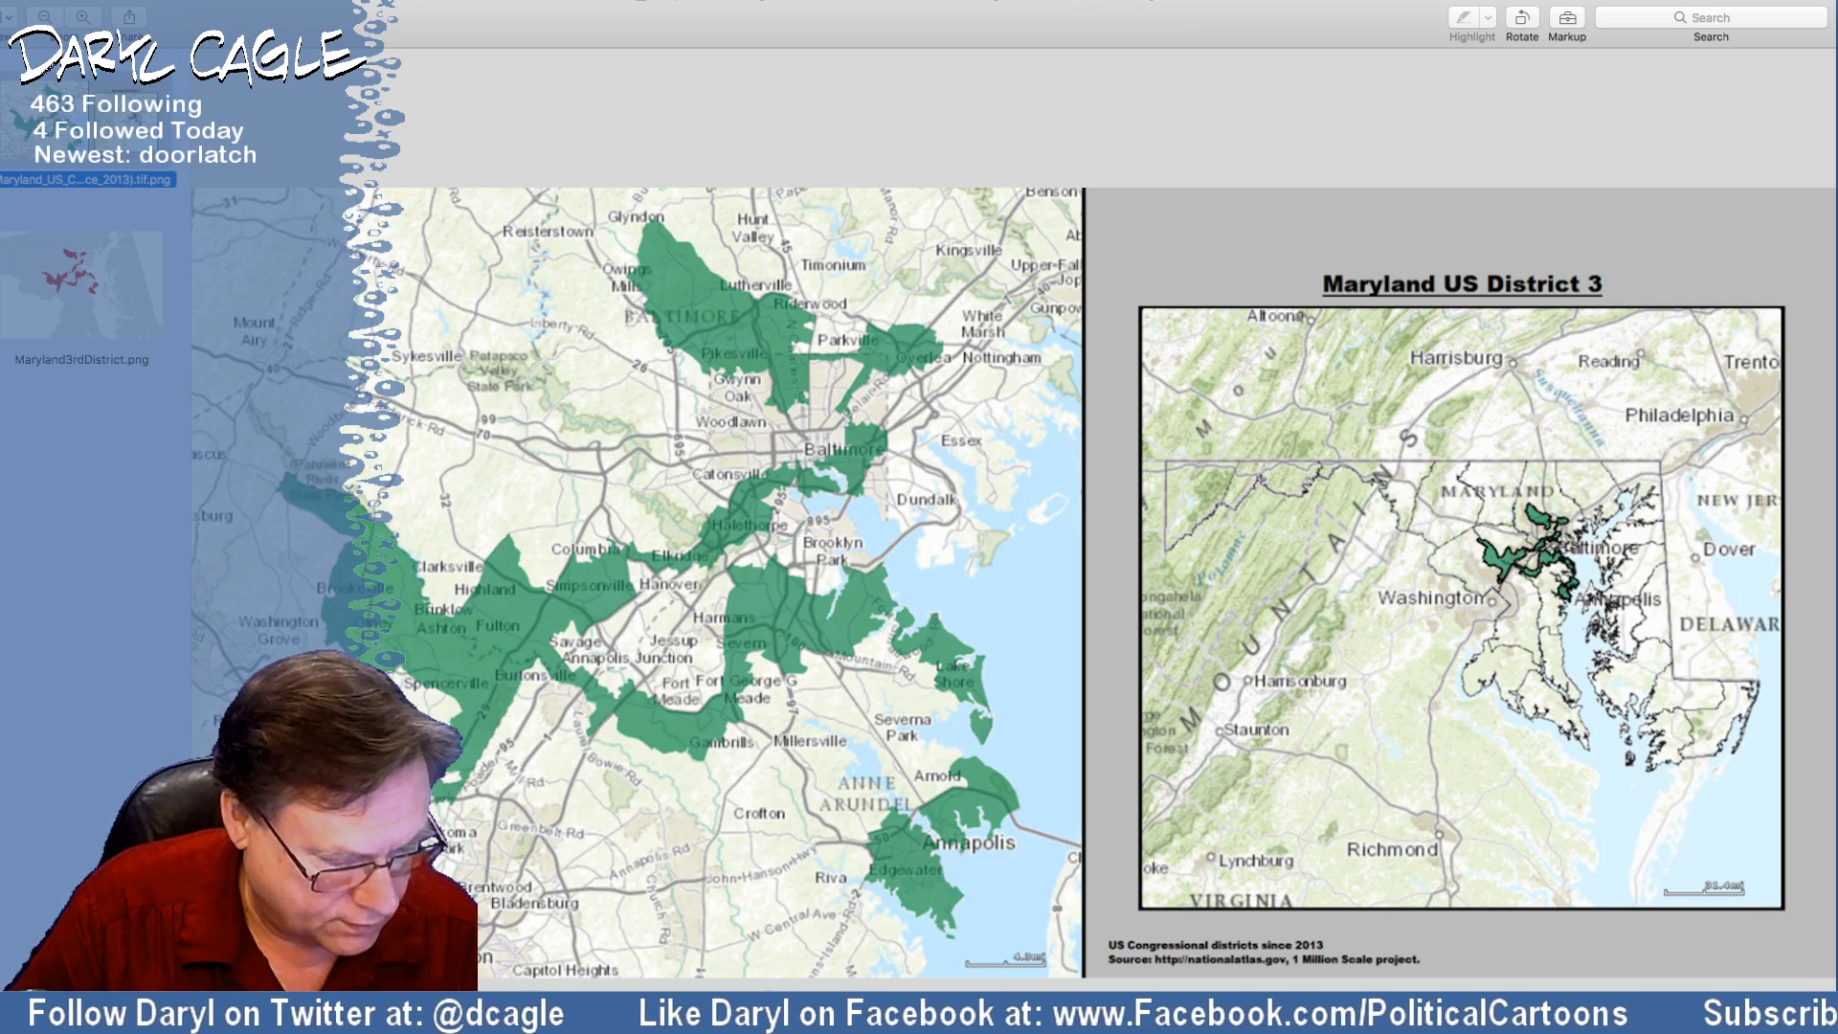
key("super+Tab")
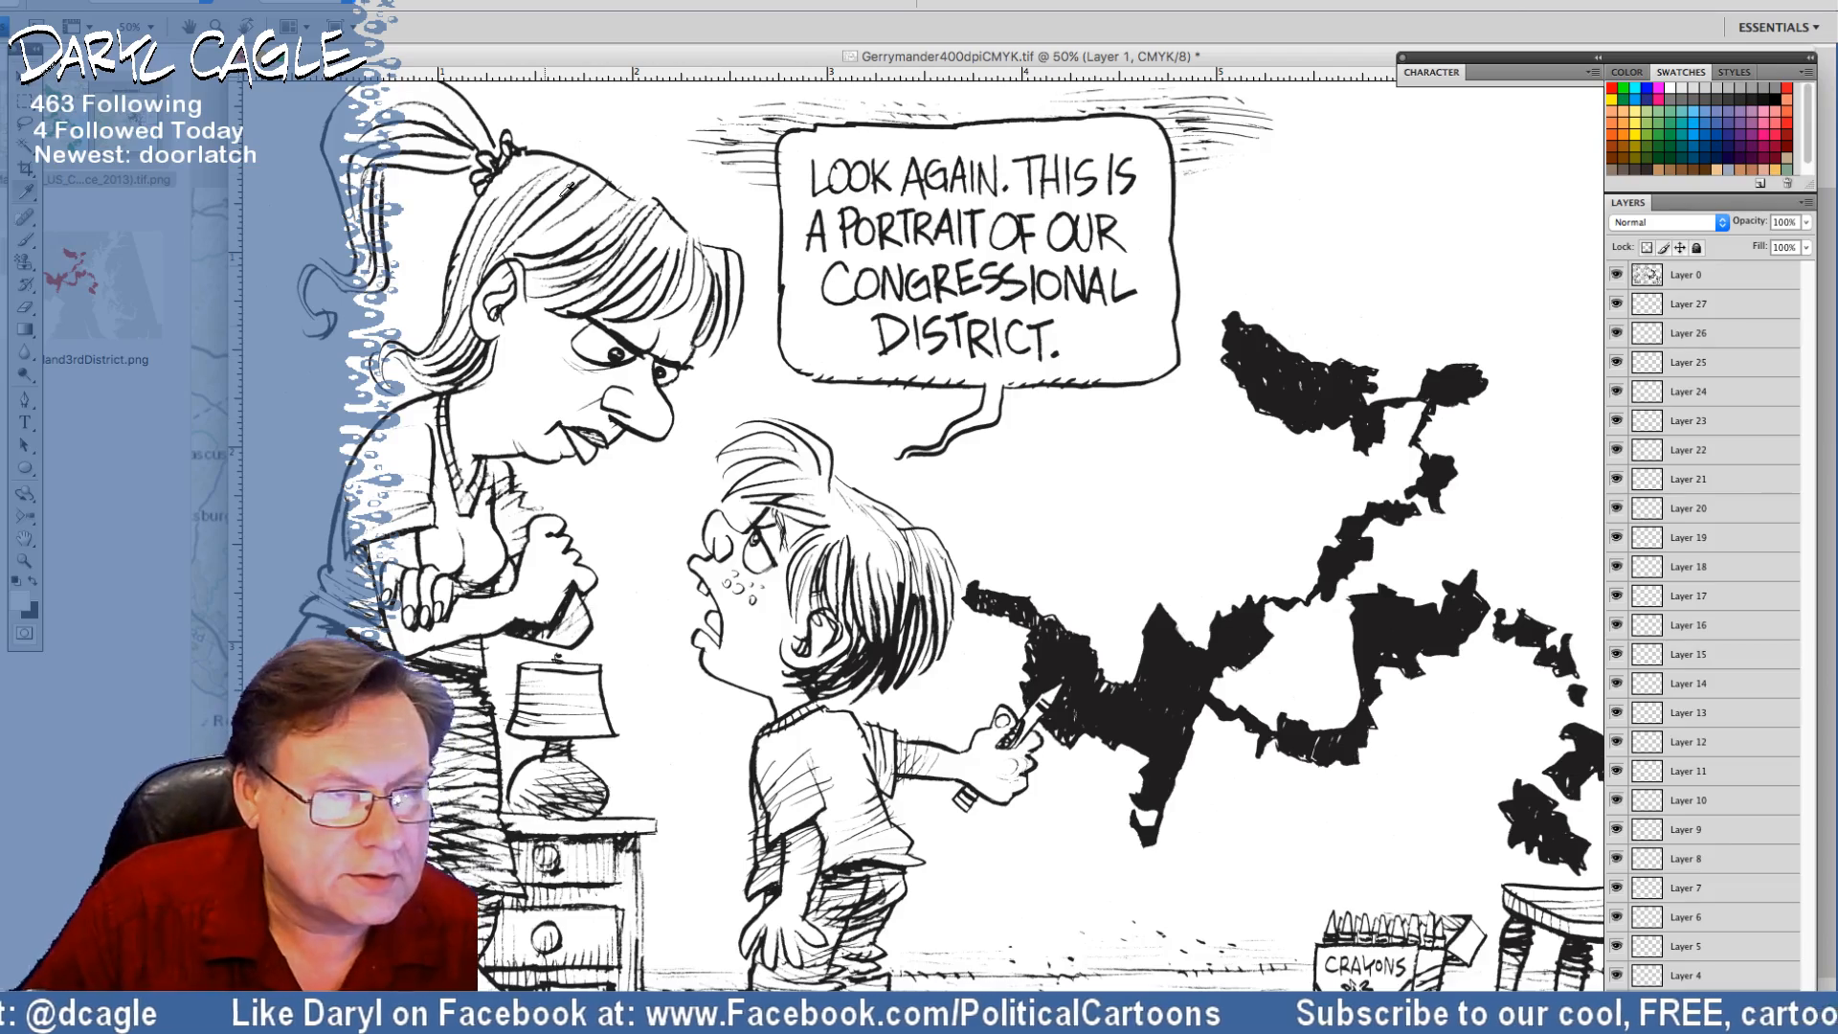
left_click_drag(610, 48, 406, 46)
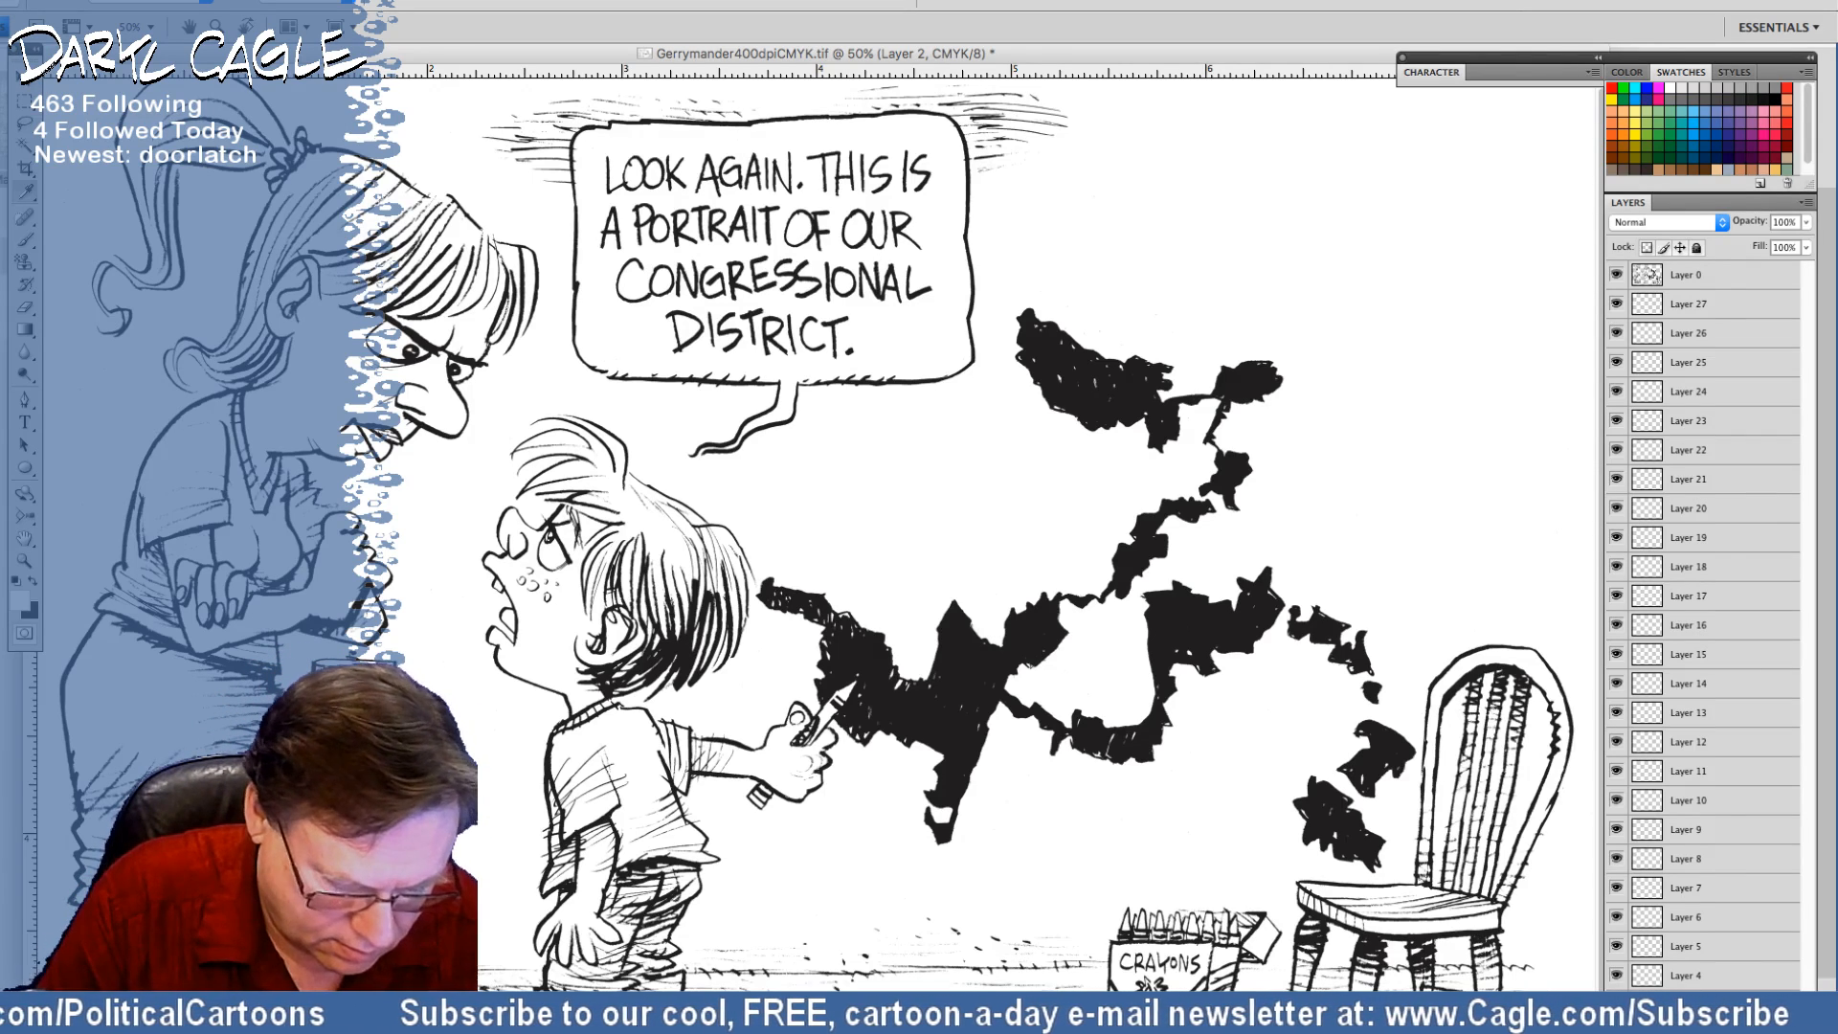
key("alt+bracketleft")
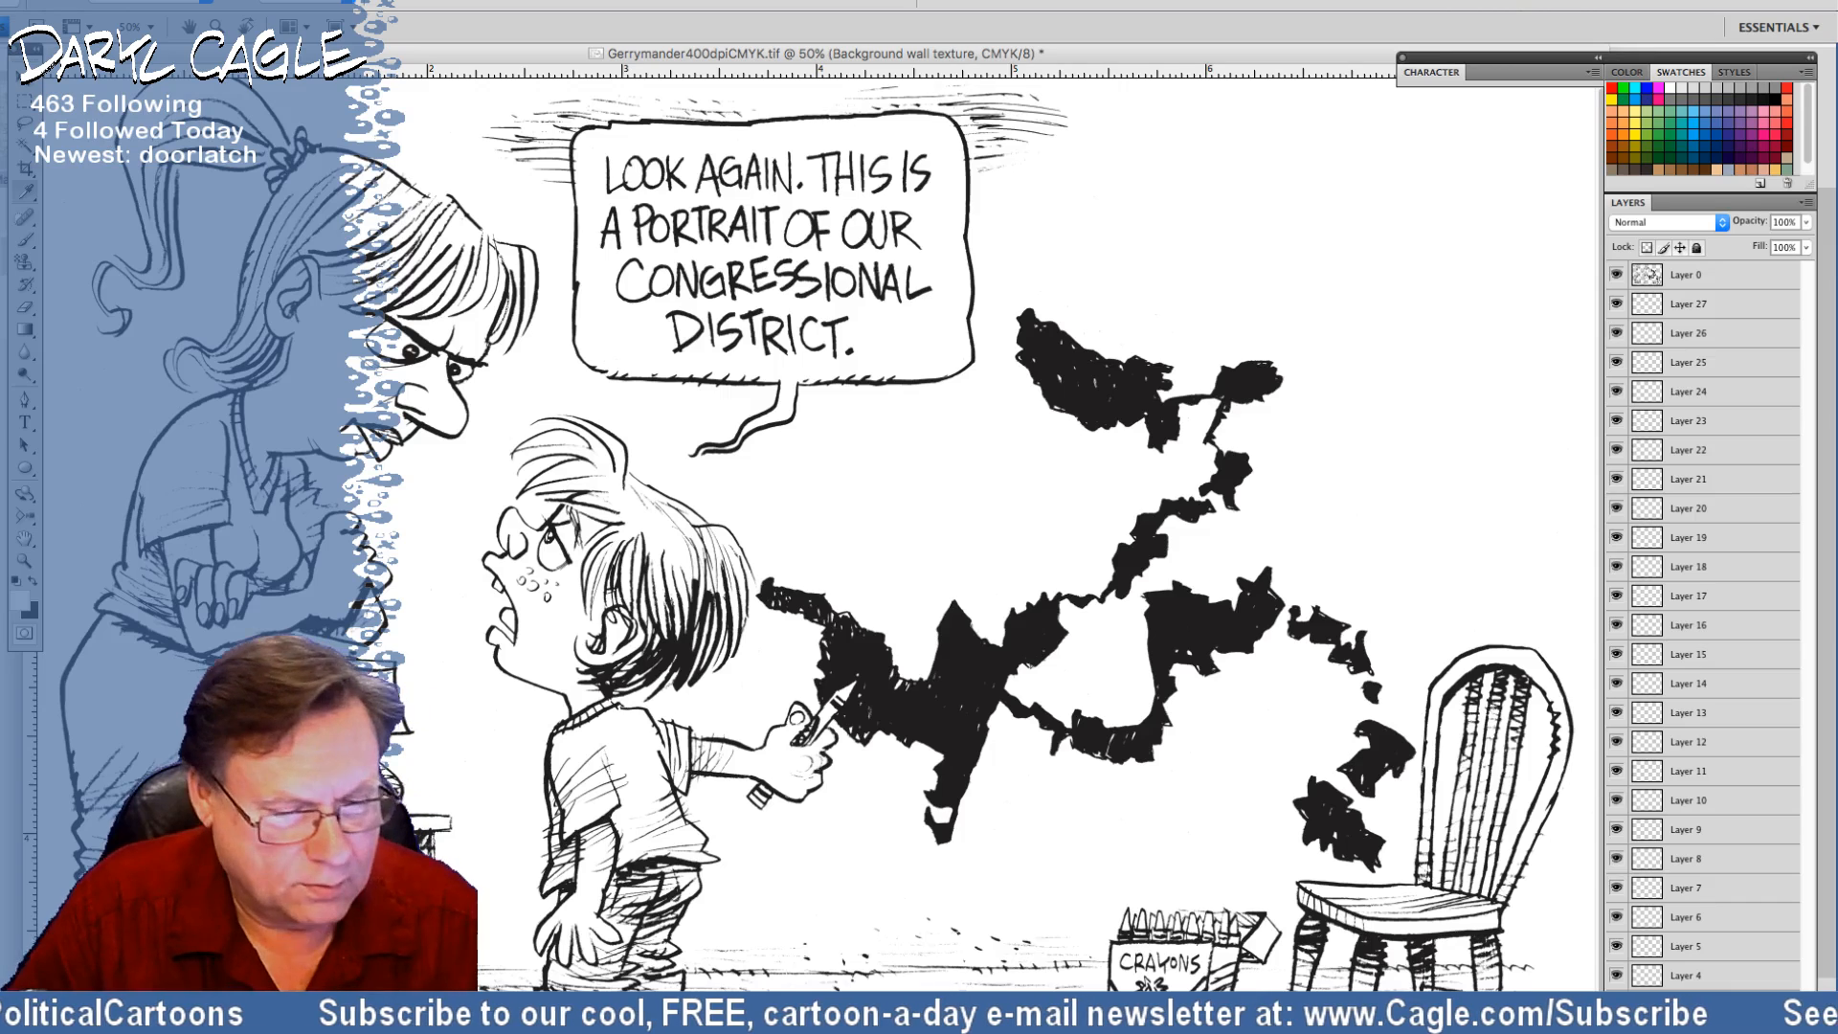
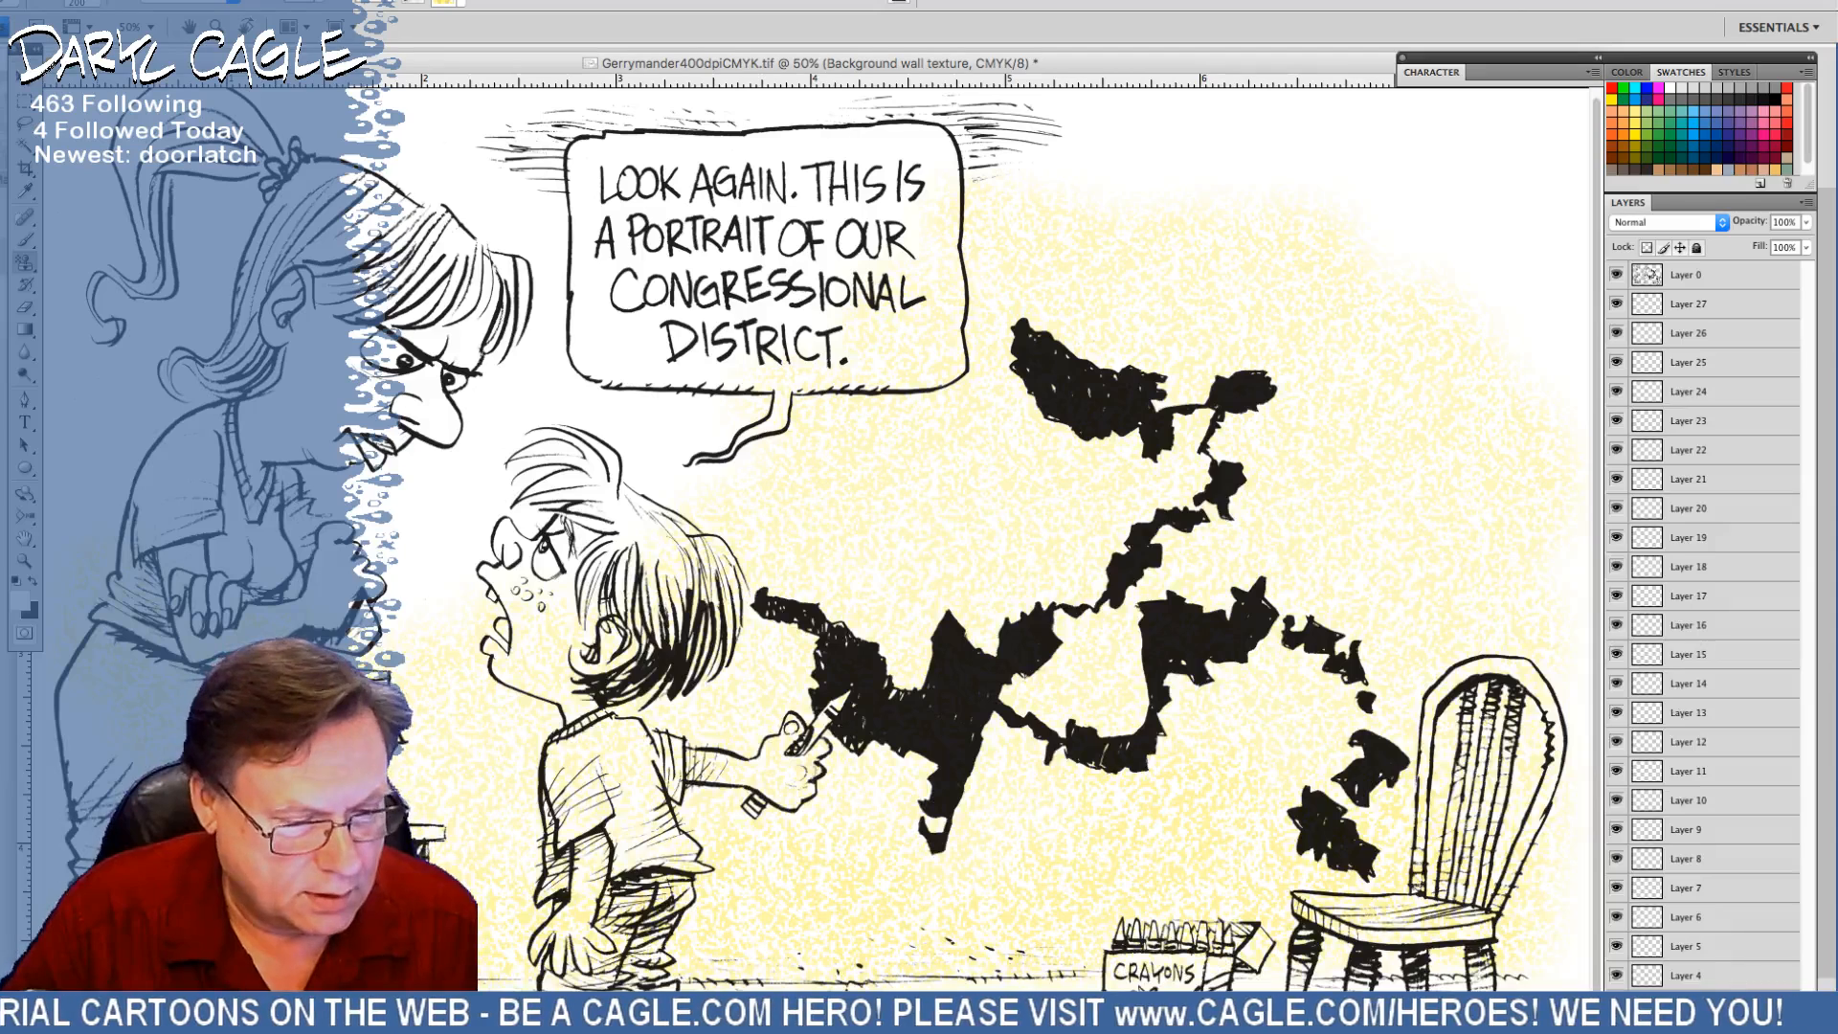
Rename Layer 22 as "Balloon"
double_click(1687, 450)
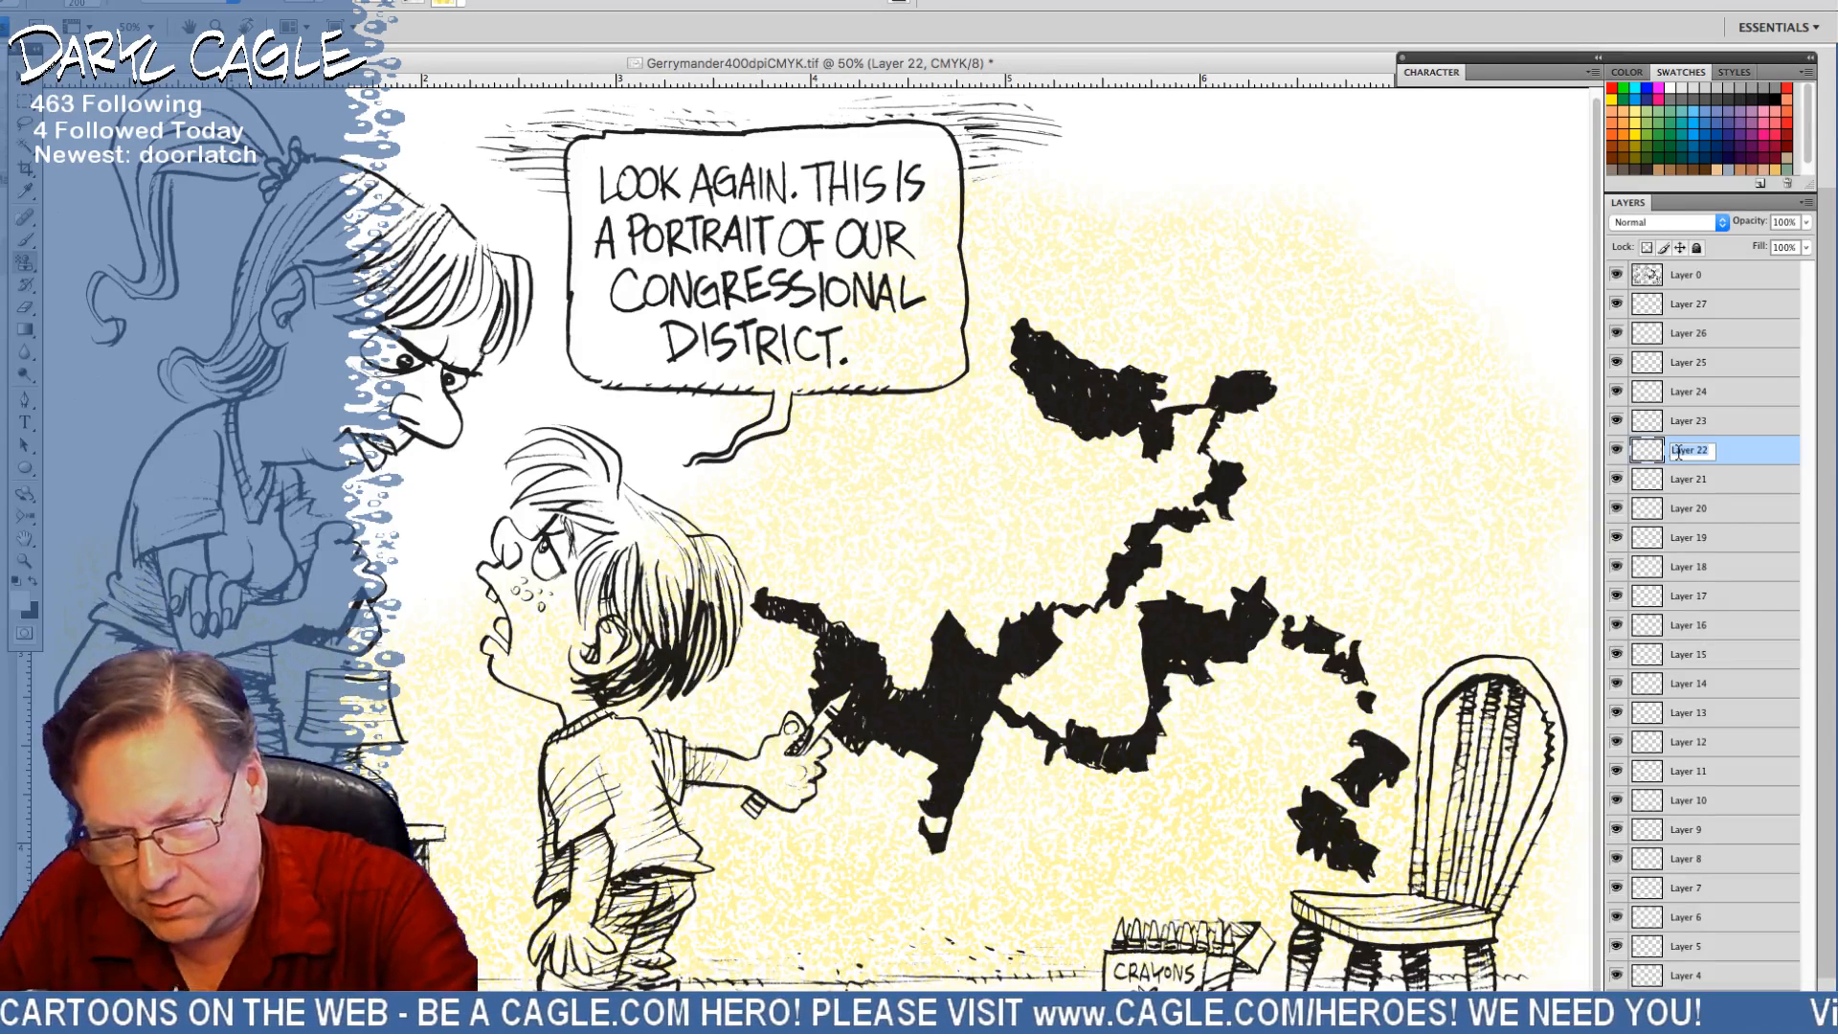
type("Ba")
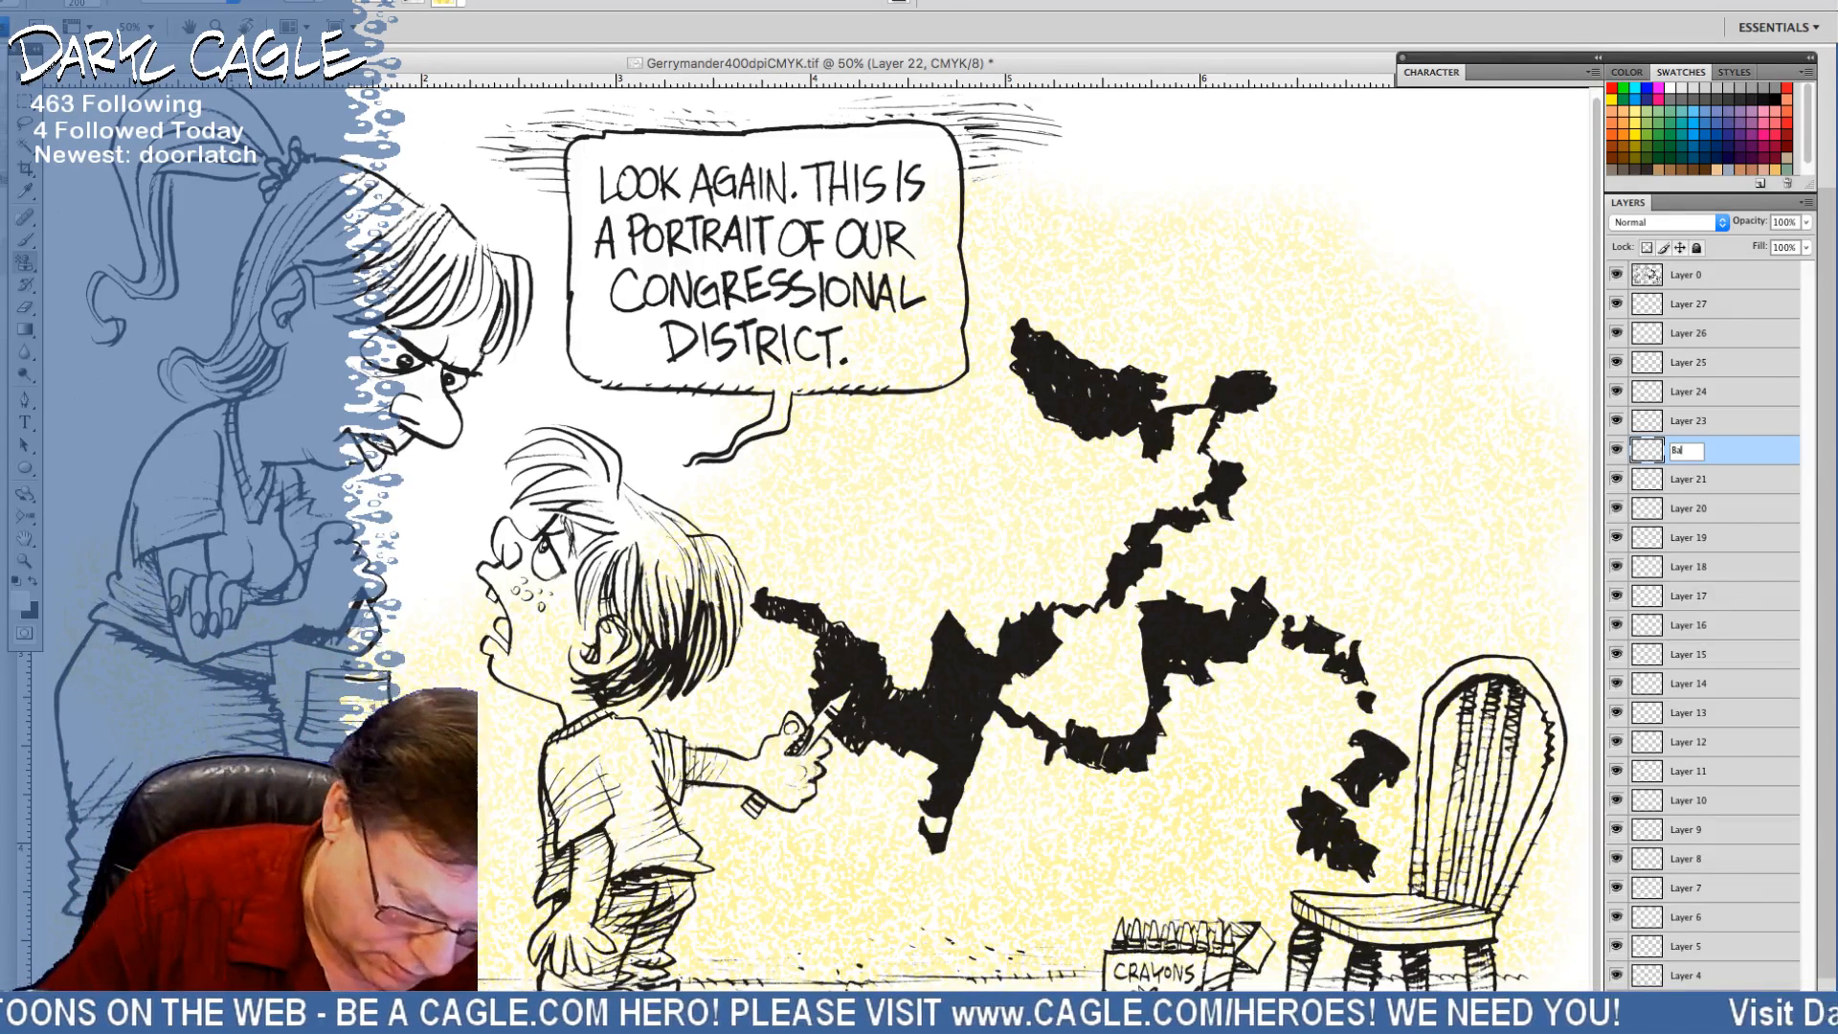
type("lloon")
key("Return")
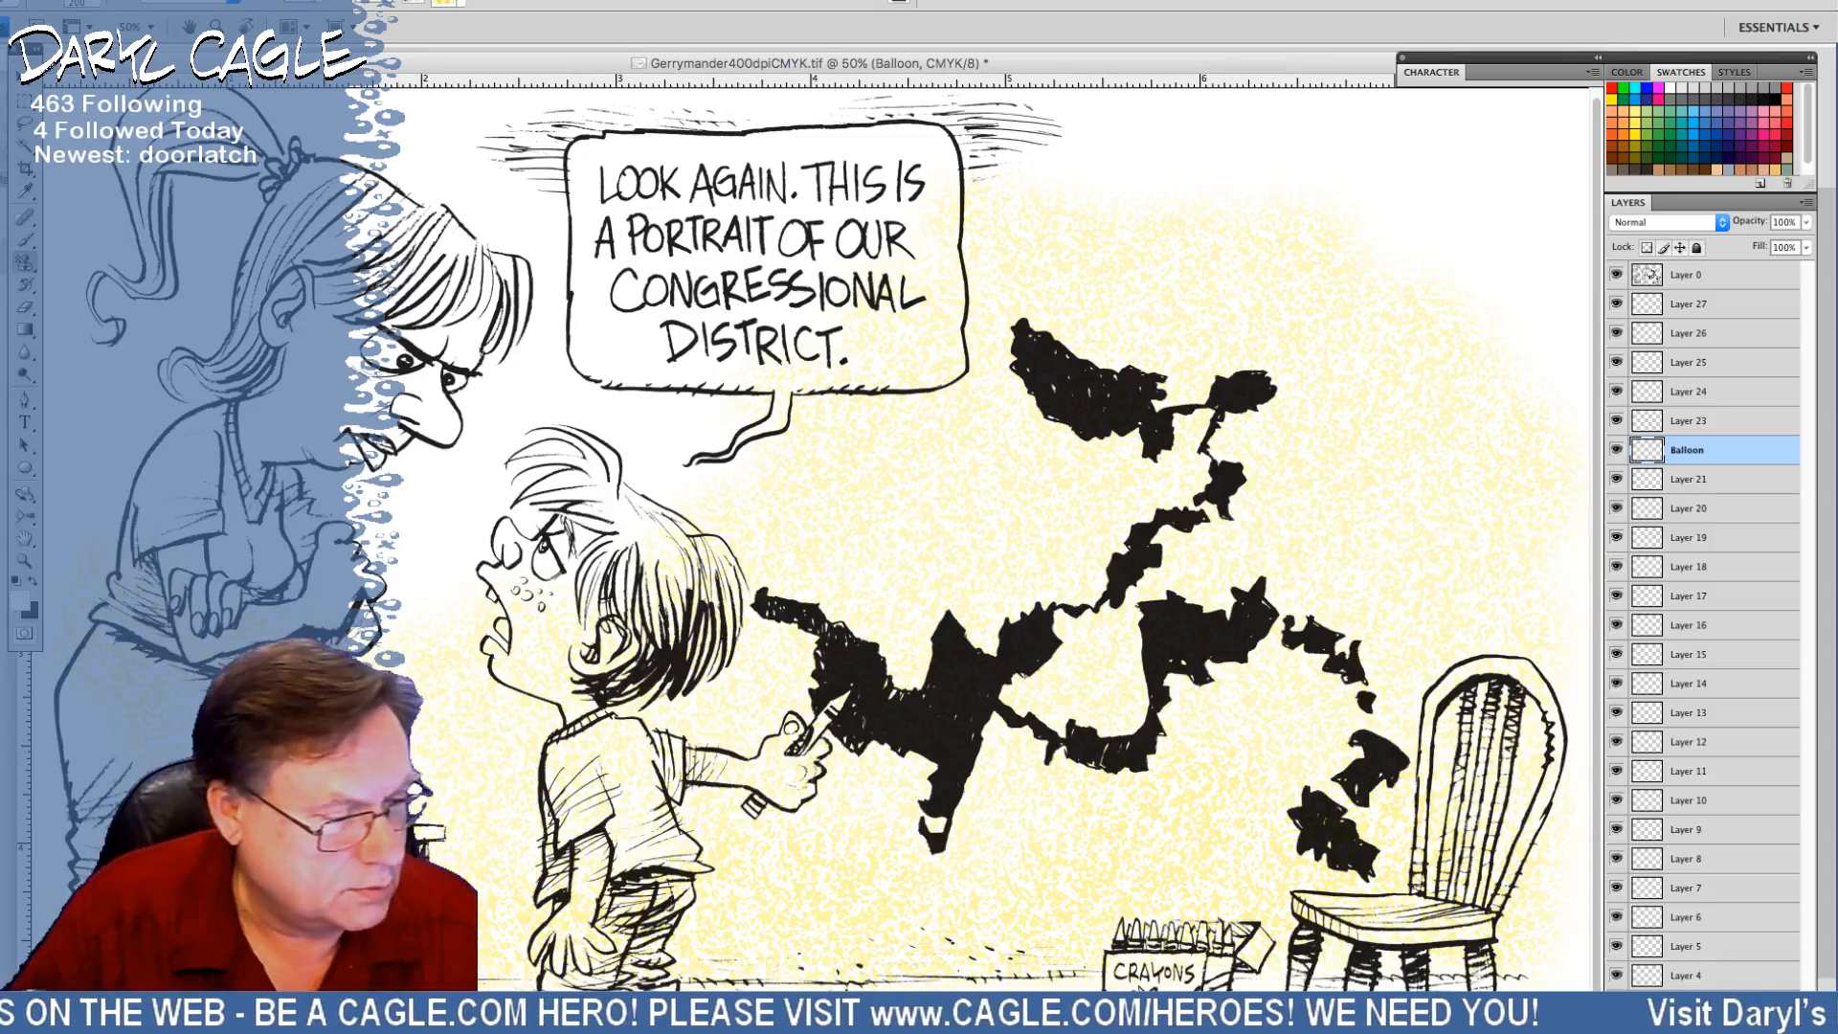
Set the foreground color to 50% yellow and choose a round brush tip for painting the Balloon layer
left_click(26, 603)
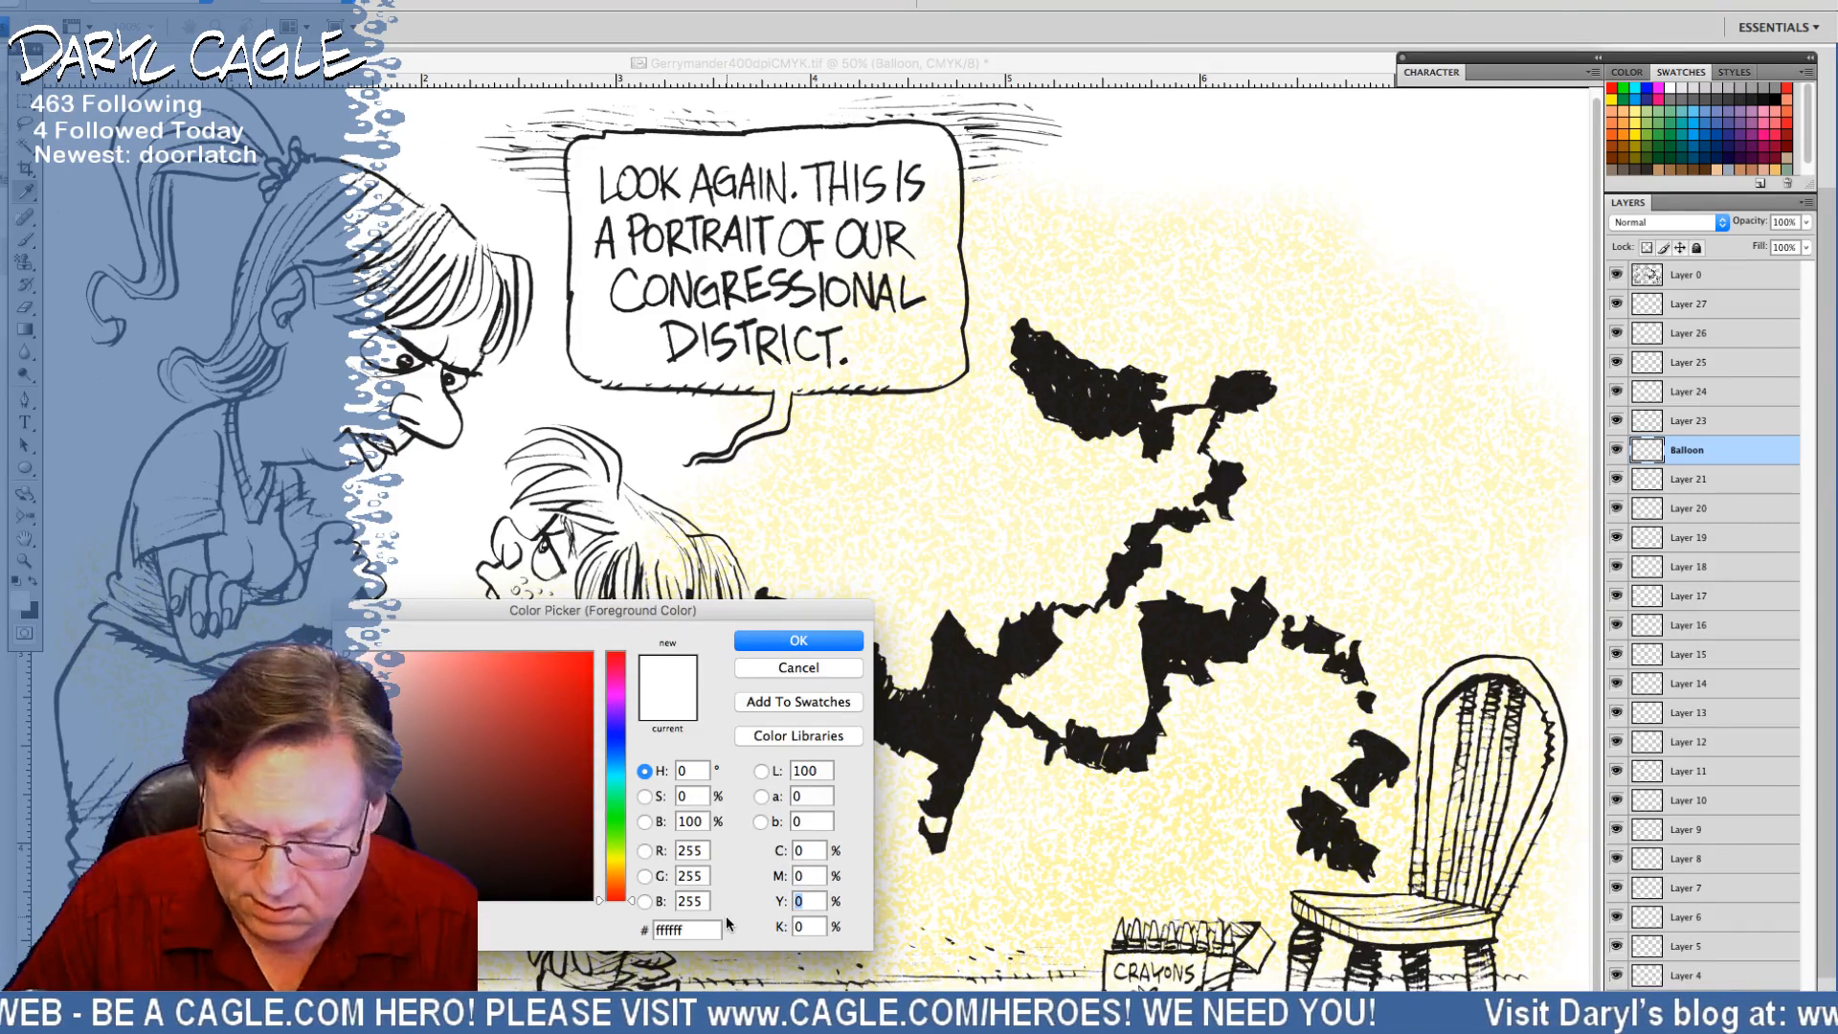
type("20")
key("Return")
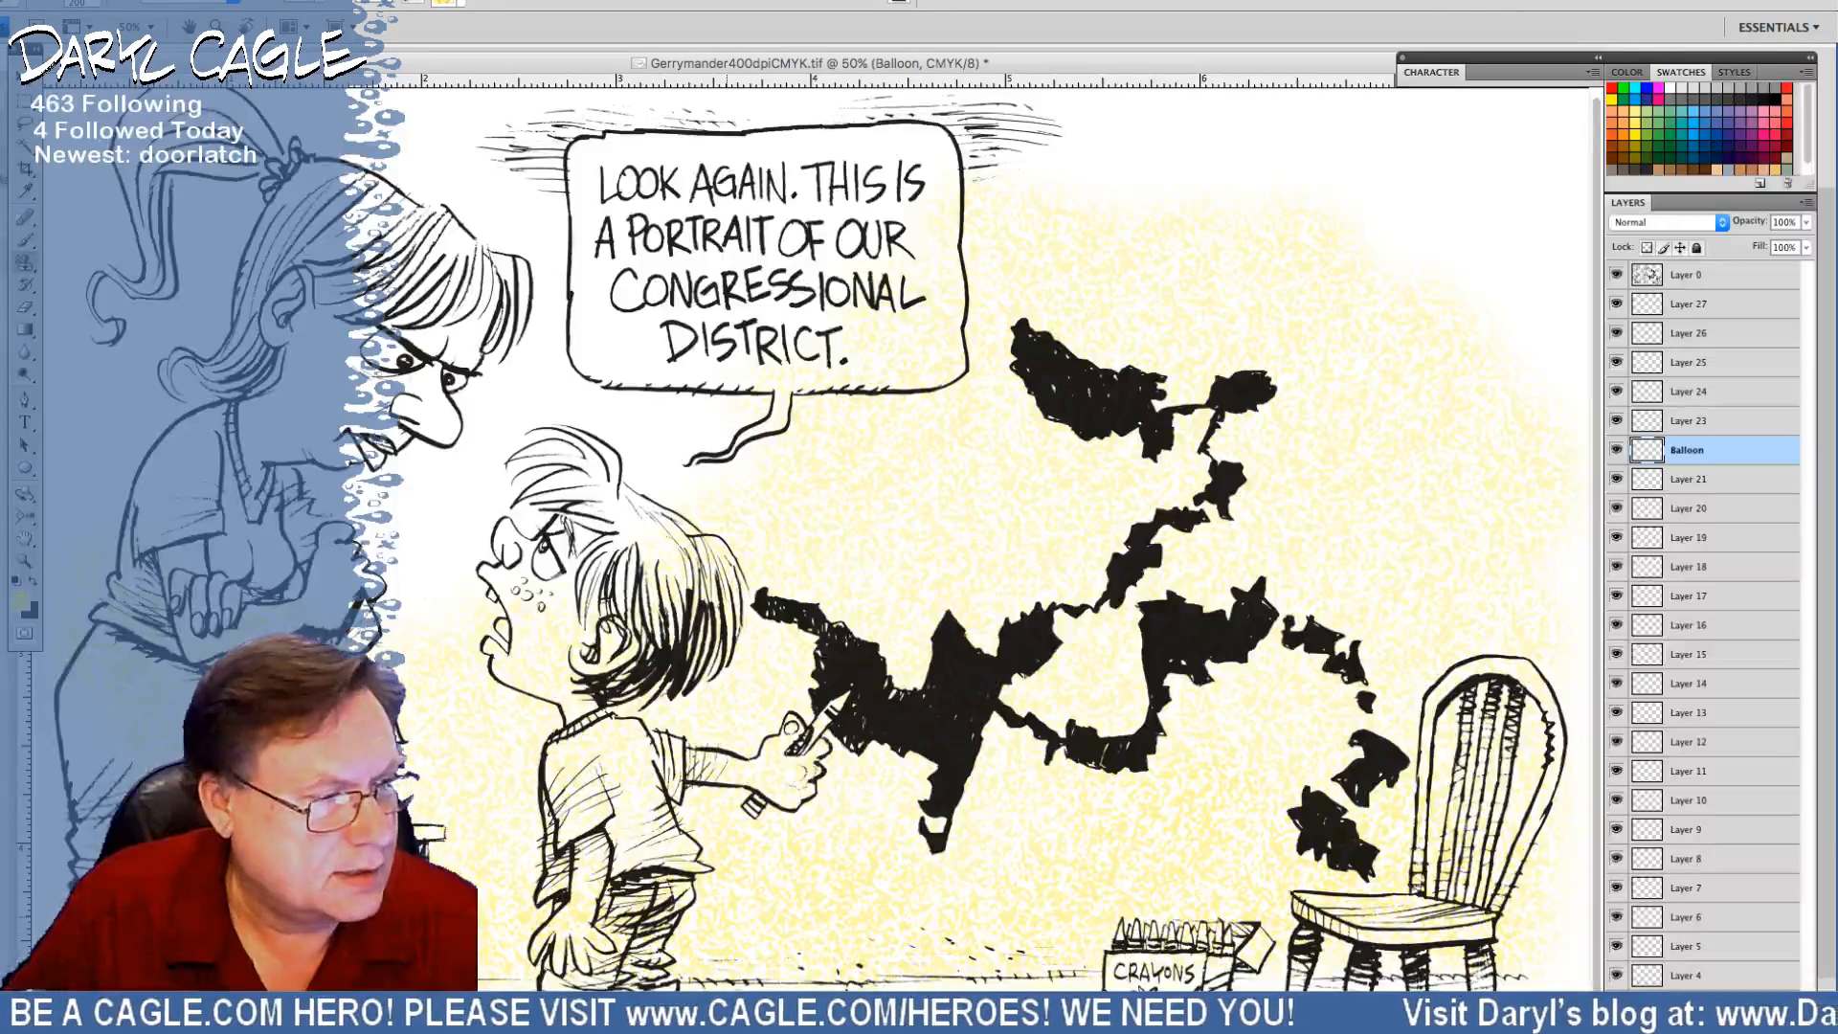
left_click(32, 249)
left_click(97, 8)
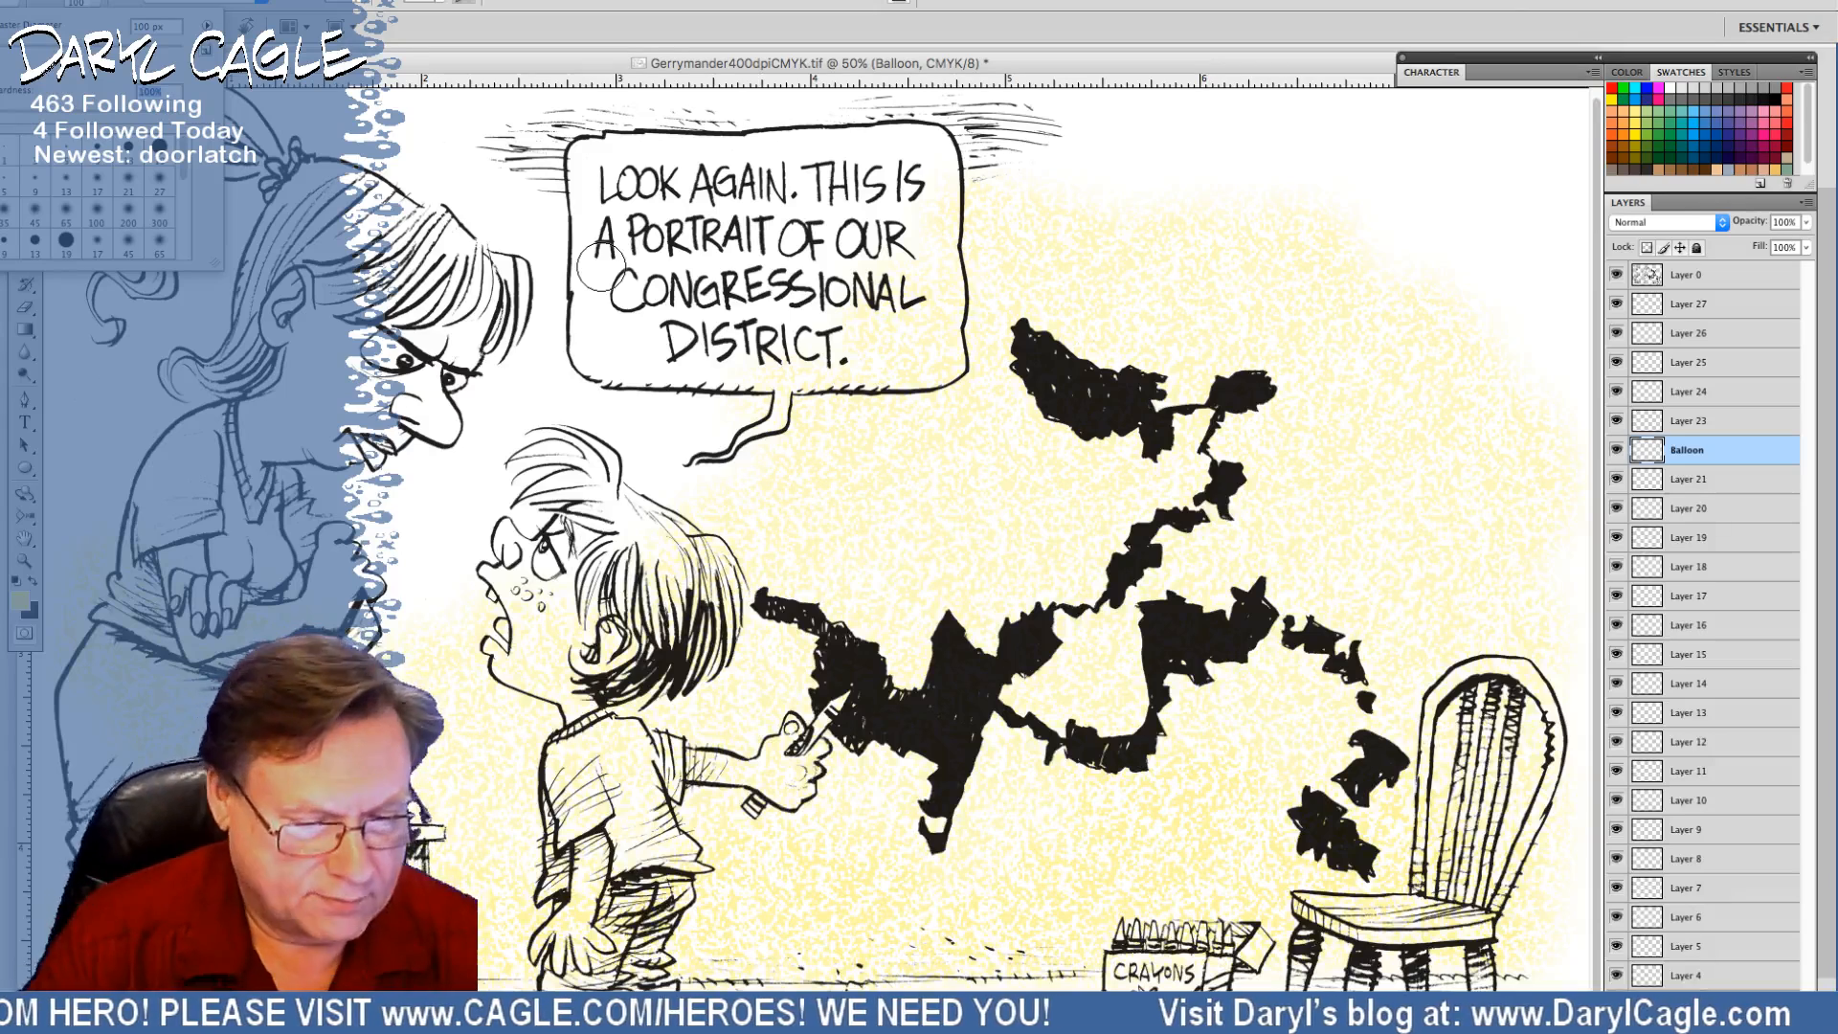
key("Return")
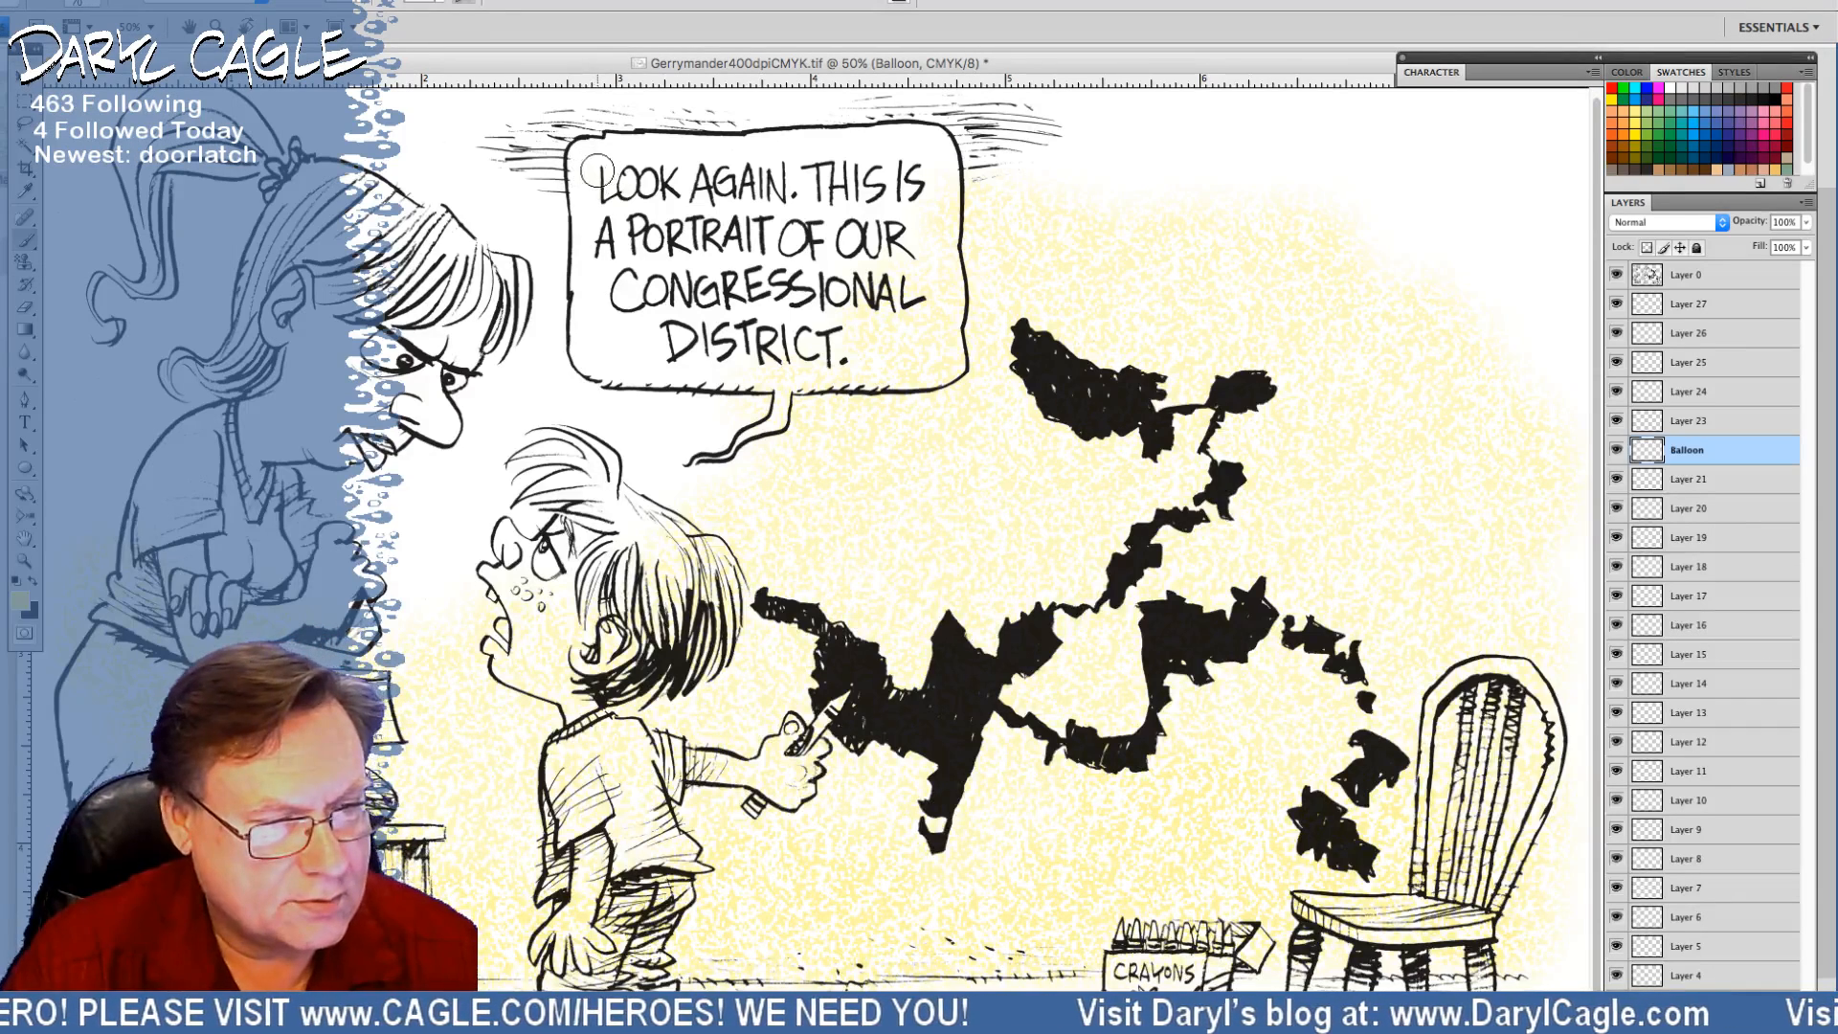
Try to paint the inside of the speech balloon with translucent yellow strokes, and undo them
mouse_move(596, 172)
left_mouse_down()
mouse_move(579, 217)
mouse_move(579, 188)
mouse_move(594, 368)
mouse_move(764, 382)
mouse_move(954, 366)
mouse_move(938, 137)
mouse_move(576, 144)
mouse_move(595, 204)
mouse_move(613, 146)
mouse_move(653, 154)
left_mouse_up()
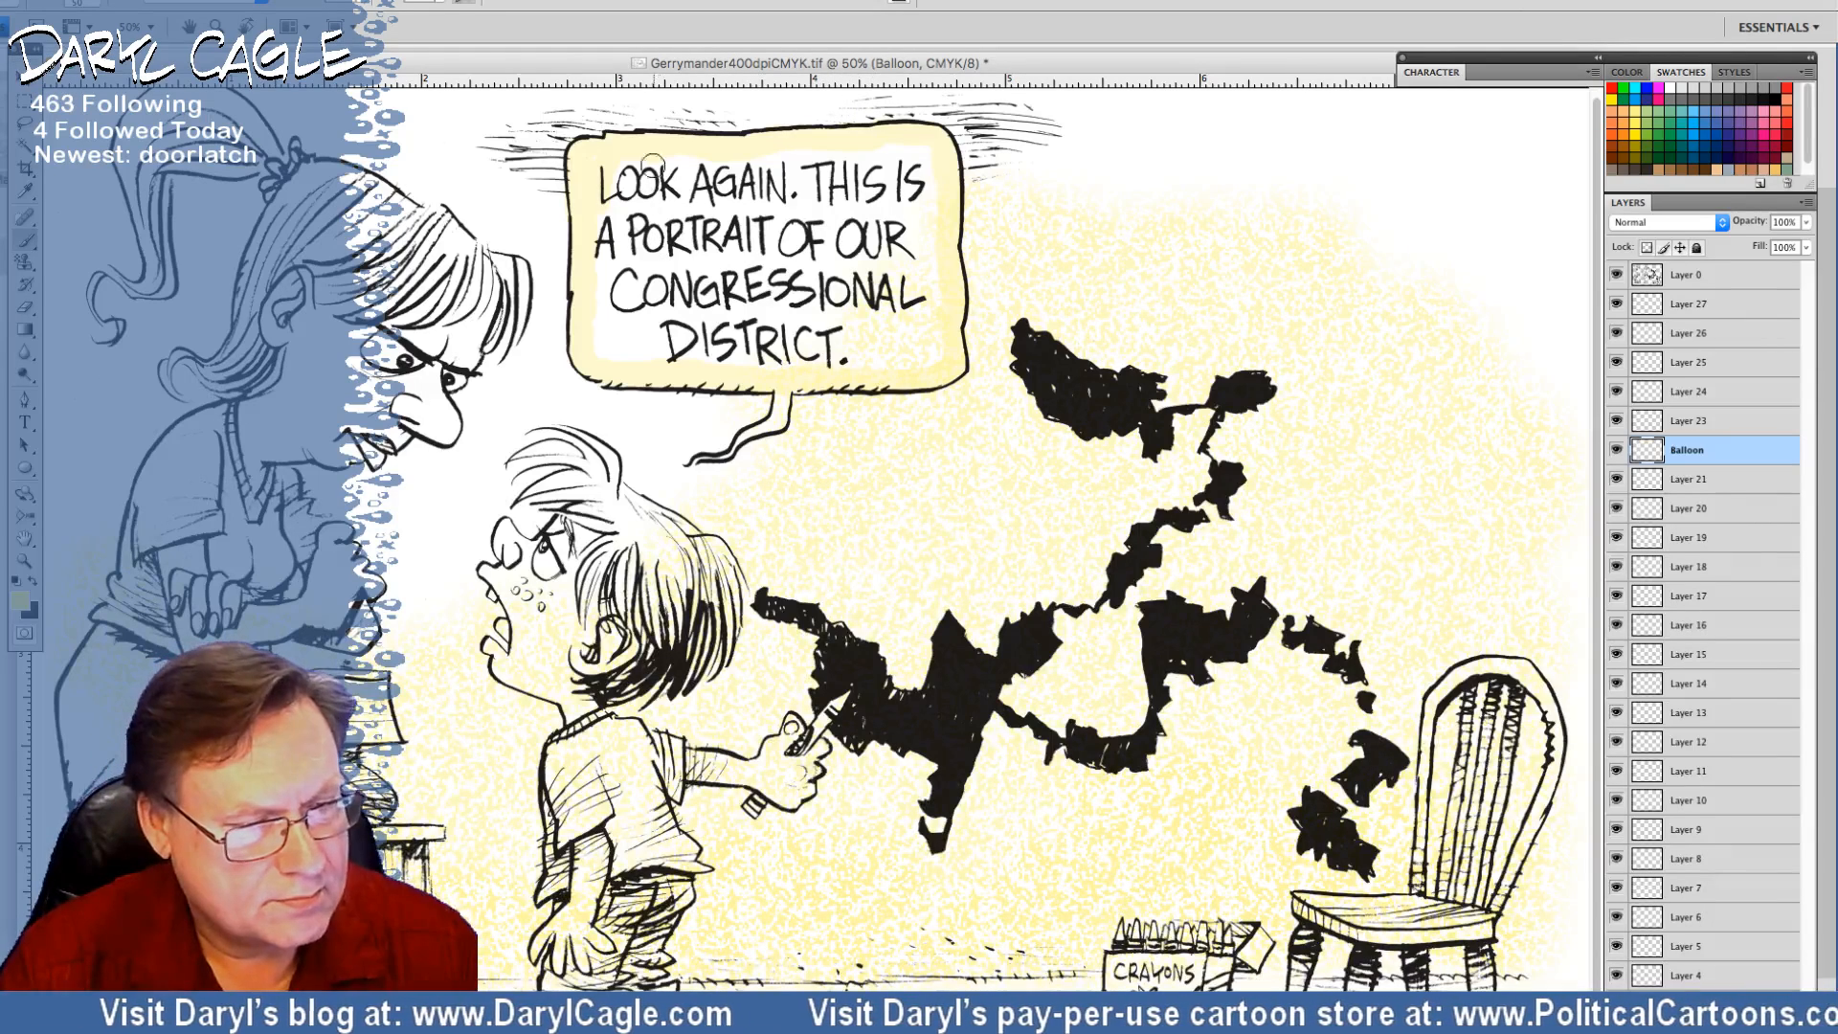
mouse_move(653, 163)
left_mouse_down()
mouse_move(616, 240)
mouse_move(646, 204)
mouse_move(637, 230)
mouse_move(620, 191)
mouse_move(609, 343)
mouse_move(684, 344)
mouse_move(655, 192)
mouse_move(634, 188)
mouse_move(893, 171)
mouse_move(916, 193)
mouse_move(912, 333)
mouse_move(852, 350)
mouse_move(659, 316)
mouse_move(697, 260)
mouse_move(803, 302)
left_mouse_up()
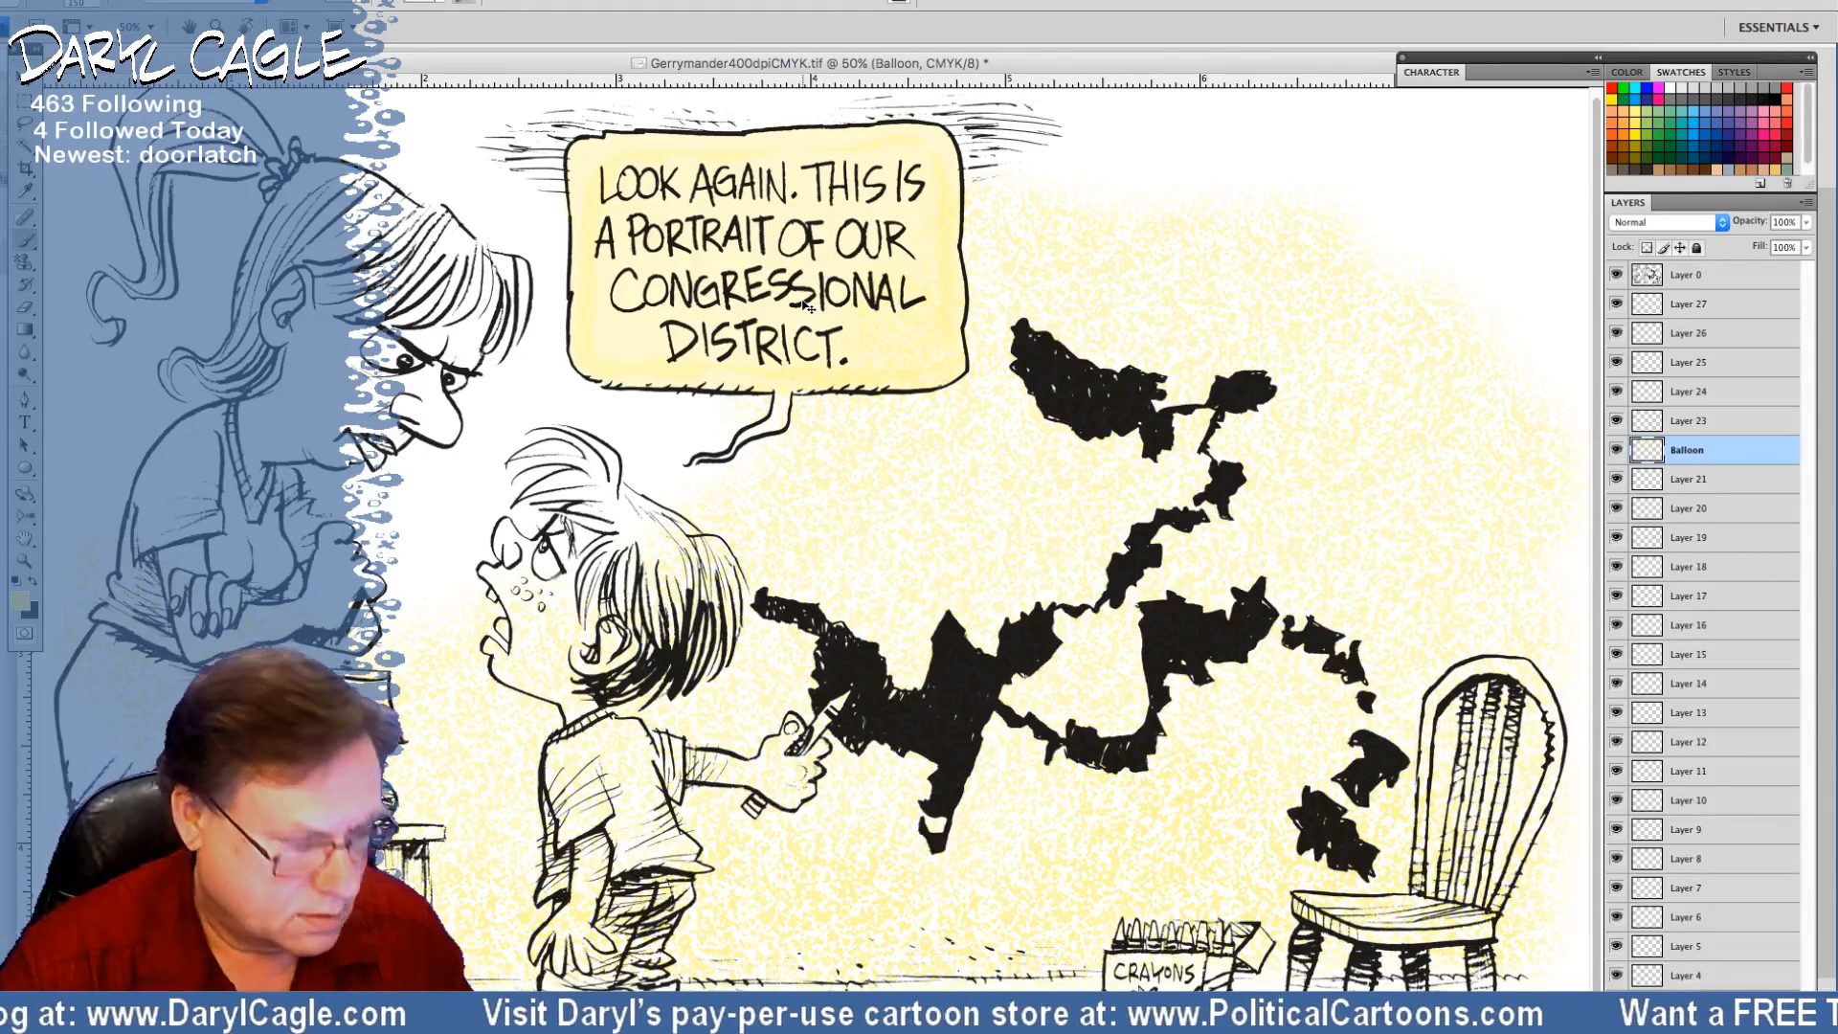
key("ctrl+z")
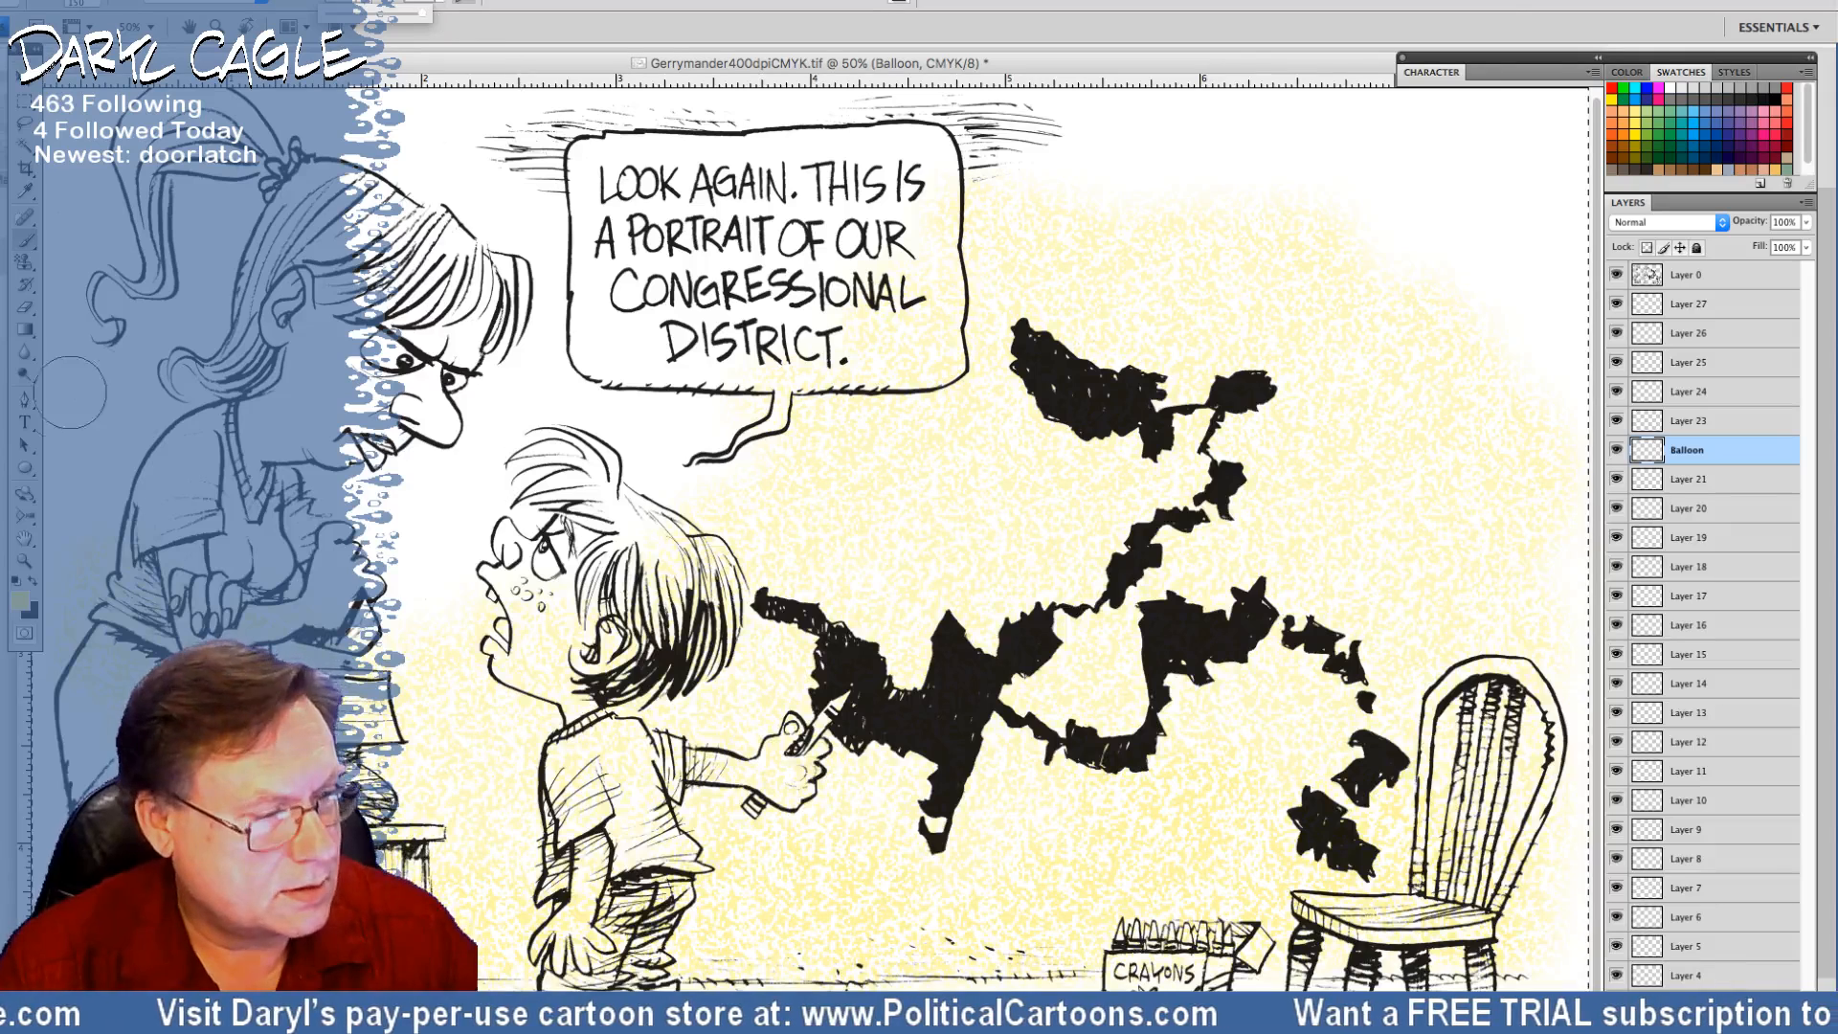
Try a yellow value of 35% for the foreground color and set it back to 50%
left_click(19, 600)
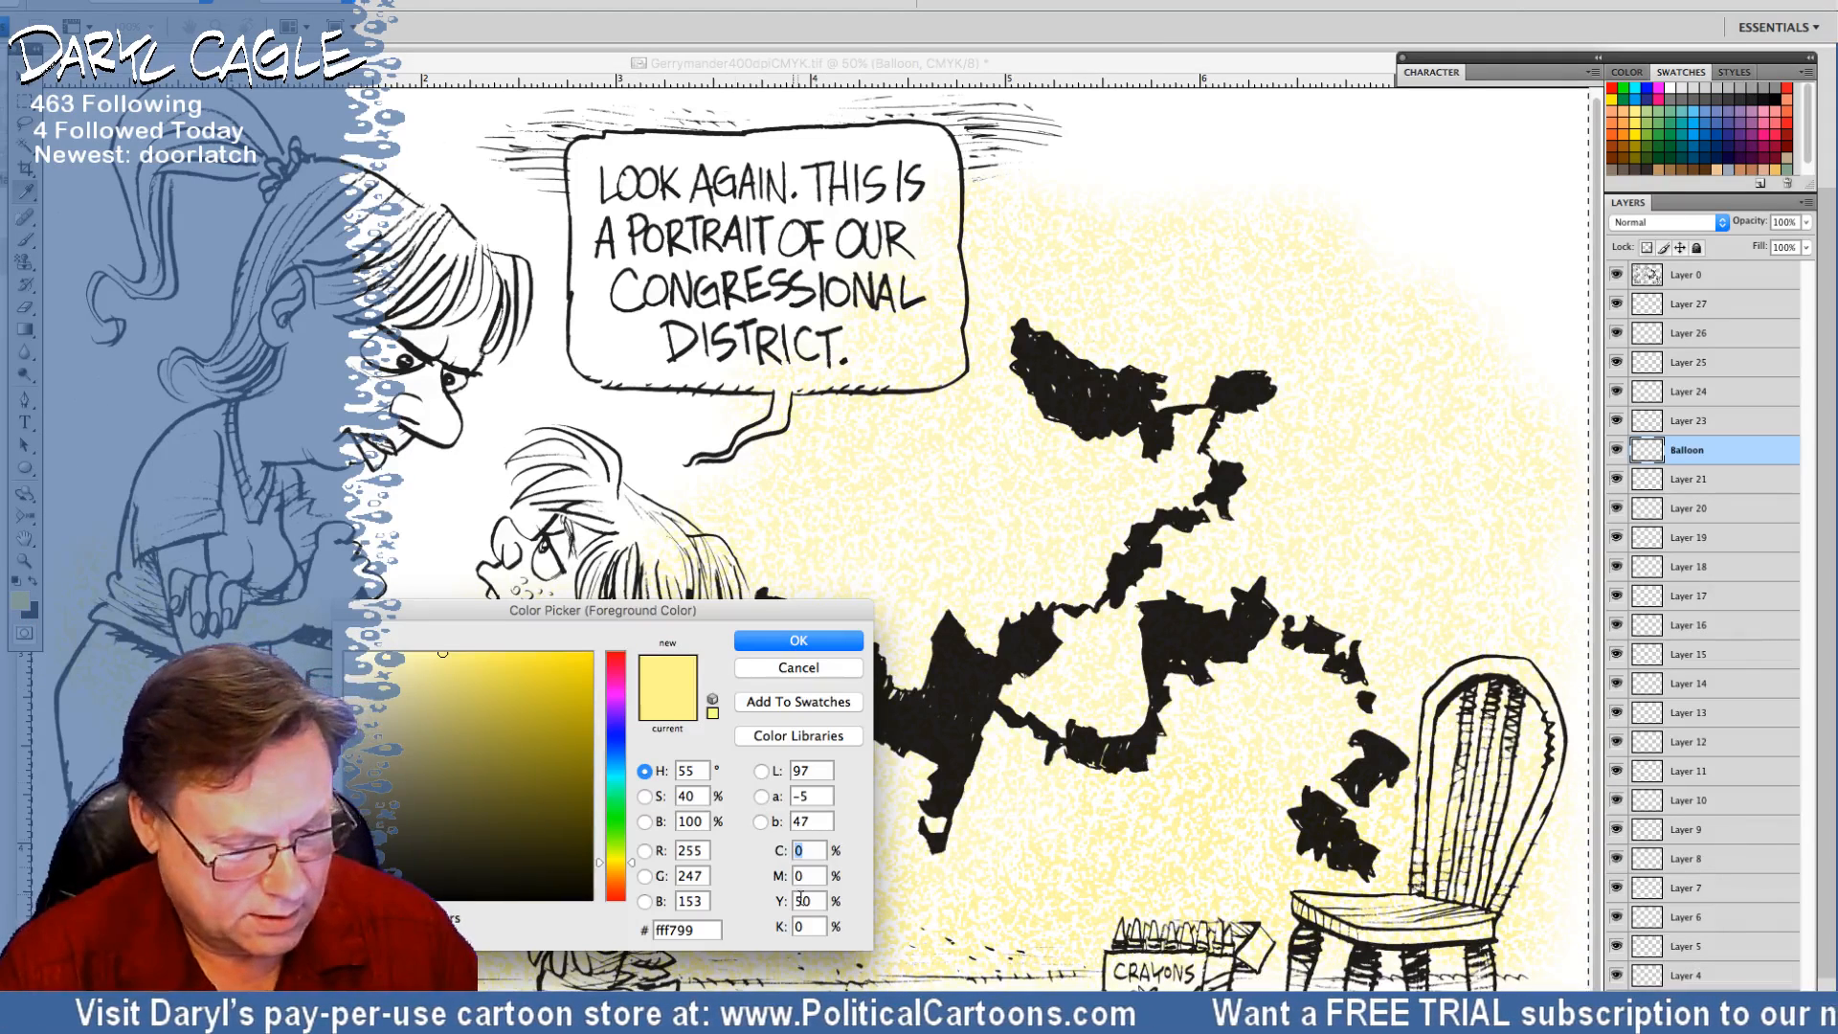
double_click(801, 900)
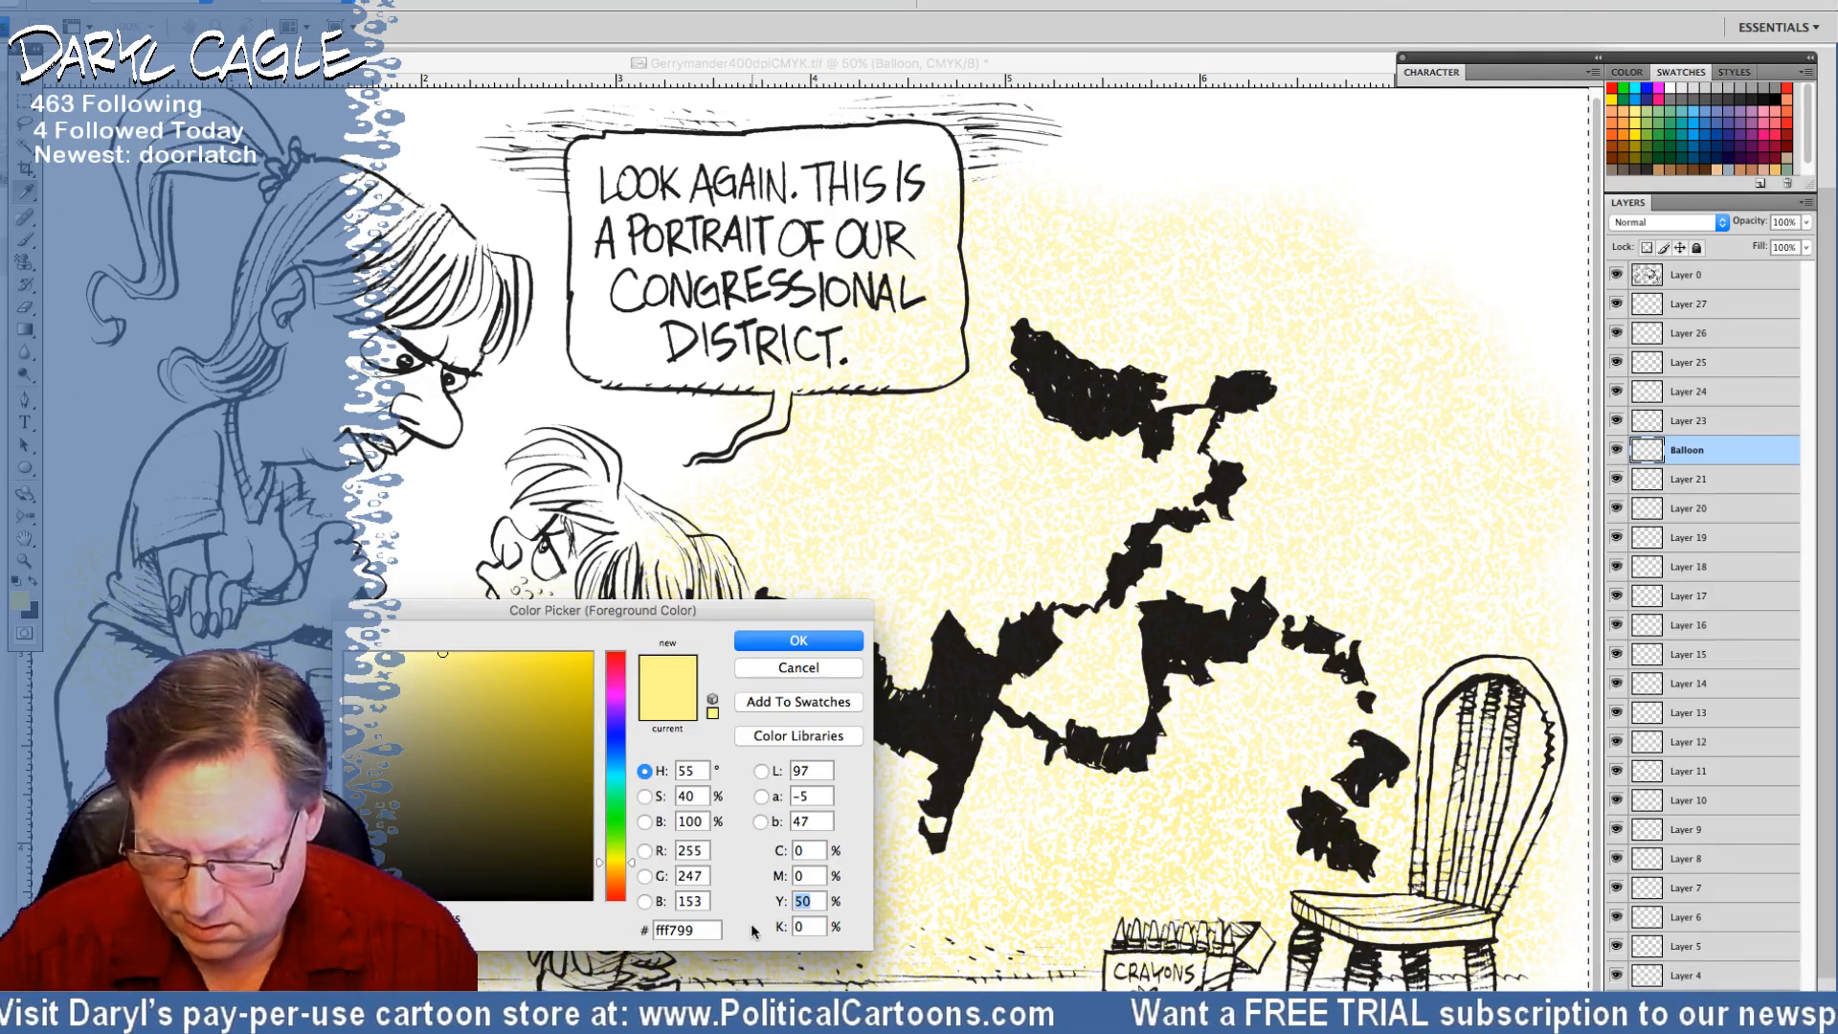
type("35")
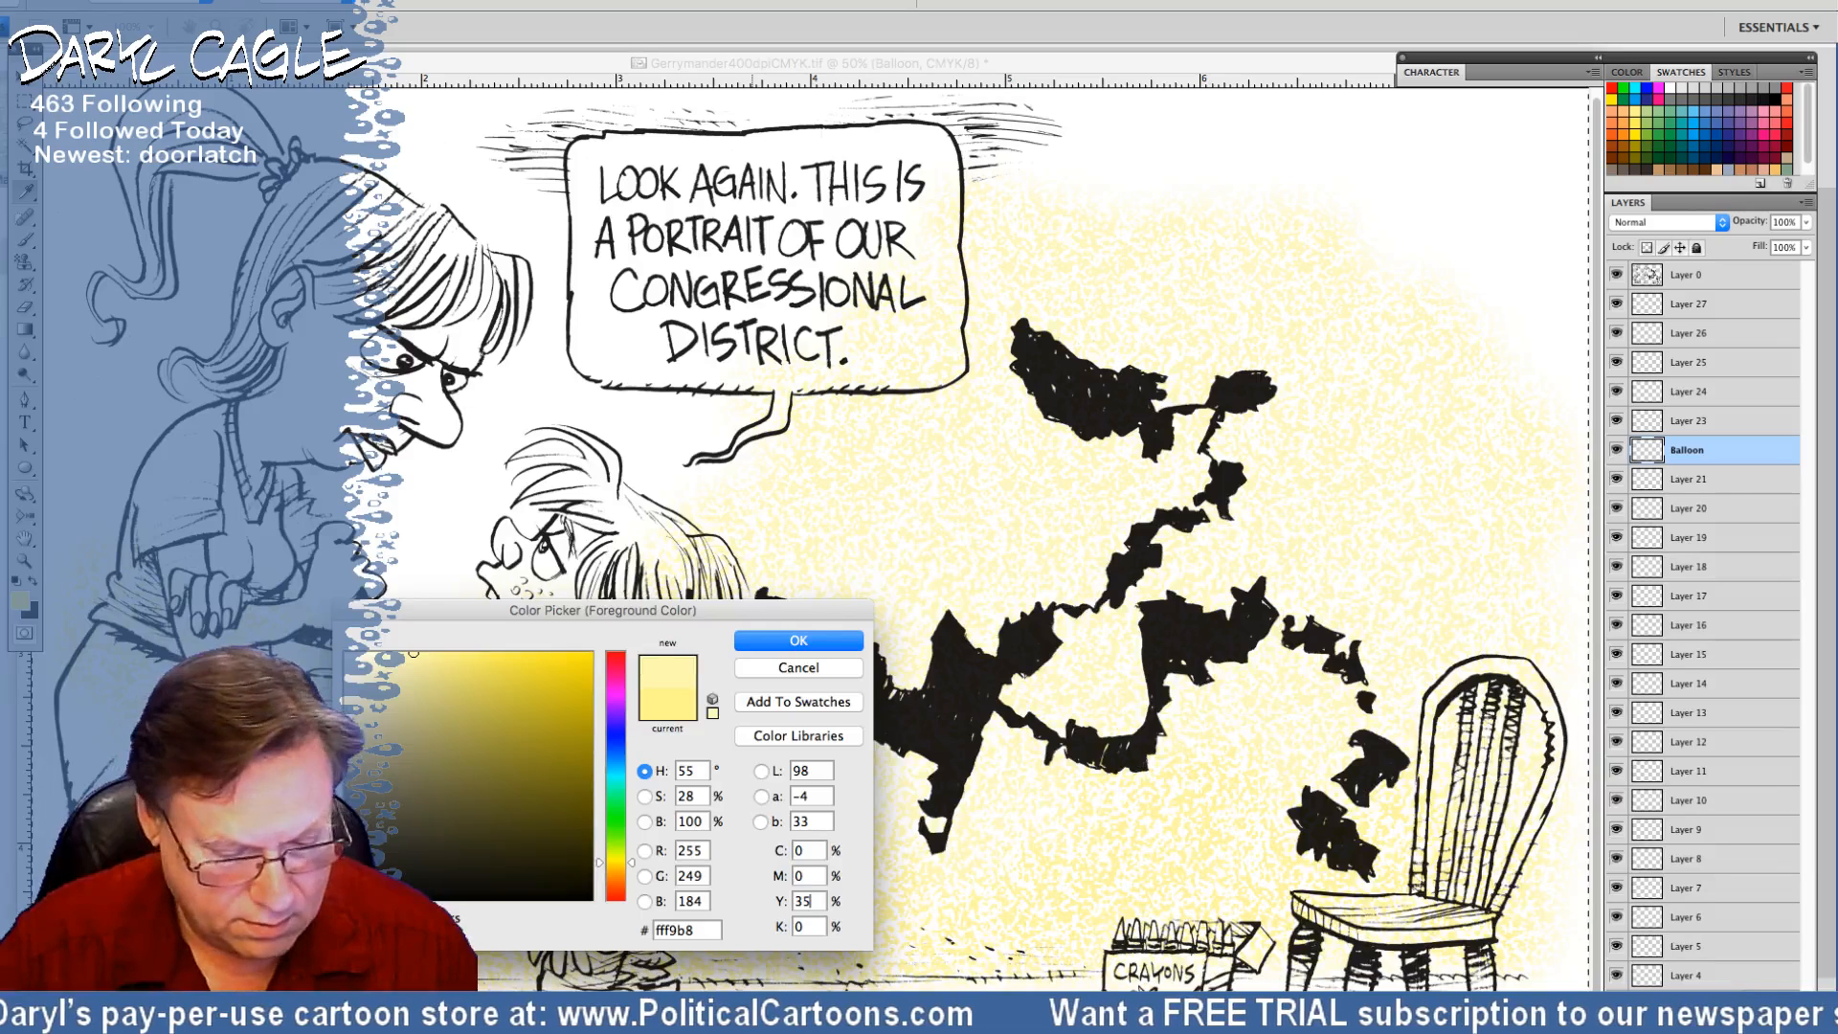
key("BackSpace")
key("BackSpace")
type("5")
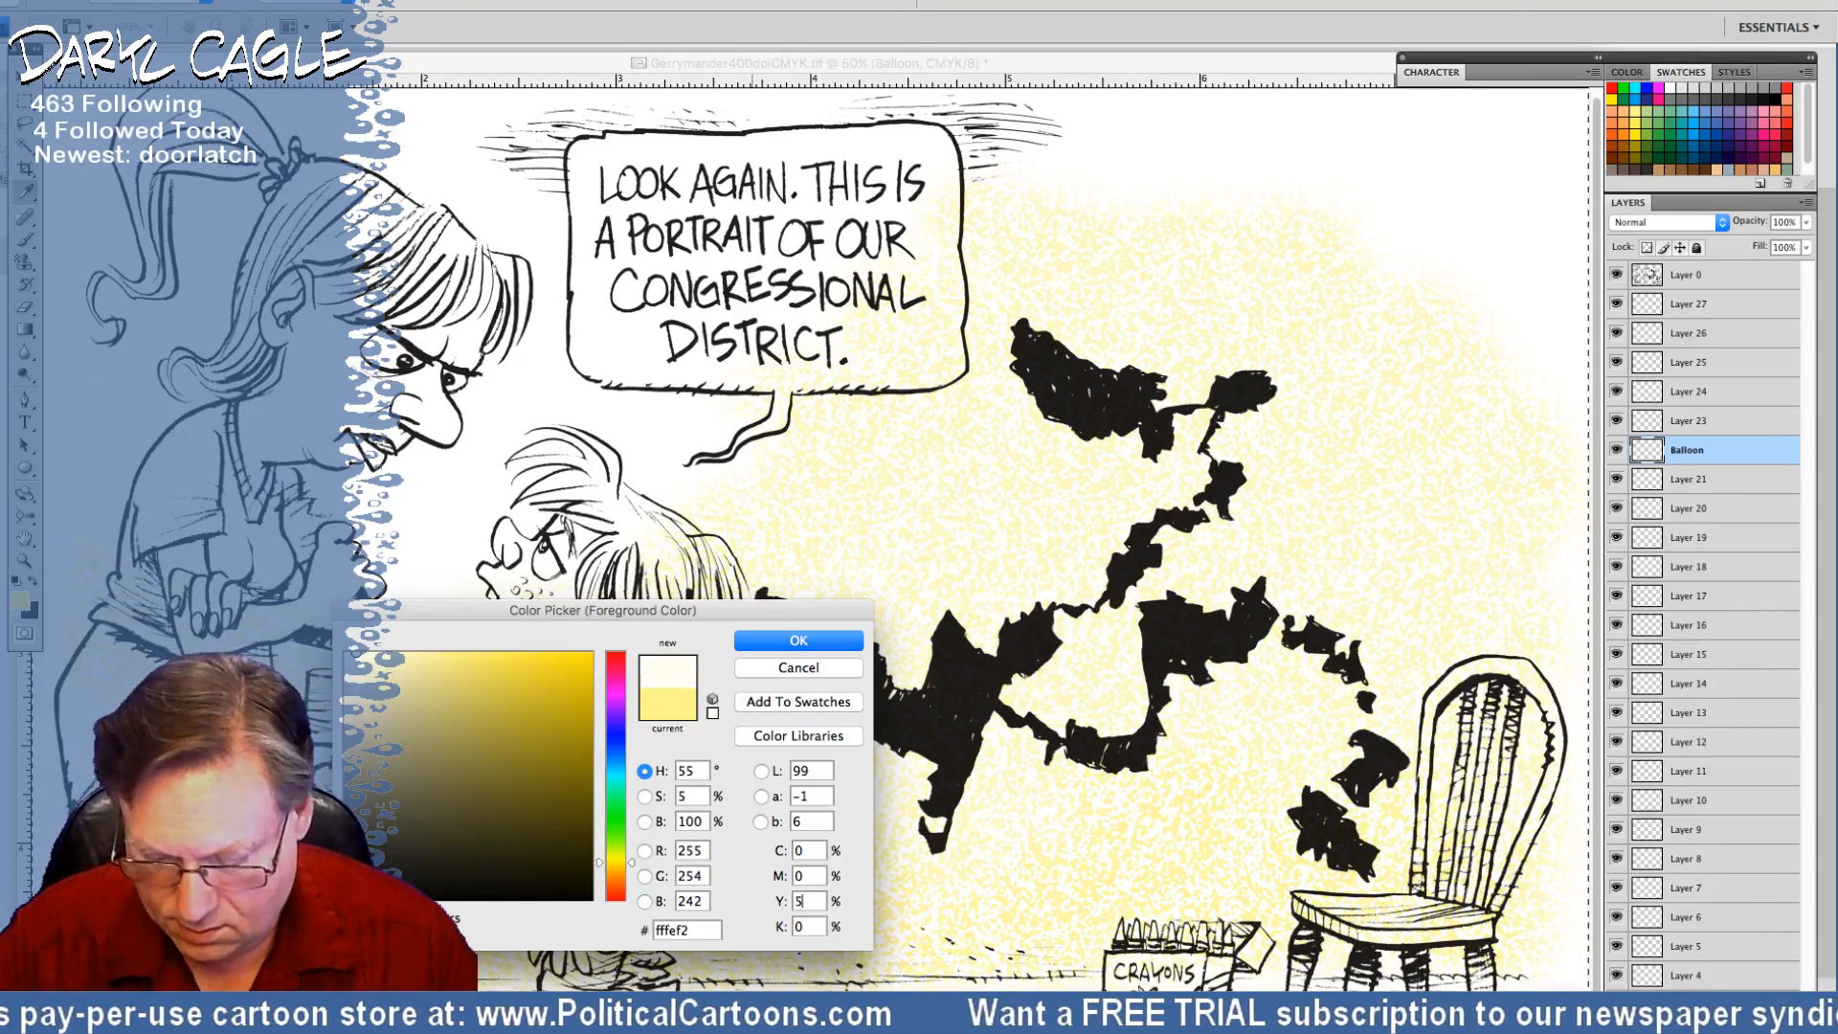
key("Return")
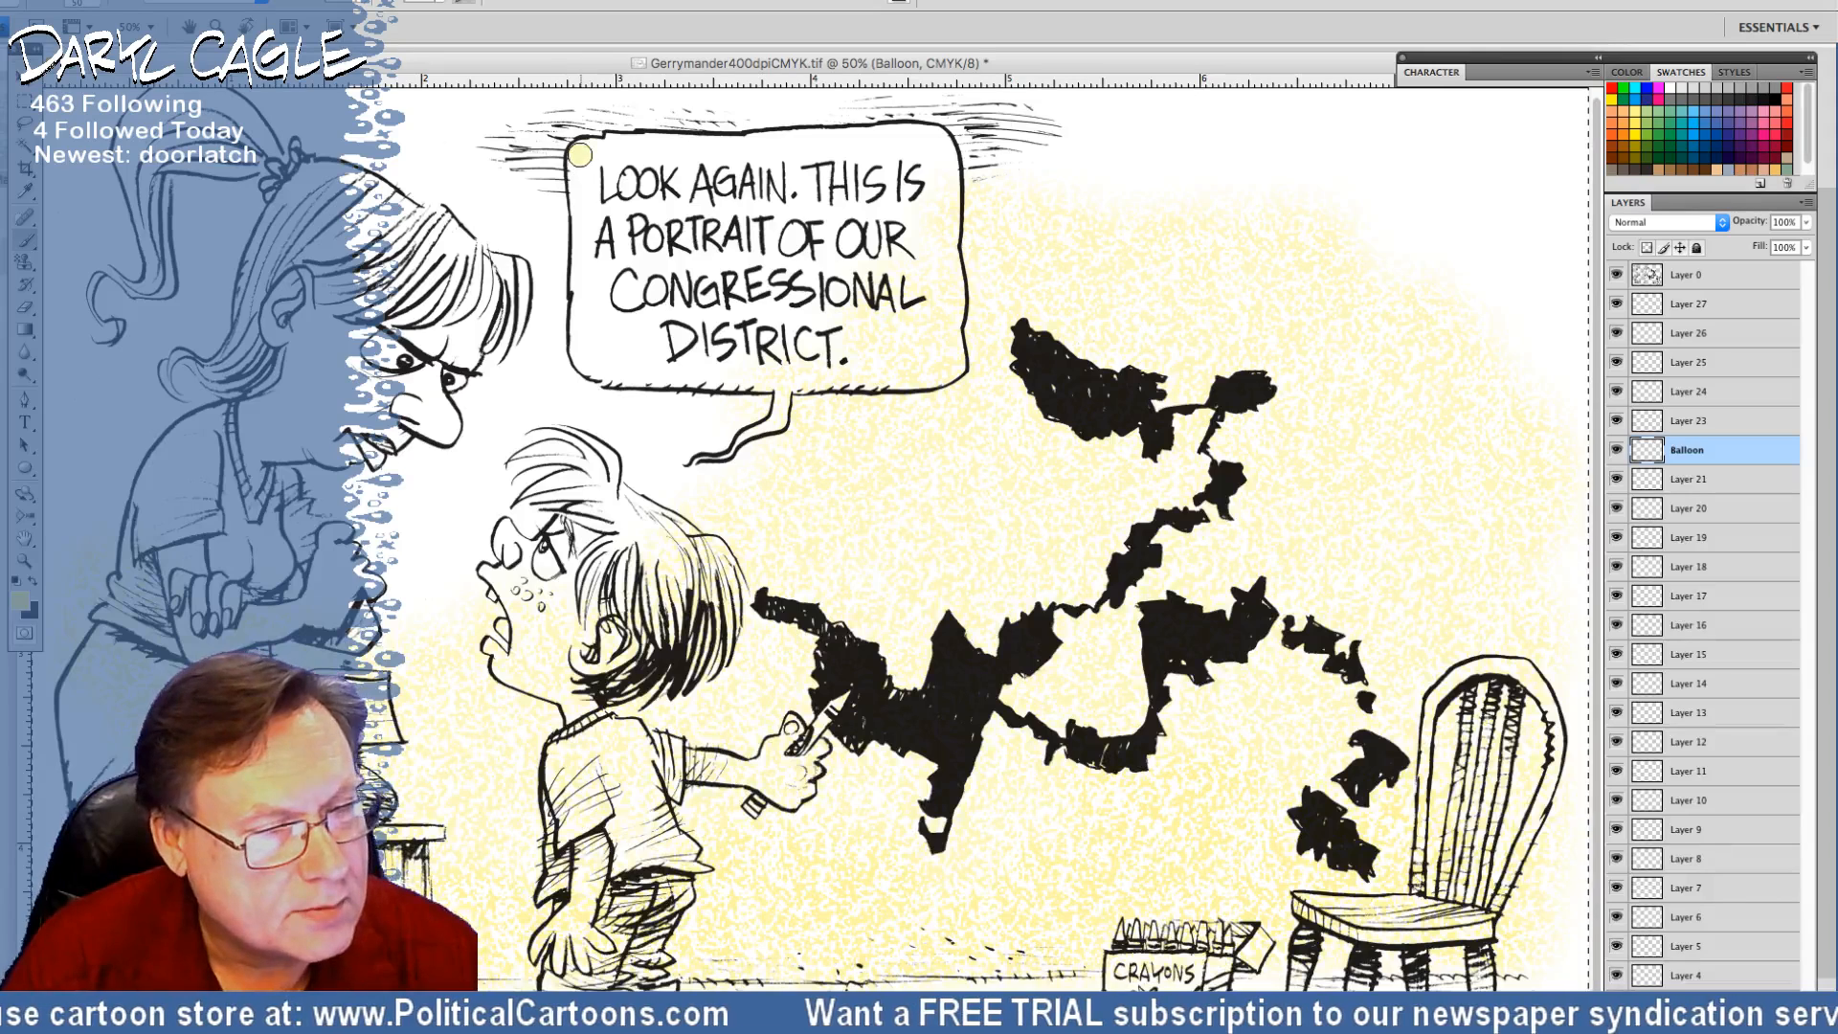
Paint the whole speech balloon and its tail solid yellow on the Balloon layer, edges first and interior with a larger brush
mouse_move(580, 154)
left_mouse_down()
mouse_move(581, 354)
mouse_move(598, 375)
mouse_move(911, 379)
mouse_move(954, 364)
mouse_move(950, 177)
mouse_move(944, 146)
mouse_move(917, 140)
left_mouse_up()
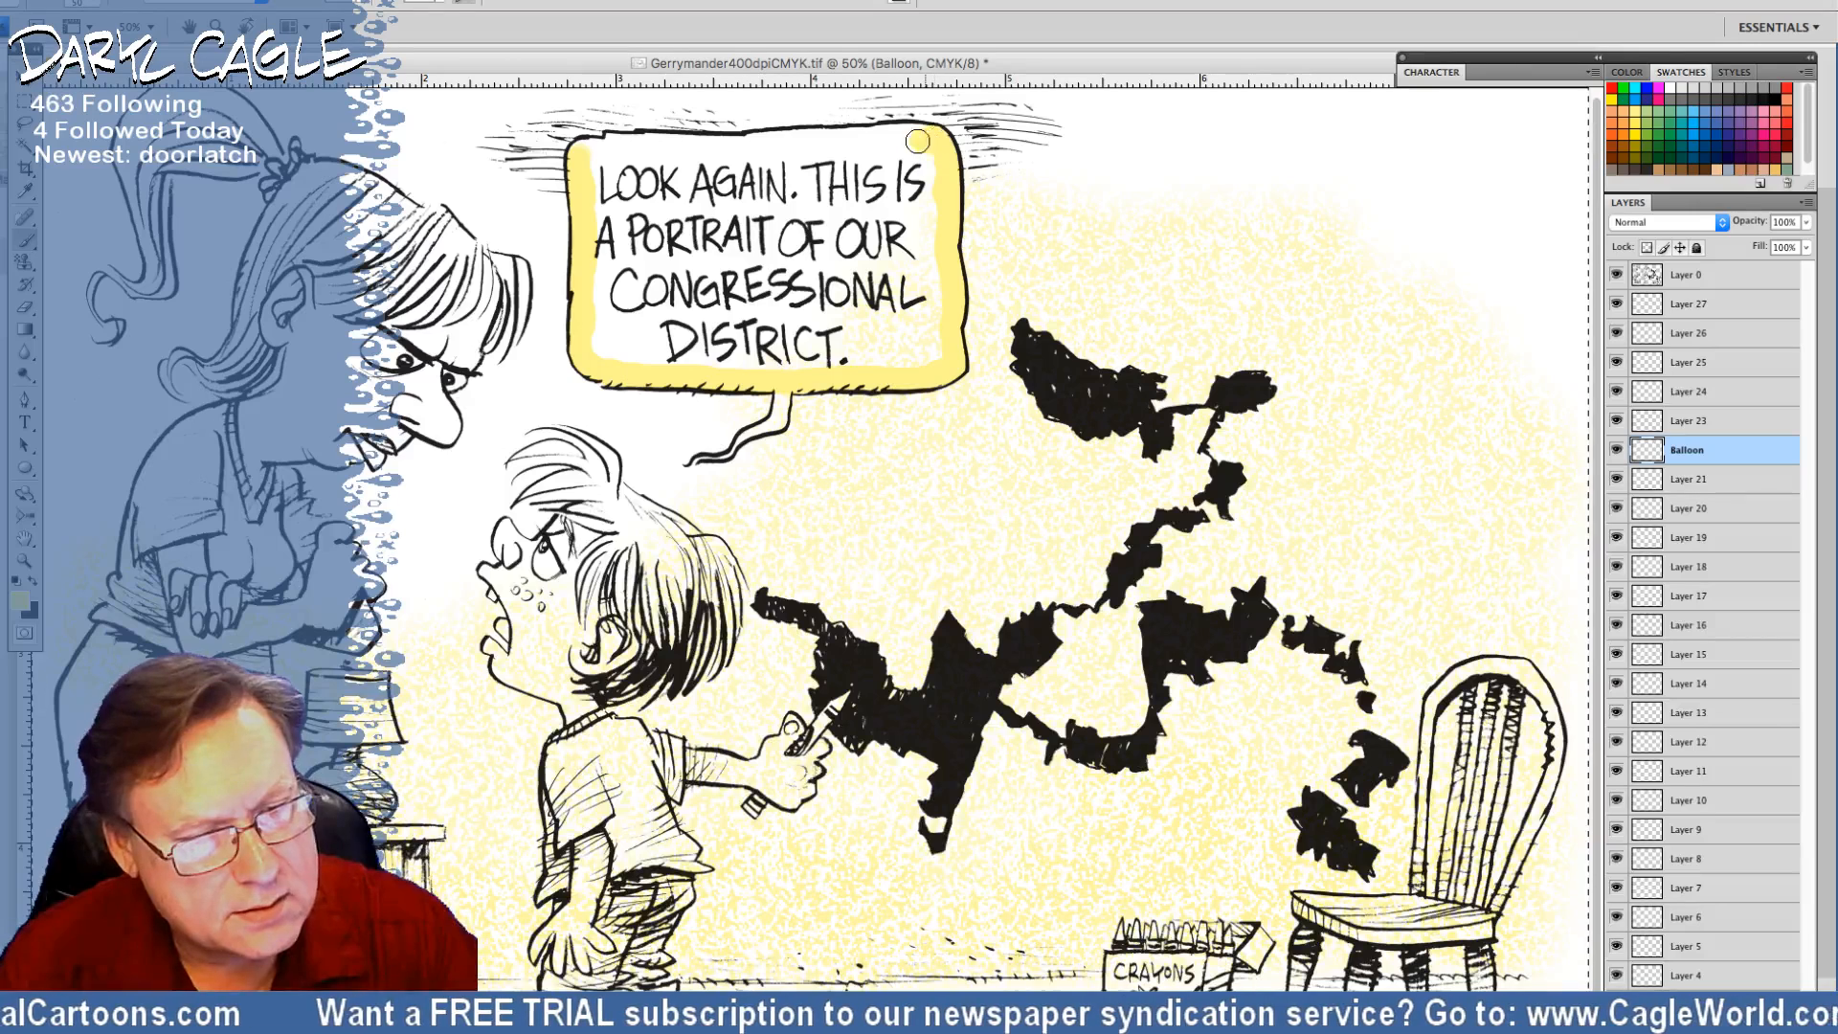
mouse_move(610, 143)
left_mouse_down()
mouse_move(580, 153)
mouse_move(924, 136)
left_mouse_up()
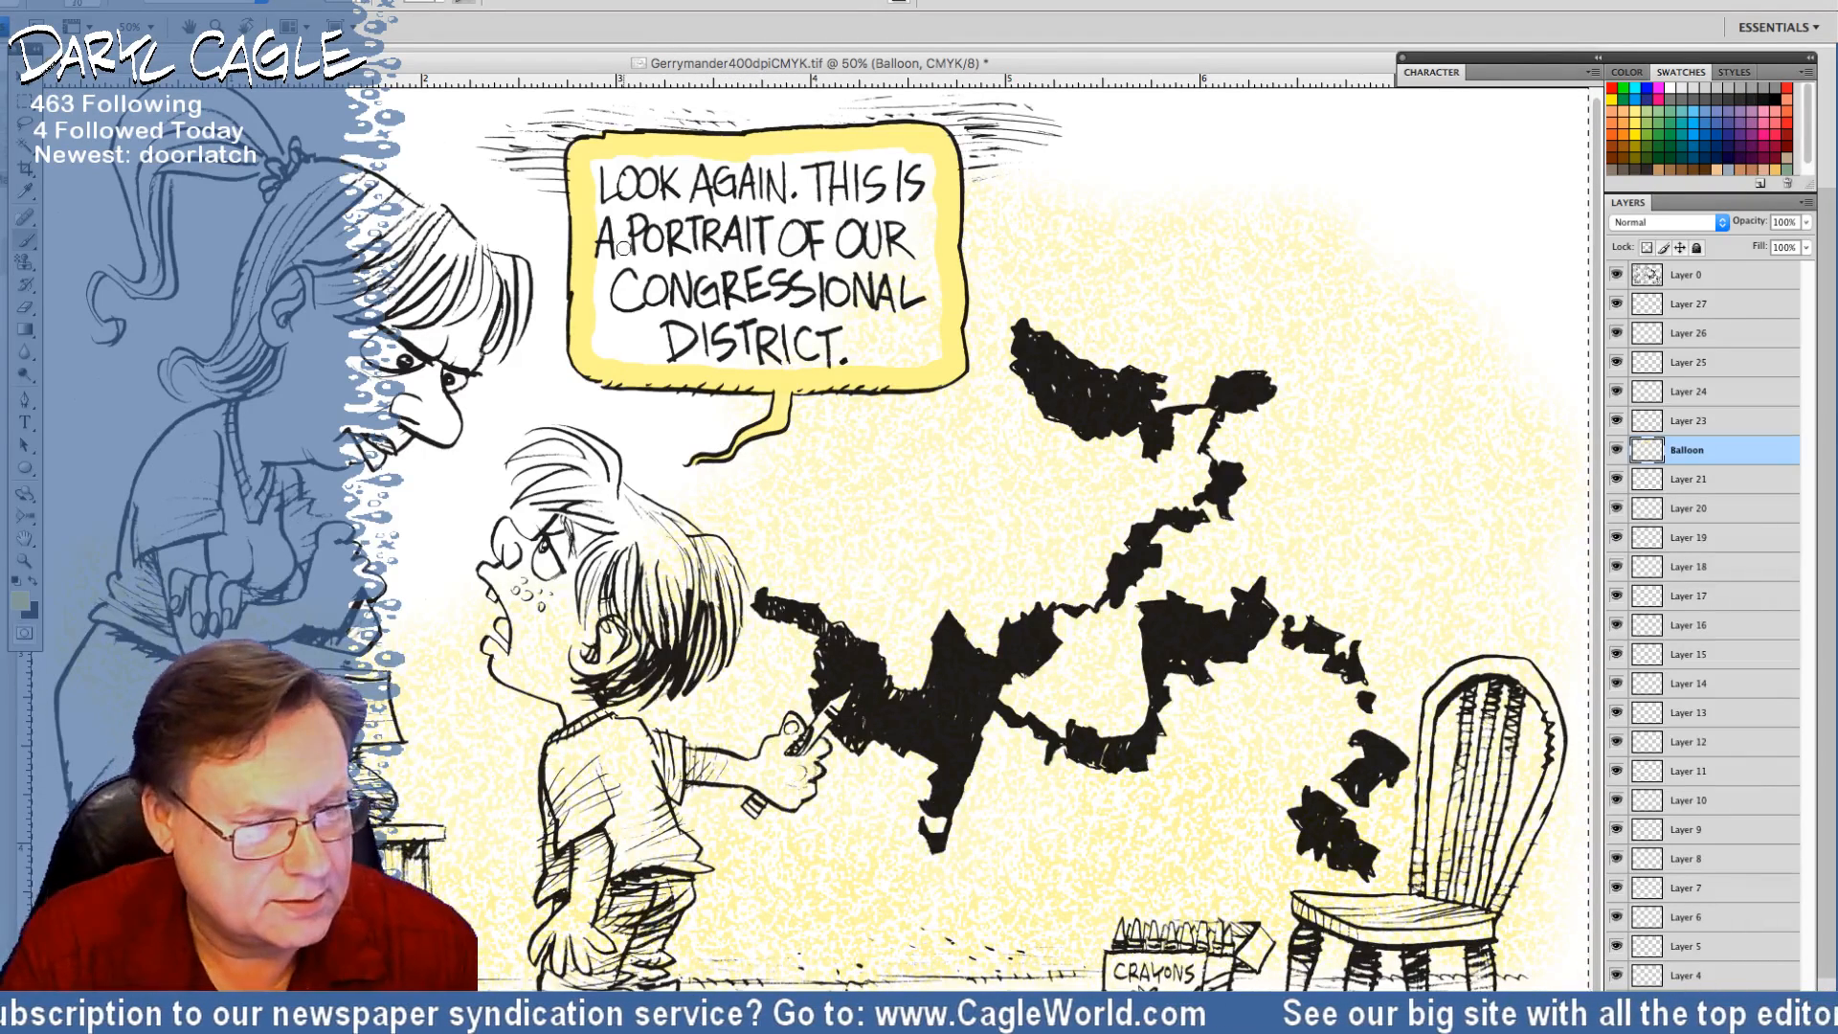
key("bracketright")
mouse_move(606, 158)
left_mouse_down()
mouse_move(604, 342)
mouse_move(790, 360)
mouse_move(928, 343)
mouse_move(924, 161)
mouse_move(654, 153)
mouse_move(616, 167)
mouse_move(635, 195)
mouse_move(633, 321)
mouse_move(670, 302)
mouse_move(721, 189)
mouse_move(766, 187)
mouse_move(760, 288)
mouse_move(779, 312)
mouse_move(835, 337)
mouse_move(911, 232)
mouse_move(900, 305)
left_mouse_up()
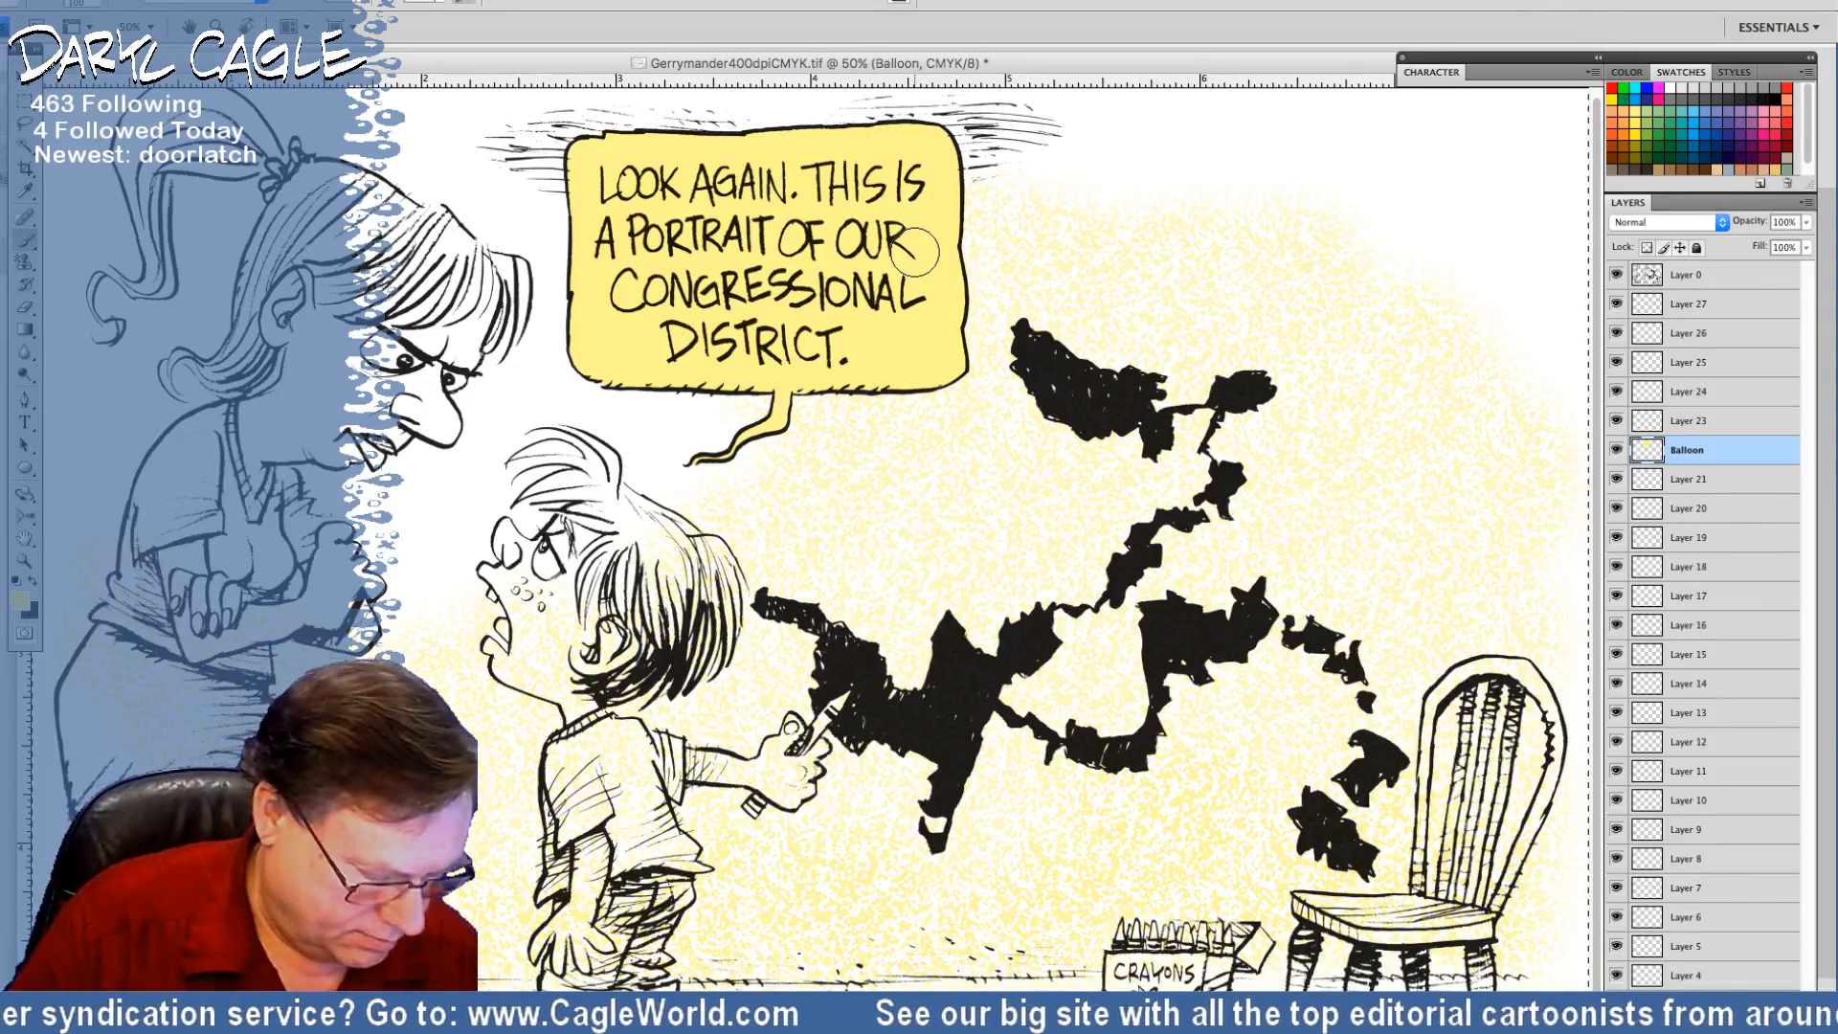
Rename Layer 15 as "Flesh Base"
double_click(1685, 655)
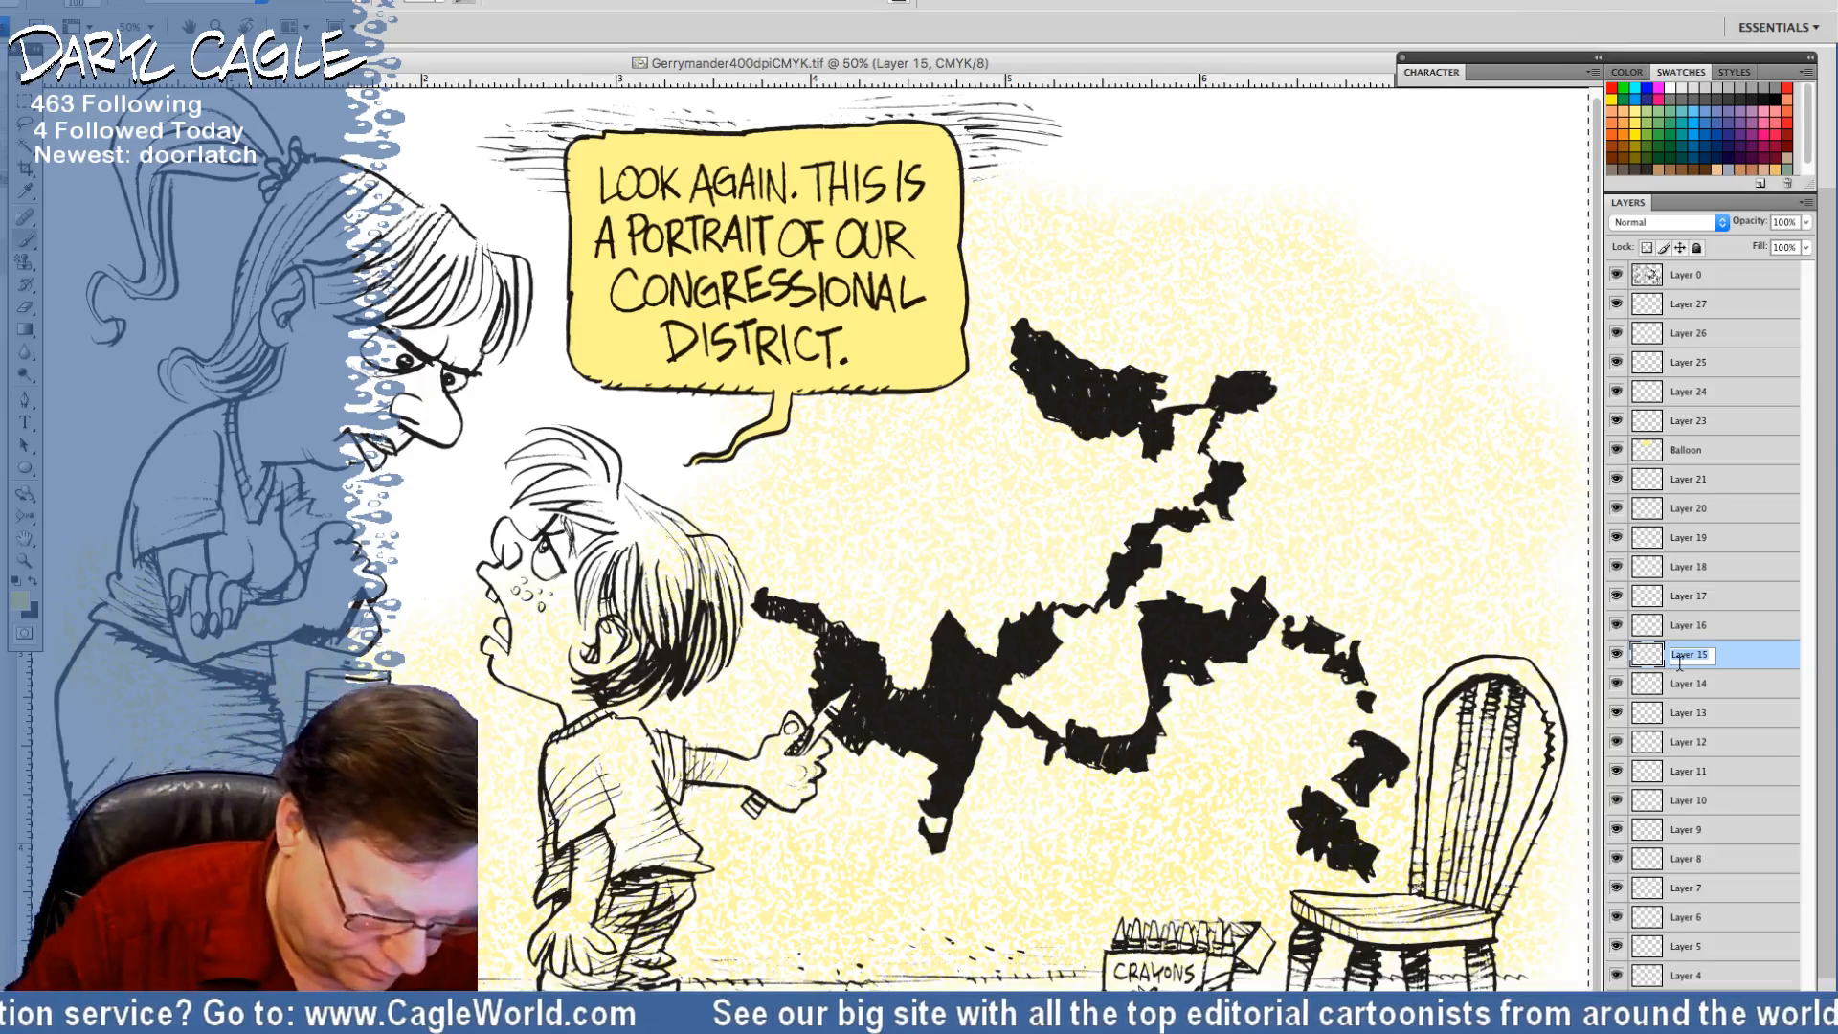
type("Flesh")
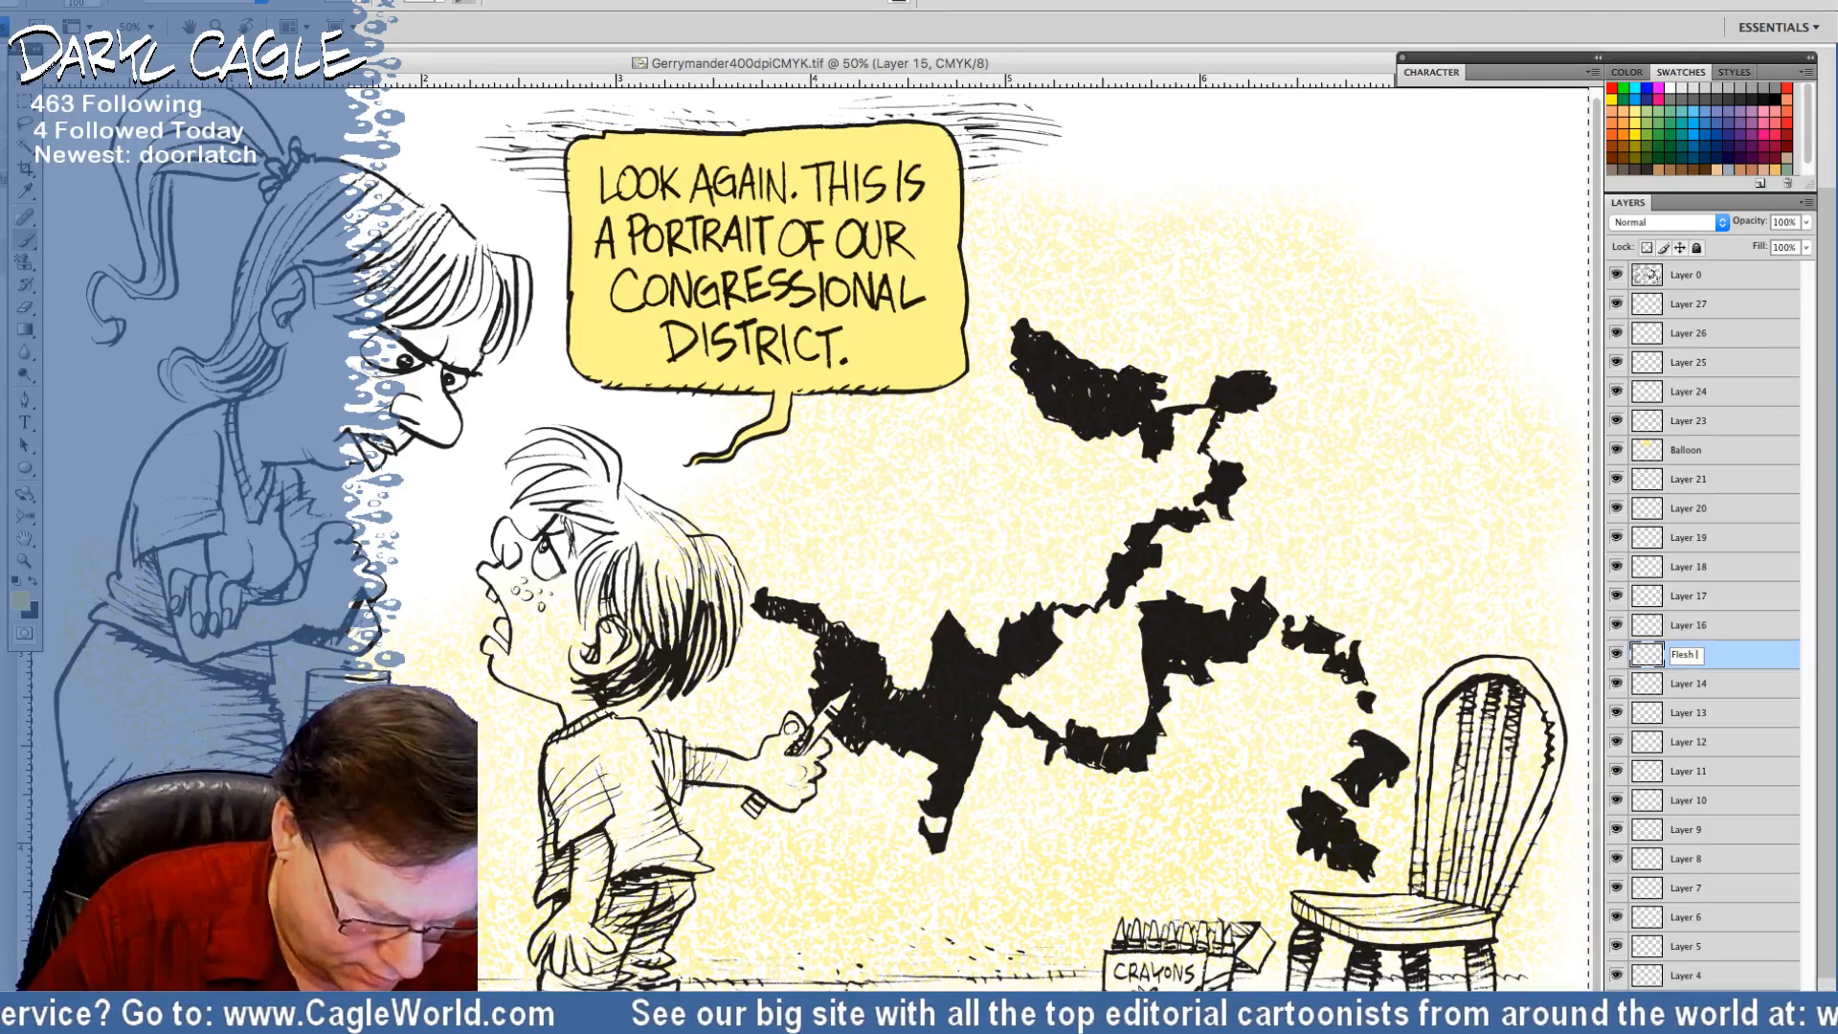
type(" Base")
key("Return")
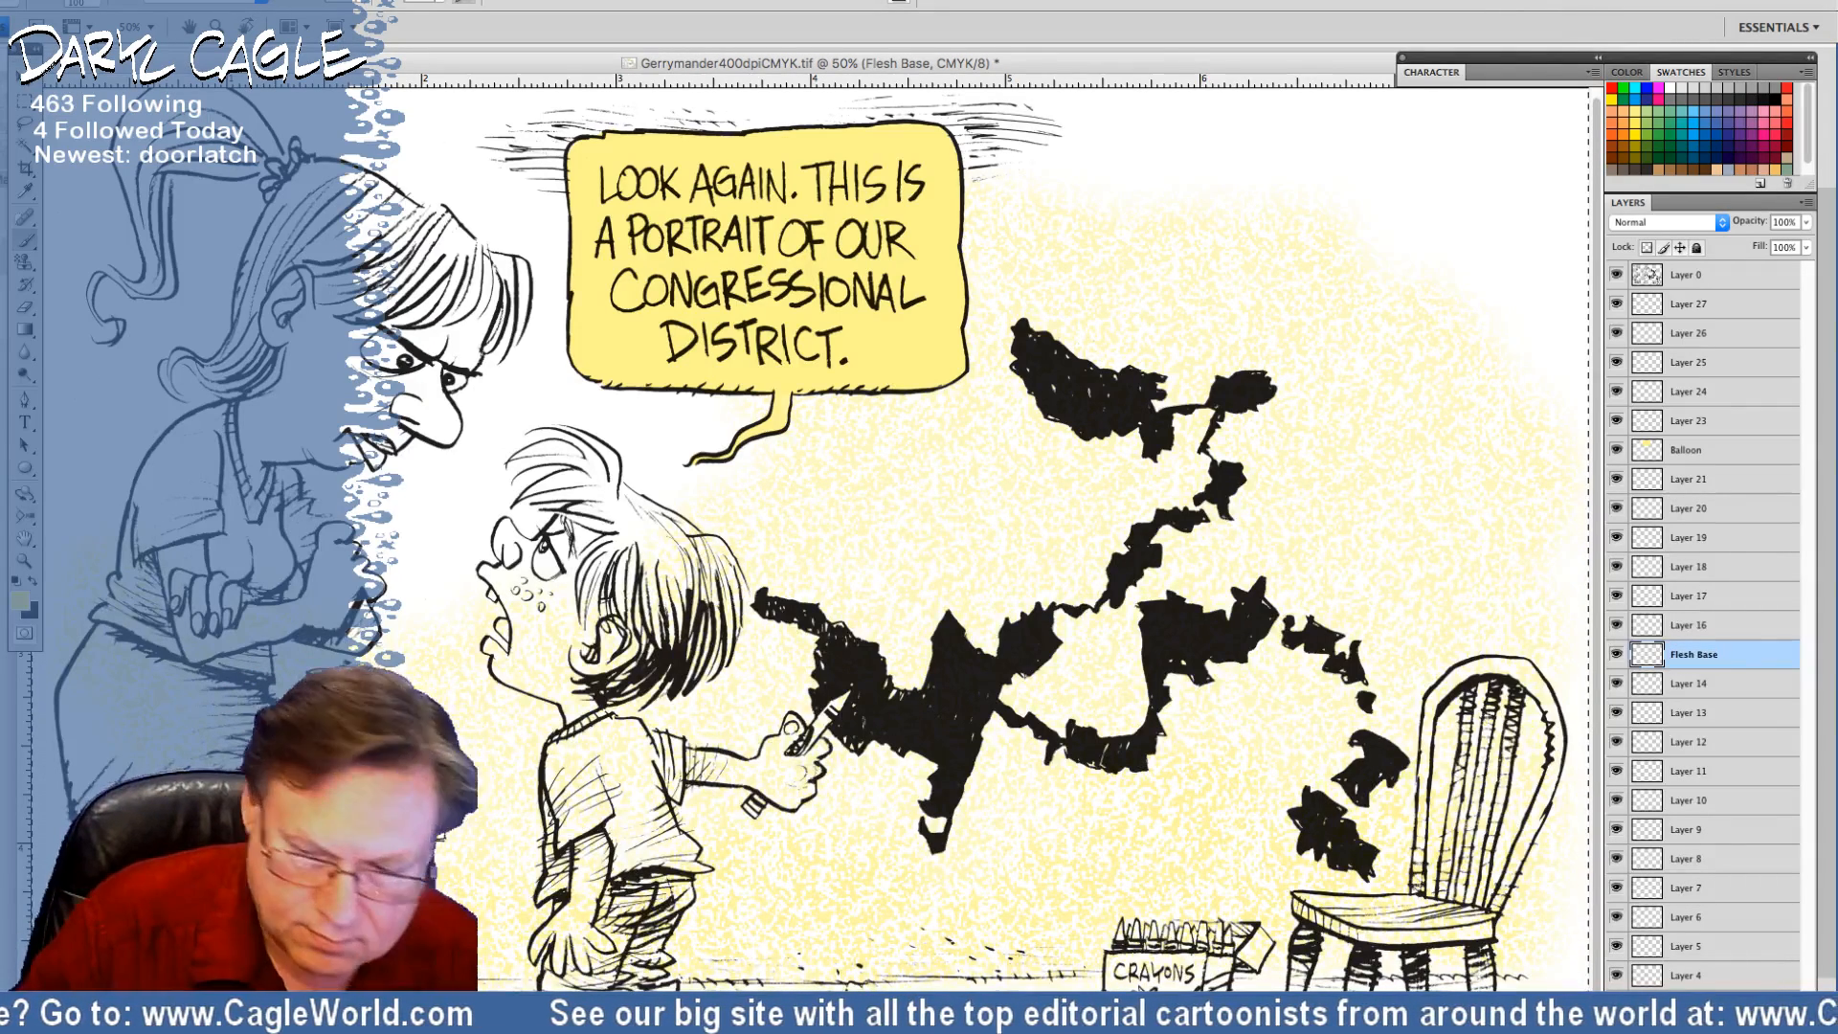
Set the foreground color to a flesh tone of 2% cyan, 20% magenta and 20% yellow
left_click(23, 603)
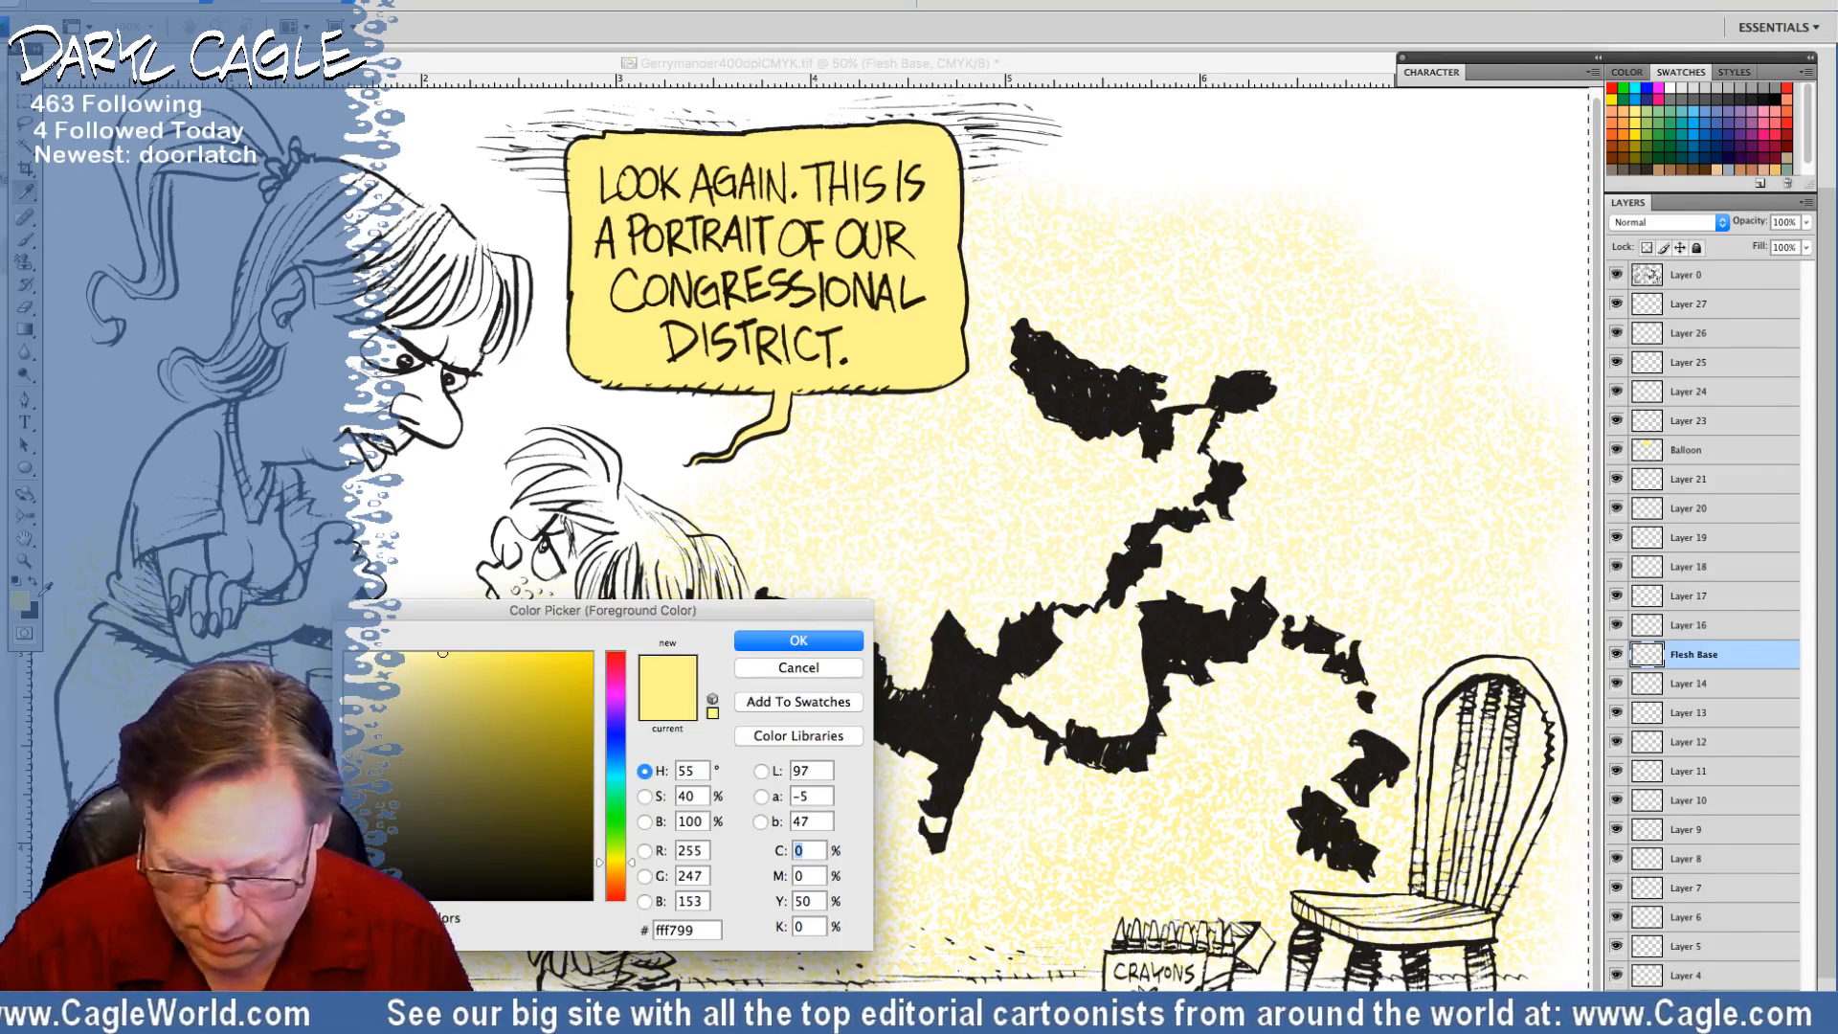
type("2")
key("Tab")
type("20")
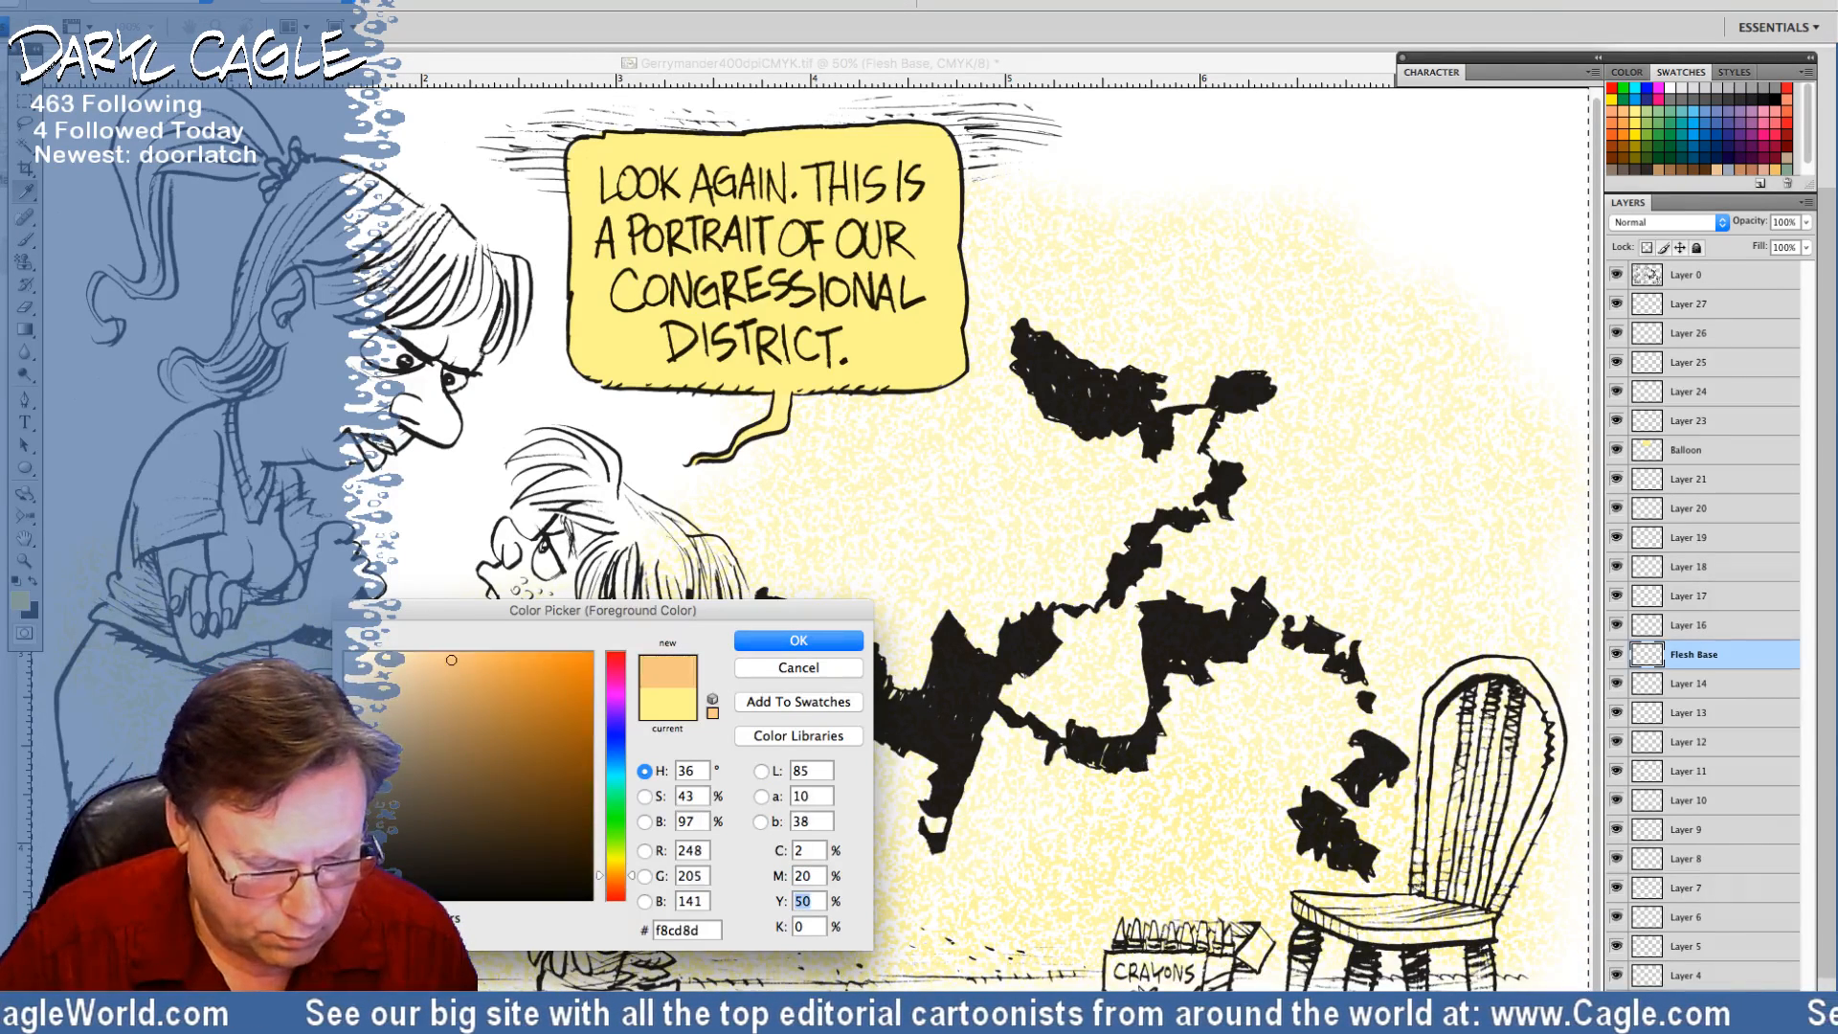
key("Tab")
type("20")
key("Return")
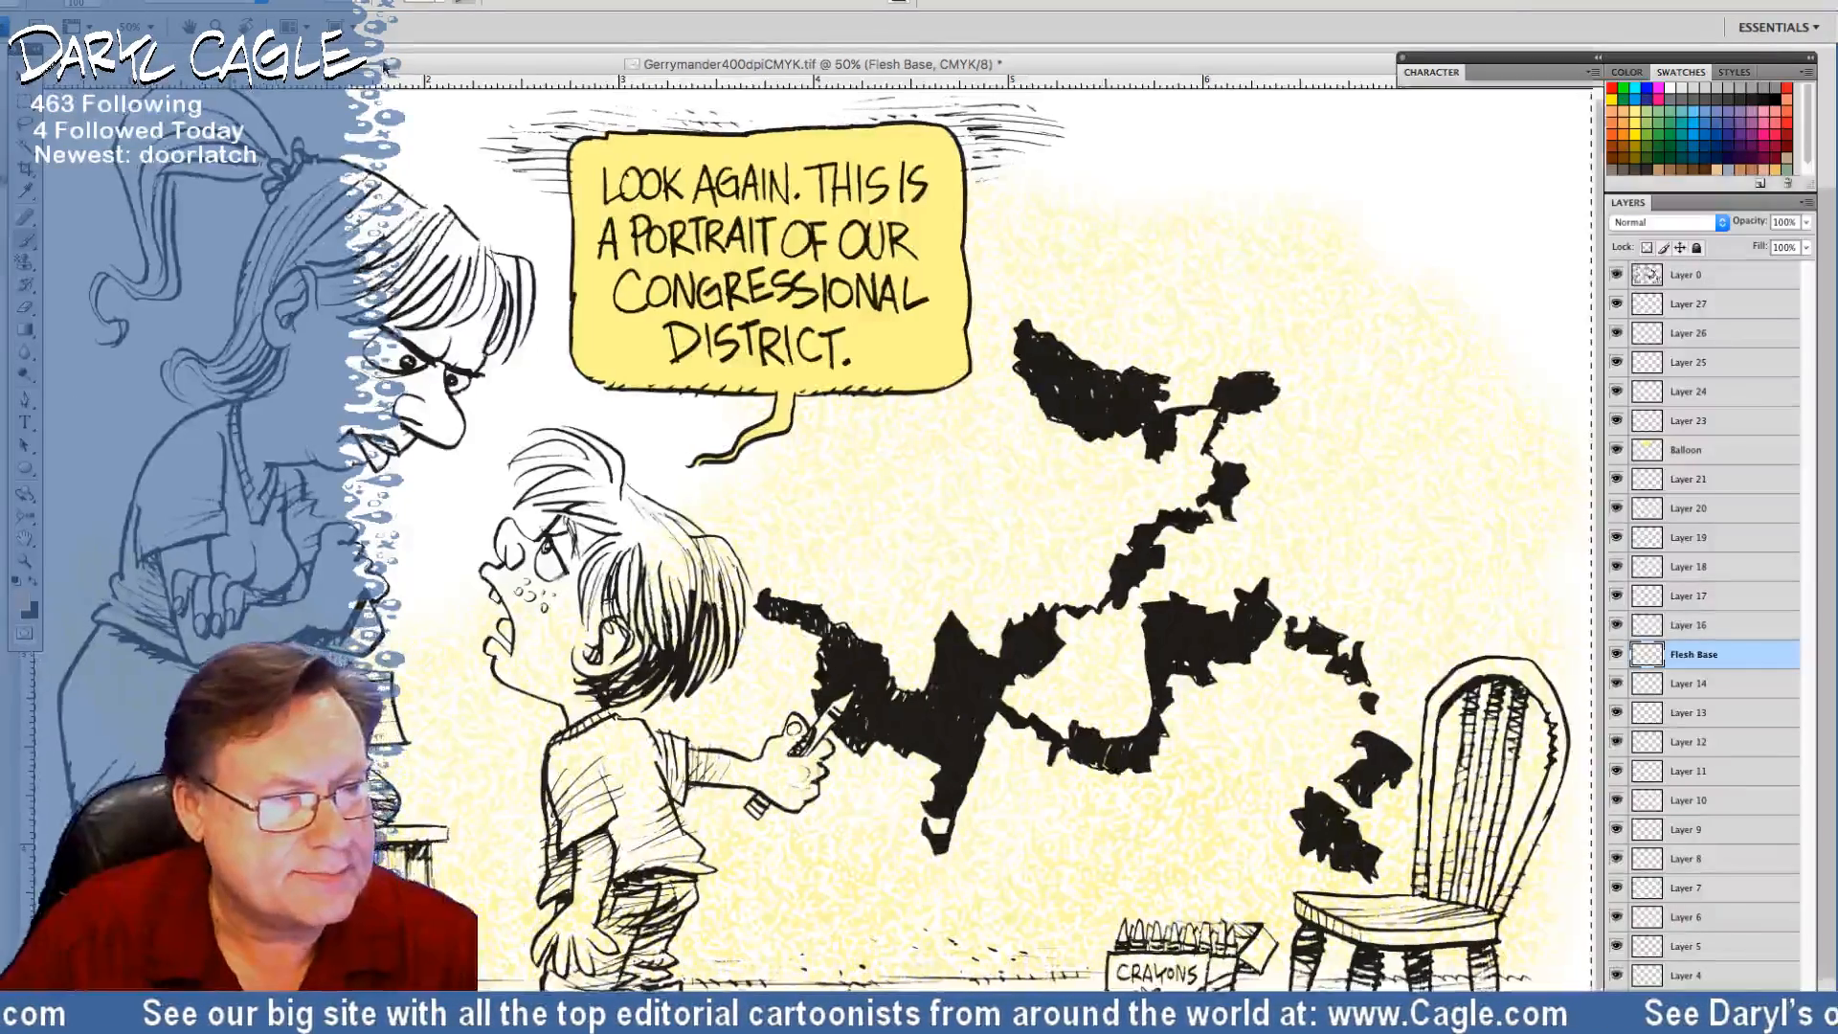
Paint the boy's face, ear, arms and hands with the flesh tone on the Flesh Base layer
left_click_drag(396, 74, 703, 77)
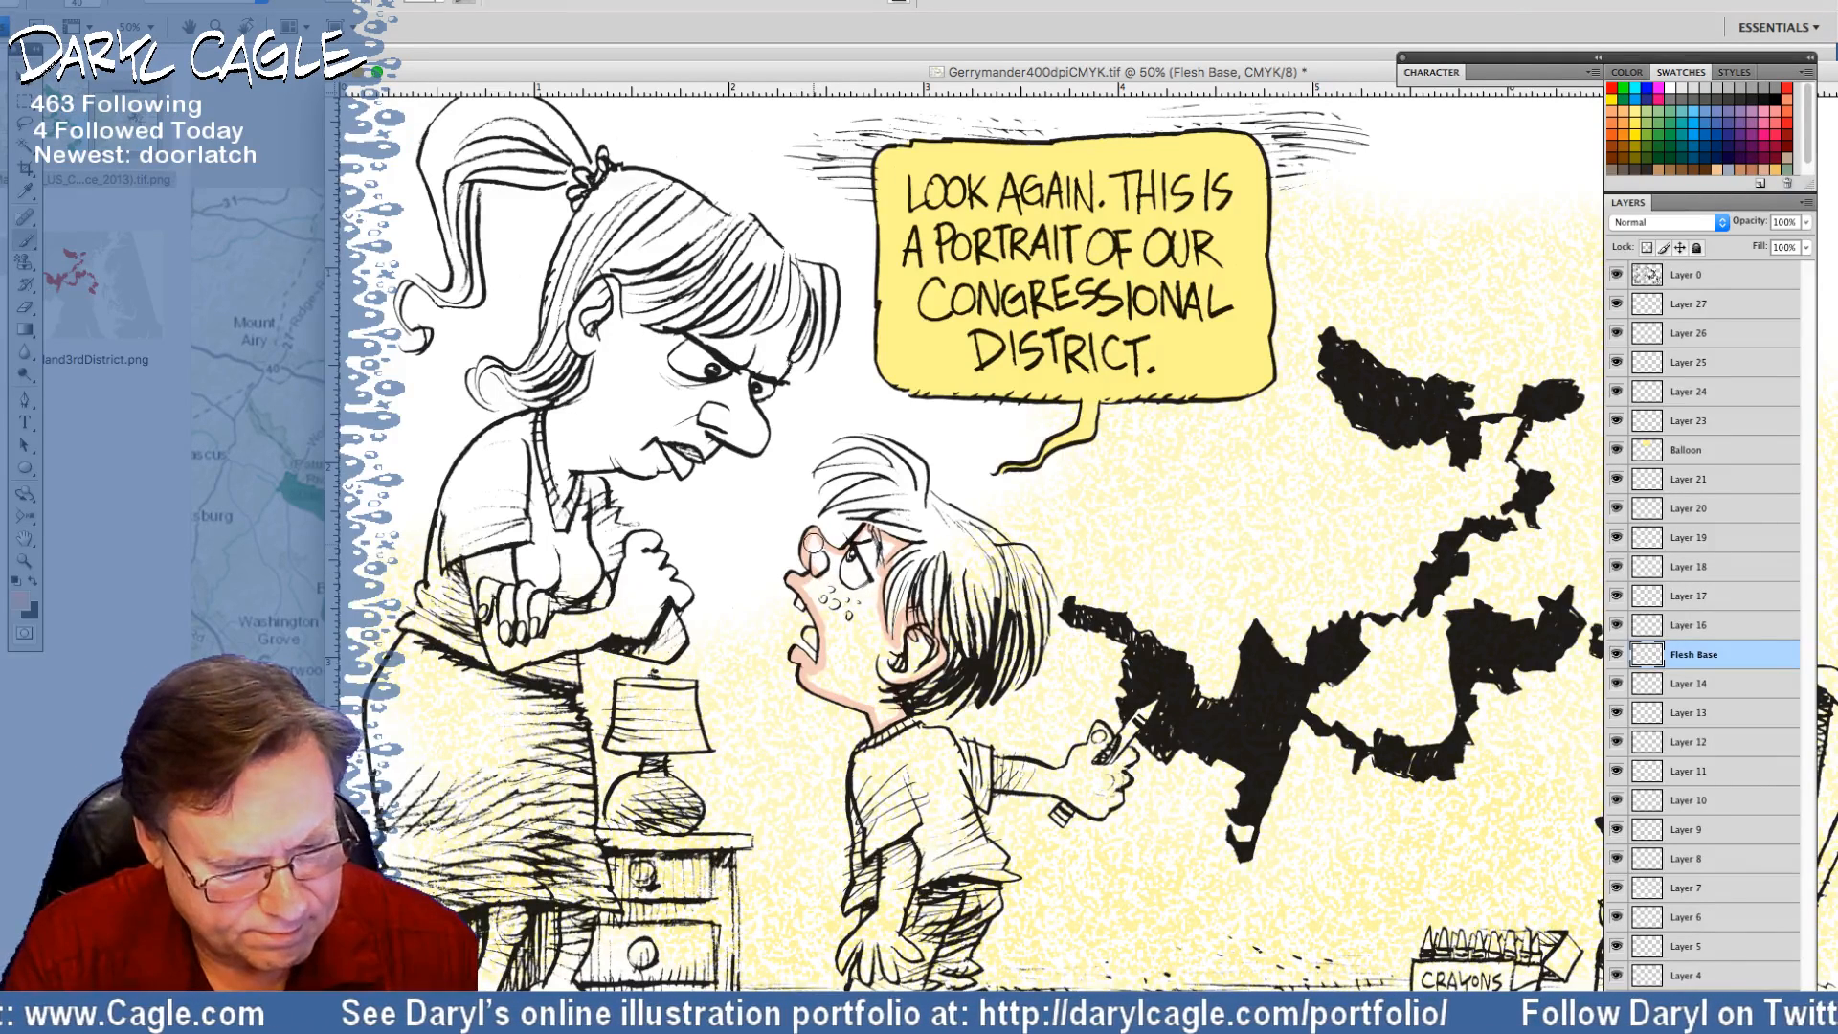
mouse_move(812, 543)
left_mouse_down()
mouse_move(841, 578)
mouse_move(864, 539)
mouse_move(881, 544)
mouse_move(866, 608)
mouse_move(854, 573)
mouse_move(805, 585)
mouse_move(829, 598)
mouse_move(832, 655)
mouse_move(827, 583)
mouse_move(814, 594)
mouse_move(843, 637)
mouse_move(860, 619)
mouse_move(921, 643)
mouse_move(914, 666)
mouse_move(918, 646)
mouse_move(874, 650)
mouse_move(880, 715)
mouse_move(830, 678)
mouse_move(866, 677)
mouse_move(851, 665)
mouse_move(810, 671)
left_mouse_up()
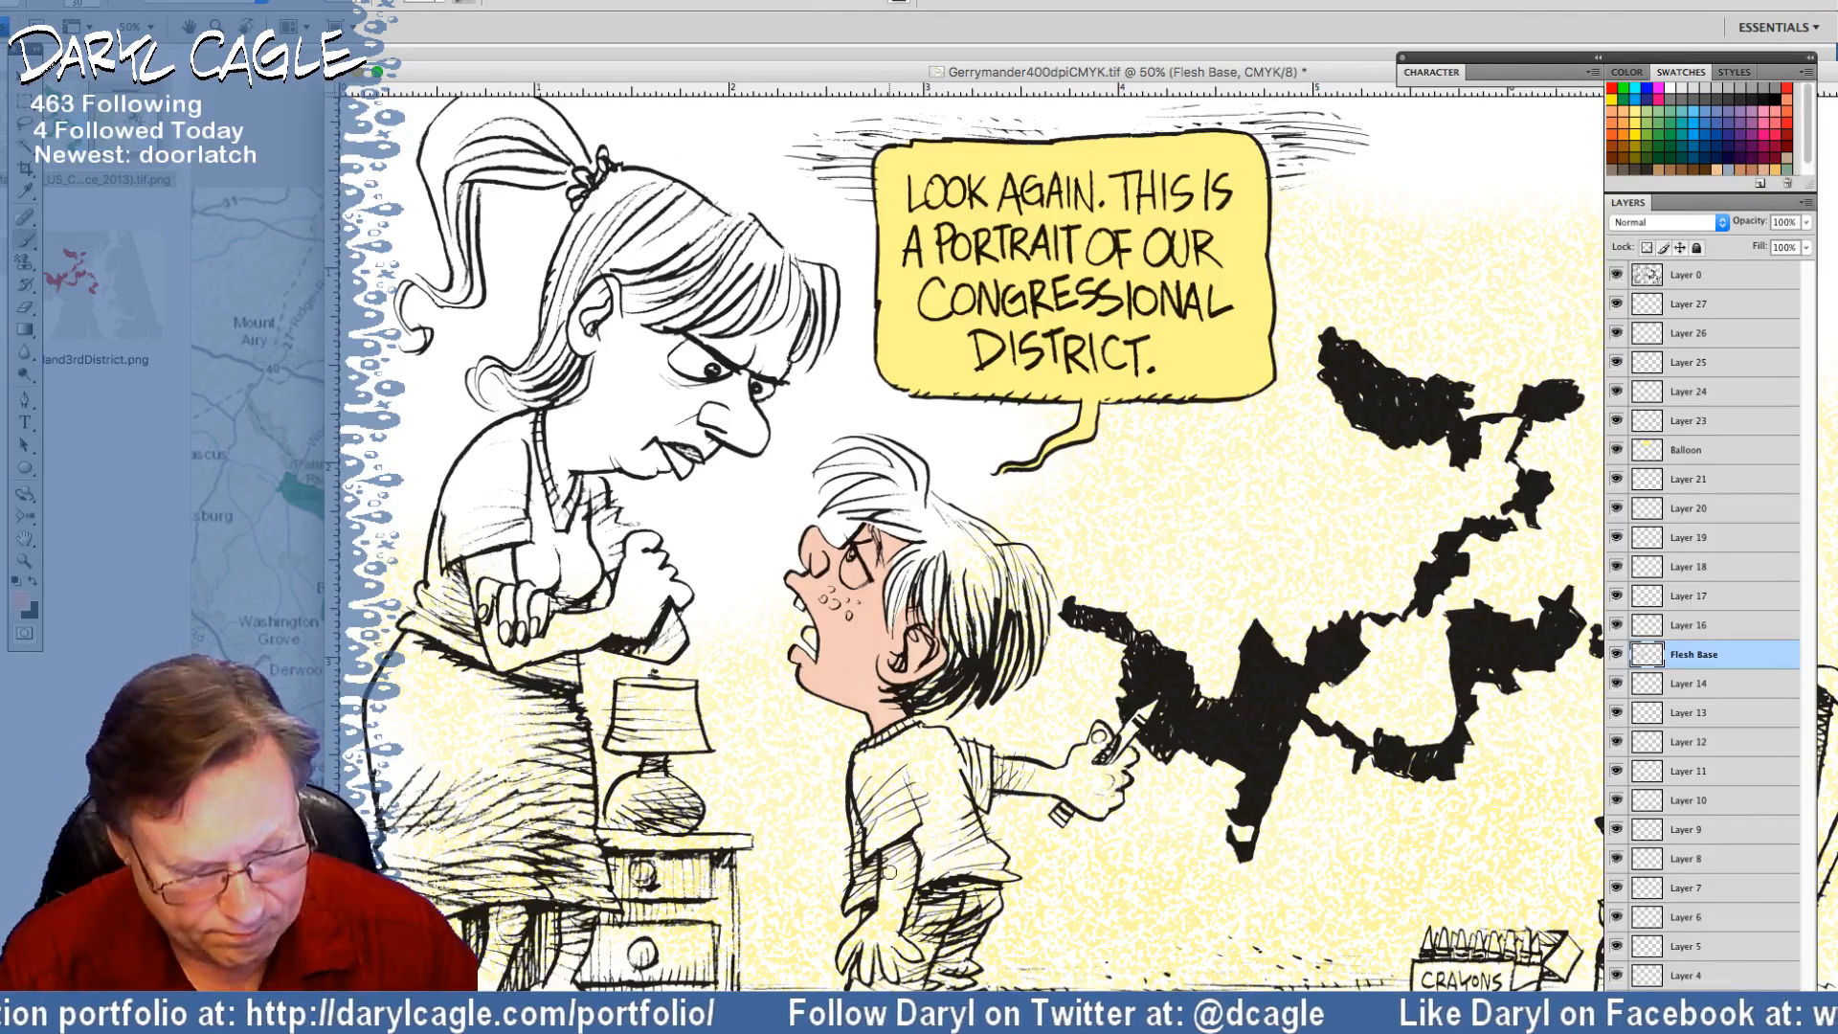
mouse_move(904, 843)
left_mouse_down()
mouse_move(887, 943)
mouse_move(865, 935)
mouse_move(906, 858)
mouse_move(881, 941)
left_mouse_up()
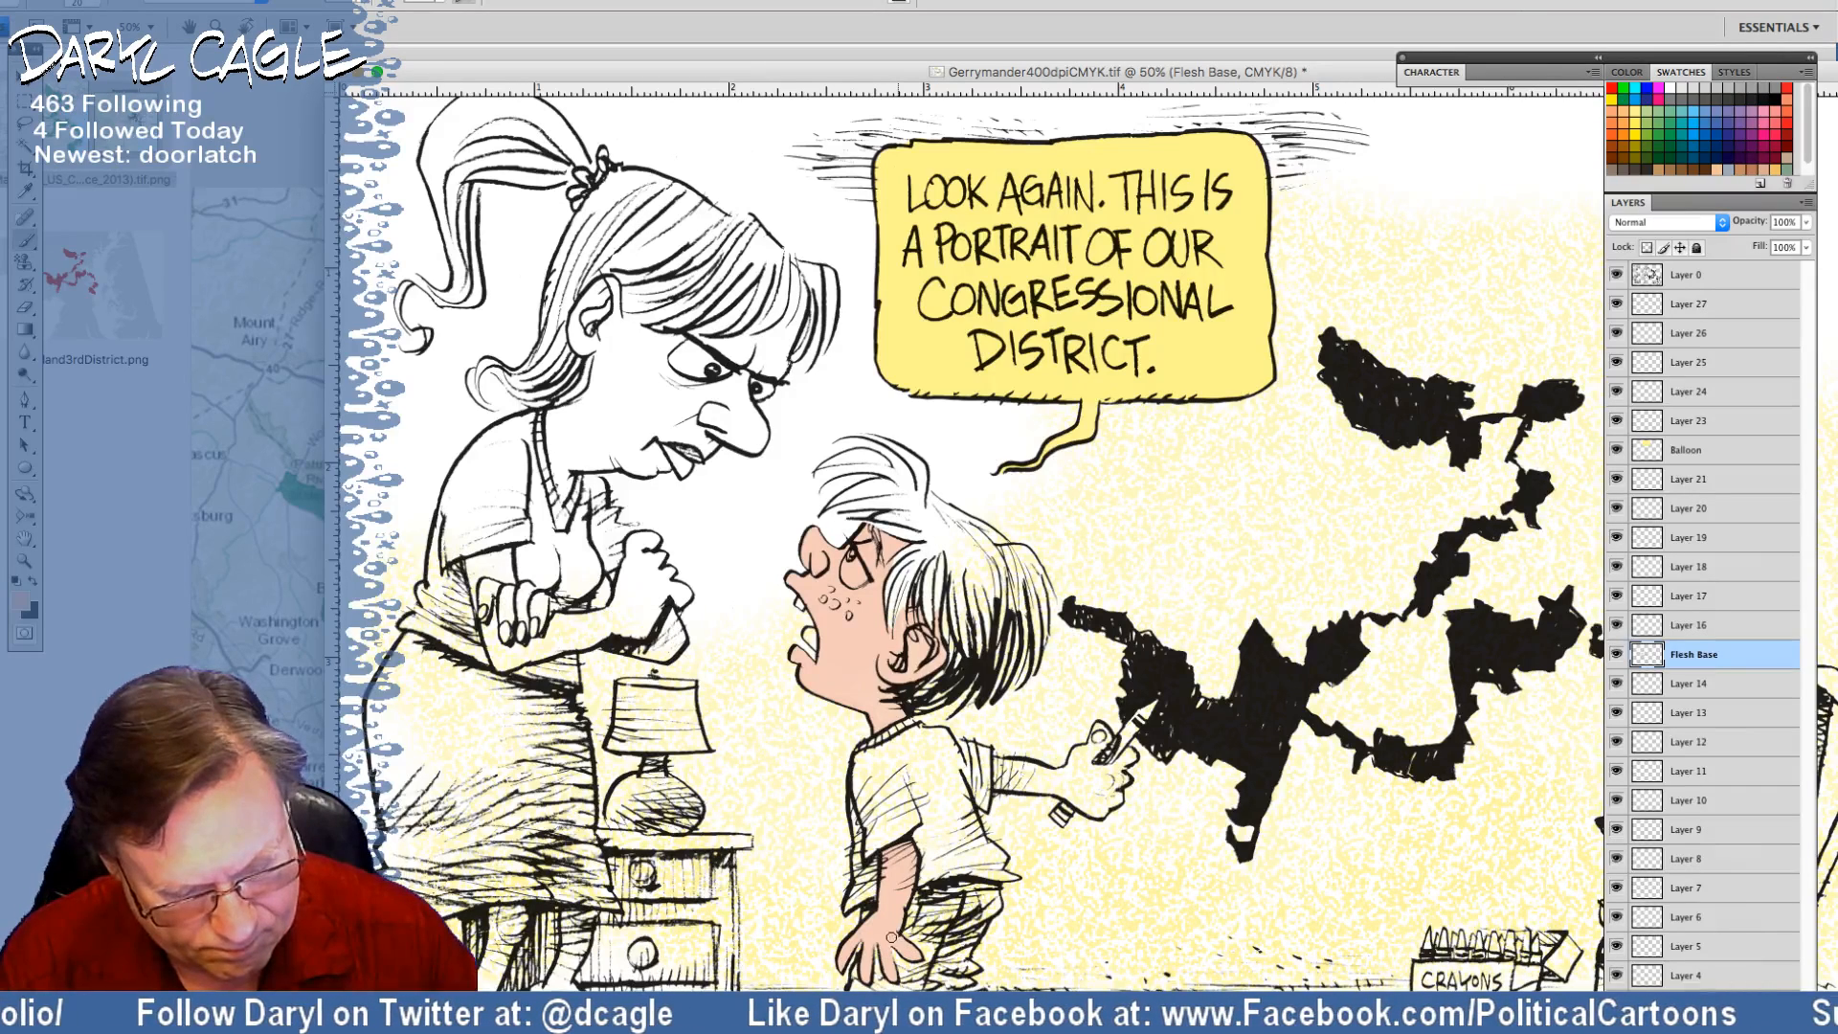
mouse_move(1002, 772)
left_mouse_down()
mouse_move(1058, 770)
mouse_move(1097, 727)
mouse_move(1092, 761)
mouse_move(1123, 756)
mouse_move(1101, 810)
mouse_move(1010, 788)
mouse_move(1030, 768)
mouse_move(1062, 778)
mouse_move(1097, 744)
mouse_move(1072, 783)
mouse_move(1109, 783)
mouse_move(1089, 793)
left_mouse_up()
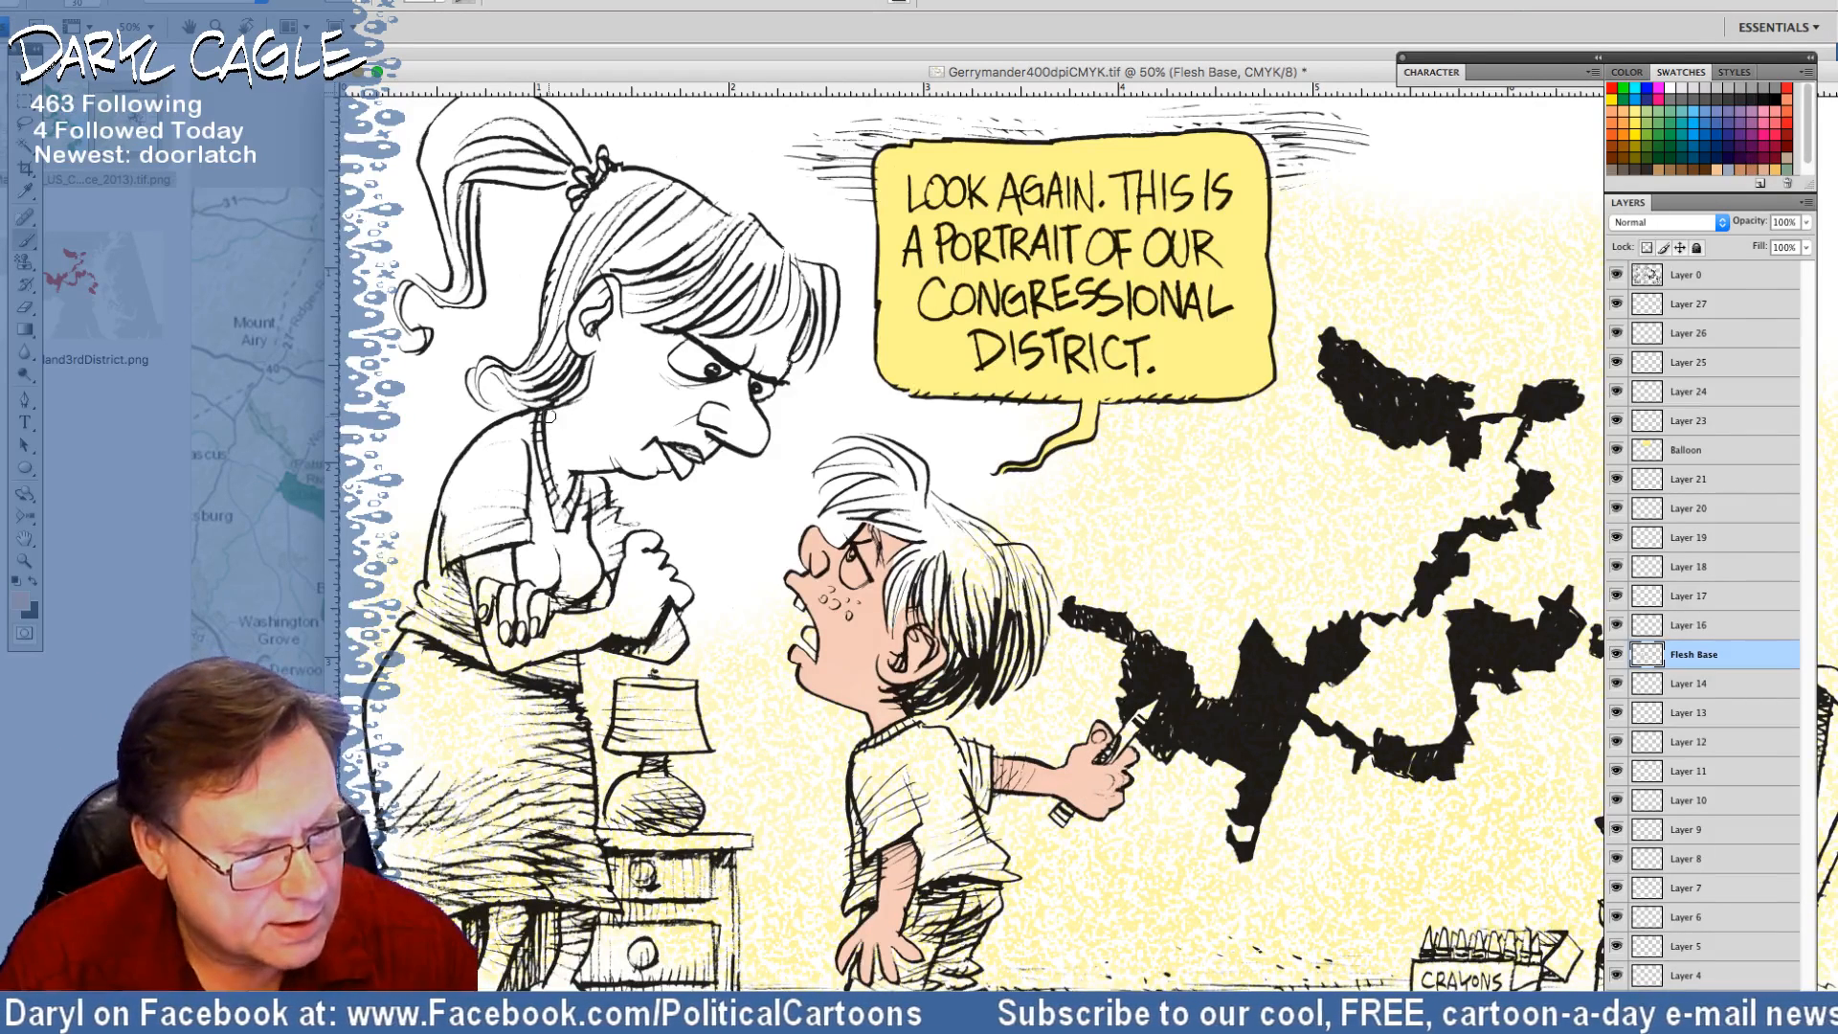
Paint the woman's neck, ear, forehead and face with the flesh tone, leaving the eyes white
left_click_drag(552, 415, 562, 486)
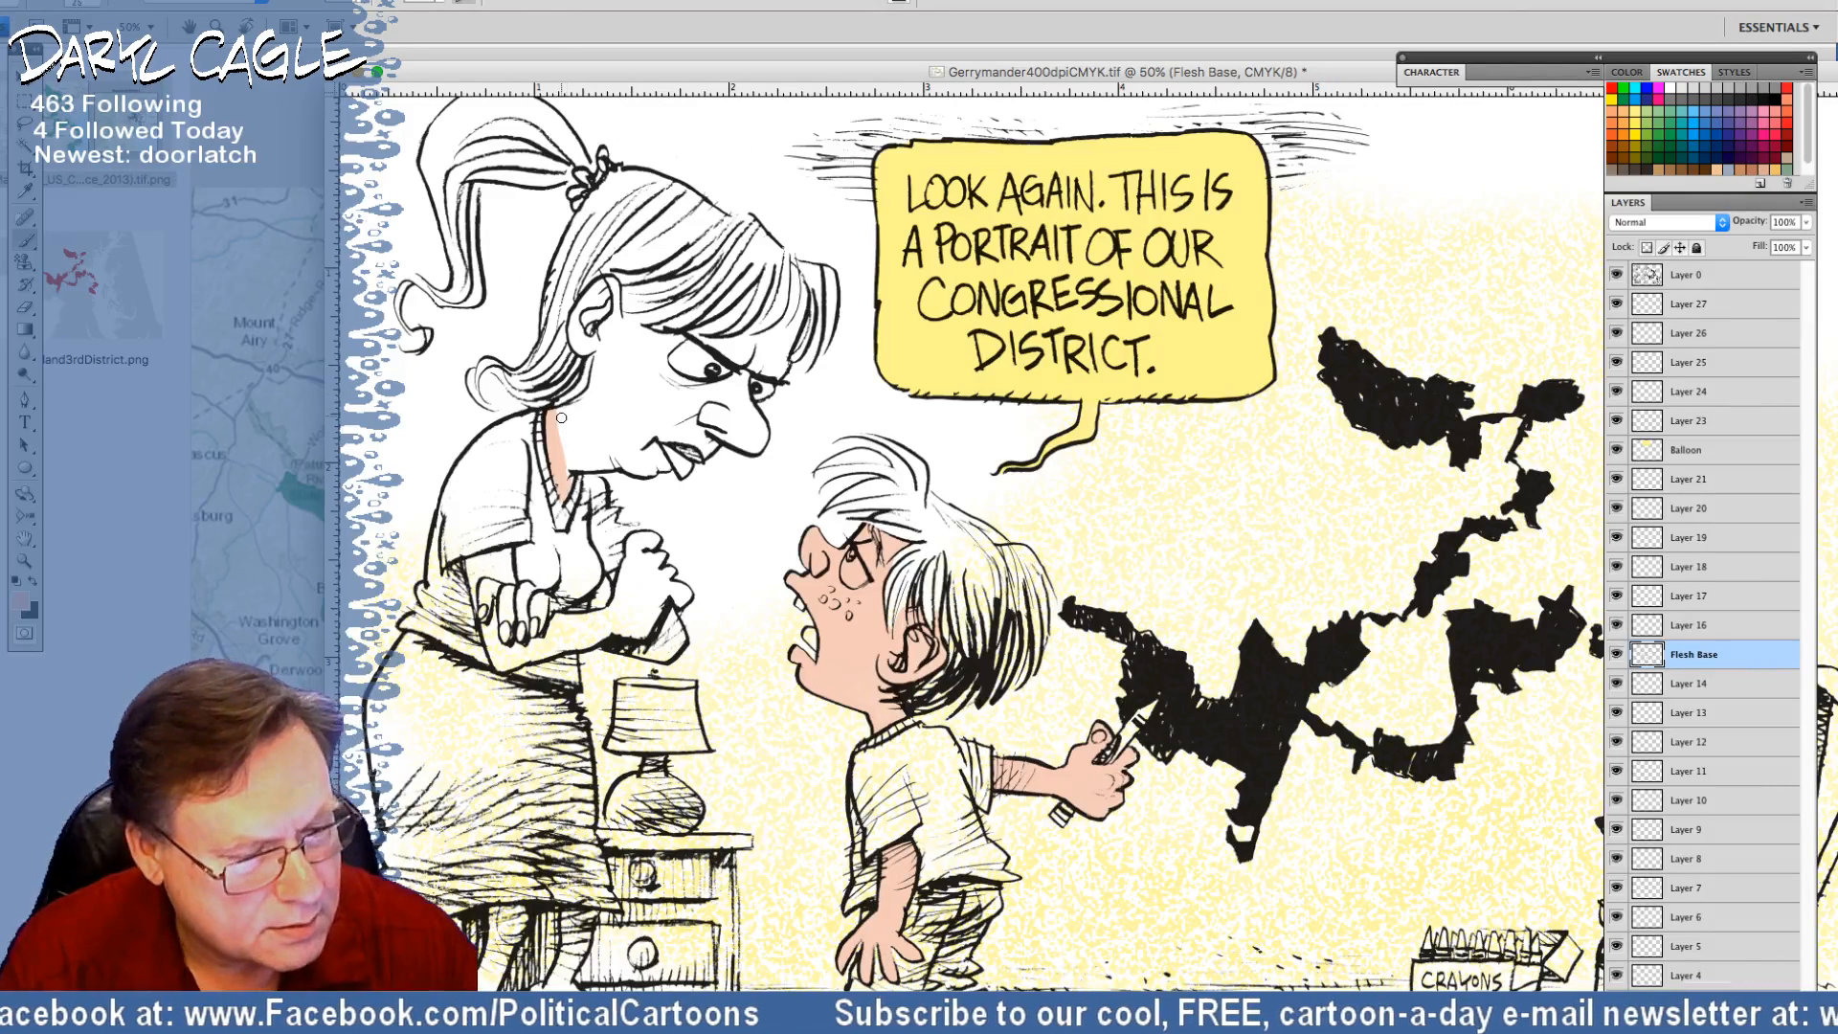
mouse_move(561, 418)
left_mouse_down()
mouse_move(605, 345)
mouse_move(593, 385)
mouse_move(596, 342)
mouse_move(576, 346)
mouse_move(575, 328)
mouse_move(592, 296)
mouse_move(609, 280)
mouse_move(638, 330)
mouse_move(635, 306)
mouse_move(686, 302)
mouse_move(618, 322)
mouse_move(674, 305)
mouse_move(633, 297)
left_mouse_up()
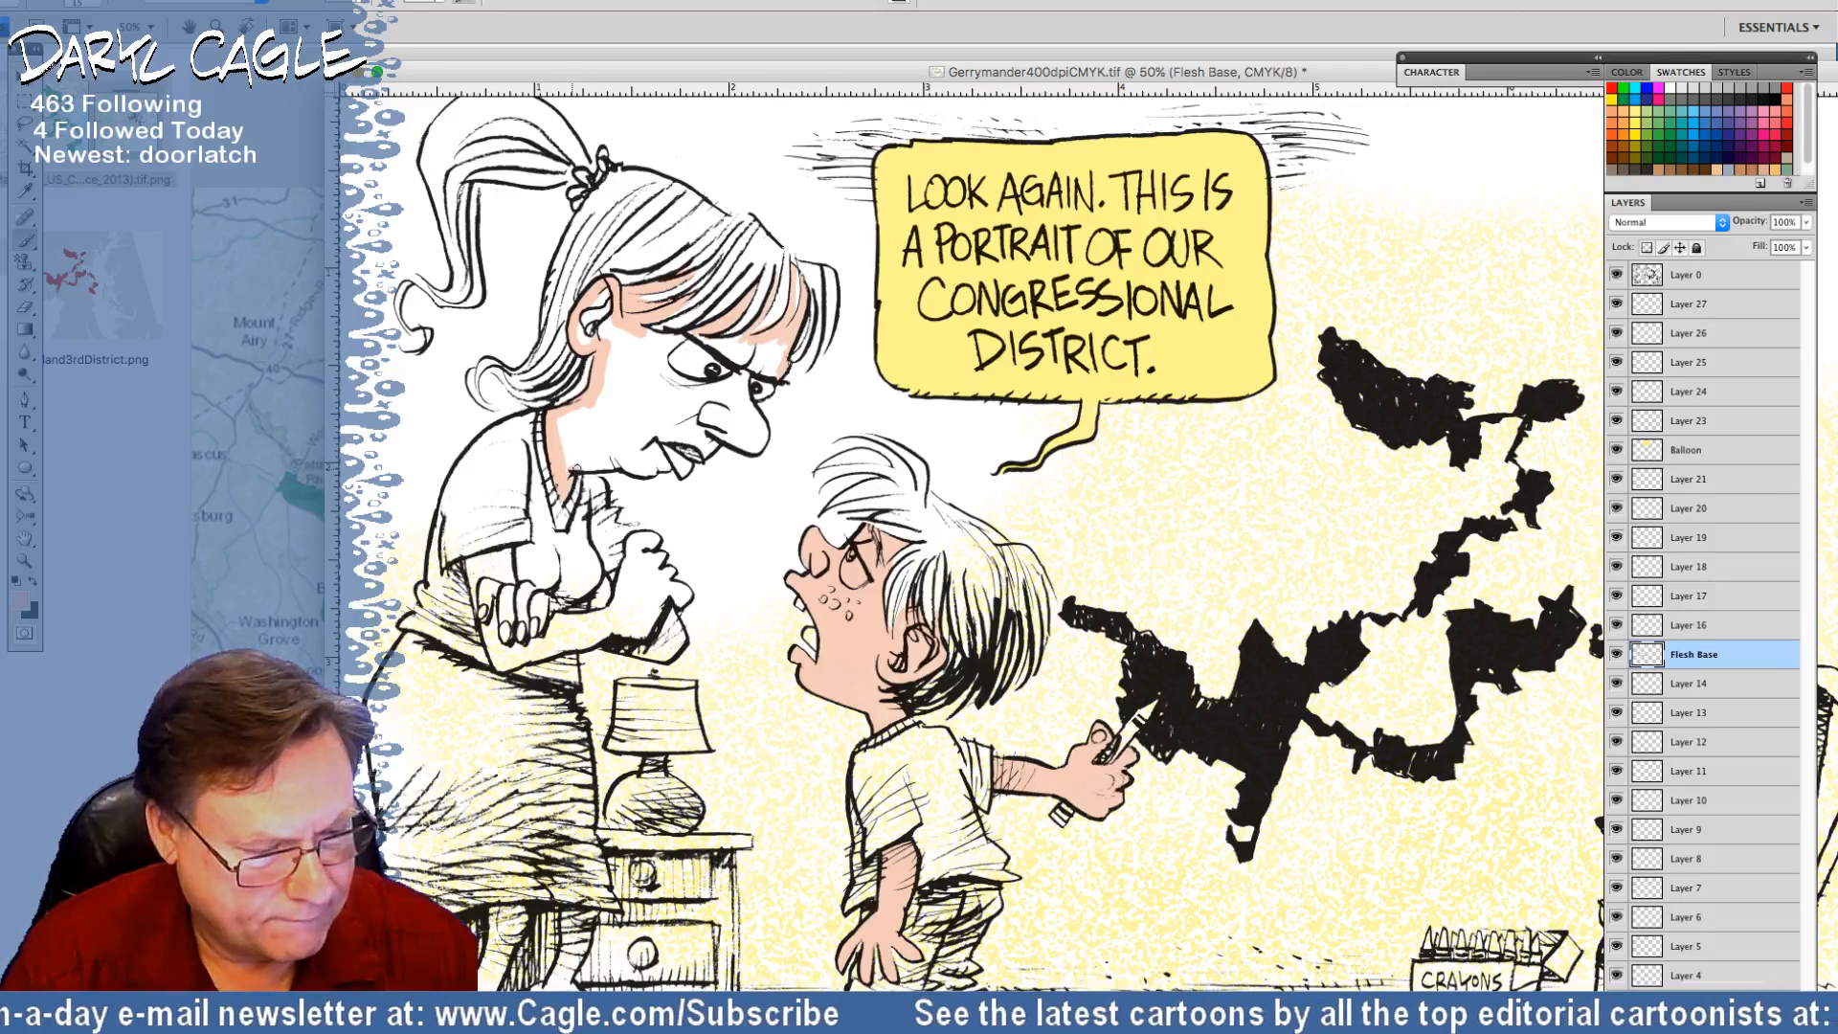
left_click_drag(574, 466, 617, 463)
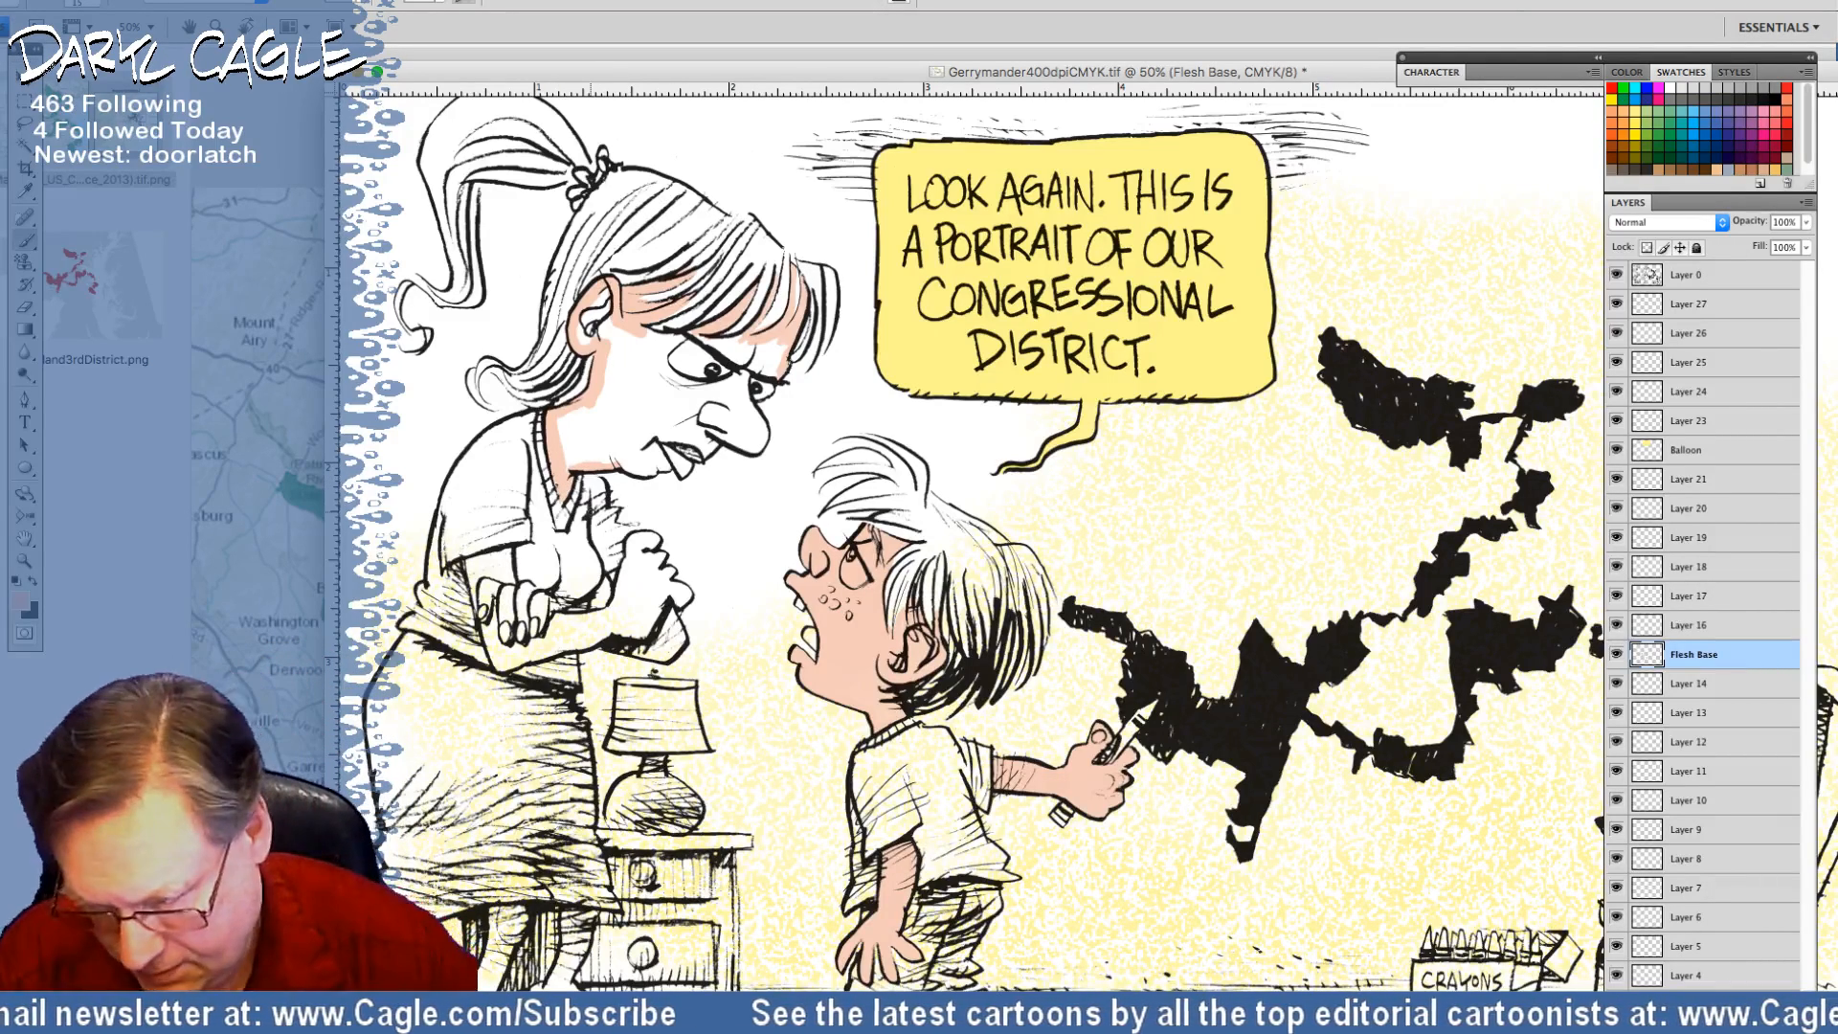
mouse_move(624, 462)
left_mouse_down()
mouse_move(686, 470)
mouse_move(720, 430)
mouse_move(762, 444)
mouse_move(780, 378)
left_mouse_up()
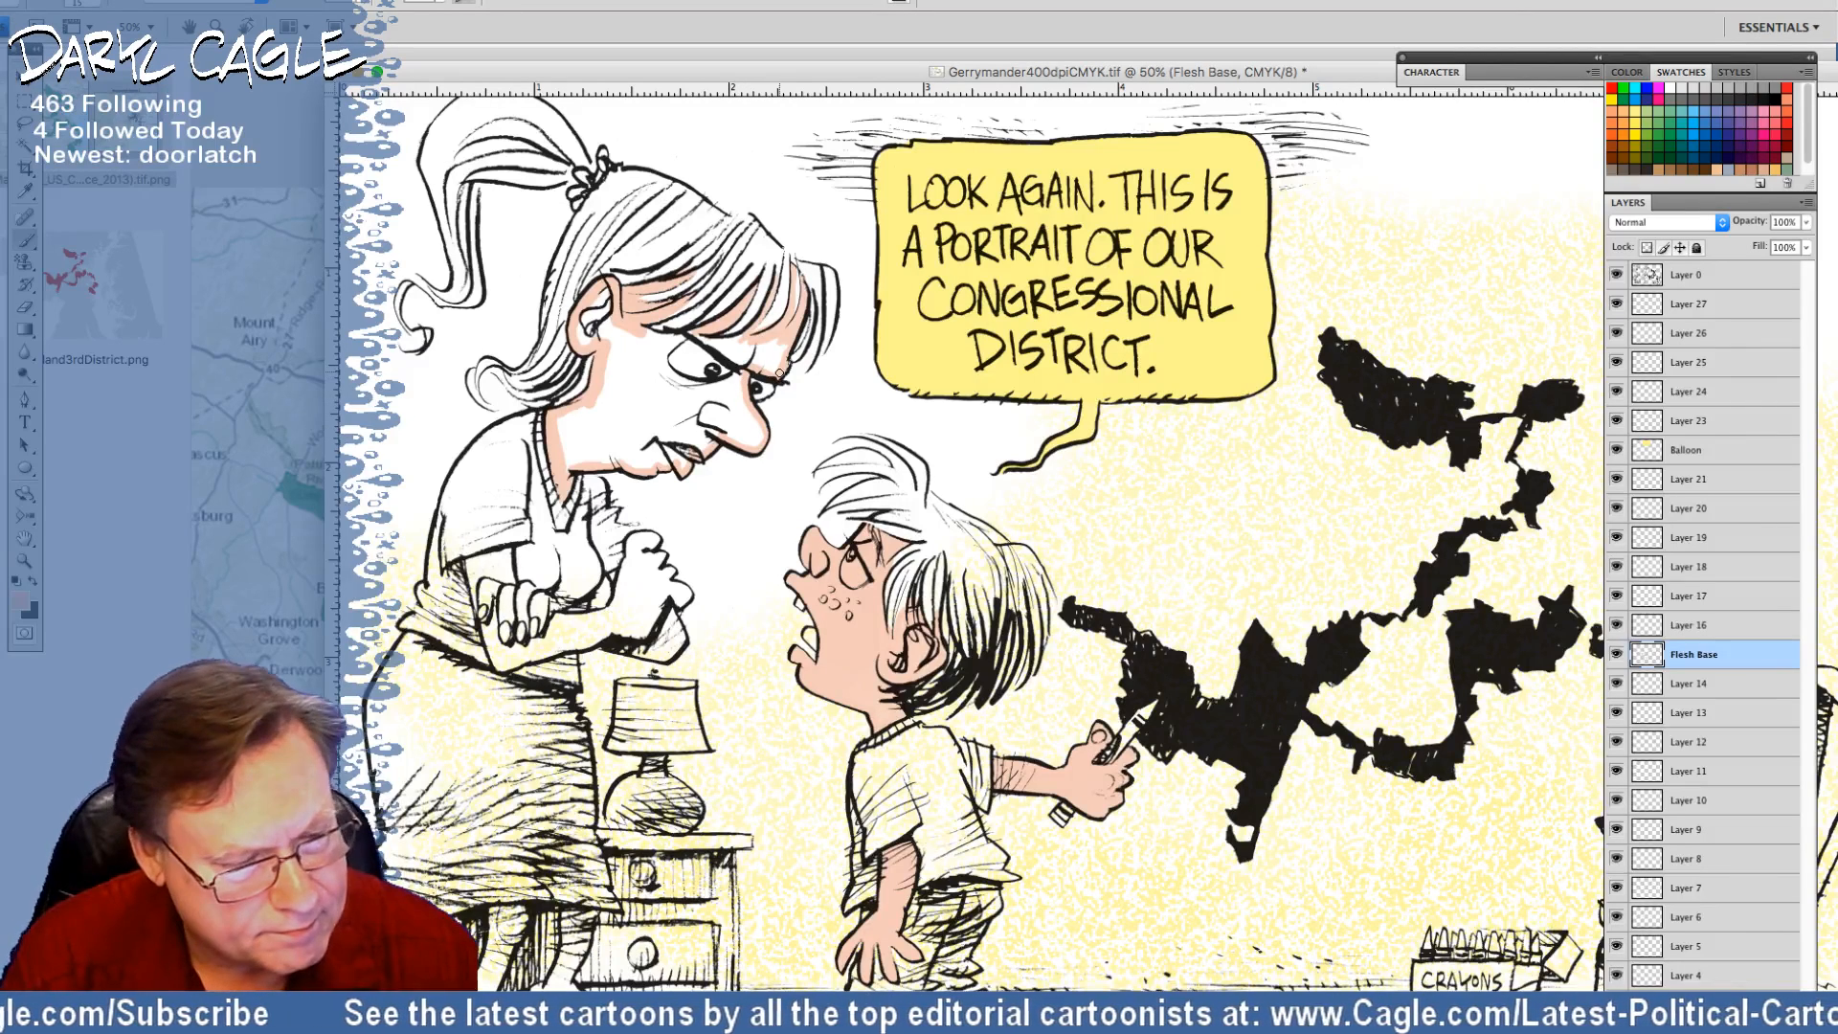
mouse_move(600, 341)
left_mouse_down()
mouse_move(610, 292)
mouse_move(624, 370)
mouse_move(629, 326)
mouse_move(689, 353)
mouse_move(778, 340)
mouse_move(773, 369)
mouse_move(729, 344)
mouse_move(757, 356)
mouse_move(695, 355)
mouse_move(727, 386)
mouse_move(729, 357)
mouse_move(750, 435)
mouse_move(707, 420)
mouse_move(650, 343)
mouse_move(556, 426)
mouse_move(564, 464)
mouse_move(680, 460)
mouse_move(706, 430)
mouse_move(657, 447)
mouse_move(675, 431)
mouse_move(670, 379)
mouse_move(571, 438)
left_mouse_up()
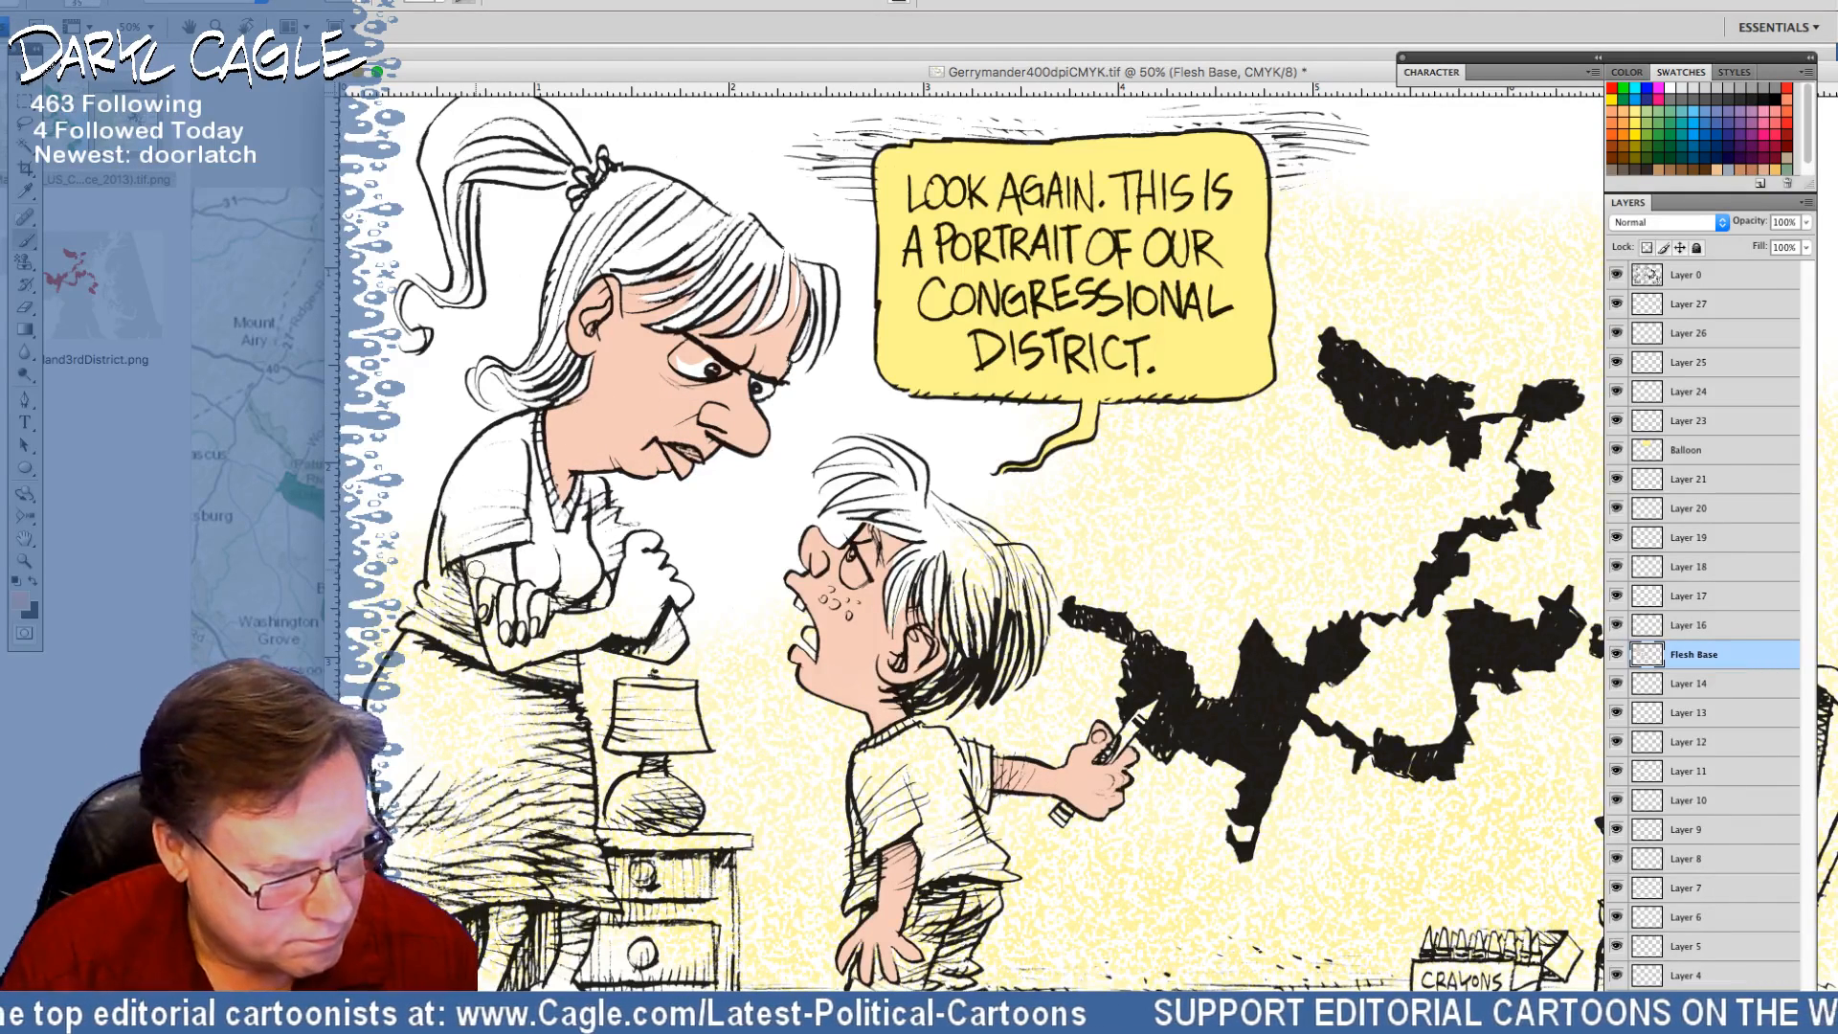
Paint the woman's folded arms, hands and legs with the flesh tone
mouse_move(476, 570)
left_mouse_down()
mouse_move(507, 563)
mouse_move(513, 605)
mouse_move(475, 586)
mouse_move(505, 666)
mouse_move(617, 636)
left_mouse_up()
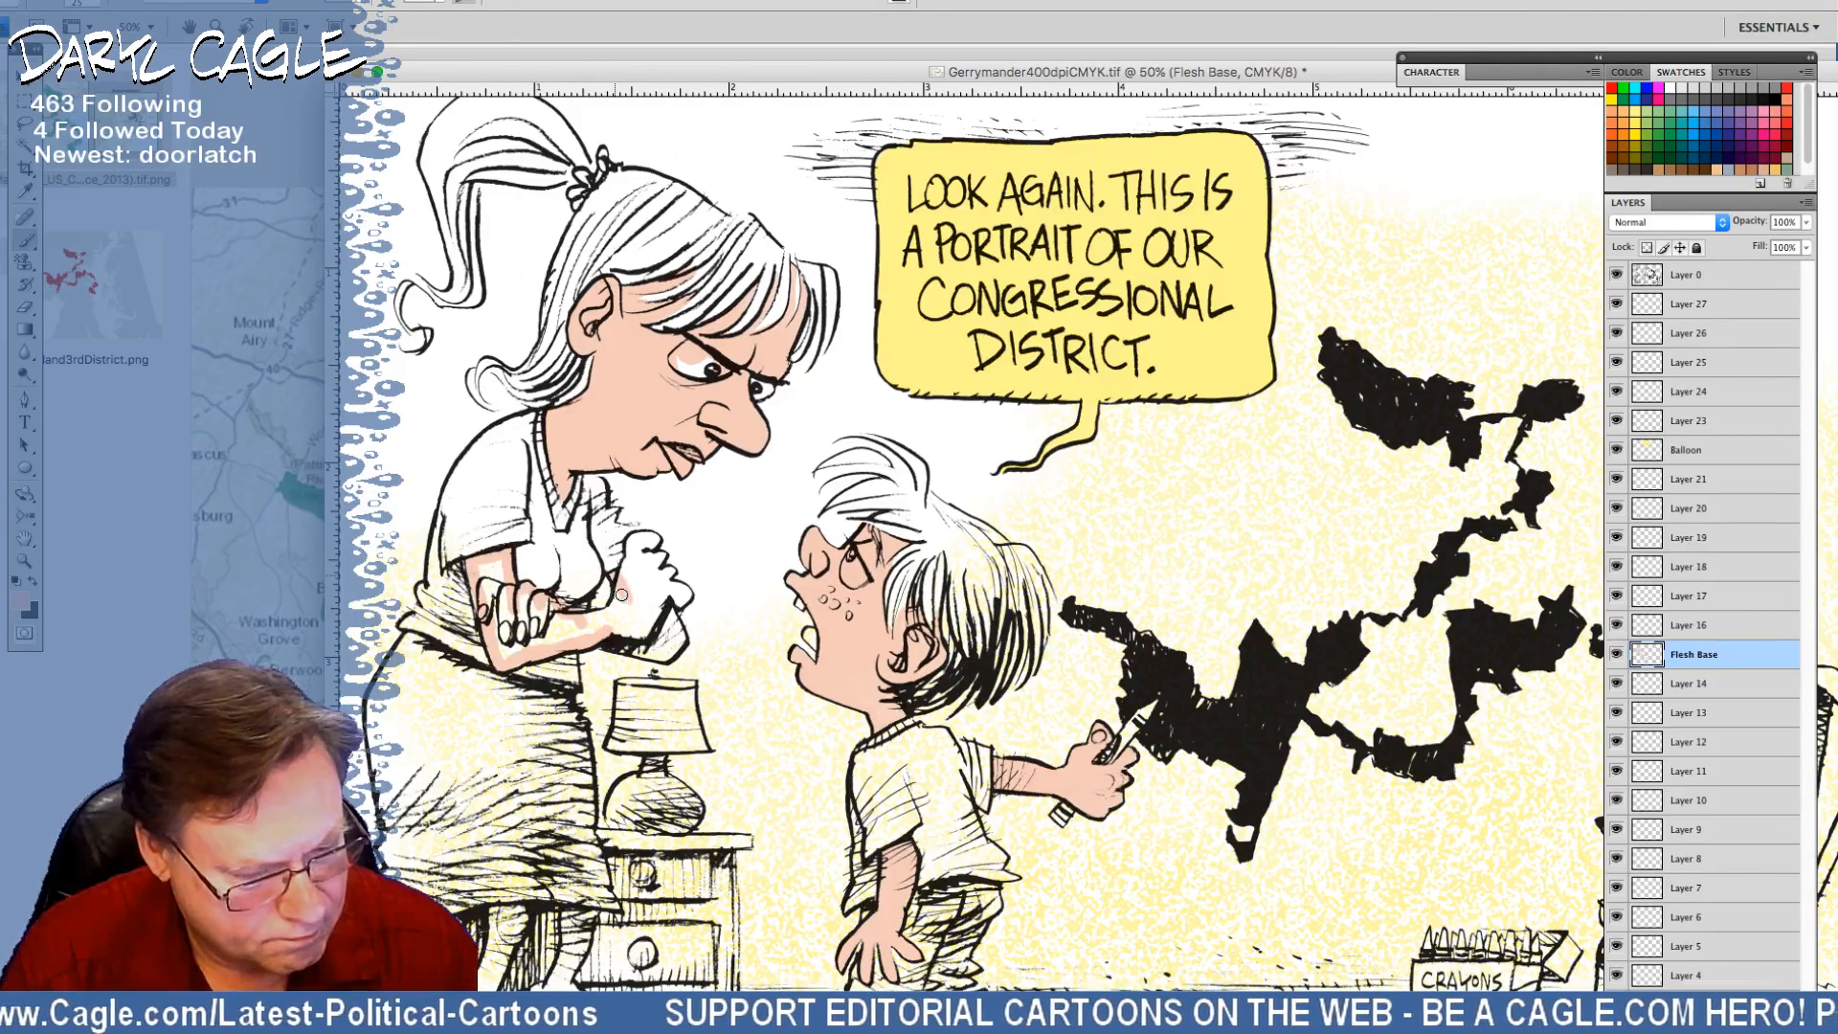
mouse_move(621, 594)
left_mouse_down()
mouse_move(583, 620)
mouse_move(601, 614)
left_mouse_up()
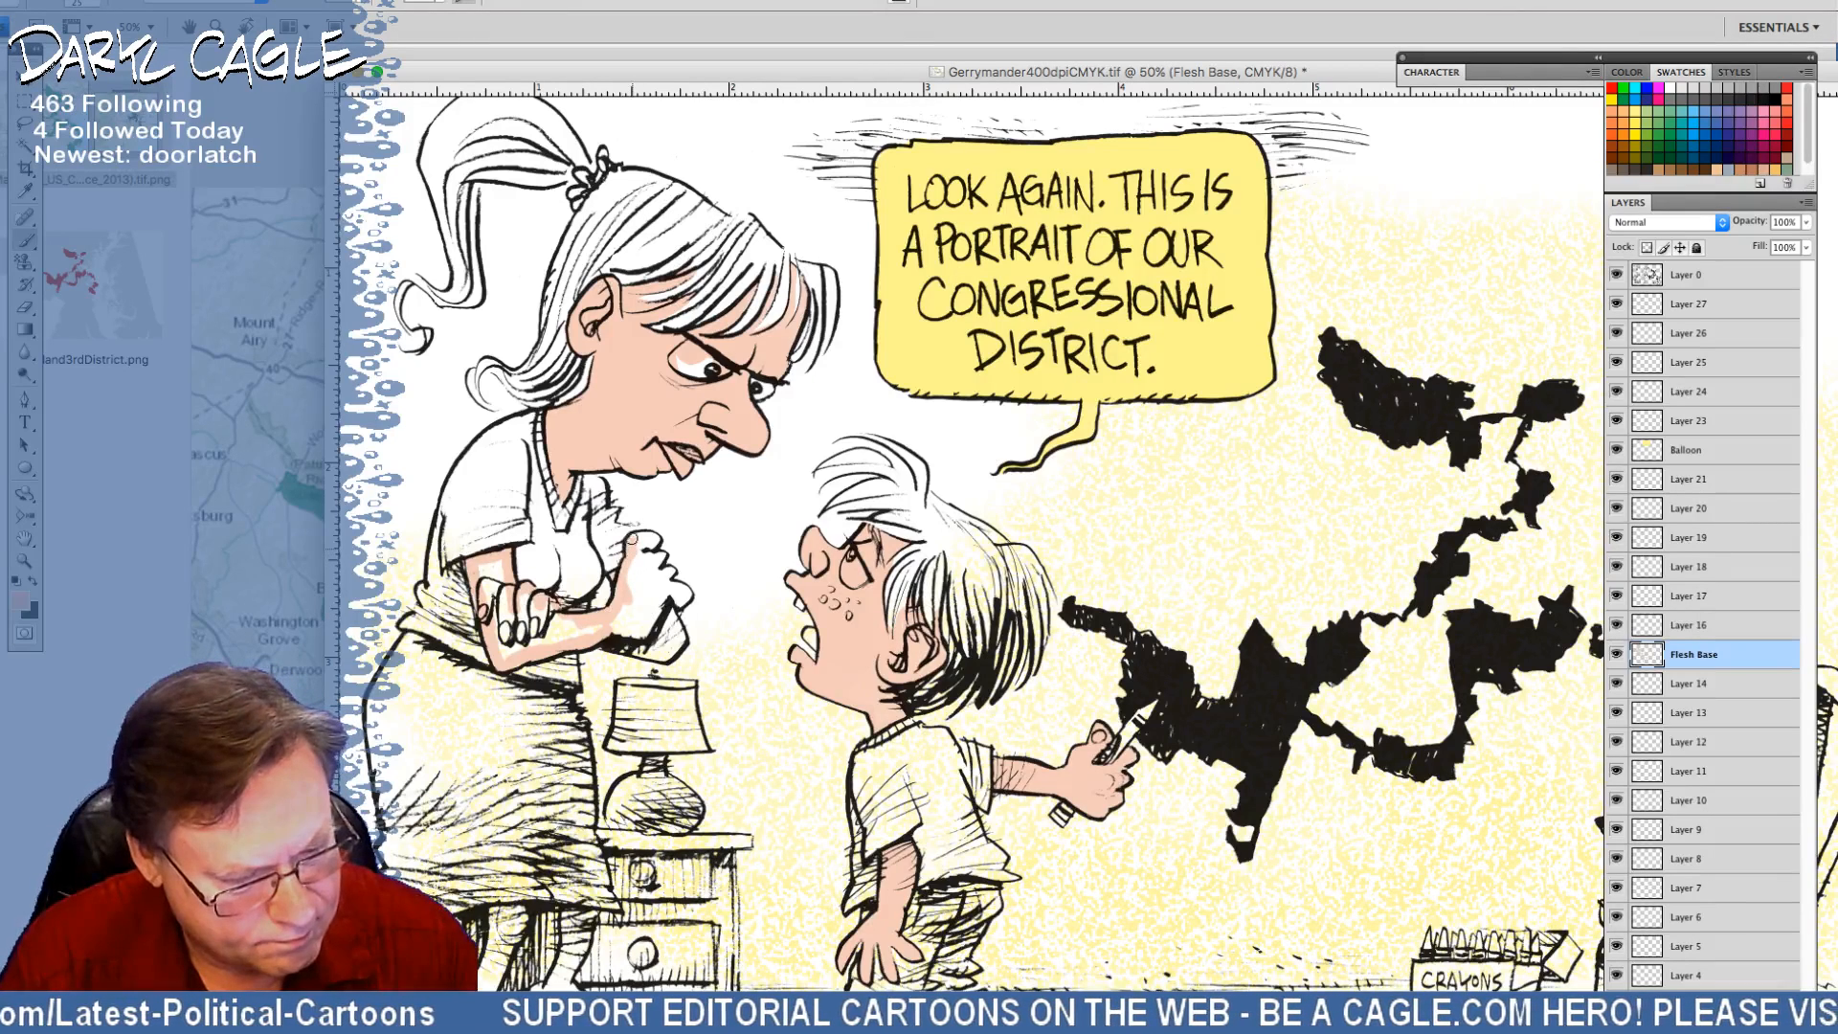
mouse_move(632, 538)
left_mouse_down()
mouse_move(687, 591)
mouse_move(664, 592)
mouse_move(680, 633)
mouse_move(665, 655)
mouse_move(598, 636)
mouse_move(505, 554)
mouse_move(502, 602)
mouse_move(481, 568)
mouse_move(504, 652)
mouse_move(496, 566)
mouse_move(511, 610)
mouse_move(531, 599)
mouse_move(571, 626)
mouse_move(530, 646)
mouse_move(527, 613)
mouse_move(510, 658)
mouse_move(625, 611)
mouse_move(645, 546)
mouse_move(676, 593)
mouse_move(669, 628)
mouse_move(658, 644)
mouse_move(601, 629)
mouse_move(655, 613)
left_mouse_up()
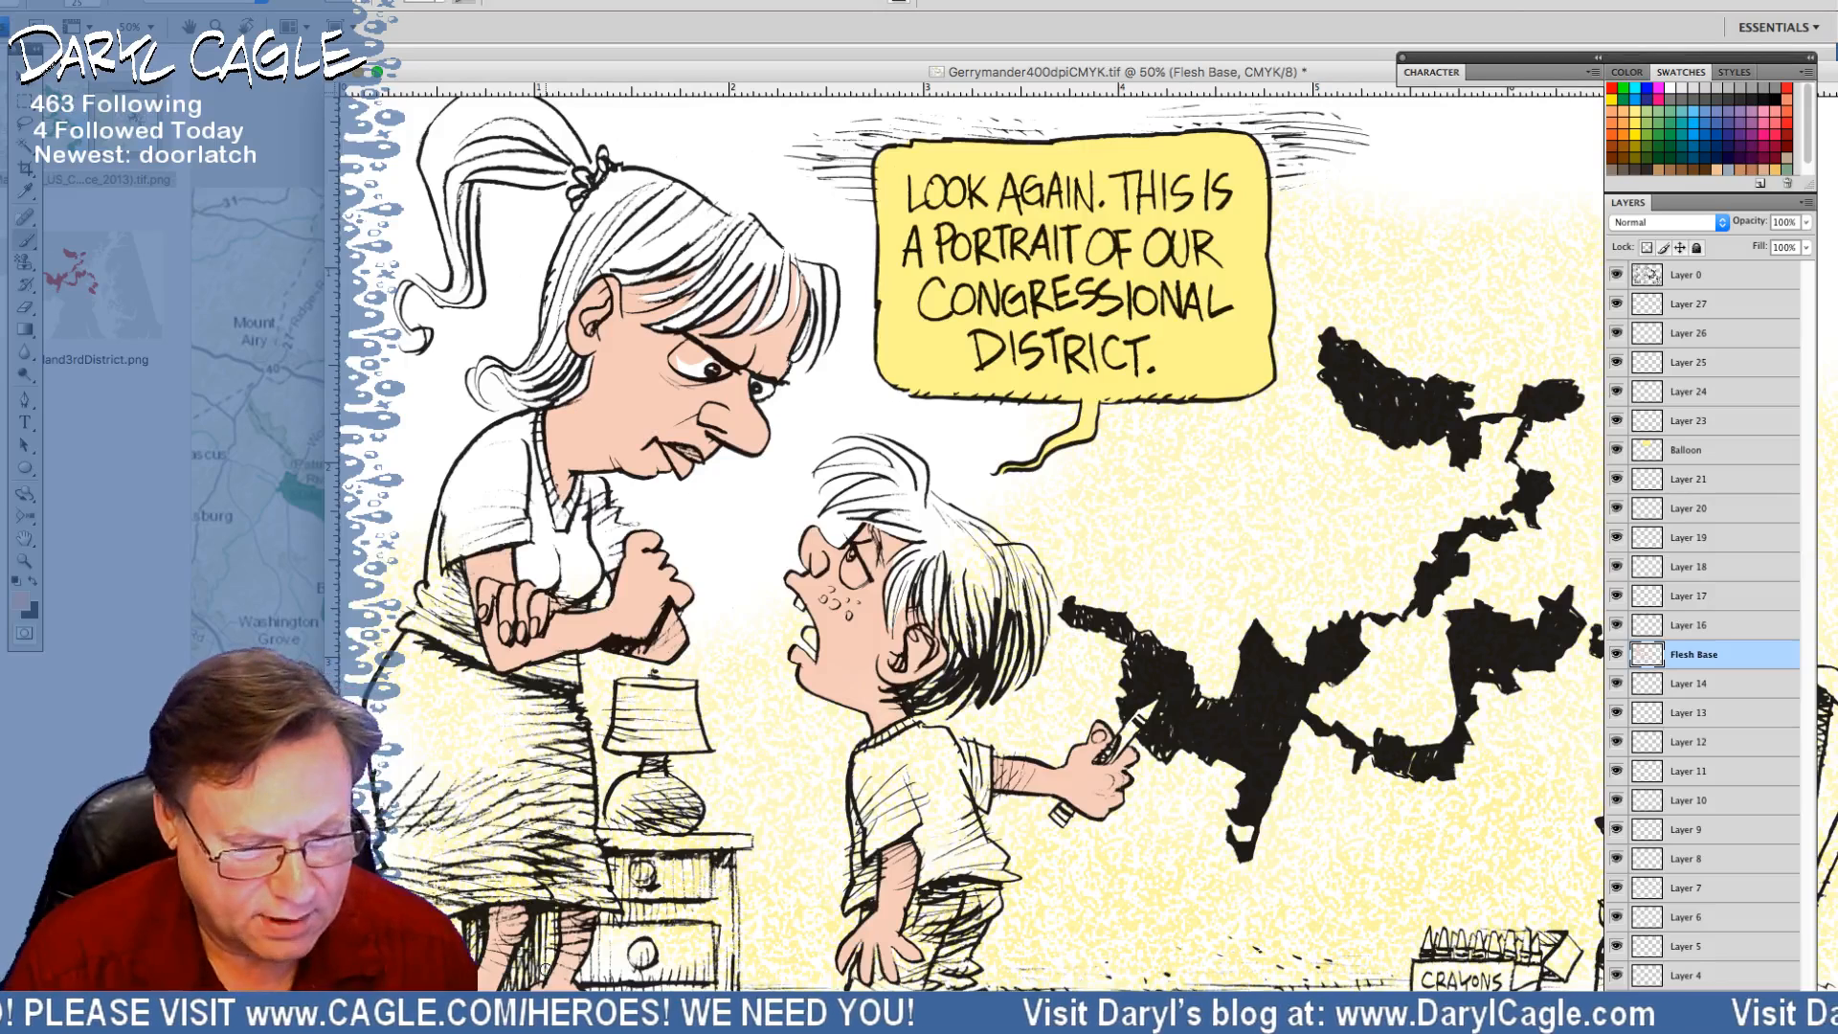
Pick a pinkish-red swatch and color the boy's tongue on the Flesh Base layer
left_click(1779, 112)
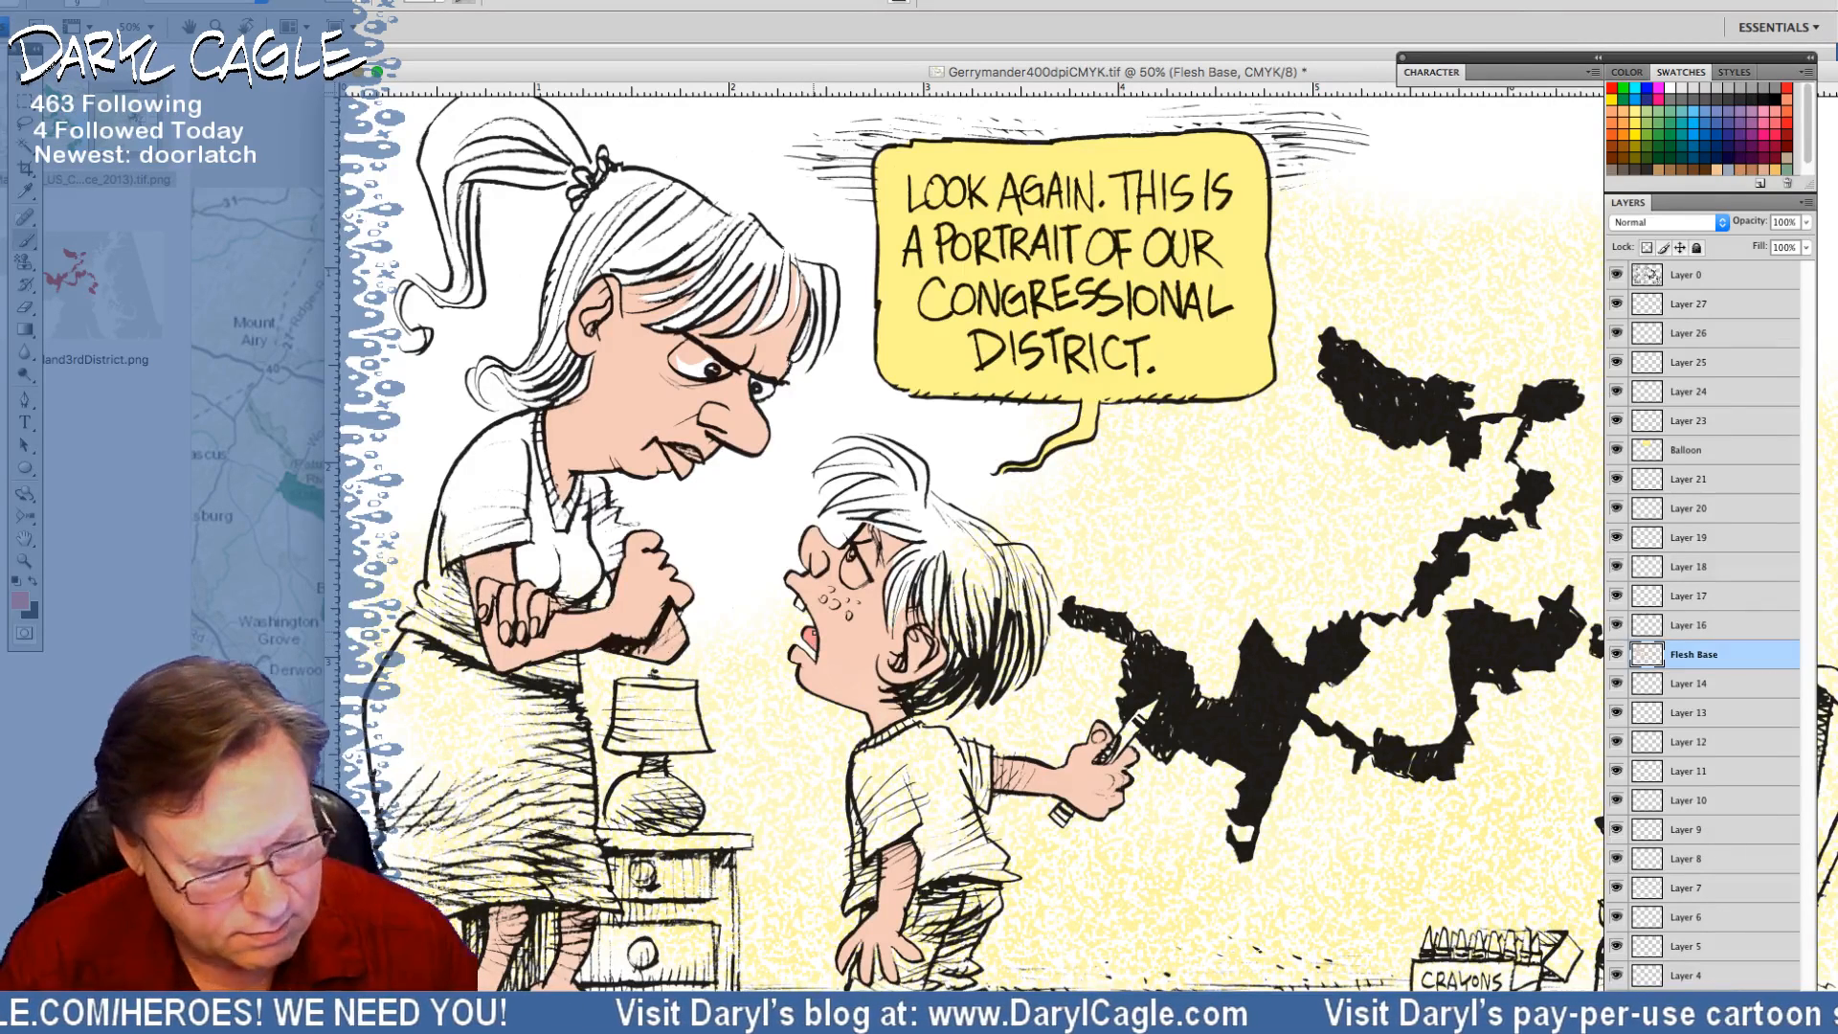
Rename Layer 27, just below the line art layer, to "Whites"
double_click(1671, 308)
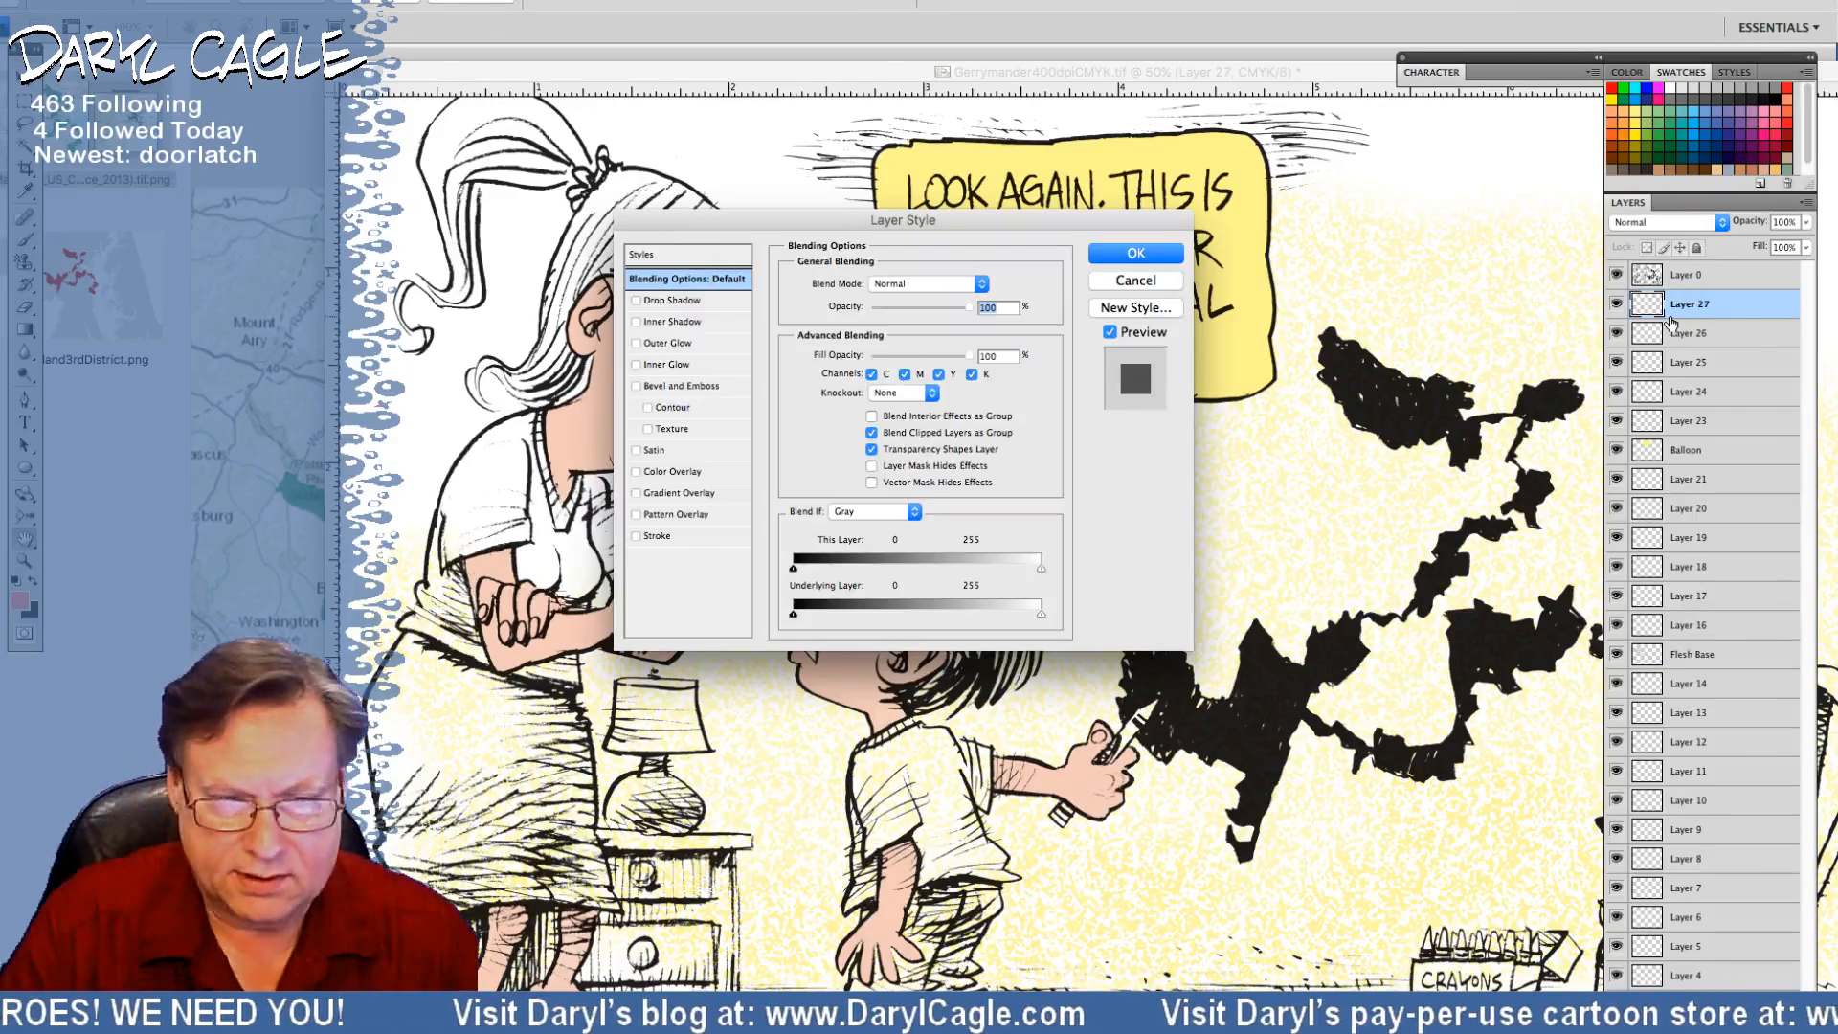
key("Escape")
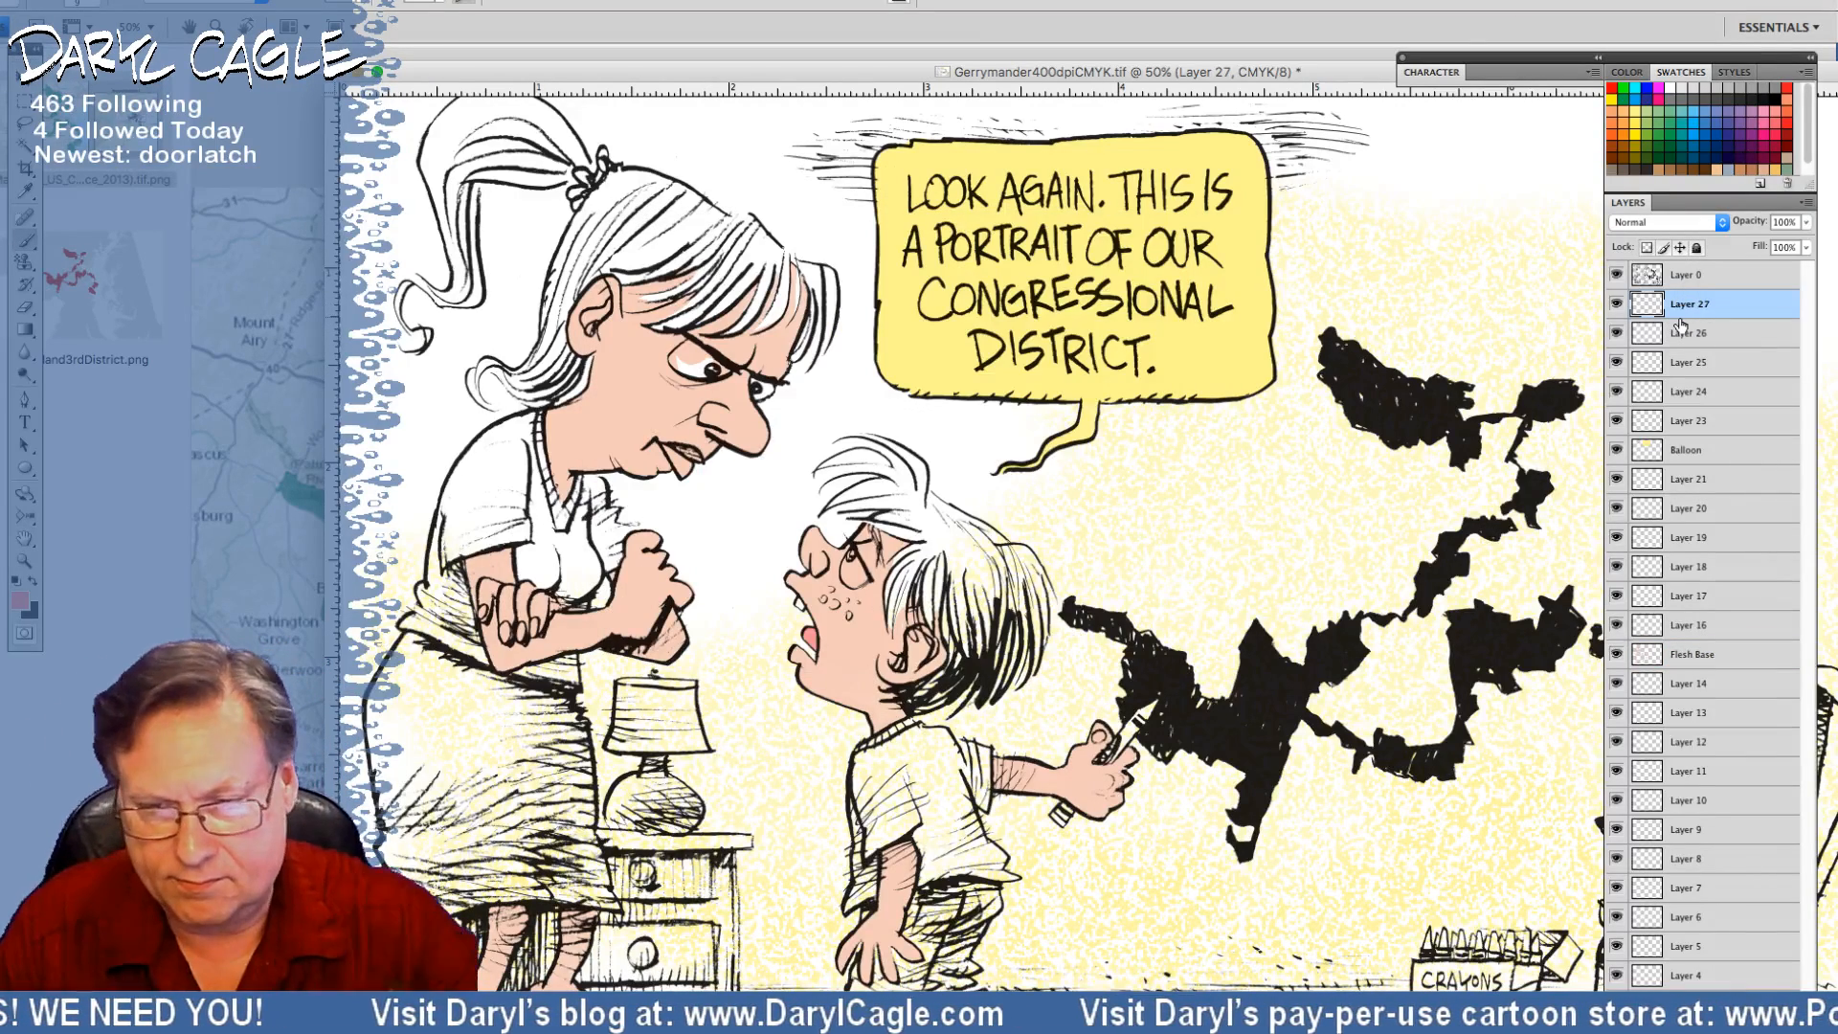
double_click(1683, 306)
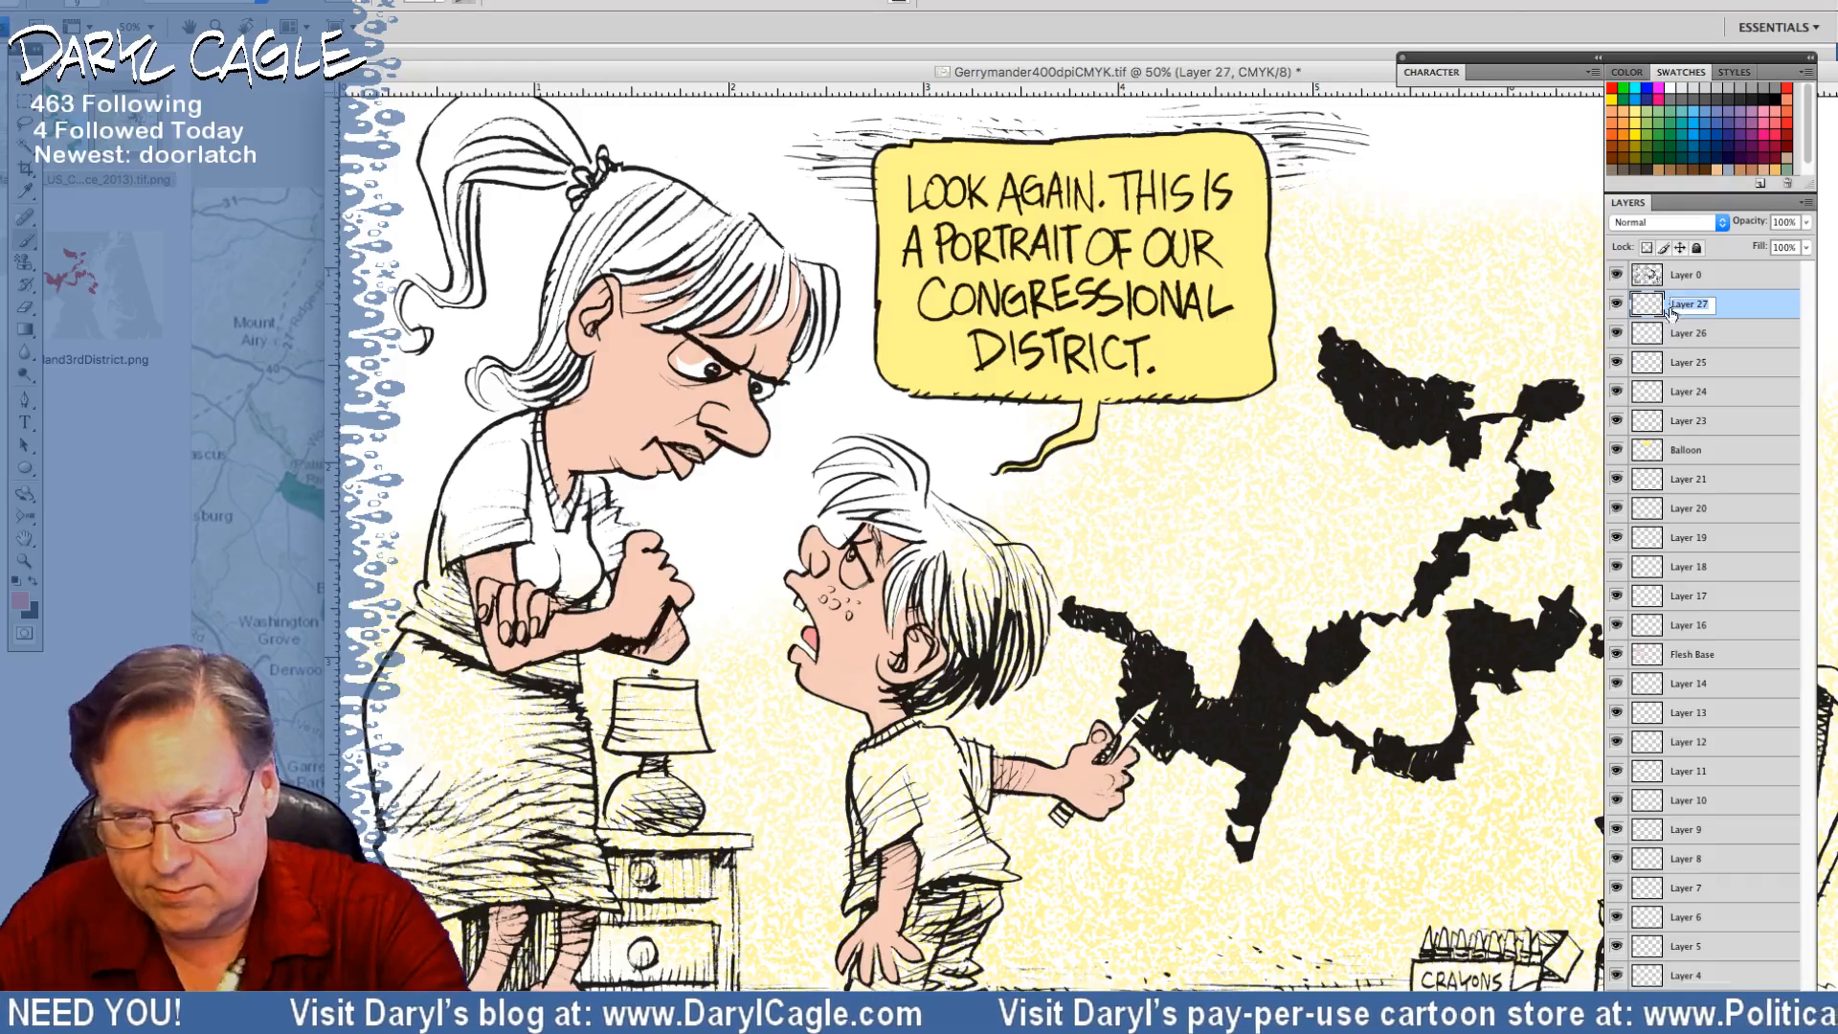
type("Whites")
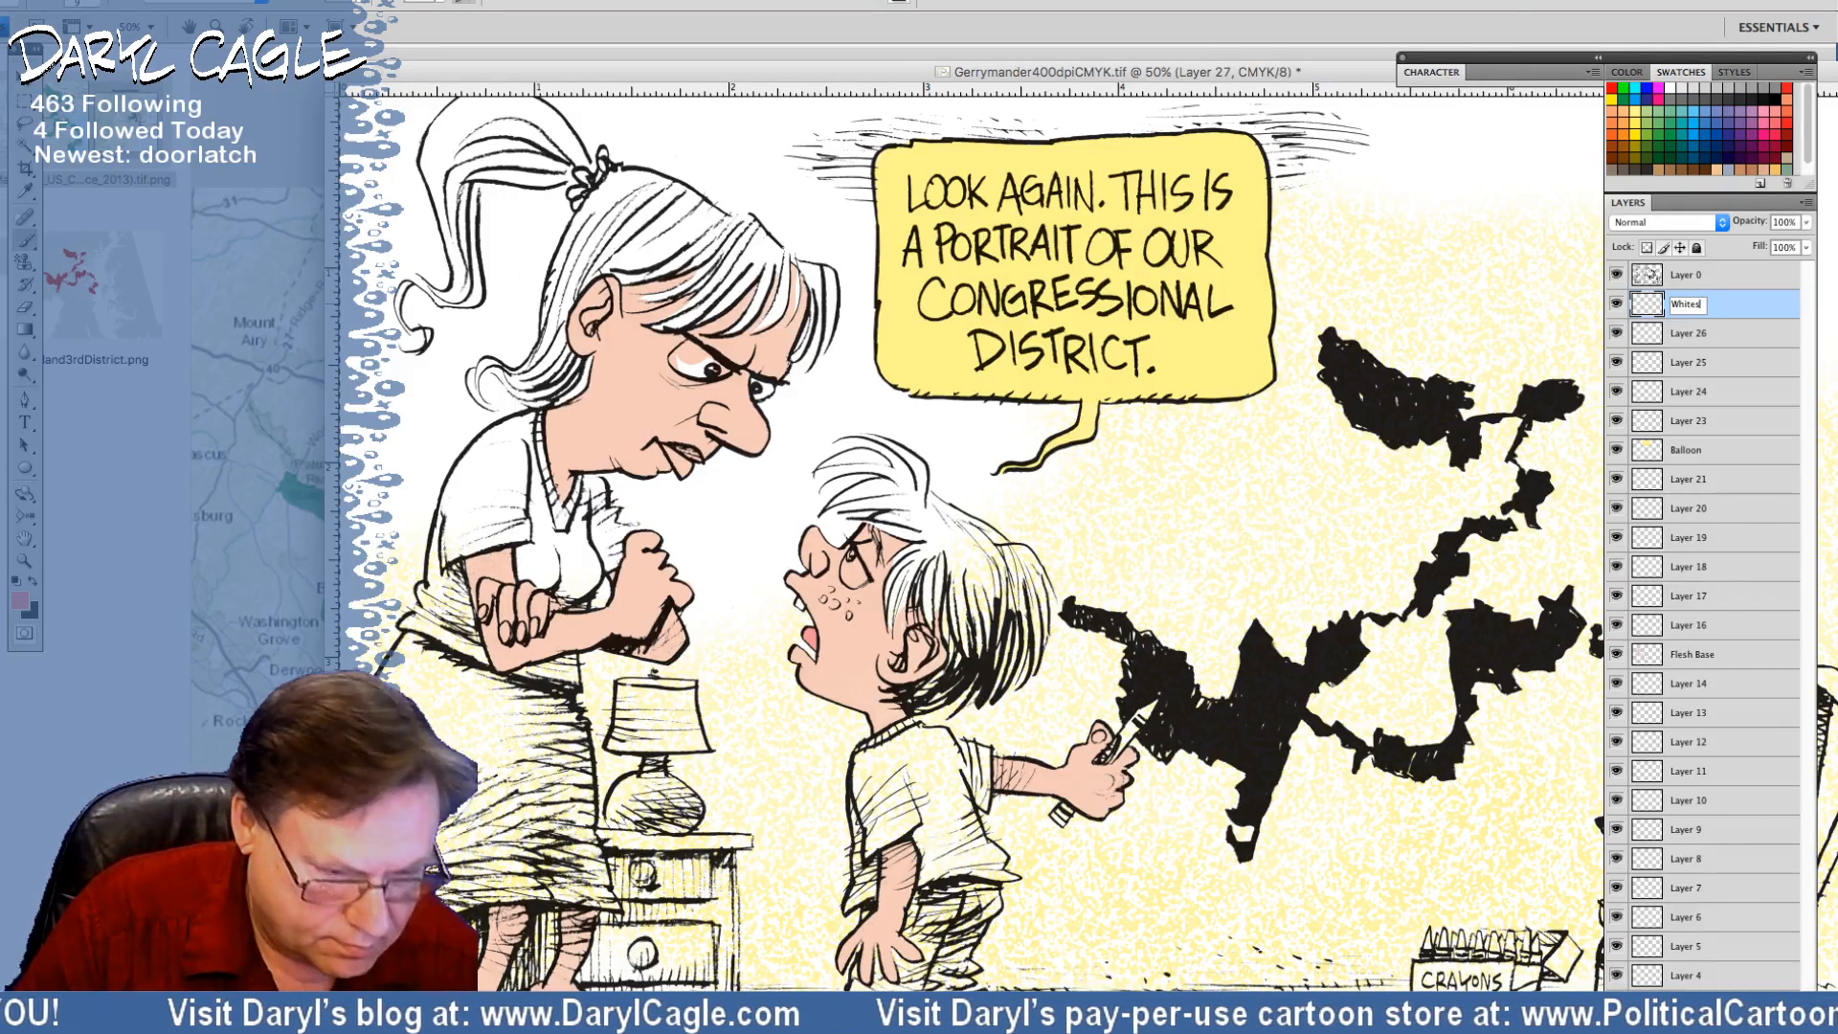
key("Return")
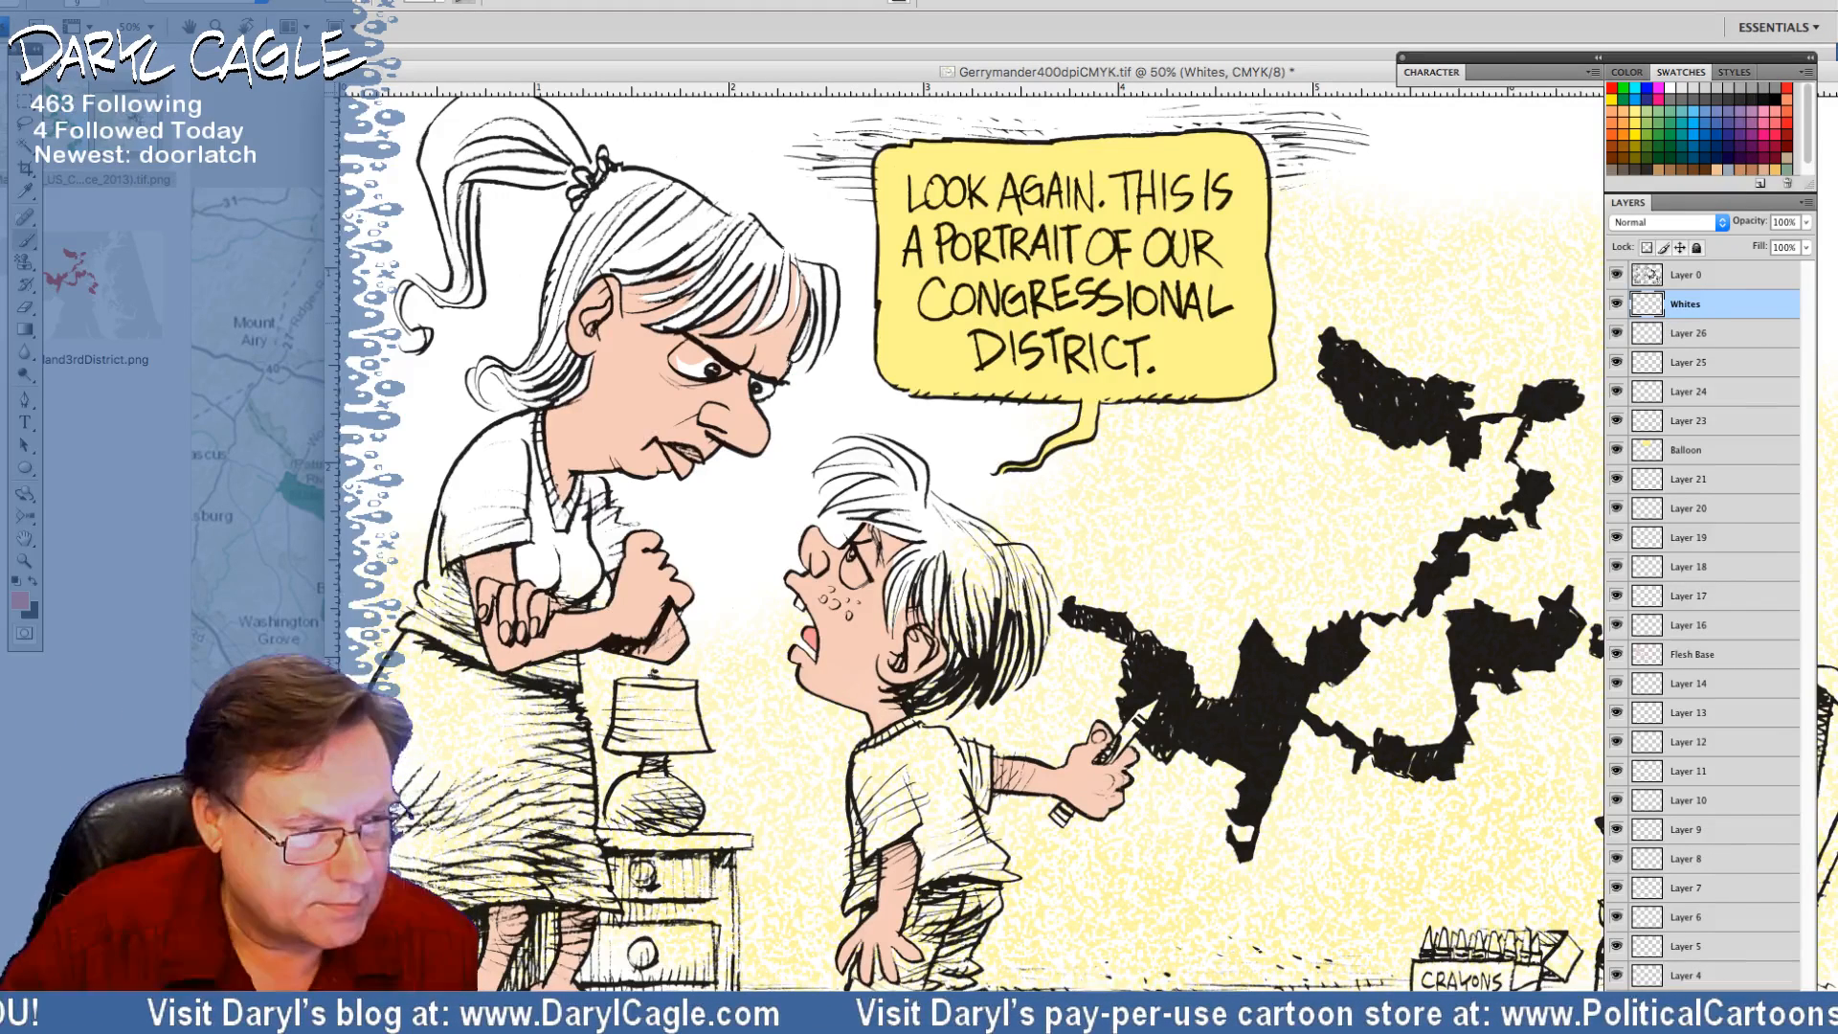
Set the foreground color to white and paint the whites of both characters' eyes on the Whites layer
left_click(21, 601)
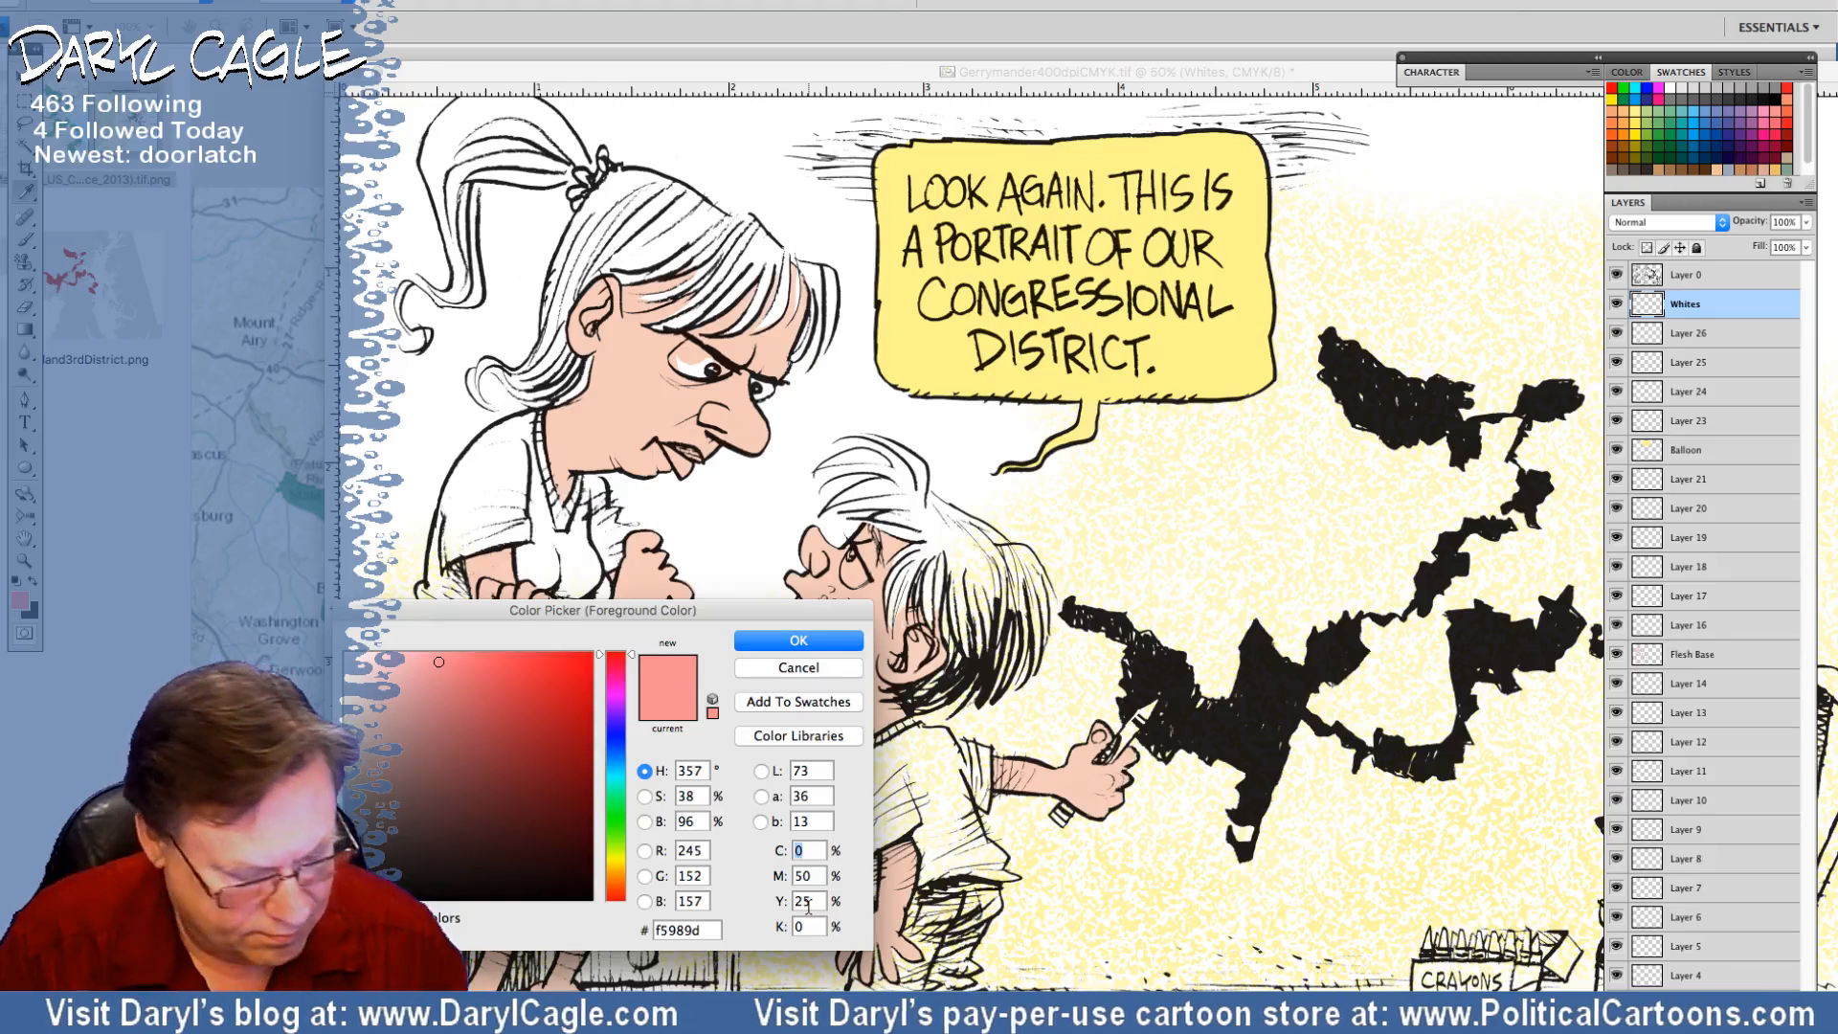
key("Tab")
type("20")
key("Return")
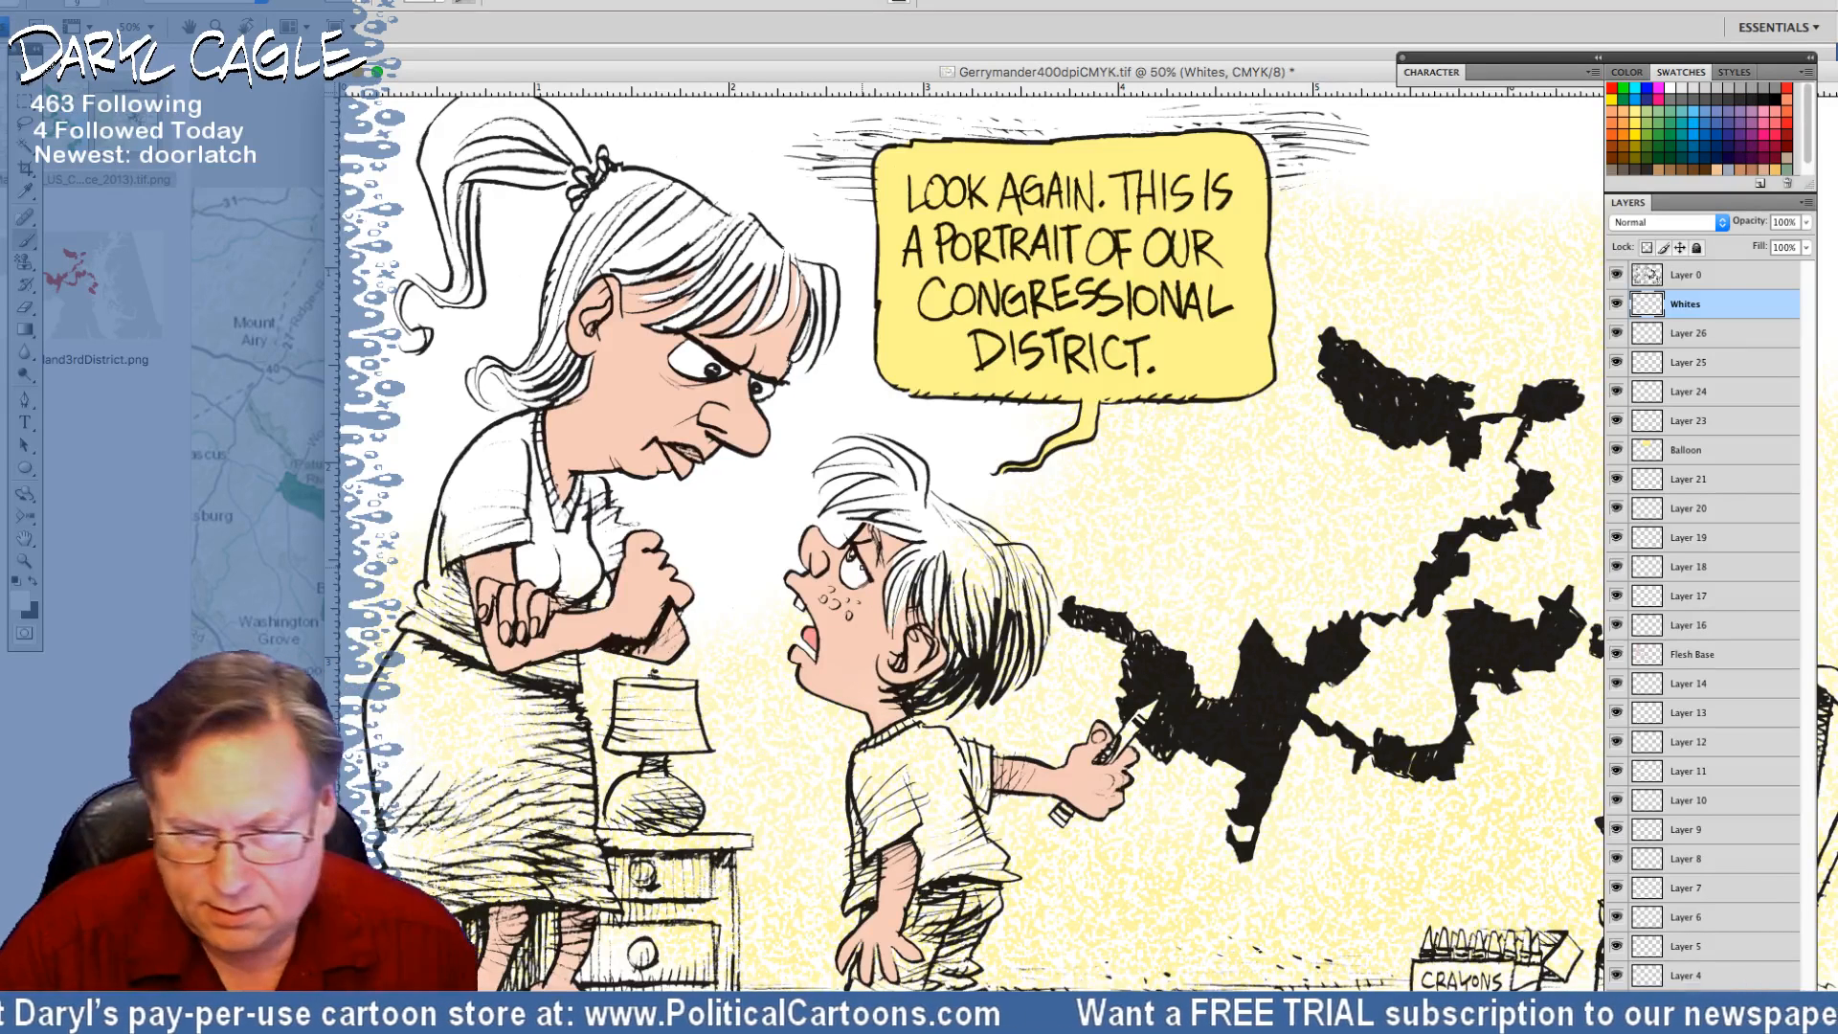
Rename Layer 18 to "Clothes Base"
double_click(1685, 568)
type("C")
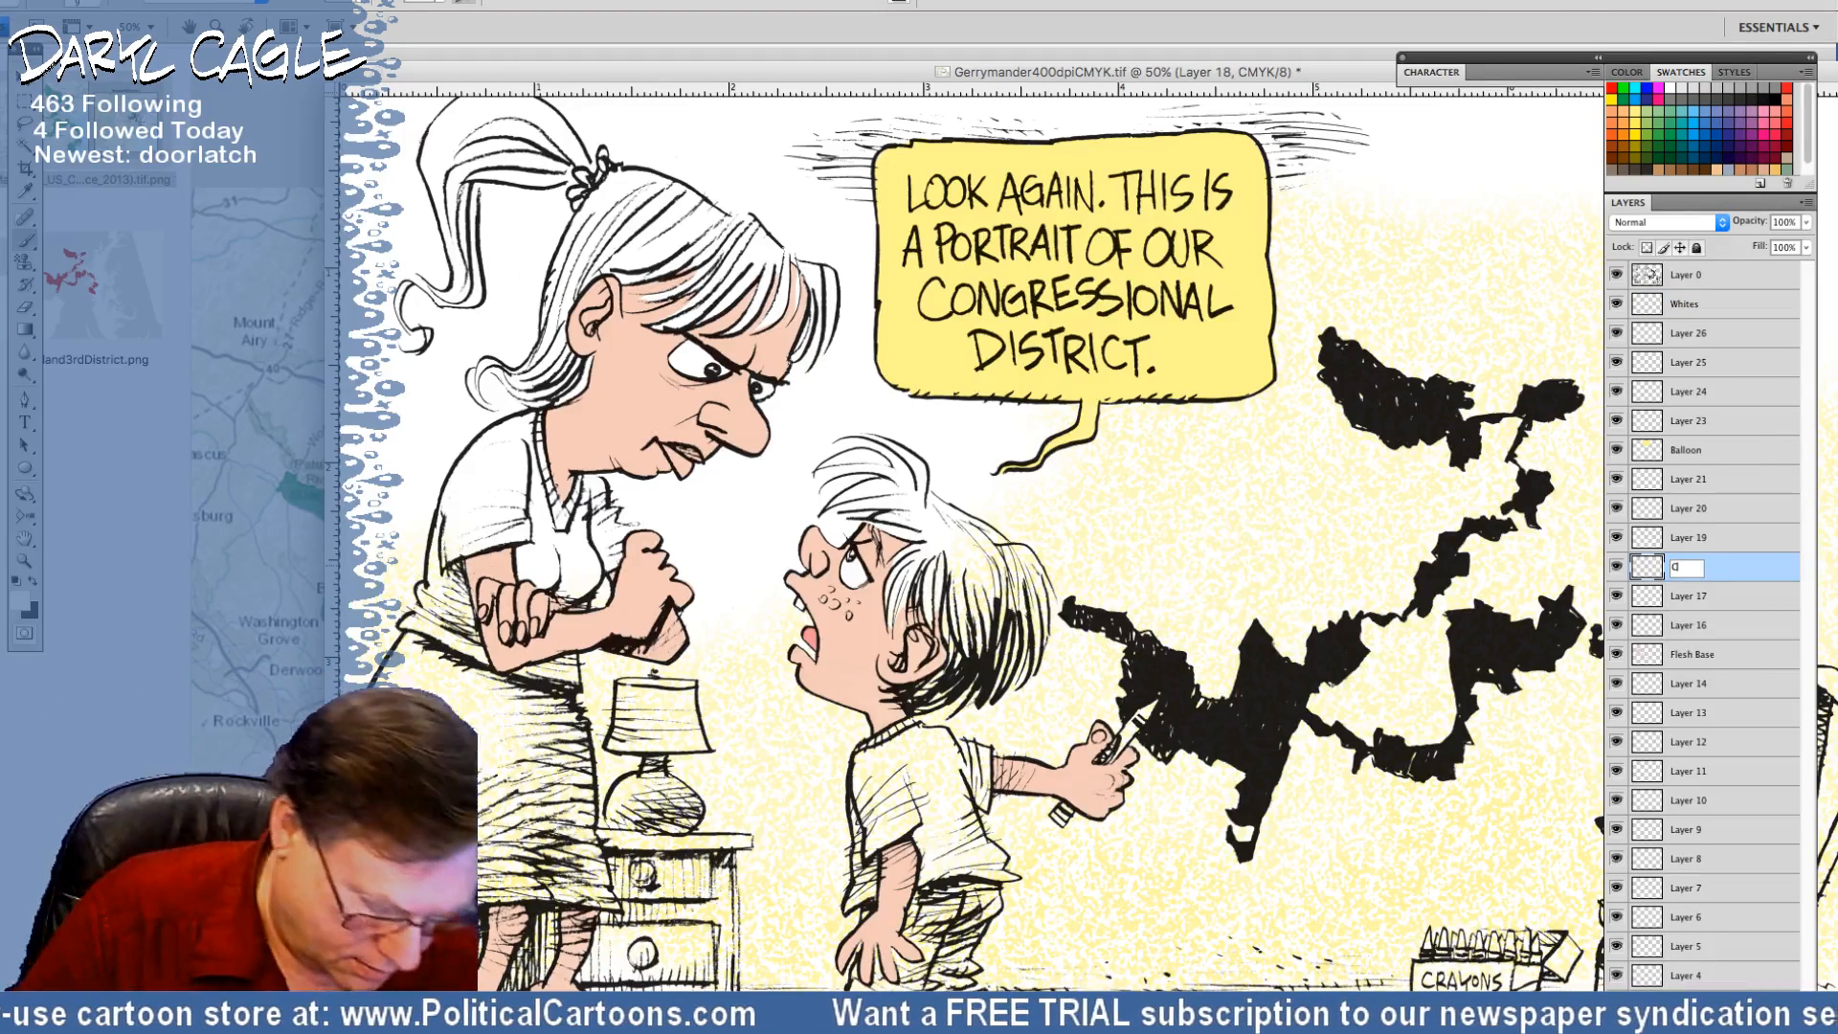
type("lothes Base")
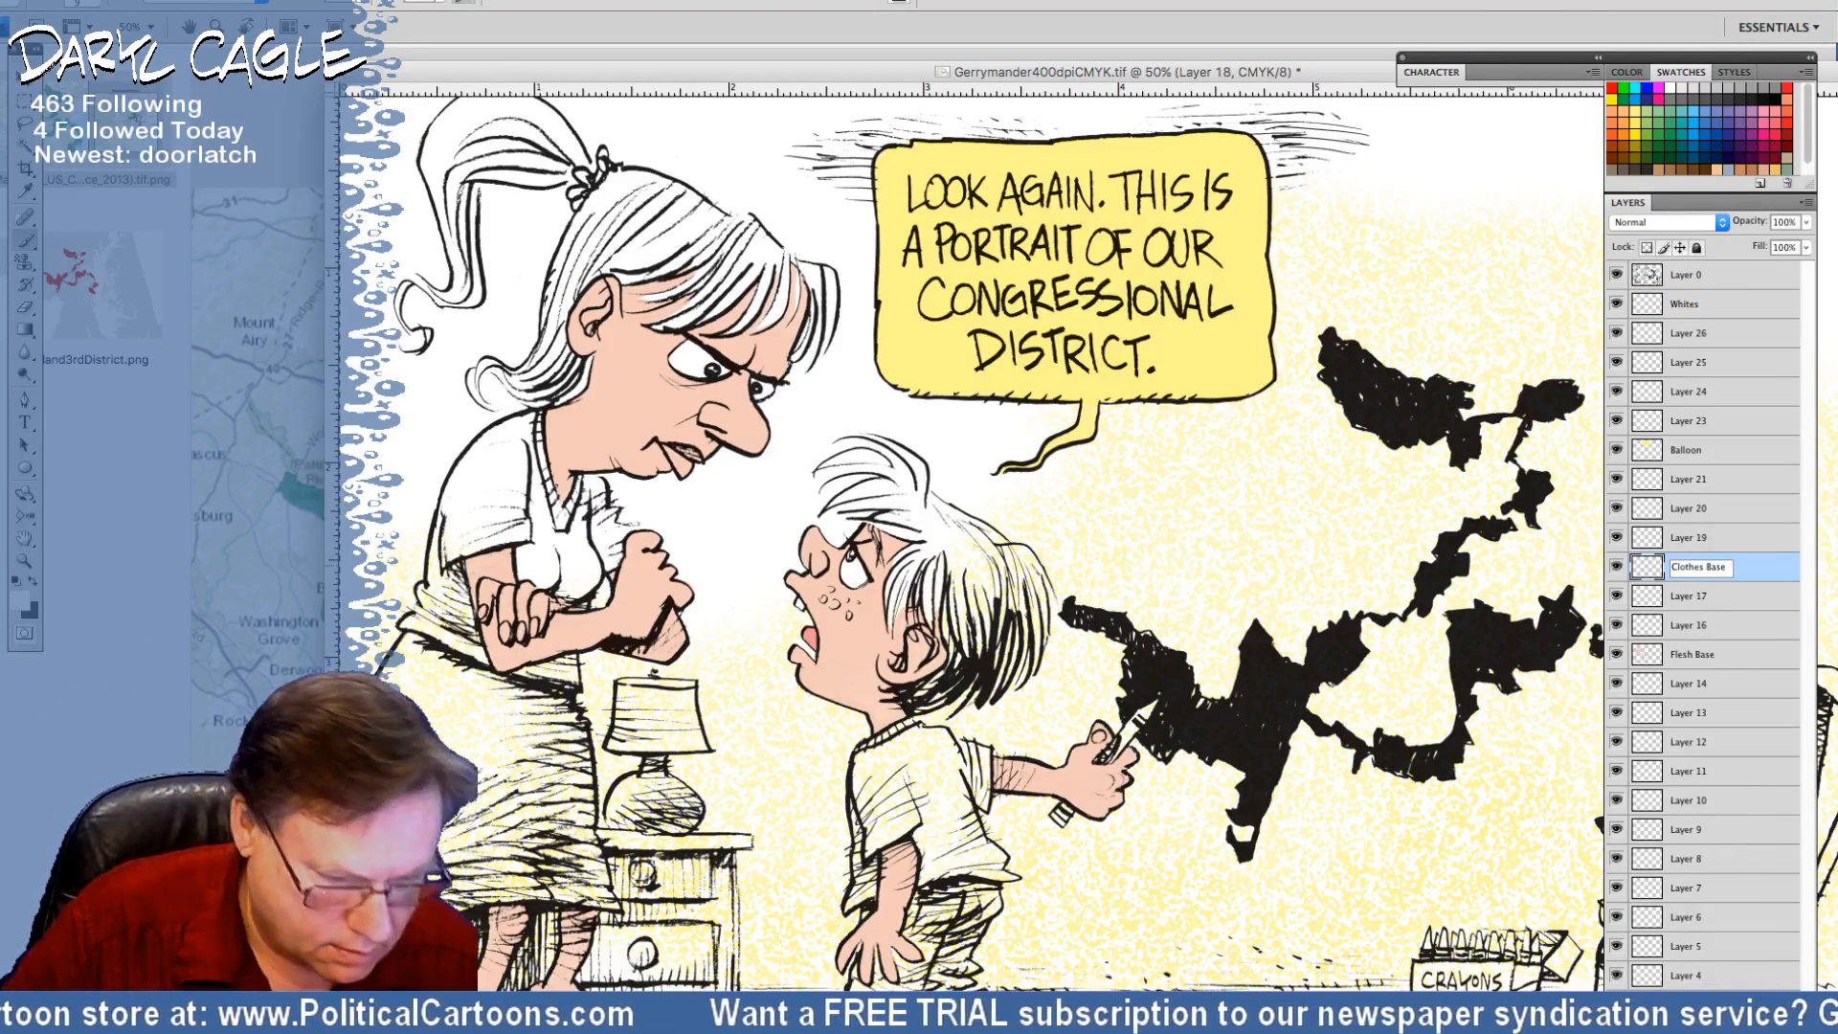
key("Return")
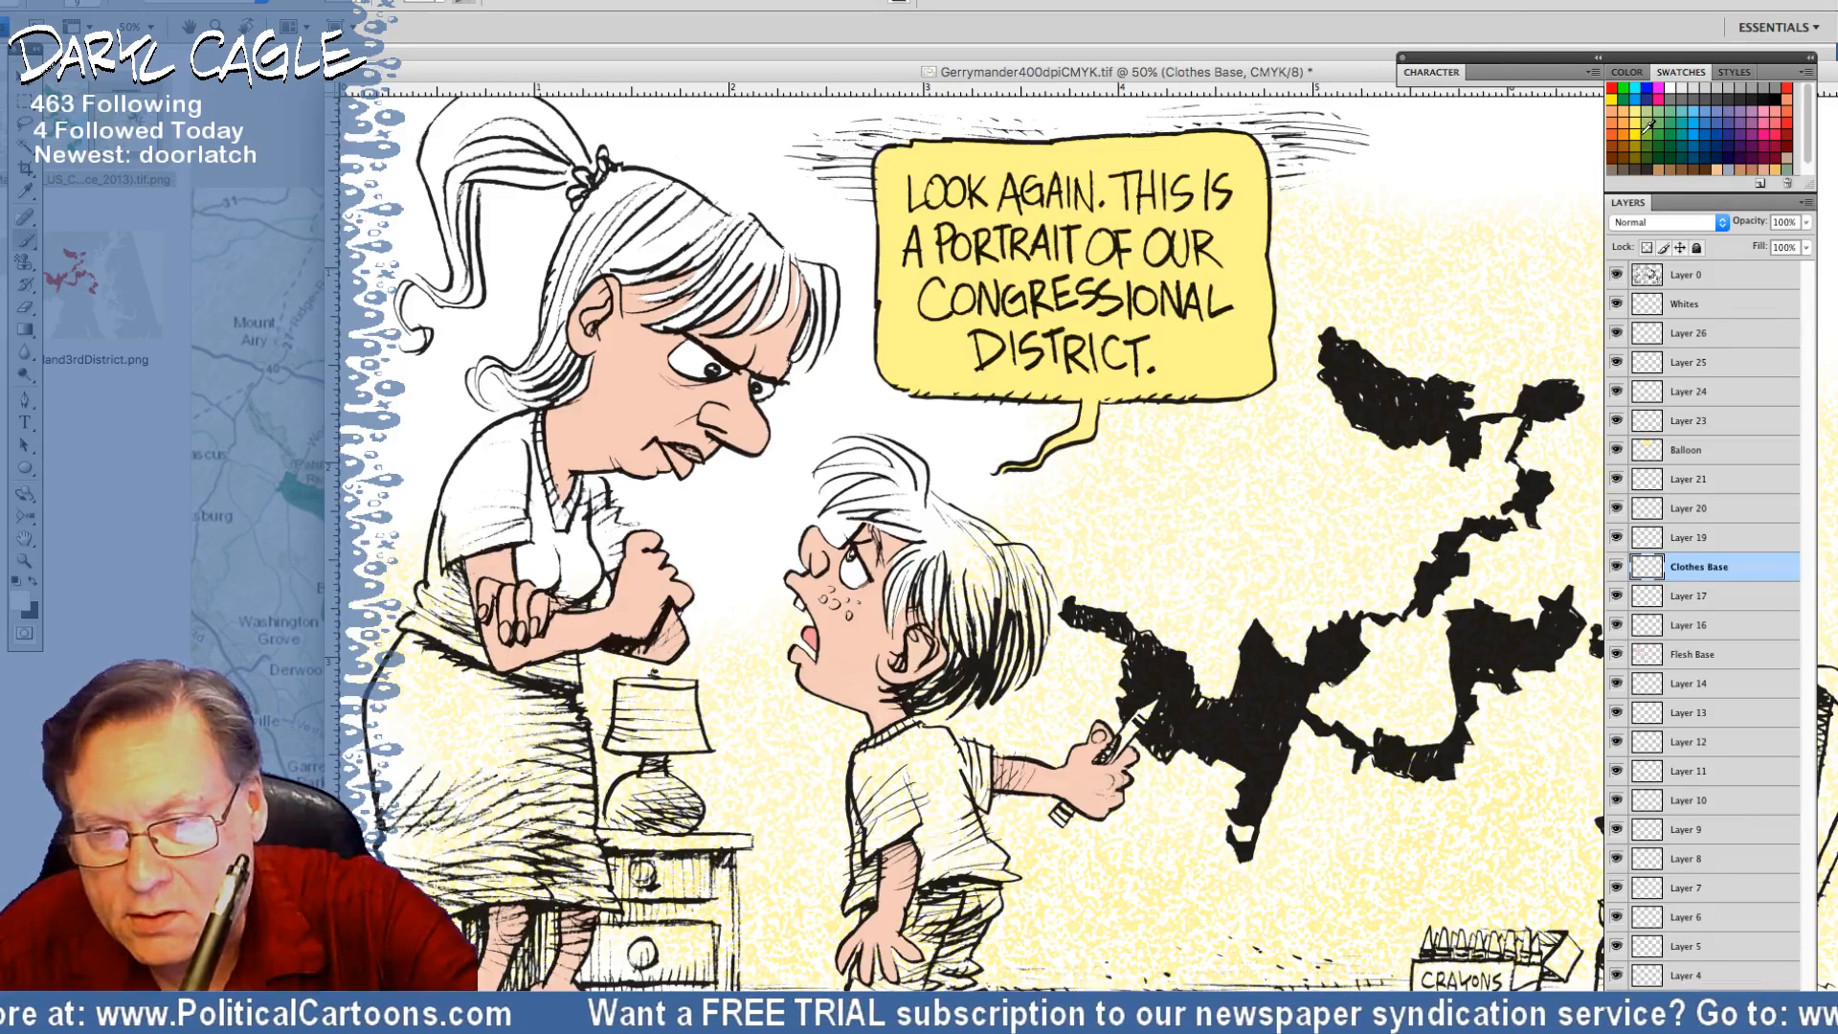
Mix a blue from the cyan swatch with 20% magenta and paint the boy's pants on the Clothes Base layer
left_click(1699, 131)
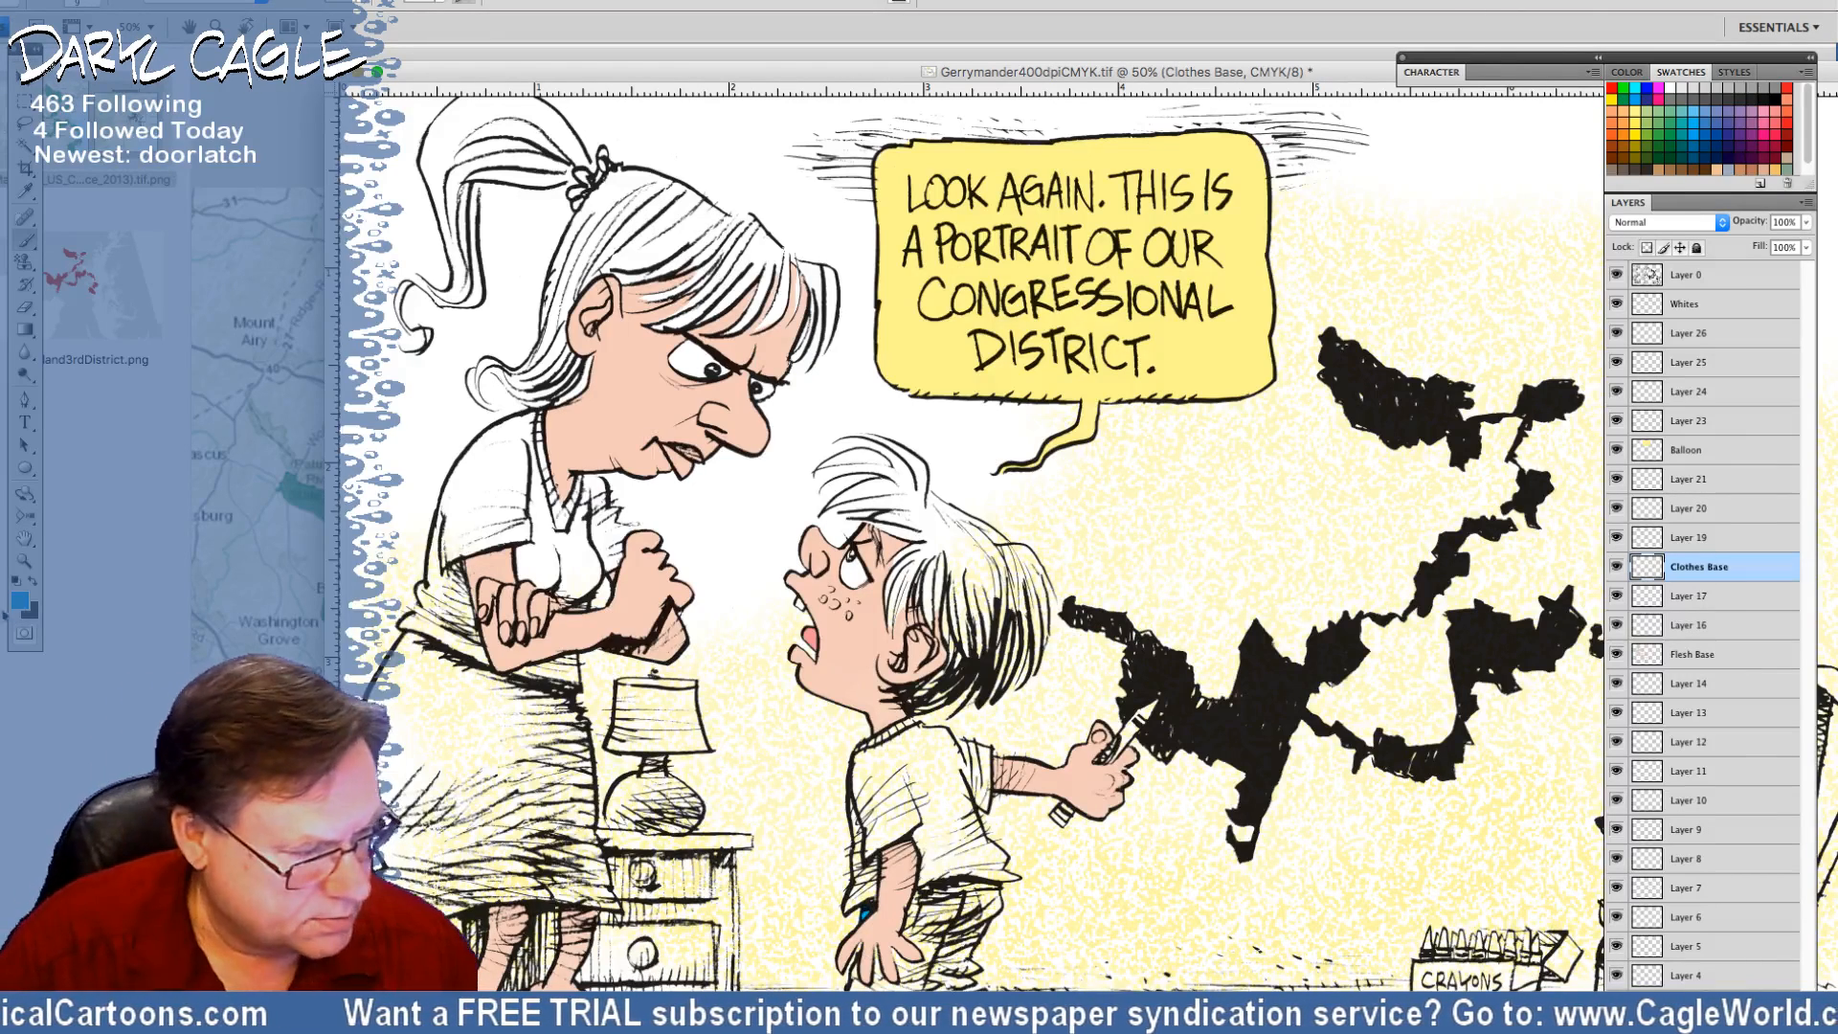
left_click(21, 602)
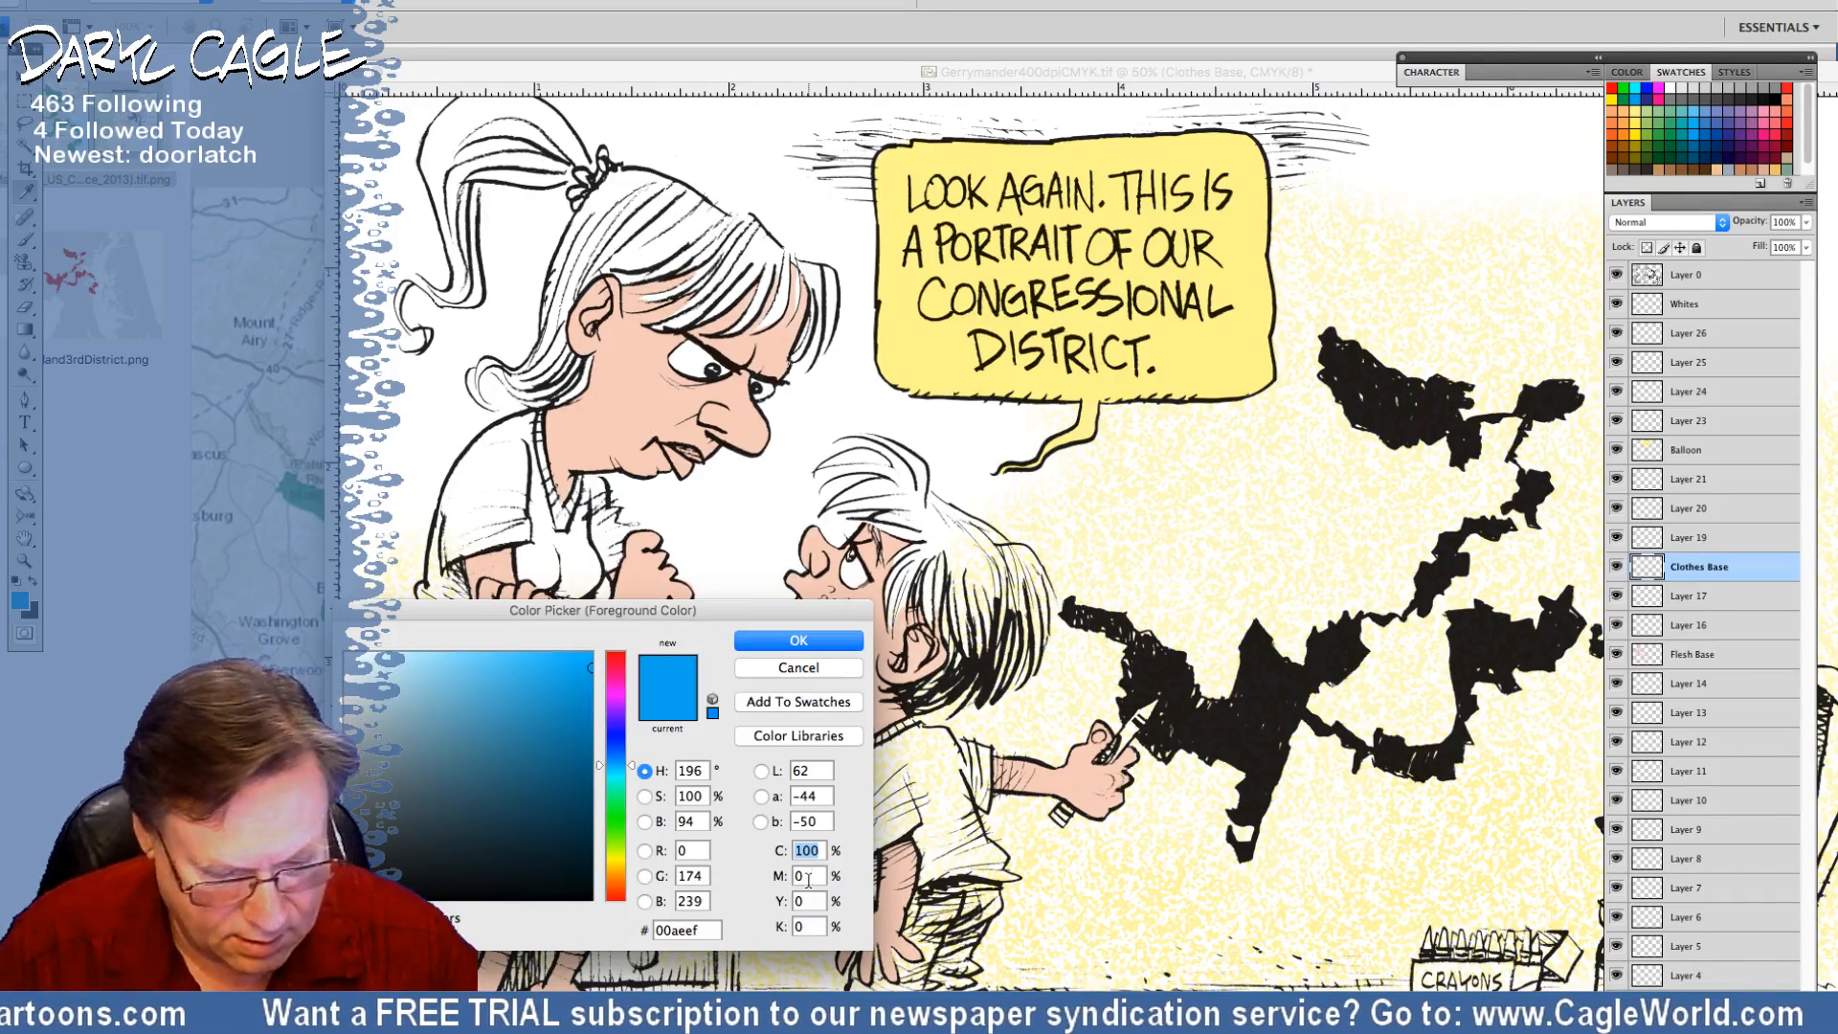
left_click_drag(808, 879, 745, 906)
type("20")
key("Return")
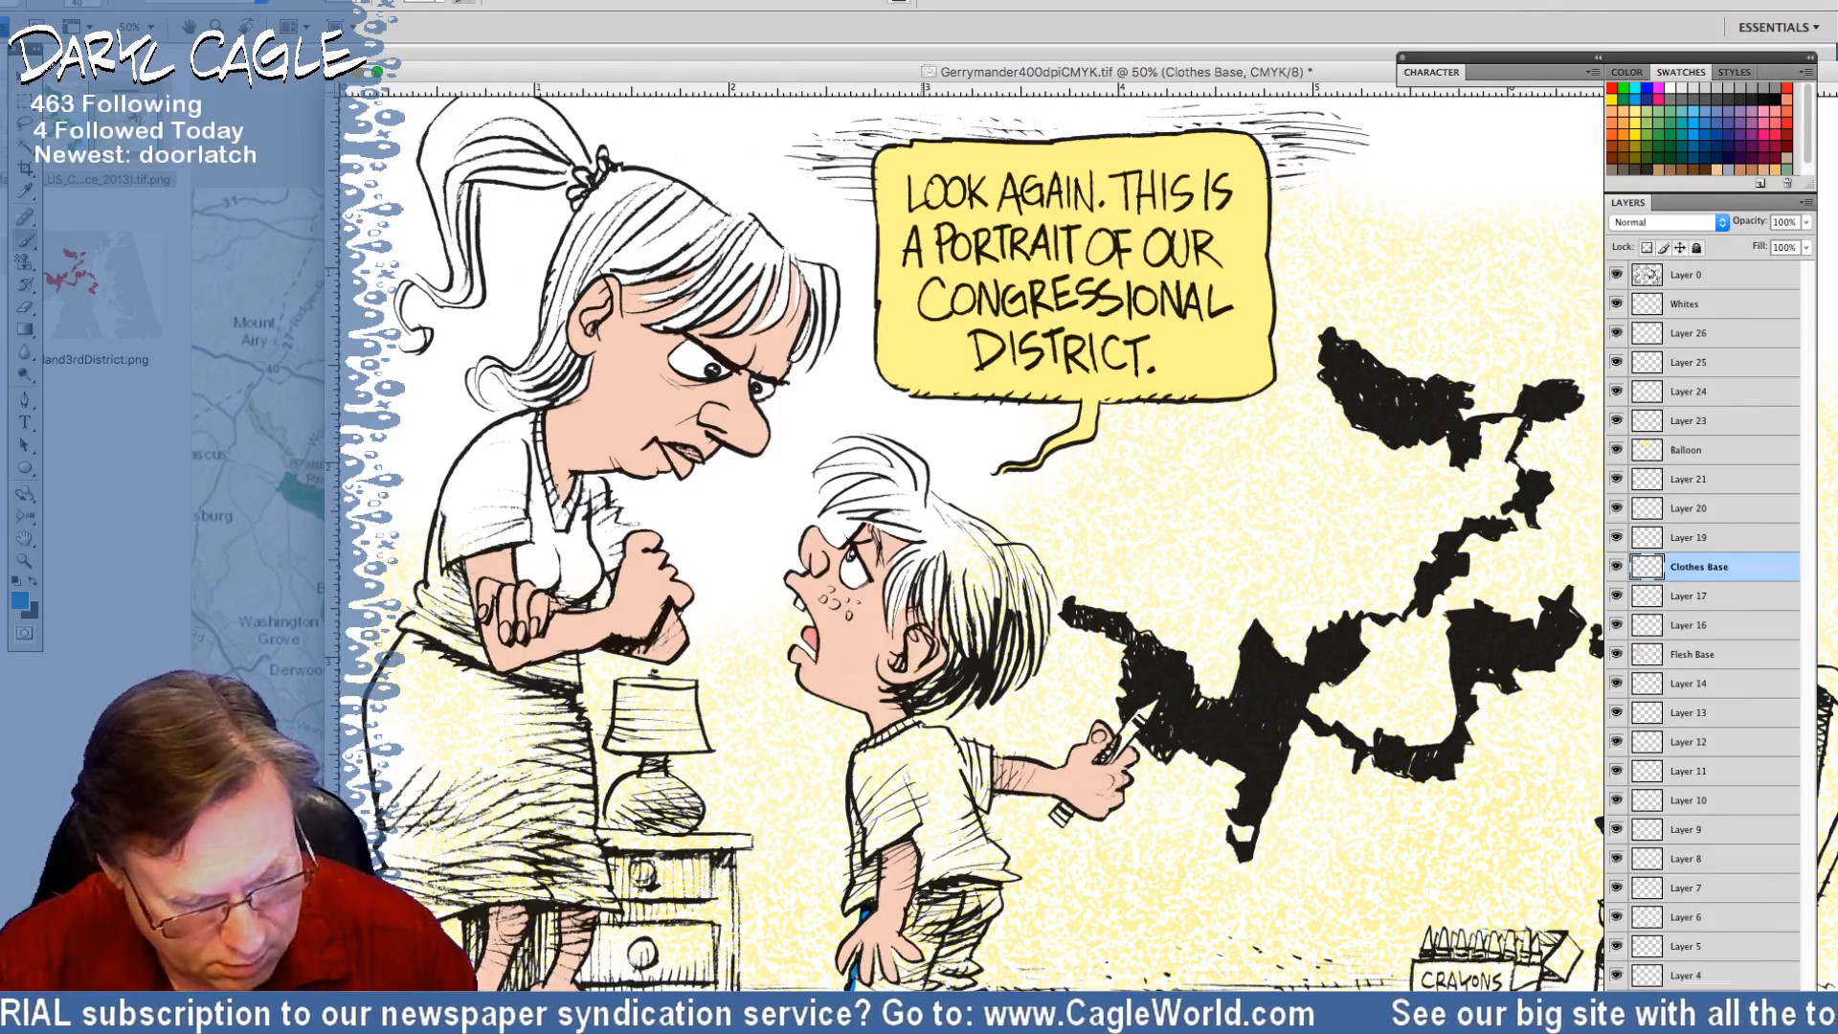
mouse_move(919, 896)
left_mouse_down()
mouse_move(980, 887)
mouse_move(987, 912)
left_mouse_up()
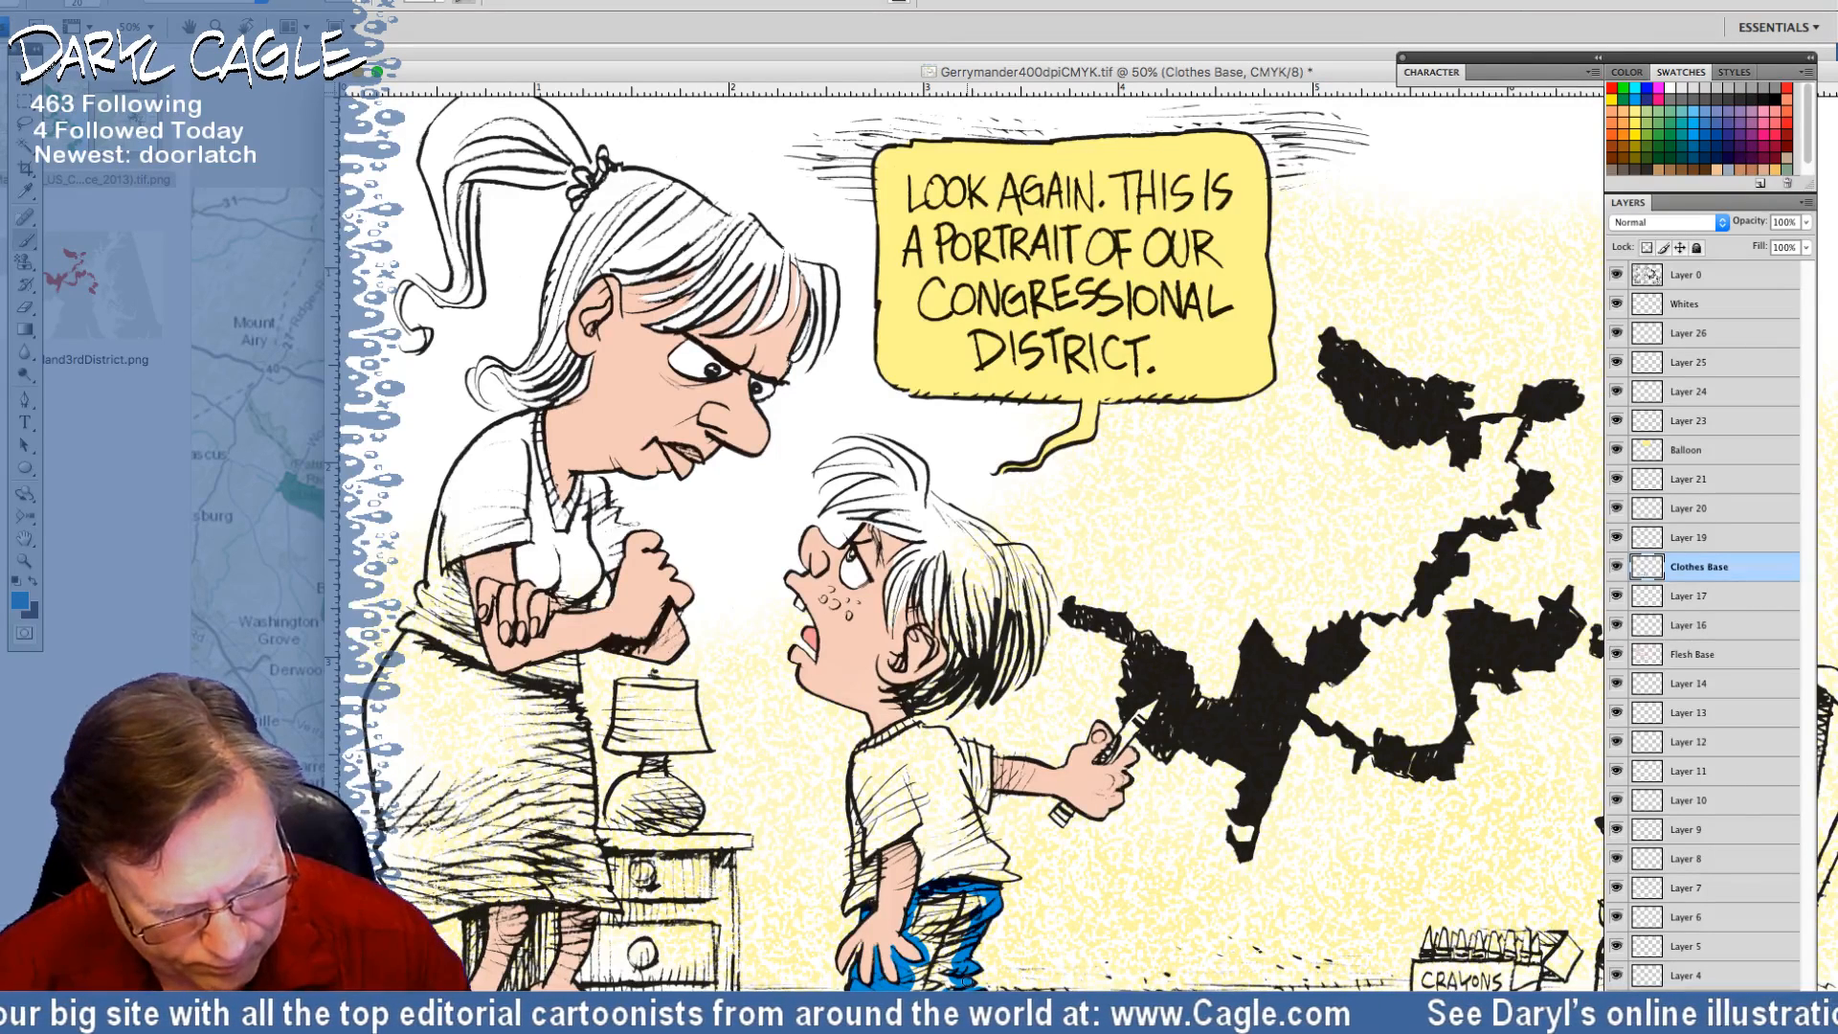
left_click_drag(914, 909, 986, 909)
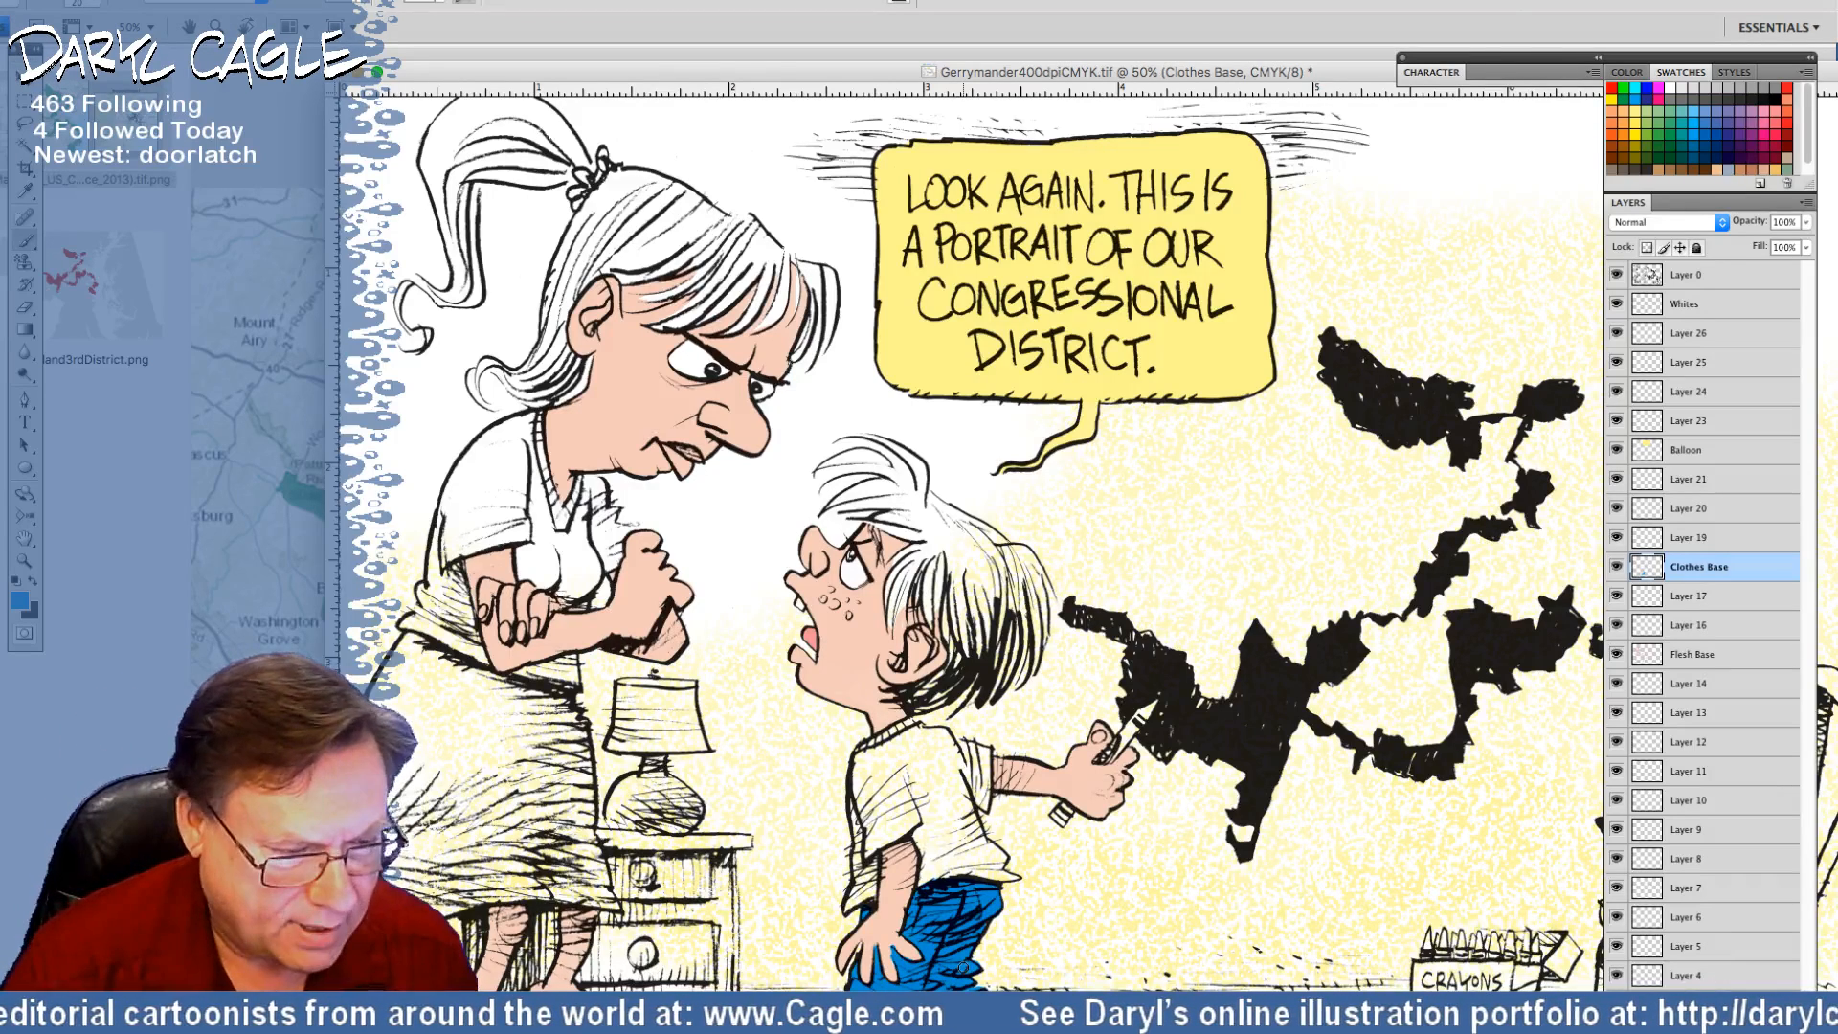
Mix a pale gray-green of C 31, M 6, Y 30, K 0 and paint the woman's skirt on the Clothes Base layer
left_click(1785, 167)
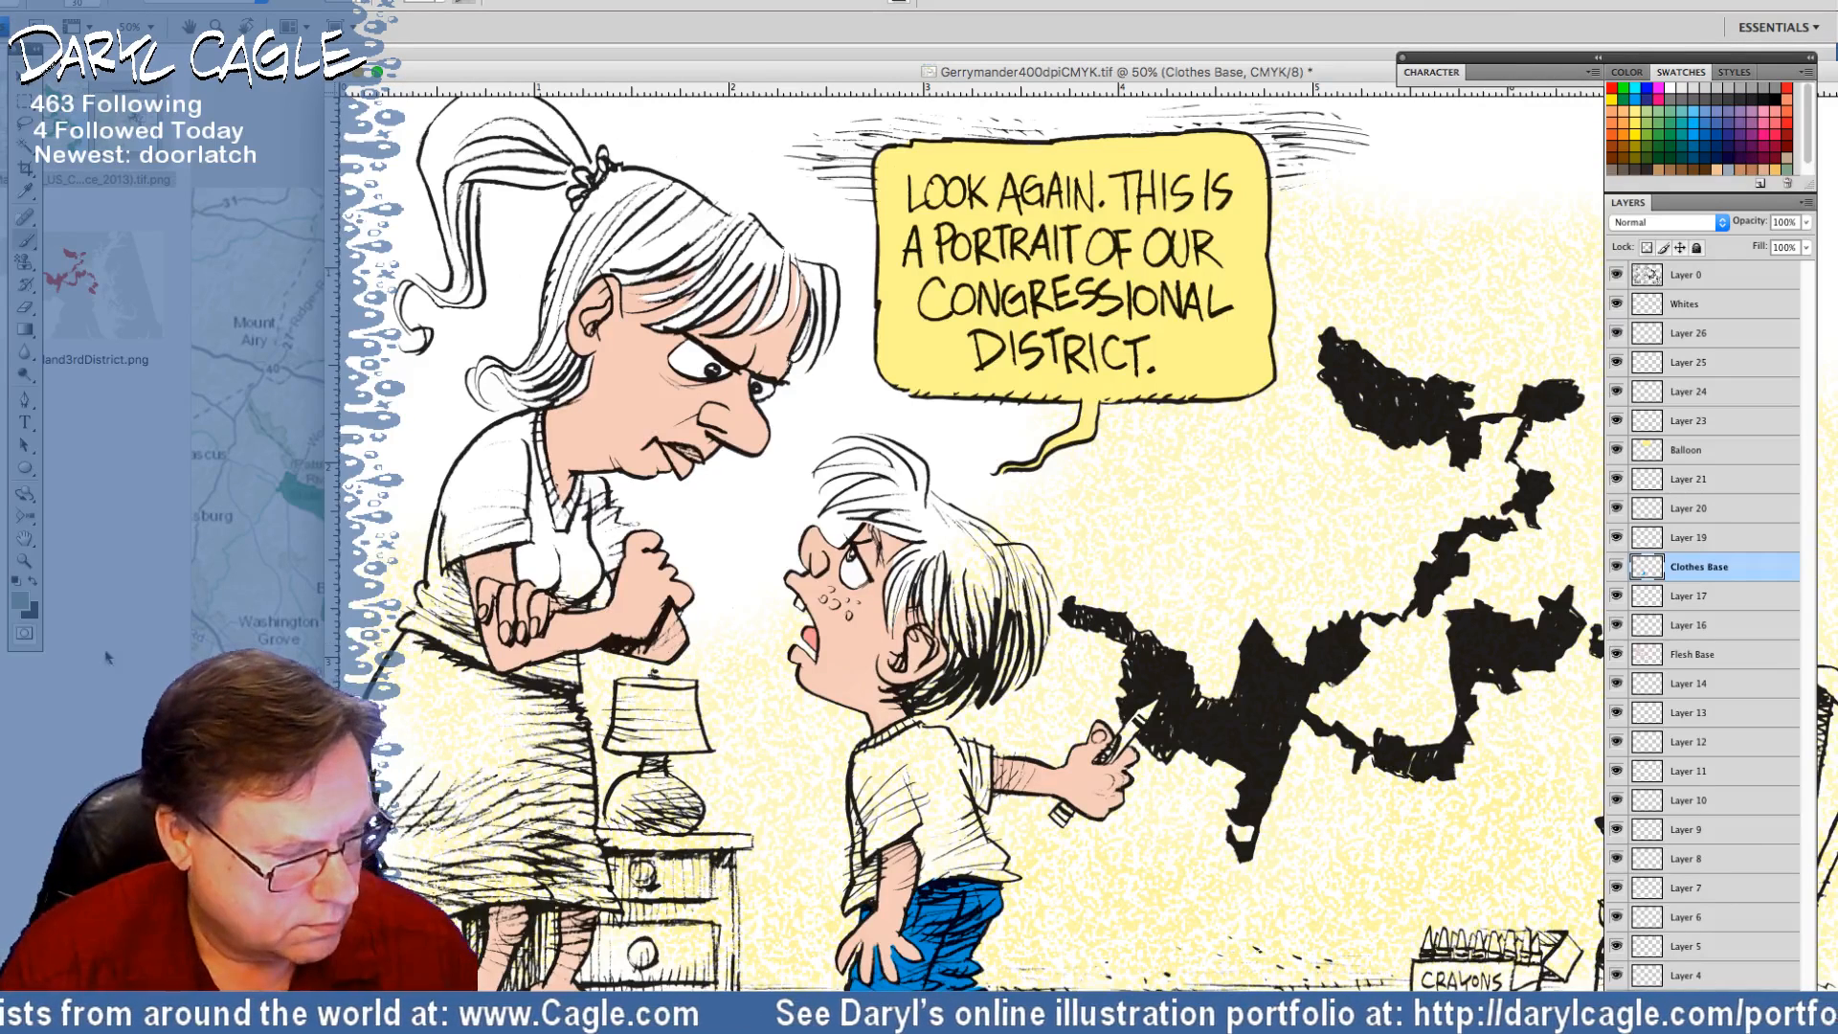
left_click(25, 606)
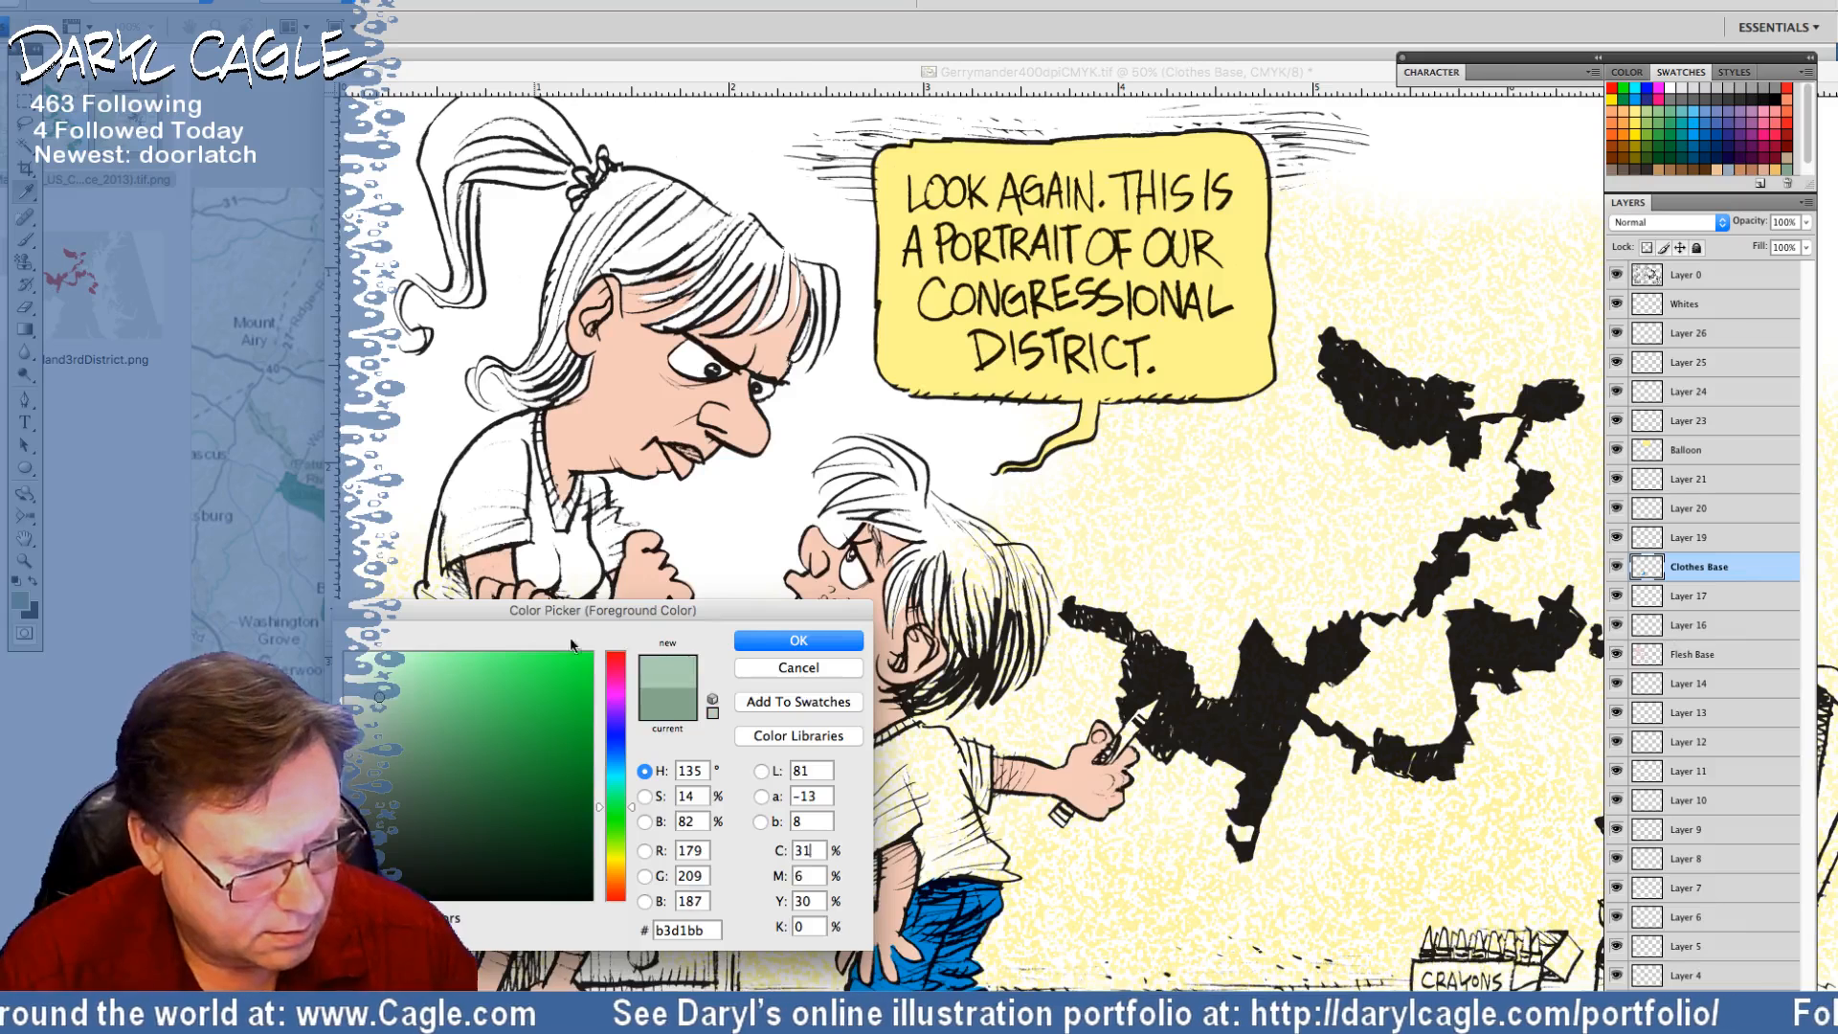
key("Return")
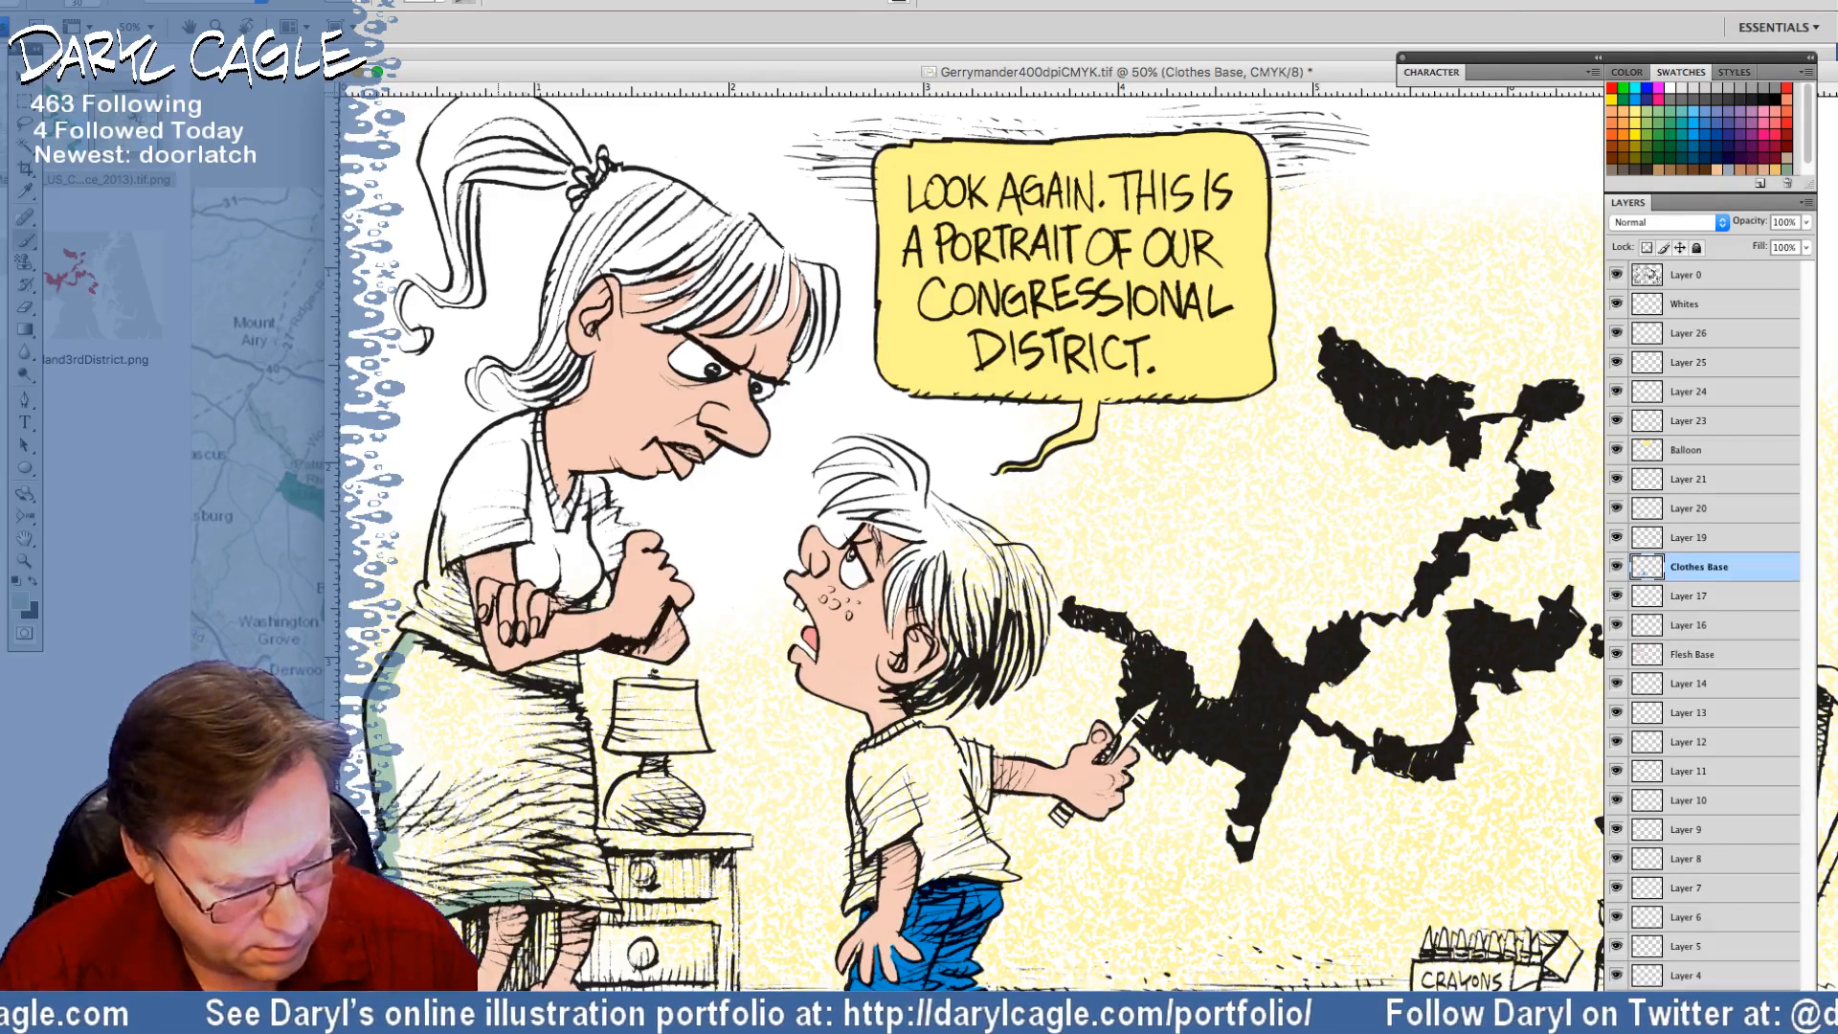
mouse_move(590, 900)
left_mouse_down()
mouse_move(618, 908)
mouse_move(575, 720)
mouse_move(446, 660)
left_mouse_up()
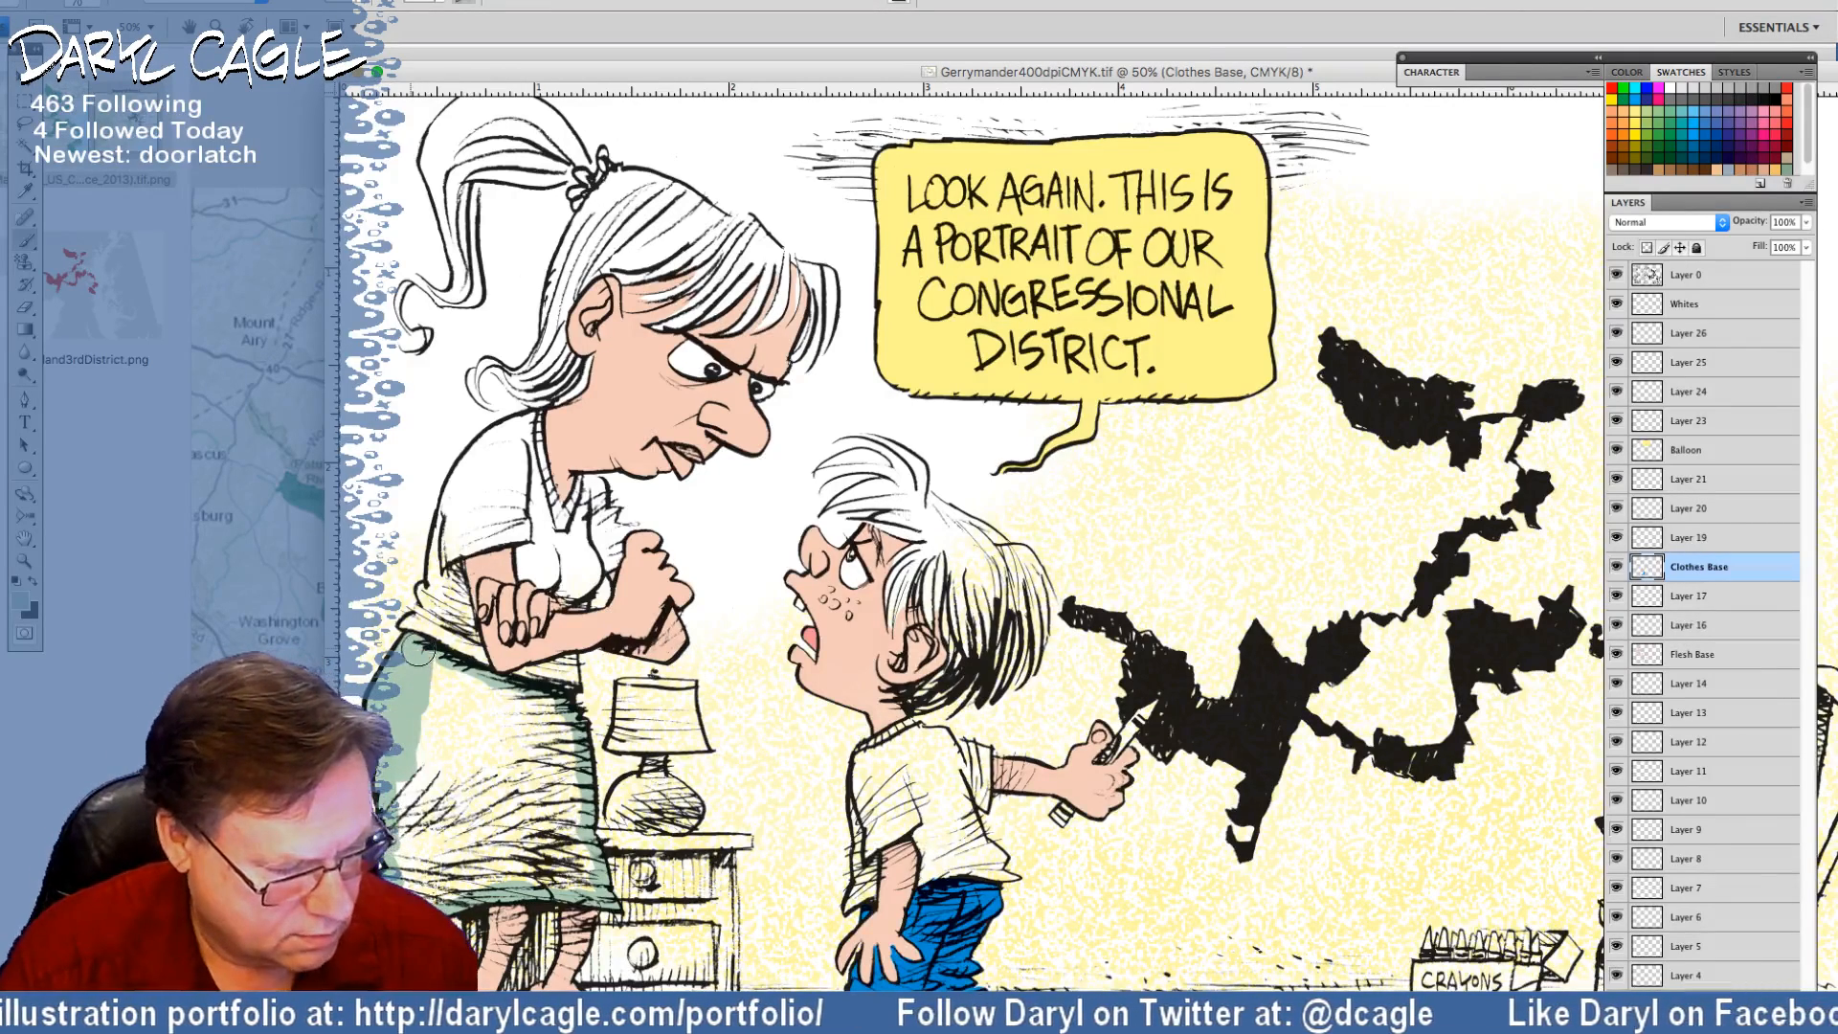
mouse_move(419, 651)
left_mouse_down()
mouse_move(474, 694)
mouse_move(478, 795)
mouse_move(406, 776)
left_mouse_up()
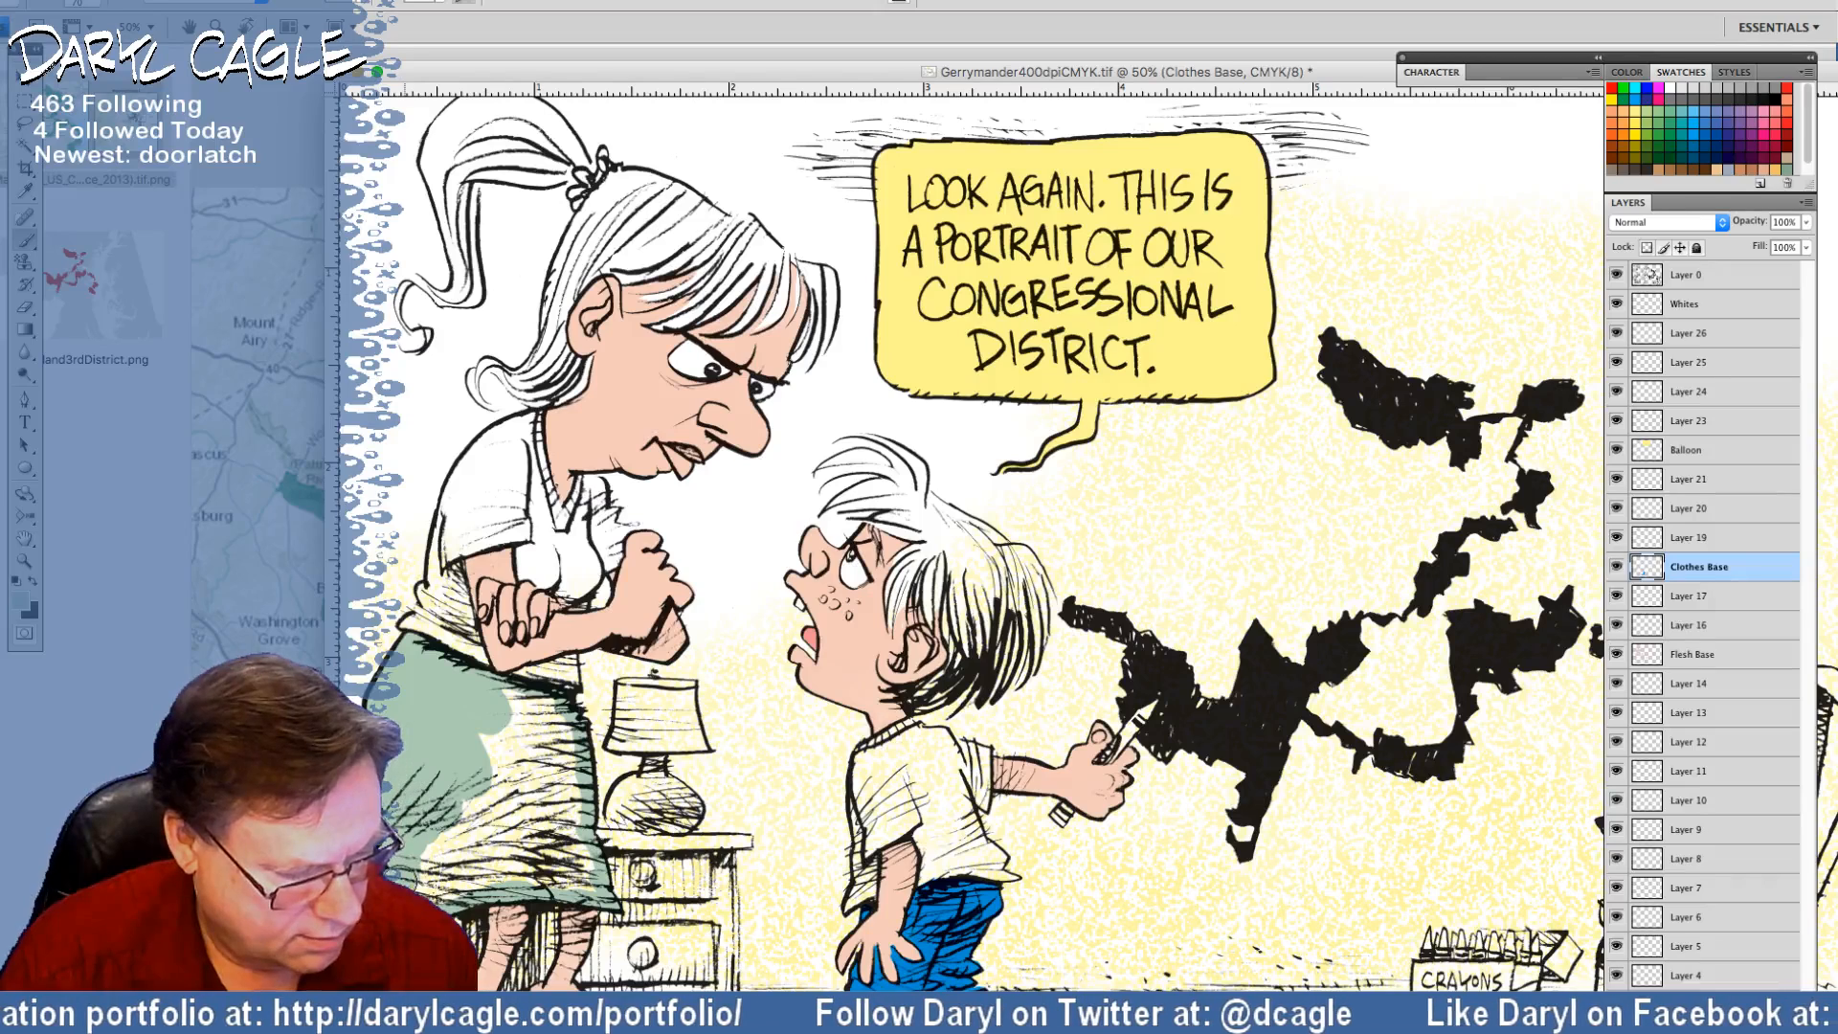
mouse_move(424, 847)
left_mouse_down()
mouse_move(437, 887)
mouse_move(577, 879)
mouse_move(553, 720)
mouse_move(508, 700)
mouse_move(539, 726)
mouse_move(552, 867)
mouse_move(559, 801)
mouse_move(495, 845)
left_mouse_up()
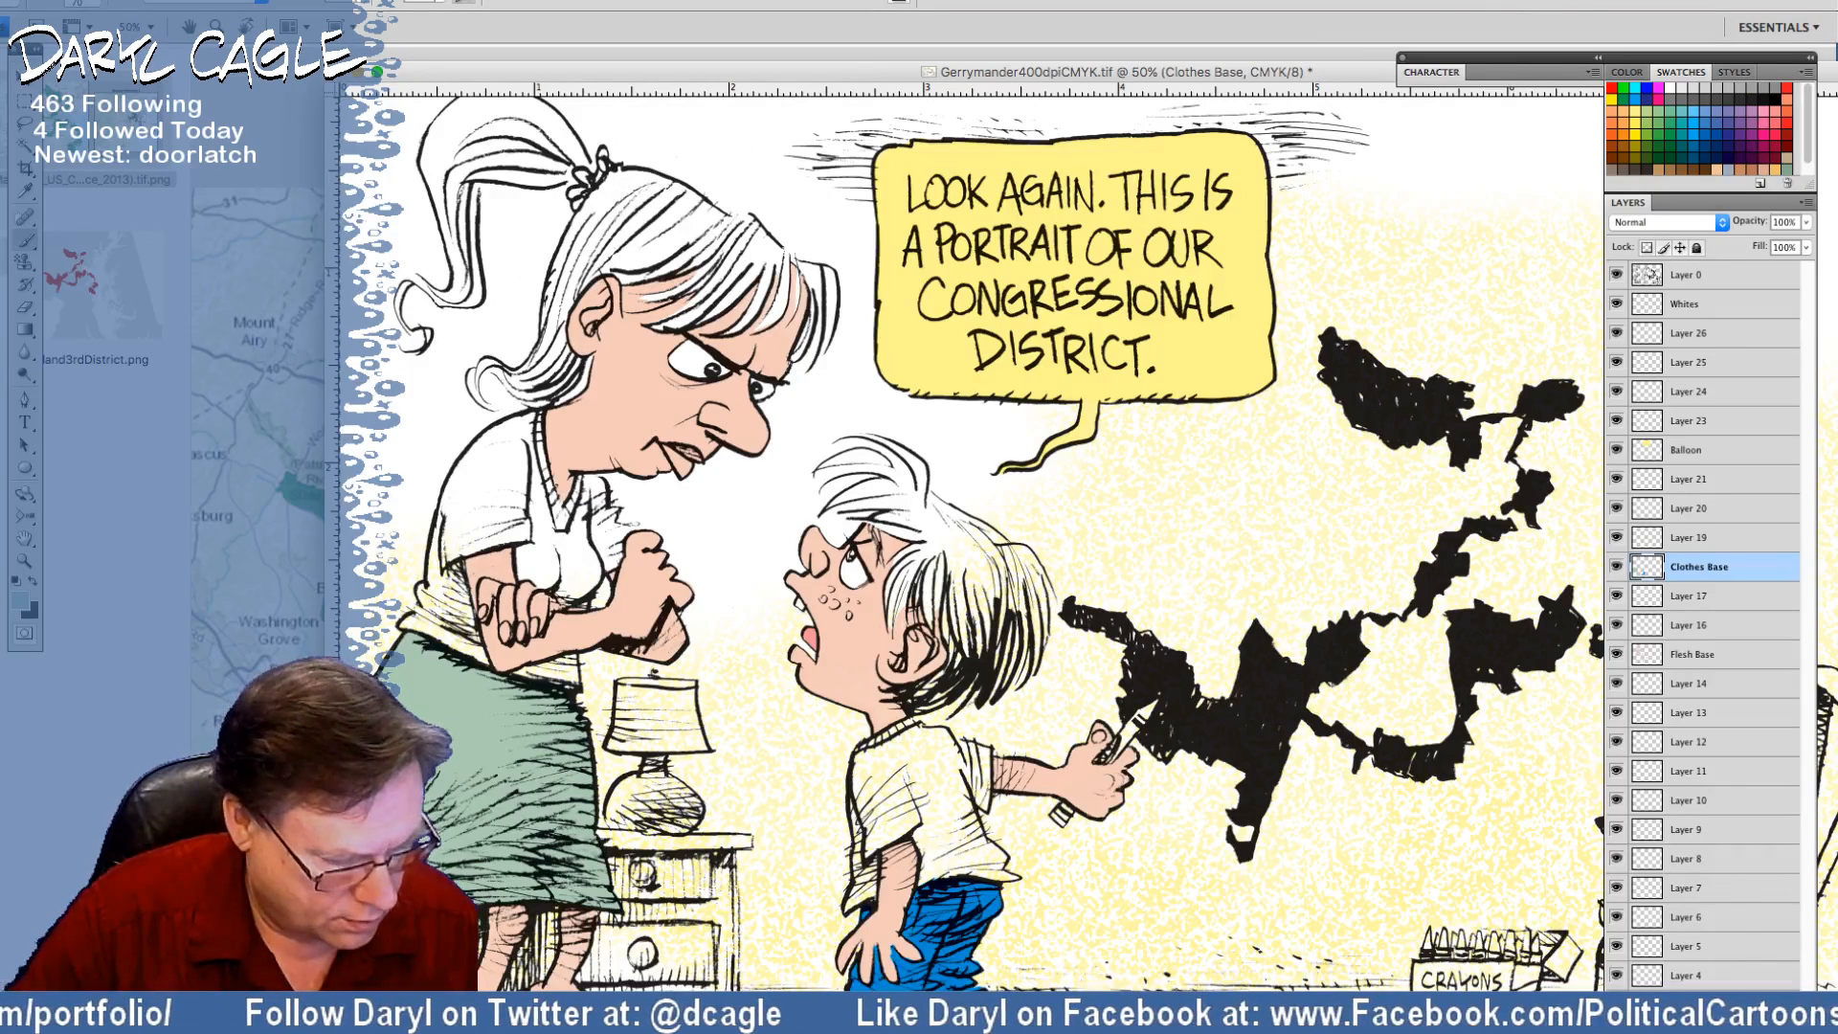
Switch to Chrome and search Google for "Congressman Maryland third district" in a new window
key("Tab")
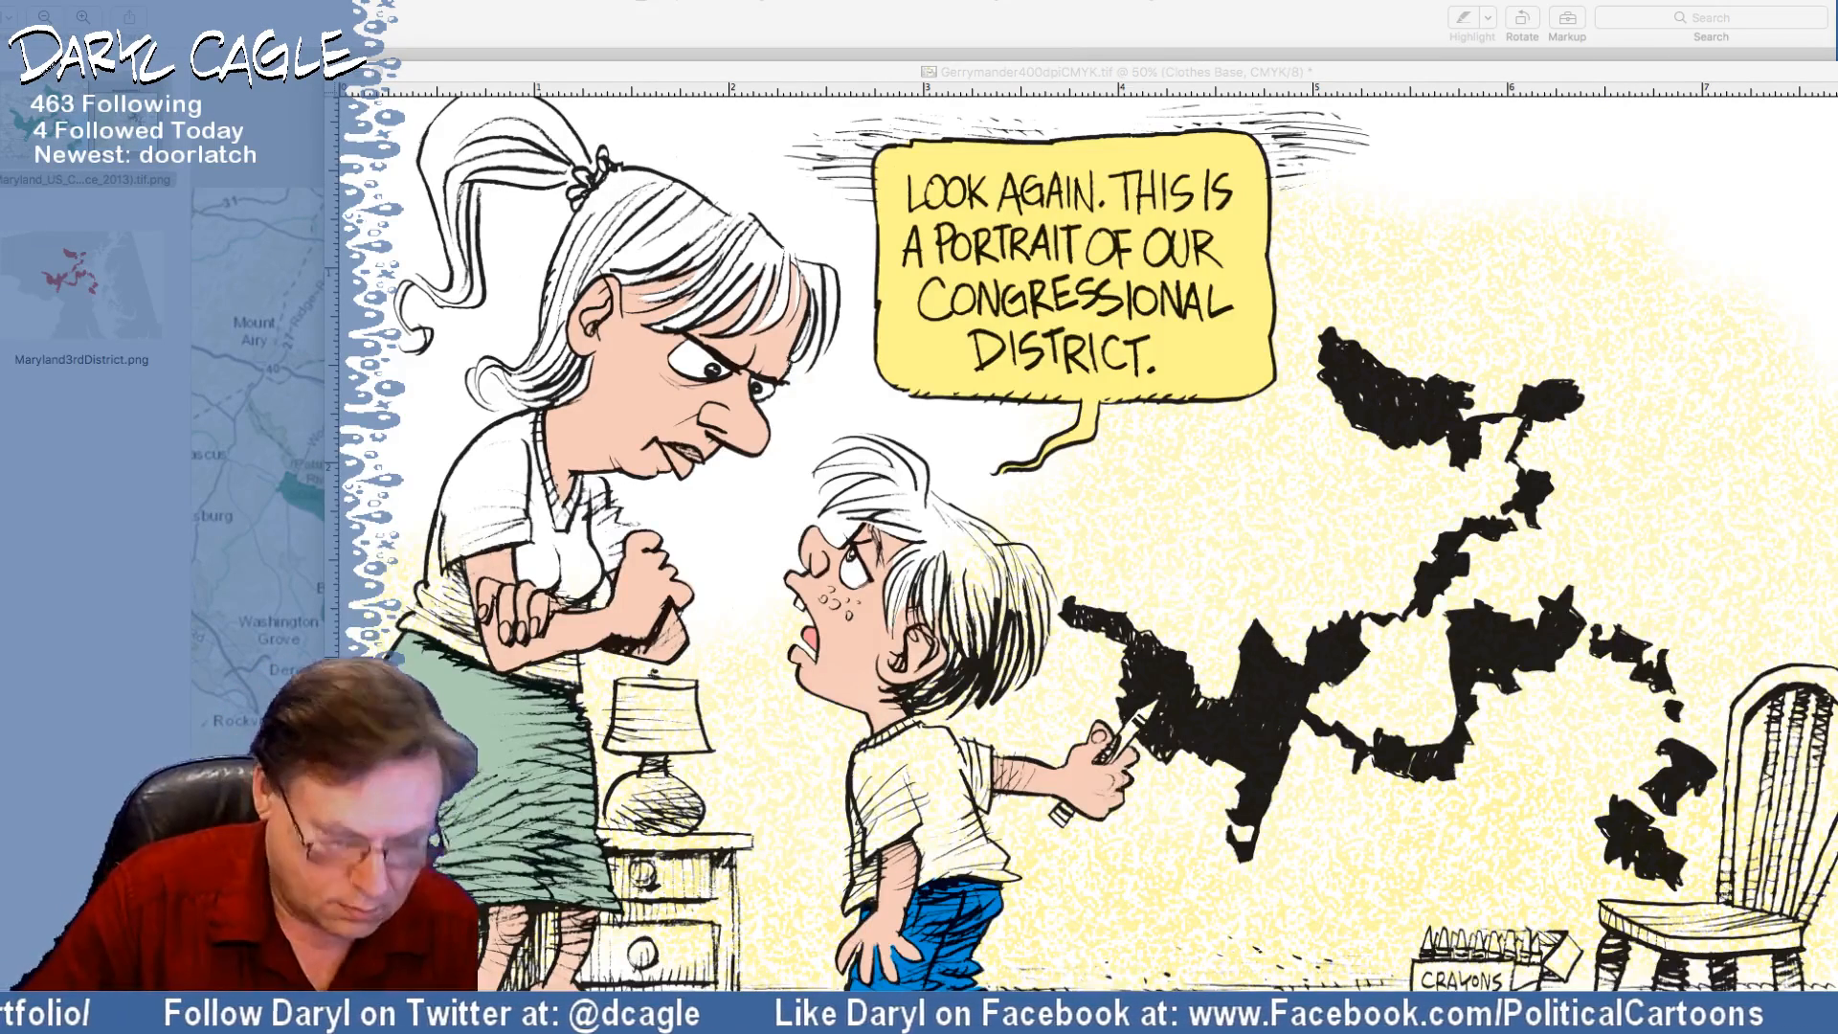
key("super+n")
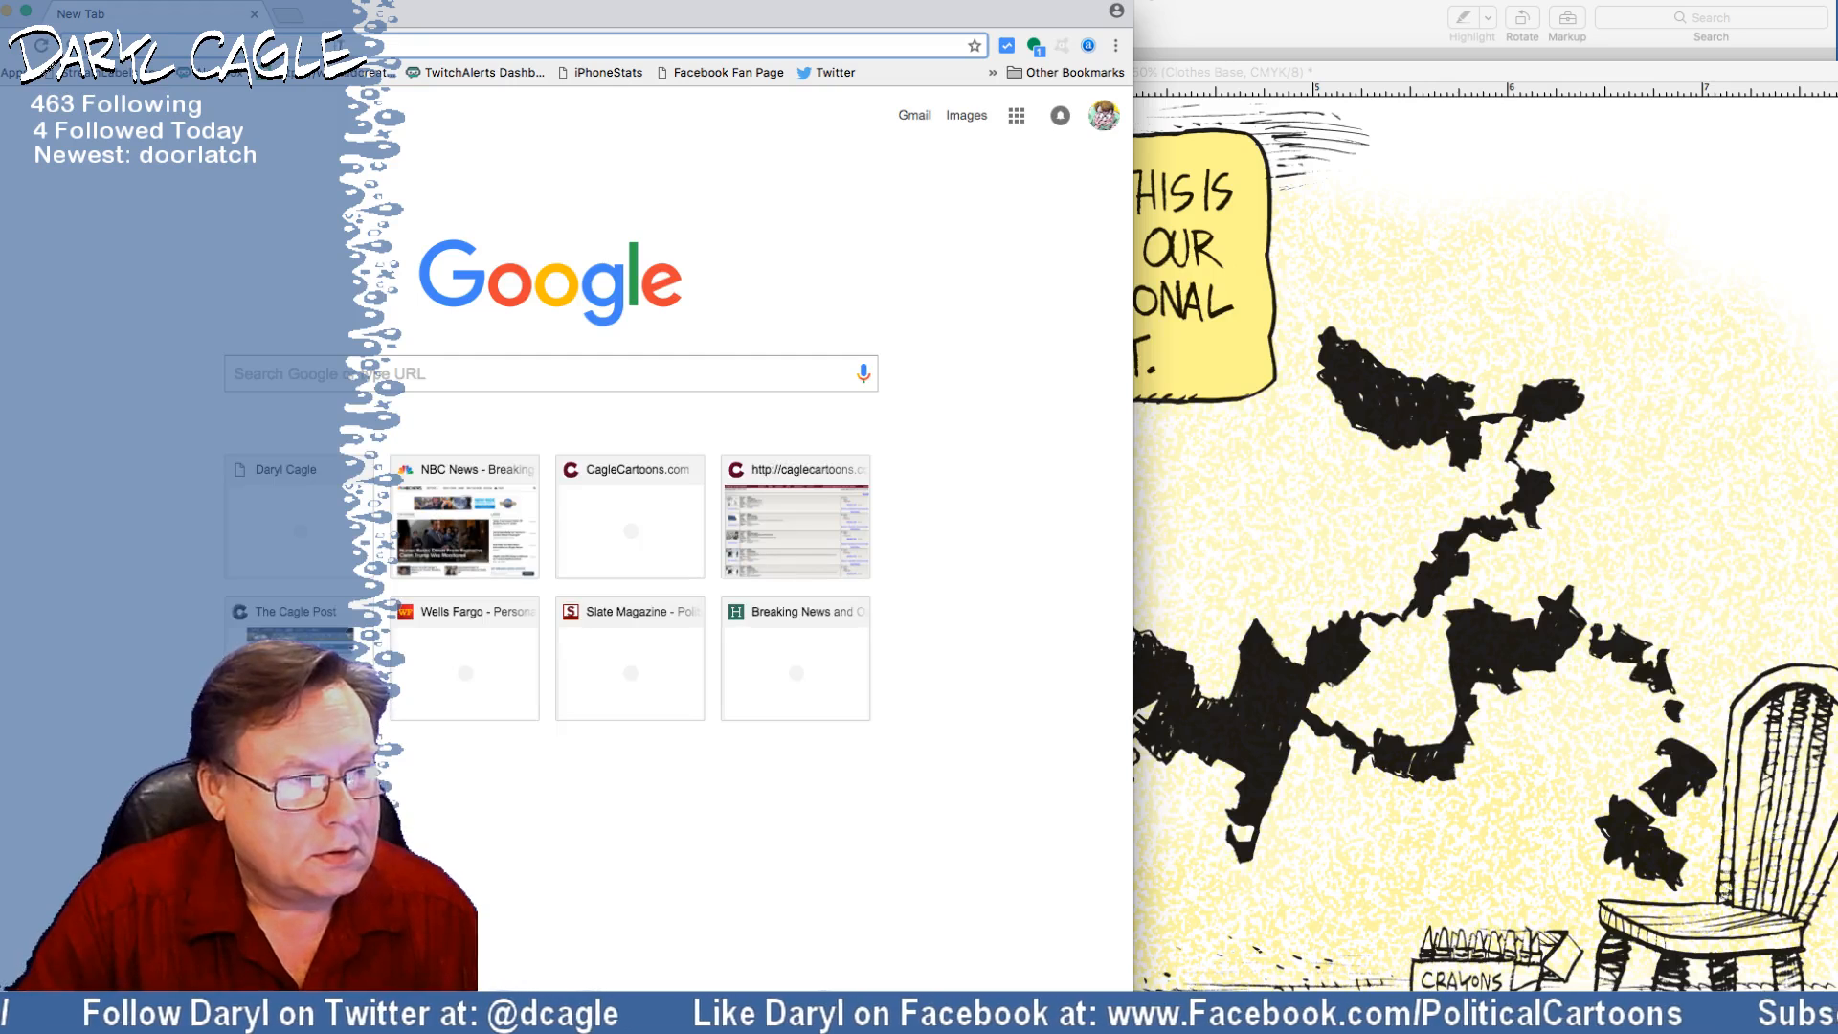
left_click(392, 375)
type("congressman")
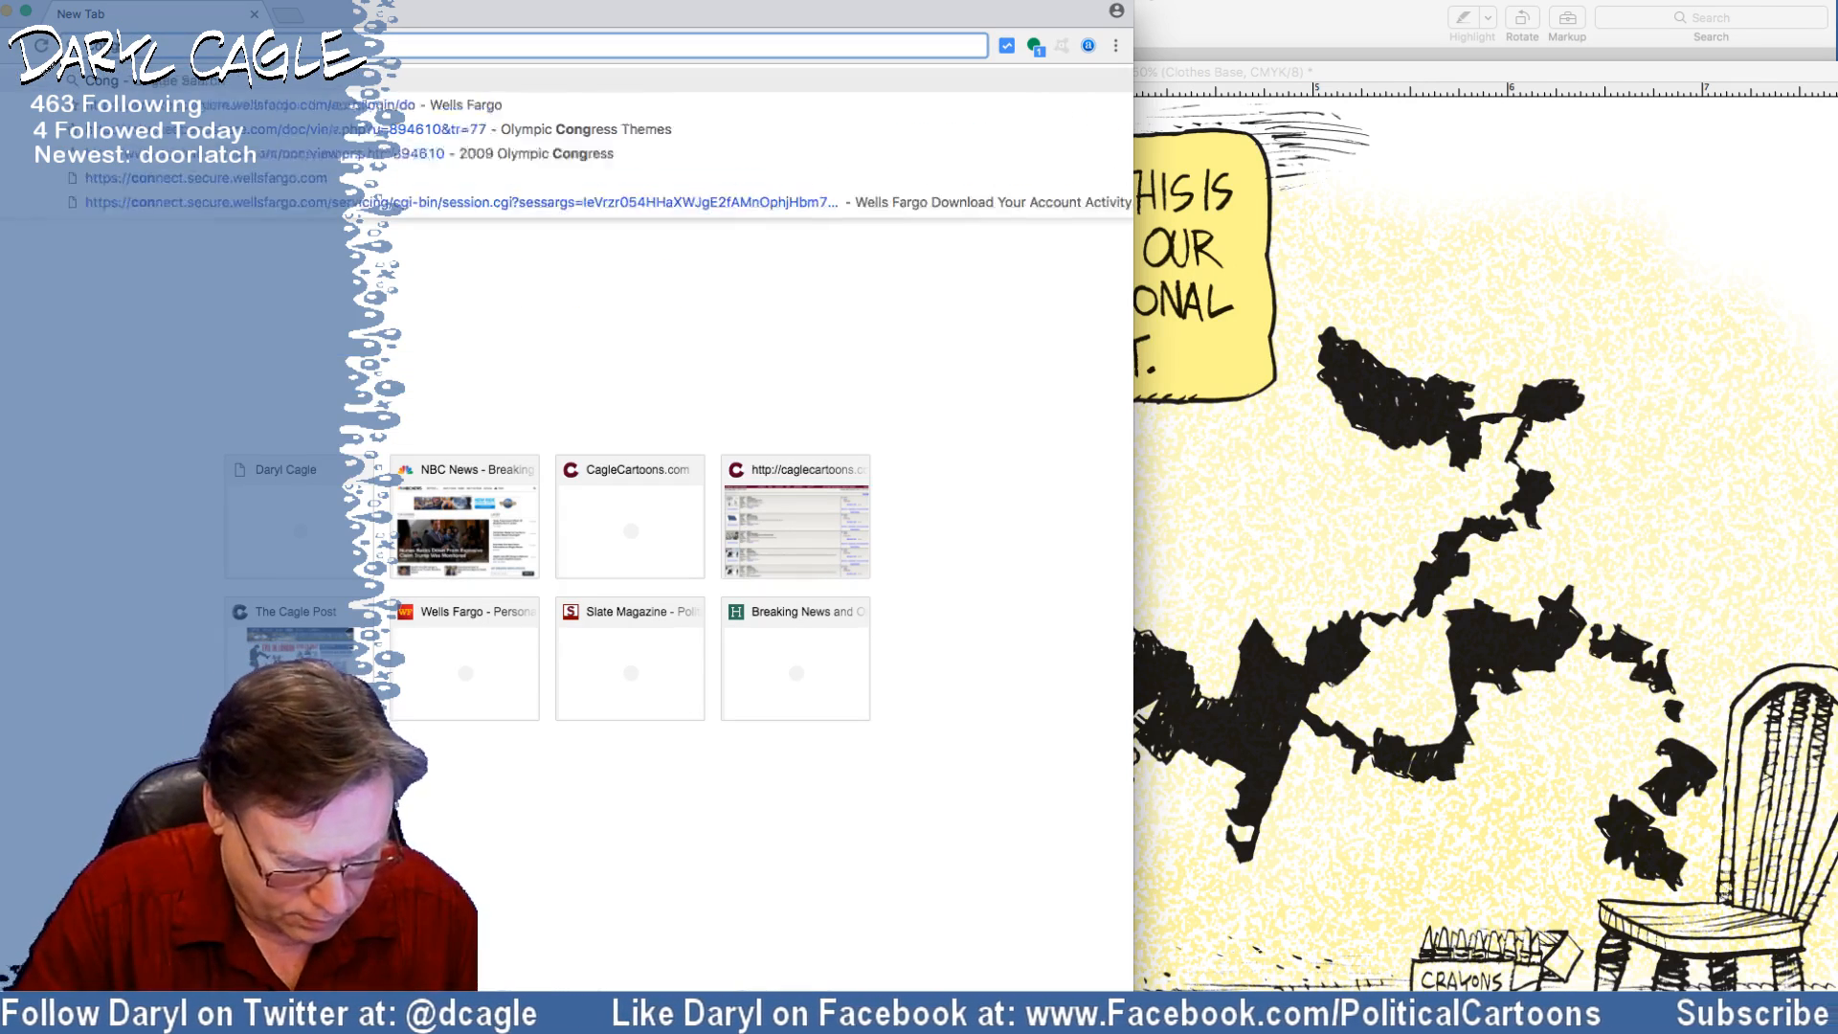
type(" maryland")
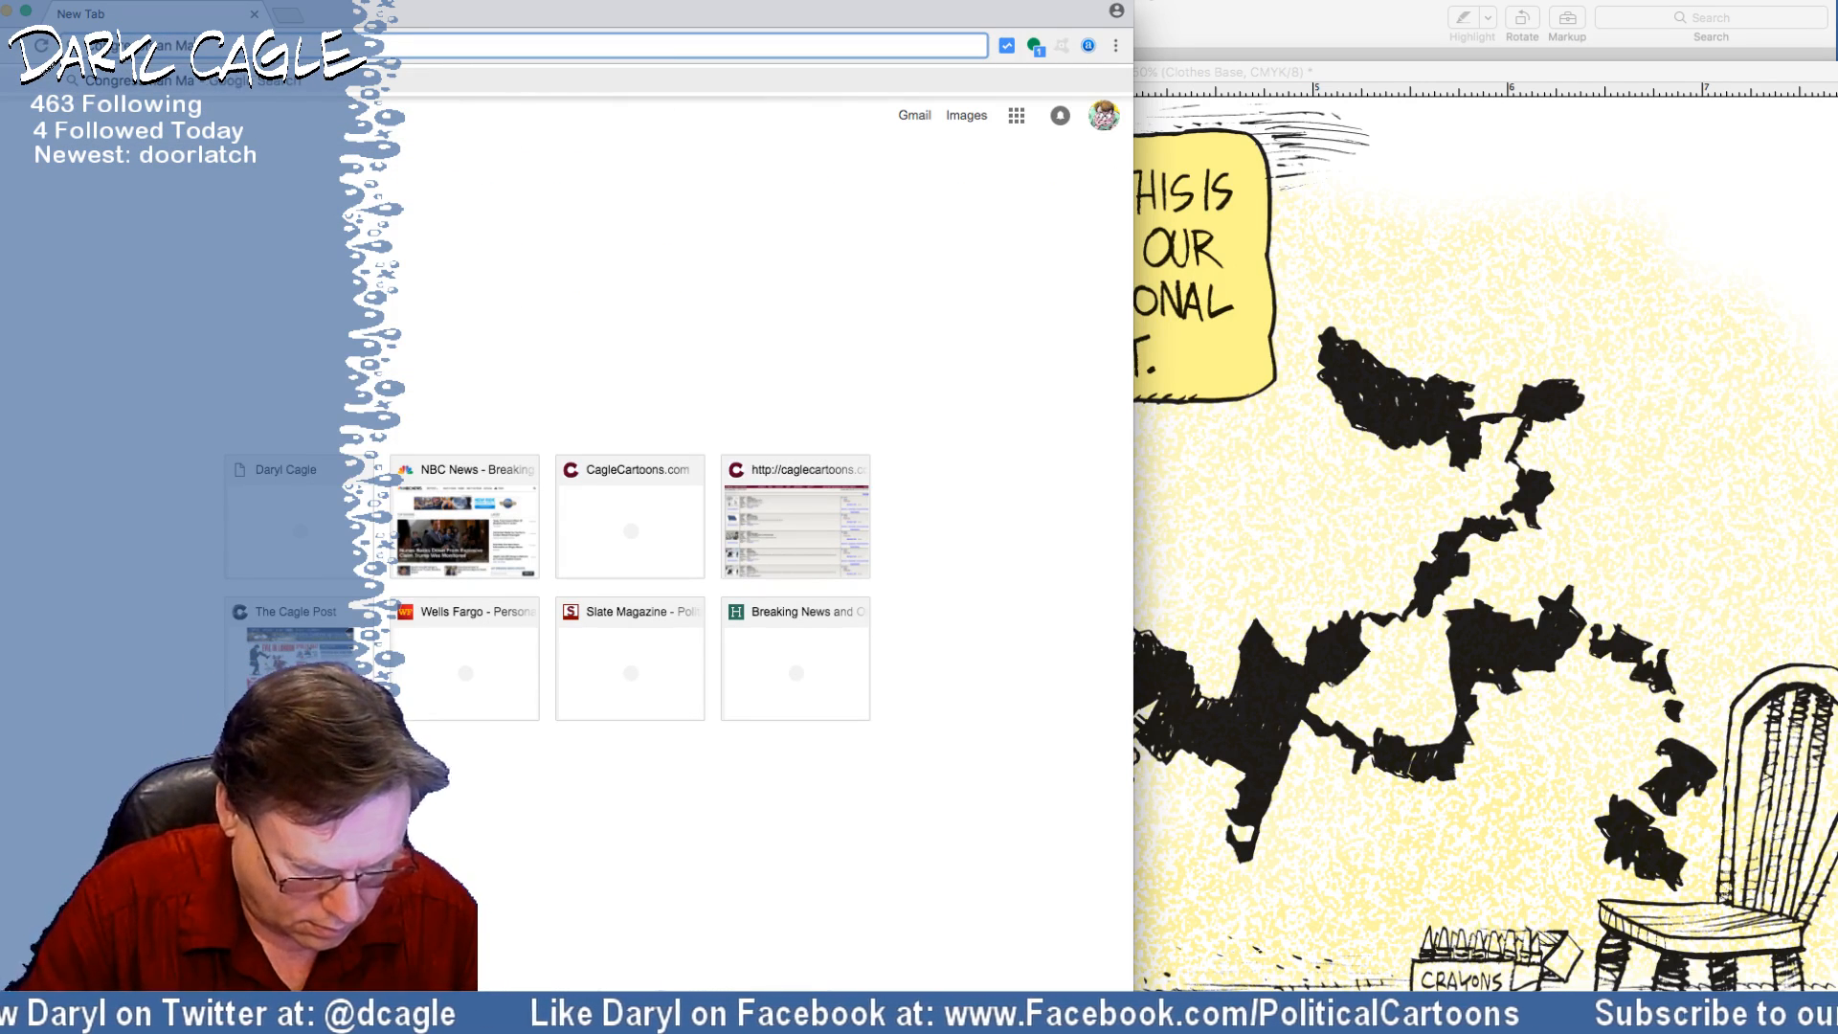
type(" th")
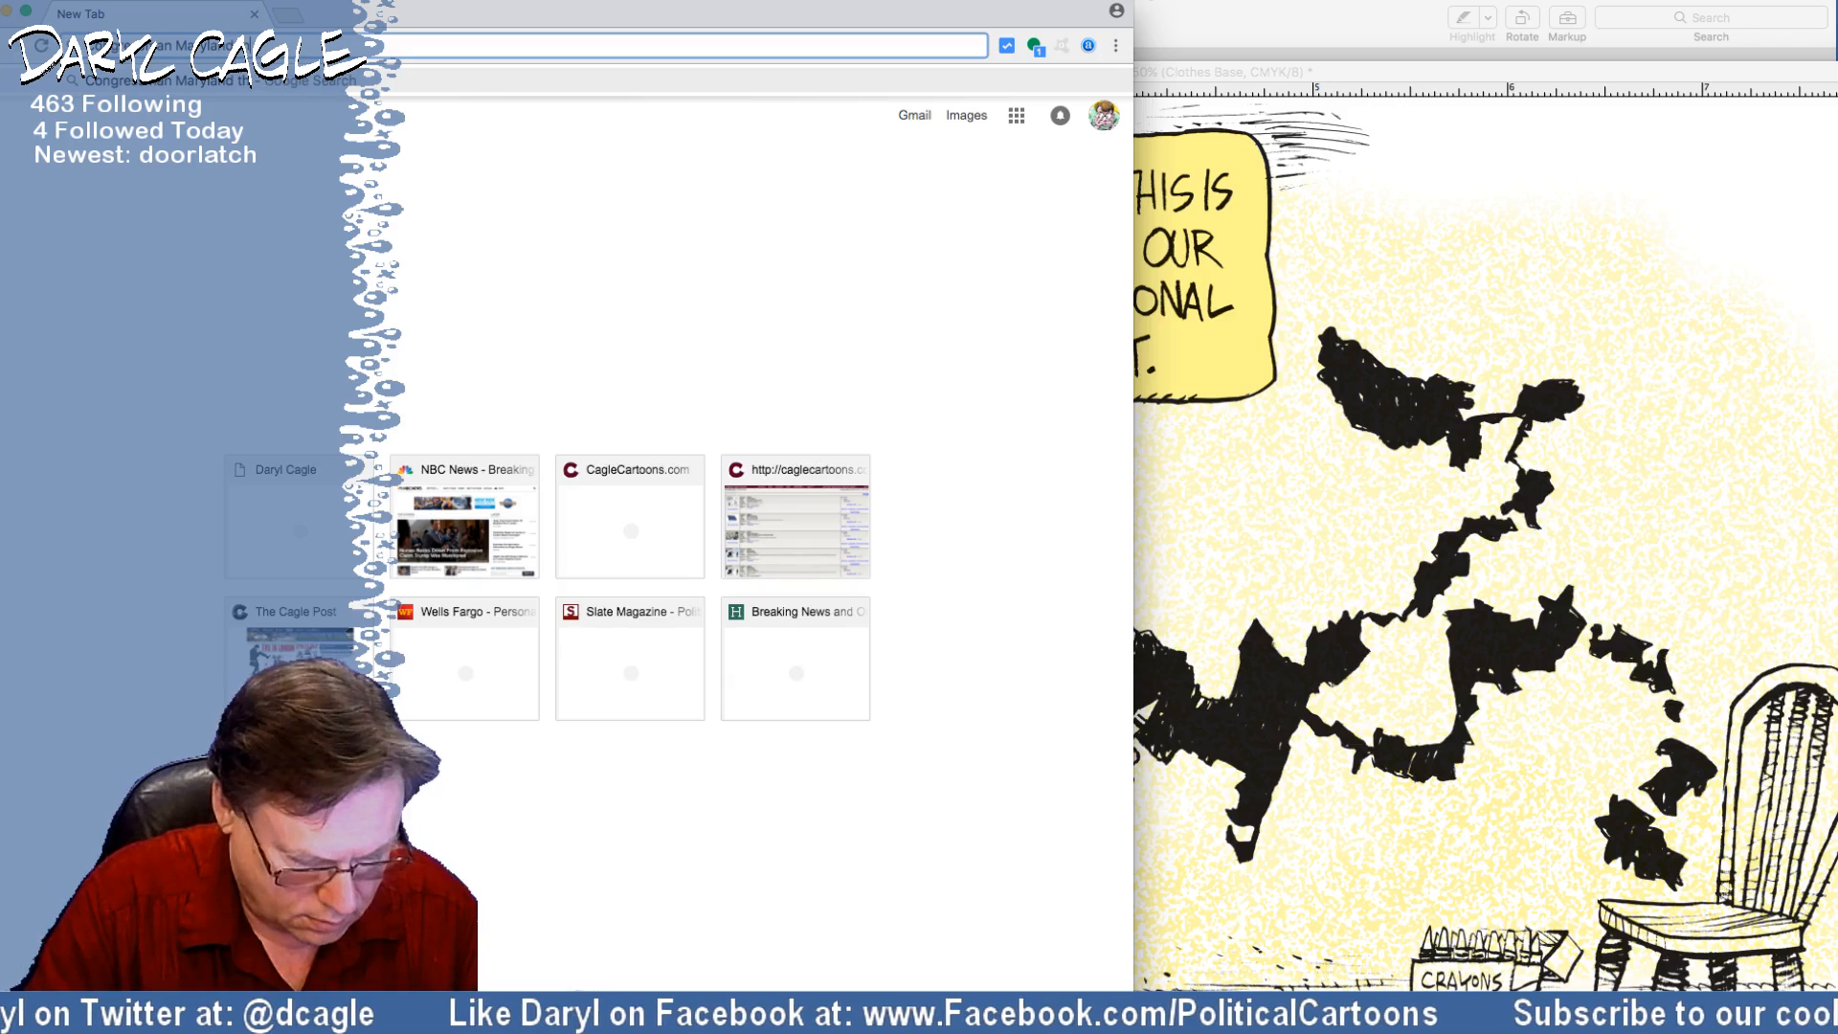
type("ird district")
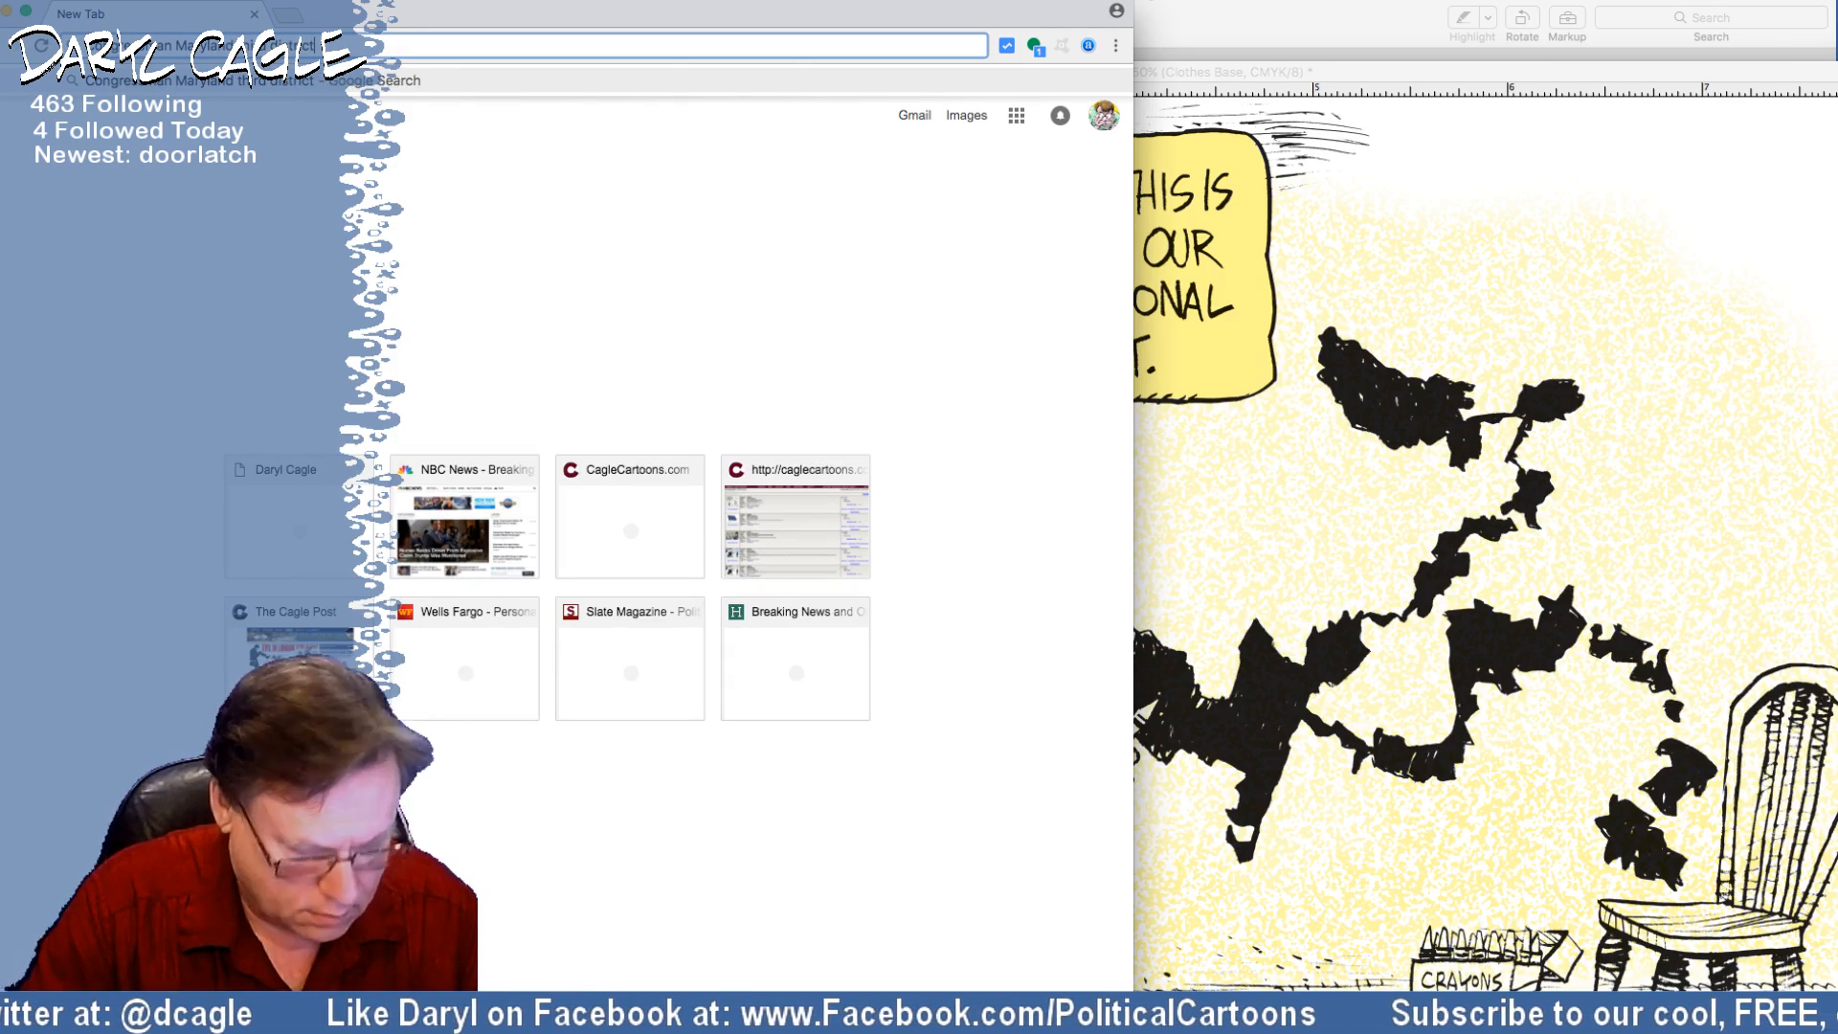
key("Return")
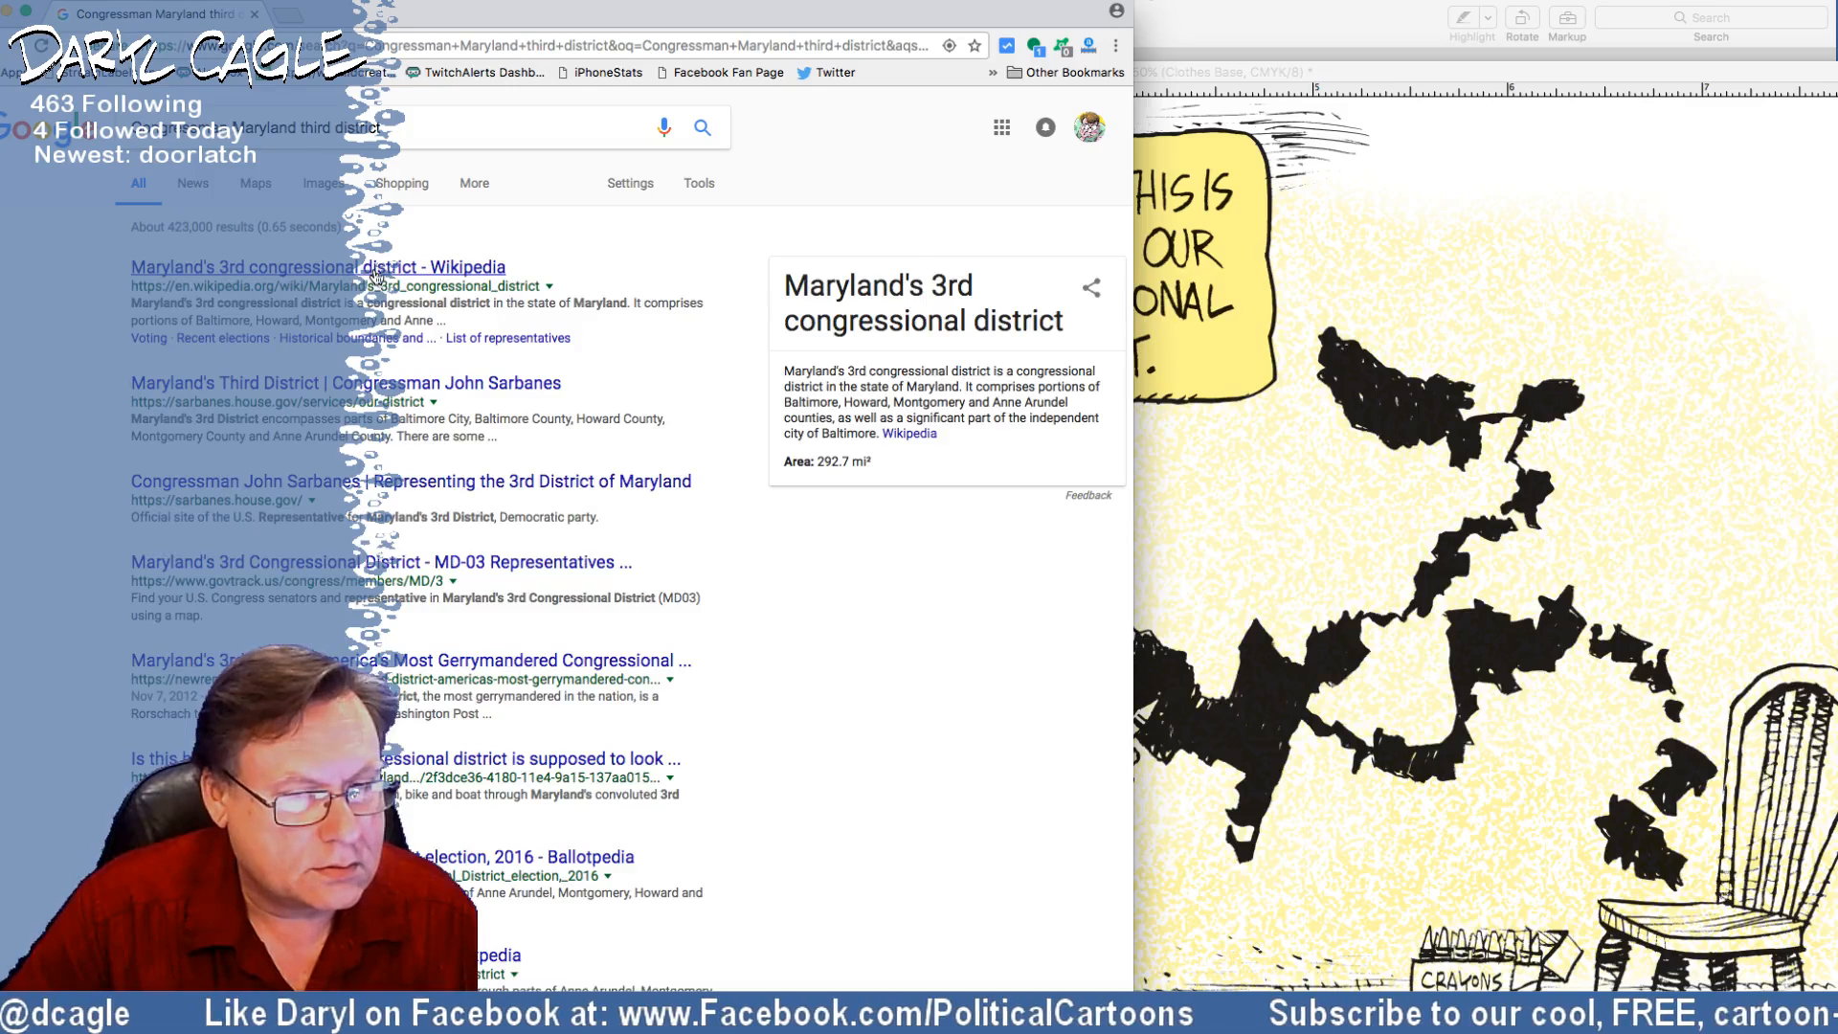
Open the congressman's Maryland's Third District page from the search results and examine the district map and description
left_click(396, 401)
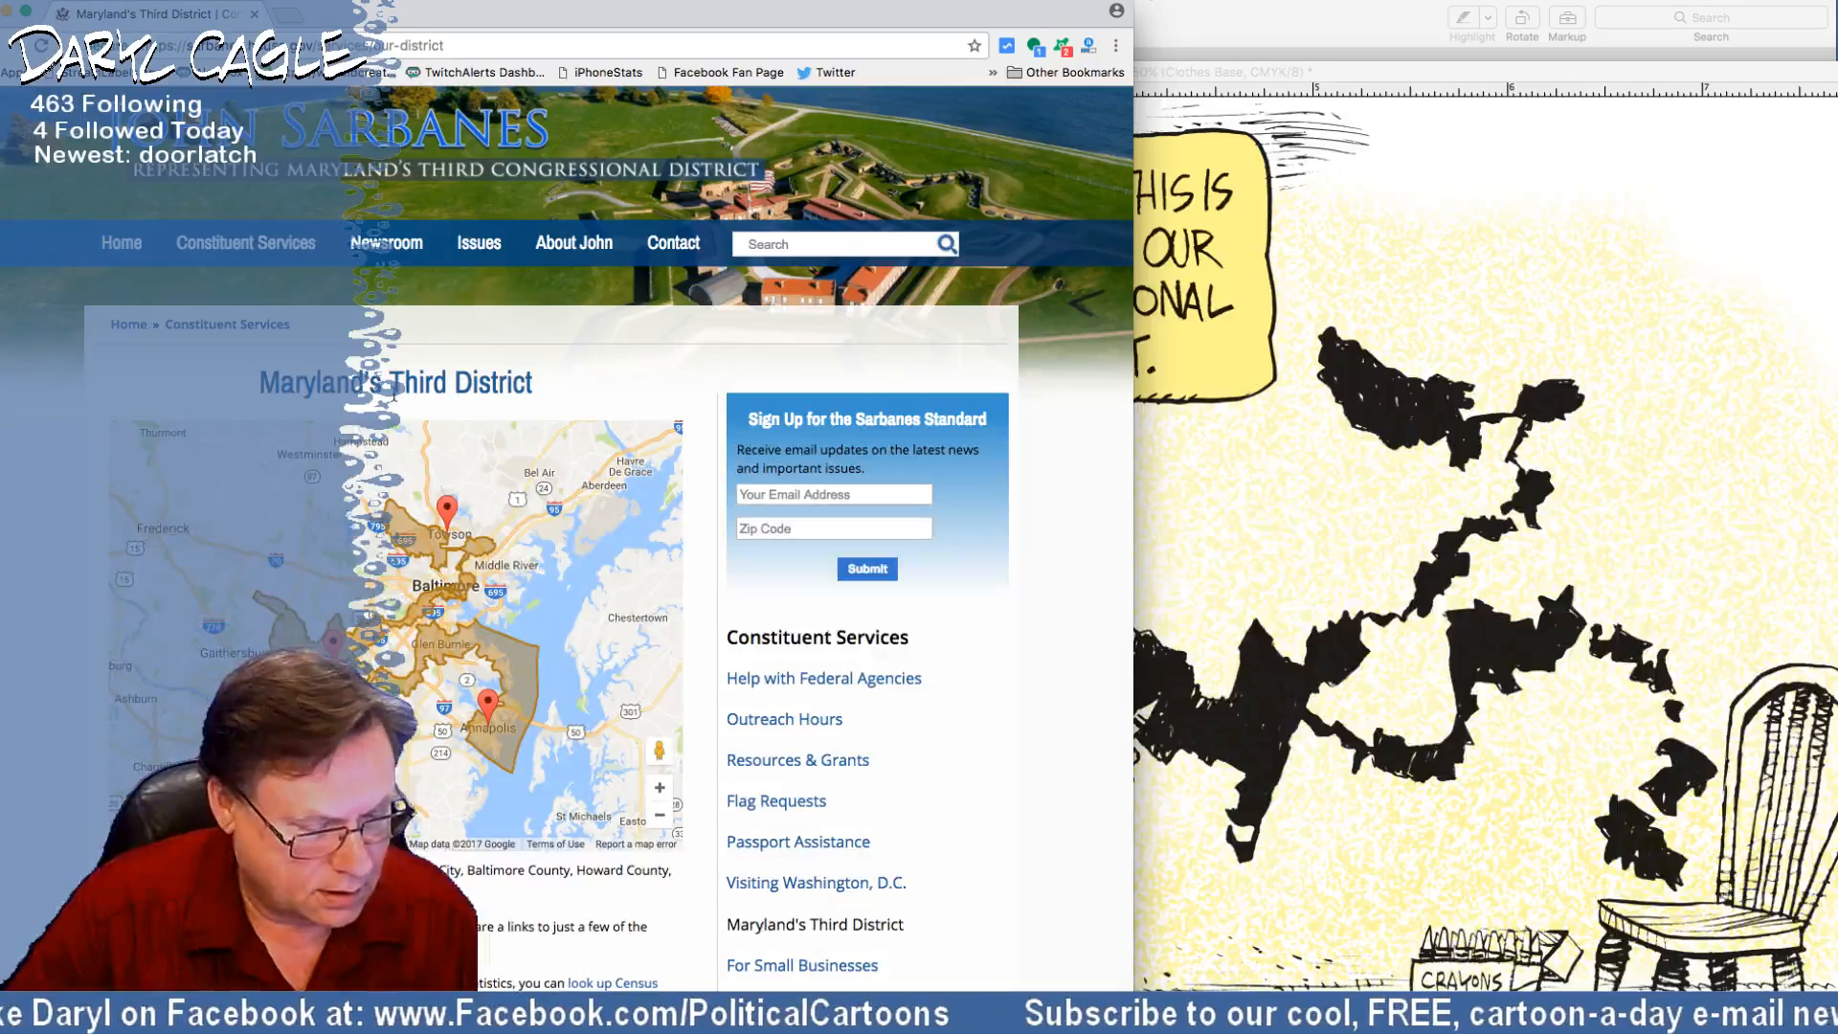
scroll(395, 393, "down", 5)
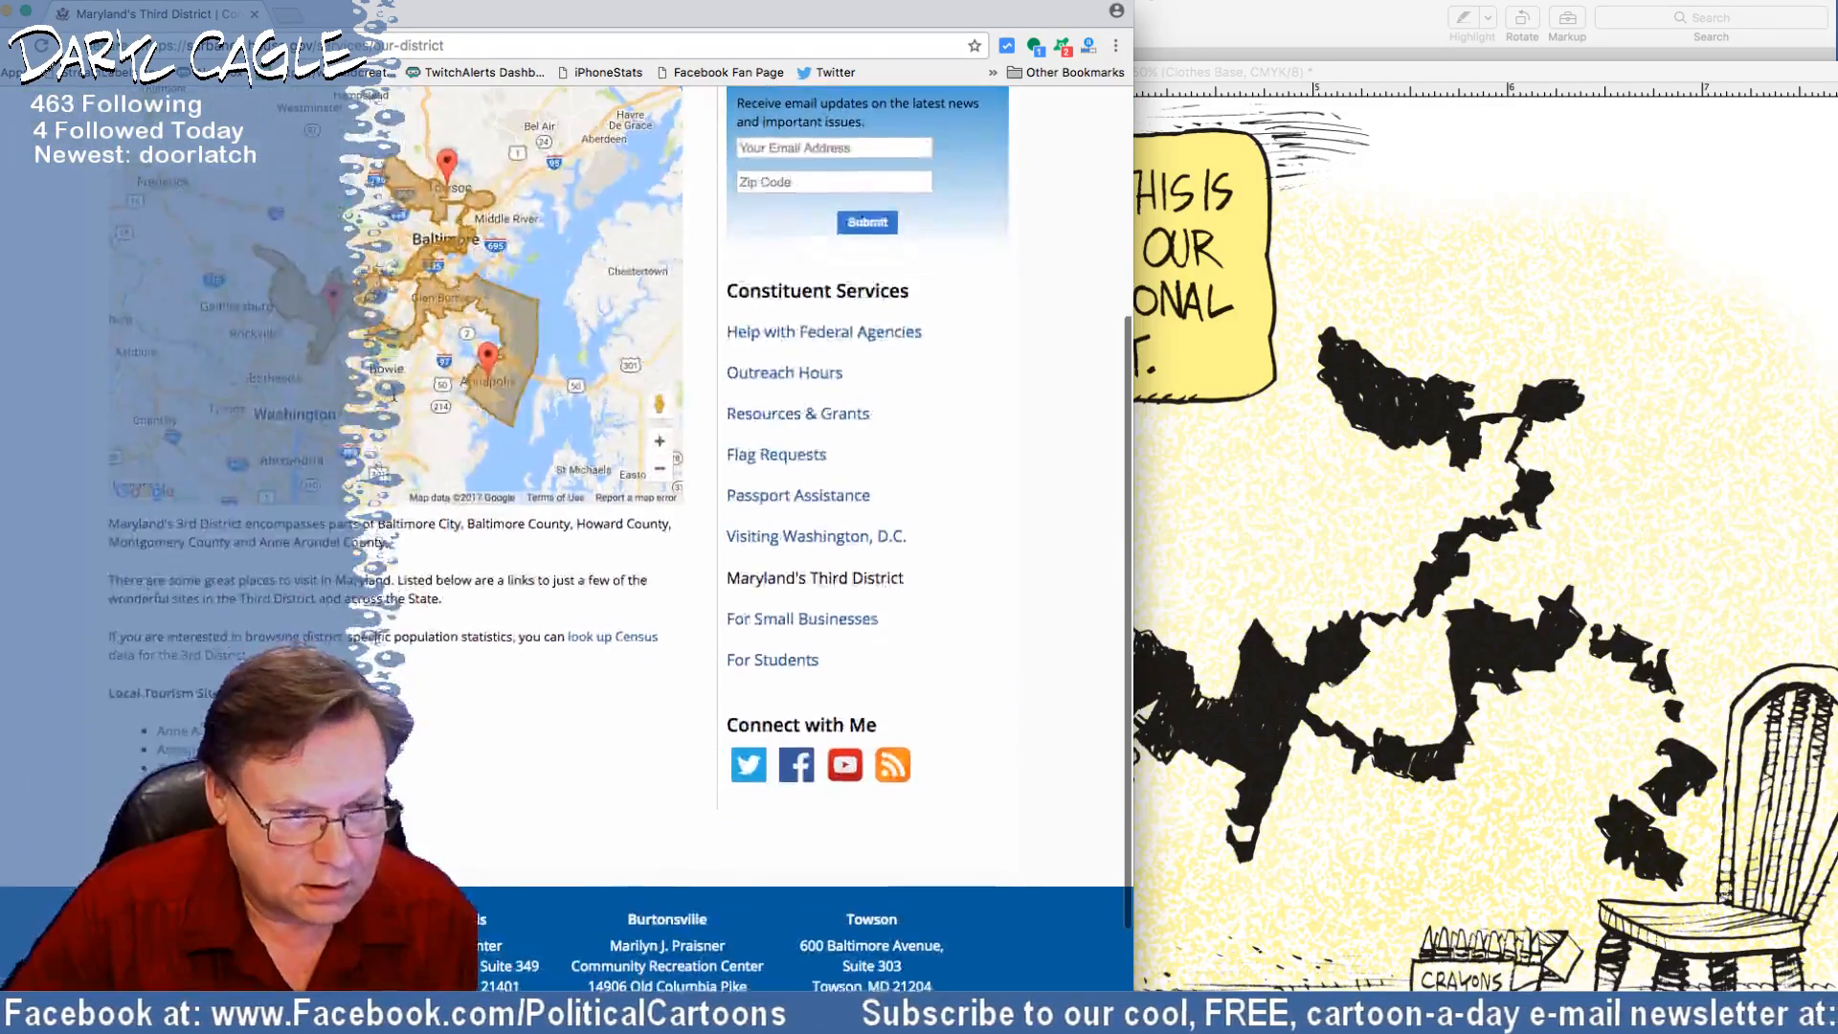
scroll(395, 393, "up", 5)
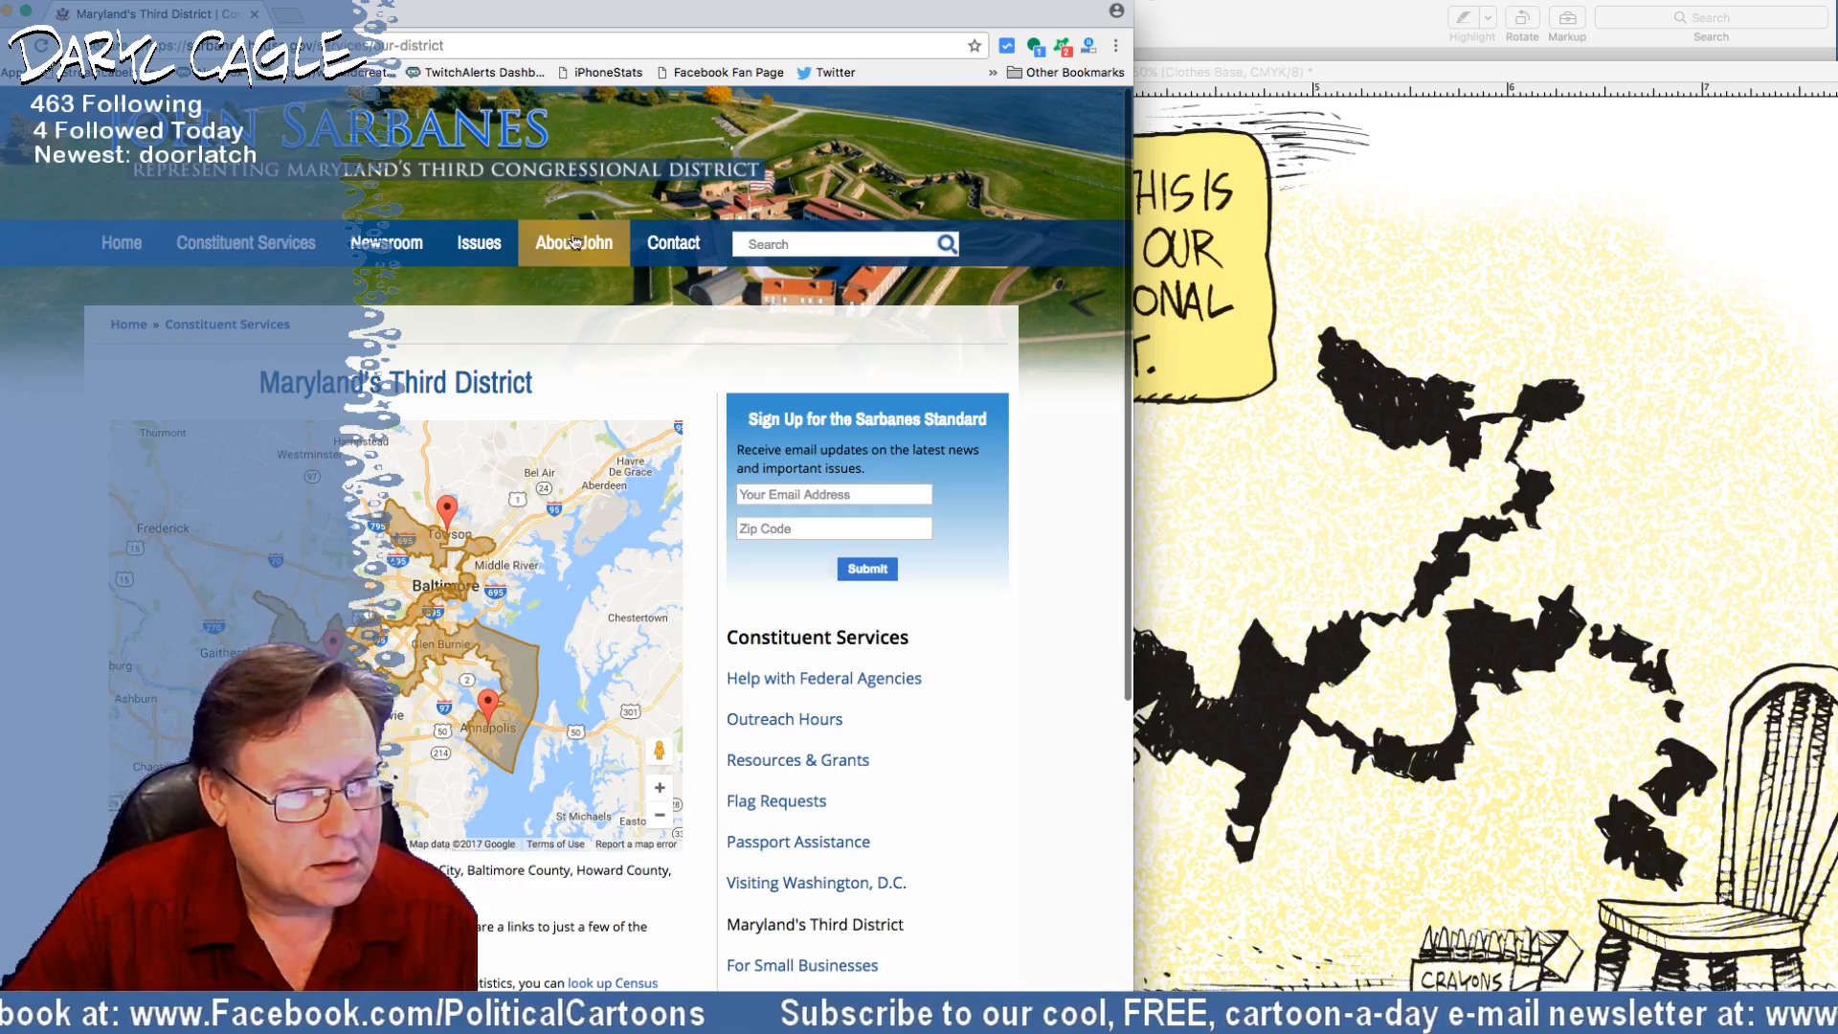
Open the congressman's Full Biography page, move the browser window clear of the webcam overlay, and read through the biography
mouse_move(572, 247)
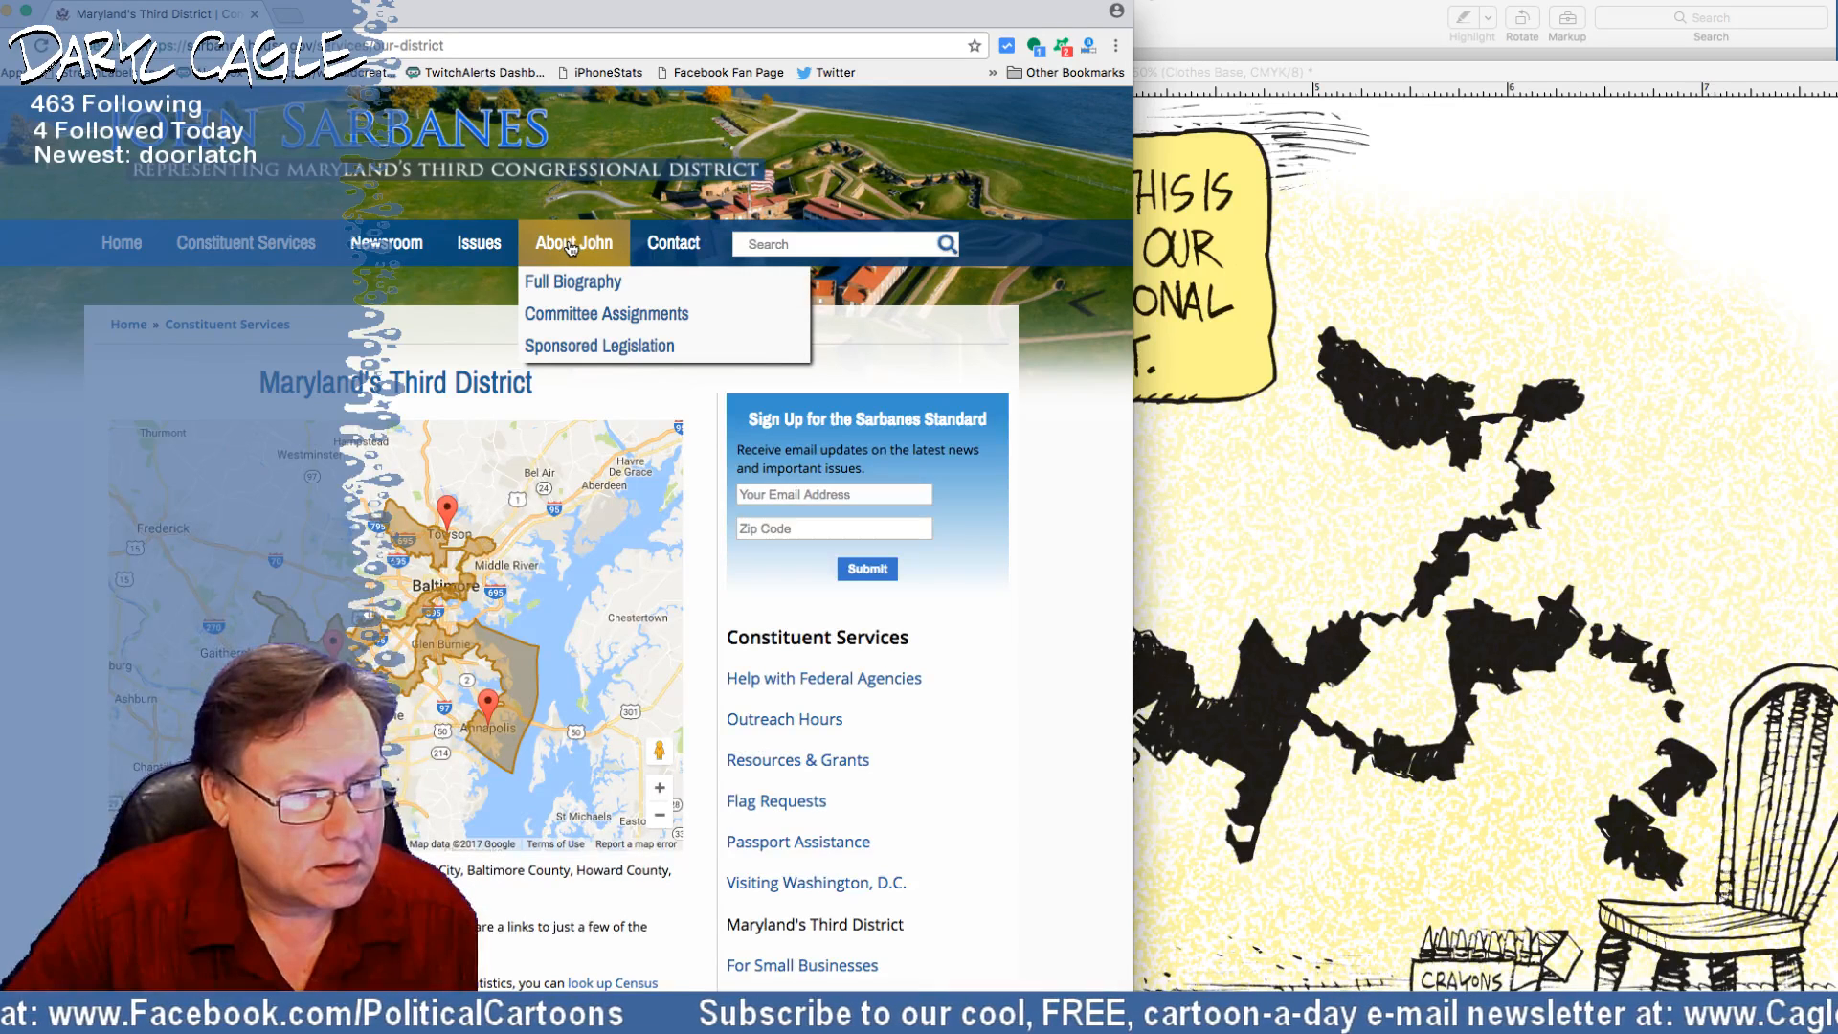
left_click(558, 290)
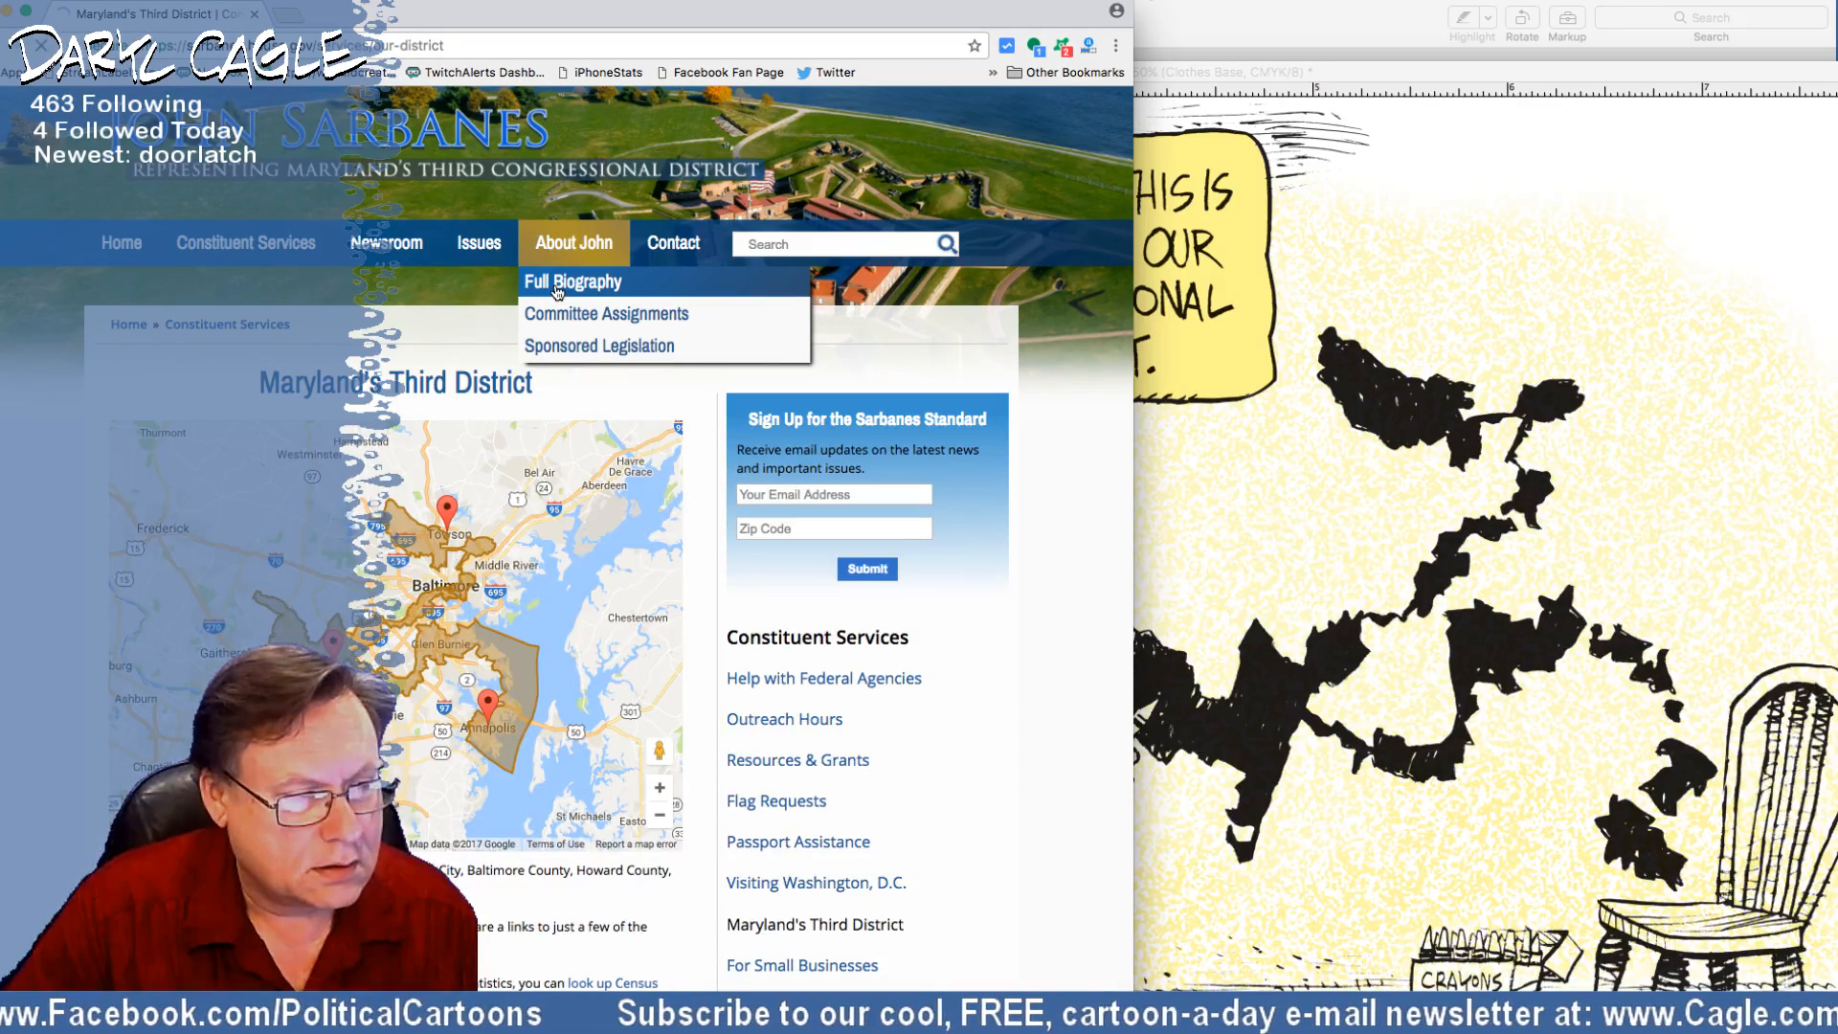
left_click_drag(354, 24, 752, 30)
scroll(775, 639, "down", 2)
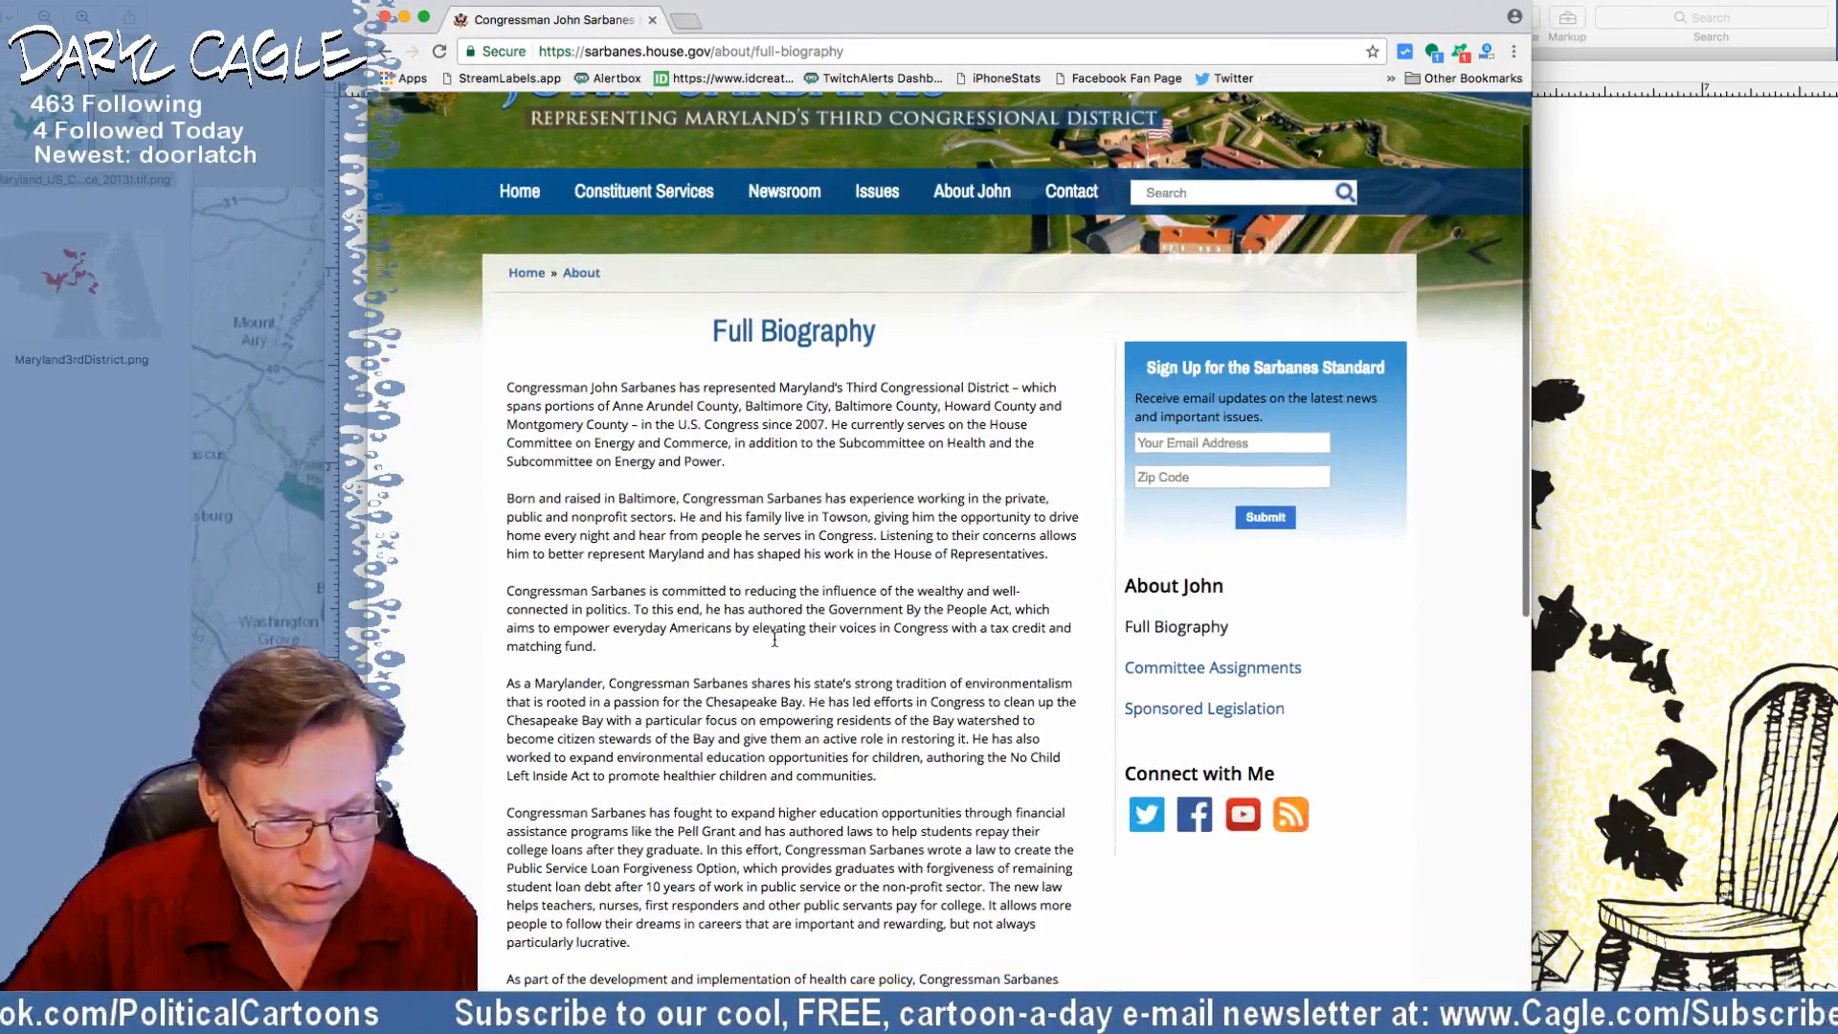
scroll(775, 639, "down", 4)
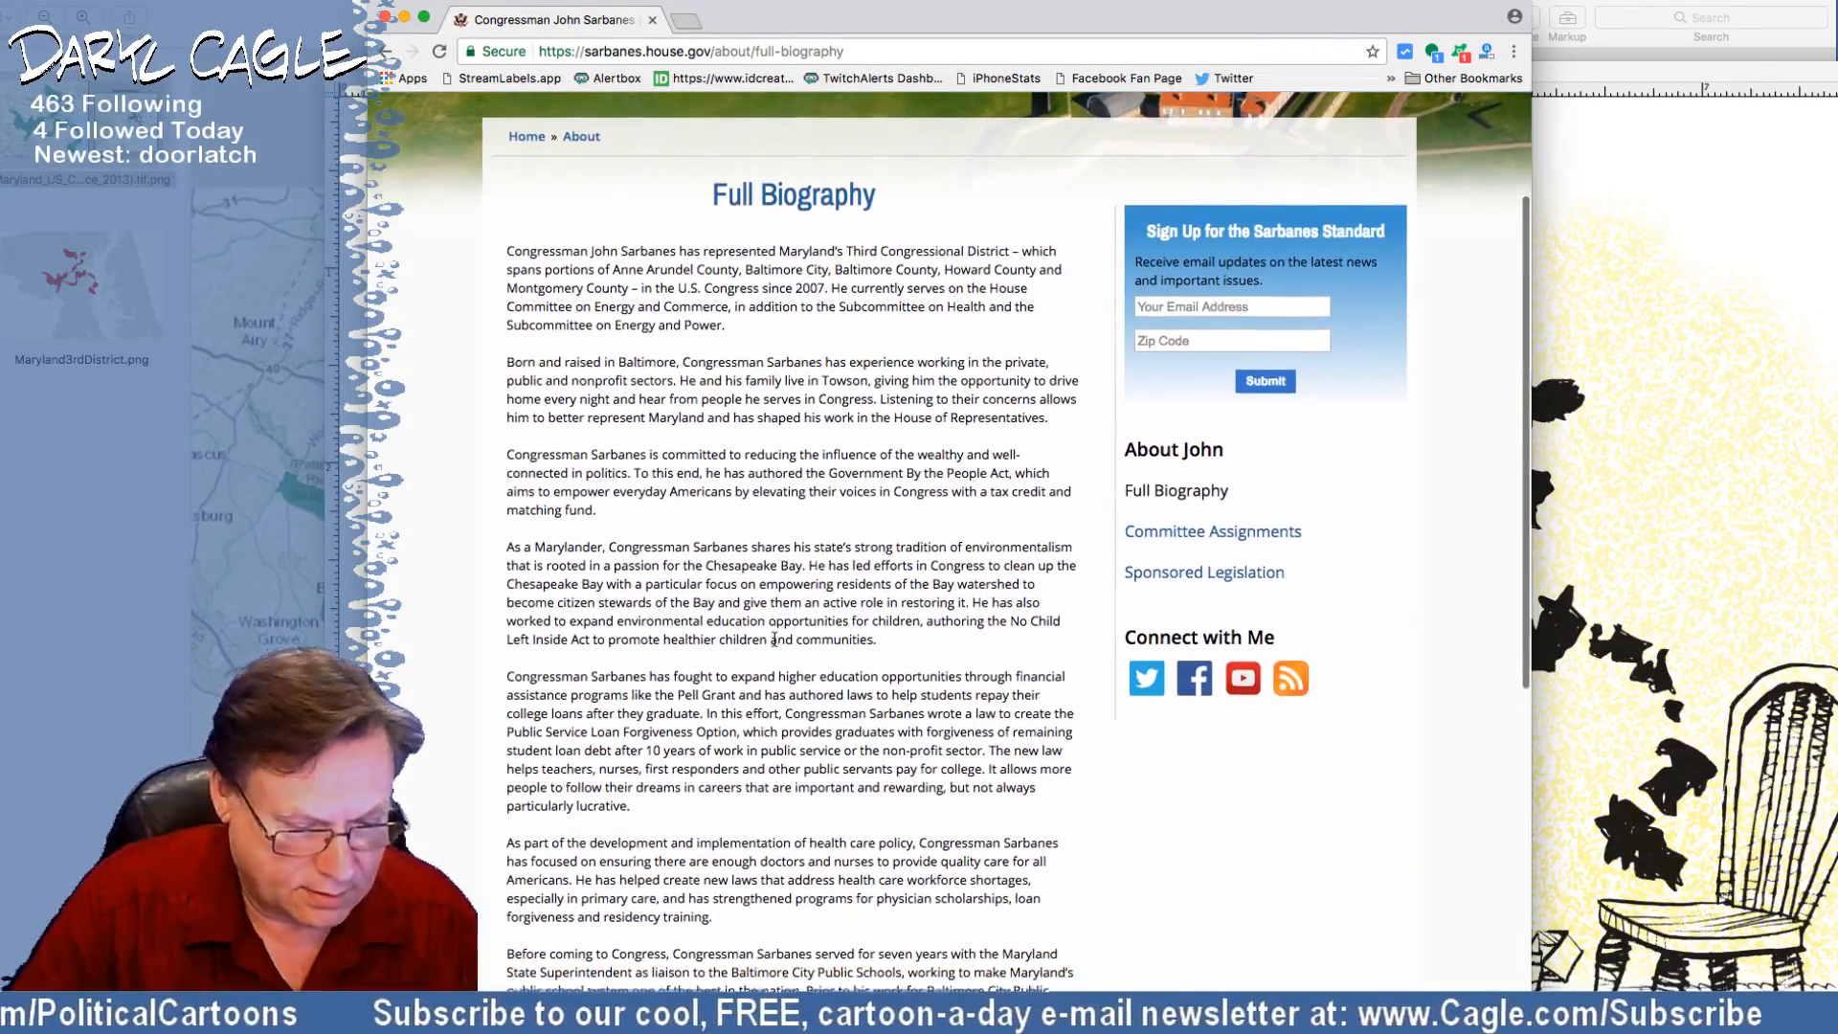
Search the congressman's Full Biography page for the word "democrat"
key("super+f")
type("dem")
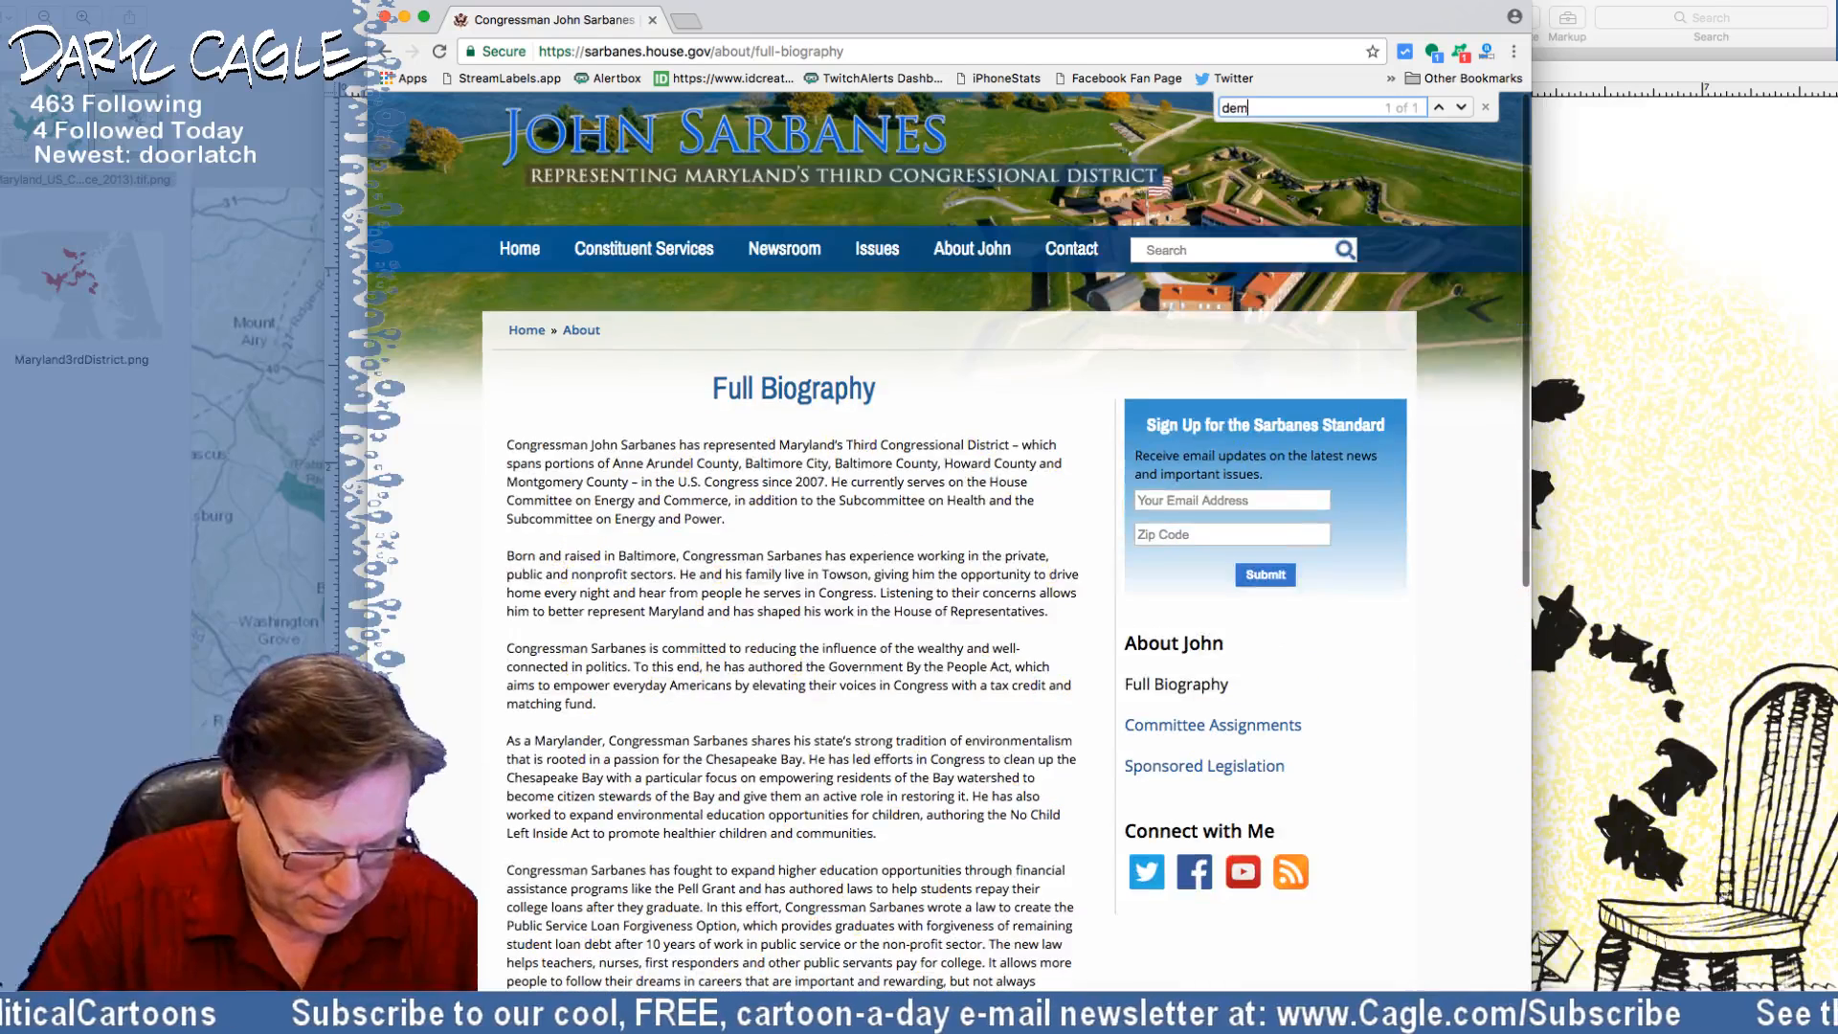
type("ocrat")
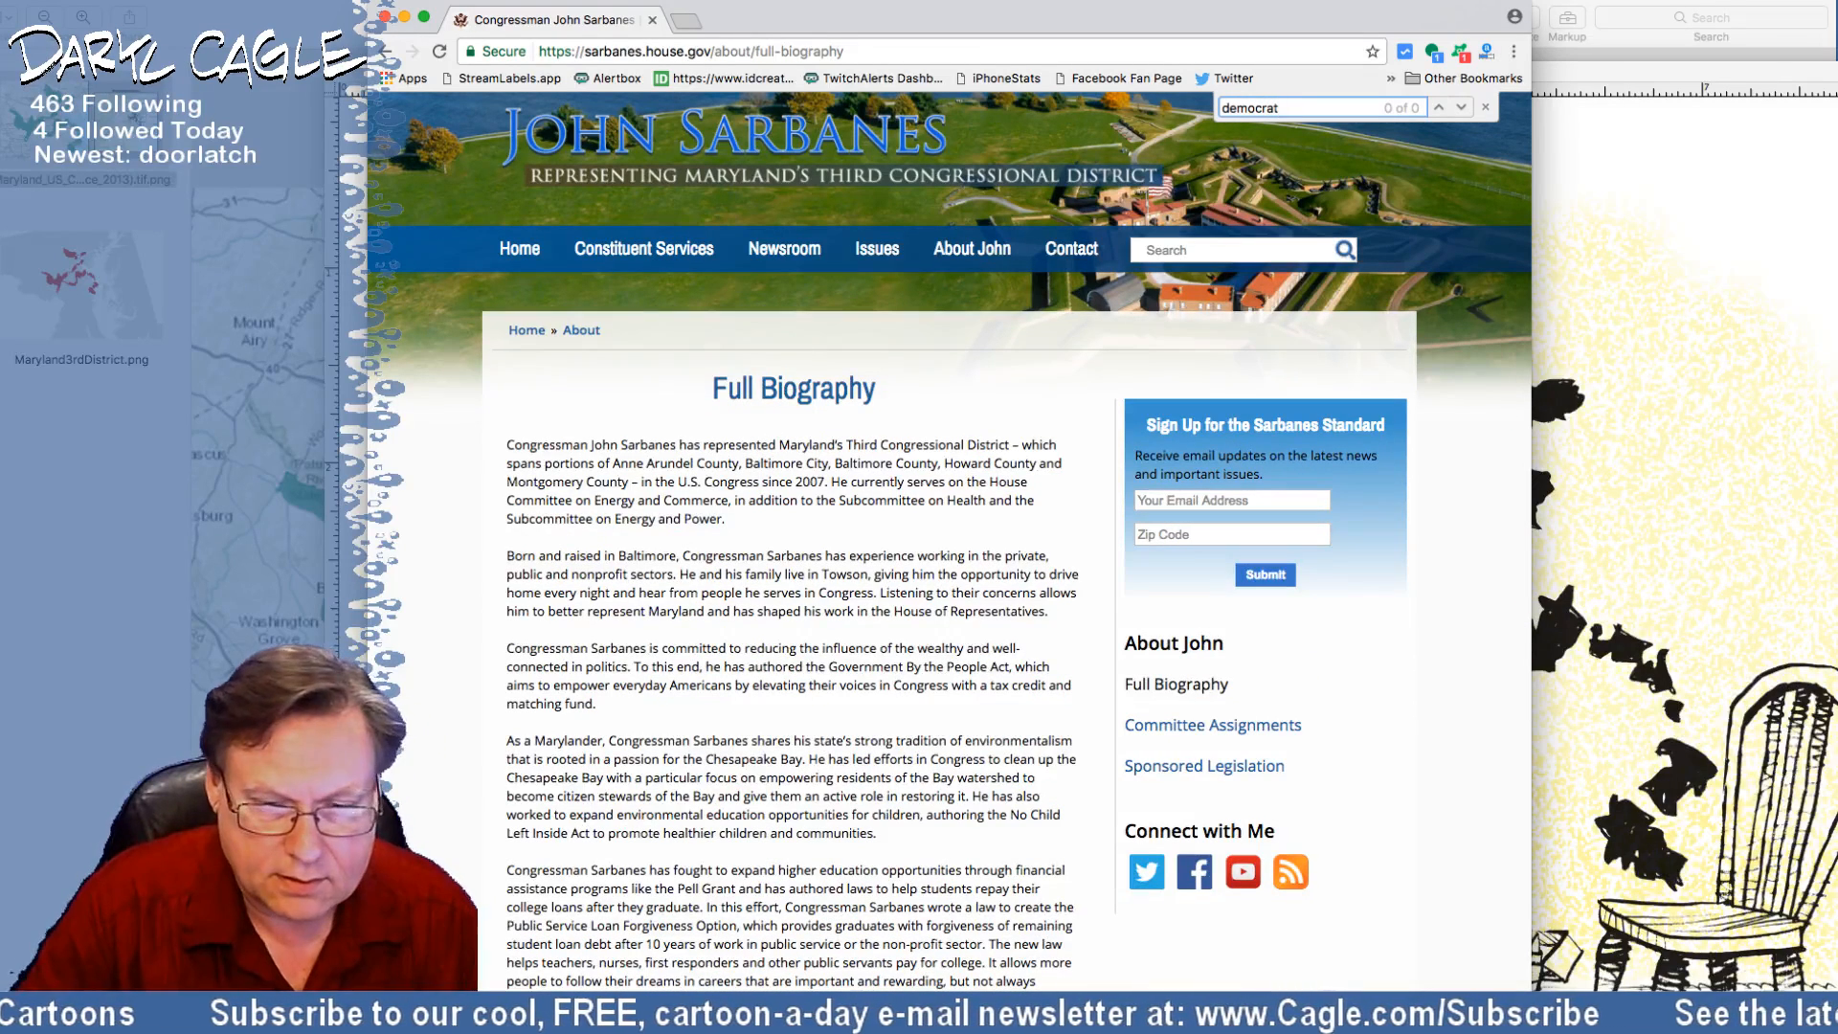
left_click(785, 660)
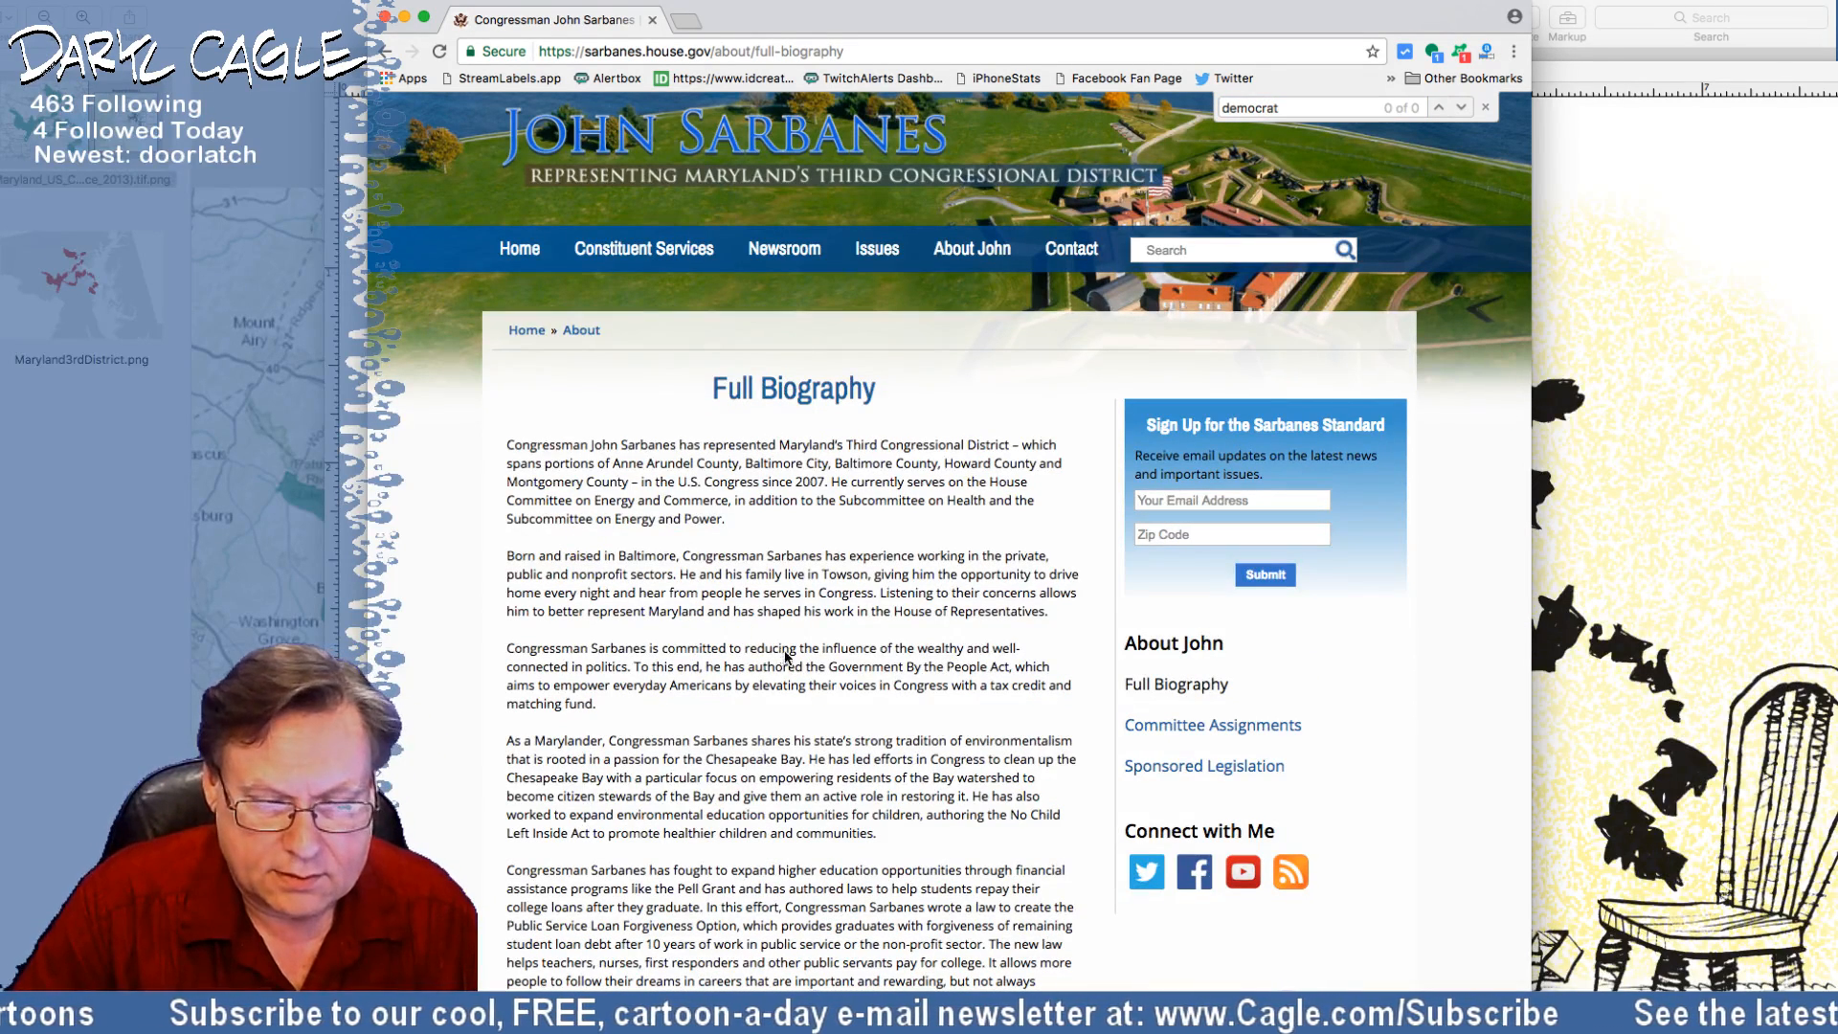
Open the congressman's Committee Assignments page and read through the committee descriptions
left_click(1155, 728)
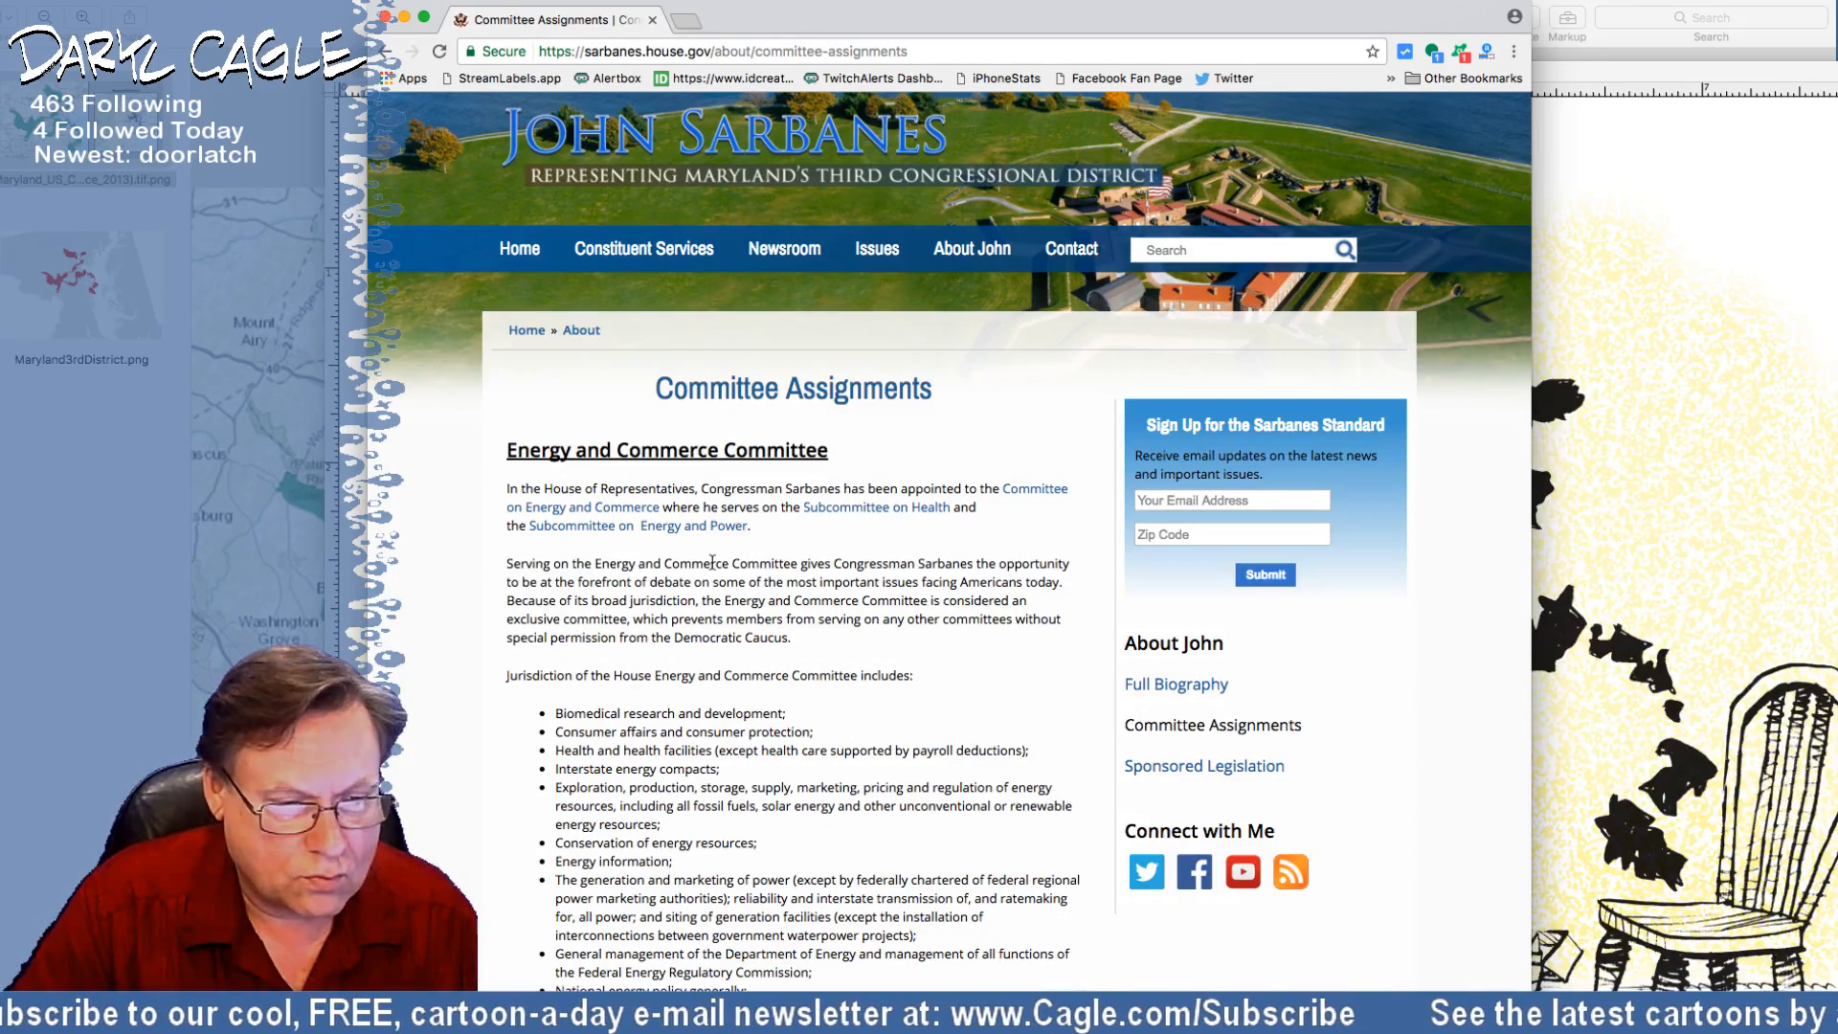
scroll(711, 562, "down", 5)
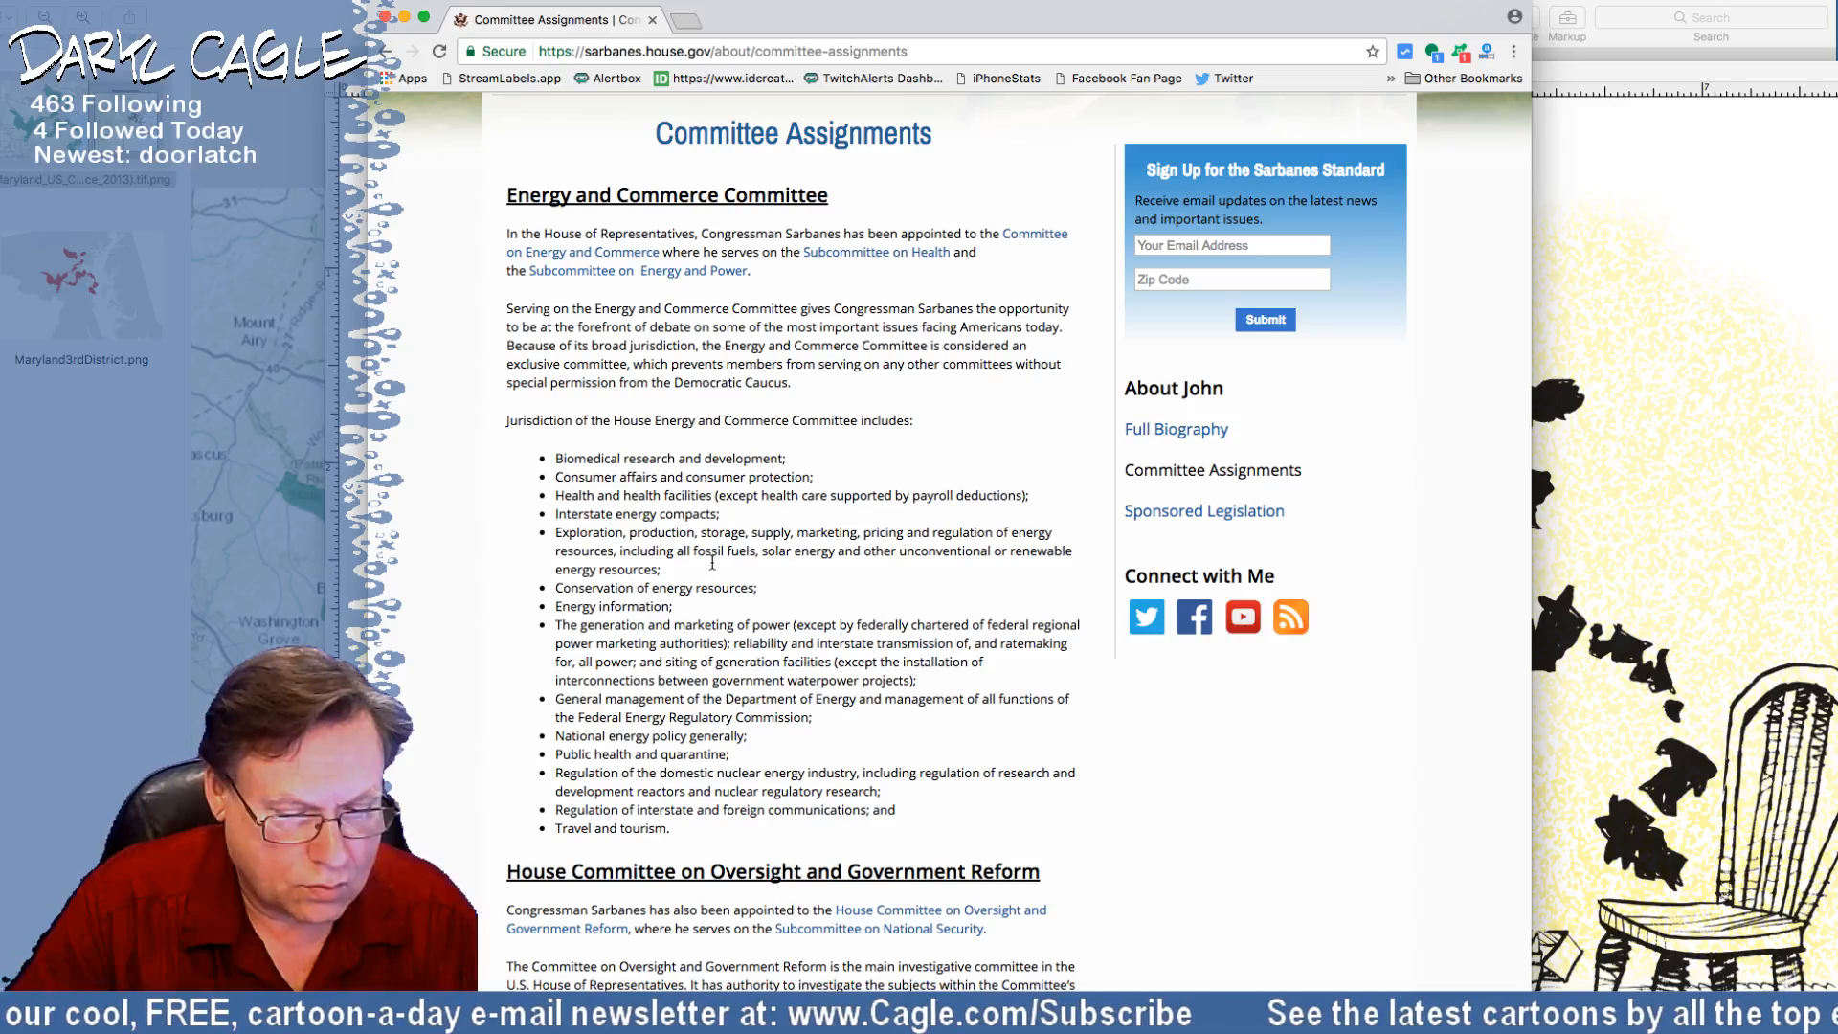
scroll(707, 347, "up", 5)
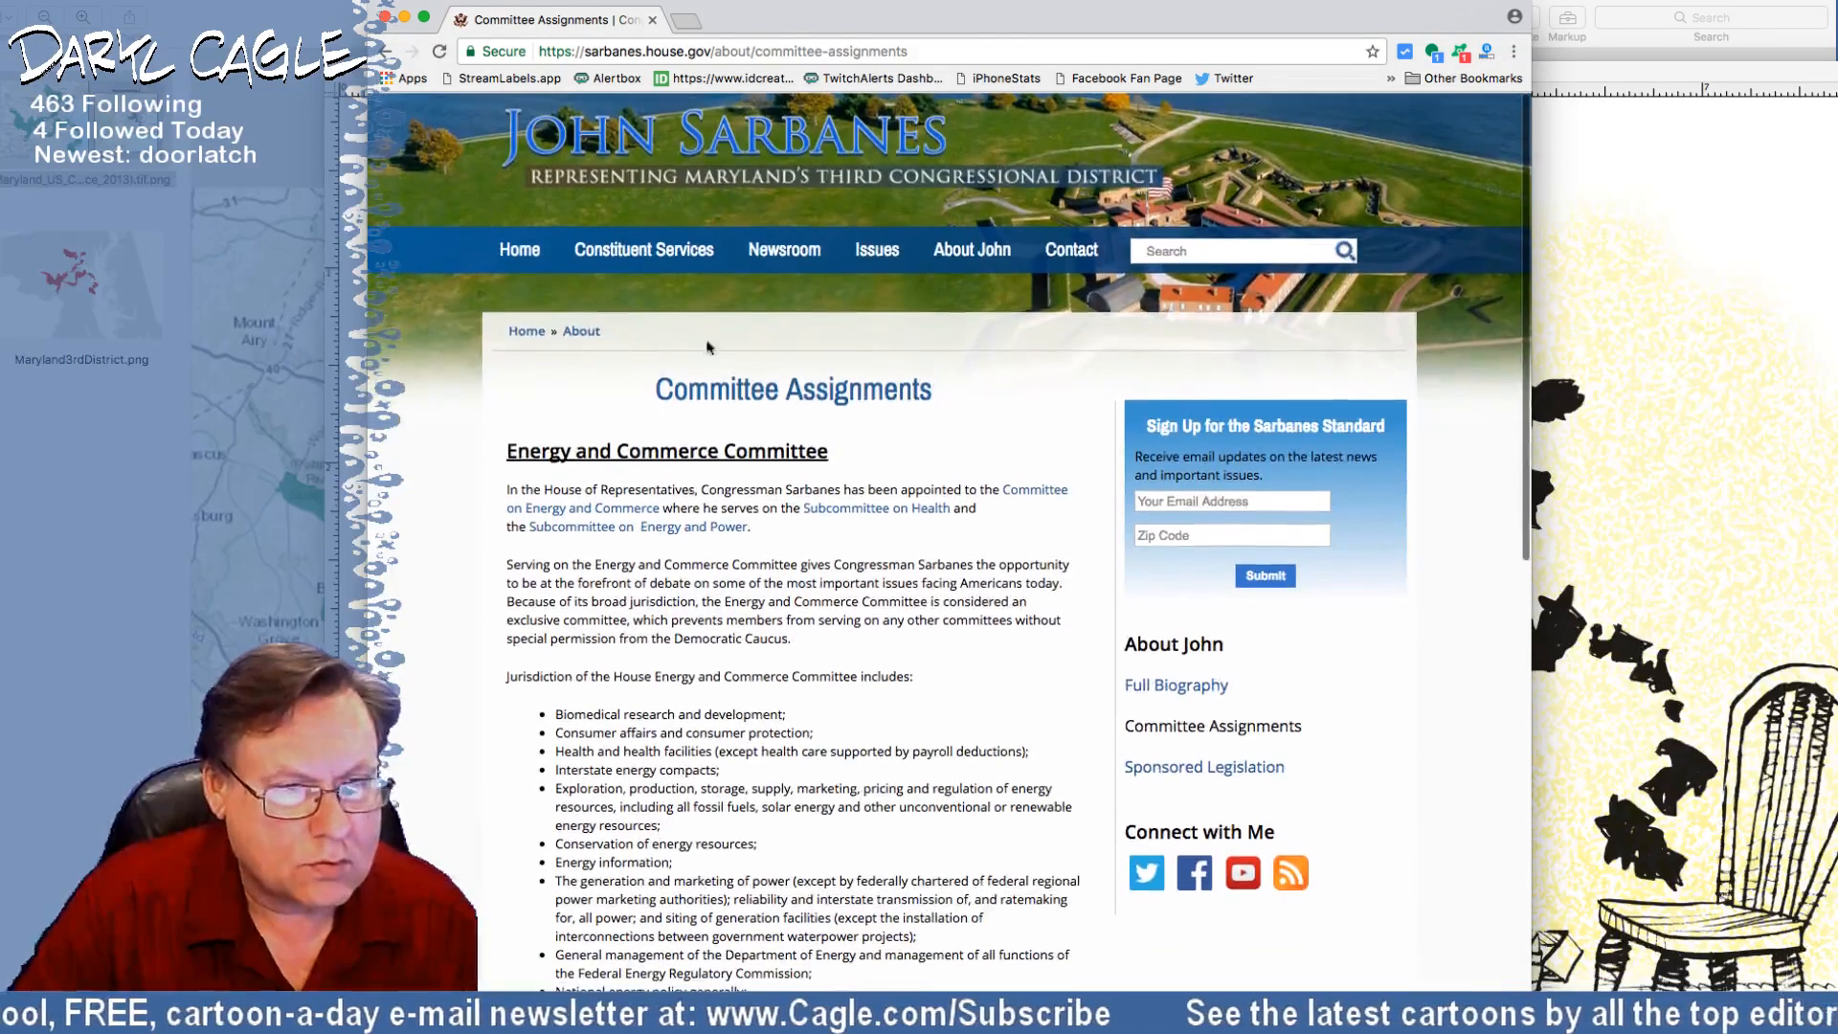
Search Google for "John Sarbanes", check the results for his party, and close the browser window
left_click(967, 47)
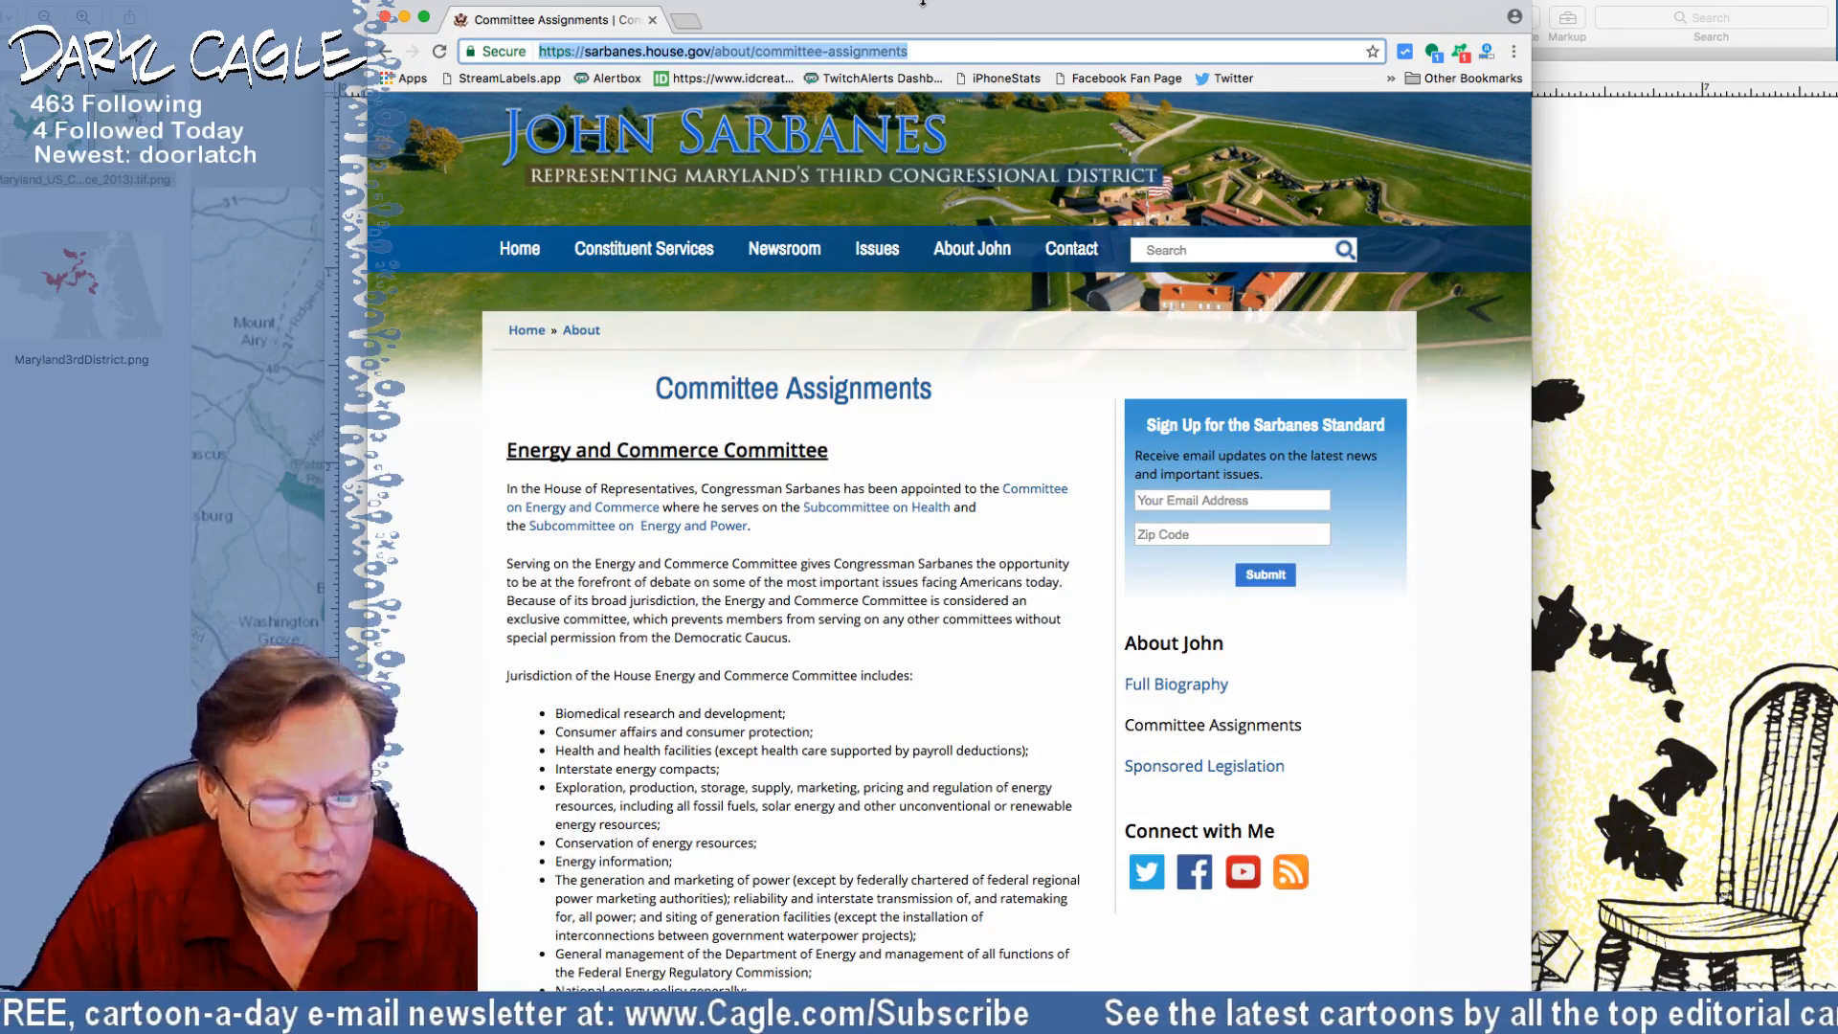
type("John S")
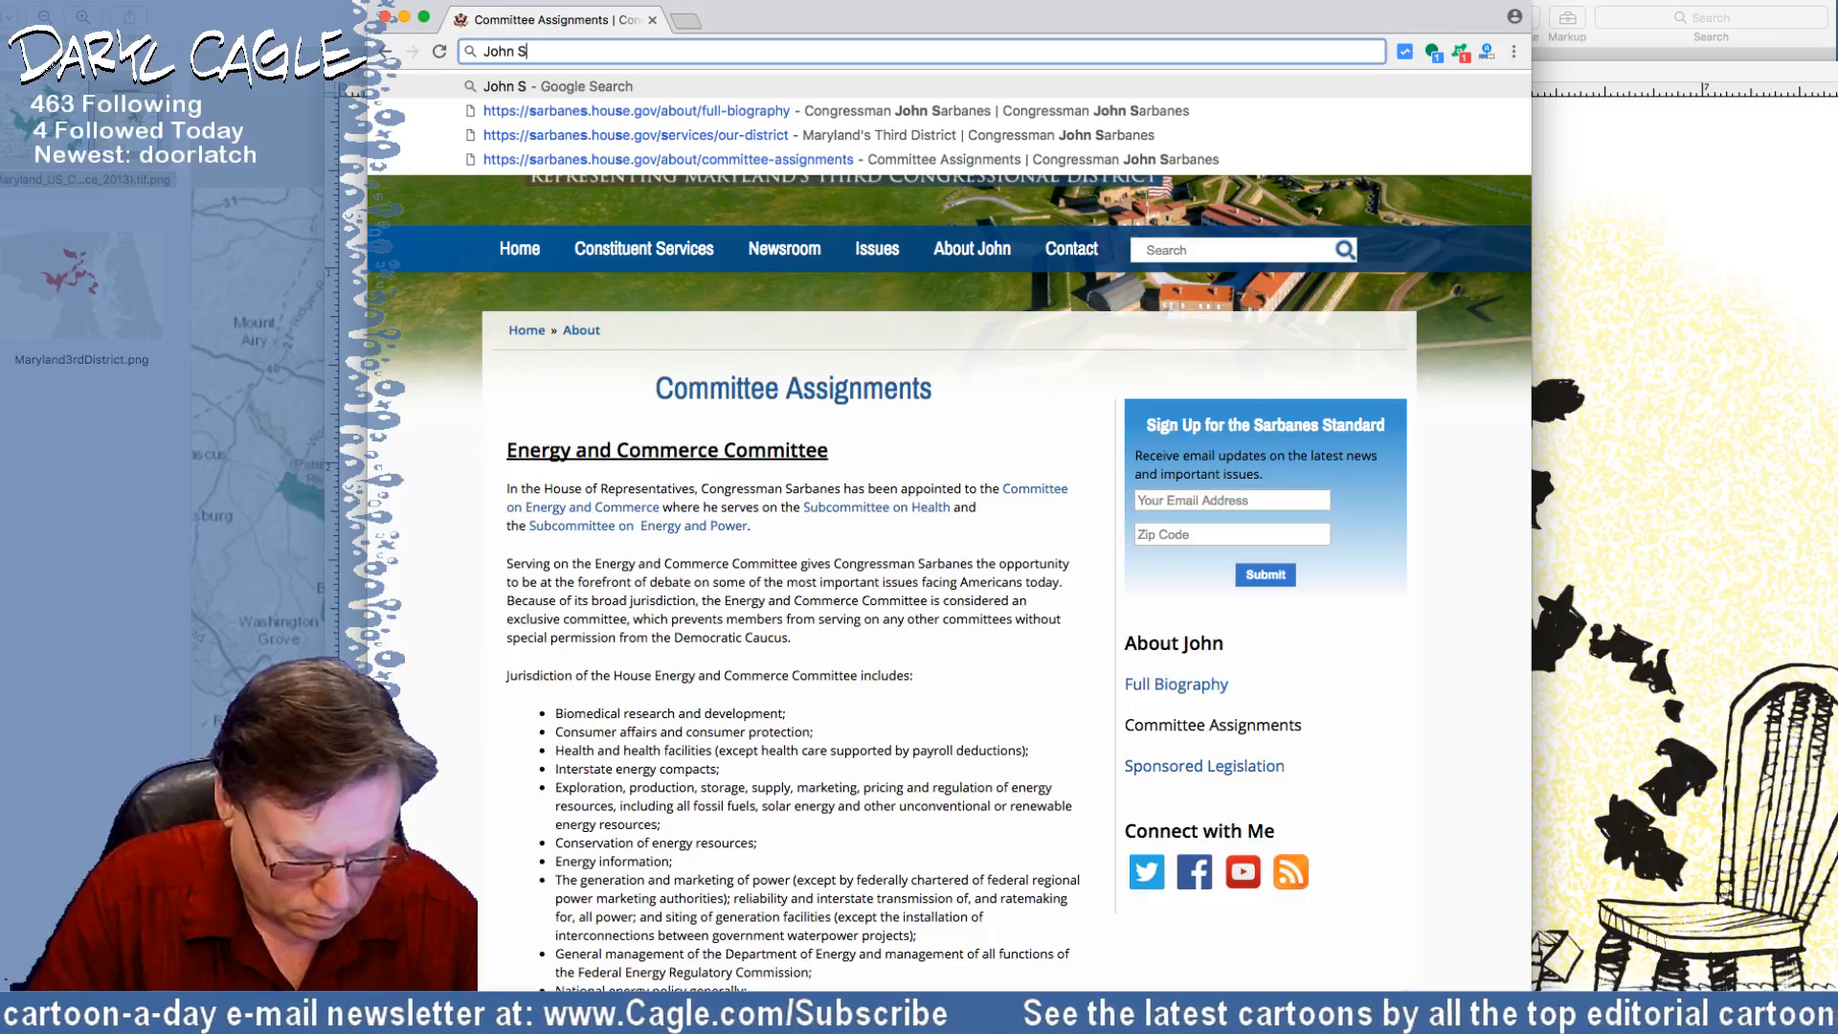
type("arbanes")
key("Return")
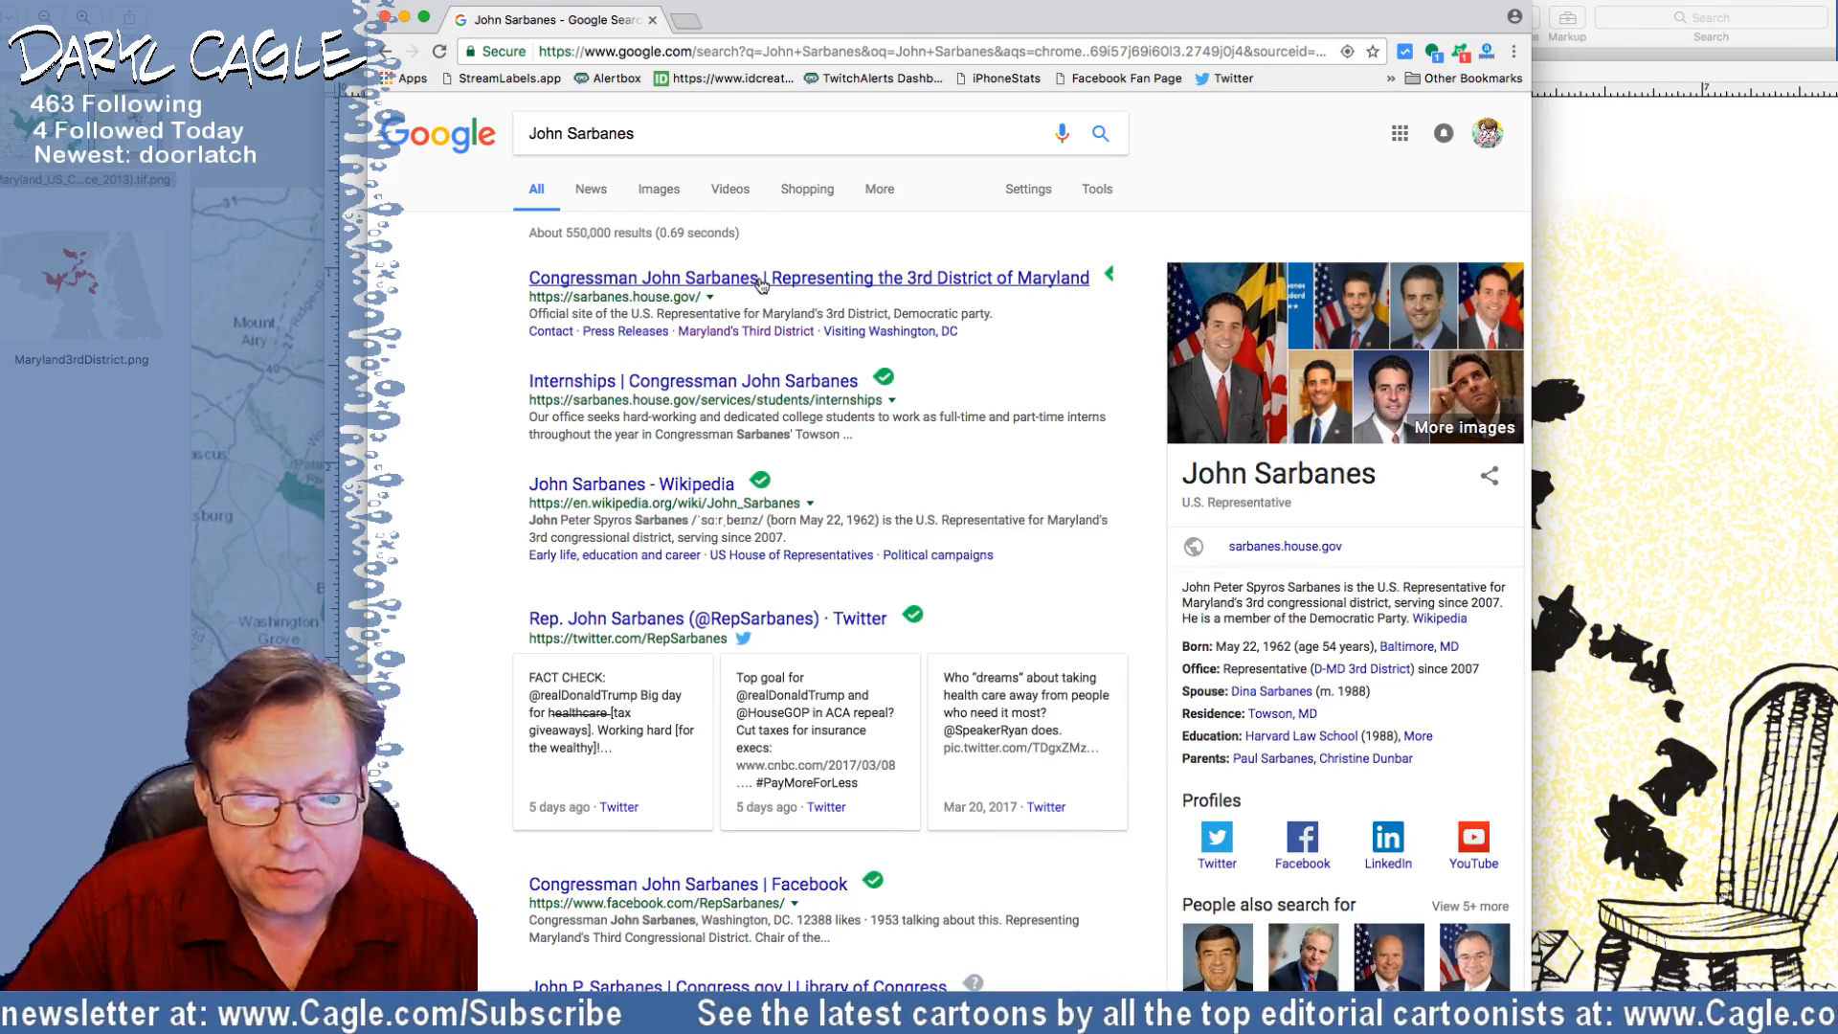
left_click(384, 19)
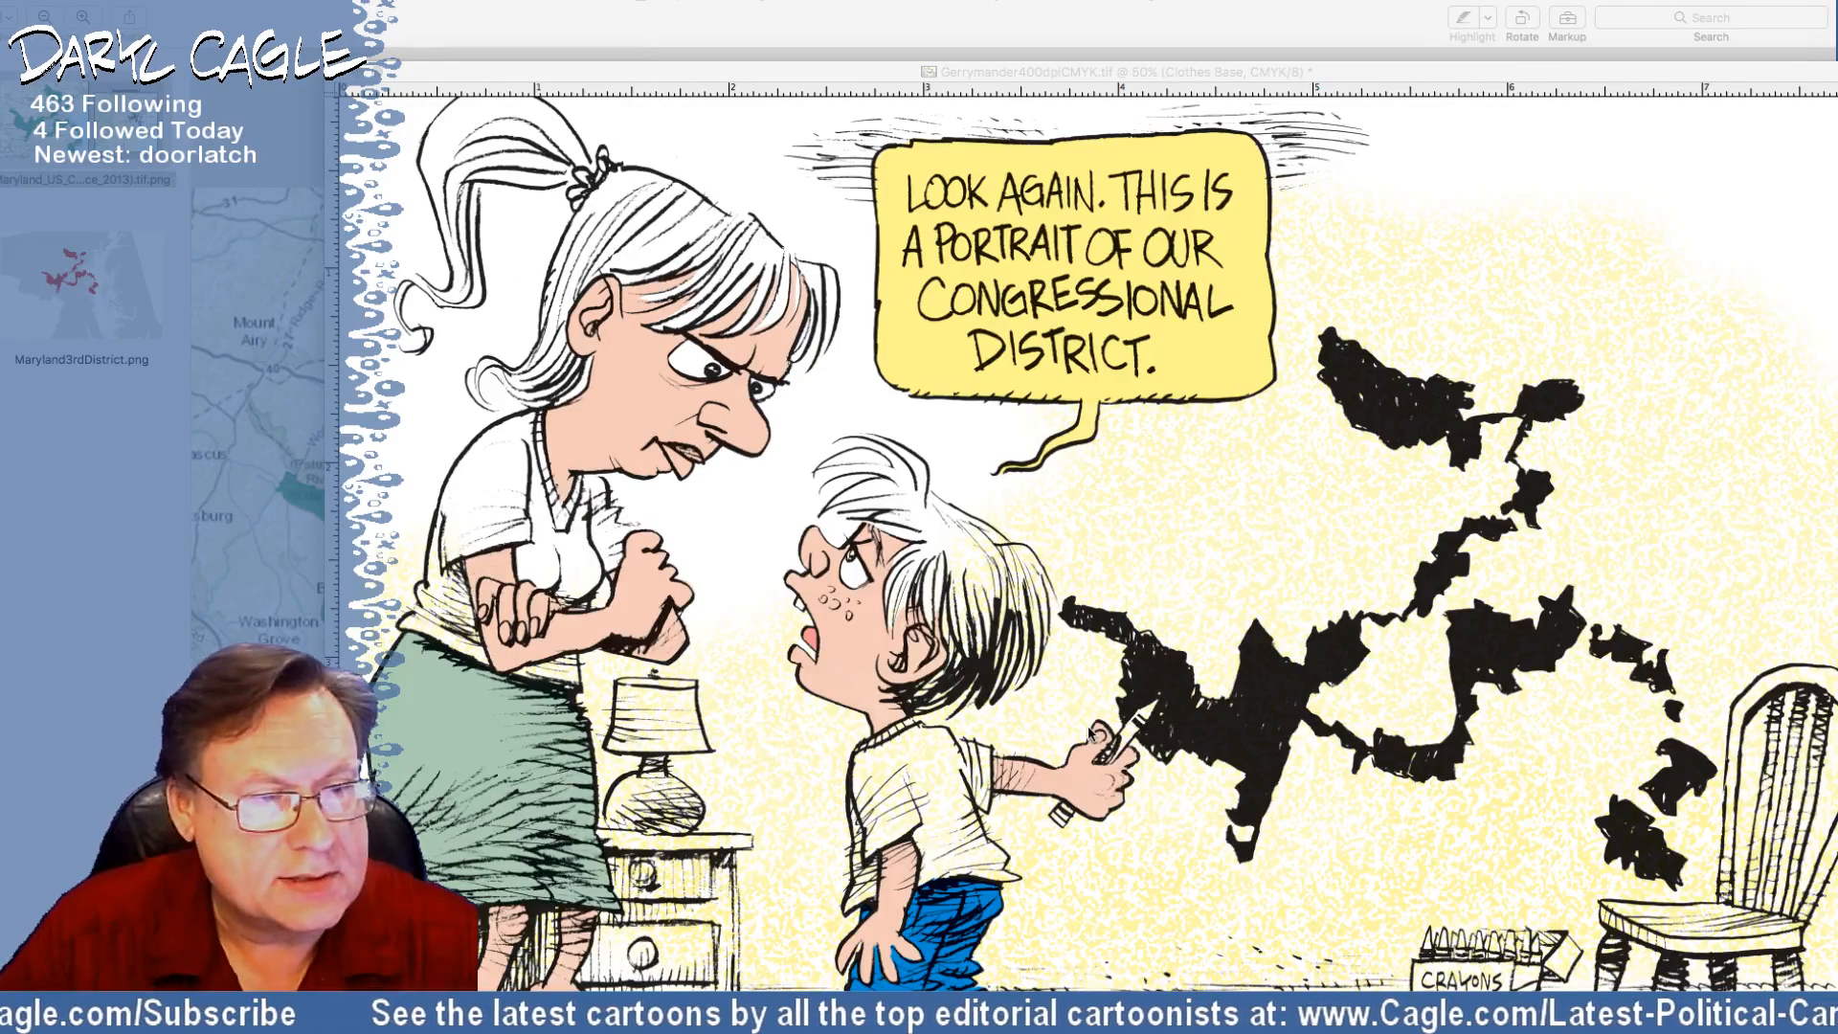
Mix a purple of C 40, M 70, Y 0, K 0 and paint the boy's crayon with it on the Clothes Base layer
key("Tab")
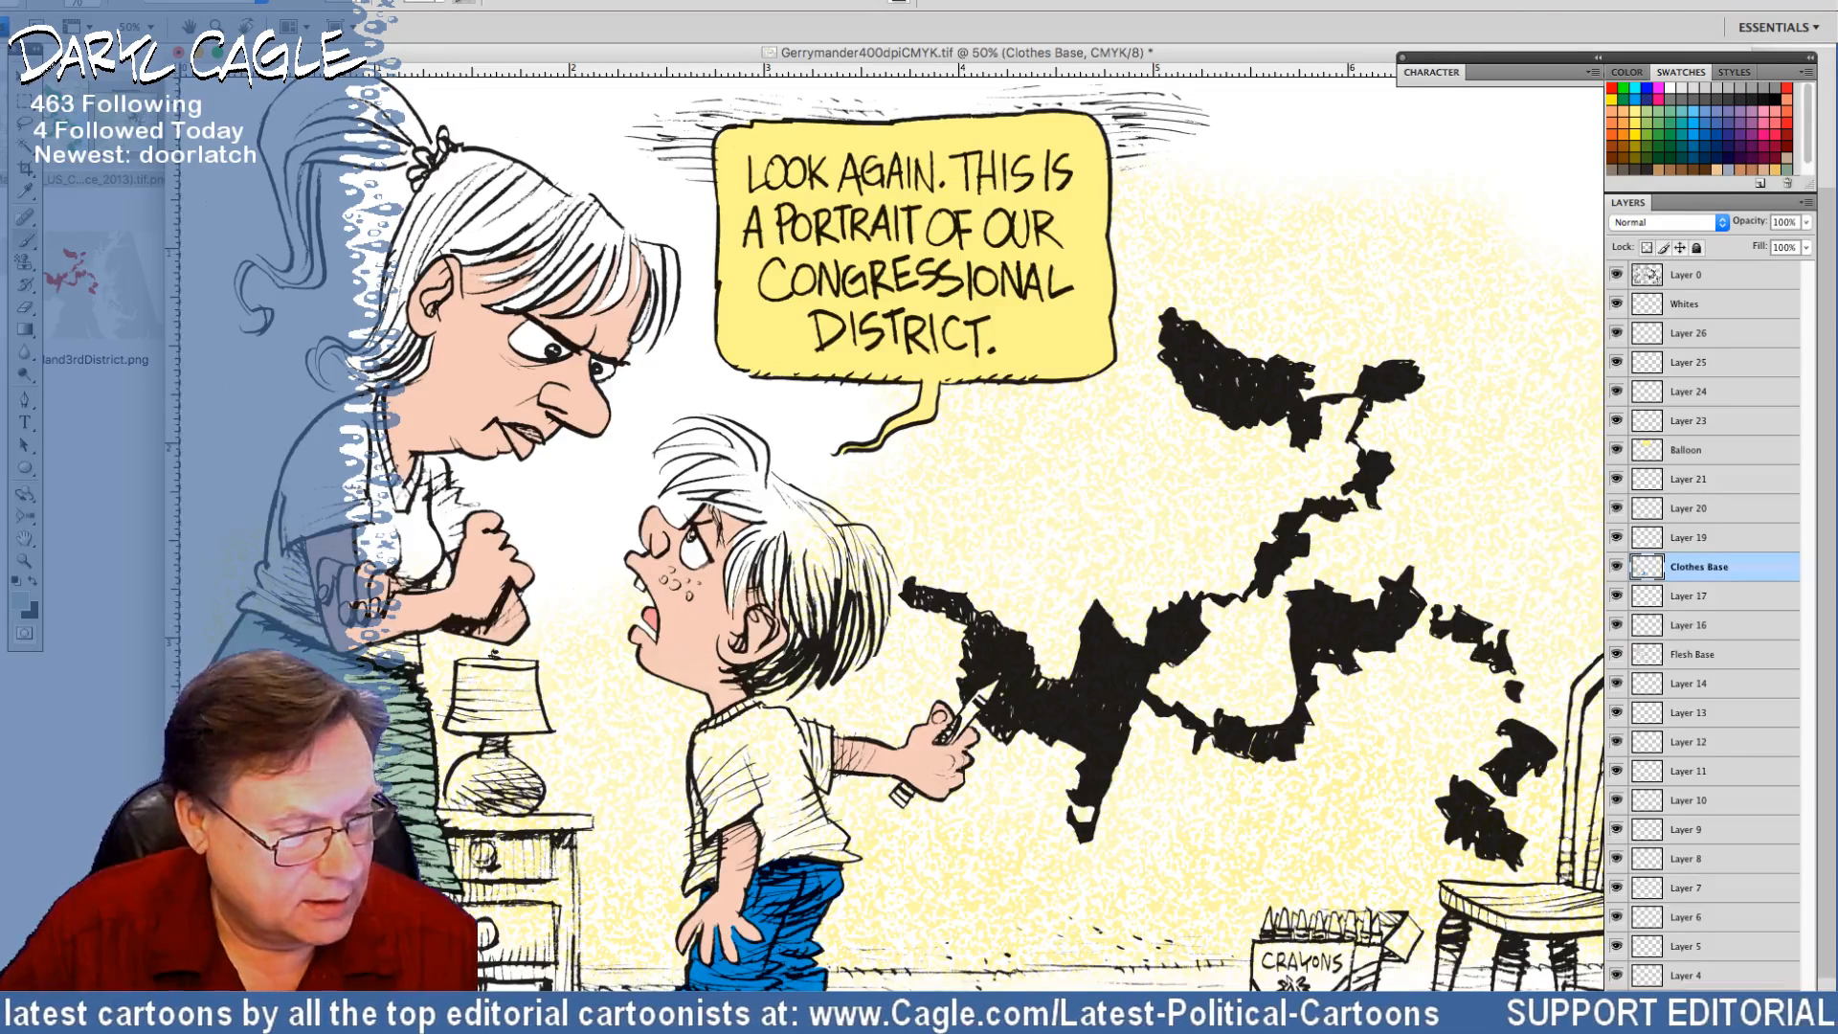
key("x")
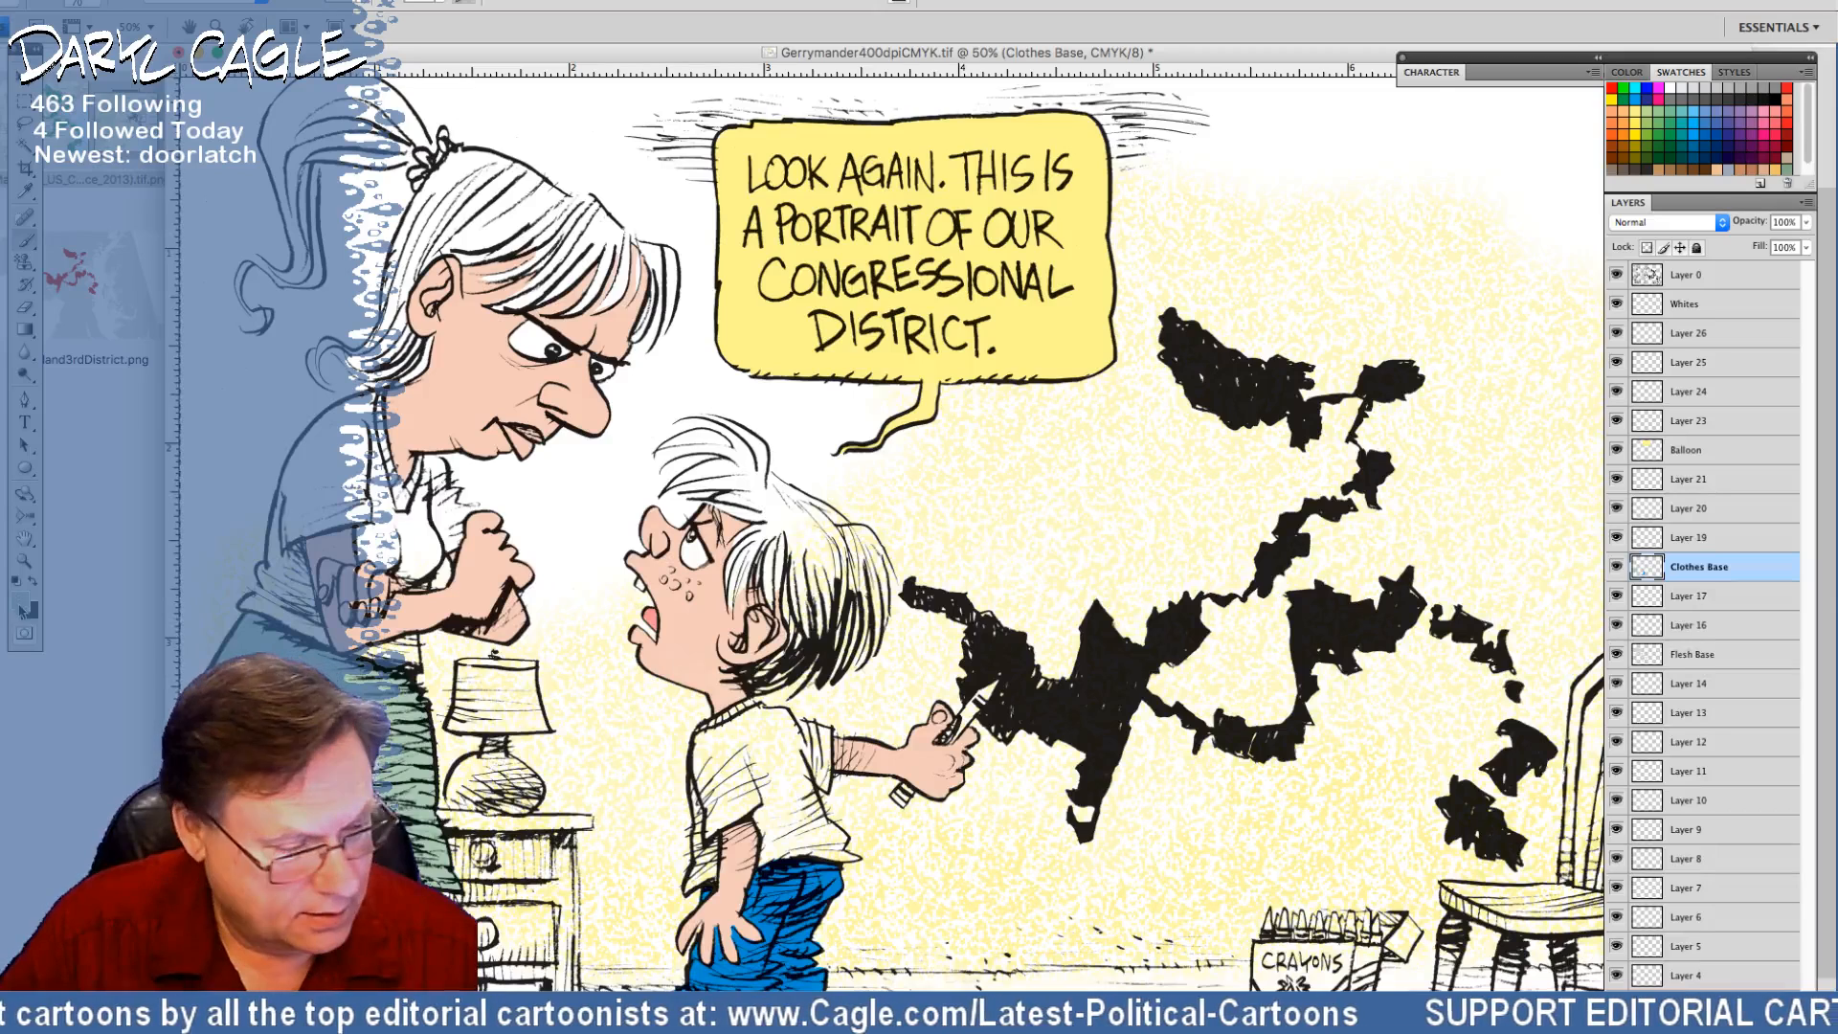
left_click(22, 603)
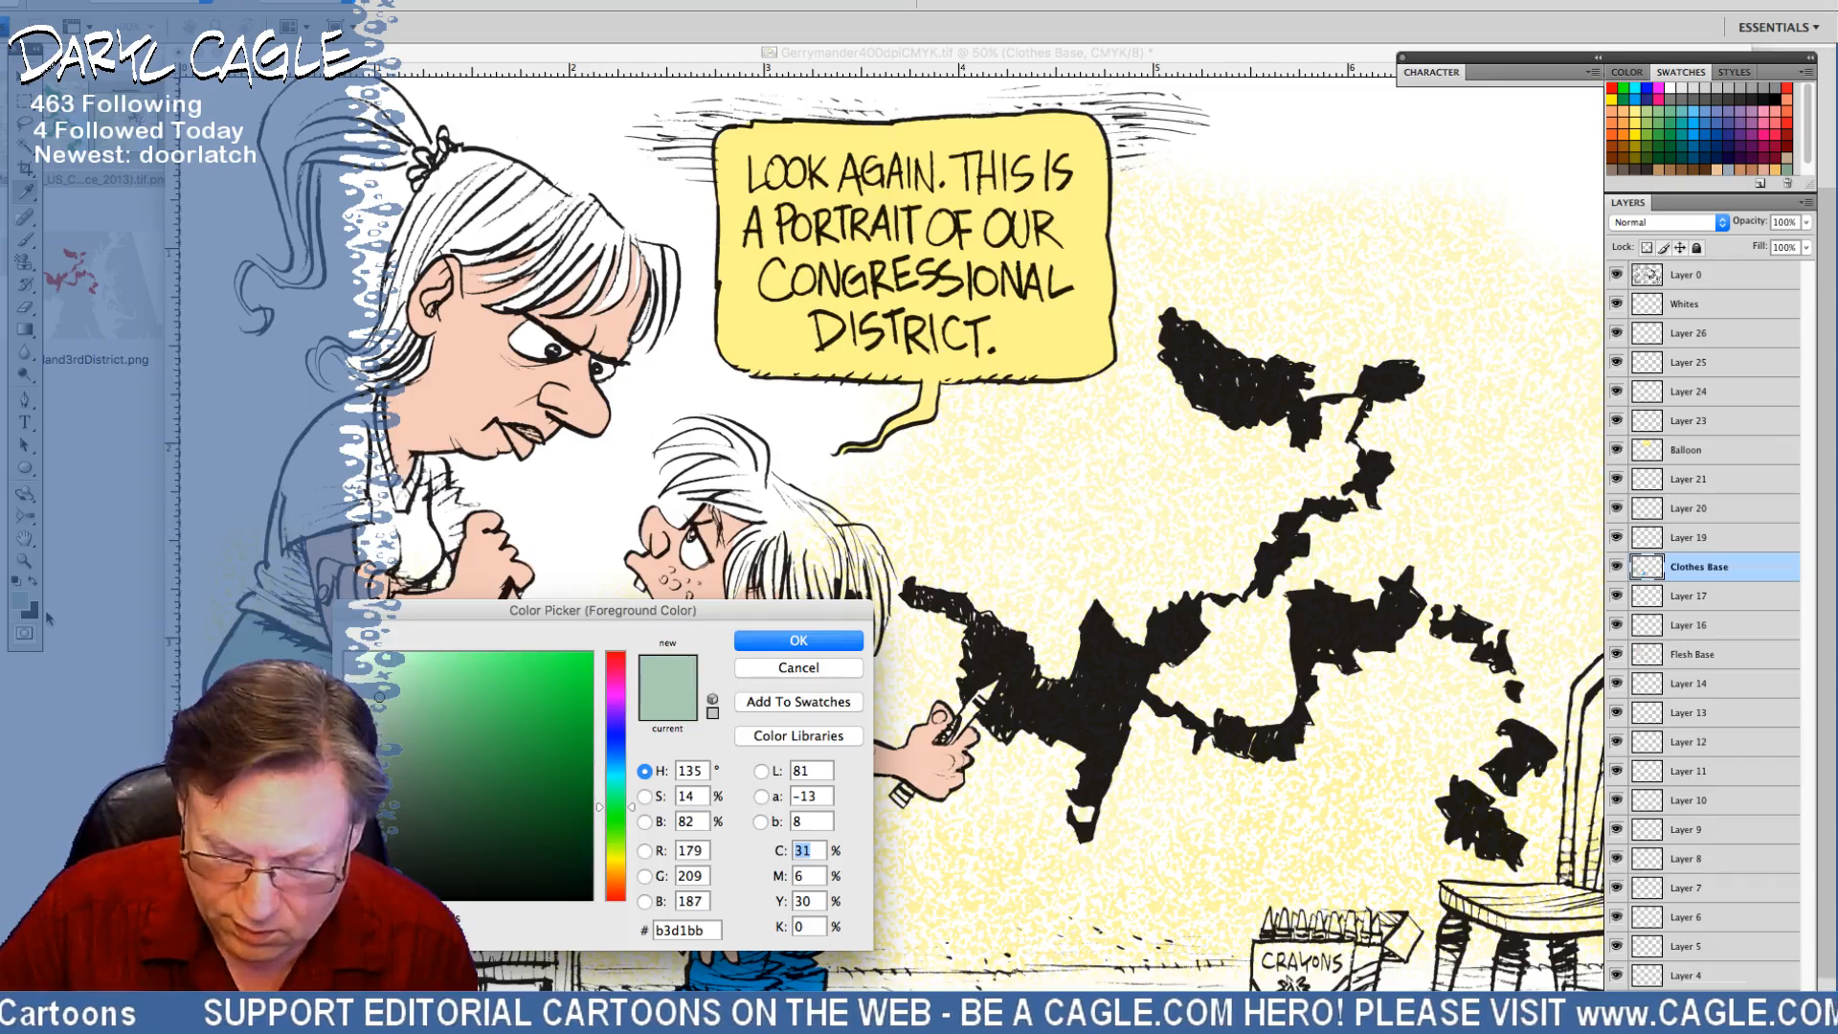
type("50")
key("Tab")
type("60")
key("Tab")
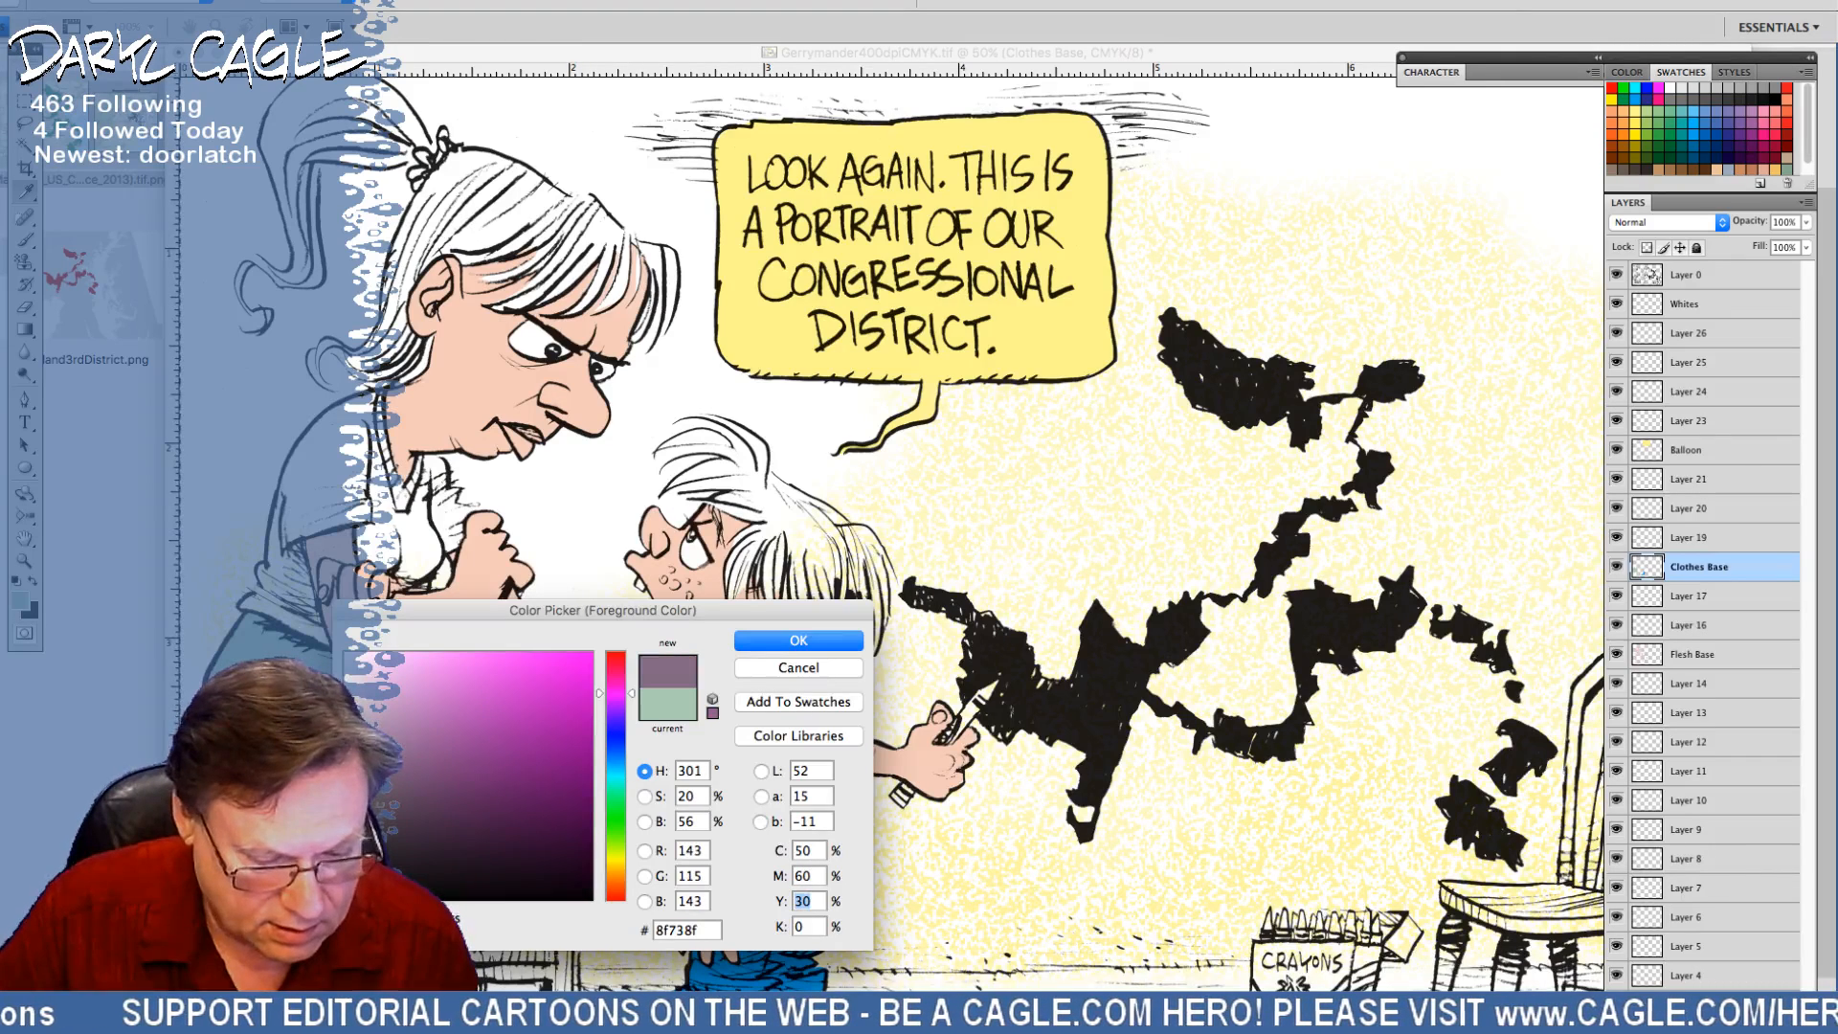
type("0")
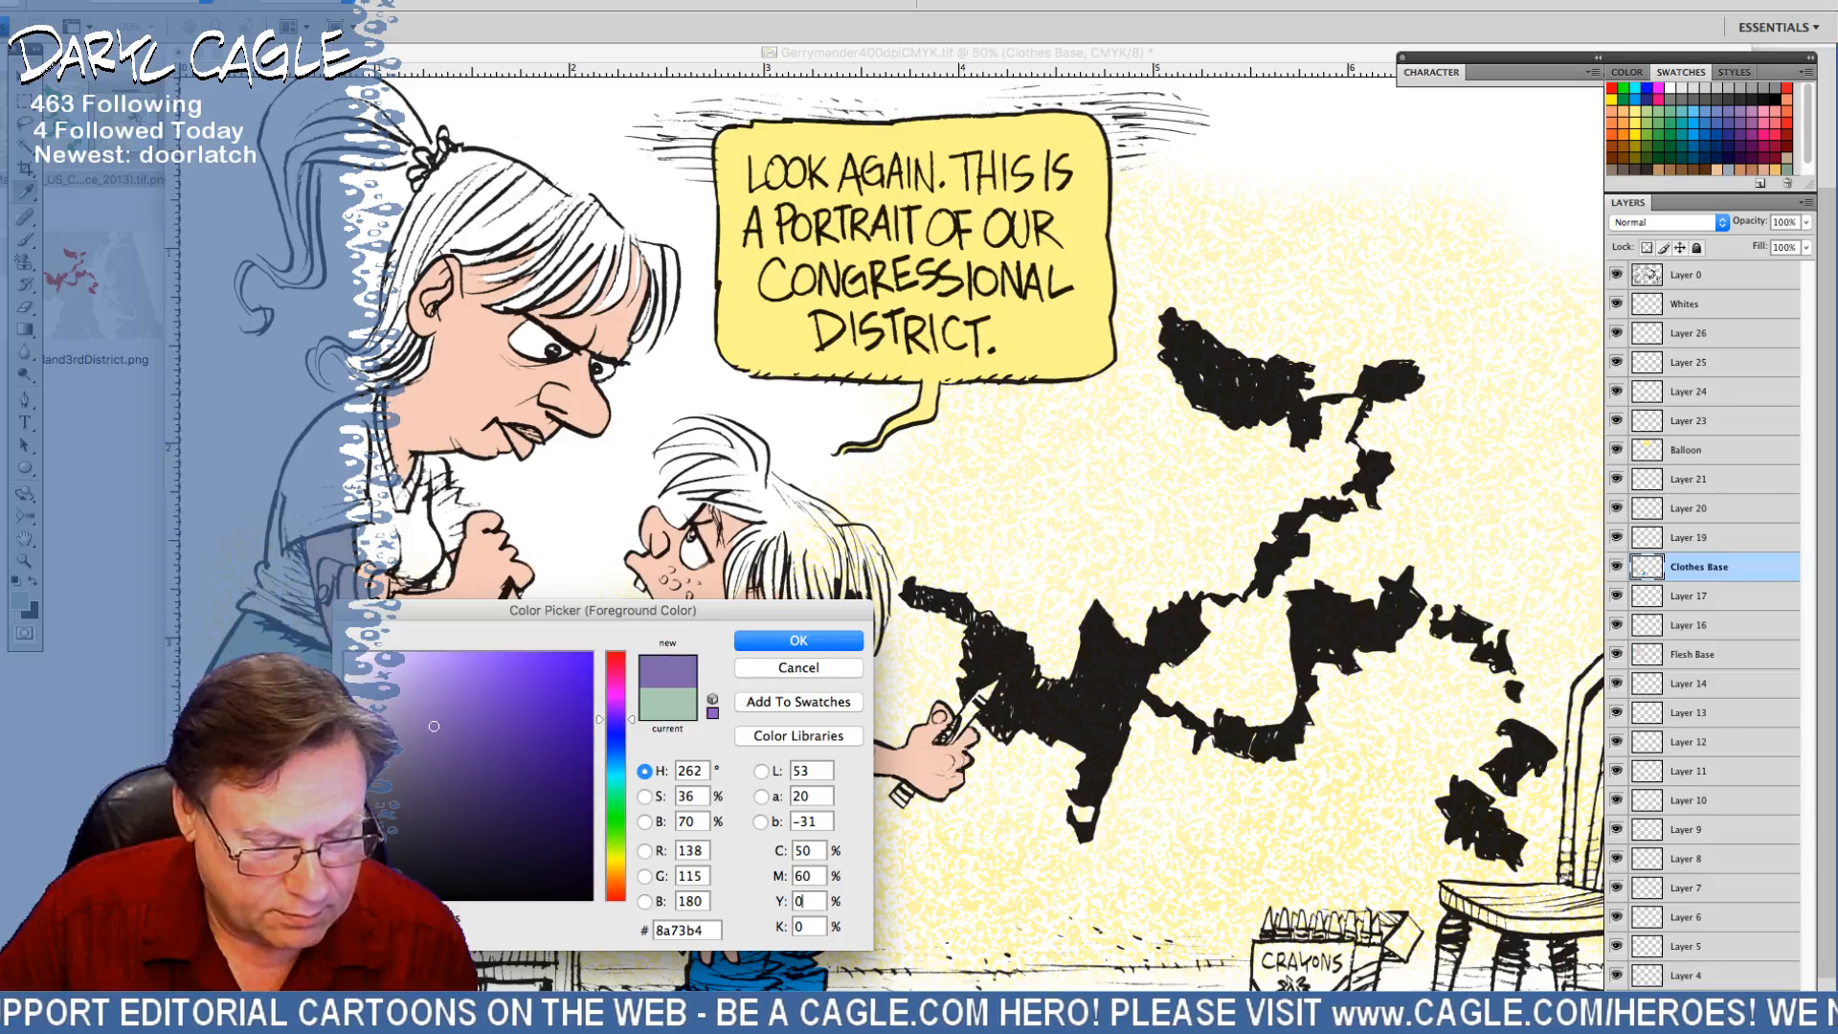
key("Tab")
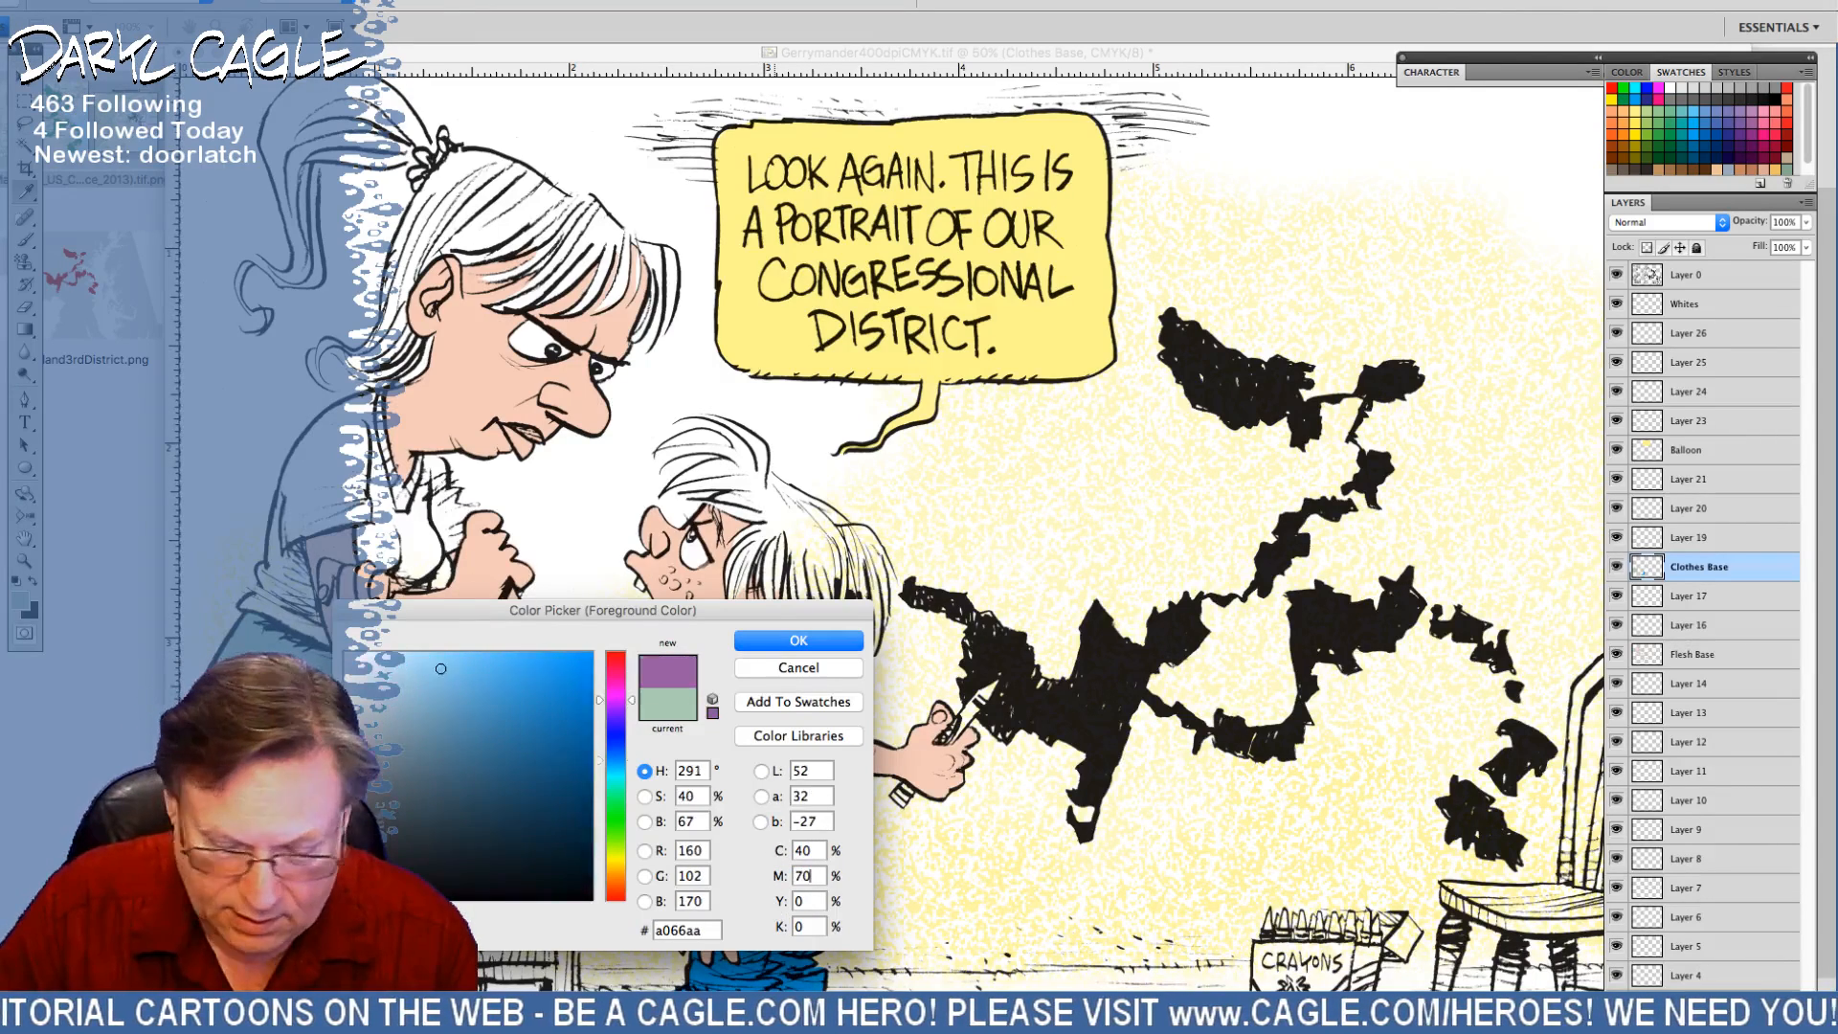
key("Return")
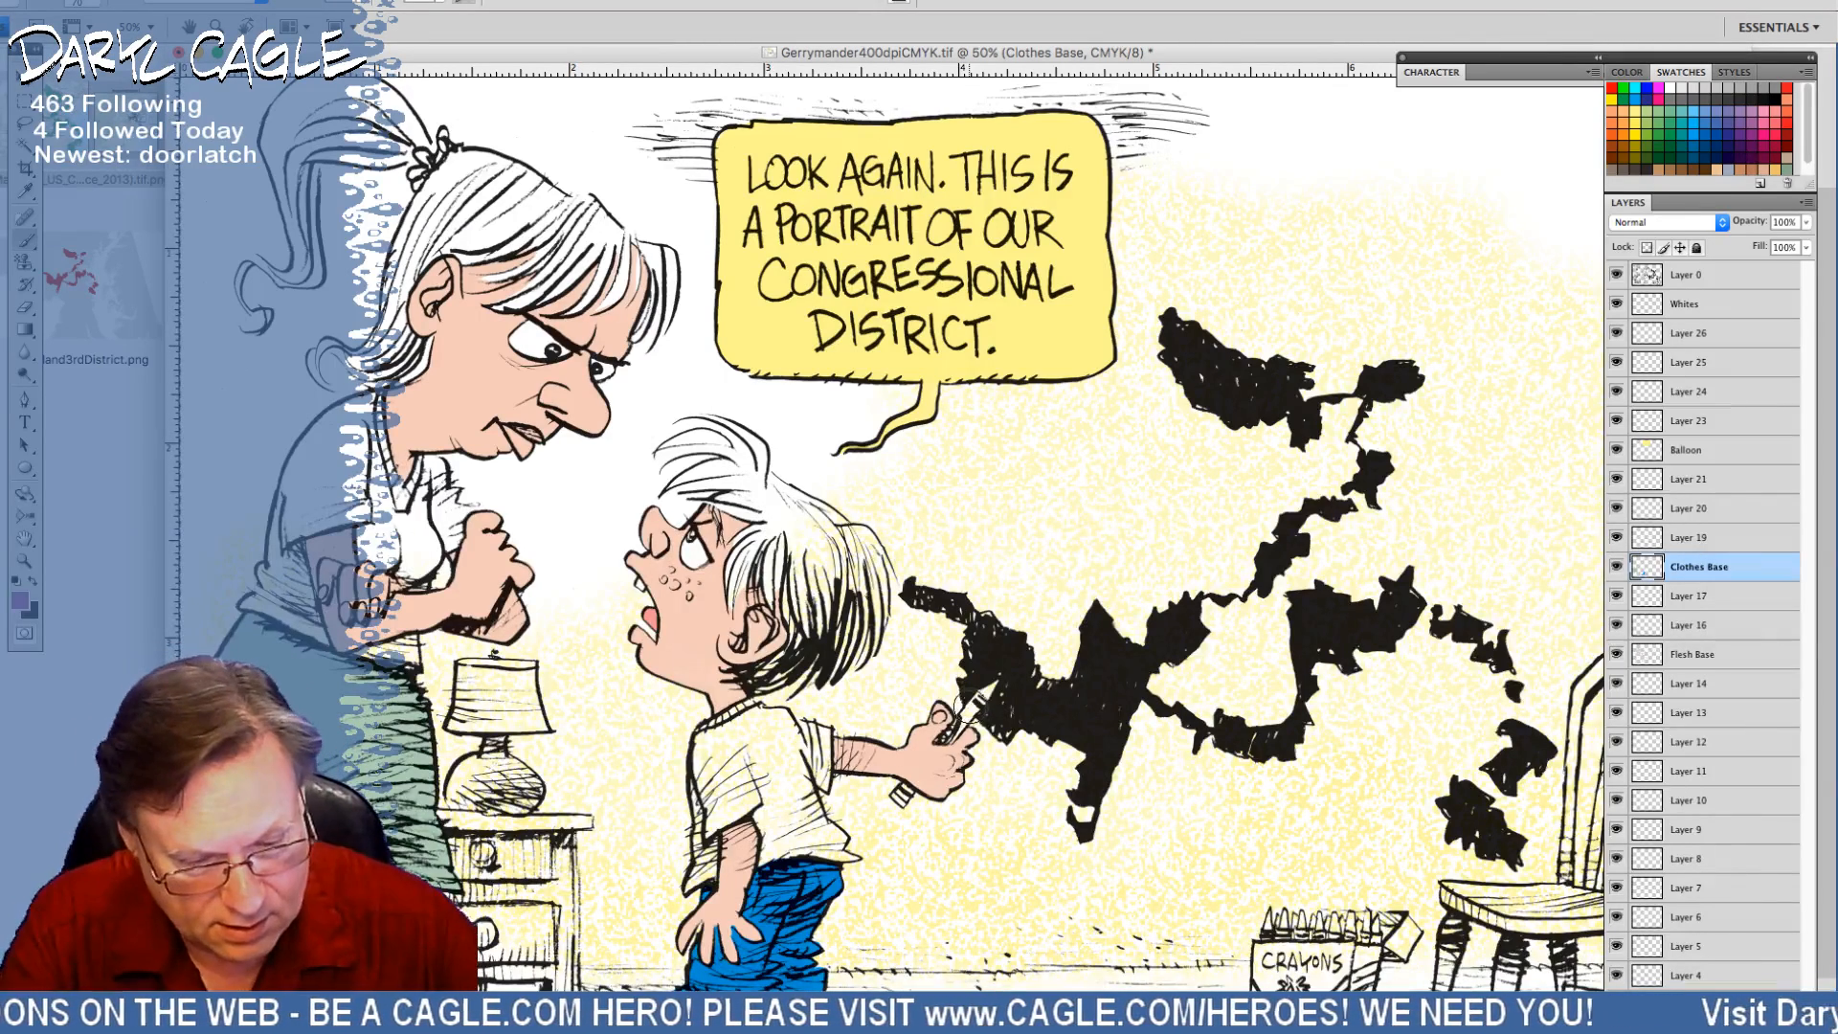
mouse_move(996, 682)
left_mouse_down()
mouse_move(941, 737)
mouse_move(957, 724)
left_mouse_up()
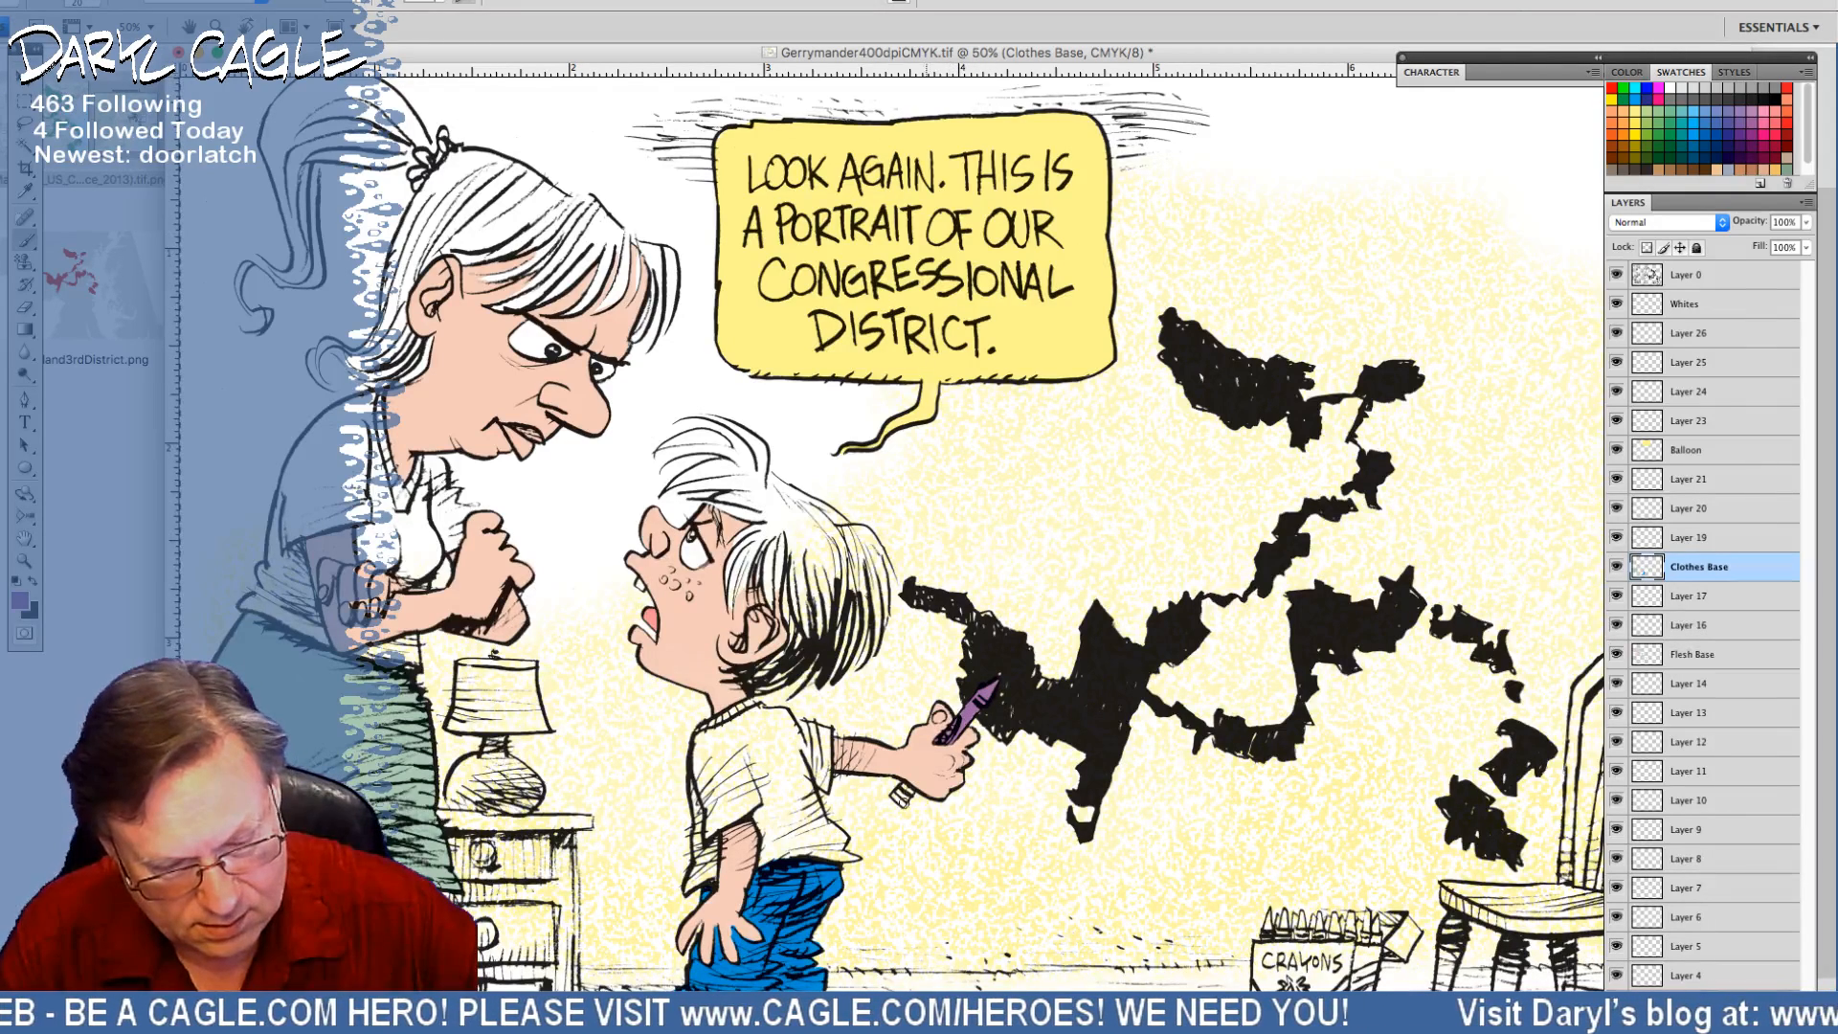
left_click_drag(905, 789, 897, 796)
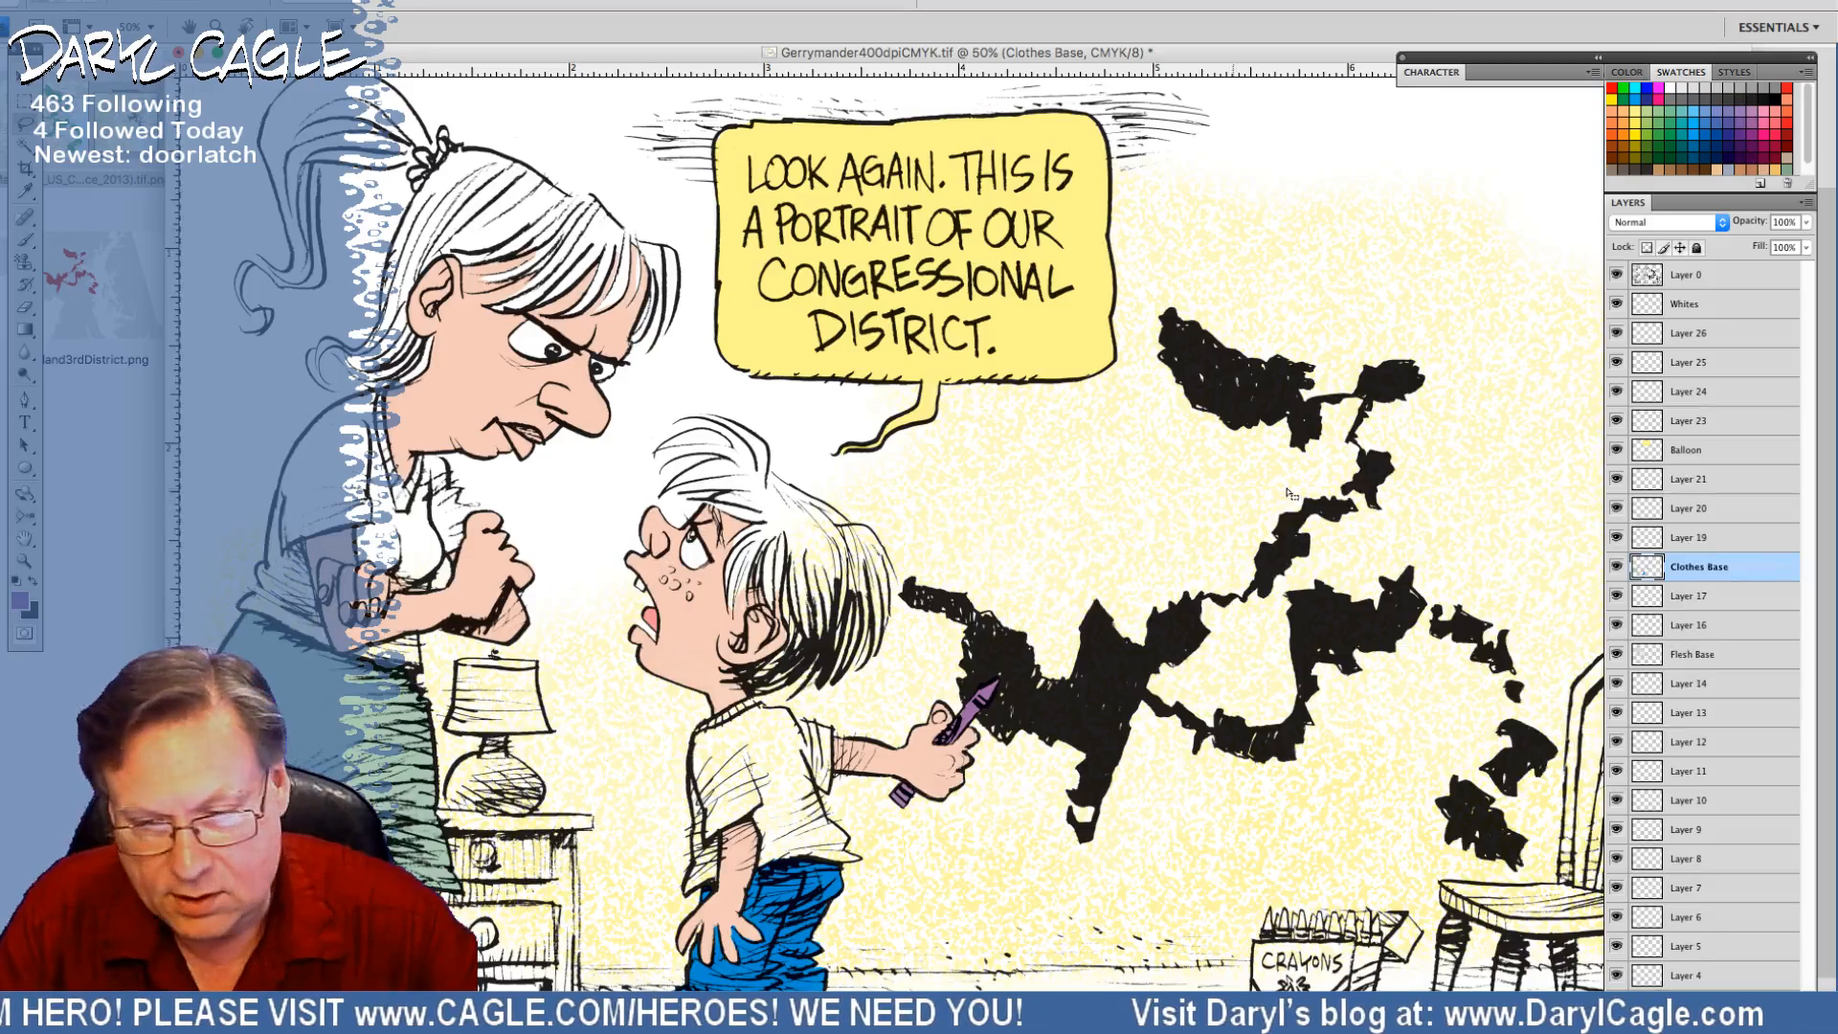
Rename Layer 19 as District
double_click(1688, 537)
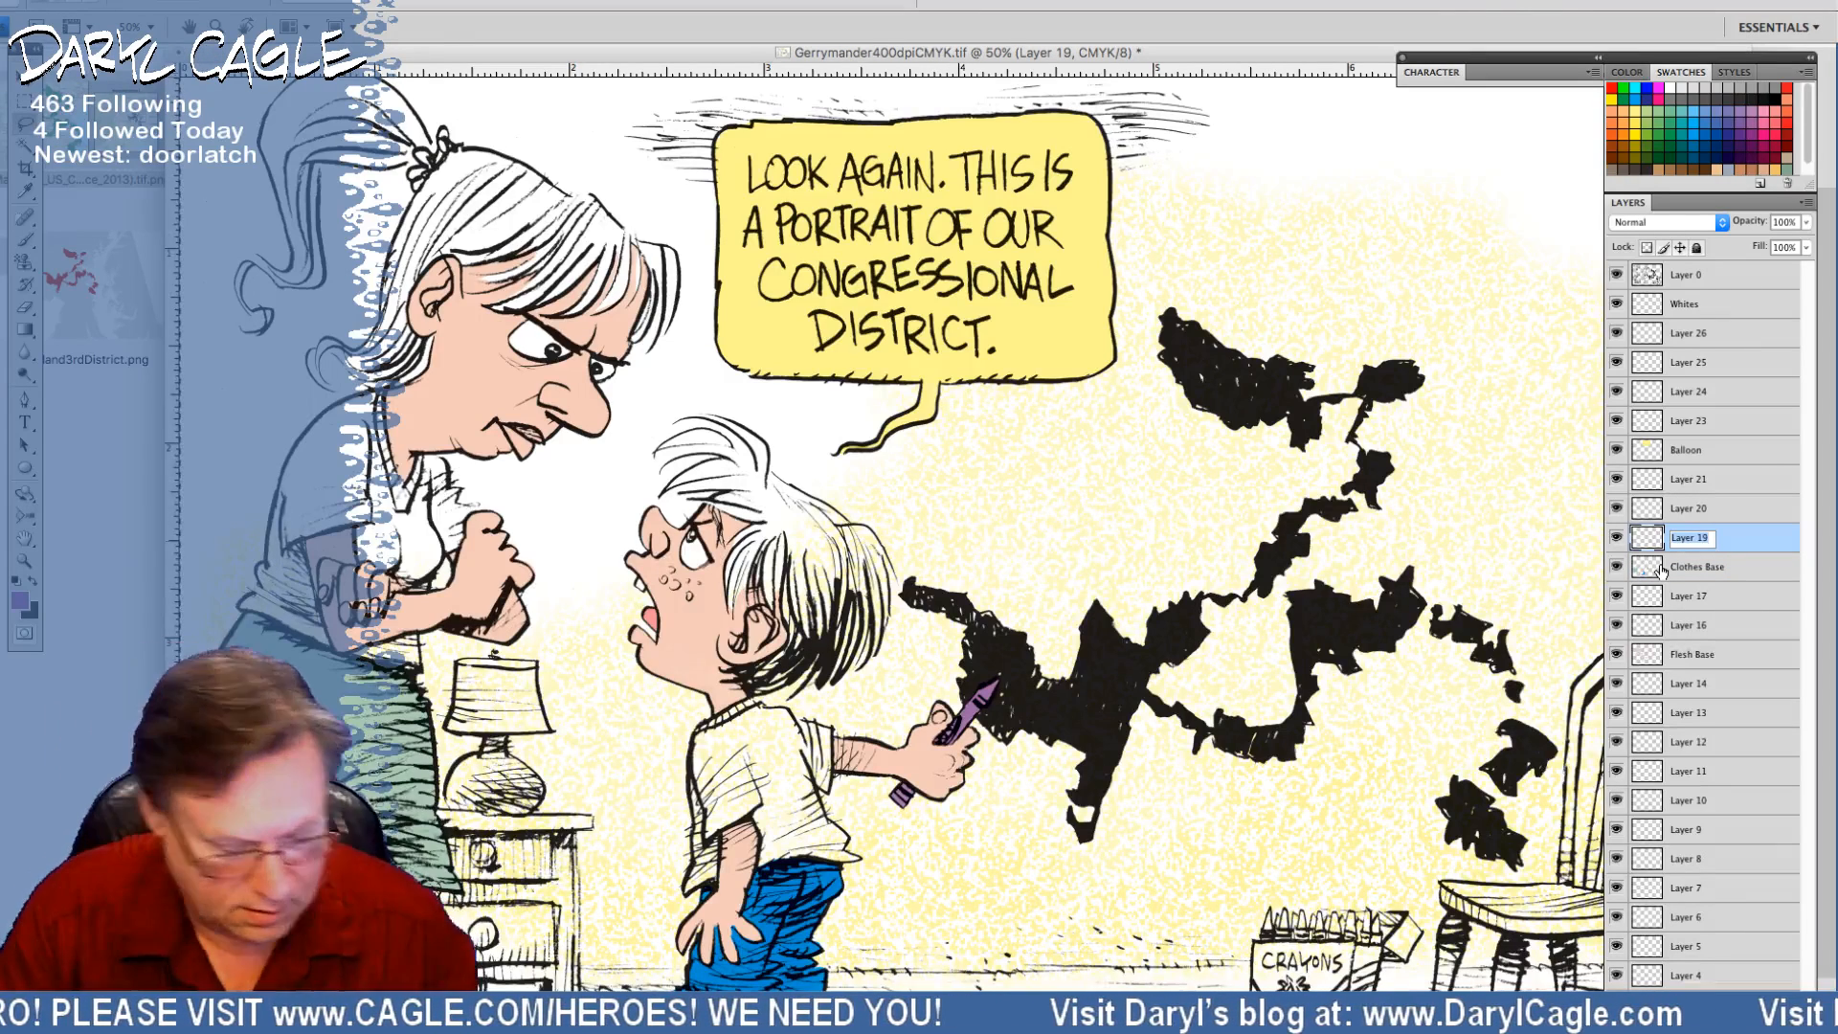
type("Dist")
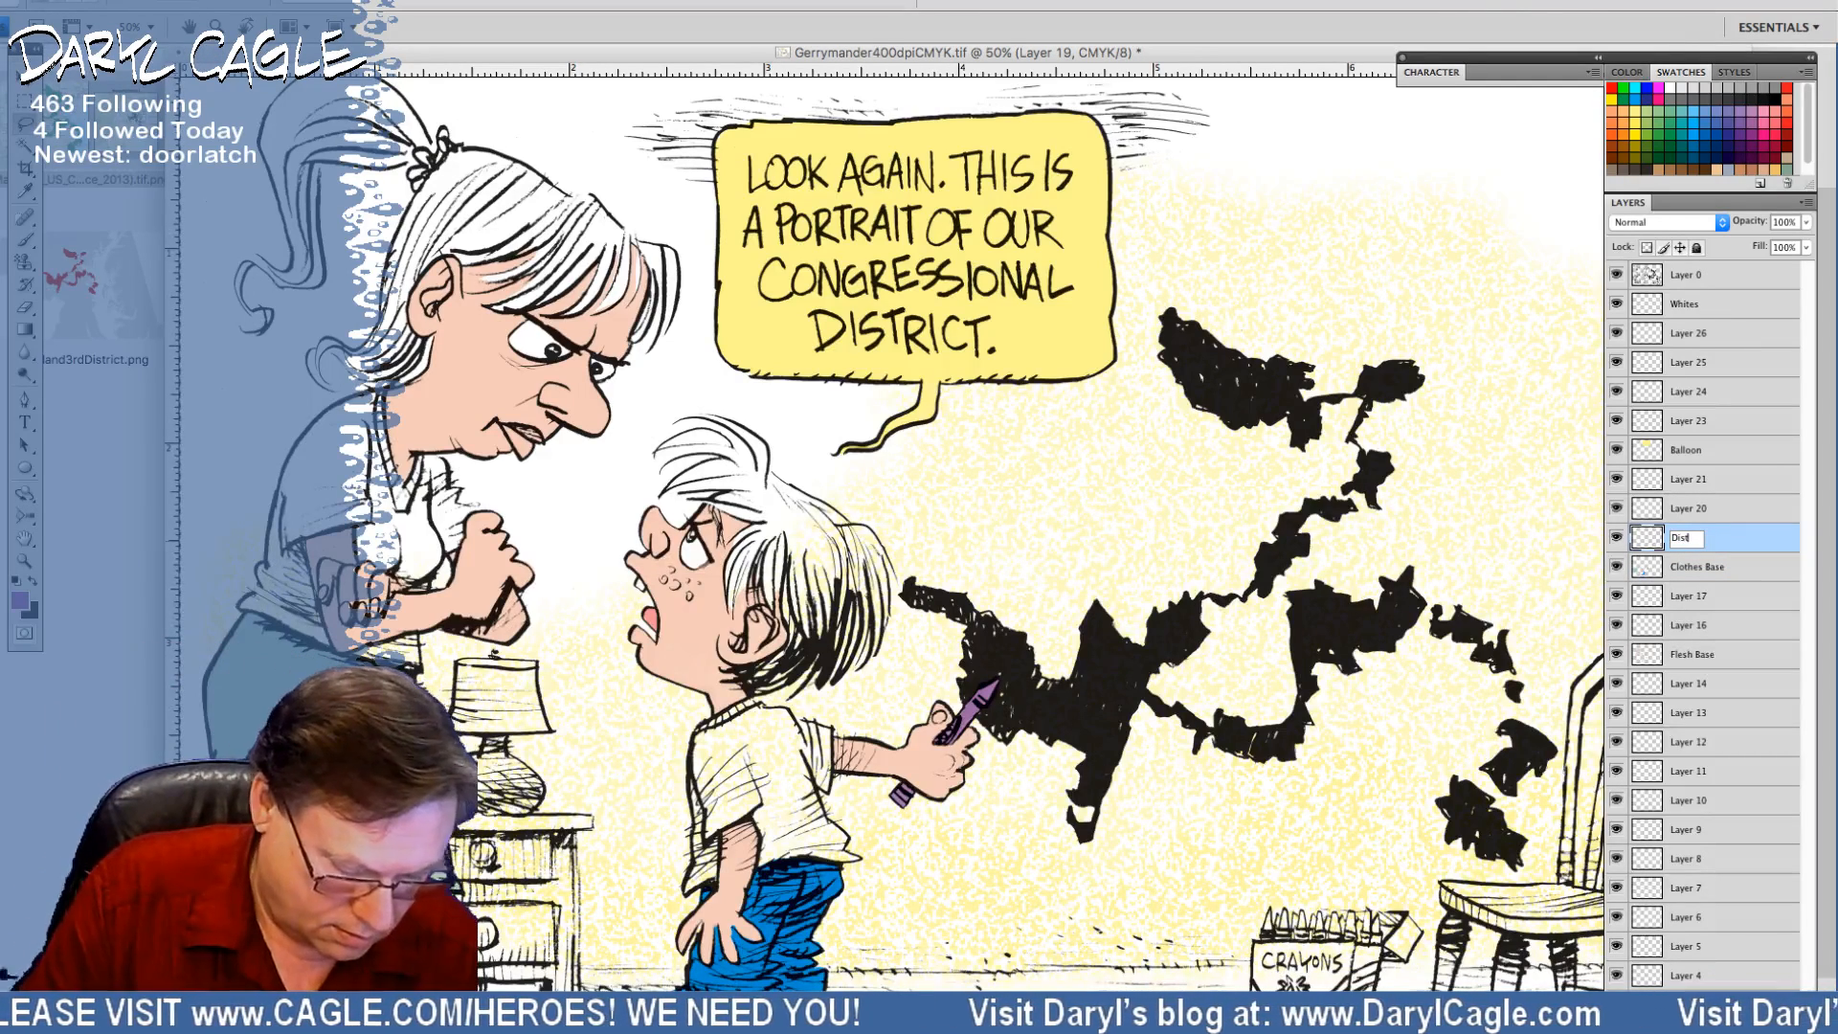
type("rict")
key("Return")
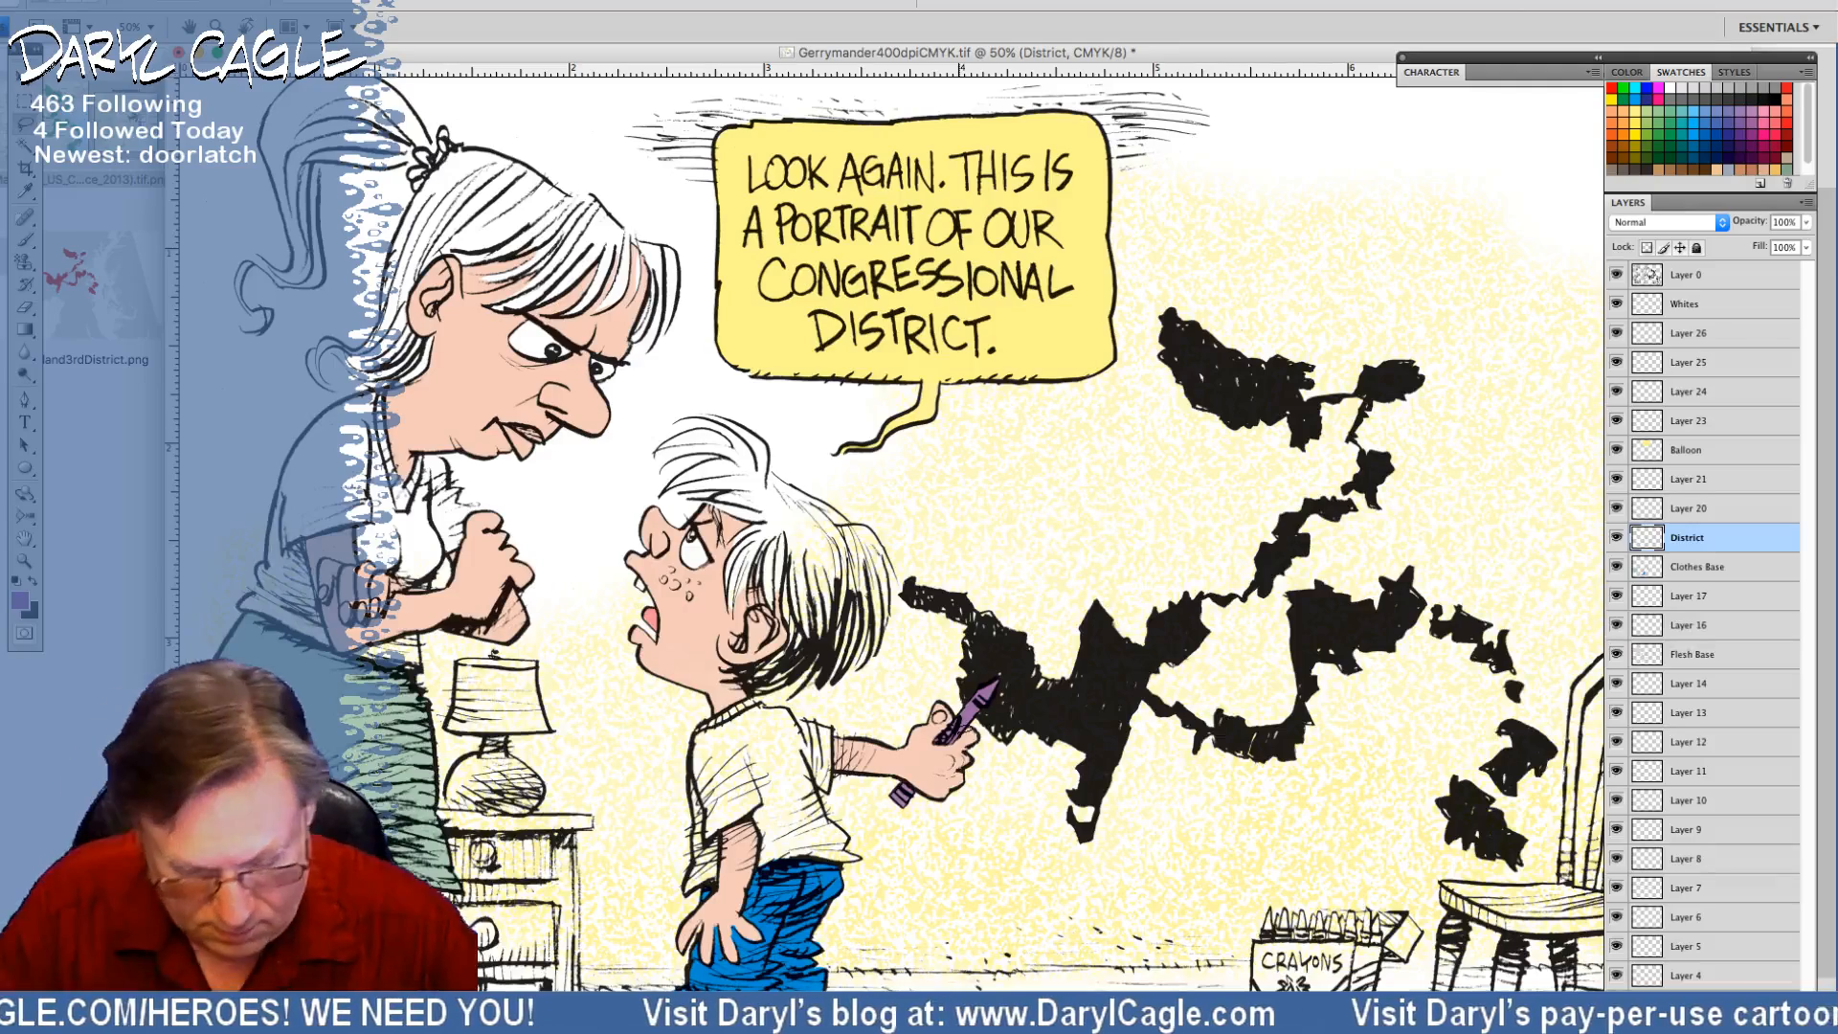
Fill the black district area around the crayon tip with purple using a lassoed Color Range selection, and move the District layer above Layer 0
key("ctrl+plus")
key("ctrl+plus")
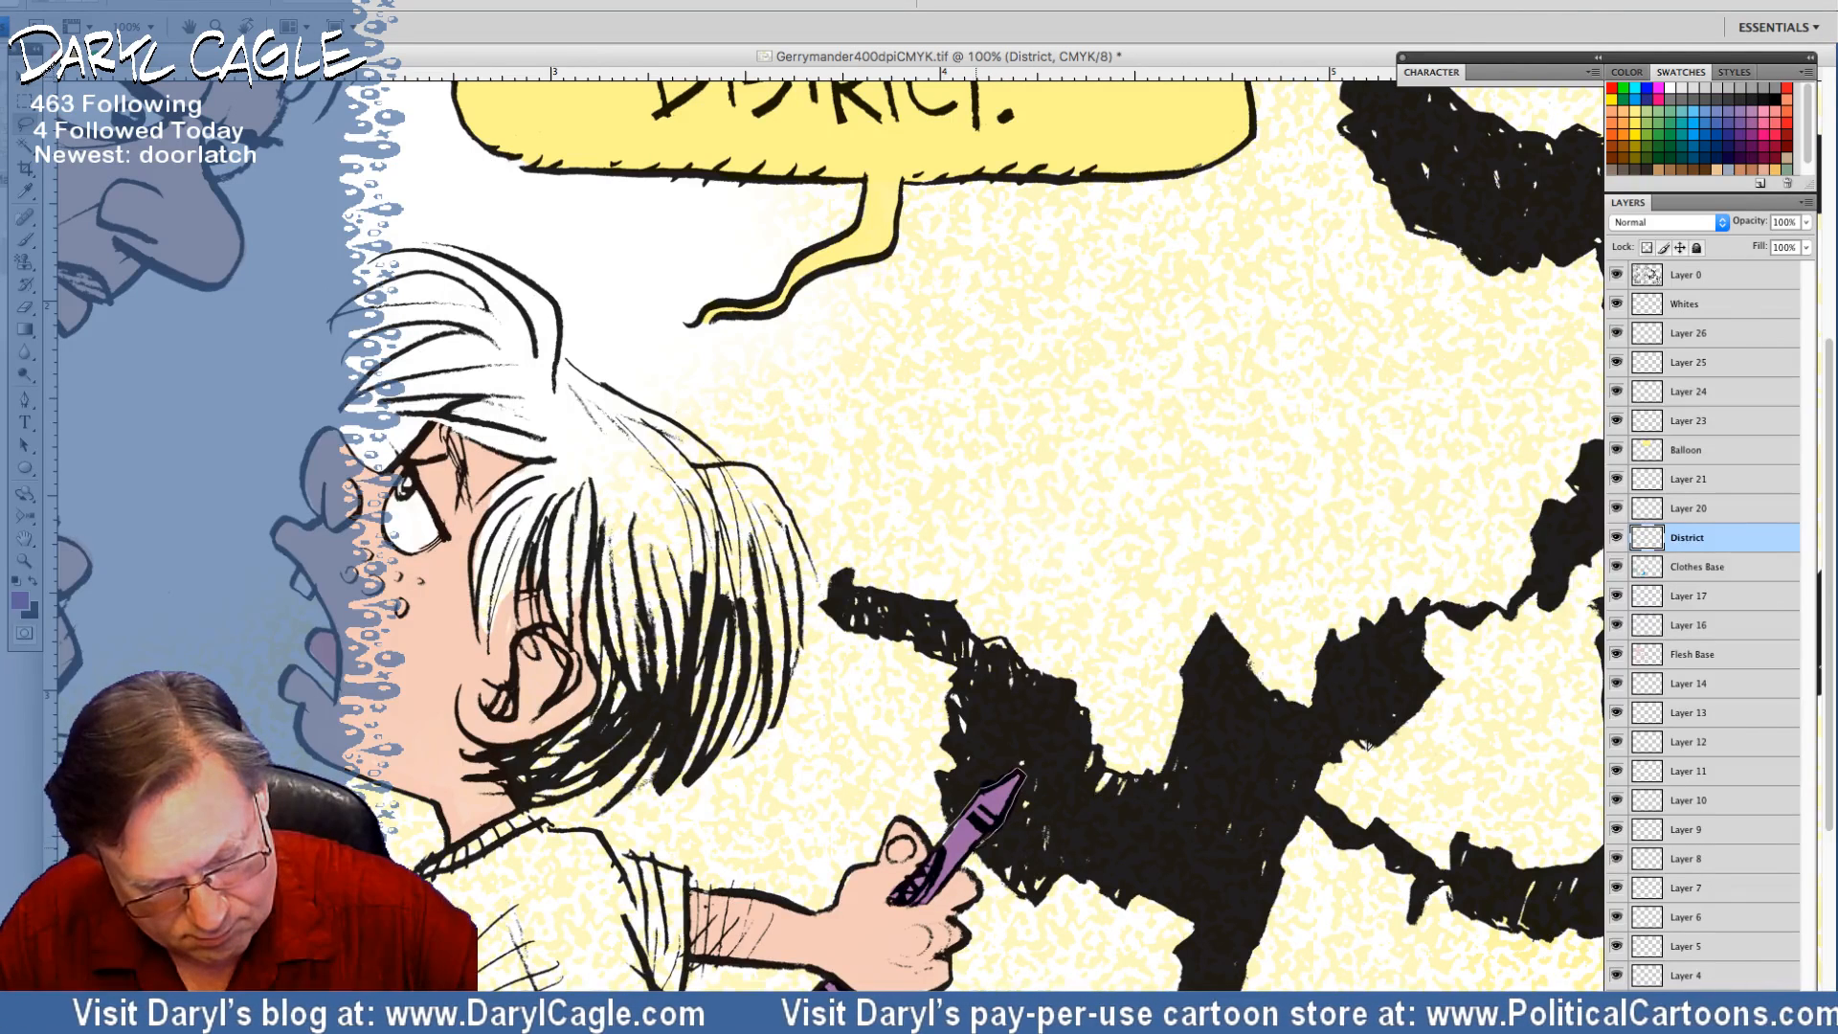
mouse_move(975, 857)
left_mouse_down()
mouse_move(1091, 973)
mouse_move(1150, 919)
mouse_move(1278, 680)
mouse_move(1214, 502)
mouse_move(959, 447)
mouse_move(855, 519)
mouse_move(819, 600)
mouse_move(936, 821)
left_mouse_up()
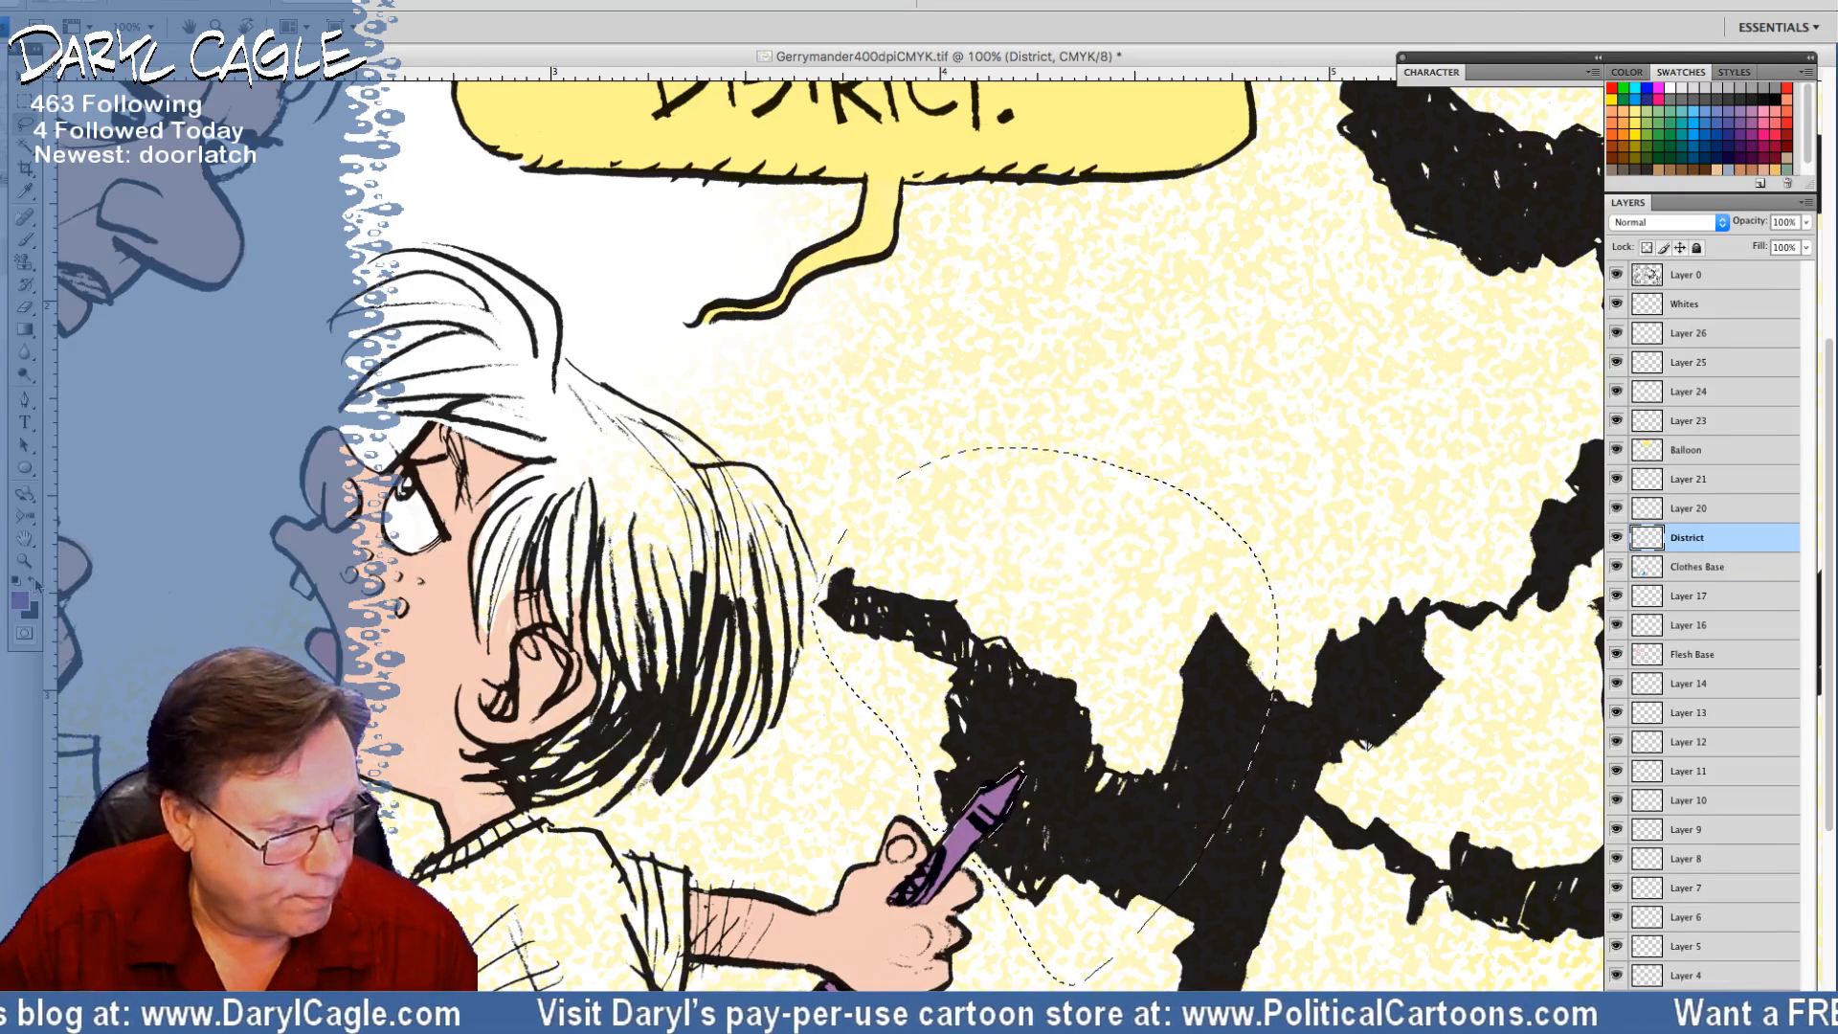
key("x")
left_click(330, 24)
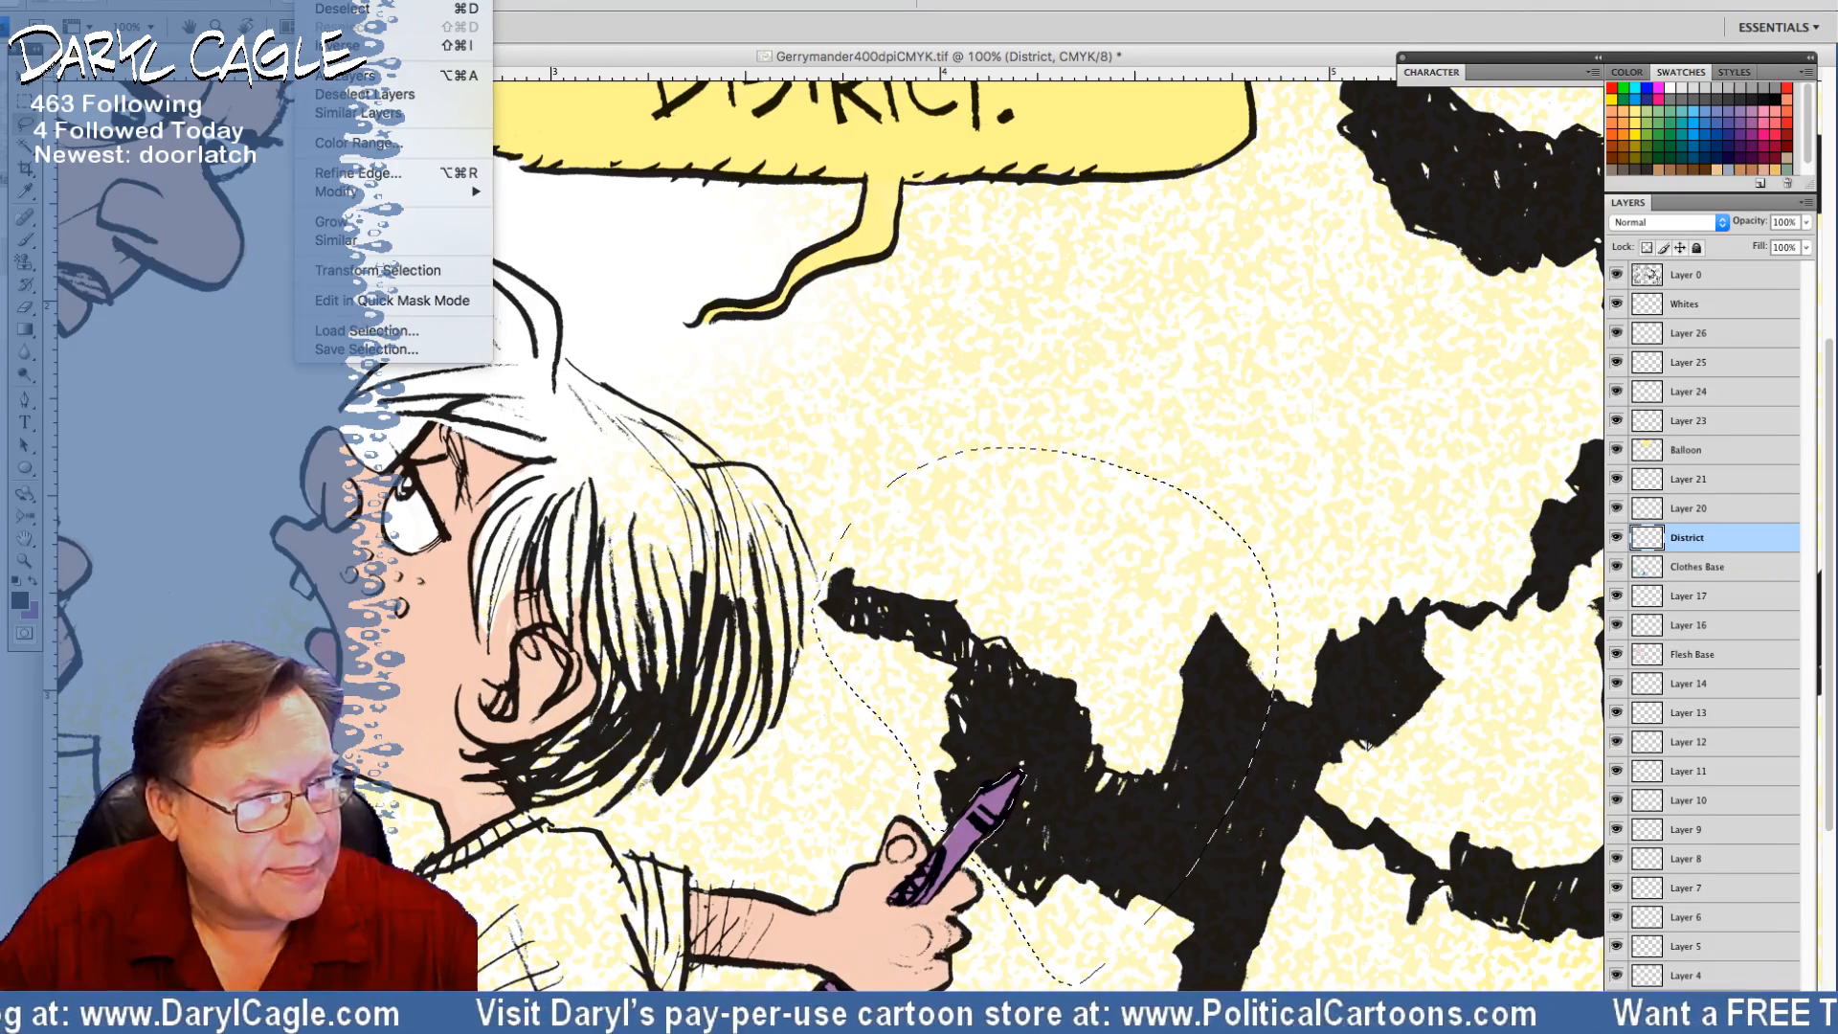
left_click(328, 148)
key("Return")
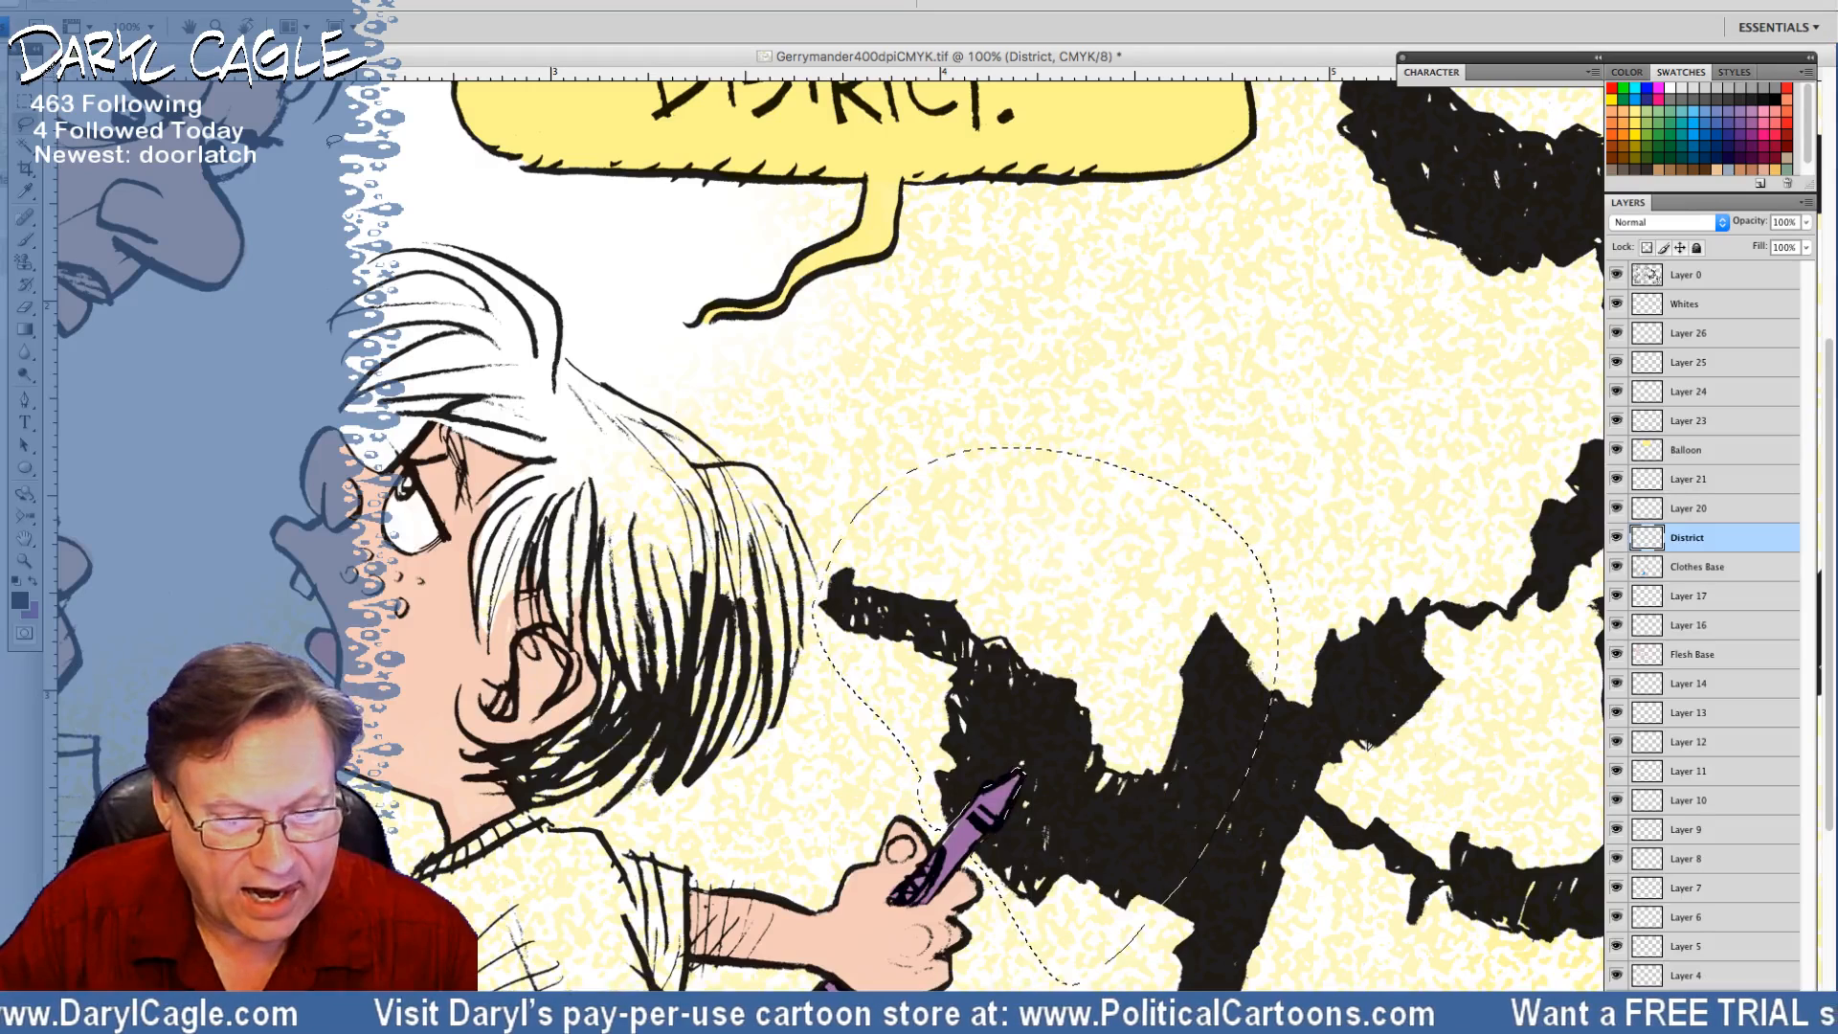
key("x")
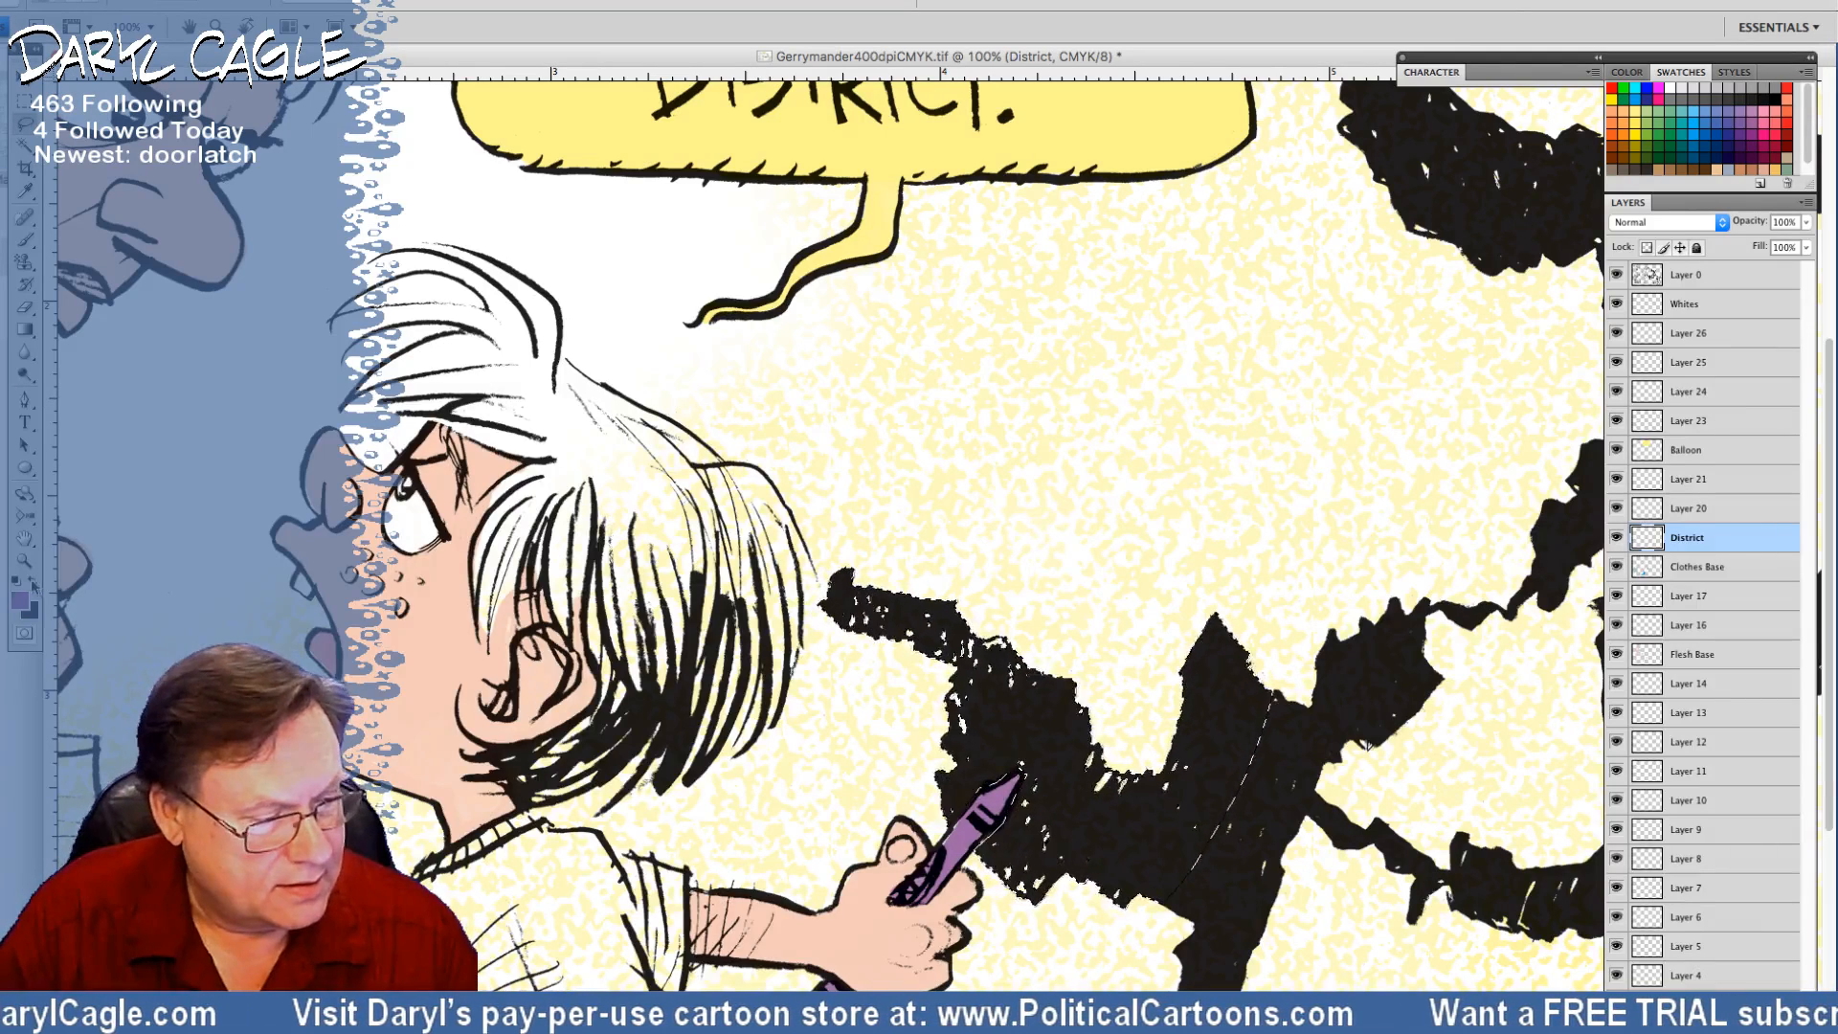
left_click(177, 24)
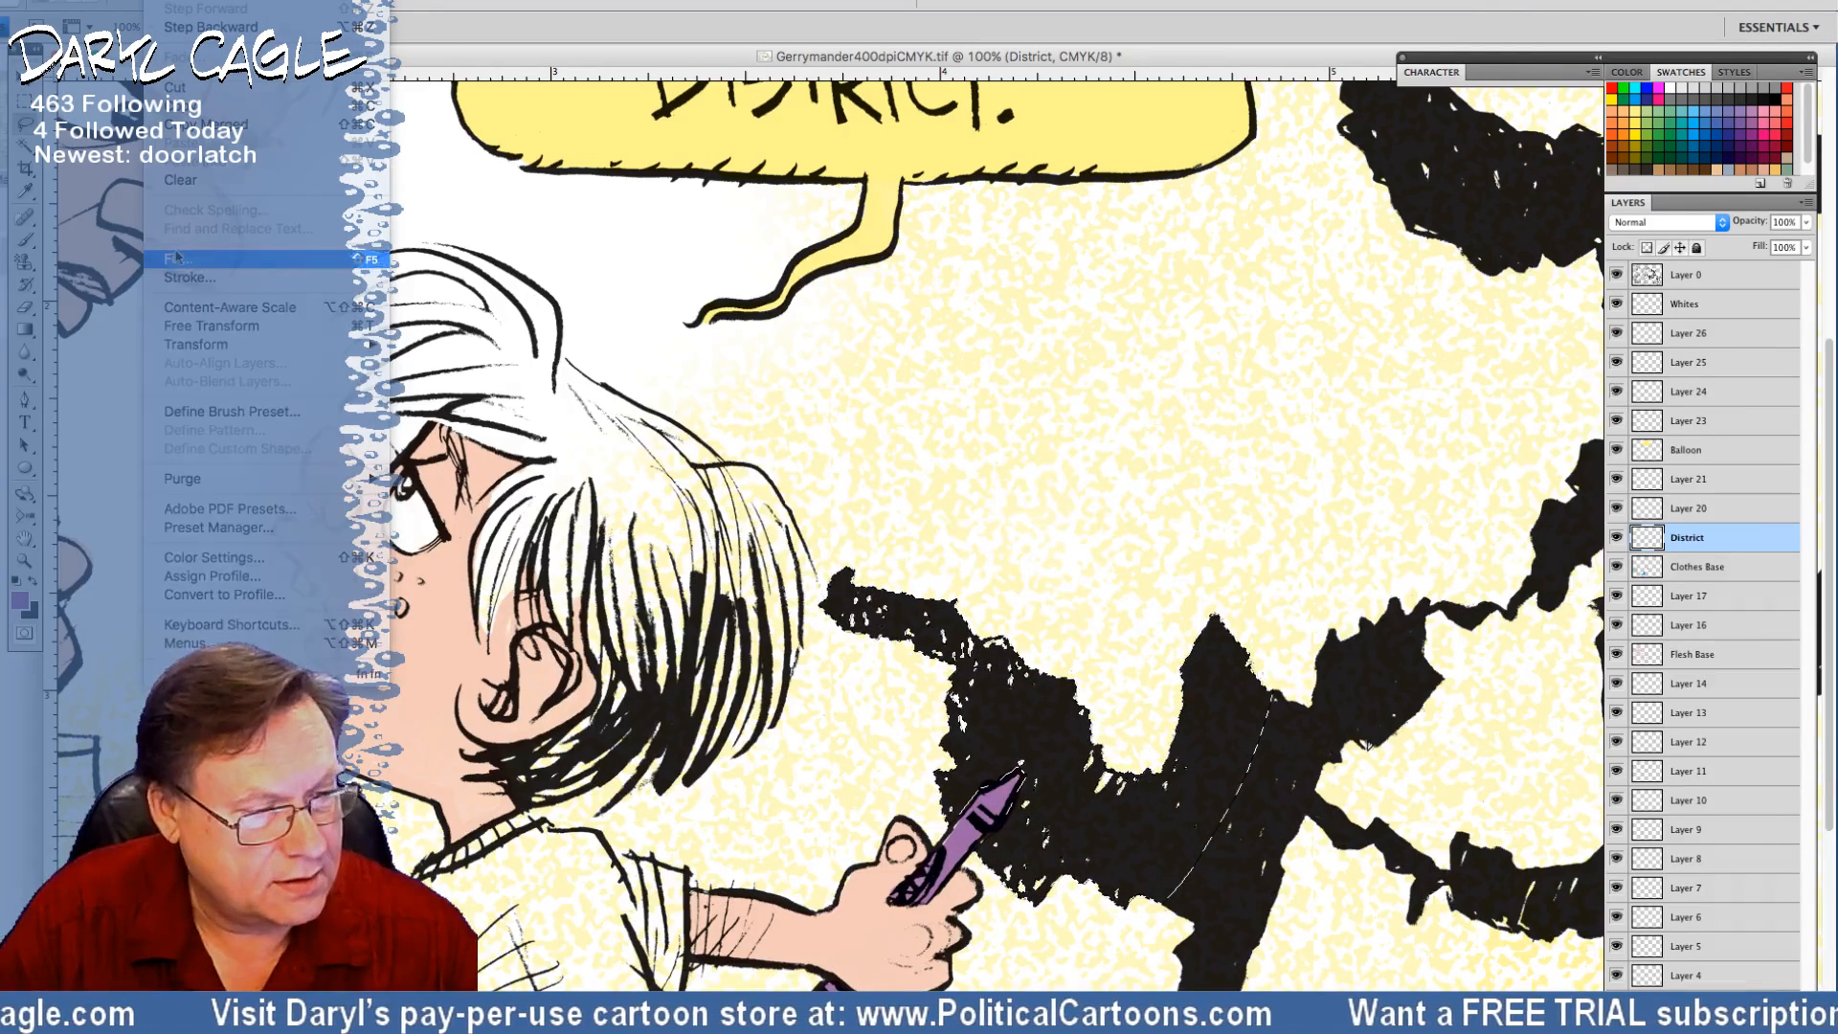
left_click(177, 256)
key("Return")
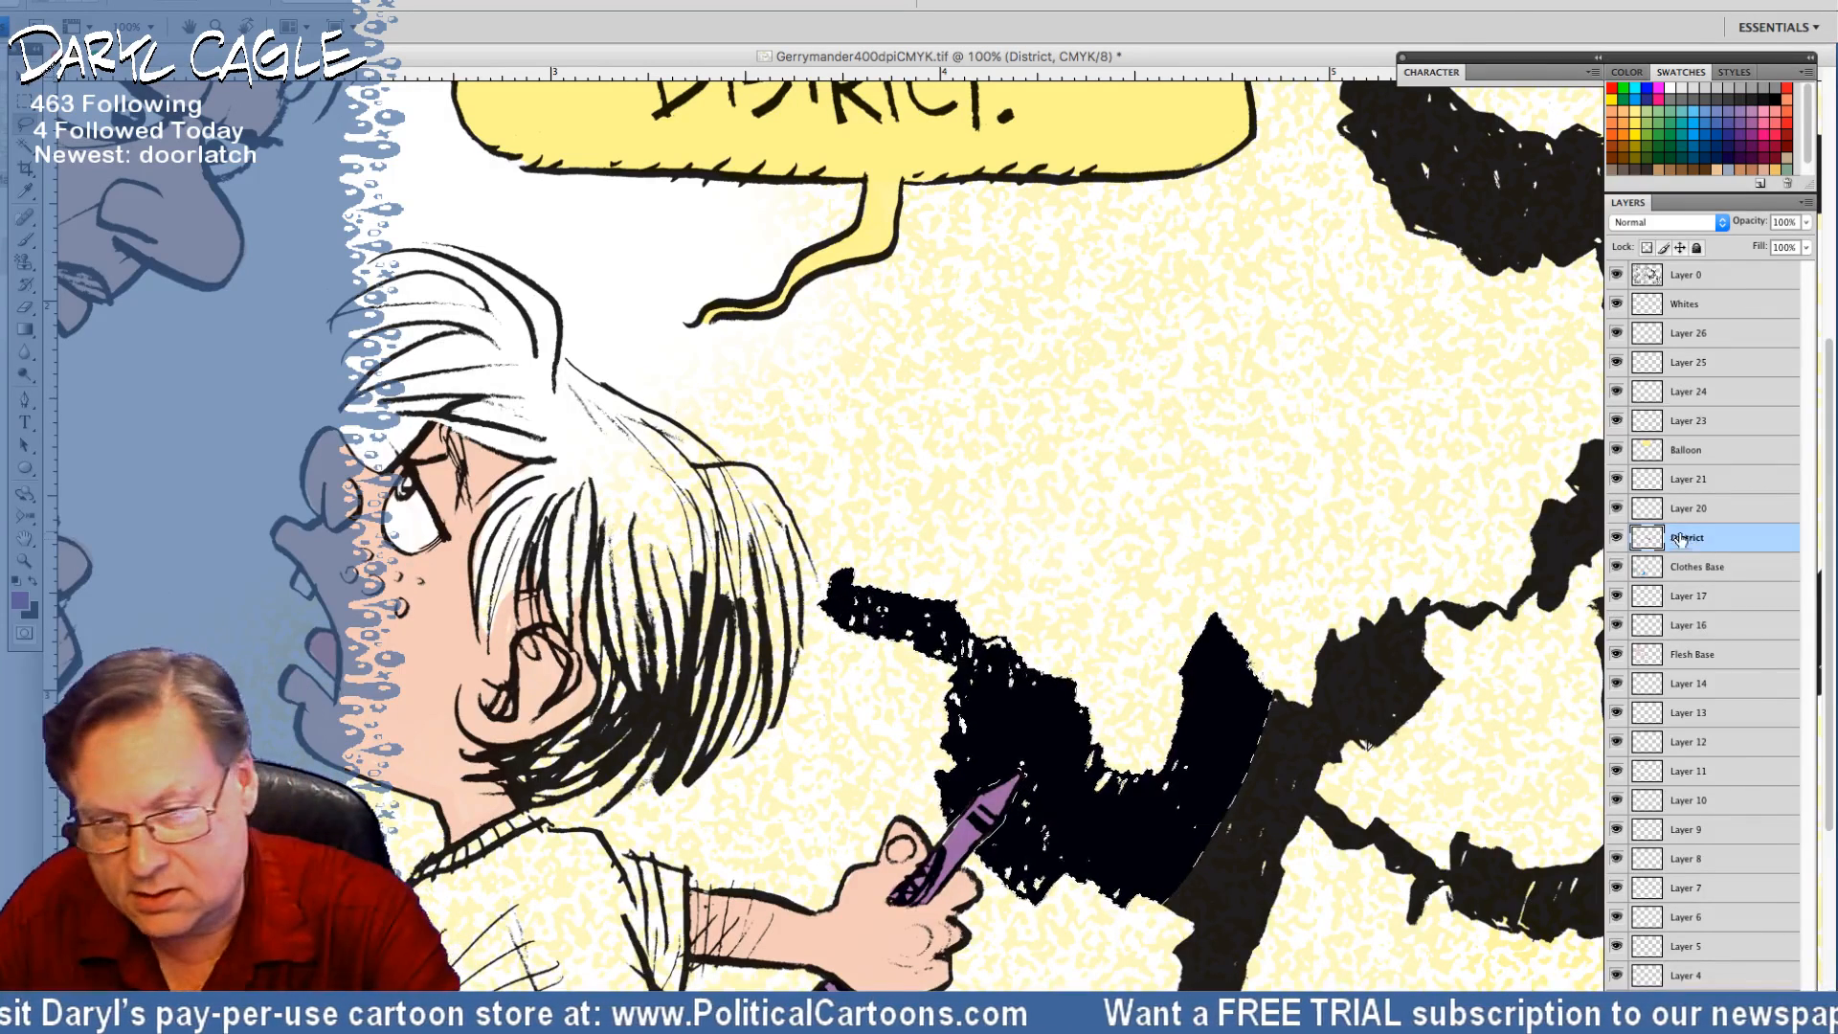
key("ctrl+shift+bracketright")
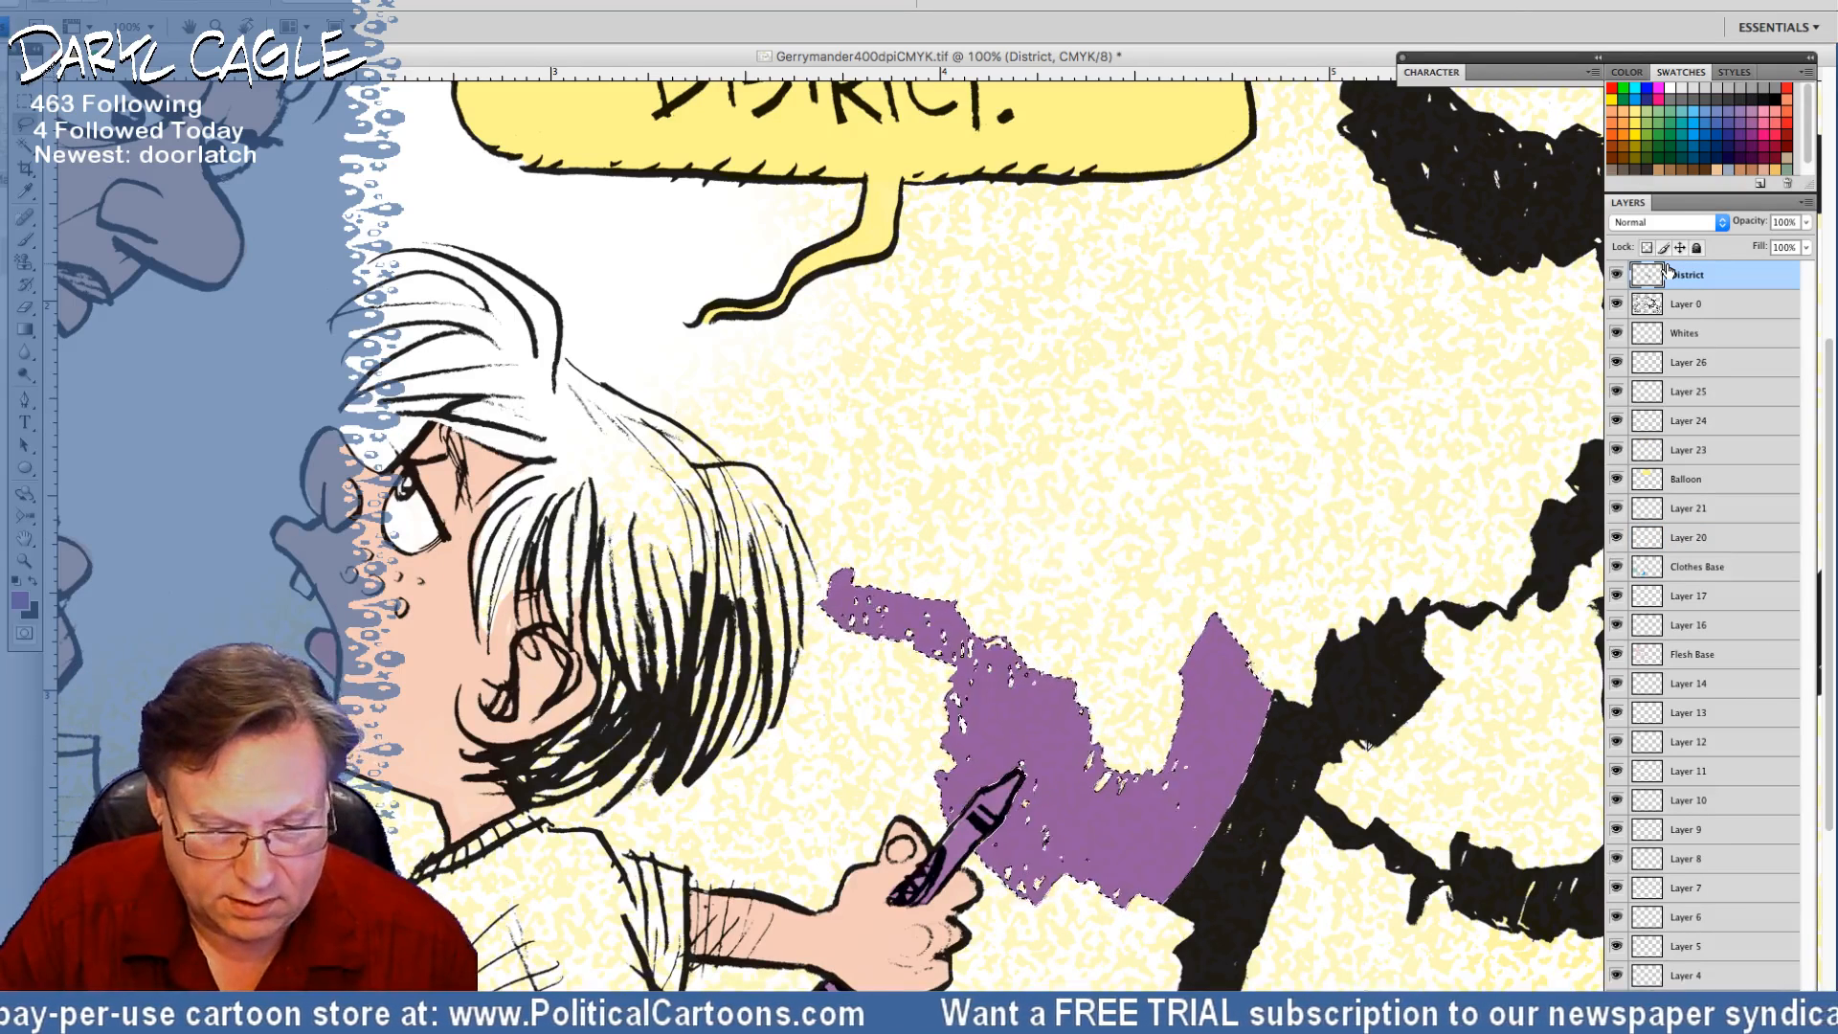
Fill the remaining black district artwork beside the purple area with the same purple, using a lassoed Color Range selection on the District layer
left_click(32, 581)
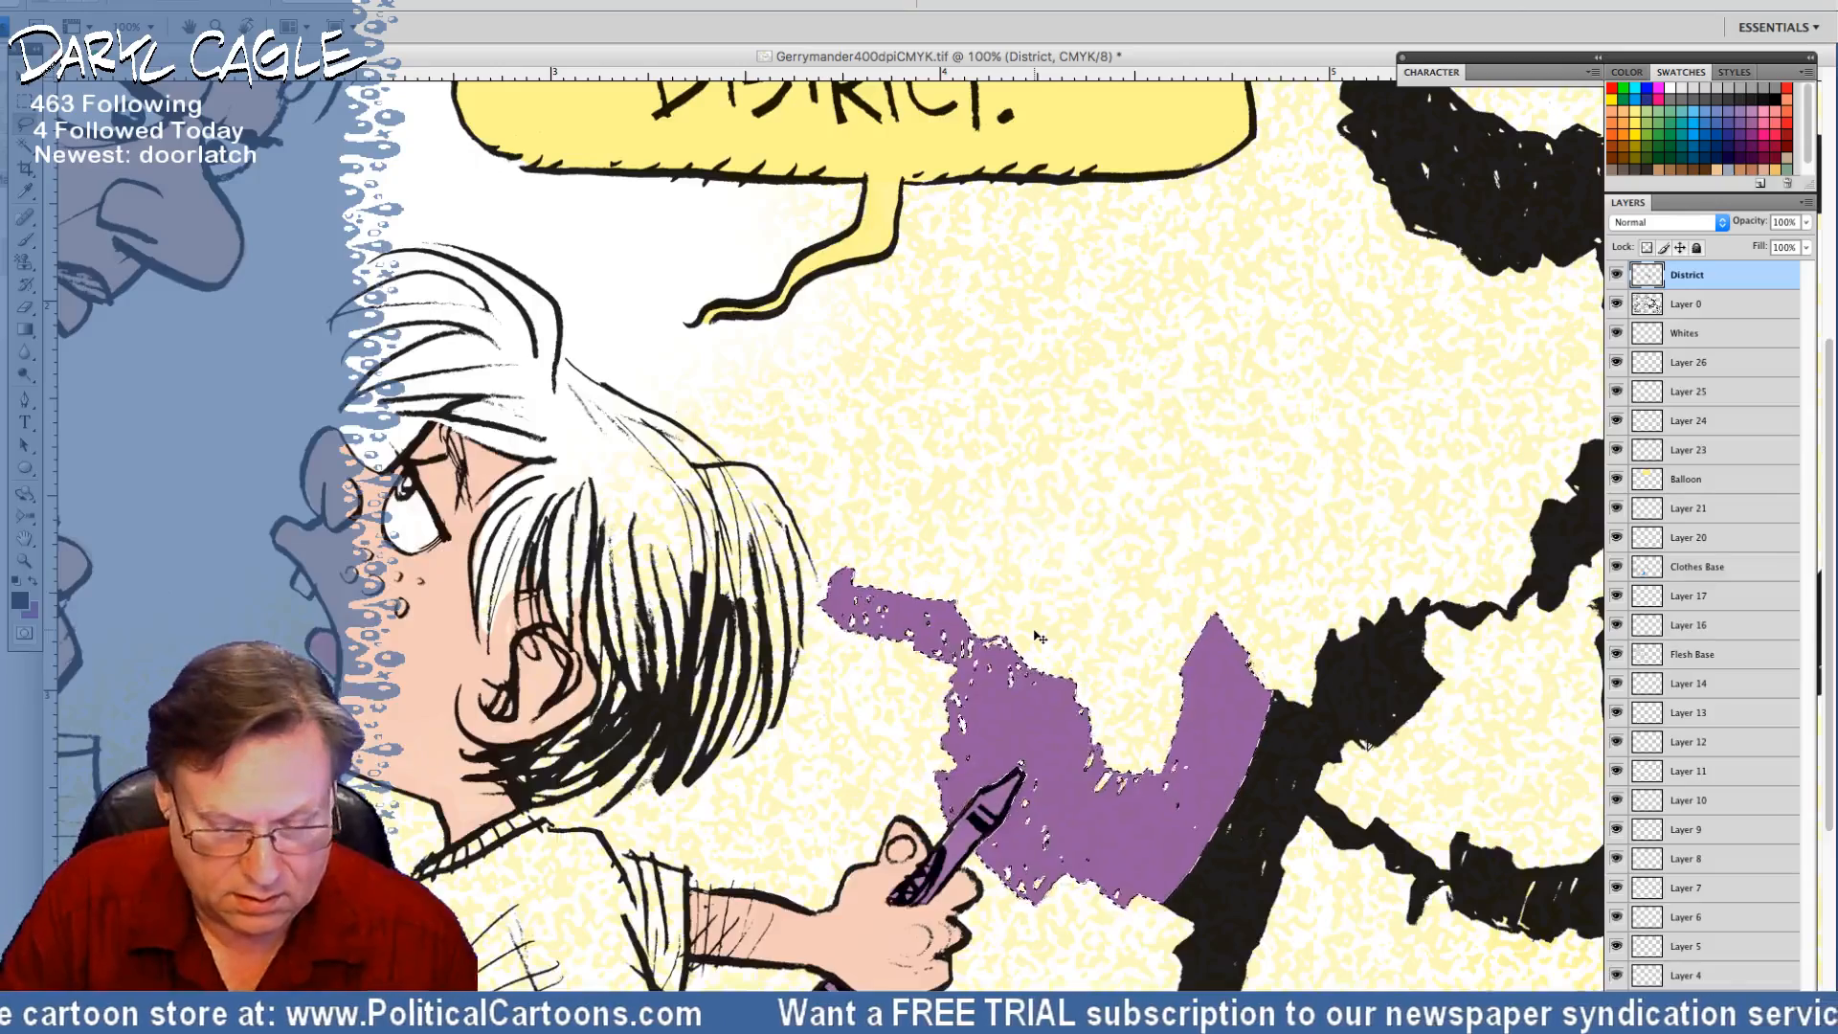
key("ctrl+minus")
key("ctrl+minus")
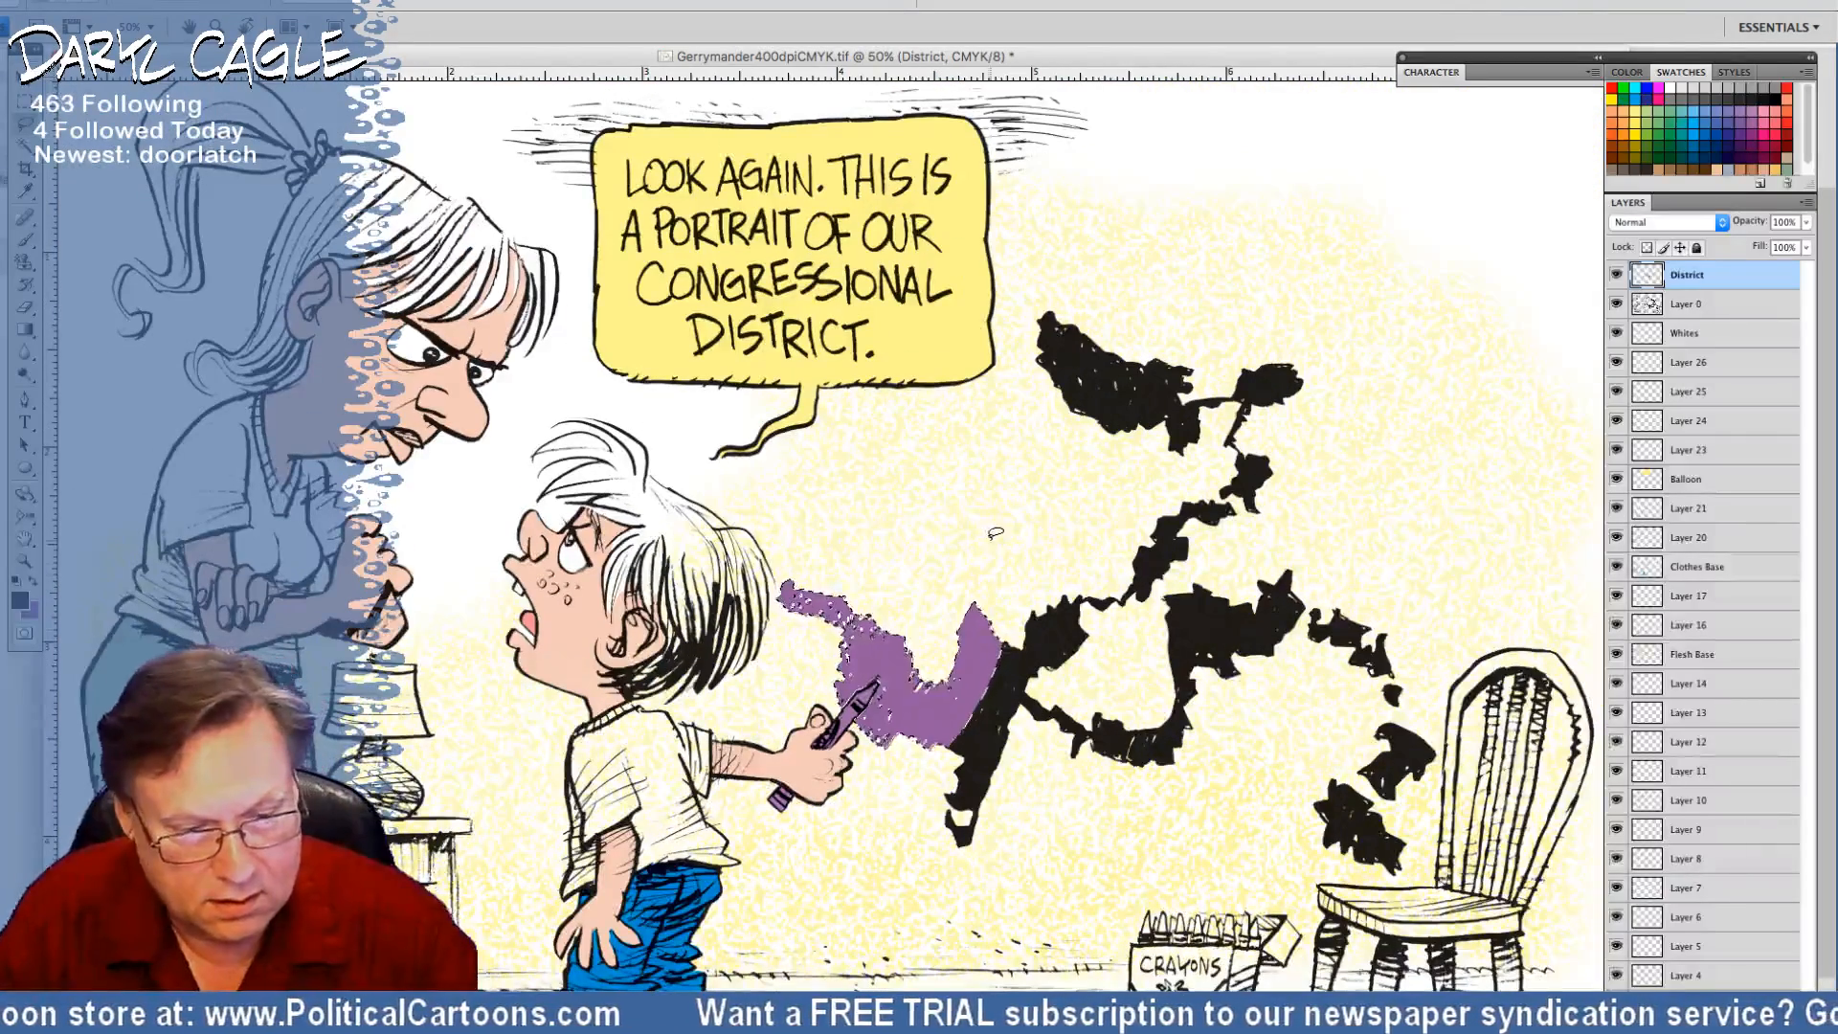
mouse_move(943, 877)
left_mouse_down()
mouse_move(1232, 838)
mouse_move(1399, 875)
mouse_move(1439, 760)
mouse_move(1449, 452)
mouse_move(1292, 268)
mouse_move(1075, 259)
mouse_move(1042, 279)
mouse_move(991, 517)
left_mouse_up()
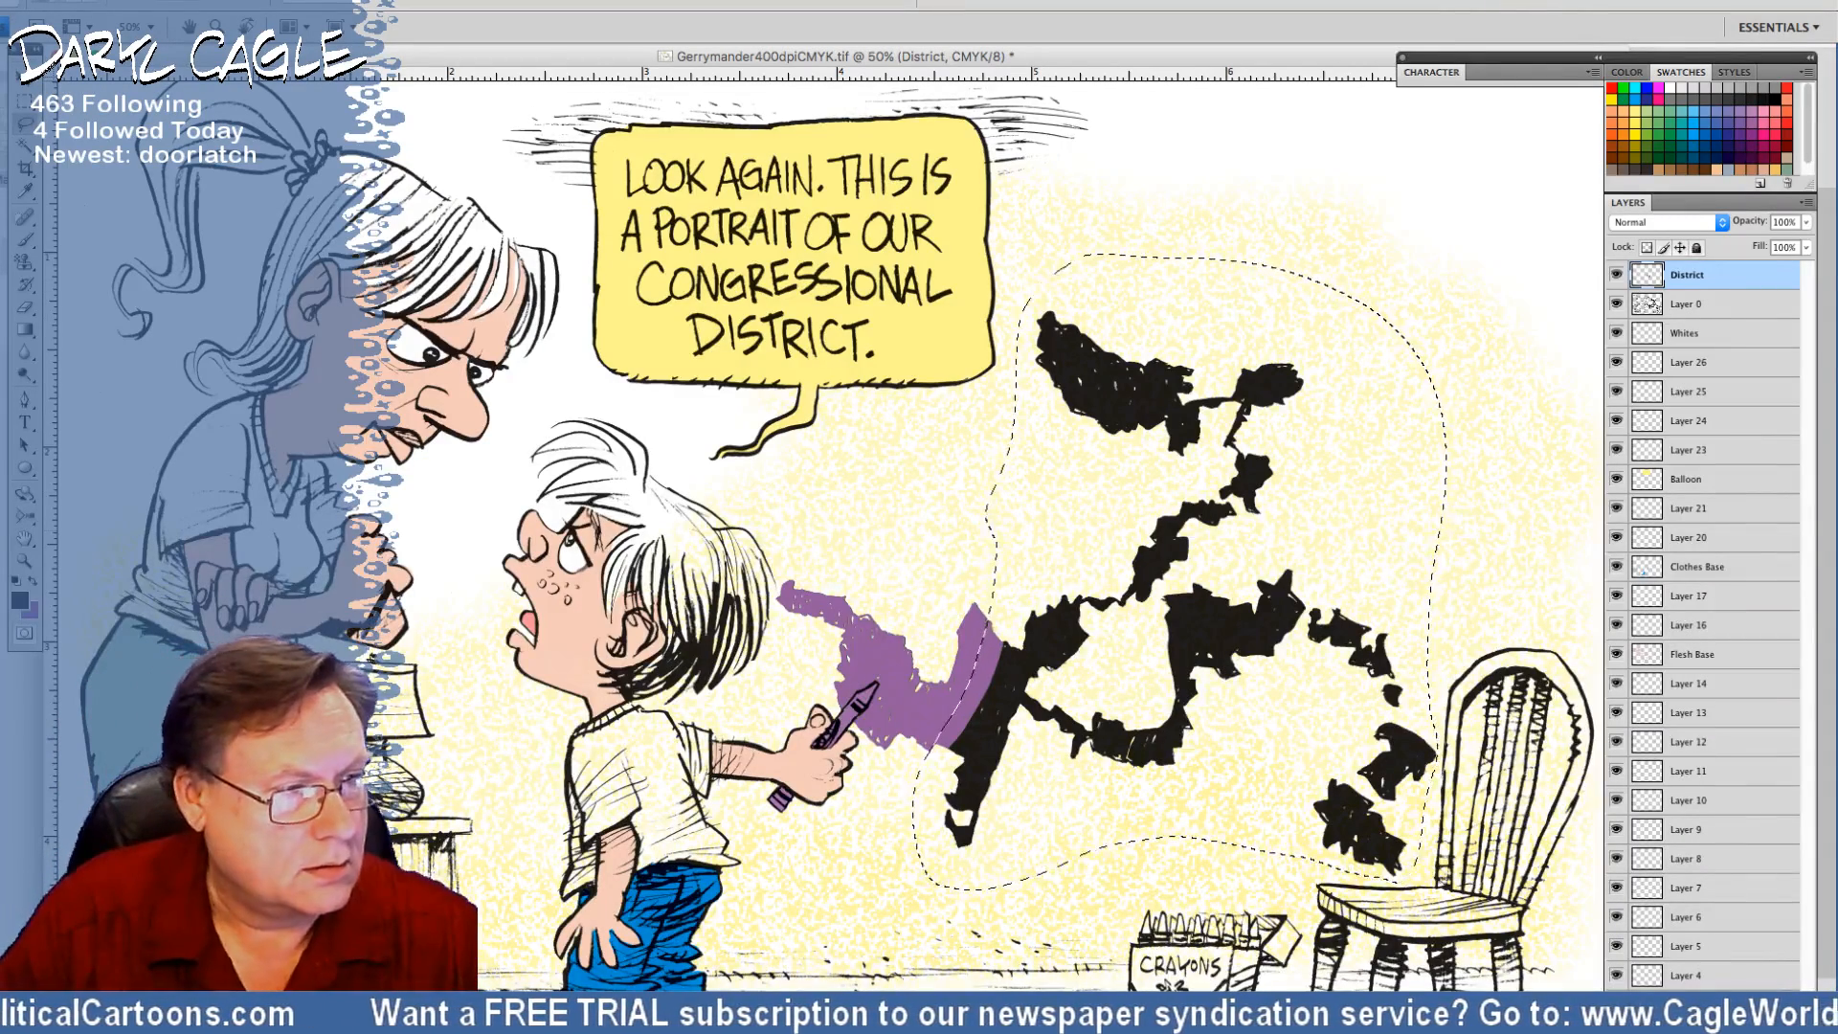
left_click(331, 2)
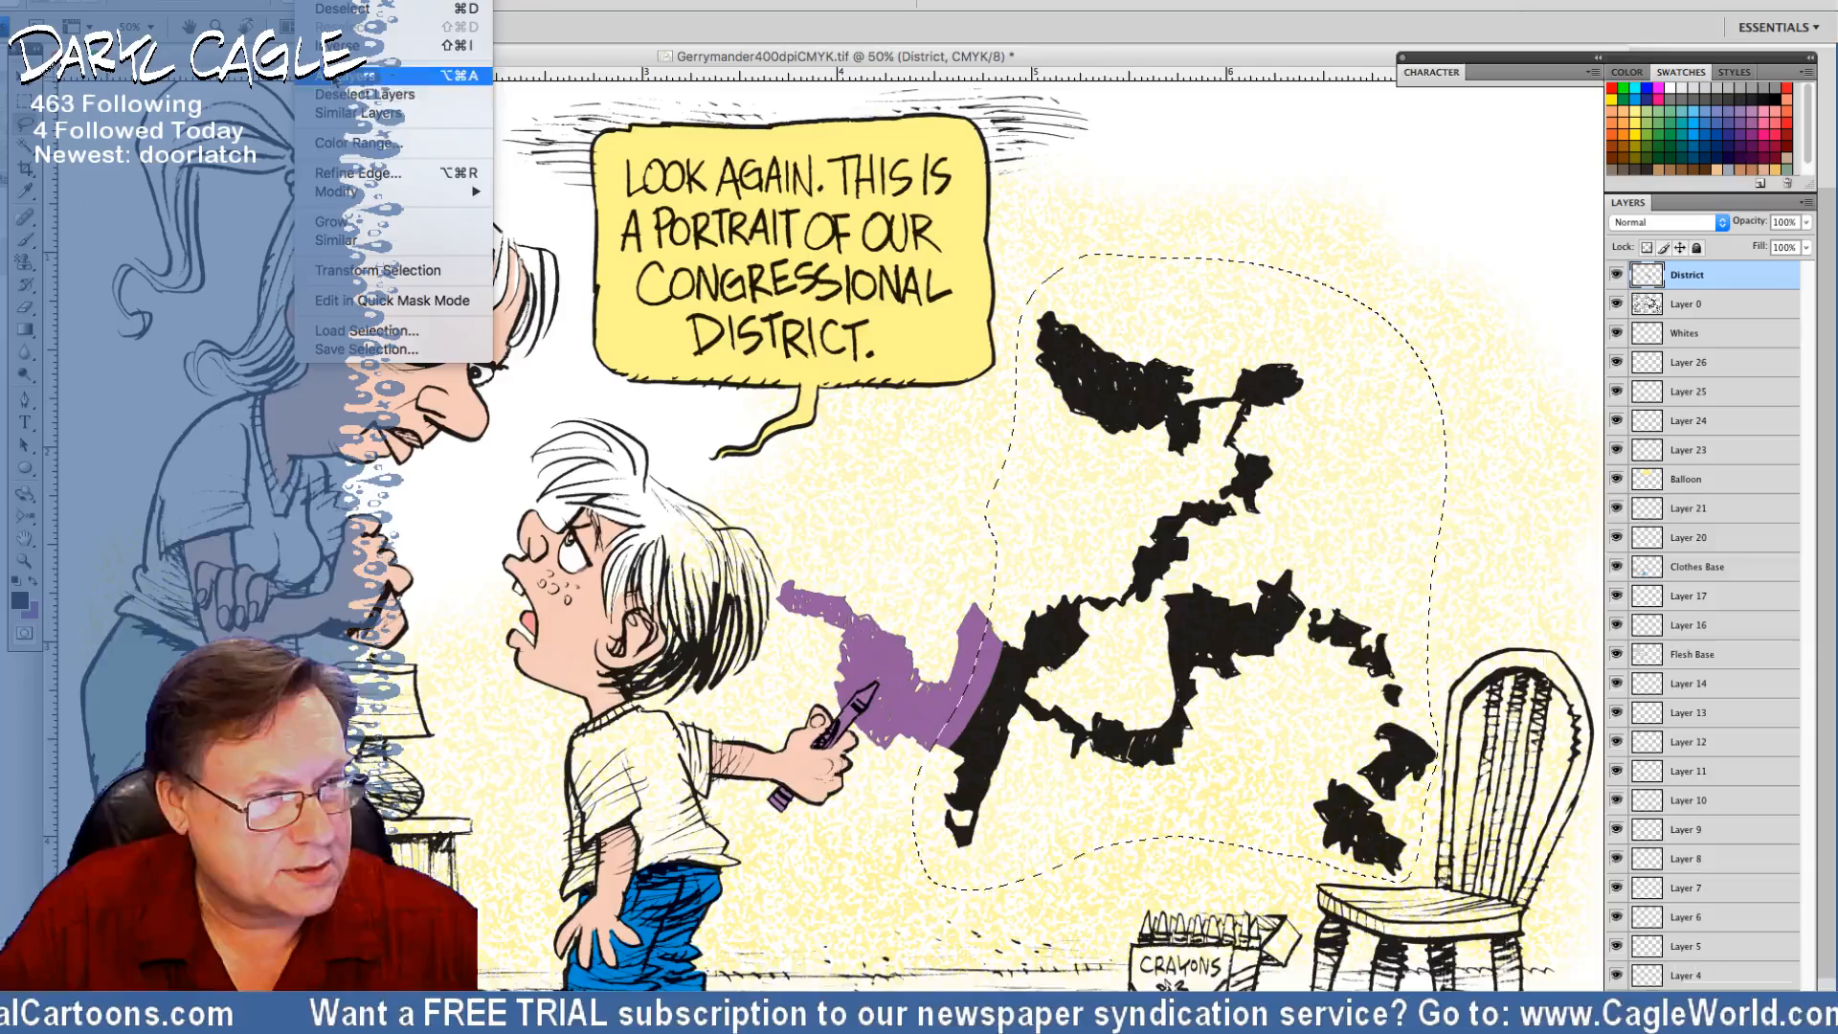
left_click(337, 143)
key("Return")
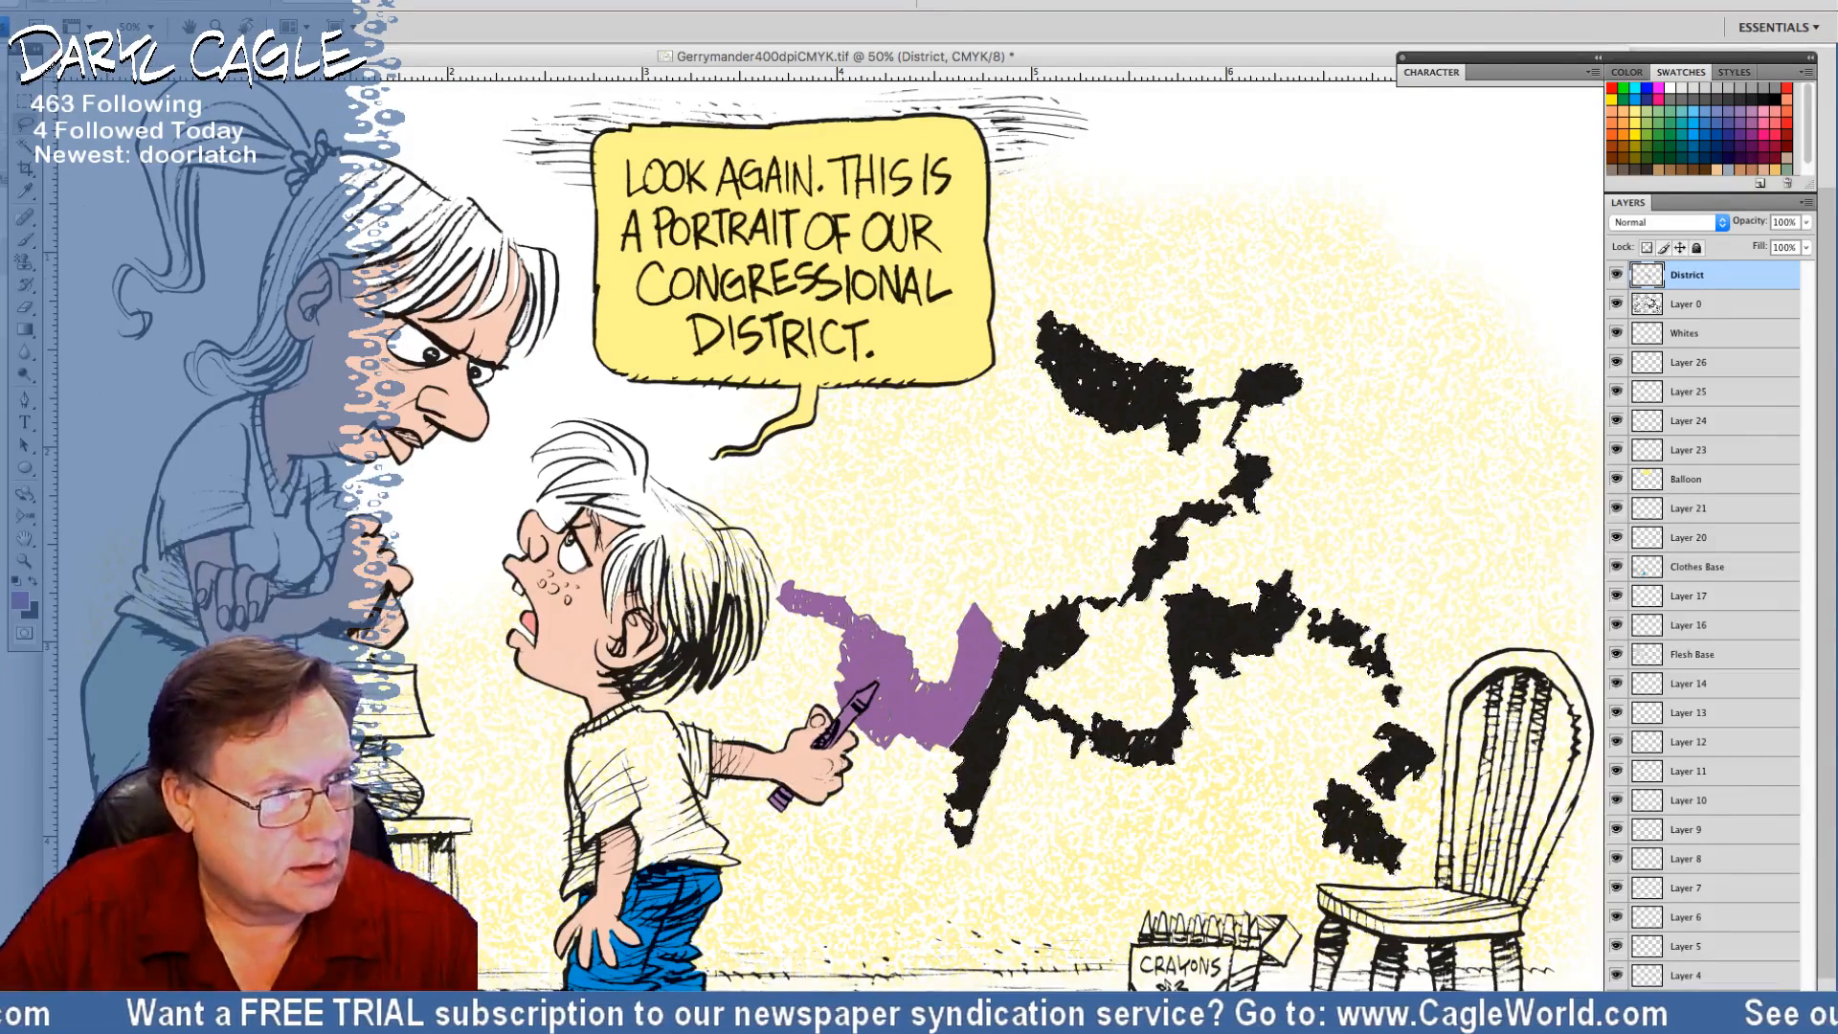
left_click(171, 3)
left_click(178, 259)
key("Return")
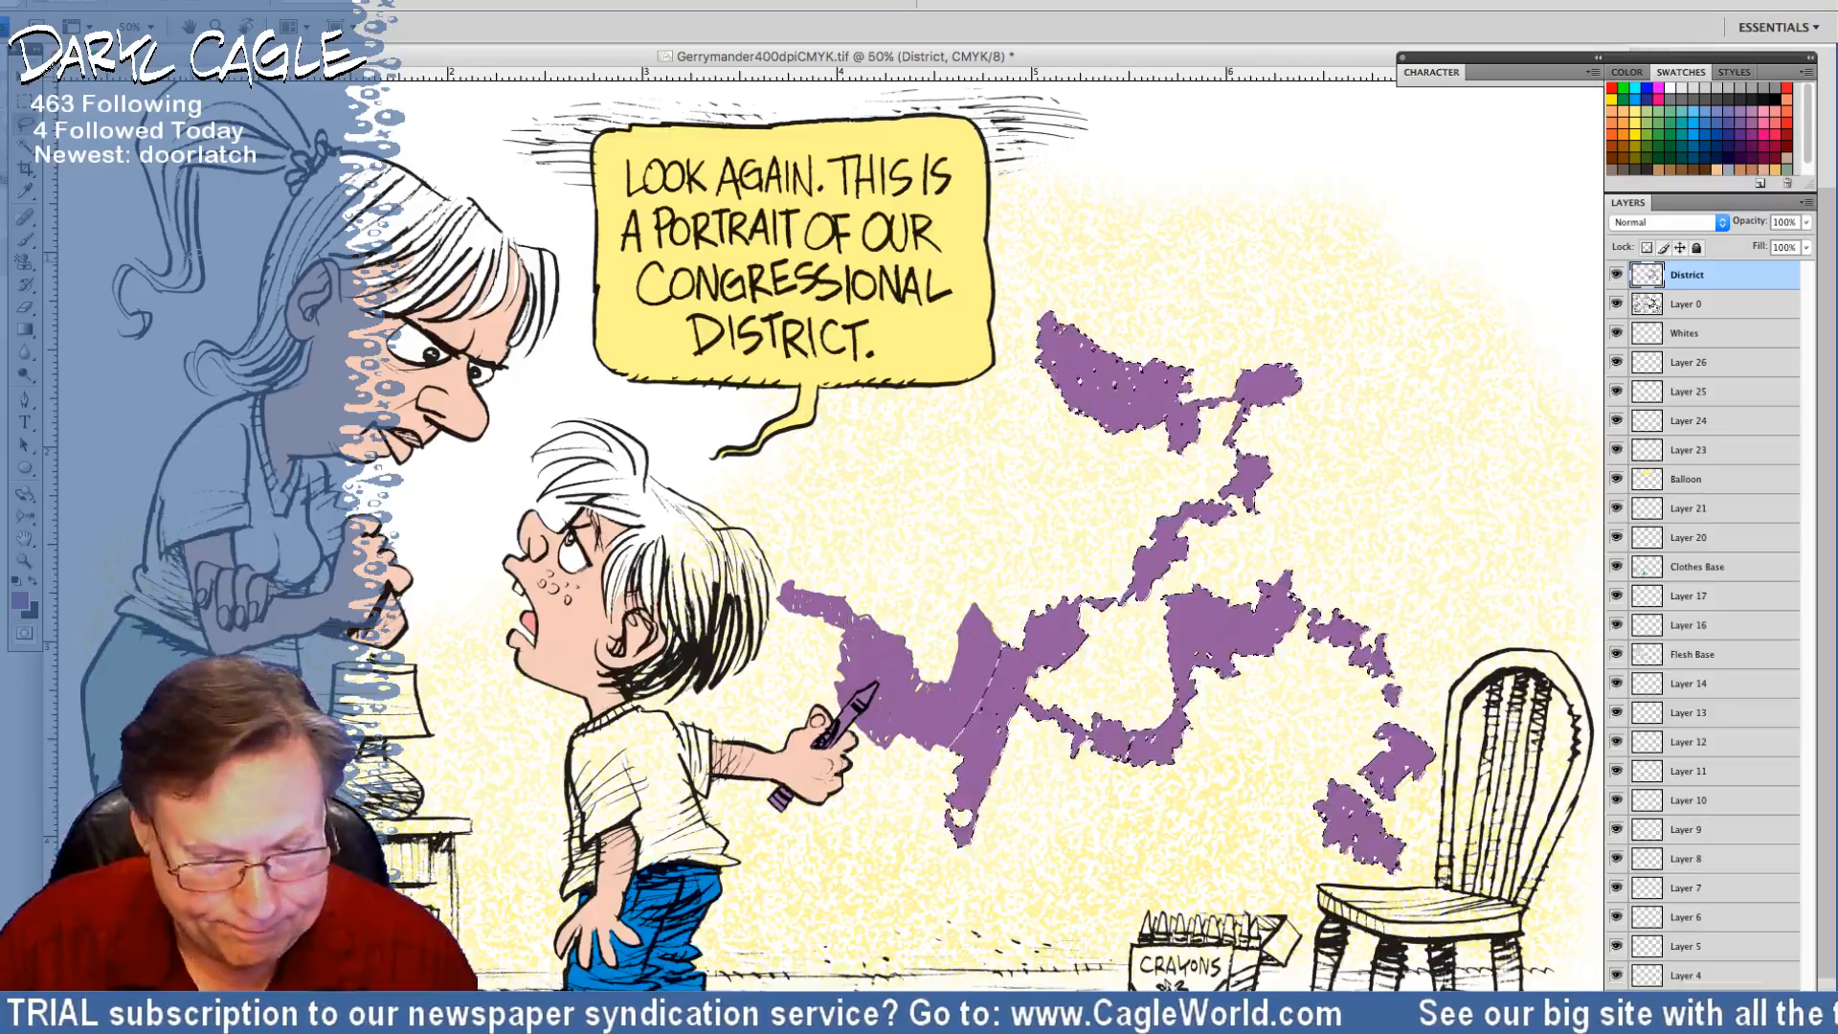
Mix a light wood tan of C 14, M 26, Y 44, K 0 as the foreground color, starting from a brown swatch
left_click(1663, 168)
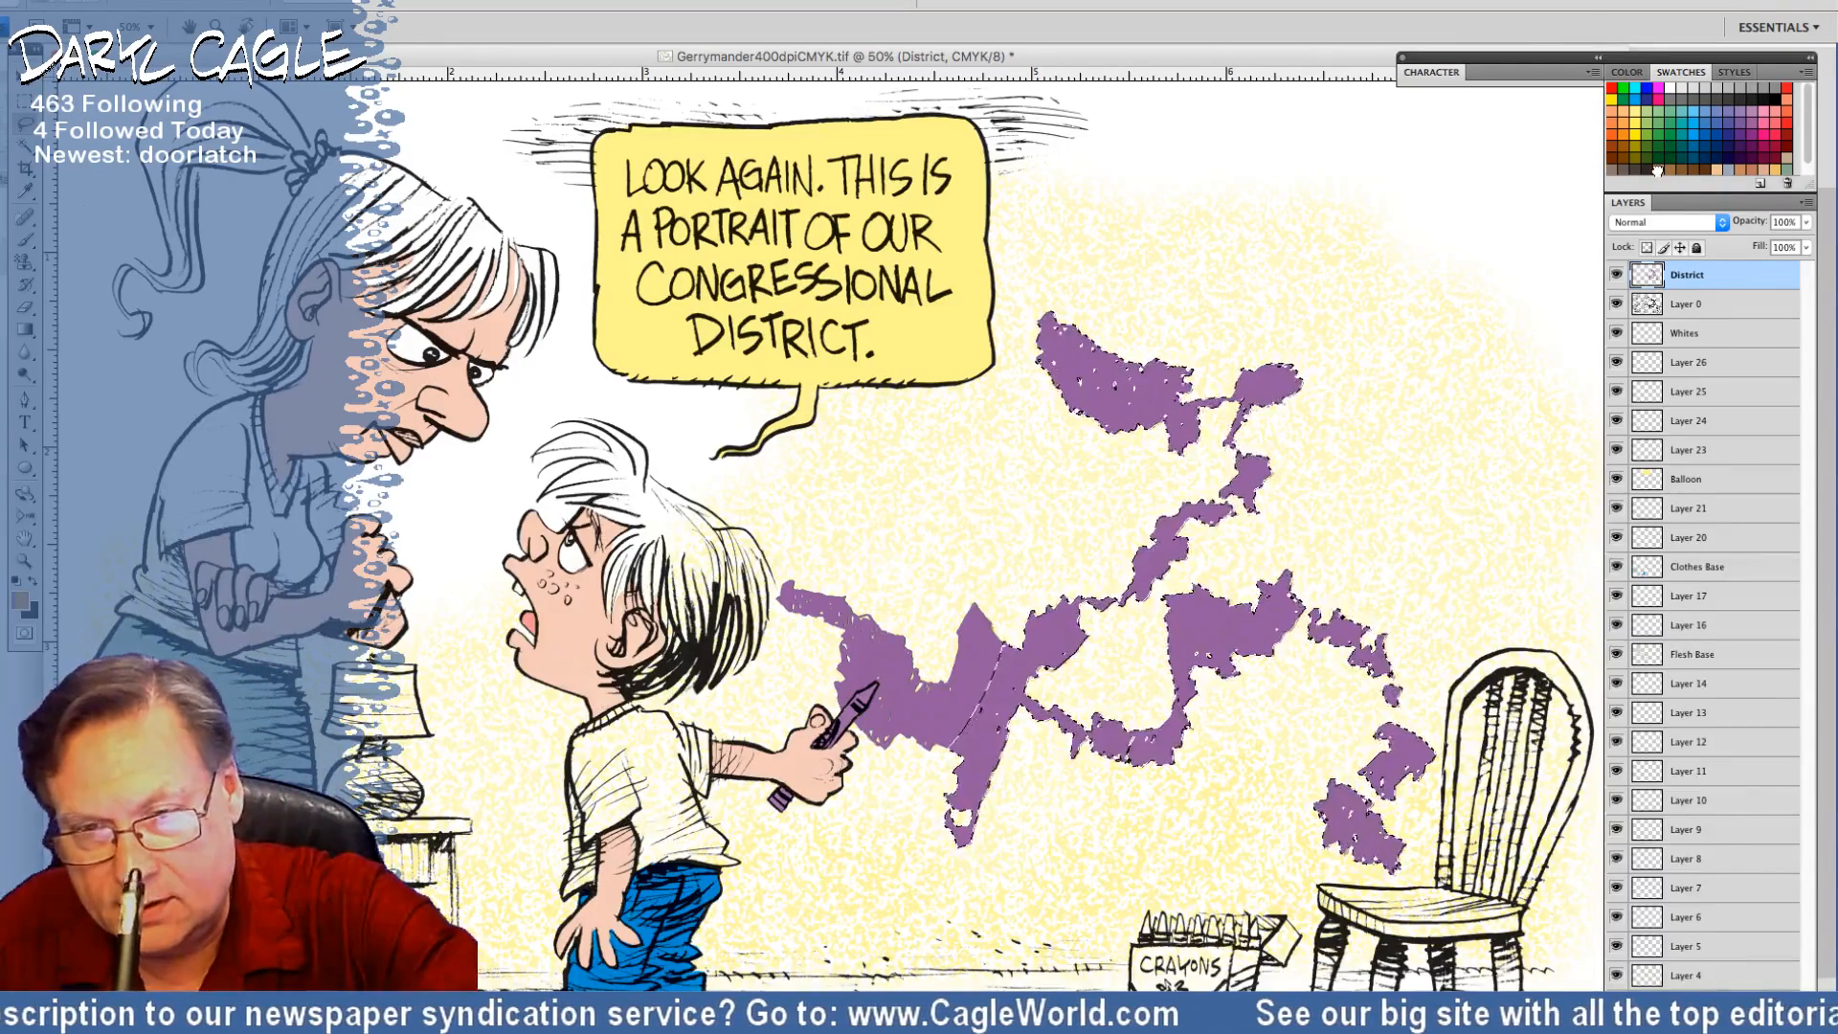
left_click(21, 600)
left_click(436, 695)
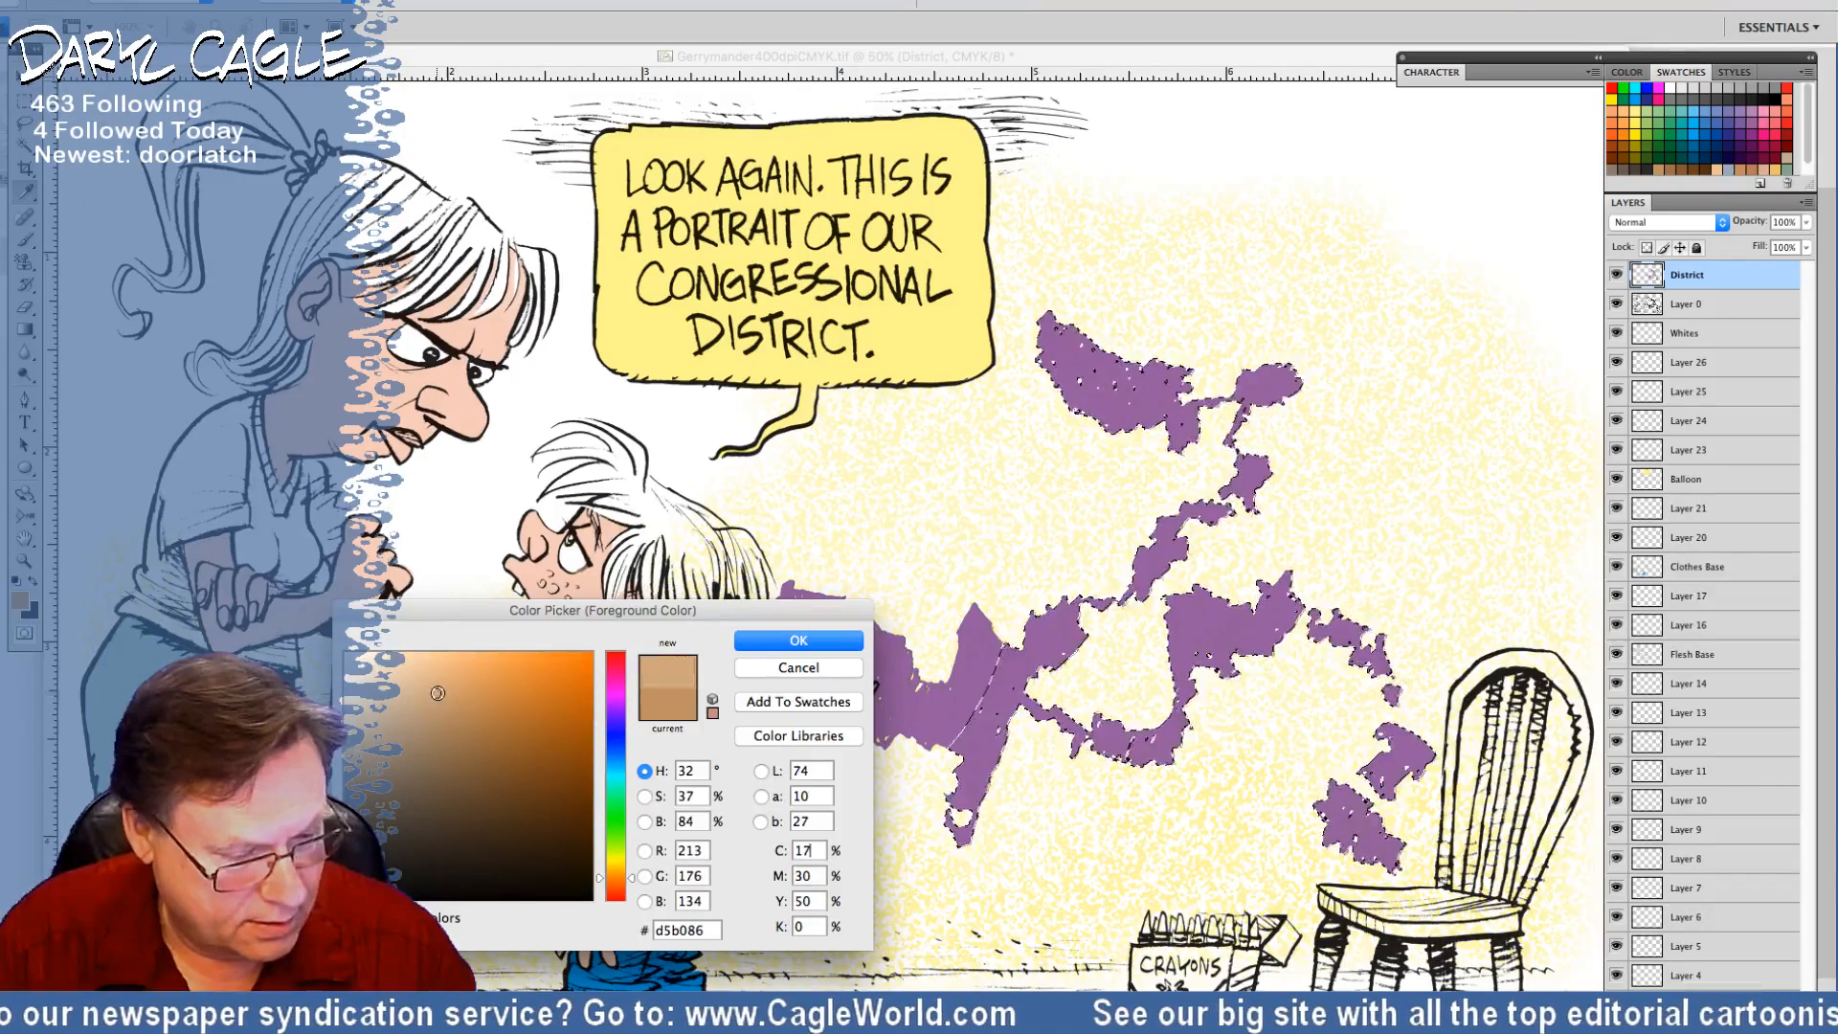
left_click(429, 681)
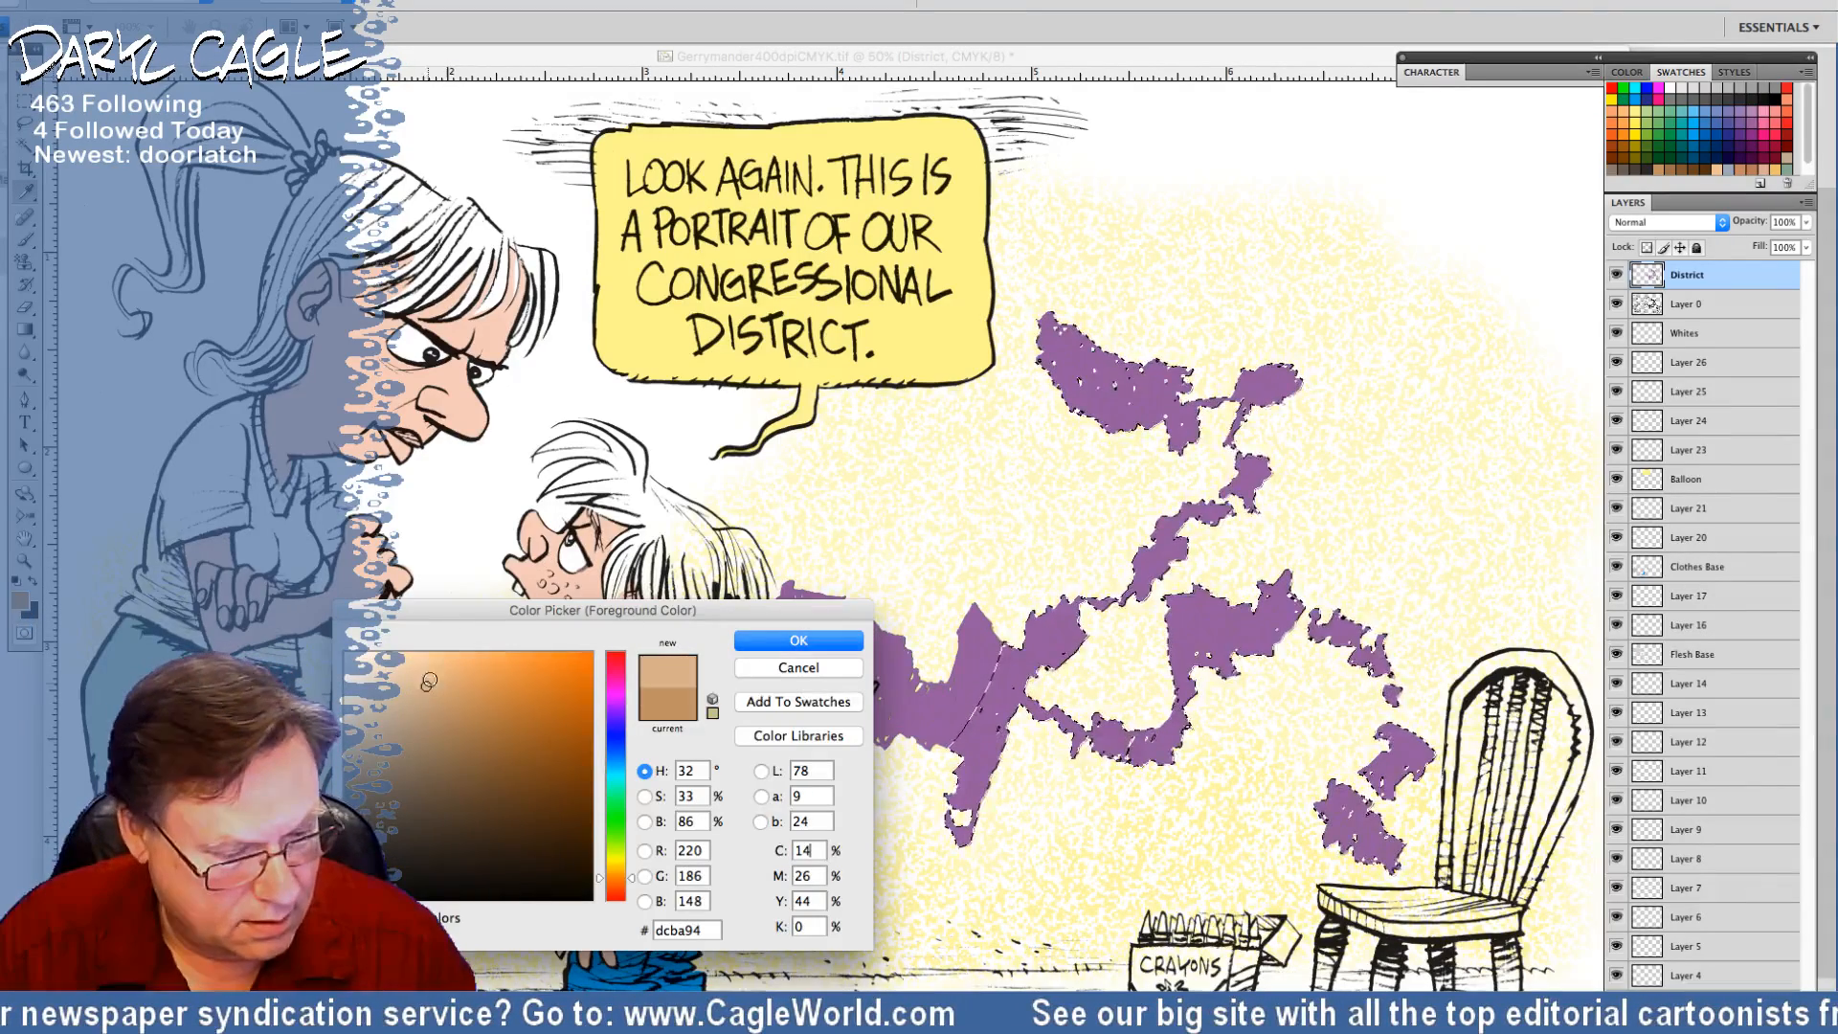
left_click(776, 639)
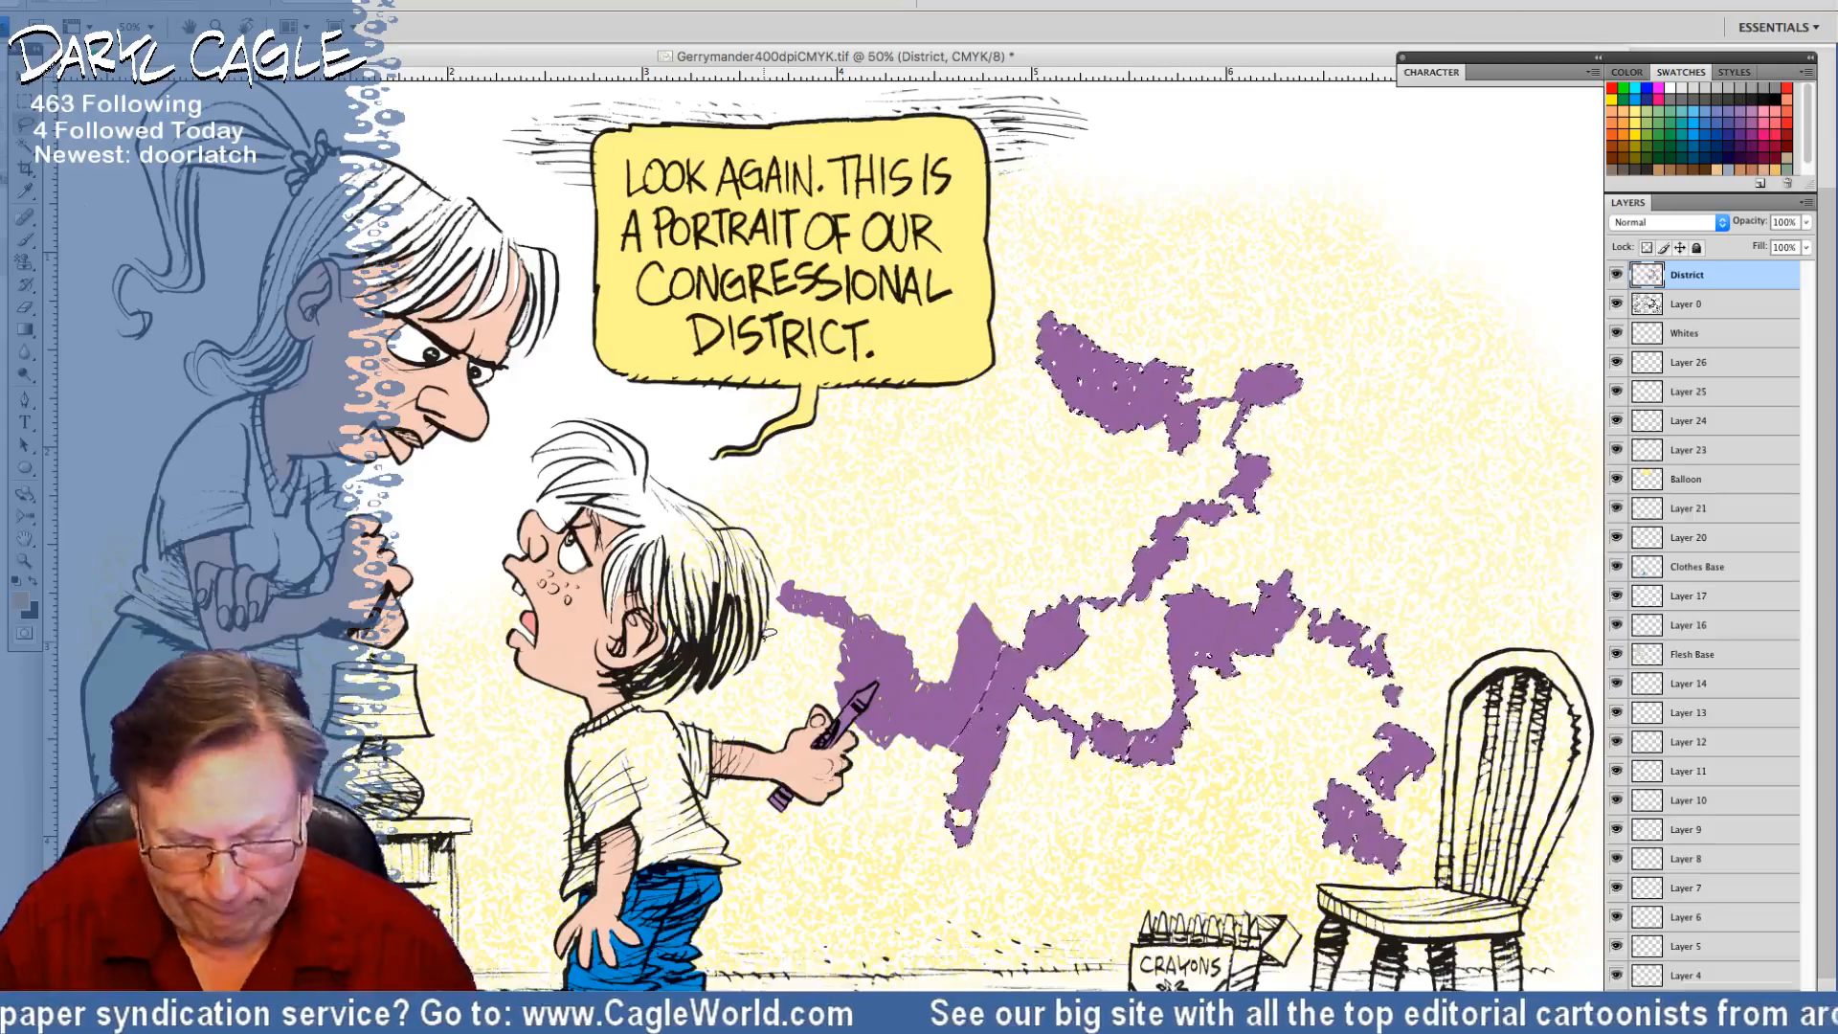
Paint the chair's curved back frame and its spindles tan on the Clothes Base layer
scroll(770, 634, "up", 2)
left_click_drag(772, 786, 108, 204)
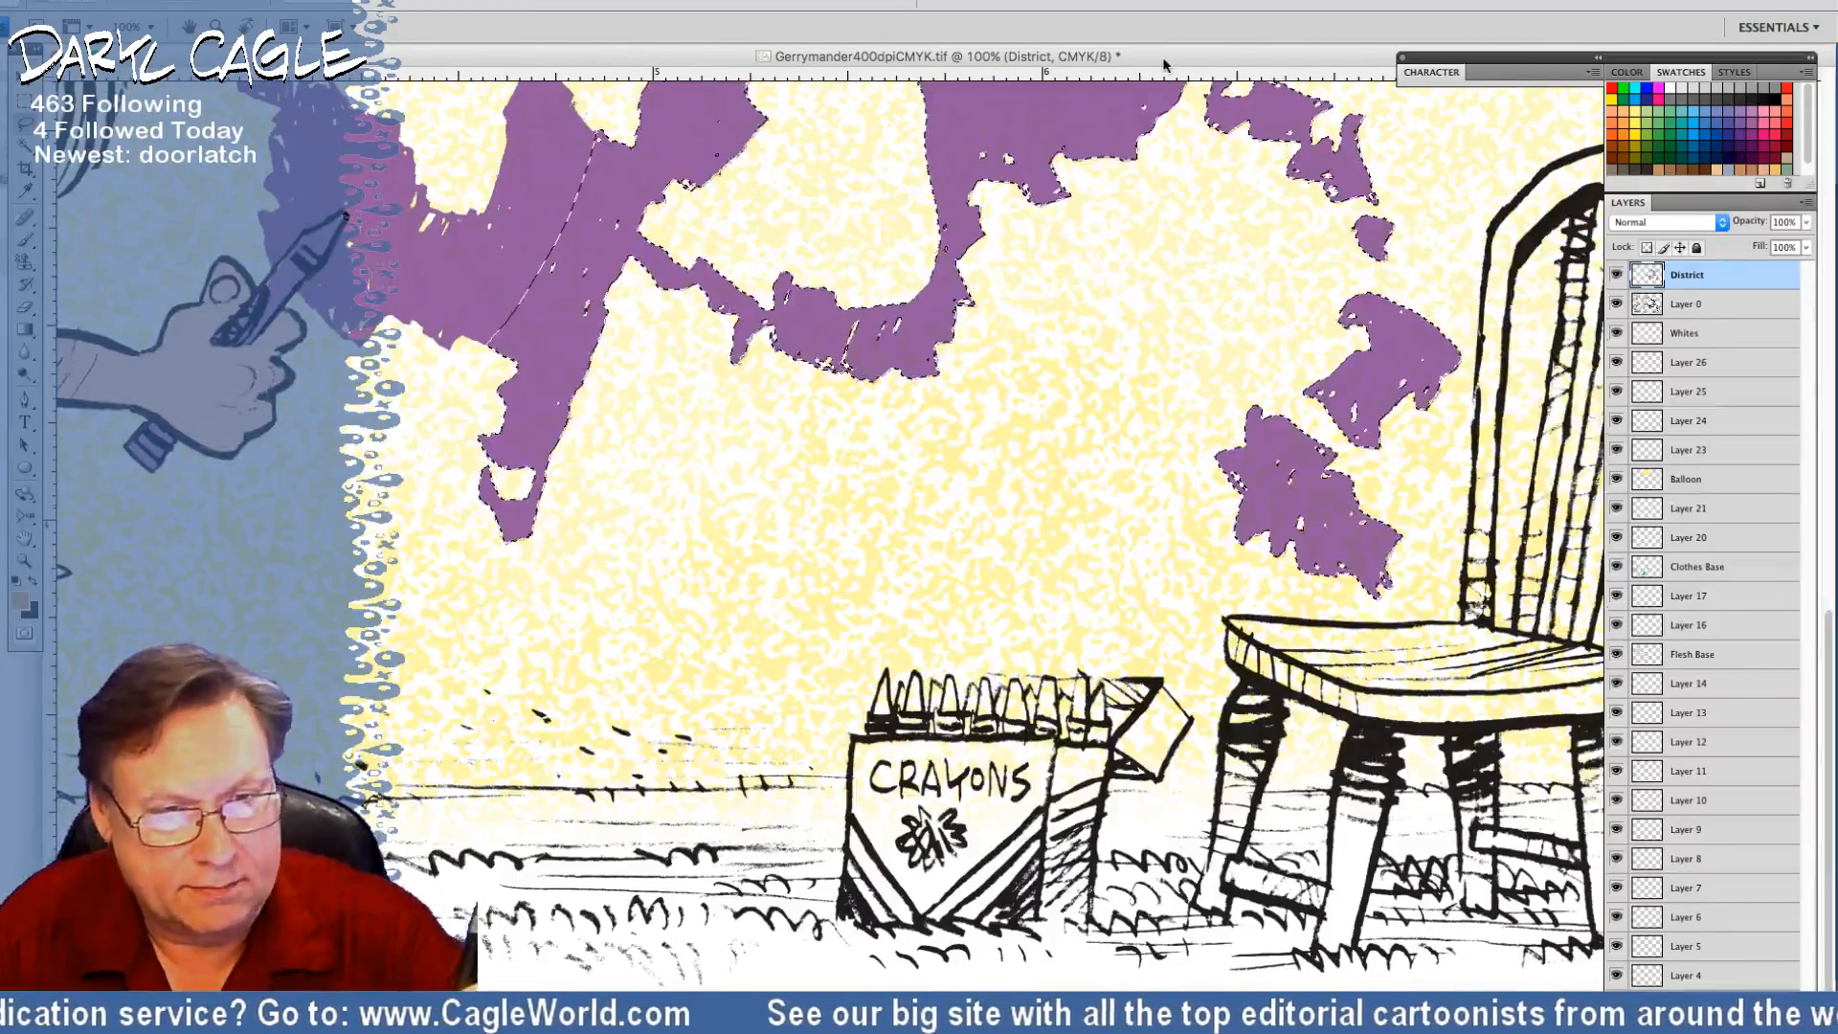
left_click_drag(1165, 64, 970, 79)
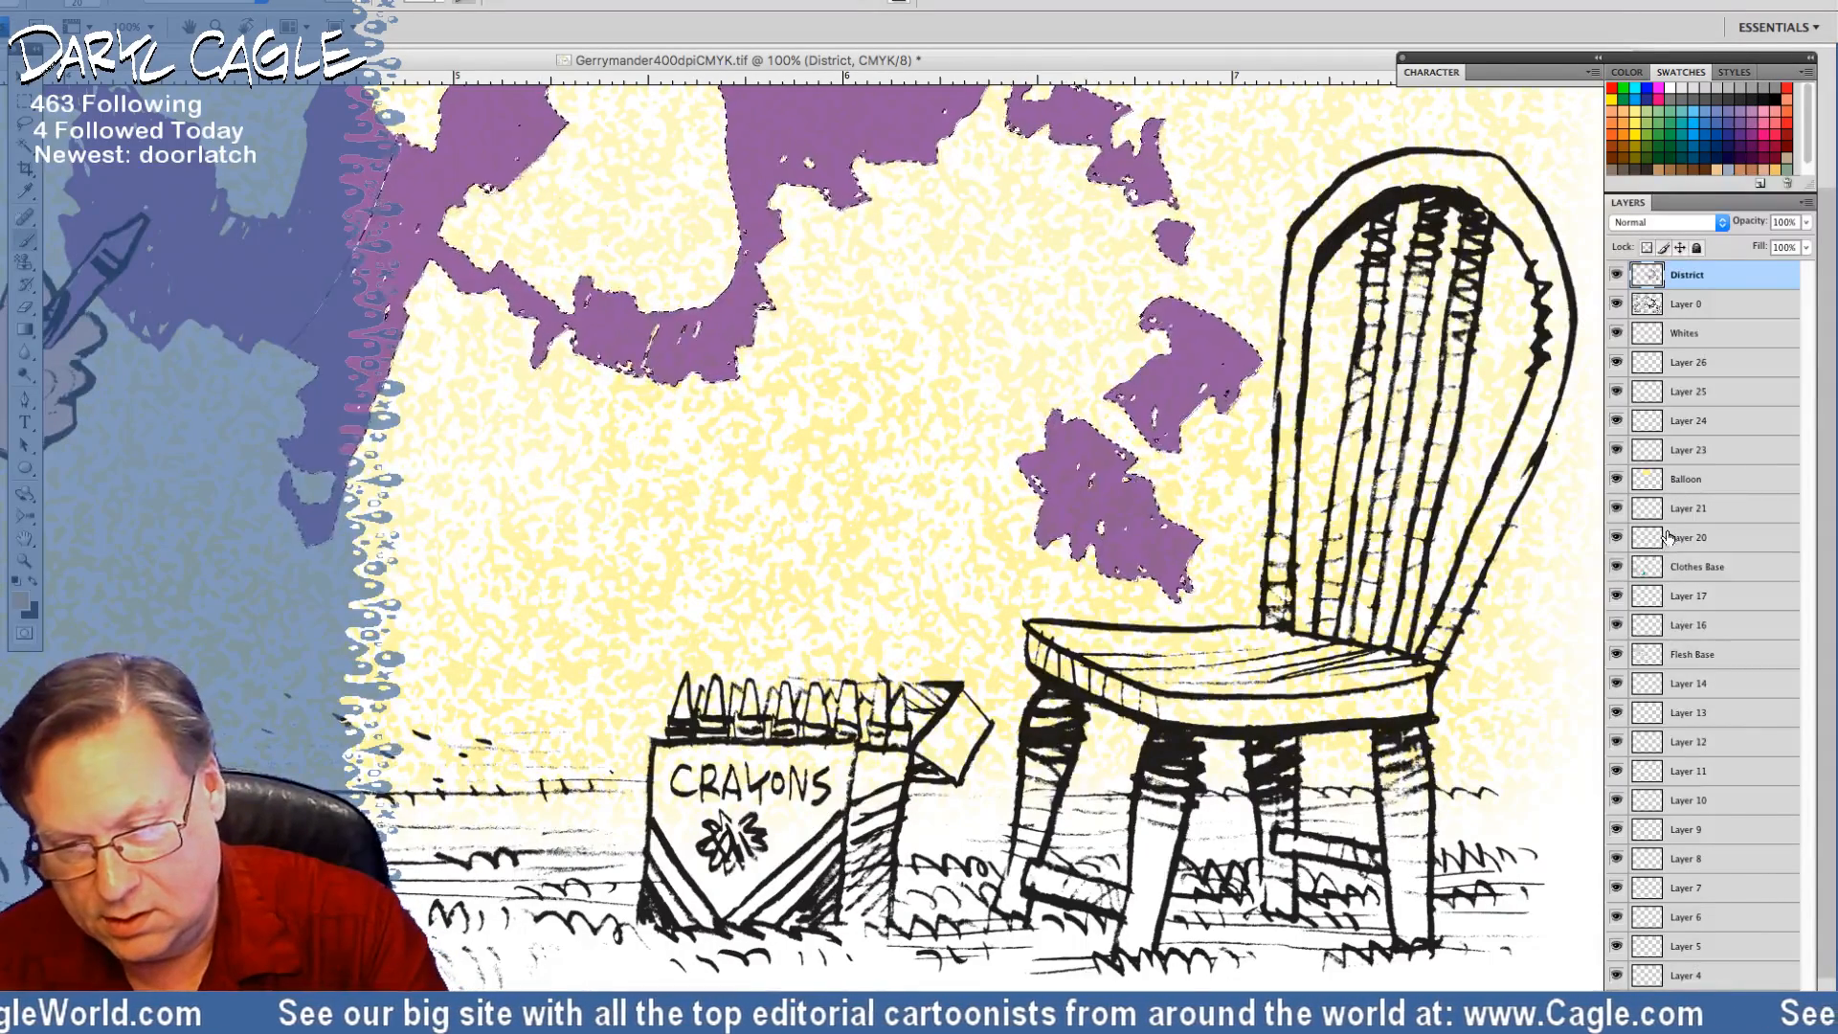
left_click(1681, 569)
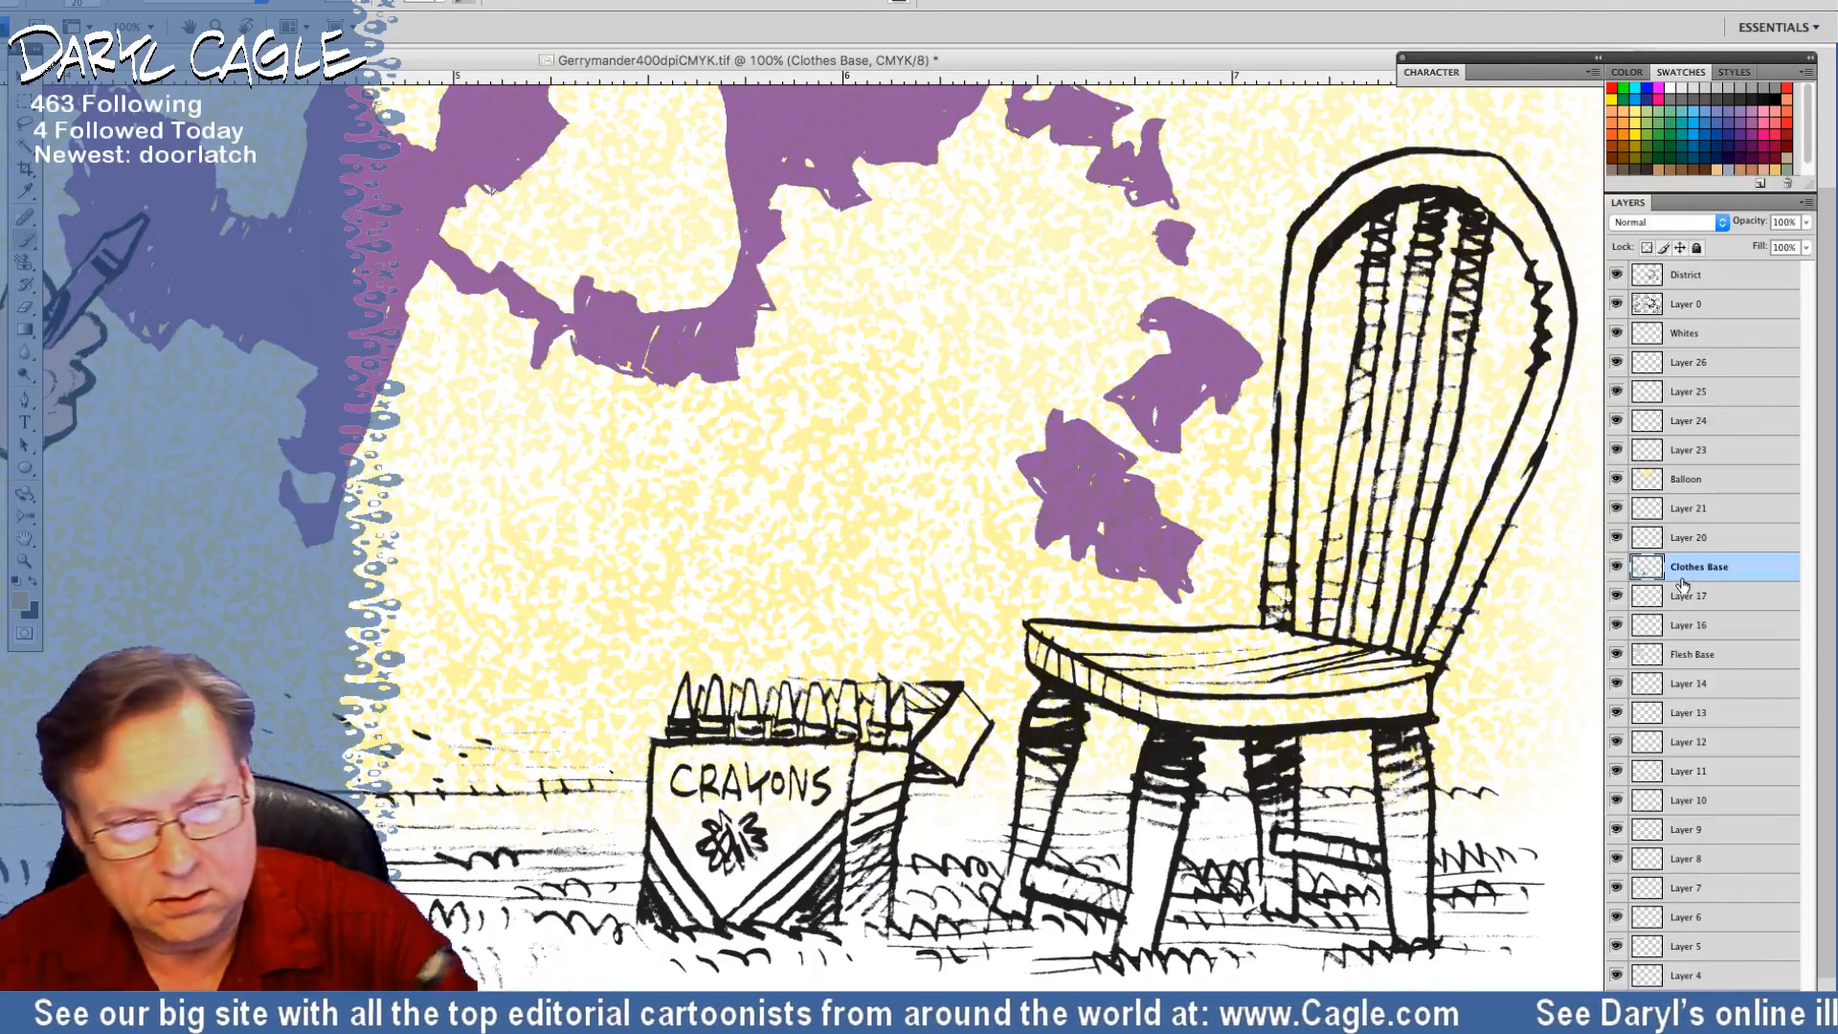
left_click_drag(1321, 229, 1295, 284)
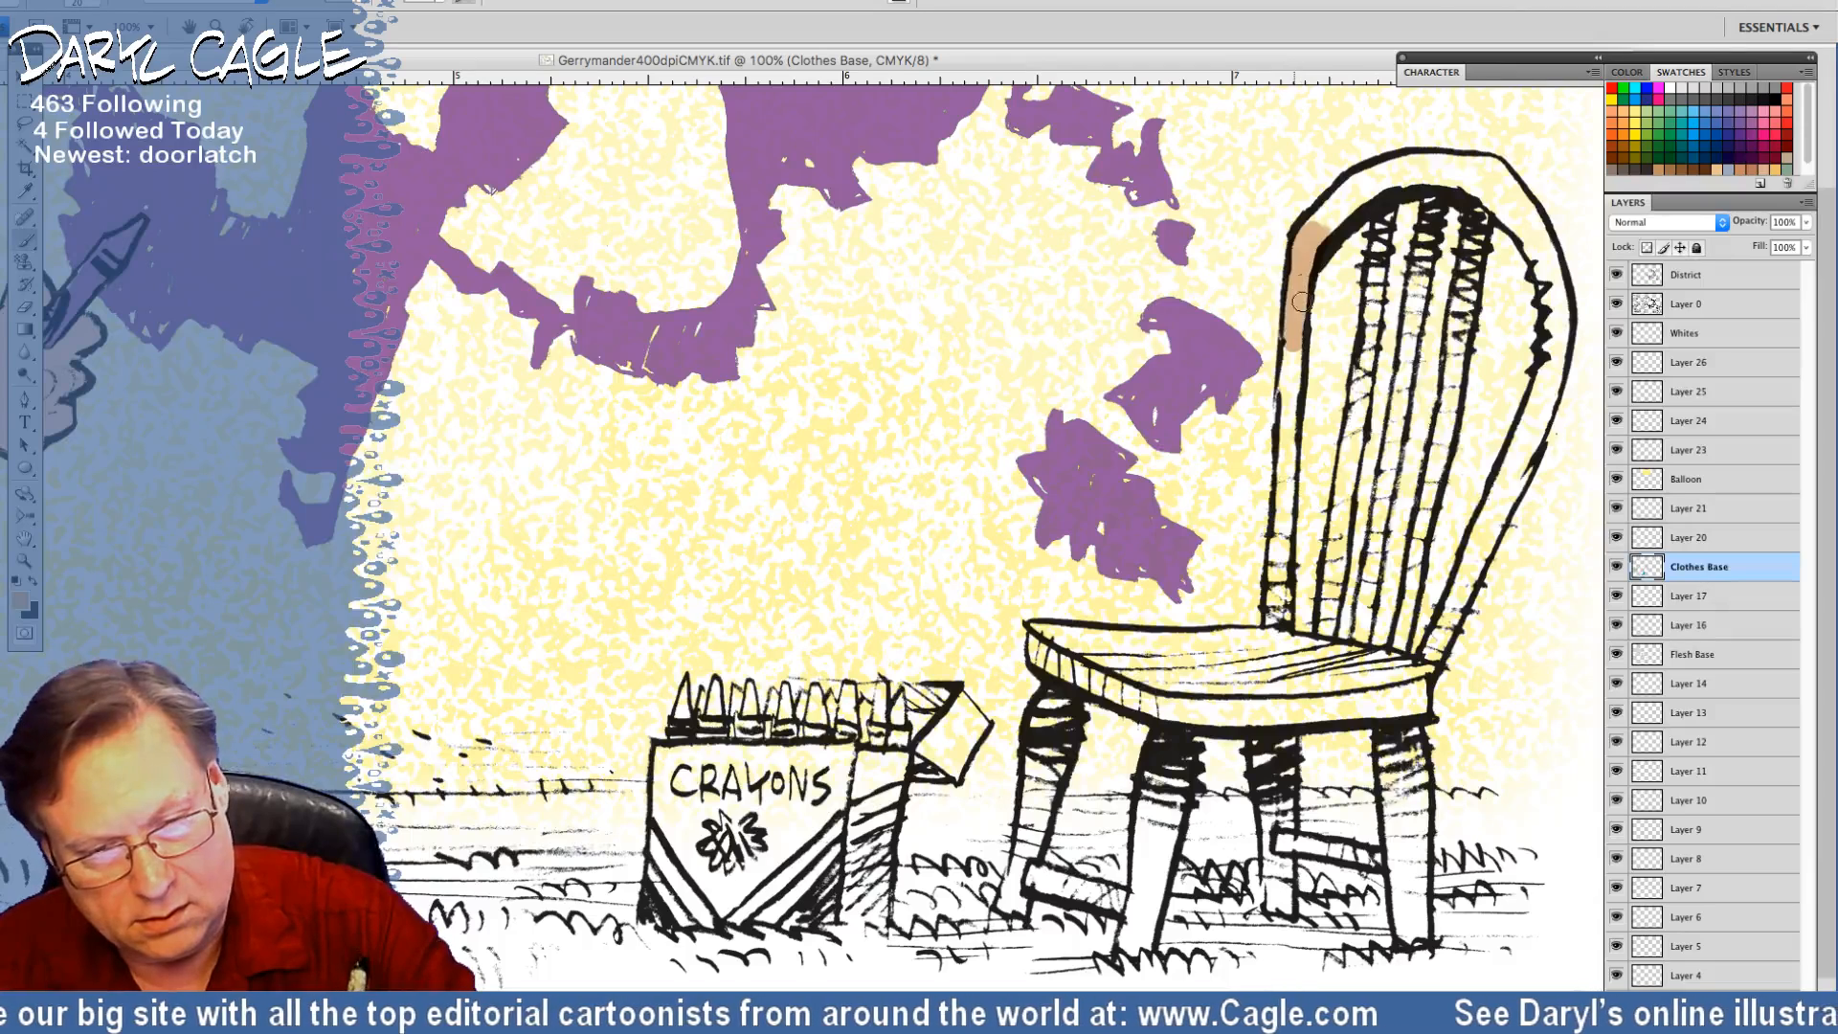
left_click_drag(1291, 402, 1272, 624)
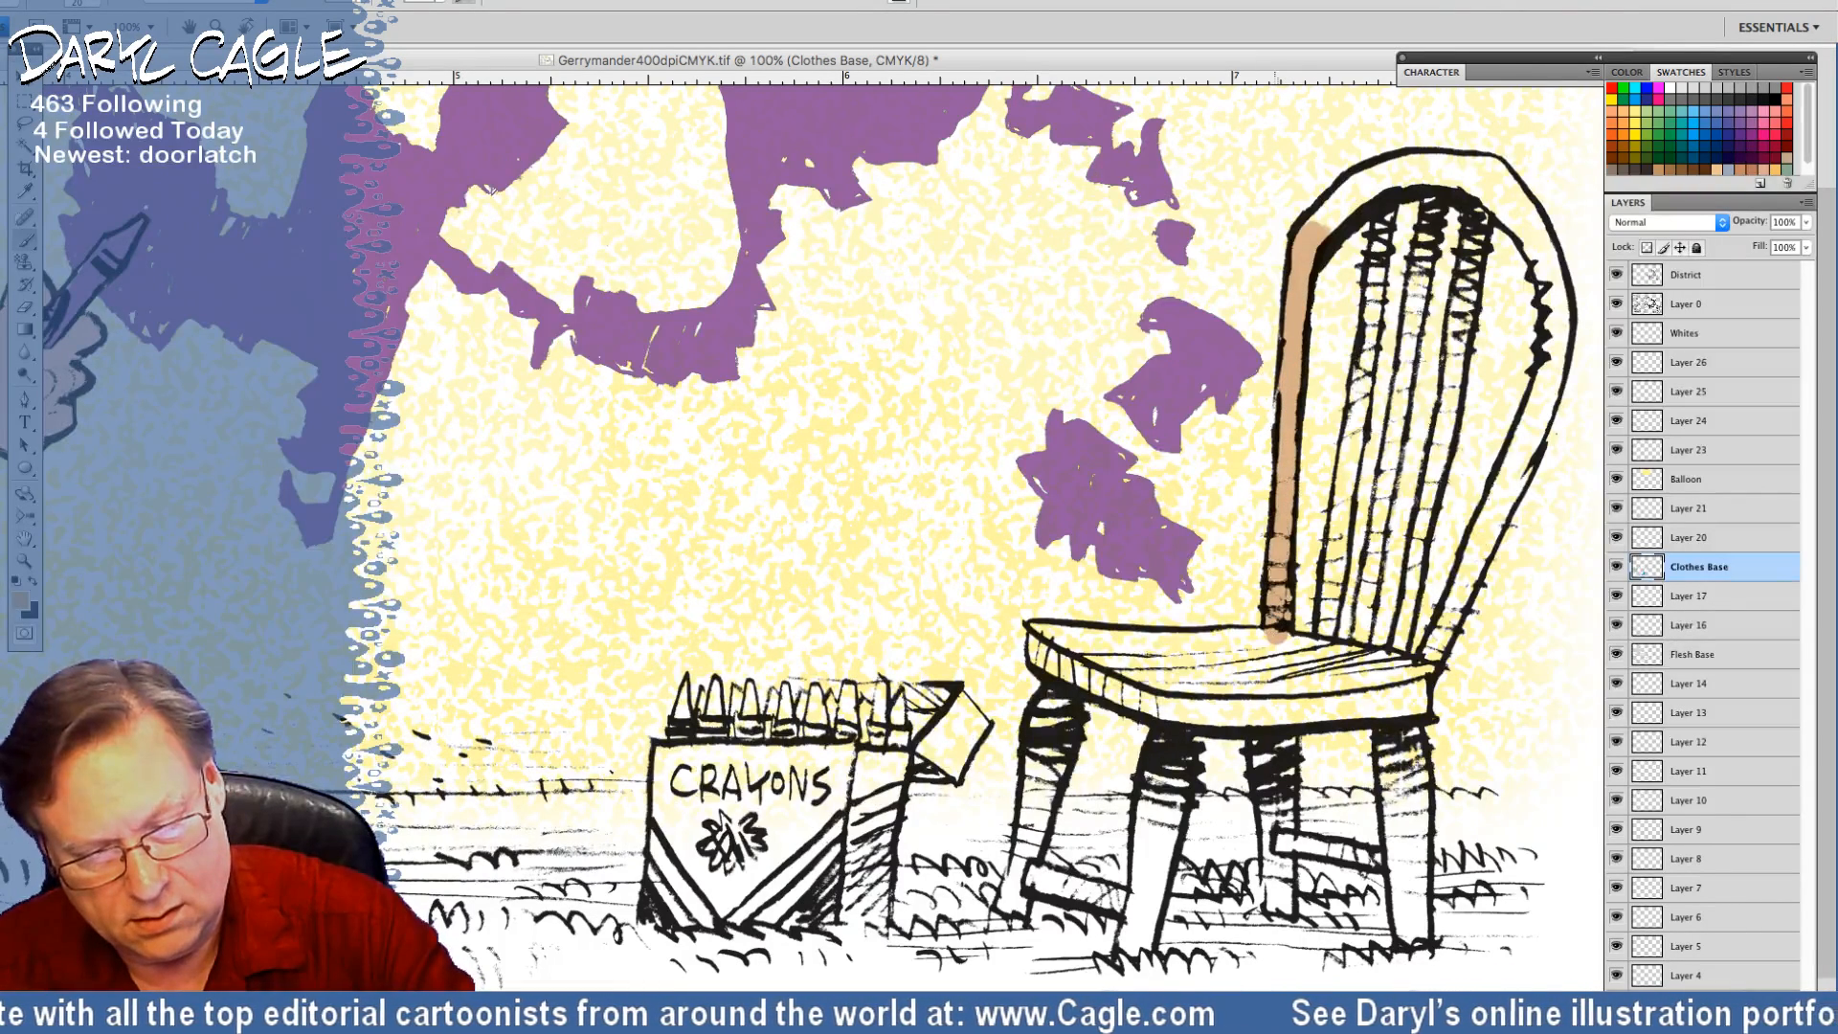
left_click_drag(1385, 196, 1326, 659)
left_click_drag(1436, 177, 1360, 662)
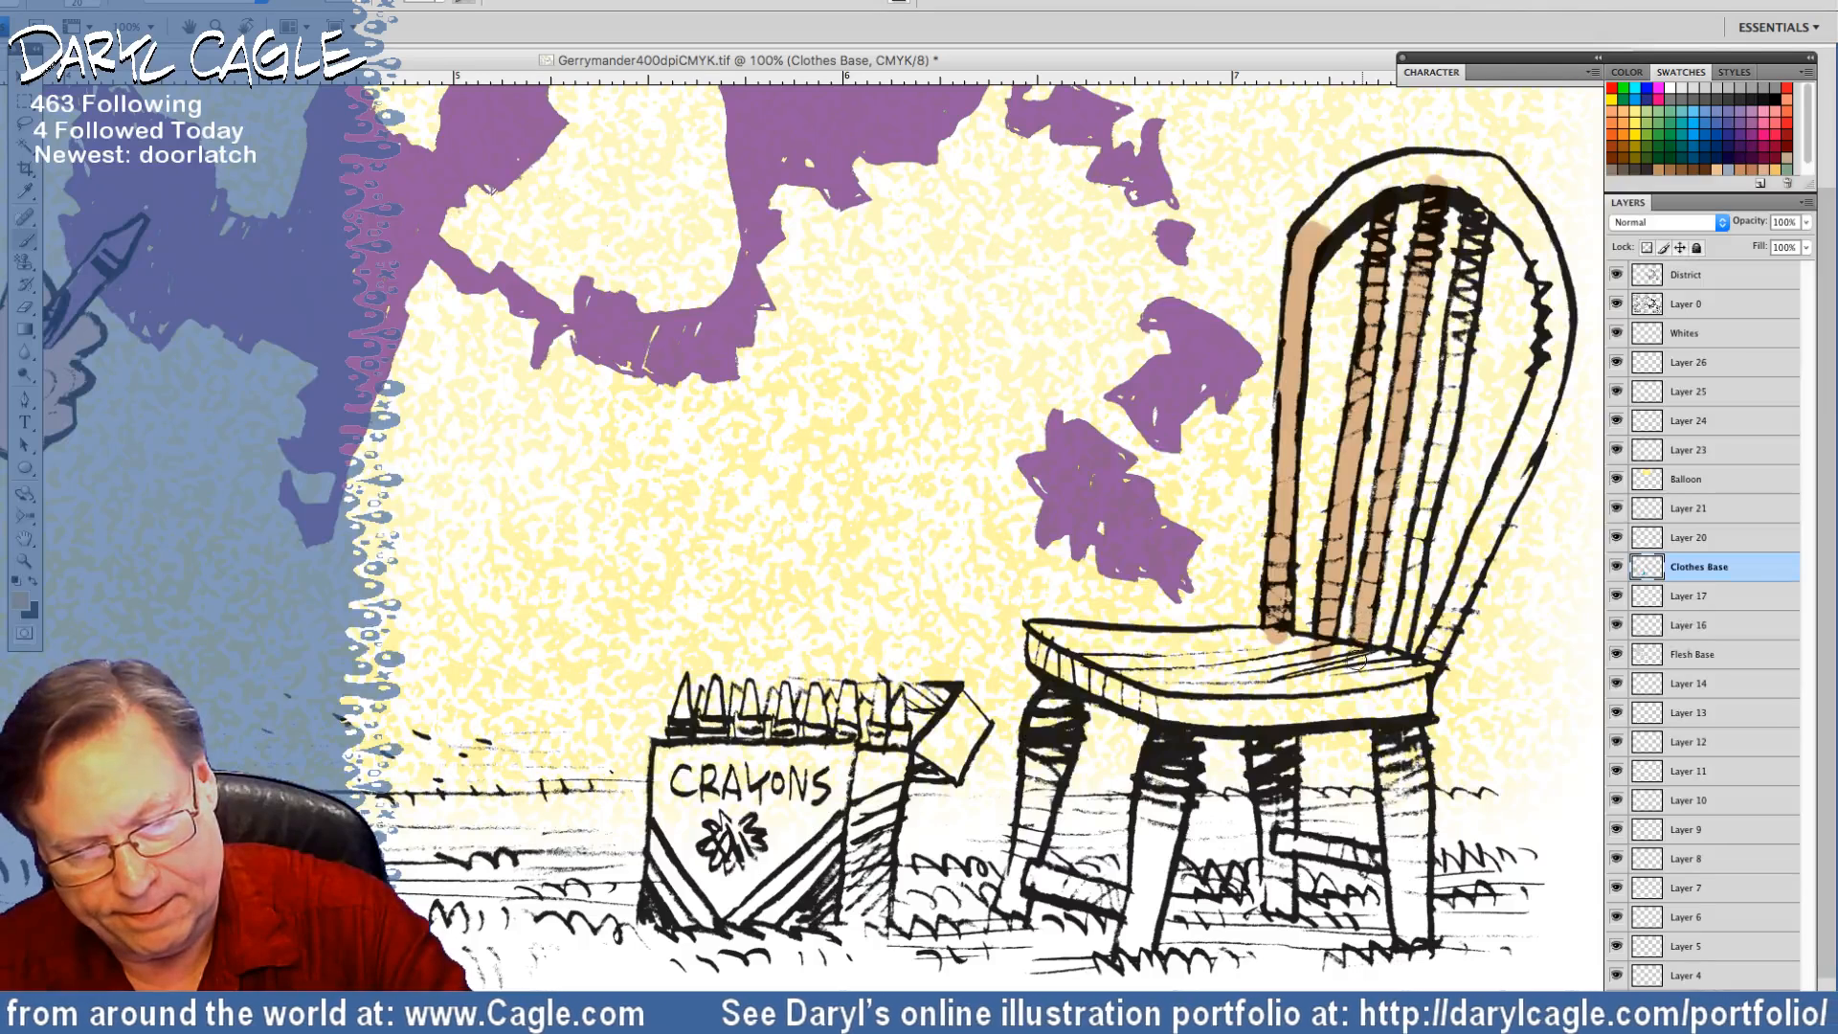
mouse_move(1483, 188)
left_mouse_down()
mouse_move(1448, 469)
mouse_move(1443, 443)
mouse_move(1388, 664)
left_mouse_up()
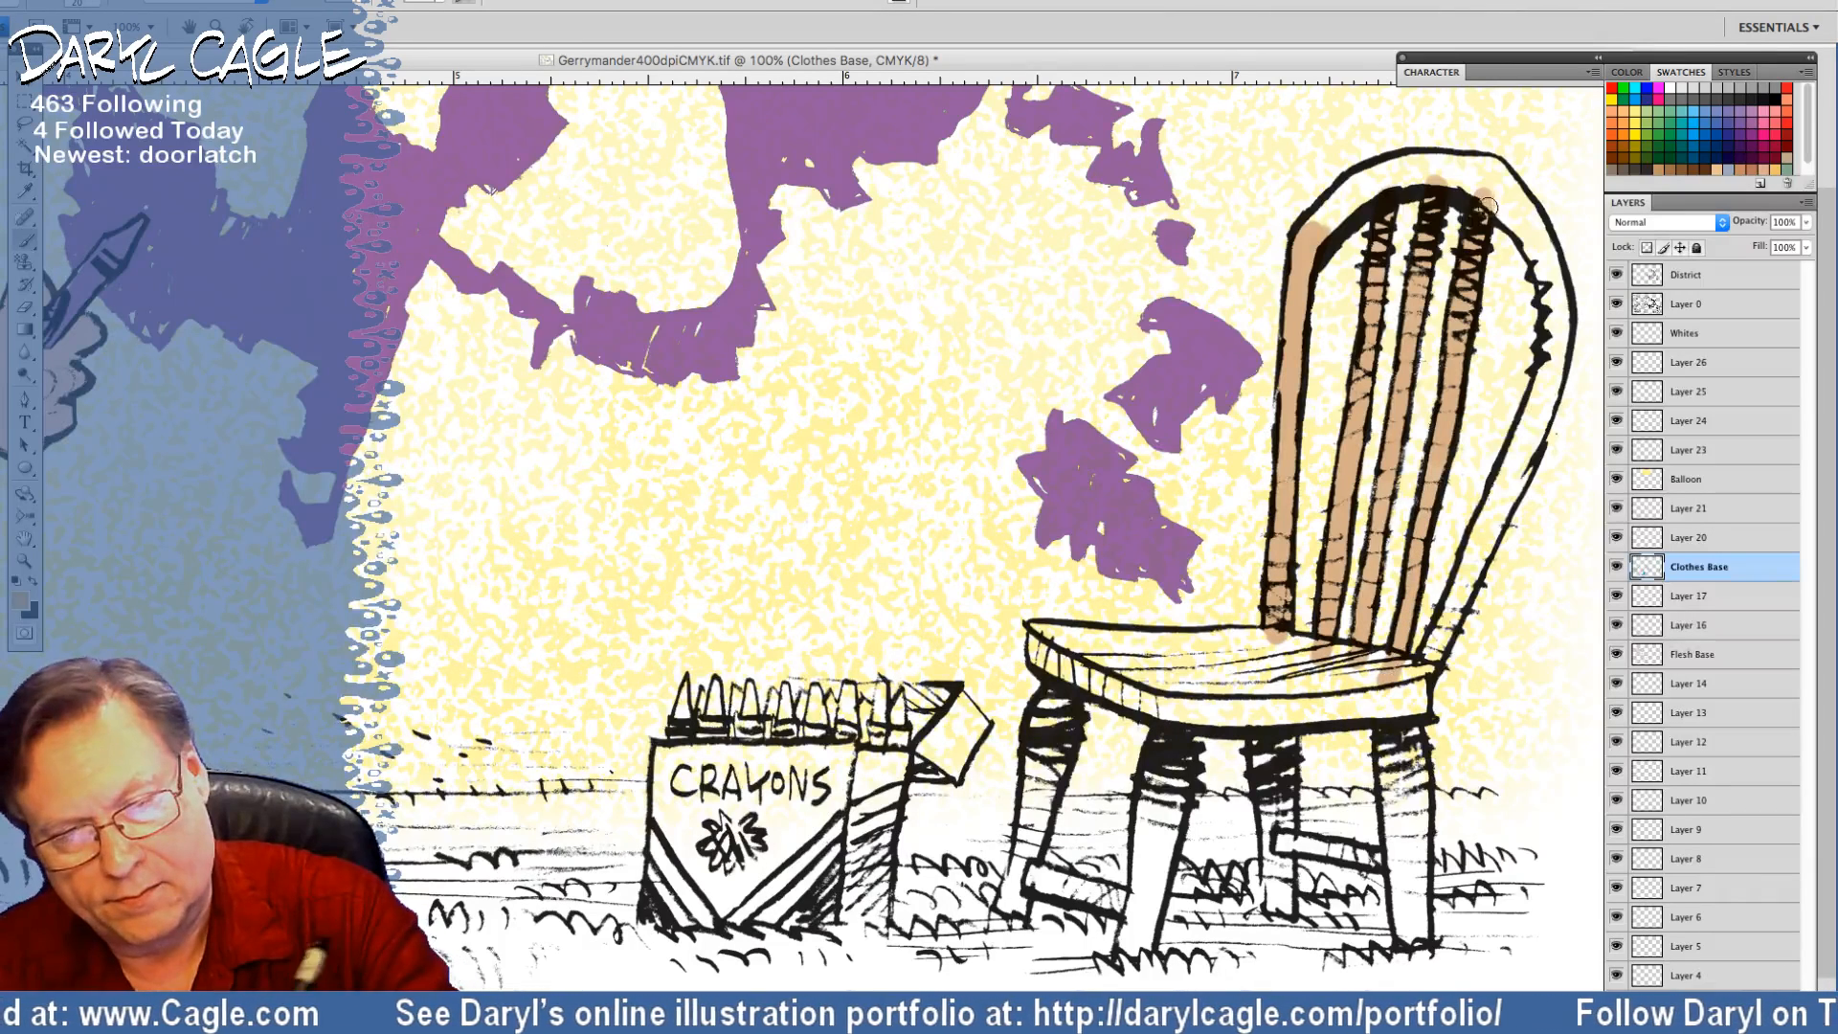
mouse_move(1487, 206)
left_mouse_down()
mouse_move(1550, 307)
mouse_move(1546, 375)
mouse_move(1415, 675)
left_mouse_up()
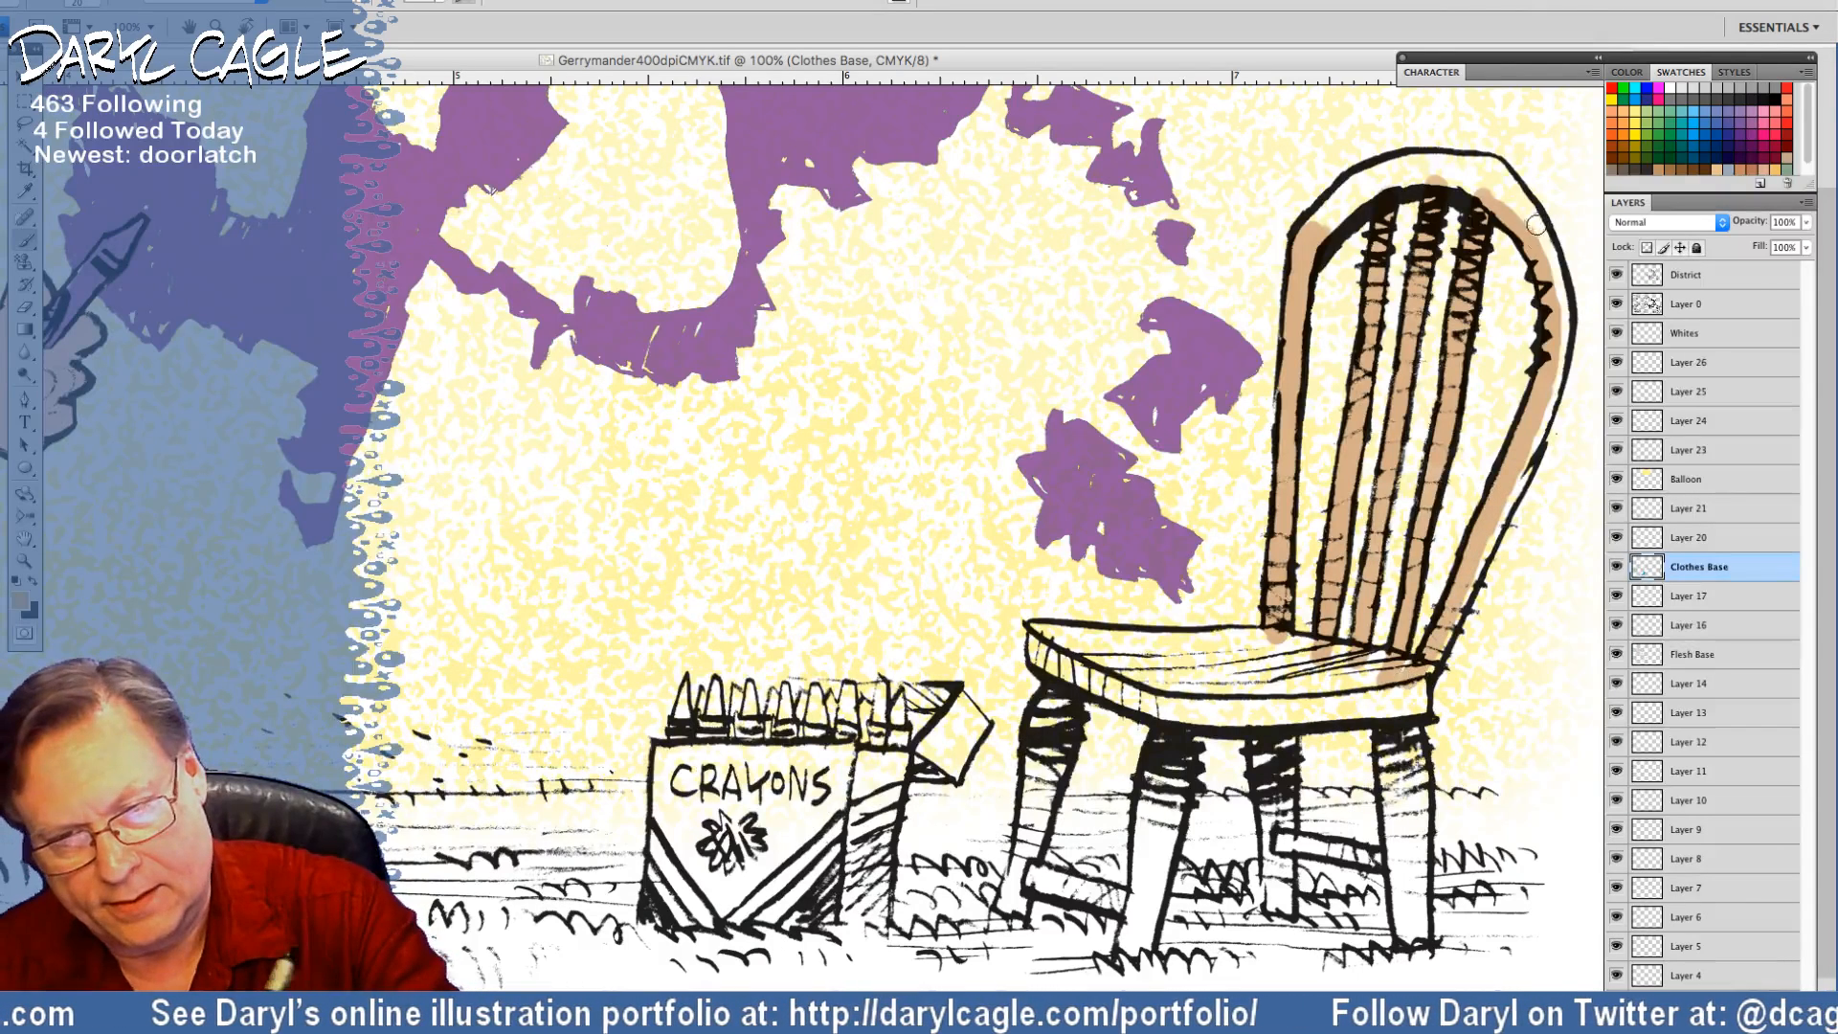
mouse_move(1536, 225)
left_mouse_down()
mouse_move(1551, 384)
mouse_move(1415, 683)
left_mouse_up()
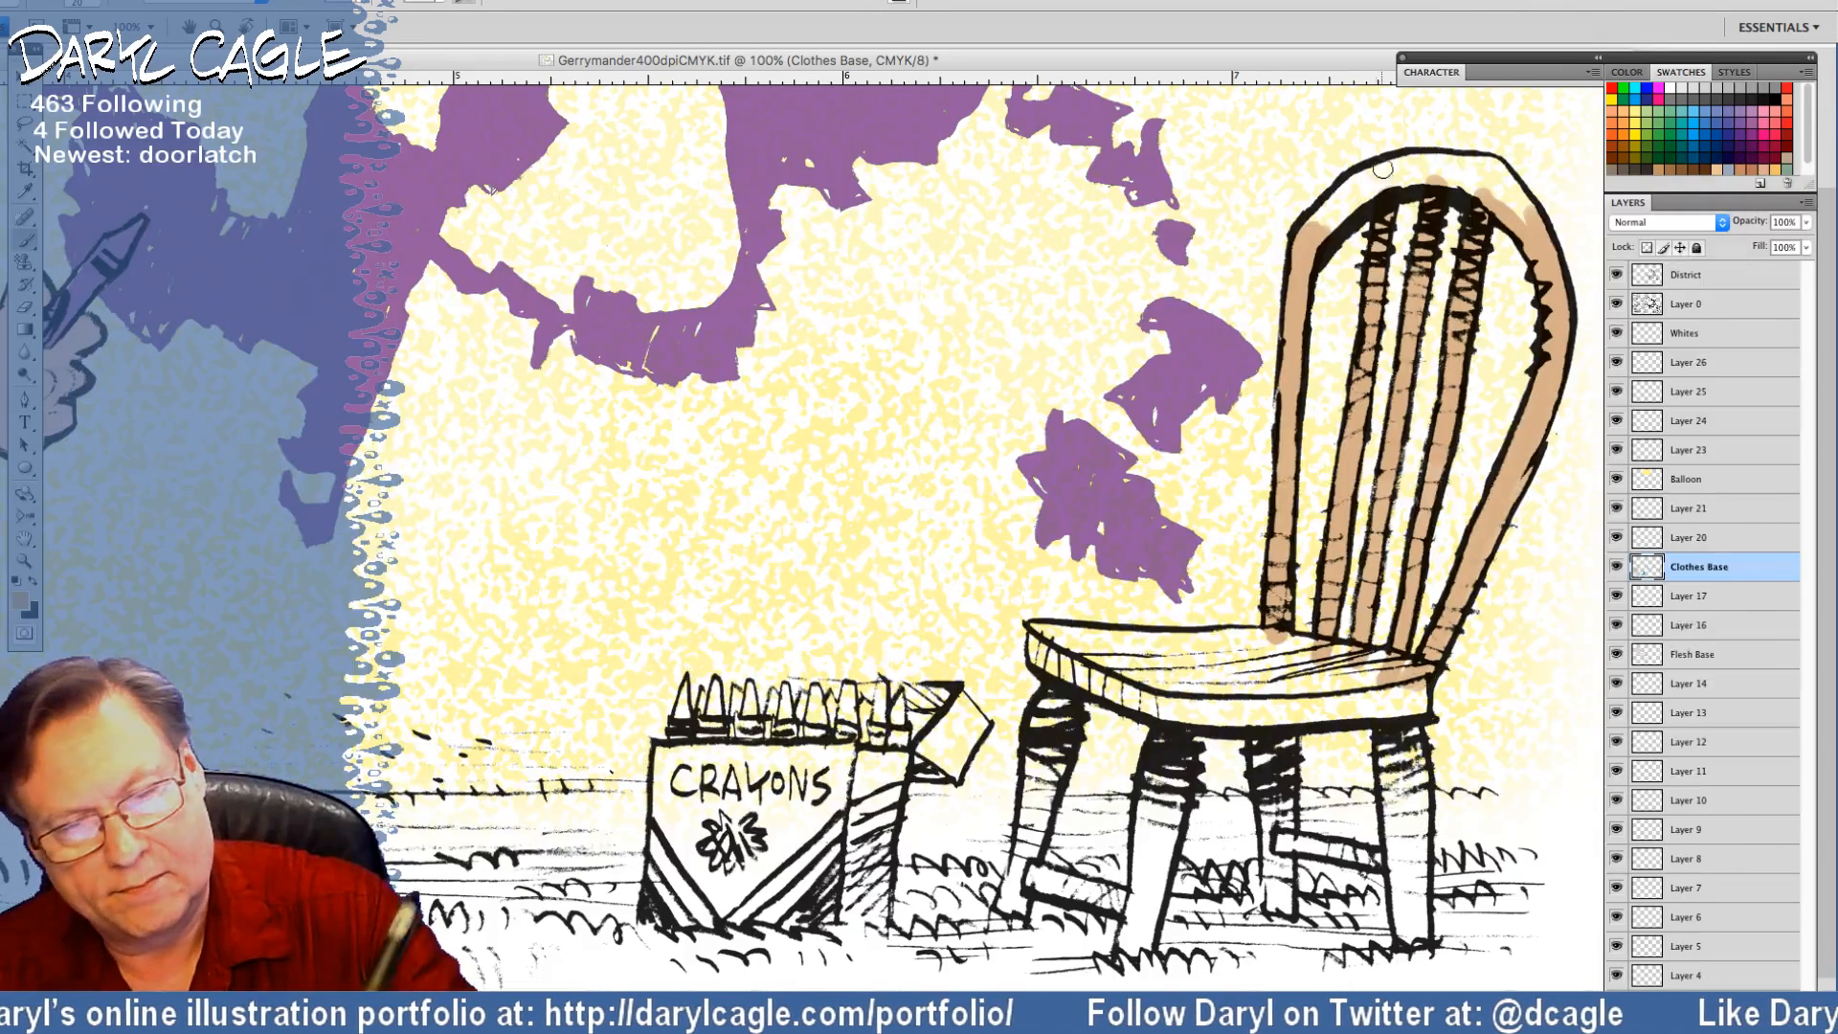
mouse_move(1383, 169)
left_mouse_down()
mouse_move(1309, 230)
mouse_move(1371, 173)
mouse_move(1419, 162)
mouse_move(1464, 171)
mouse_move(1378, 176)
mouse_move(1460, 194)
mouse_move(1442, 160)
mouse_move(1483, 164)
mouse_move(1526, 221)
mouse_move(1471, 174)
mouse_move(1510, 207)
left_mouse_up()
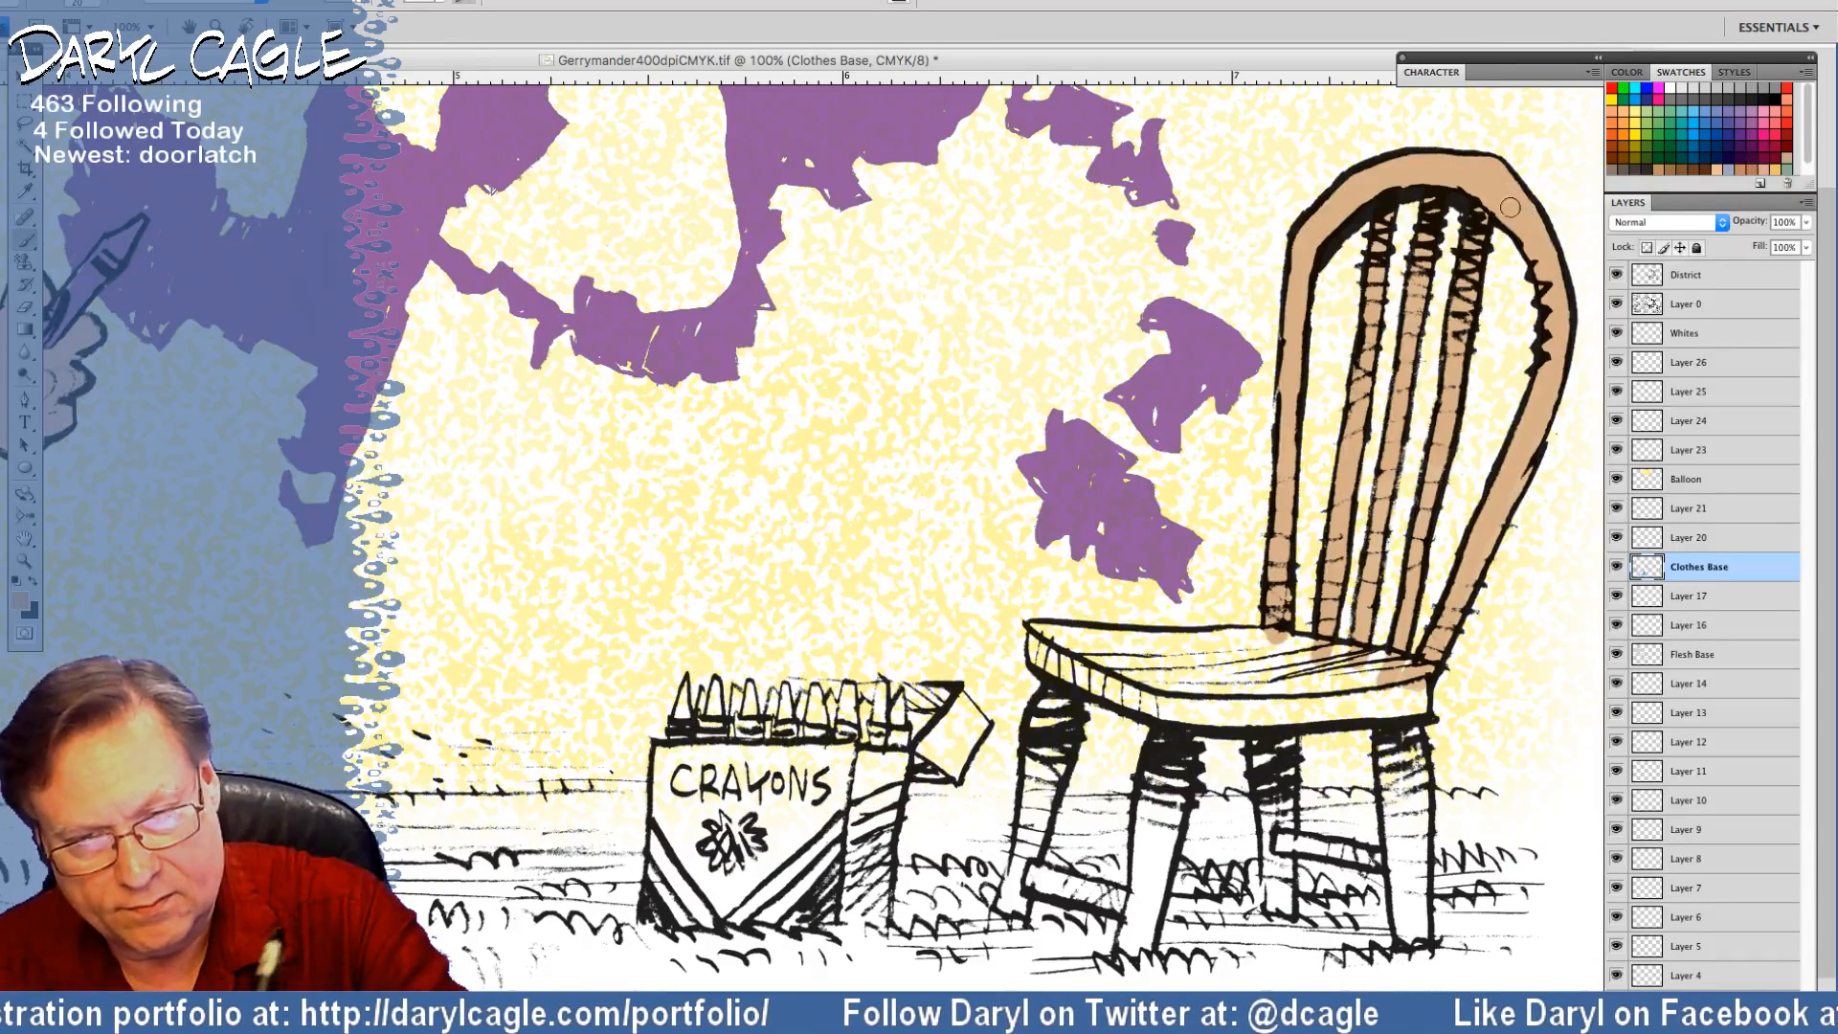
Paint the chair's seat, four legs and connecting rungs with the same tan
mouse_move(1051, 636)
left_mouse_down()
mouse_move(1034, 632)
mouse_move(1037, 660)
mouse_move(1070, 670)
mouse_move(1053, 661)
left_mouse_up()
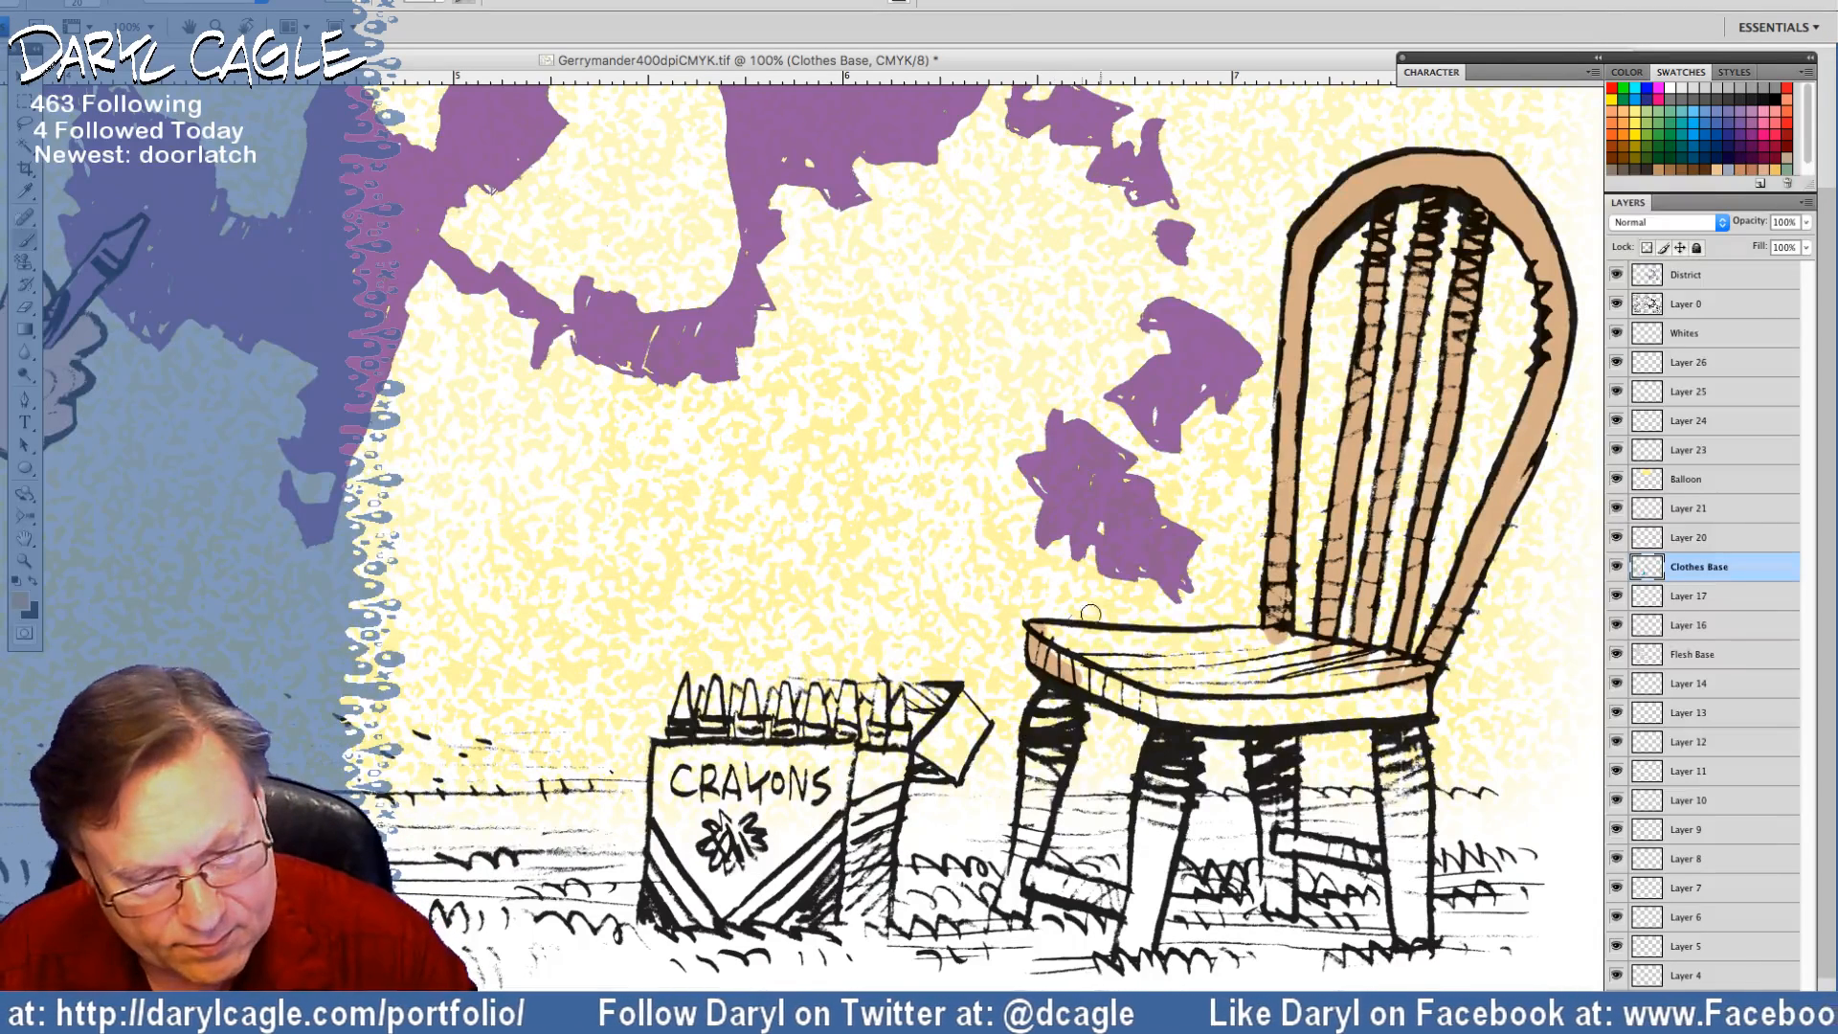
mouse_move(1041, 631)
left_mouse_down()
mouse_move(1264, 637)
mouse_move(1408, 666)
mouse_move(1419, 710)
mouse_move(1235, 718)
mouse_move(1068, 679)
mouse_move(1038, 639)
mouse_move(1248, 695)
mouse_move(1299, 665)
mouse_move(1307, 681)
mouse_move(1310, 648)
mouse_move(1404, 696)
mouse_move(1411, 679)
mouse_move(1389, 742)
mouse_move(1390, 785)
mouse_move(1413, 756)
mouse_move(1419, 797)
mouse_move(1402, 838)
mouse_move(1390, 814)
mouse_move(1403, 922)
mouse_move(1417, 840)
mouse_move(1408, 888)
left_mouse_up()
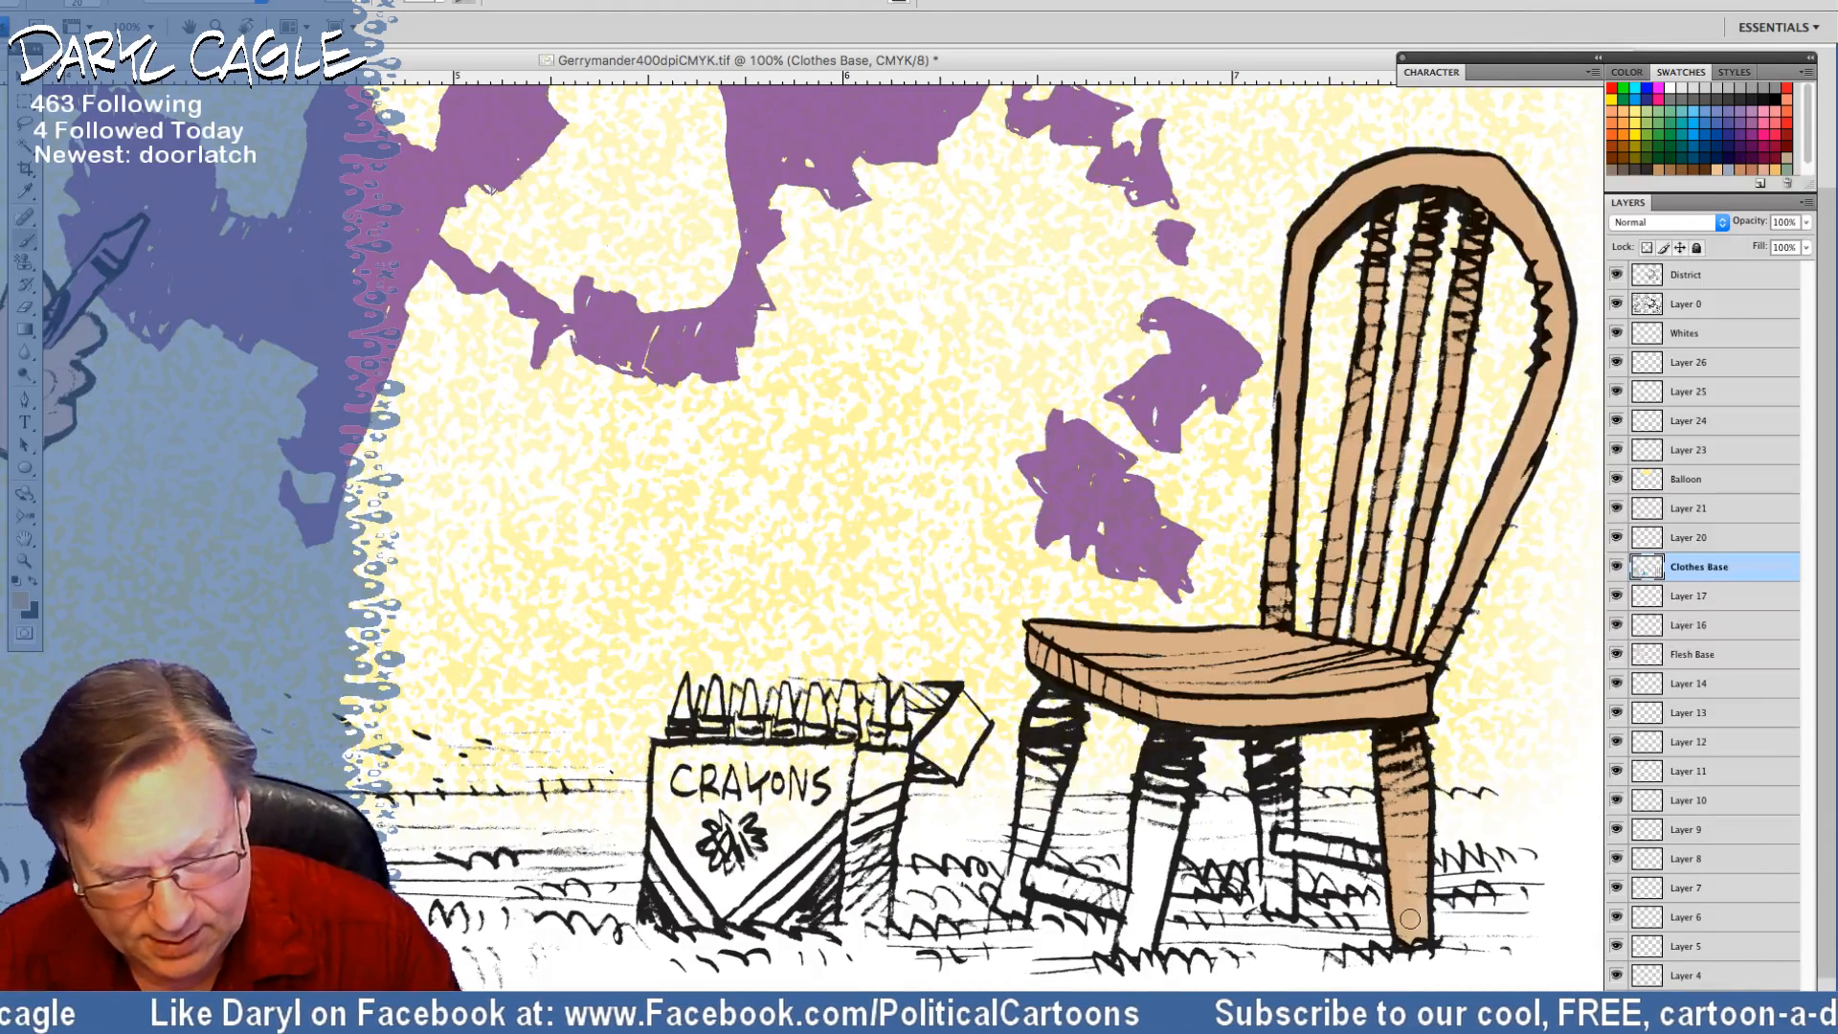
mouse_move(1262, 752)
left_mouse_down()
mouse_move(1260, 771)
mouse_move(1283, 763)
mouse_move(1285, 847)
mouse_move(1266, 824)
mouse_move(1285, 914)
mouse_move(1288, 838)
mouse_move(1404, 858)
left_mouse_up()
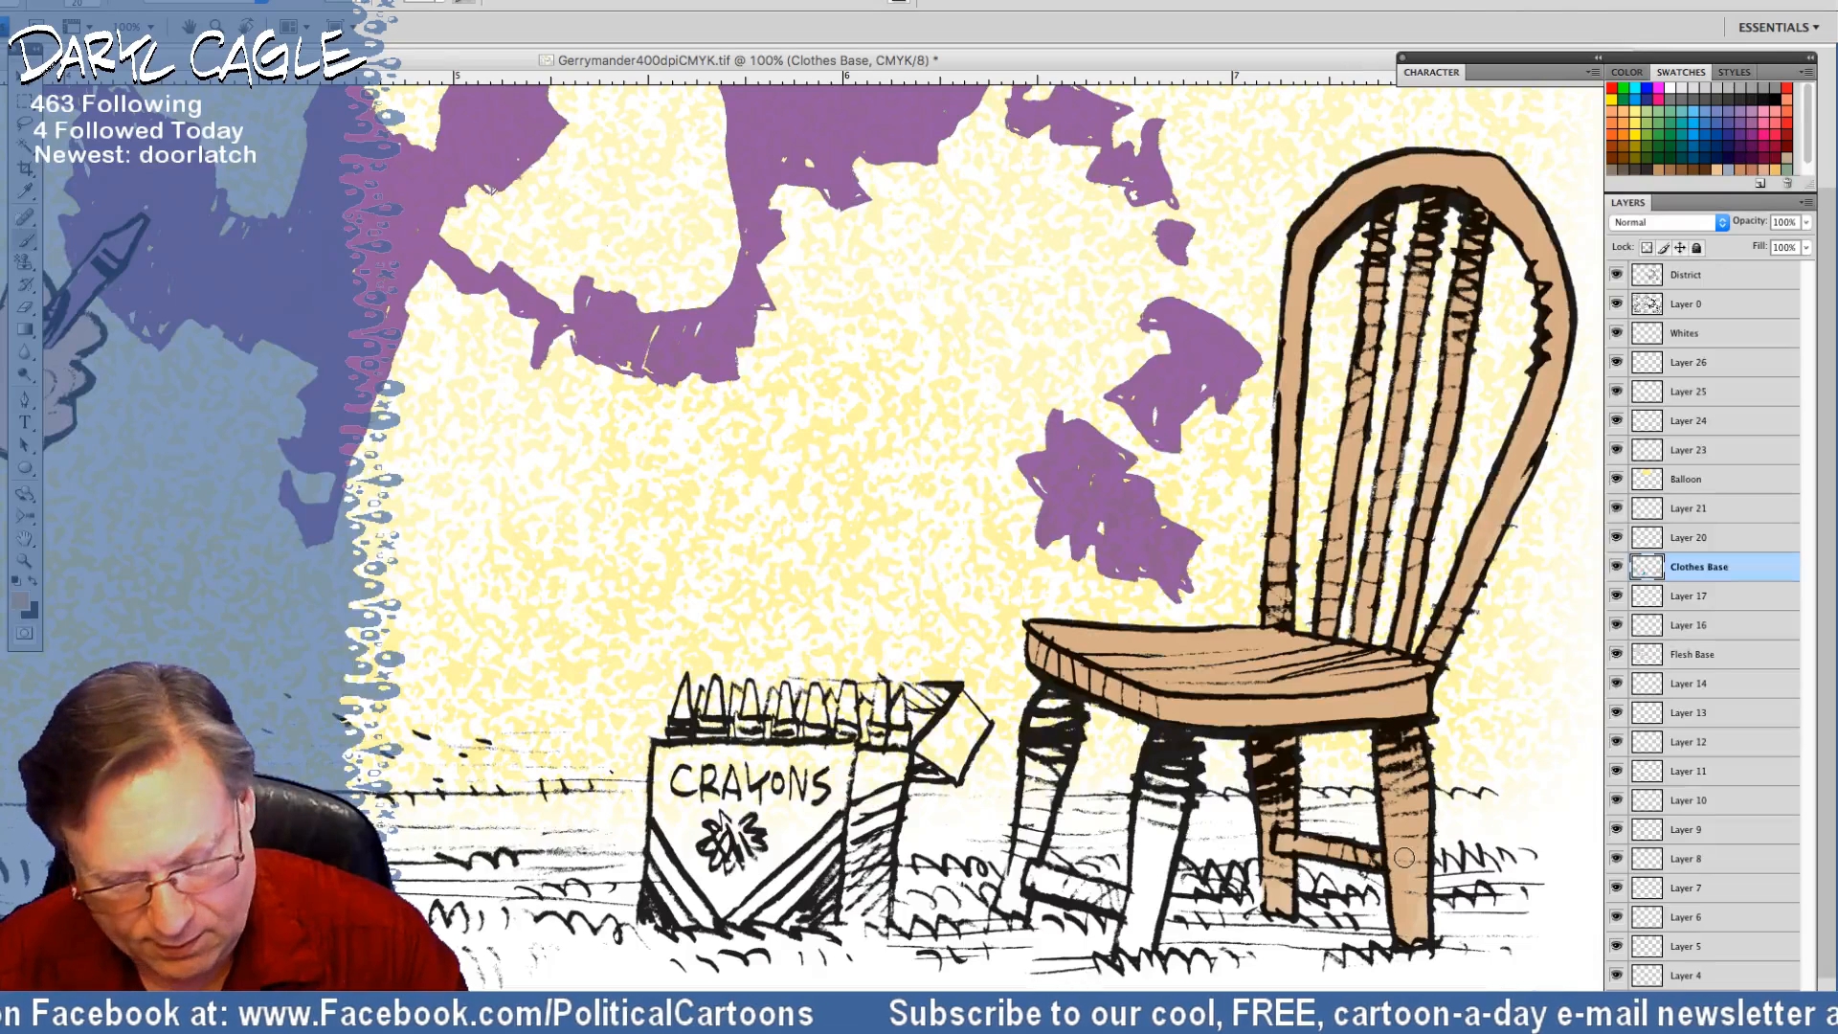
mouse_move(1157, 746)
left_mouse_down()
mouse_move(1182, 780)
mouse_move(1164, 847)
mouse_move(1146, 810)
mouse_move(1152, 907)
mouse_move(1140, 871)
mouse_move(1132, 900)
left_mouse_up()
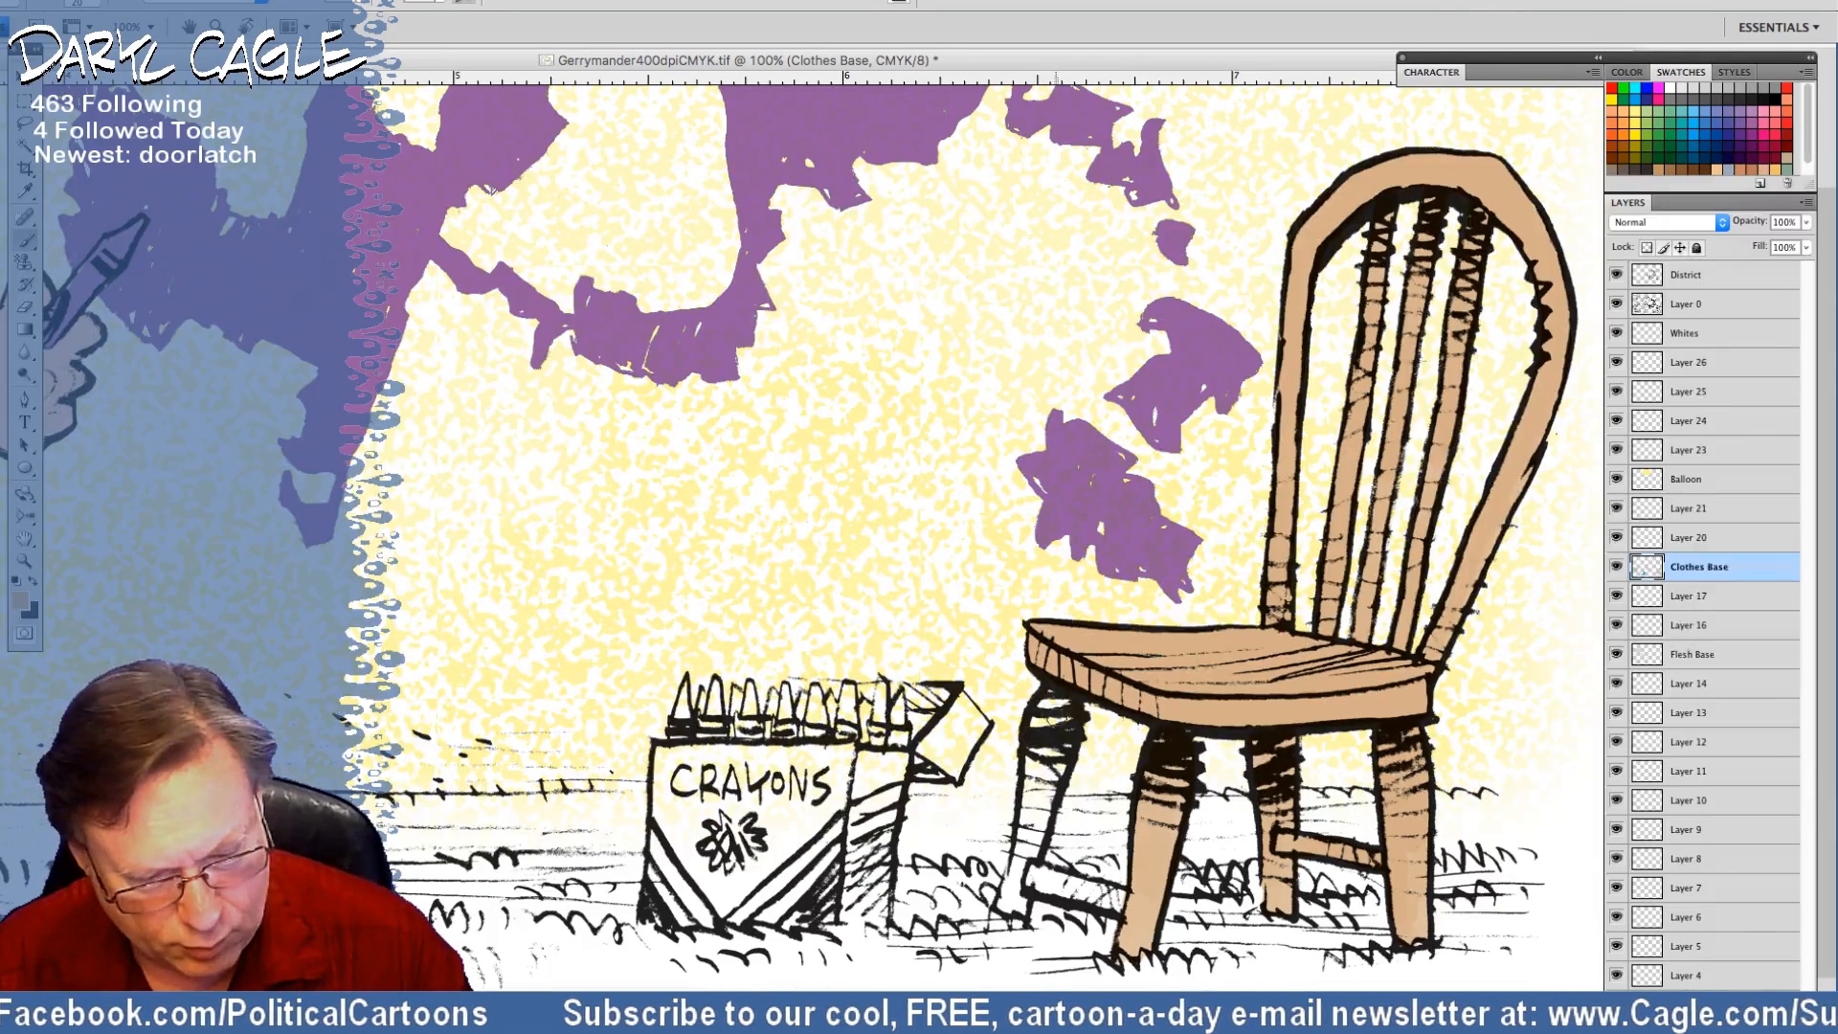
mouse_move(1063, 702)
left_mouse_down()
mouse_move(1053, 781)
mouse_move(1038, 752)
mouse_move(1026, 778)
mouse_move(1029, 828)
mouse_move(1044, 795)
mouse_move(1029, 866)
mouse_move(1031, 814)
mouse_move(1004, 902)
mouse_move(1045, 877)
mouse_move(1122, 893)
left_mouse_up()
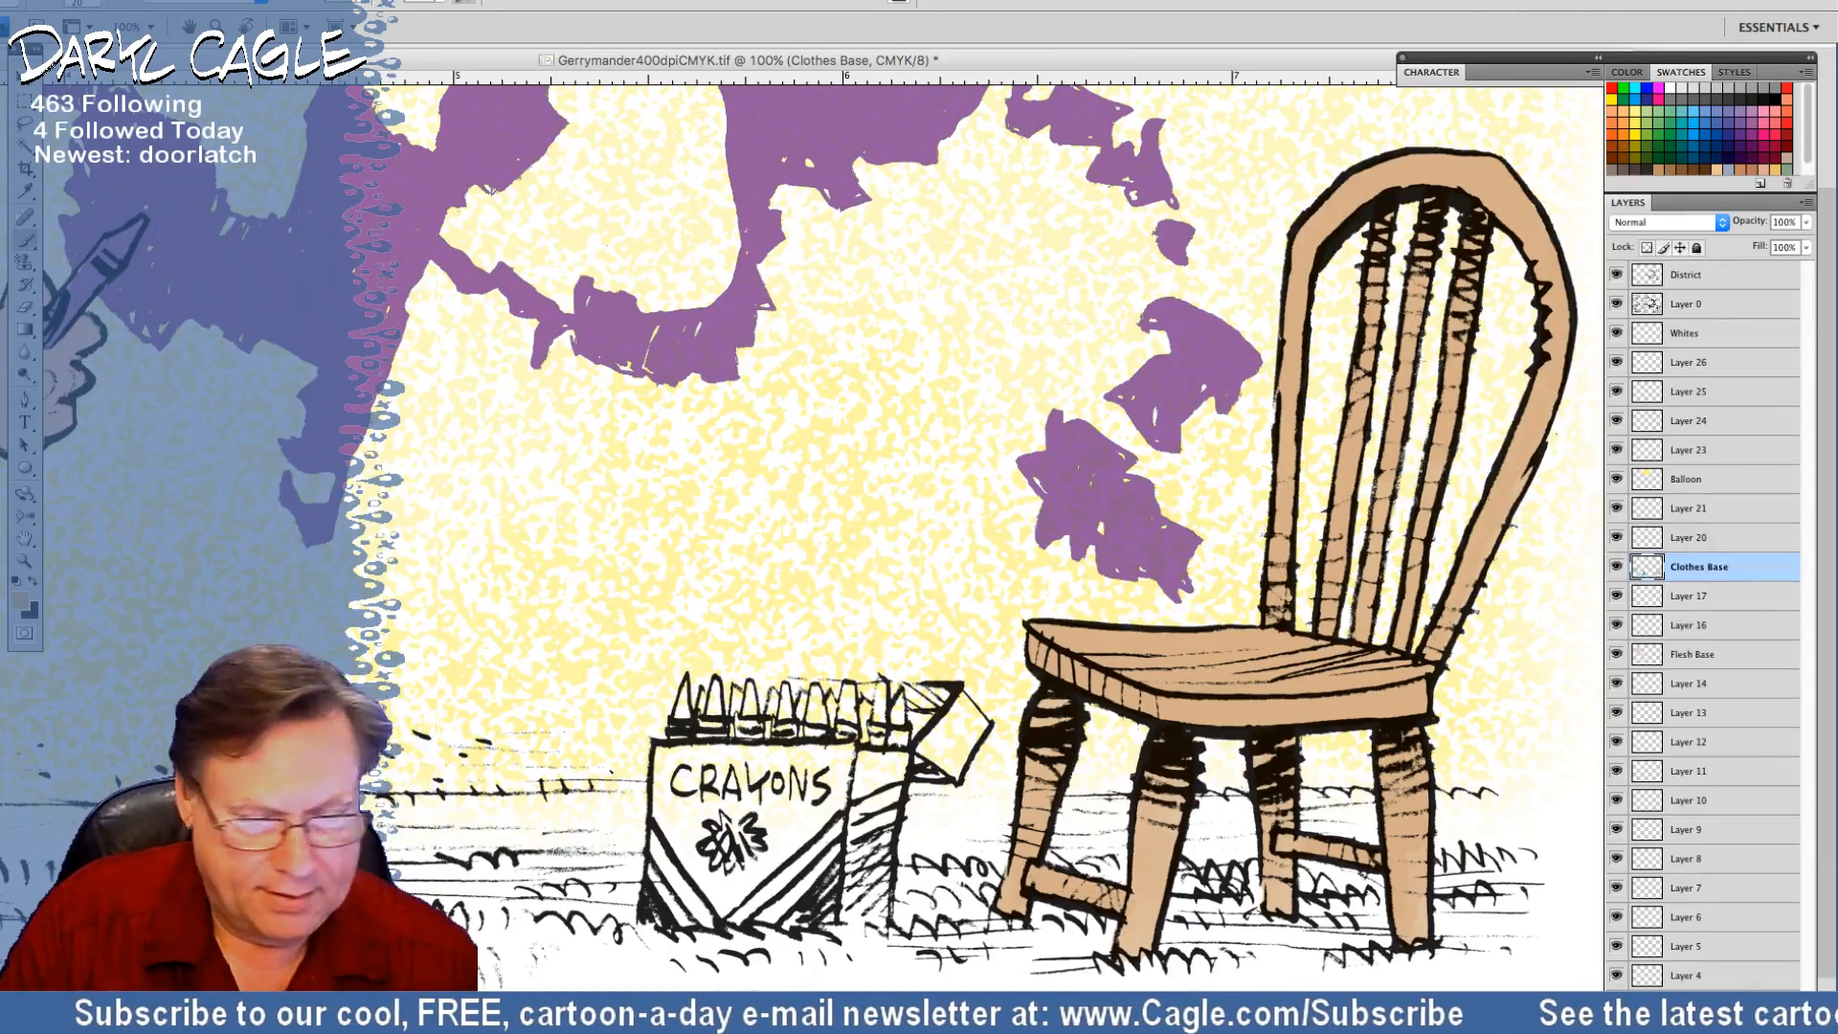
Paint the nightstand under the lamp tan, covering its frame, legs, tabletop and drawer fronts
left_click_drag(861, 479, 1216, 484)
left_click_drag(479, 450, 1552, 499)
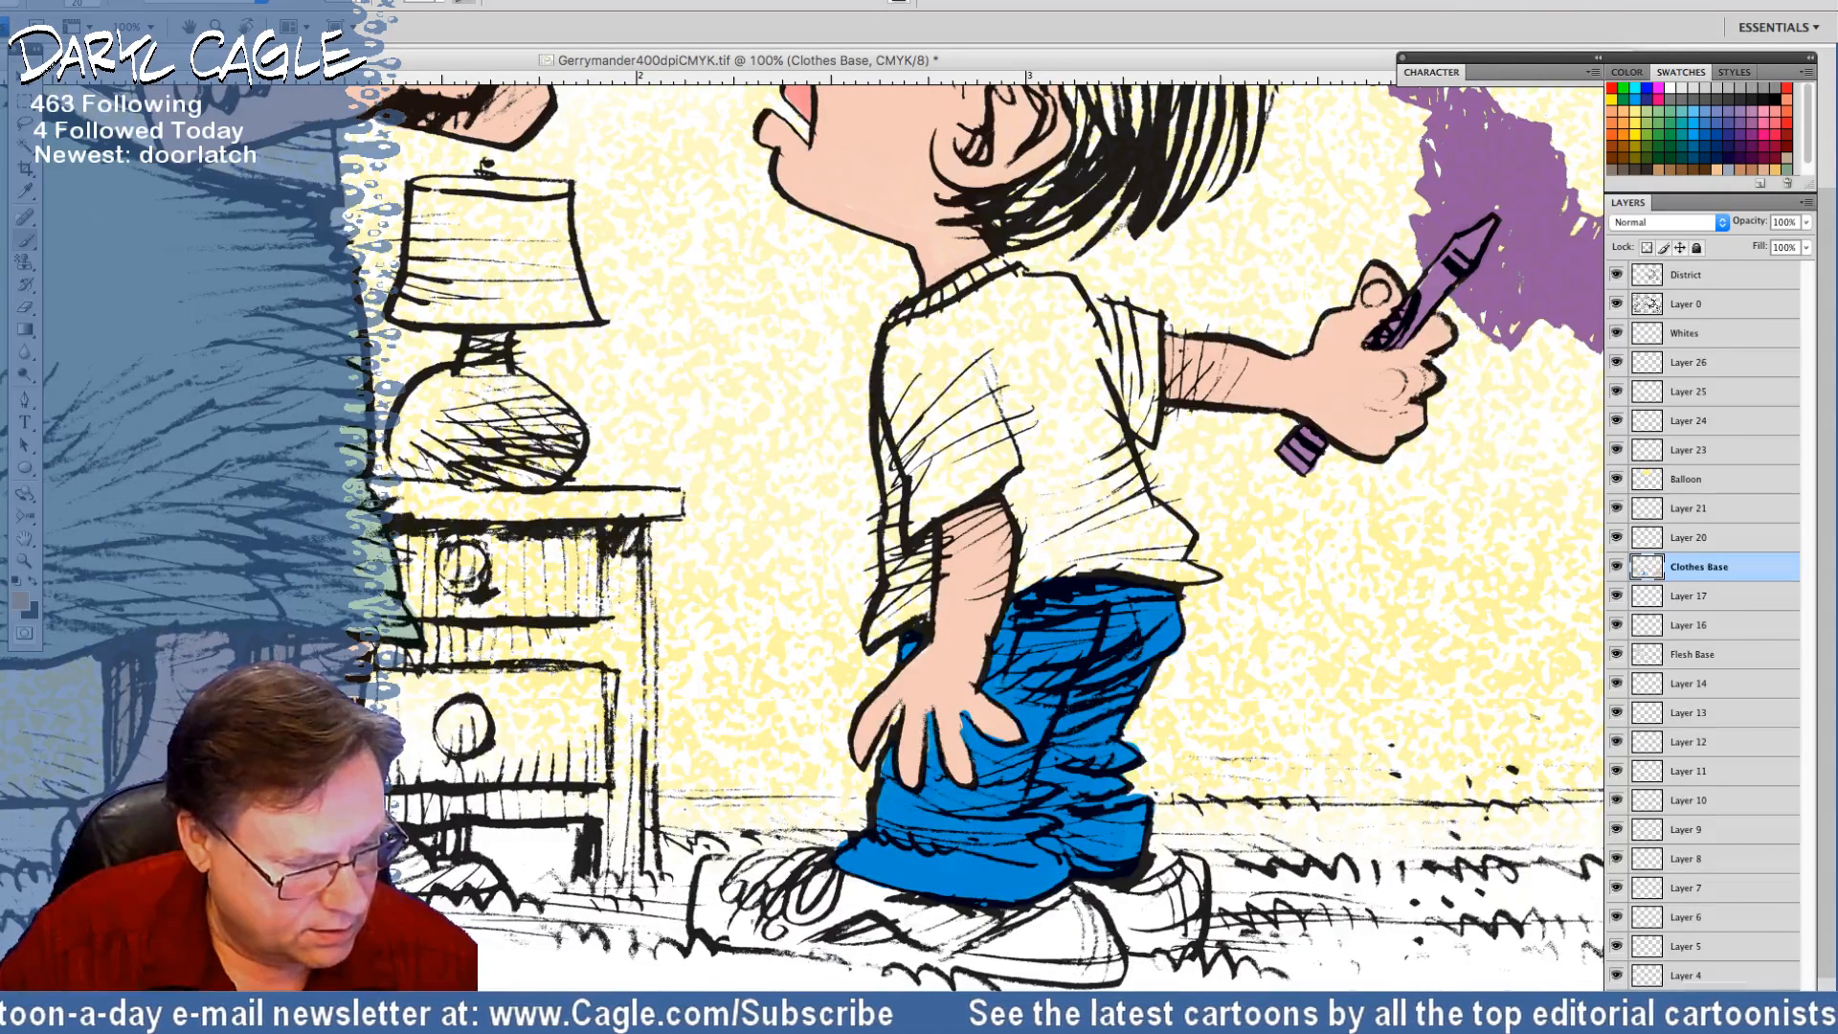
mouse_move(383, 484)
left_mouse_down()
mouse_move(423, 618)
mouse_move(390, 656)
left_mouse_up()
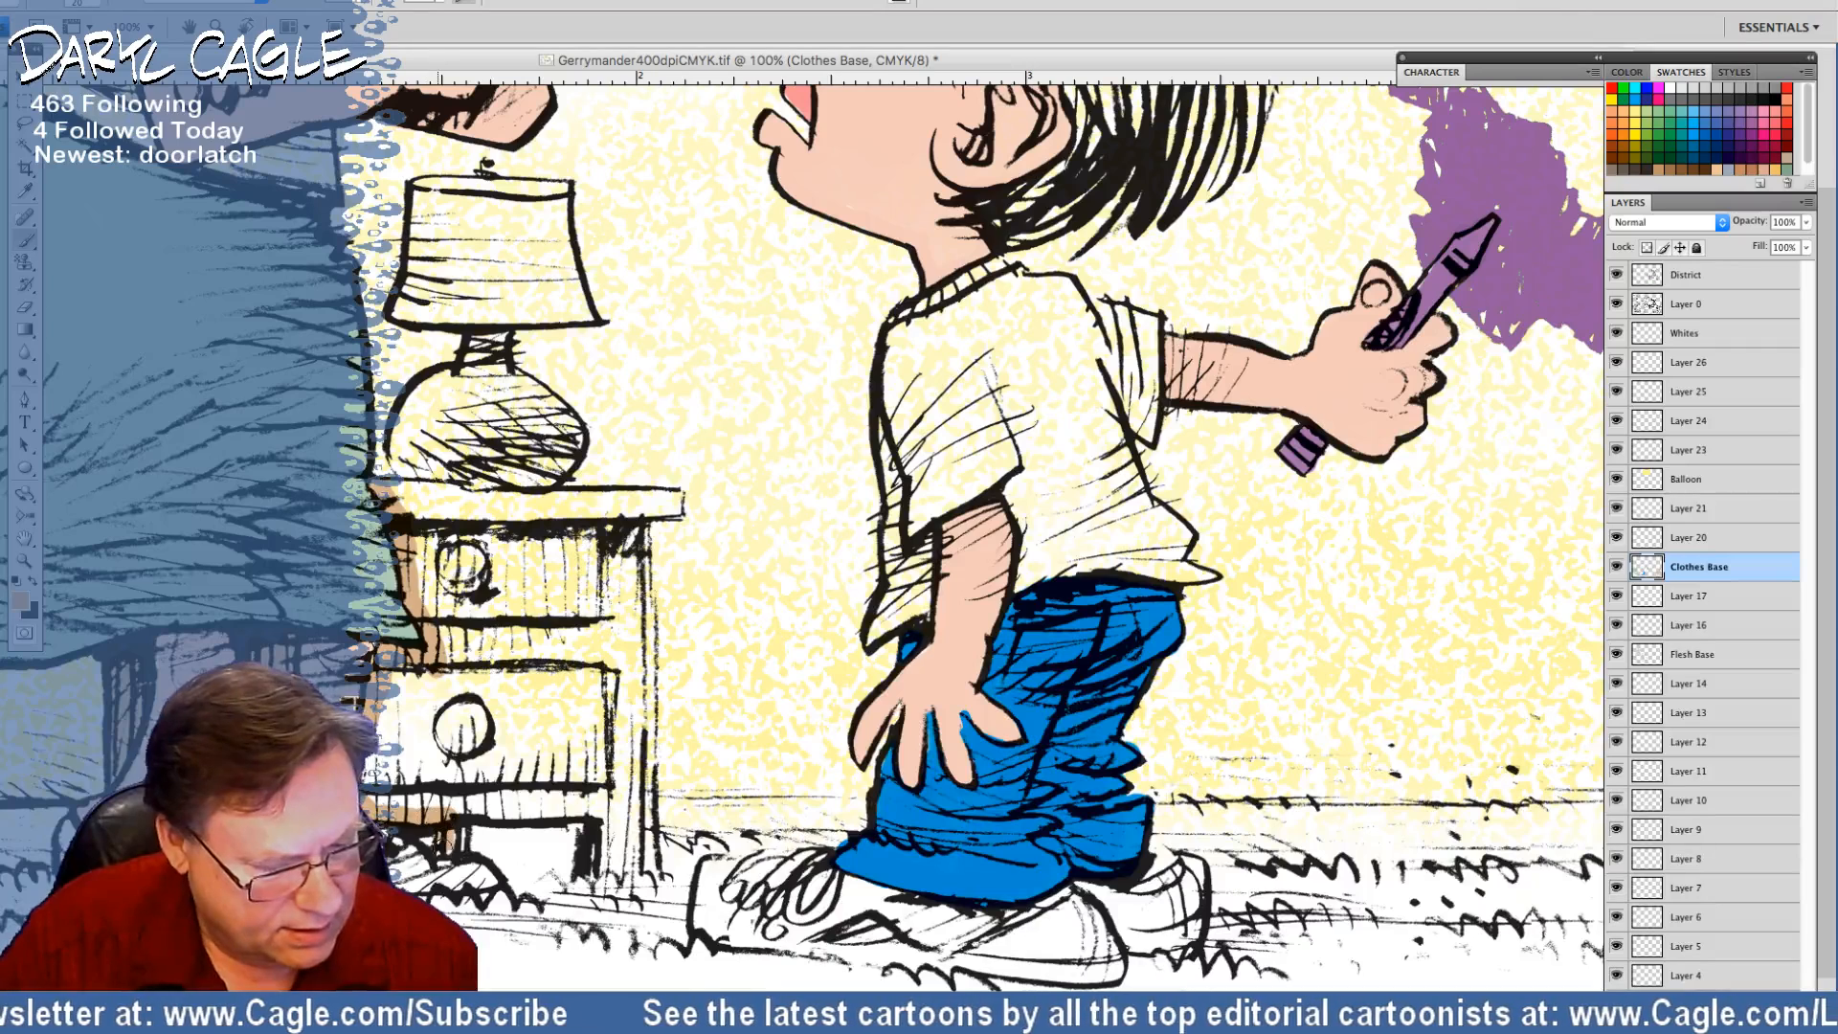
mouse_move(462, 809)
left_mouse_down()
mouse_move(593, 812)
mouse_move(585, 855)
mouse_move(646, 857)
mouse_move(637, 533)
mouse_move(650, 770)
left_mouse_up()
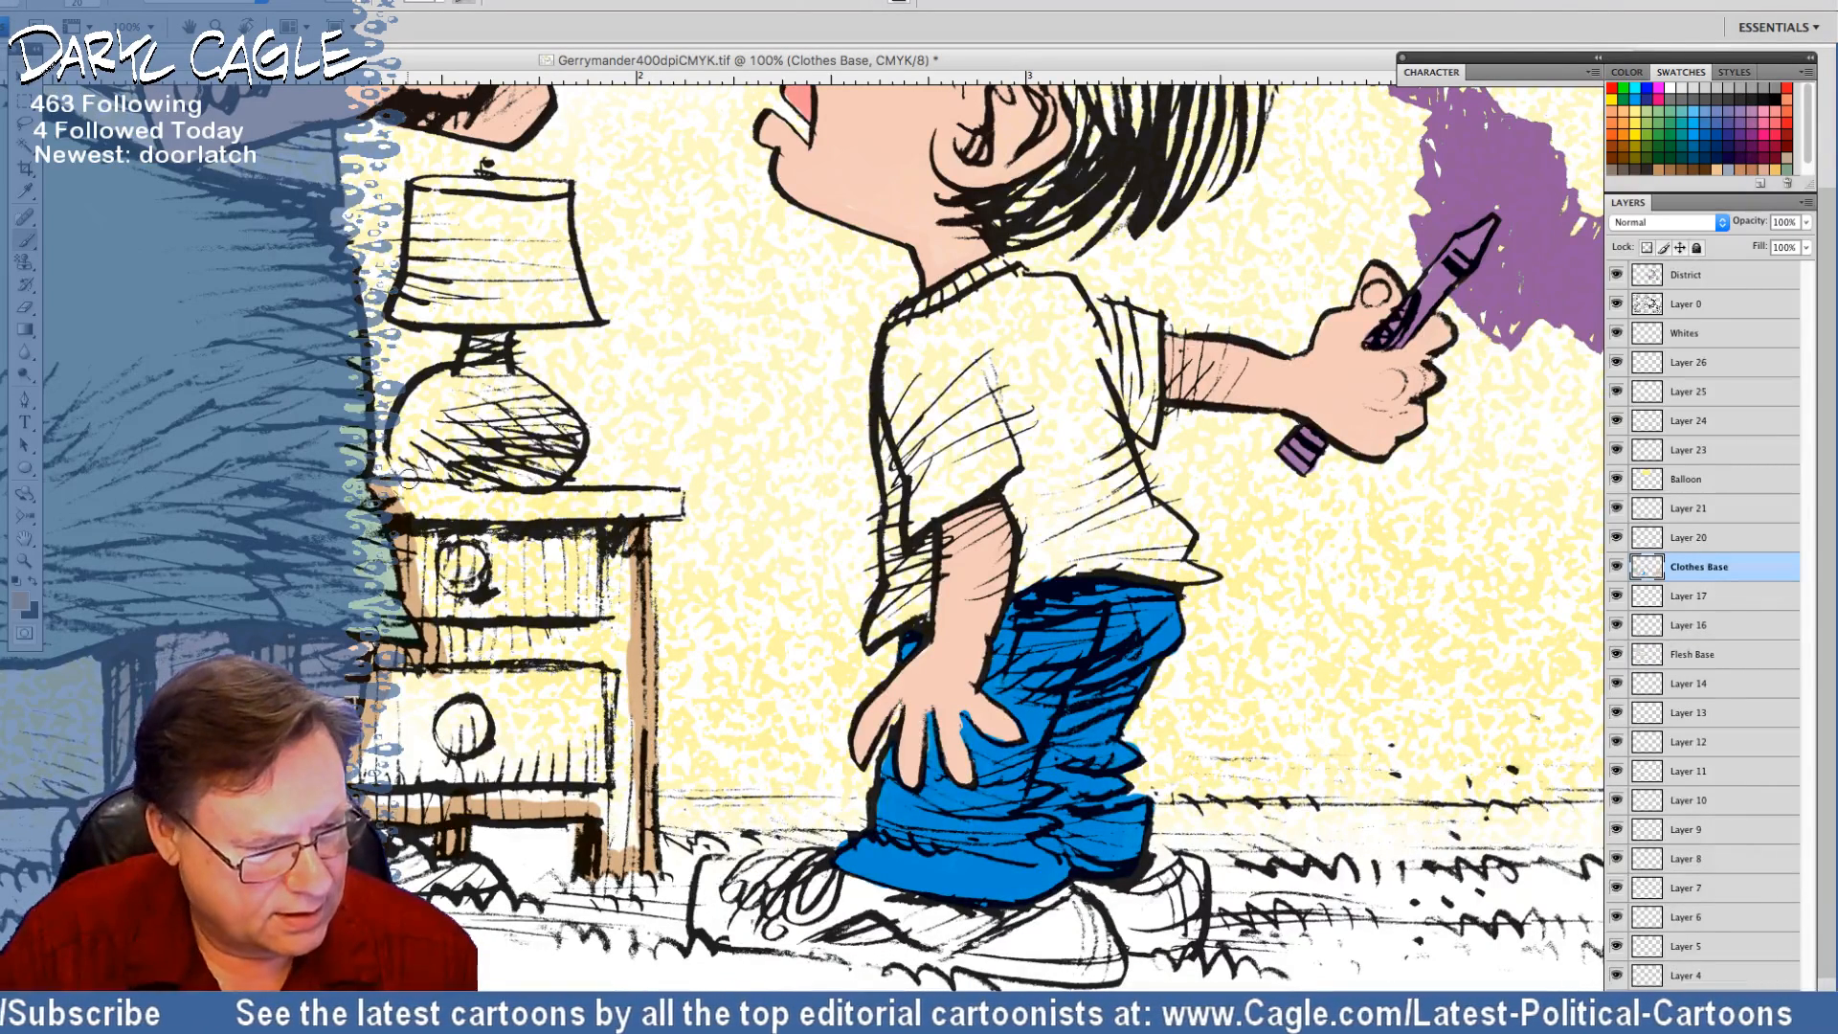
mouse_move(381, 491)
left_mouse_down()
mouse_move(431, 492)
mouse_move(389, 488)
mouse_move(674, 499)
mouse_move(621, 508)
left_mouse_up()
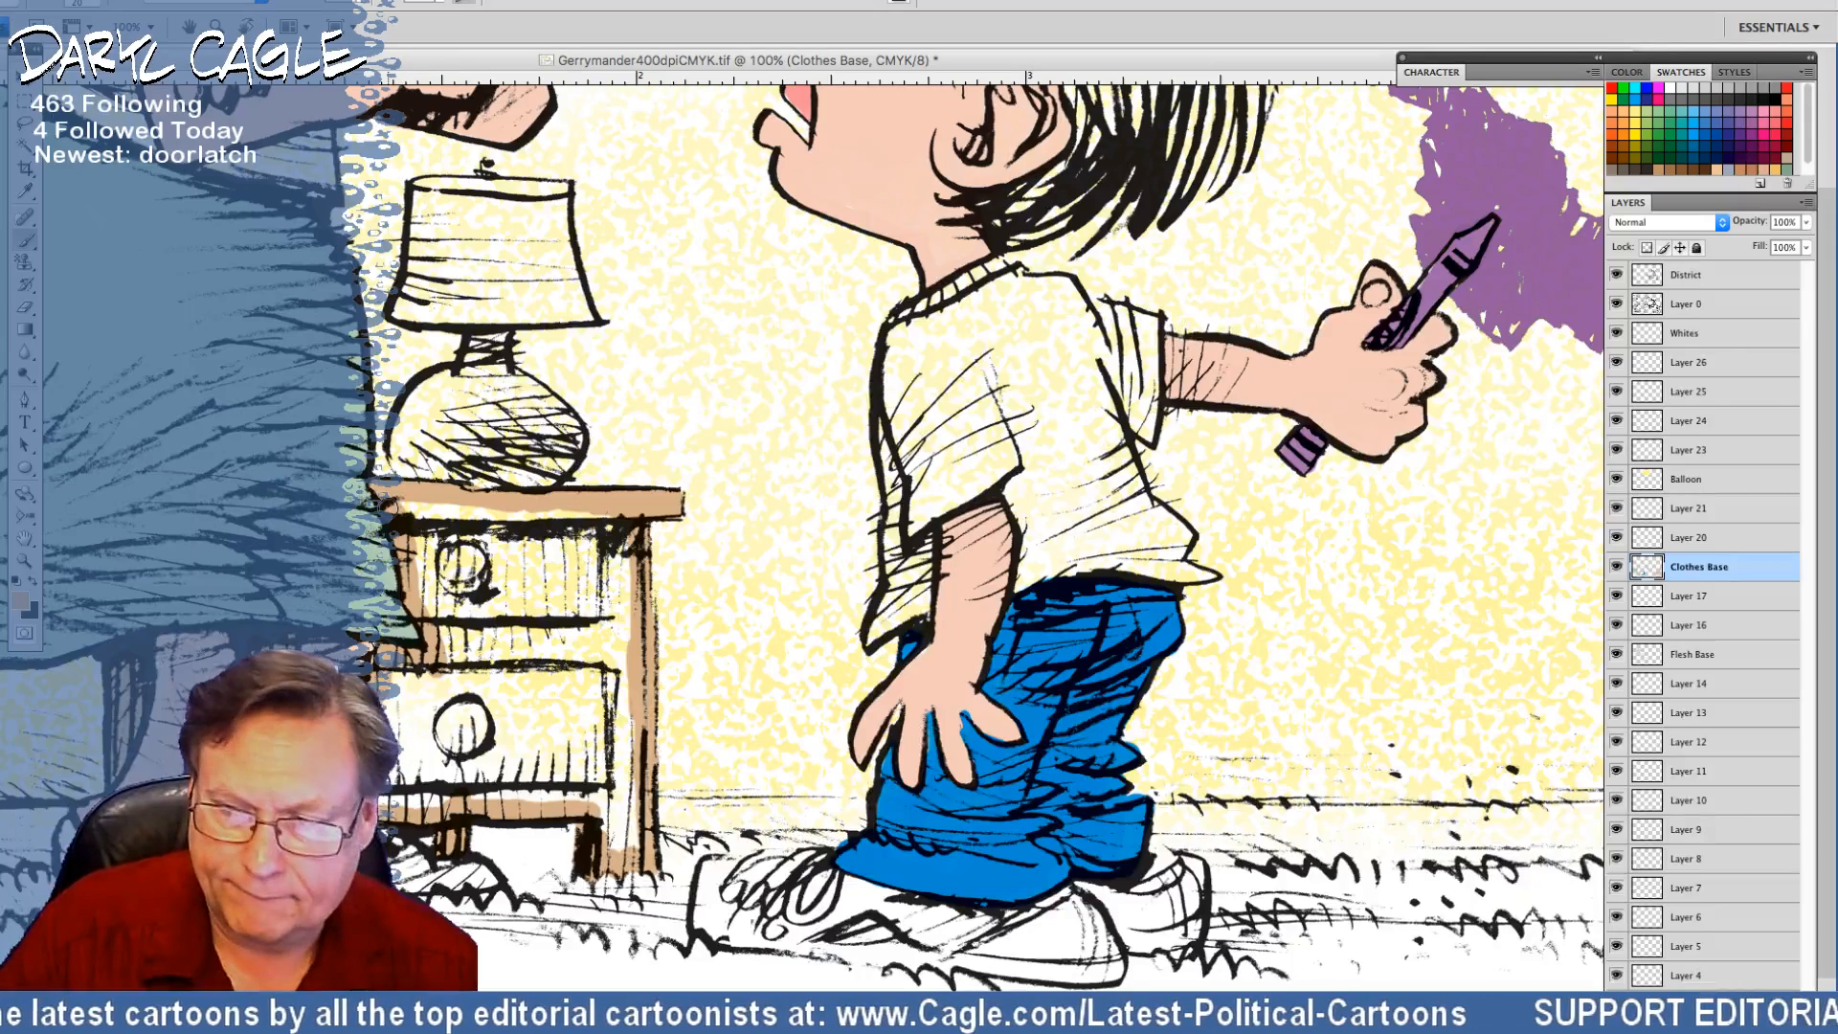
mouse_move(400, 687)
left_mouse_down()
mouse_move(415, 780)
mouse_move(593, 786)
mouse_move(617, 833)
mouse_move(613, 543)
mouse_move(573, 531)
mouse_move(420, 517)
mouse_move(461, 659)
mouse_move(445, 747)
mouse_move(507, 572)
mouse_move(538, 752)
mouse_move(581, 587)
mouse_move(571, 737)
left_mouse_up()
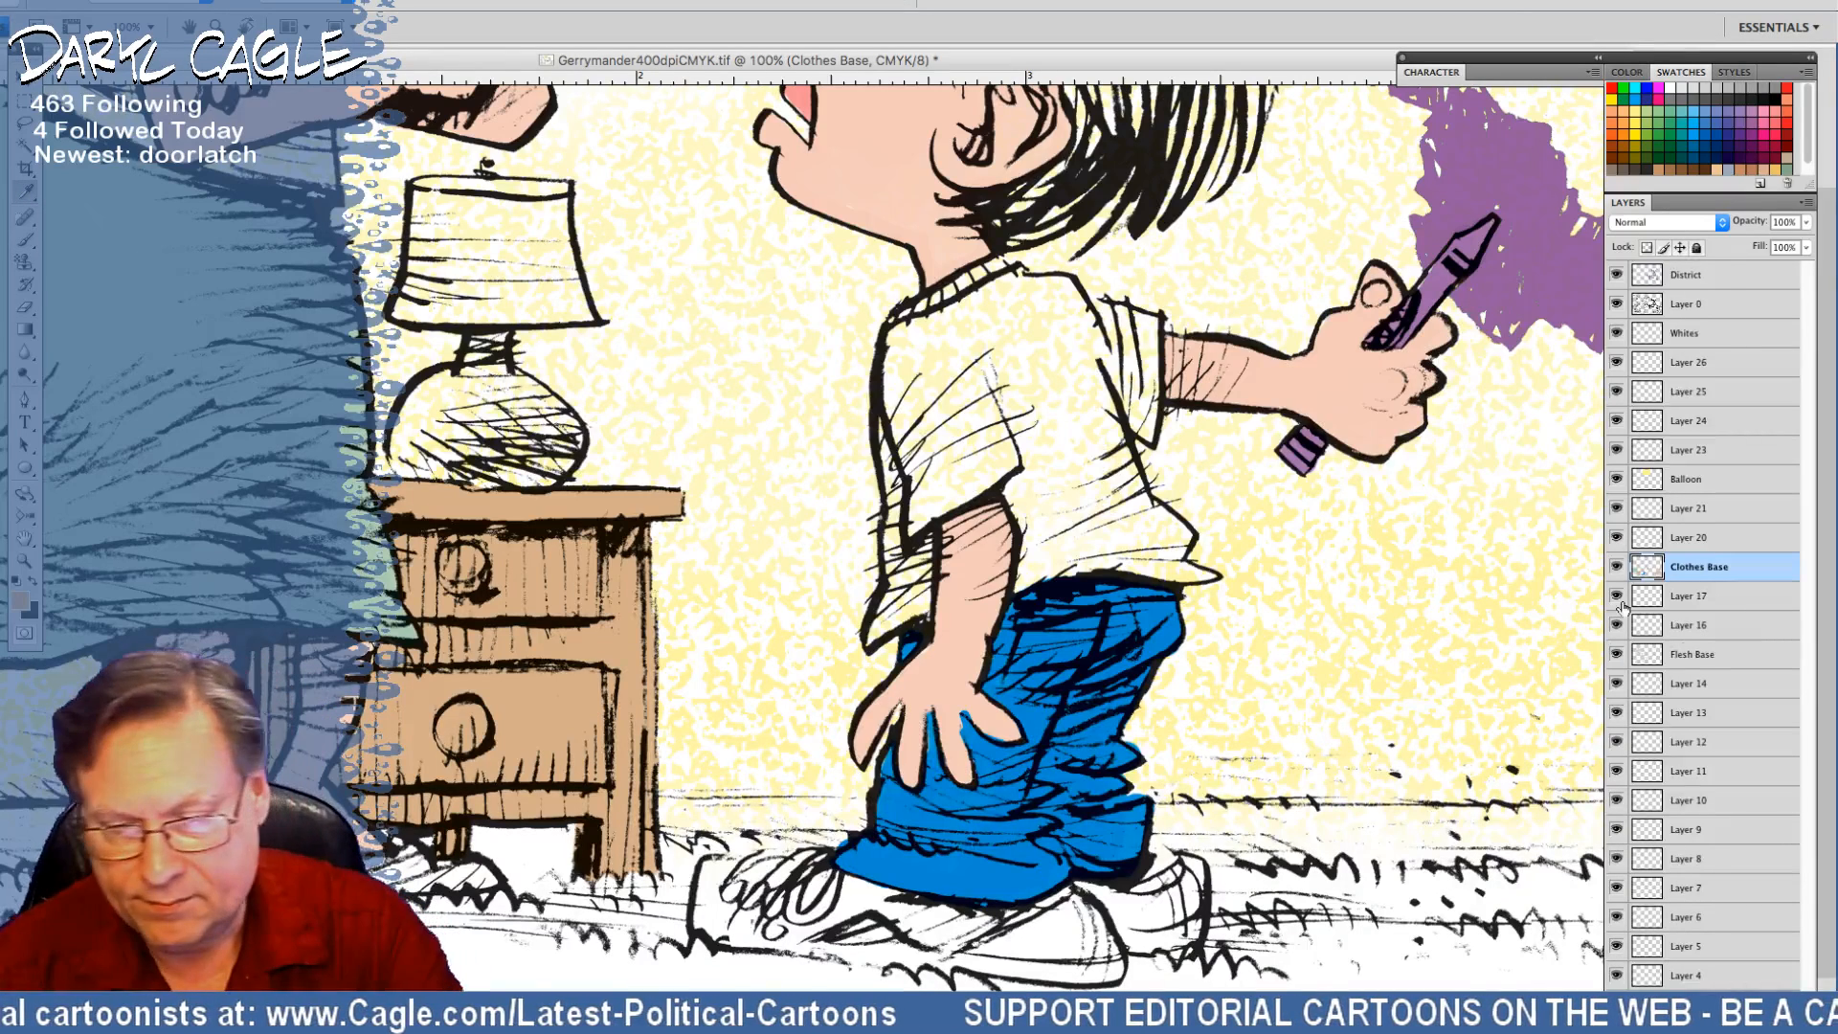
On the Flesh Base layer, mix a darker flesh shade of C 7, M 32, Y 34, K 0 as the foreground color
left_click(1690, 655)
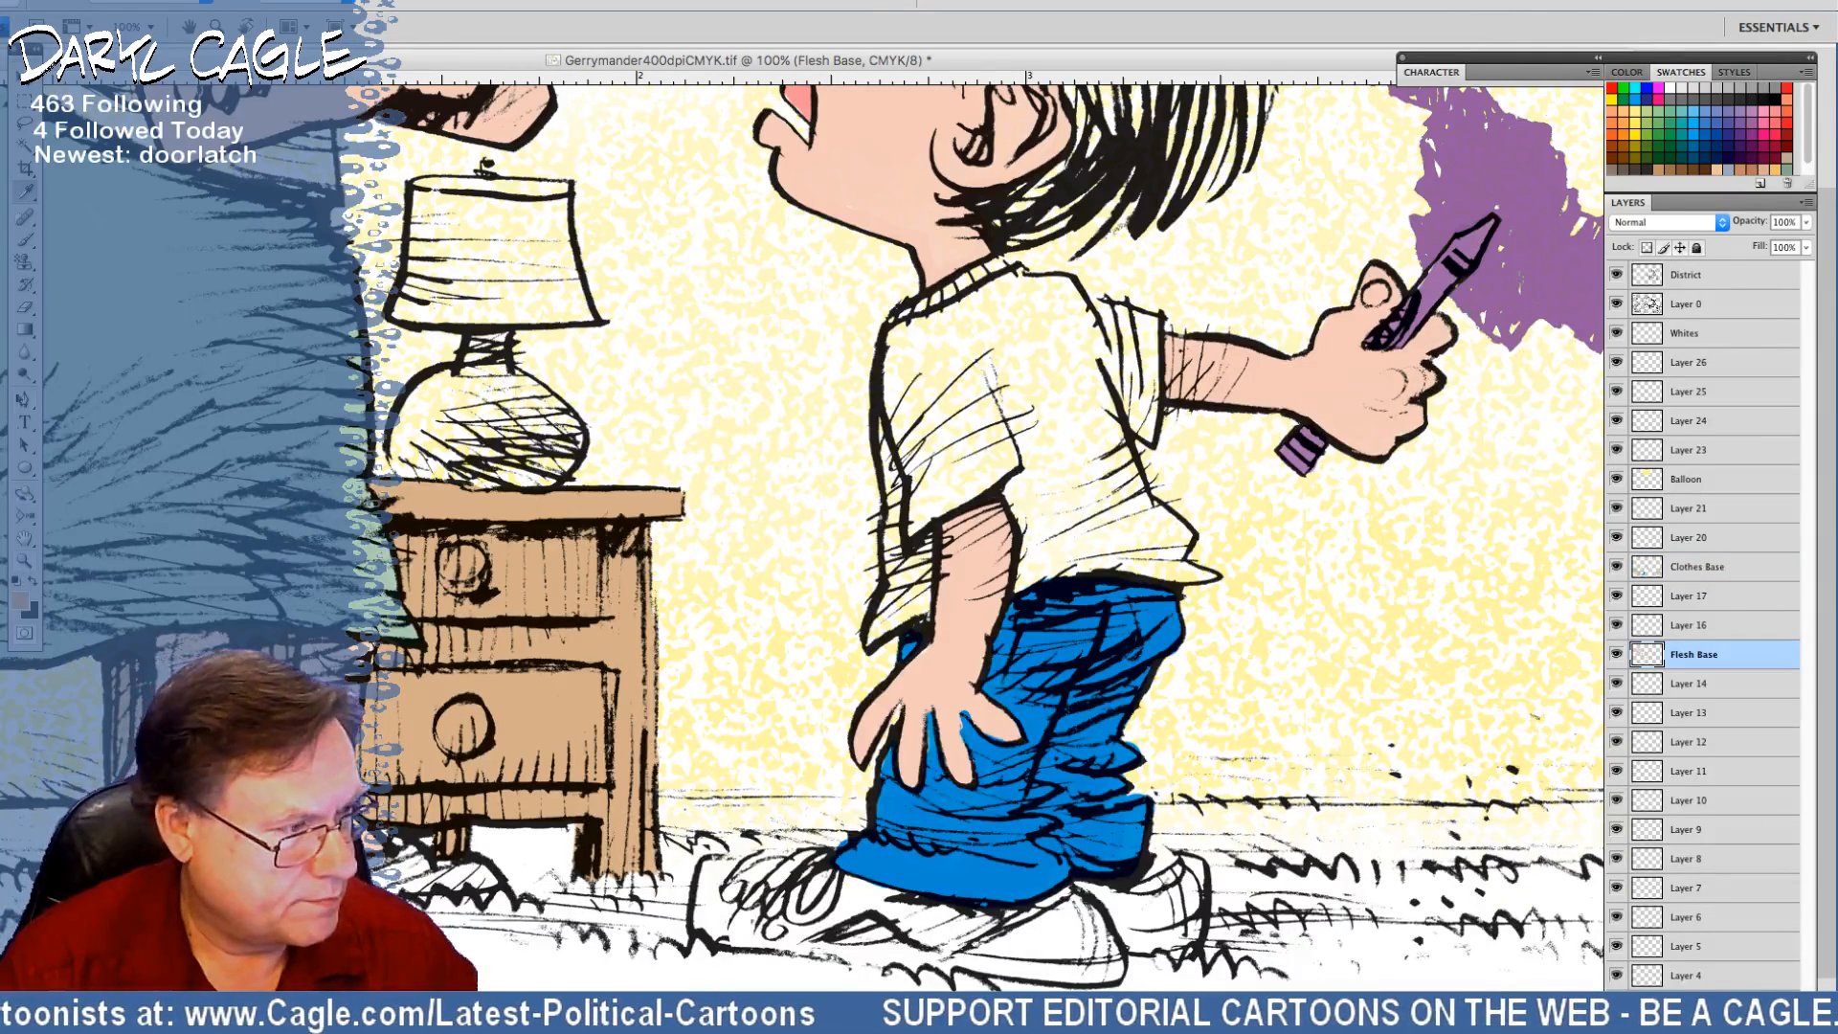
left_click(26, 239)
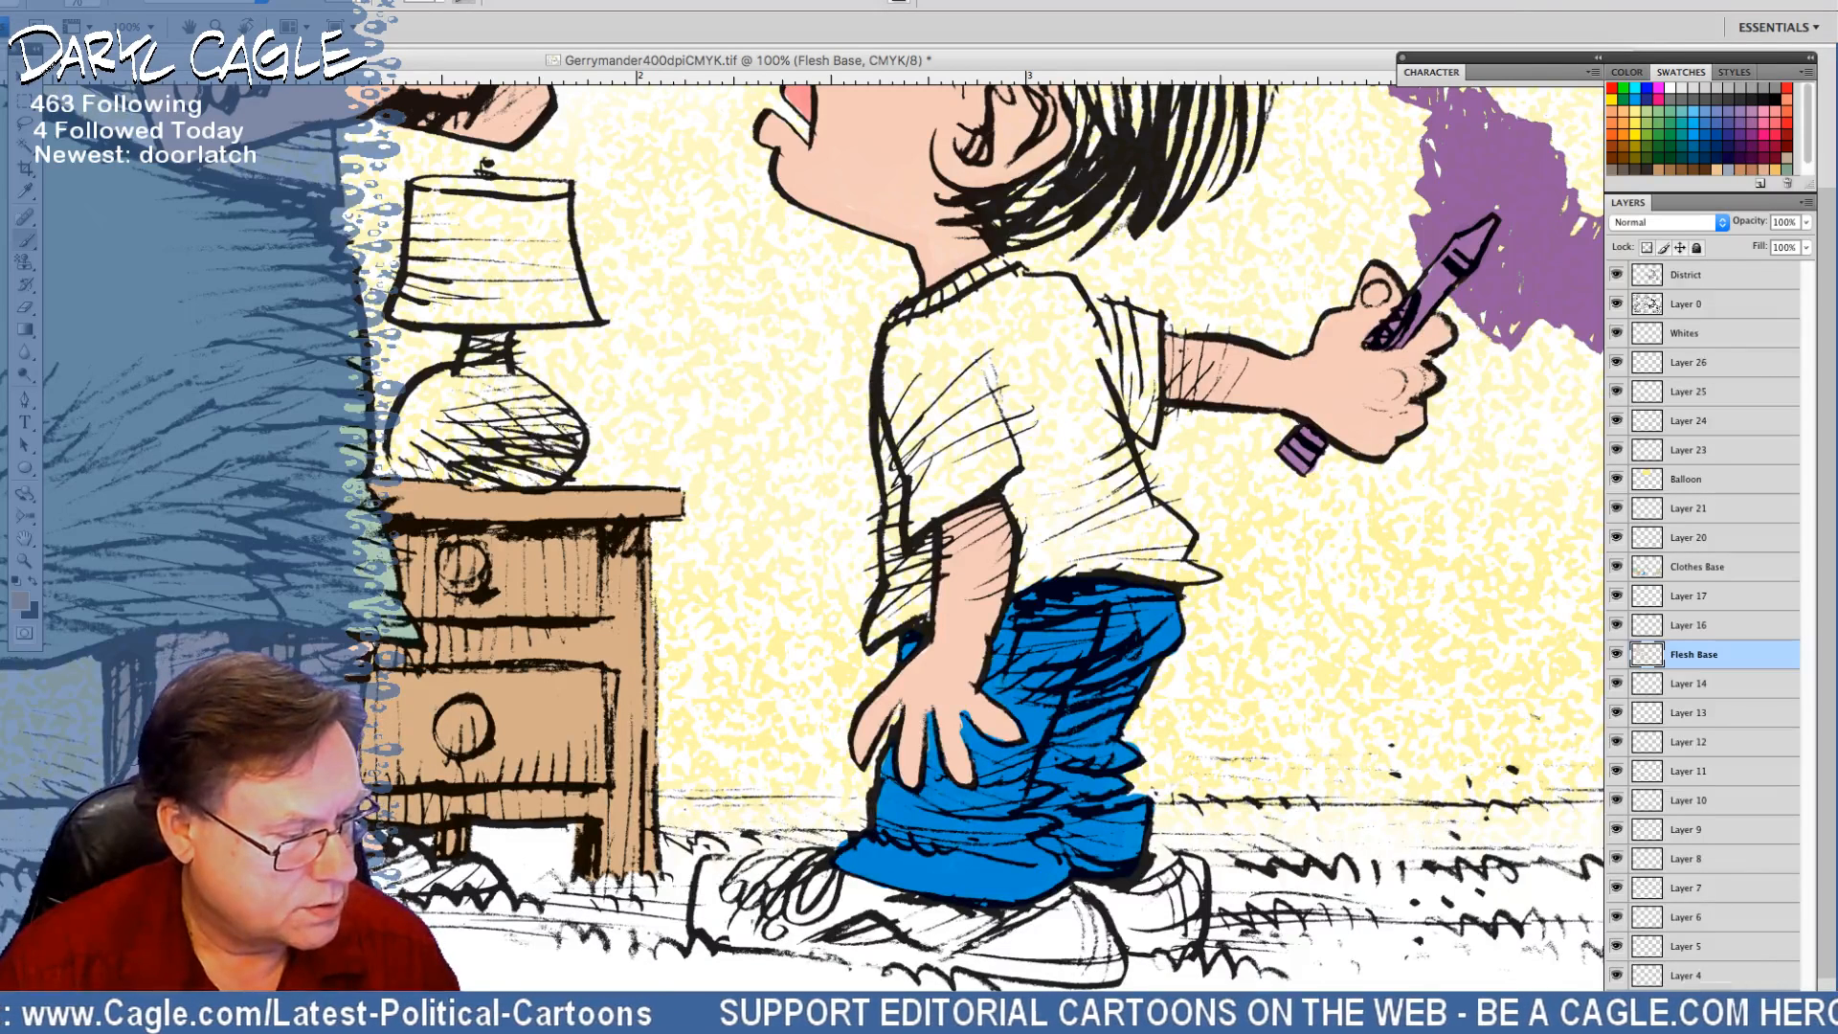
left_click(26, 240)
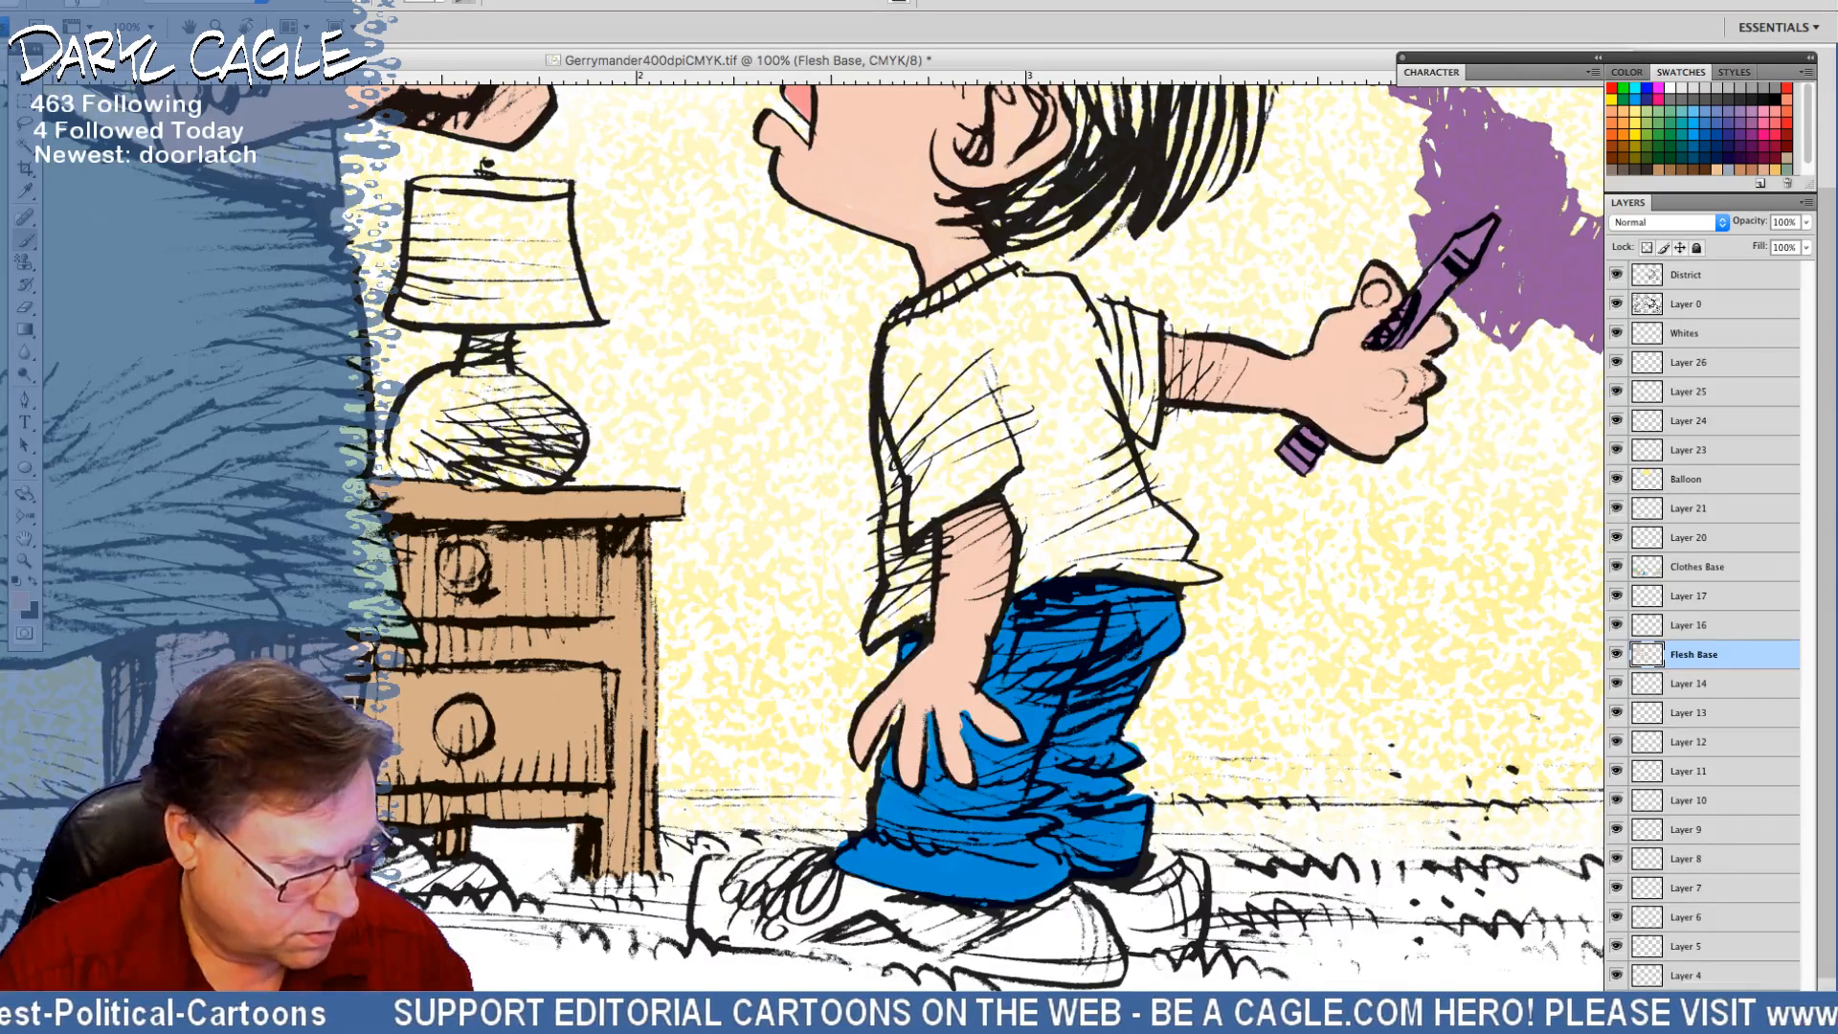
left_click(20, 602)
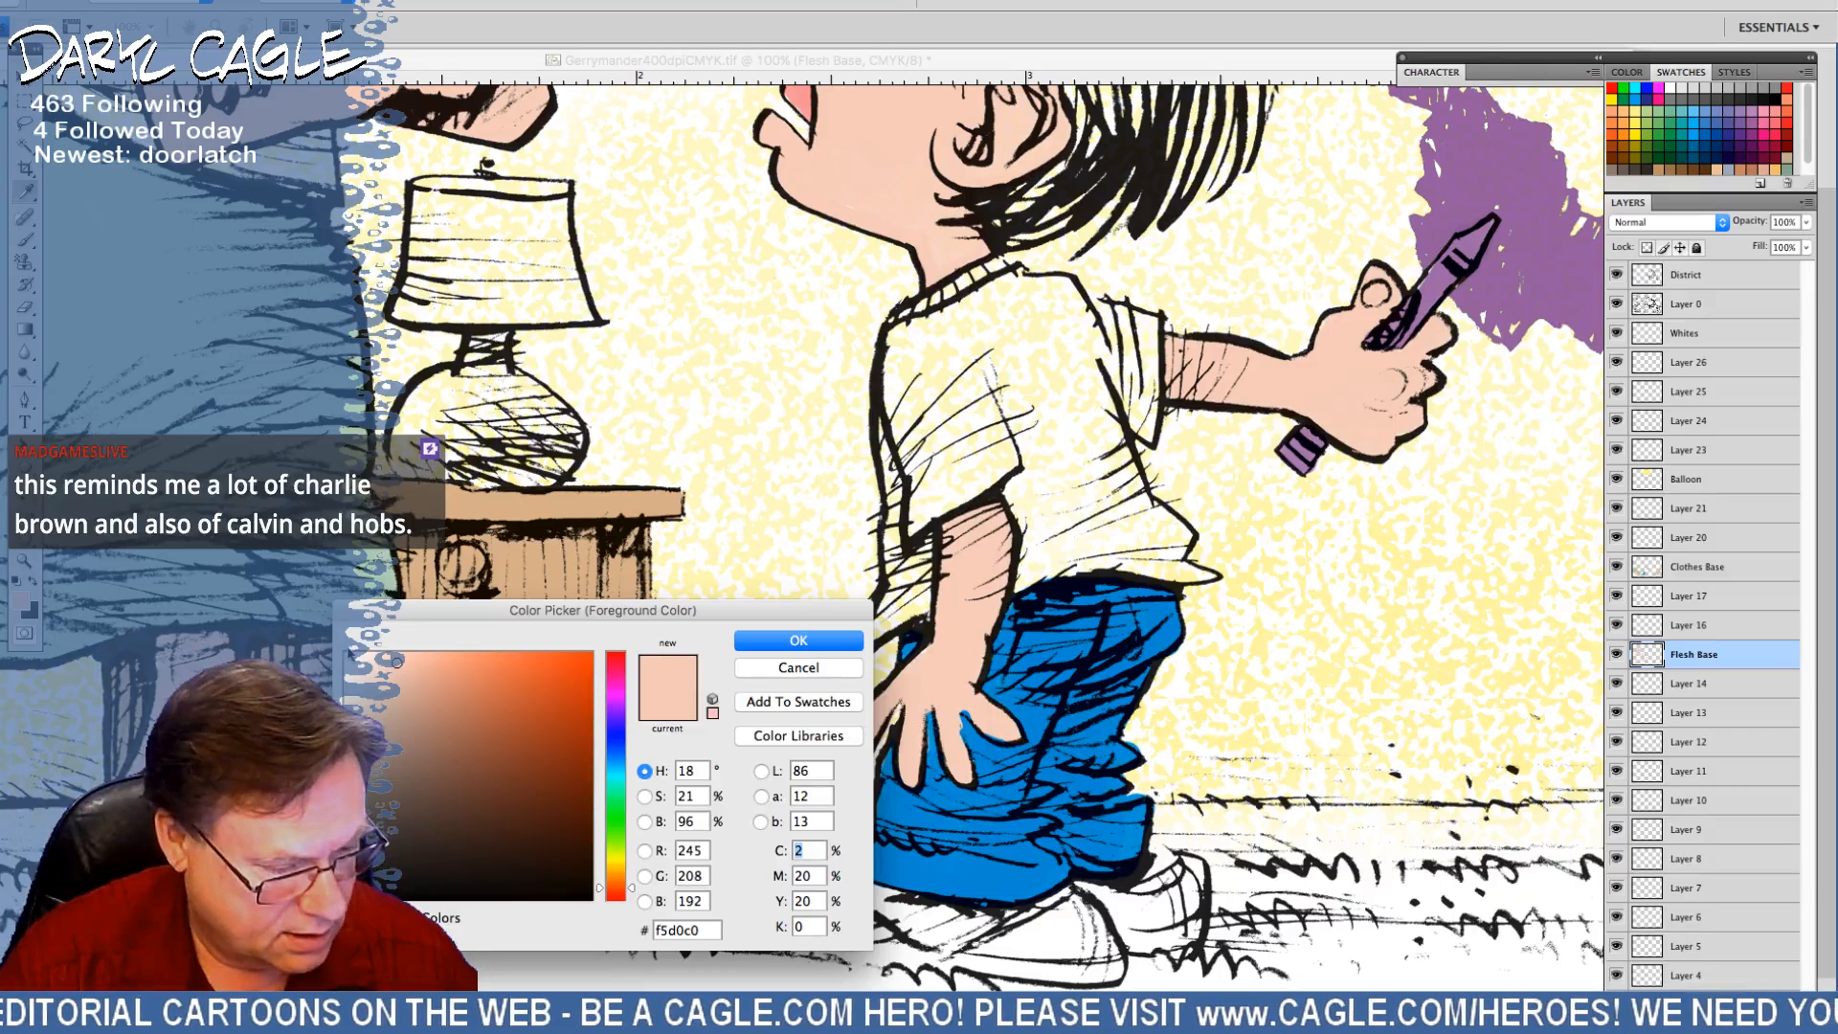
left_click(413, 681)
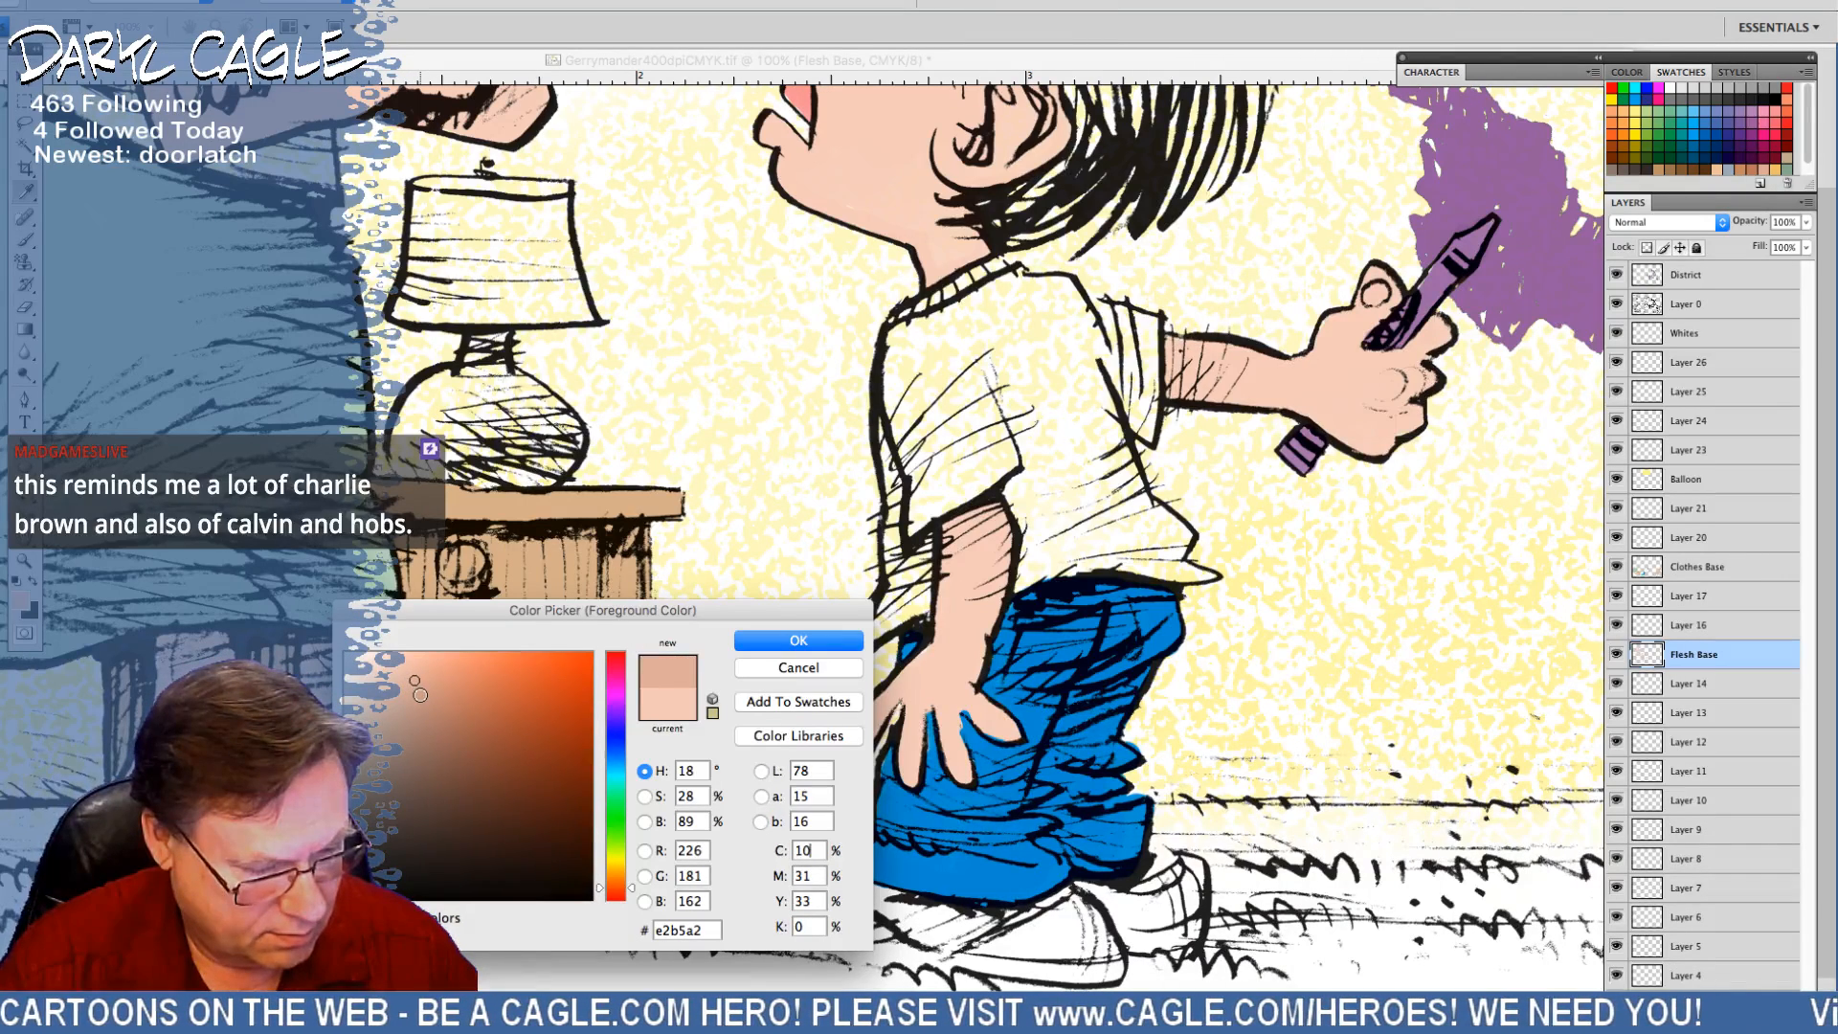
left_click(426, 676)
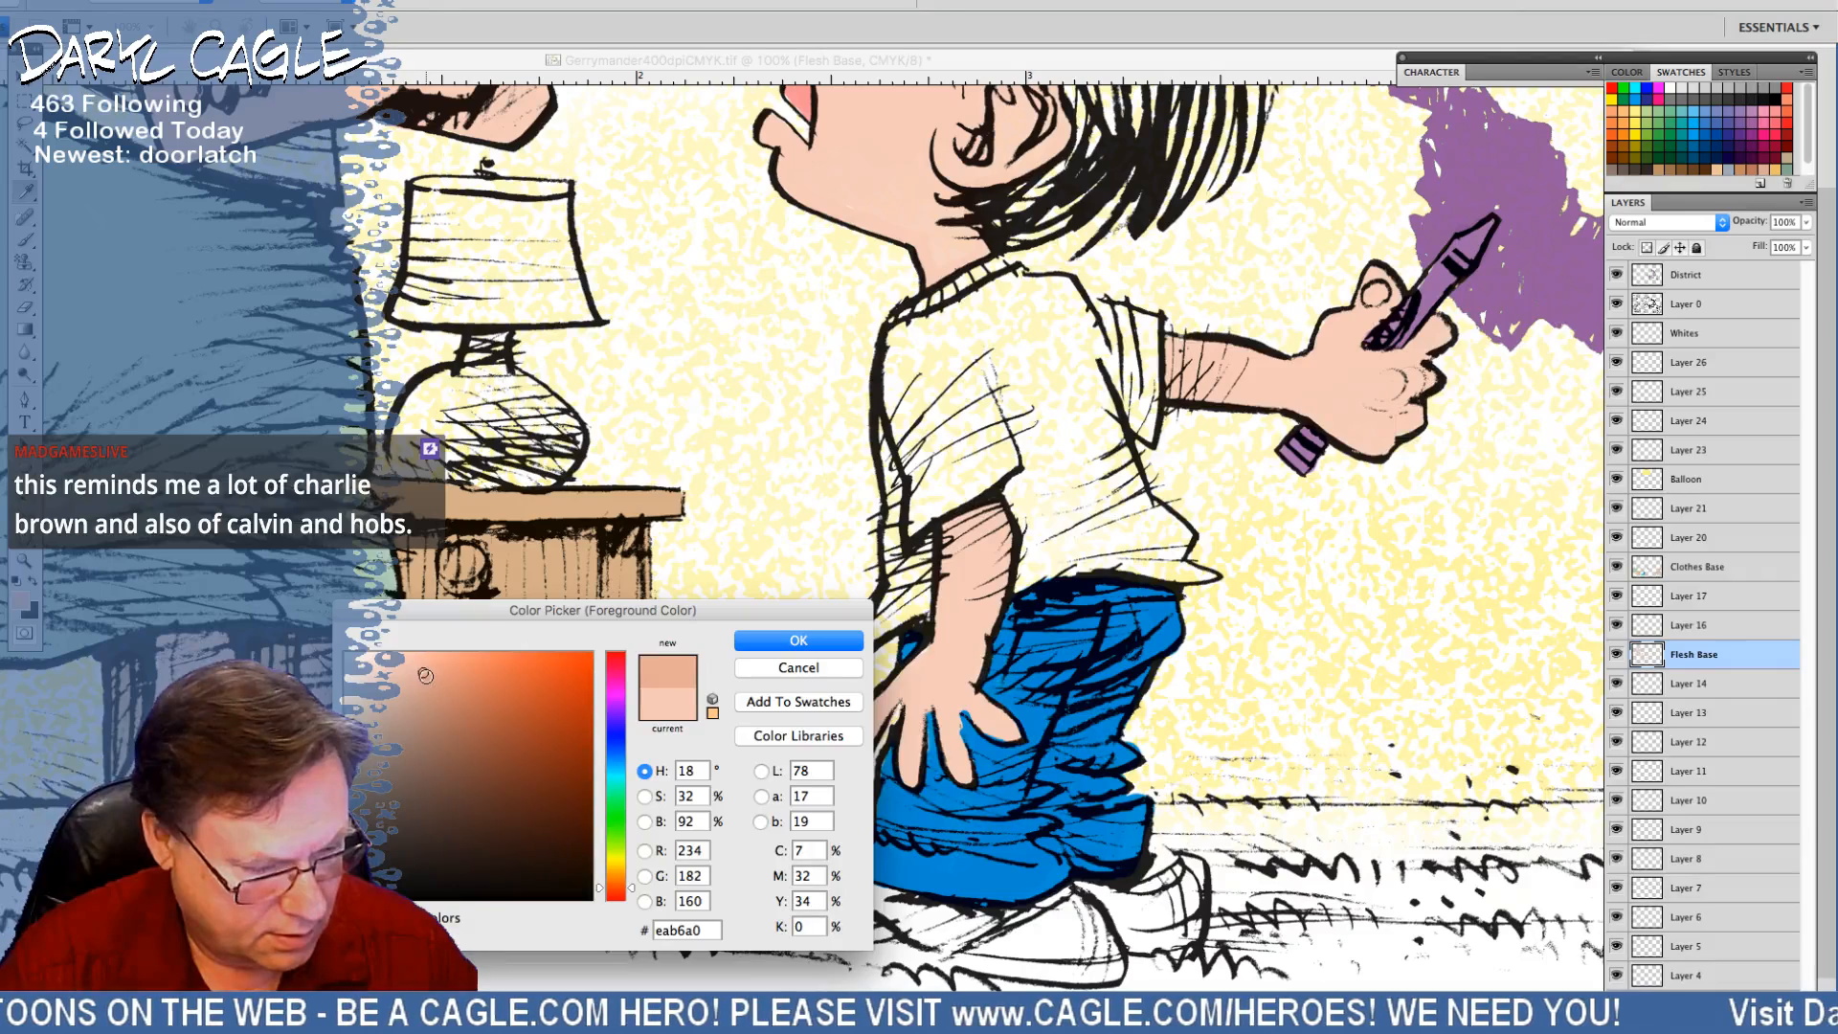
left_click(765, 645)
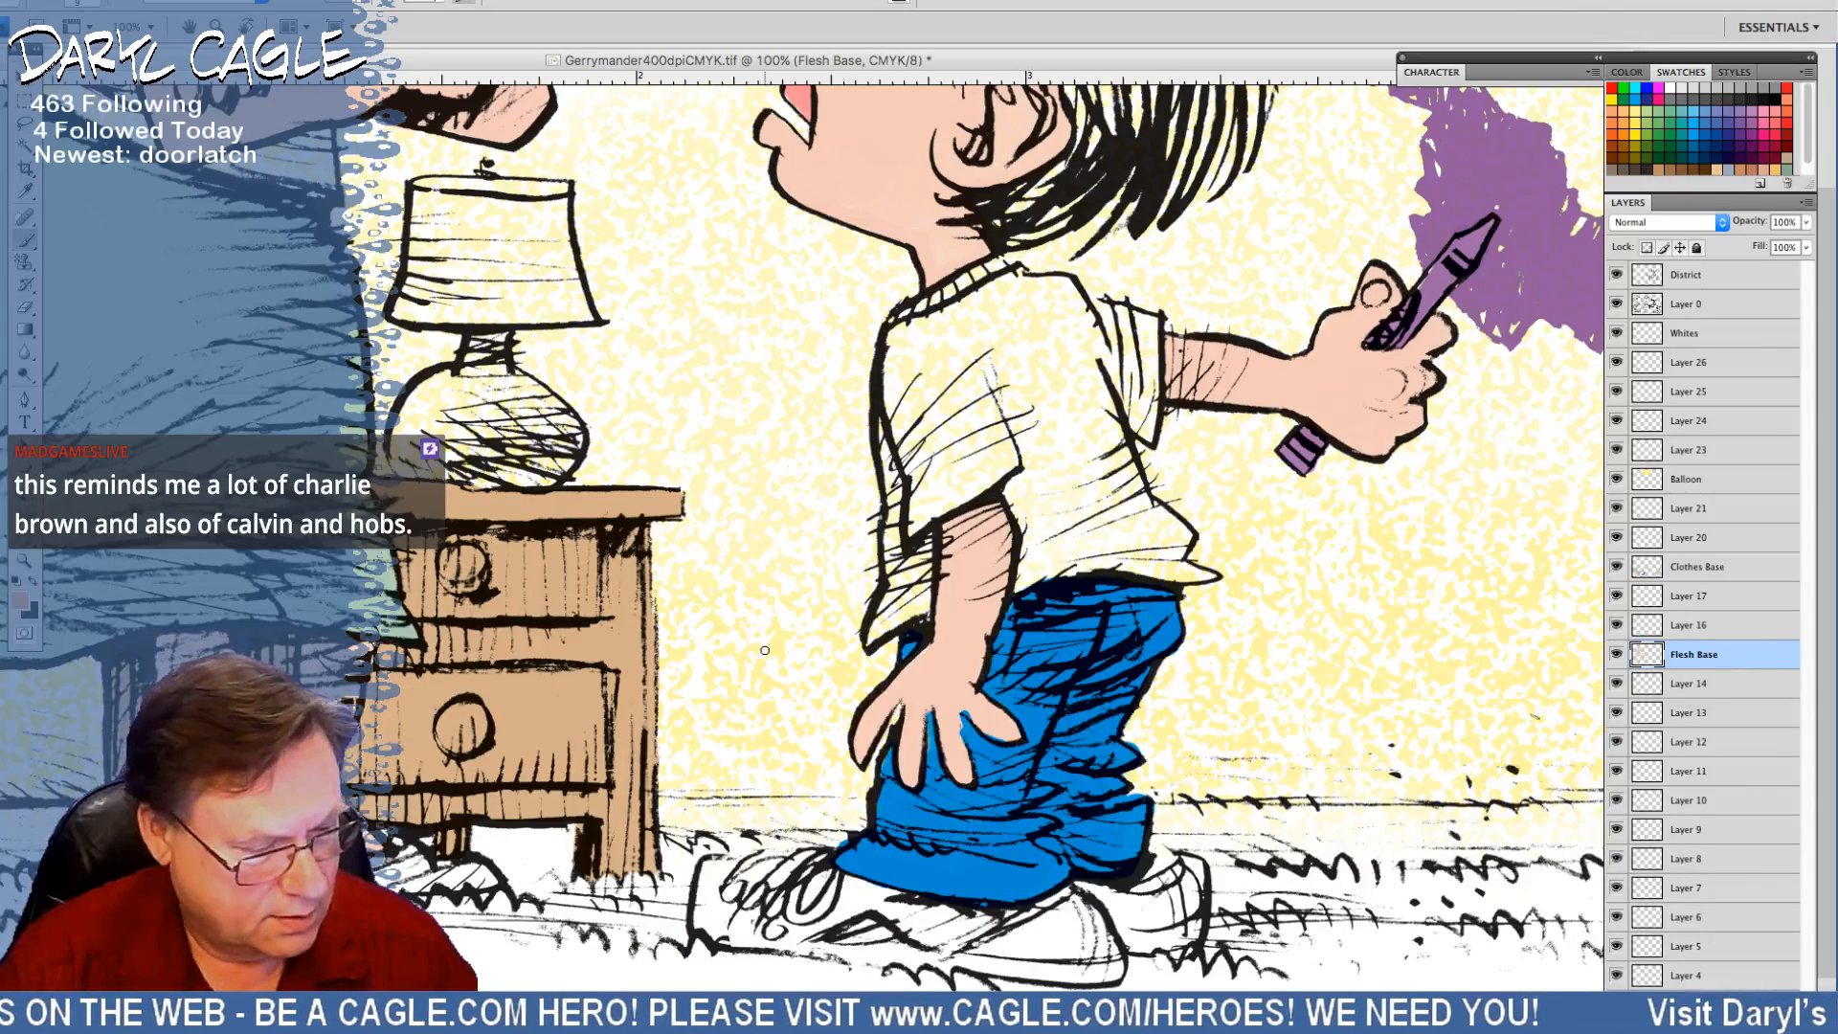
Set up the brush and shade the boy's lowered forearm and hand with the darker flesh color on the Flesh Base layer
left_click(32, 194)
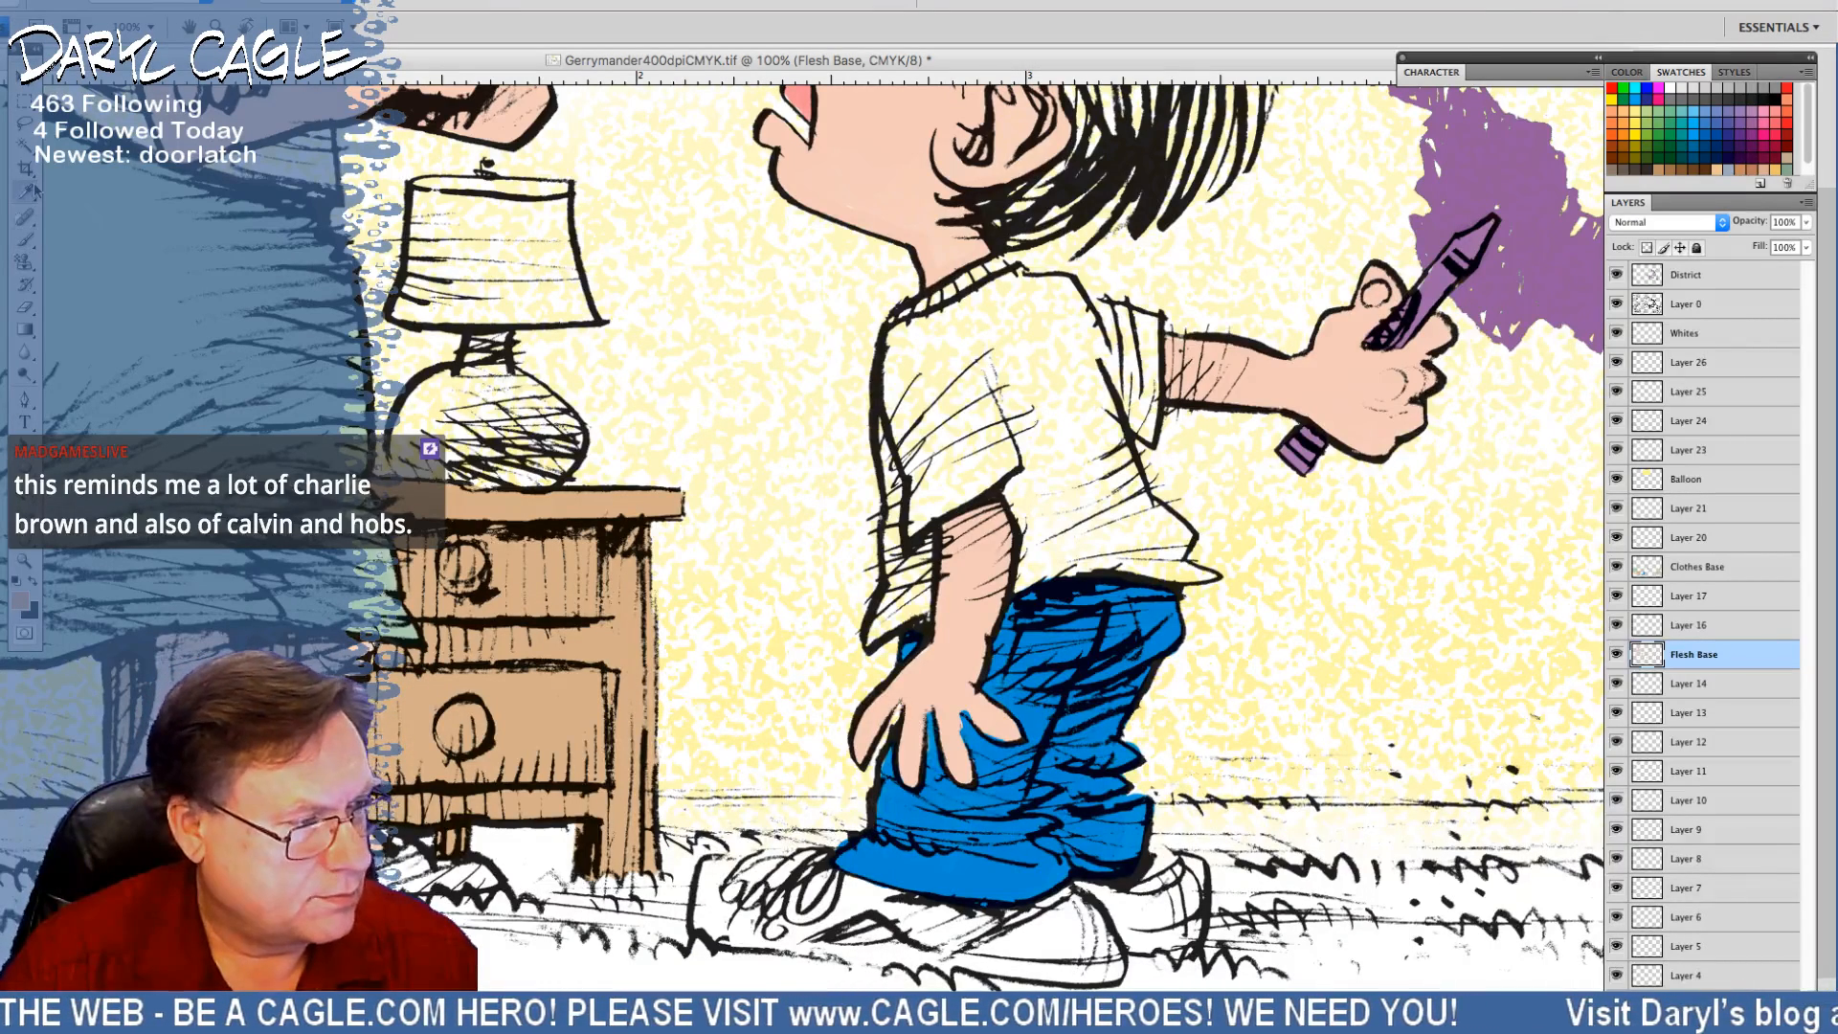
left_click(29, 236)
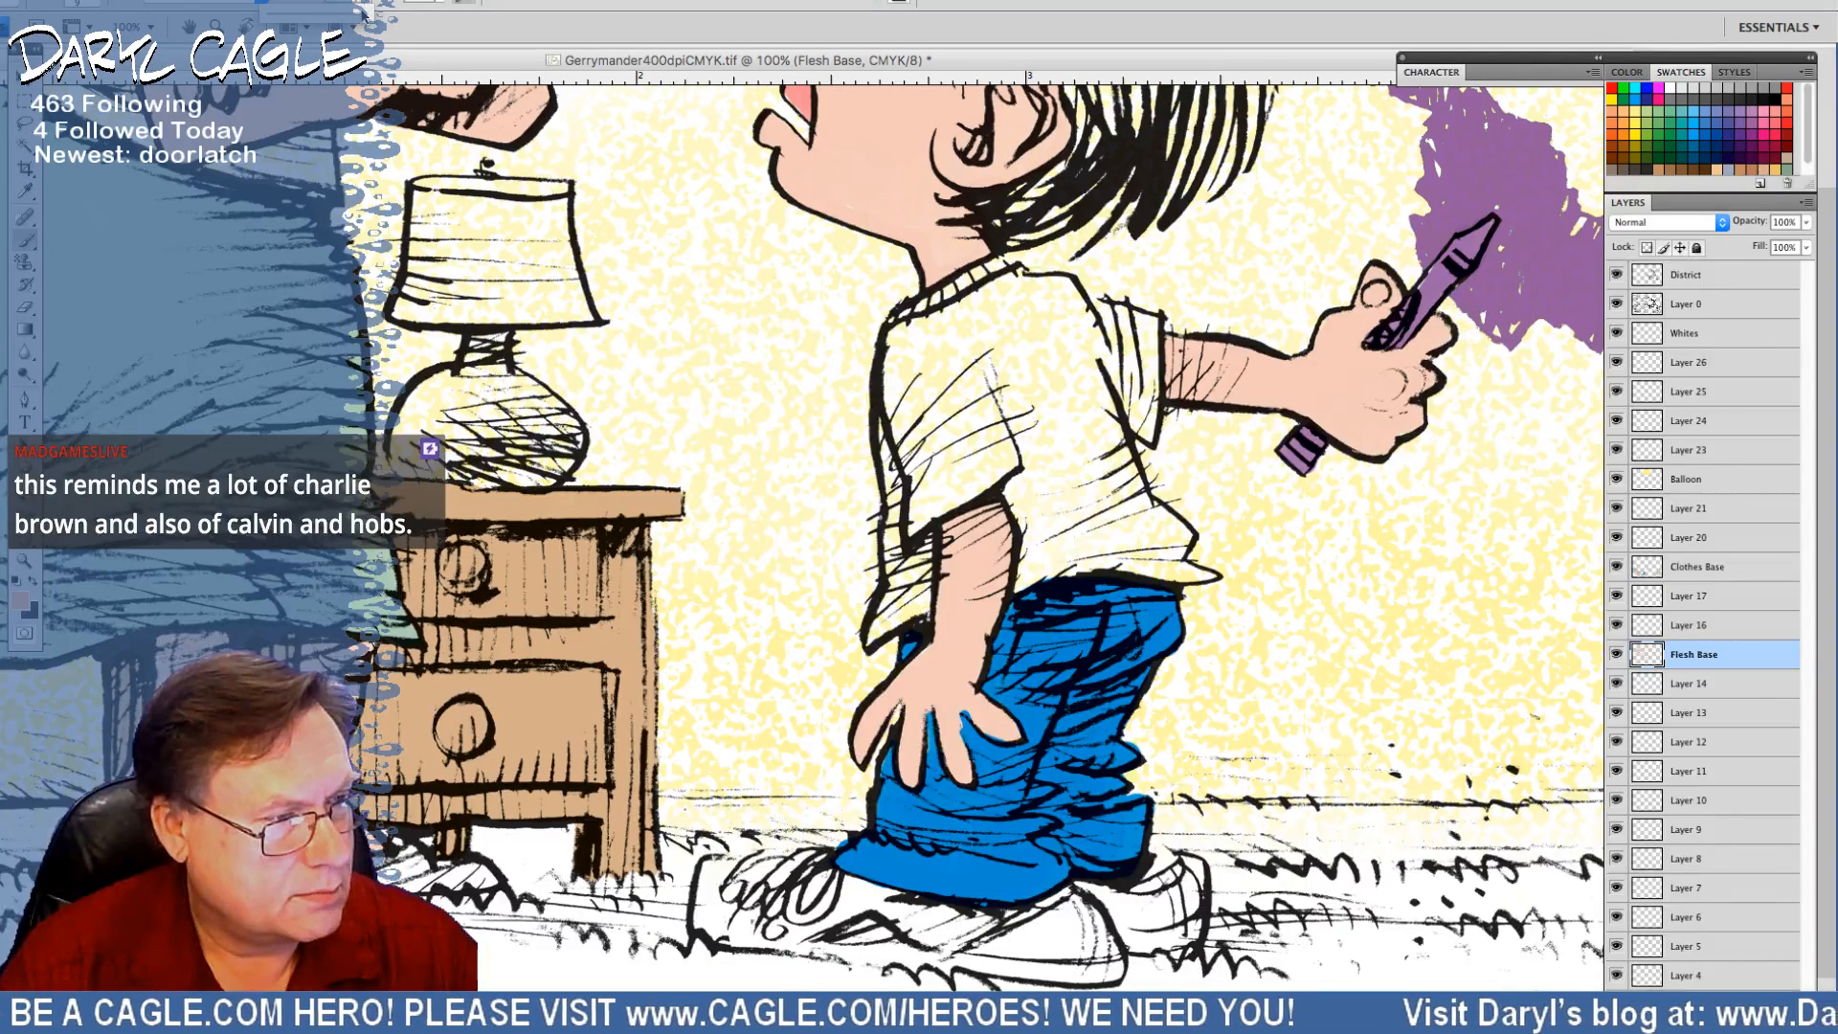
left_click(95, 5)
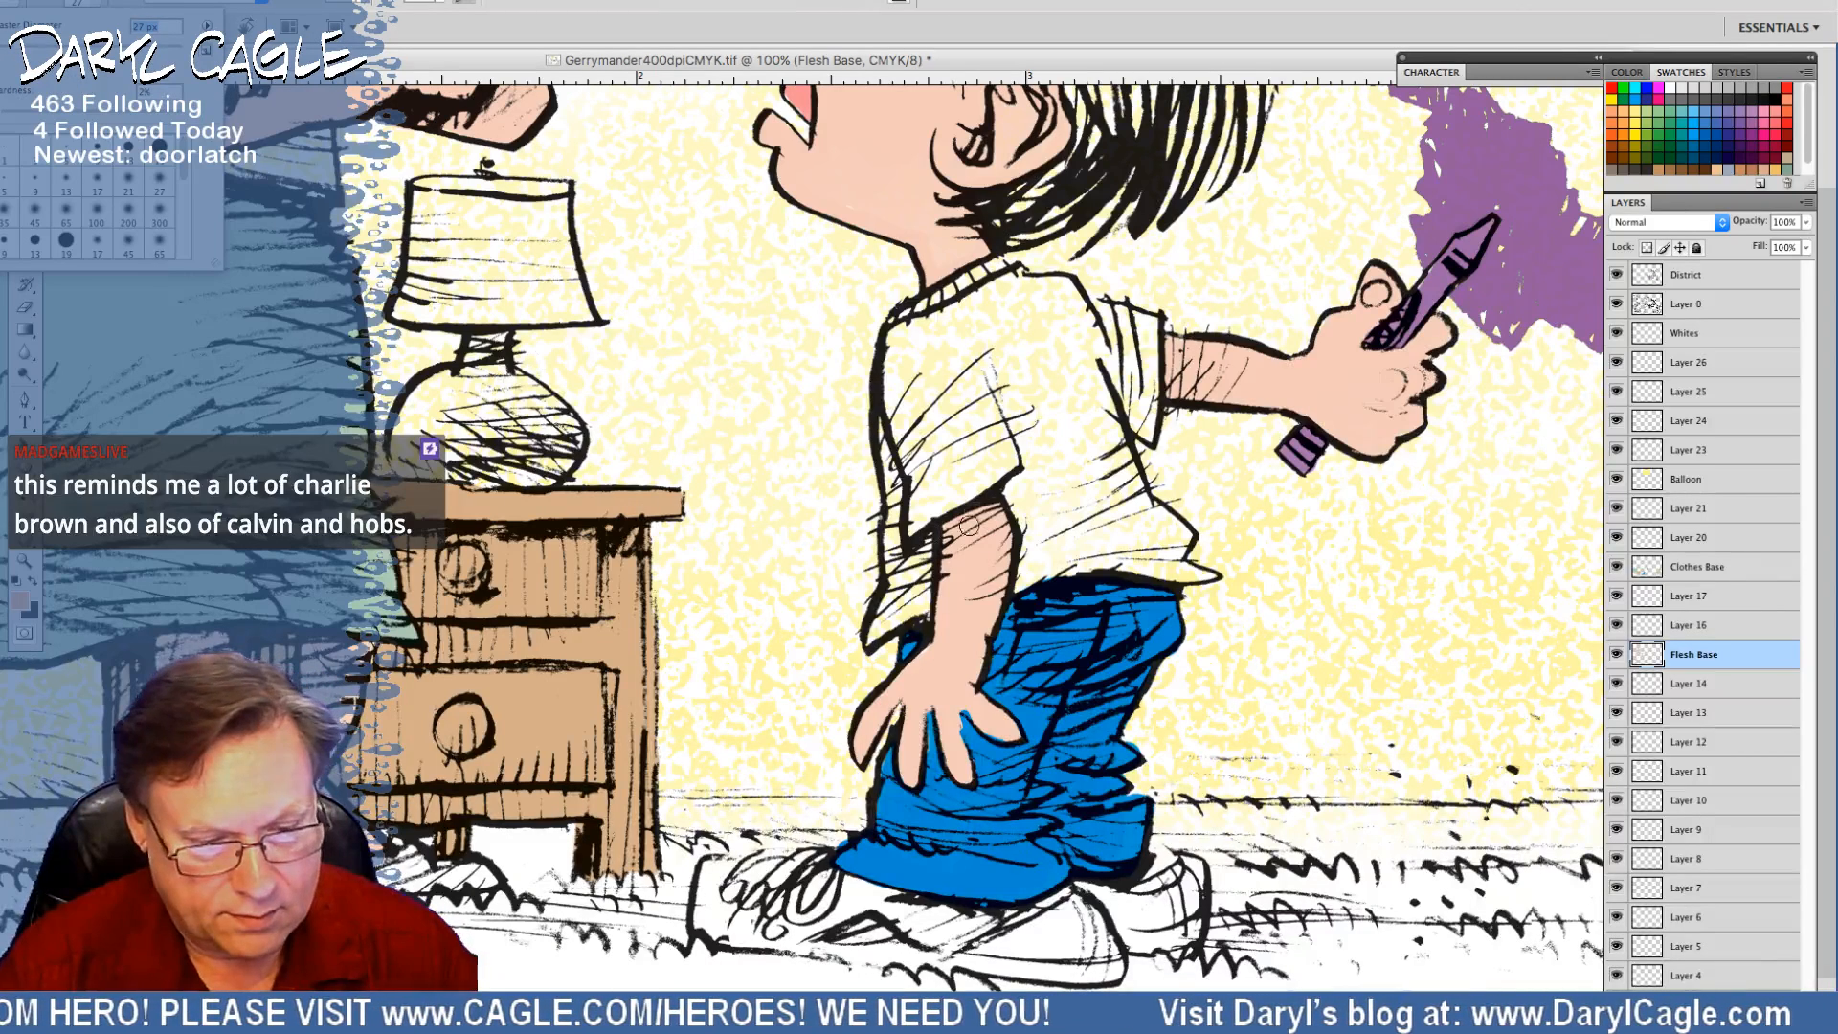
mouse_move(969, 525)
left_mouse_down()
mouse_move(990, 518)
mouse_move(946, 529)
mouse_move(976, 553)
mouse_move(994, 523)
left_mouse_up()
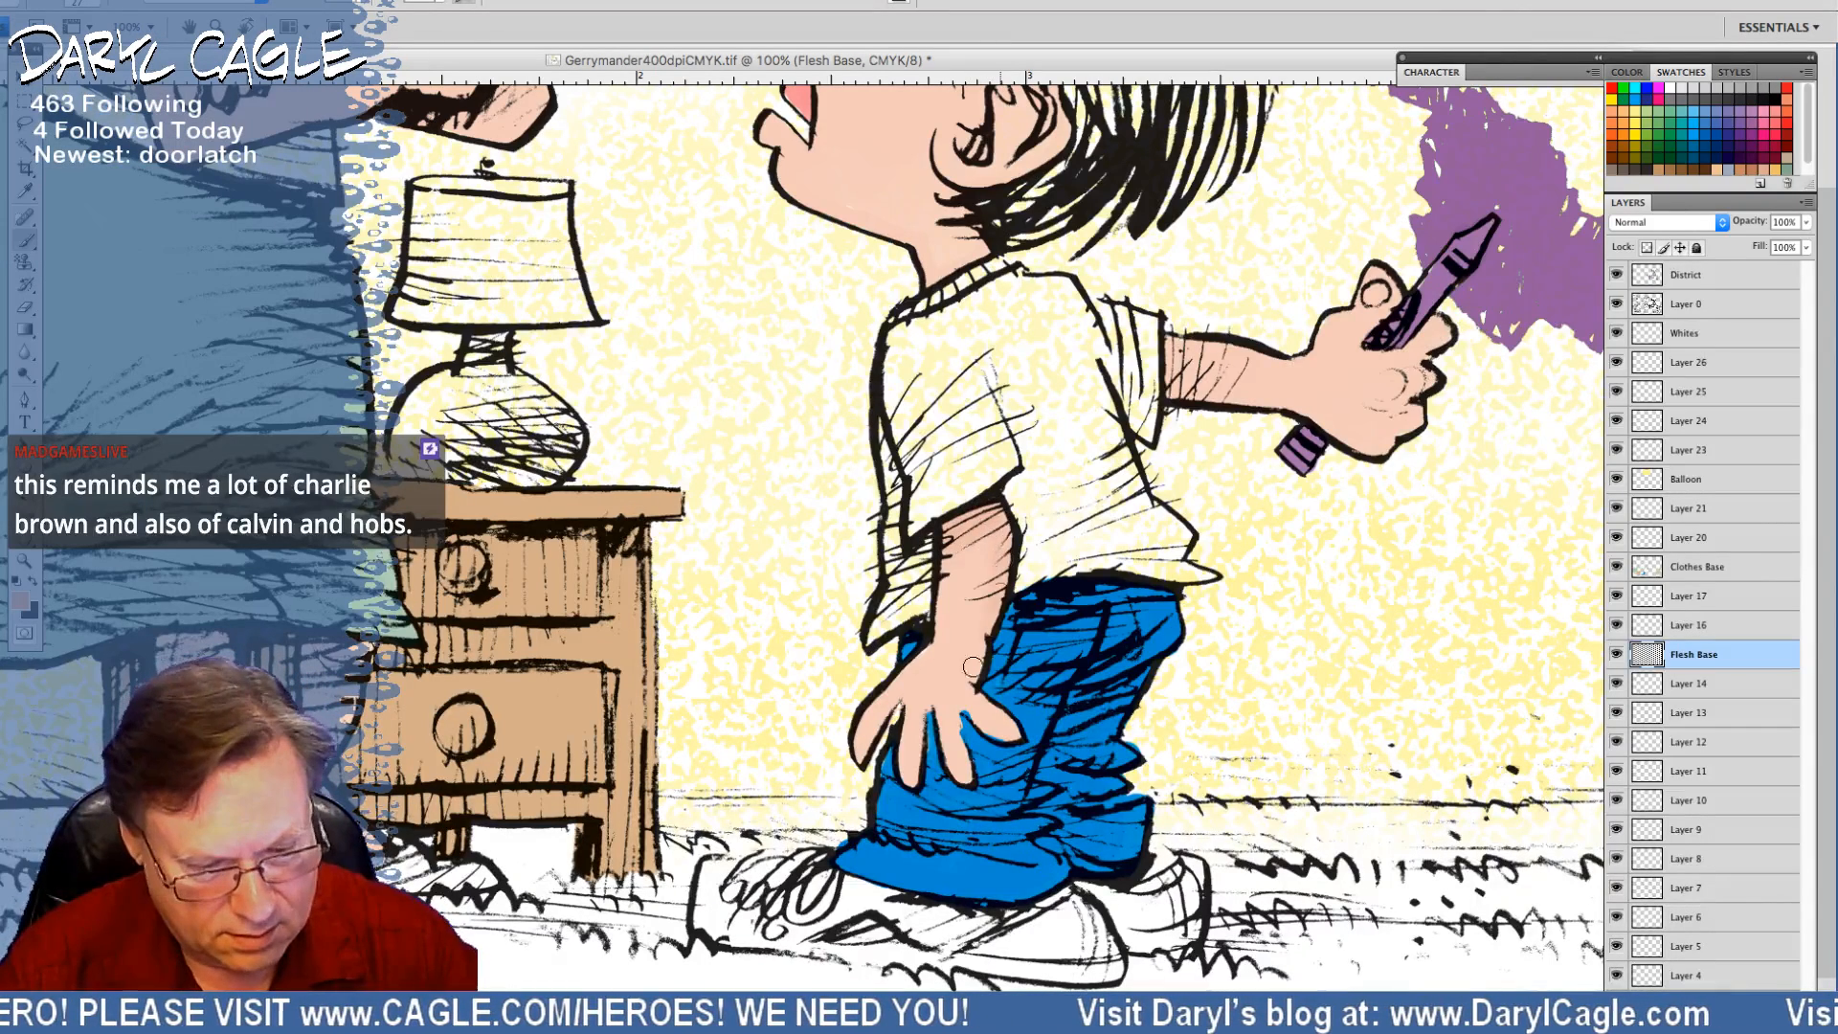
mouse_move(972, 667)
left_mouse_down()
mouse_move(996, 722)
mouse_move(942, 718)
mouse_move(957, 754)
mouse_move(898, 731)
mouse_move(907, 745)
mouse_move(904, 698)
mouse_move(875, 753)
left_mouse_up()
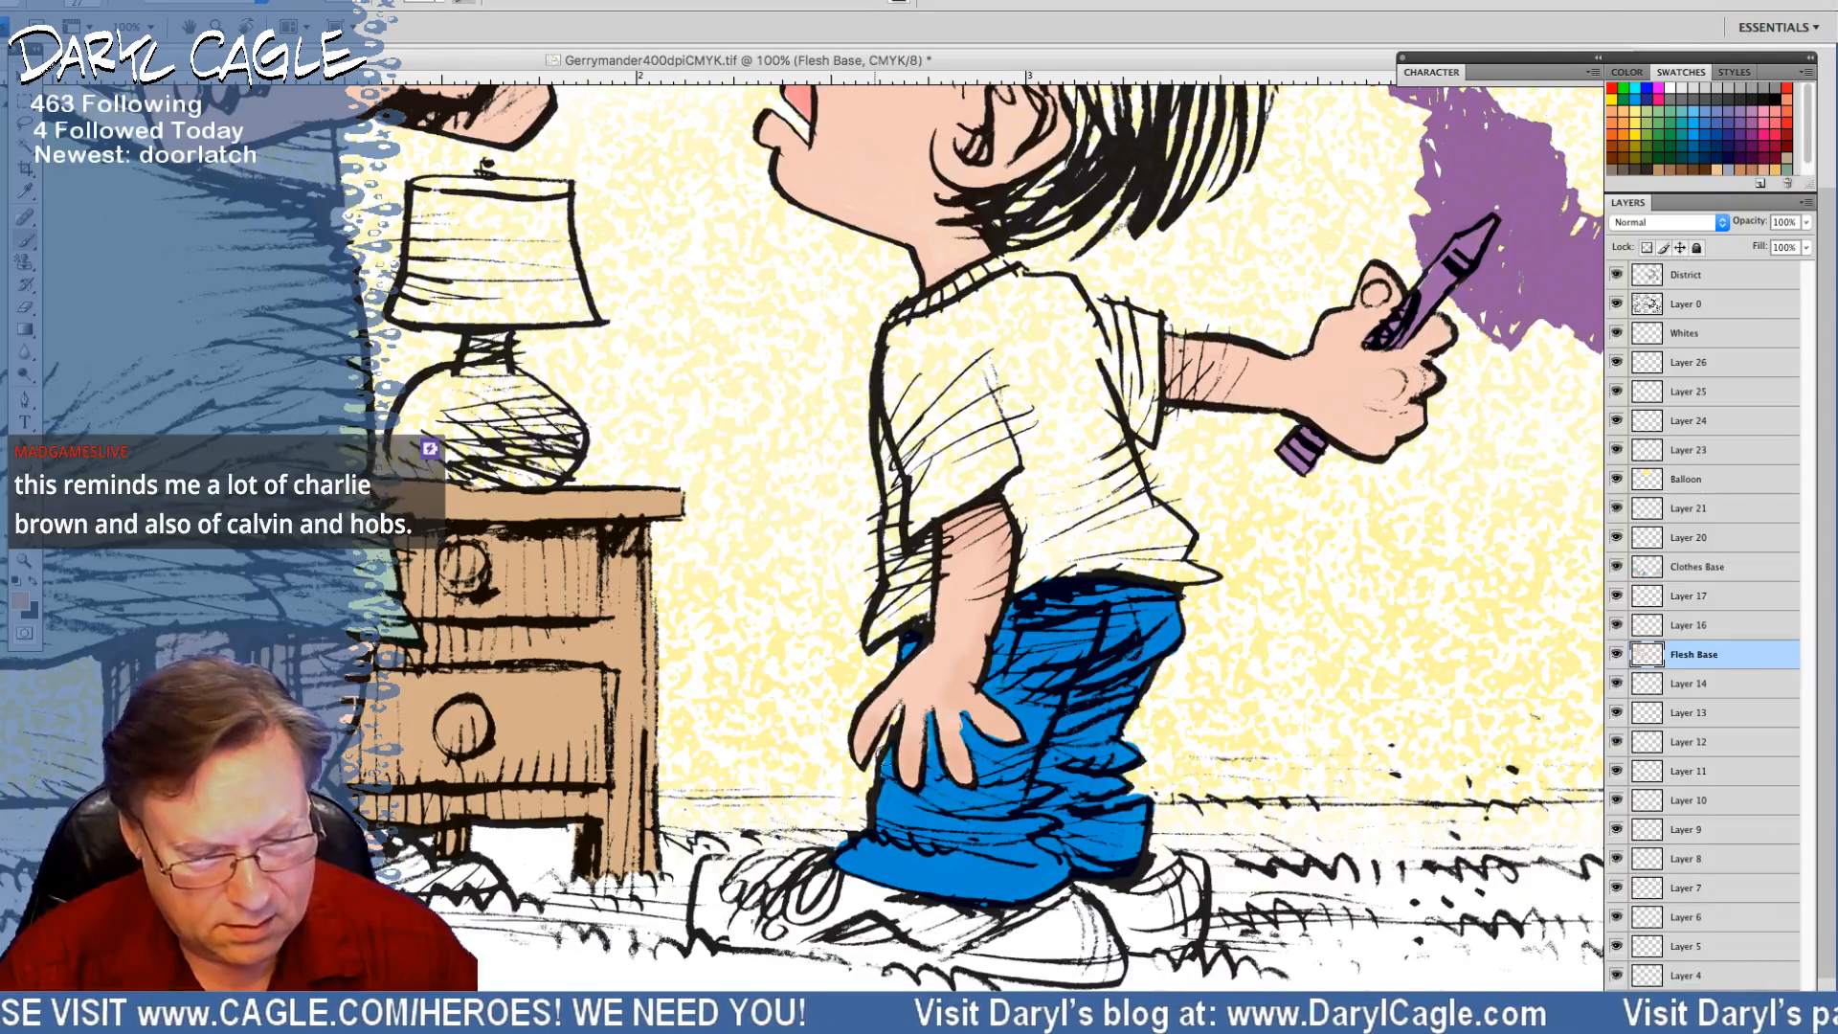
Switch to Layer 16 and shade the boy's outstretched arm and crayon hand, plus his lowered arm and fingers, with the darker flesh color
key("alt+bracketright")
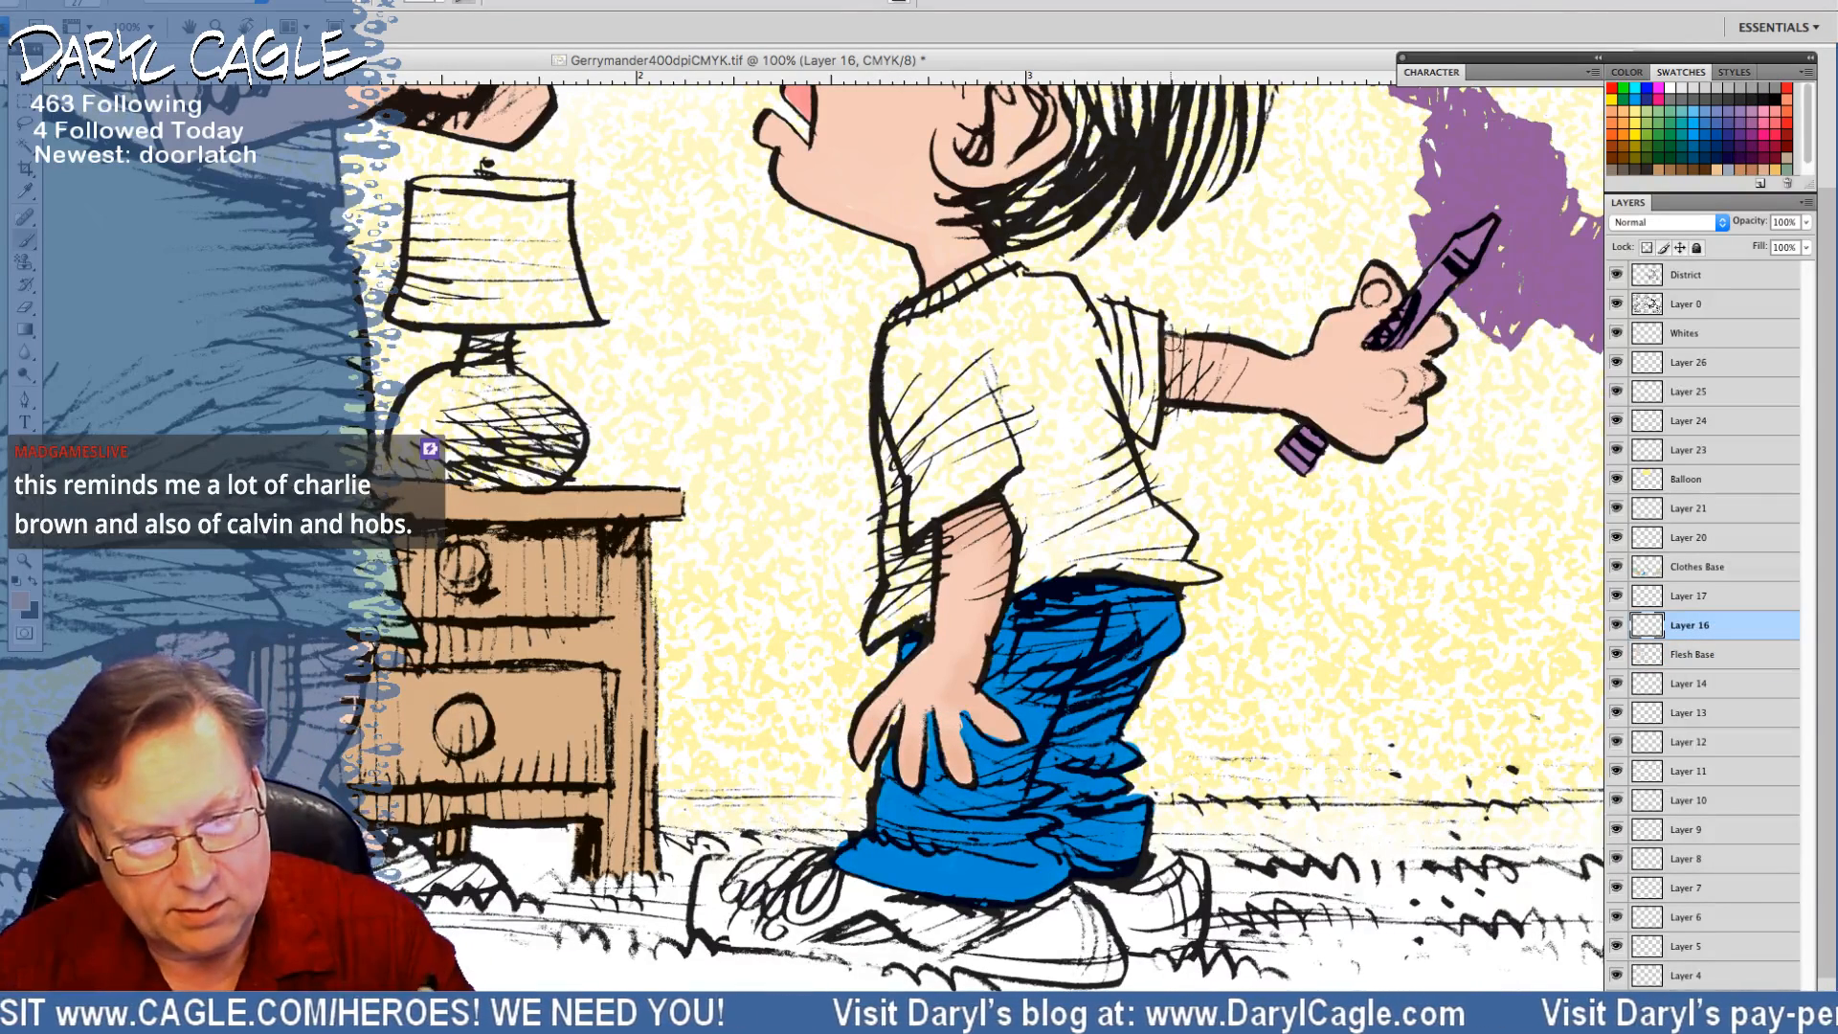
mouse_move(1172, 364)
left_mouse_down()
mouse_move(1199, 390)
mouse_move(1295, 396)
mouse_move(1374, 430)
mouse_move(1438, 328)
mouse_move(1366, 299)
mouse_move(1381, 289)
mouse_move(1333, 320)
mouse_move(1374, 362)
left_mouse_up()
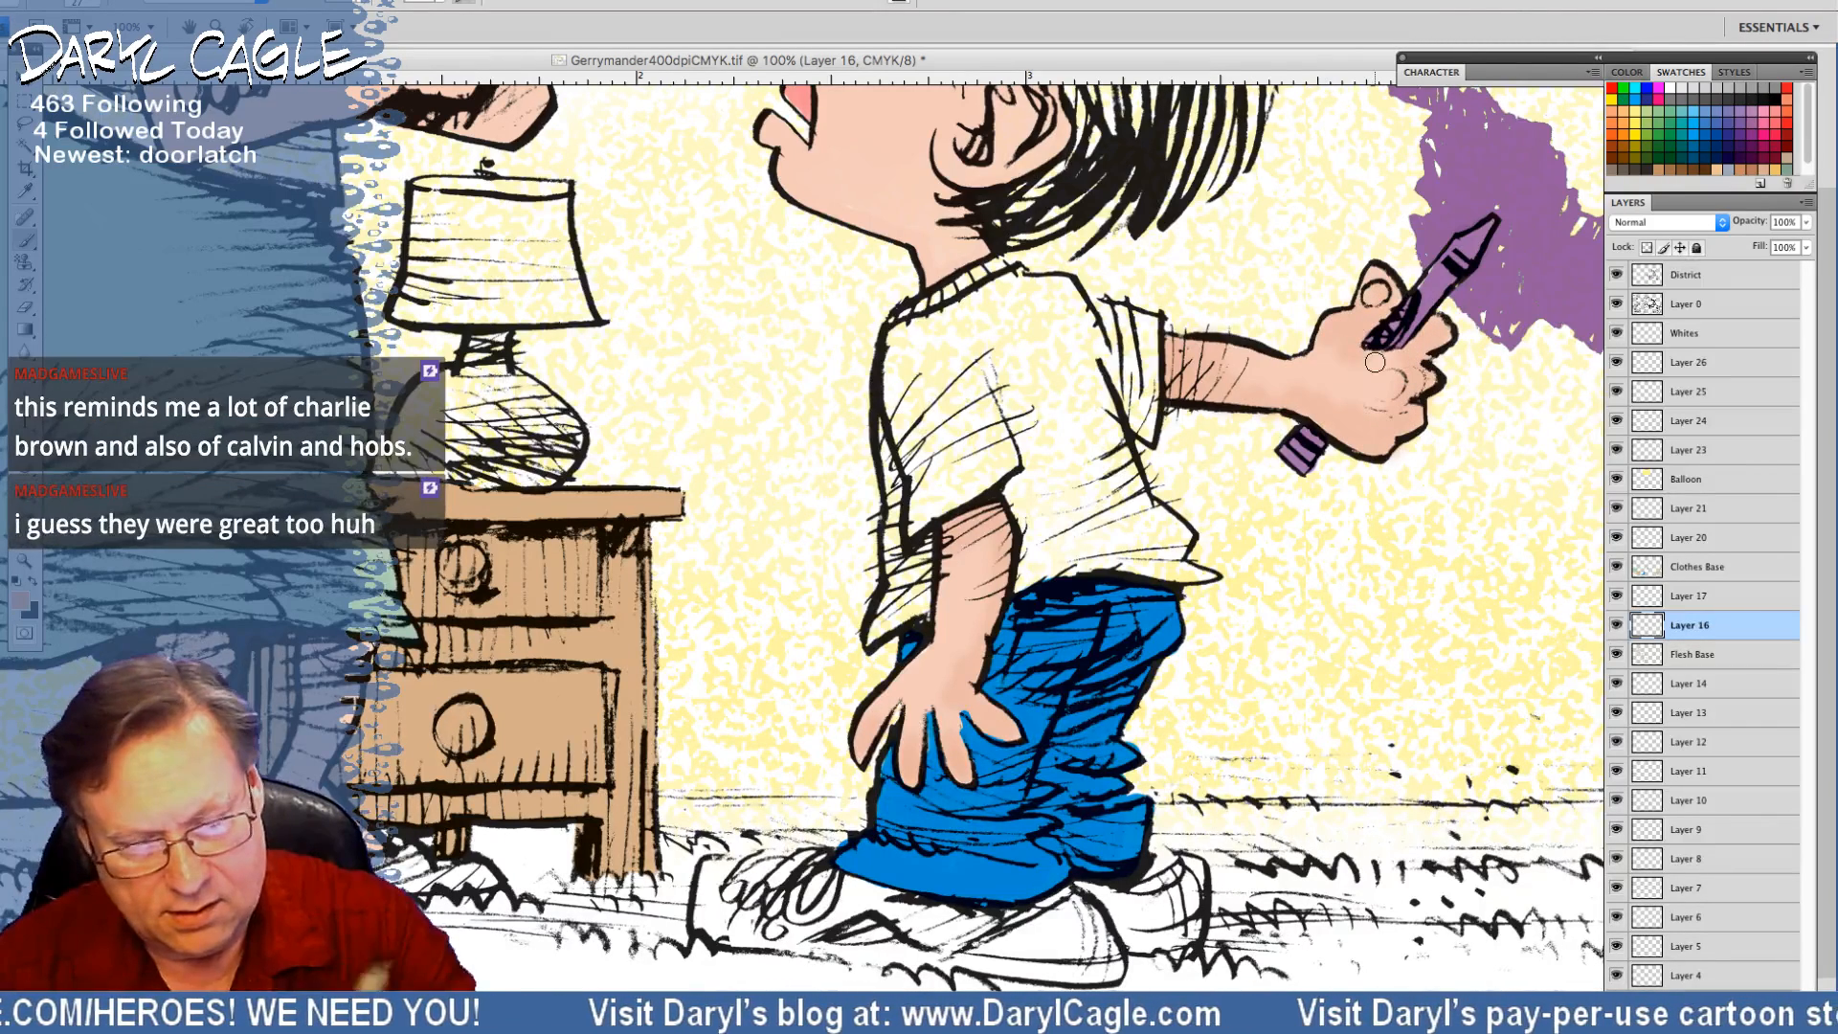
left_click_drag(967, 517, 969, 529)
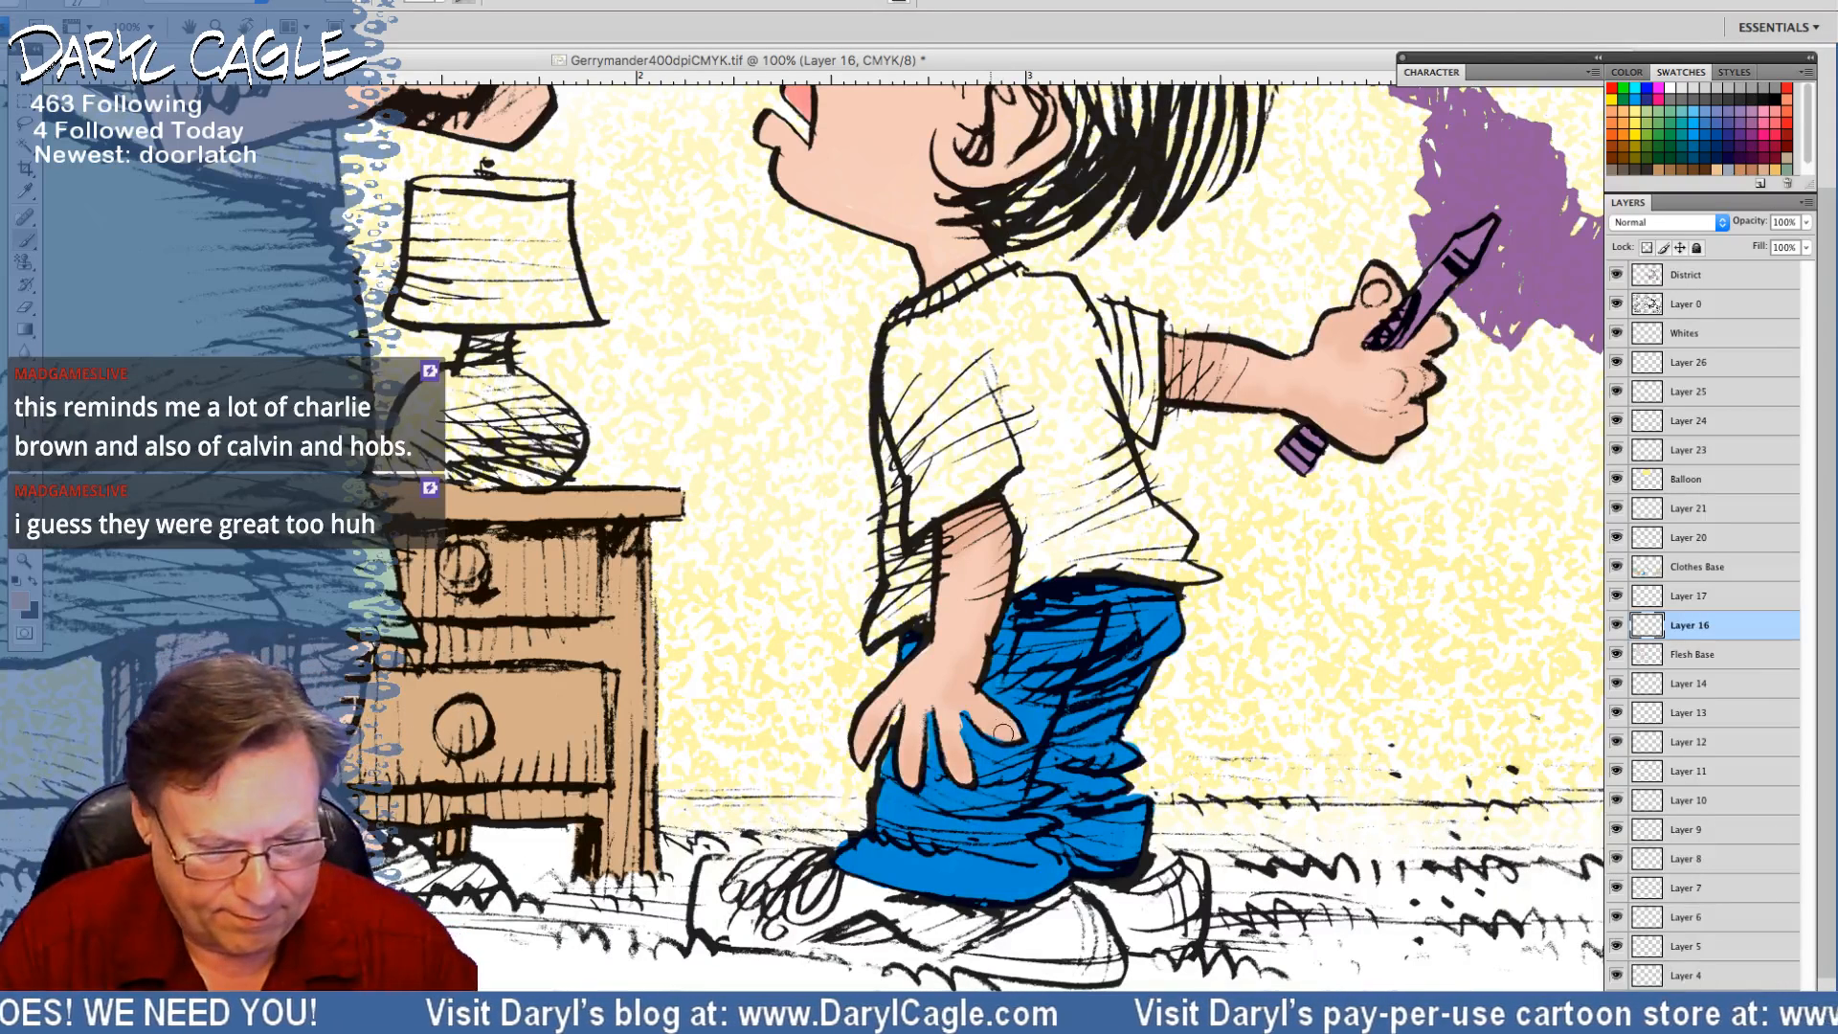
left_click_drag(986, 728, 996, 730)
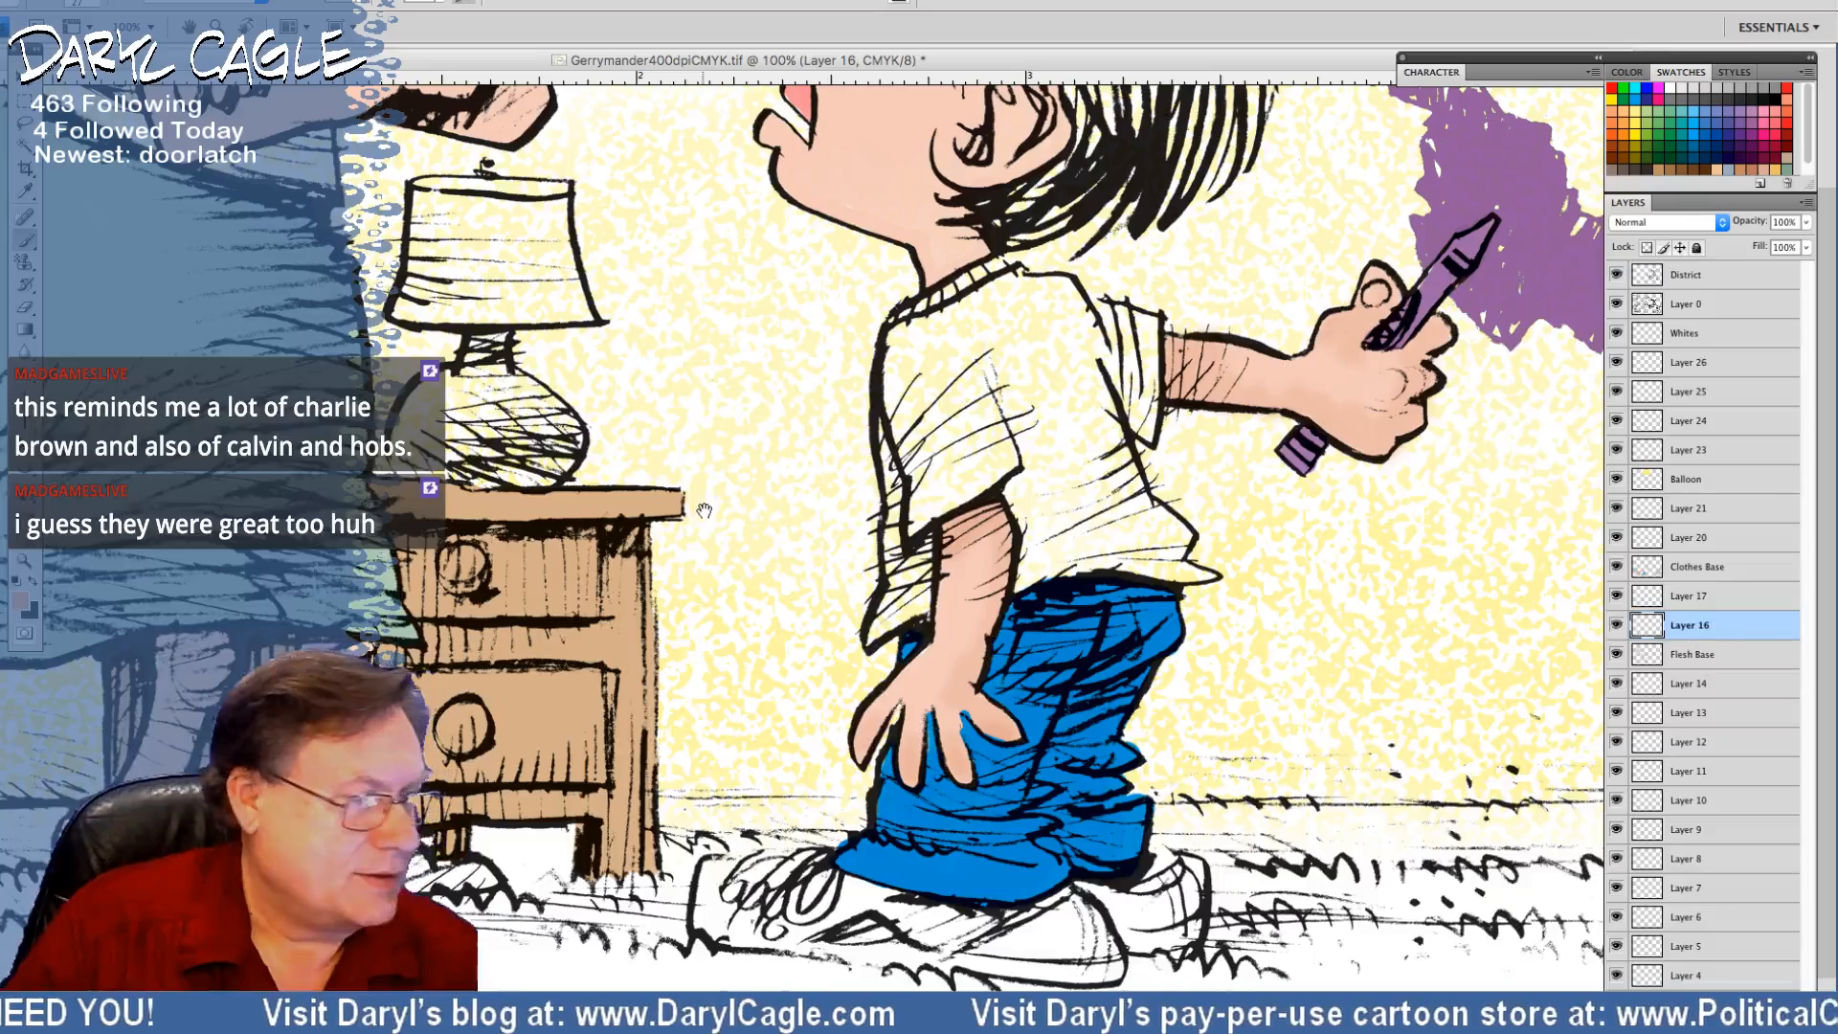
Shade the boy's forehead, ear, chin, jaw and neck with the darker flesh color on Layer 16
left_click_drag(707, 498, 699, 825)
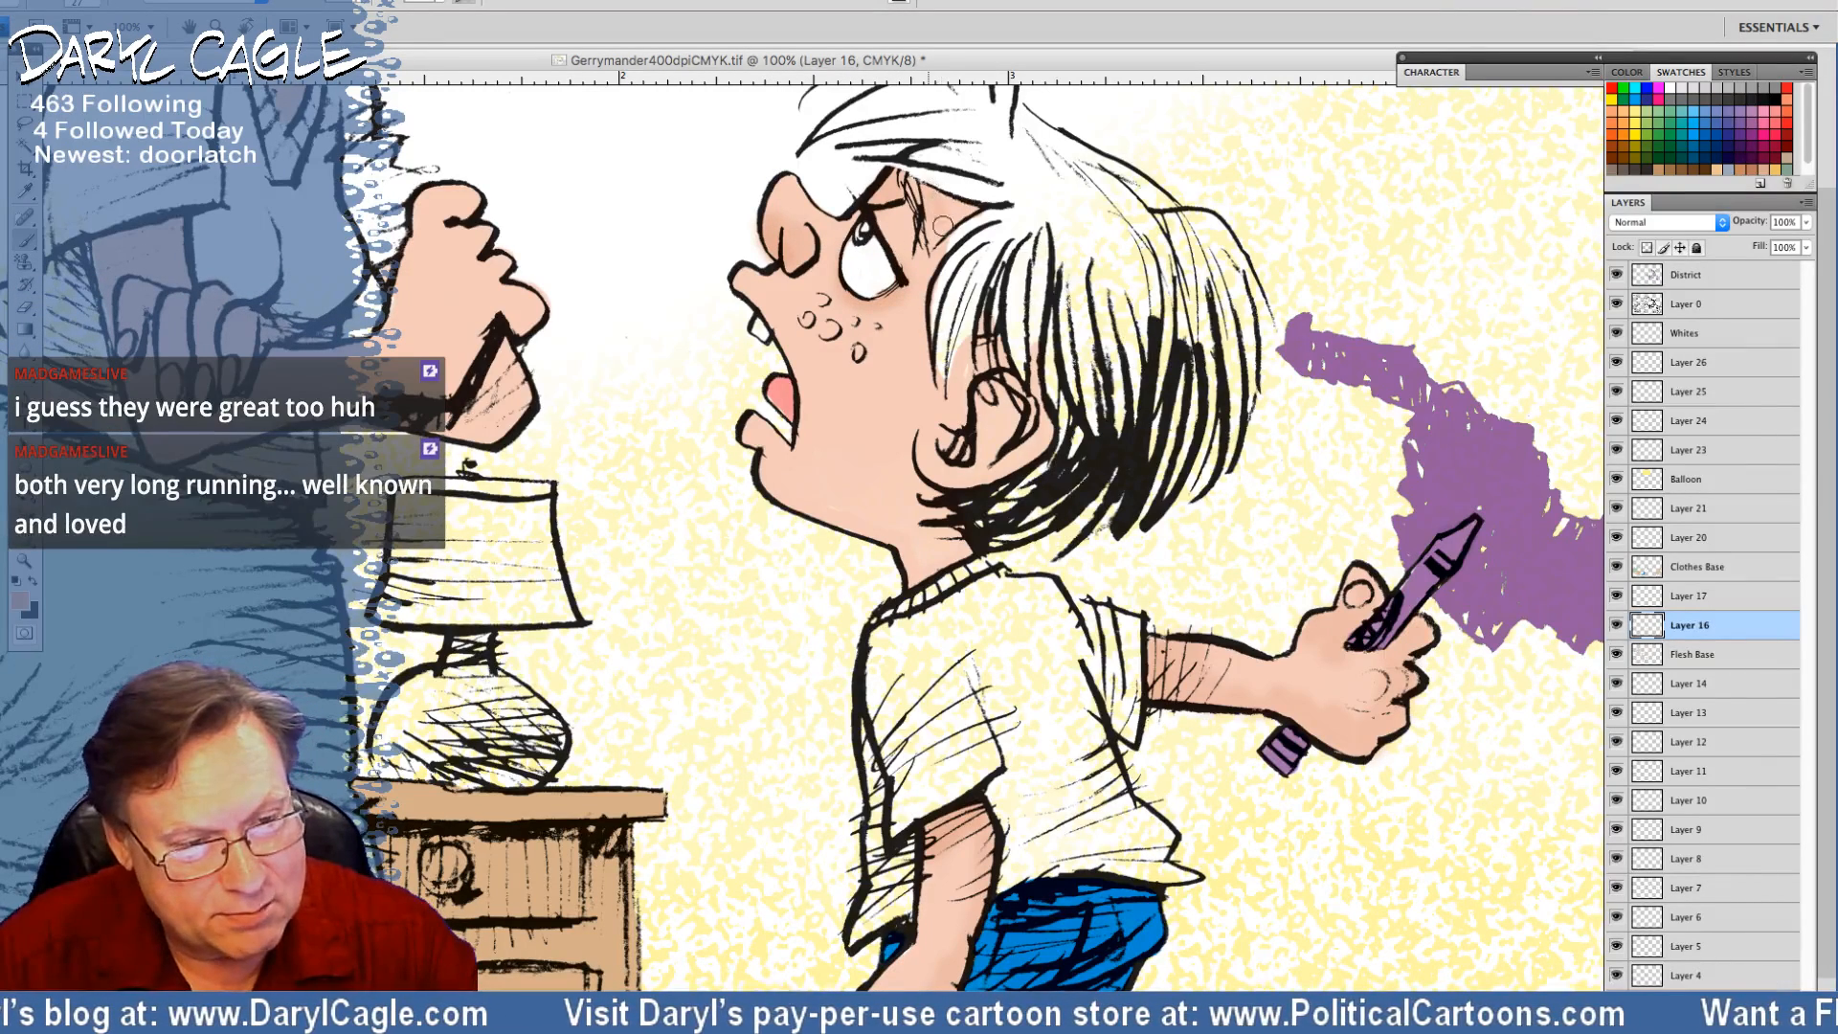
left_click_drag(939, 203, 914, 192)
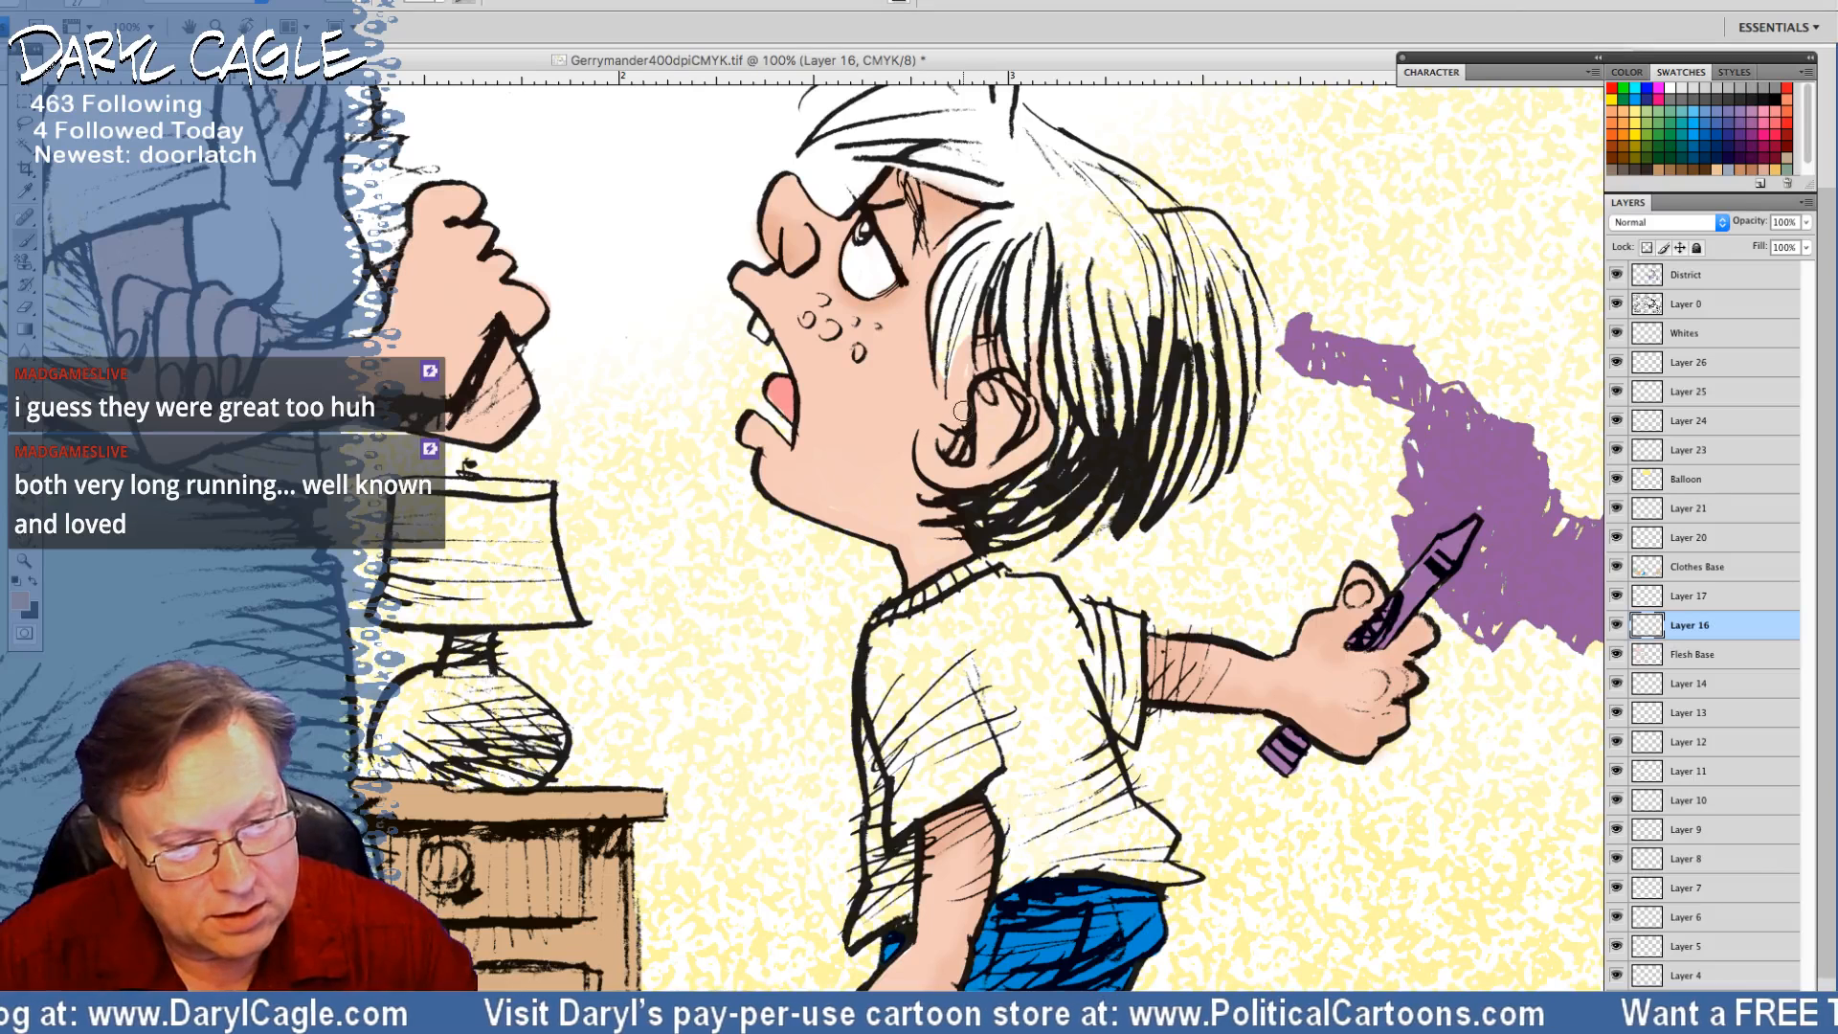
mouse_move(962, 412)
left_mouse_down()
mouse_move(1015, 434)
mouse_move(973, 322)
mouse_move(960, 373)
mouse_move(964, 354)
mouse_move(1014, 366)
mouse_move(1006, 346)
mouse_move(1026, 471)
left_mouse_up()
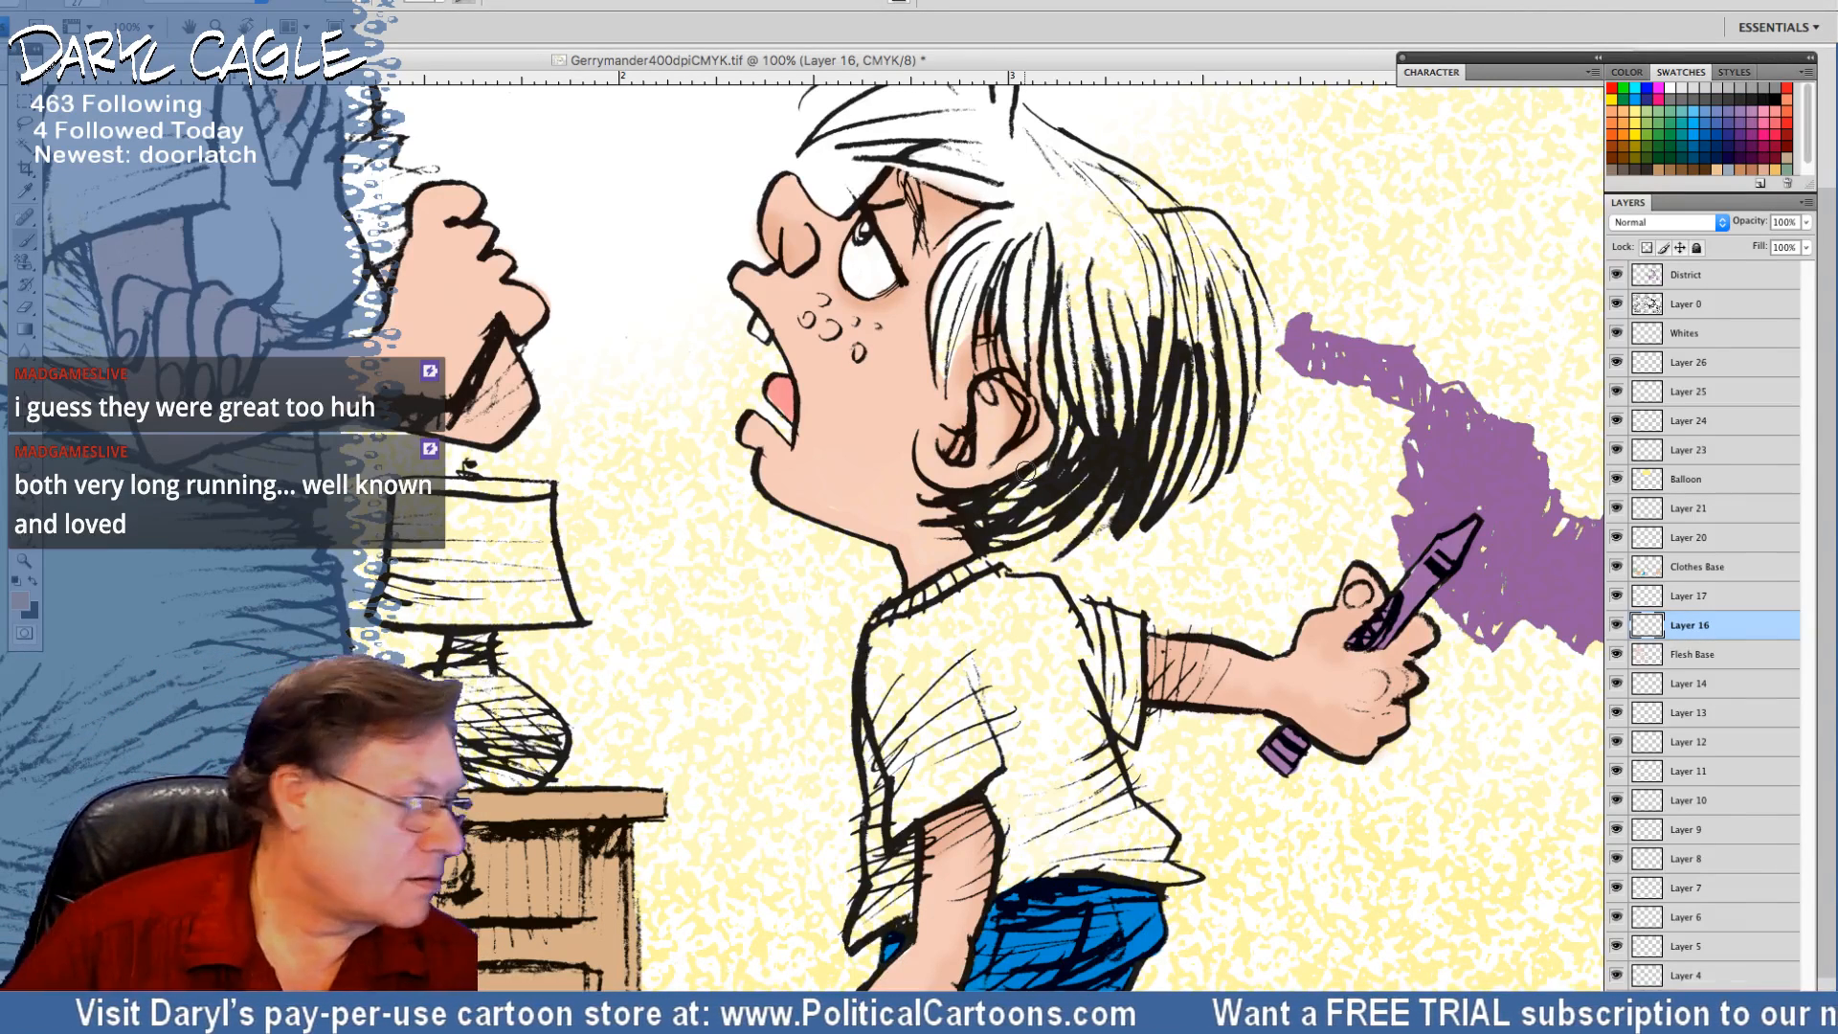
left_click_drag(763, 442, 771, 450)
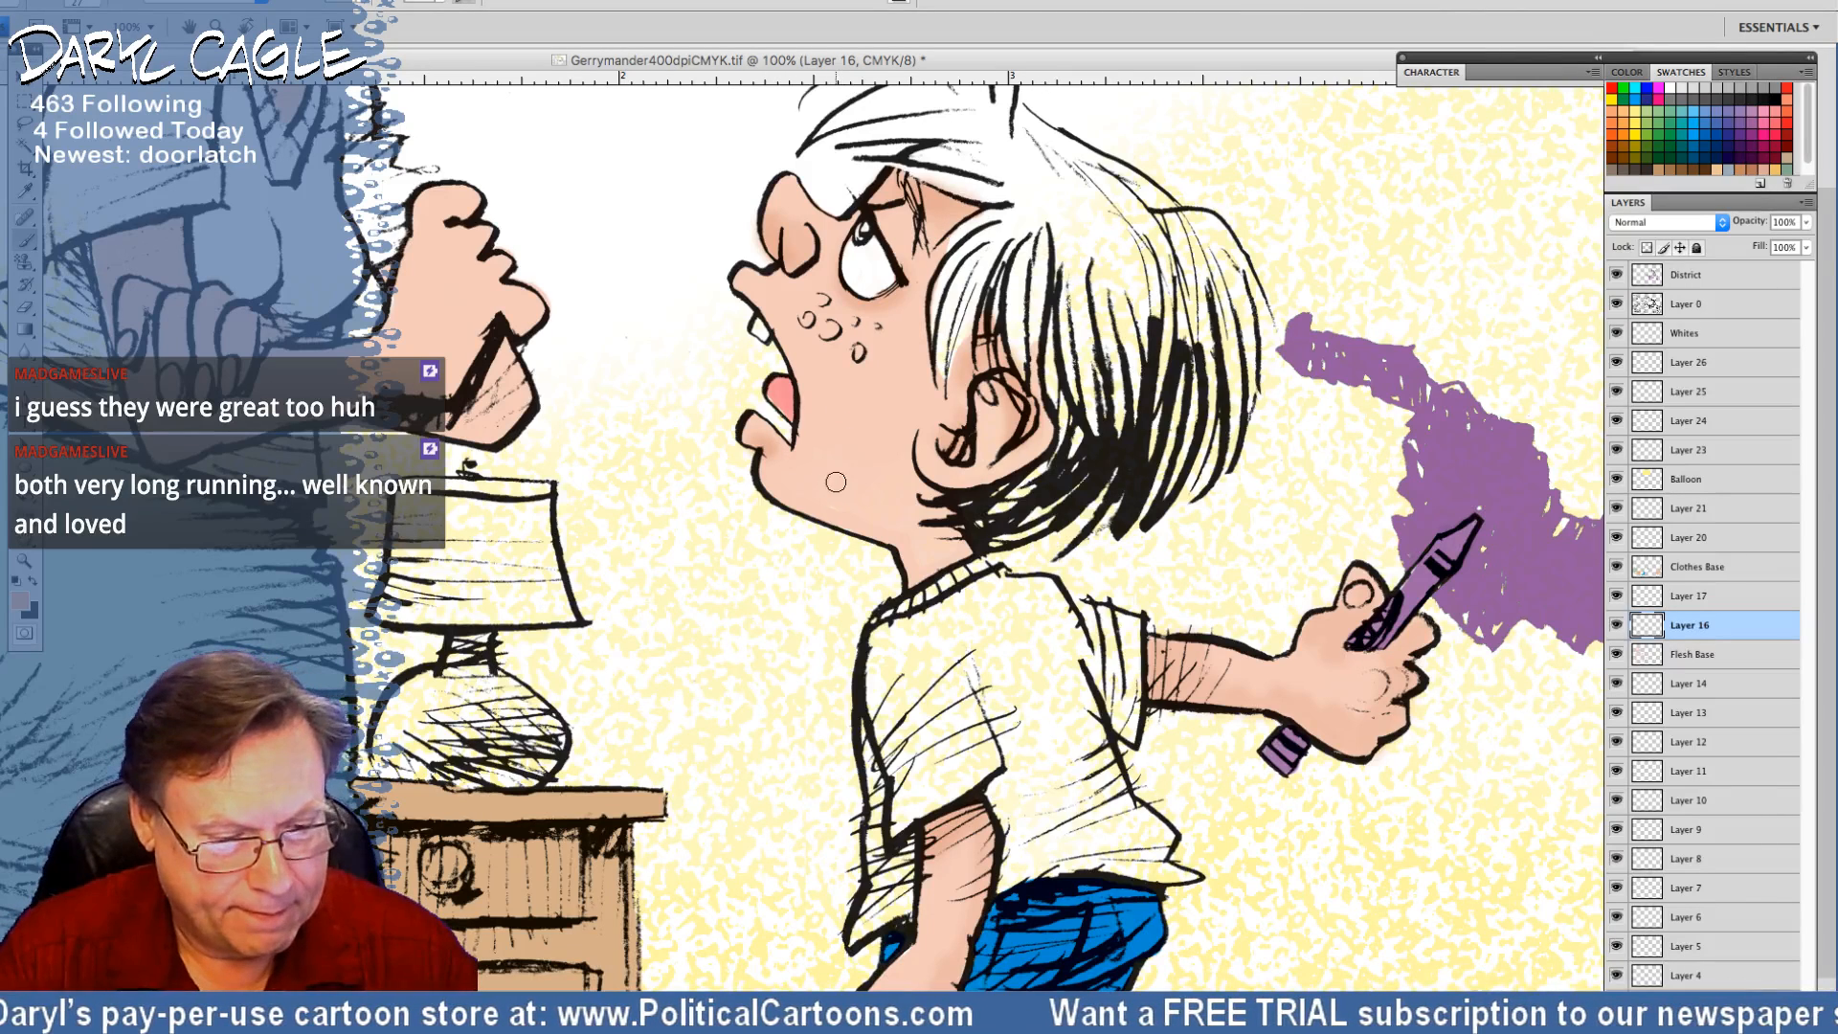
mouse_move(835, 482)
left_mouse_down()
mouse_move(779, 477)
mouse_move(843, 506)
mouse_move(924, 457)
mouse_move(947, 491)
mouse_move(784, 480)
mouse_move(897, 518)
mouse_move(928, 571)
left_mouse_up()
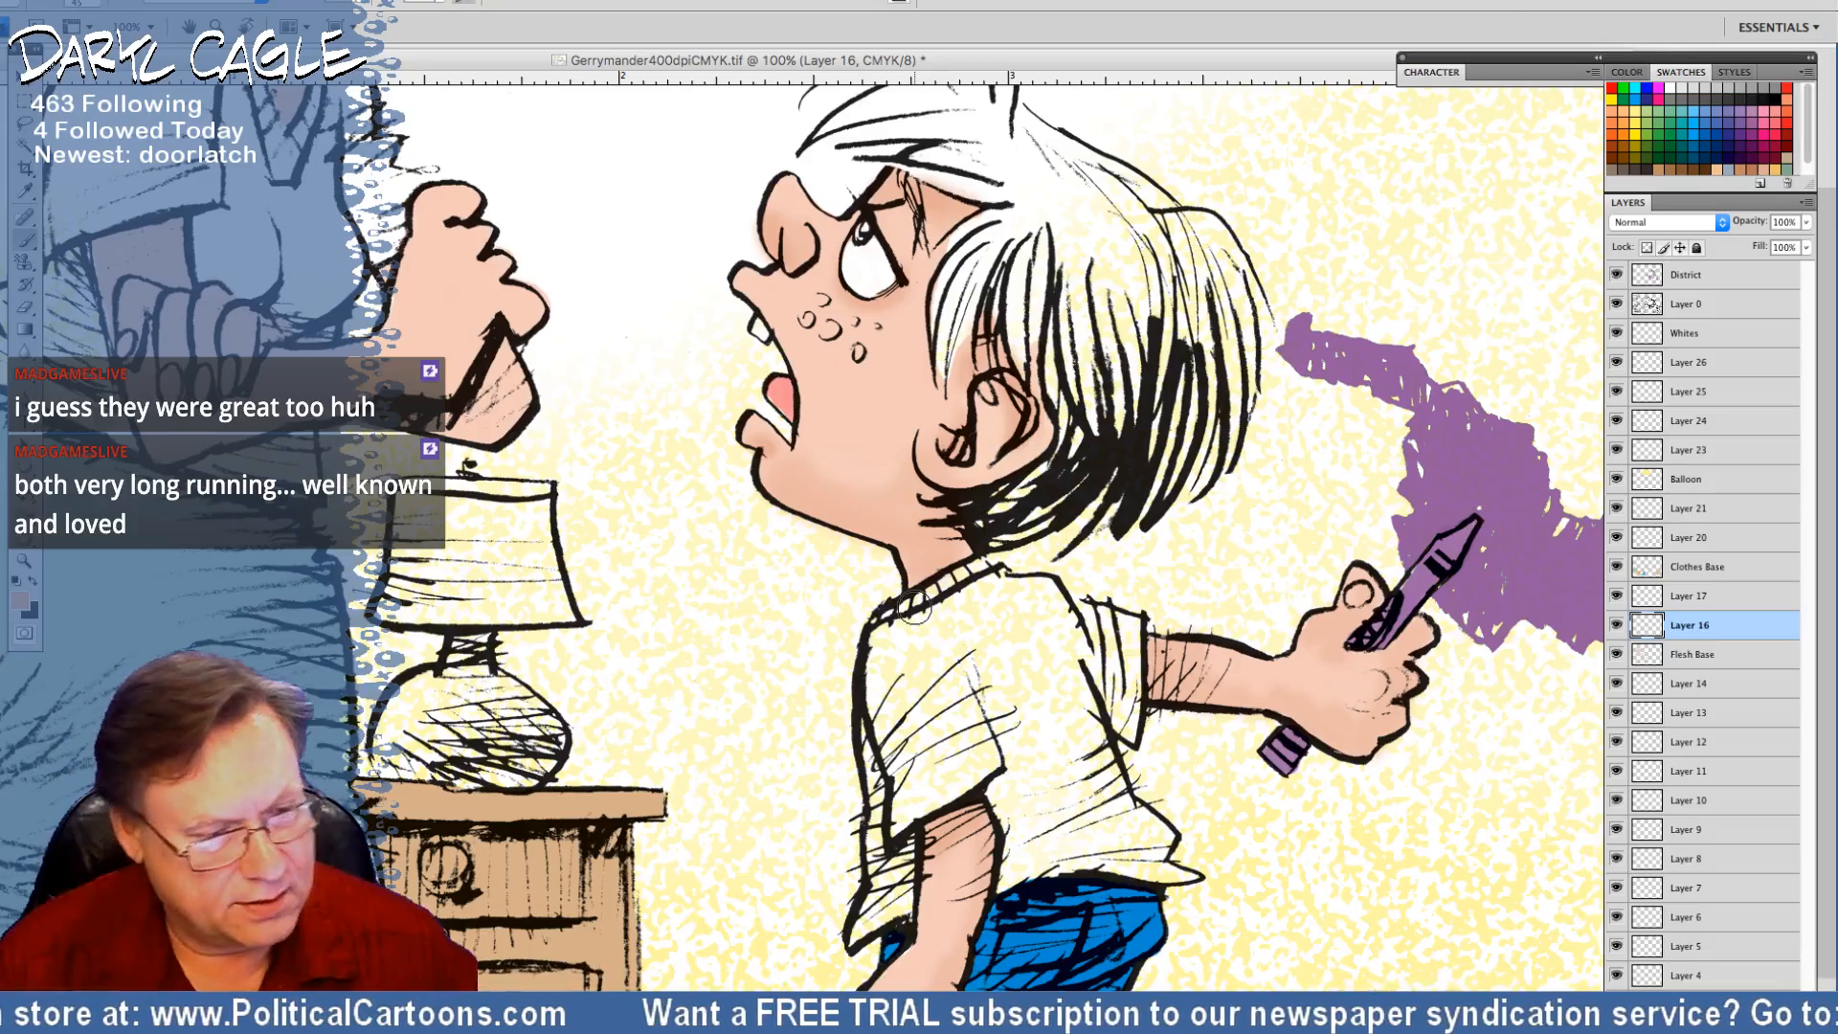
Shade the underside of the mother's clasped hands and wrist with the darker flesh color on Layer 16
left_click_drag(1140, 474, 1158, 952)
left_click_drag(345, 66, 616, 77)
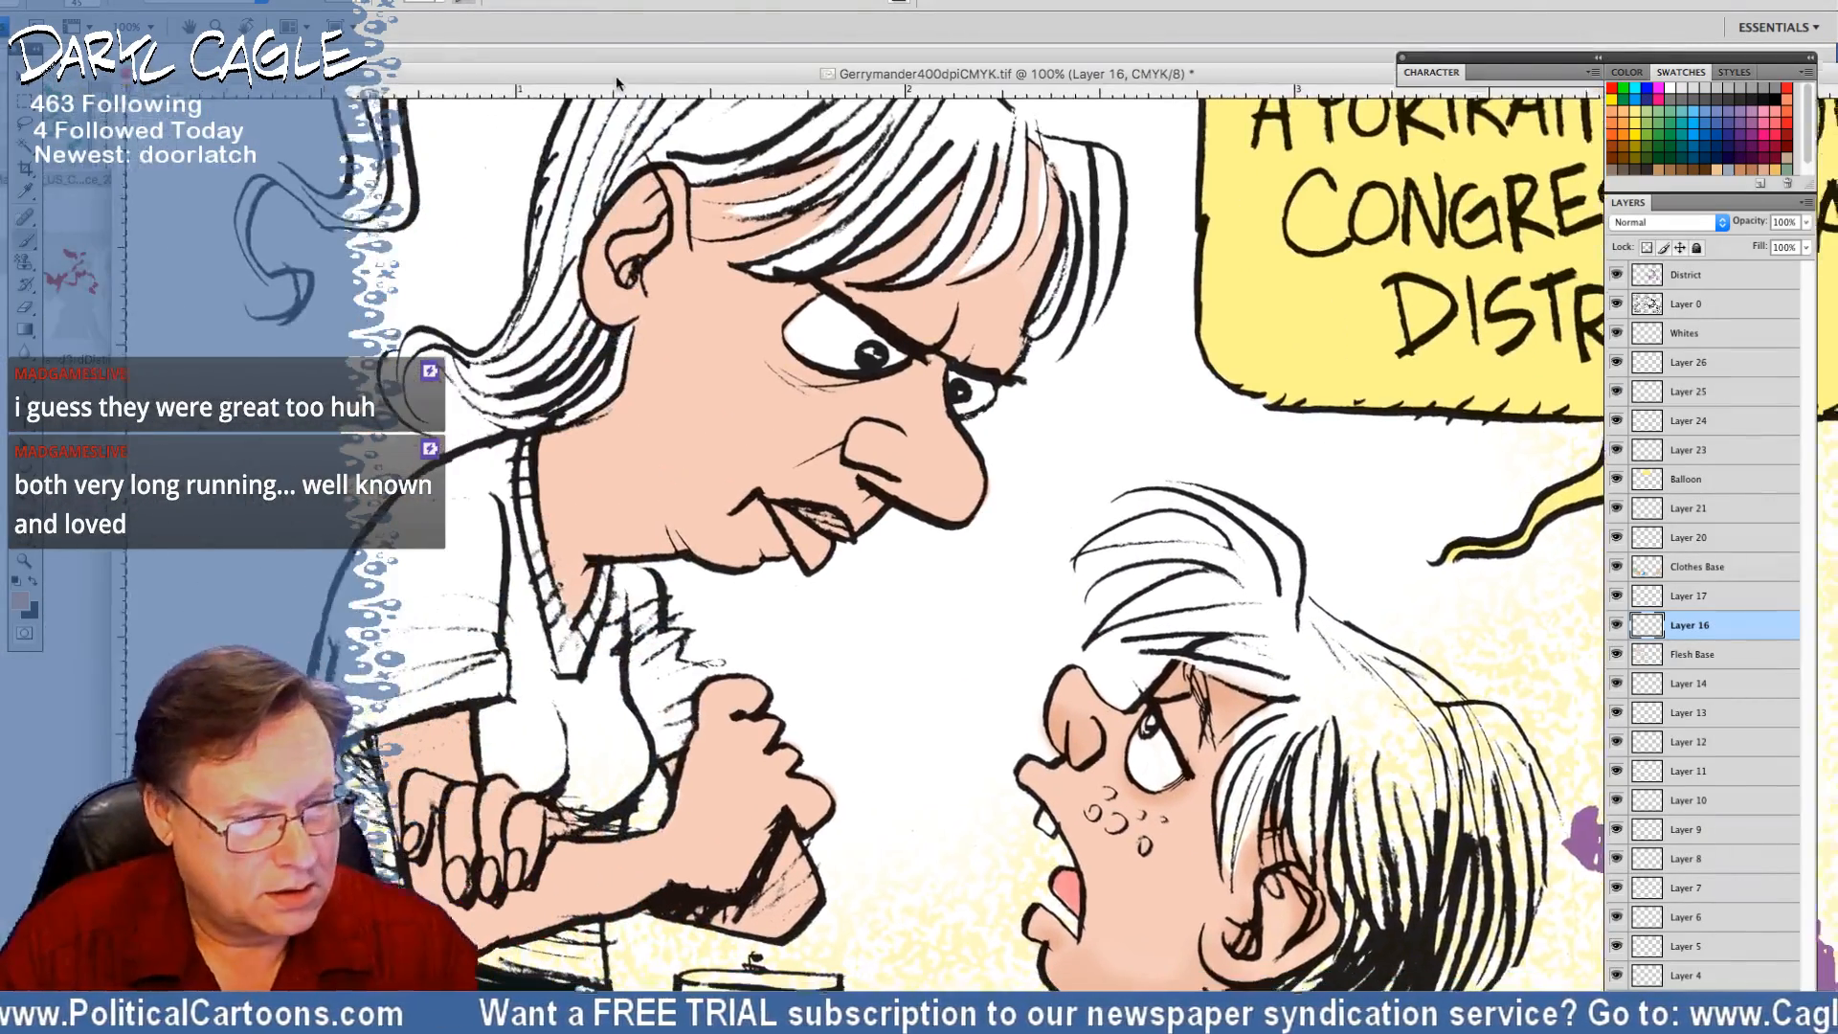
mouse_move(787, 860)
left_mouse_down()
mouse_move(777, 910)
mouse_move(794, 895)
mouse_move(770, 863)
mouse_move(757, 892)
mouse_move(718, 886)
left_mouse_up()
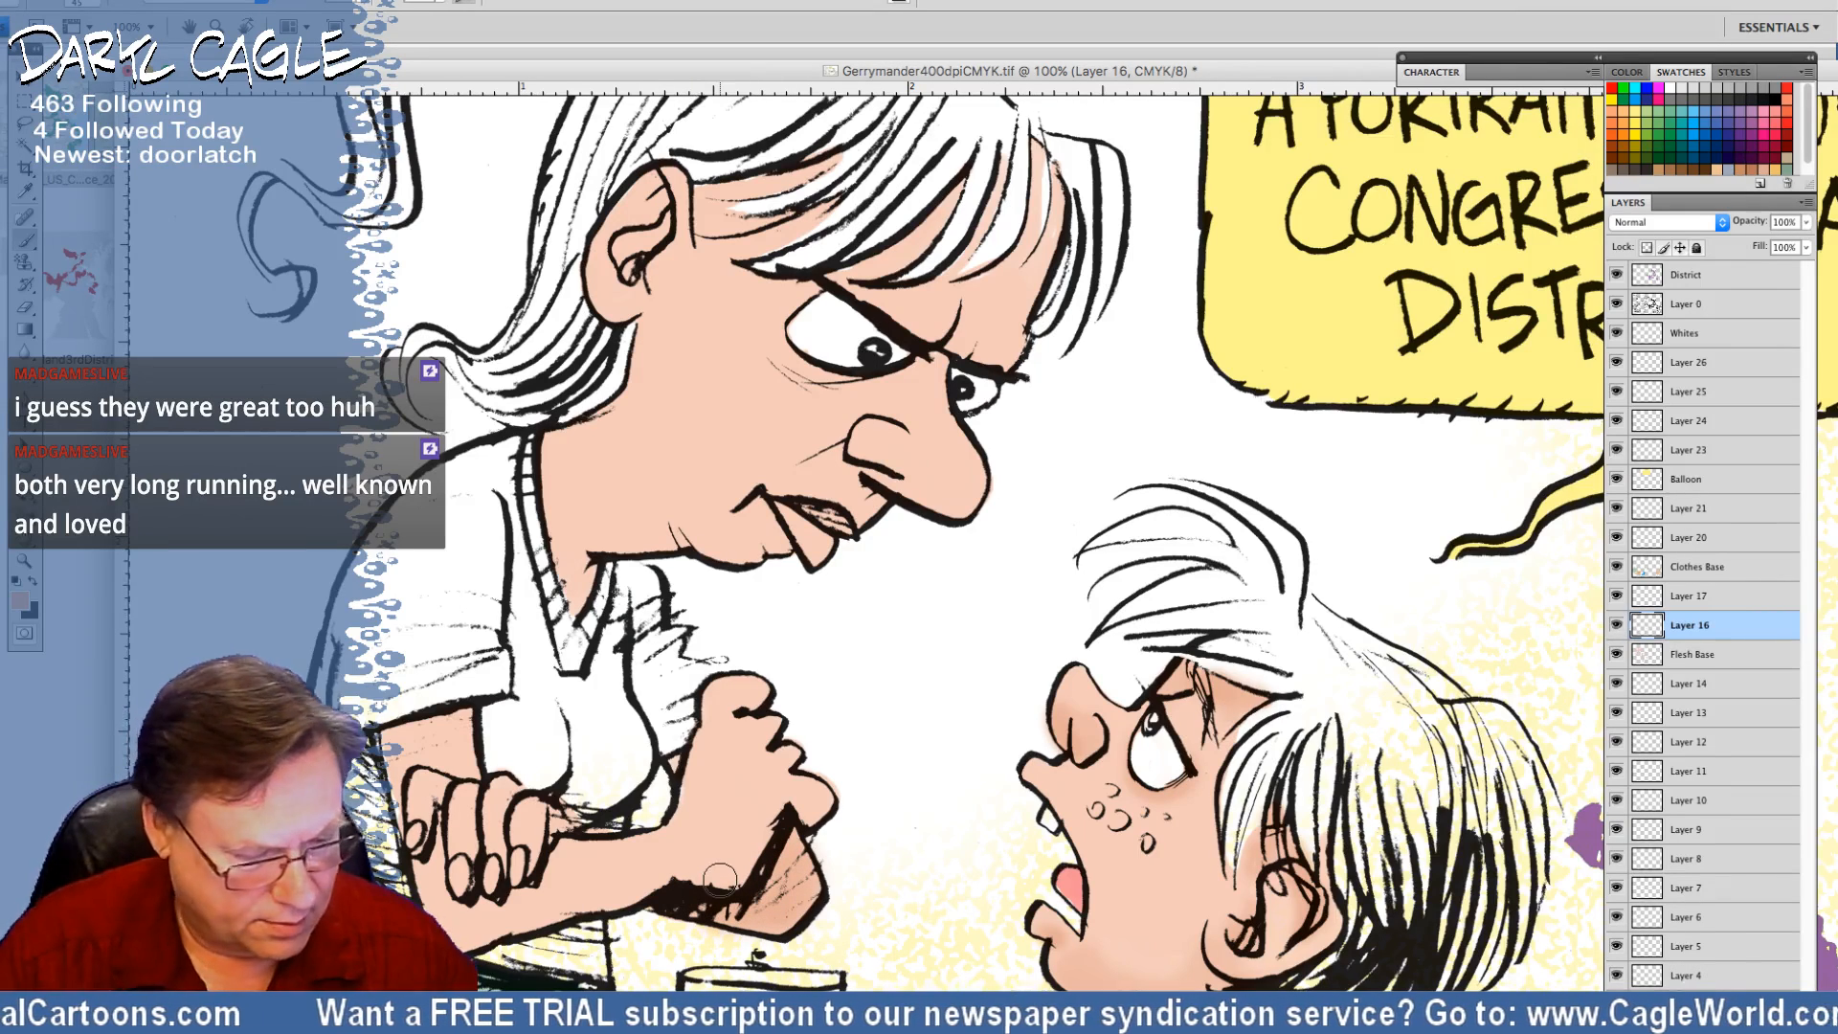
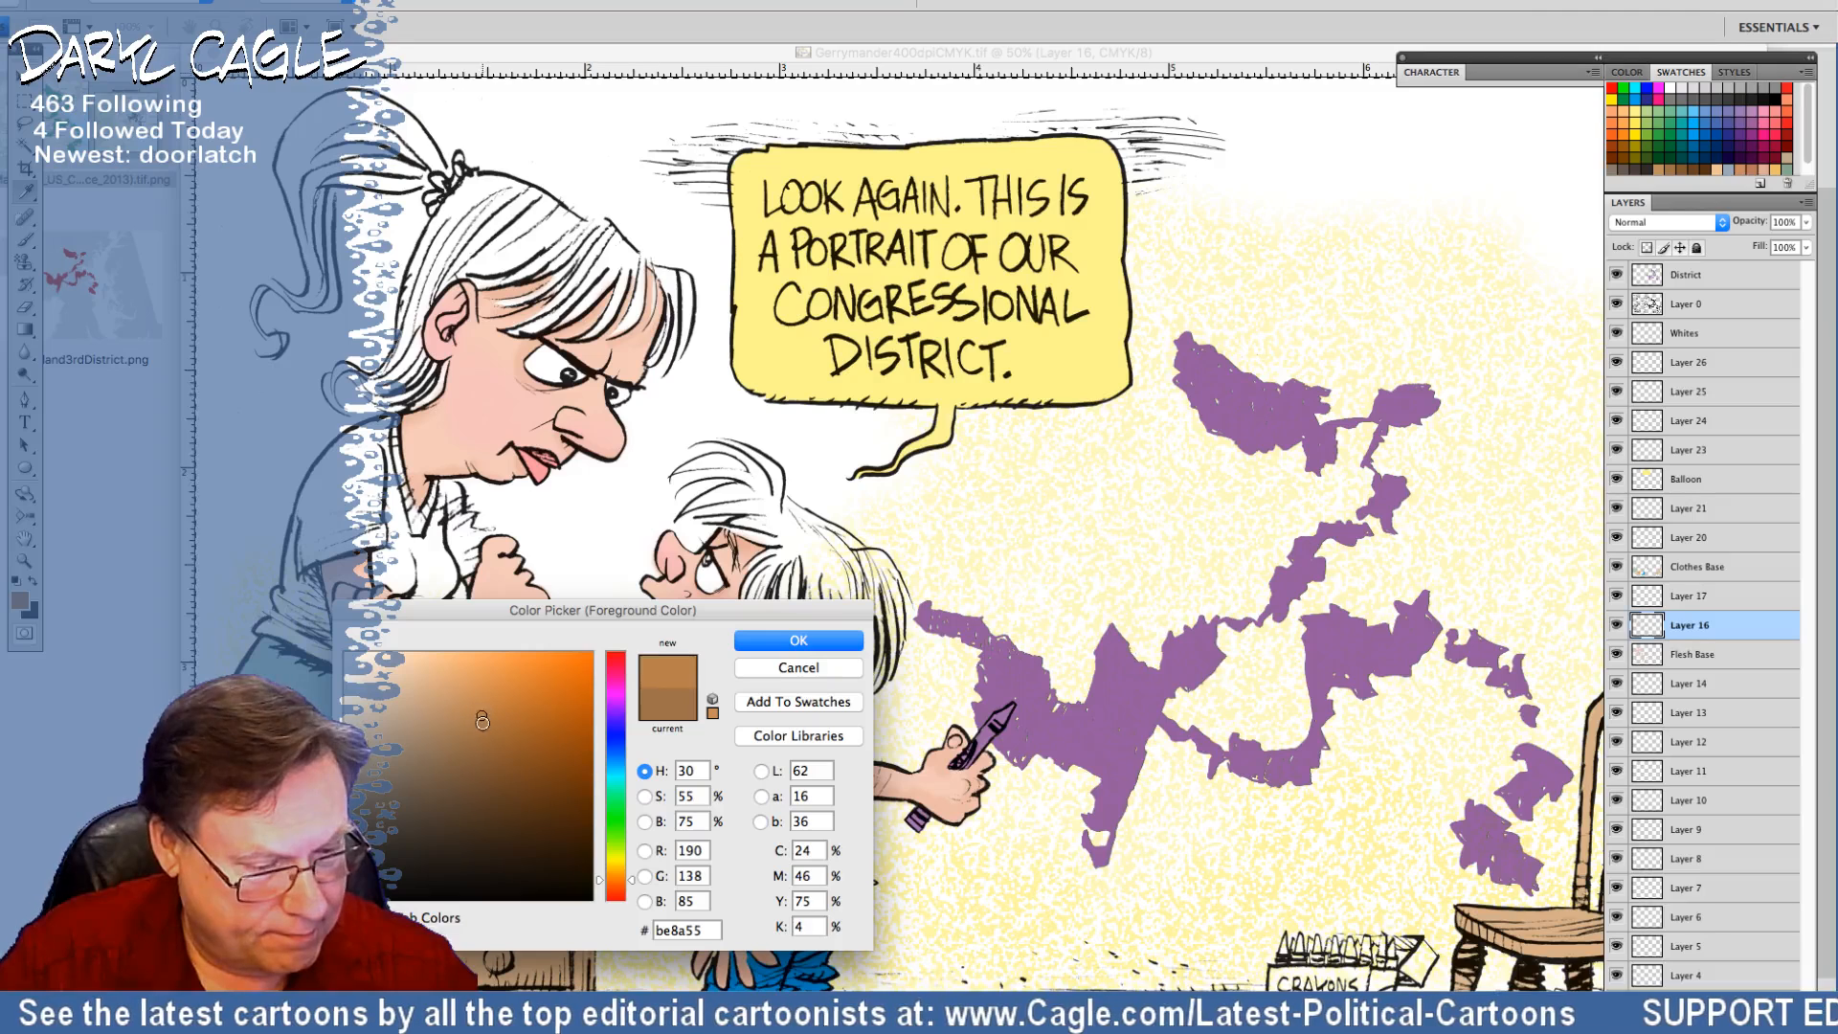
Mix a lighter orange-brown of C 20, M 46, Y 77, K 0 as the foreground color and reopen that color for editing
left_click(489, 707)
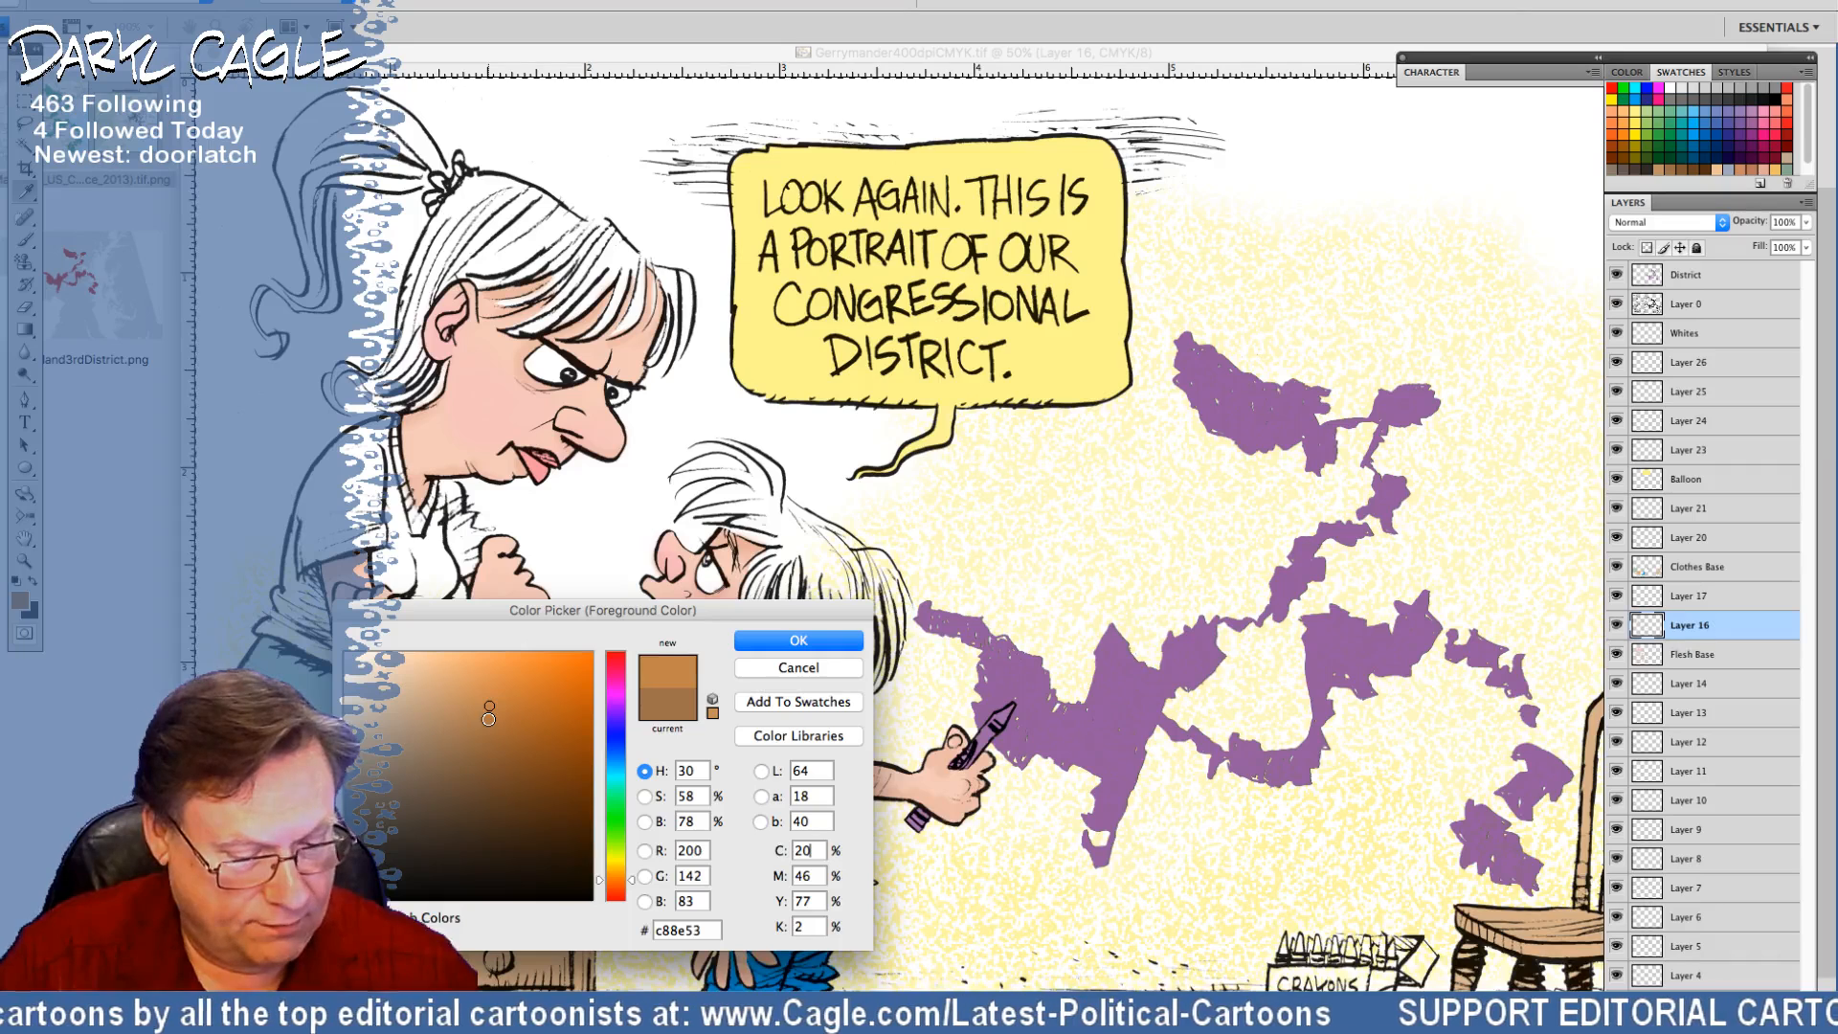
left_click_drag(814, 928, 734, 937)
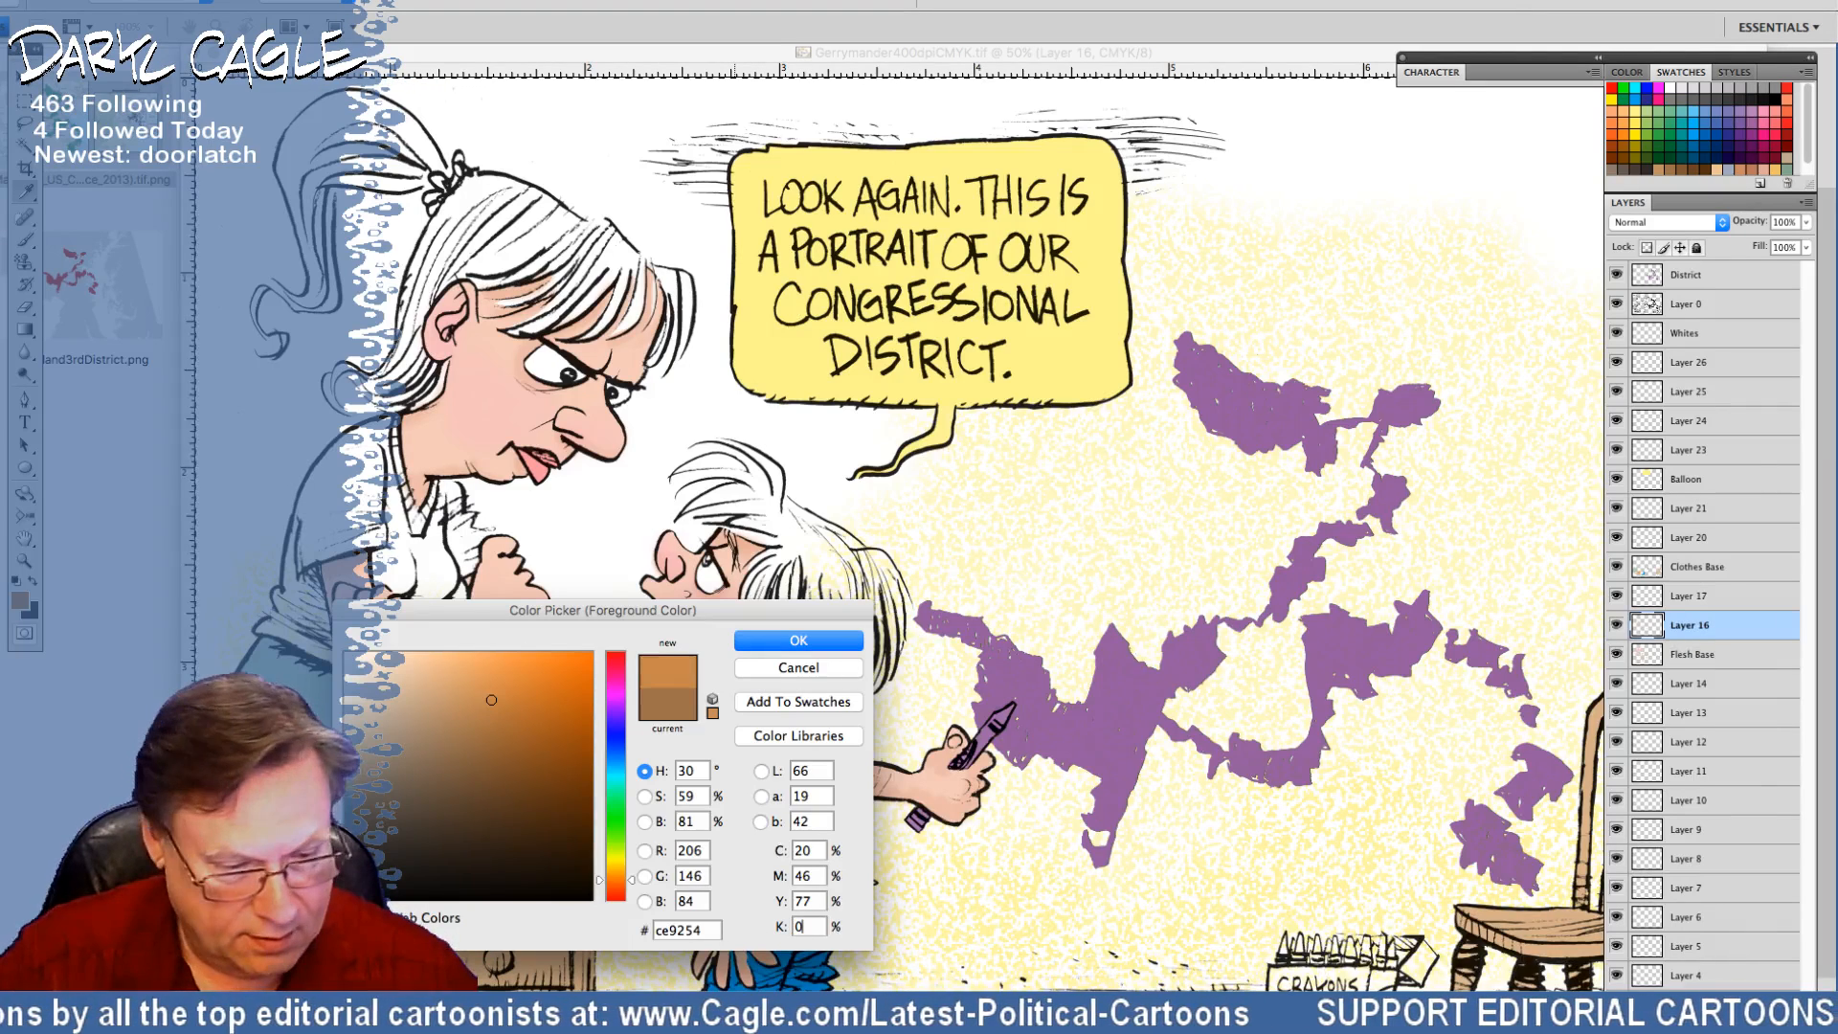
key("Return")
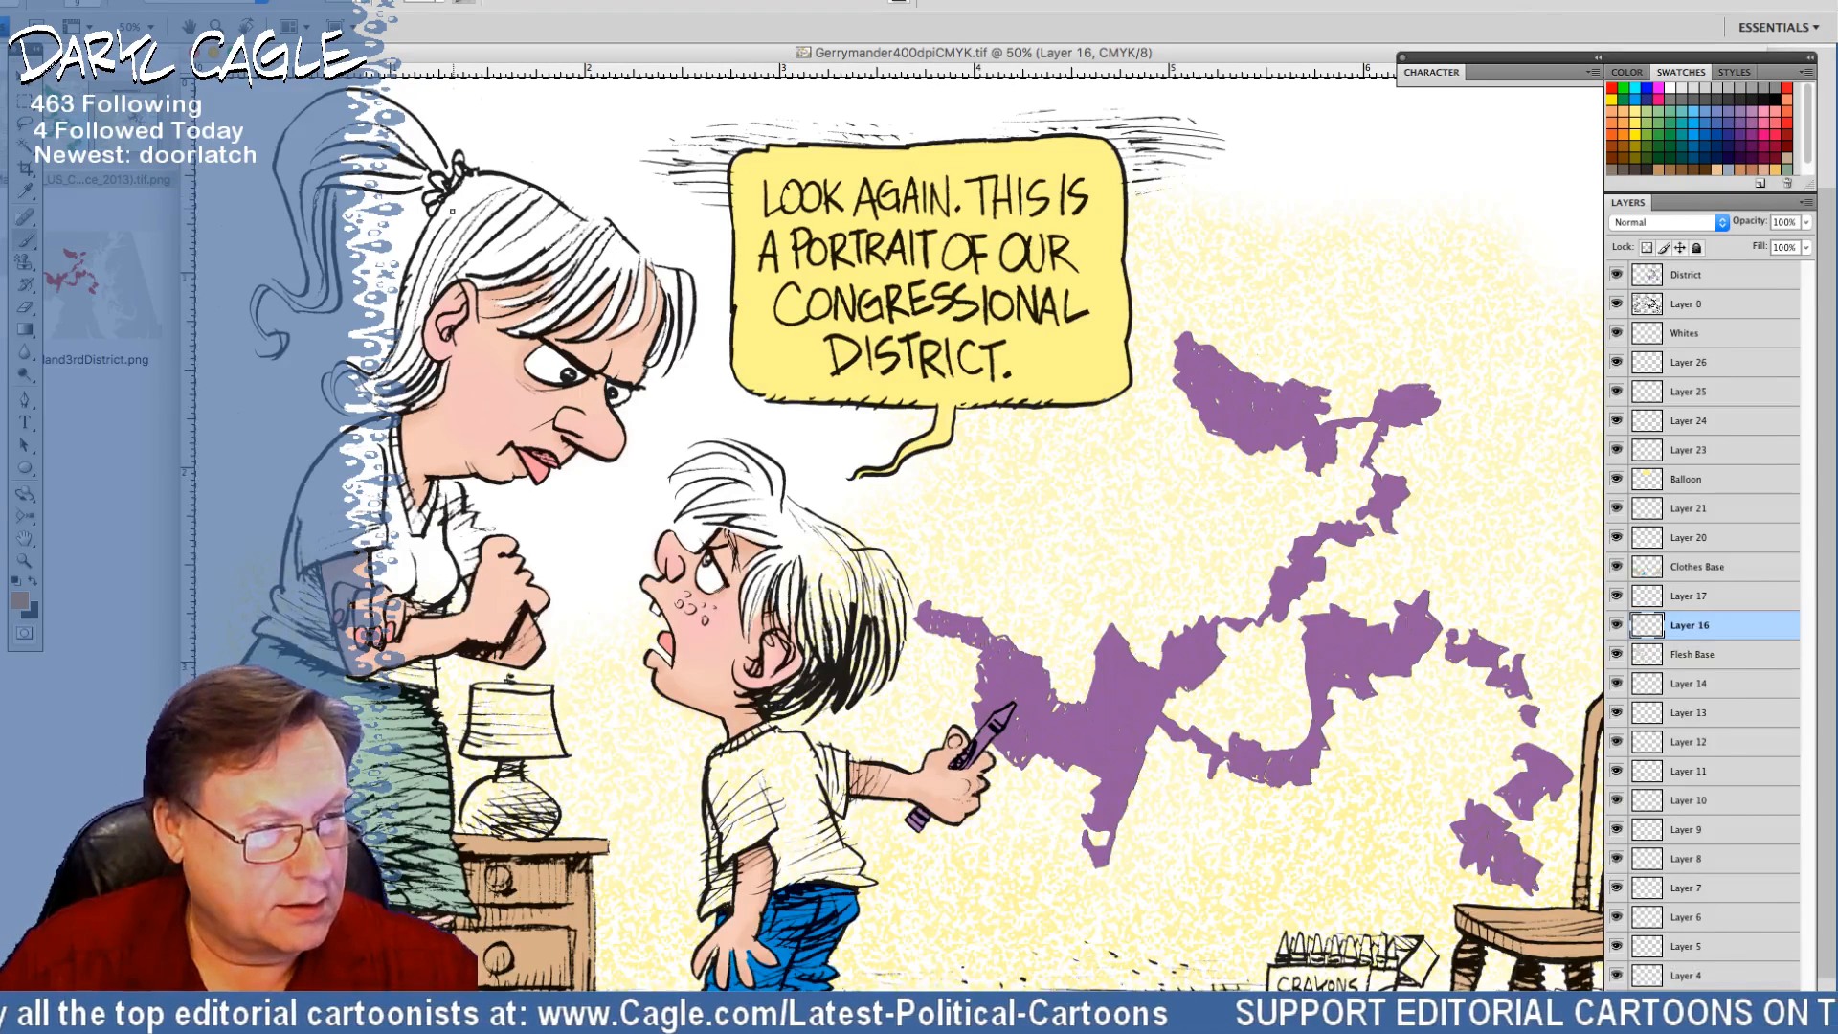
left_click(23, 603)
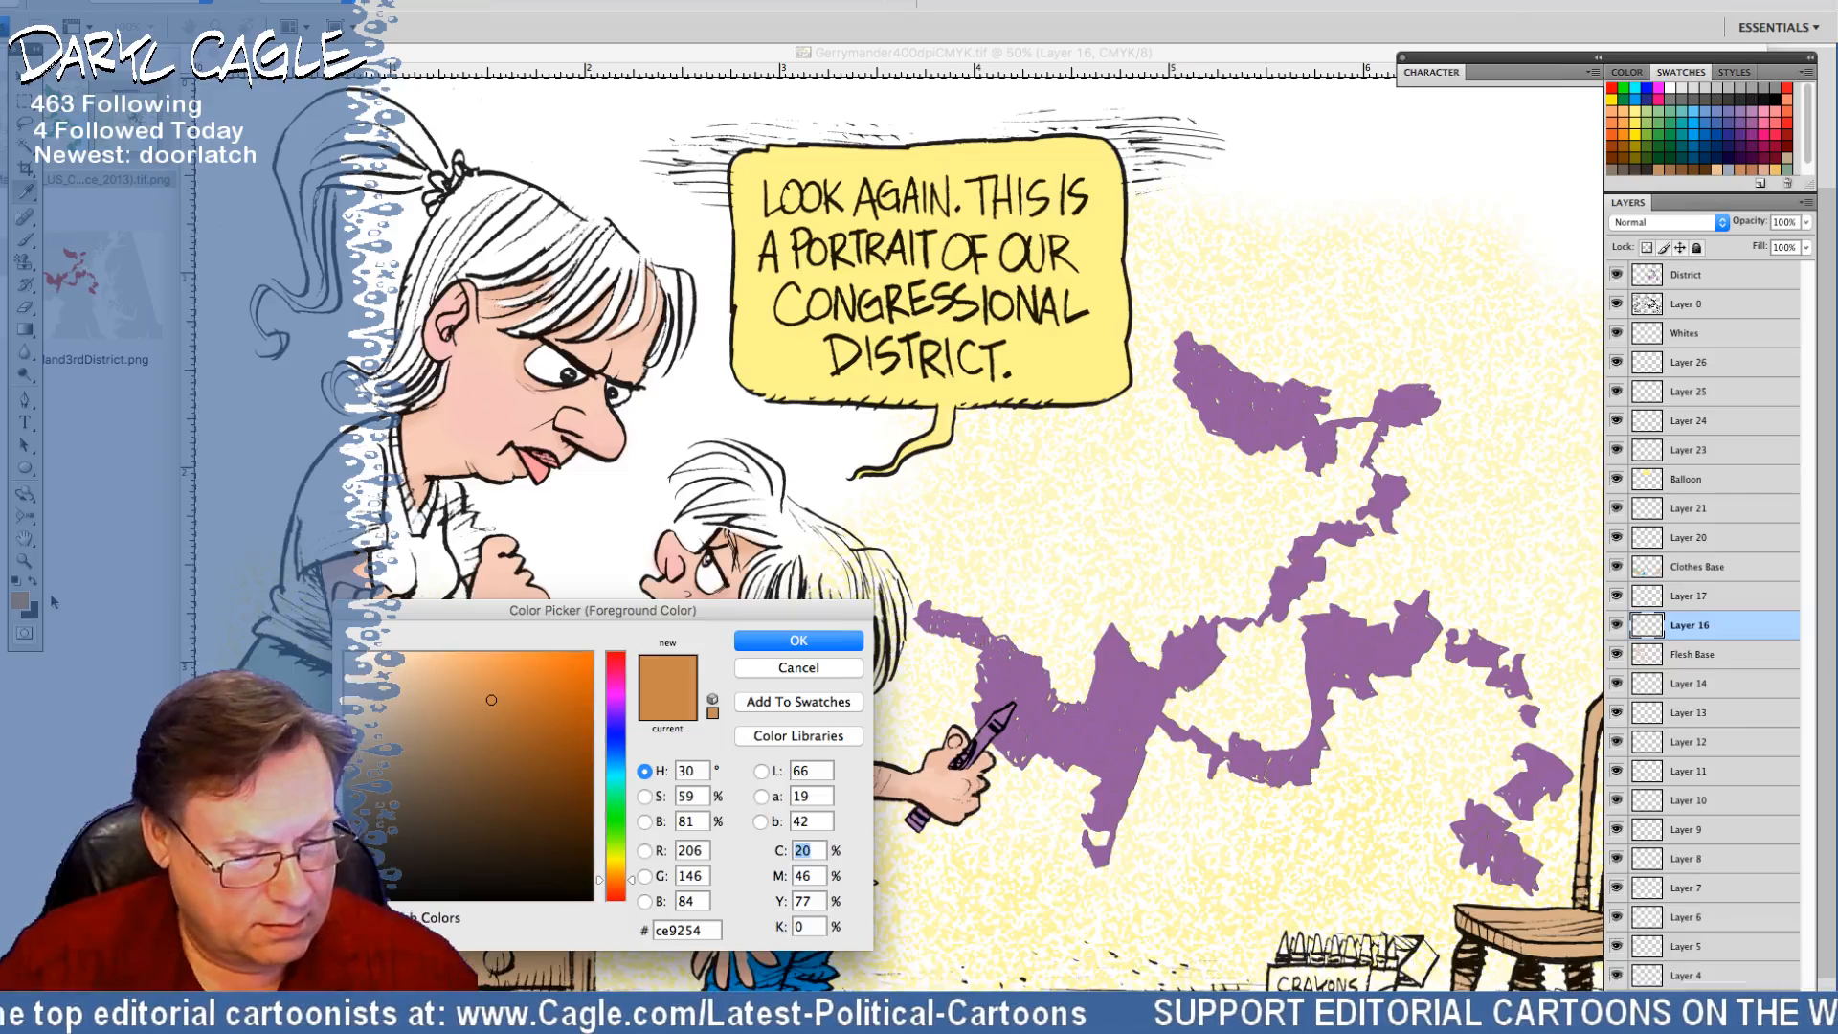
Set the foreground to a golden brown and paint the mother's hair behind her ear, along the crown and through the fringe
type("25")
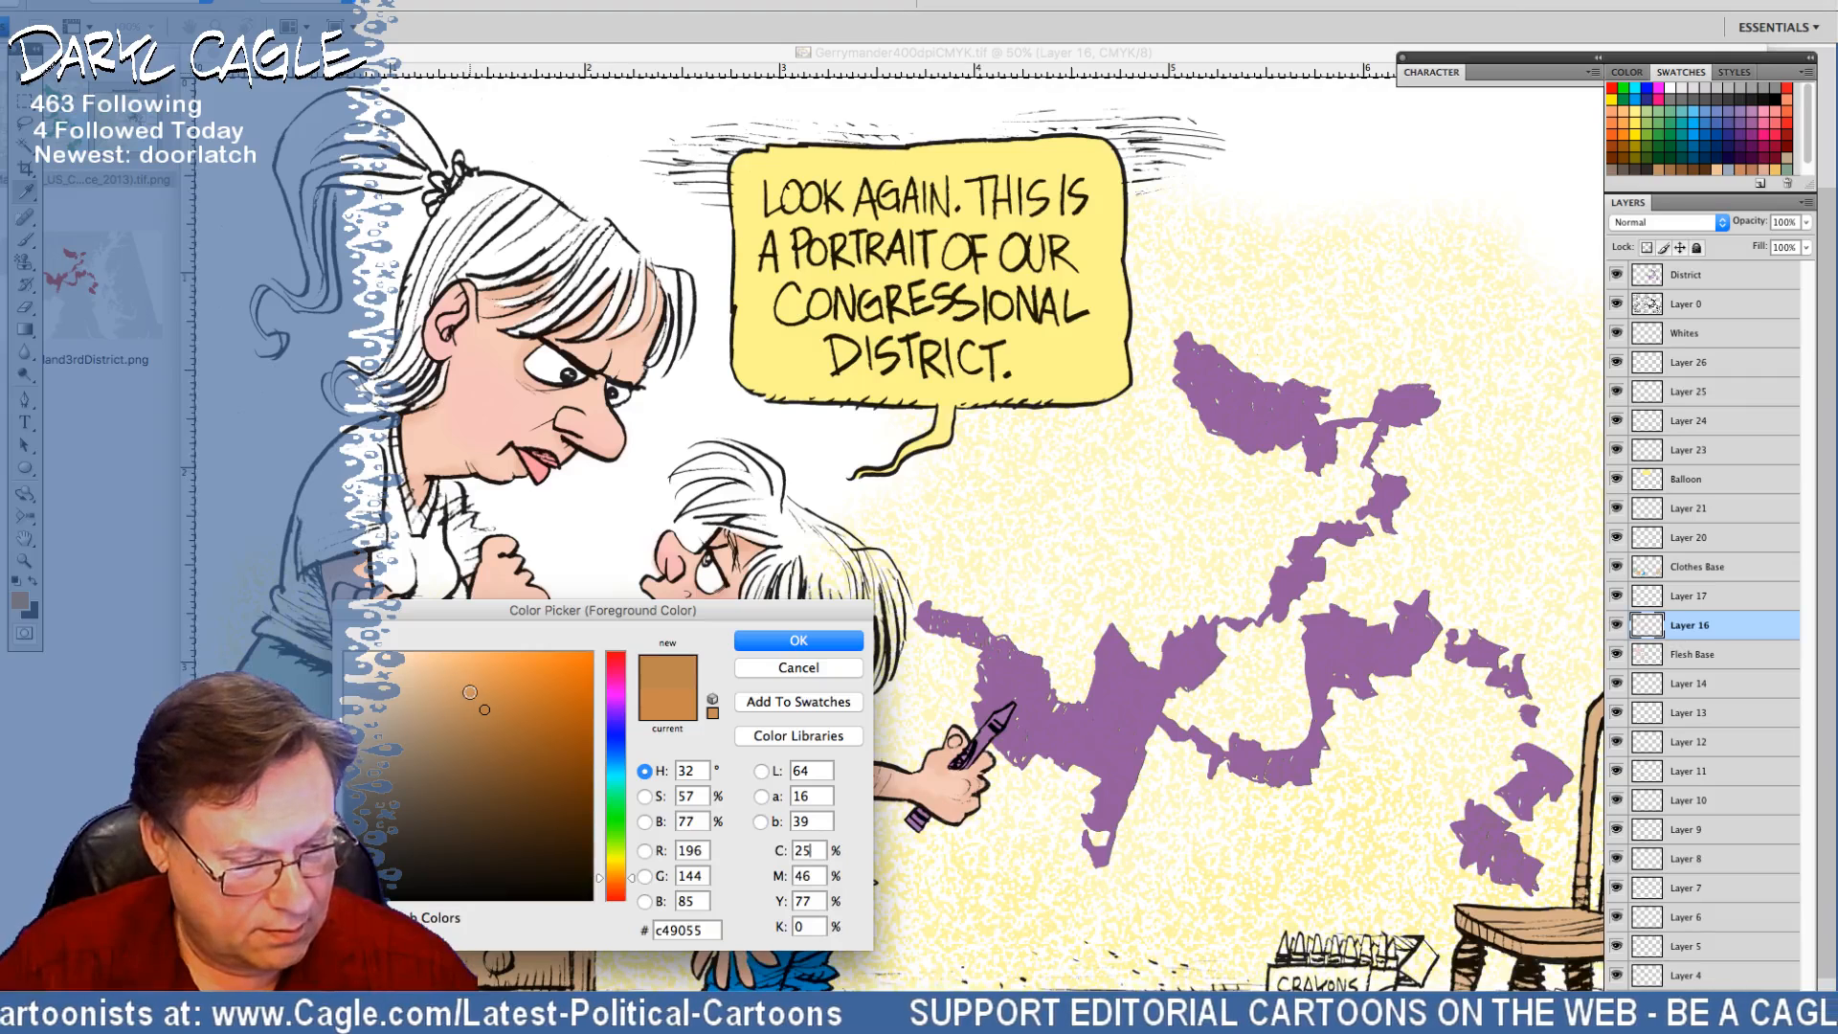
left_click(468, 692)
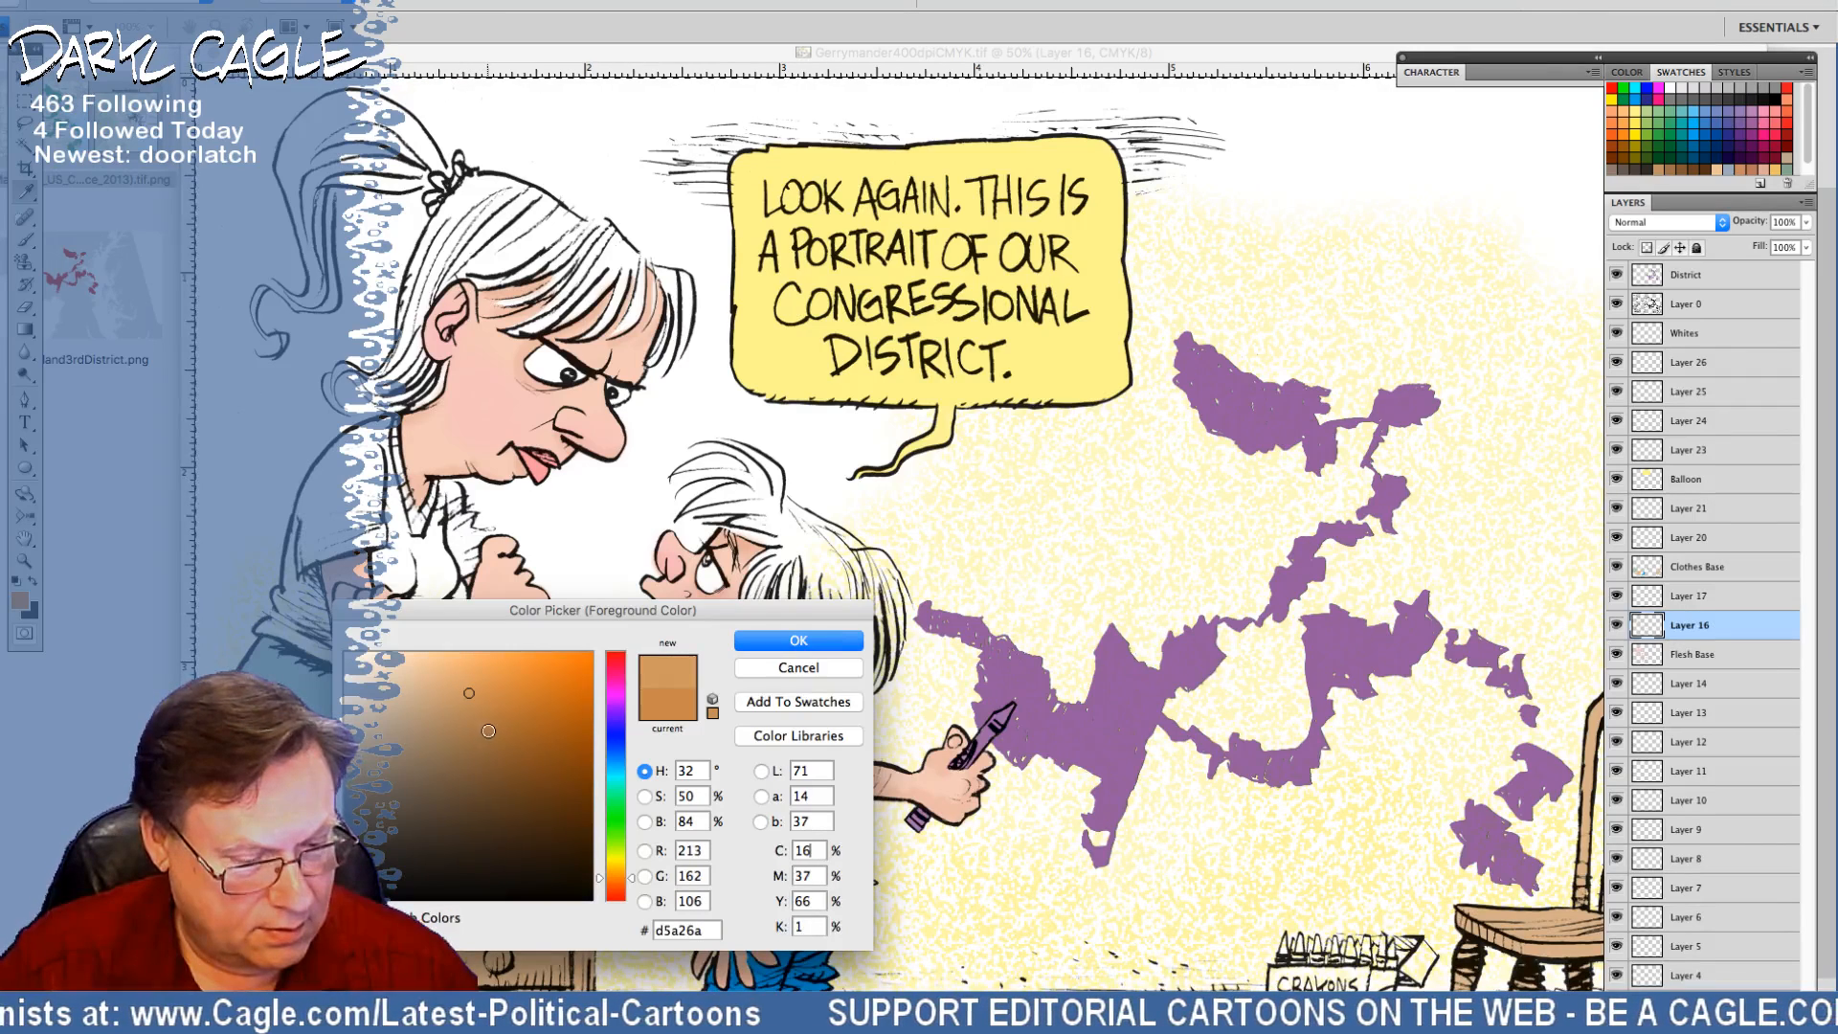
key("Return")
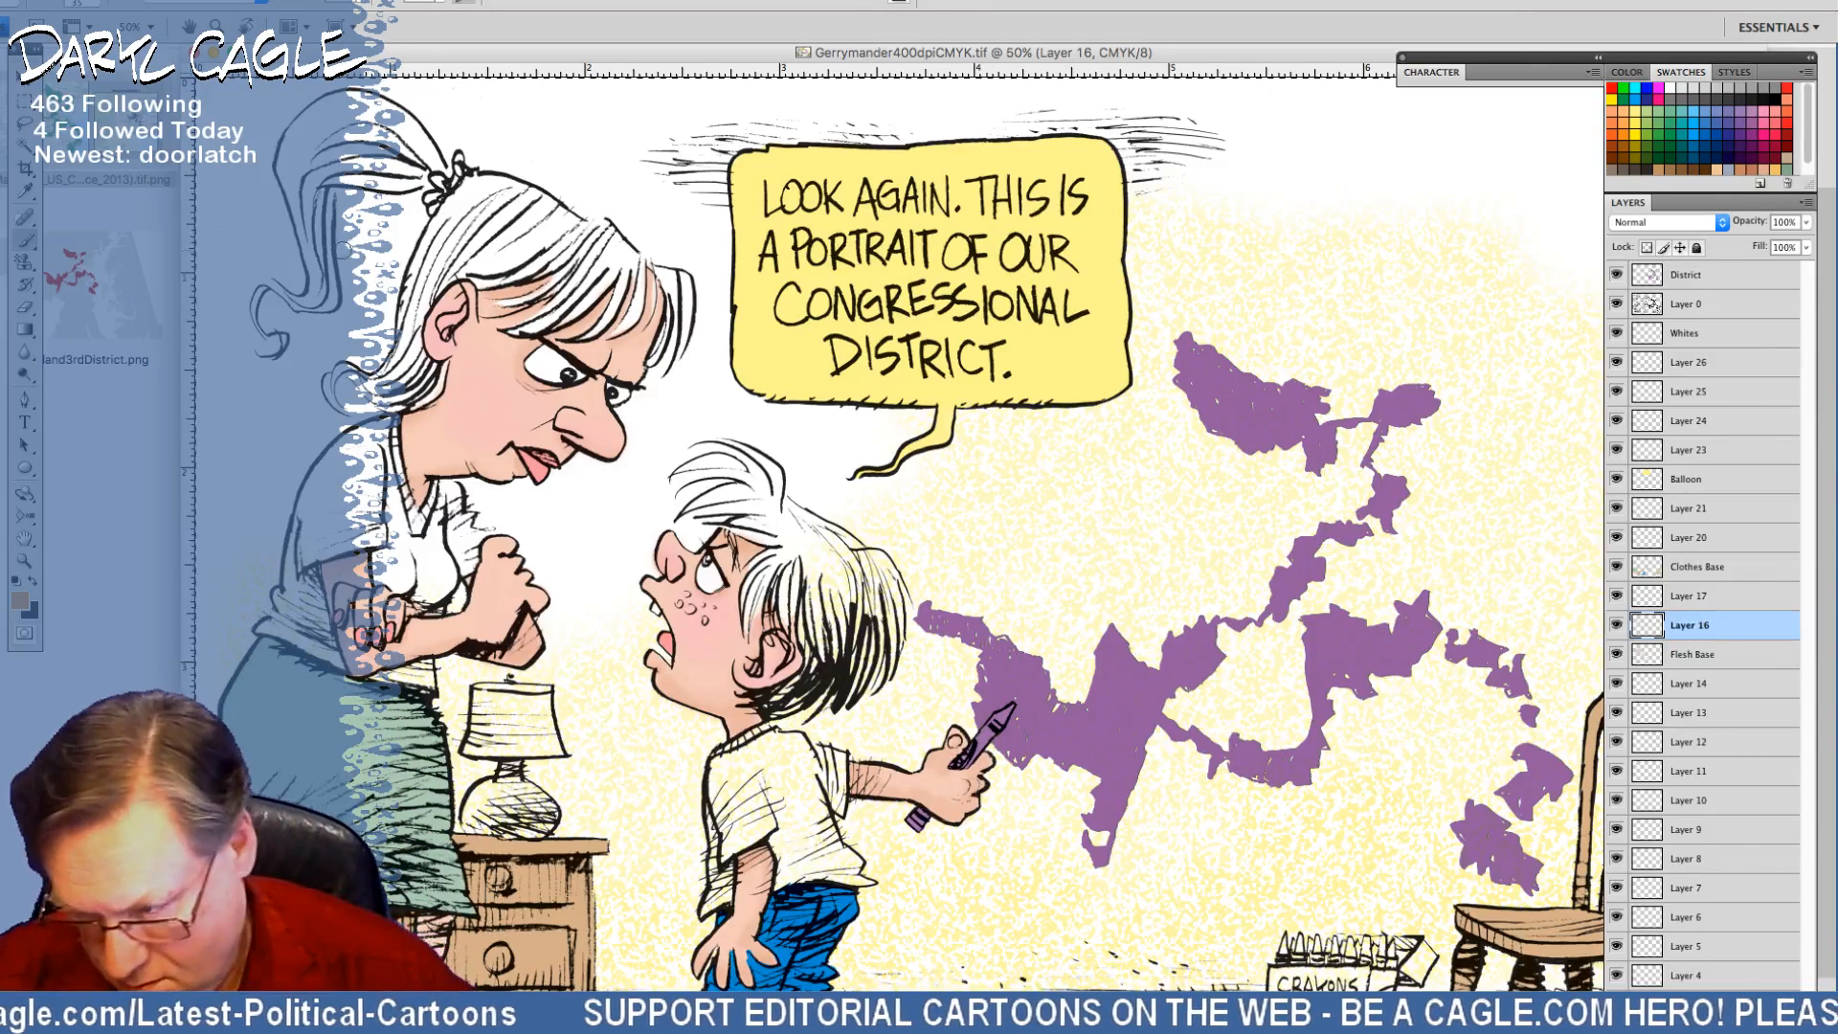
mouse_move(455, 199)
left_mouse_down()
mouse_move(412, 314)
mouse_move(454, 277)
mouse_move(582, 253)
left_mouse_up()
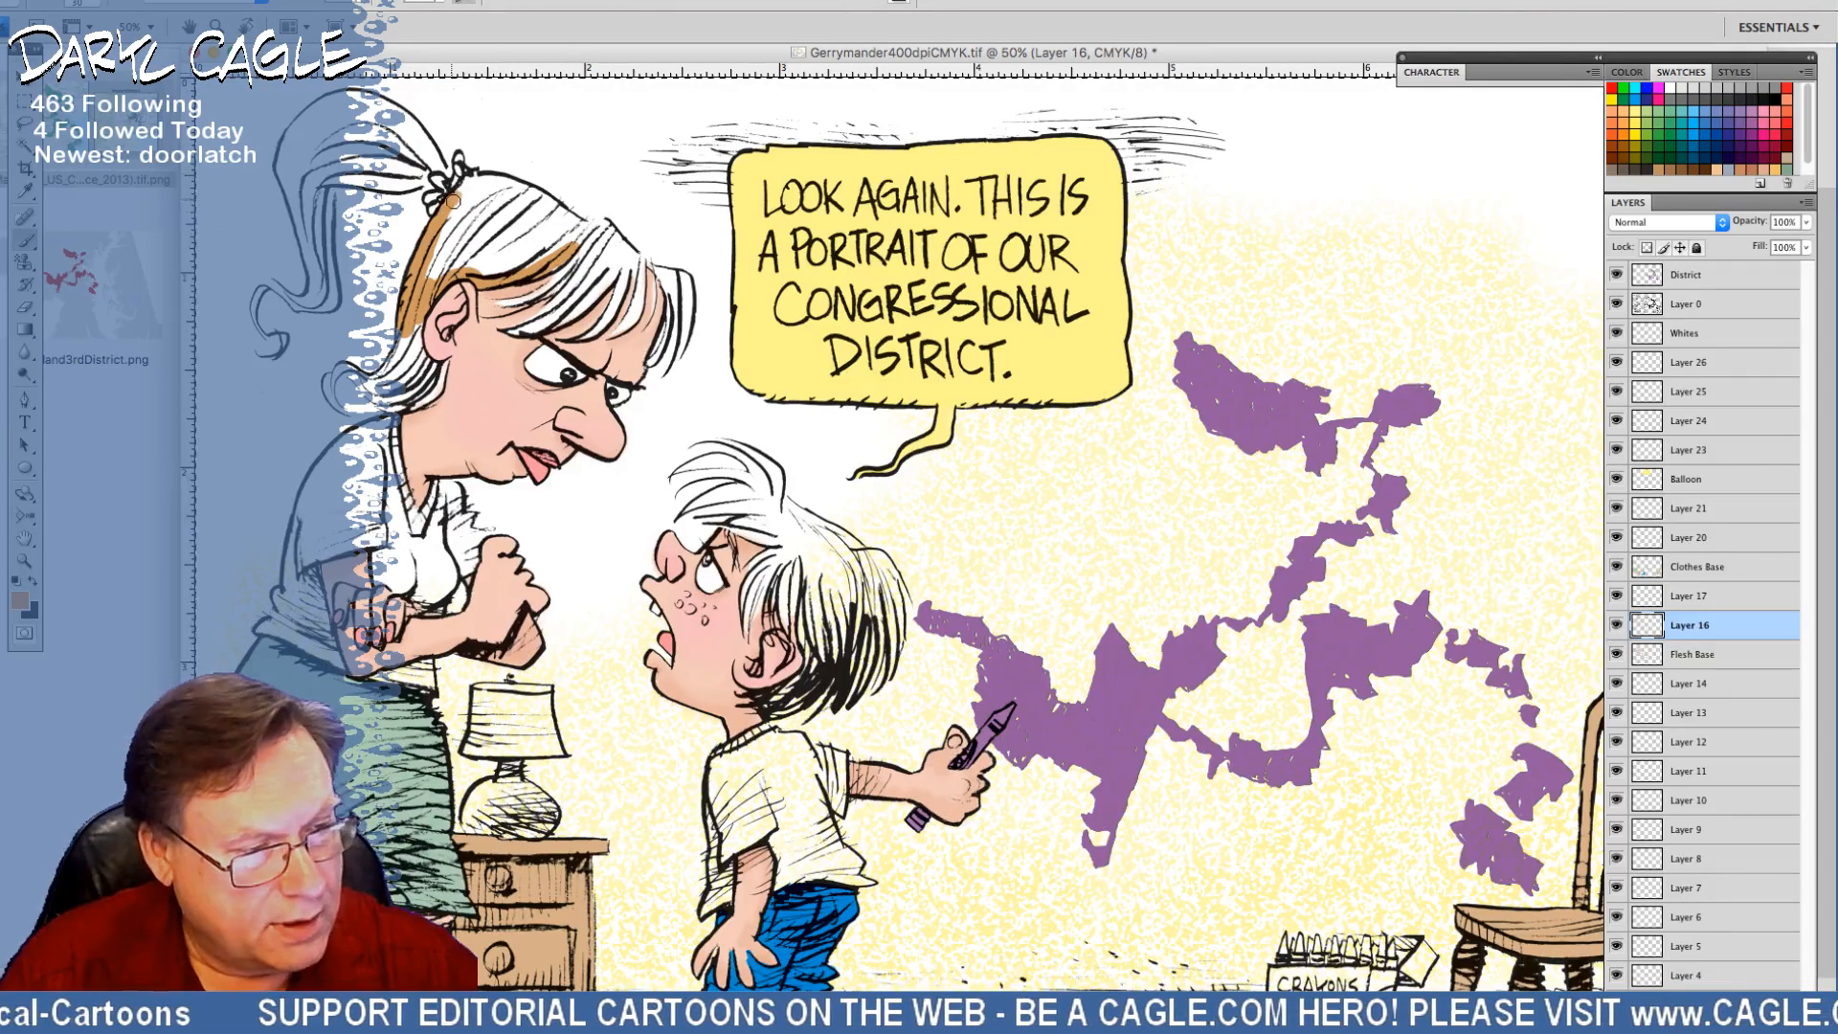
mouse_move(453, 199)
left_mouse_down()
mouse_move(595, 246)
mouse_move(586, 232)
mouse_move(607, 228)
mouse_move(692, 298)
mouse_move(687, 275)
mouse_move(677, 307)
mouse_move(663, 285)
mouse_move(648, 364)
mouse_move(686, 331)
left_mouse_up()
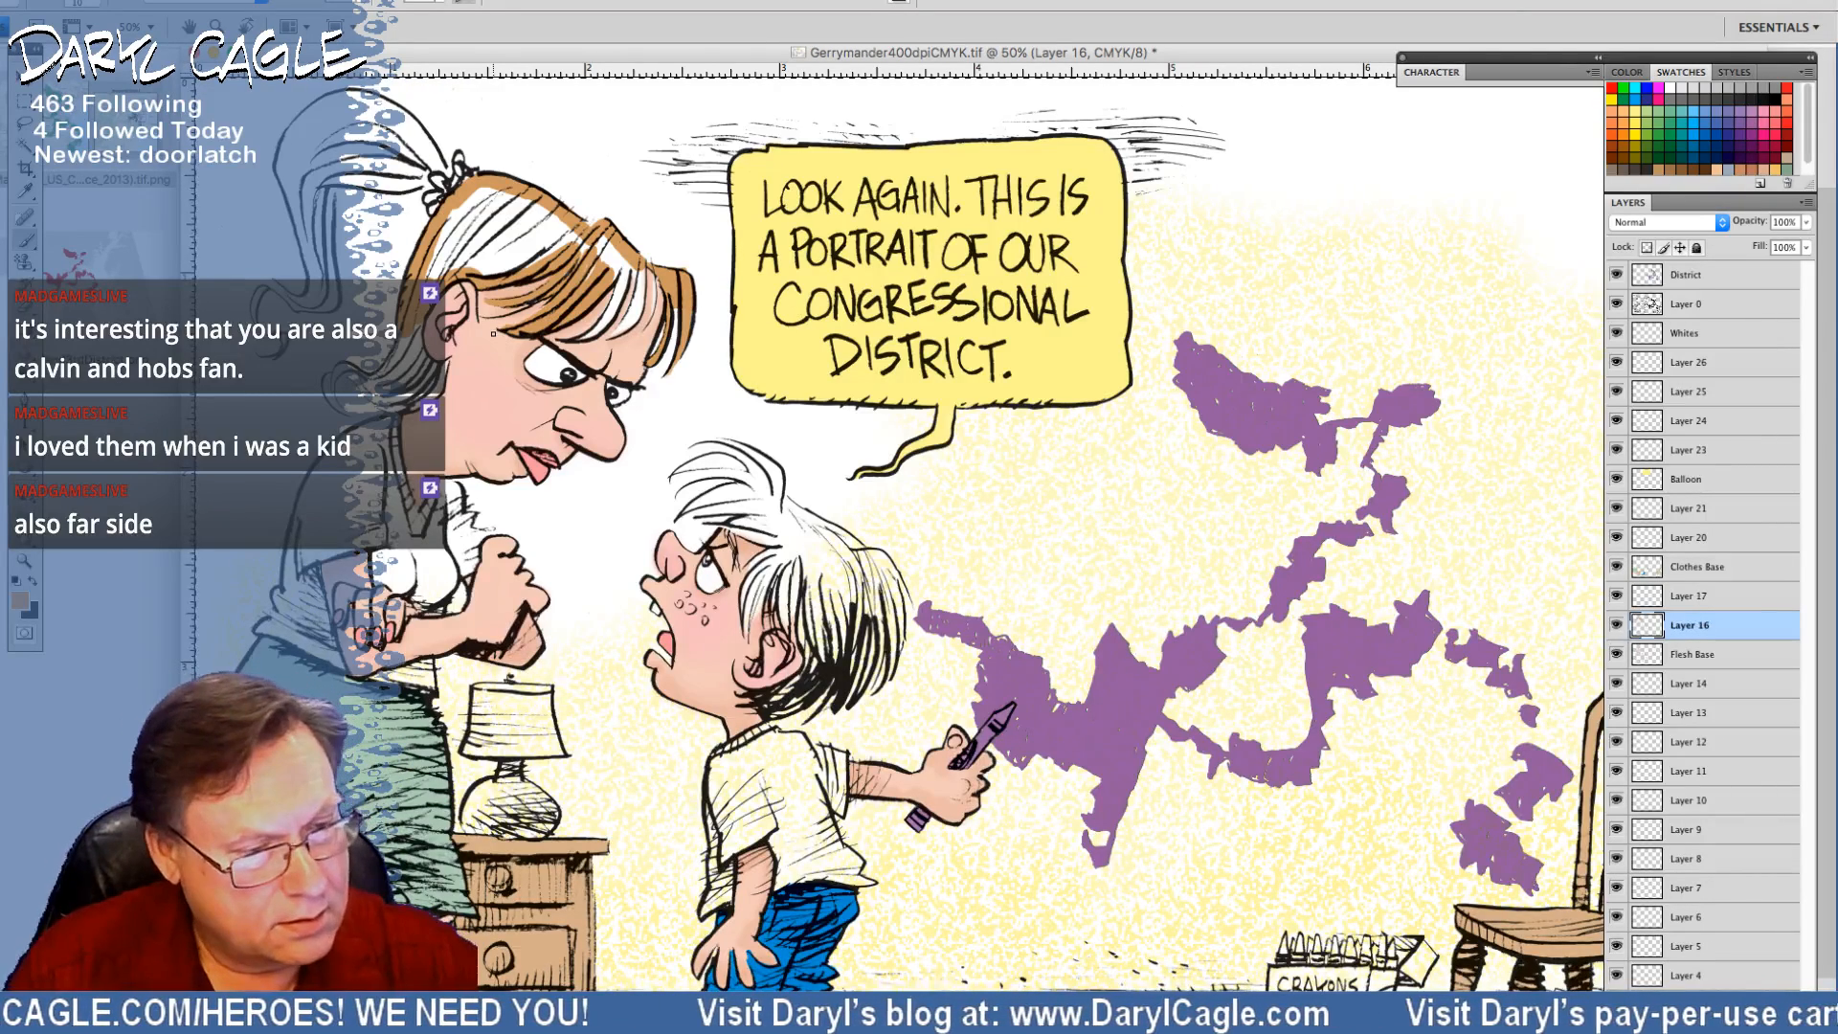
Fill the white gaps in the front strands of the mother's fringe with the same golden brown
left_click_drag(619, 284, 613, 290)
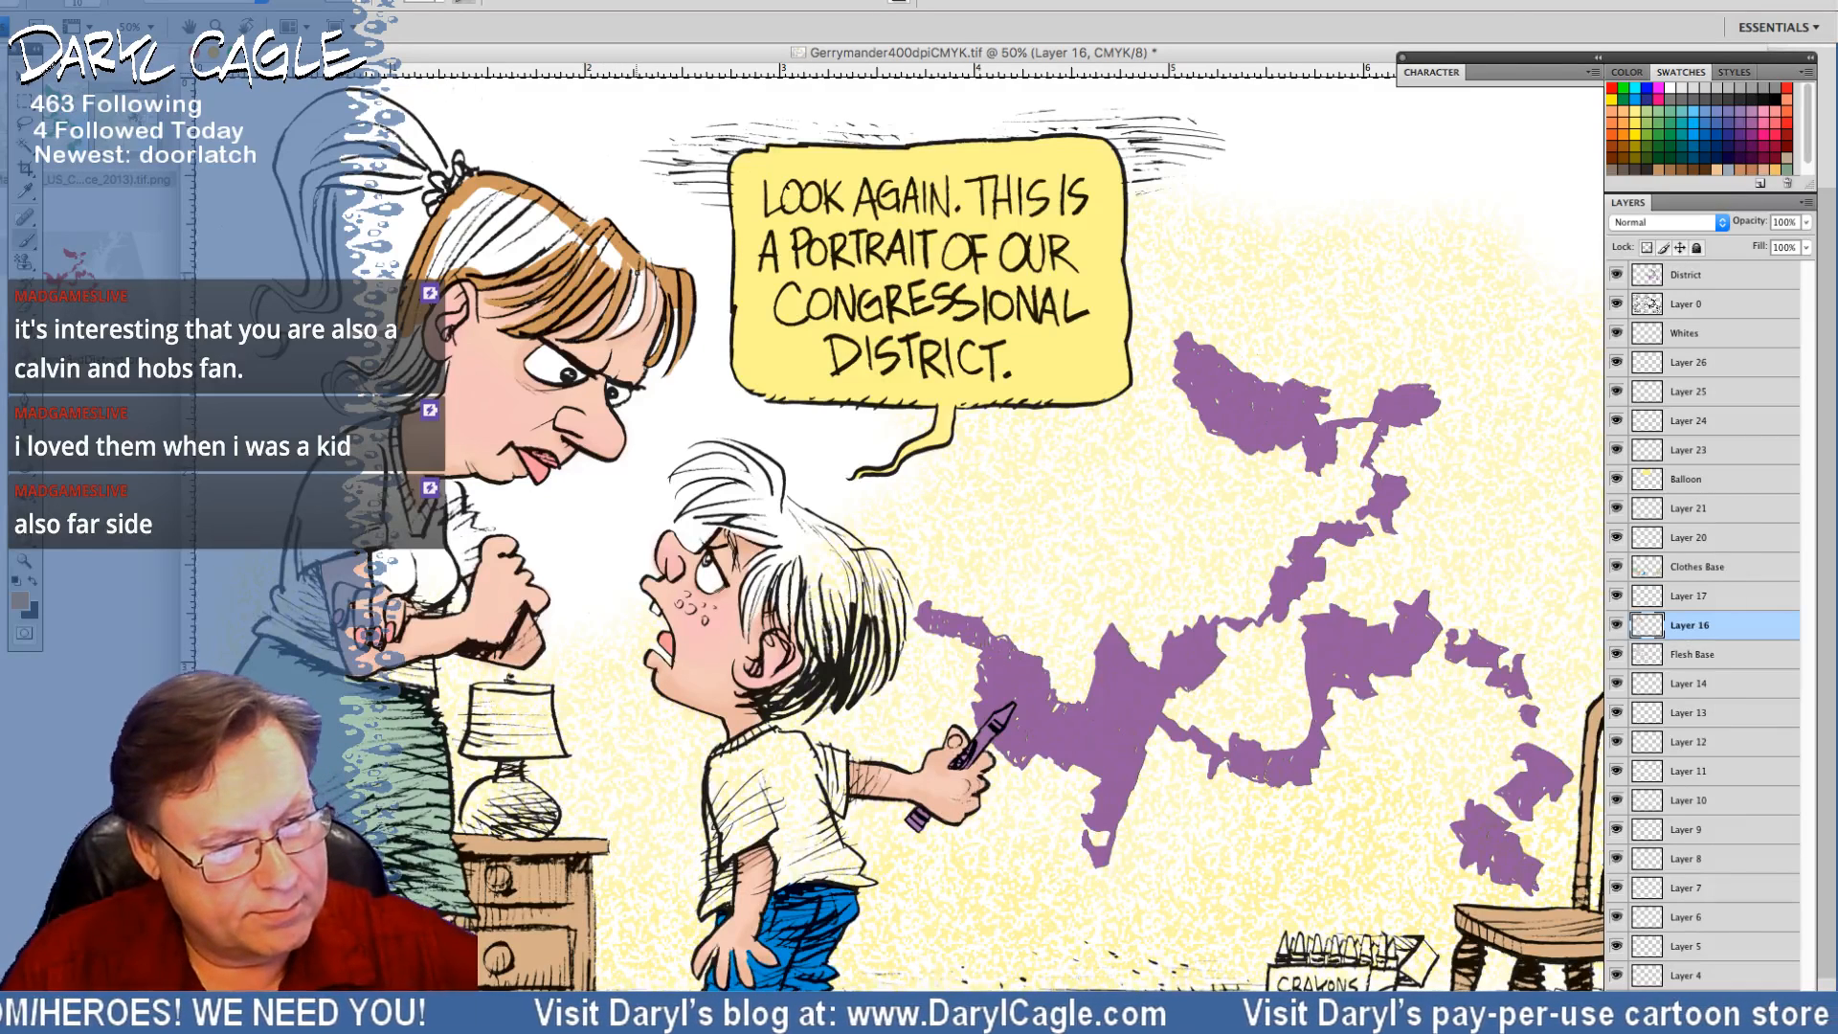
left_click_drag(636, 273, 632, 310)
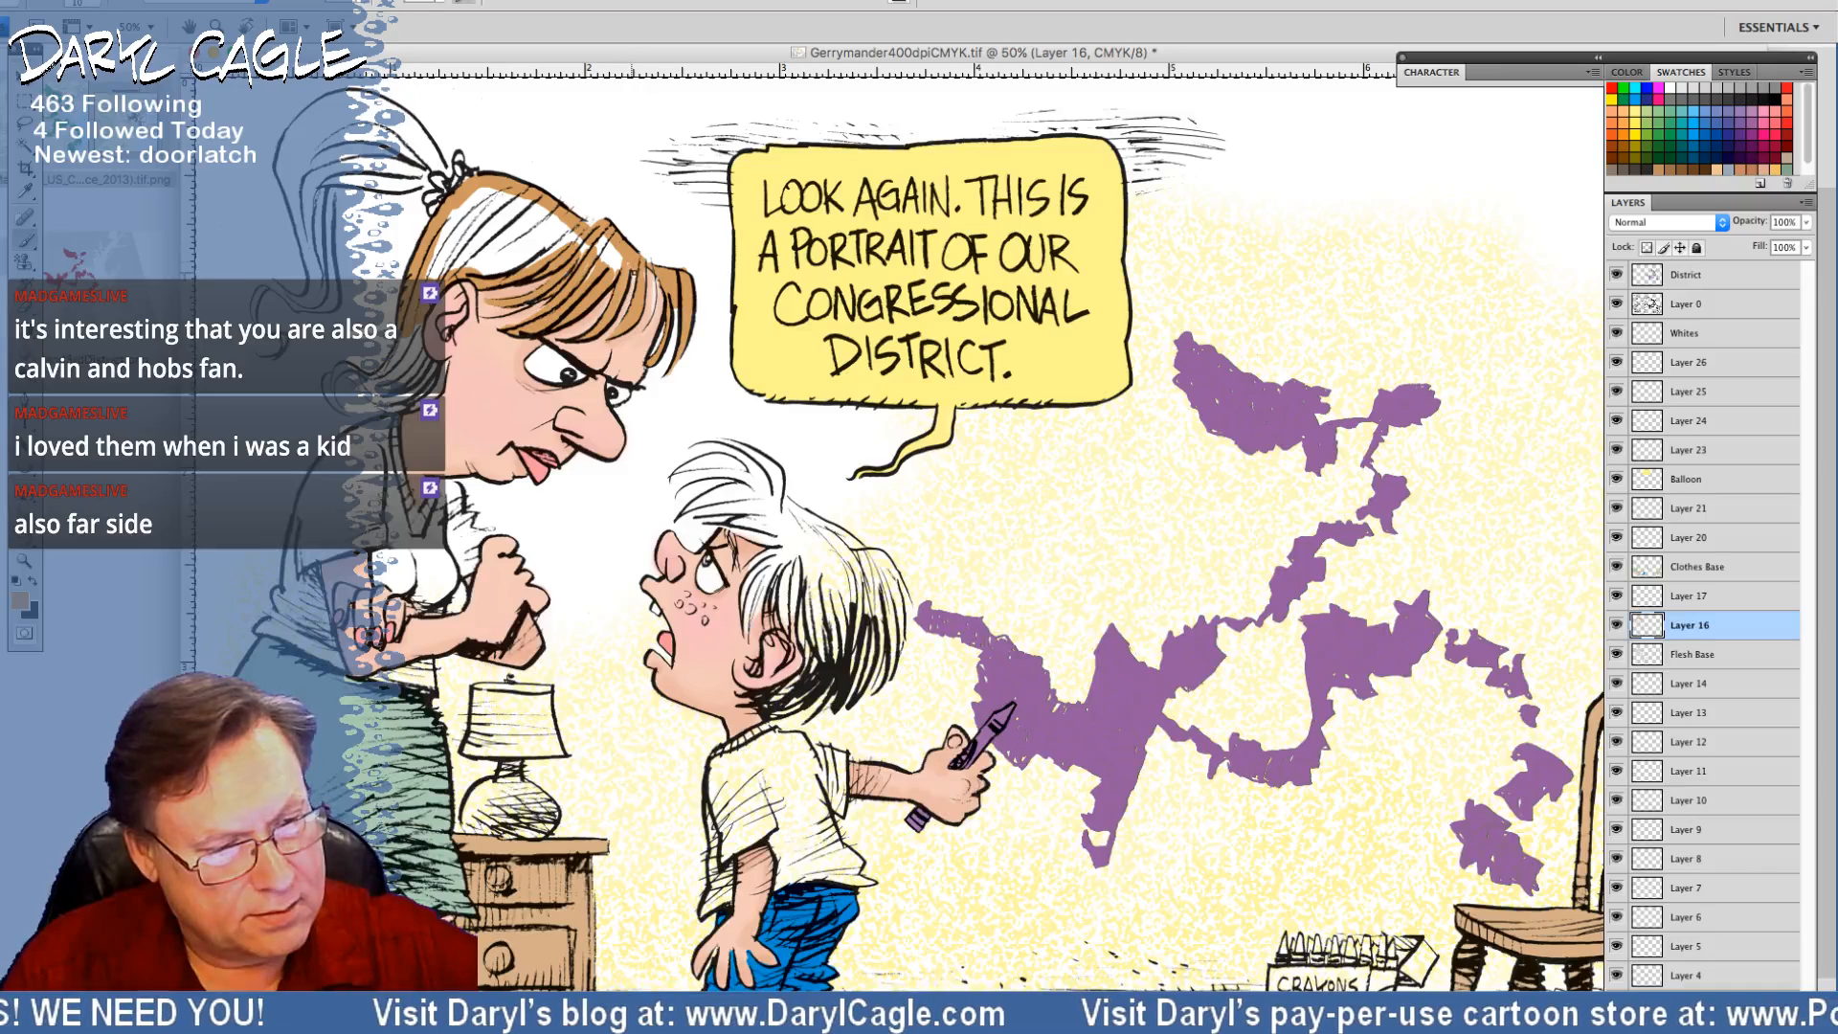
left_click_drag(653, 281, 653, 309)
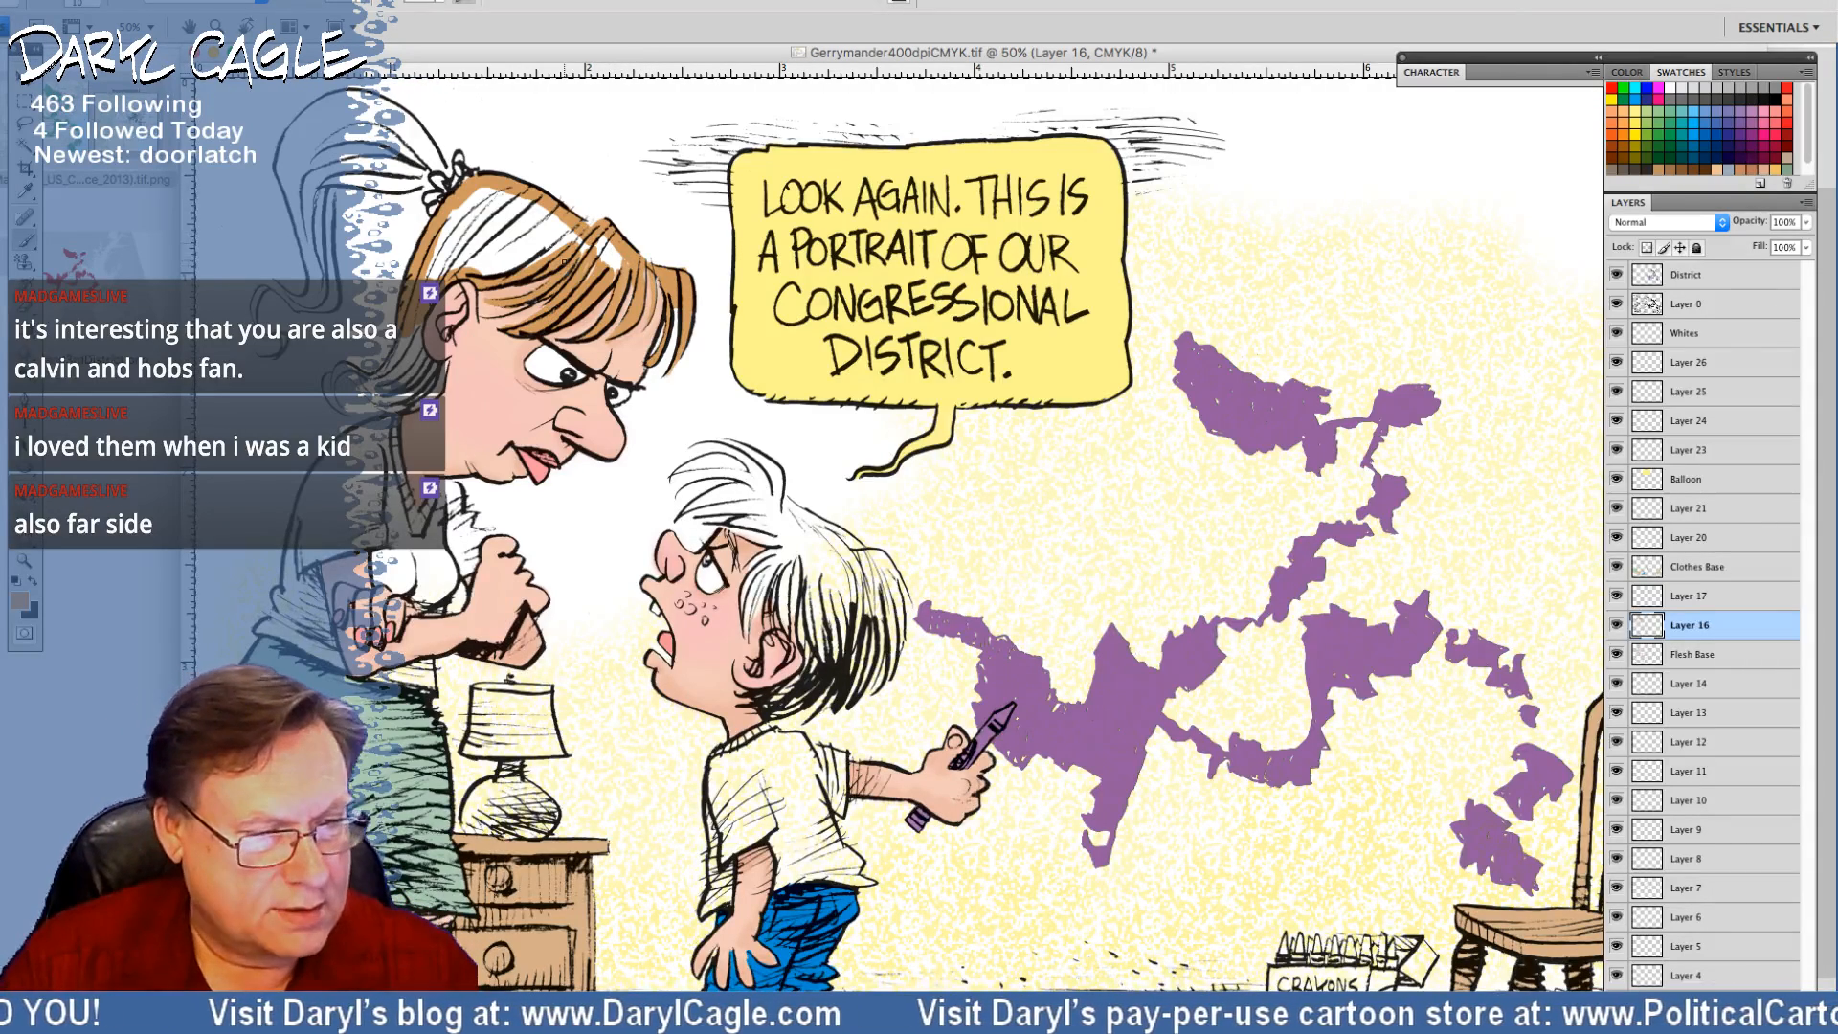
left_click_drag(577, 257, 639, 269)
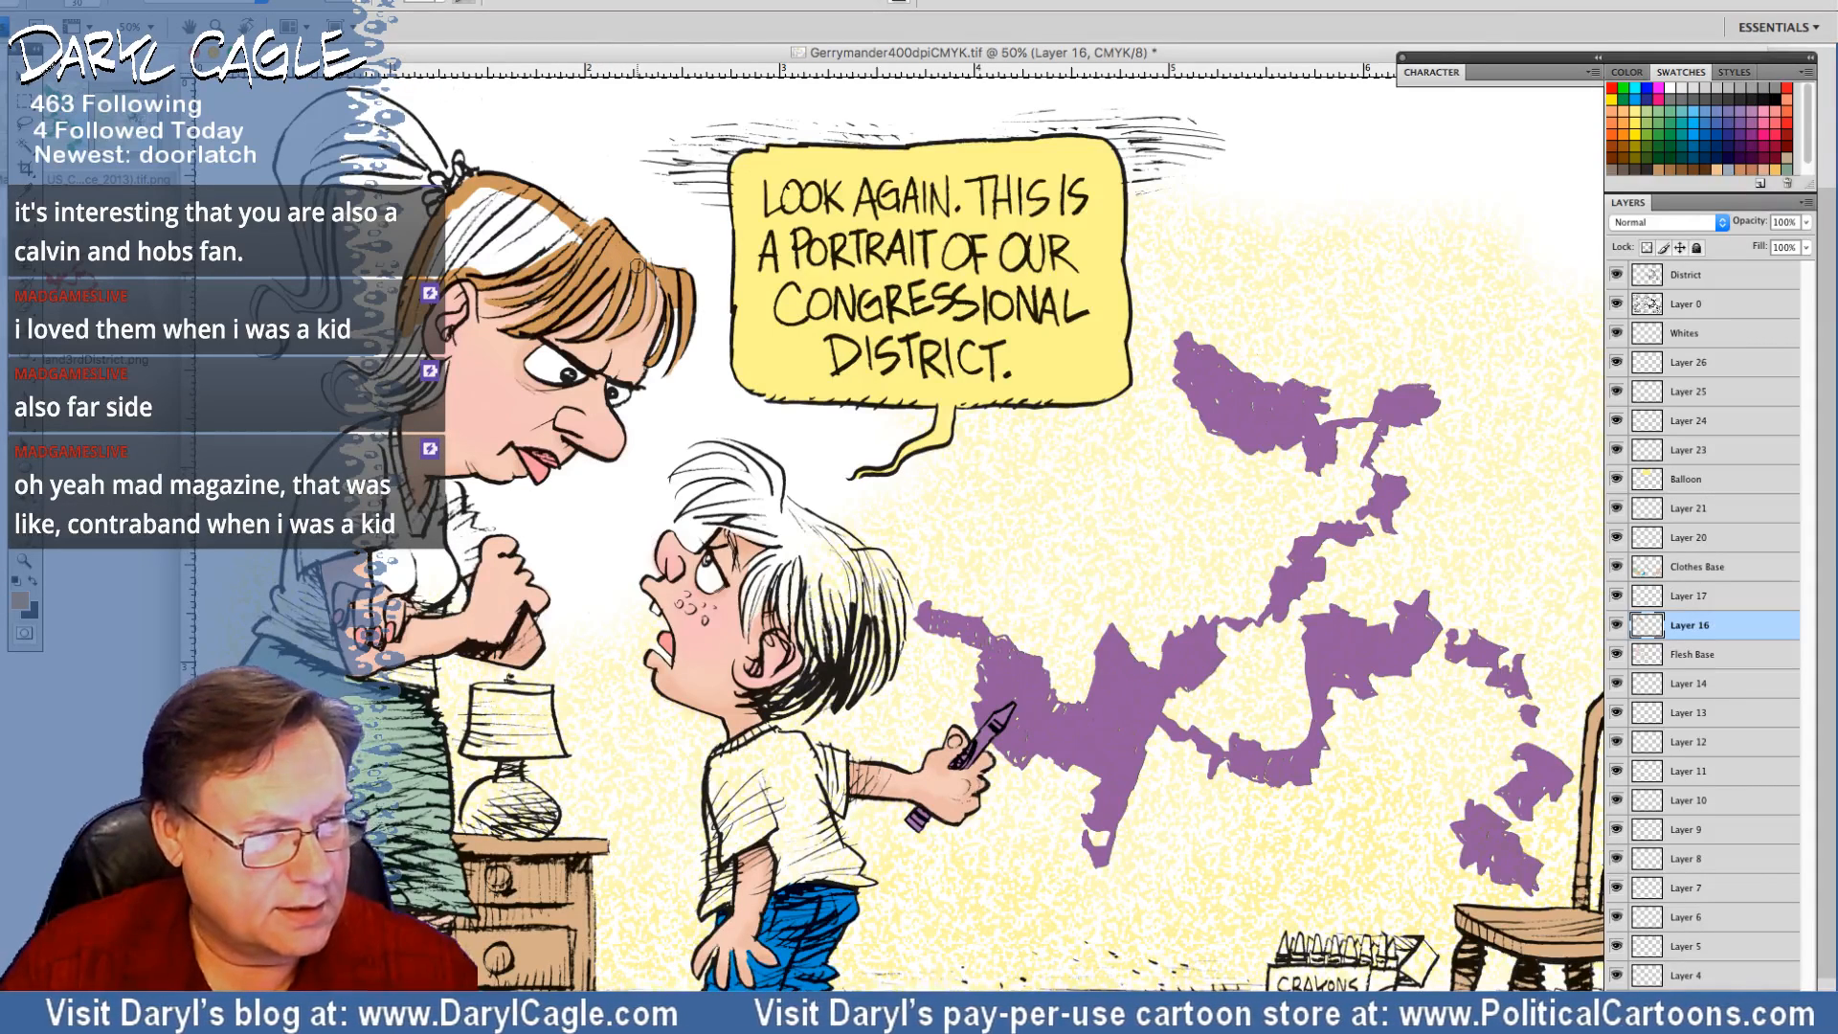
Paint the remaining white areas of the mother's crown and her whole ponytail golden brown
mouse_move(433, 260)
left_mouse_down()
mouse_move(505, 268)
mouse_move(564, 225)
mouse_move(577, 237)
mouse_move(553, 224)
mouse_move(523, 248)
mouse_move(494, 219)
mouse_move(517, 242)
mouse_move(464, 240)
mouse_move(447, 212)
mouse_move(502, 195)
mouse_move(555, 218)
mouse_move(464, 238)
left_mouse_up()
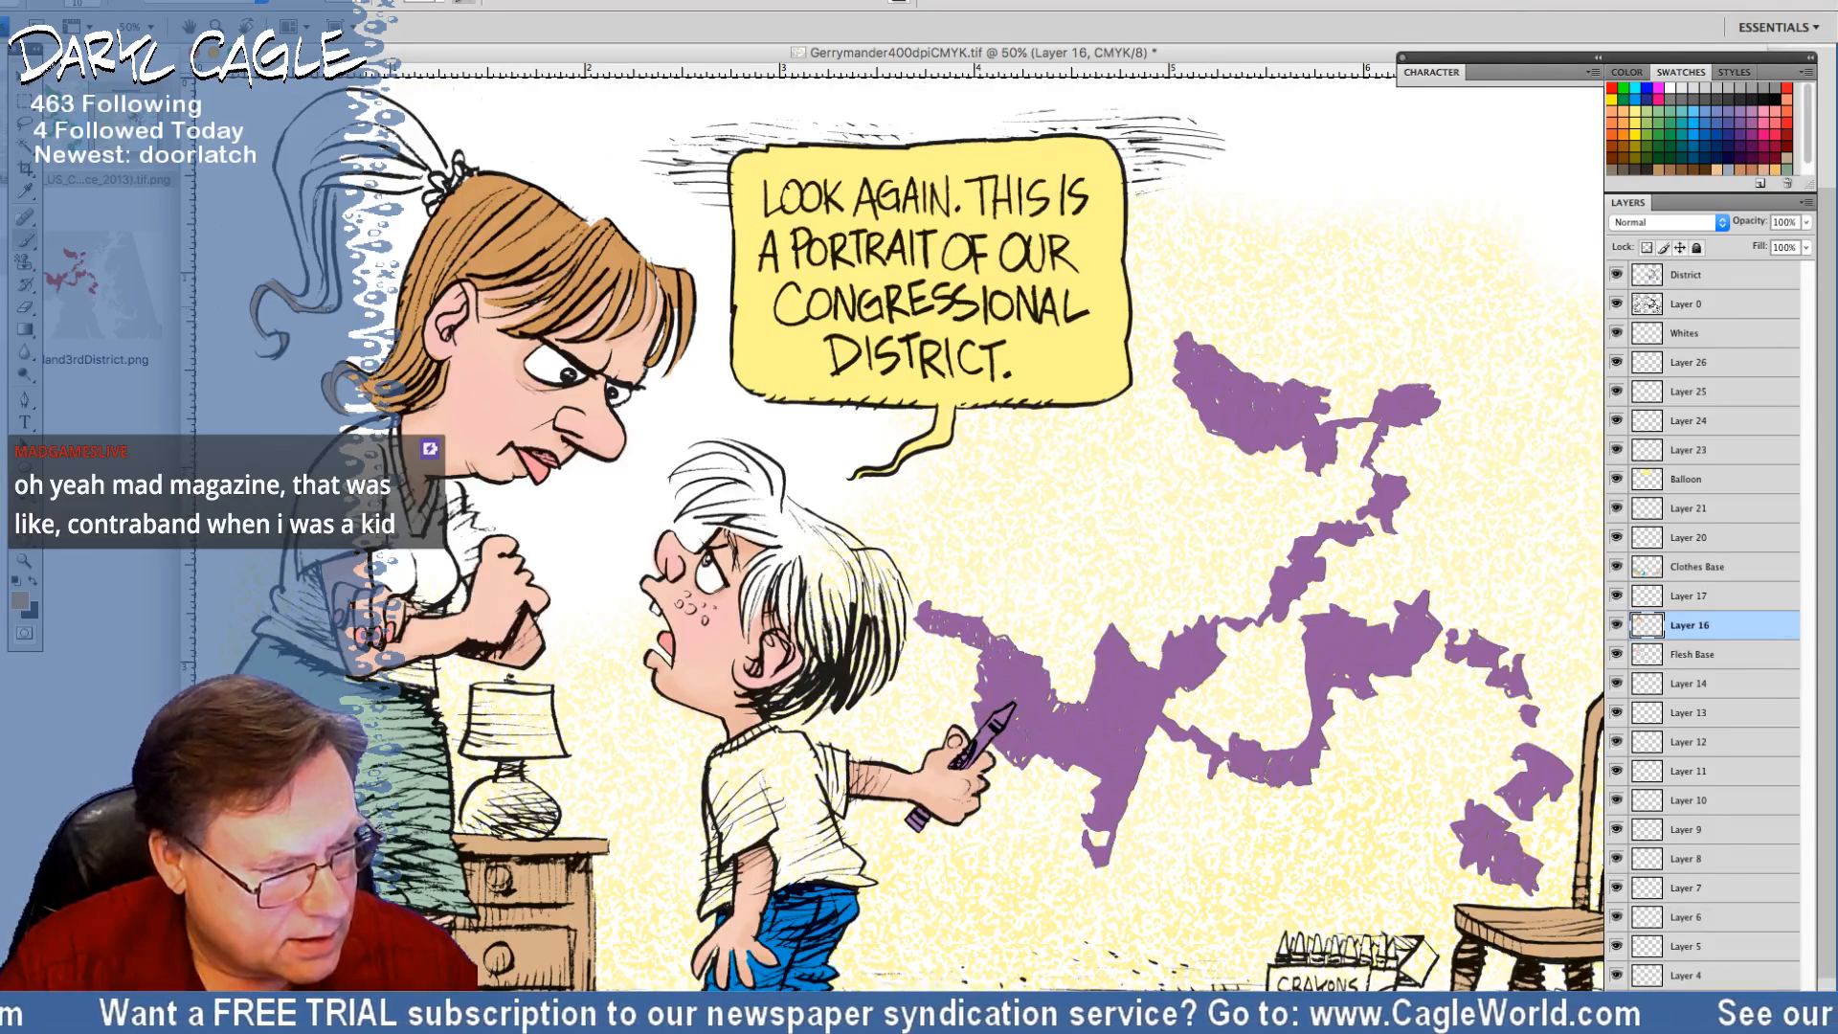
mouse_move(295, 191)
left_mouse_down()
mouse_move(324, 304)
mouse_move(328, 163)
mouse_move(283, 177)
mouse_move(298, 168)
mouse_move(301, 194)
mouse_move(296, 147)
mouse_move(354, 184)
left_mouse_up()
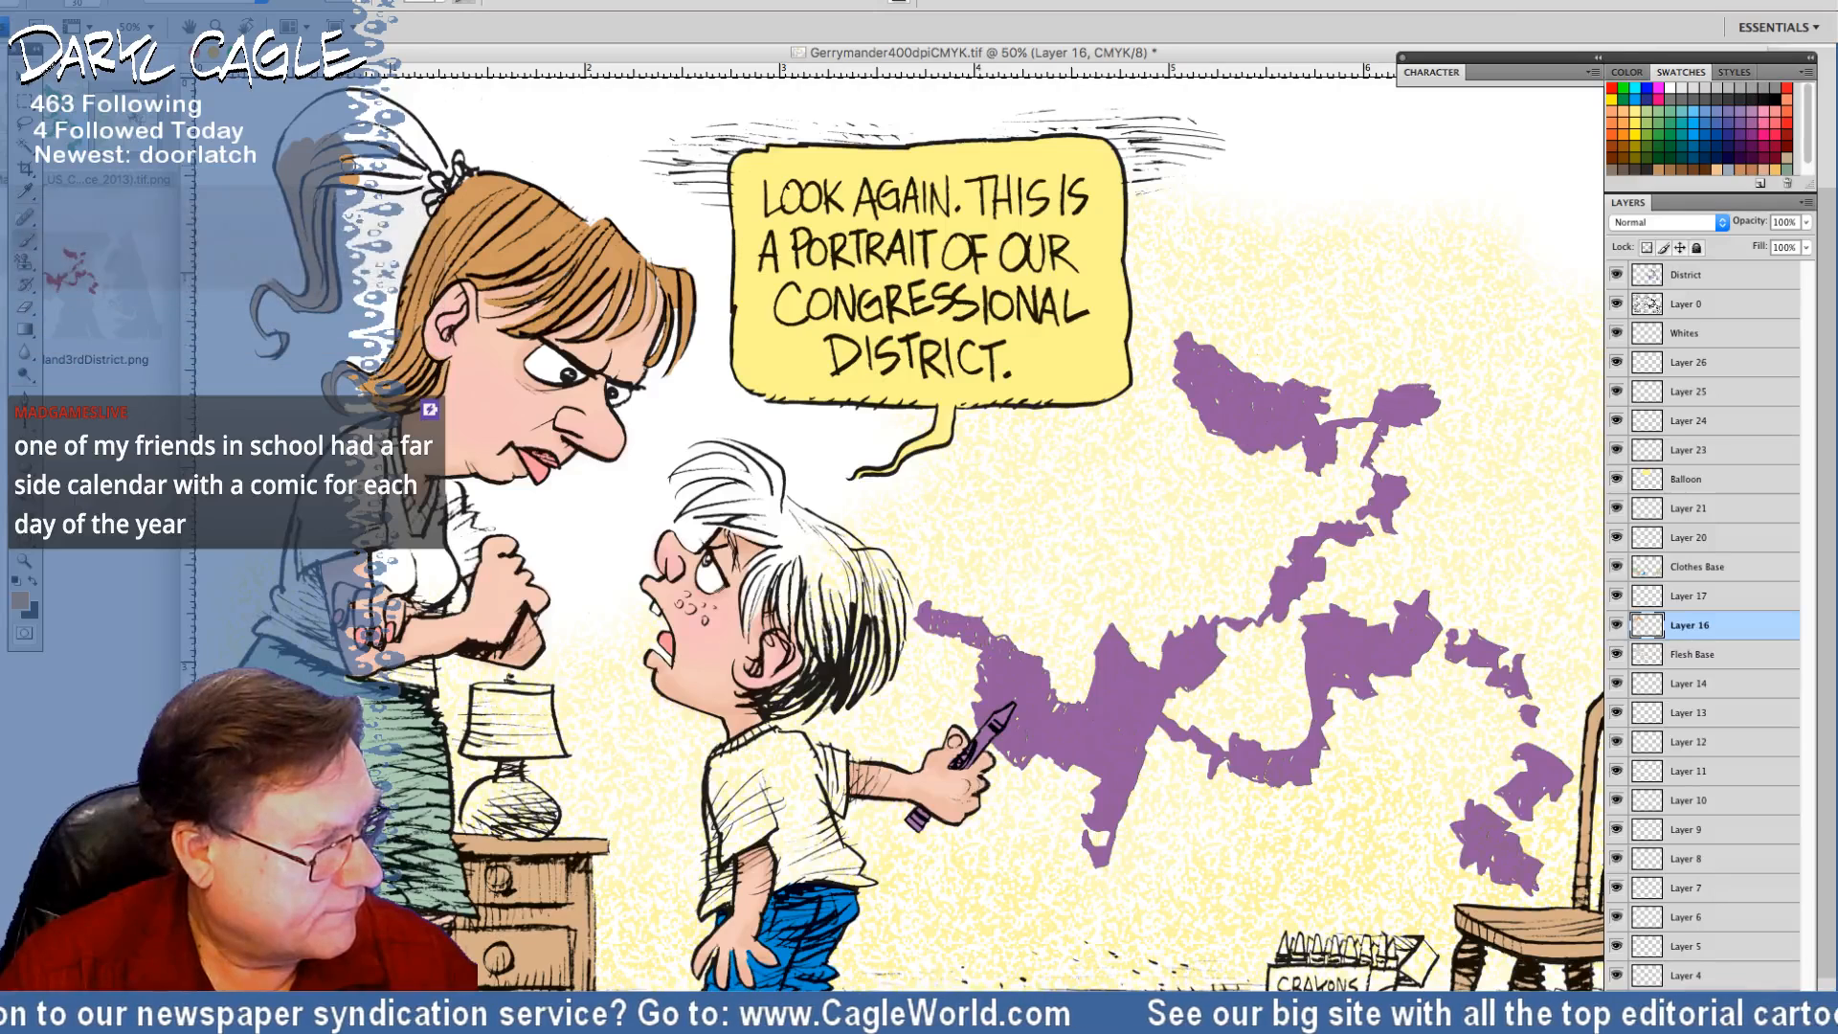
mouse_move(416, 132)
left_mouse_down()
mouse_move(445, 172)
mouse_move(362, 180)
mouse_move(353, 158)
mouse_move(385, 139)
mouse_move(397, 165)
mouse_move(425, 155)
mouse_move(391, 132)
left_mouse_up()
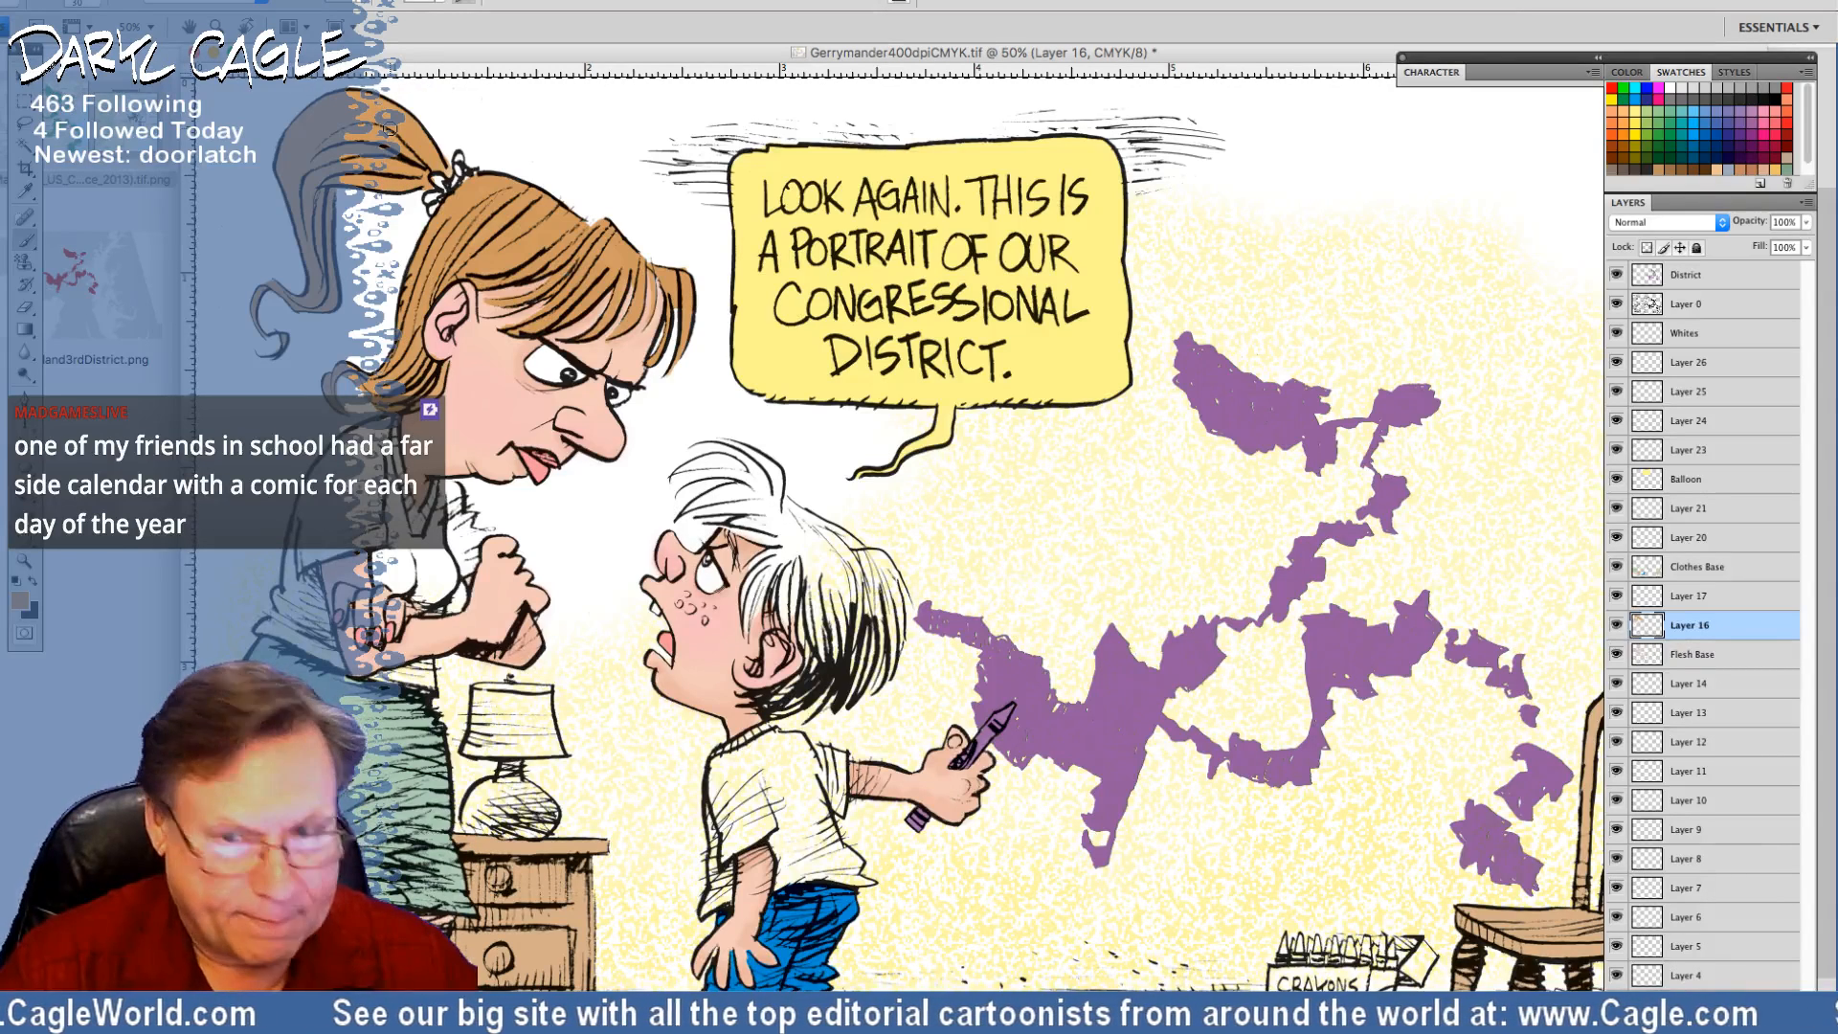
Start from a yellow-orange swatch, soften it to a blond foreground colour, and paint the boy's hair including the front tuft
left_click(1772, 172)
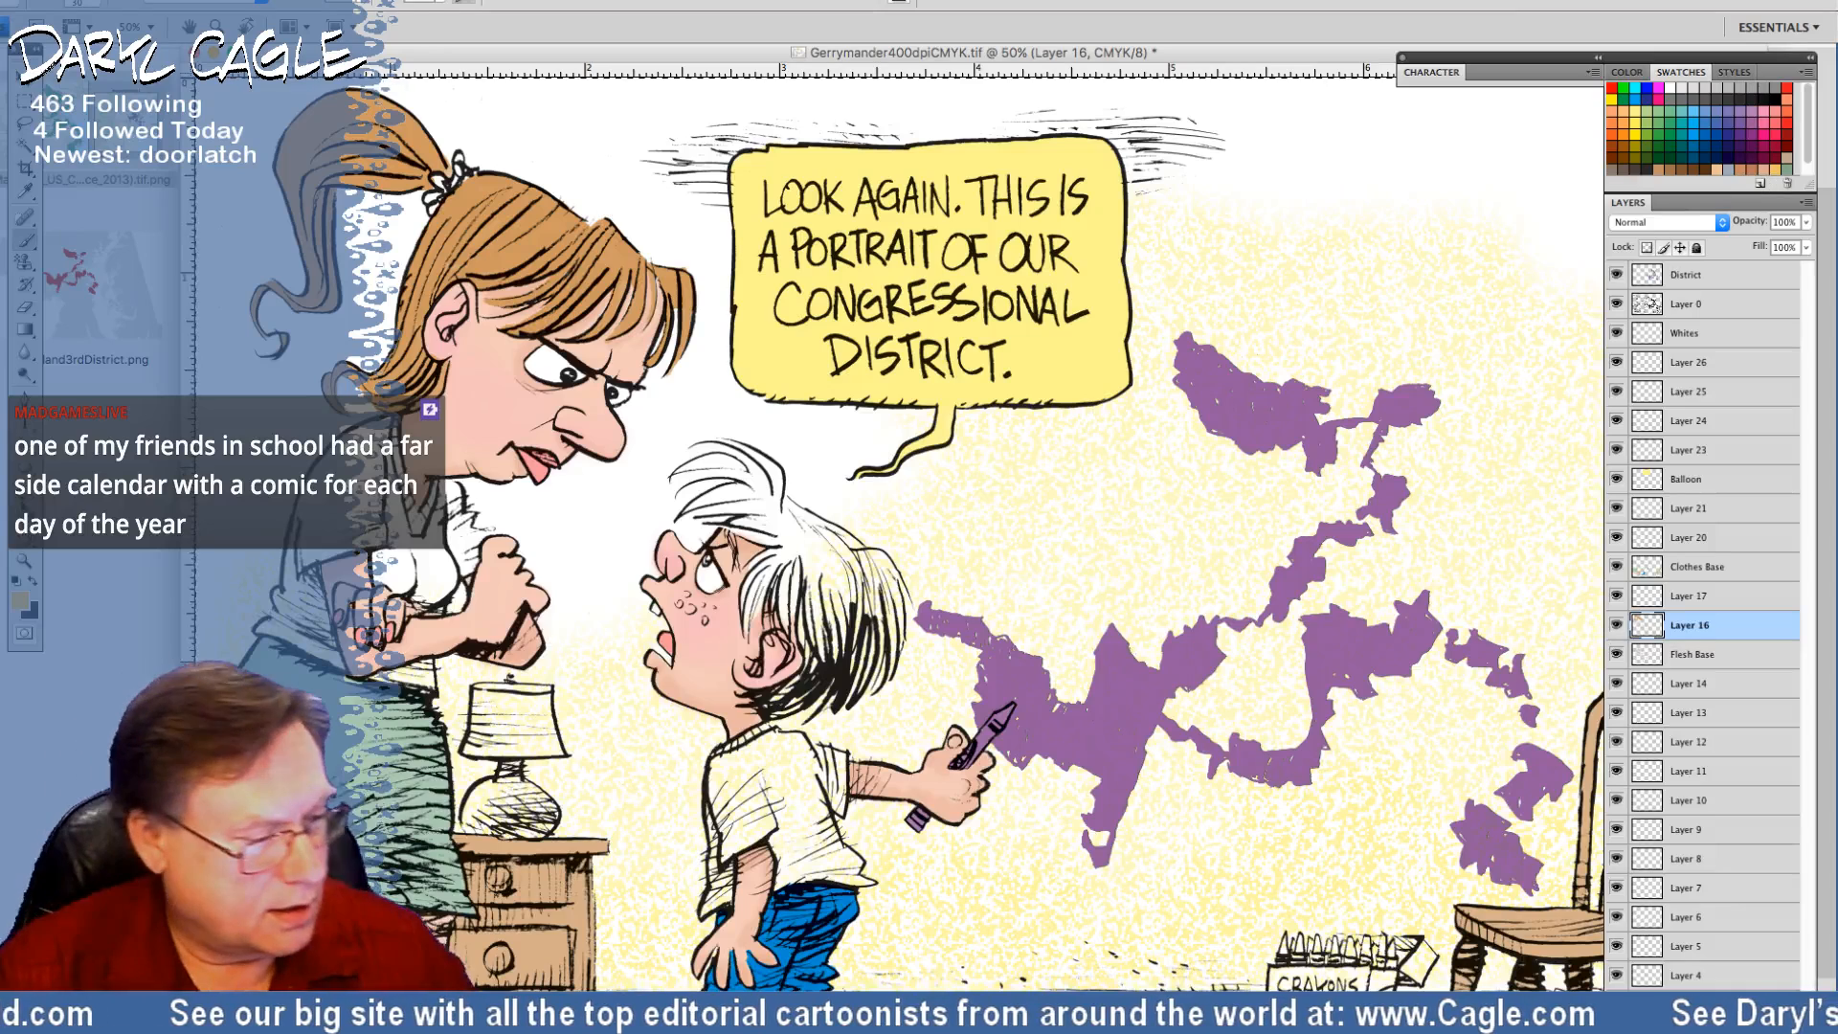
left_click(21, 603)
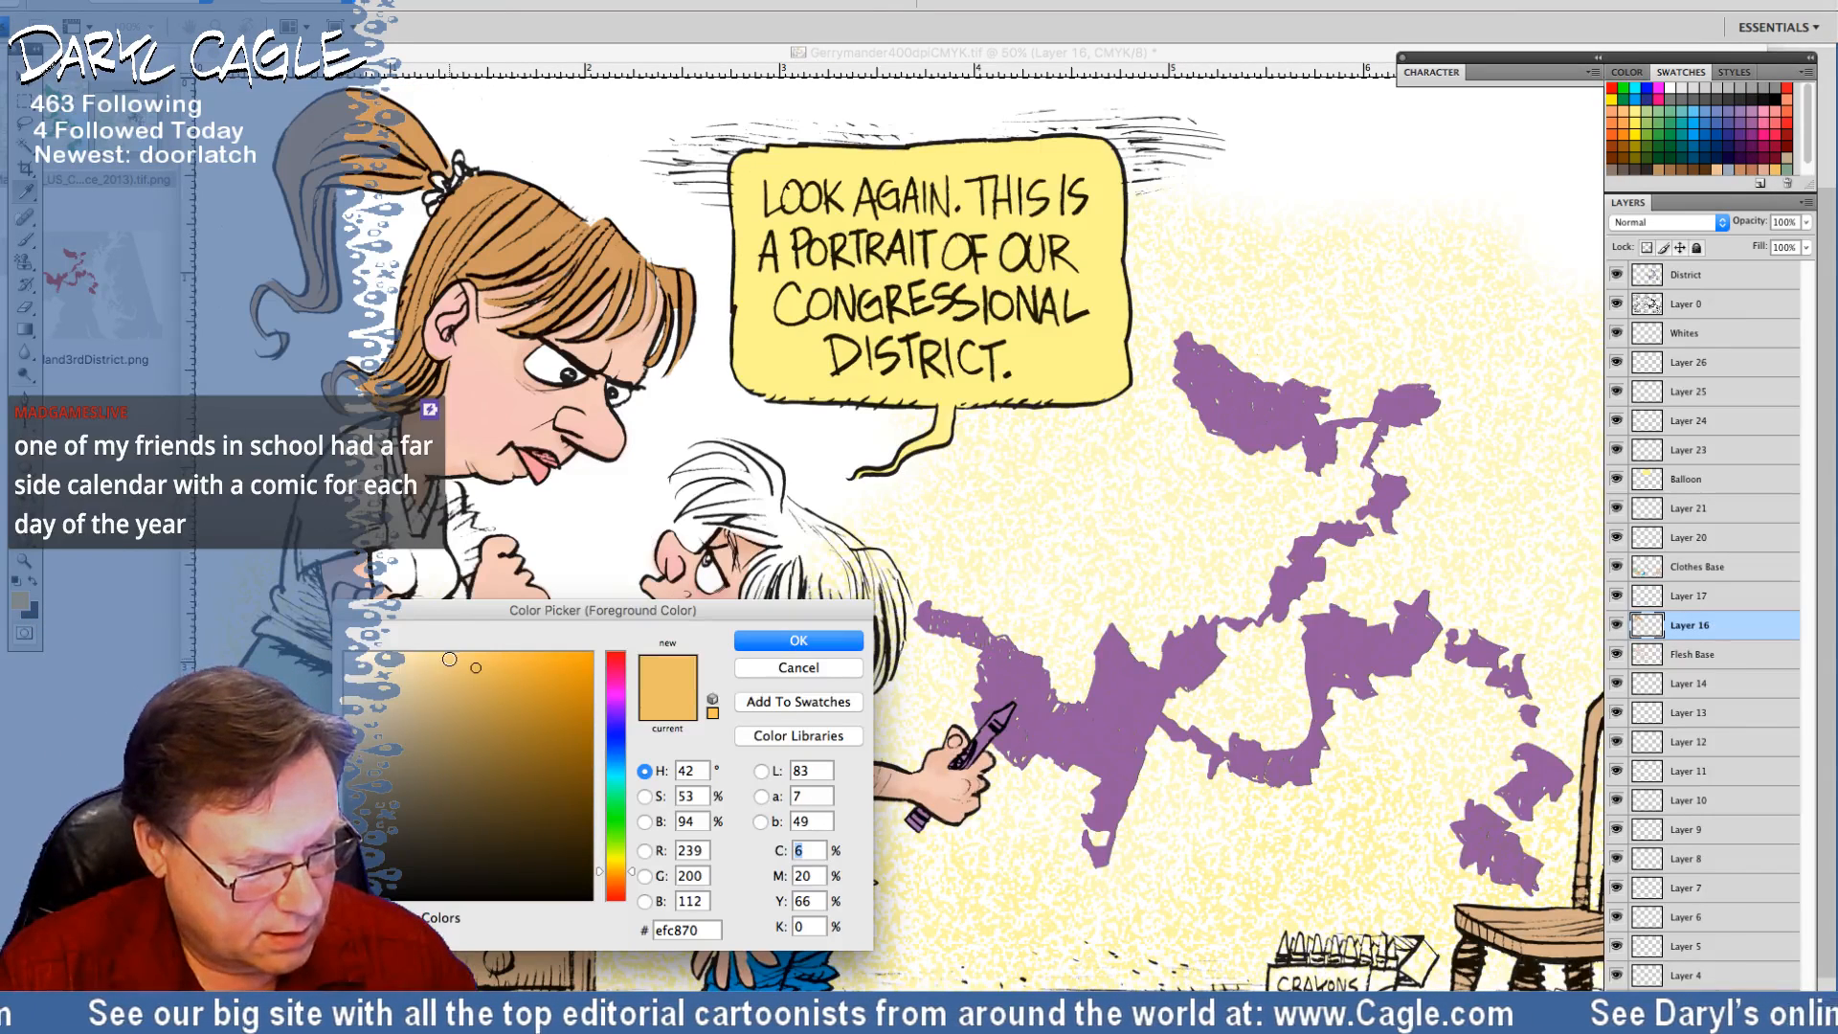
left_click(451, 660)
left_click(446, 664)
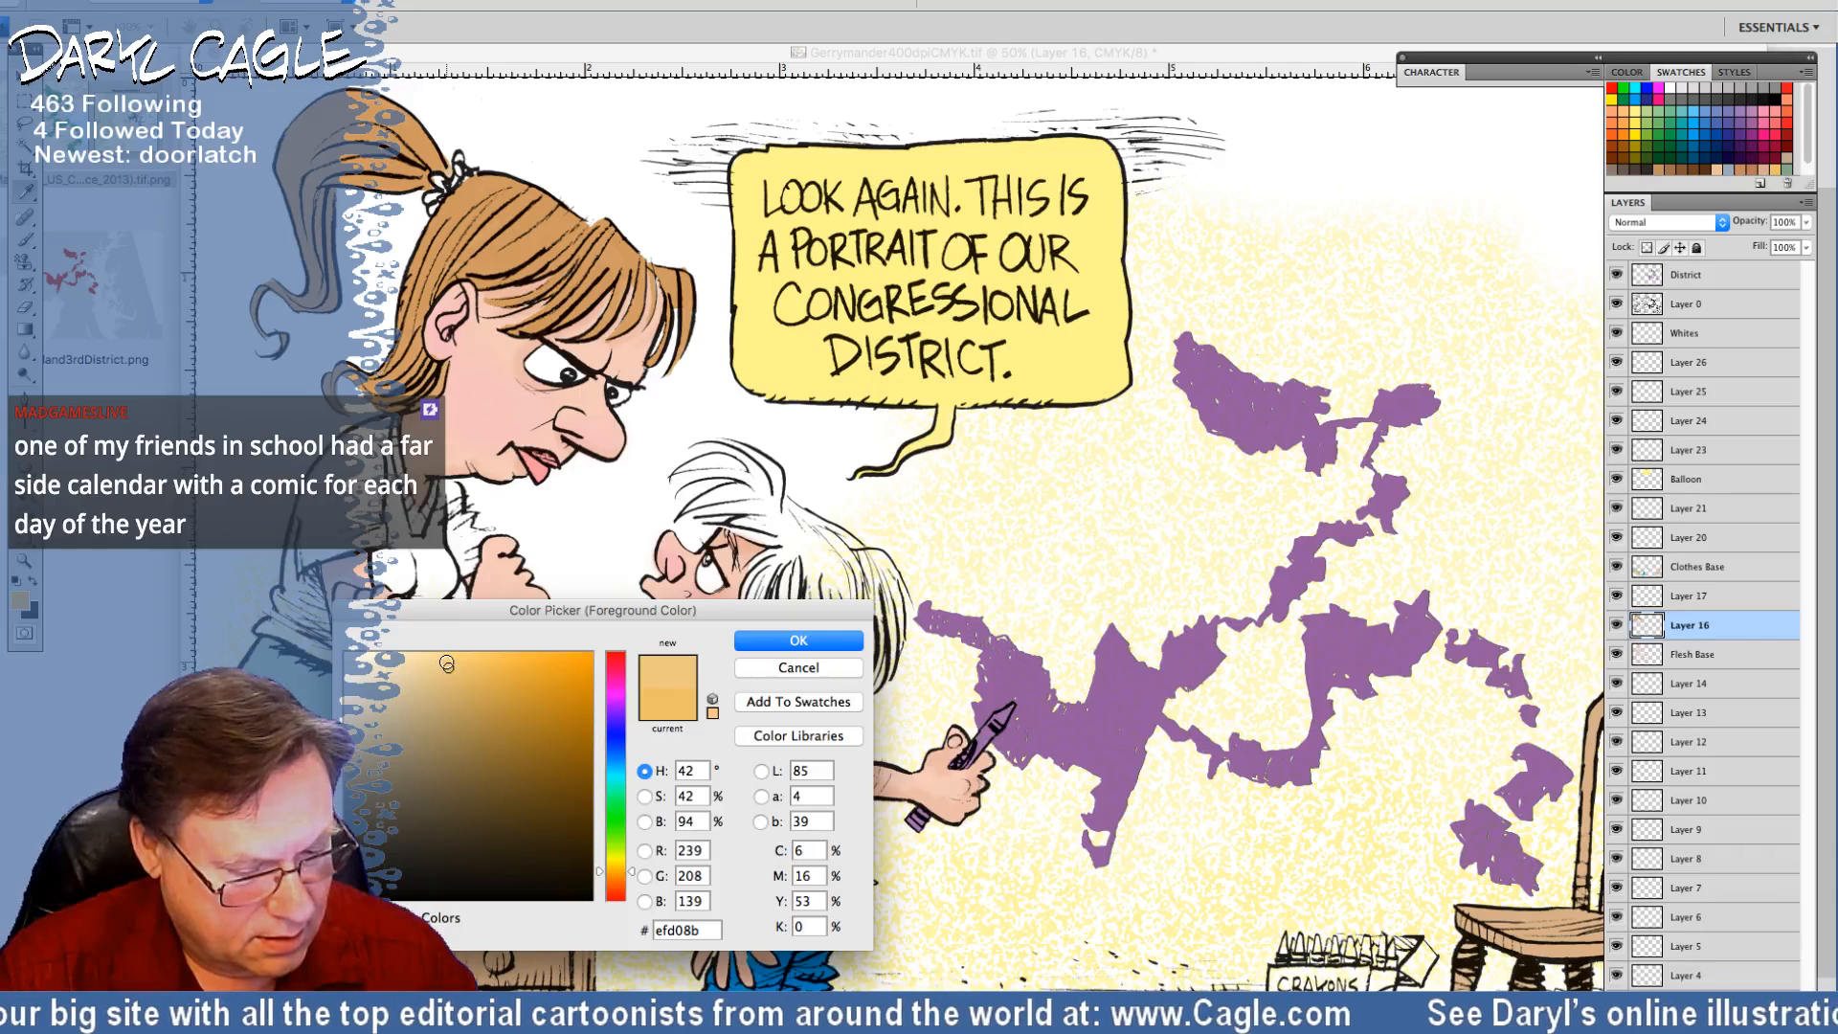
left_click_drag(447, 665, 440, 660)
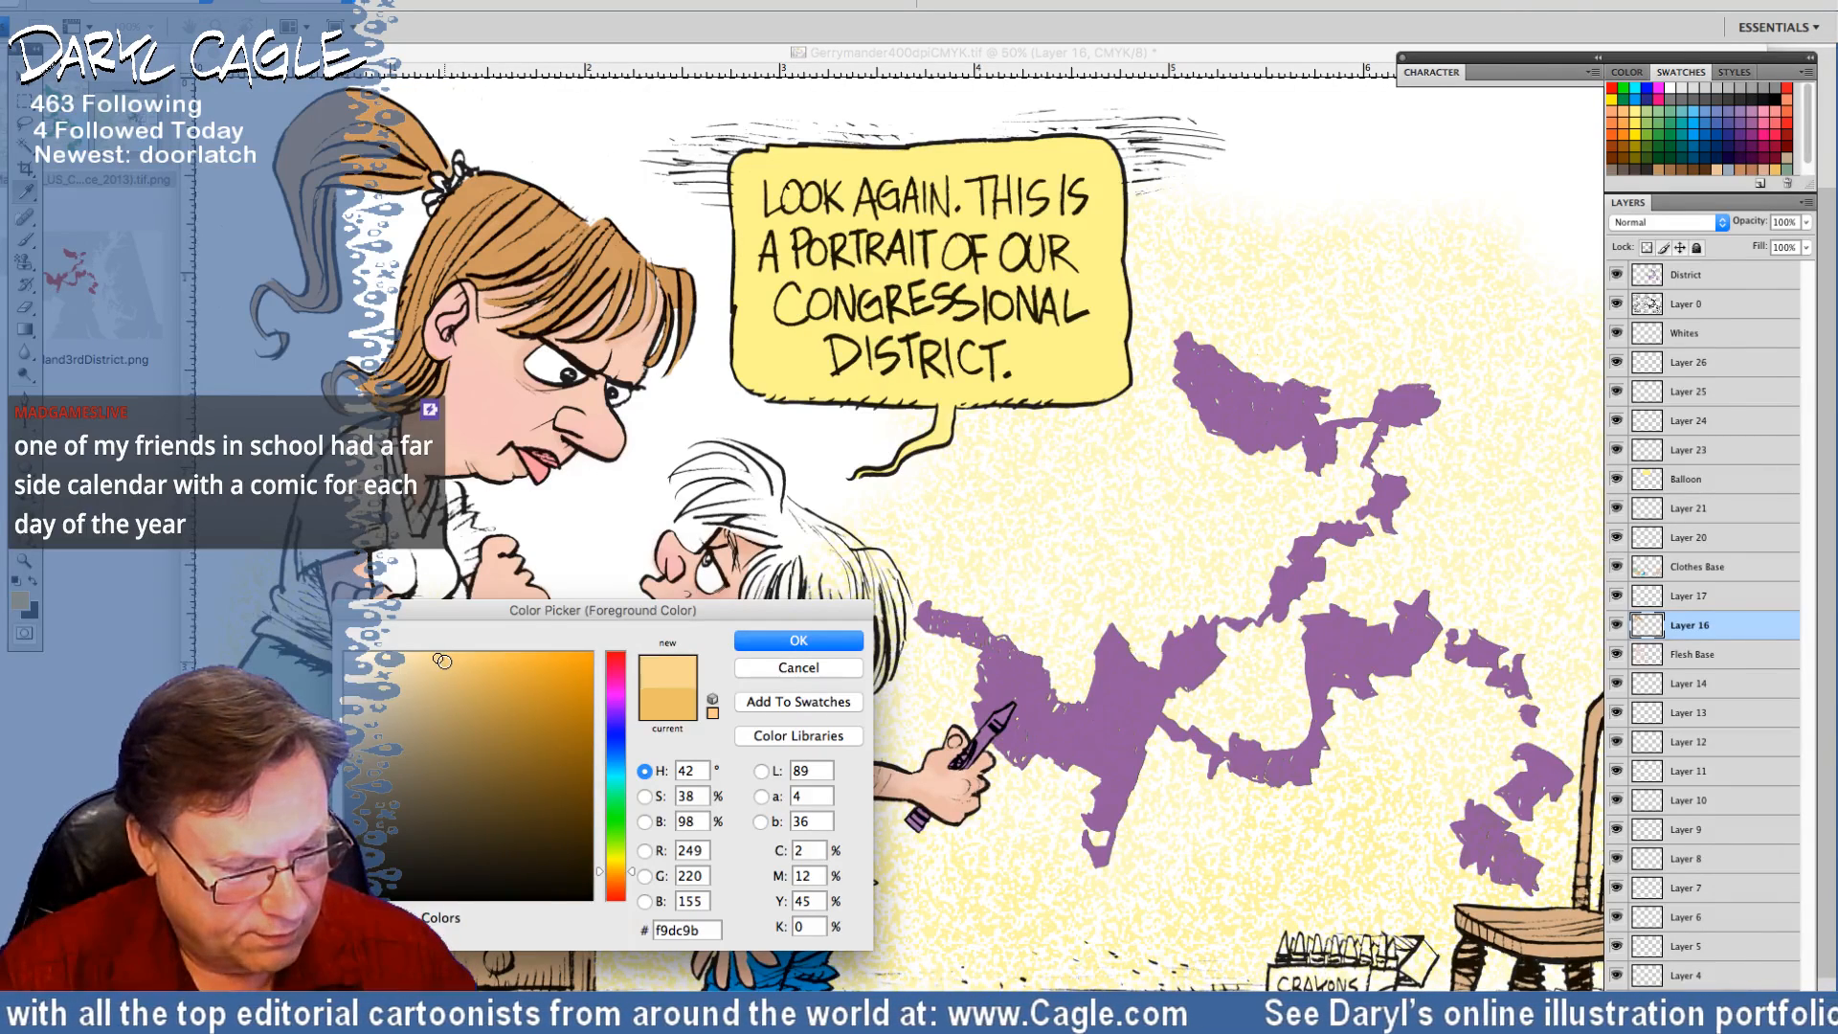
left_click(438, 665)
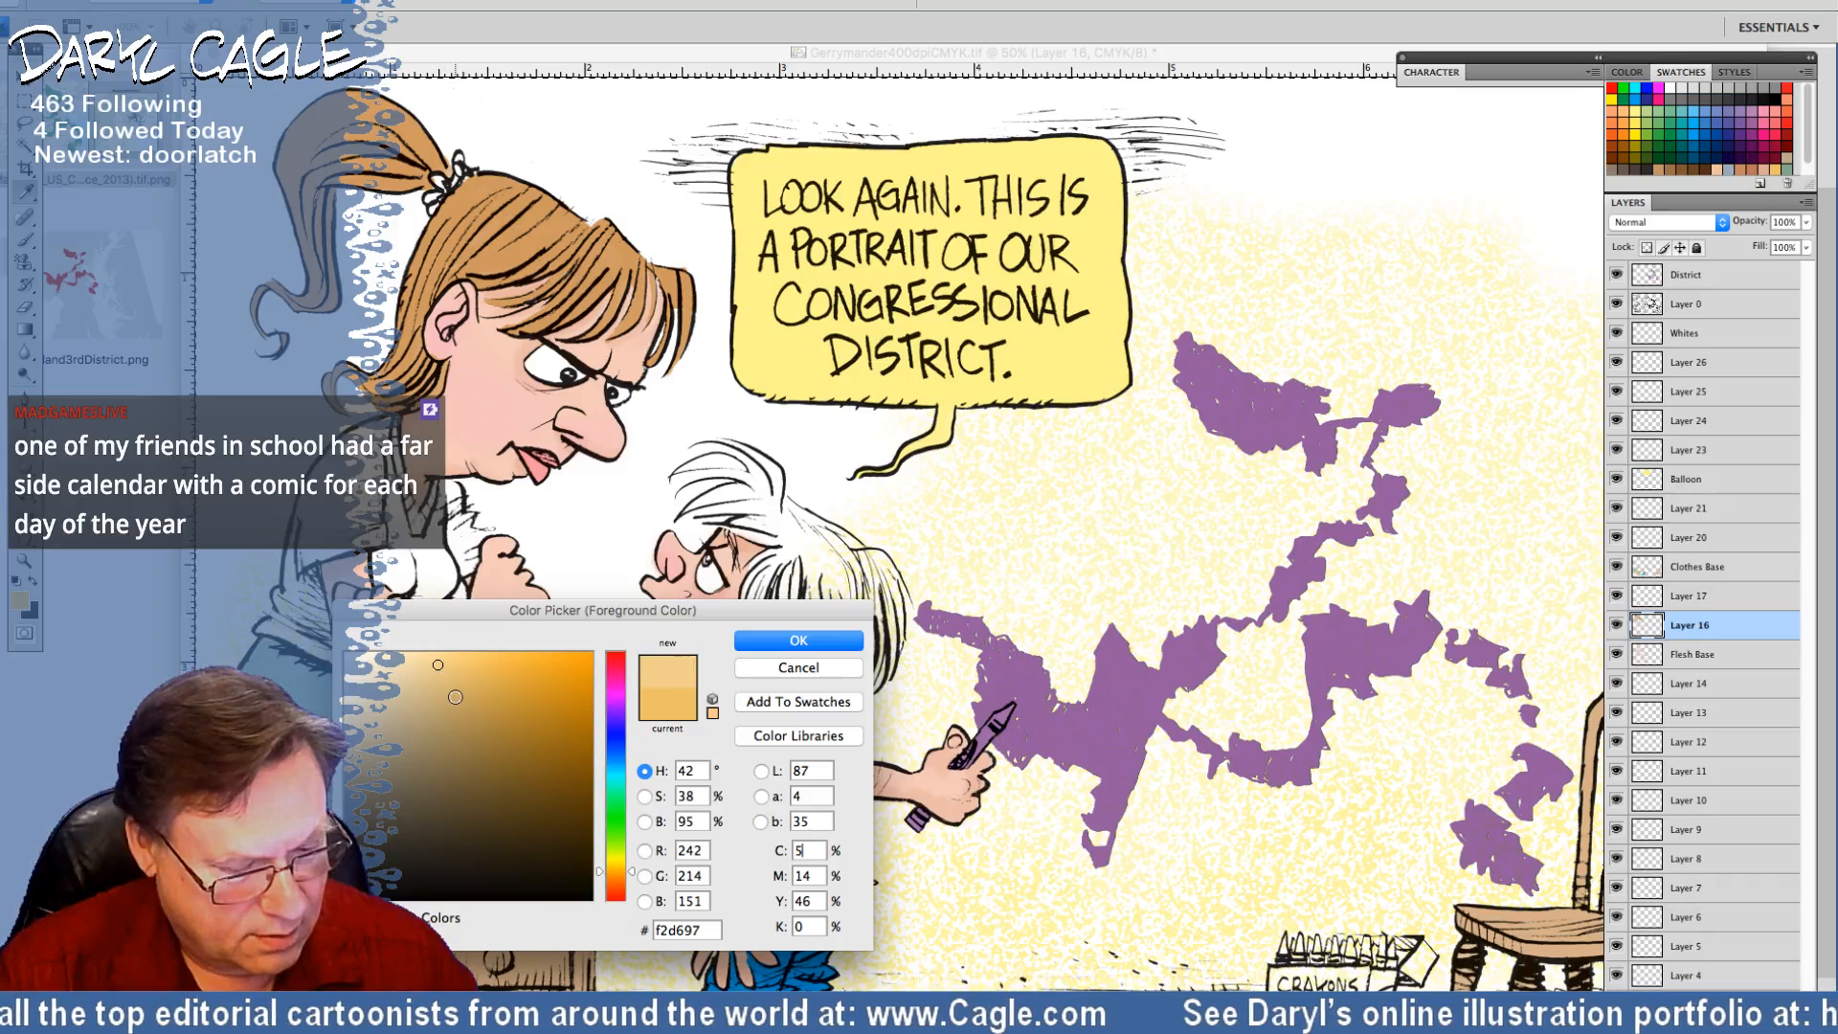
left_click(756, 645)
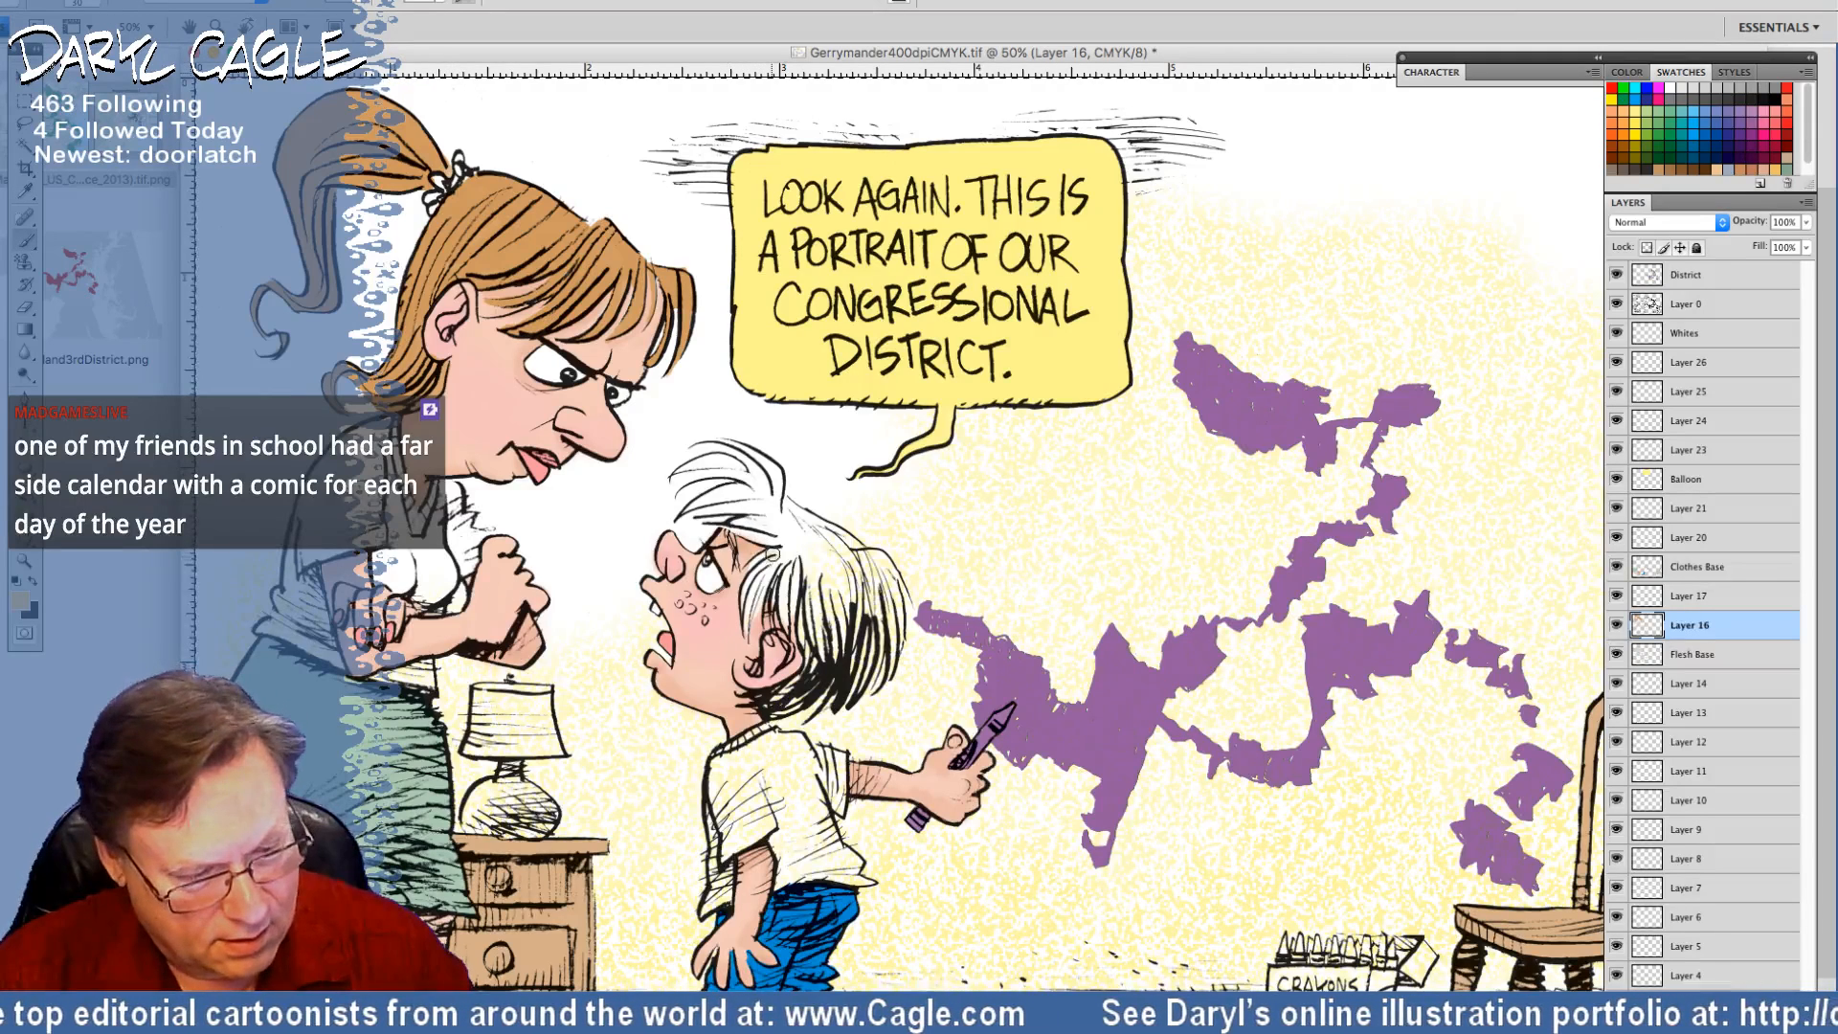
mouse_move(774, 553)
left_mouse_down()
mouse_move(746, 631)
mouse_move(750, 589)
mouse_move(778, 586)
mouse_move(775, 622)
mouse_move(783, 574)
mouse_move(791, 637)
mouse_move(794, 609)
mouse_move(816, 613)
mouse_move(848, 651)
mouse_move(787, 703)
left_mouse_up()
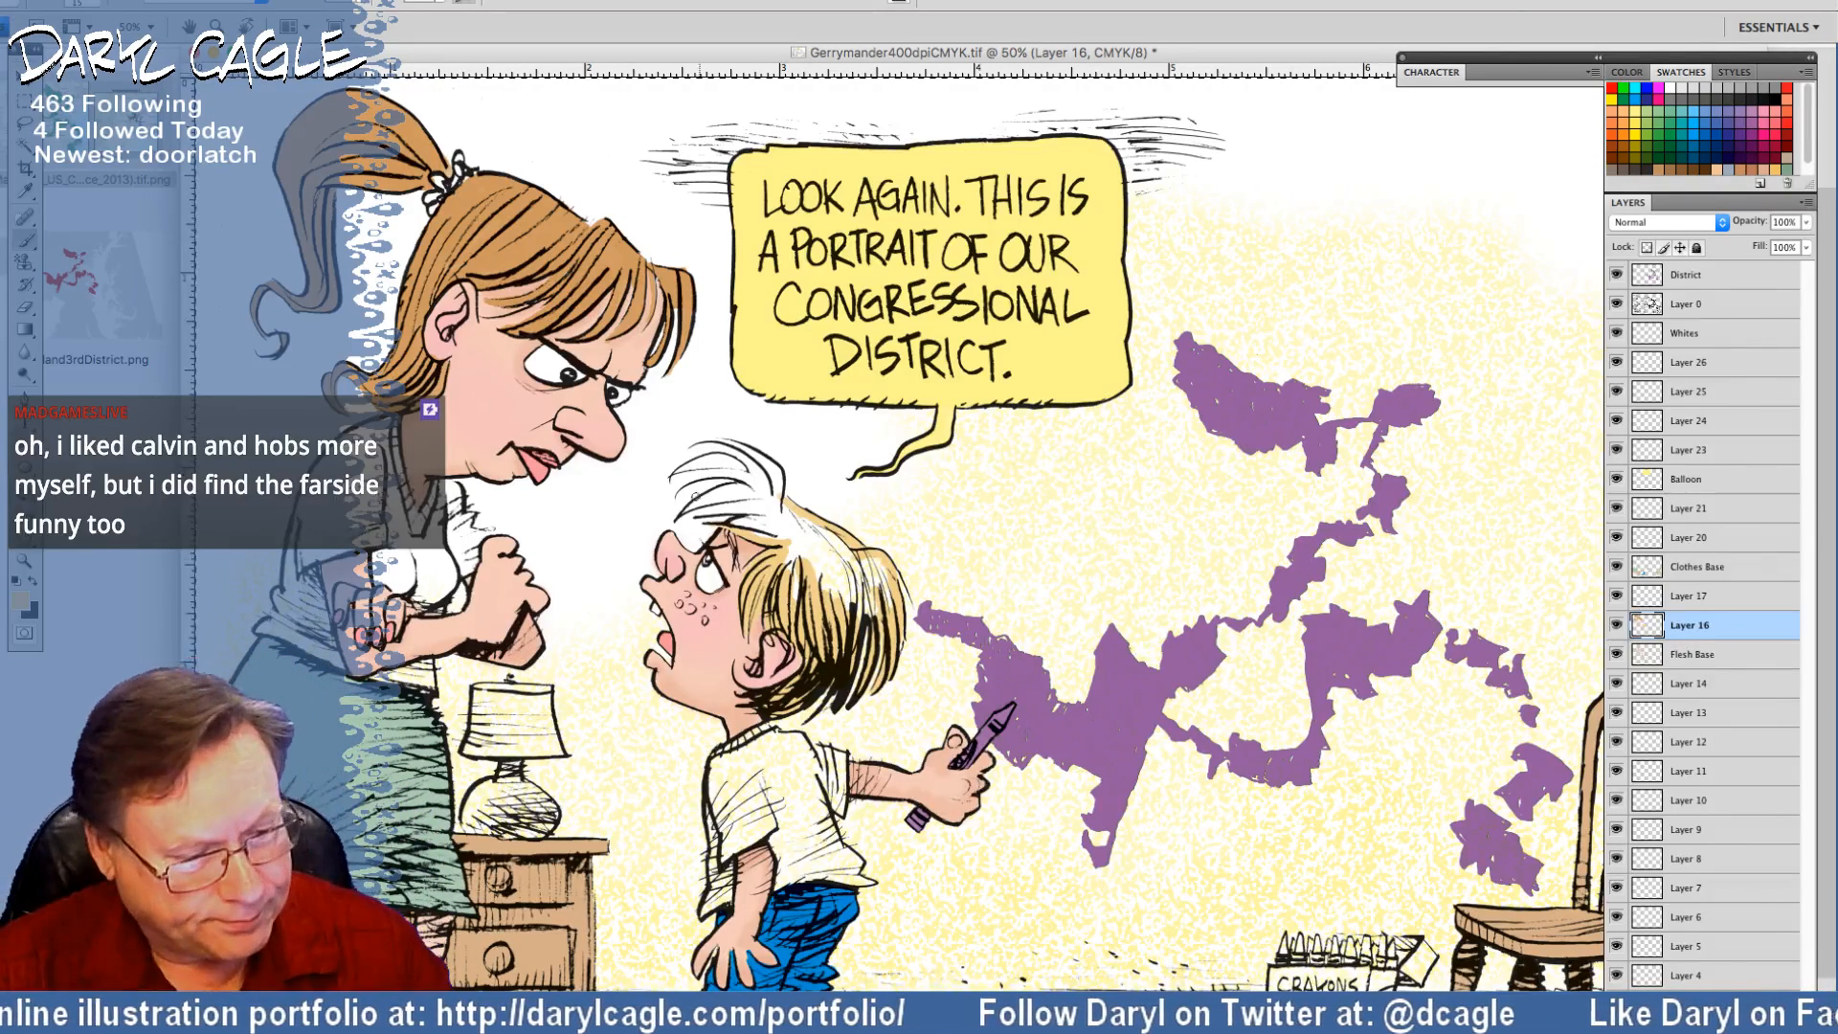
mouse_move(681, 513)
left_mouse_down()
mouse_move(759, 479)
mouse_move(718, 496)
mouse_move(772, 511)
mouse_move(705, 507)
mouse_move(764, 510)
mouse_move(732, 525)
mouse_move(682, 474)
mouse_move(763, 487)
mouse_move(690, 471)
mouse_move(733, 462)
mouse_move(746, 446)
mouse_move(728, 438)
mouse_move(778, 484)
mouse_move(718, 496)
mouse_move(740, 488)
left_mouse_up()
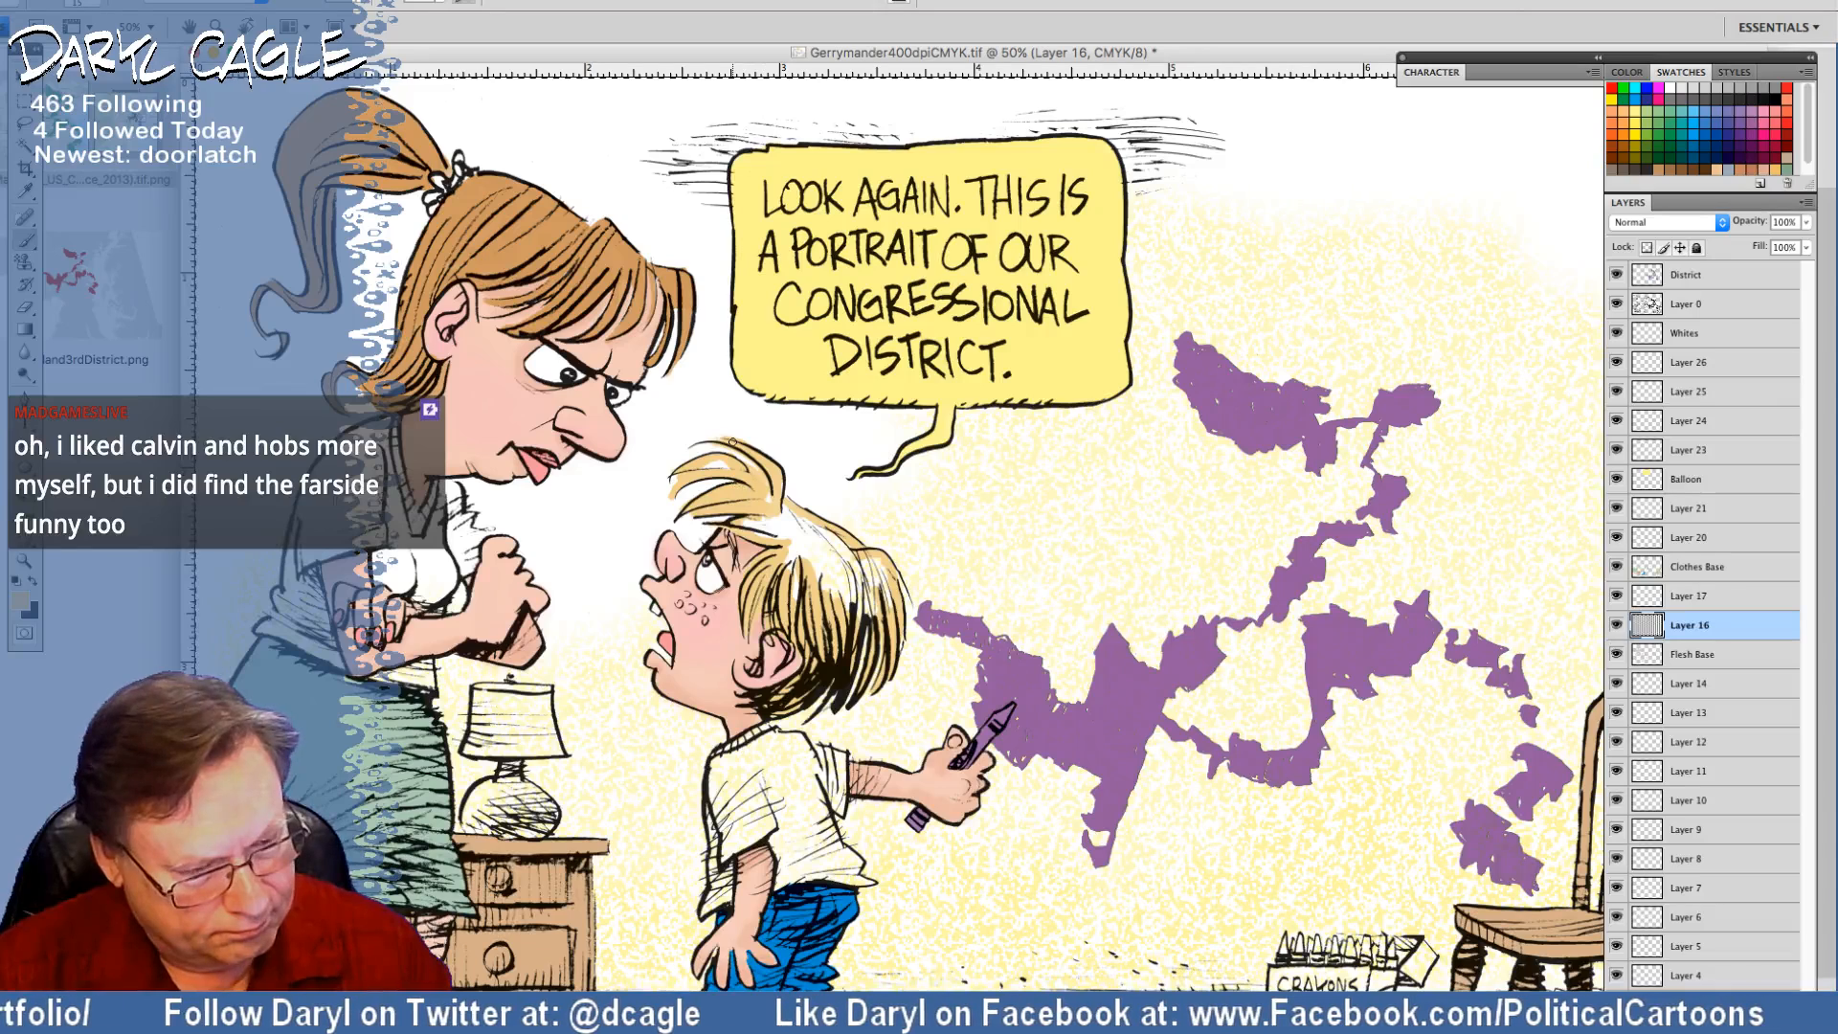
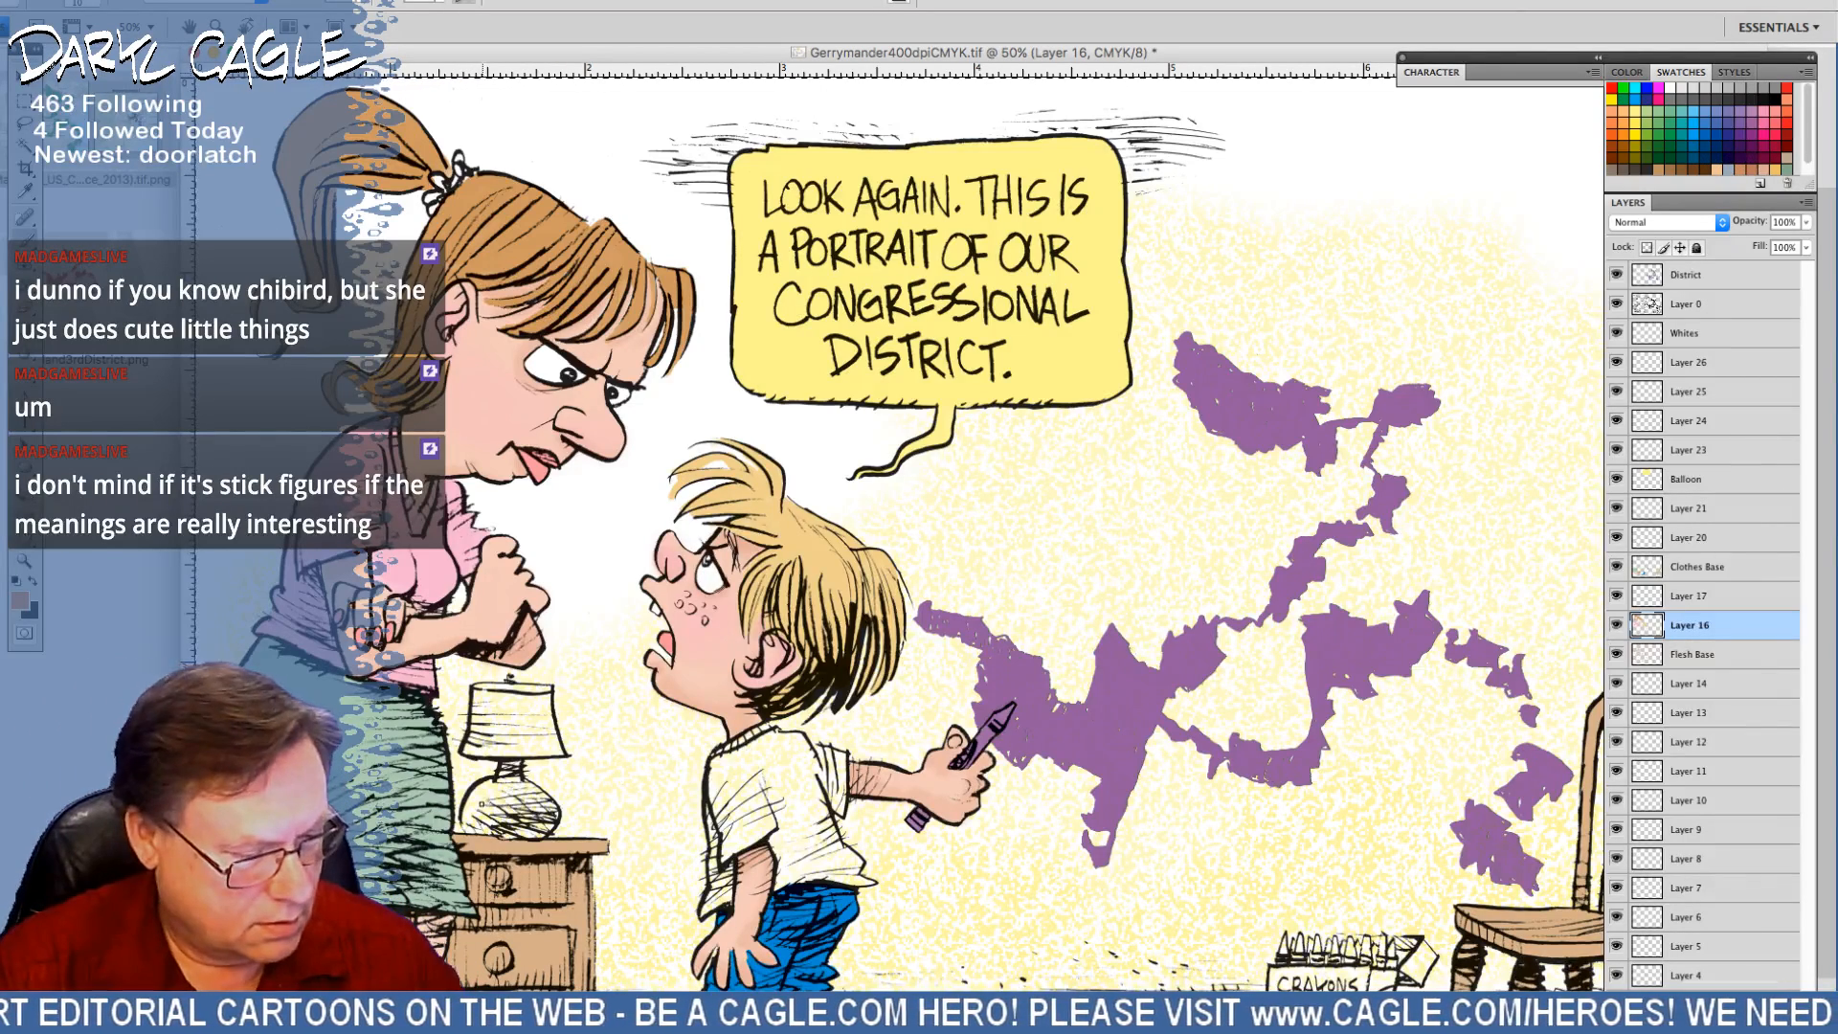
Paint the base of the lamp on the nightstand orange and its lampshade white
left_click(19, 600)
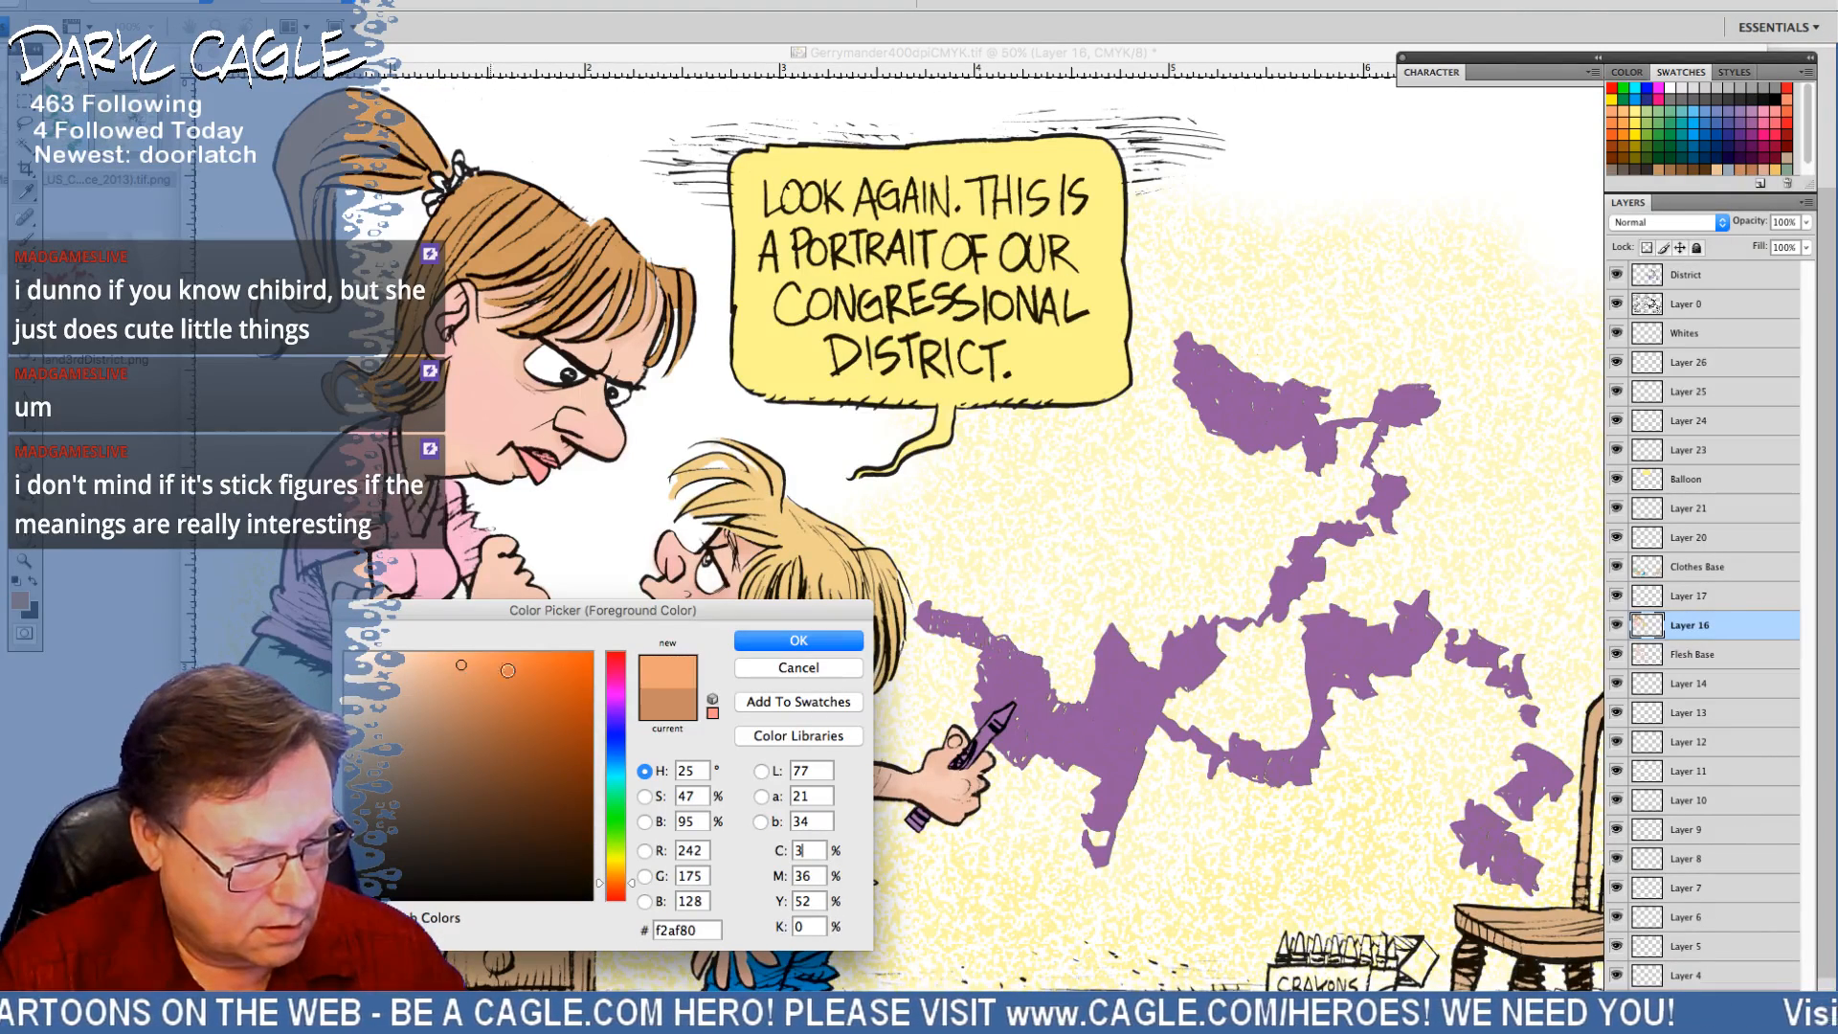
left_click(777, 643)
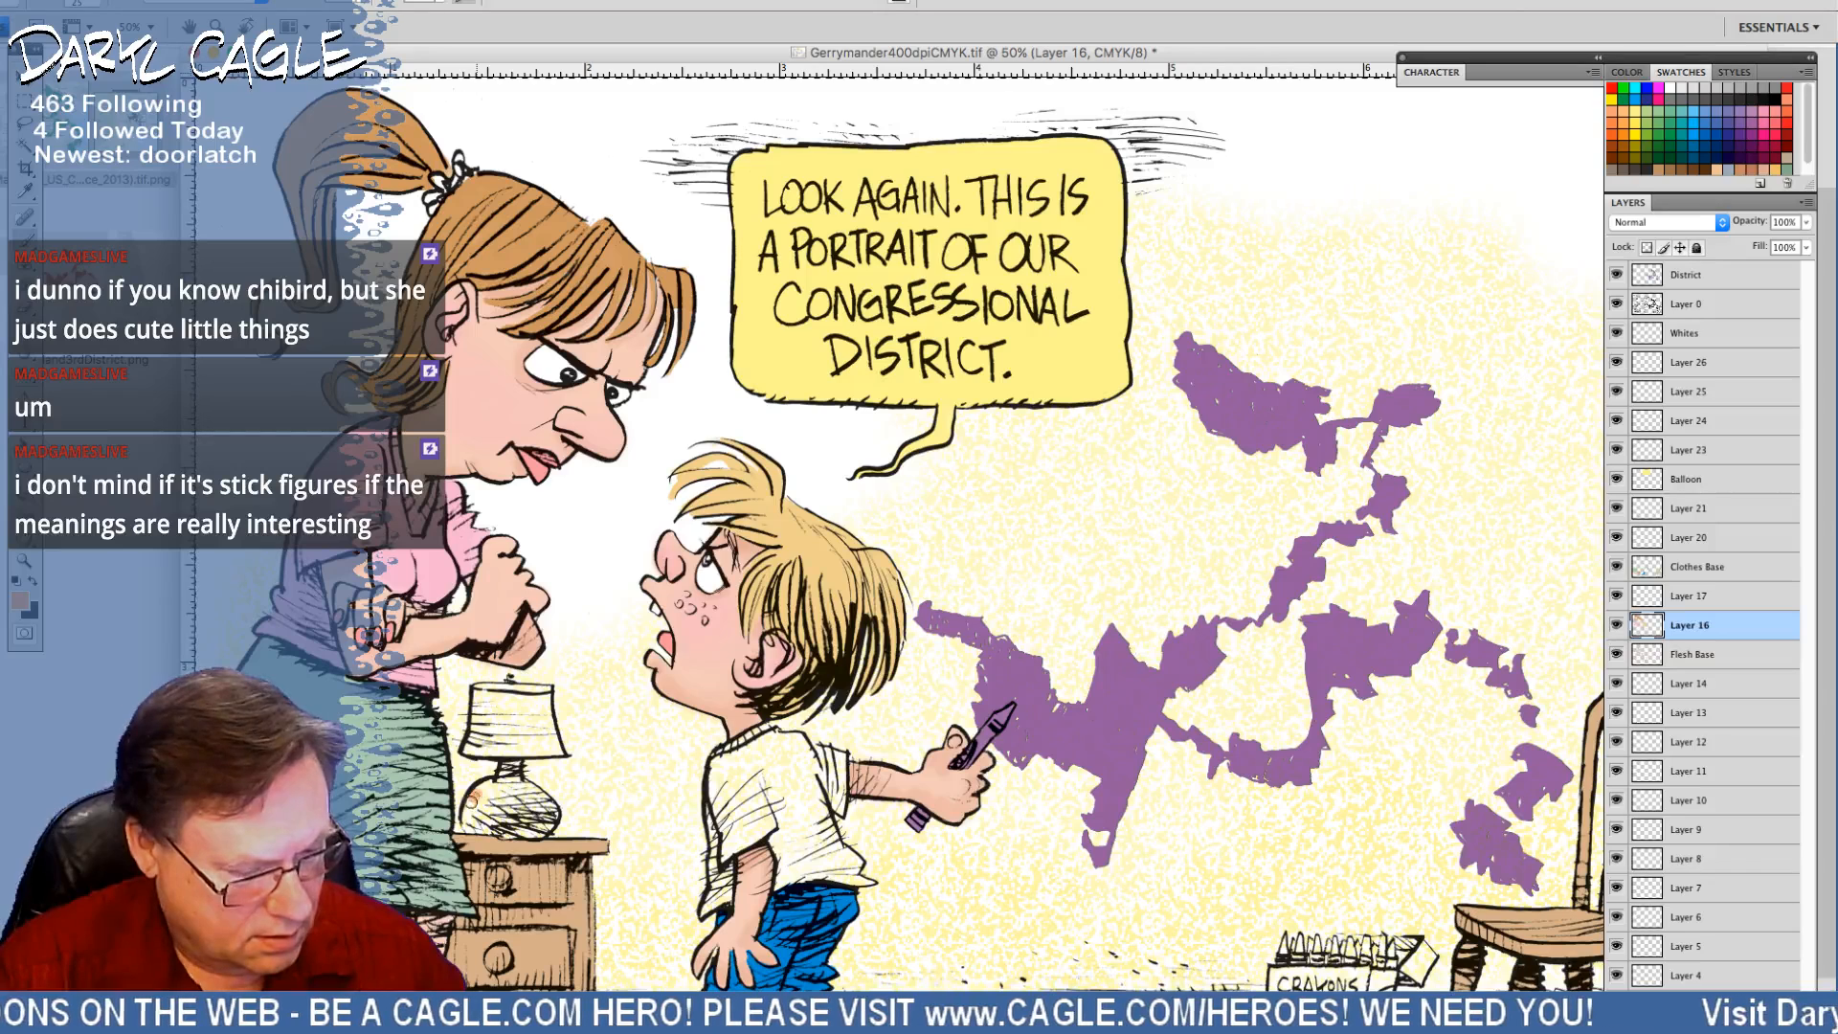
mouse_move(469, 827)
left_mouse_down()
mouse_move(544, 828)
mouse_move(523, 781)
mouse_move(484, 798)
mouse_move(494, 783)
mouse_move(541, 810)
mouse_move(479, 802)
left_mouse_up()
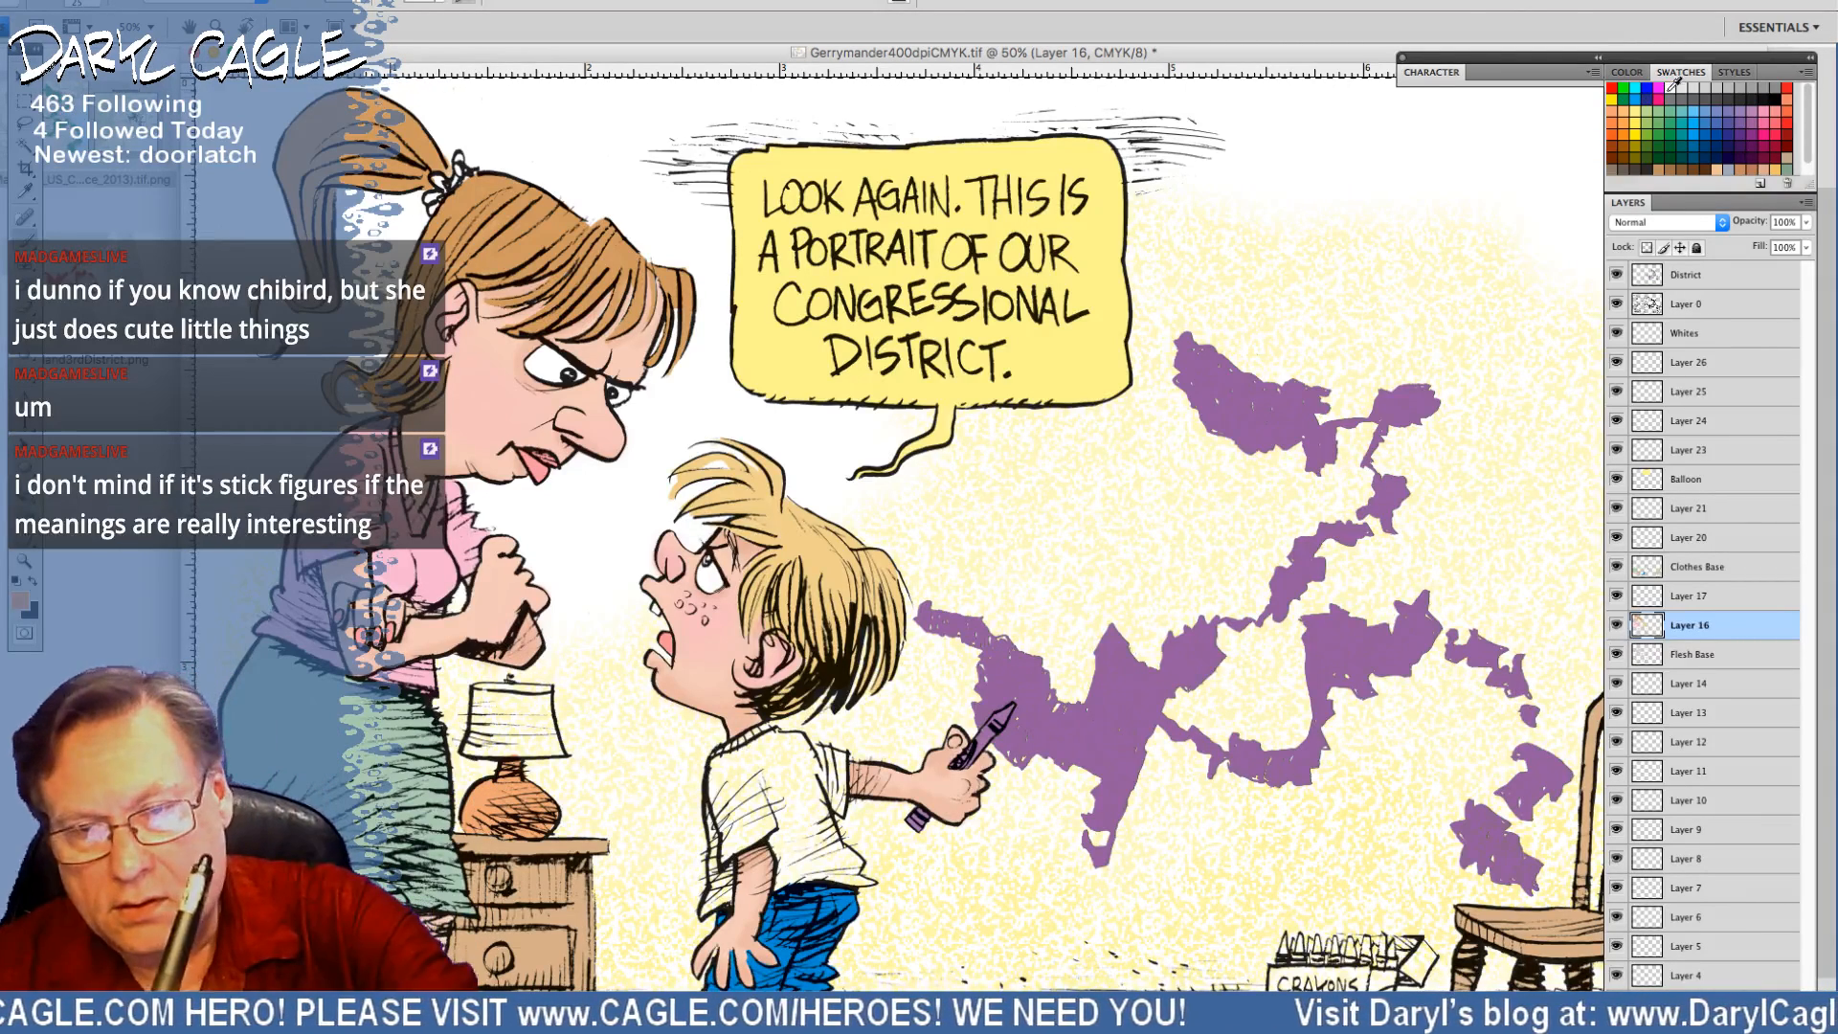
left_click(539, 498, "alt")
mouse_move(477, 693)
left_mouse_down()
mouse_move(480, 715)
mouse_move(488, 689)
mouse_move(502, 705)
mouse_move(546, 689)
mouse_move(534, 736)
mouse_move(506, 711)
mouse_move(468, 750)
mouse_move(553, 751)
mouse_move(535, 720)
left_mouse_up()
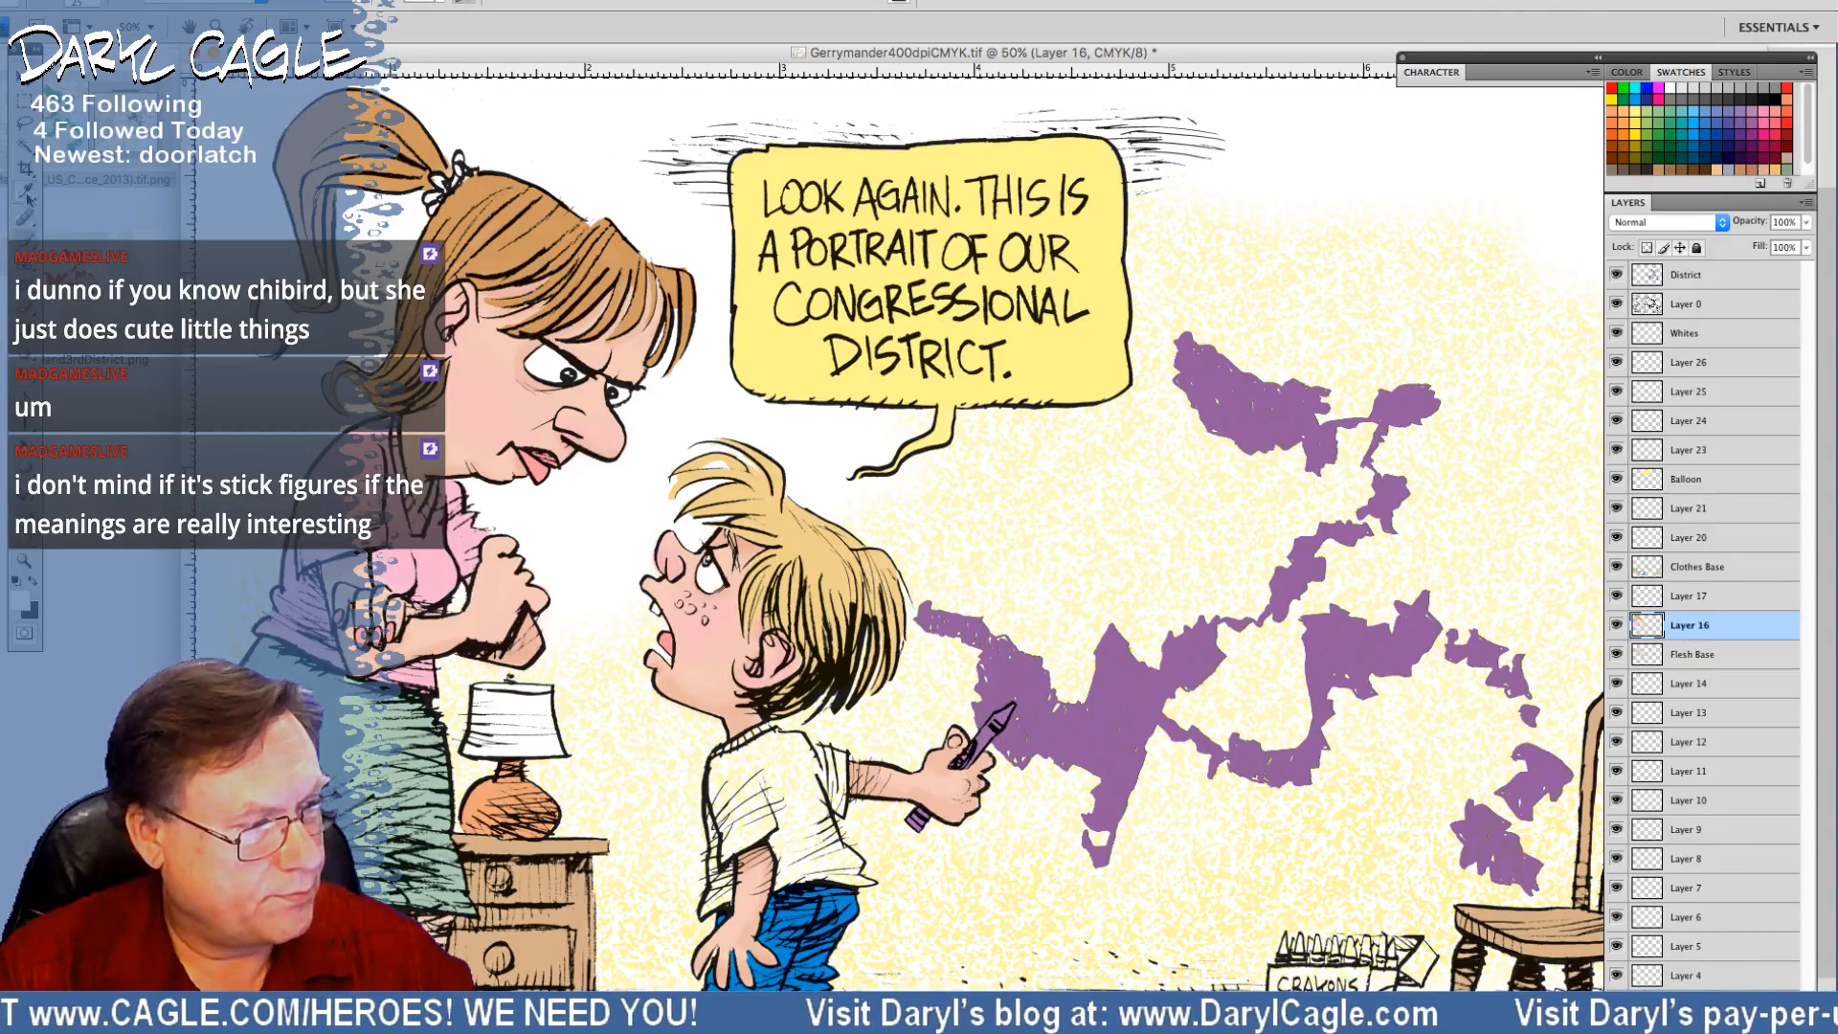
Sample the mother's facial skin colour and set the foreground to a slightly darker flesh tone
left_click(536, 342, "alt")
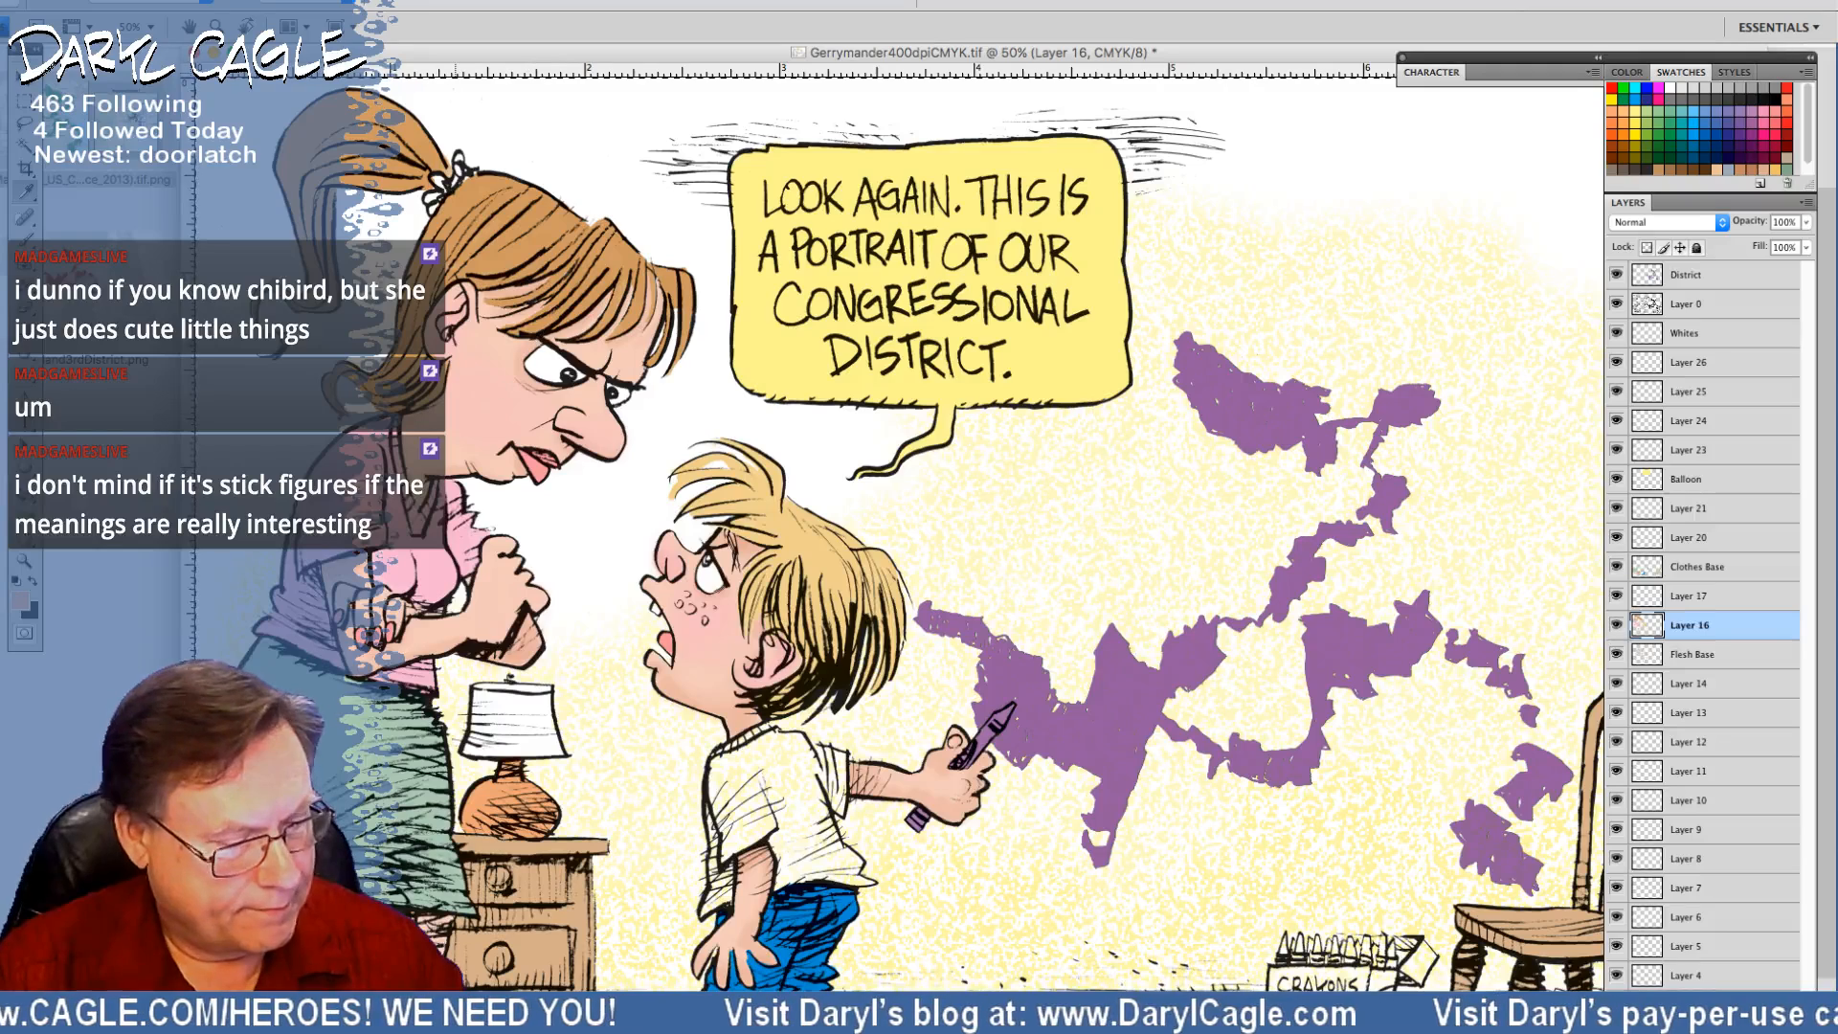
left_click(20, 600)
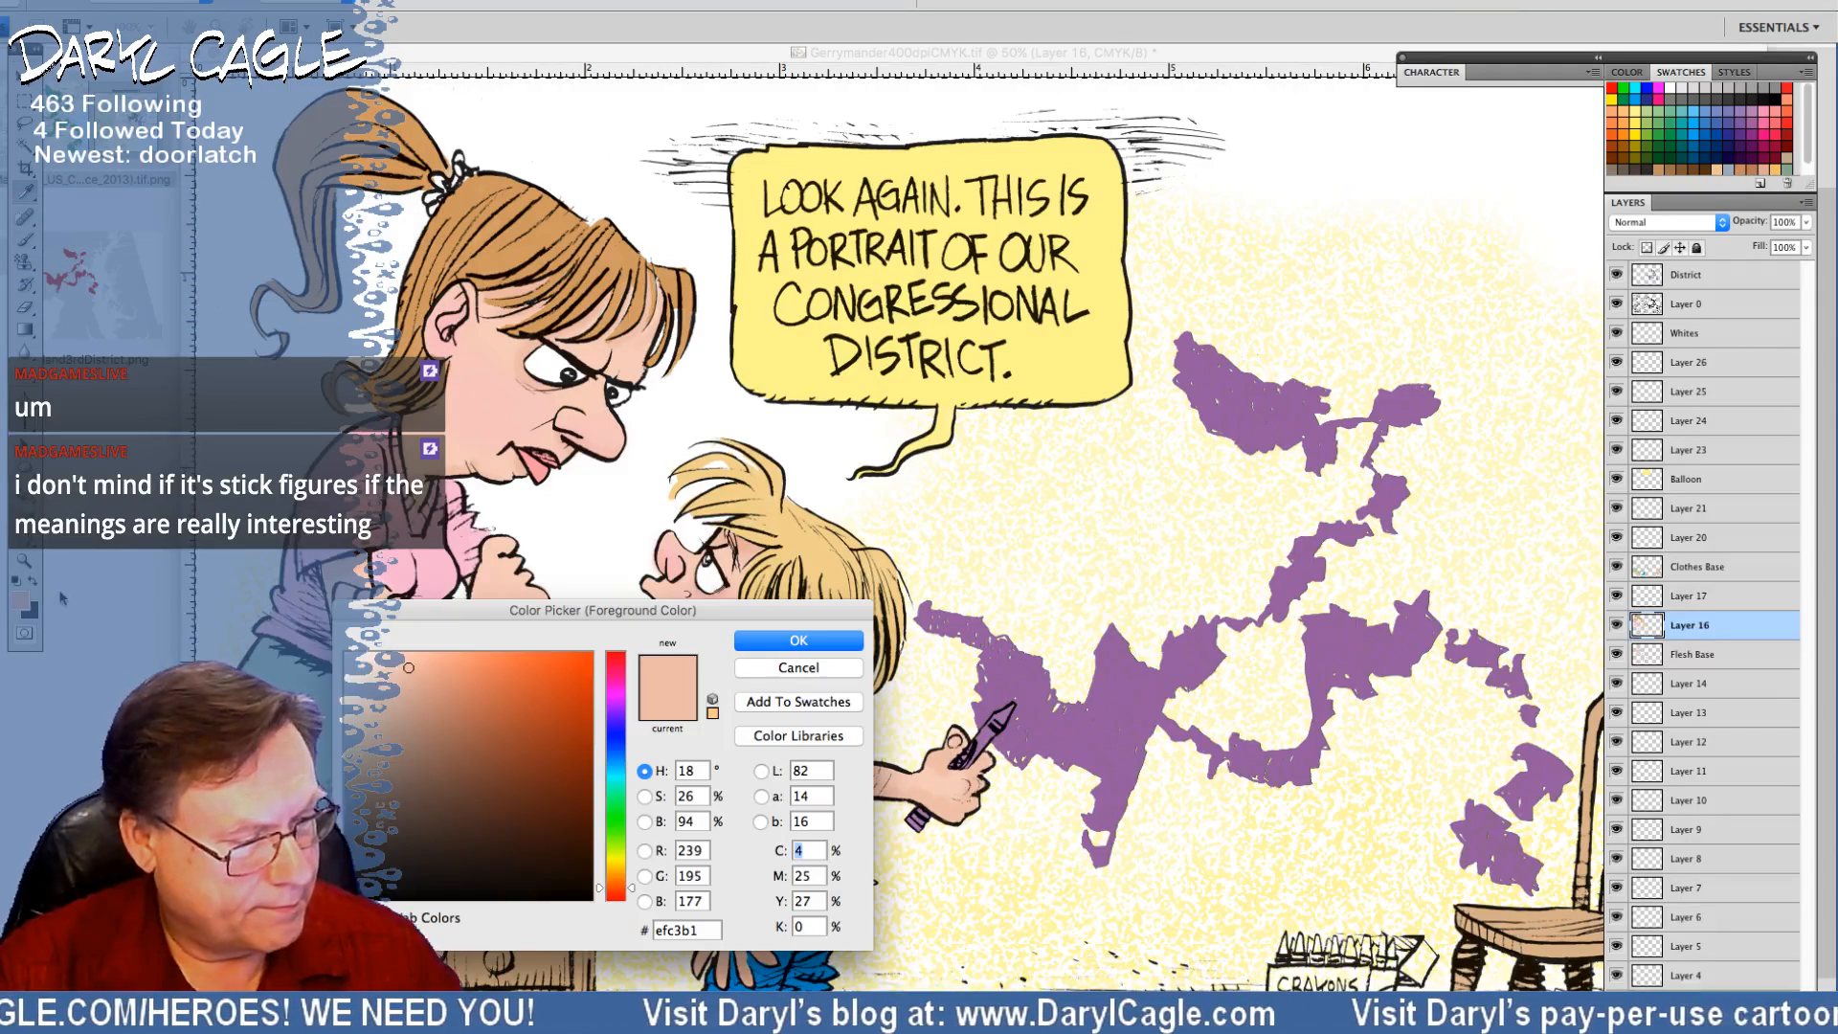
left_click(429, 685)
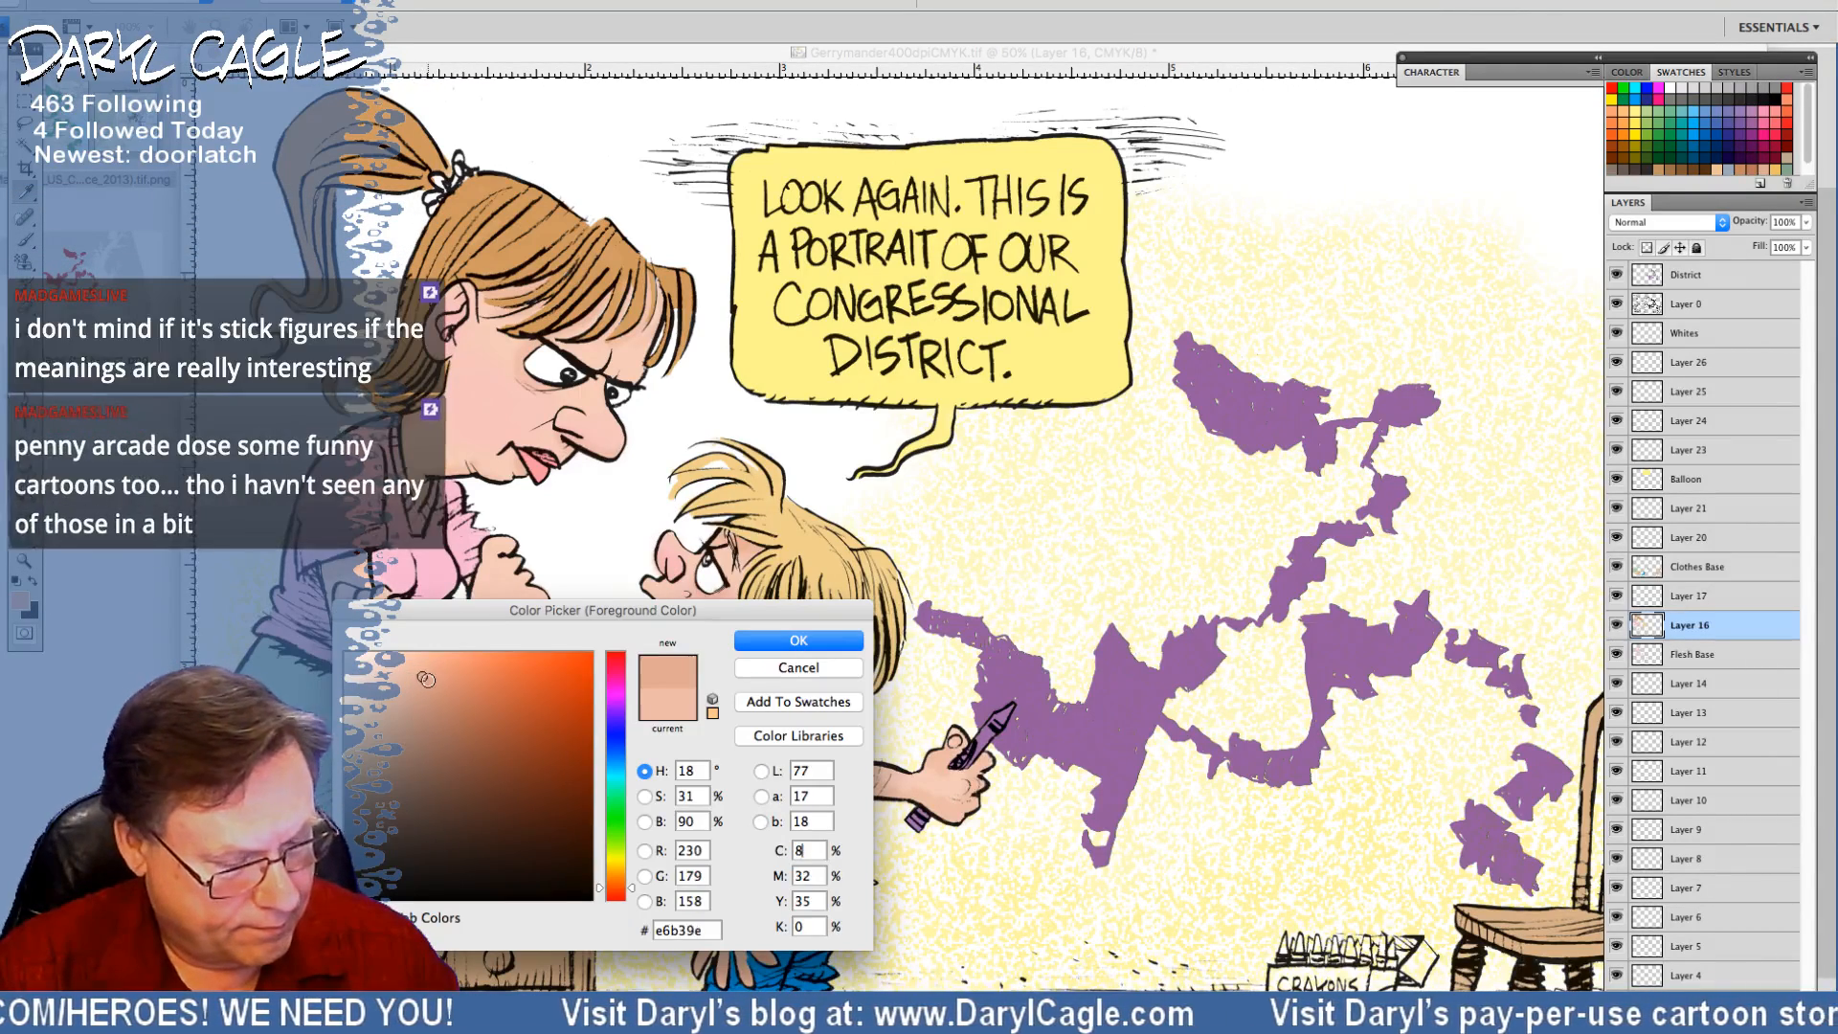
left_click(767, 640)
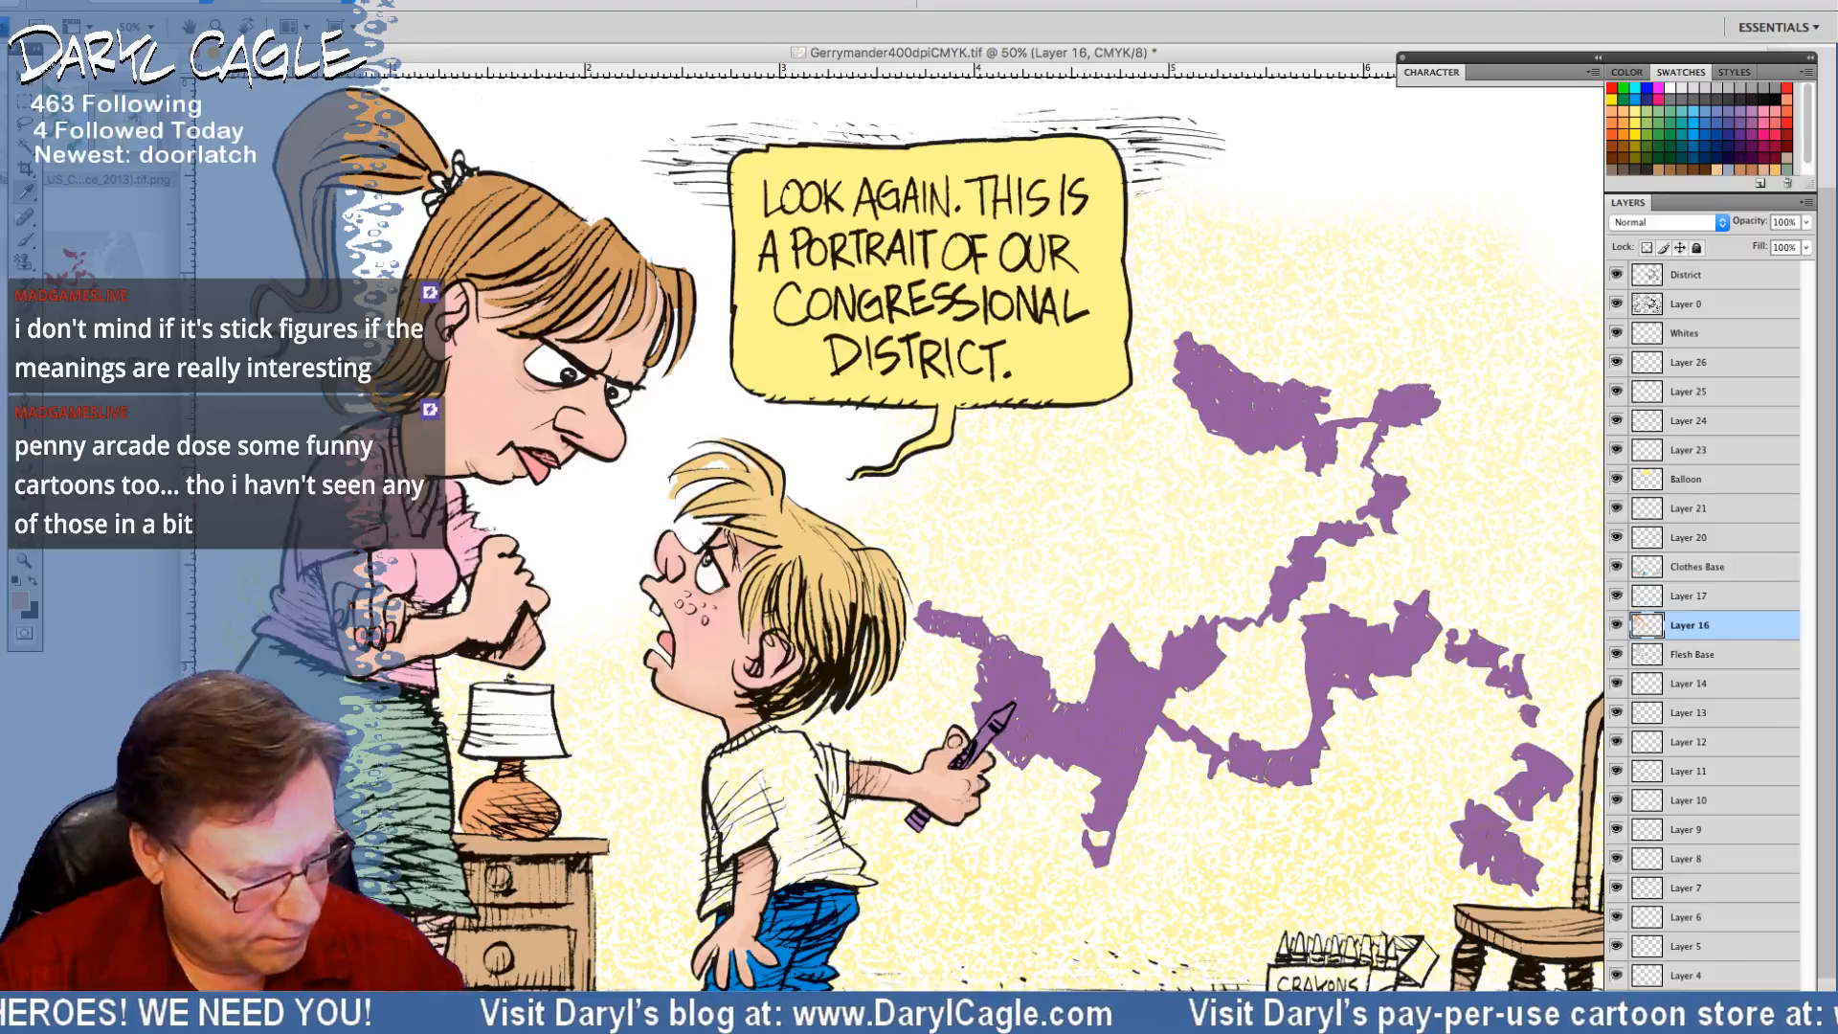
Switch to the Brush tool and choose a brush tip from the presets
left_click(25, 244)
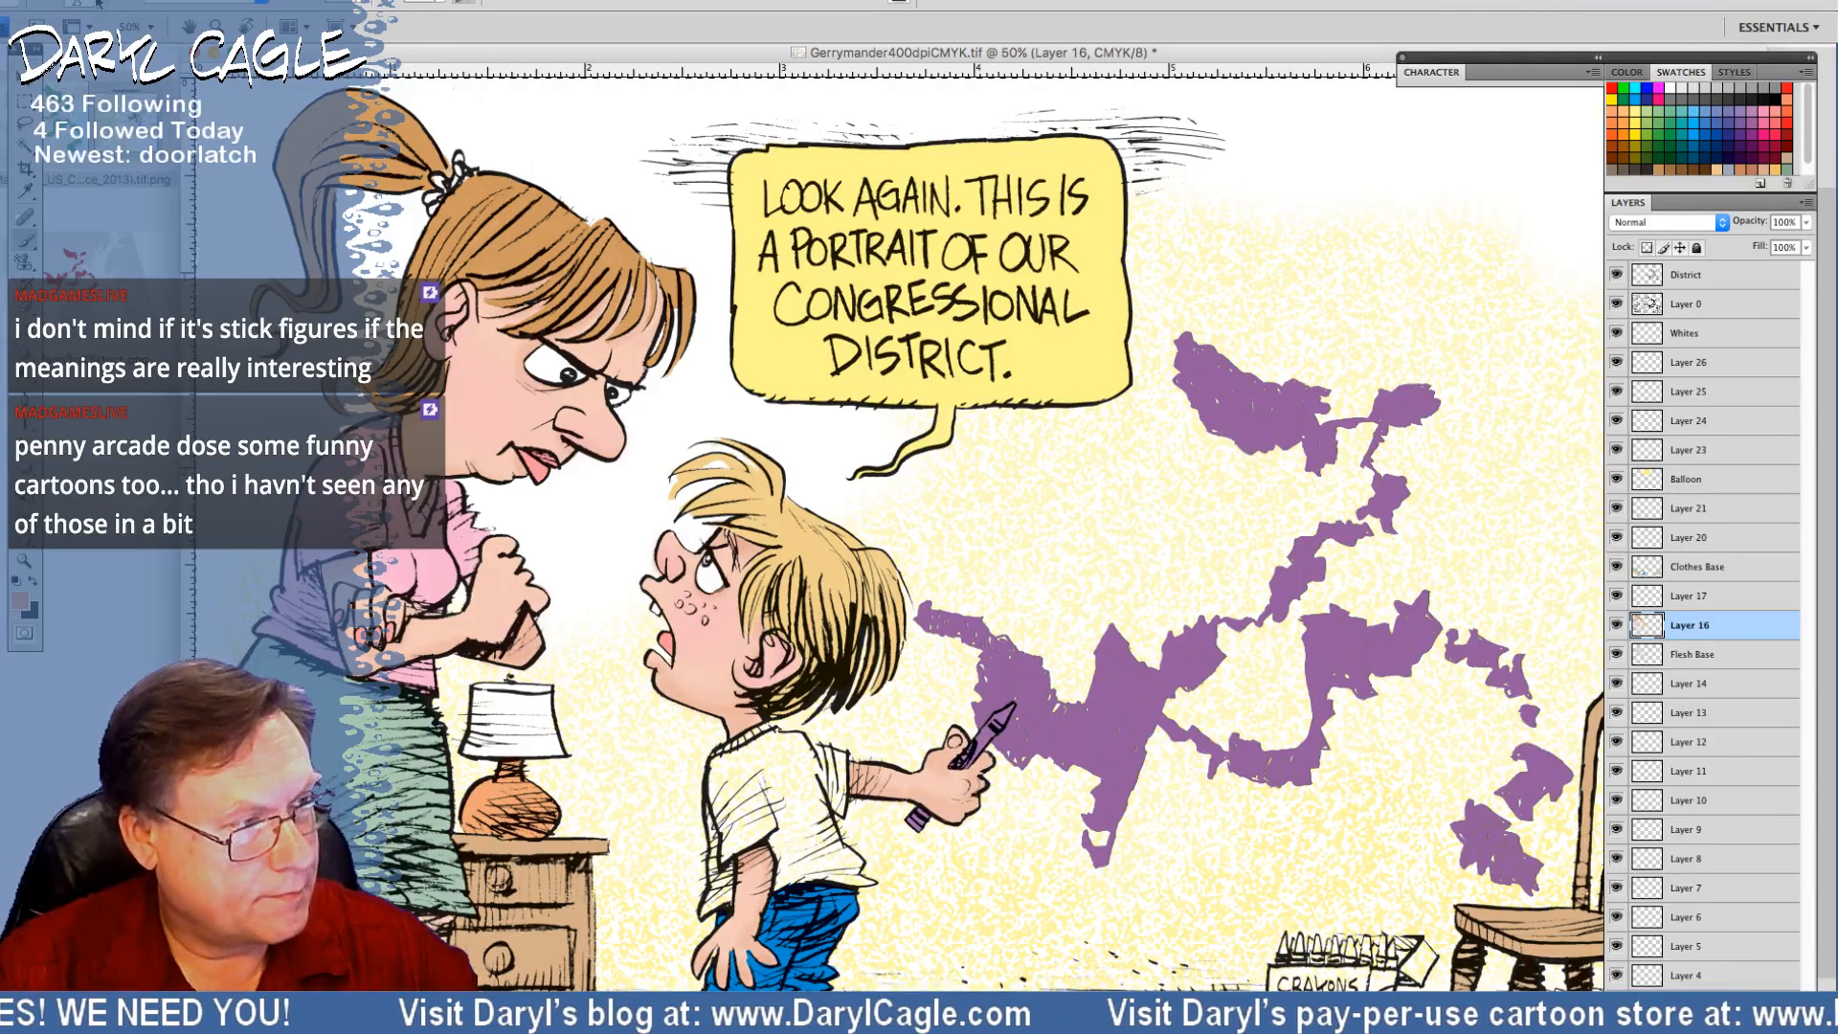
left_click(76, 27)
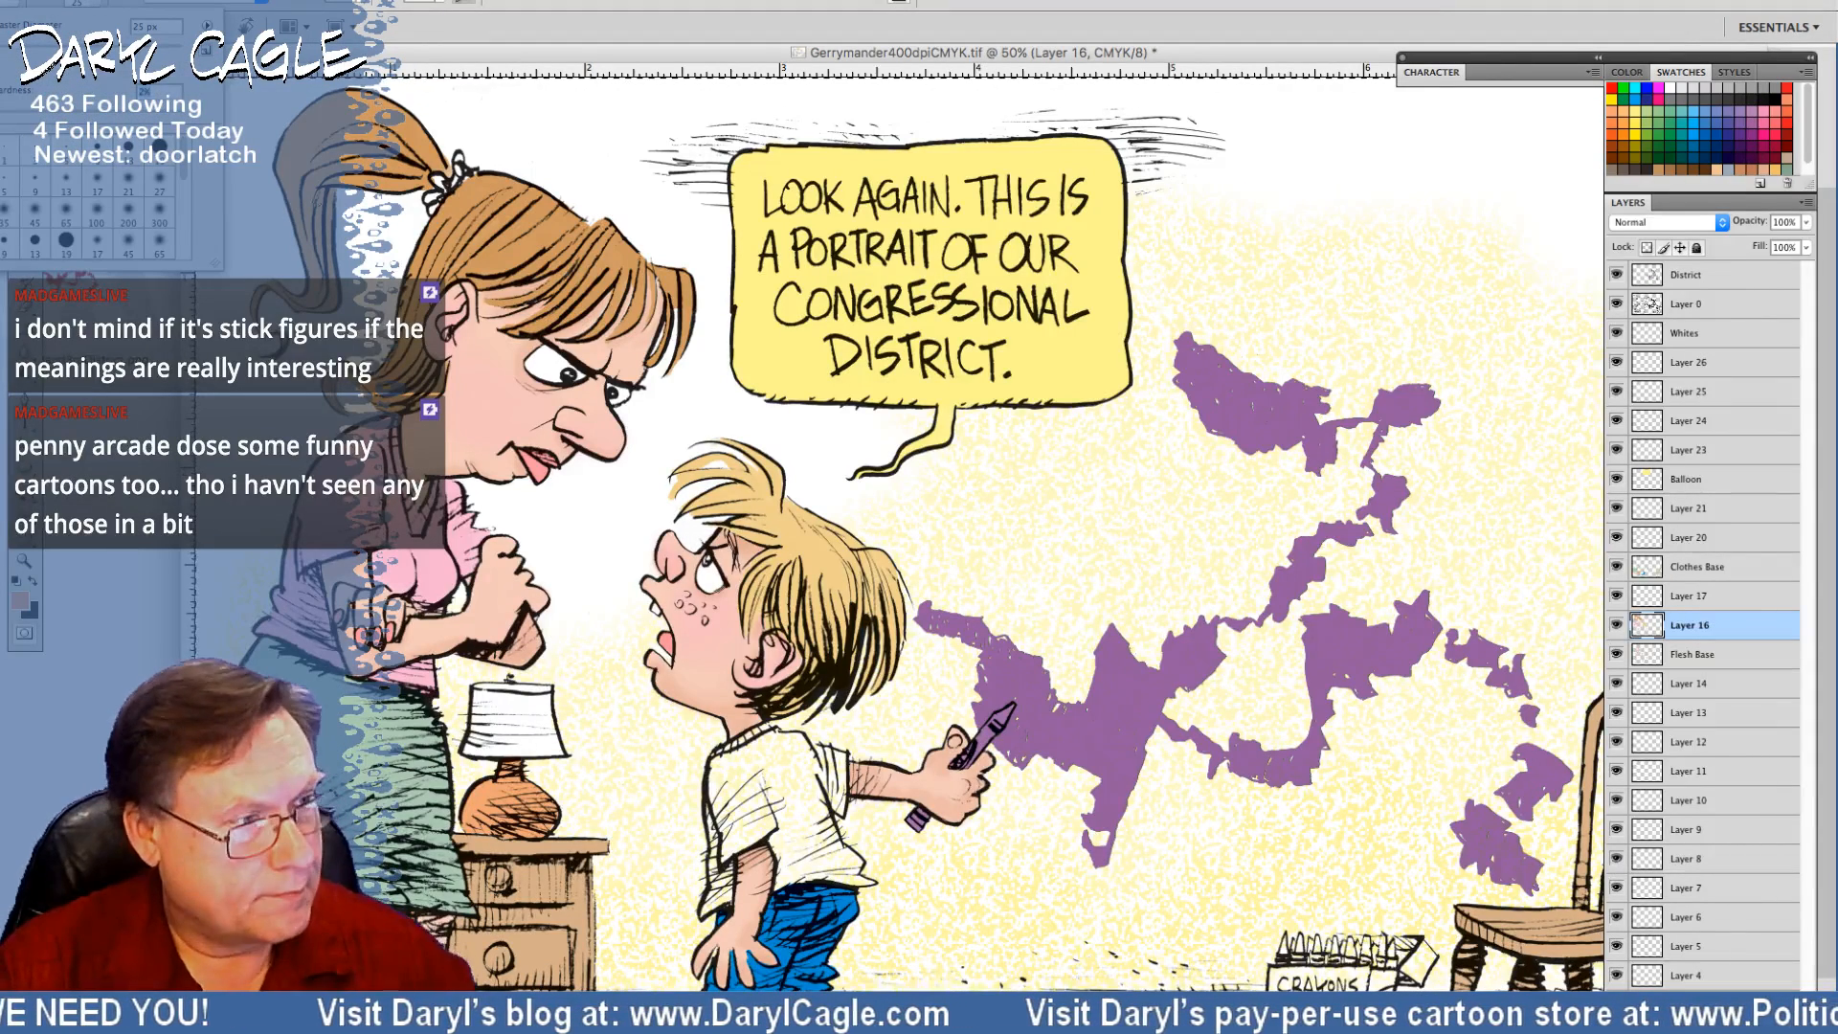
key("Return")
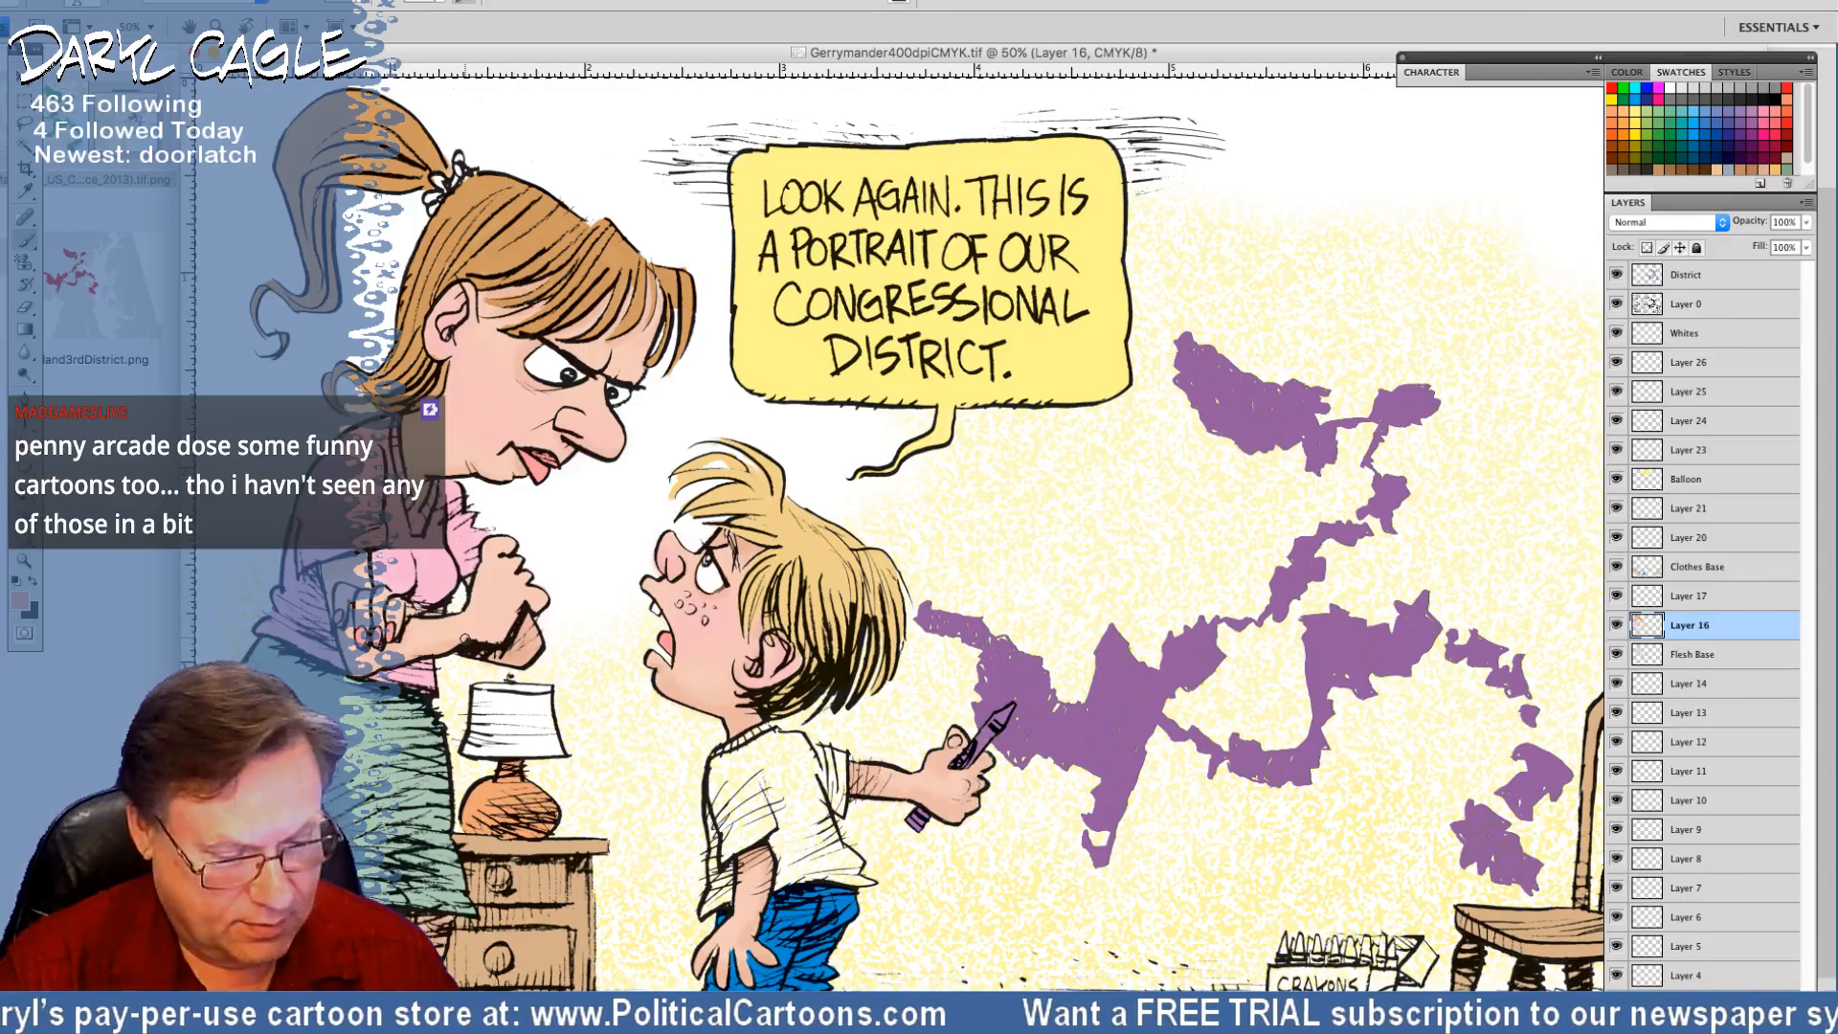
Sample a skin tone from the cartoon and set the foreground colour to a darker tan, #bd9971
key("i")
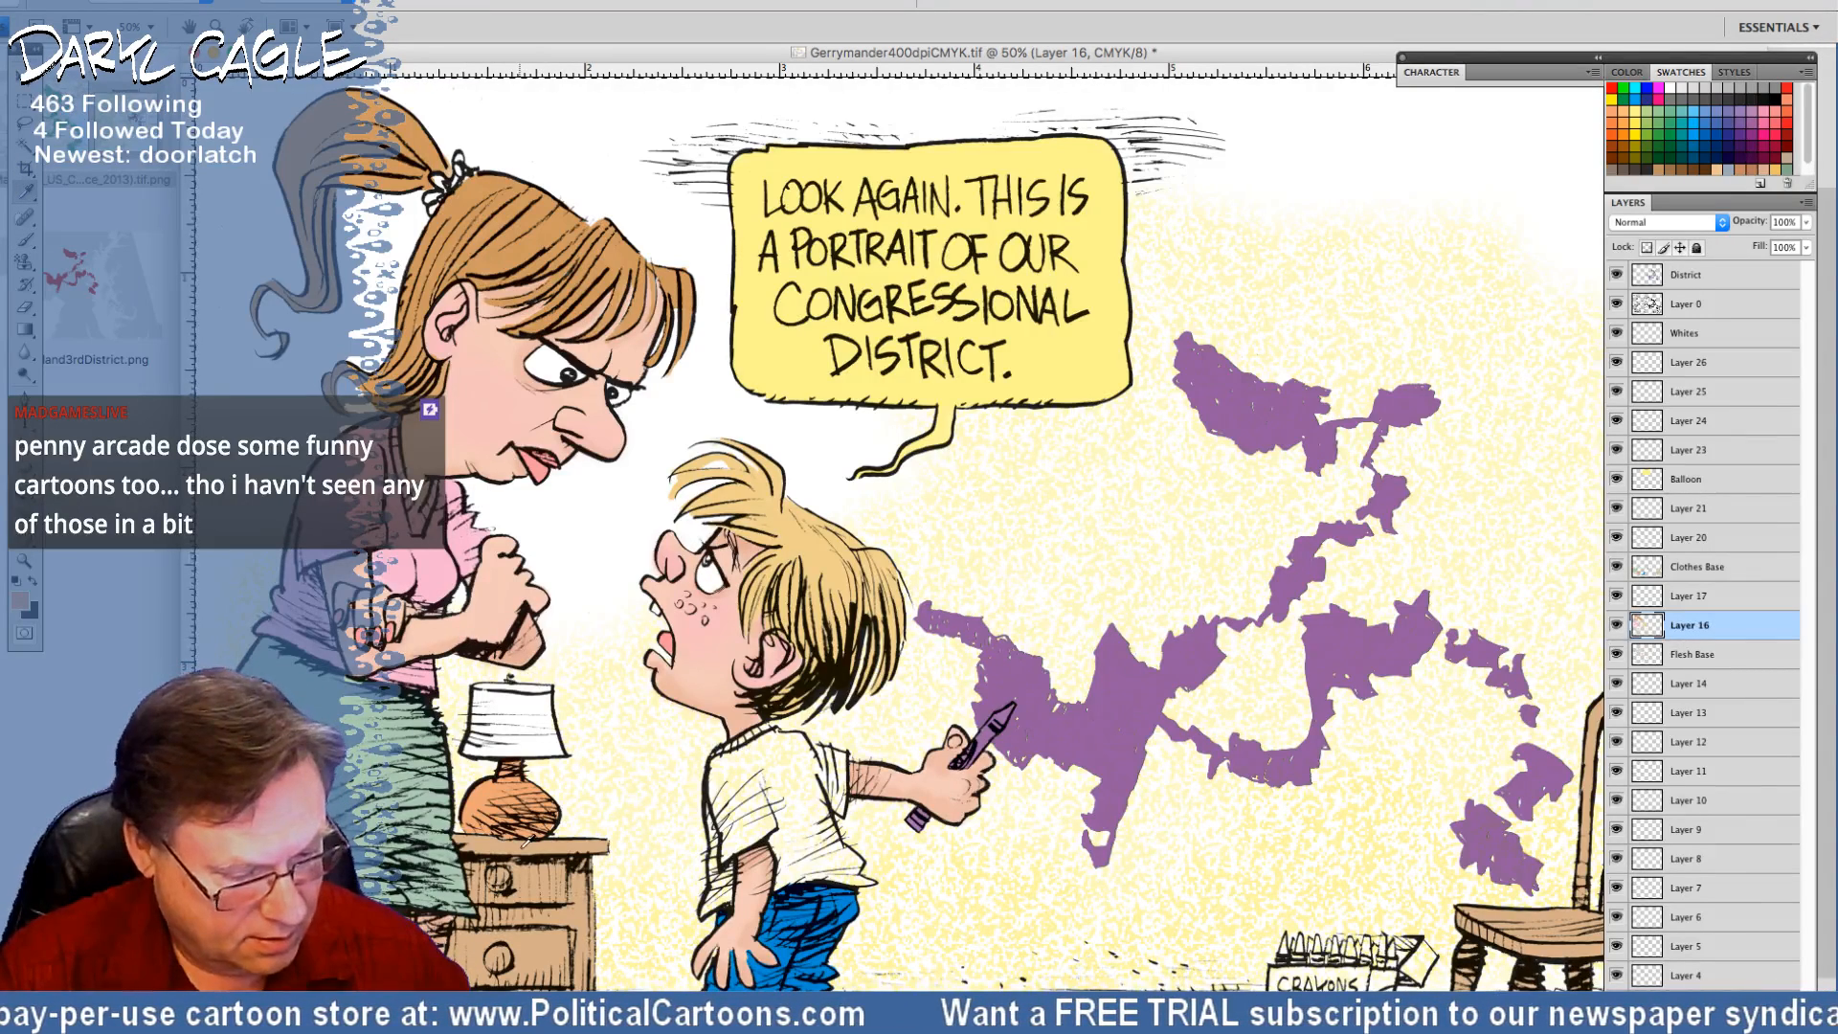
left_click(20, 600)
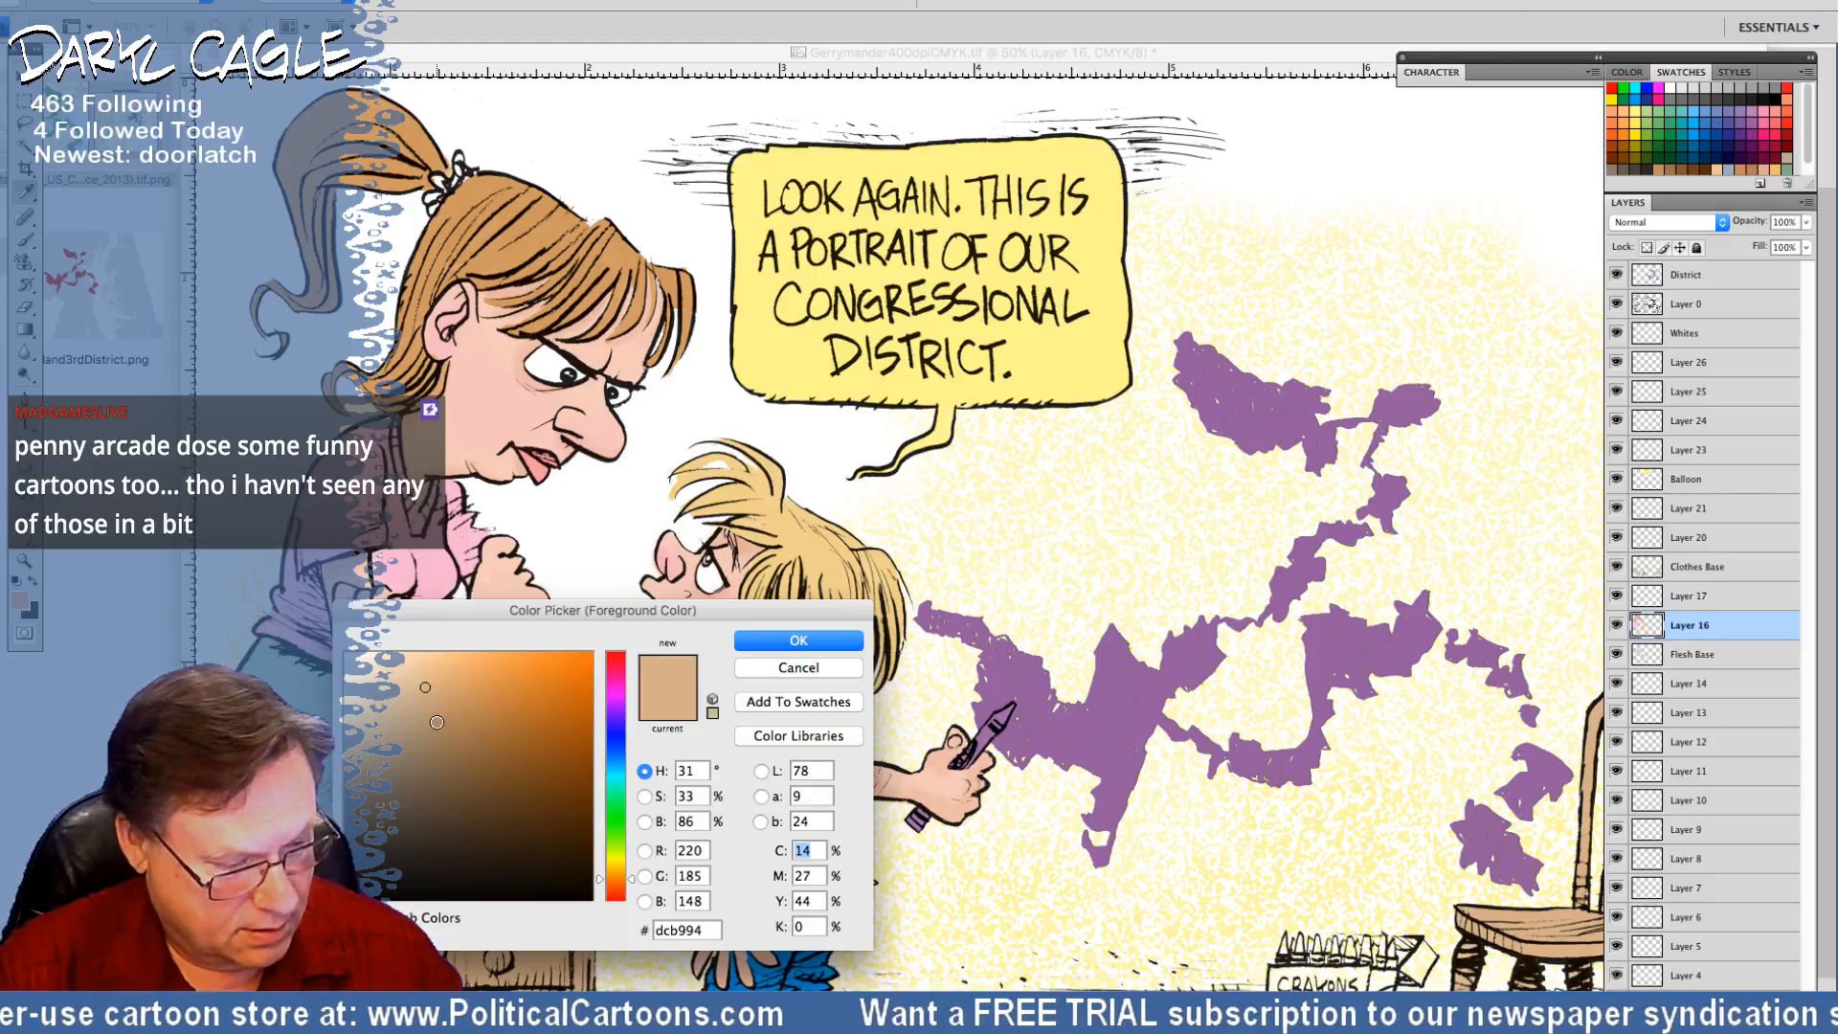
left_click(446, 720)
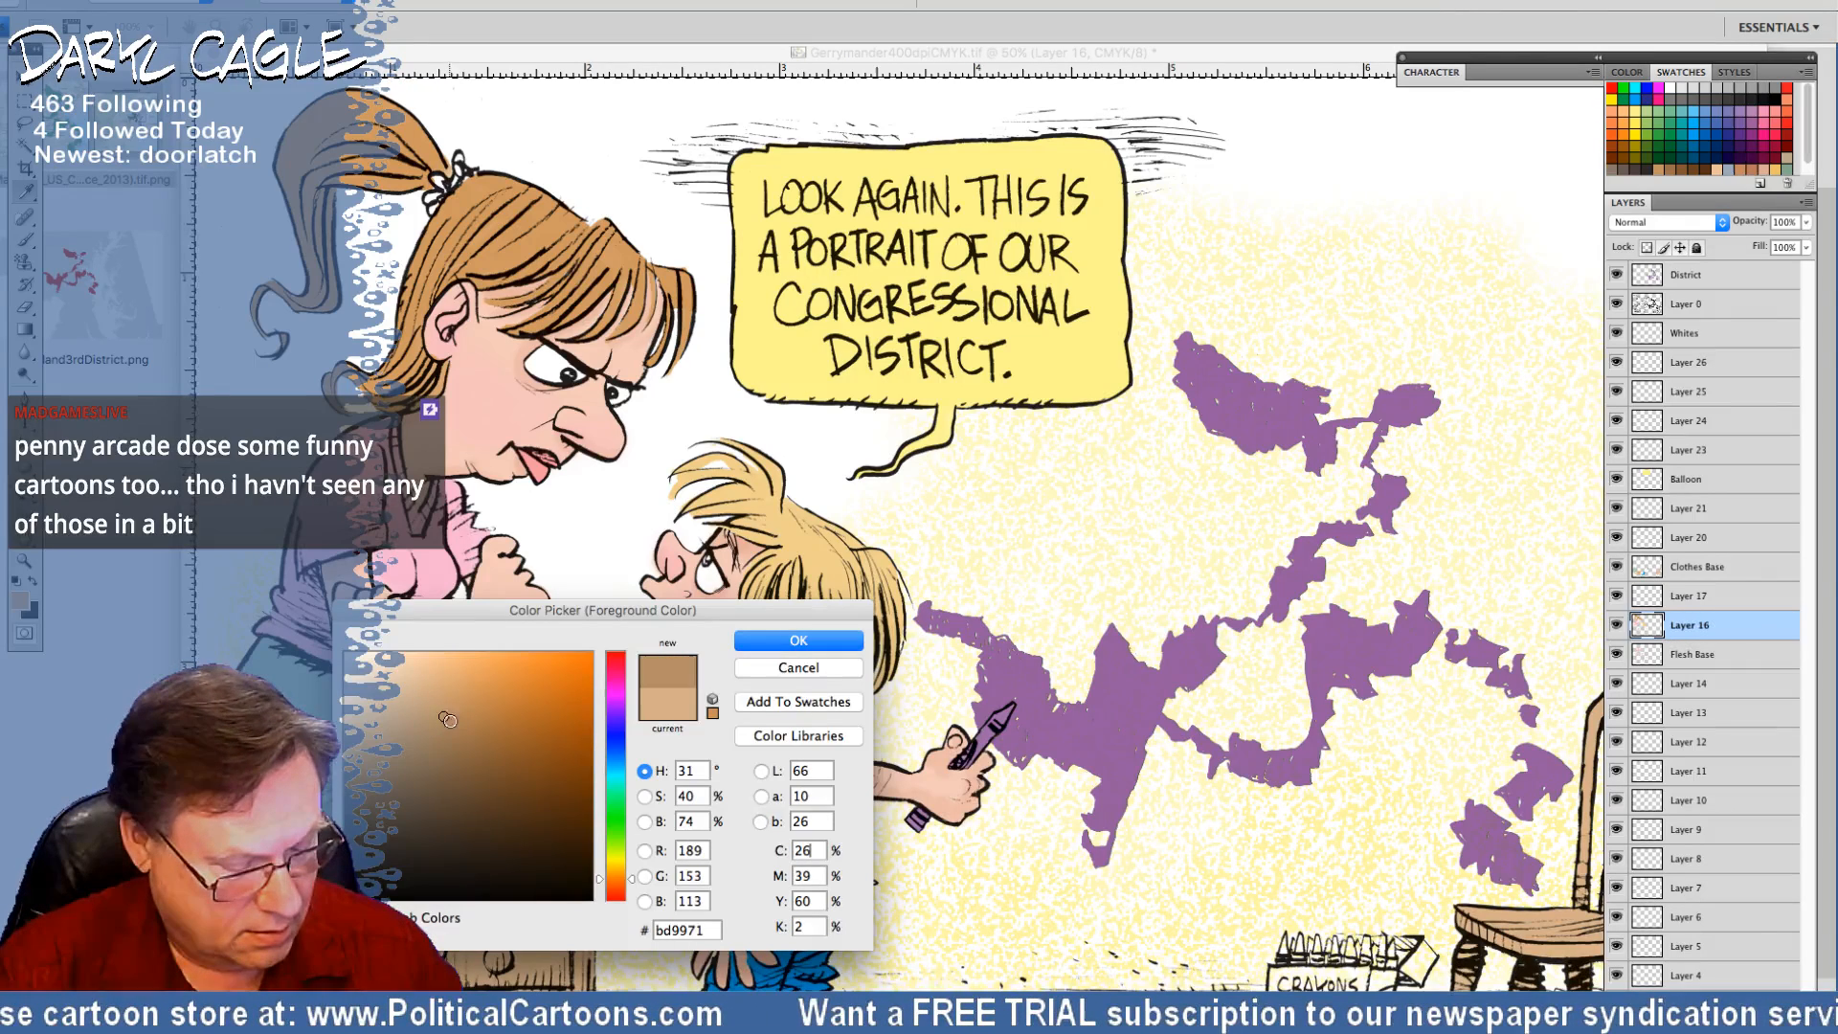
left_click(766, 641)
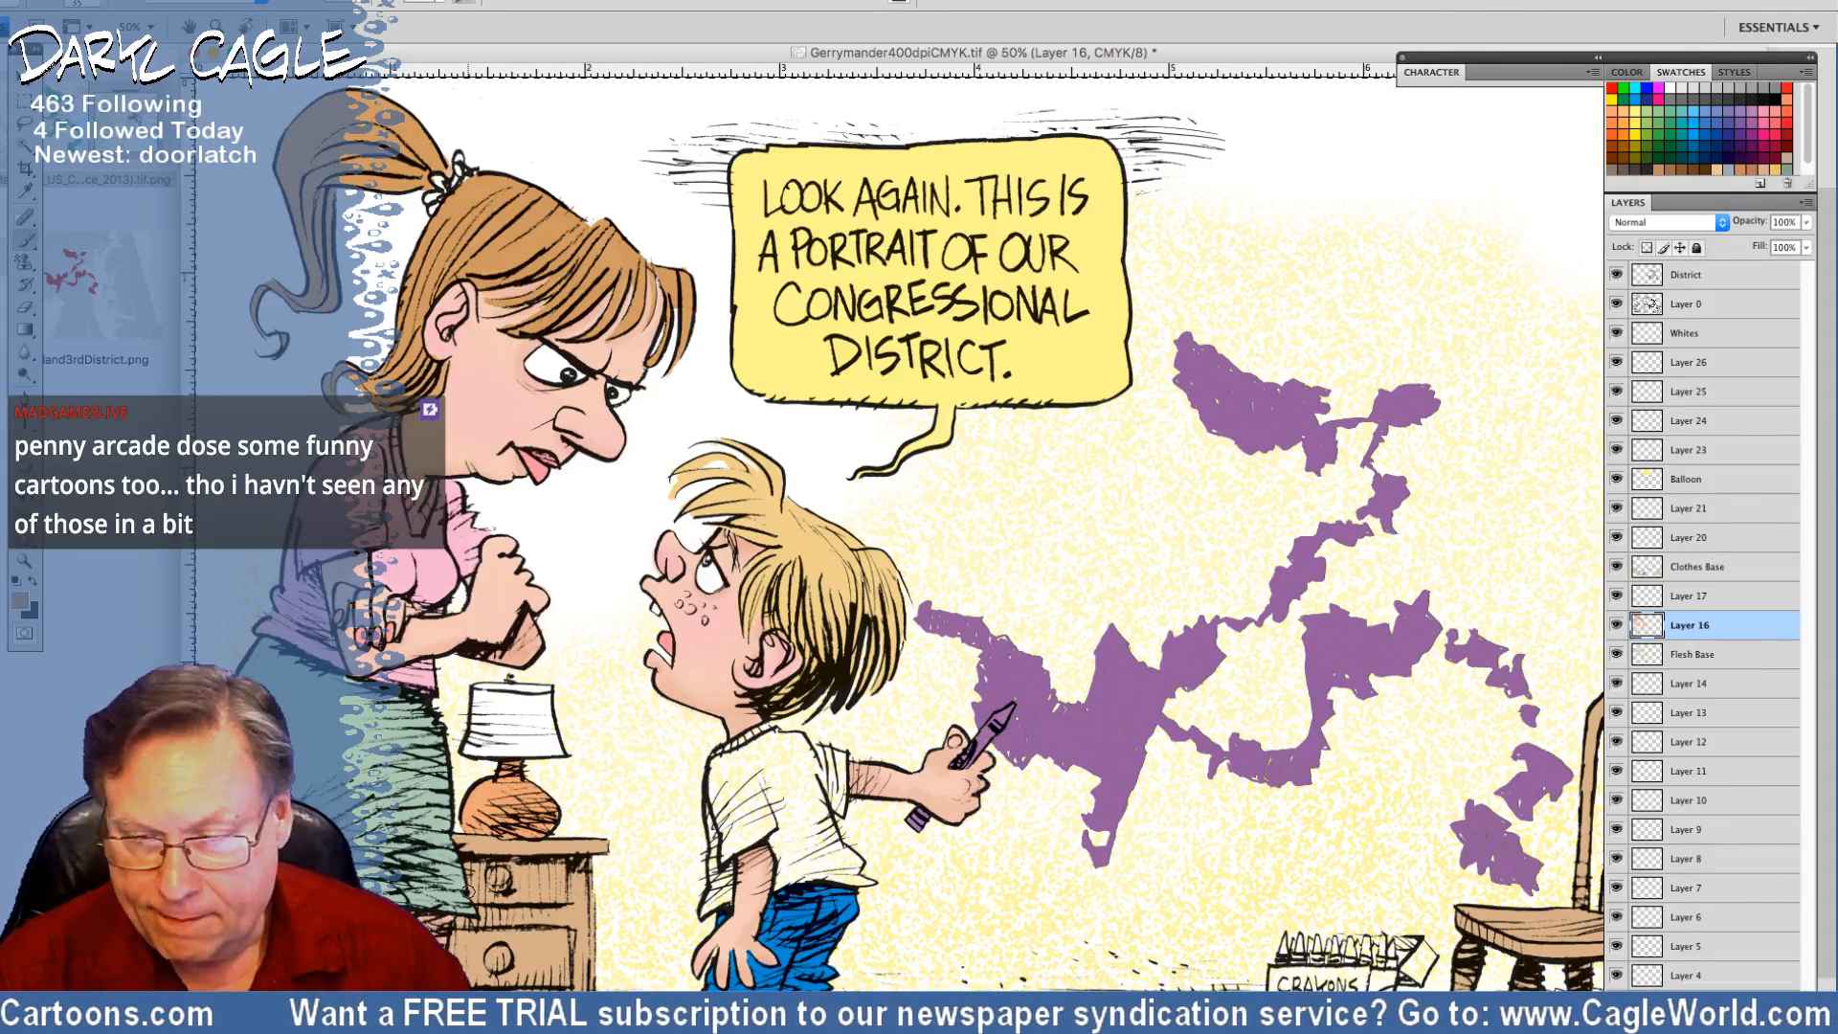
Make Layer 21 active and reposition the cartoon's document window so both characters are in view
left_click(1679, 517)
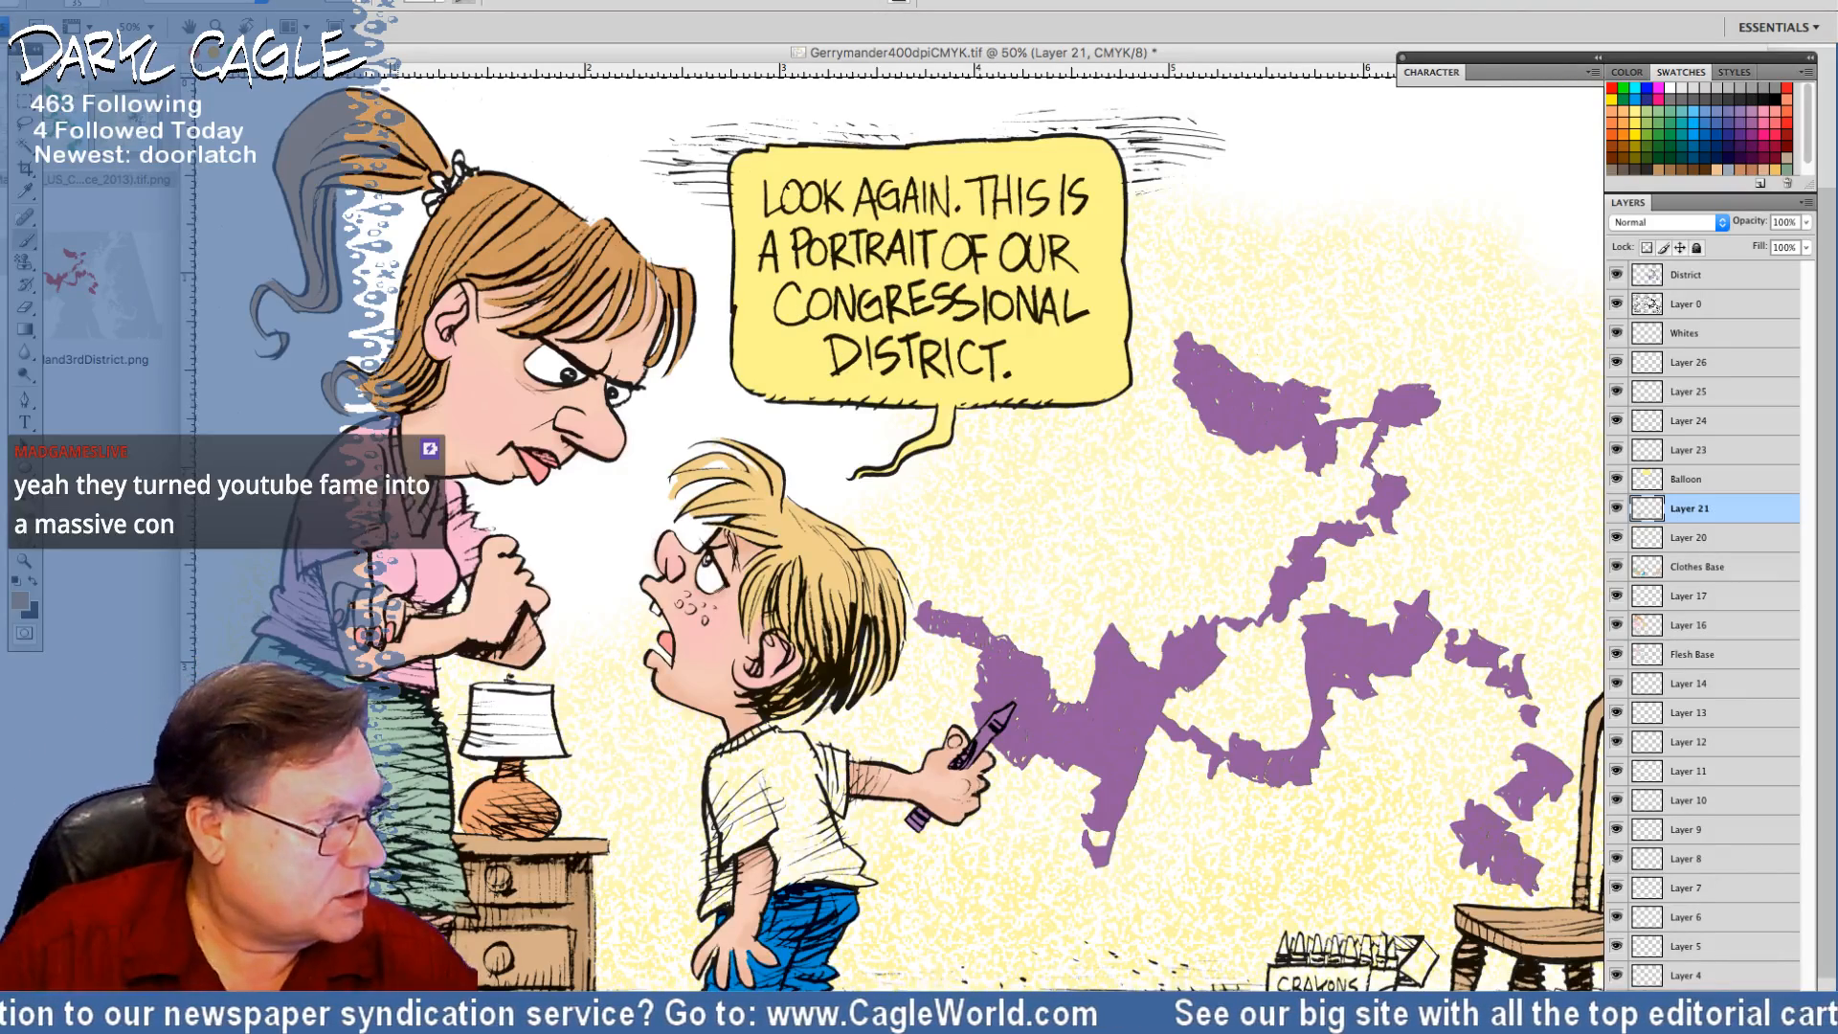
scroll(976, 777, "down", 1)
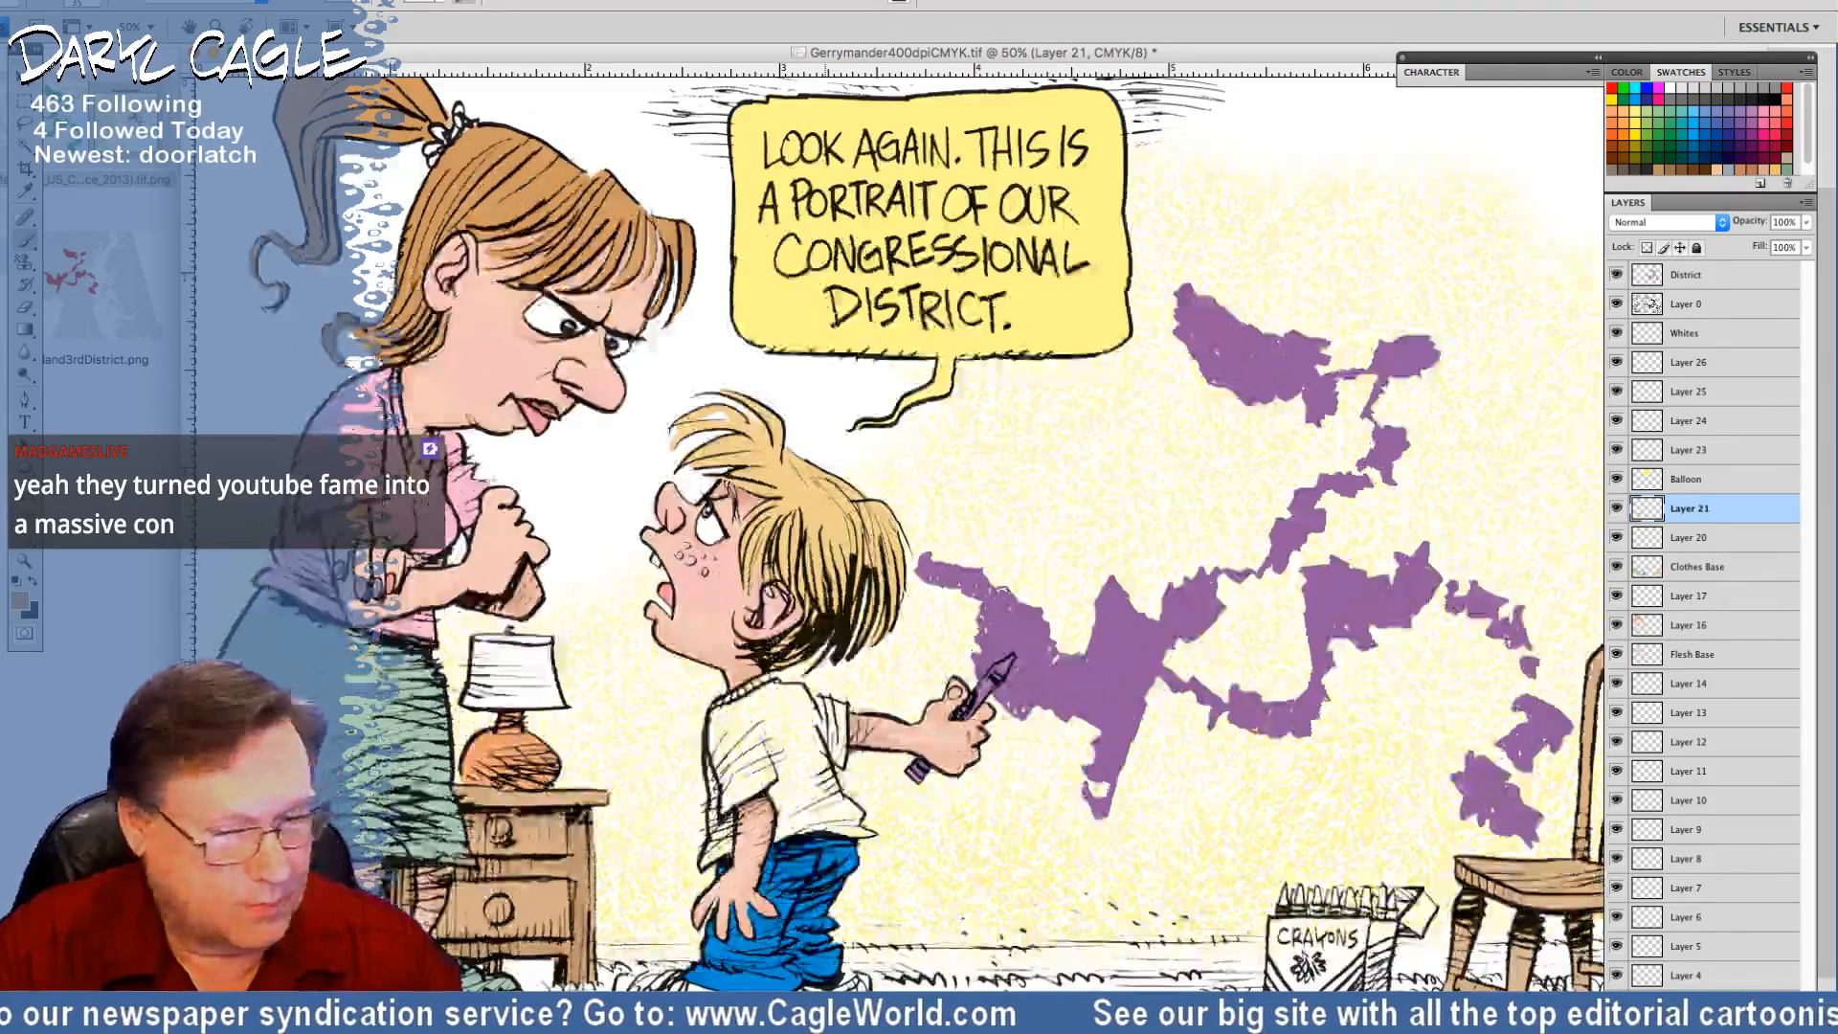
left_click_drag(849, 59, 522, 41)
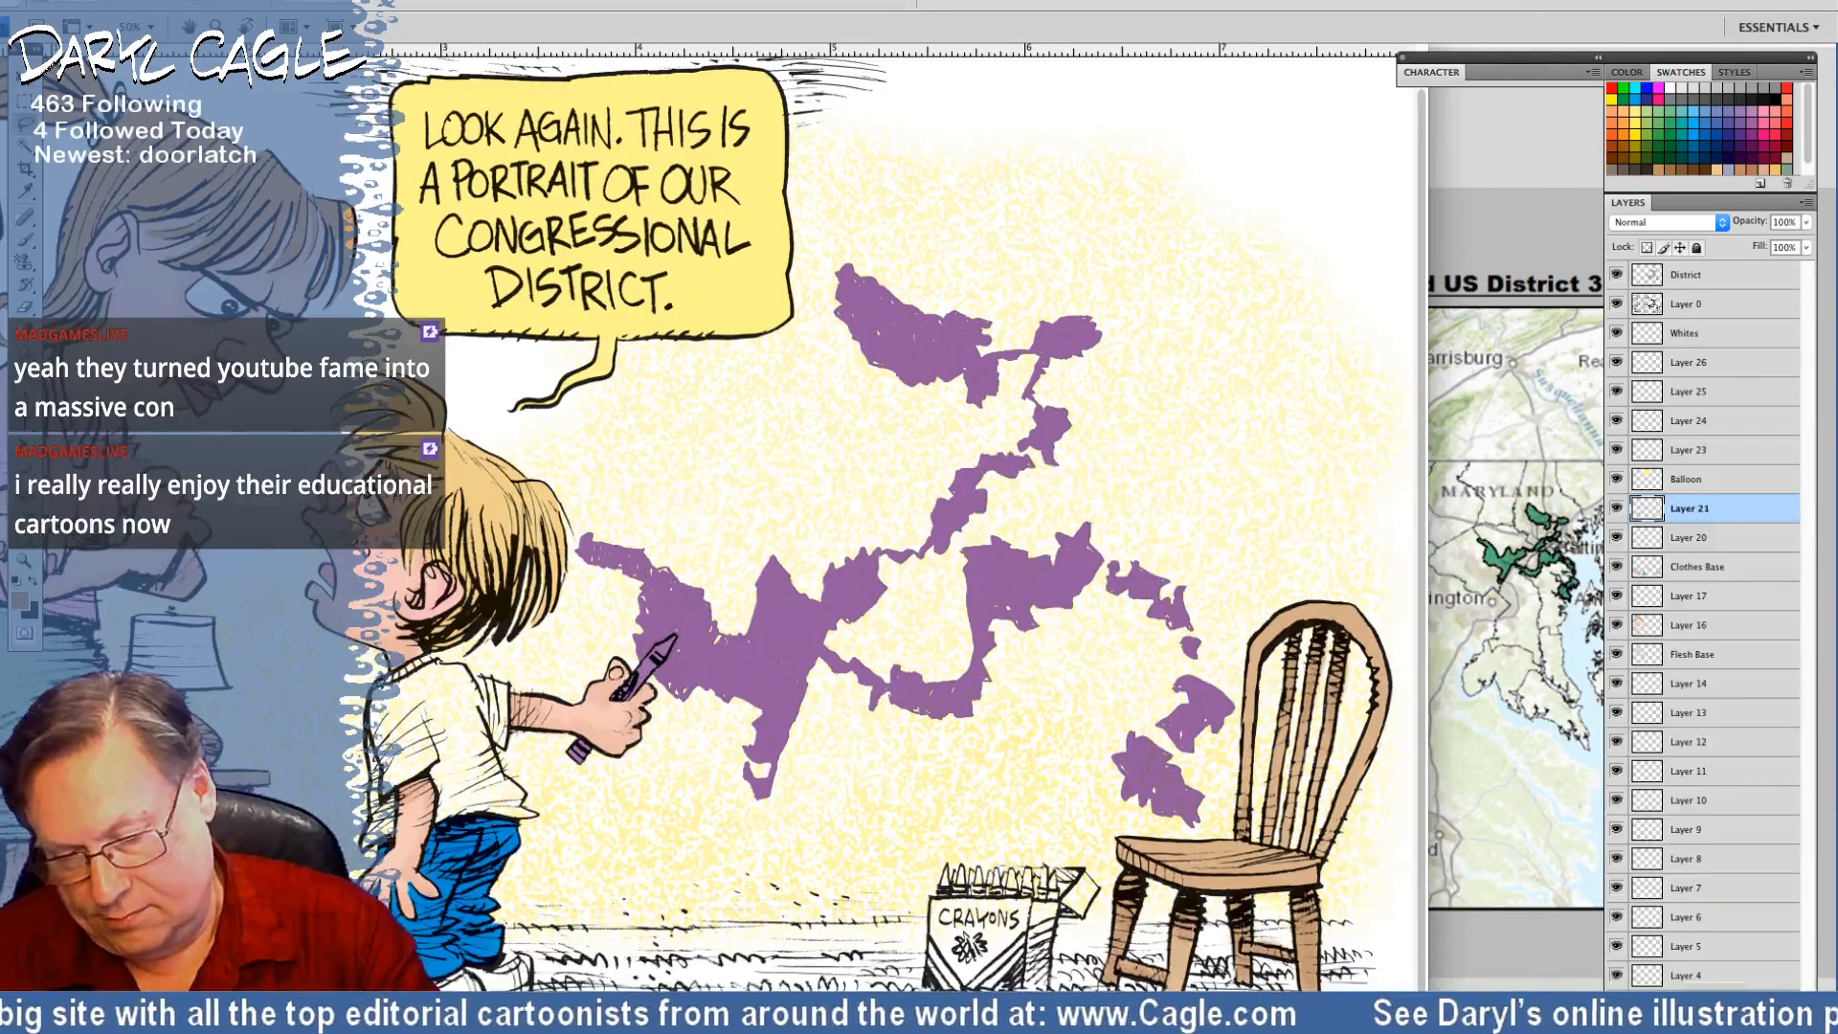
left_click_drag(1424, 996, 1587, 1032)
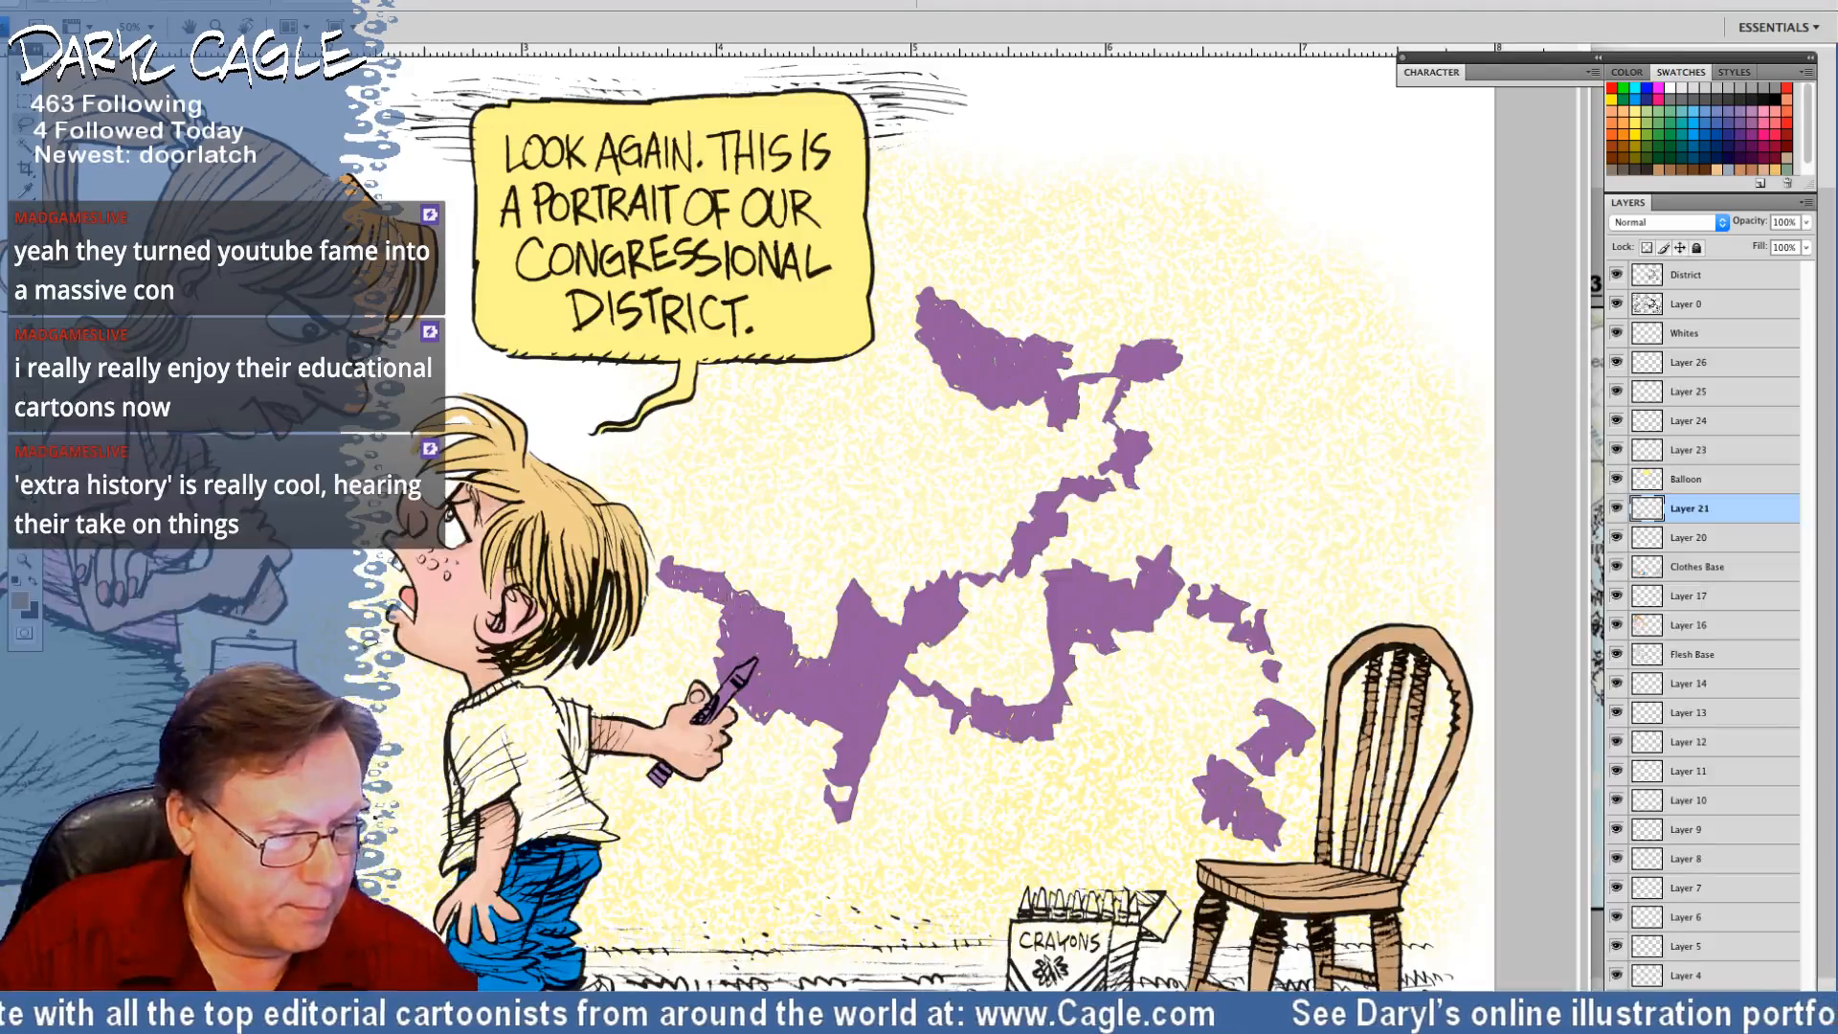
scroll(1006, 672, "up", 1)
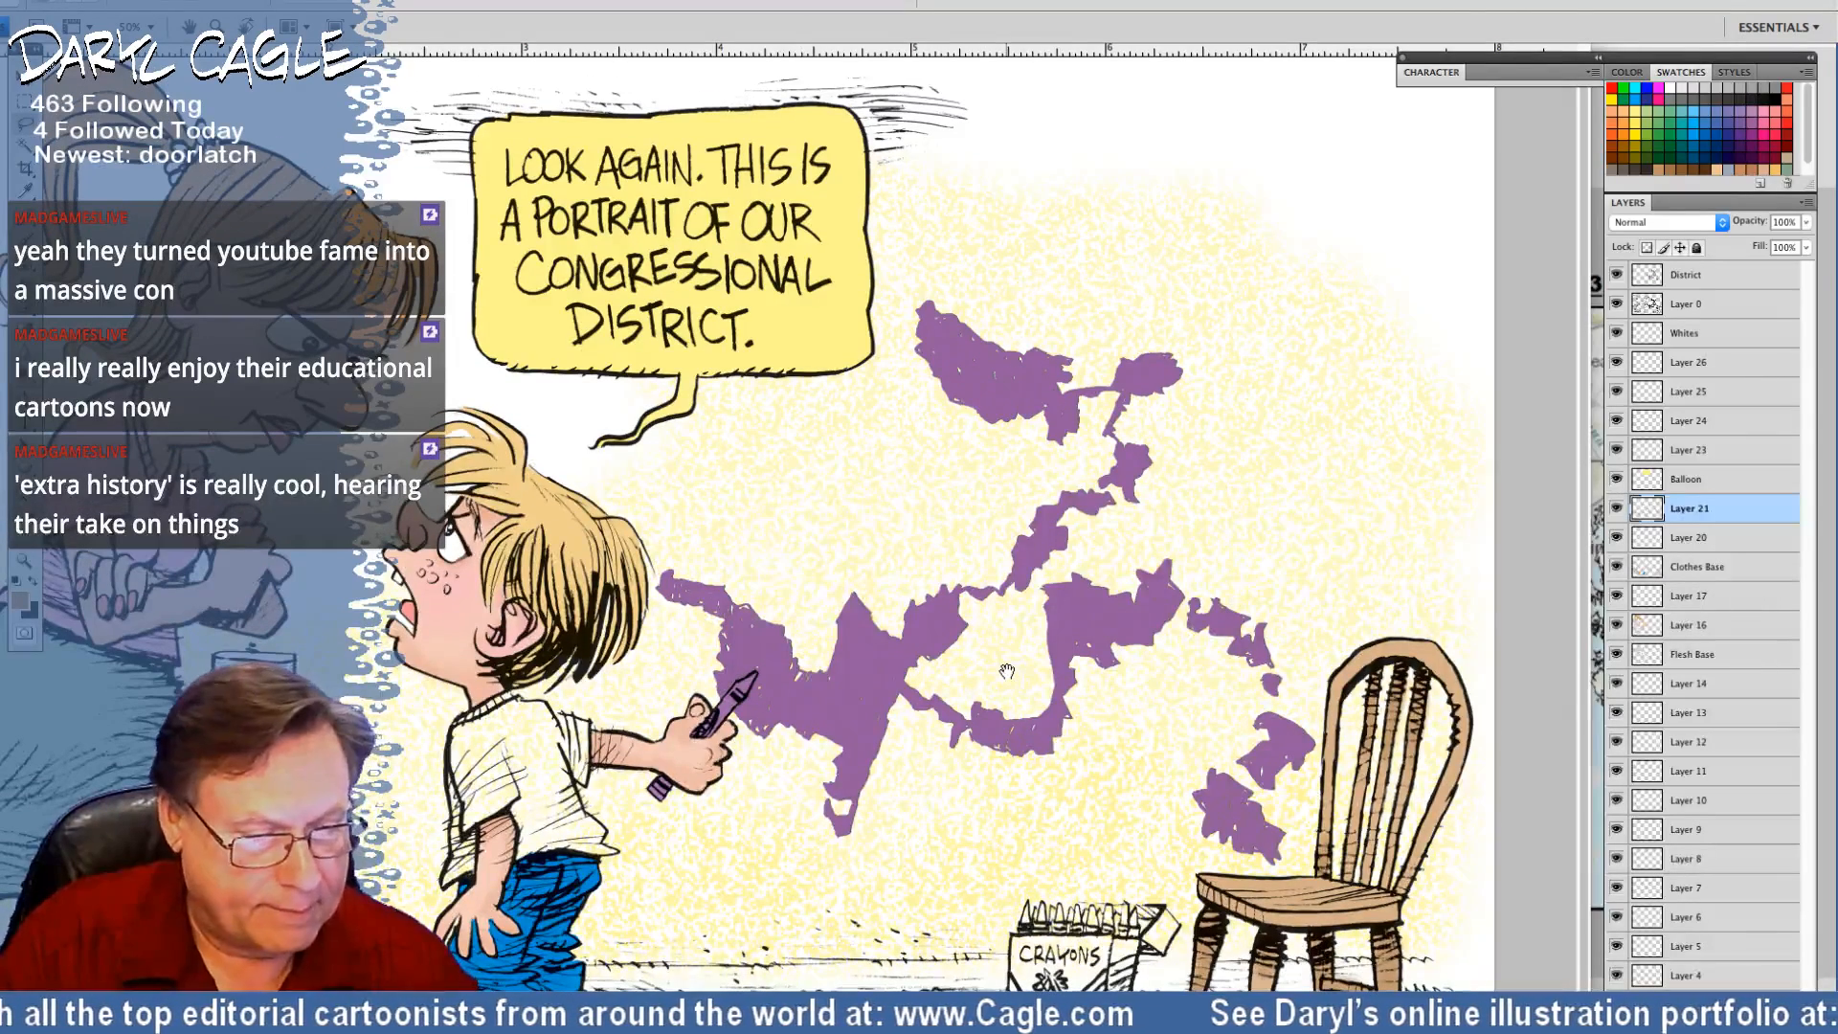
left_click(574, 0)
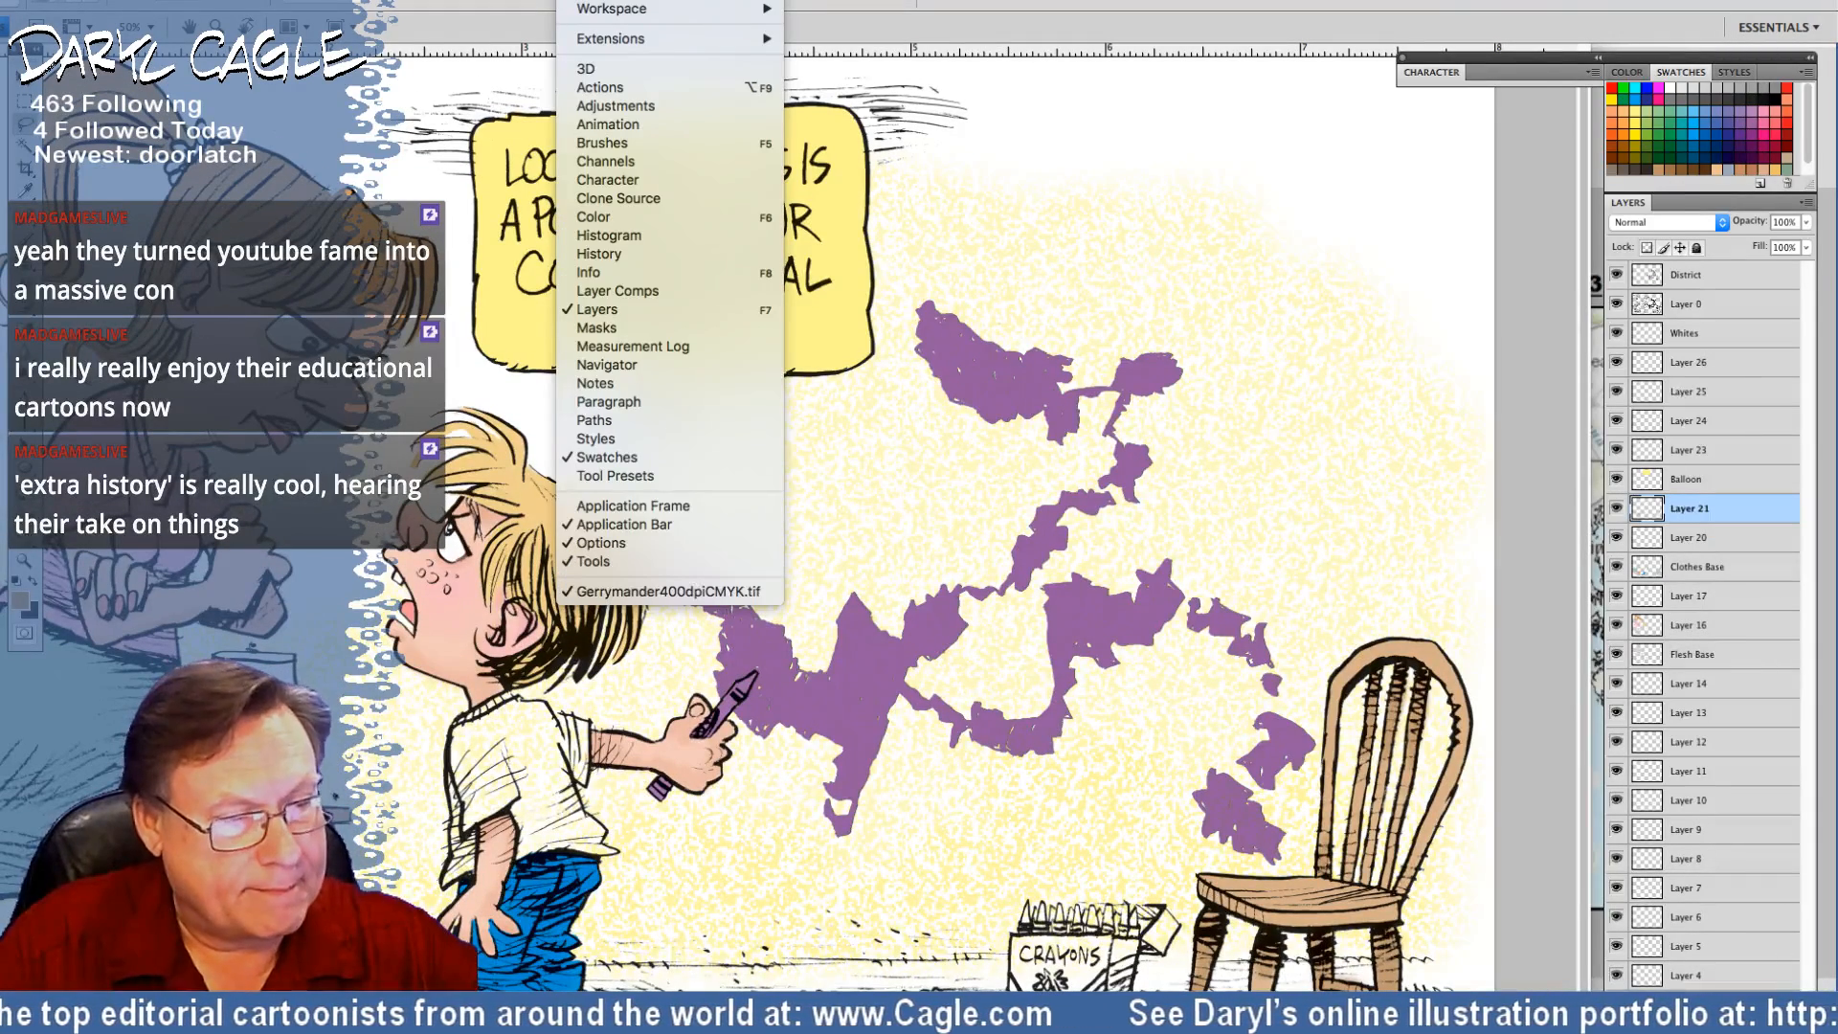
mouse_move(586, 0)
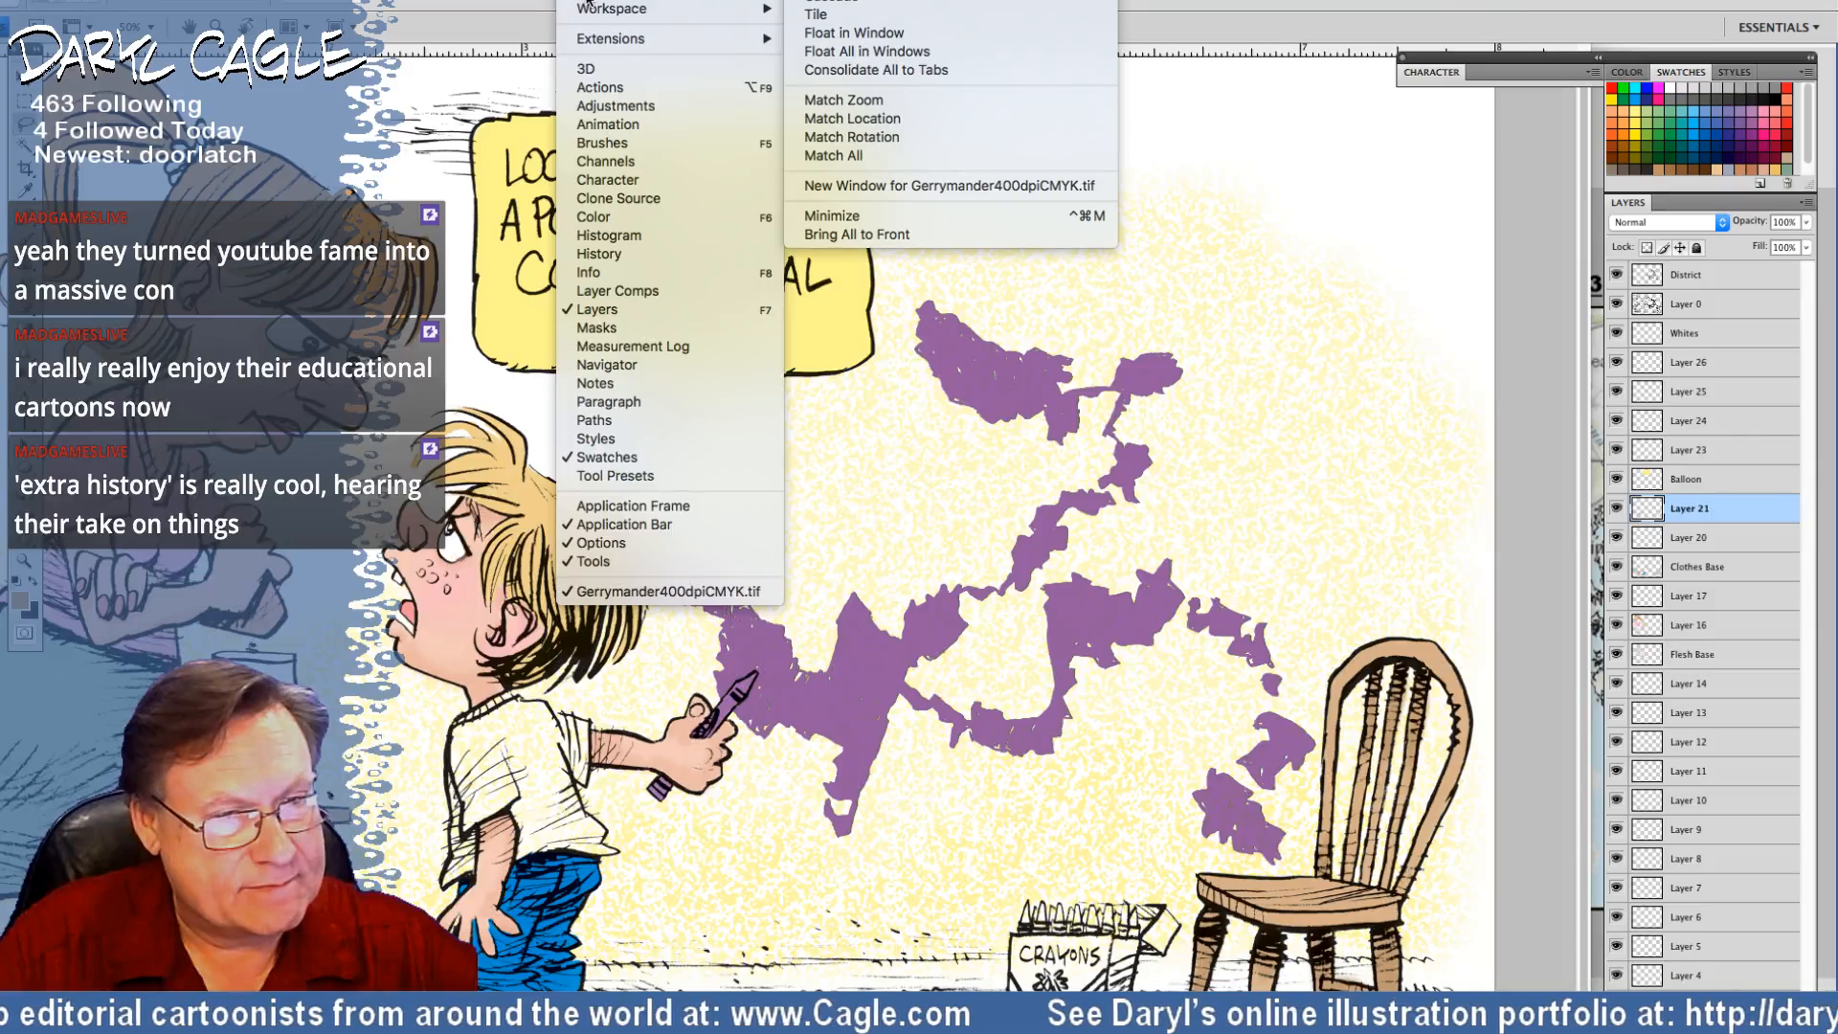
left_click(814, 5)
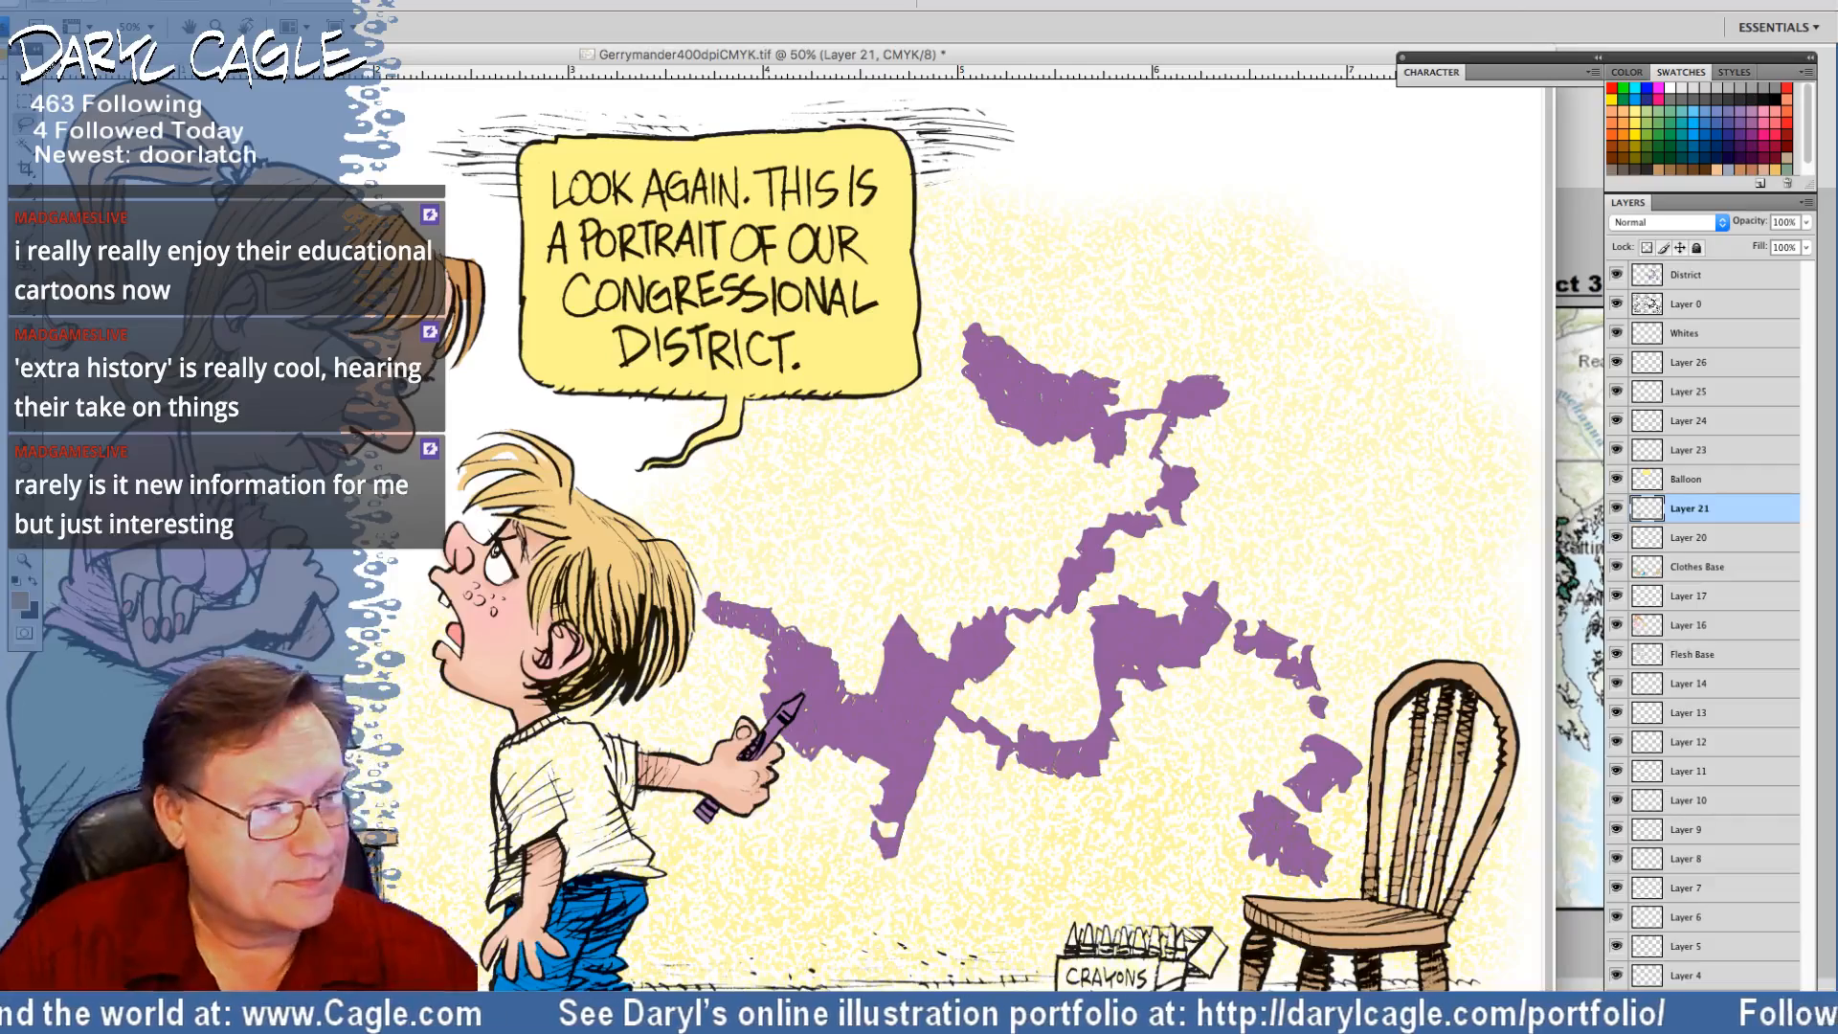
left_click_drag(237, 54, 430, 67)
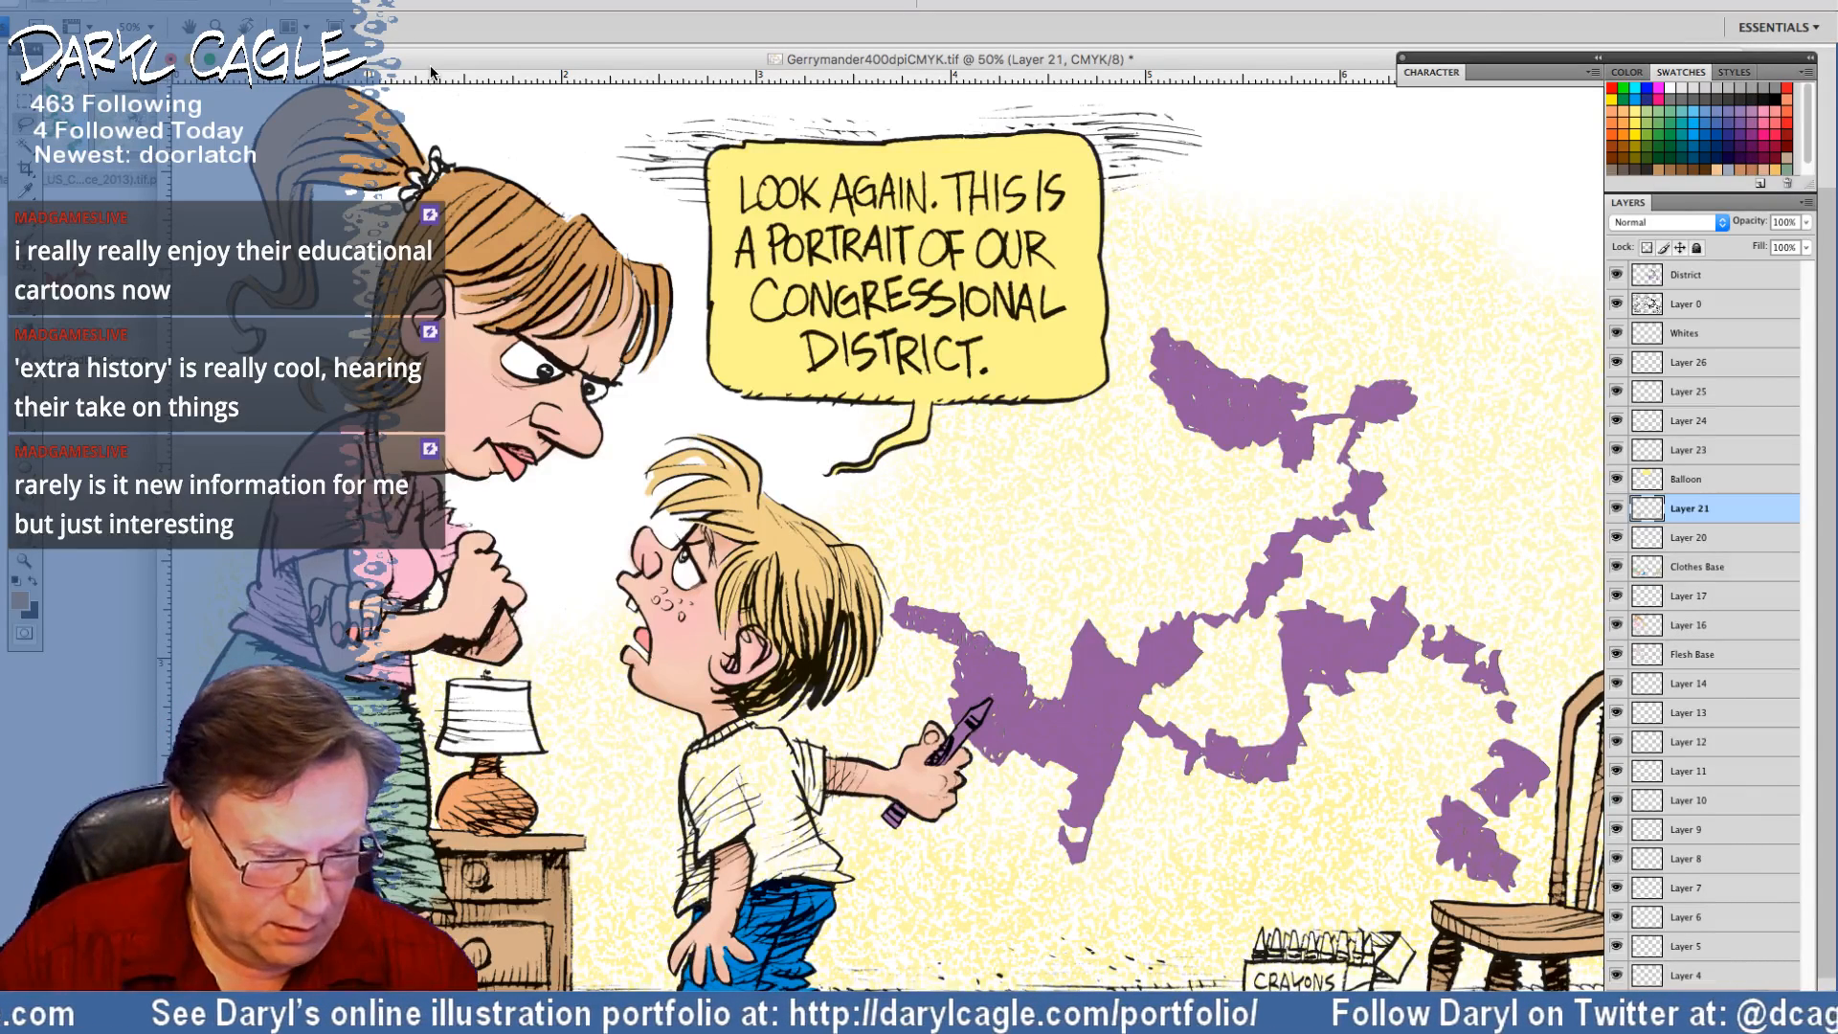
Take a light orange foreground colour (#fdc689), choose a brush tip, and paint the boy's T-shirt with it
left_click(1620, 111)
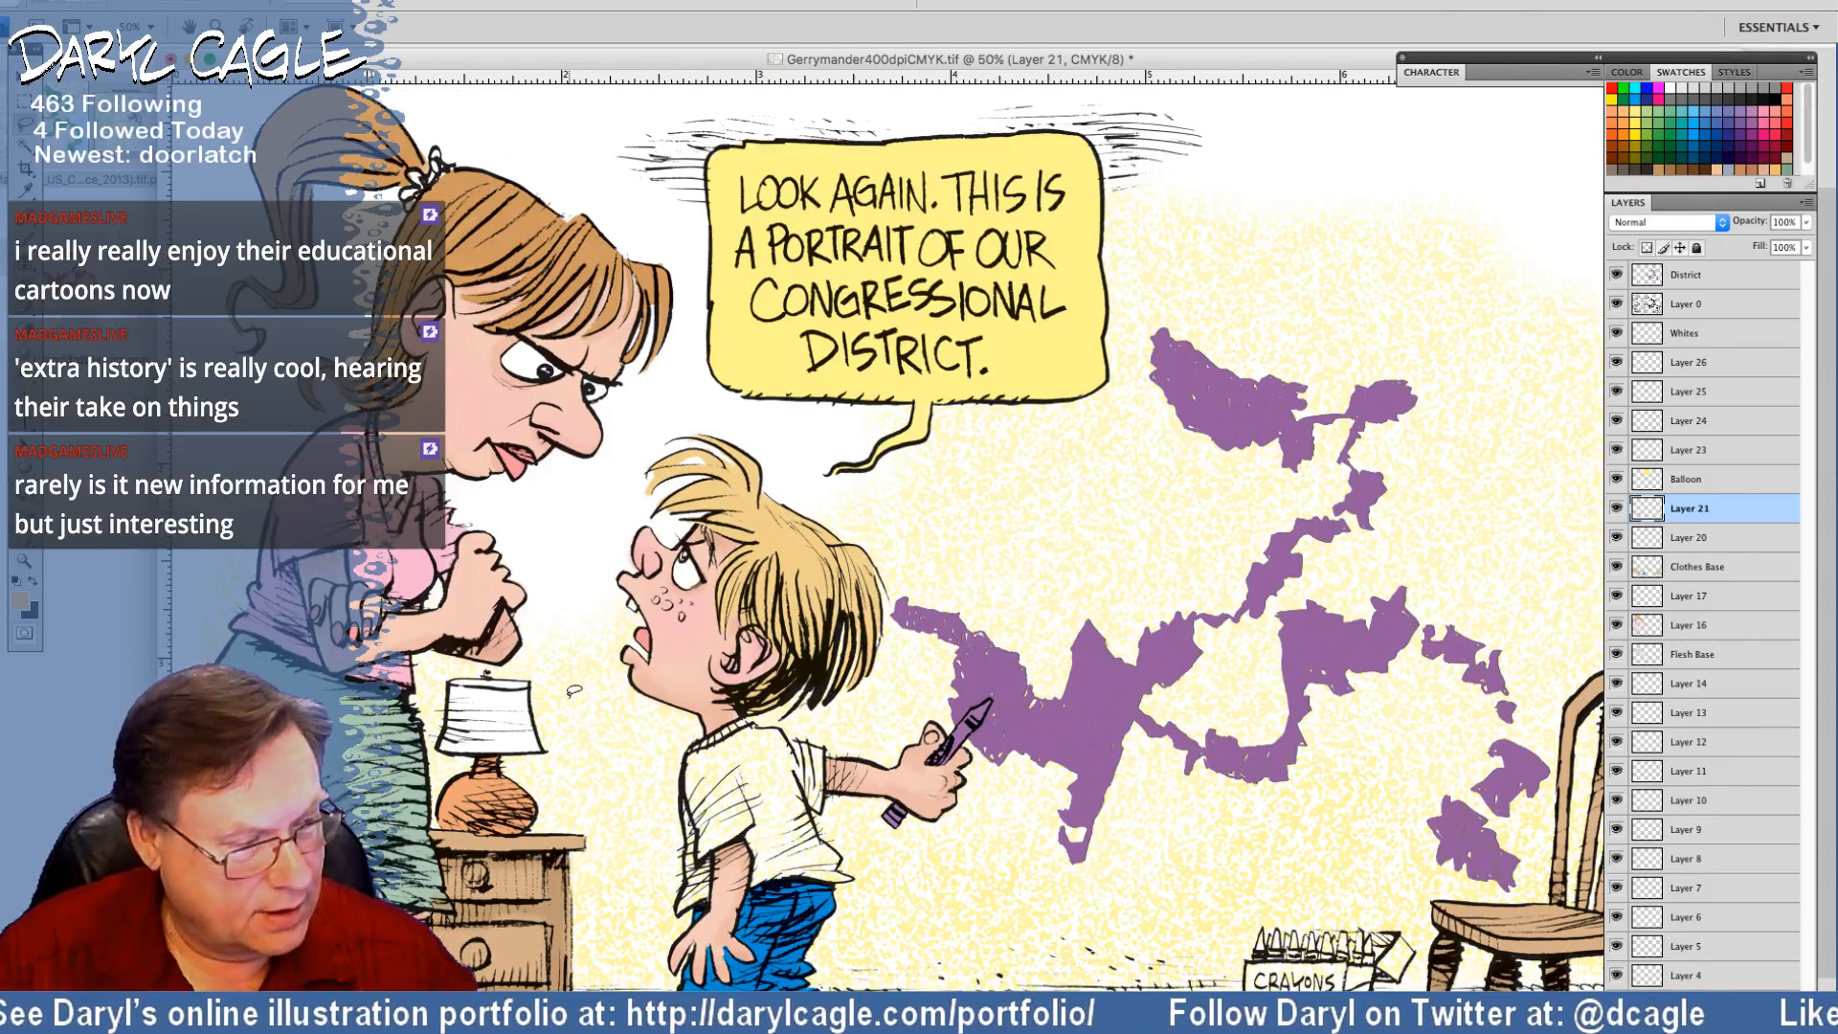
left_click(21, 601)
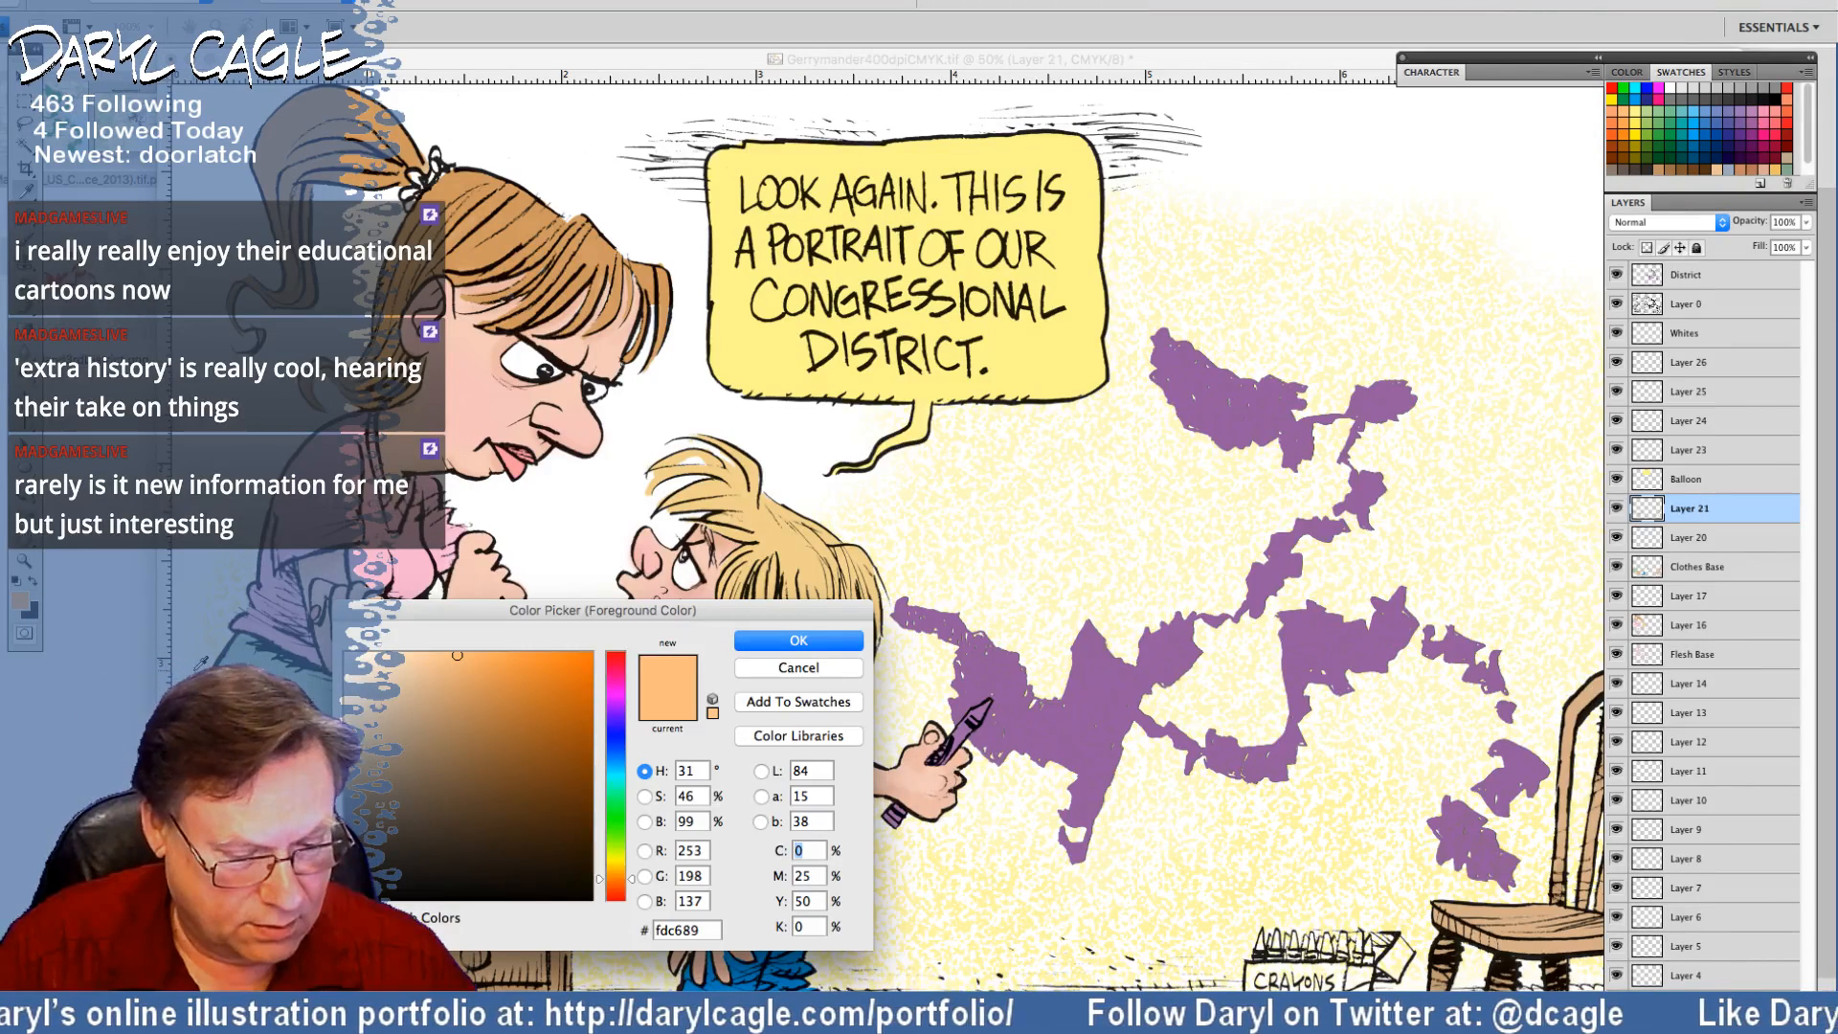
key("Return")
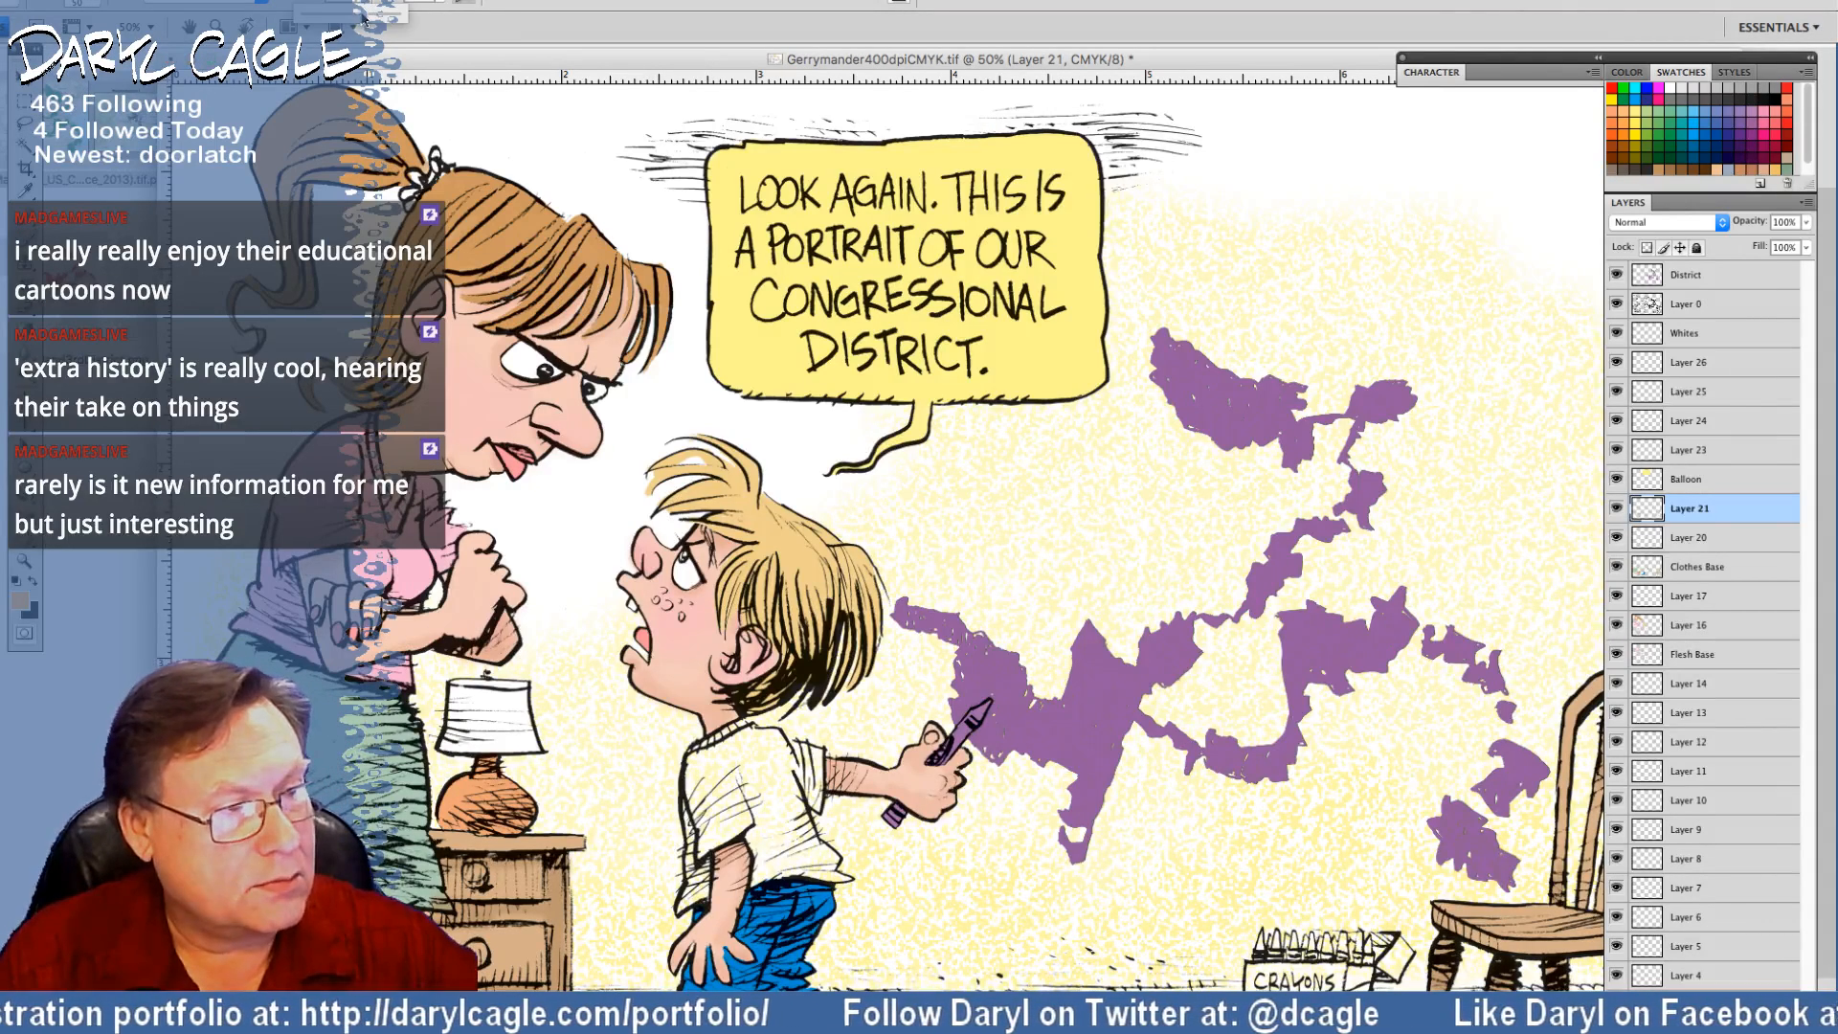
left_click(88, 4)
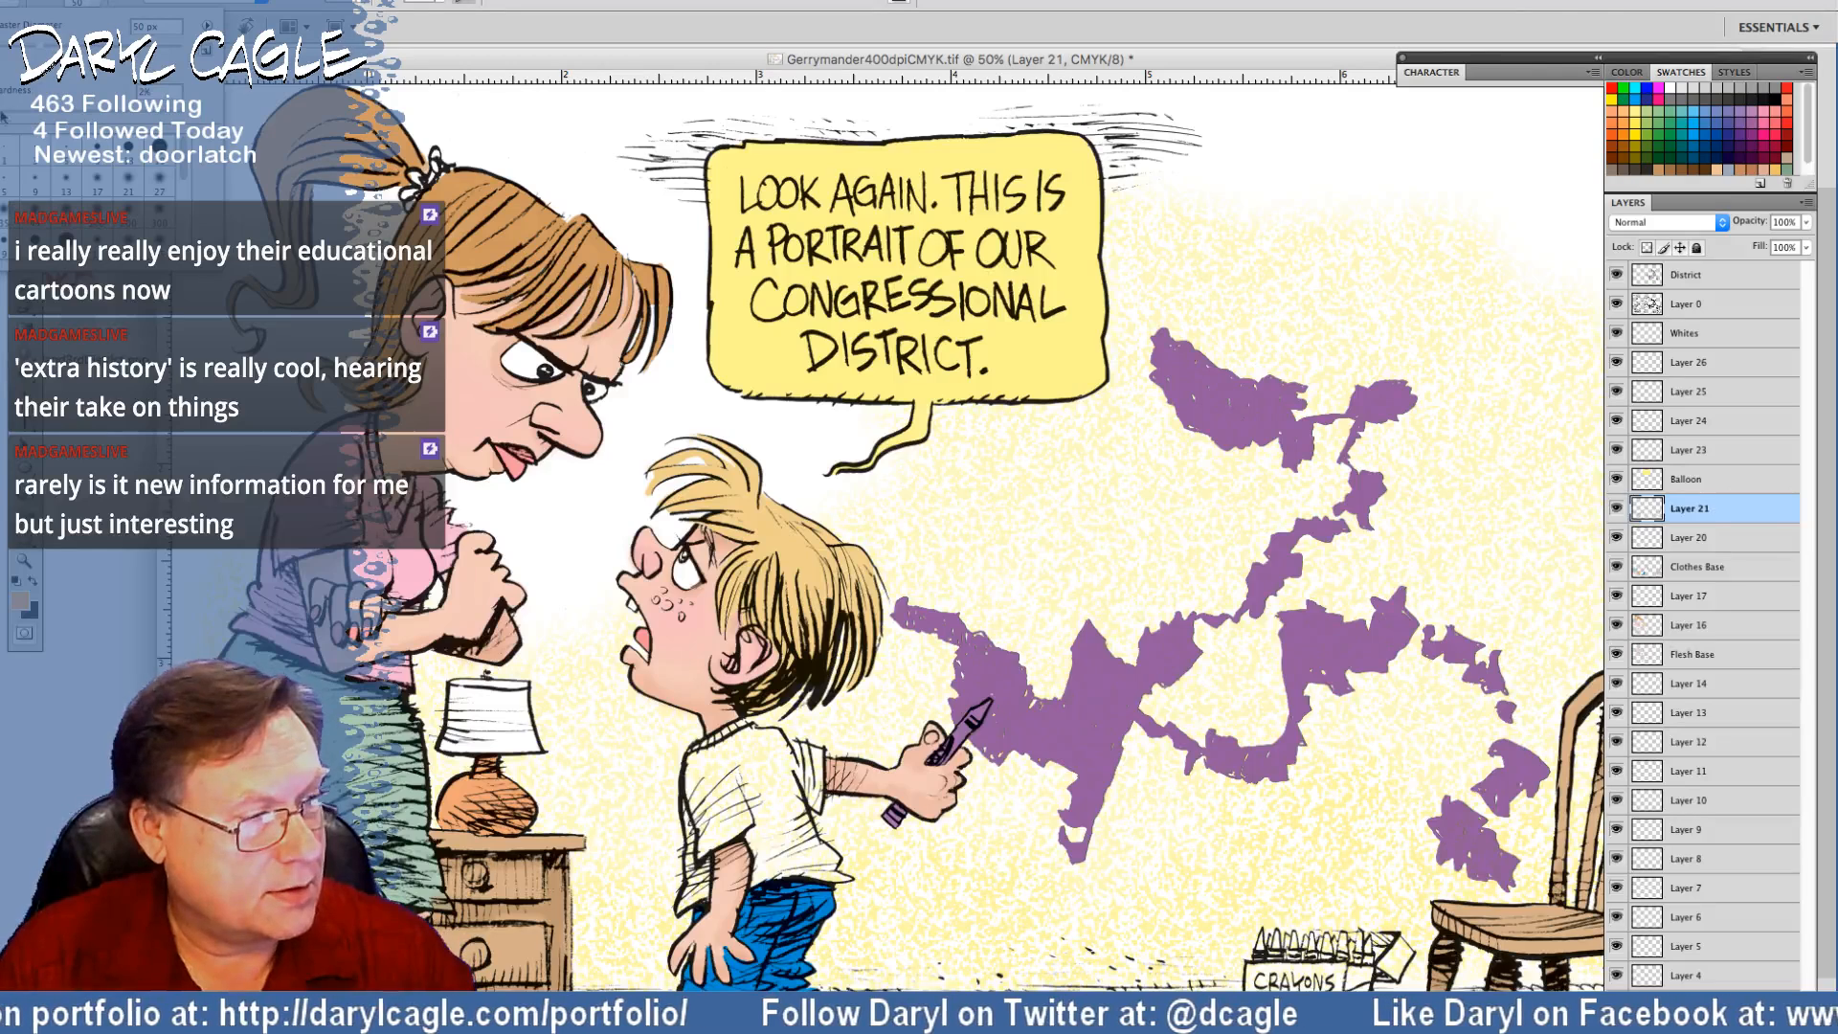
left_click(723, 756)
mouse_move(696, 747)
left_mouse_down()
mouse_move(706, 890)
mouse_move(682, 904)
mouse_move(742, 829)
mouse_move(756, 879)
mouse_move(838, 876)
mouse_move(800, 800)
mouse_move(816, 805)
mouse_move(818, 761)
mouse_move(749, 731)
mouse_move(717, 750)
left_mouse_up()
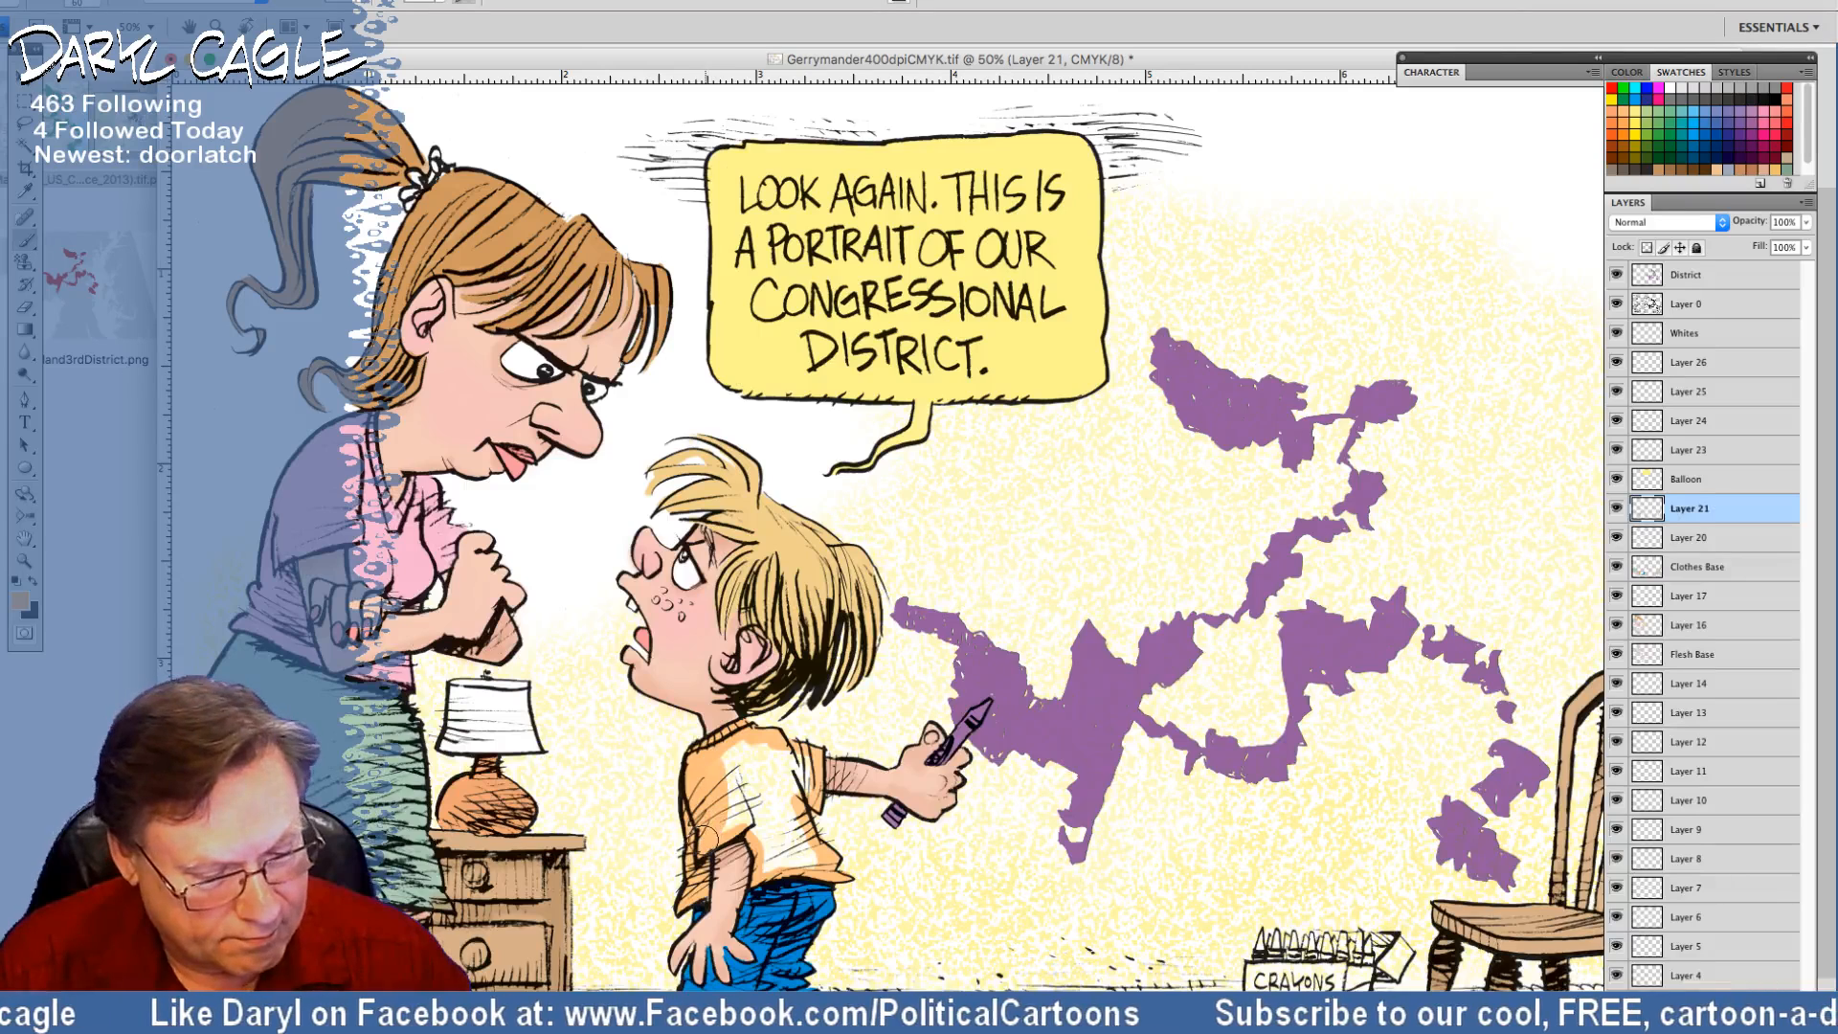
mouse_move(703, 838)
left_mouse_down()
mouse_move(765, 828)
mouse_move(725, 786)
mouse_move(750, 795)
mouse_move(737, 754)
mouse_move(766, 751)
mouse_move(802, 761)
mouse_move(800, 787)
mouse_move(757, 773)
mouse_move(780, 812)
mouse_move(771, 862)
mouse_move(811, 847)
mouse_move(798, 821)
mouse_move(781, 859)
left_mouse_up()
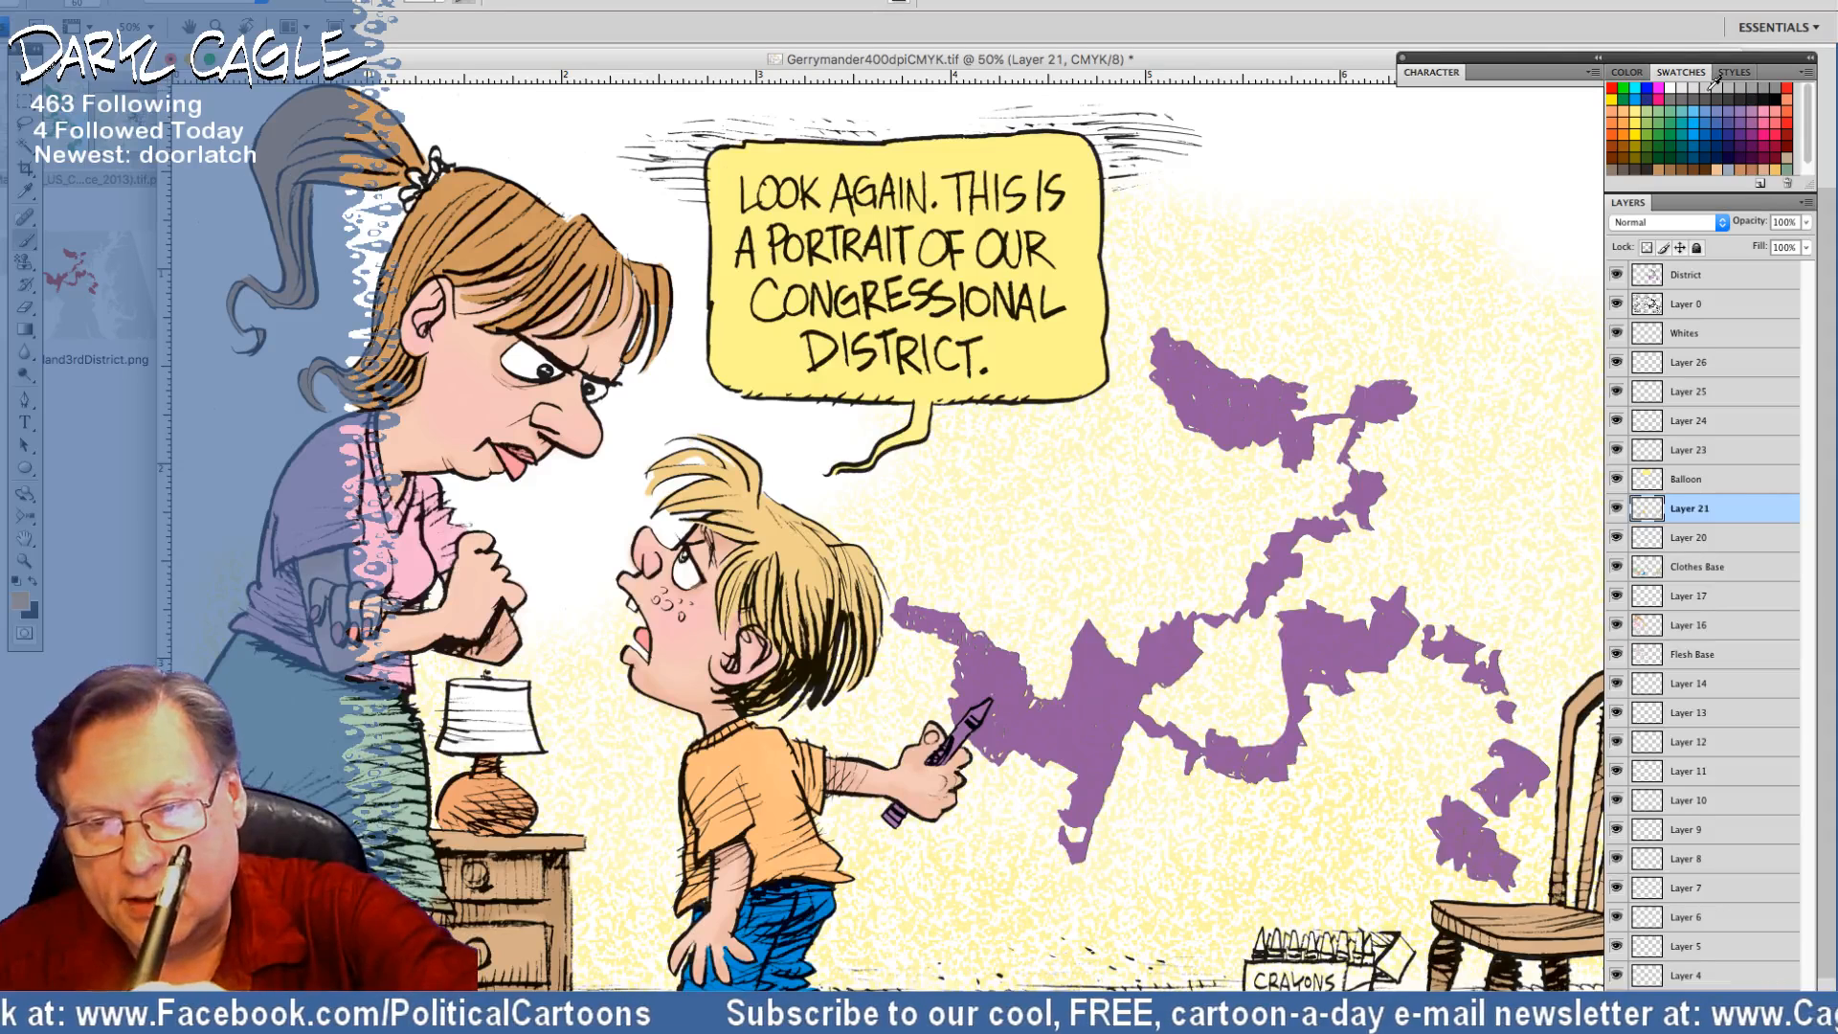
Change the foreground to a light grey and adjust the brush tip and options for painting
left_click(1647, 128)
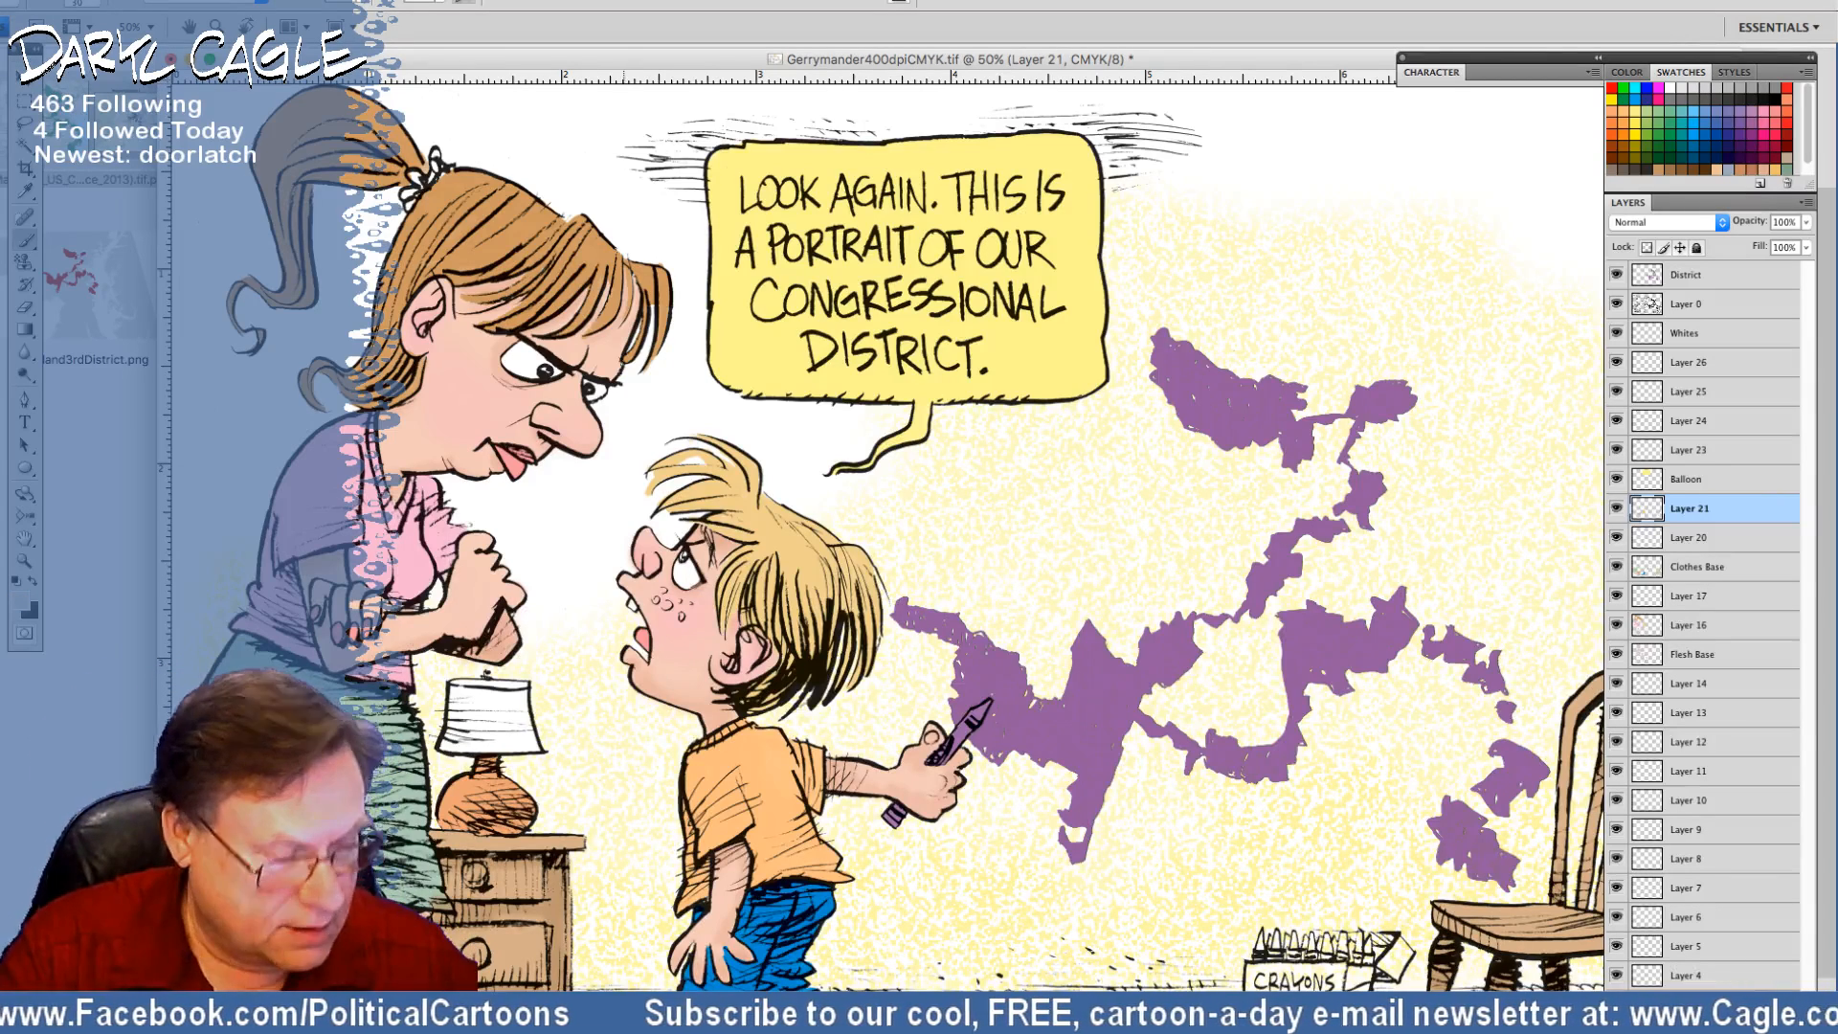
left_click(92, 6)
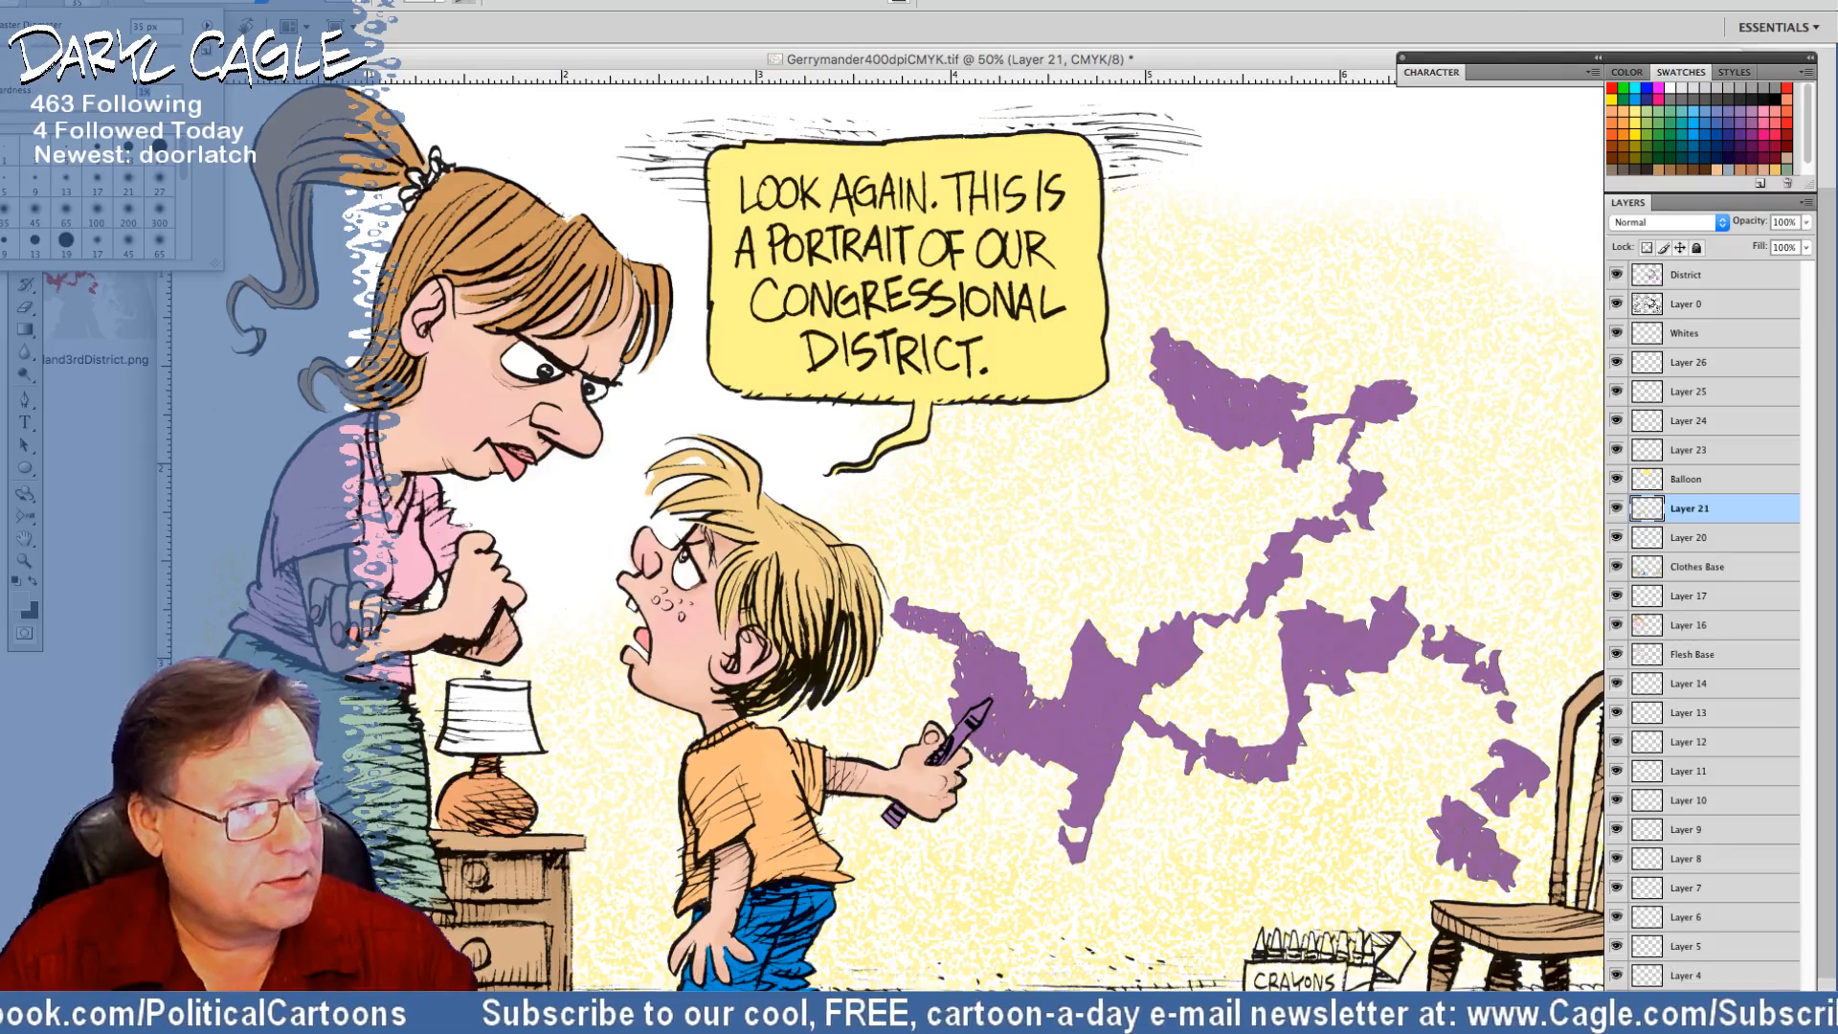
left_click(364, 4)
left_click(292, 19)
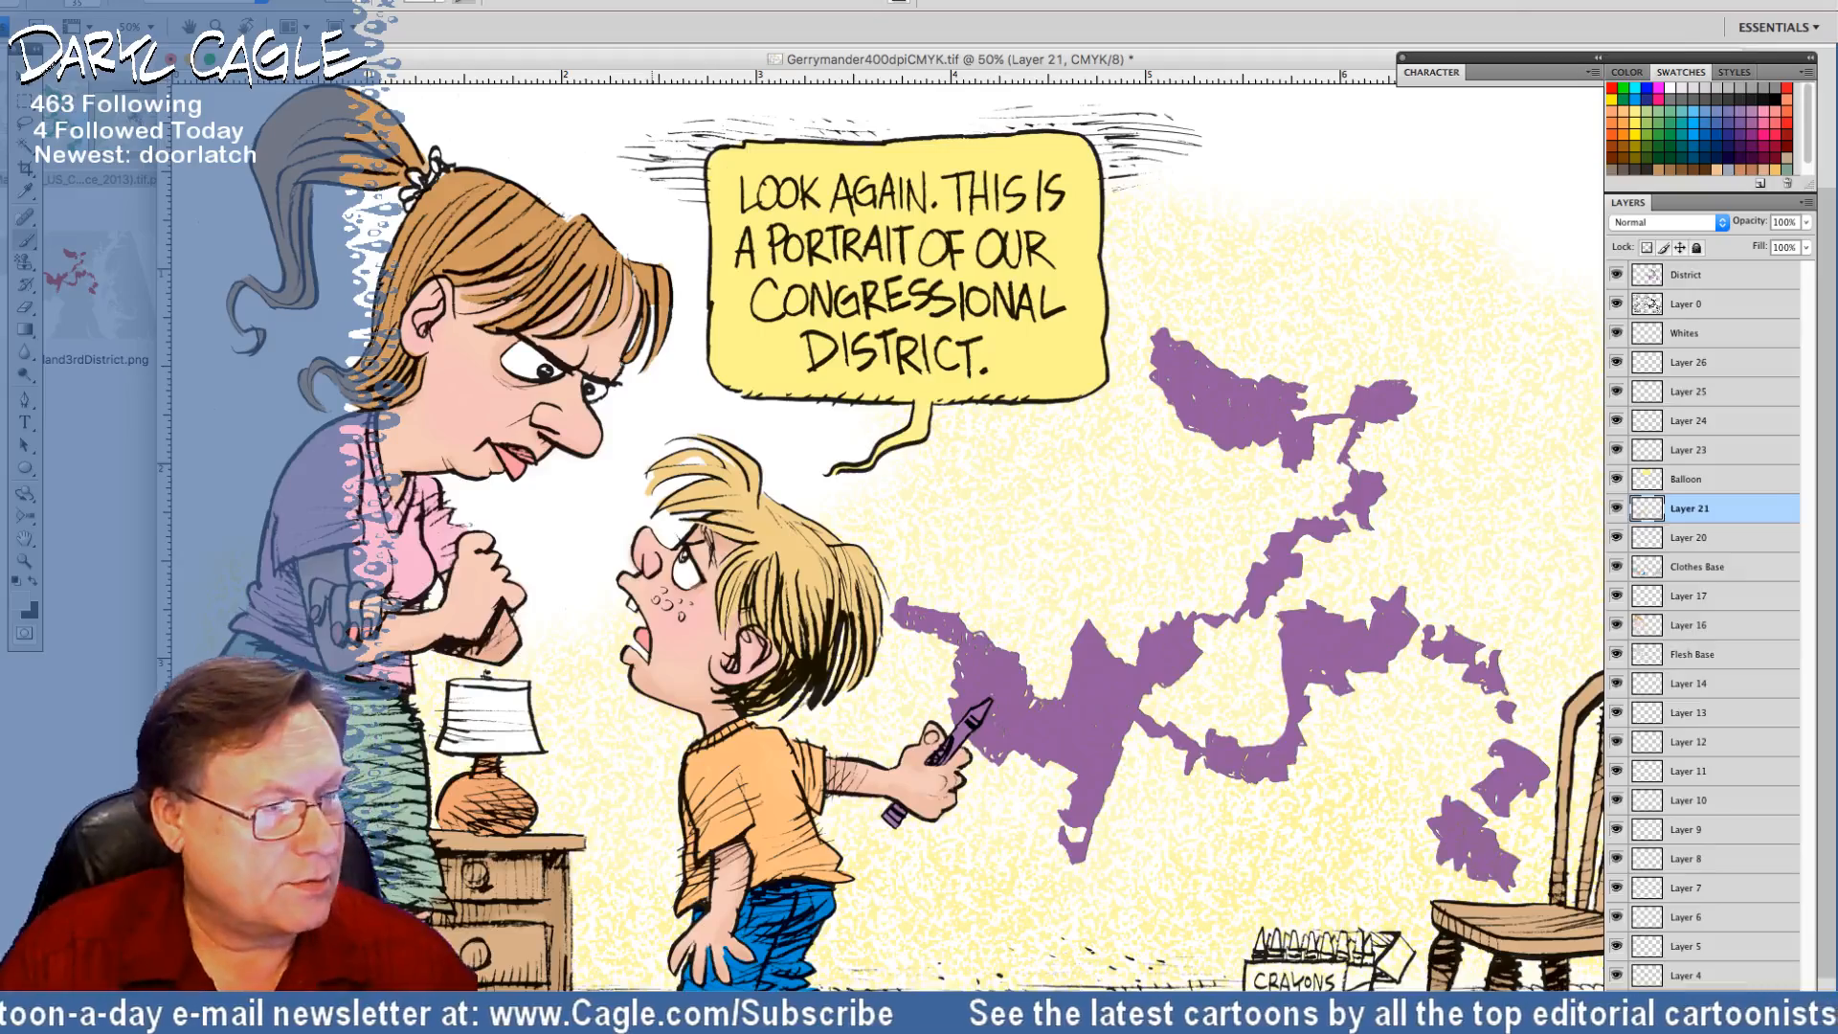
Switch to Chrome and search Google Images for "crayons"
left_click(111, 437)
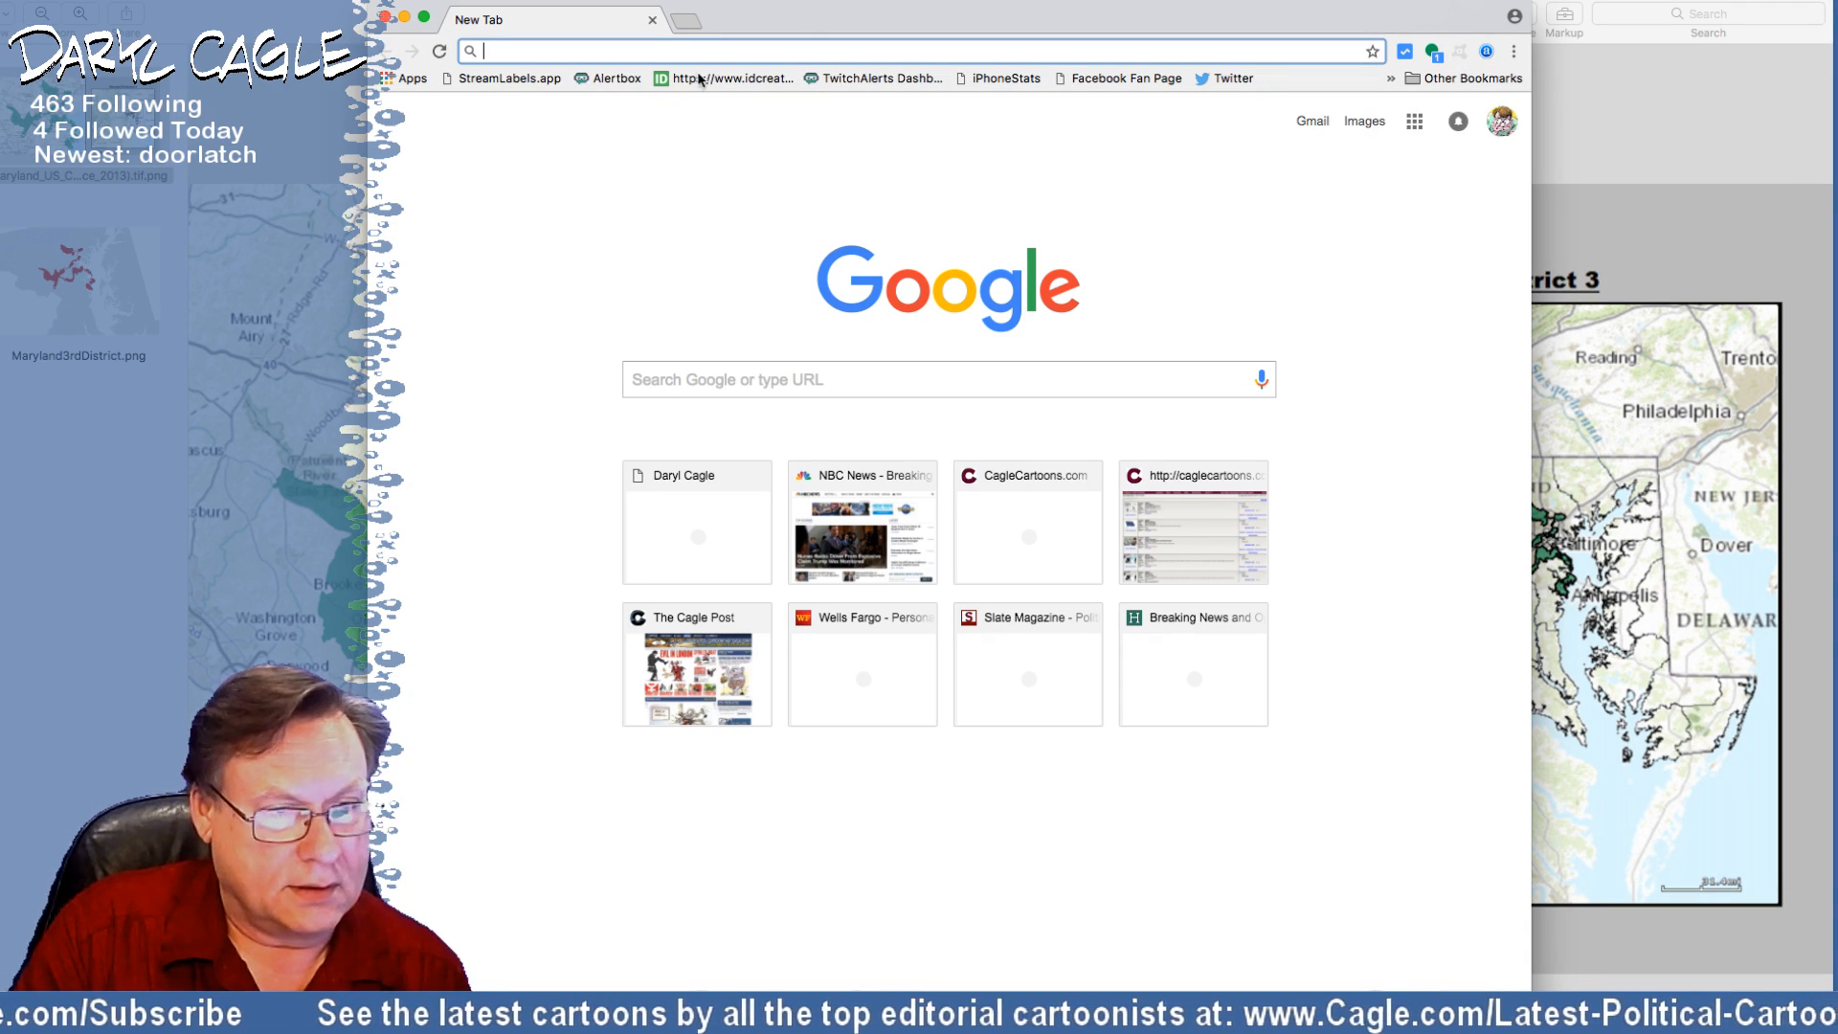
type("cr")
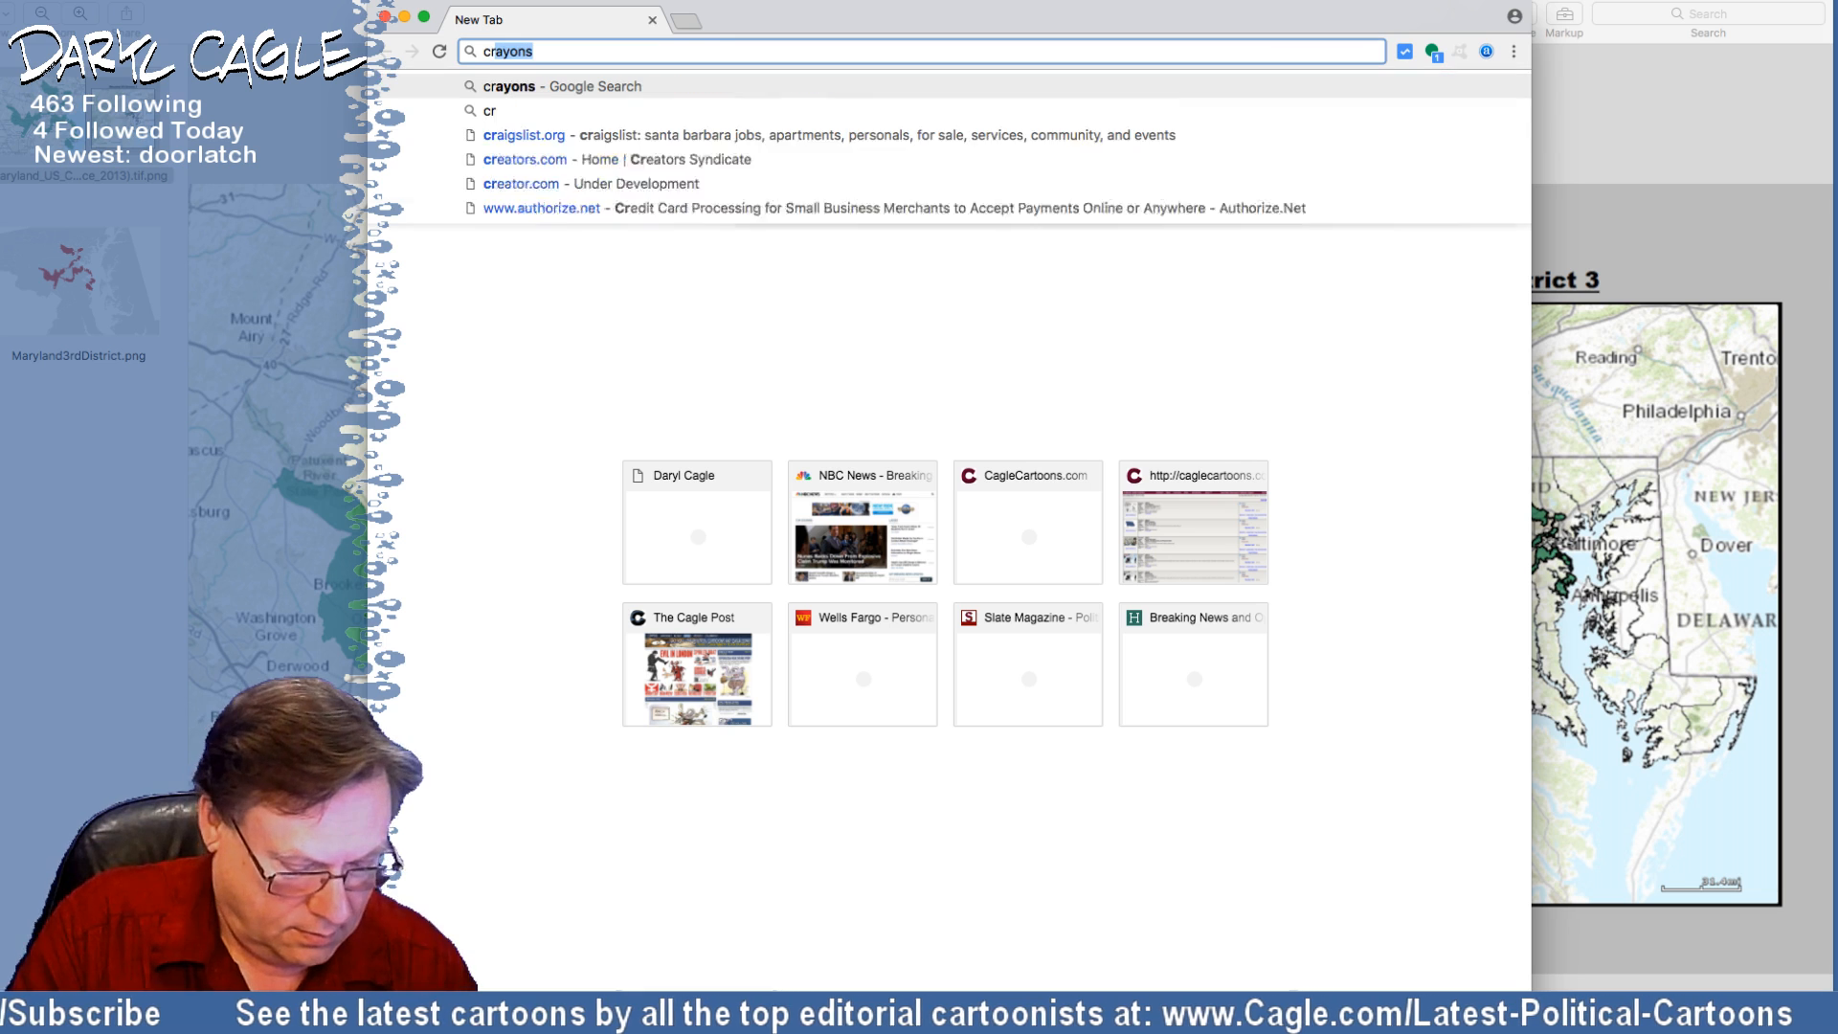
type("ayons")
key("Return")
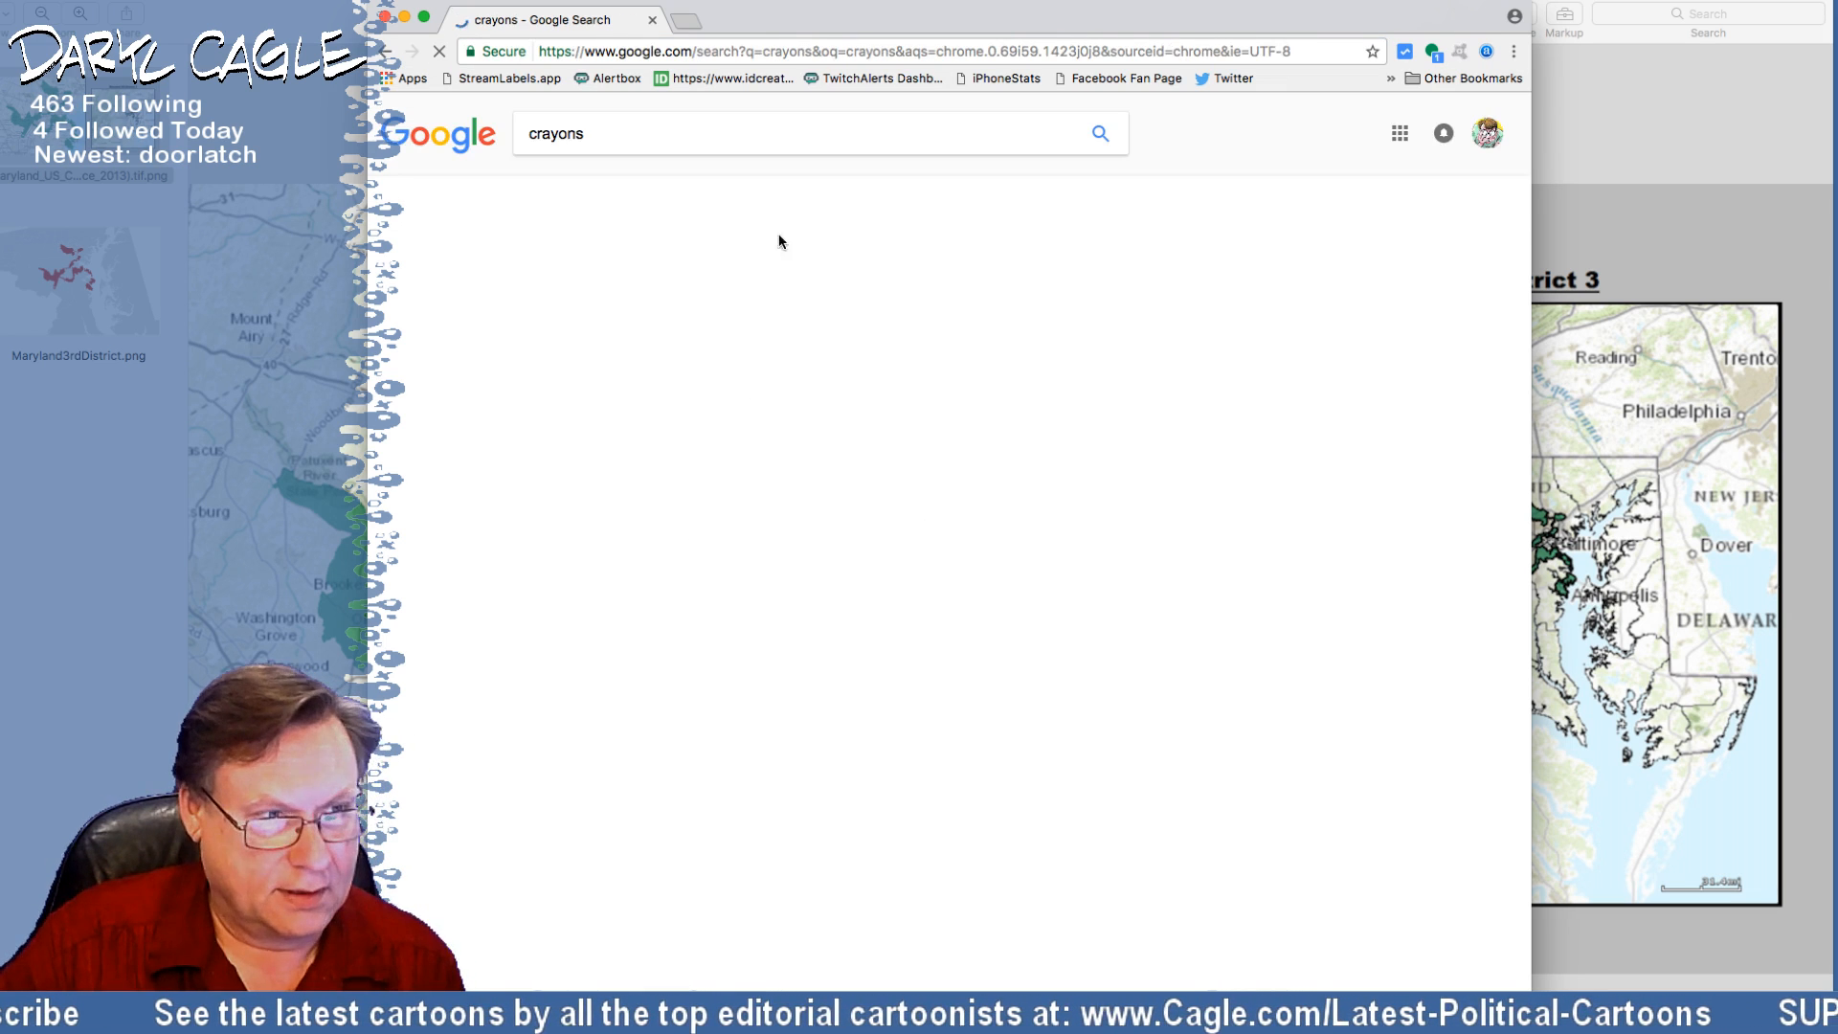
left_click(596, 189)
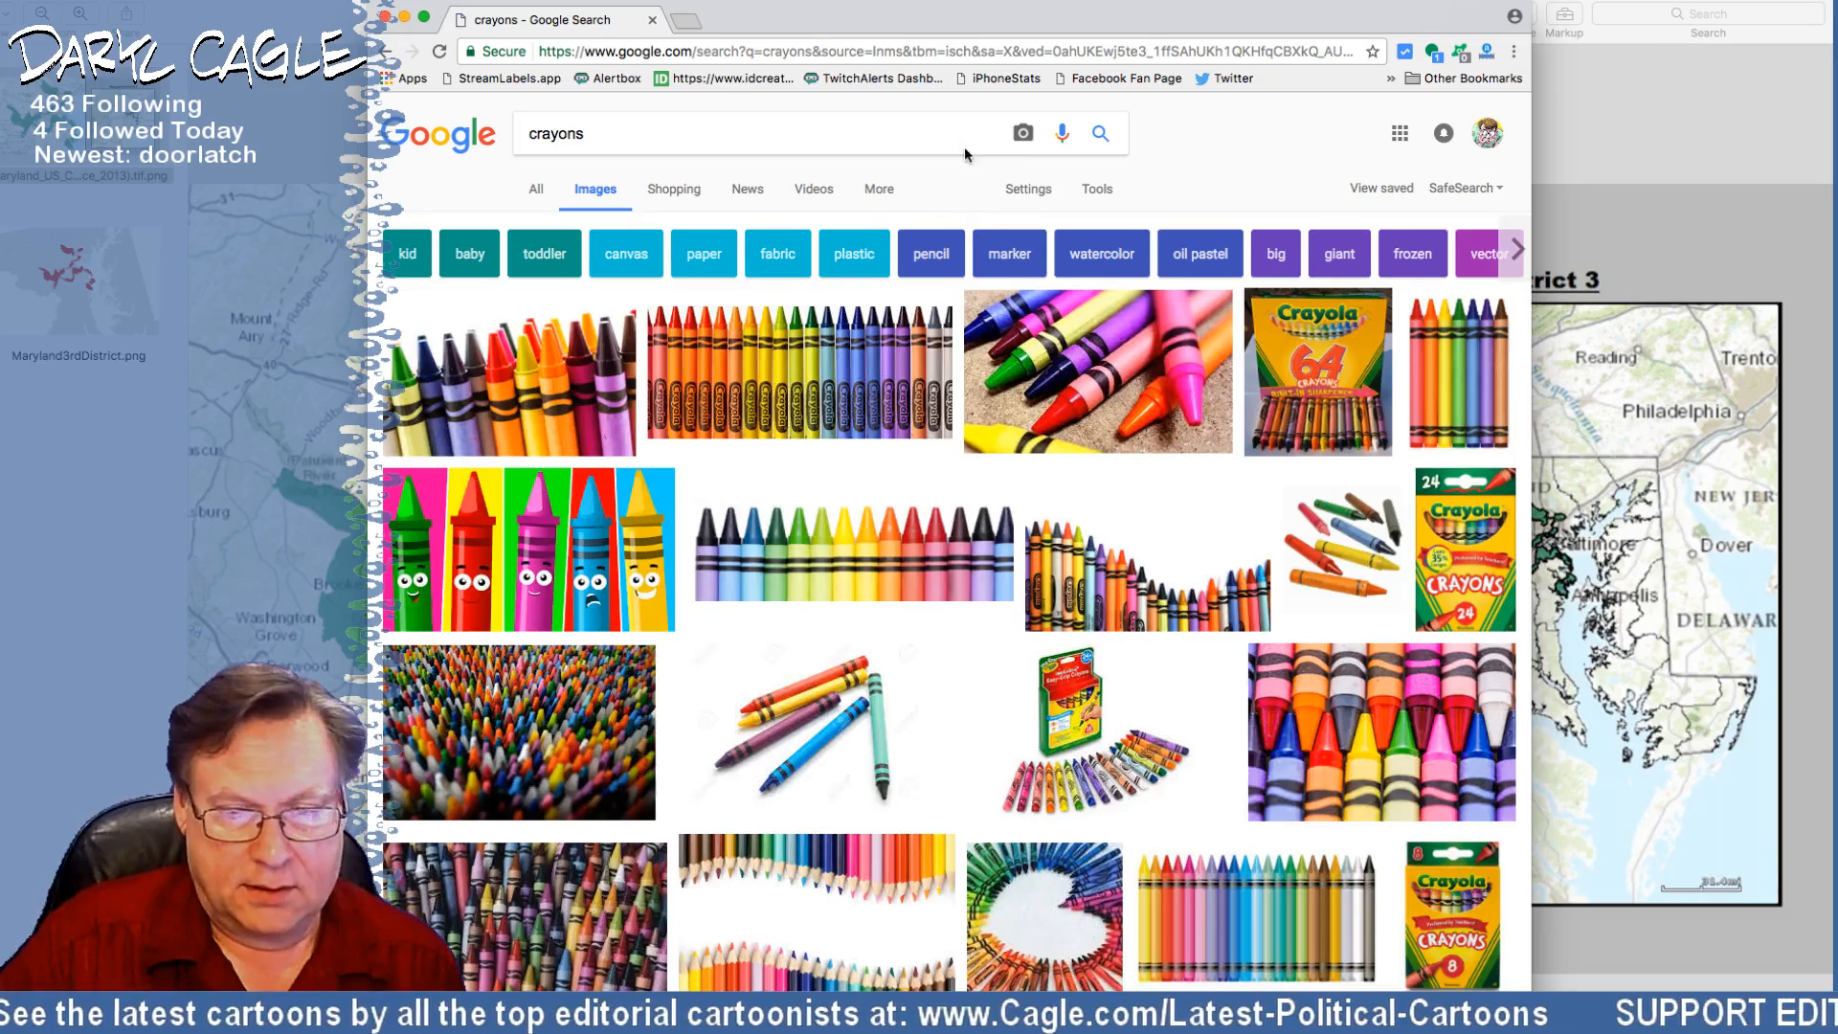
Move the browser window with the crayon pictures aside as a reference and return to Photoshop
left_click_drag(1138, 18, 214, 5)
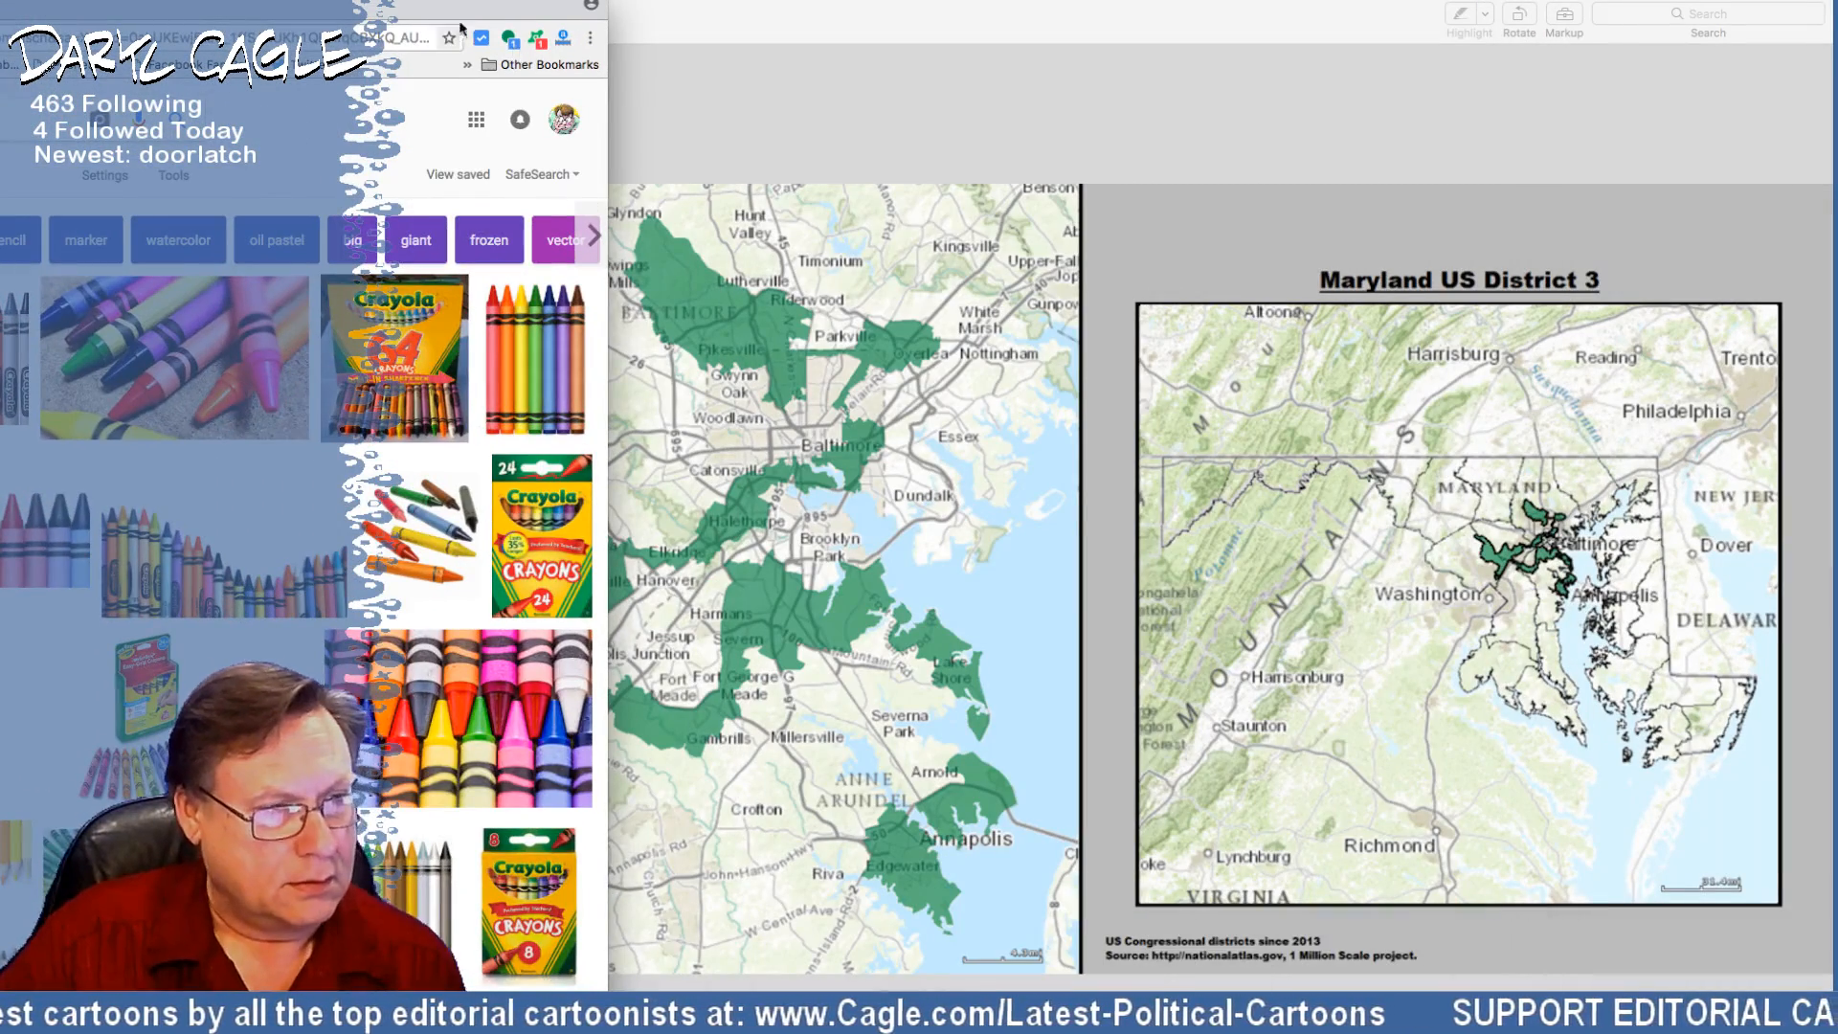
left_click_drag(460, 29, 251, 23)
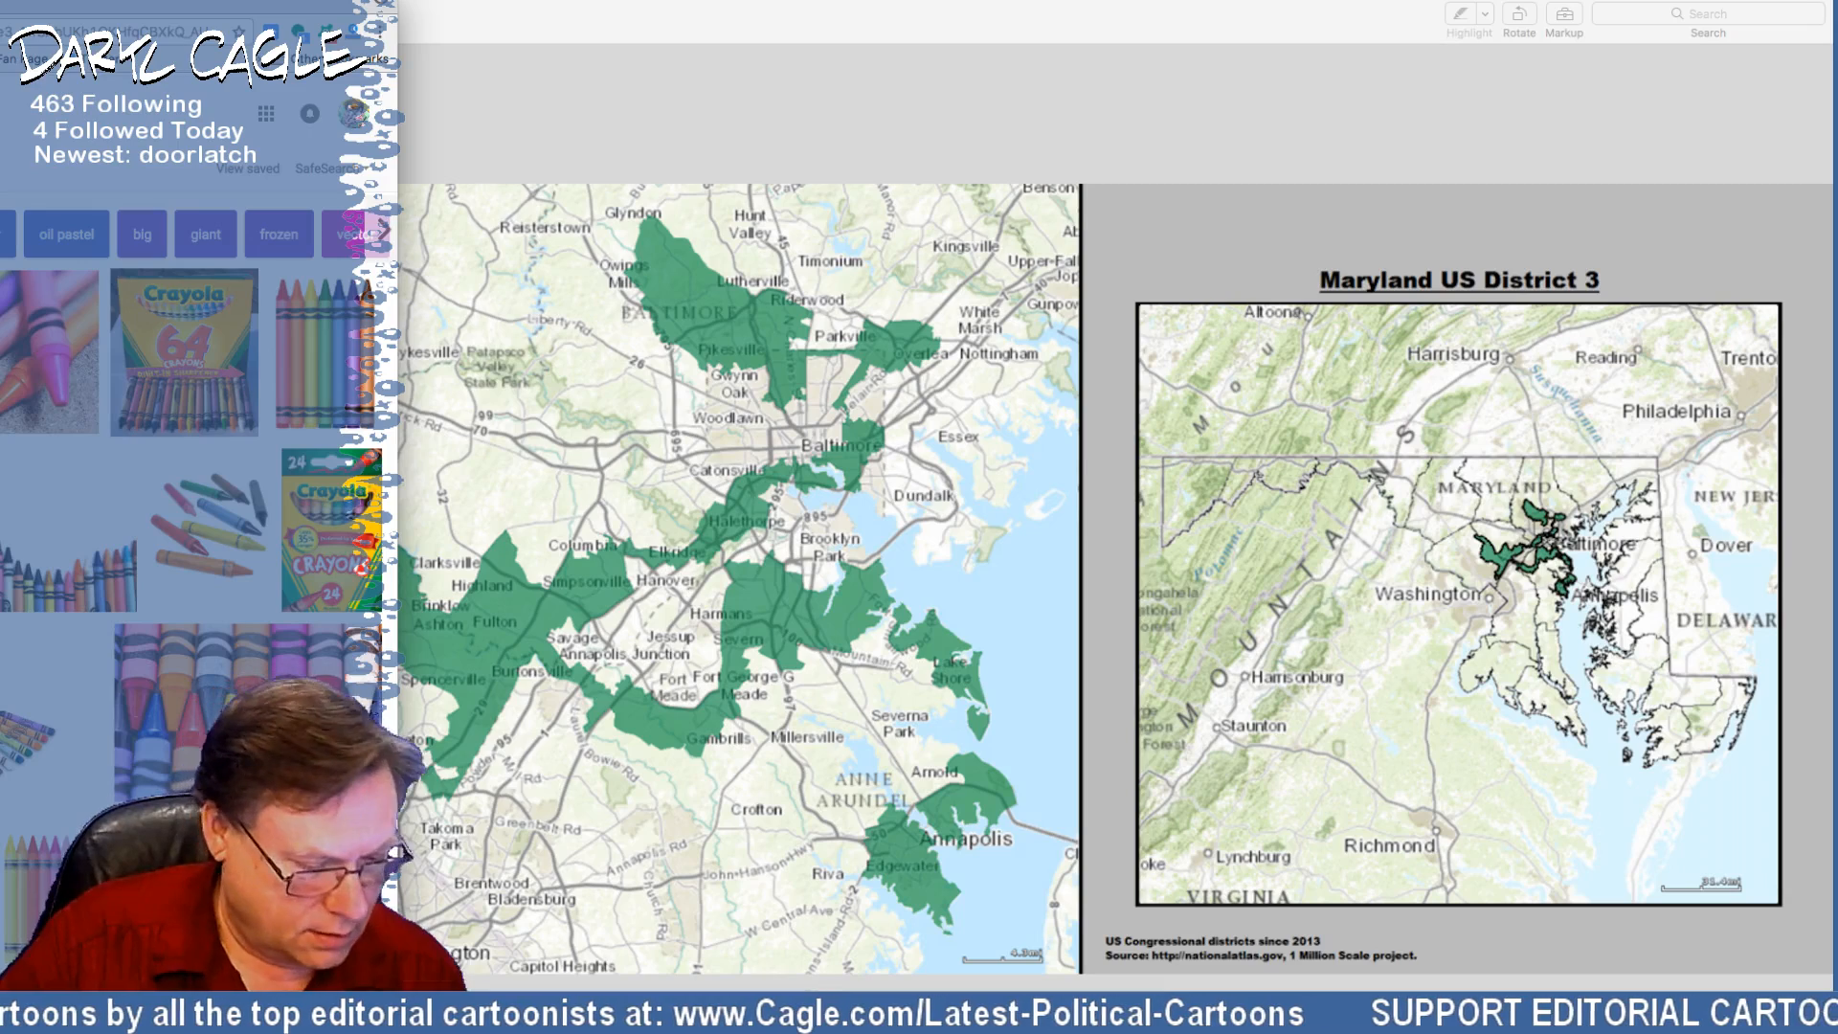
key("super+Tab")
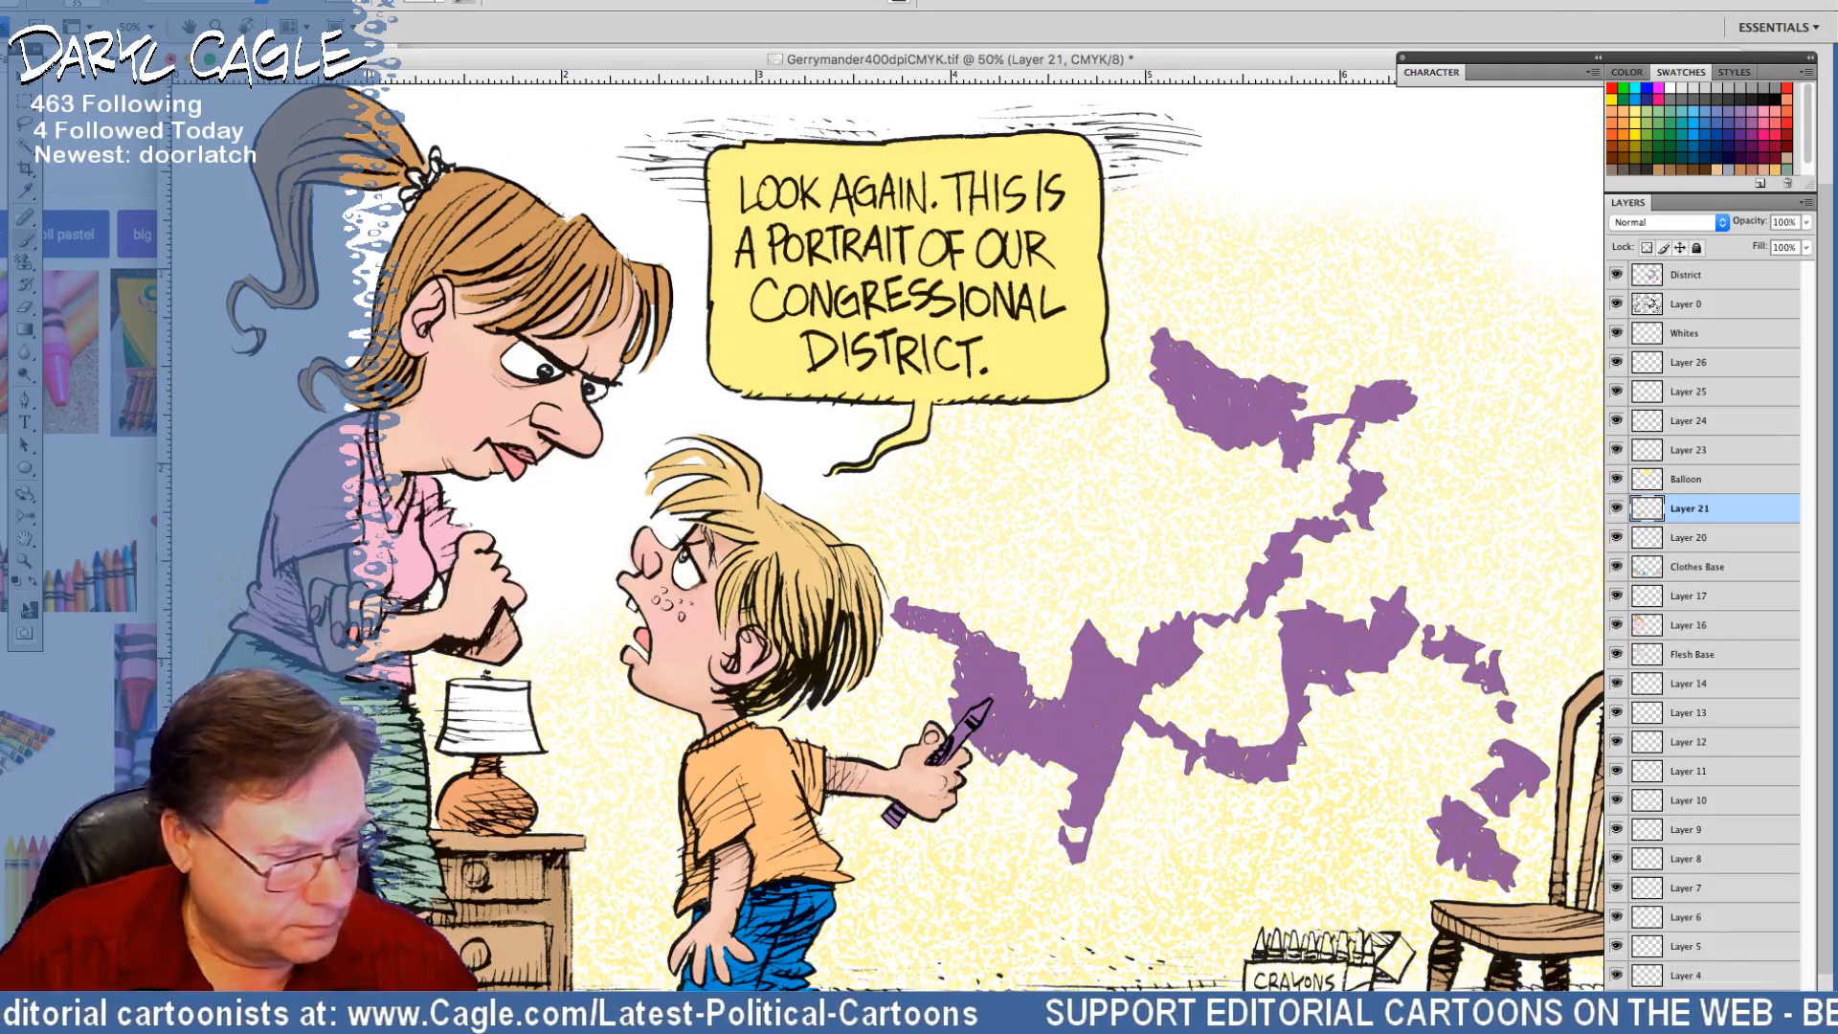
Set the foreground colour to a crayon-box yellow with CMYK values C 0, M 20, Y 100, K 0
left_click(25, 609)
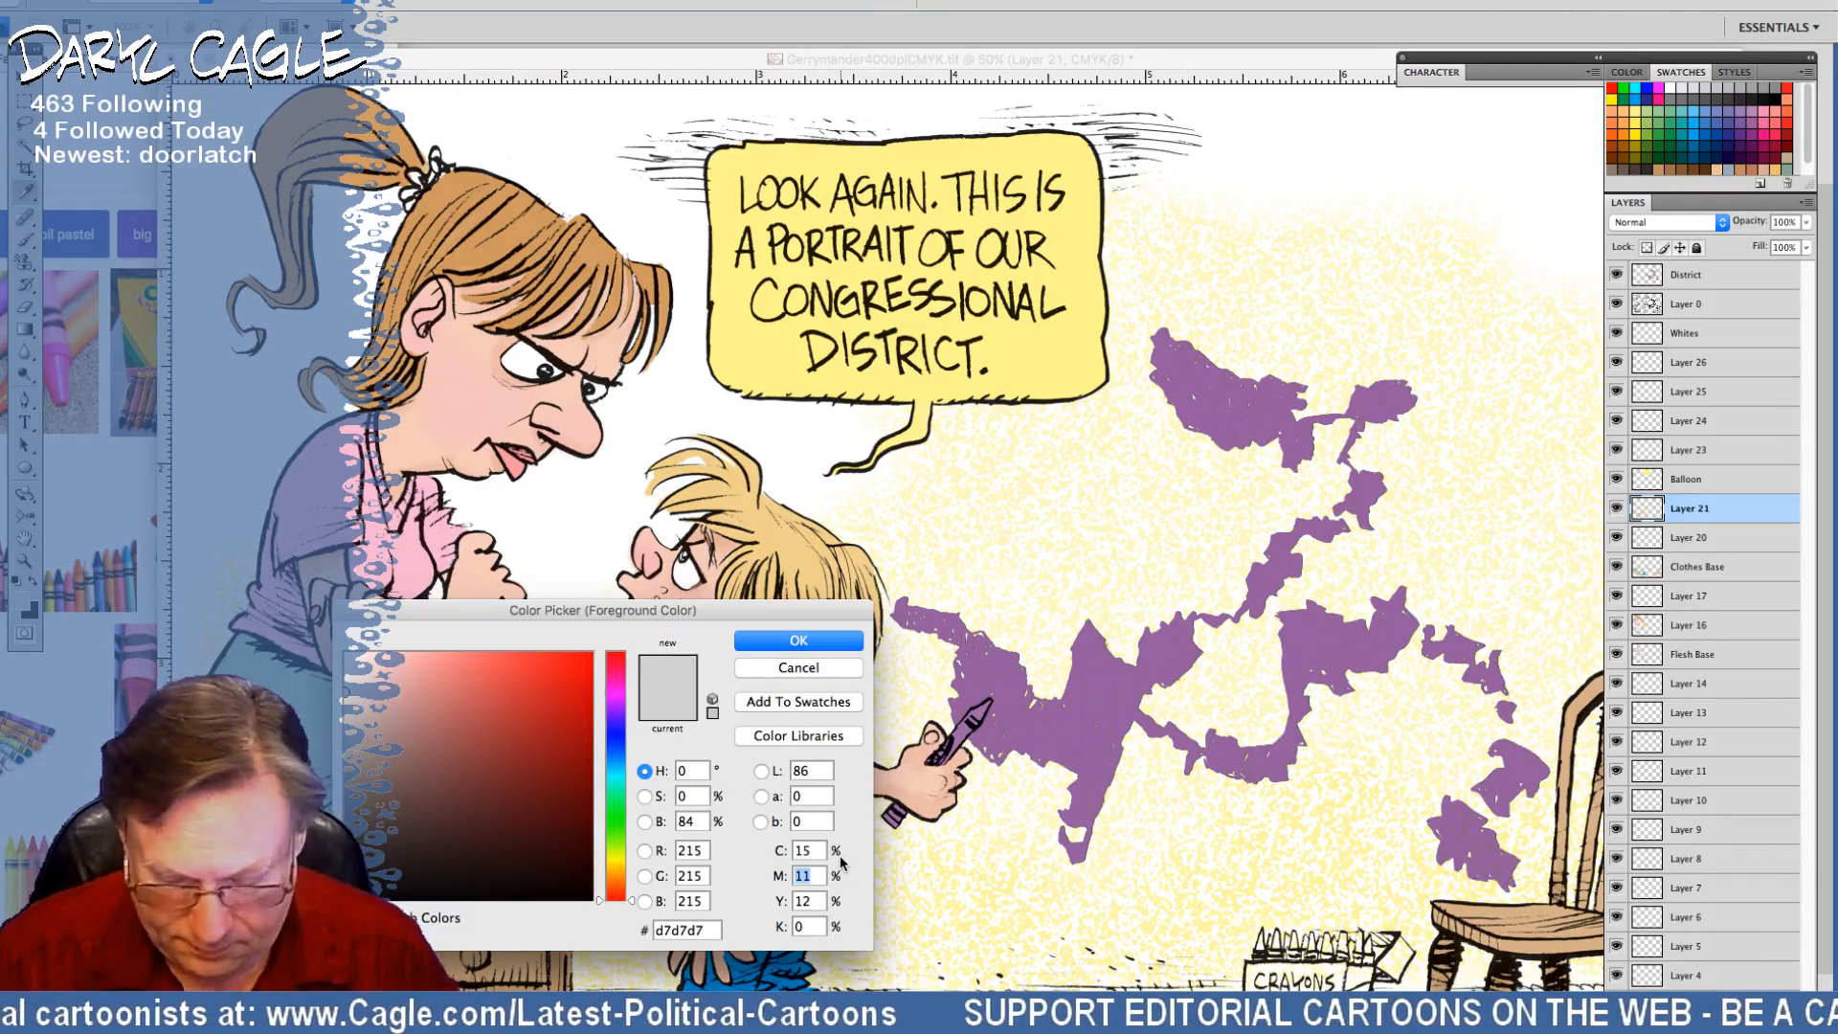
type("0")
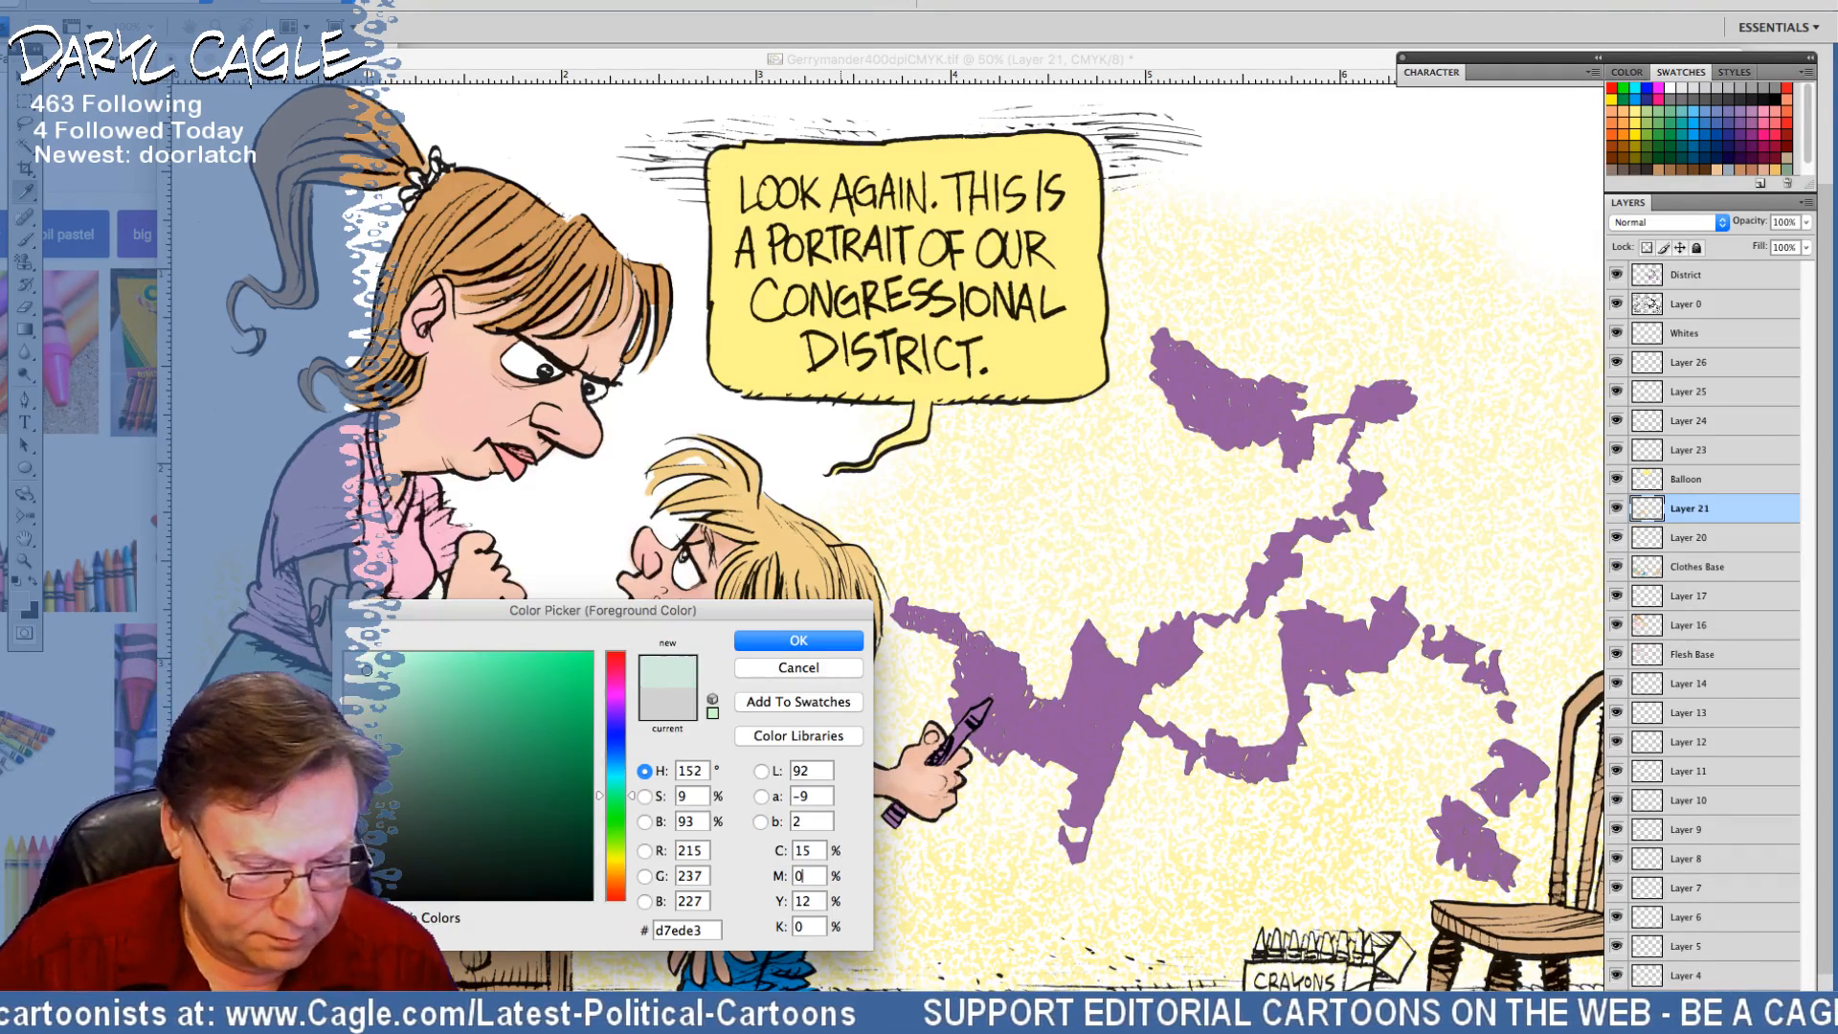
double_click(806, 851)
type("0")
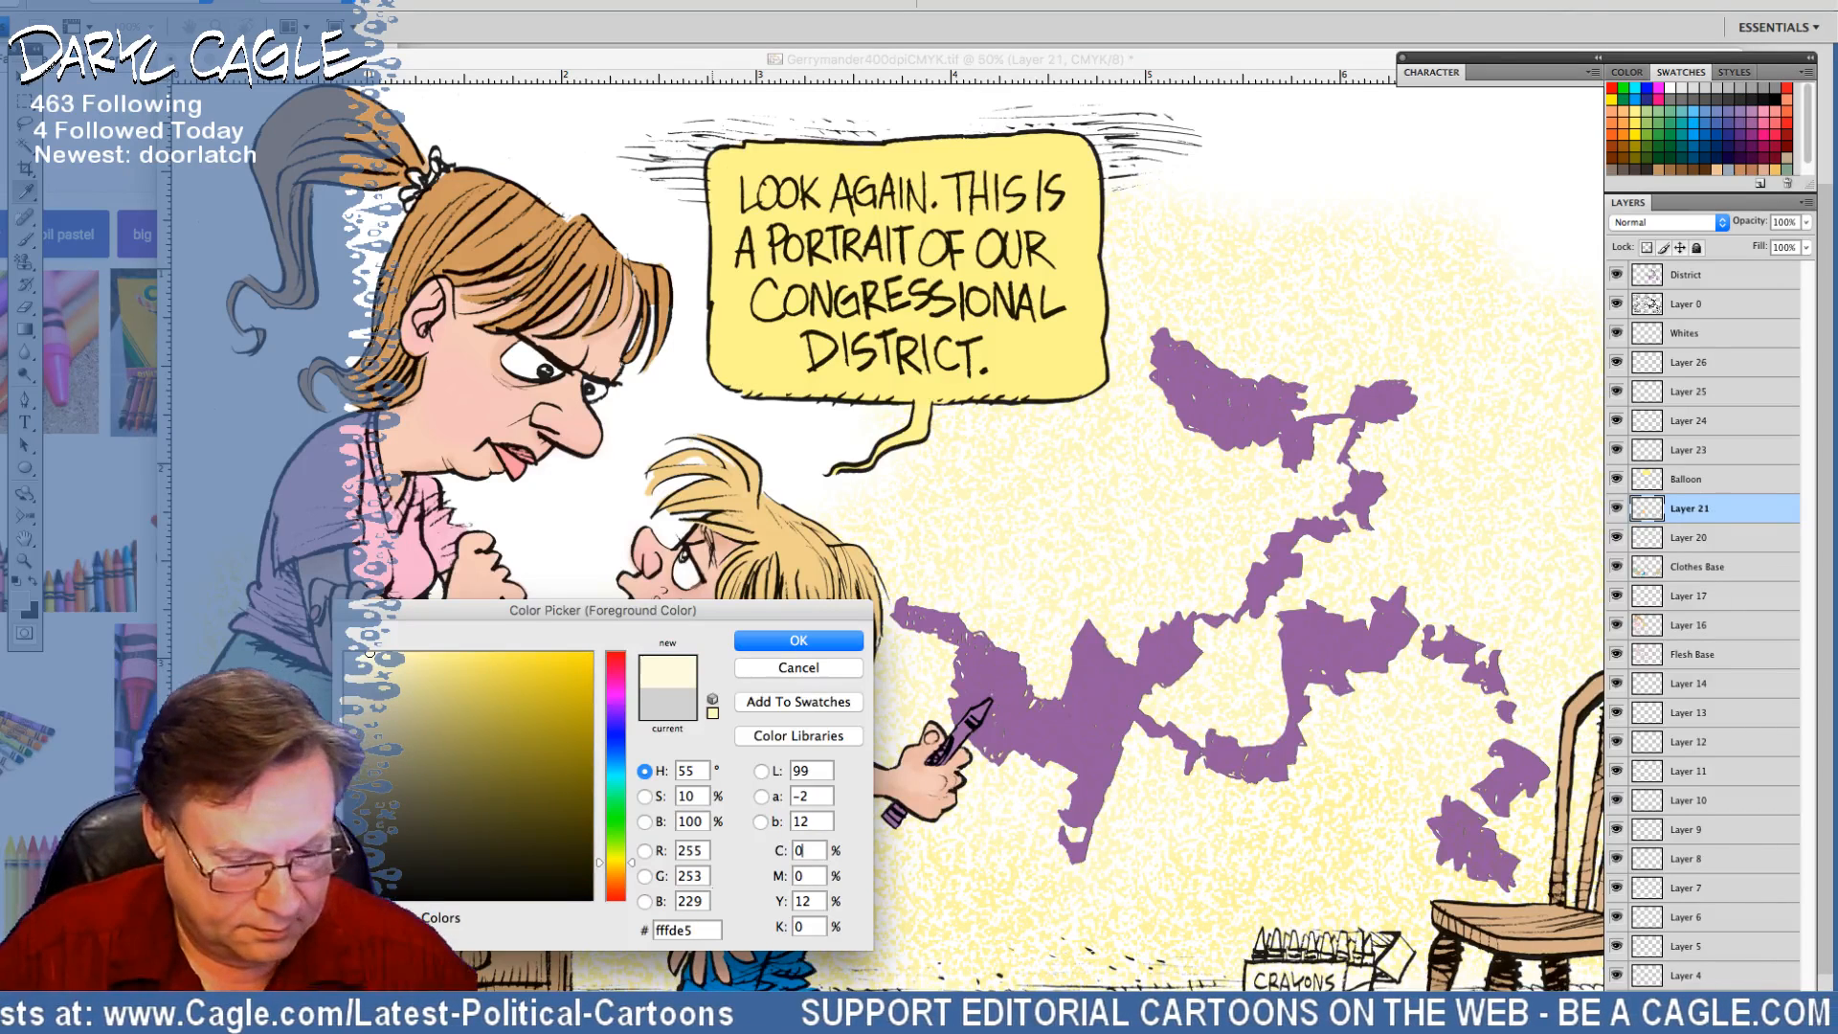
left_click(809, 876)
type("20")
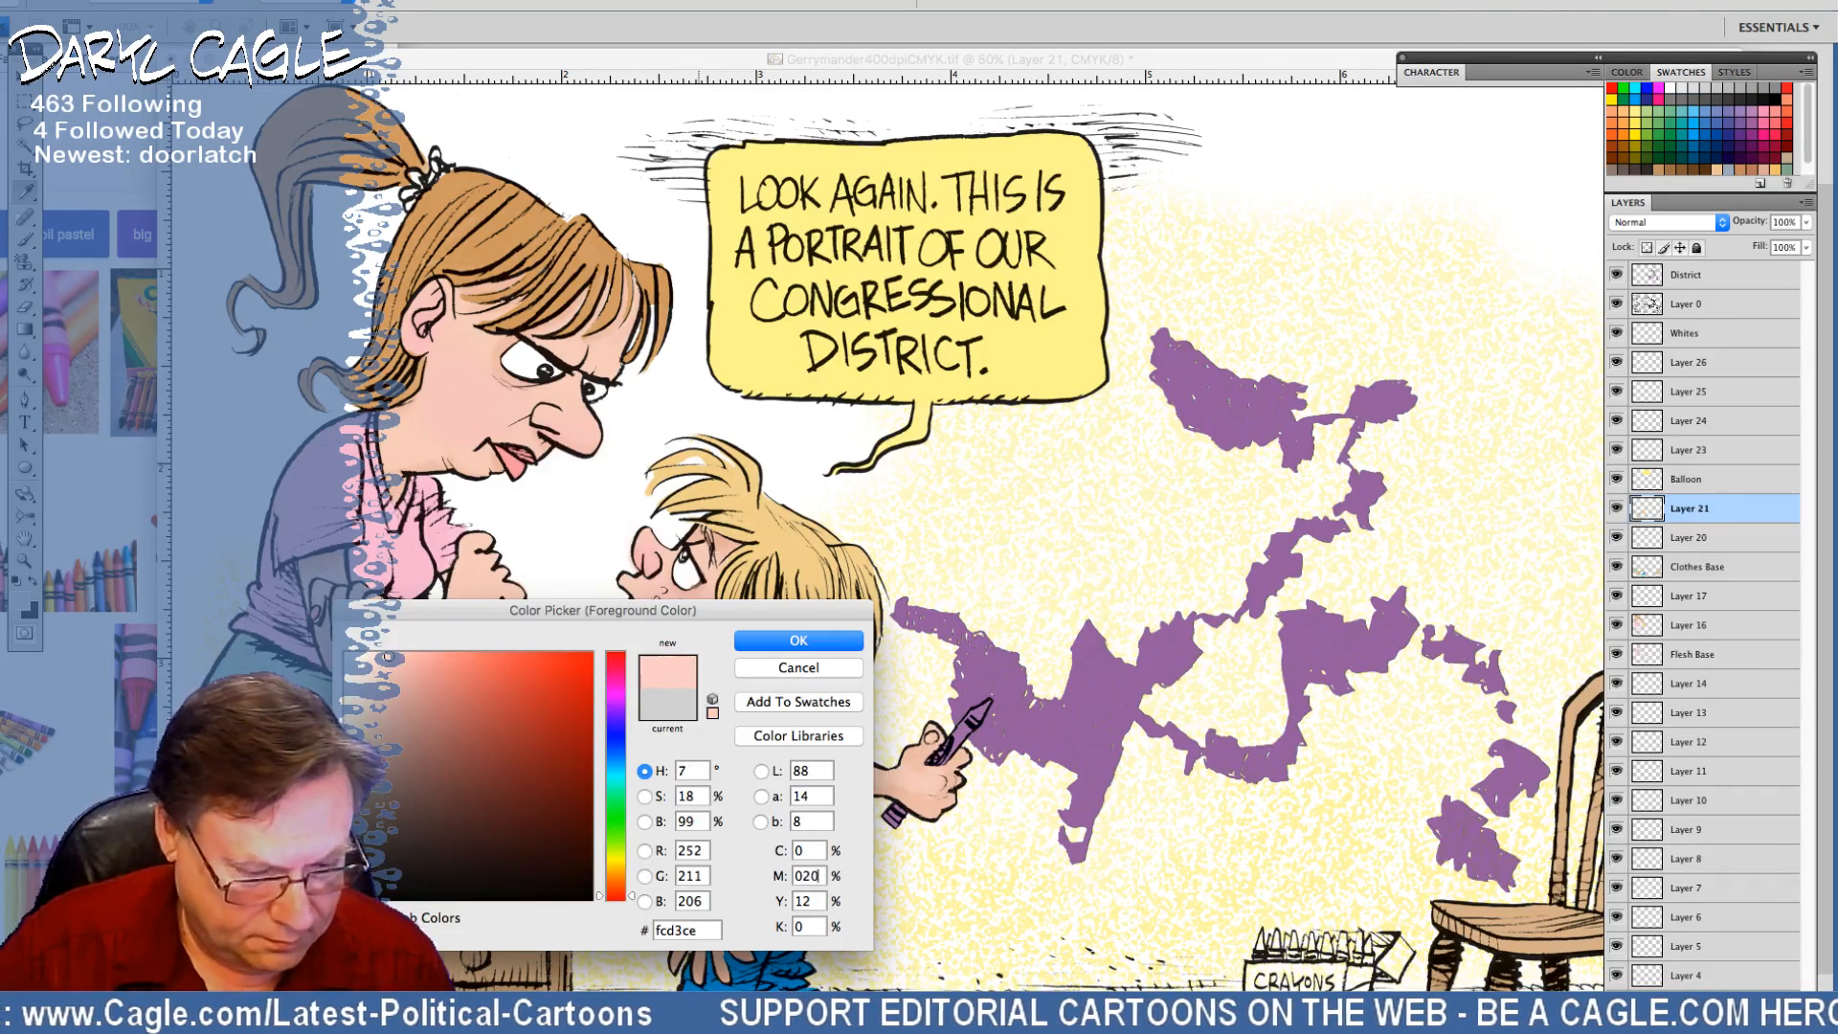
key("Tab")
type("100")
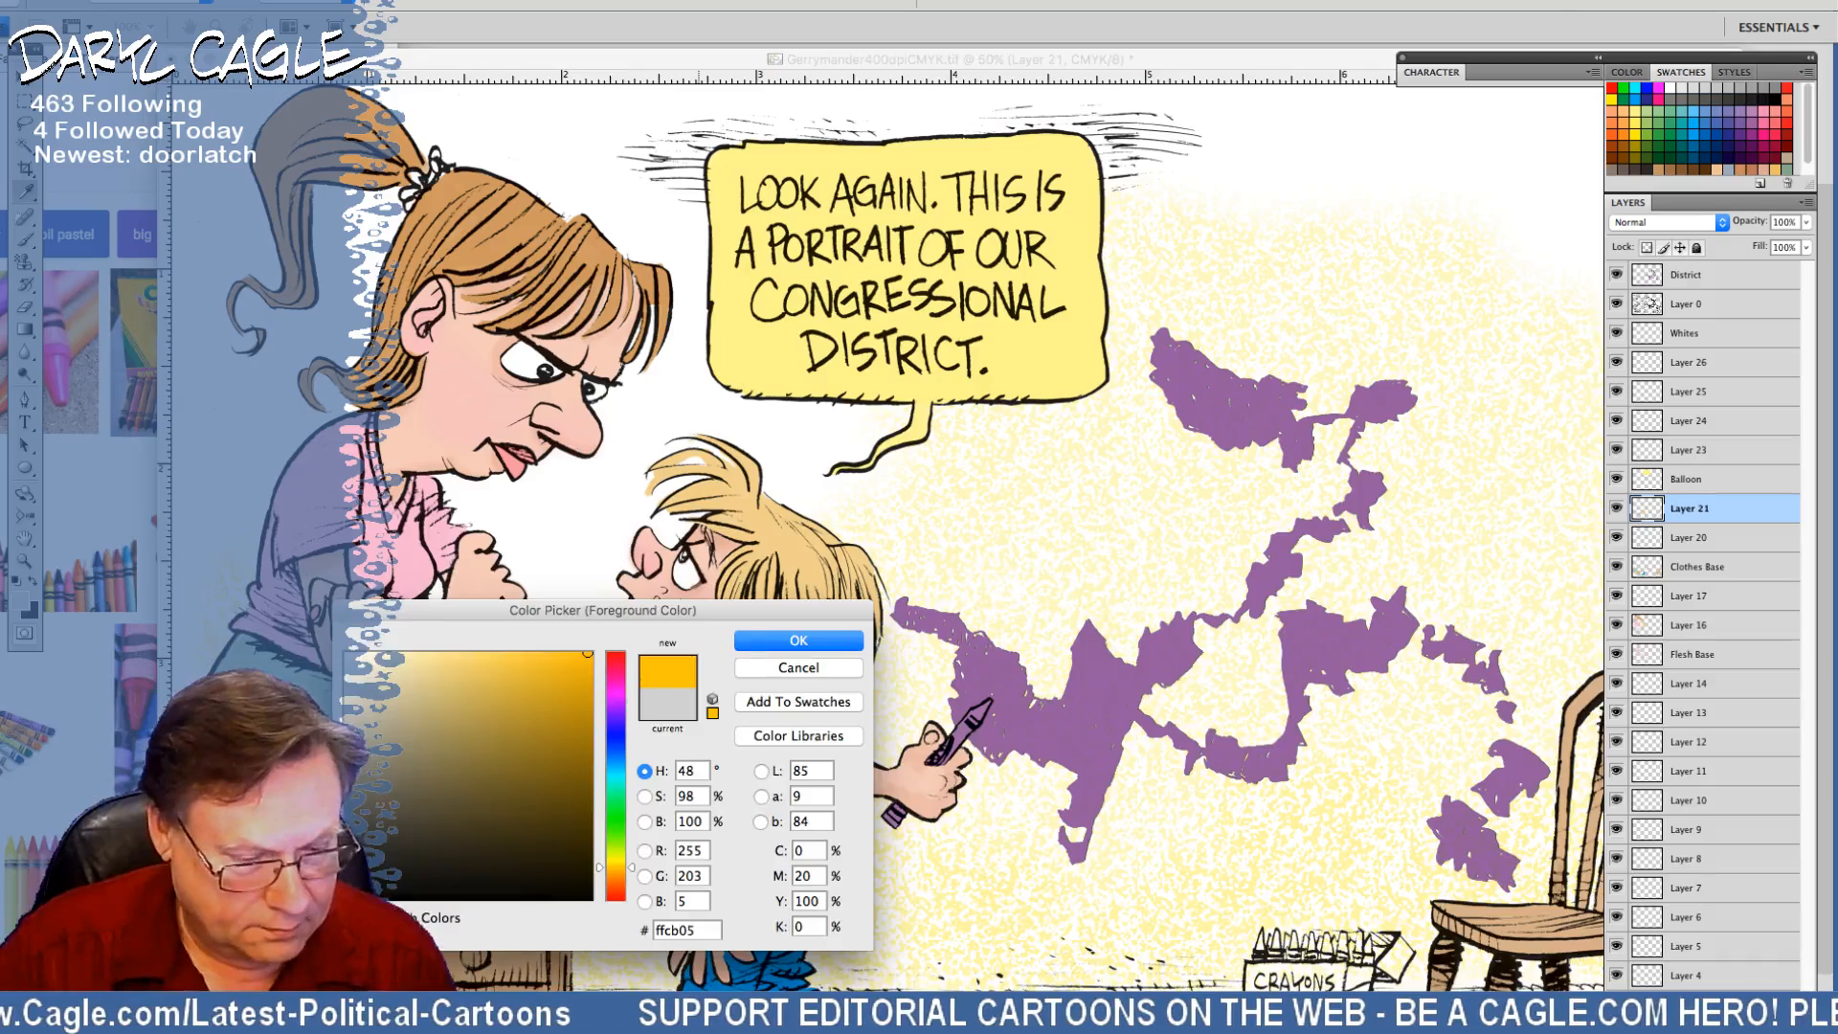
key("Return")
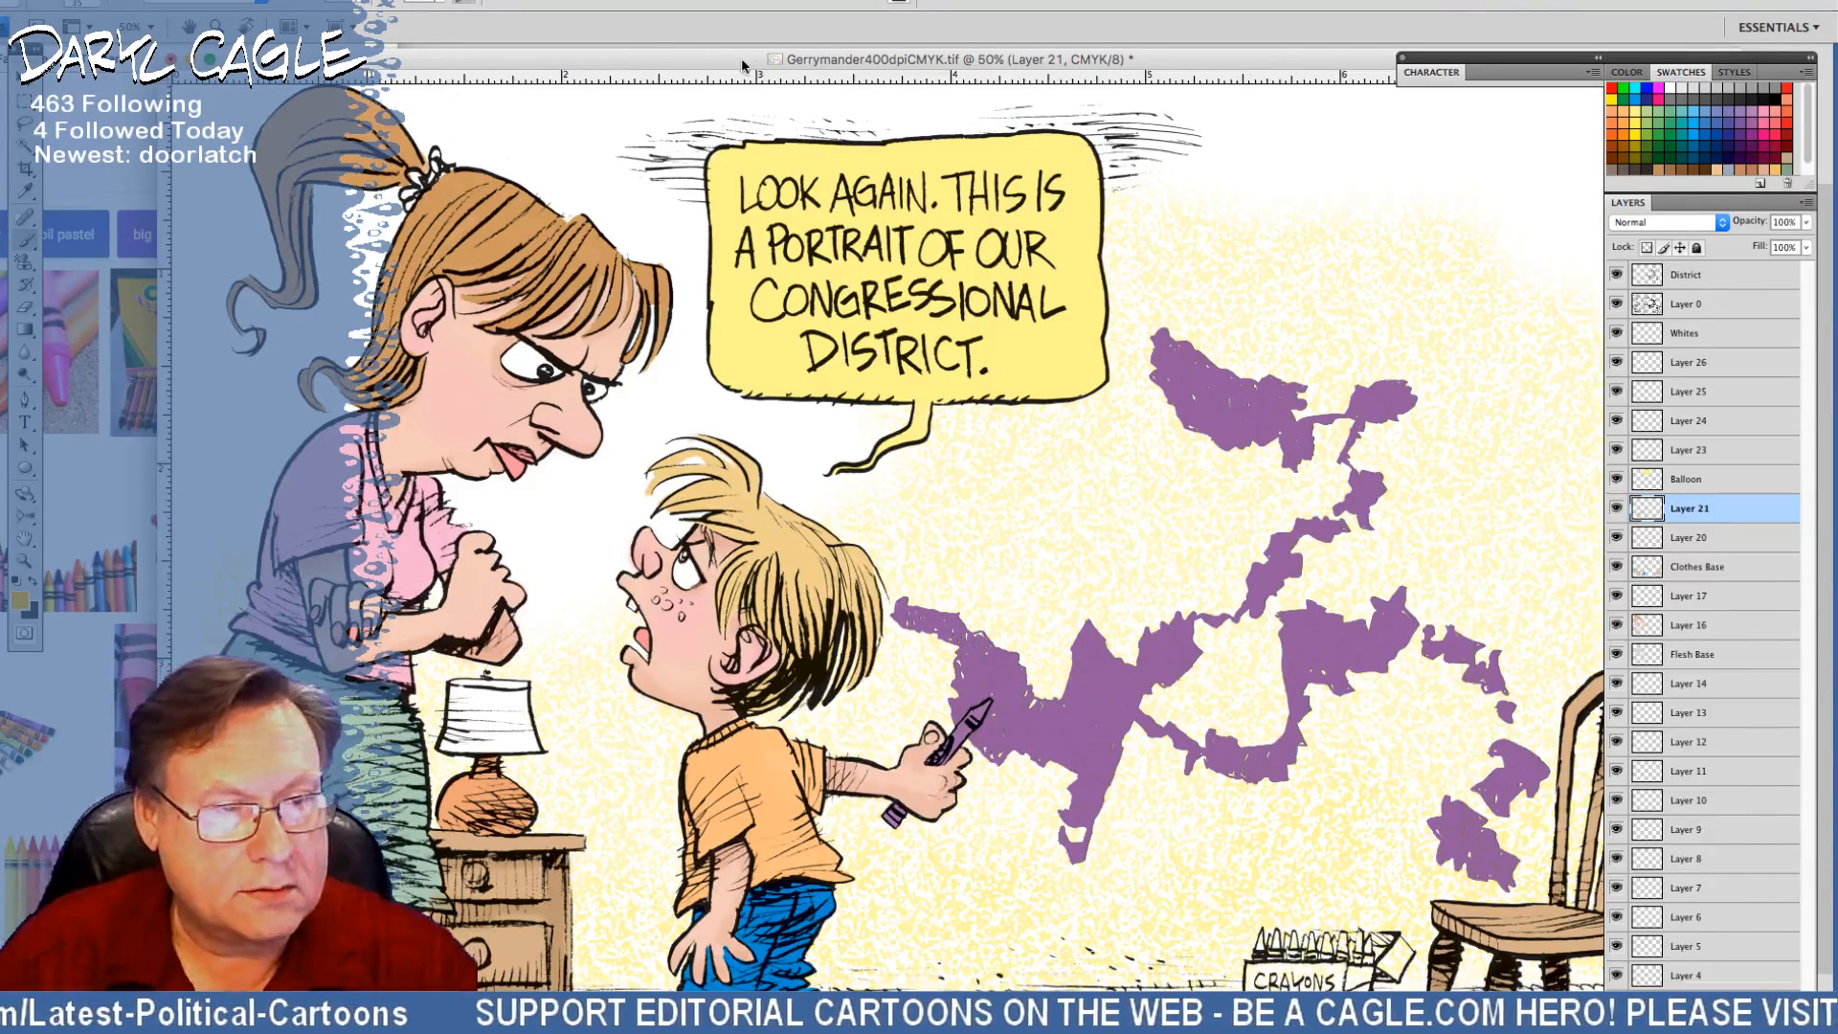
Paint the crayon box and its lid yellow on Layer 21, moving the cartoon window aside to check the reference
left_click_drag(742, 65, 669, 49)
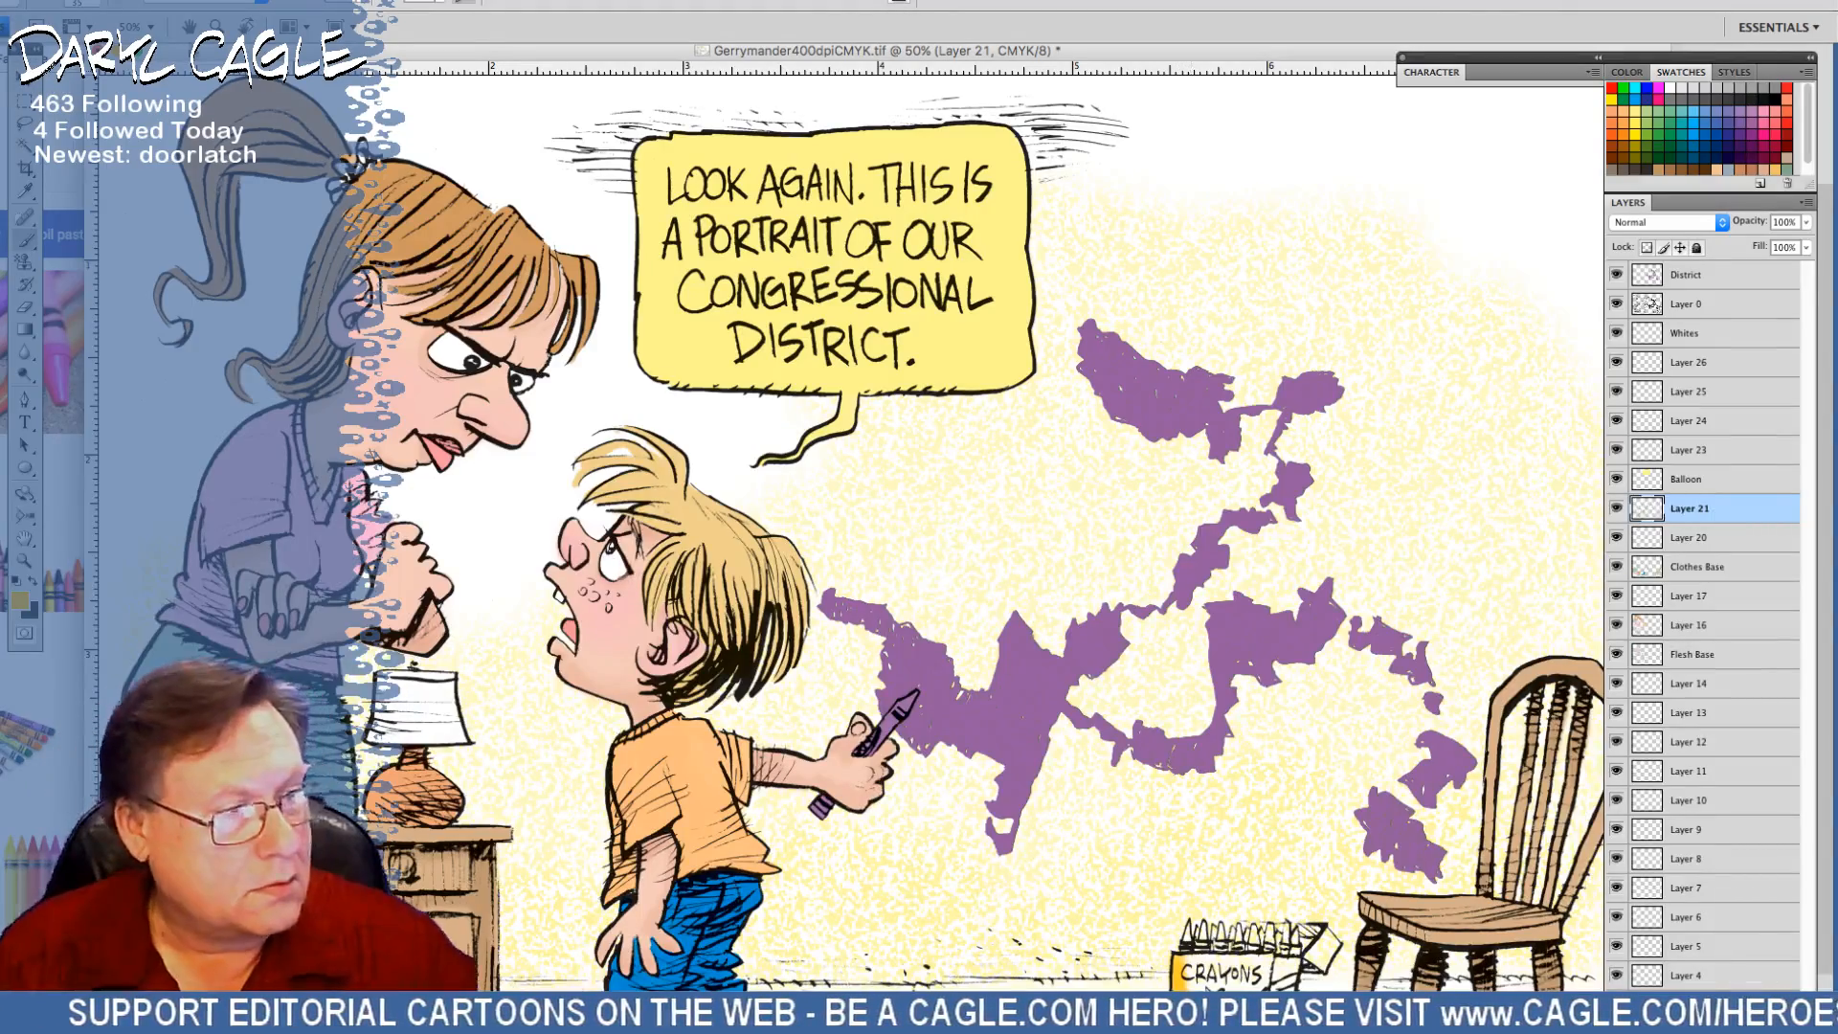
mouse_move(187, 50)
left_mouse_down()
mouse_move(331, 88)
mouse_move(637, 96)
mouse_move(399, 48)
mouse_move(169, 49)
left_mouse_up()
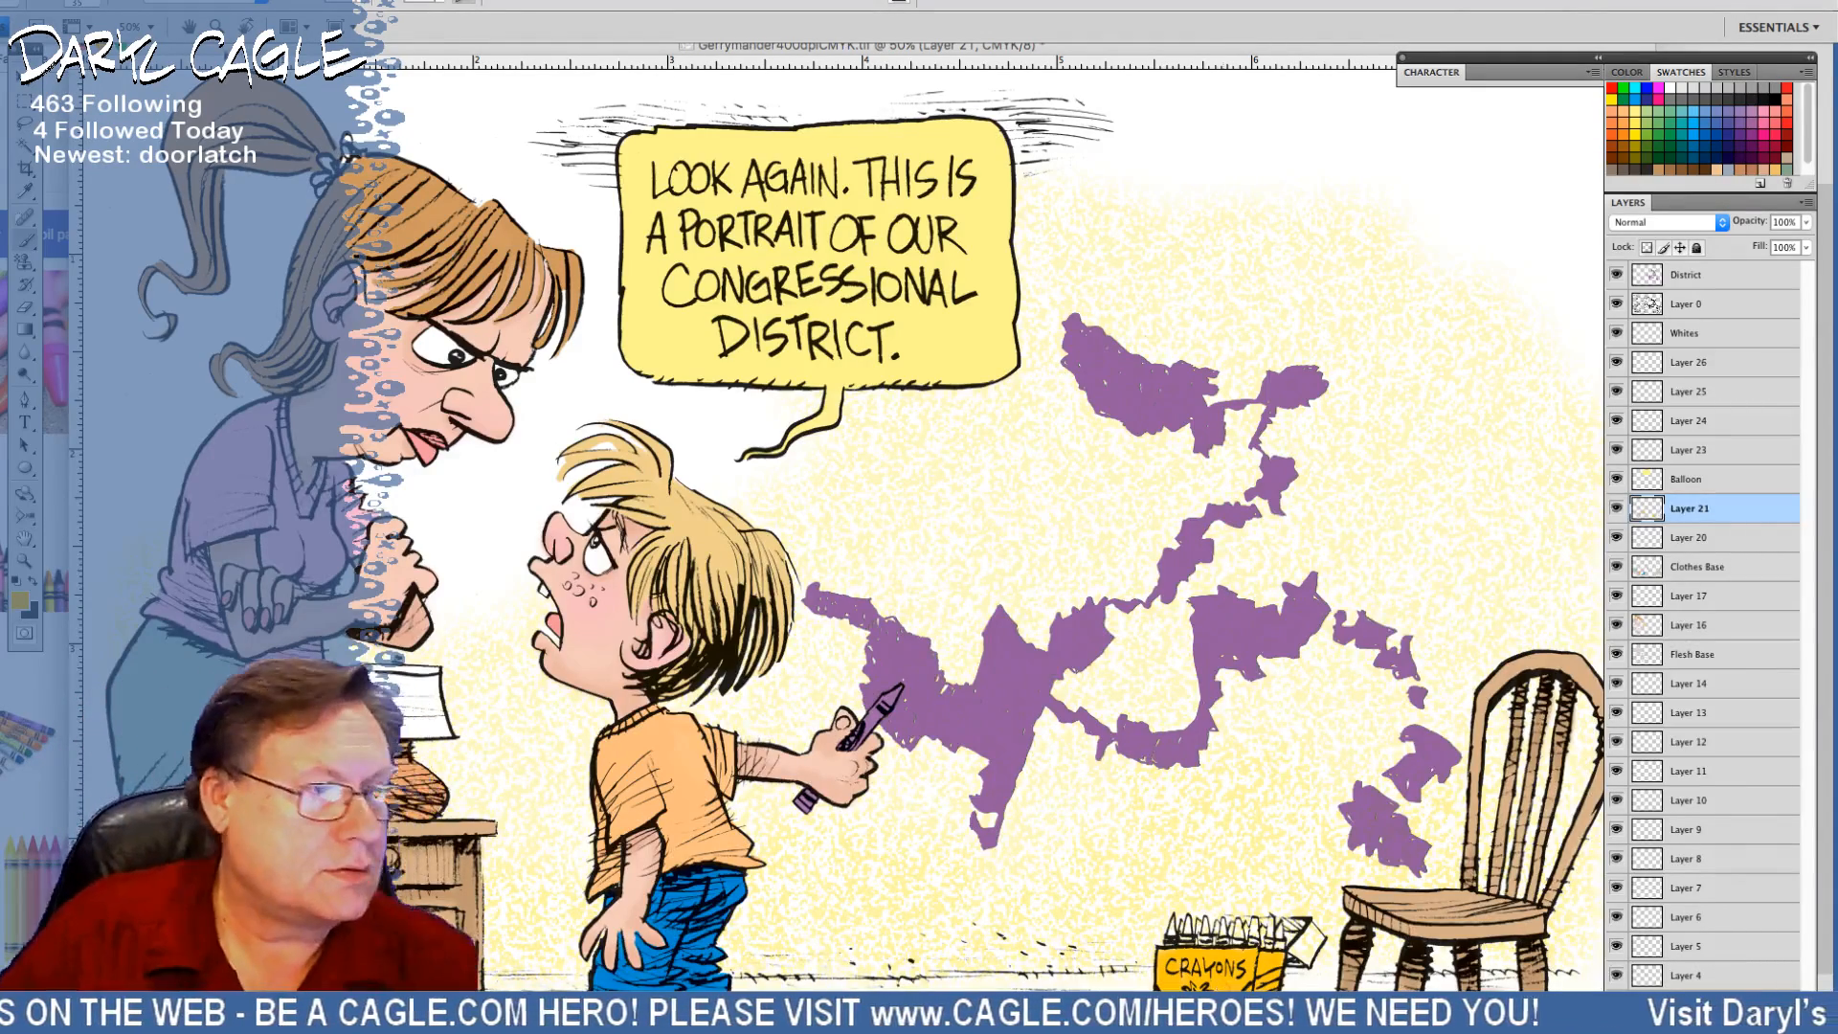
left_click_drag(218, 50, 181, 69)
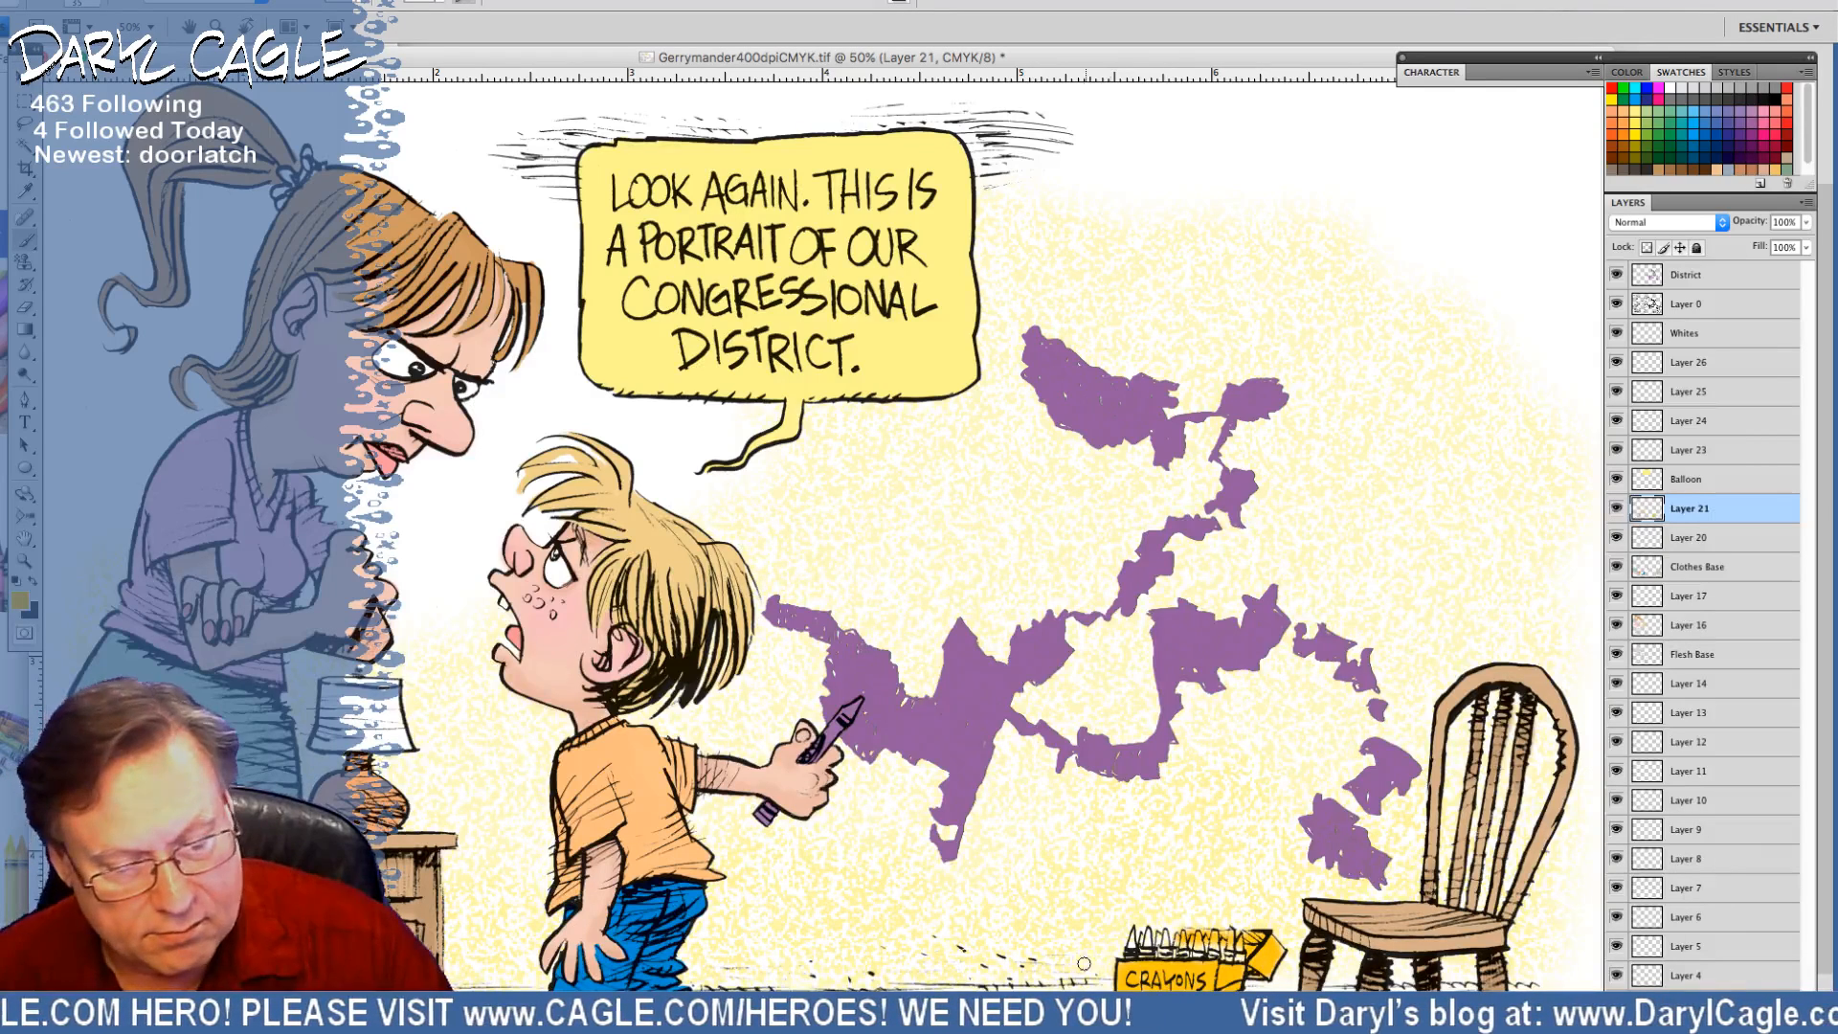
Choose a pattern for the Pattern Stamp tool and stamp its texture over the crayon box on Layer 26
left_click(25, 260)
left_click(463, 3)
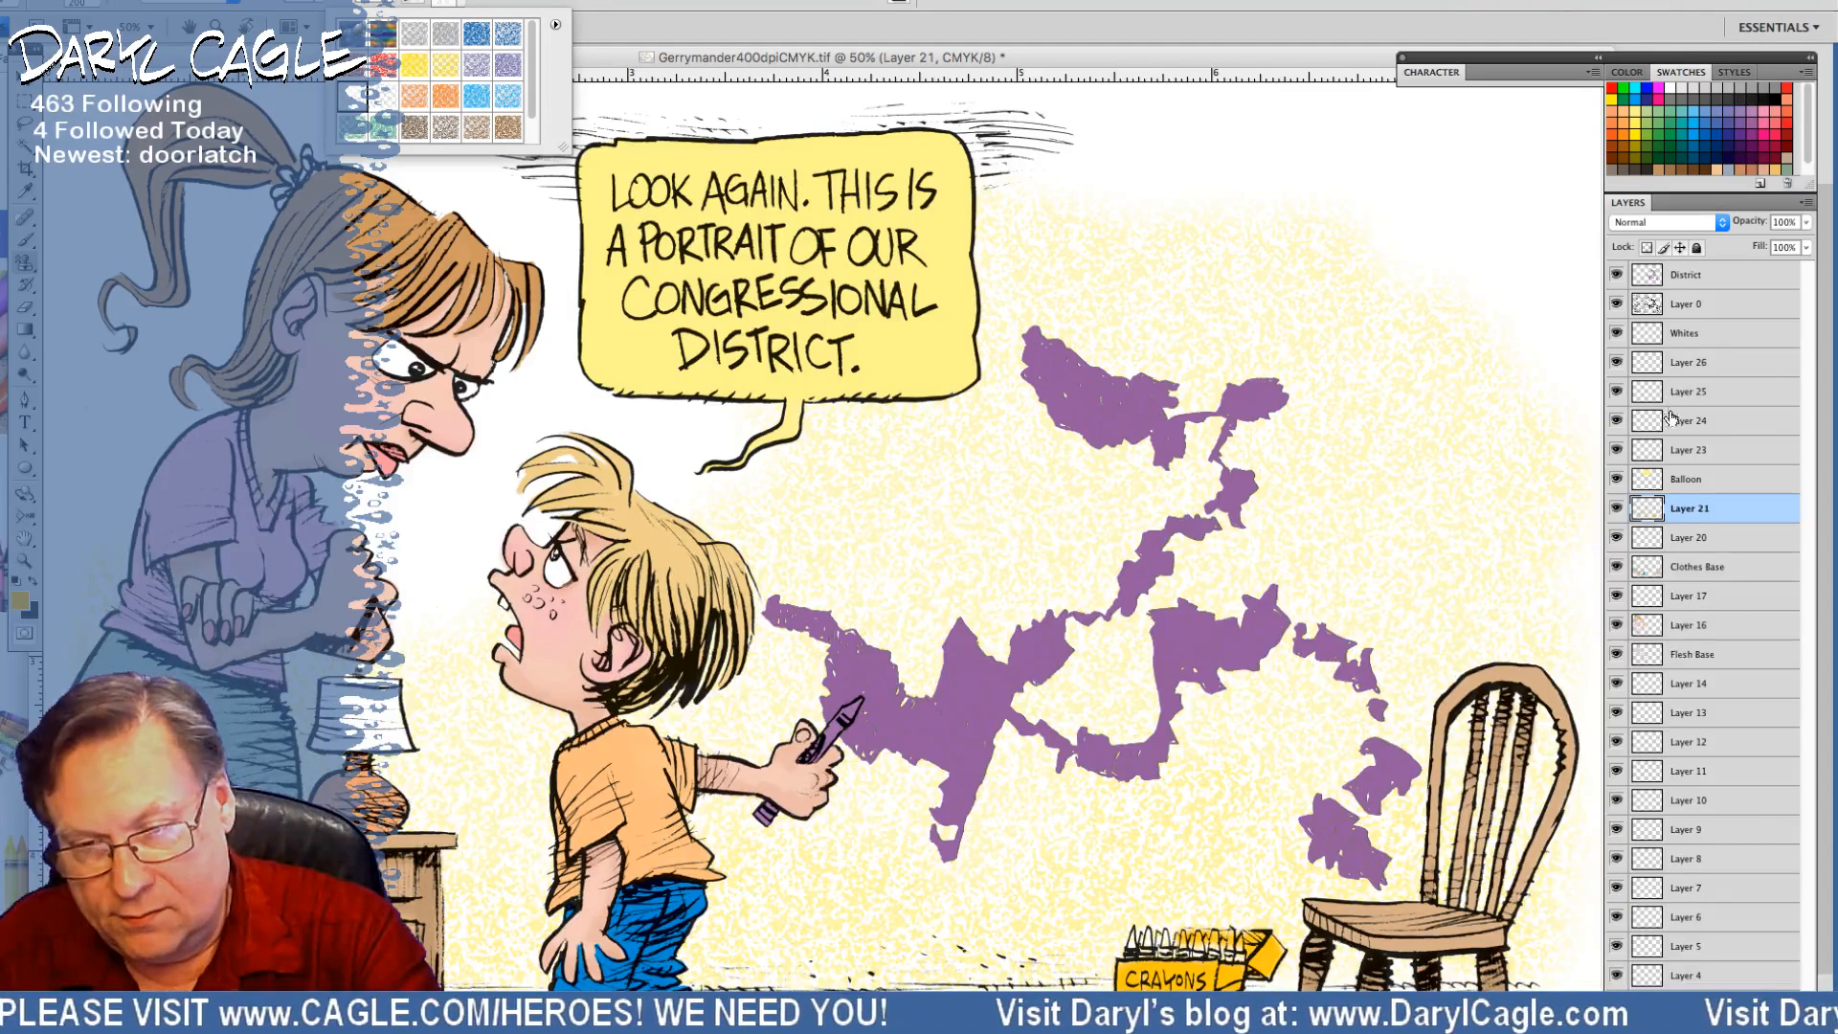
left_click(1677, 340)
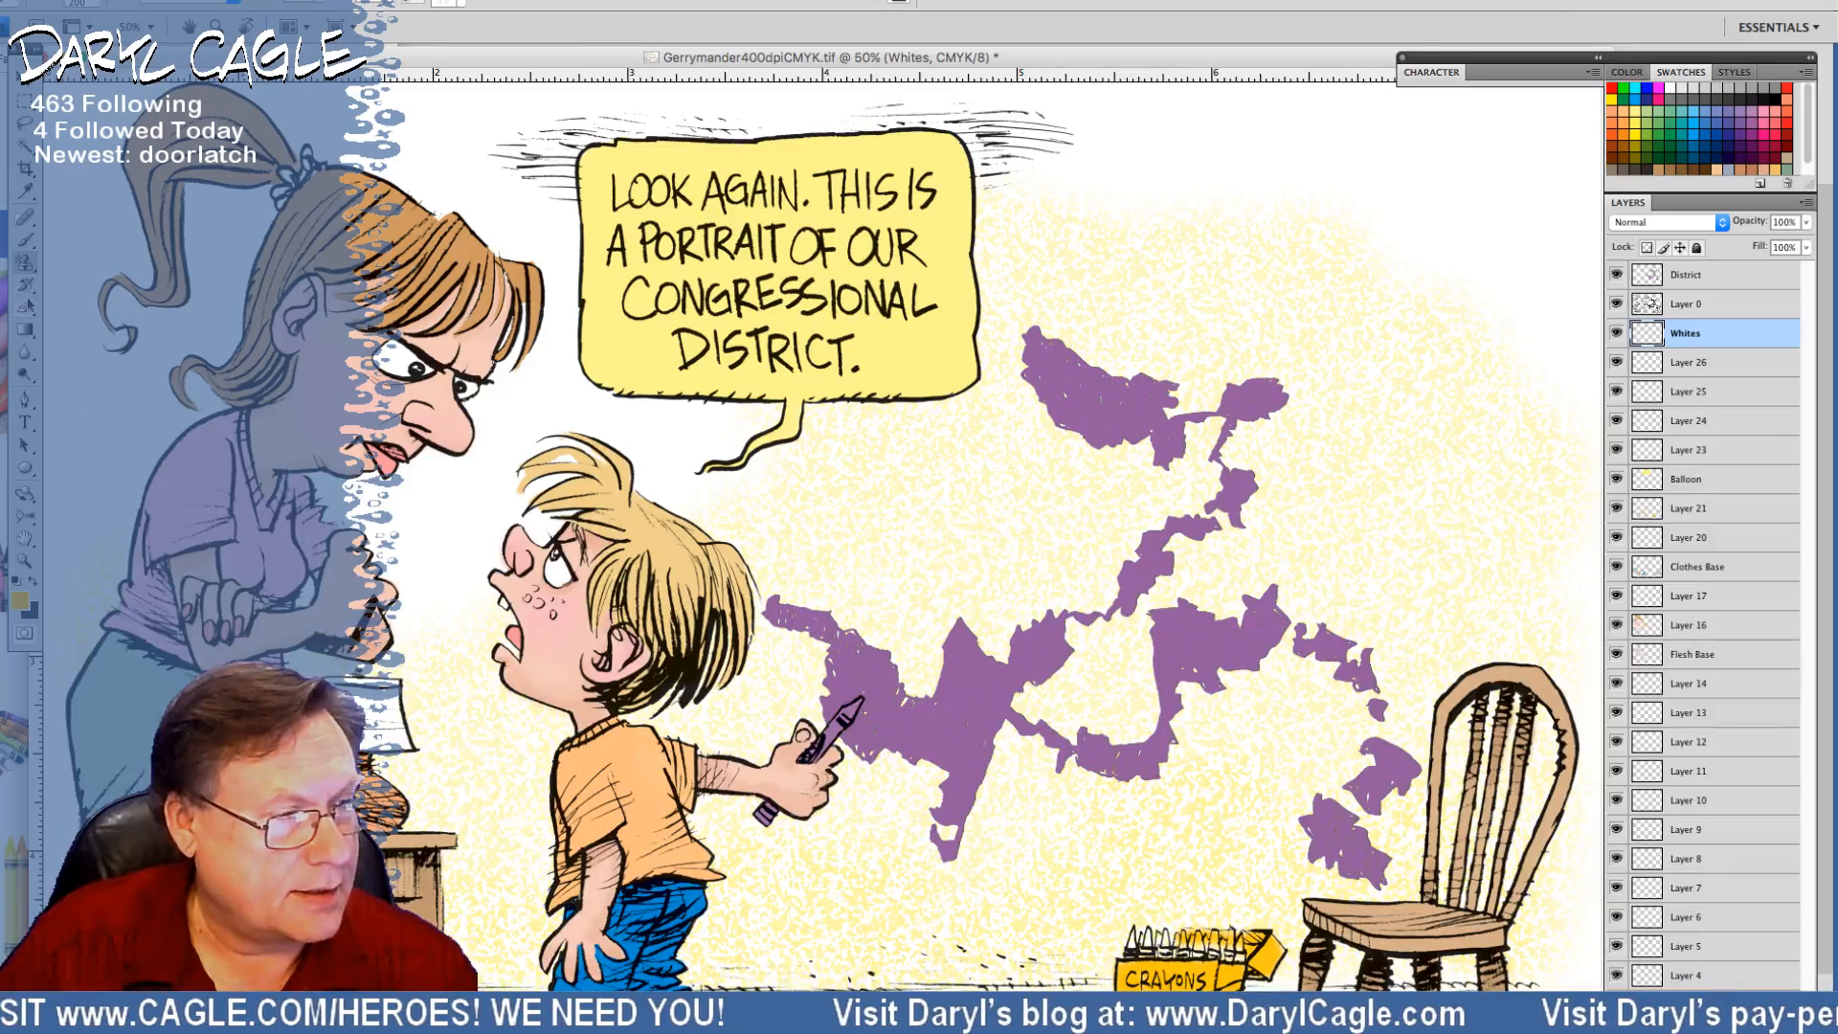
left_click(1683, 370)
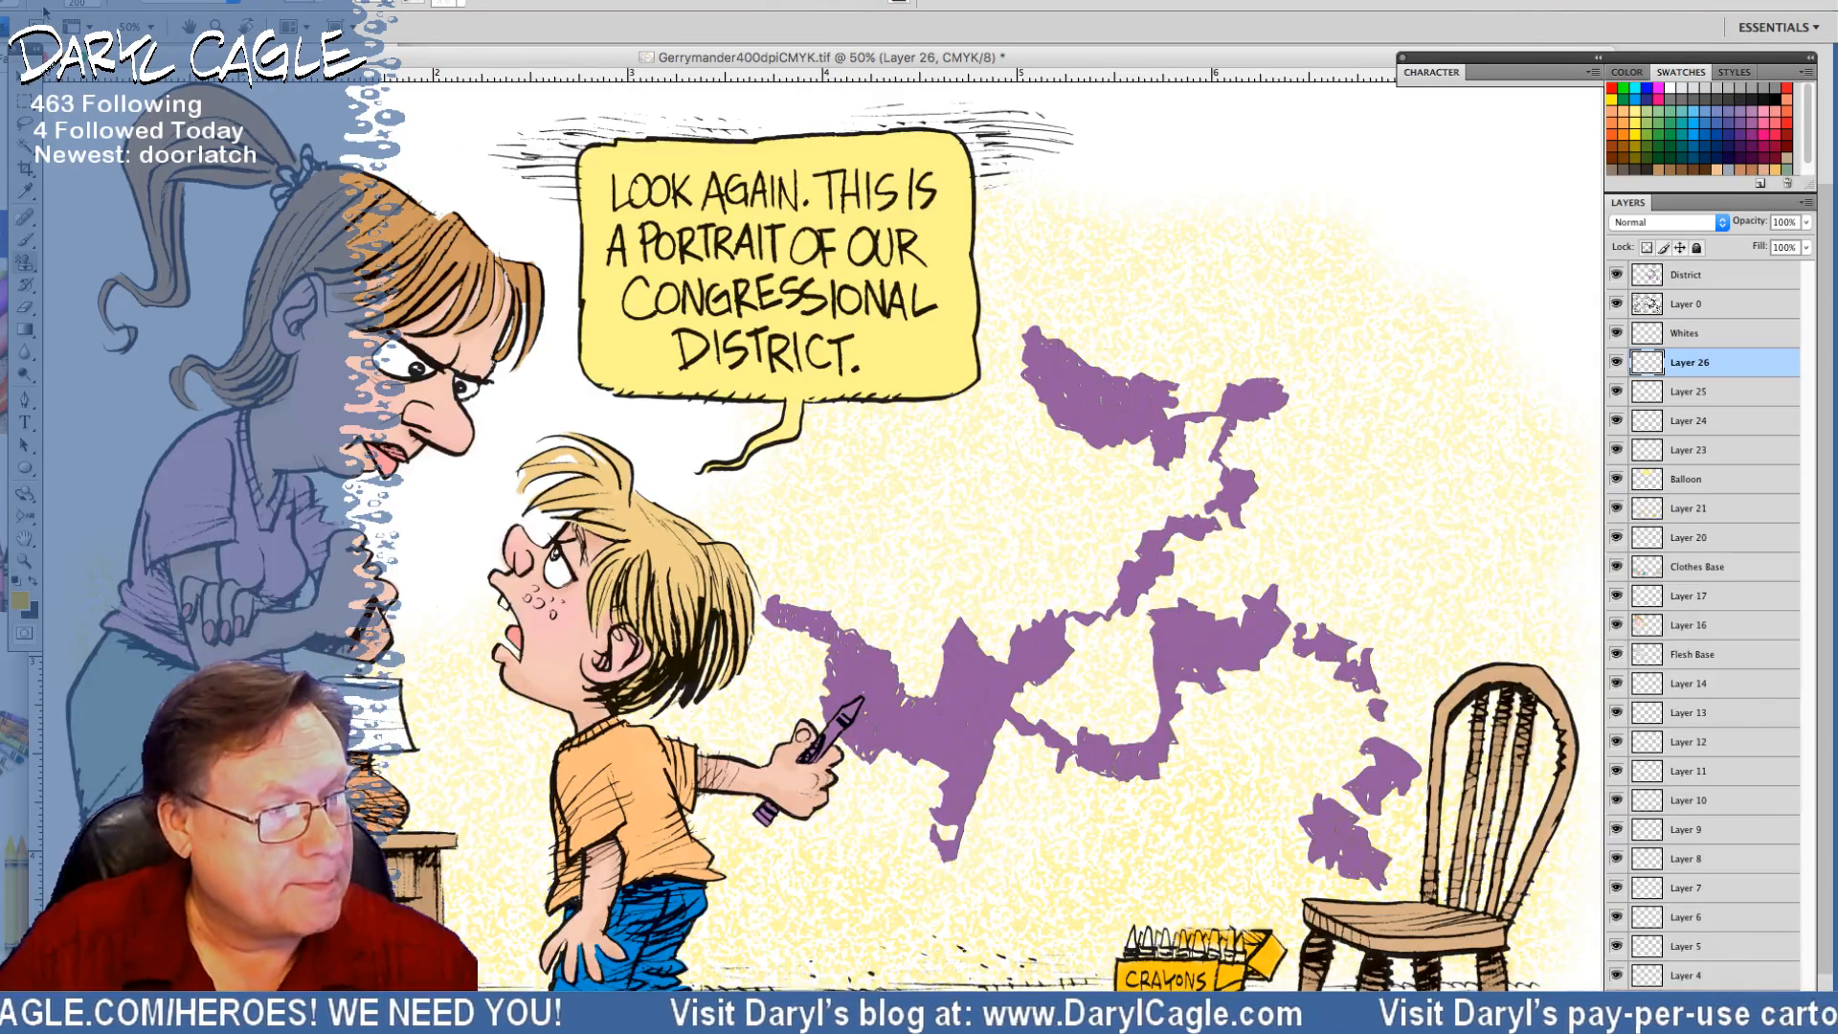
left_click(24, 264)
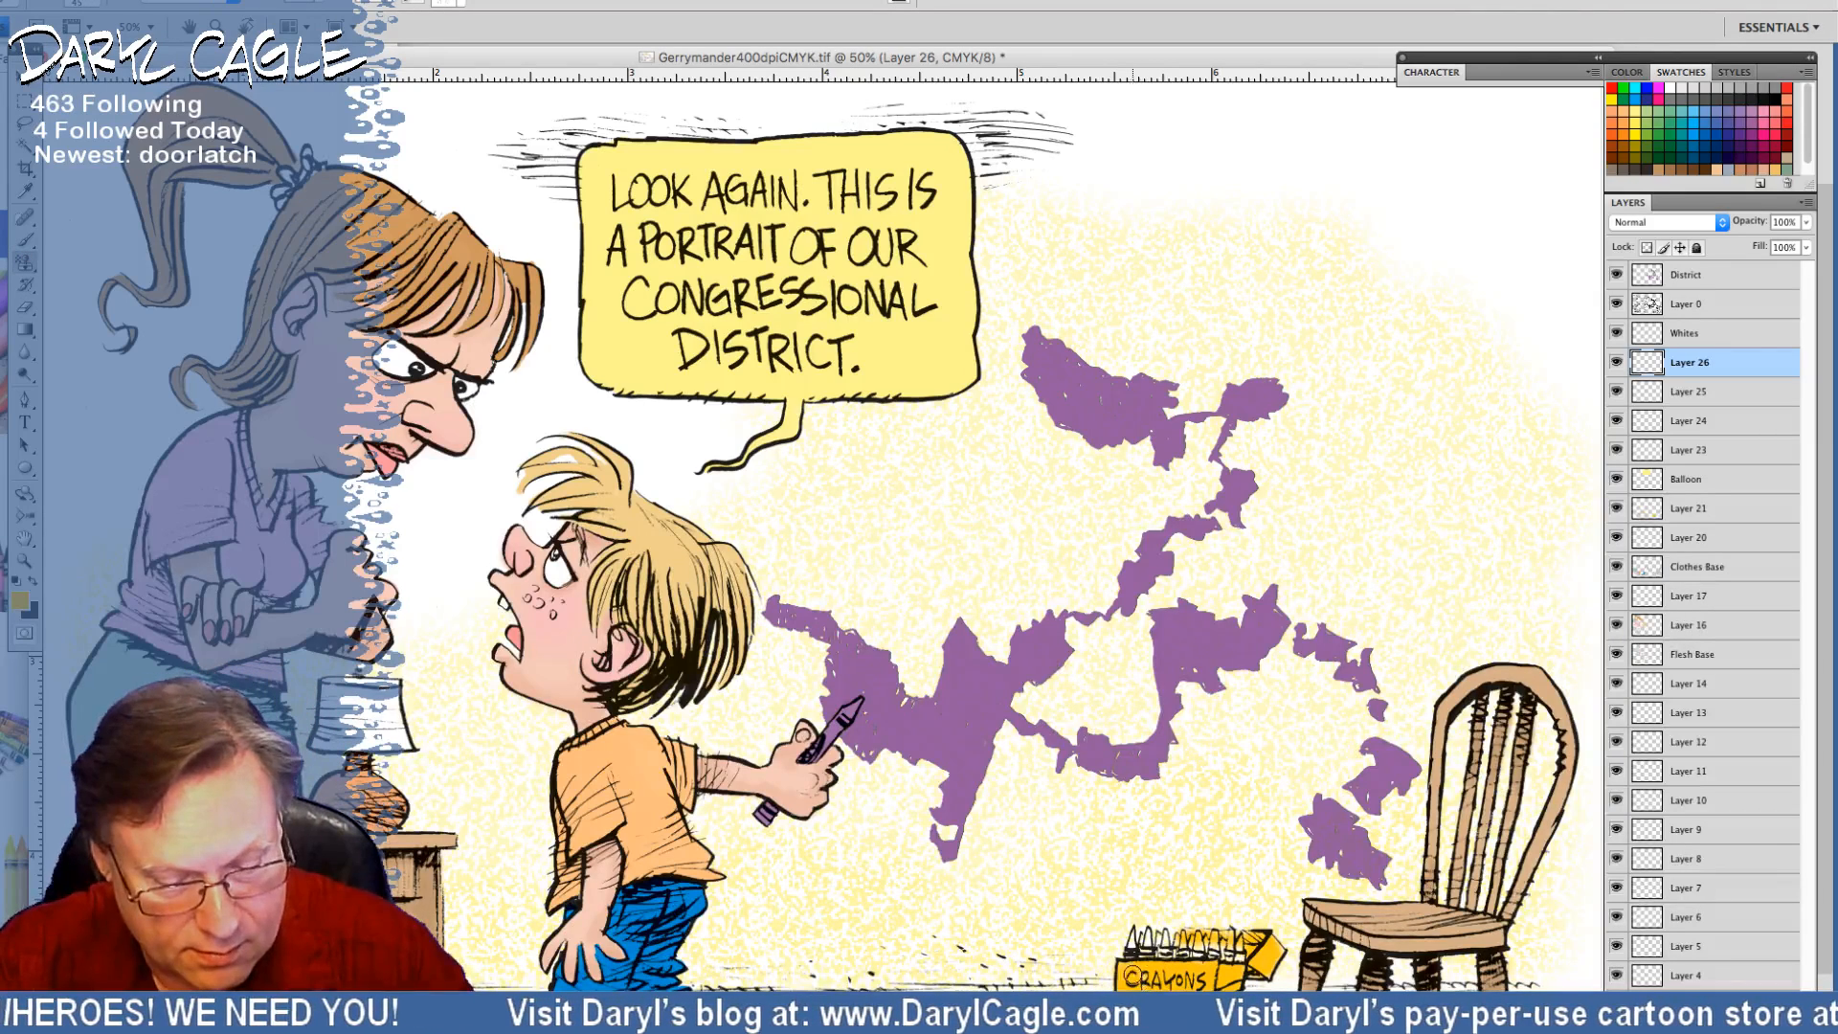
left_click(1140, 974)
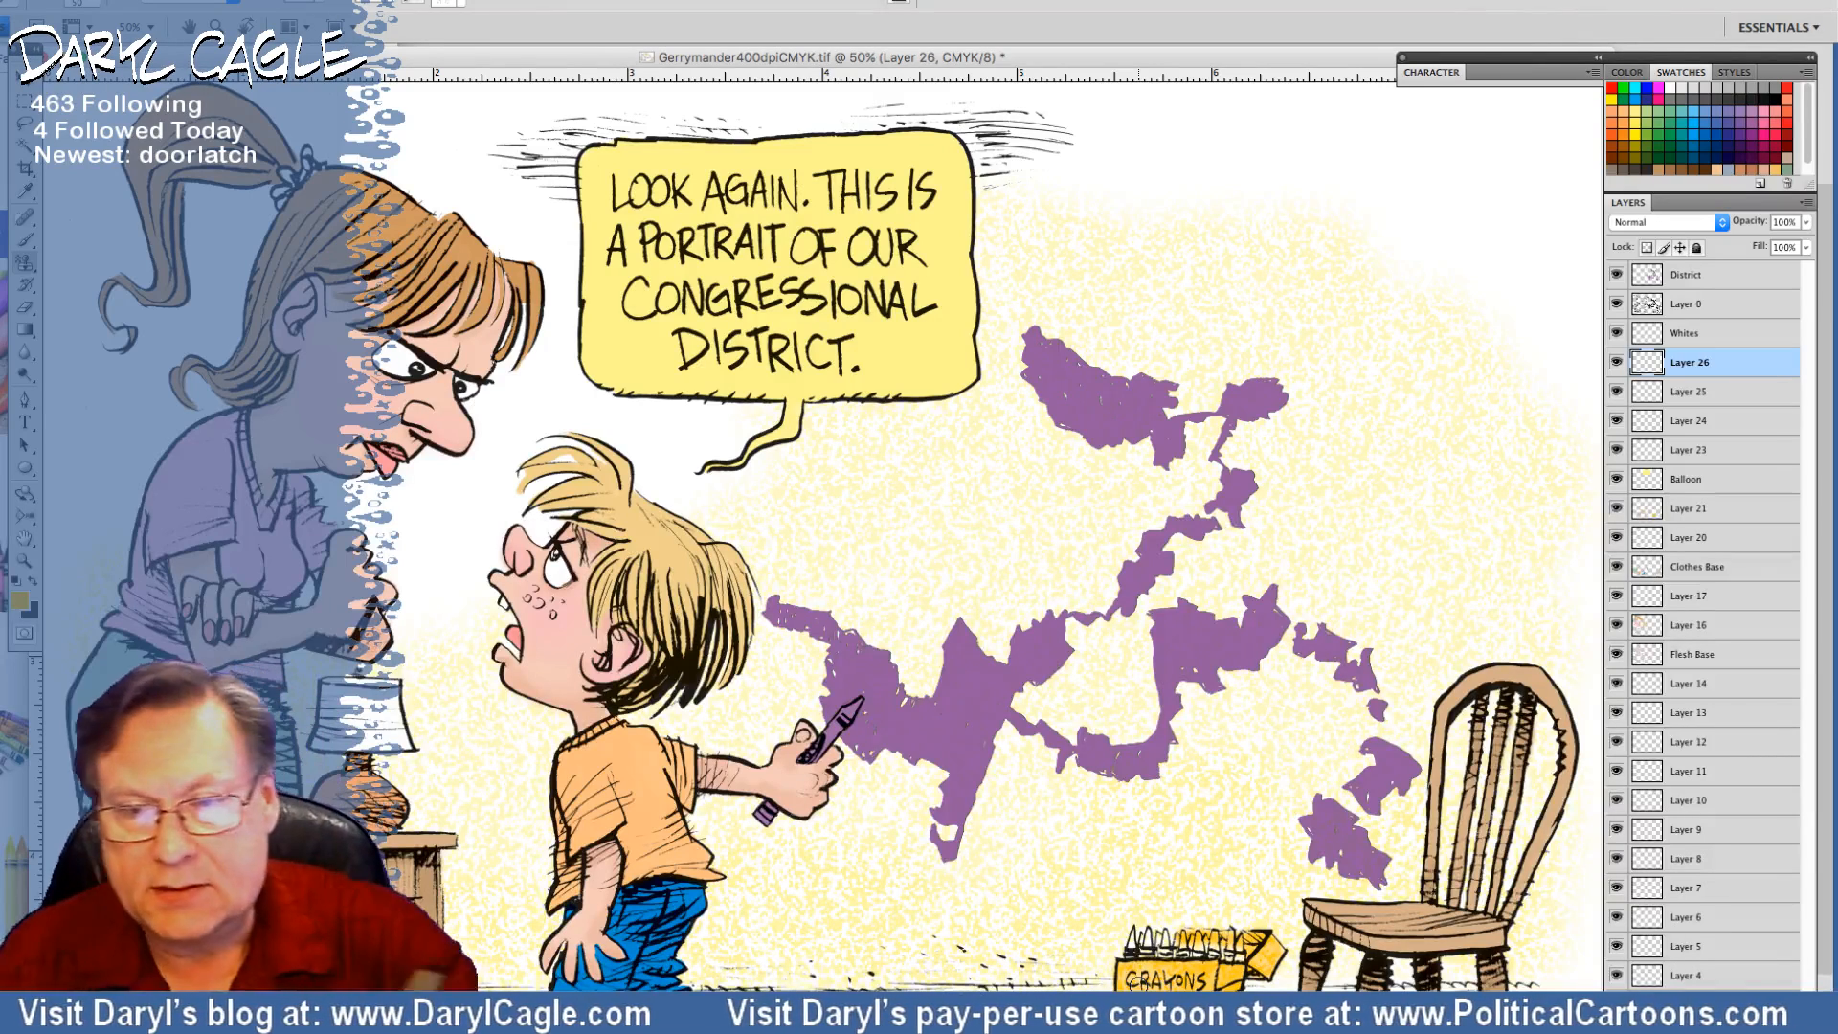
Change the foreground colour to a light green with CMYK values C 50, M 0, Y 70, K 0
left_click(21, 601)
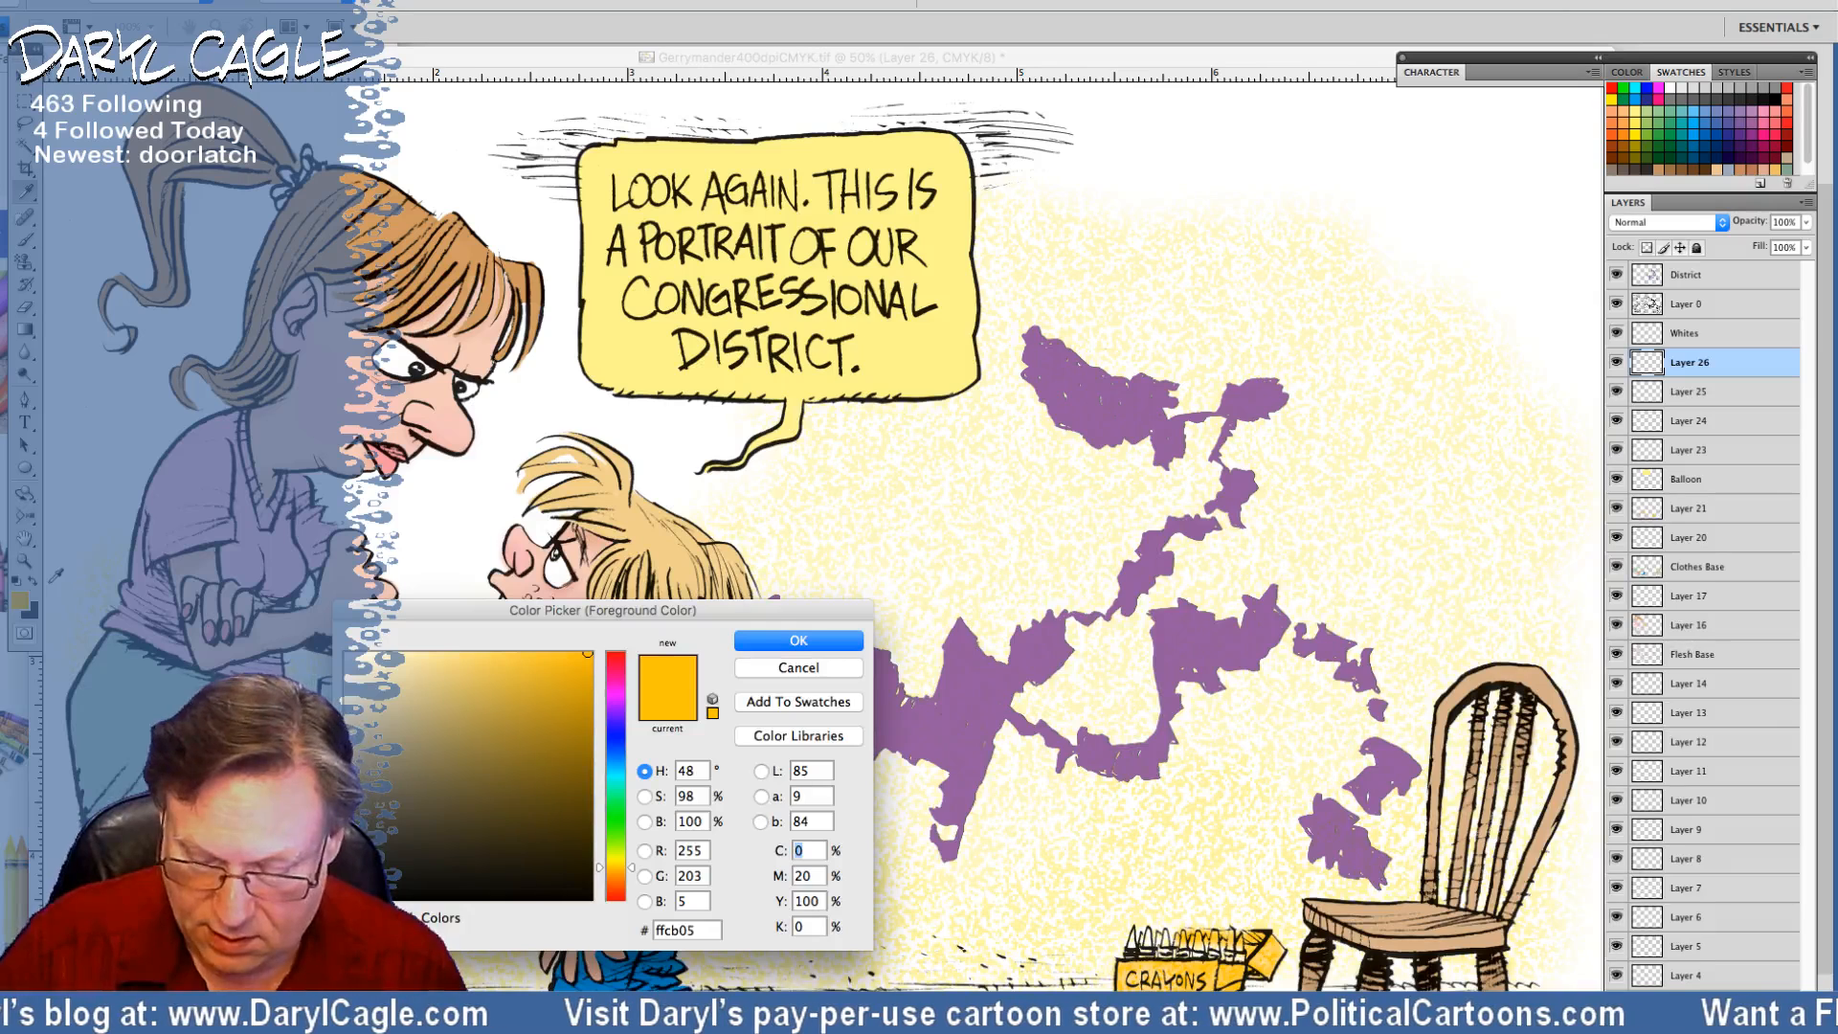
type("50")
key("Tab")
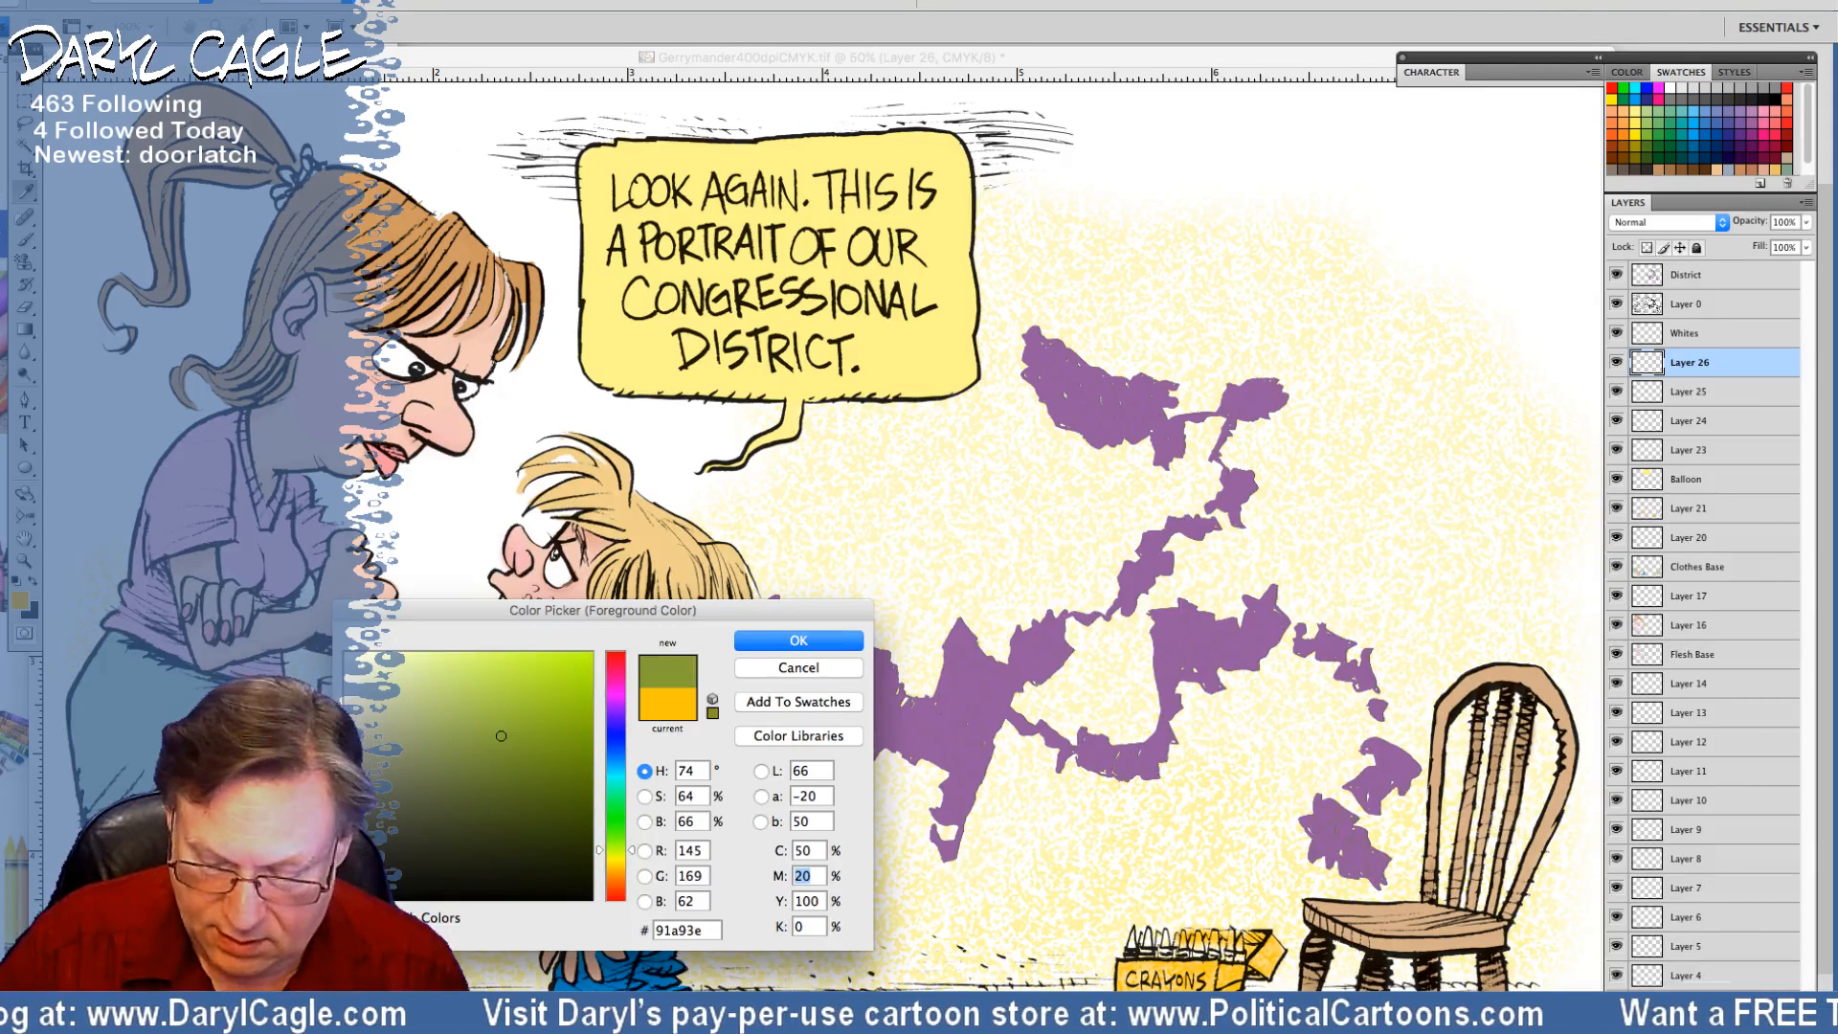
type("70")
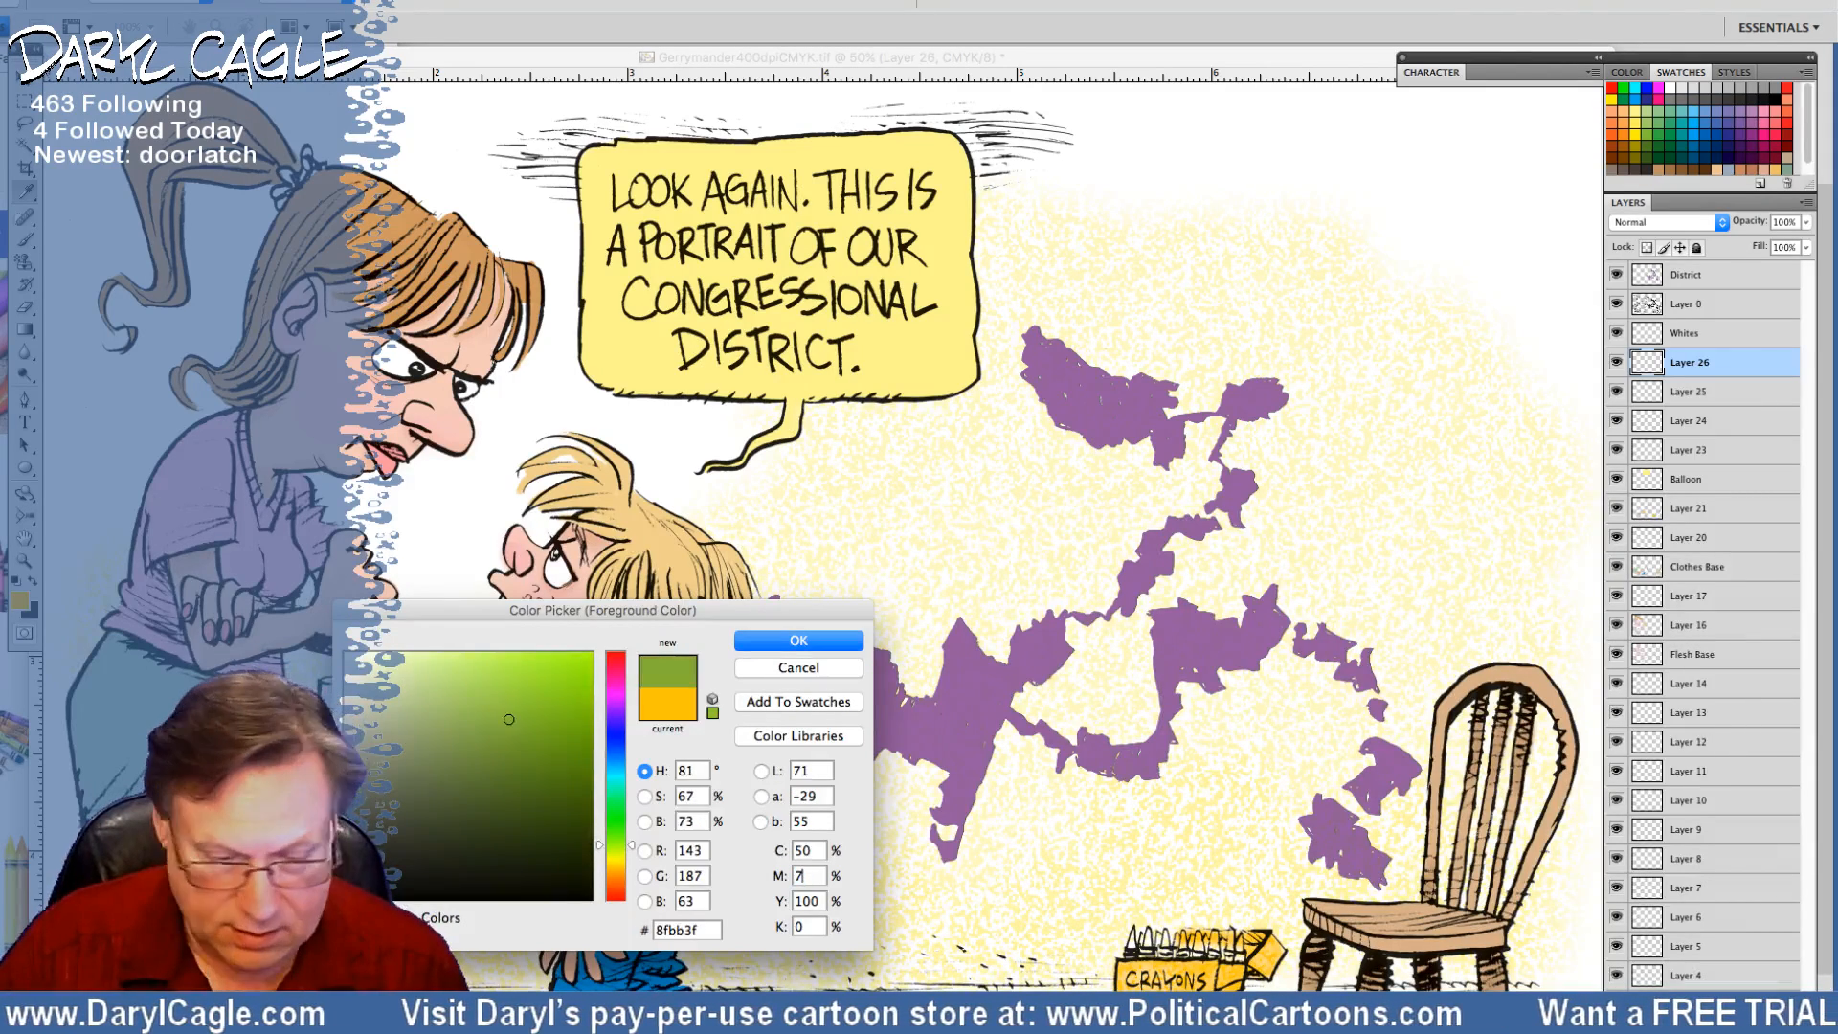
key("Tab")
type("0")
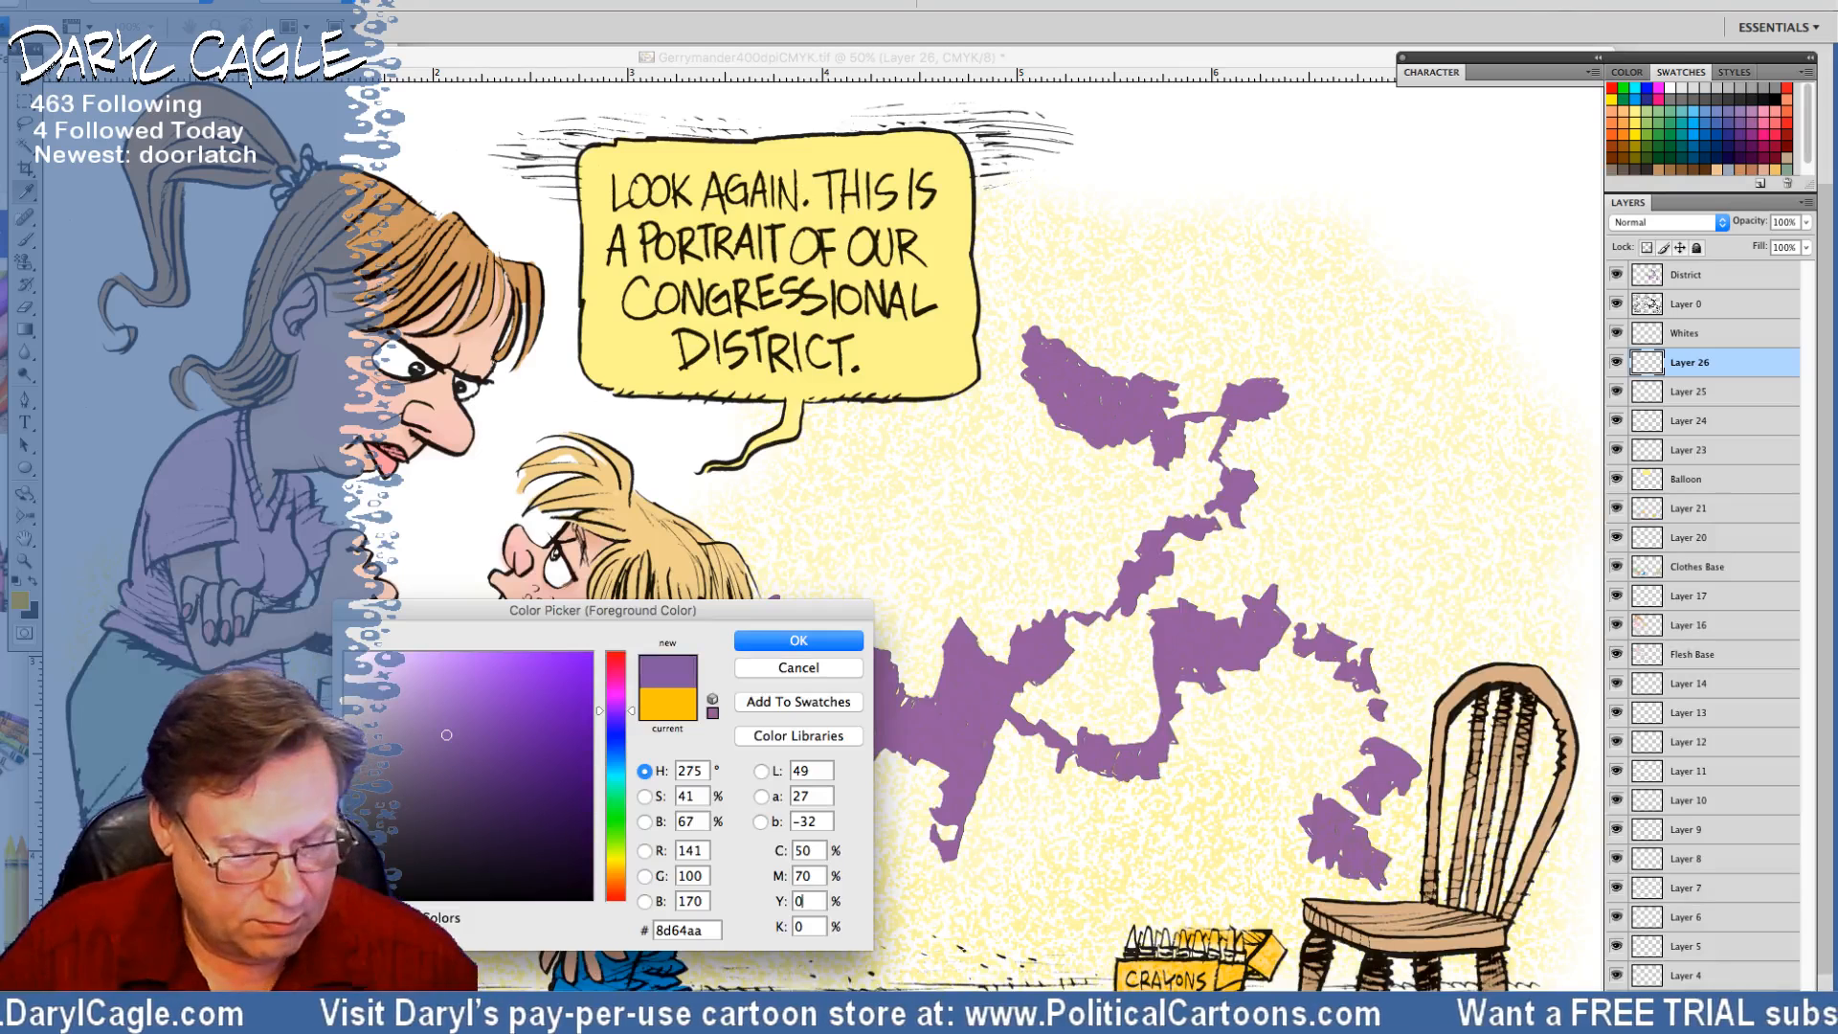
key("shift+Tab")
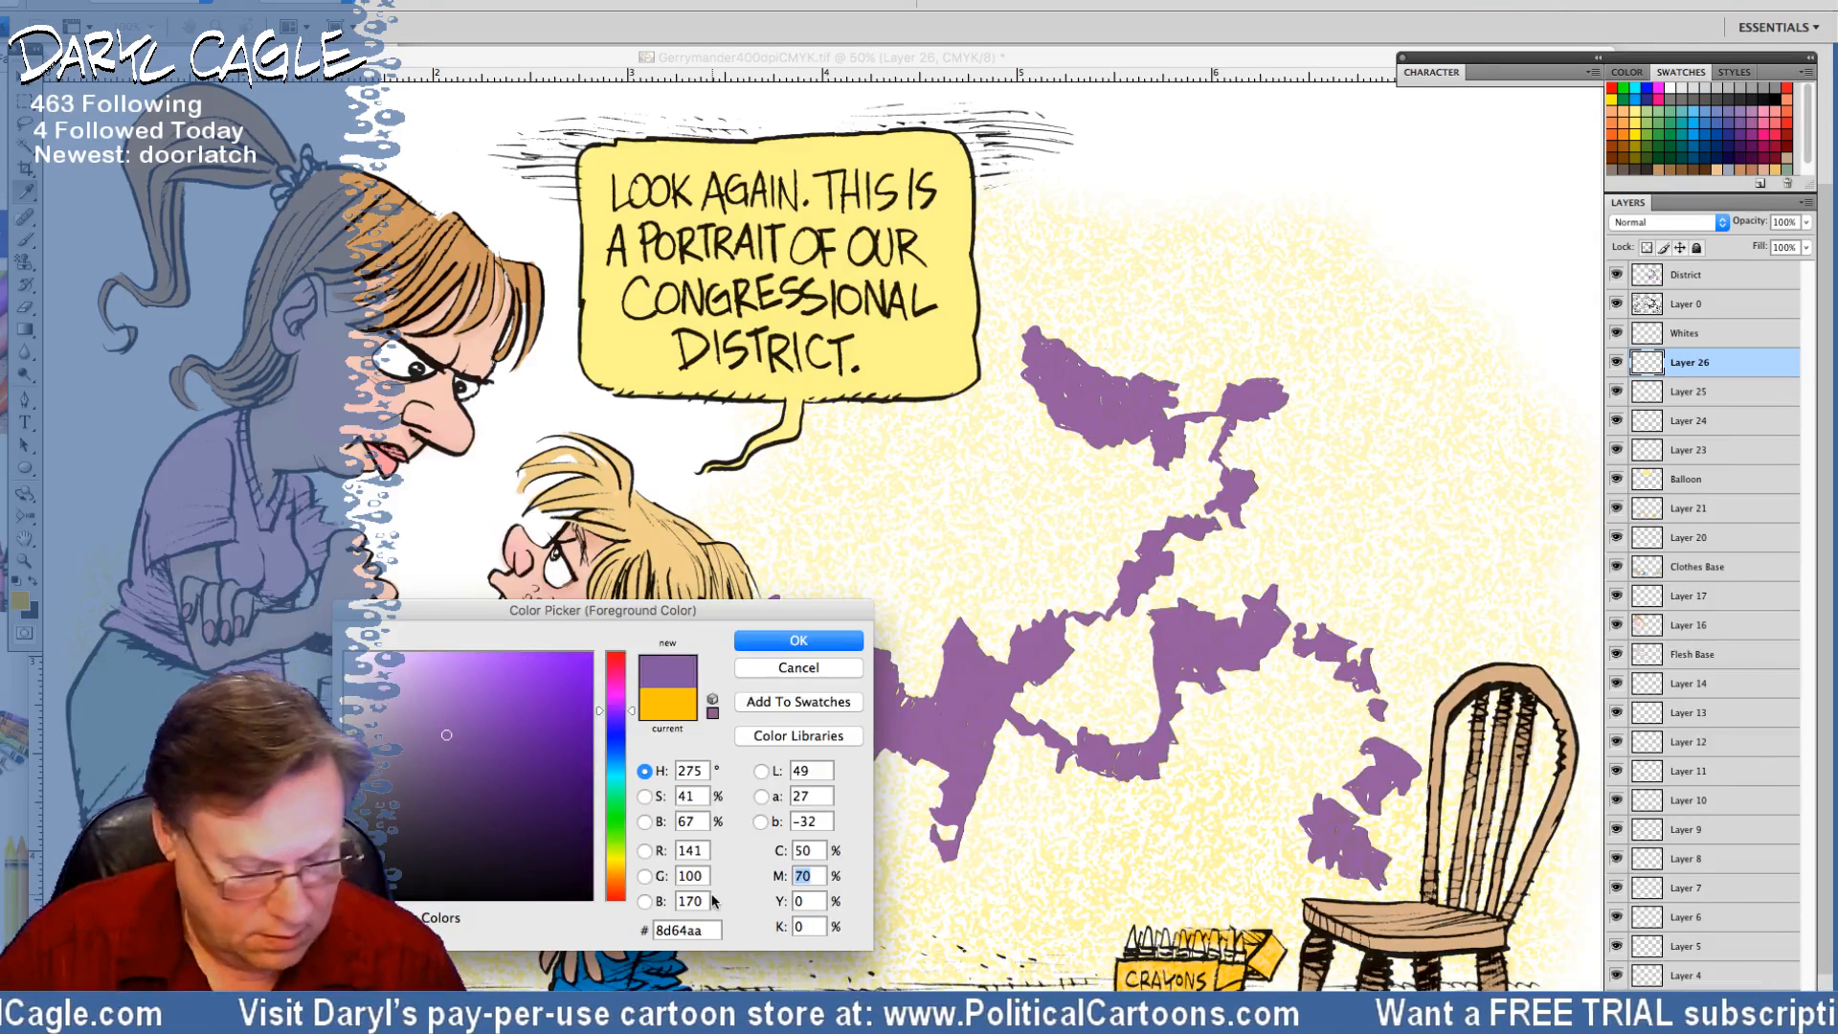
type("0")
key("Tab")
type("70")
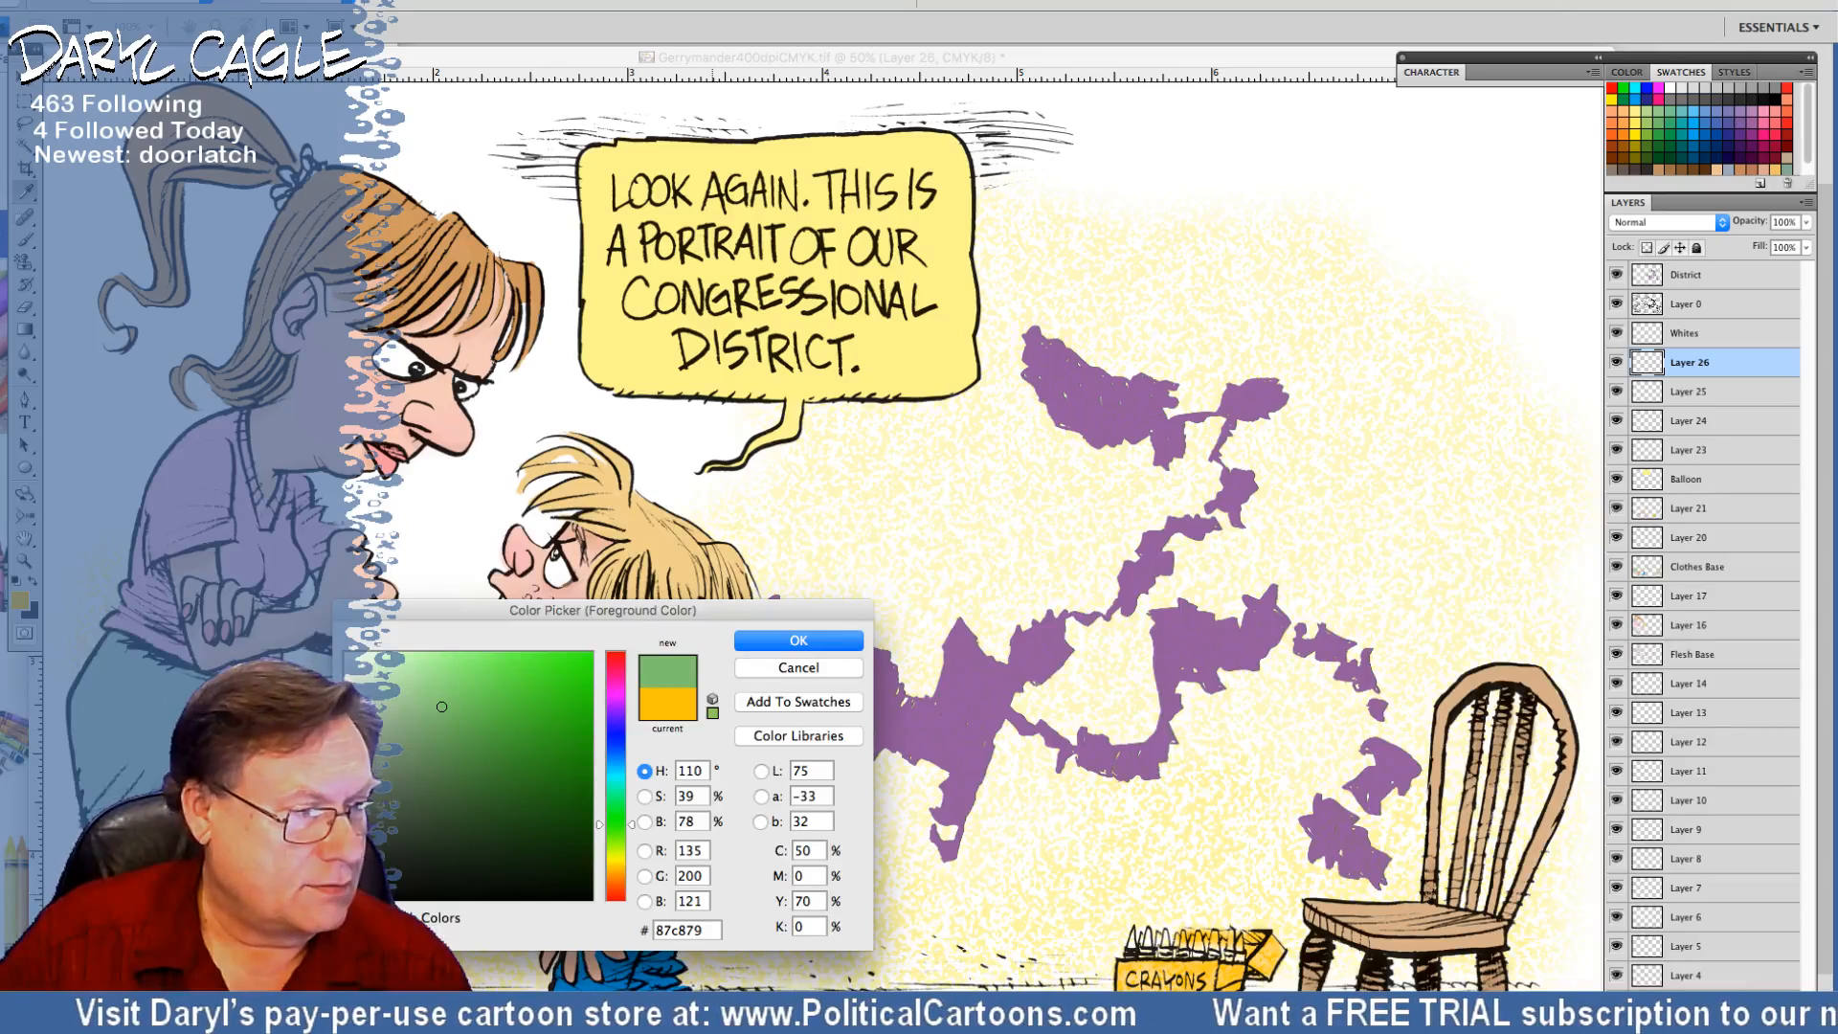
Uncover the crayon reference pictures and deepen the foreground green to C 70, M 0, Y 100, K 0
left_click_drag(831, 57, 1067, 29)
double_click(793, 851)
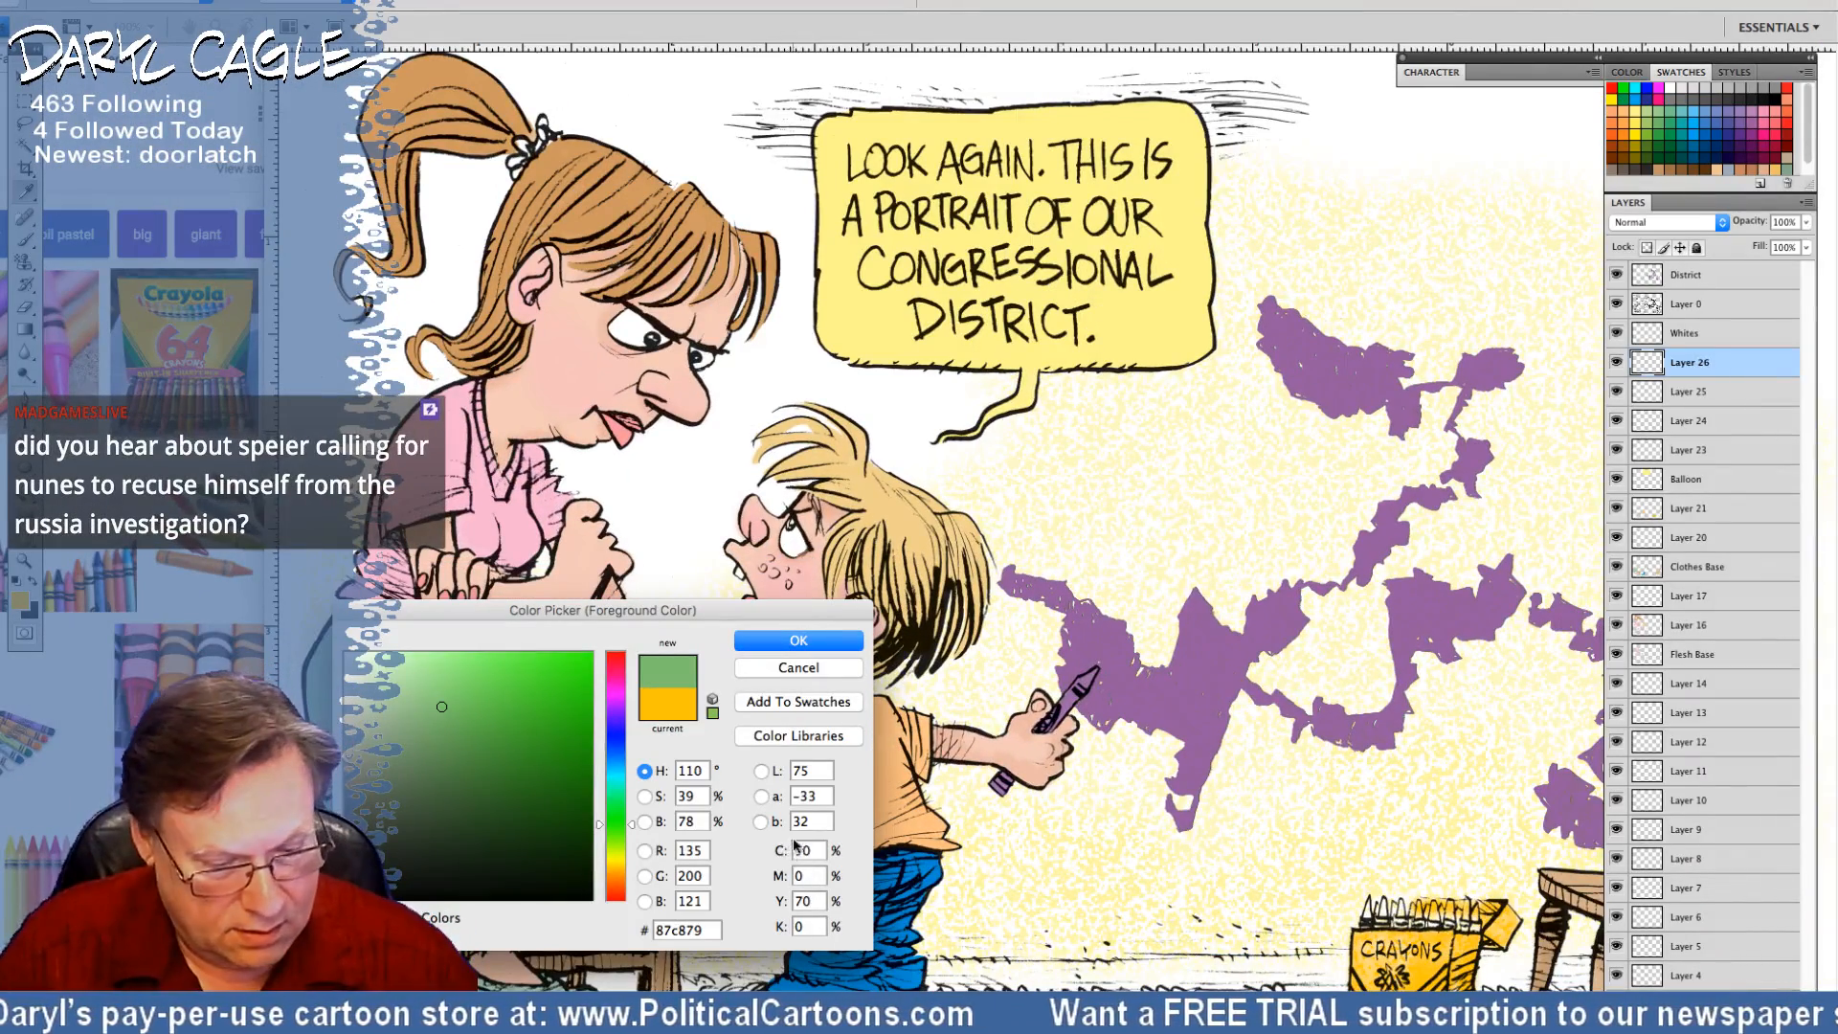
type("70")
key("Tab")
key("Tab")
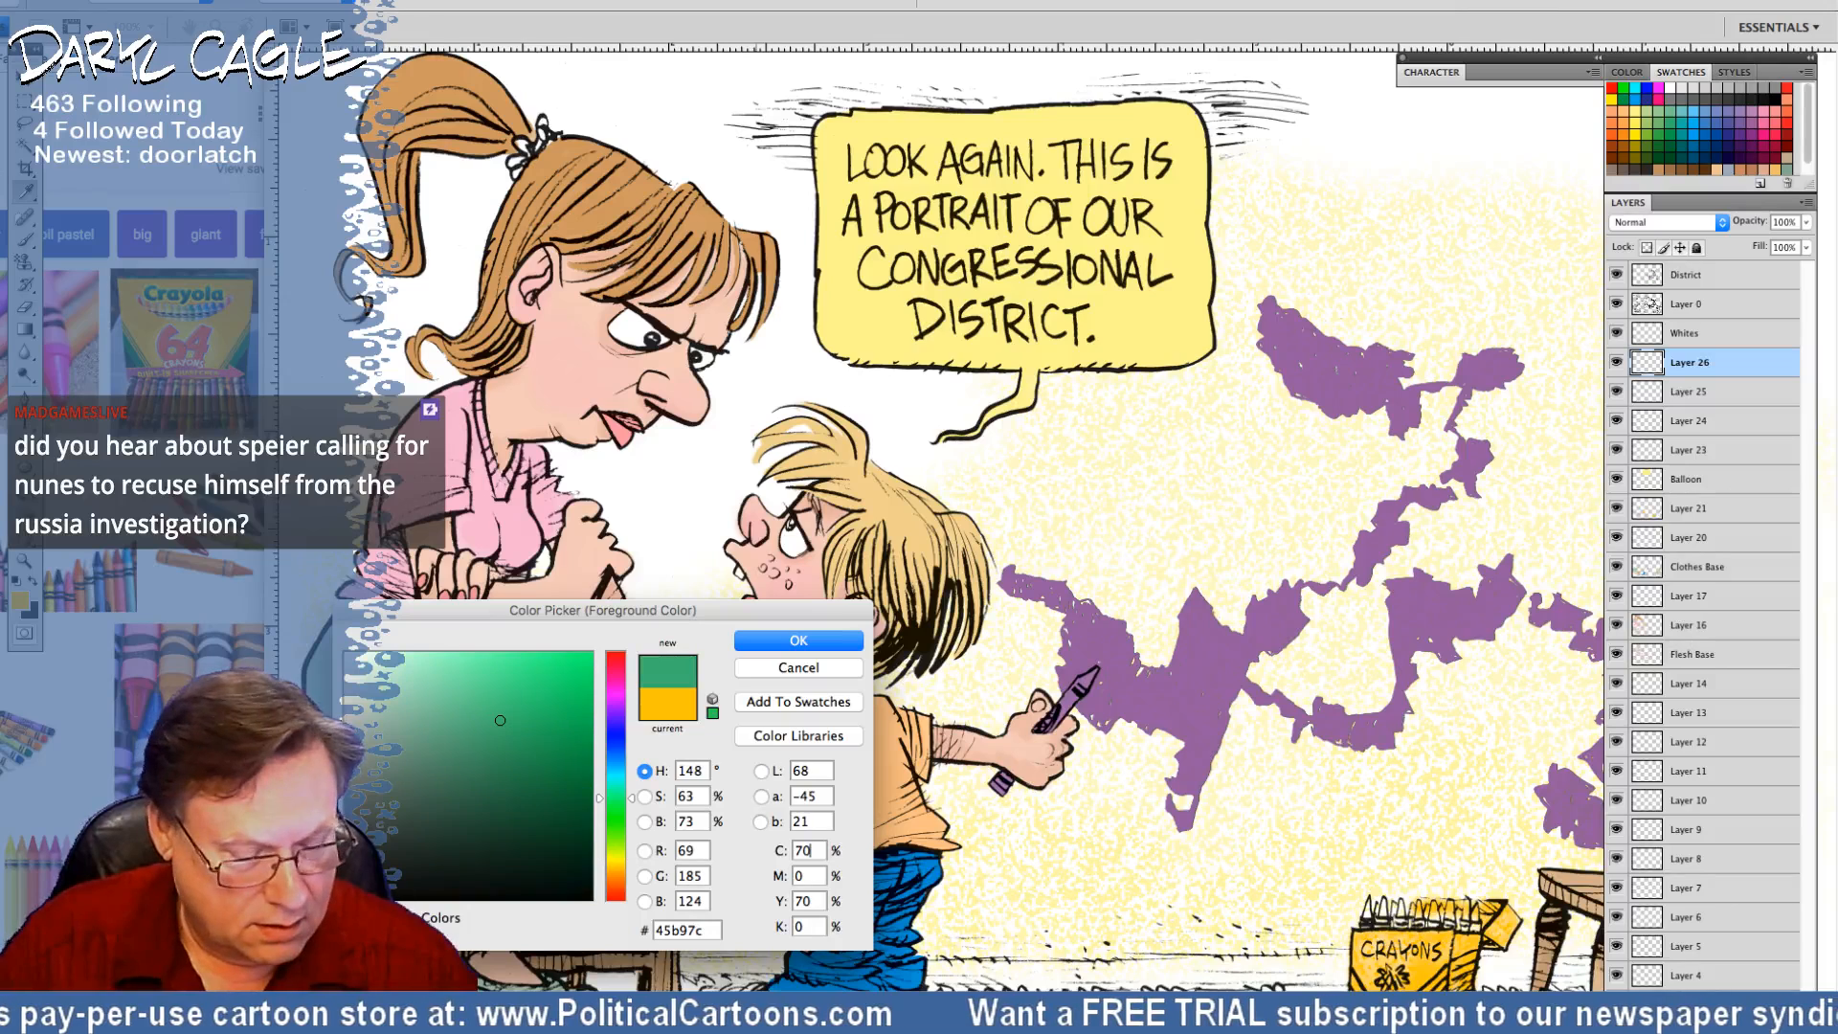
type("100")
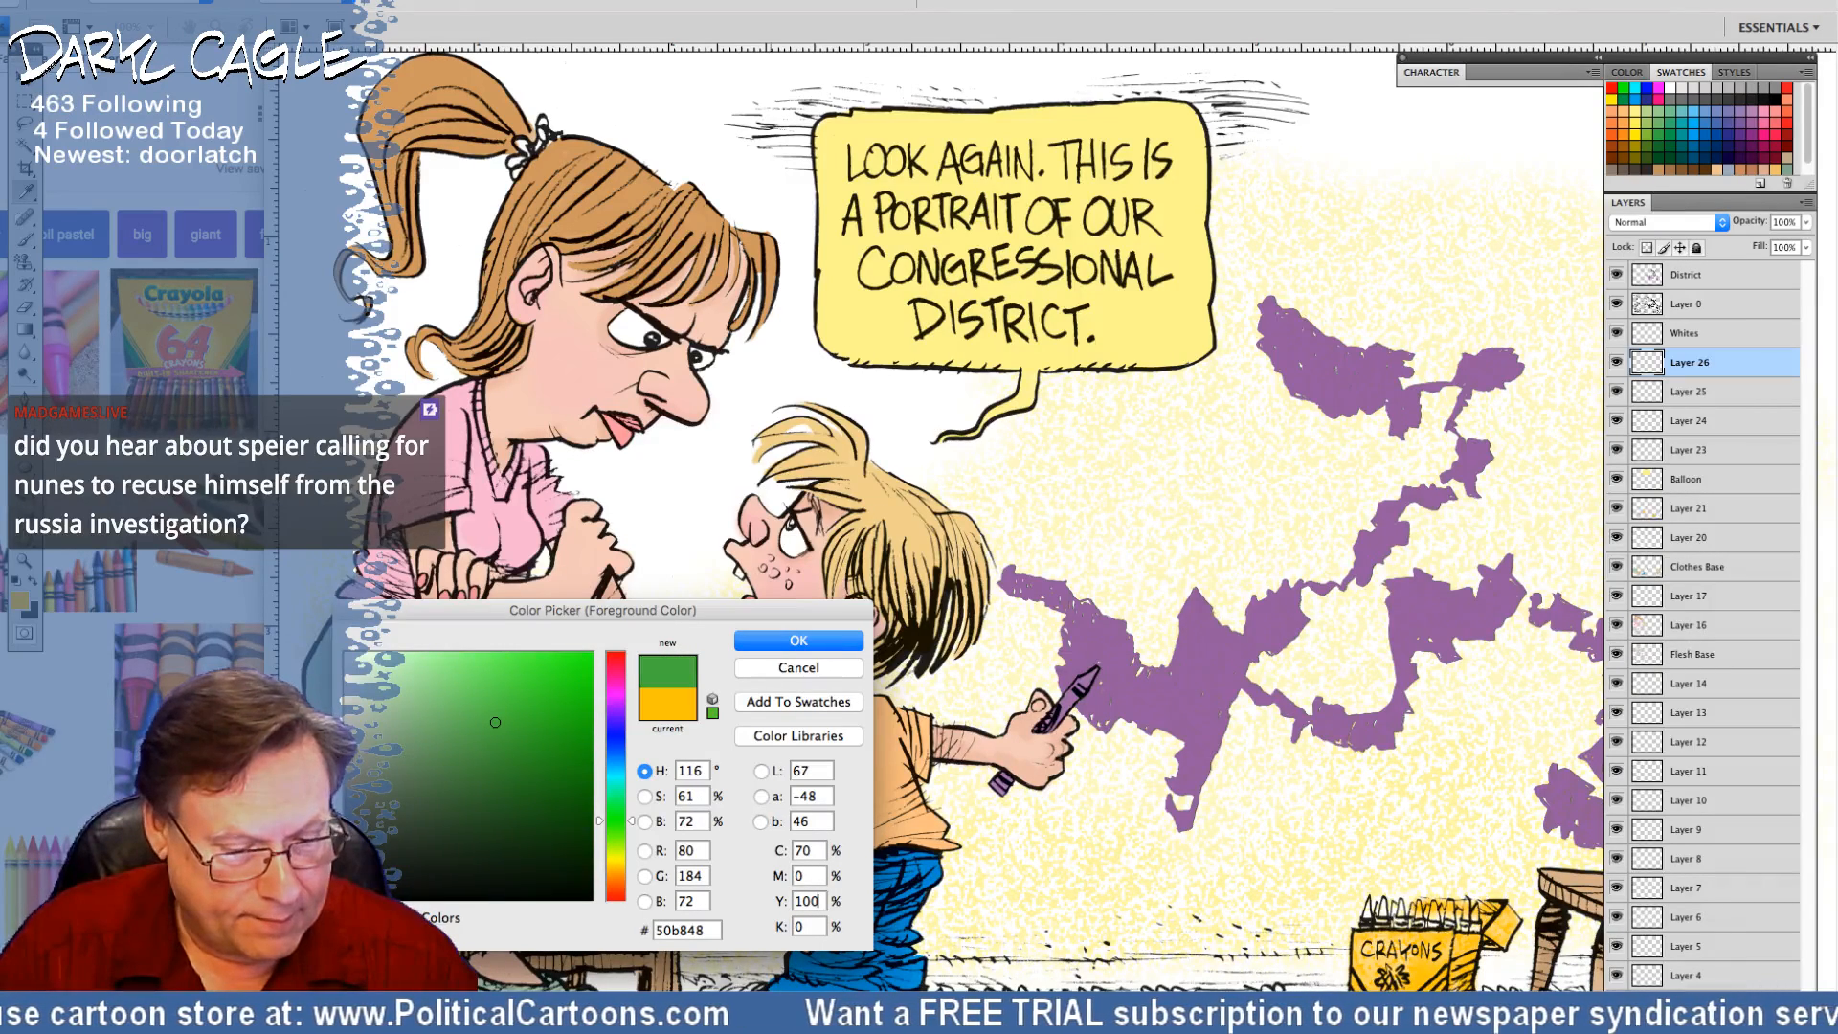
key("Return")
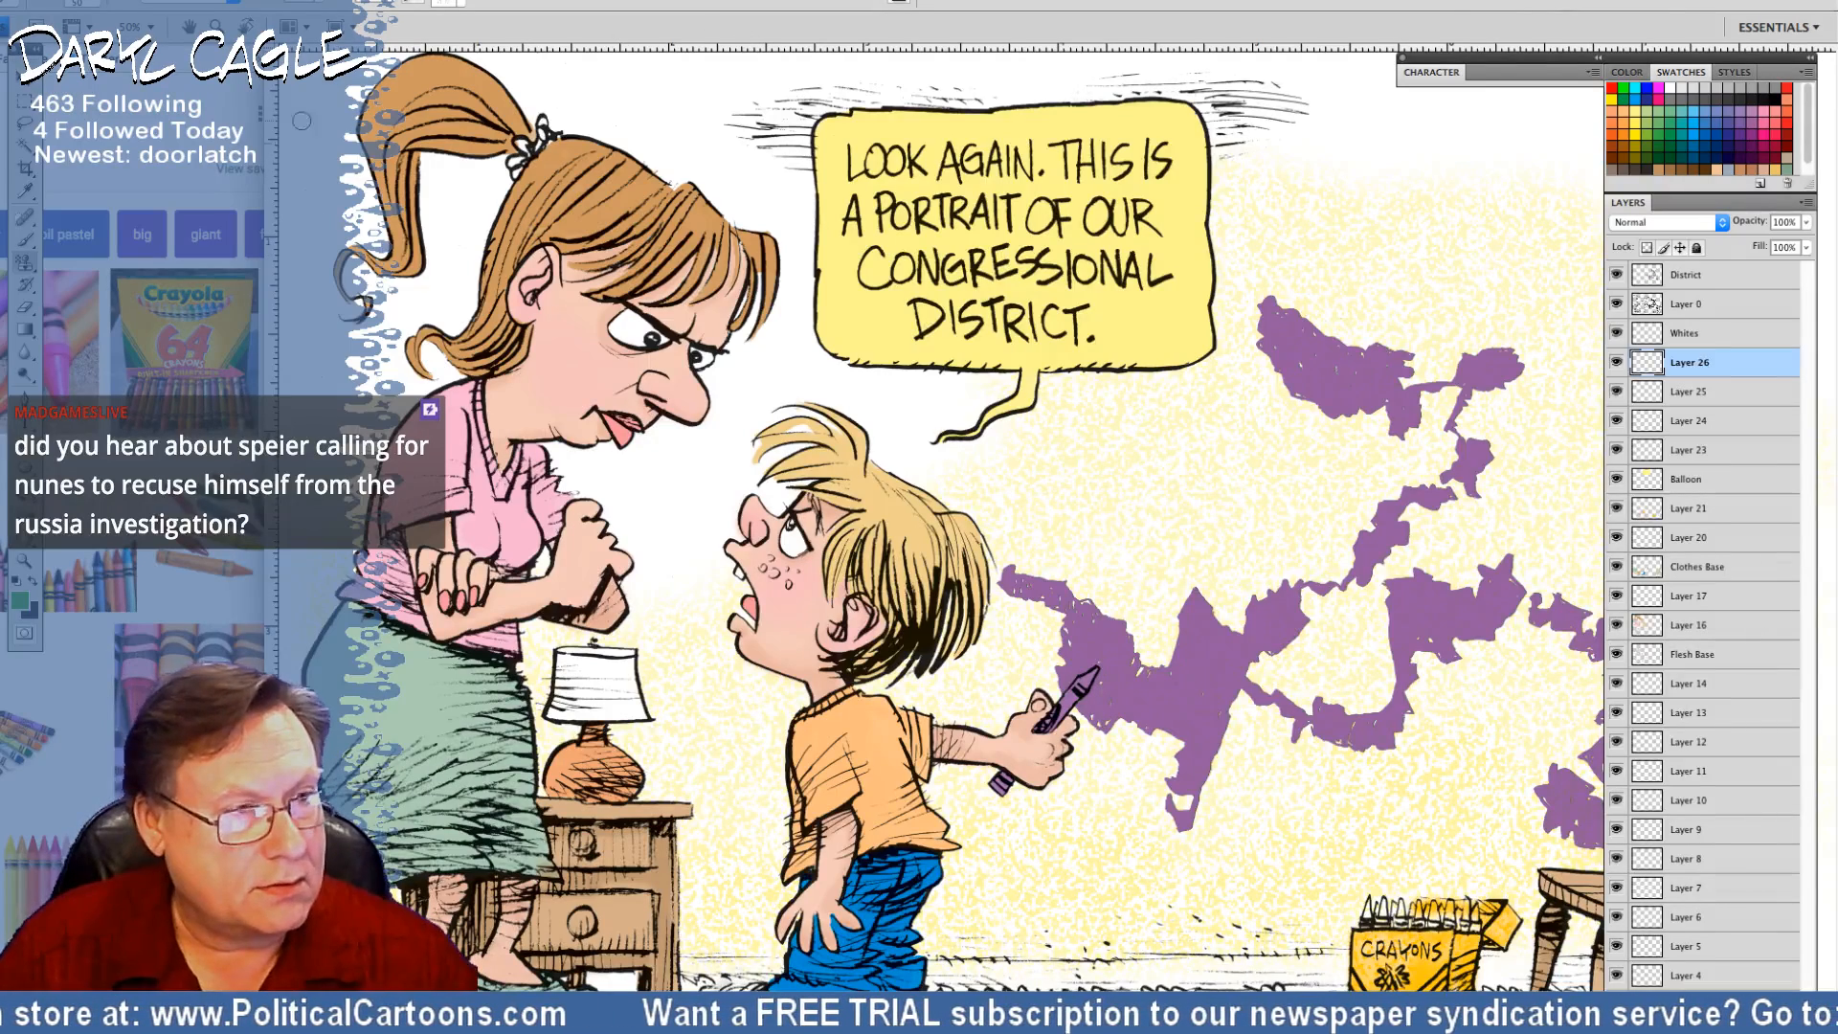
Rearrange the cartoon window and paint the lower corners and lower side of the crayon box green on Layer 26
left_click(574, 2)
mouse_move(613, 3)
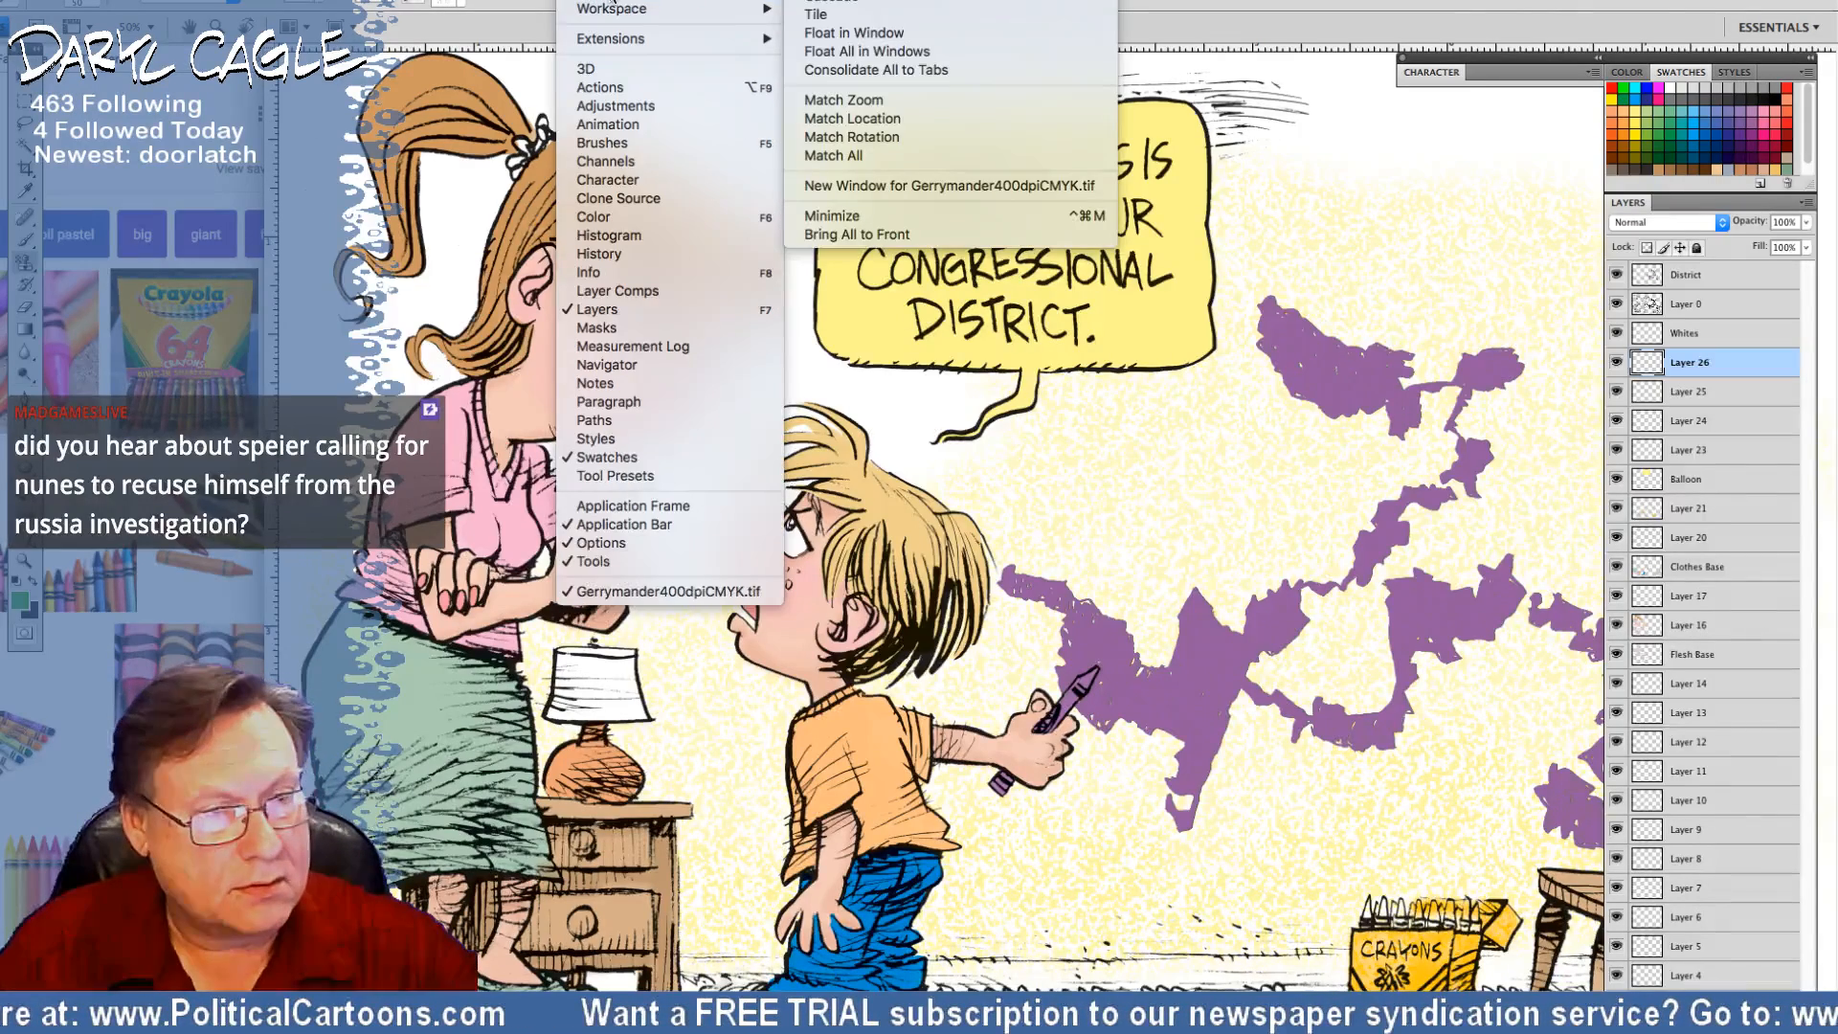
left_click(819, 5)
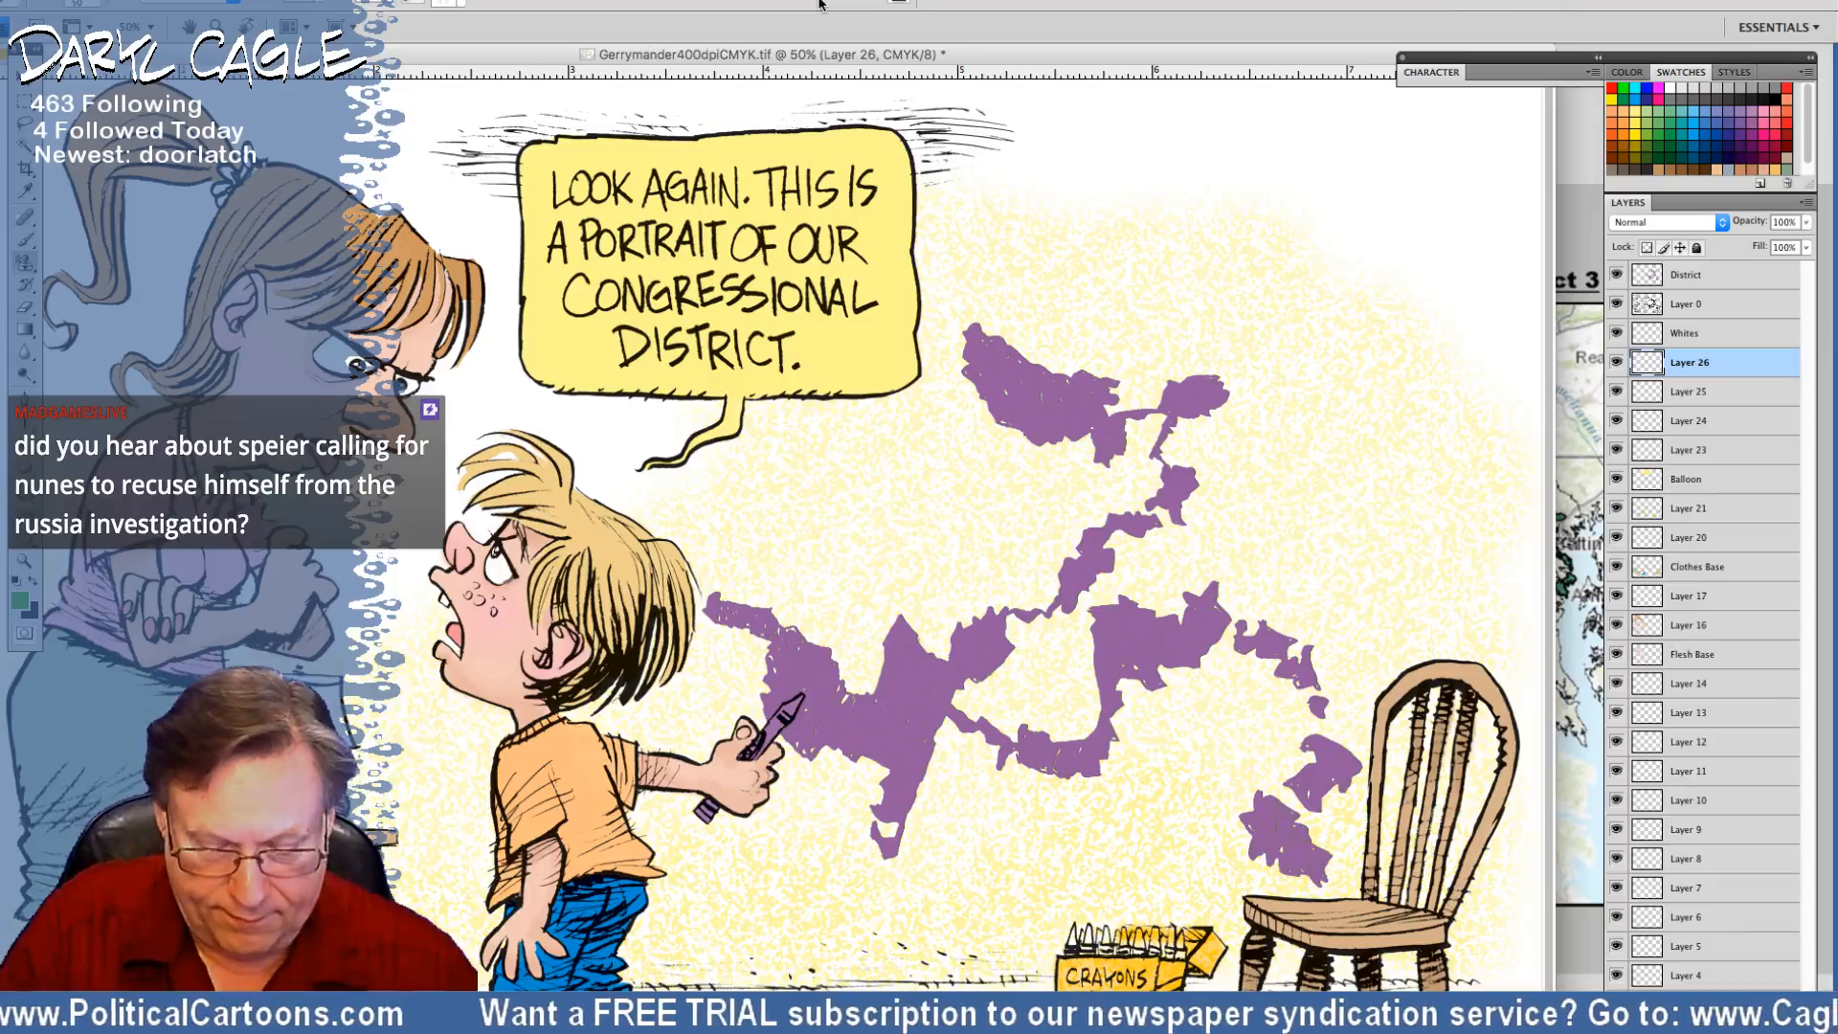
key("ctrl+plus")
key("ctrl+plus")
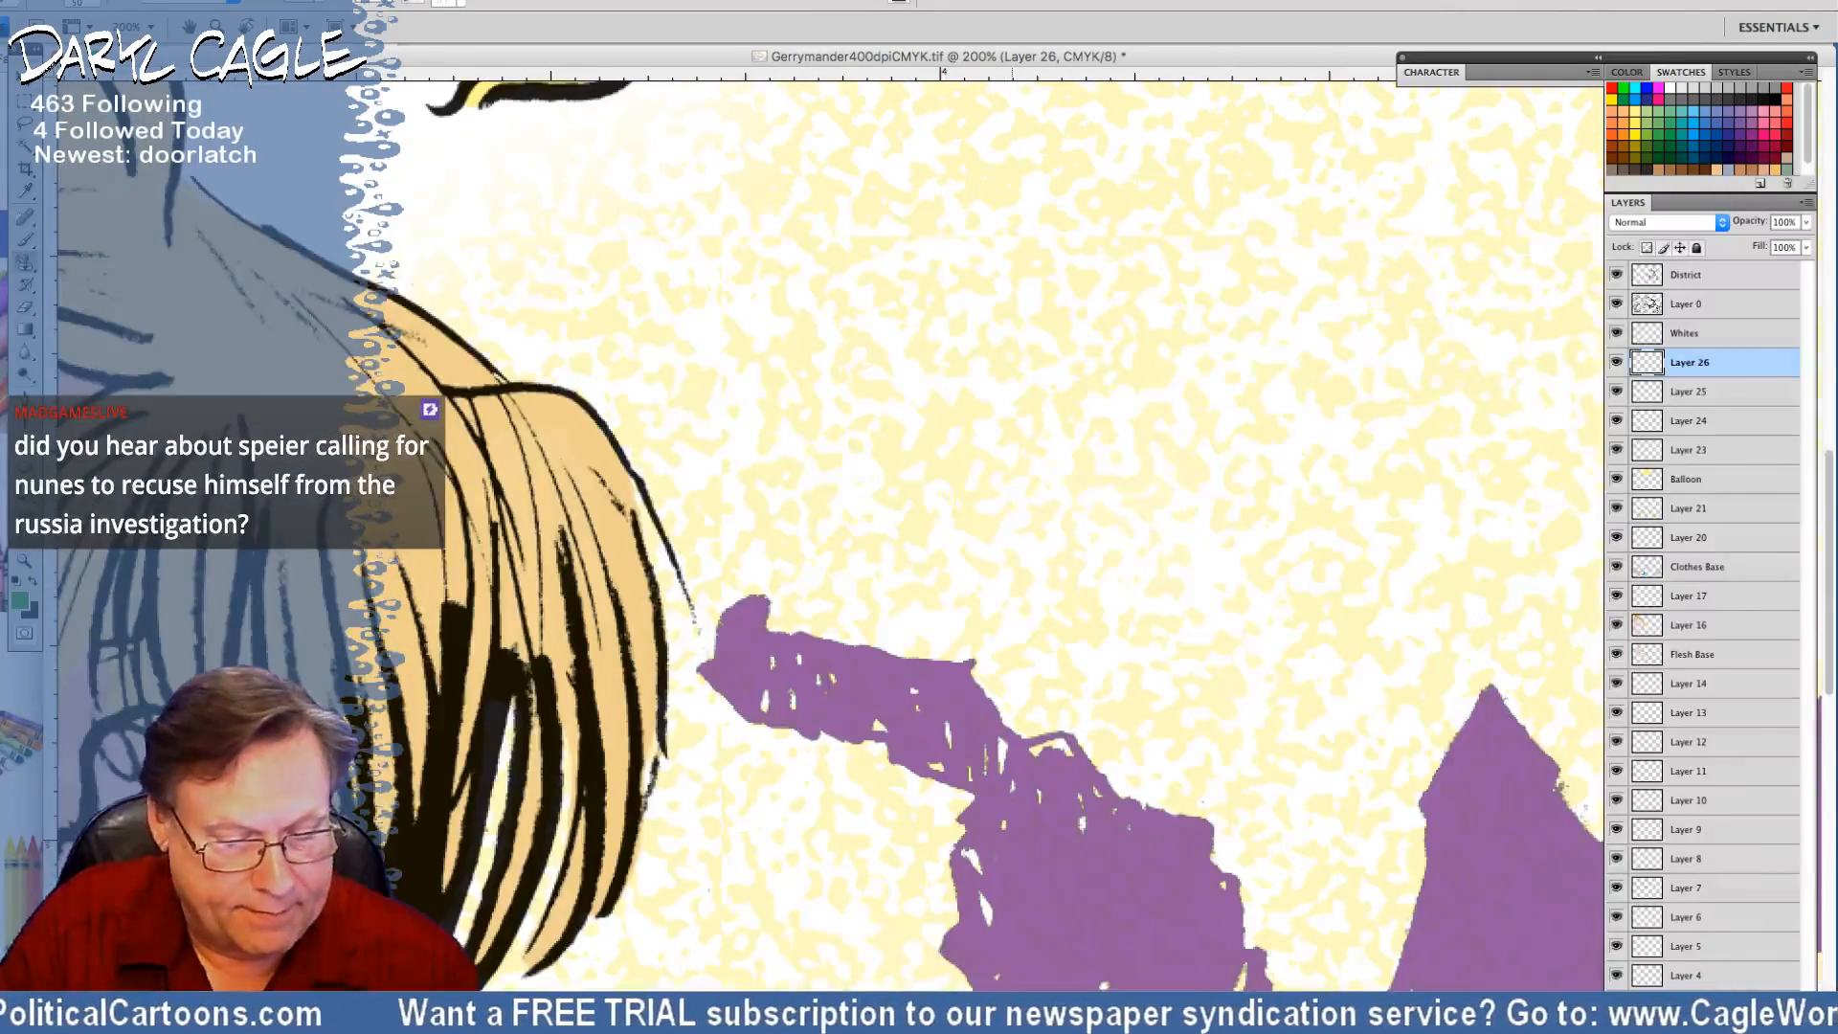
scroll(820, 560, "down", 15)
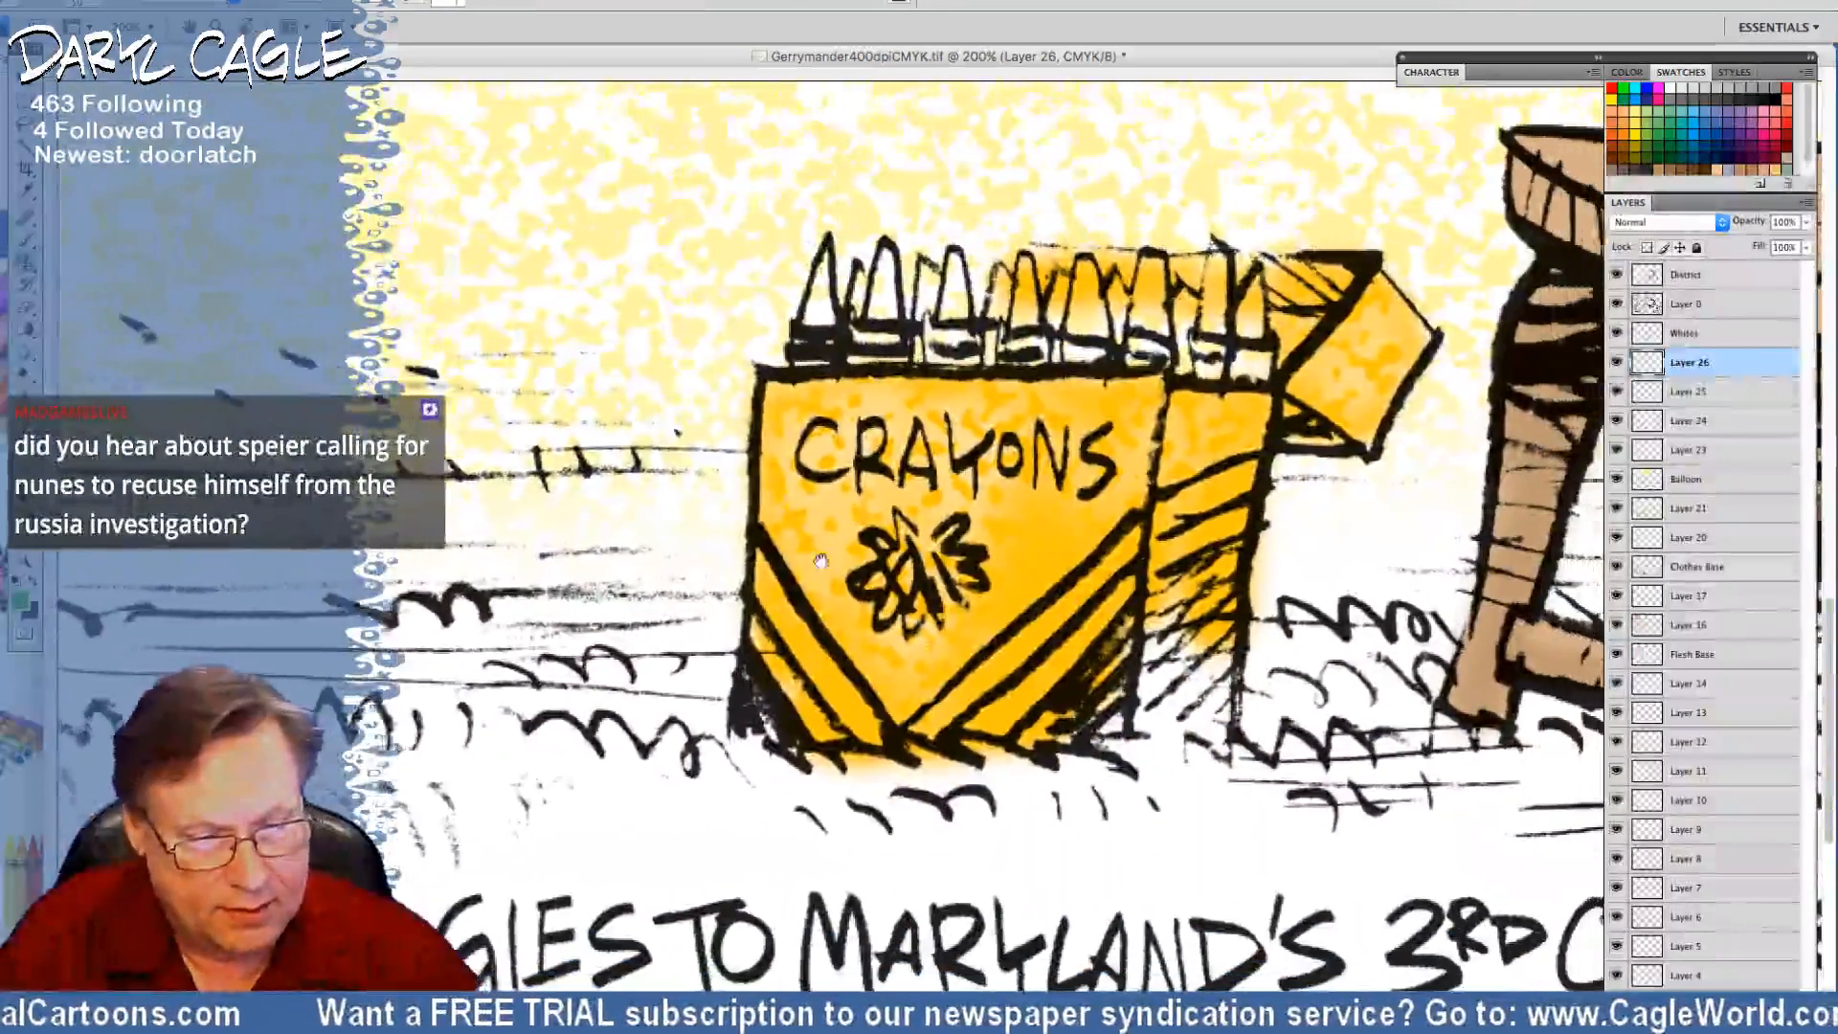
left_click_drag(820, 560, 806, 562)
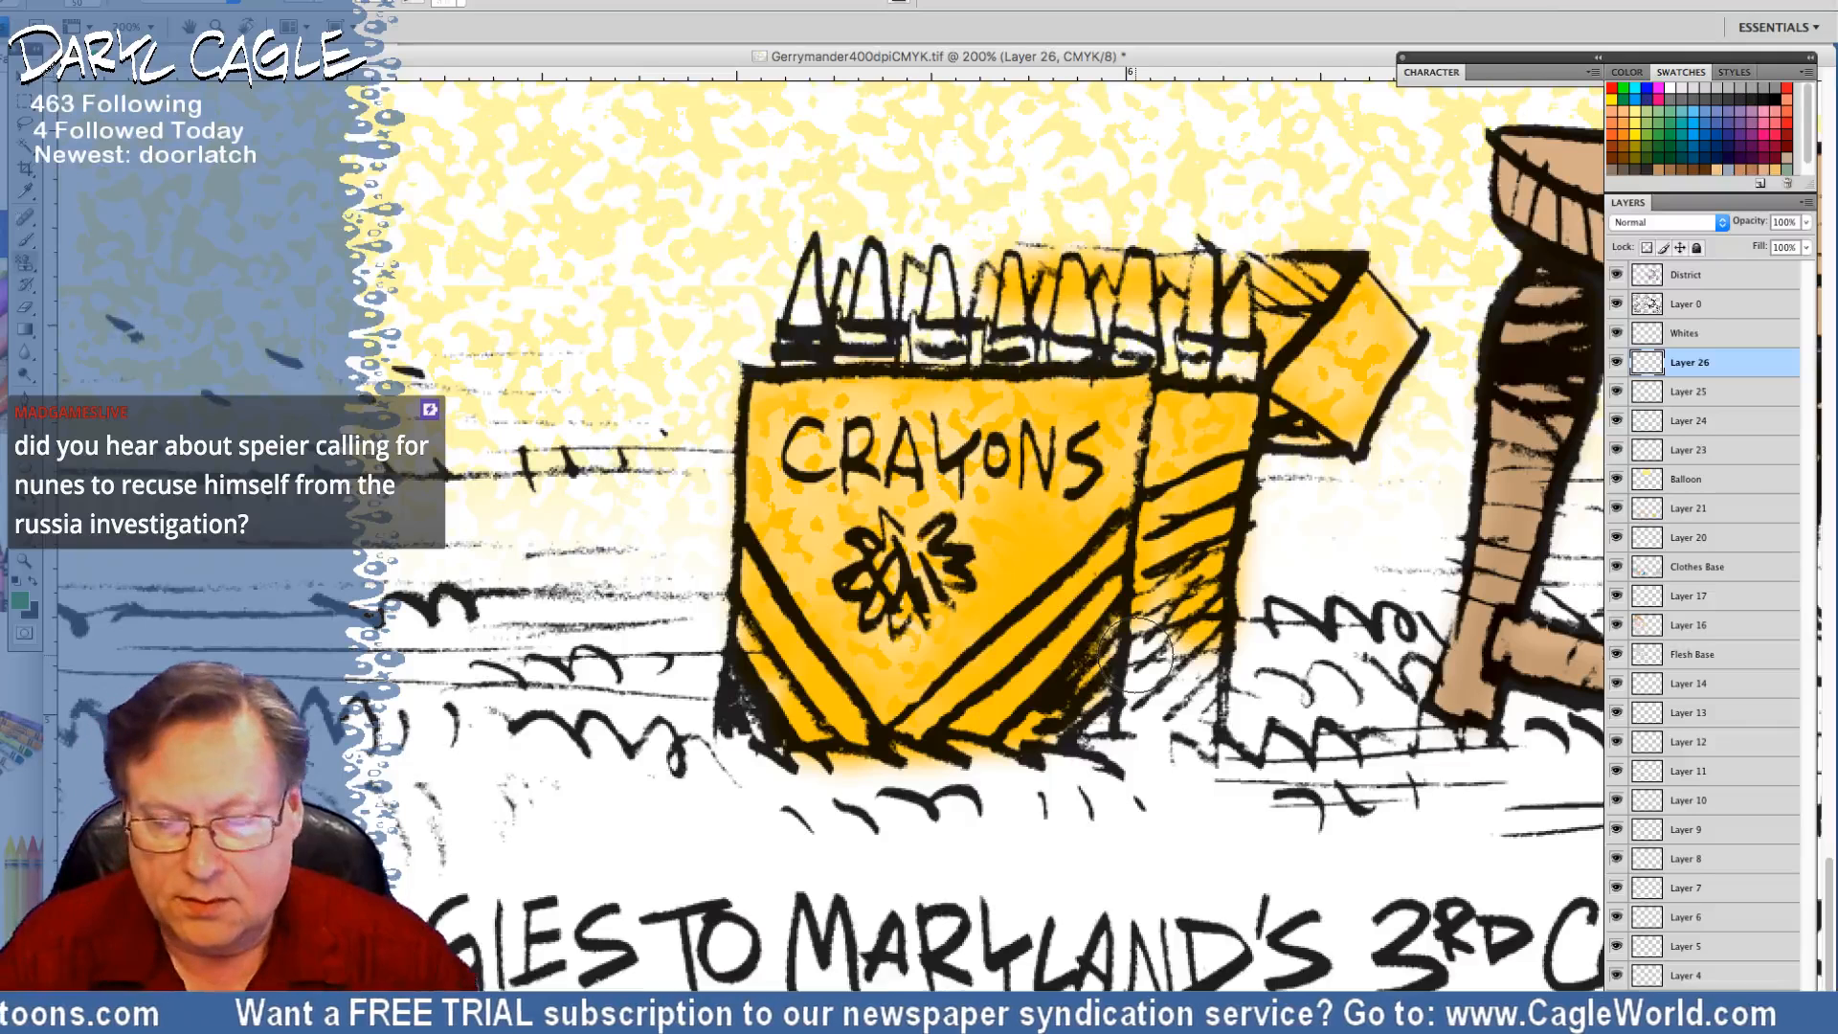
left_click_drag(1144, 656, 1122, 605)
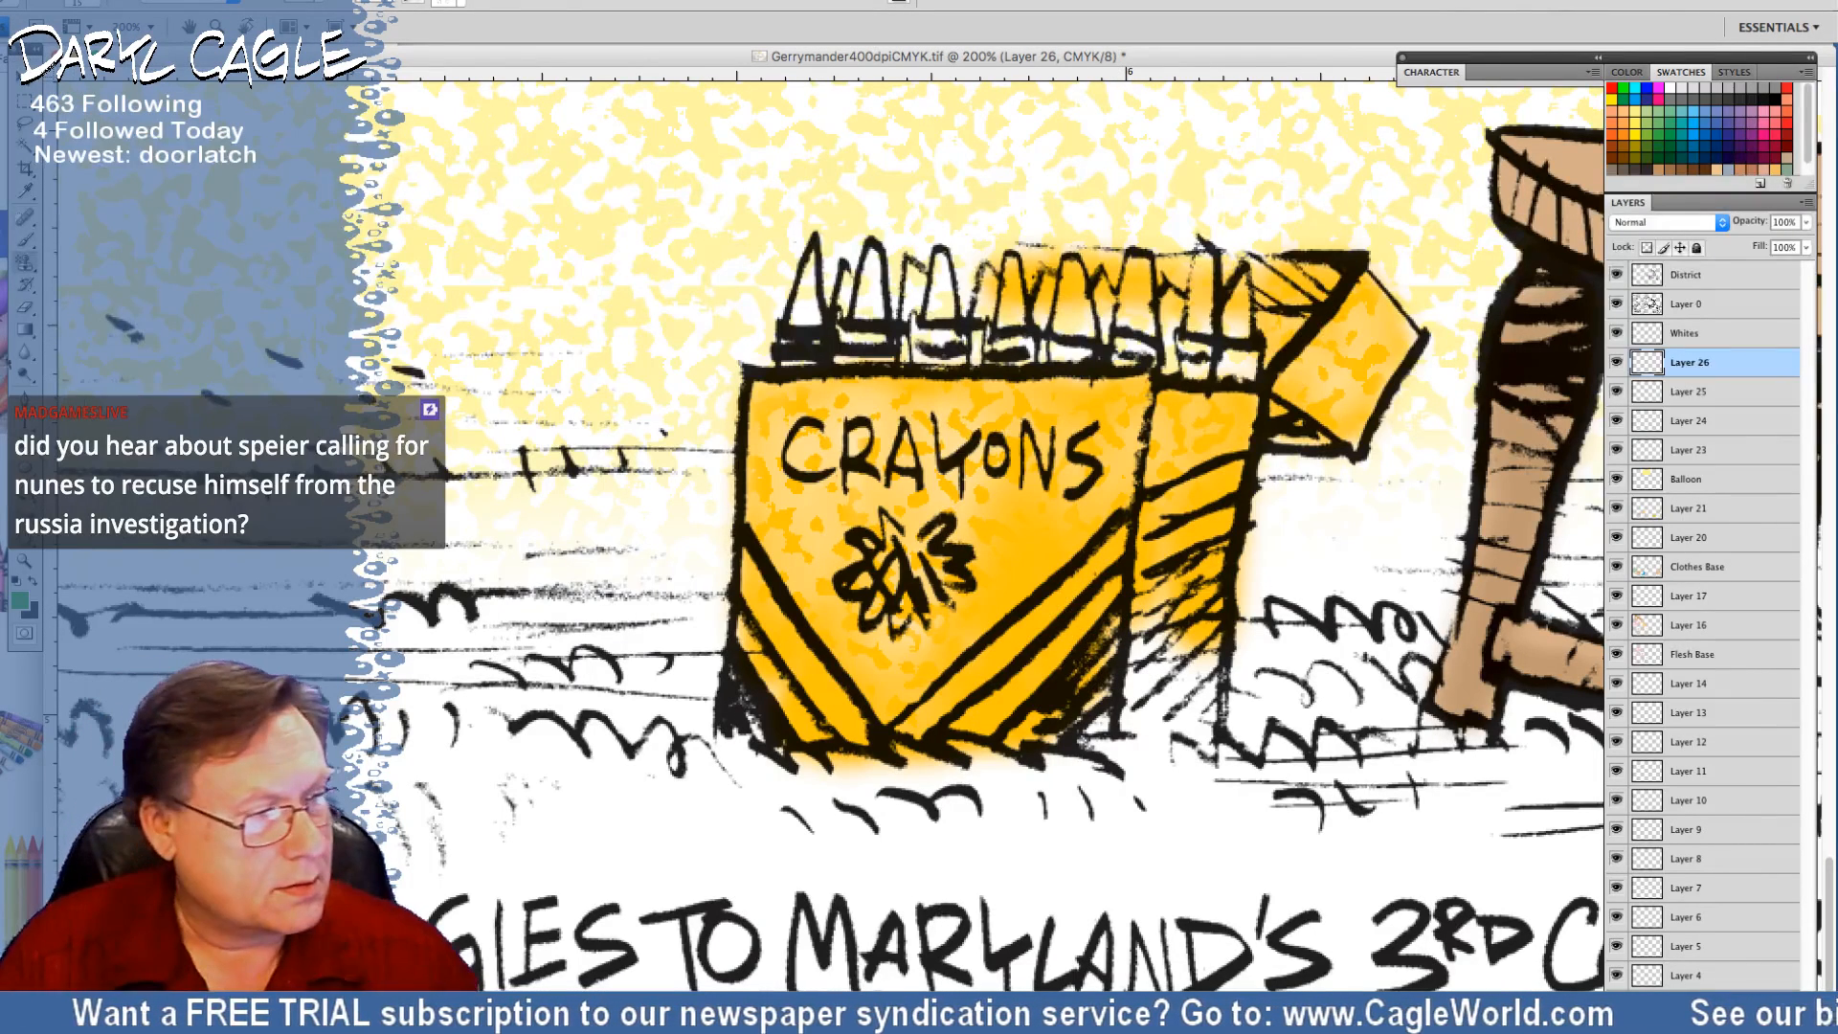
left_click(26, 246)
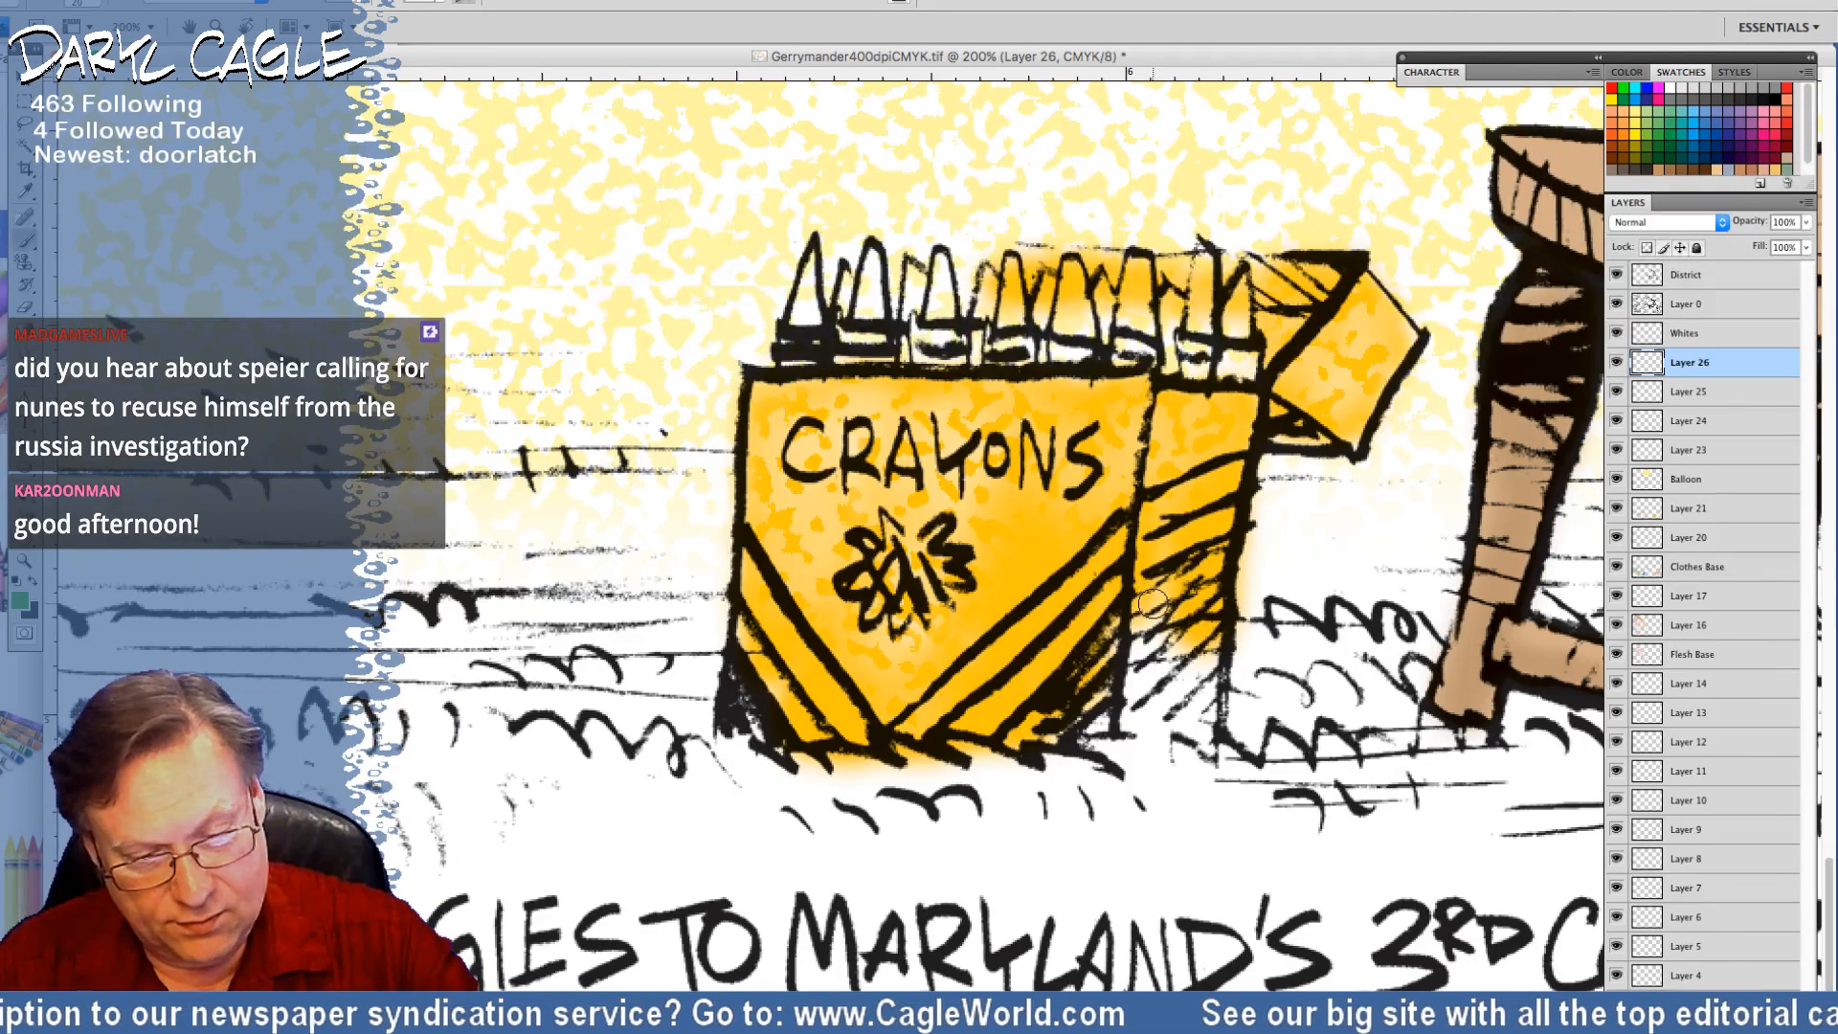
mouse_move(1149, 608)
left_mouse_down()
mouse_move(1218, 559)
mouse_move(1209, 634)
mouse_move(1186, 642)
mouse_move(1158, 597)
mouse_move(1016, 739)
mouse_move(1122, 739)
mouse_move(1128, 721)
mouse_move(1205, 743)
mouse_move(1202, 637)
mouse_move(1134, 639)
mouse_move(1070, 694)
left_mouse_up()
mouse_move(750, 621)
left_mouse_down()
mouse_move(732, 675)
mouse_move(757, 733)
left_mouse_up()
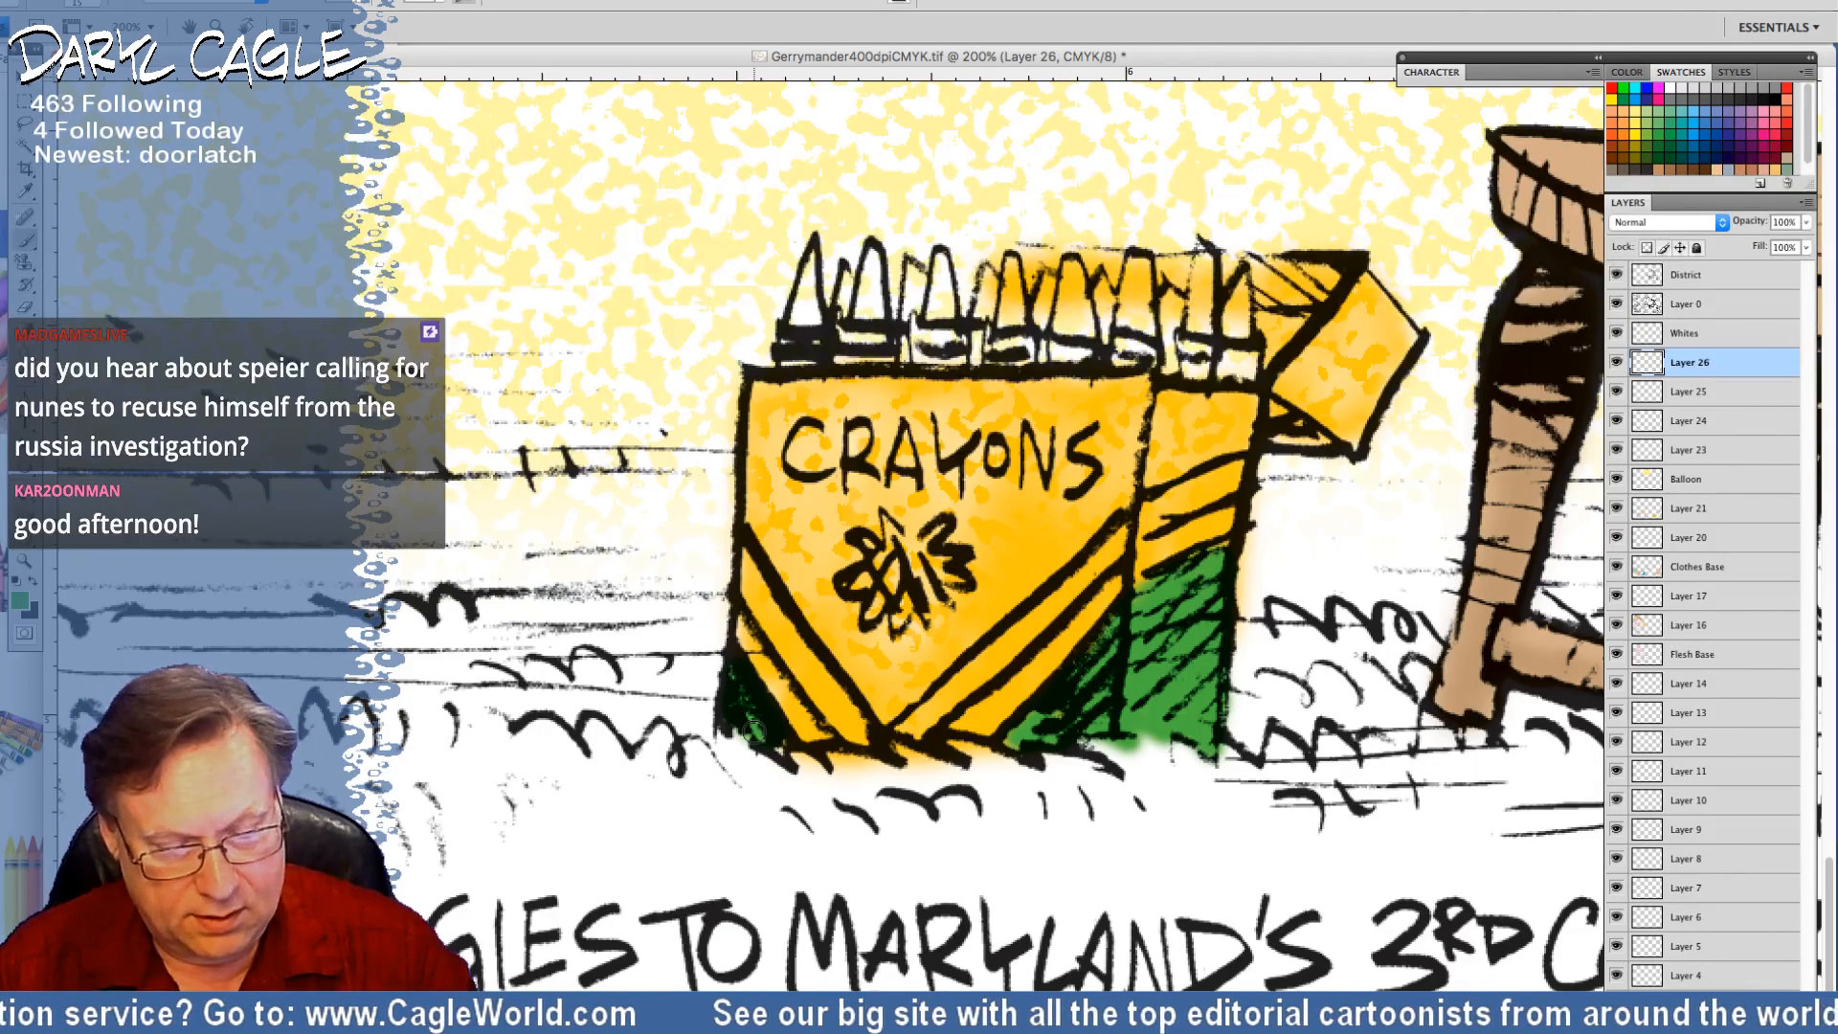
On the District layer, brush green over the black diagonal stripe lines on the front and side of the crayon box
left_click(26, 190)
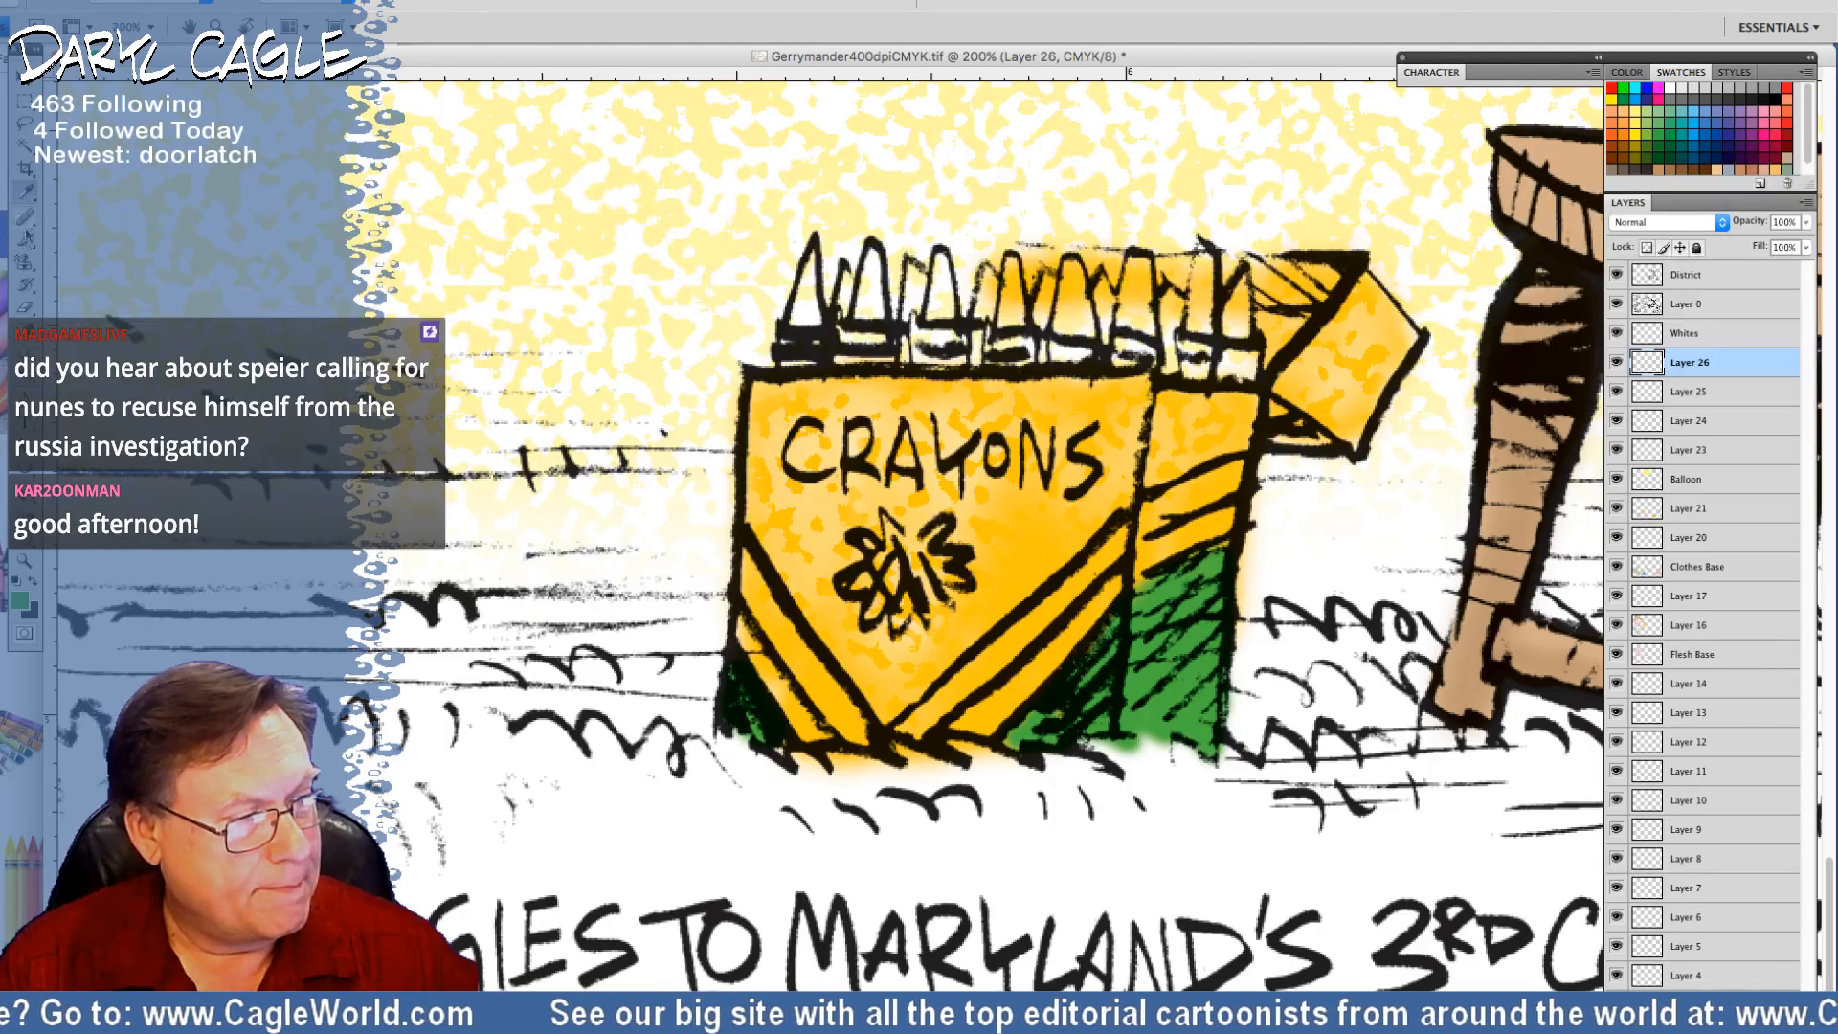
left_click(26, 241)
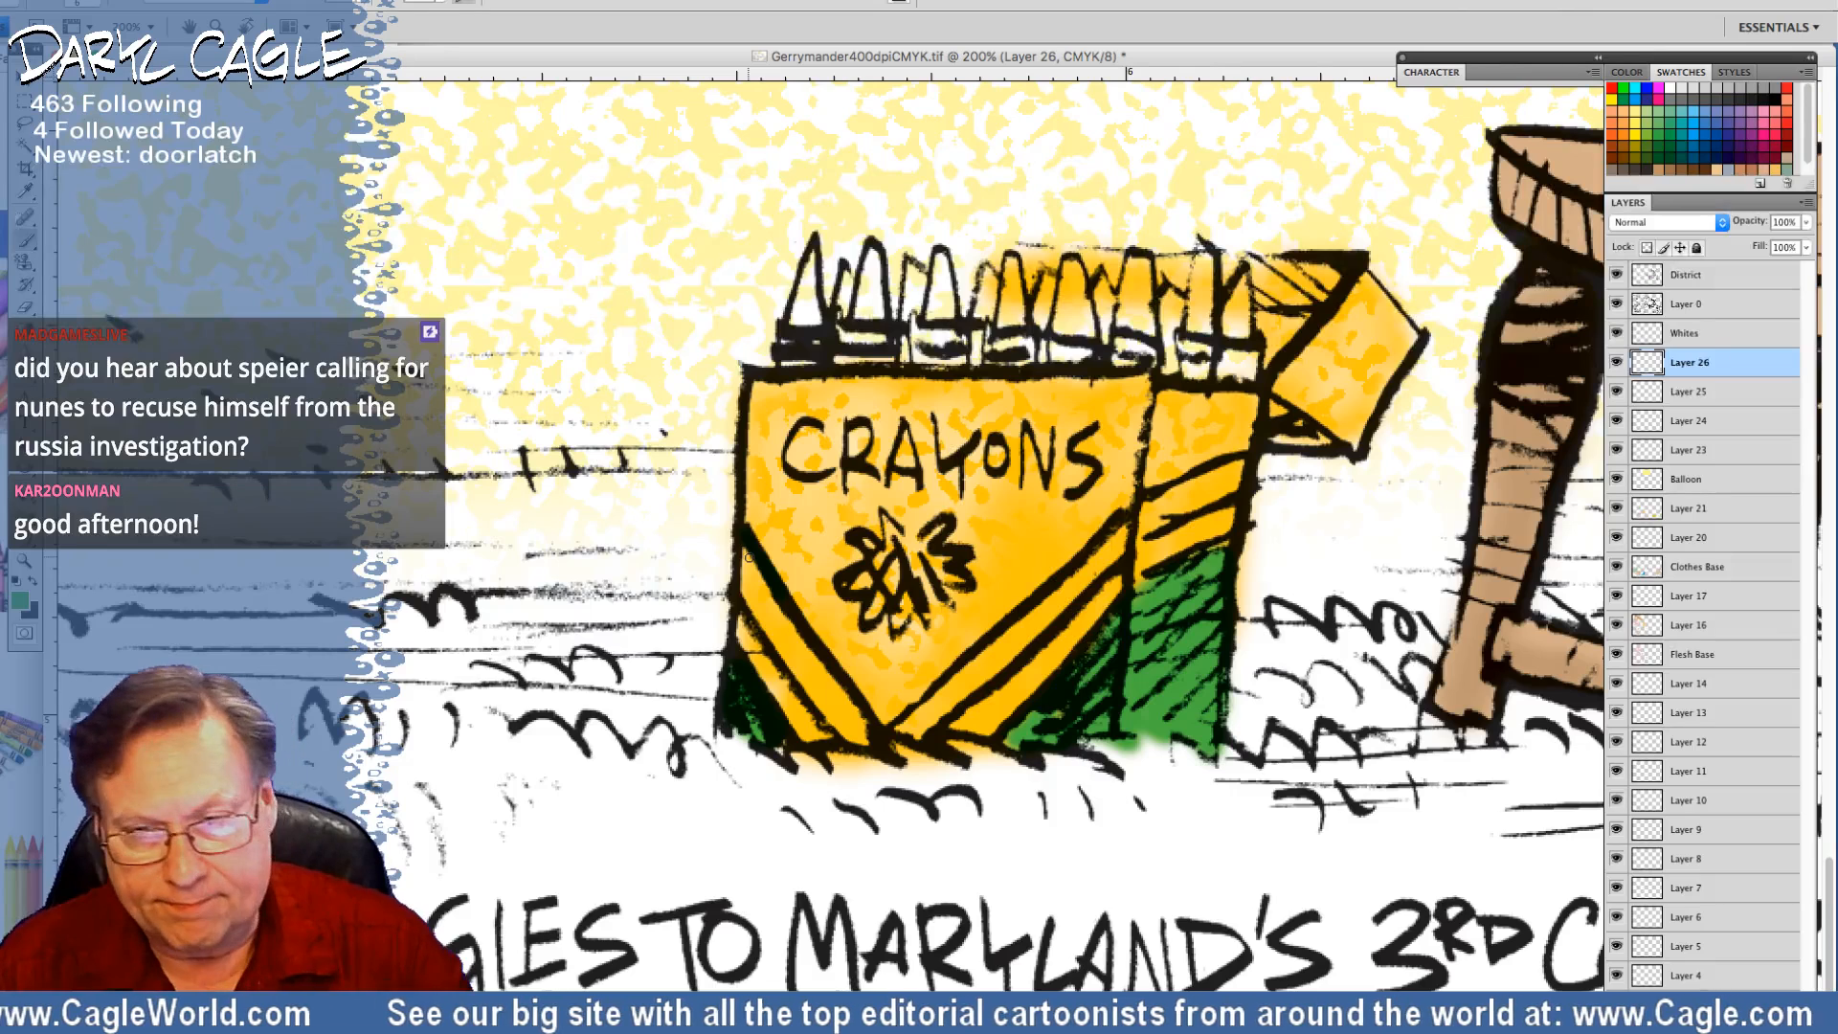
left_click(1683, 277)
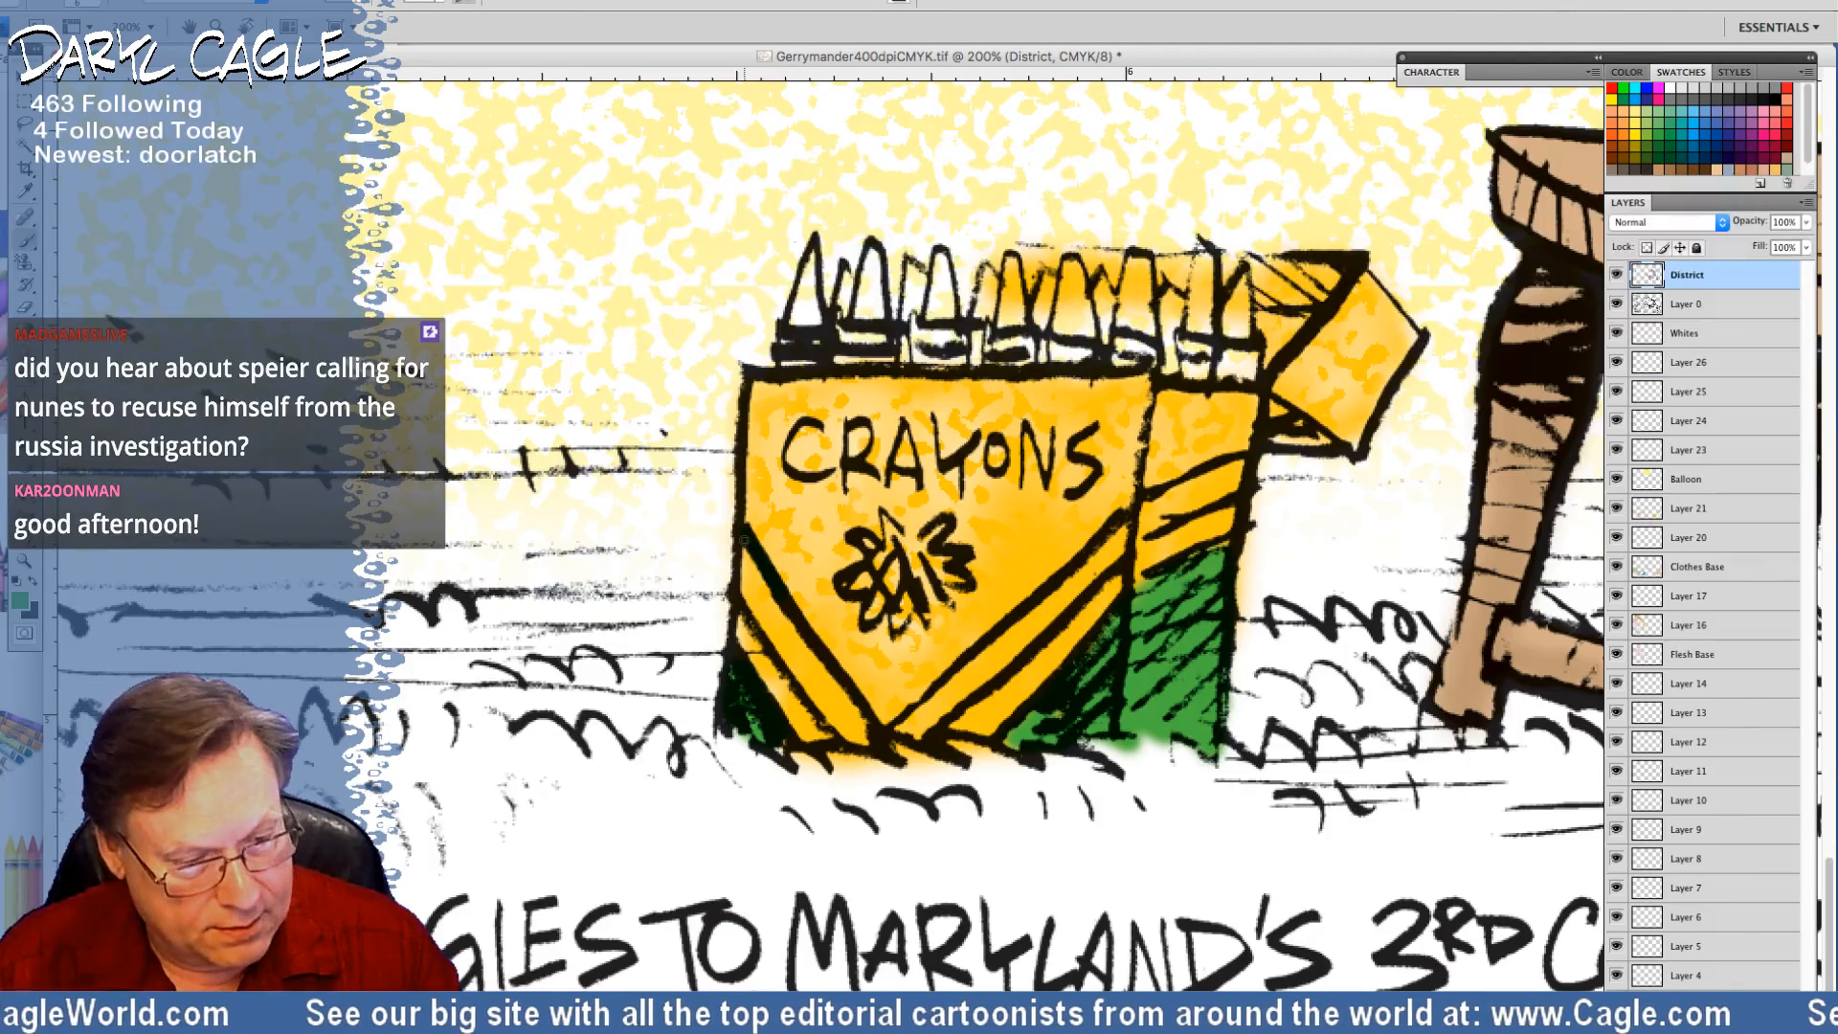
left_click_drag(745, 539, 889, 739)
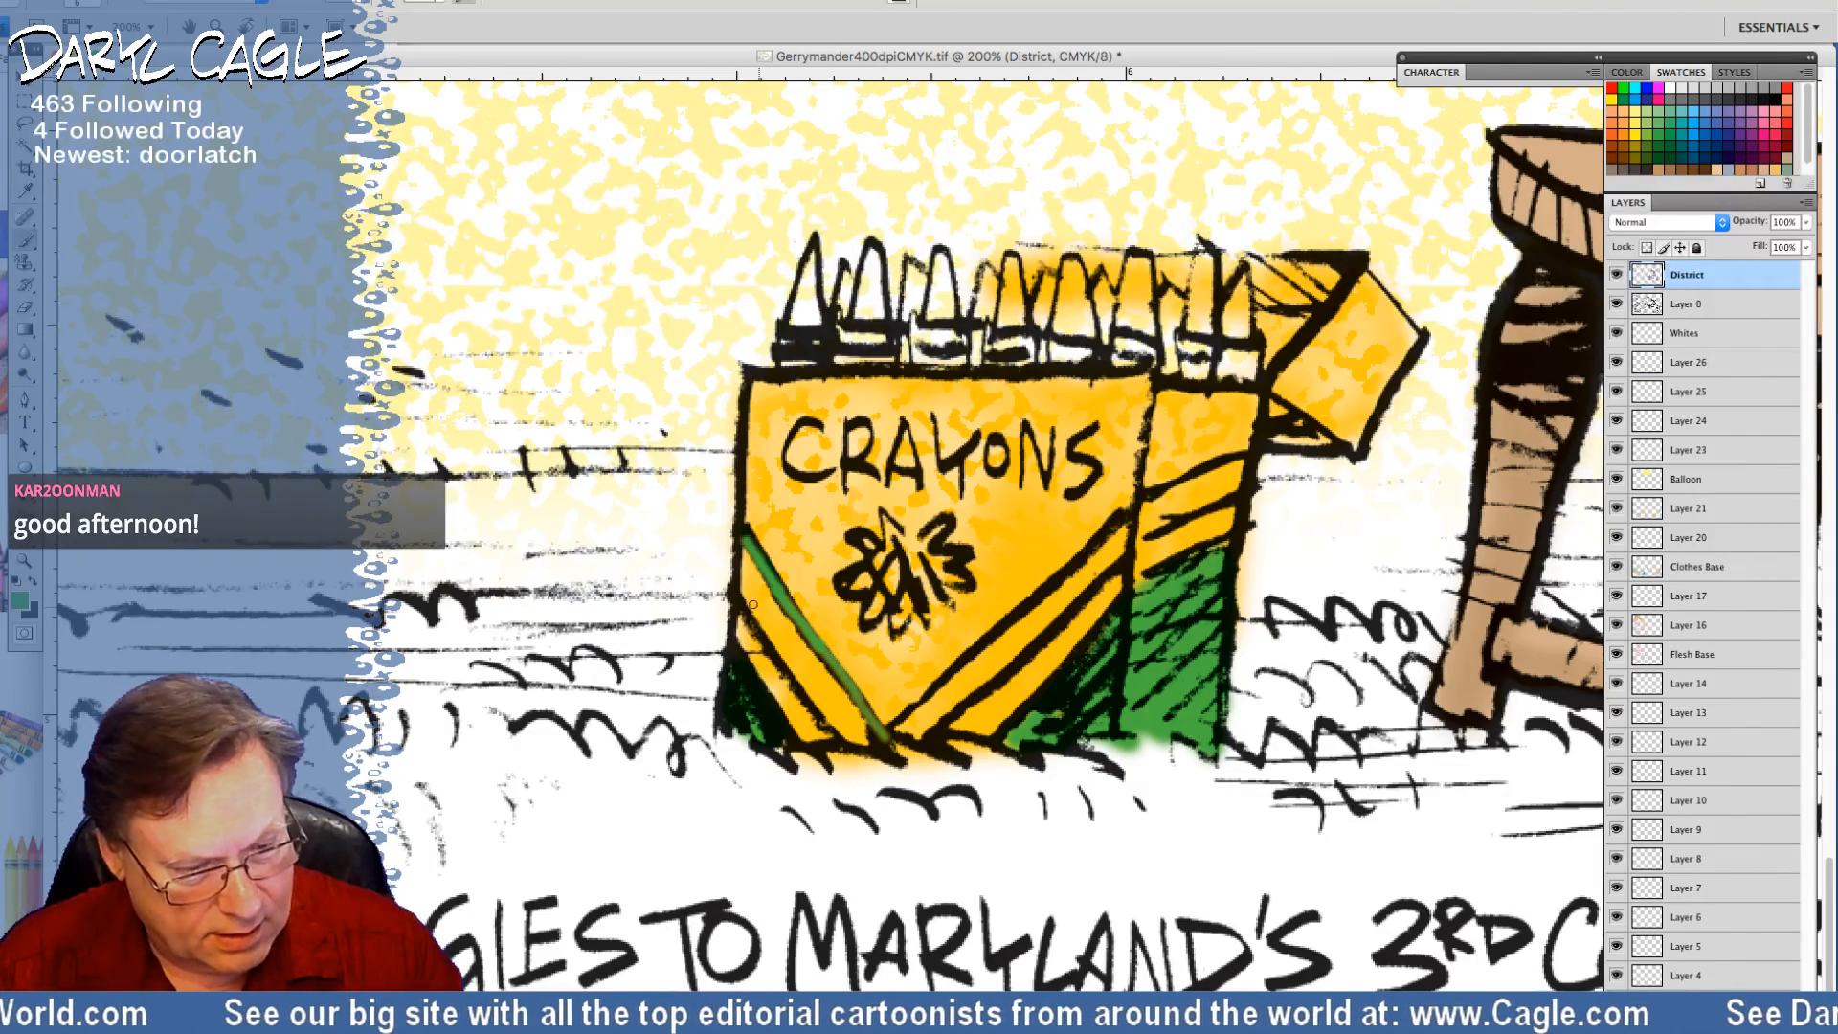
left_click_drag(744, 606, 829, 730)
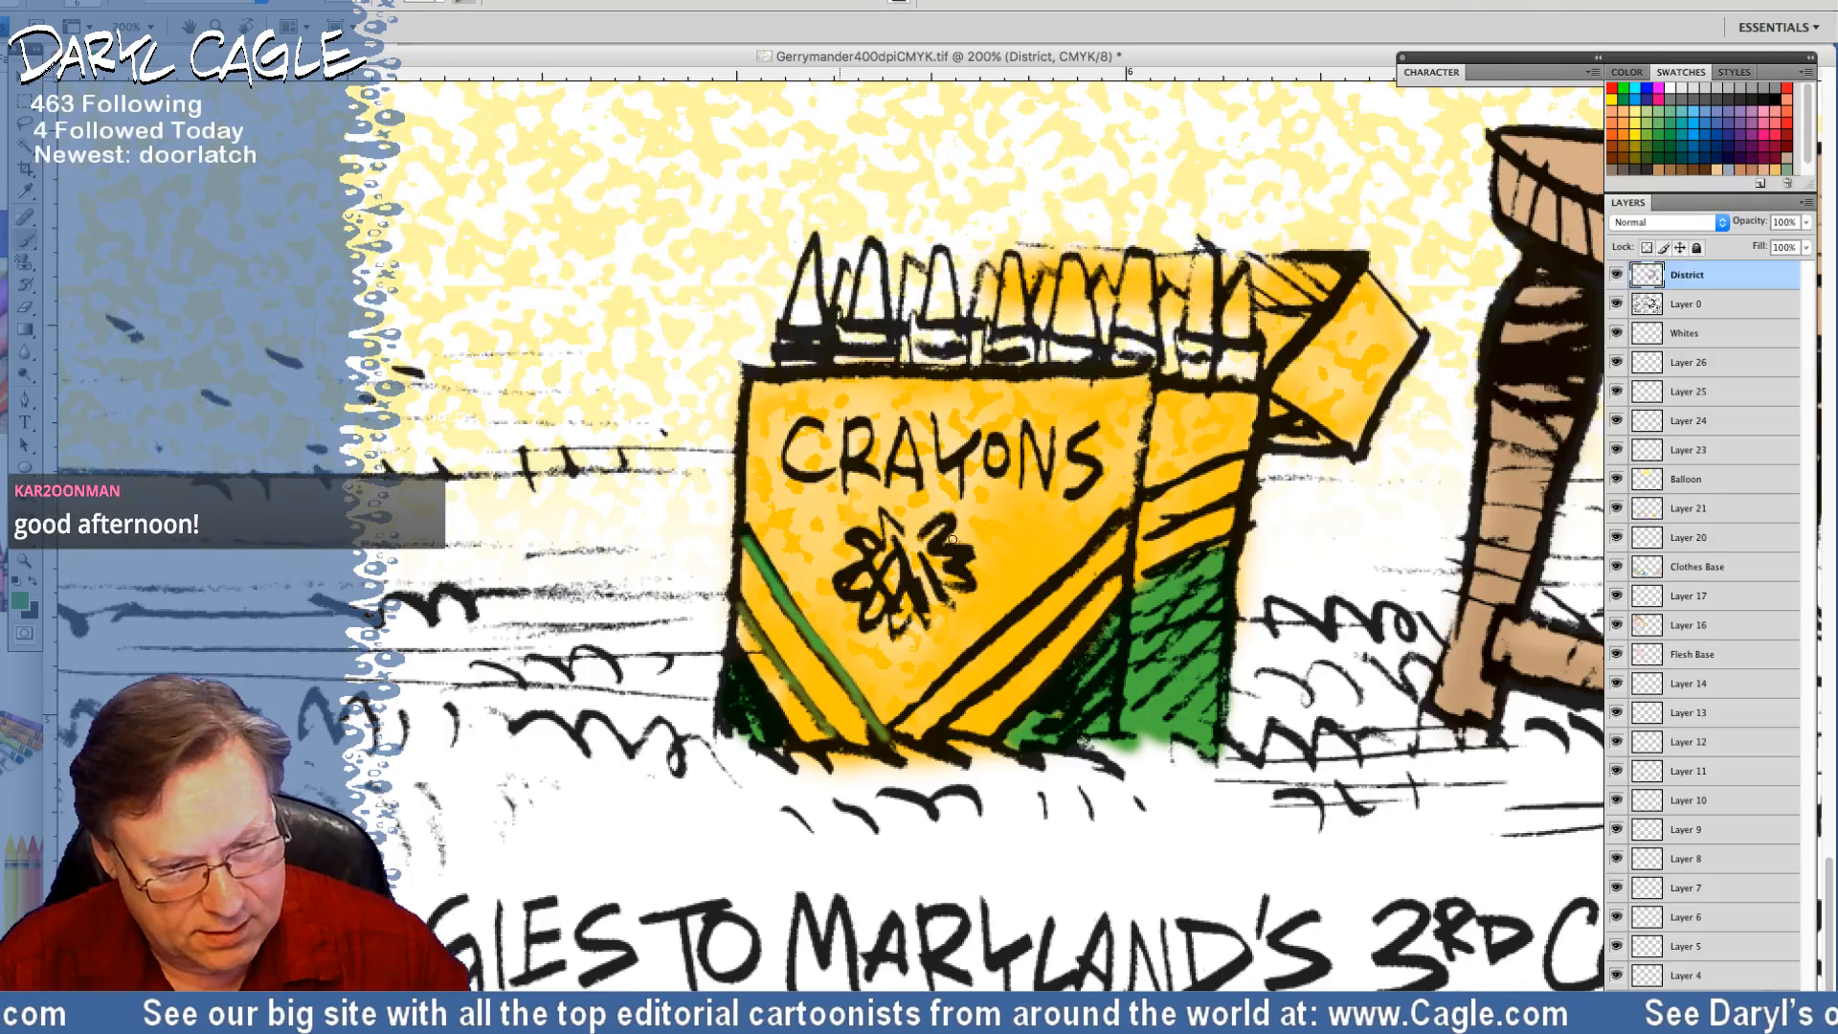
left_click_drag(1126, 512, 886, 733)
left_click_drag(1128, 558, 931, 728)
mouse_move(1245, 450)
left_mouse_down()
mouse_move(1139, 493)
mouse_move(1184, 514)
mouse_move(1154, 524)
left_mouse_up()
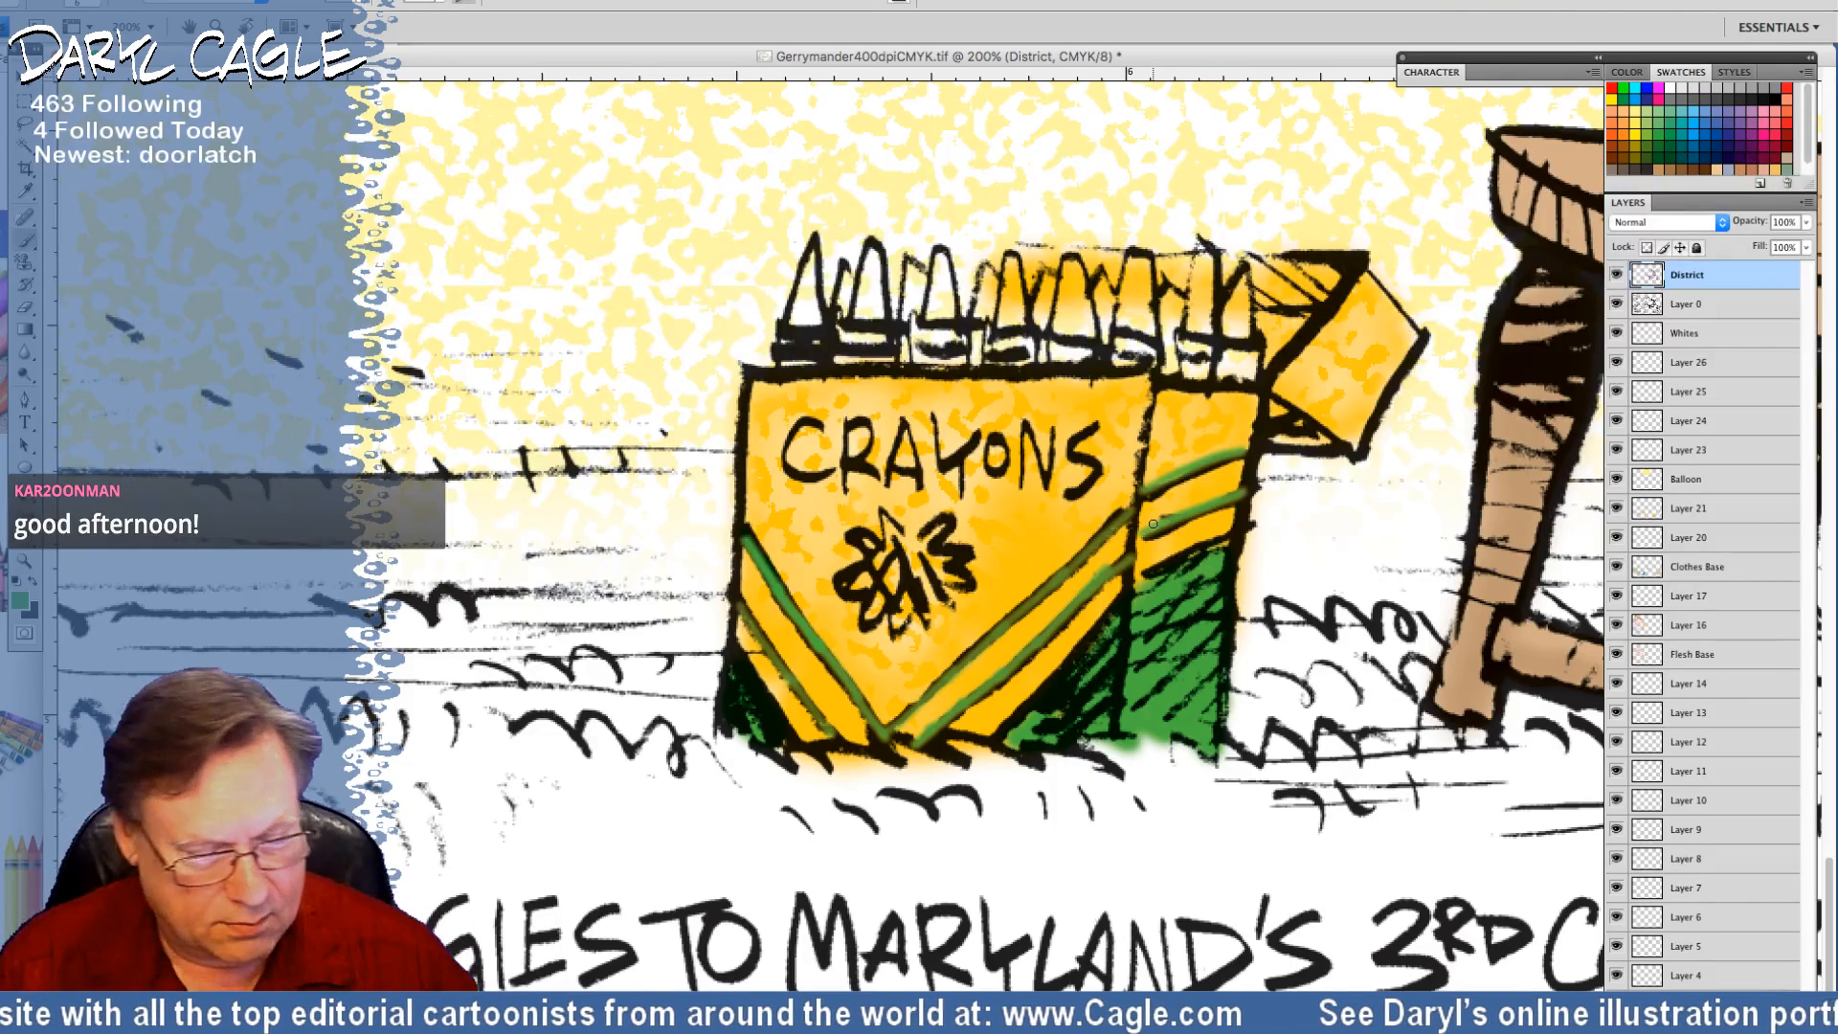
Undo the last green strokes and repaint the black diagonal stripe lines on the crayon box's side green on the District layer
key("ctrl+z")
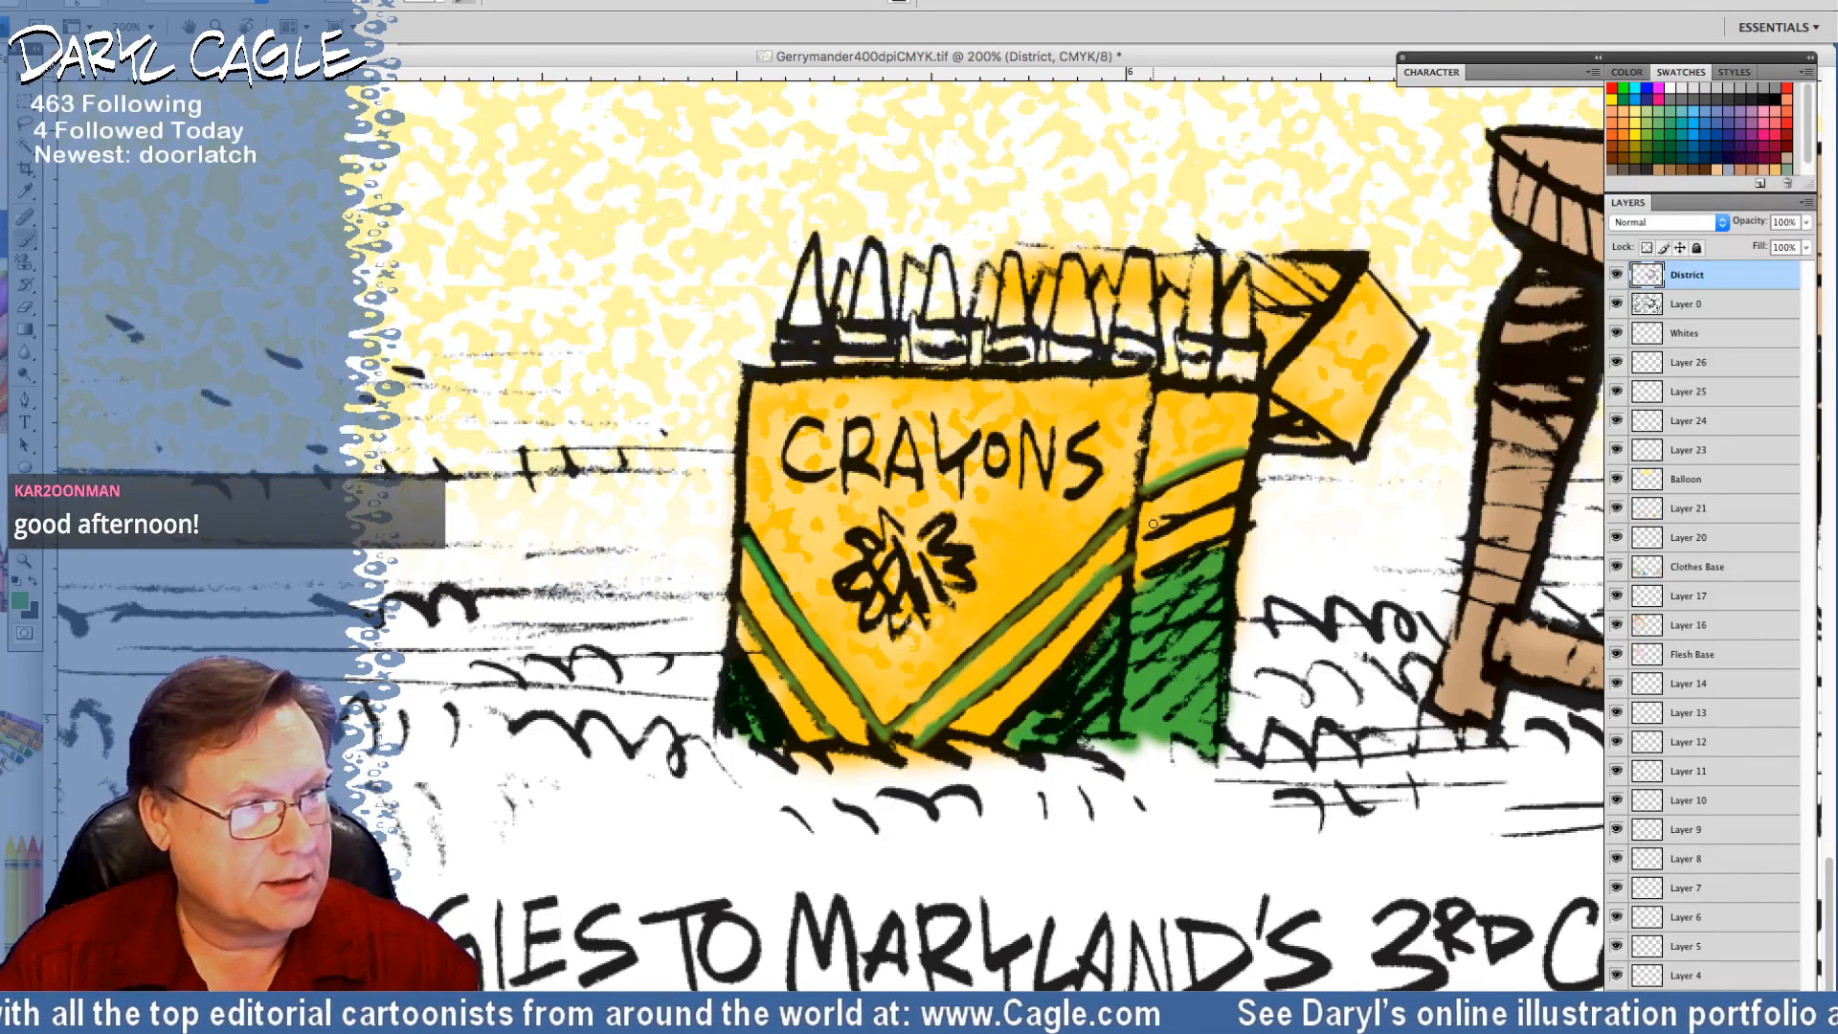
left_click(168, 2)
left_click(210, 27)
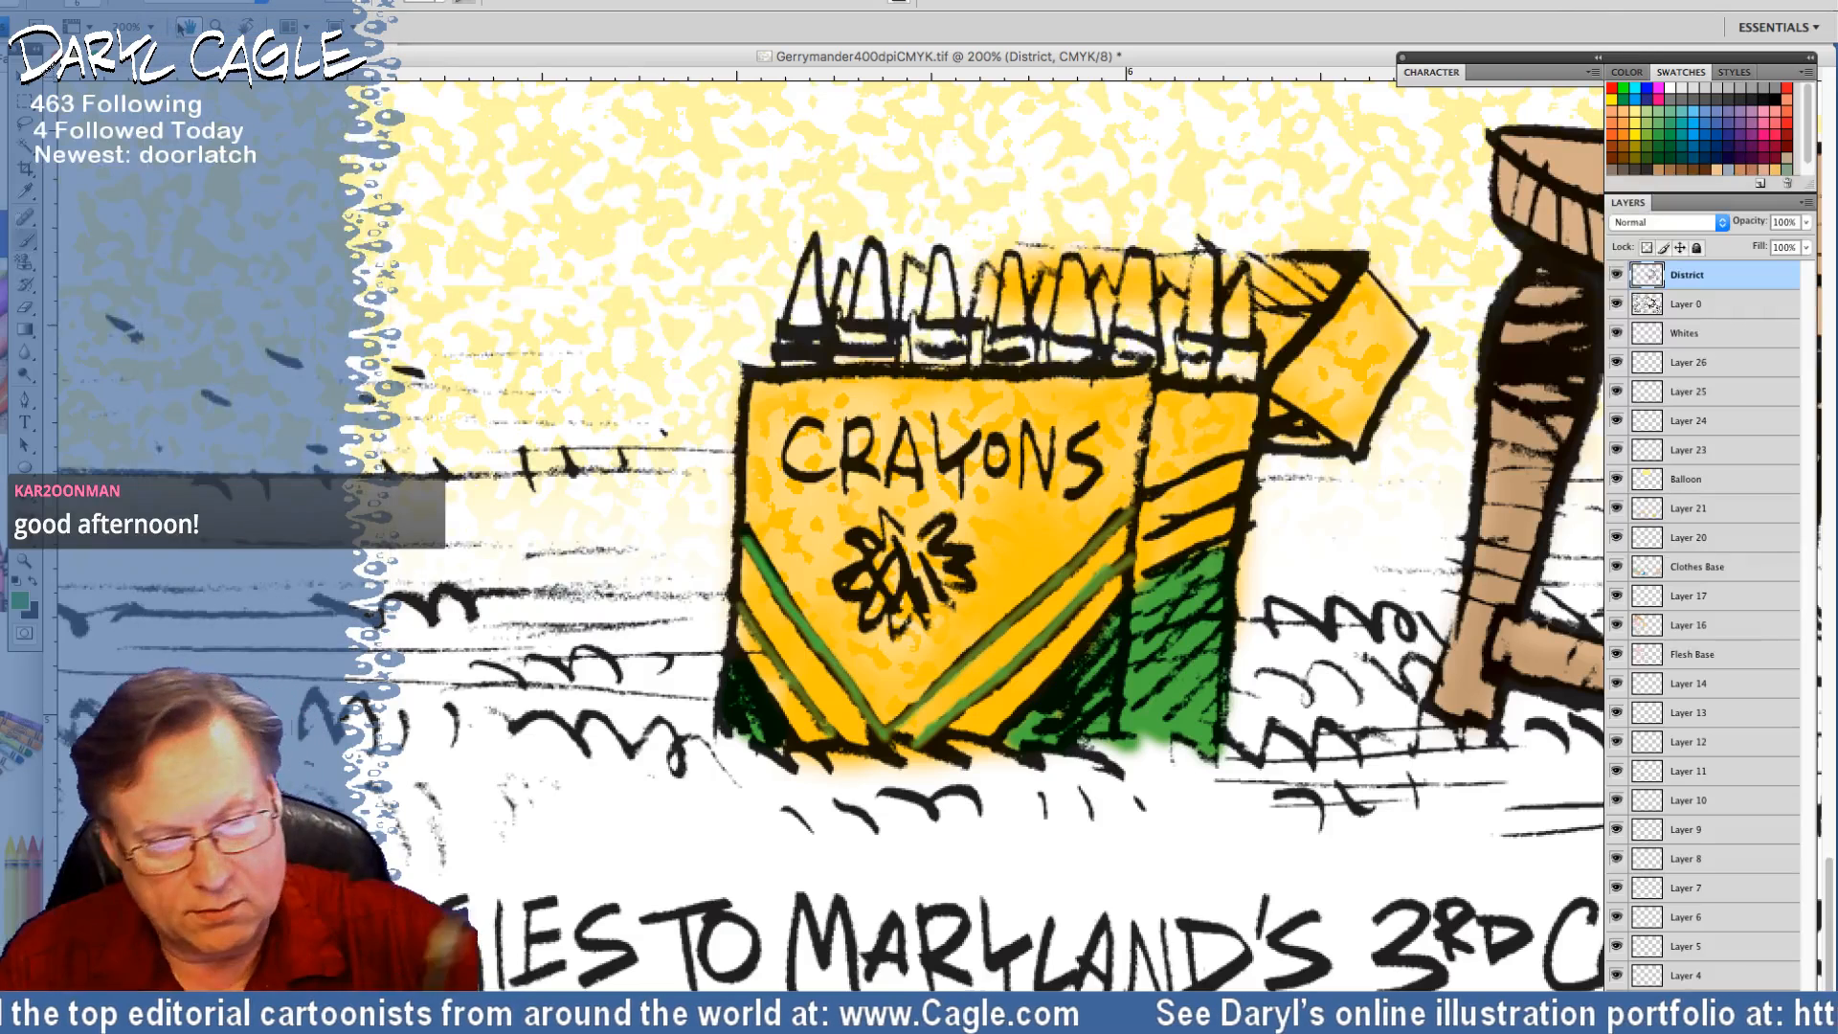
left_click_drag(1248, 449, 1130, 505)
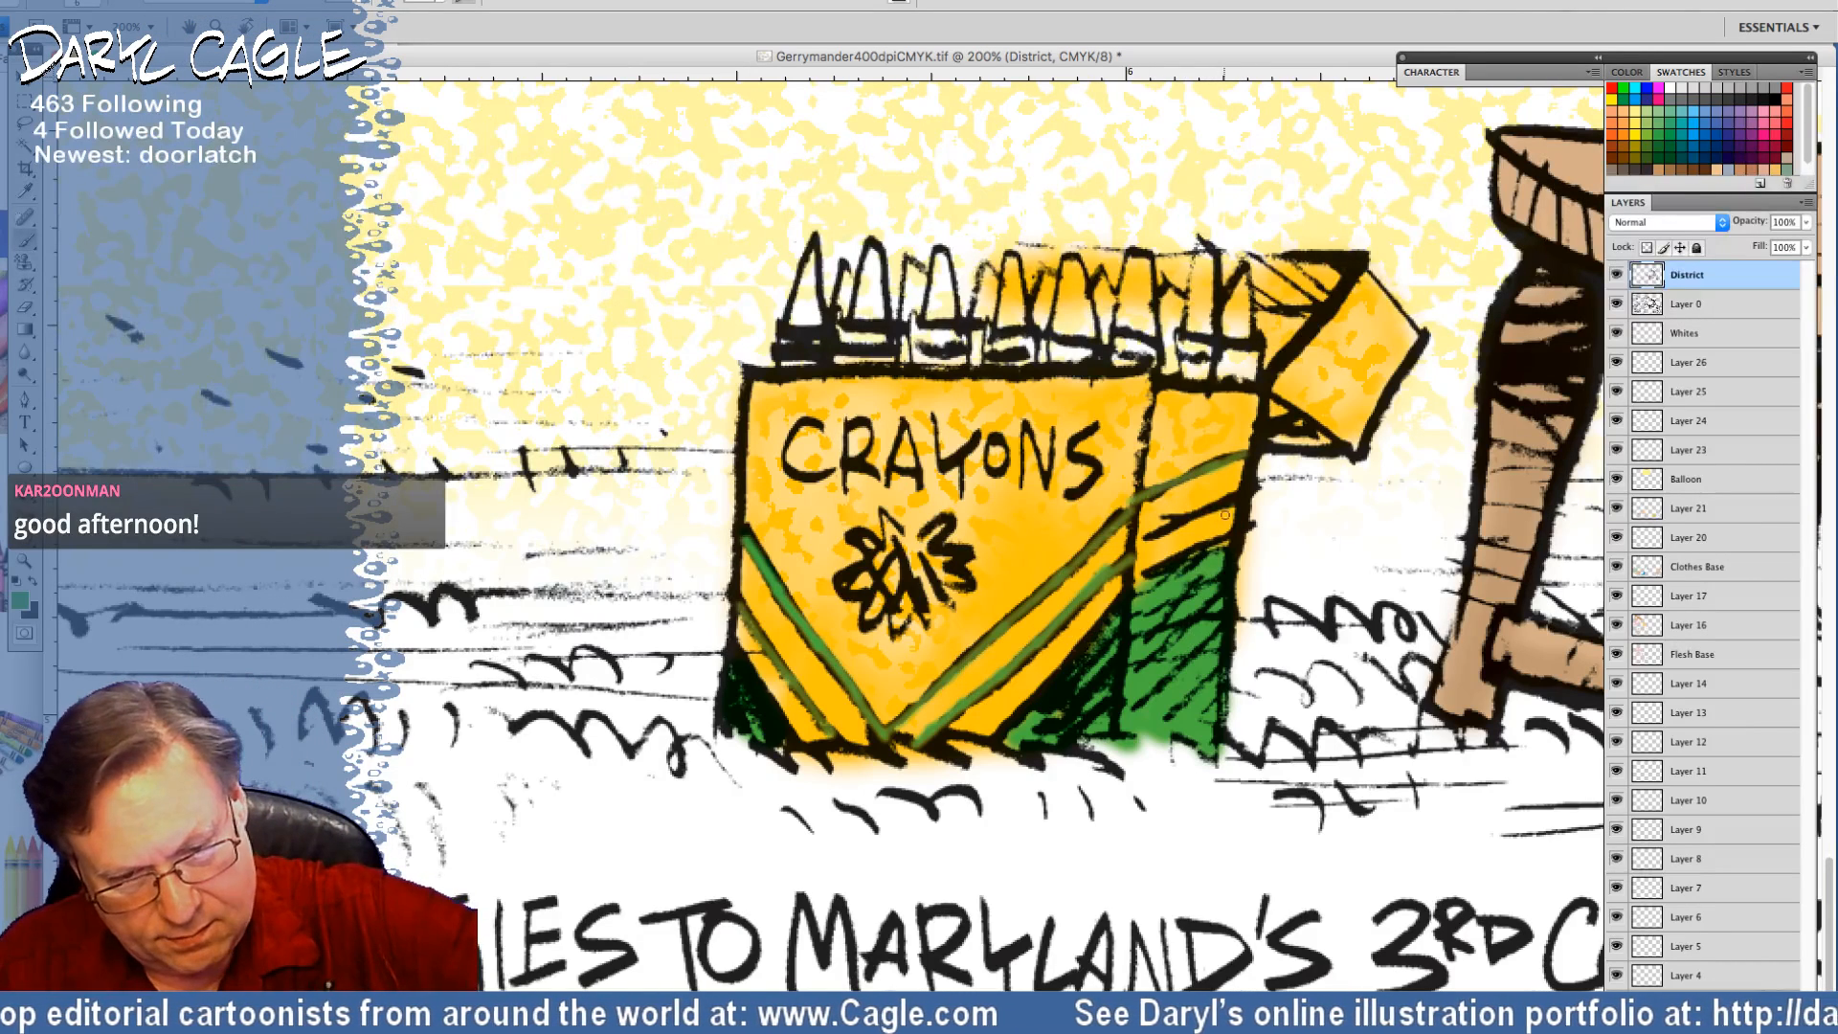
left_click_drag(1230, 534, 1138, 576)
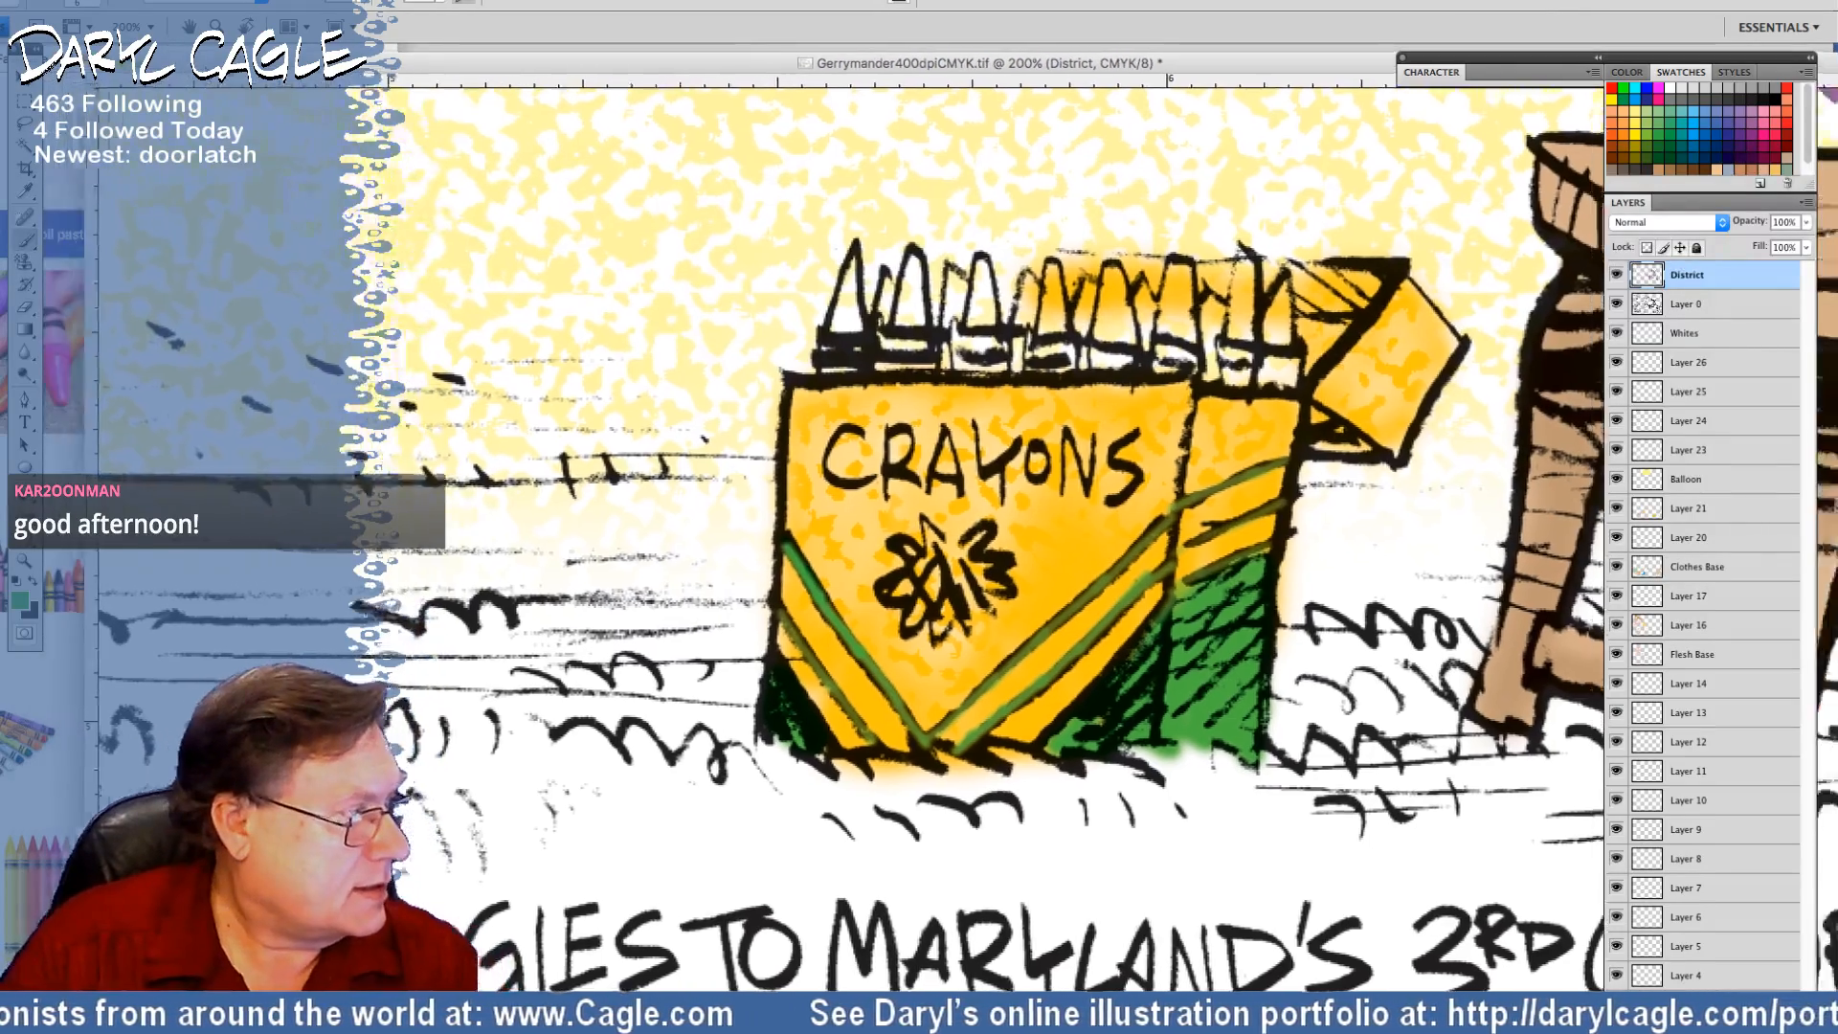
Check the crayon reference pictures and paint the scribbled emblem on the front of the crayon box red on Layer 23
left_click_drag(178, 55, 435, 53)
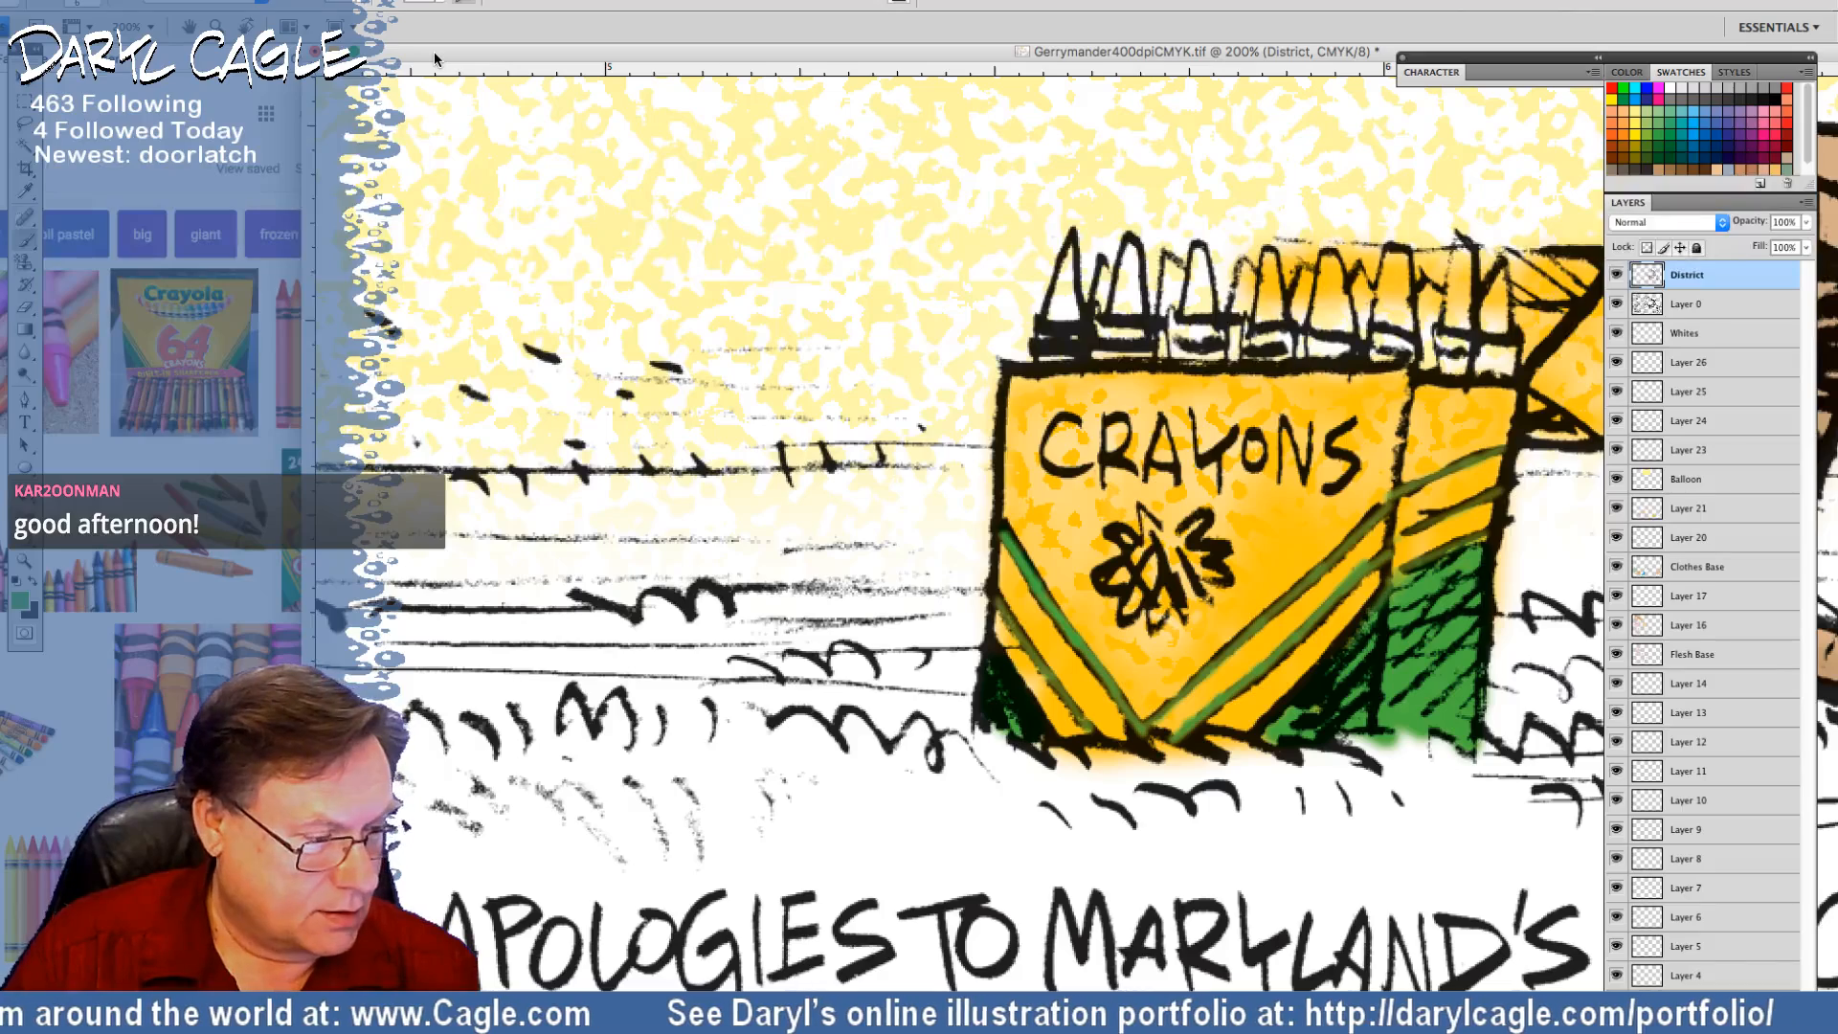
mouse_move(555, 62)
left_mouse_down()
mouse_move(316, 48)
mouse_move(287, 28)
left_mouse_up()
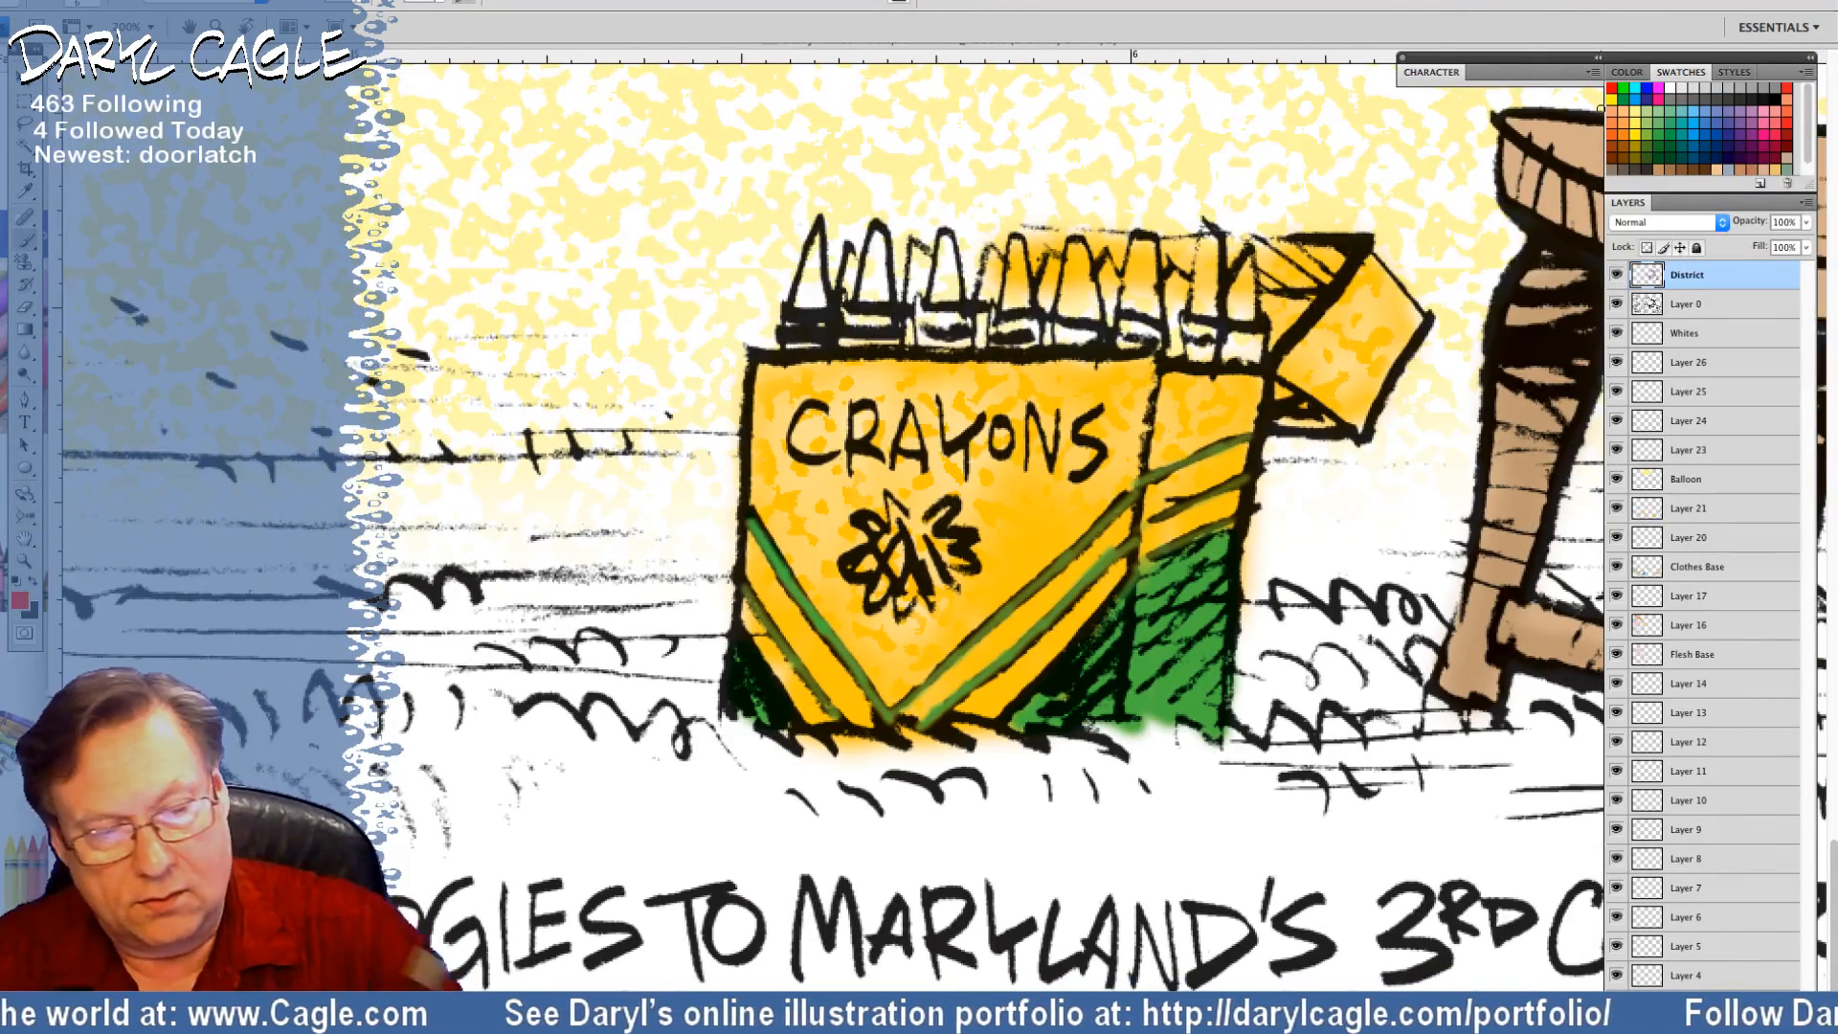
left_click_drag(861, 518, 891, 542)
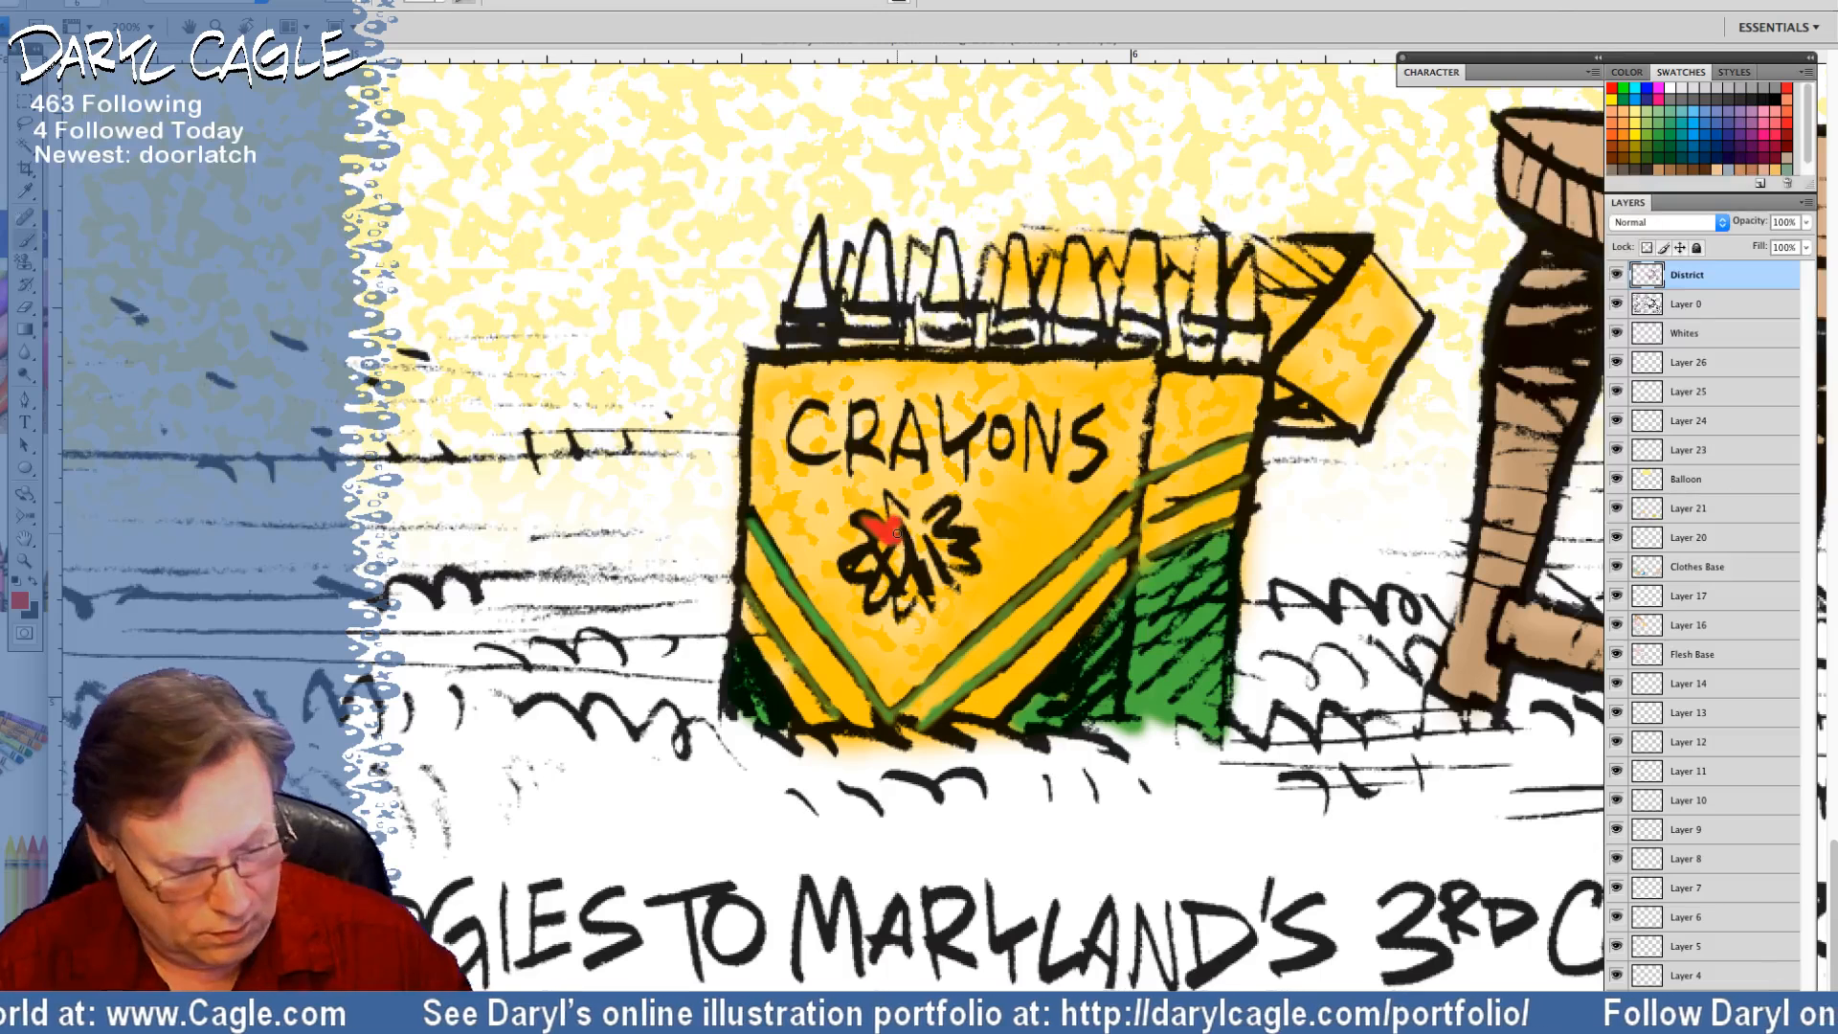
key("ctrl+z")
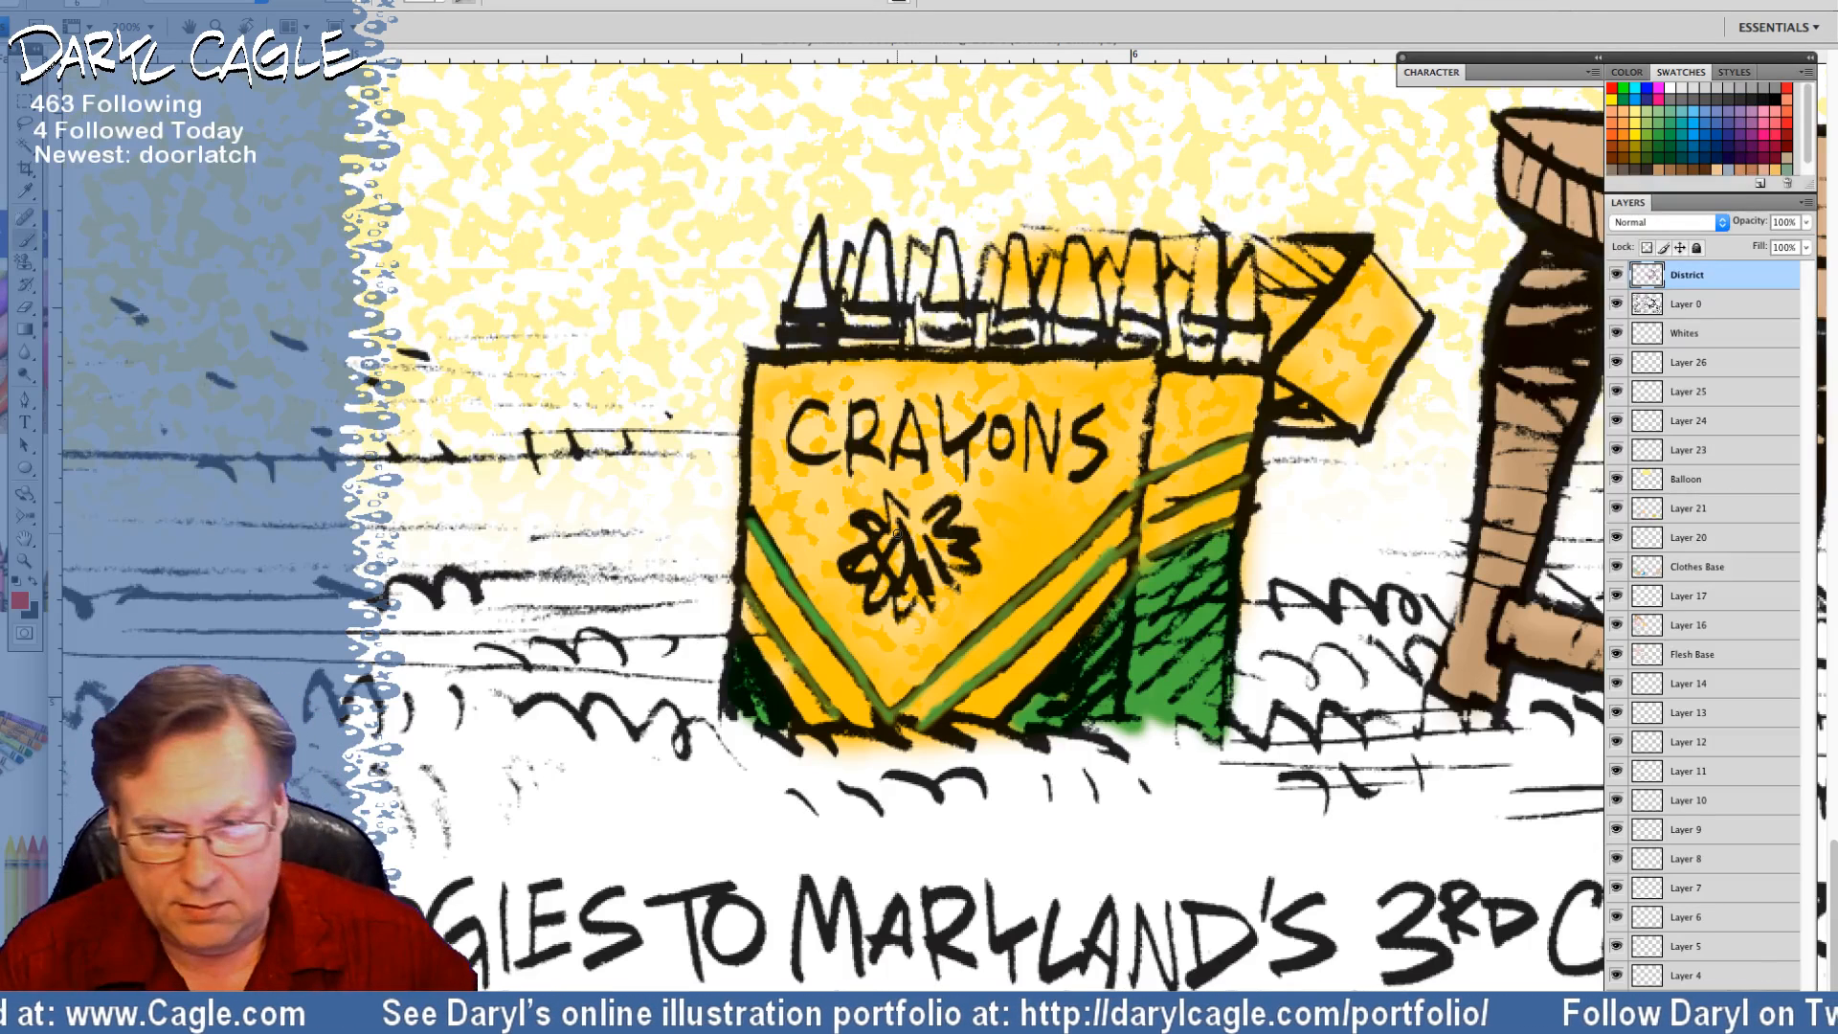
left_click(1679, 456)
mouse_move(859, 520)
left_mouse_down()
mouse_move(890, 539)
mouse_move(925, 525)
mouse_move(962, 563)
mouse_move(852, 562)
left_mouse_up()
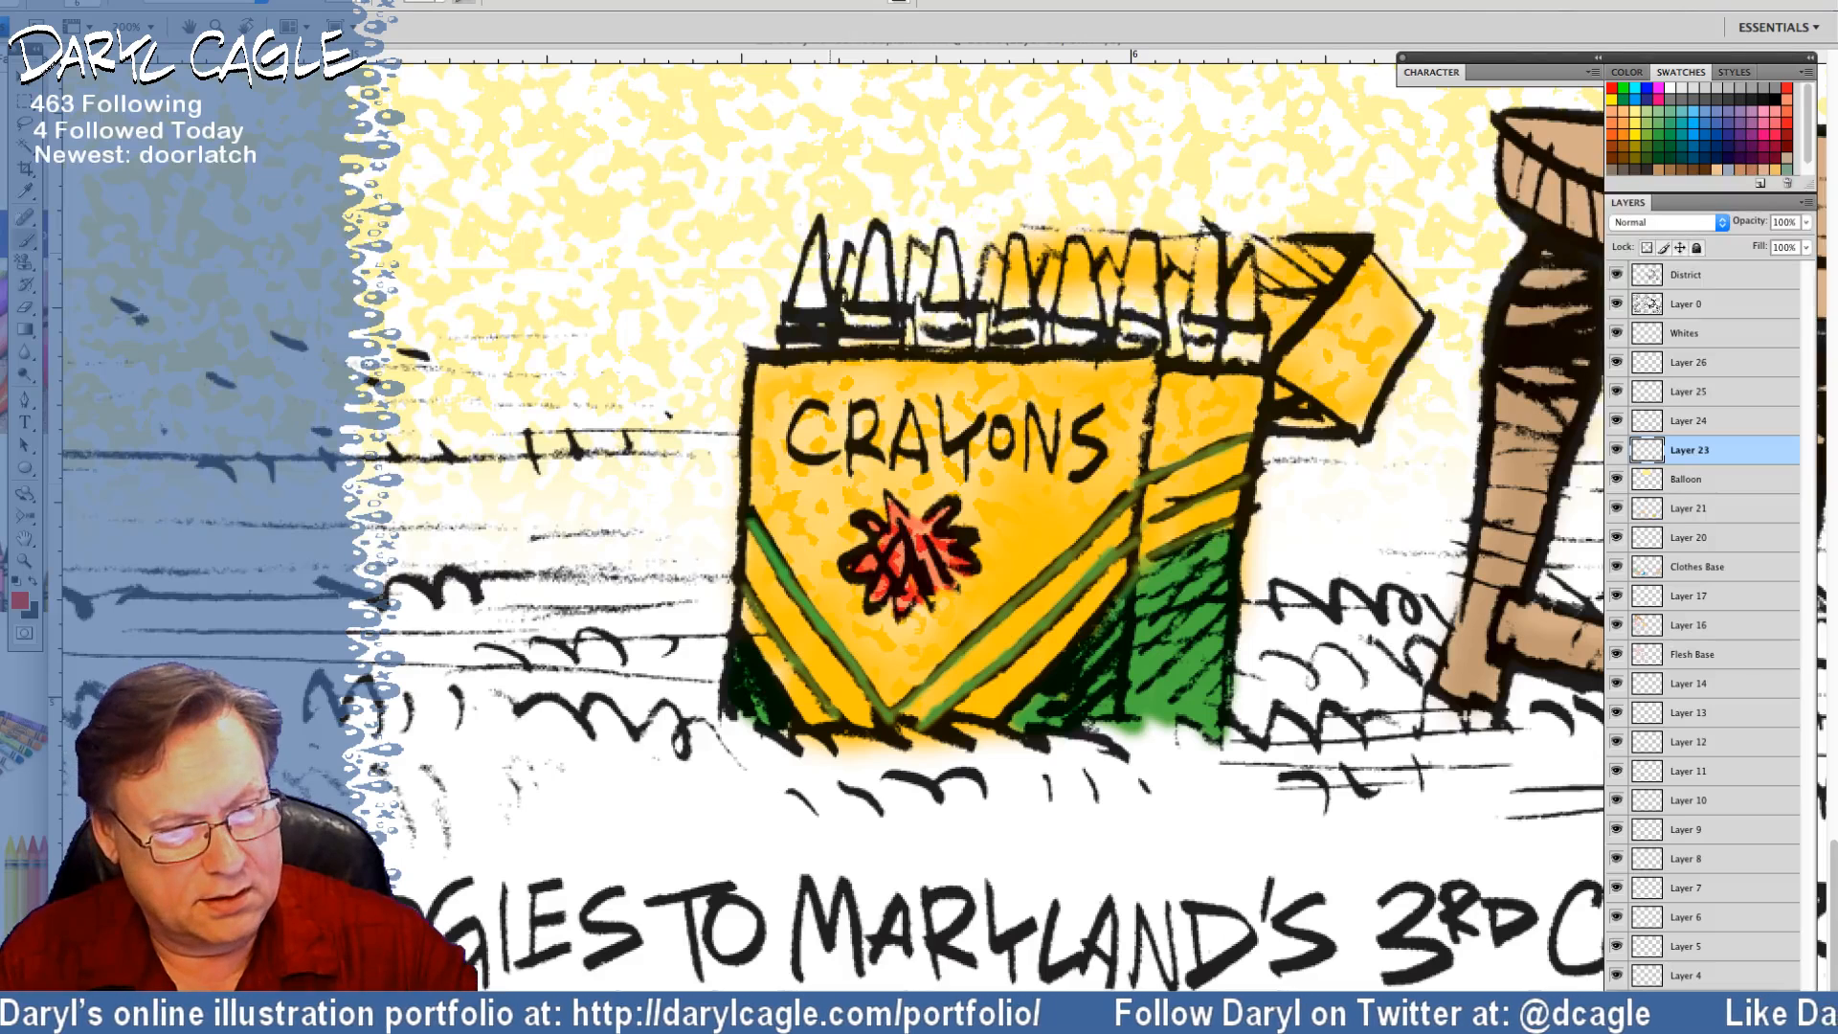
Paint the first three crayons sticking out of the box red, blue and green on Layer 23
left_click_drag(819, 240, 790, 347)
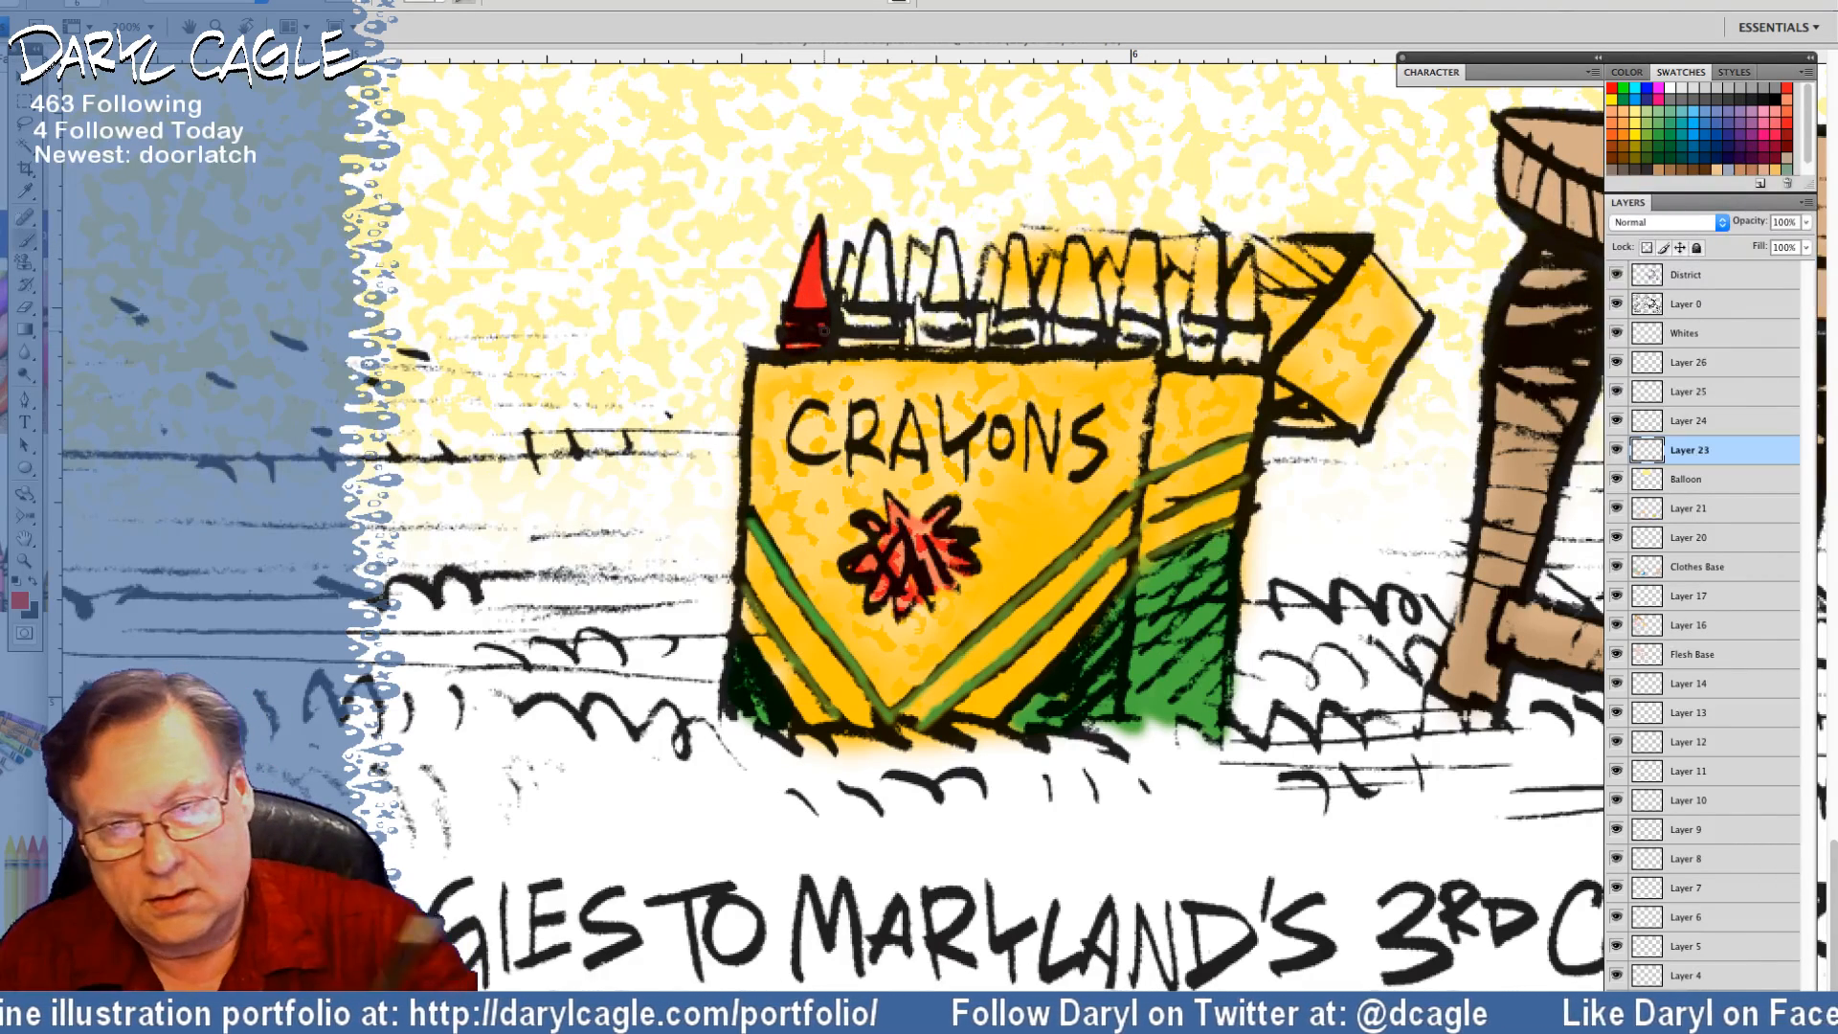
left_click(1694, 121)
mouse_move(870, 254)
left_mouse_down()
mouse_move(873, 297)
mouse_move(876, 268)
left_mouse_up()
left_click_drag(886, 330, 850, 342)
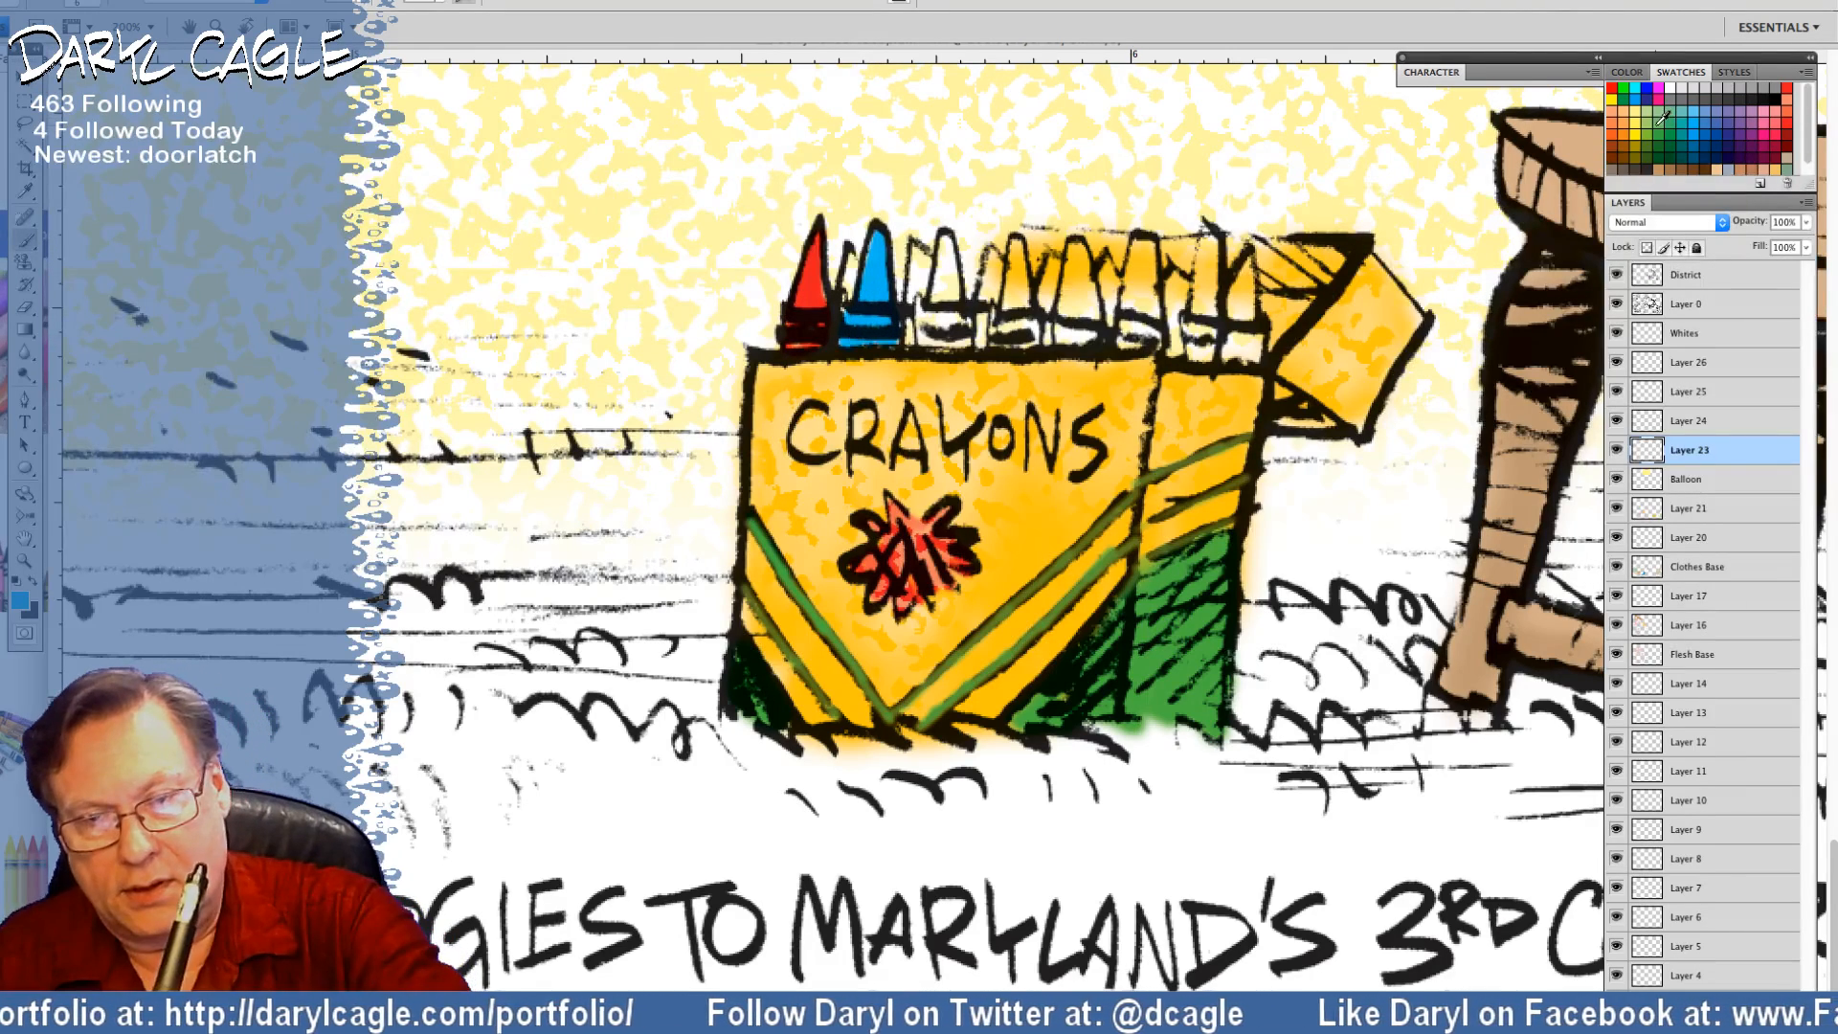
mouse_move(939, 250)
left_mouse_down()
mouse_move(966, 340)
mouse_move(917, 303)
left_mouse_up()
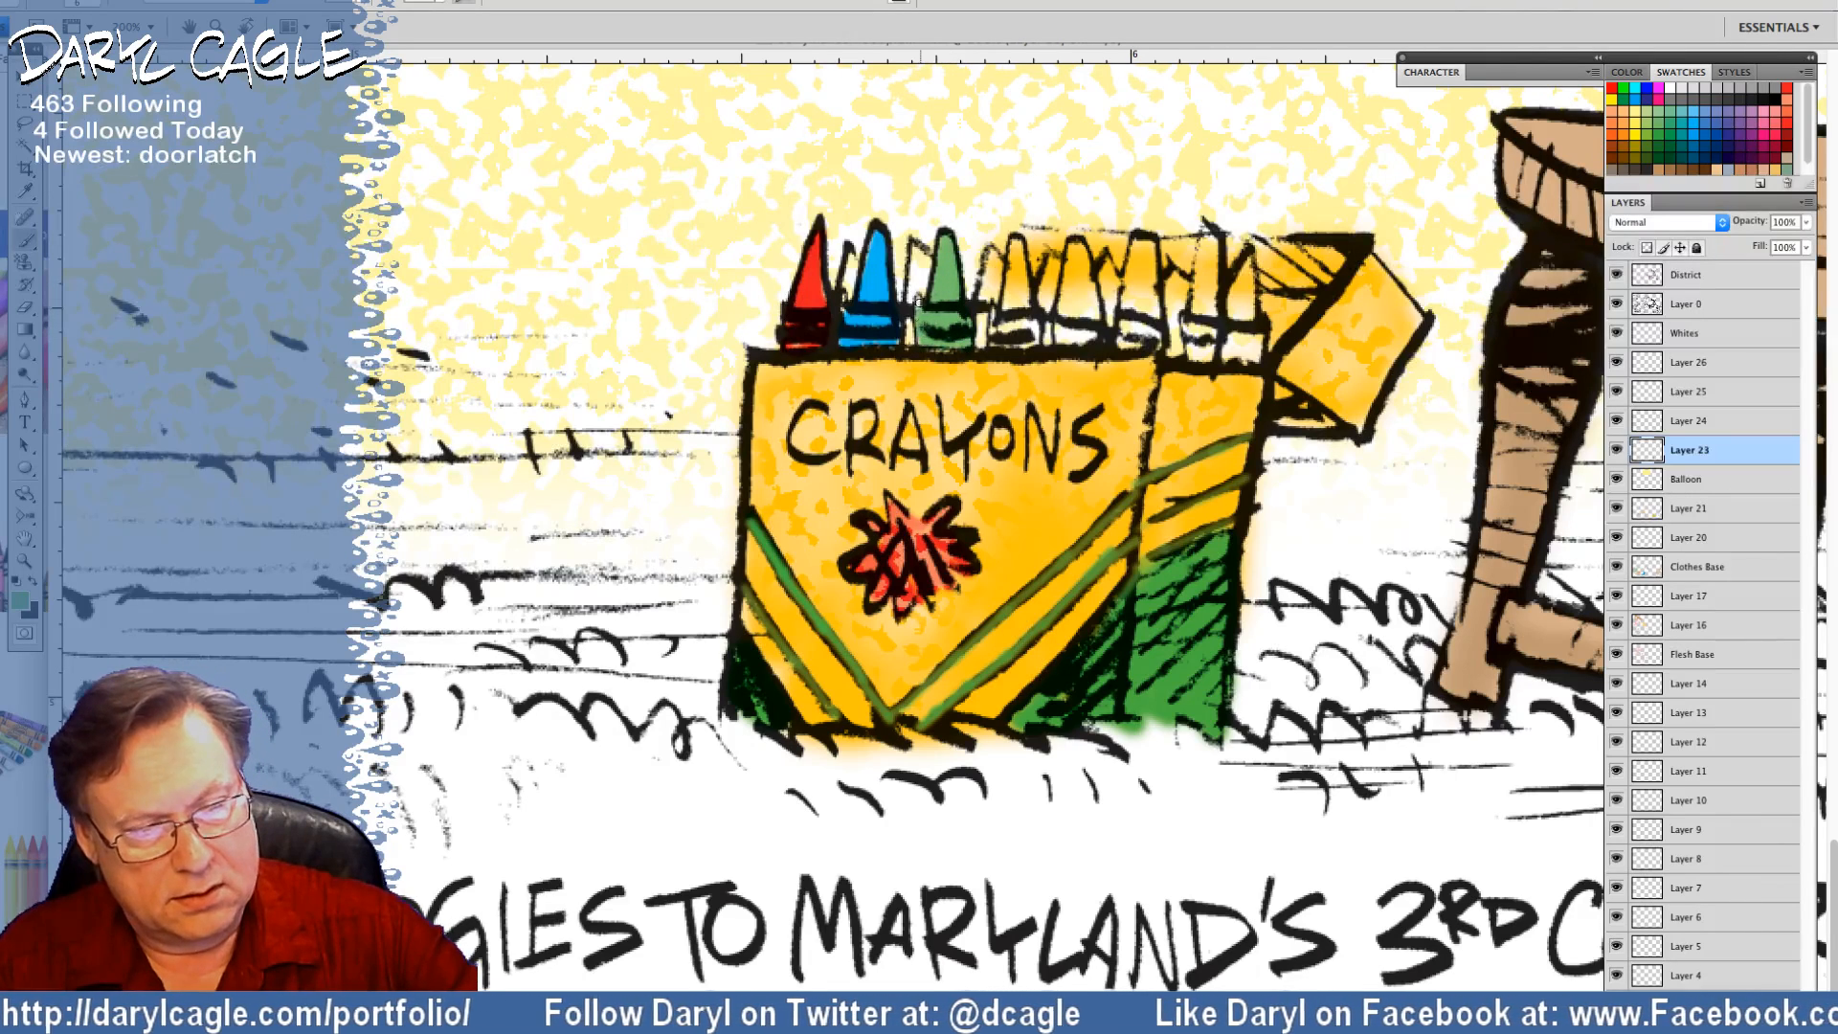
Paint the next four crayons in the box yellow, orange, purple and pink on Layer 23
left_click(1633, 136)
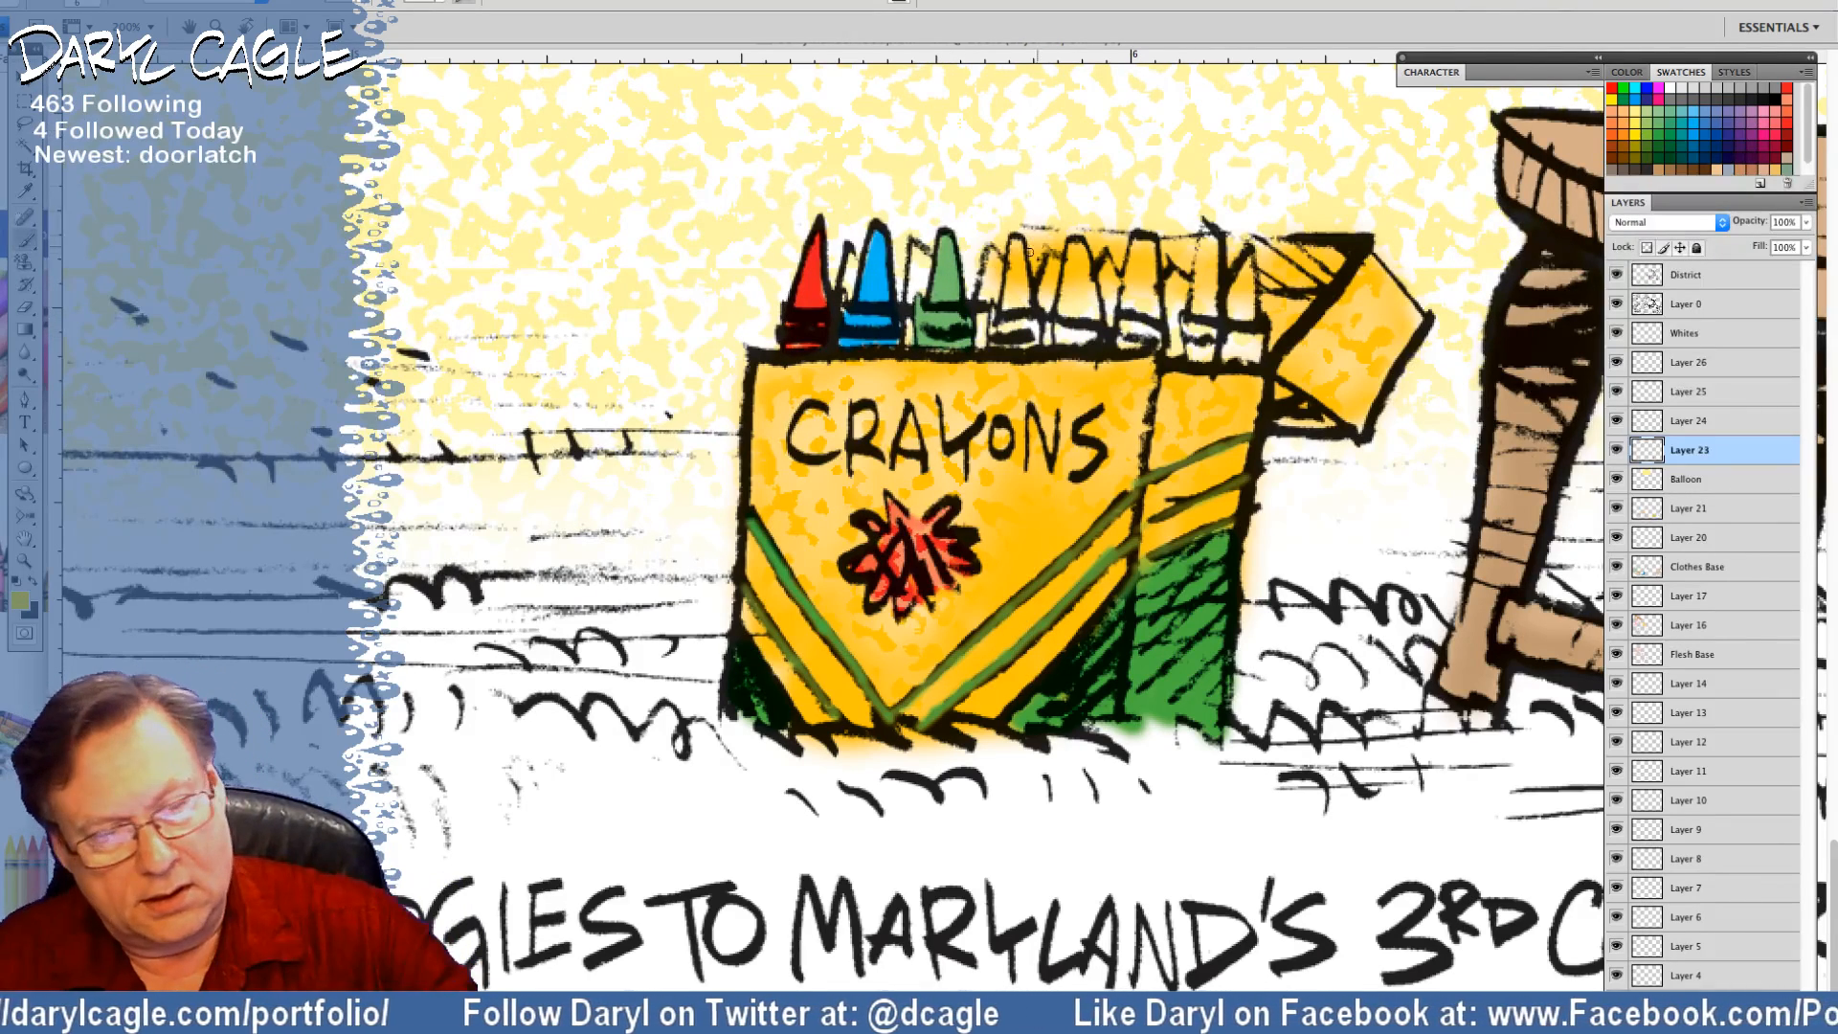
left_click_drag(1020, 268, 1031, 319)
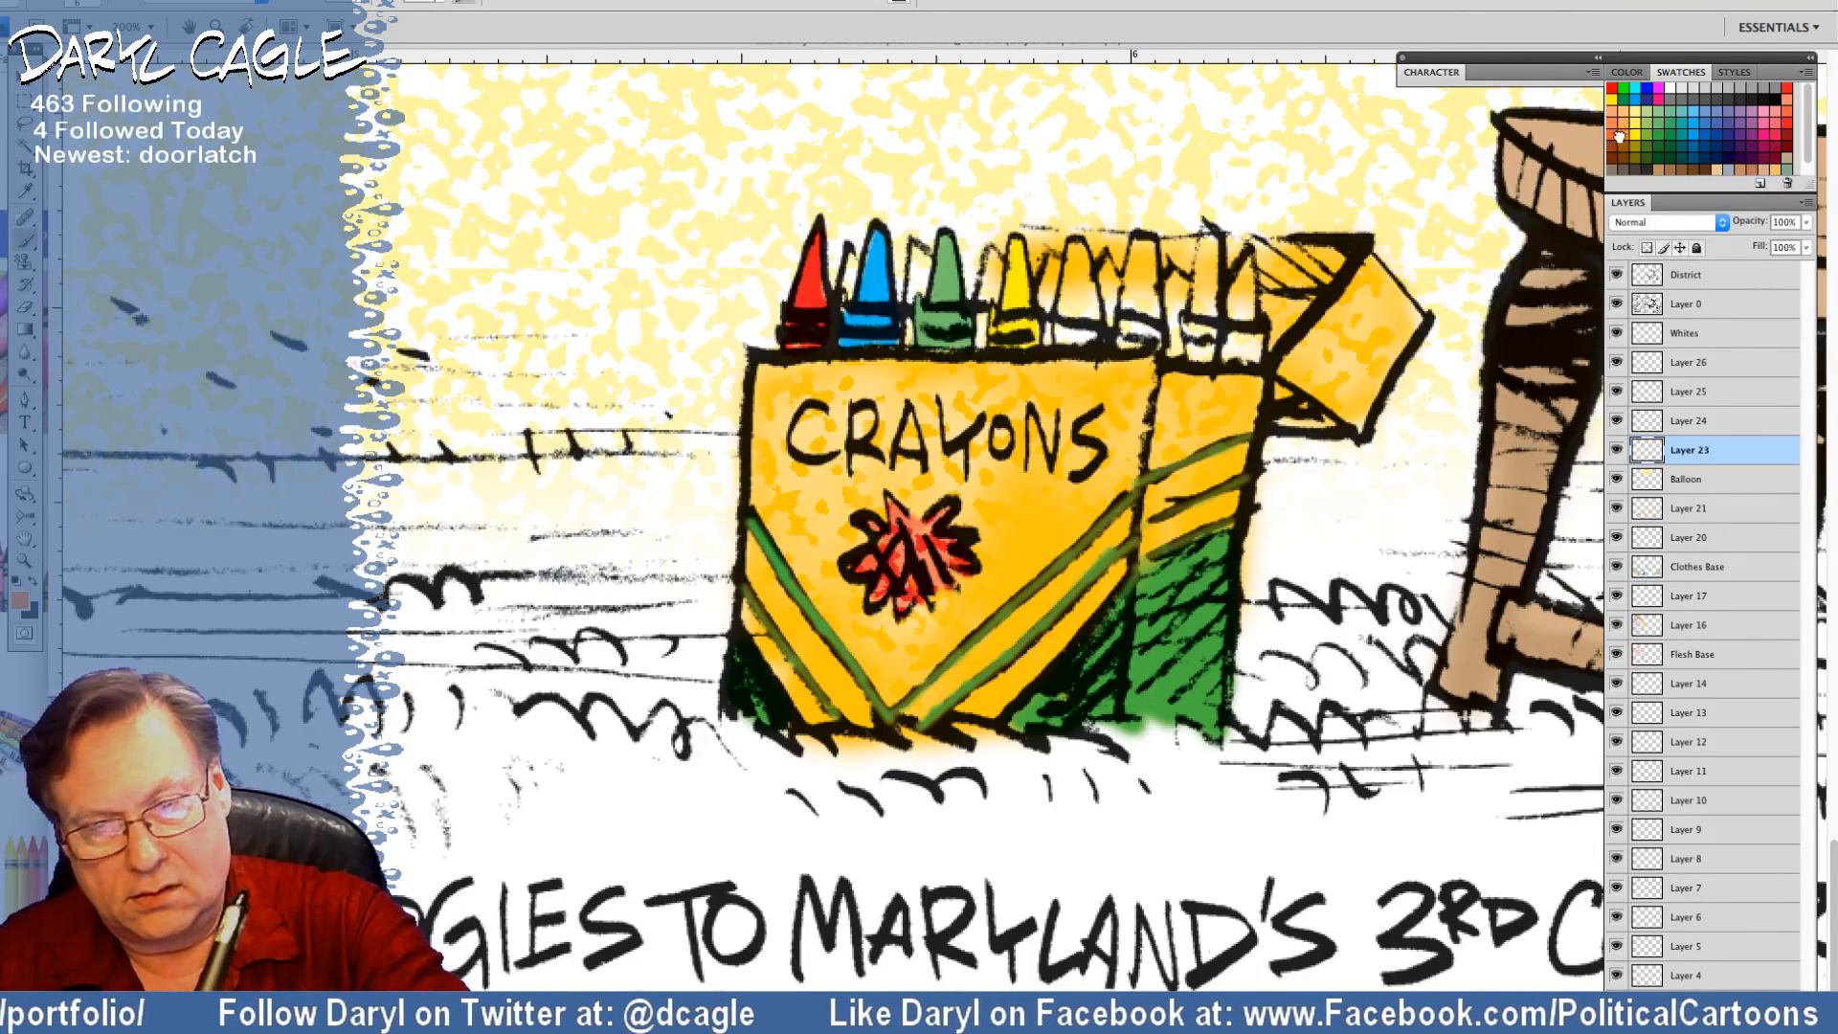
mouse_move(1065, 302)
left_mouse_down()
mouse_move(1081, 247)
mouse_move(1077, 324)
left_mouse_up()
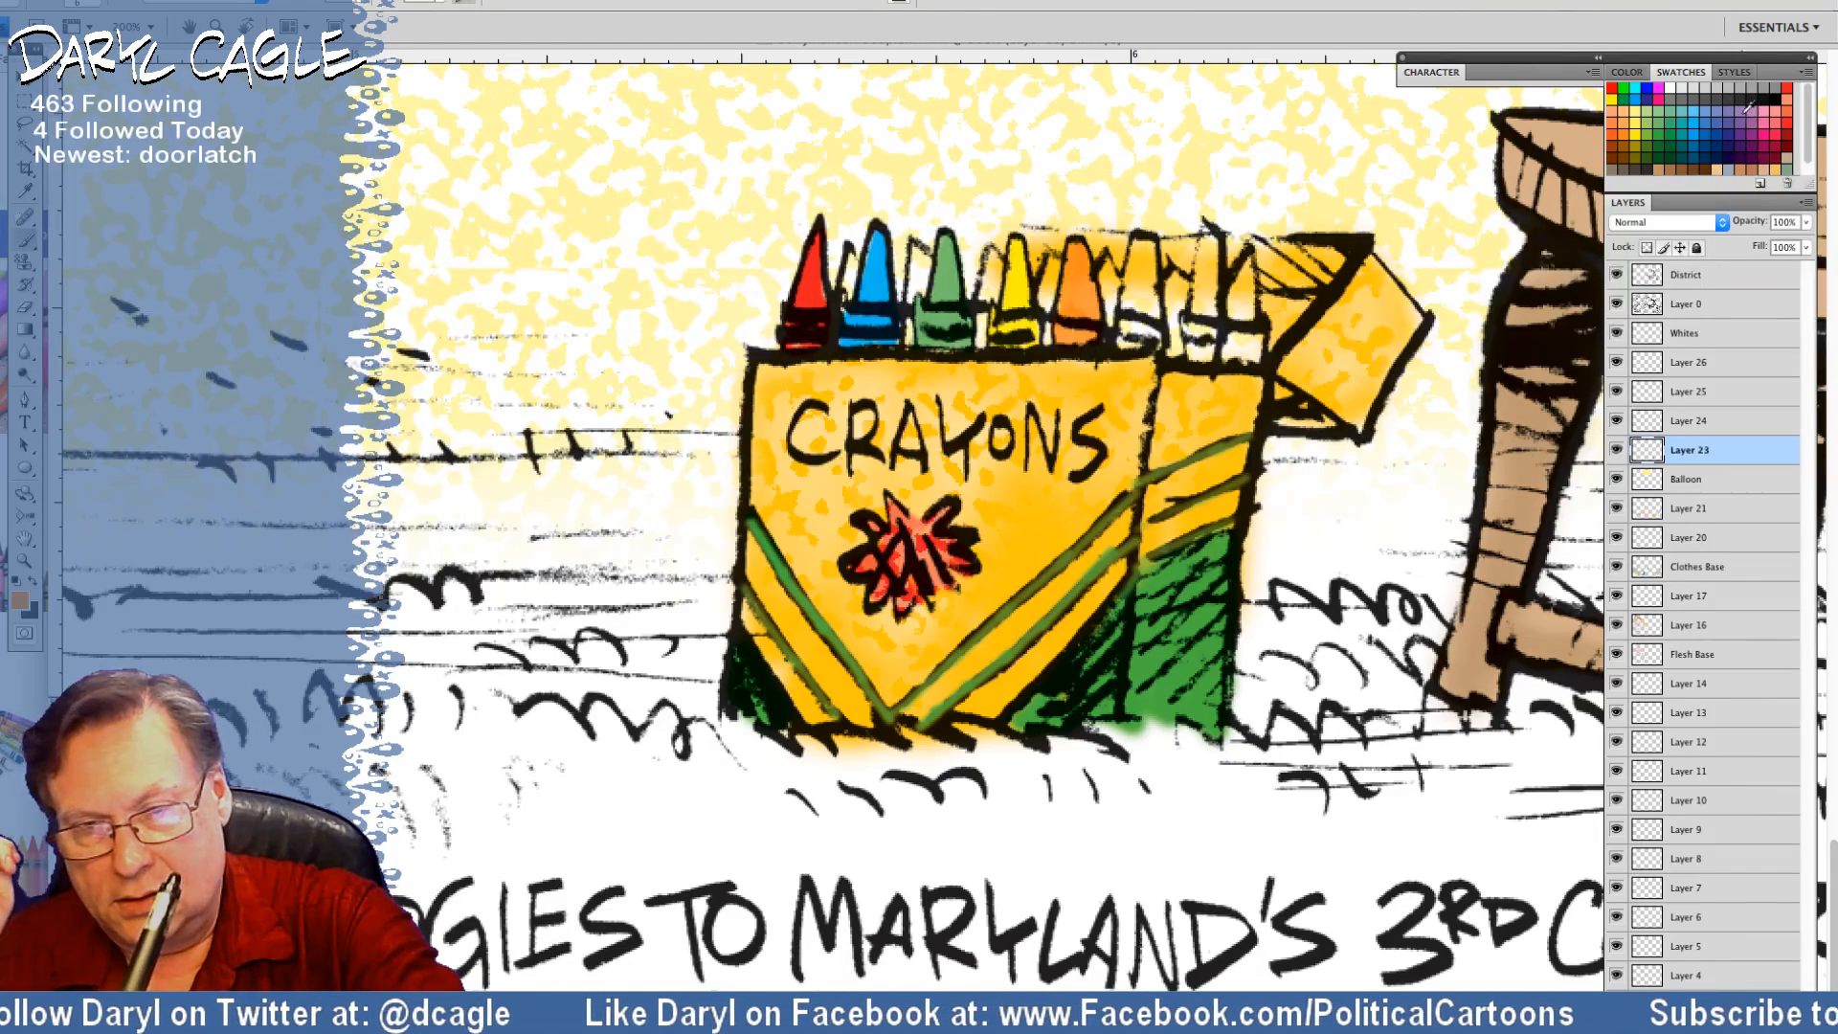
left_click_drag(1147, 258, 1146, 332)
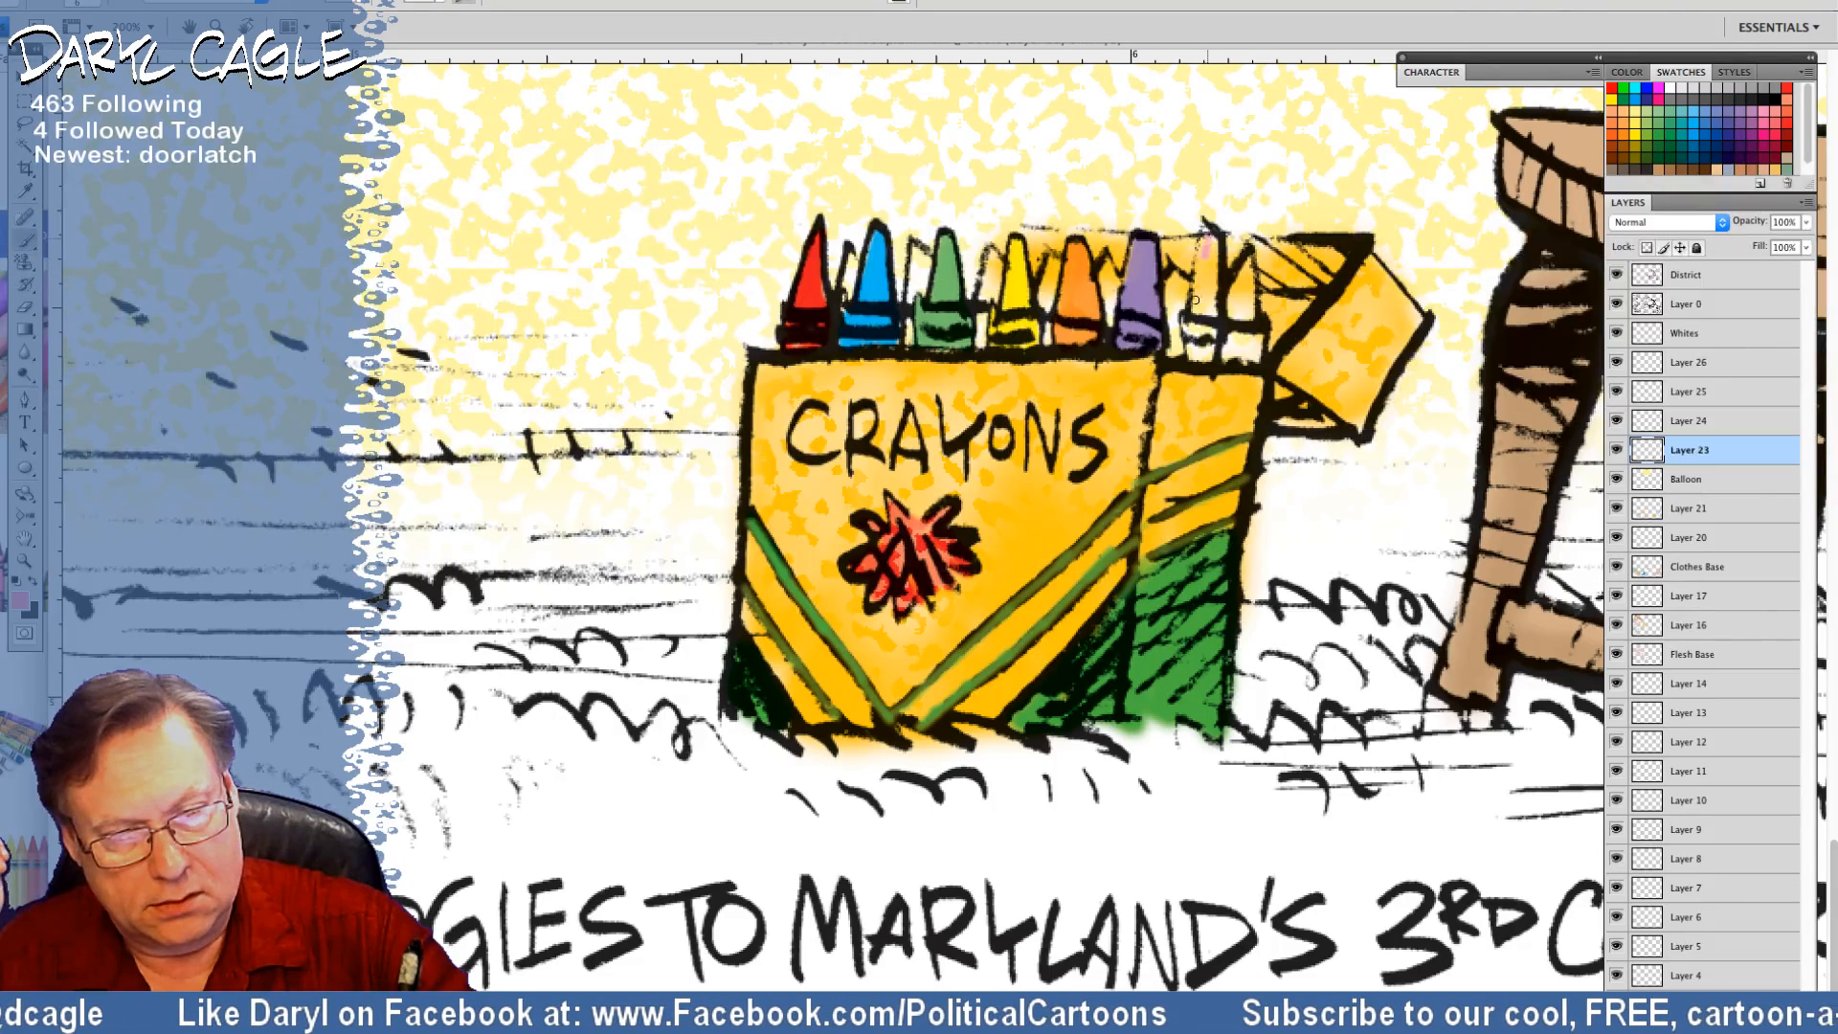
mouse_move(1195, 301)
left_mouse_down()
mouse_move(1214, 258)
mouse_move(1187, 329)
left_mouse_up()
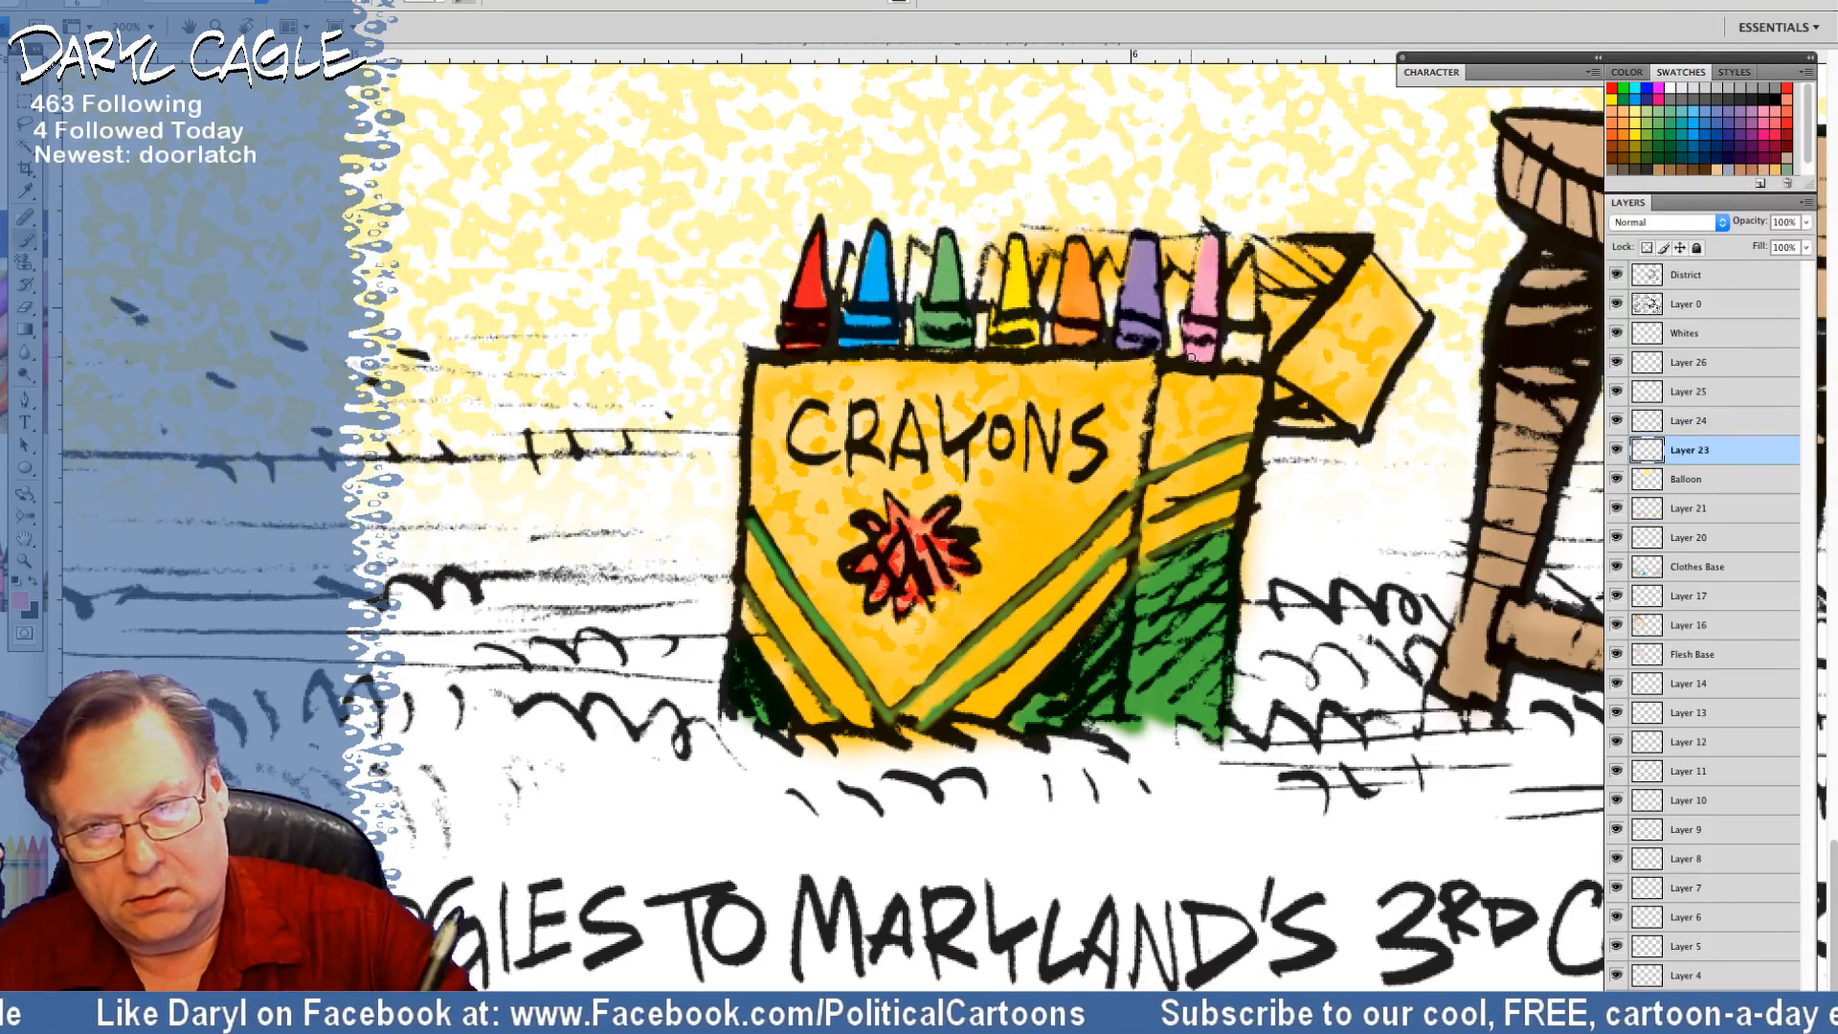
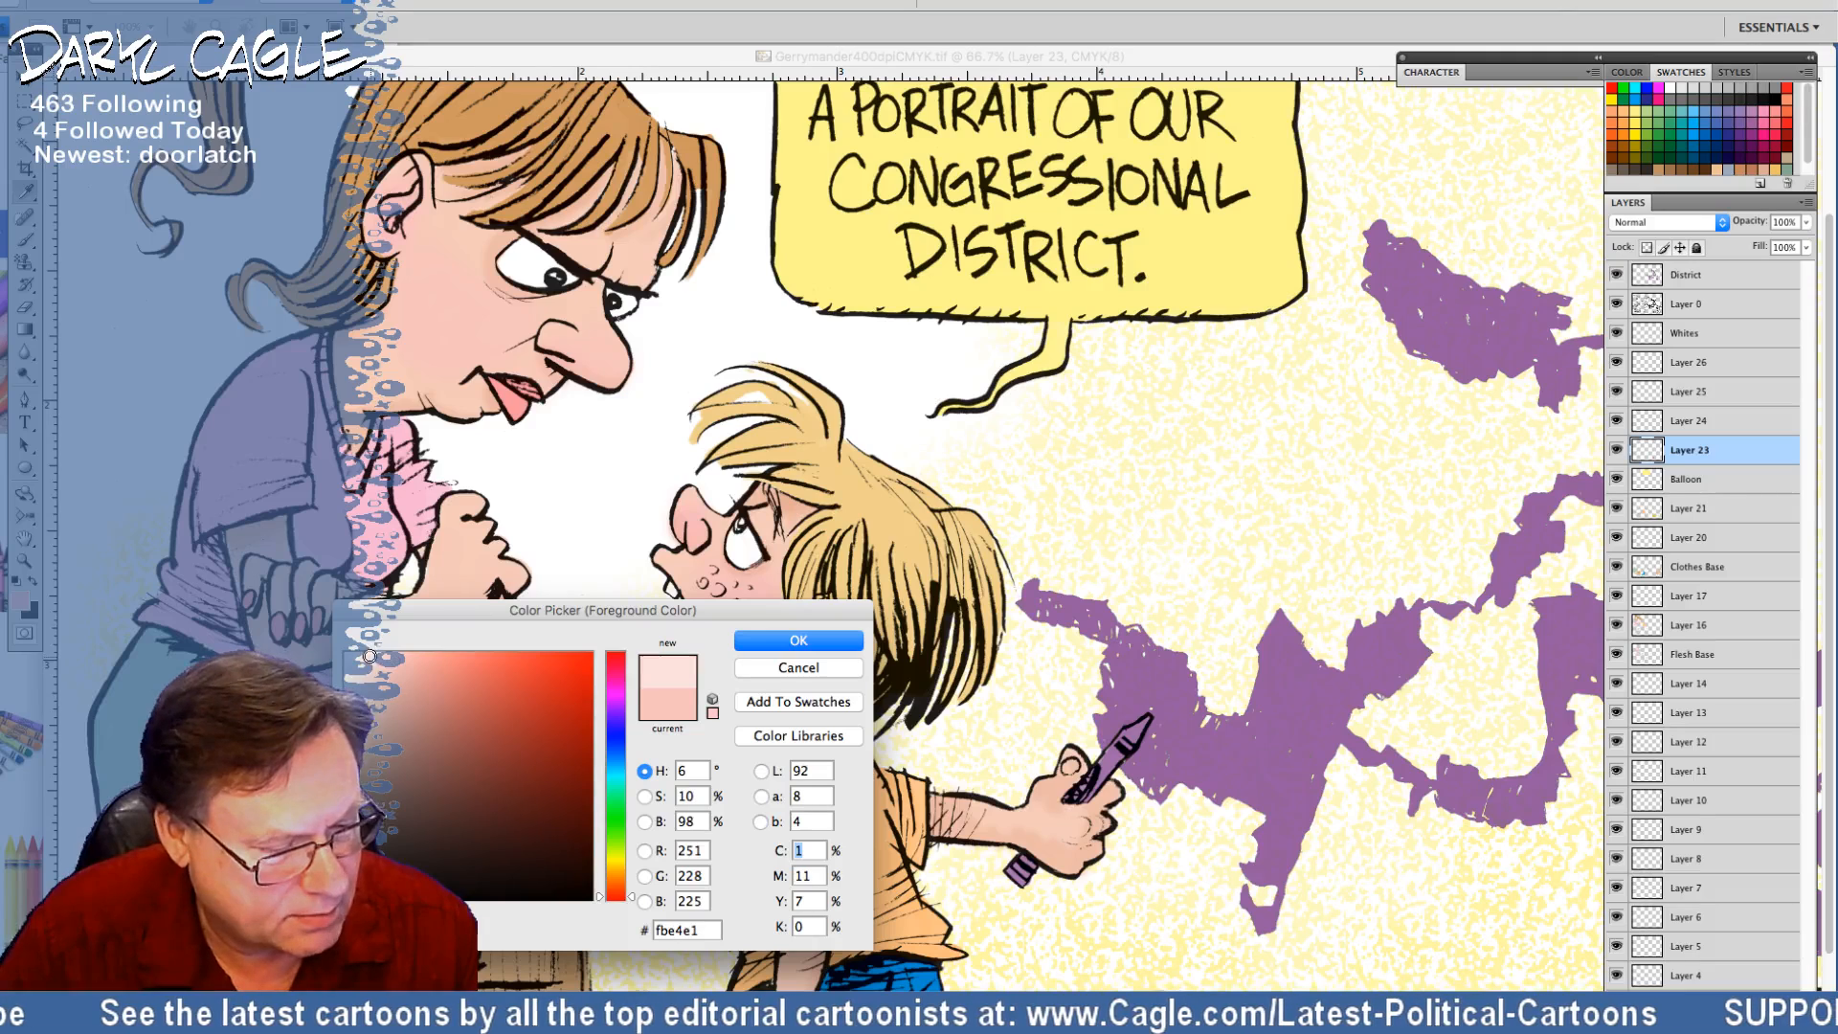
On Layer 17, brush pale flesh highlights in C 1, M 11, Y 7, K 0 over the boy's face and hand and the mother's cheek
left_click(772, 644)
key("b")
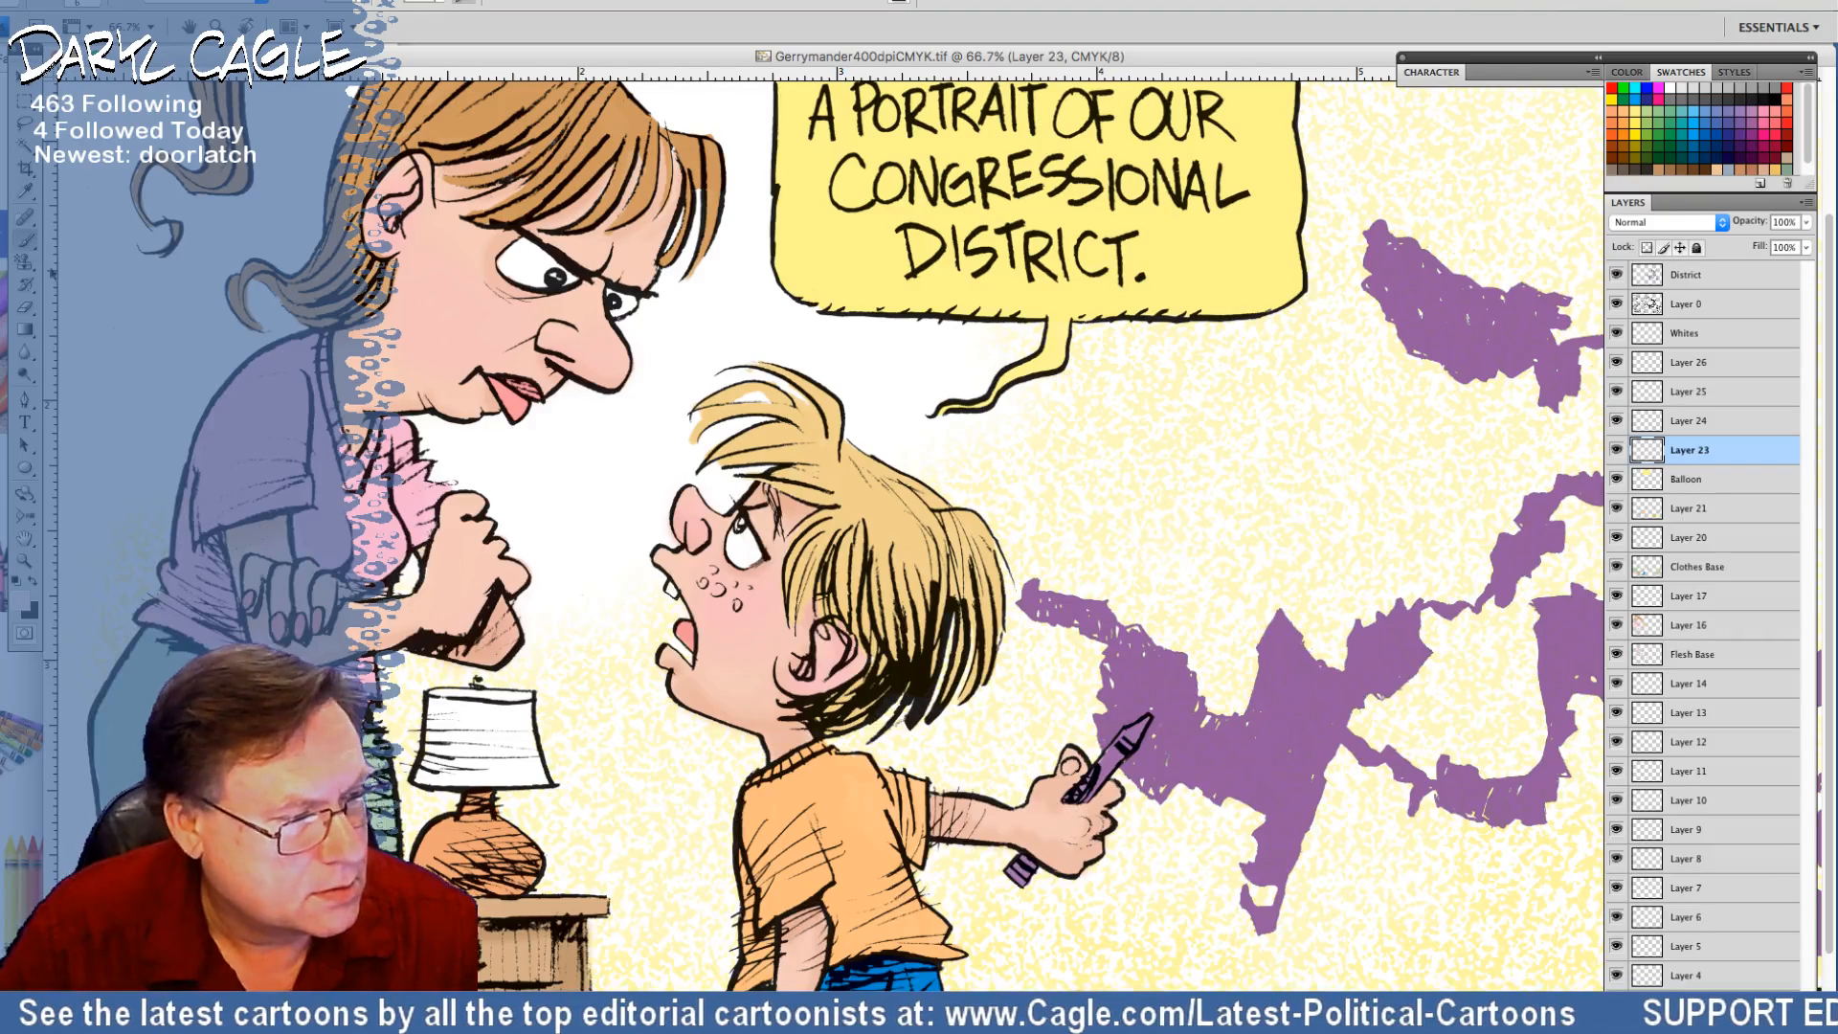
left_click(1688, 596)
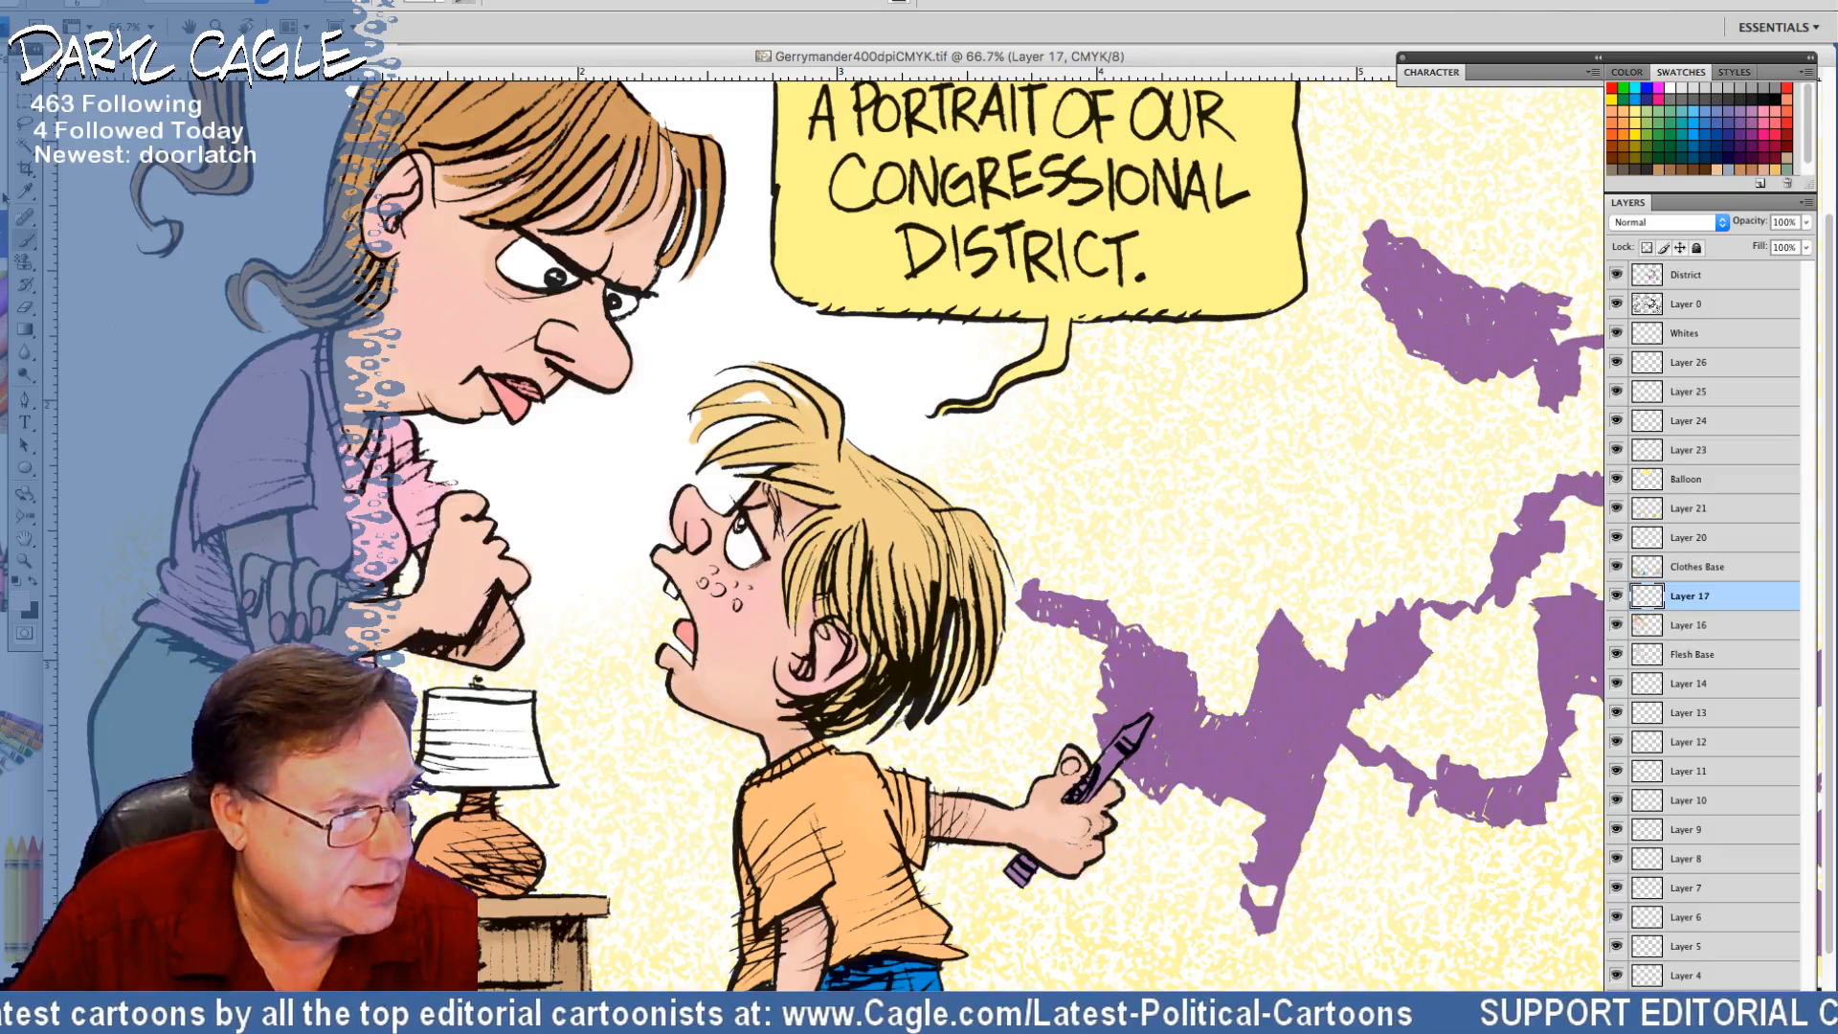
left_click(95, 5)
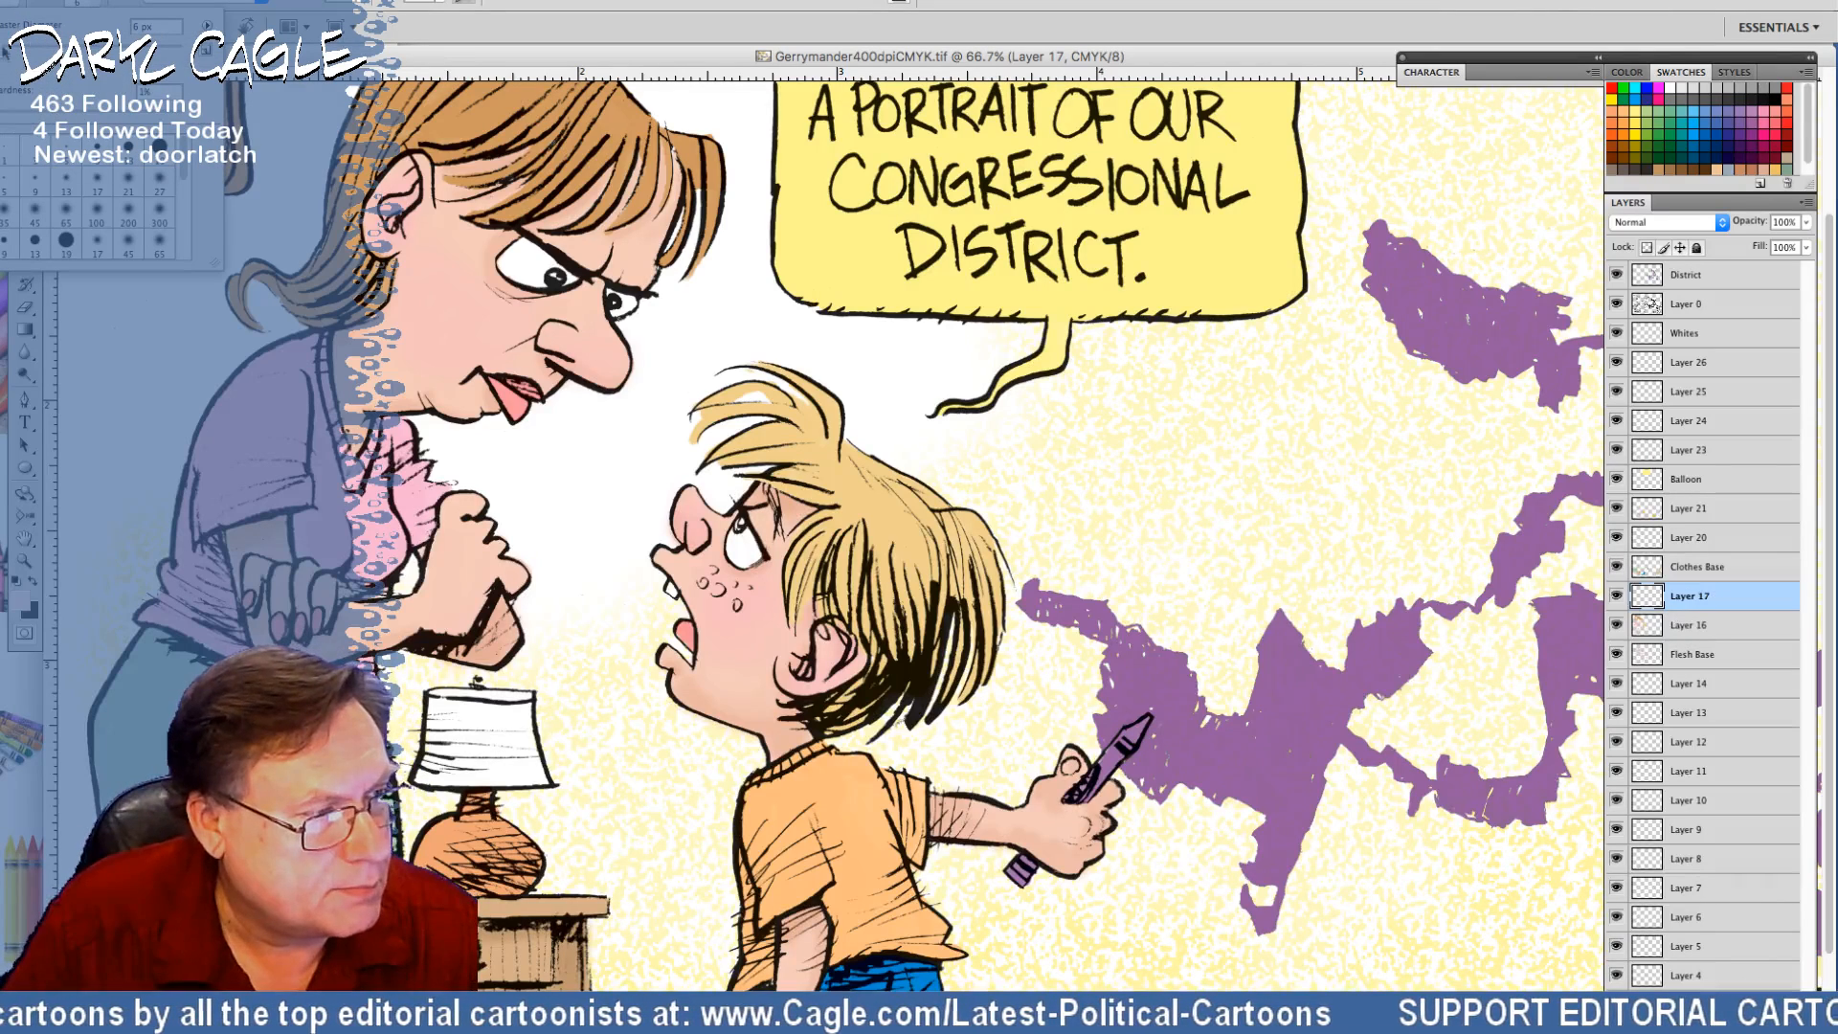
left_click(359, 10)
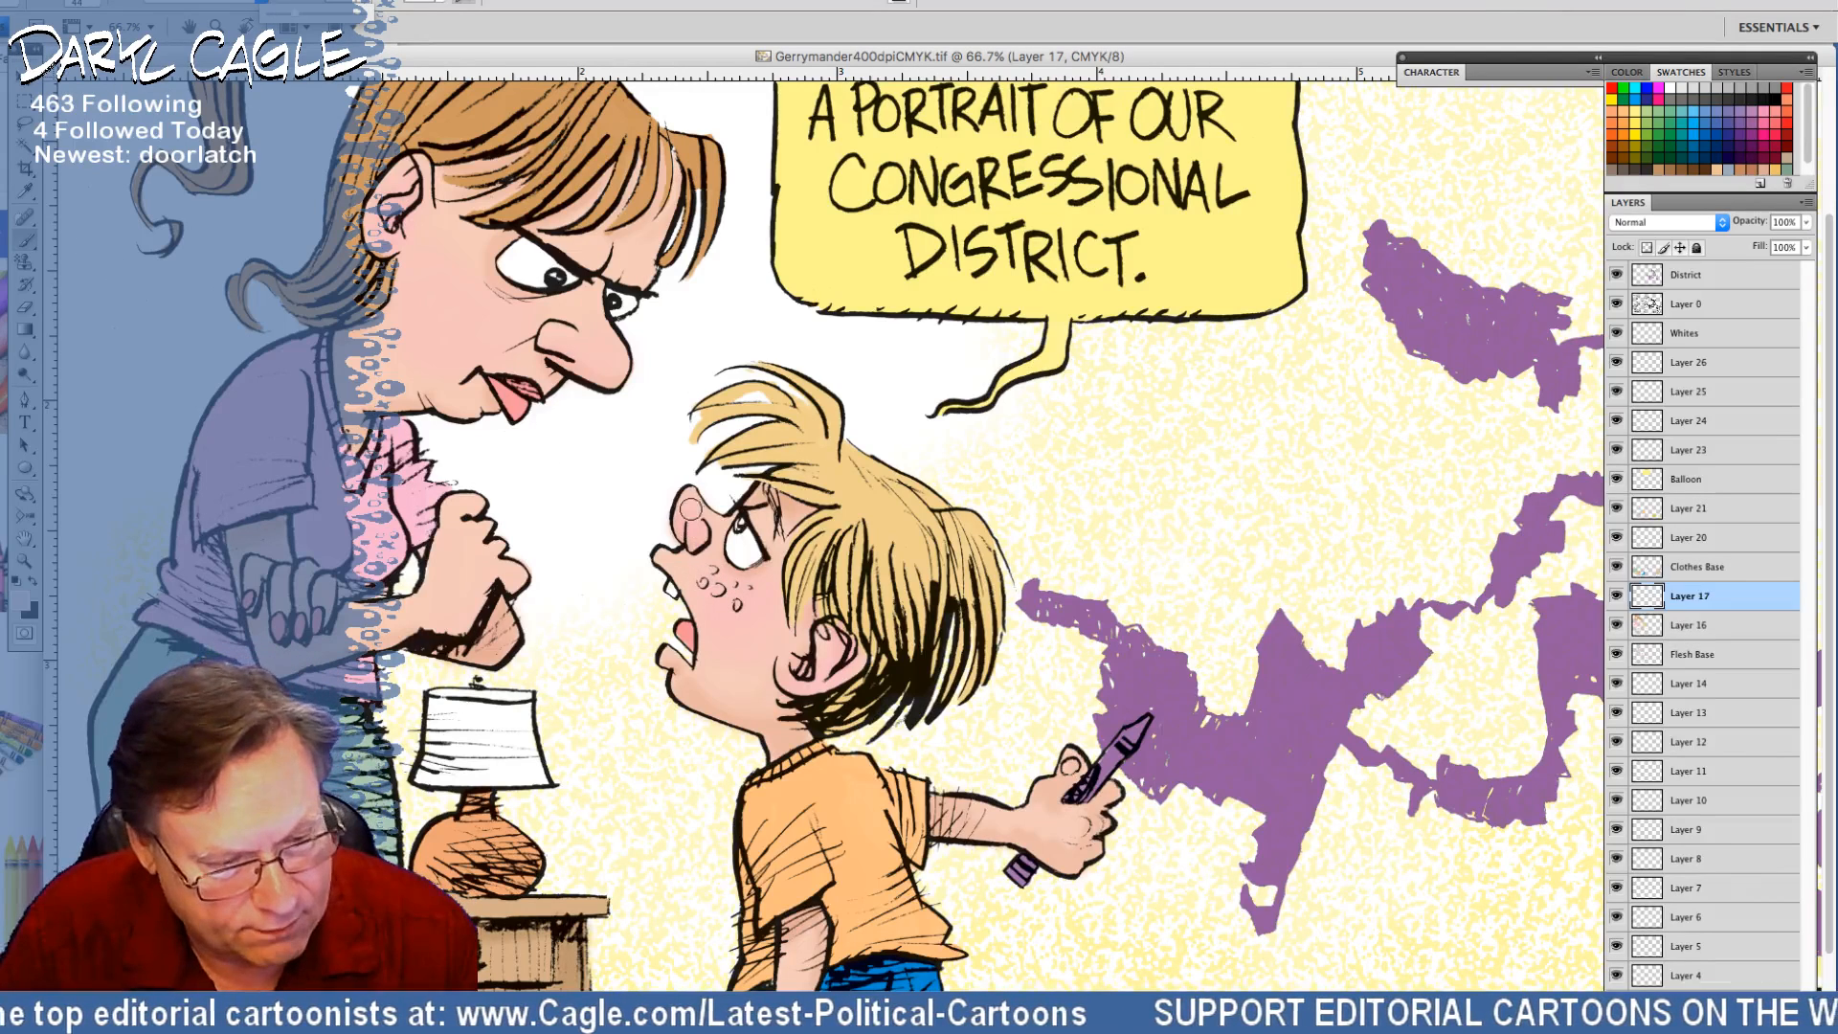
left_click_drag(691, 509, 708, 522)
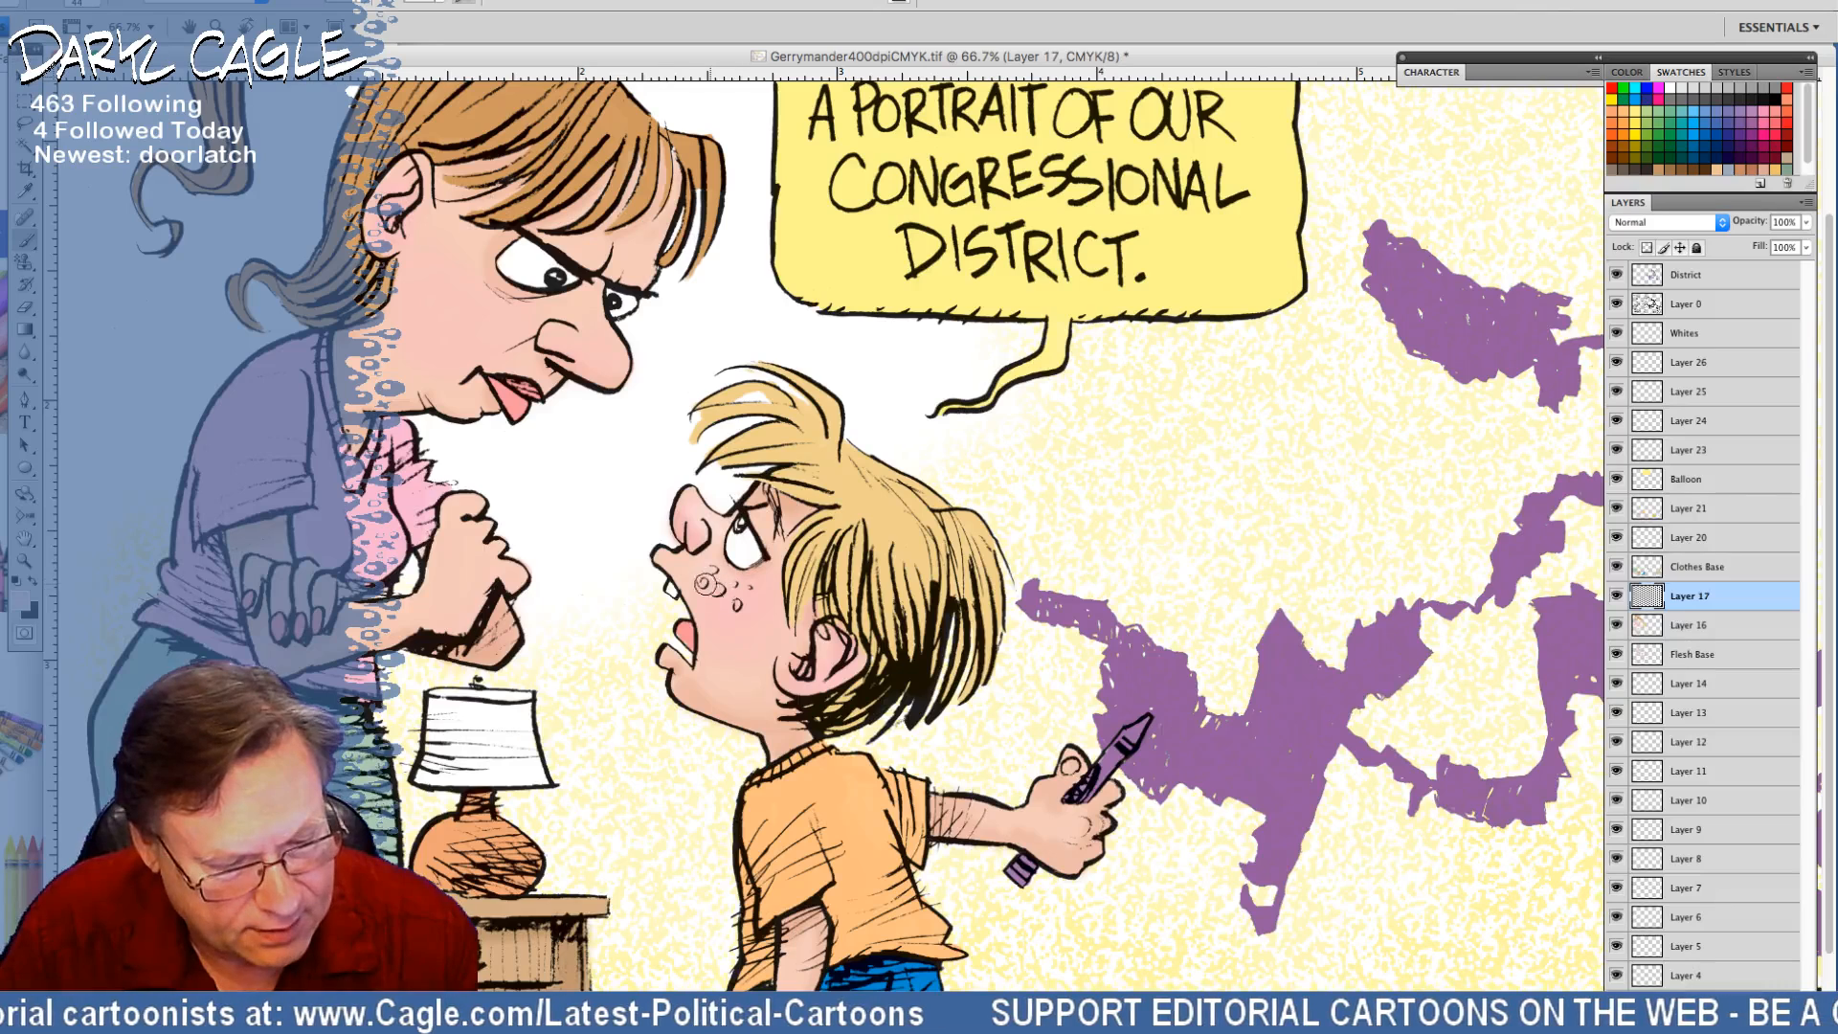
left_click_drag(713, 613, 708, 641)
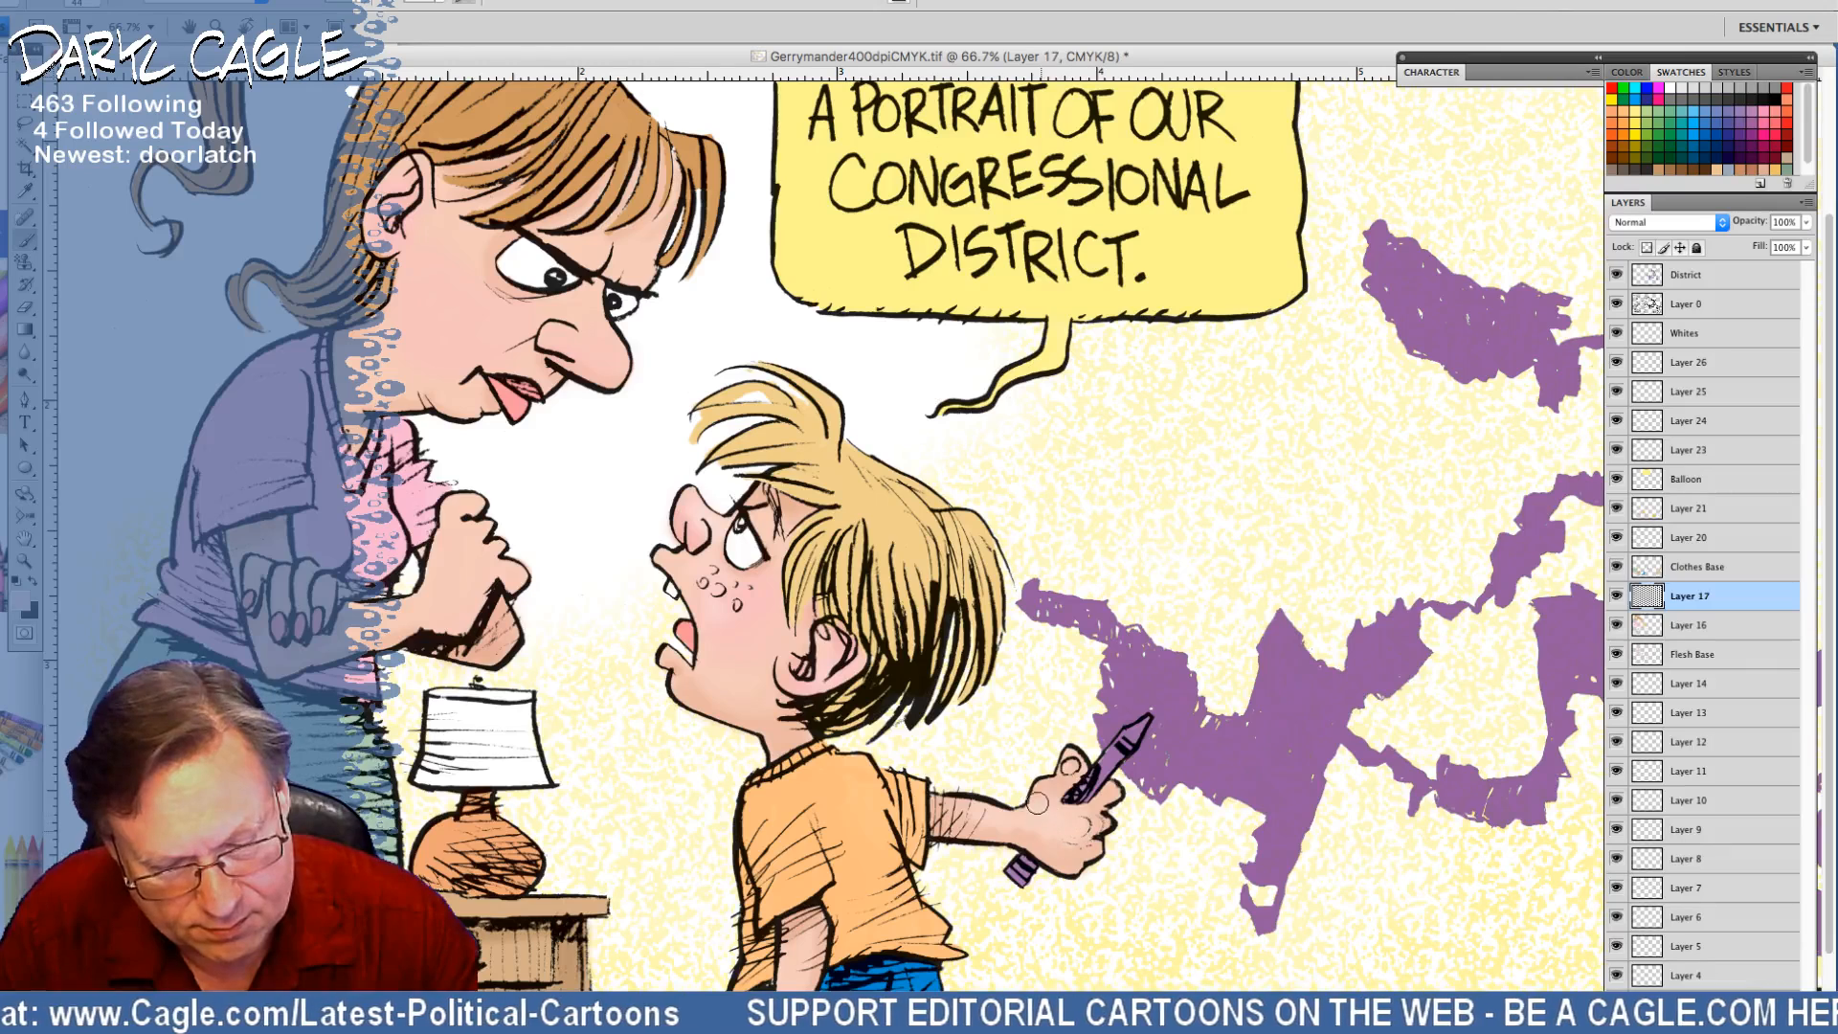
left_click_drag(1051, 778, 1039, 784)
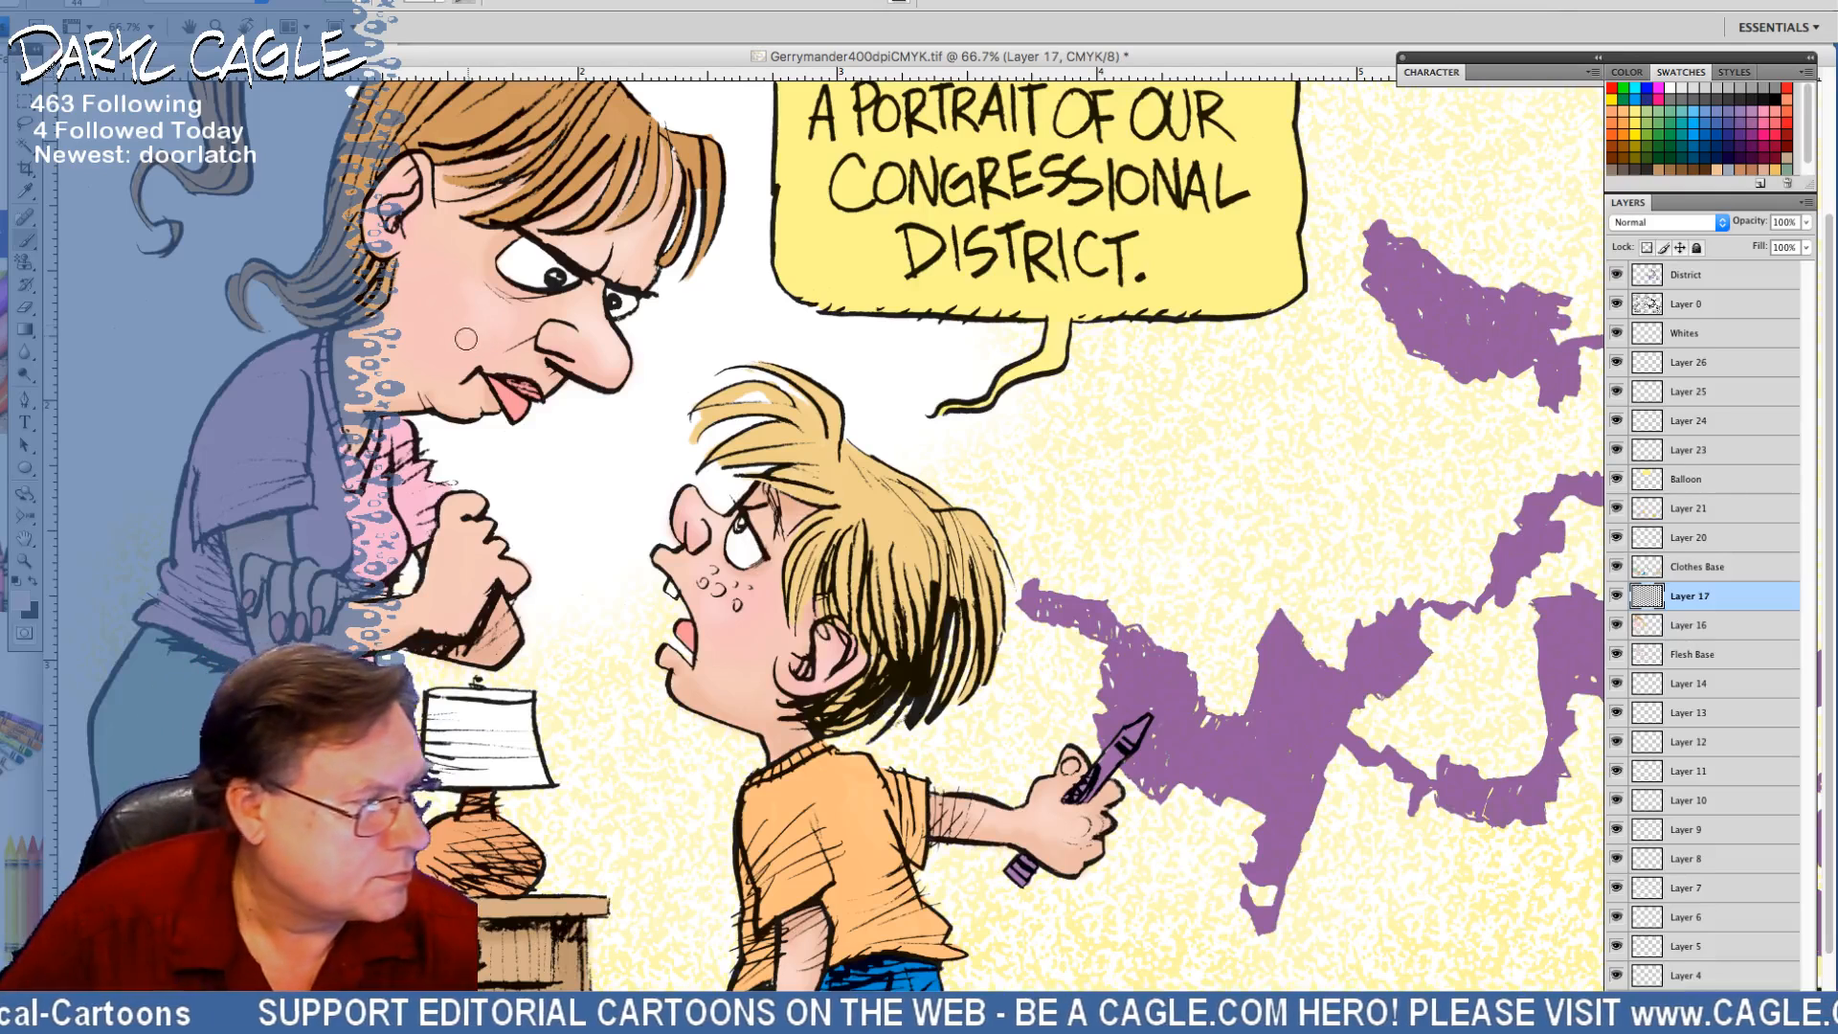
left_click_drag(475, 304, 466, 351)
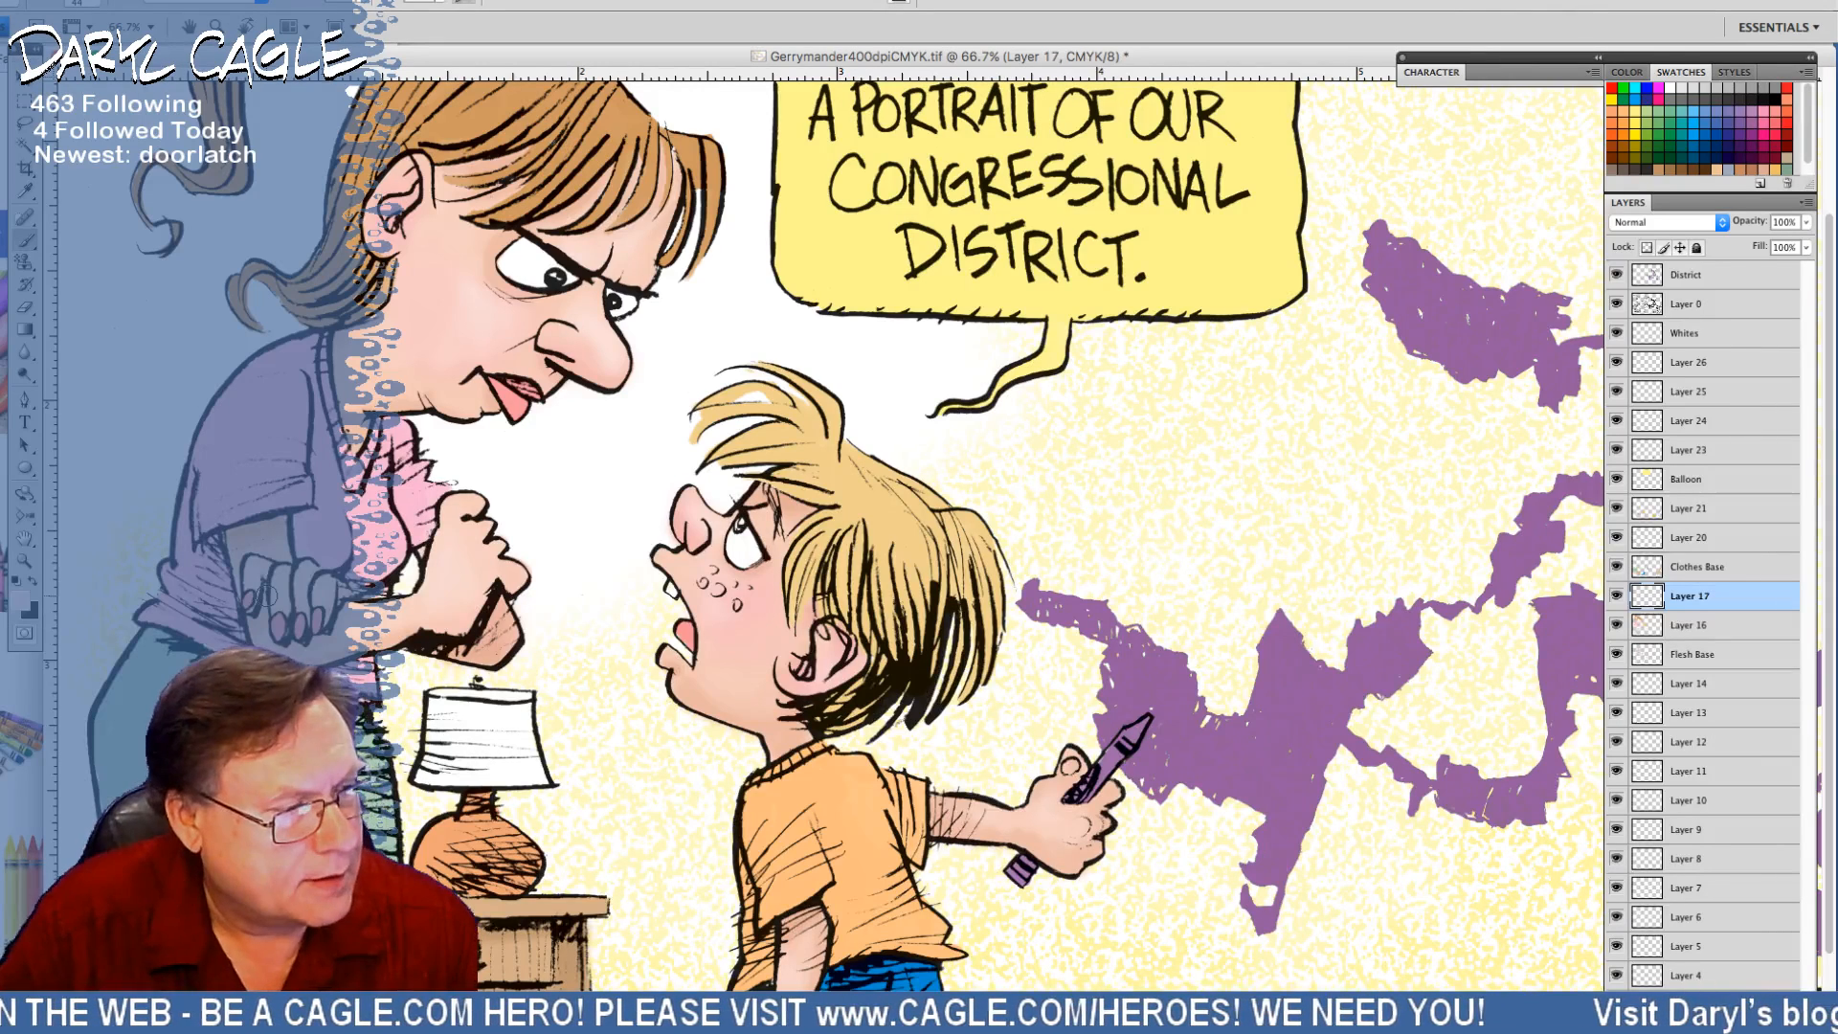
Sample the boy's blond hair colour and darken the foreground colour to tan C 14, M 23, Y 62, K 0 for brushing
left_click(28, 195)
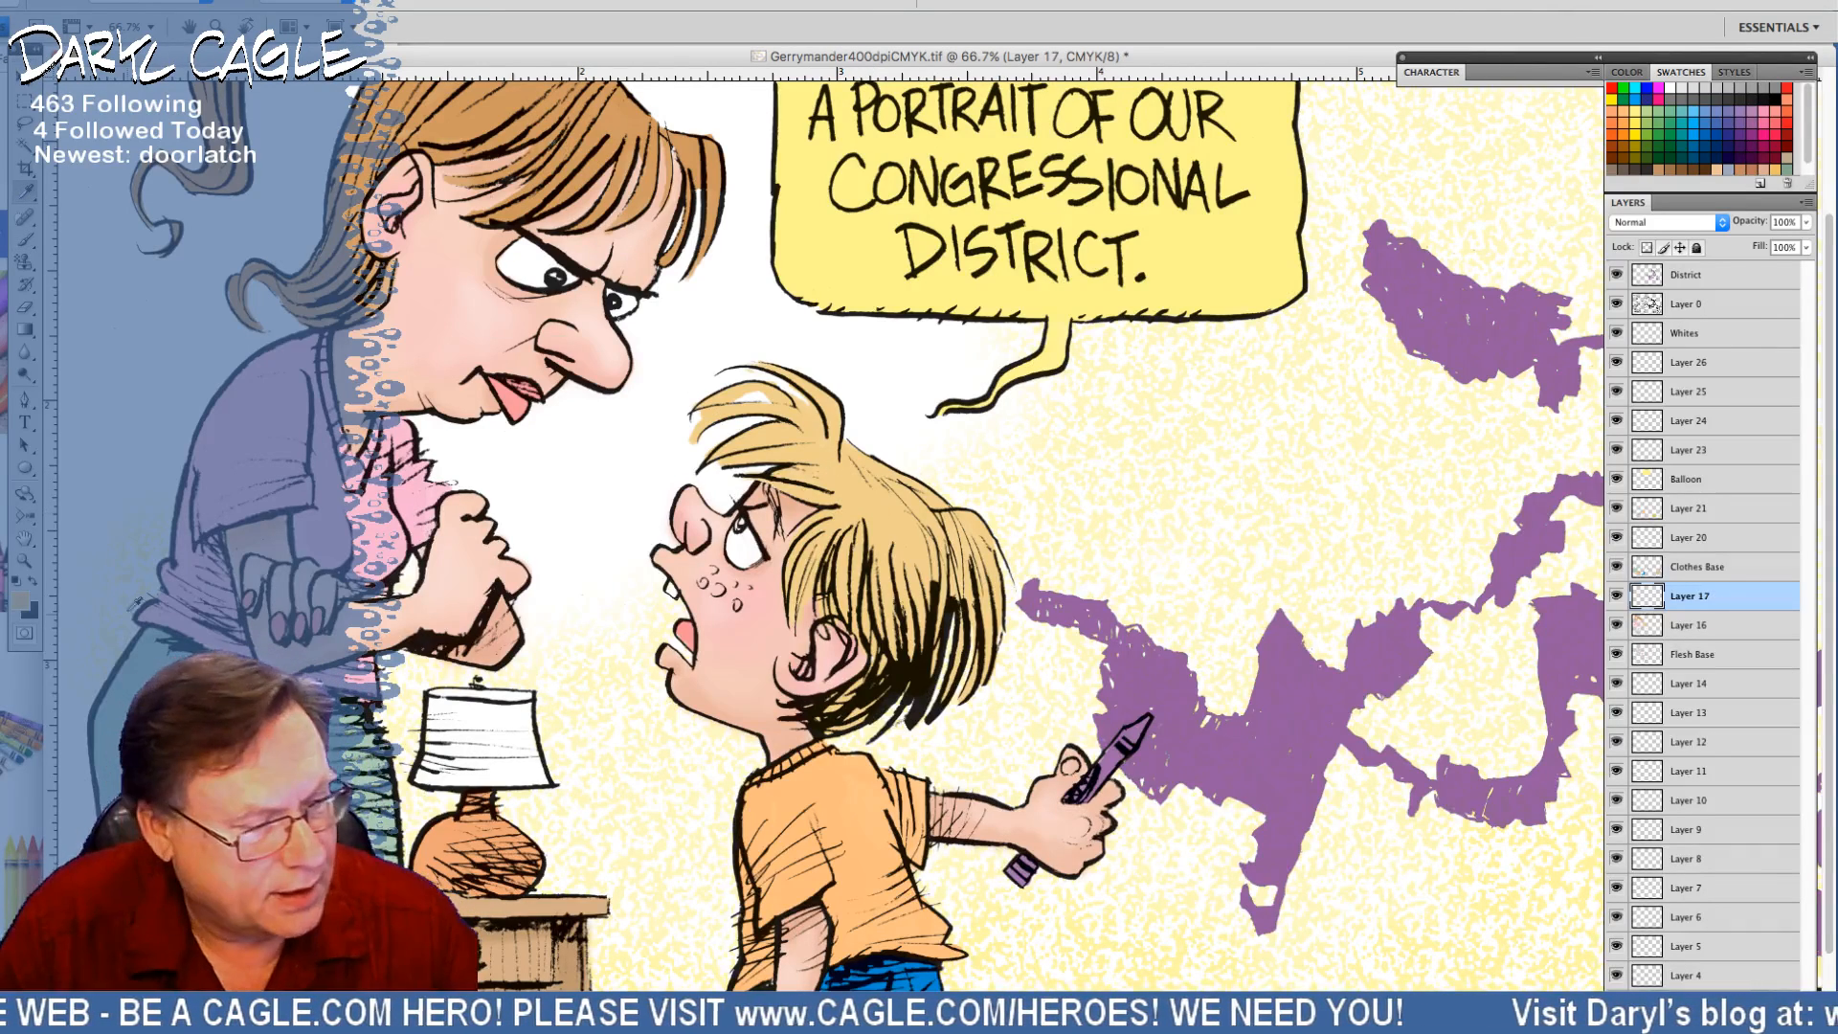
left_click(23, 603)
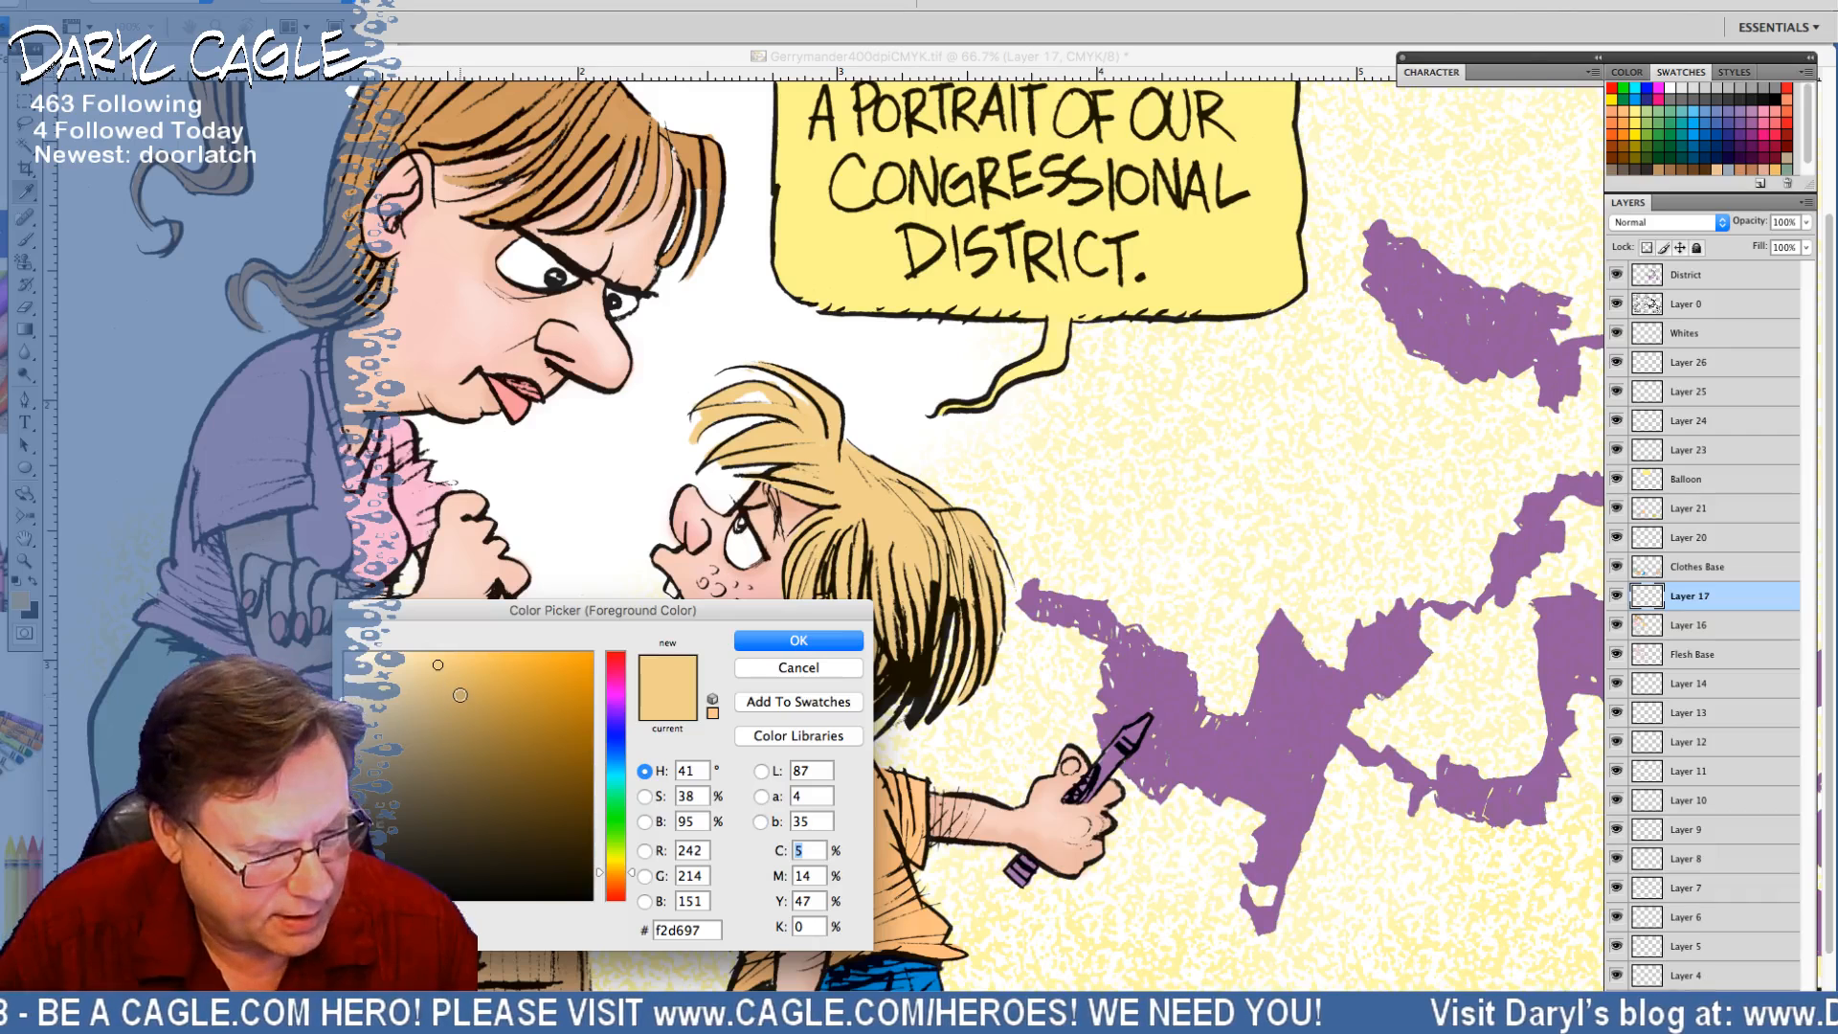
left_click(458, 687)
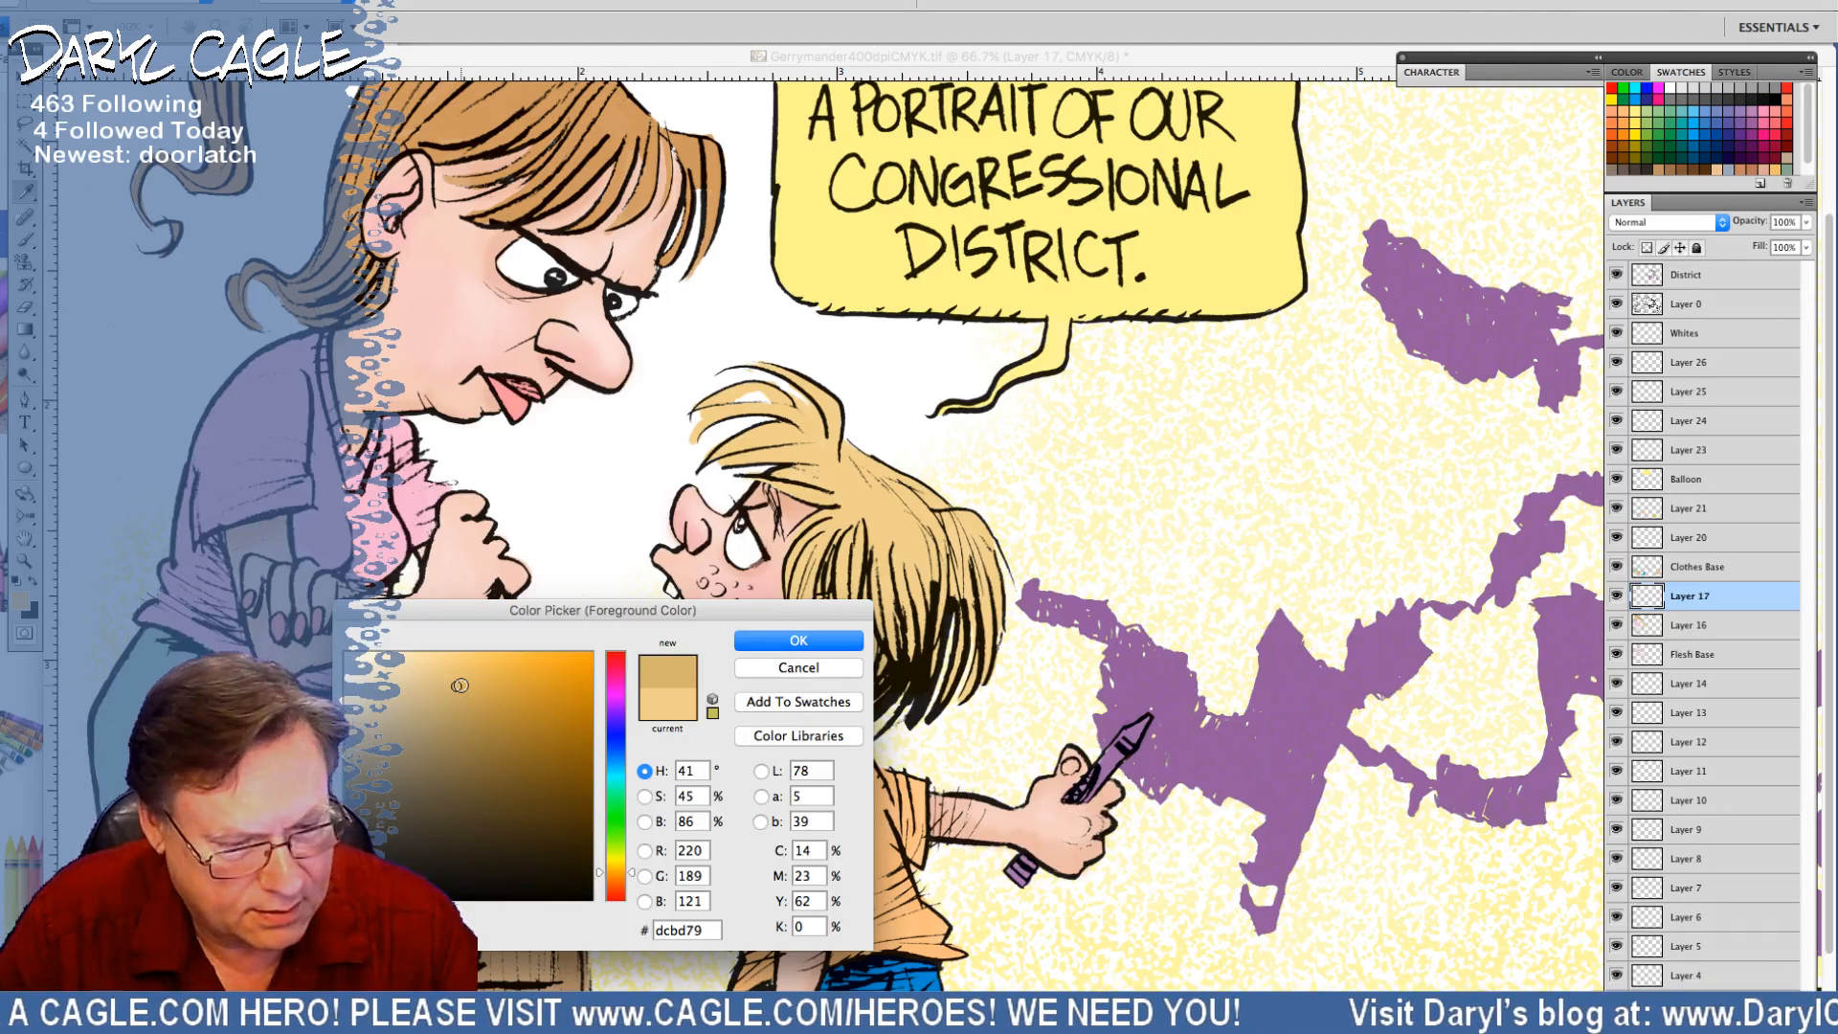
key("Return")
left_click(26, 242)
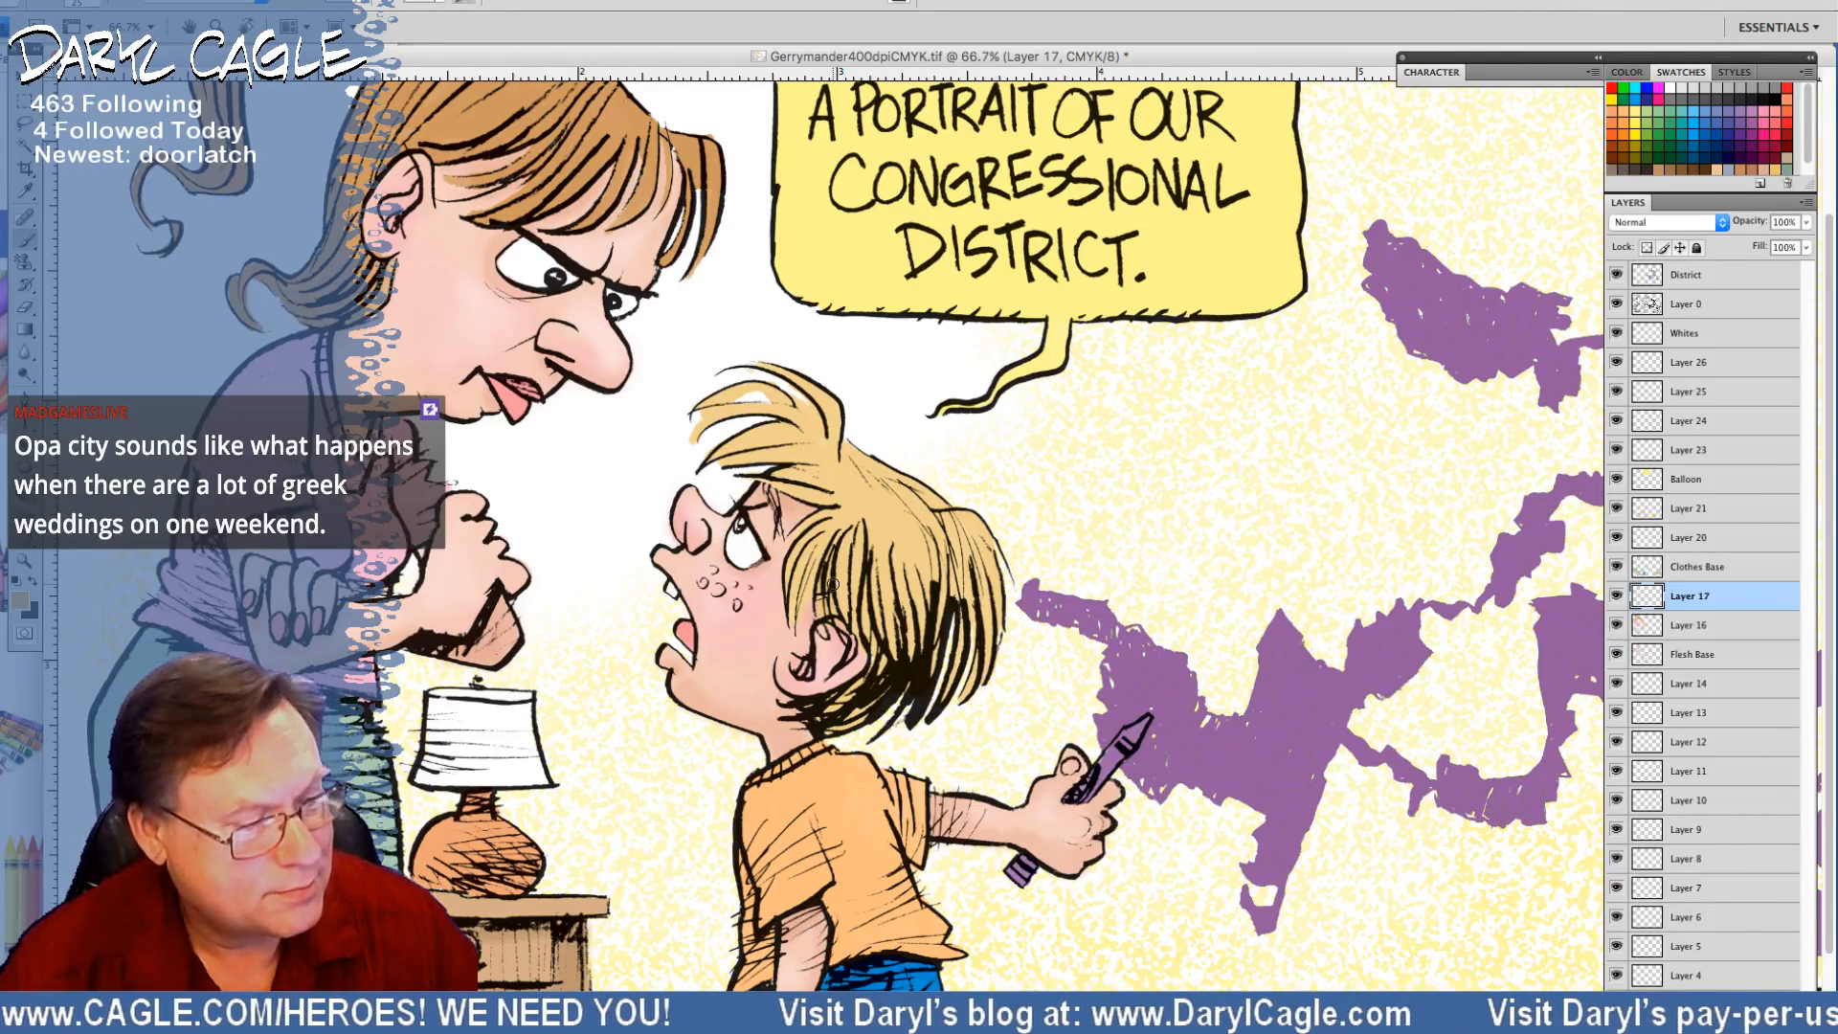
Deepen the foreground tan to C 20, M 29, Y 71, K 1 and brush shading into the lower and back parts of the boy's hair
left_click(19, 600)
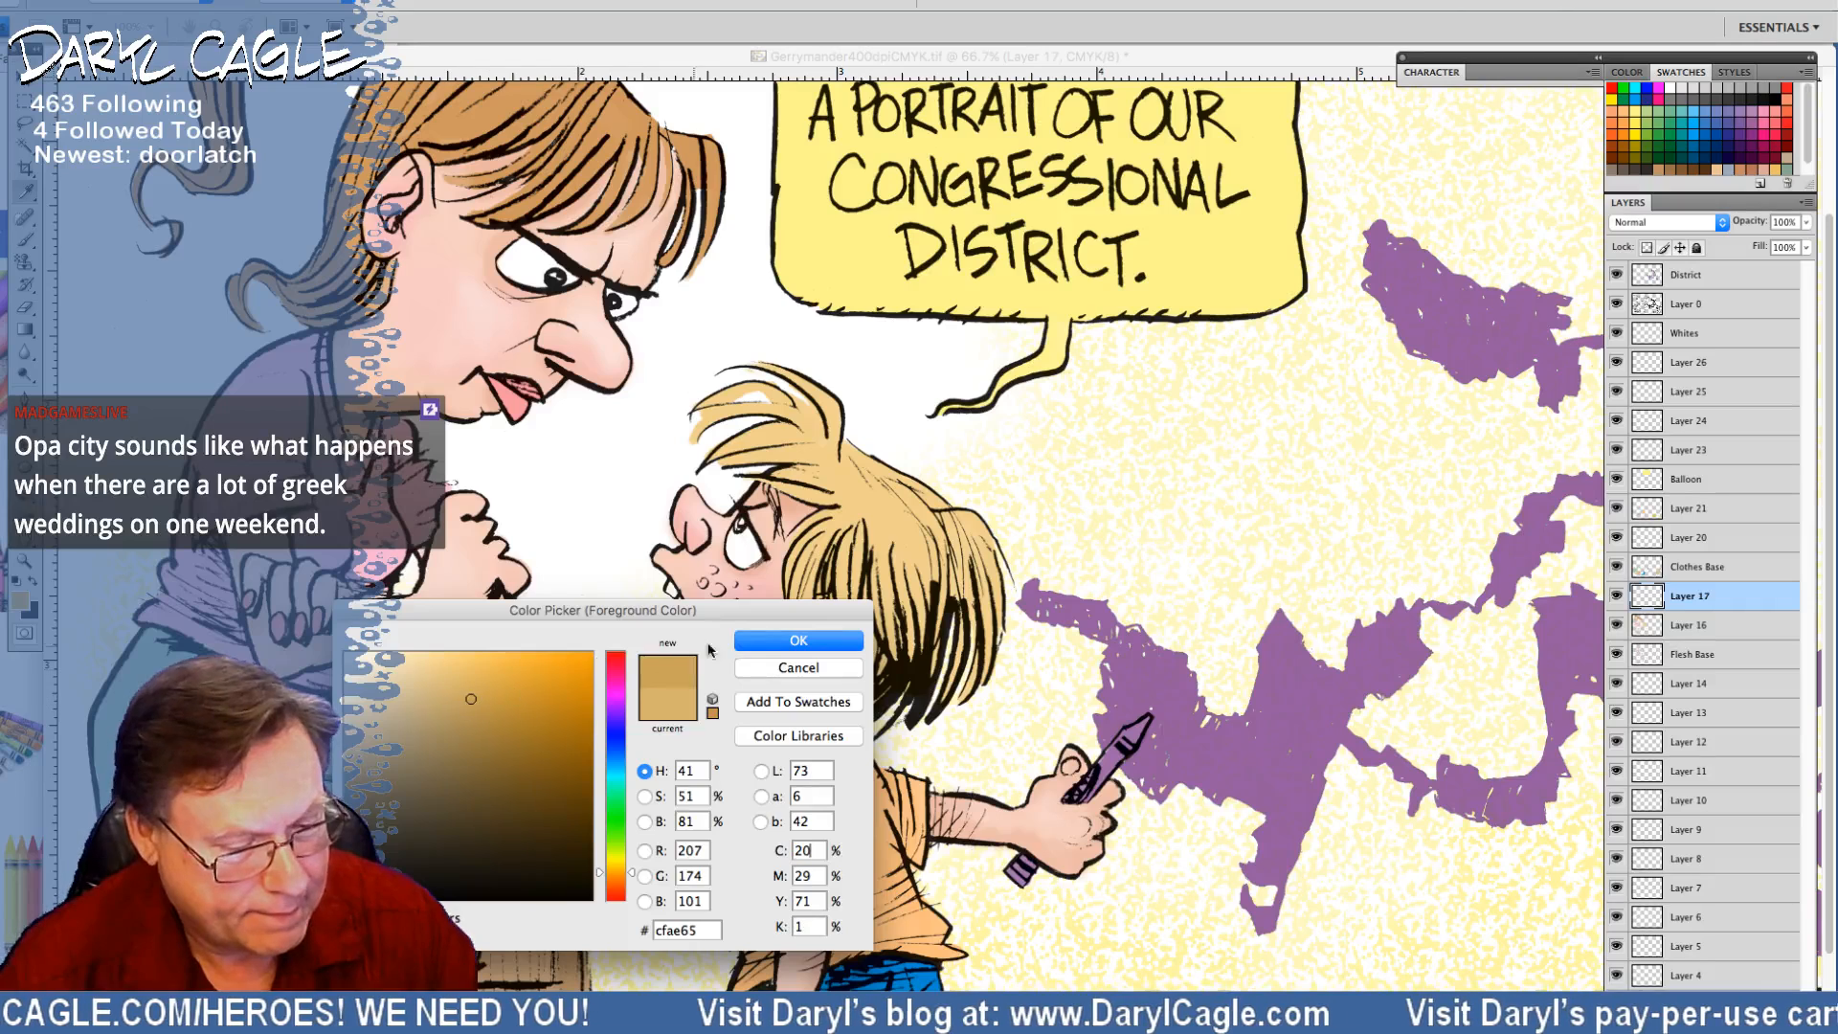
left_click(771, 641)
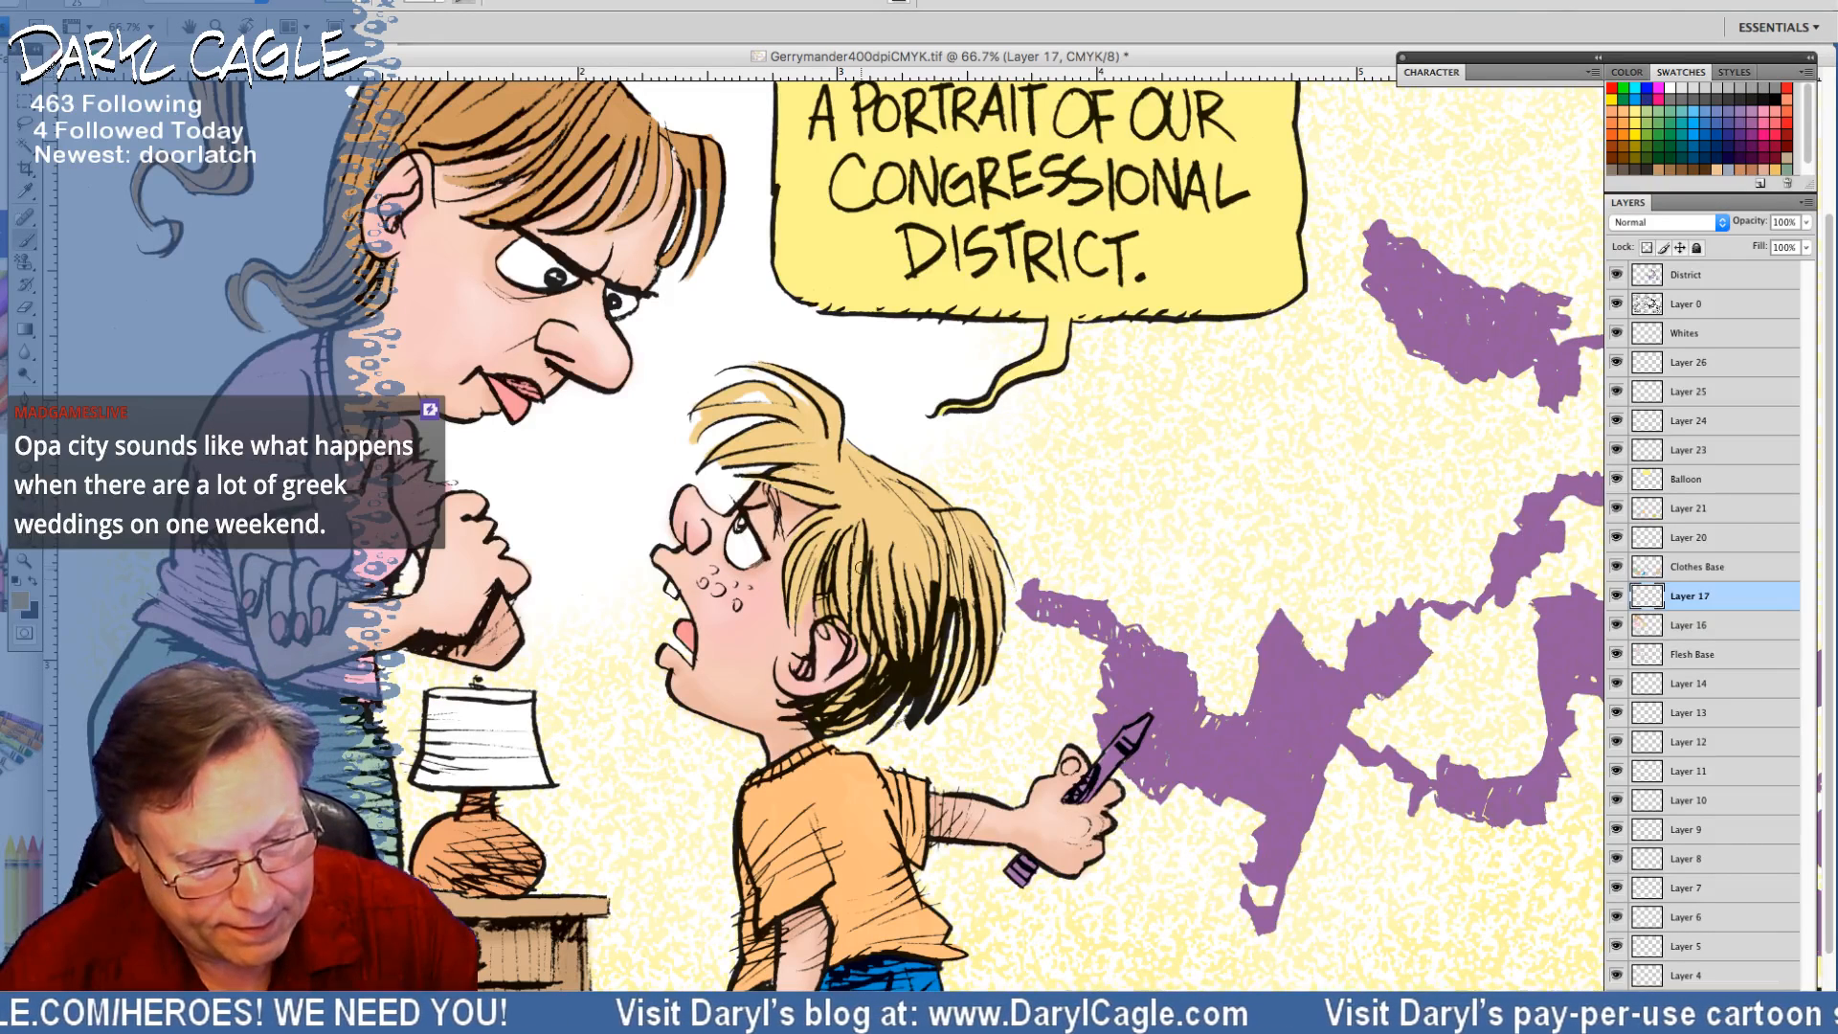
mouse_move(873, 640)
left_mouse_down()
mouse_move(866, 702)
mouse_move(812, 726)
left_mouse_up()
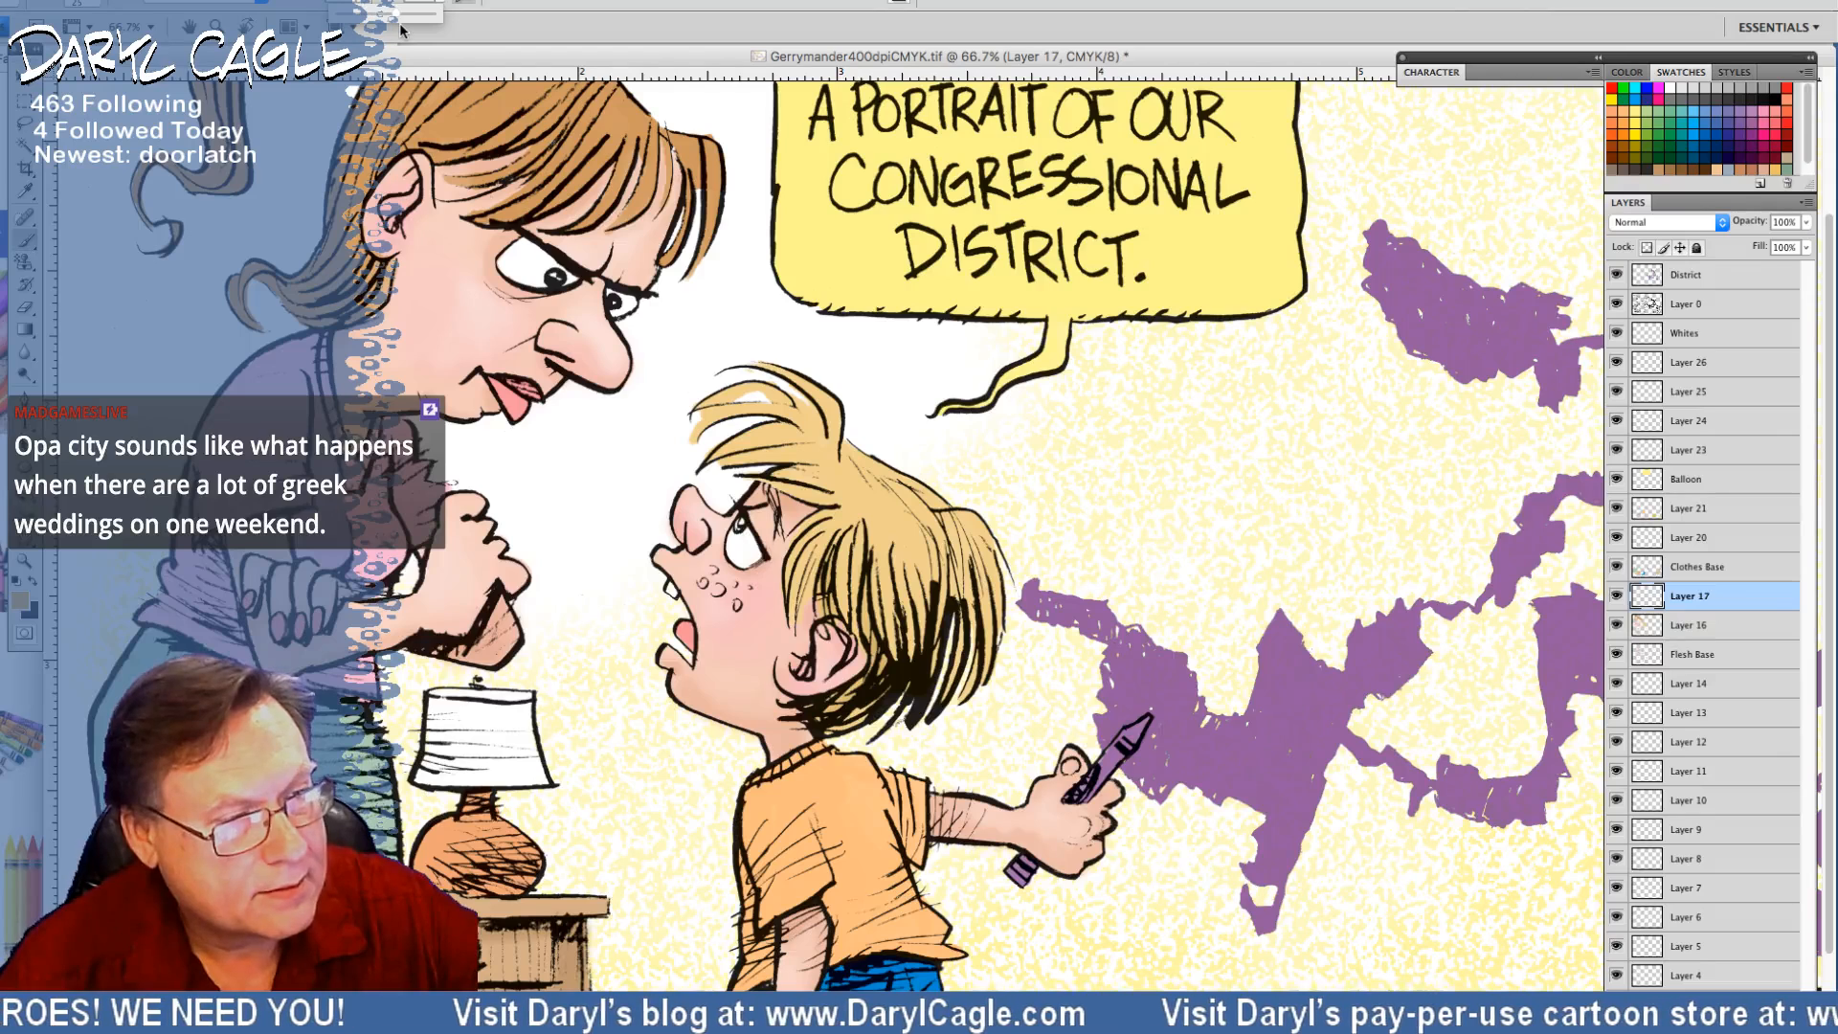
mouse_move(866, 658)
left_mouse_down()
mouse_move(874, 706)
mouse_move(833, 728)
left_mouse_up()
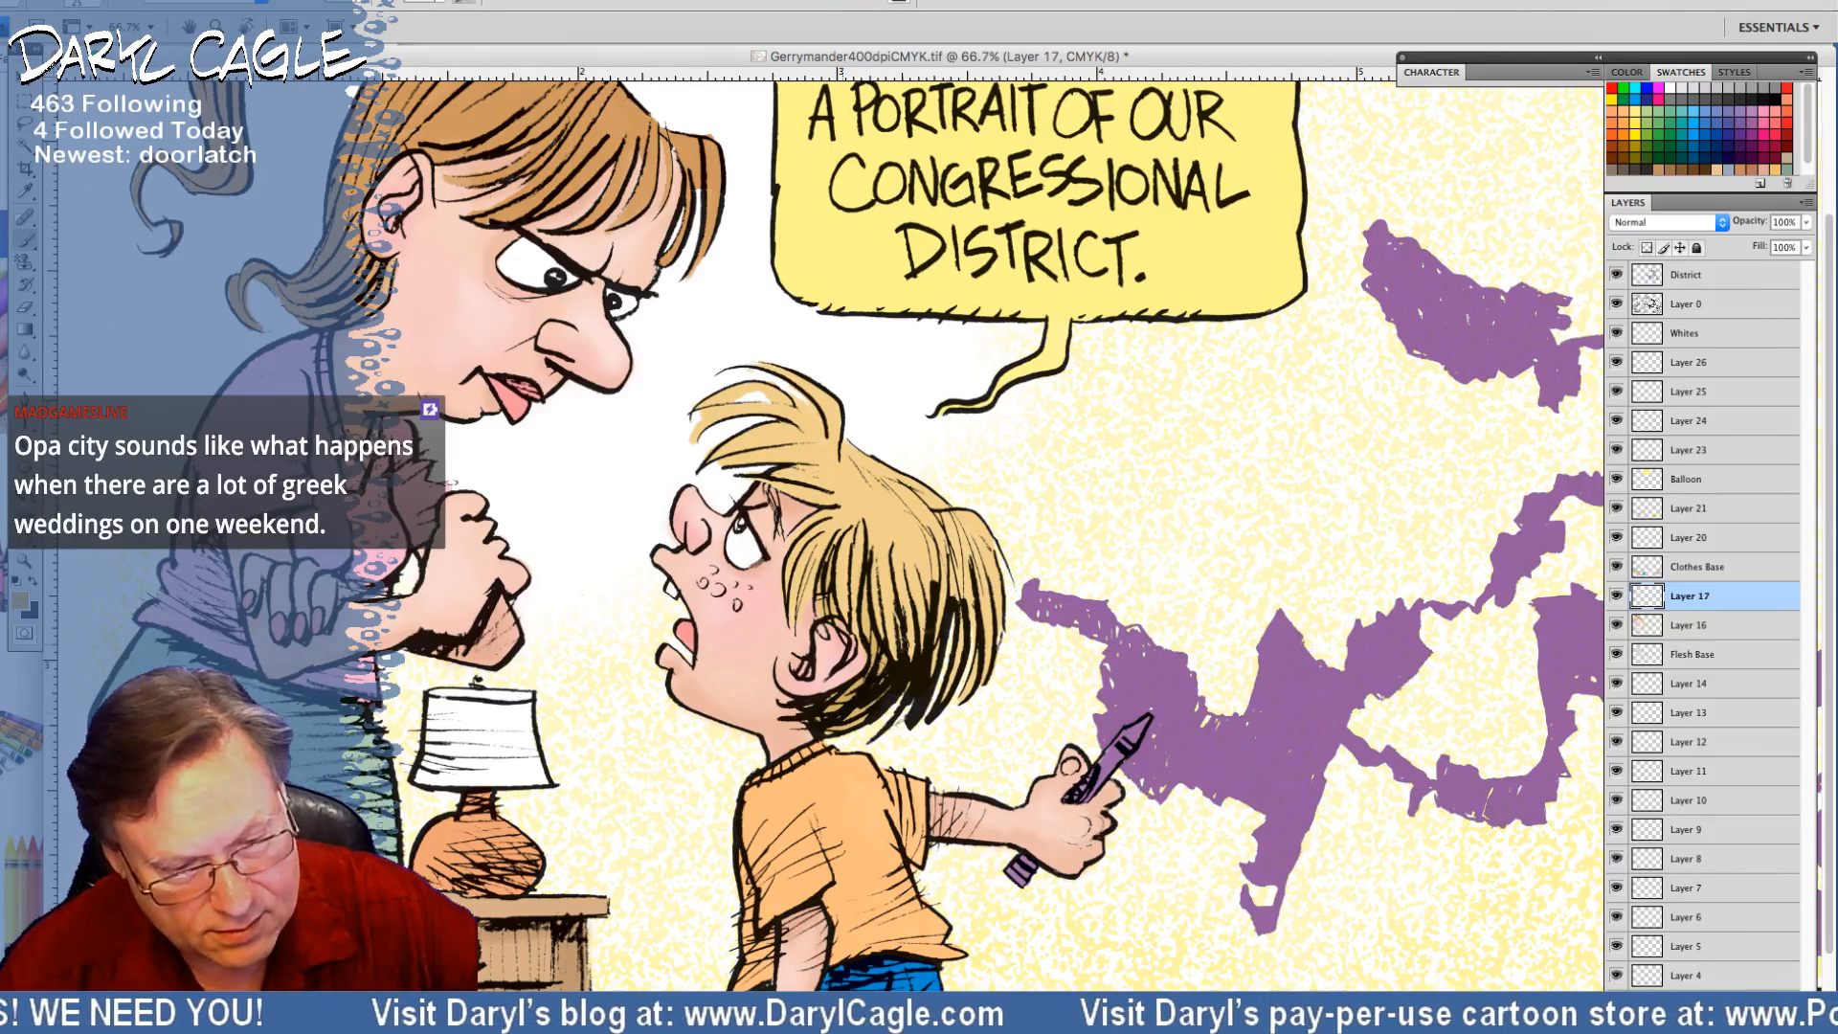
mouse_move(946, 661)
left_mouse_down()
mouse_move(979, 624)
mouse_move(964, 691)
left_mouse_up()
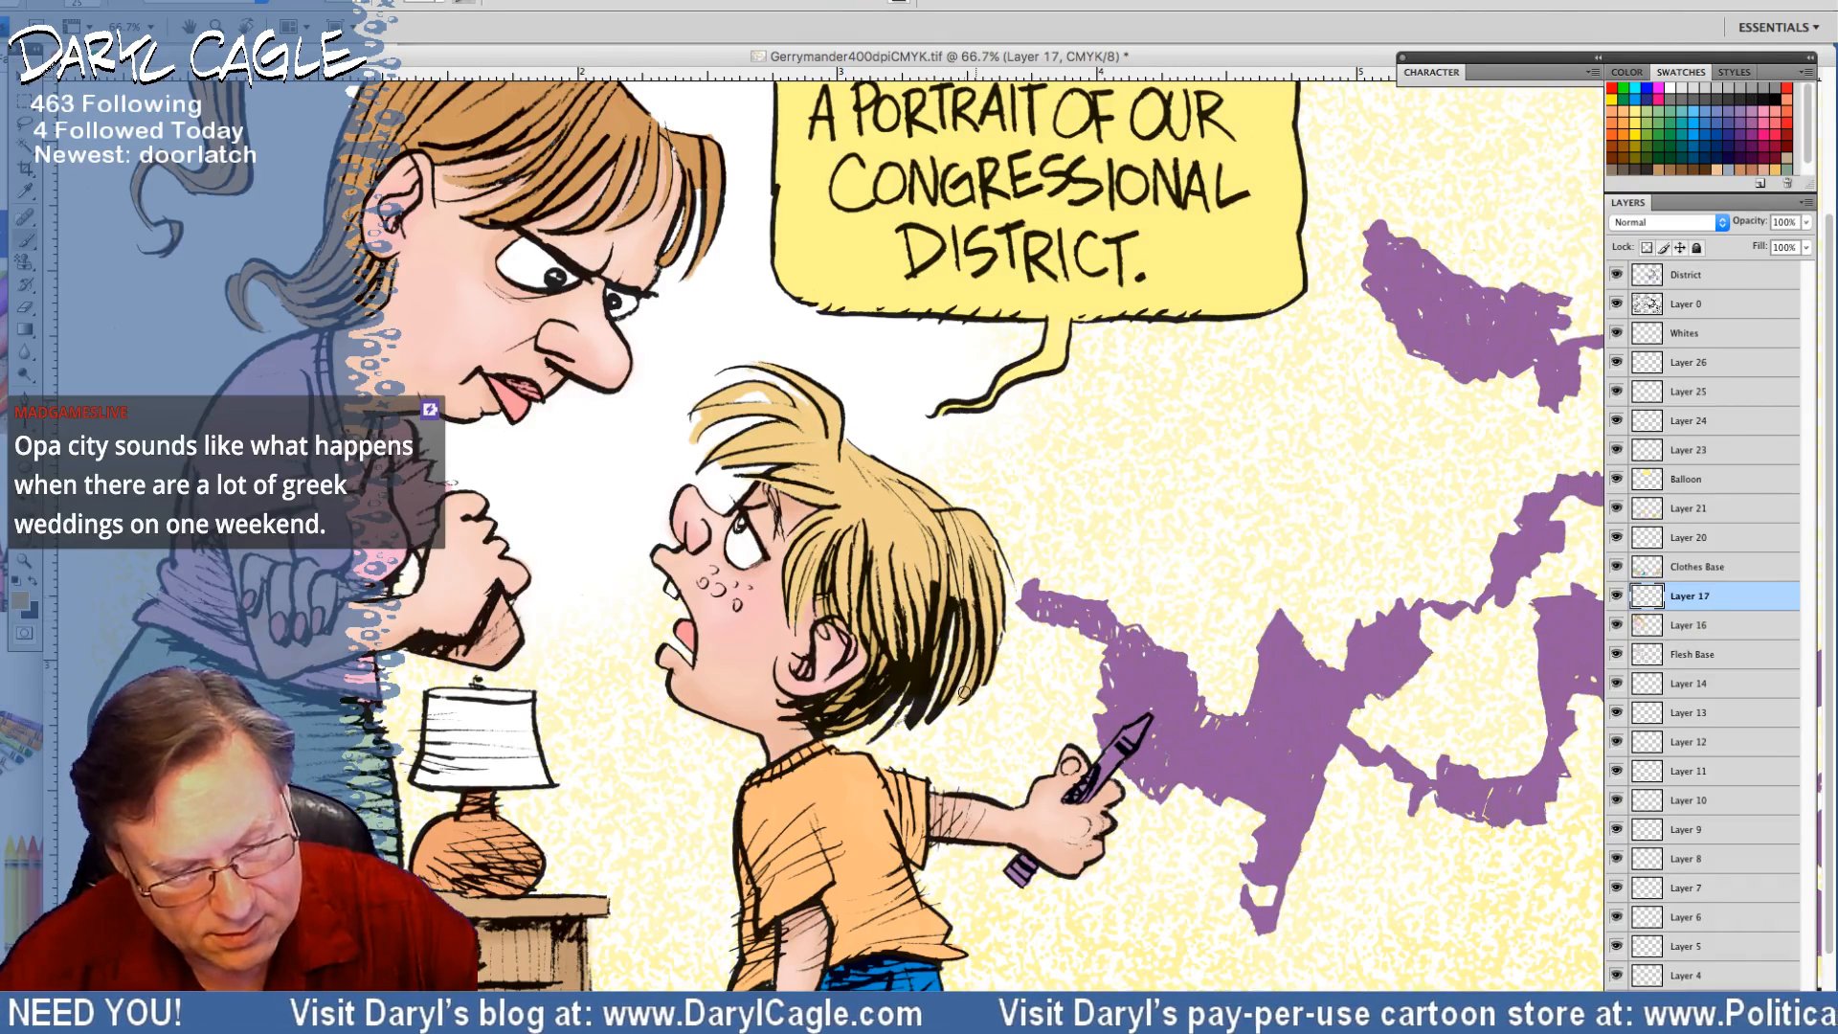
Brush more tan shading into the boy's fringe and the hair above his ear on Layer 17
left_click_drag(814, 544, 799, 624)
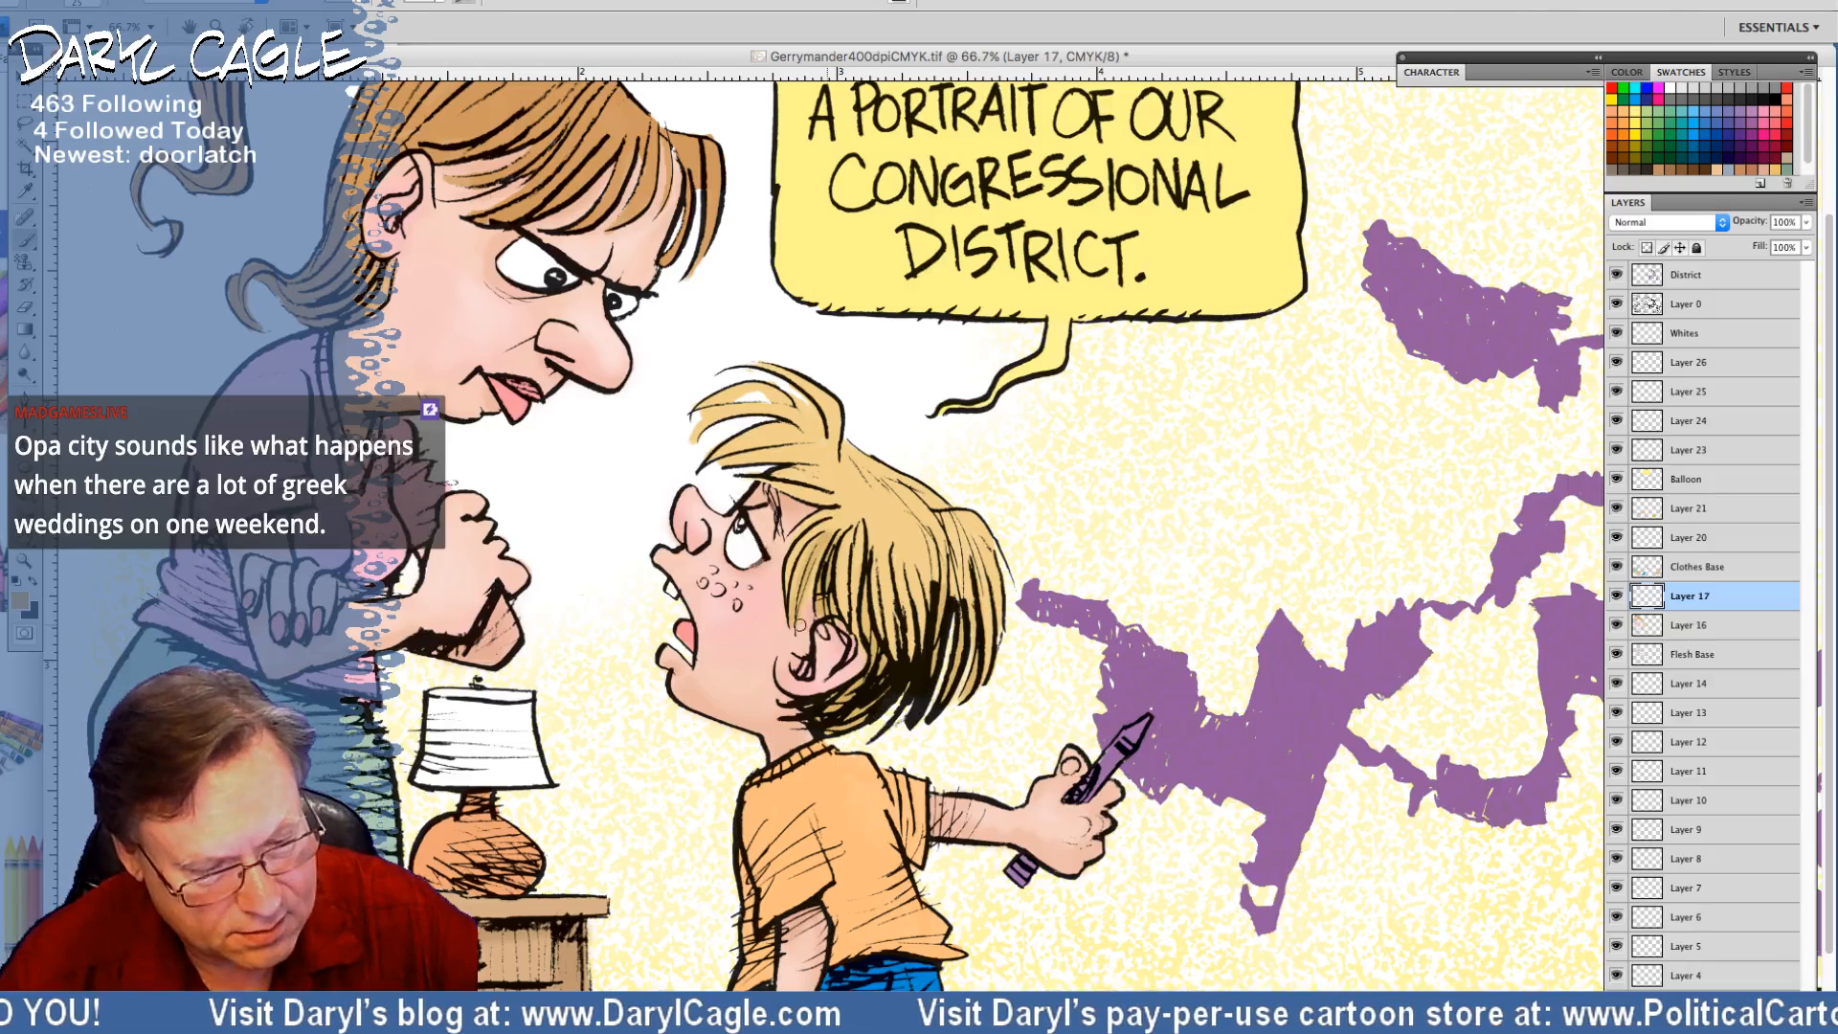
left_click_drag(766, 471, 840, 480)
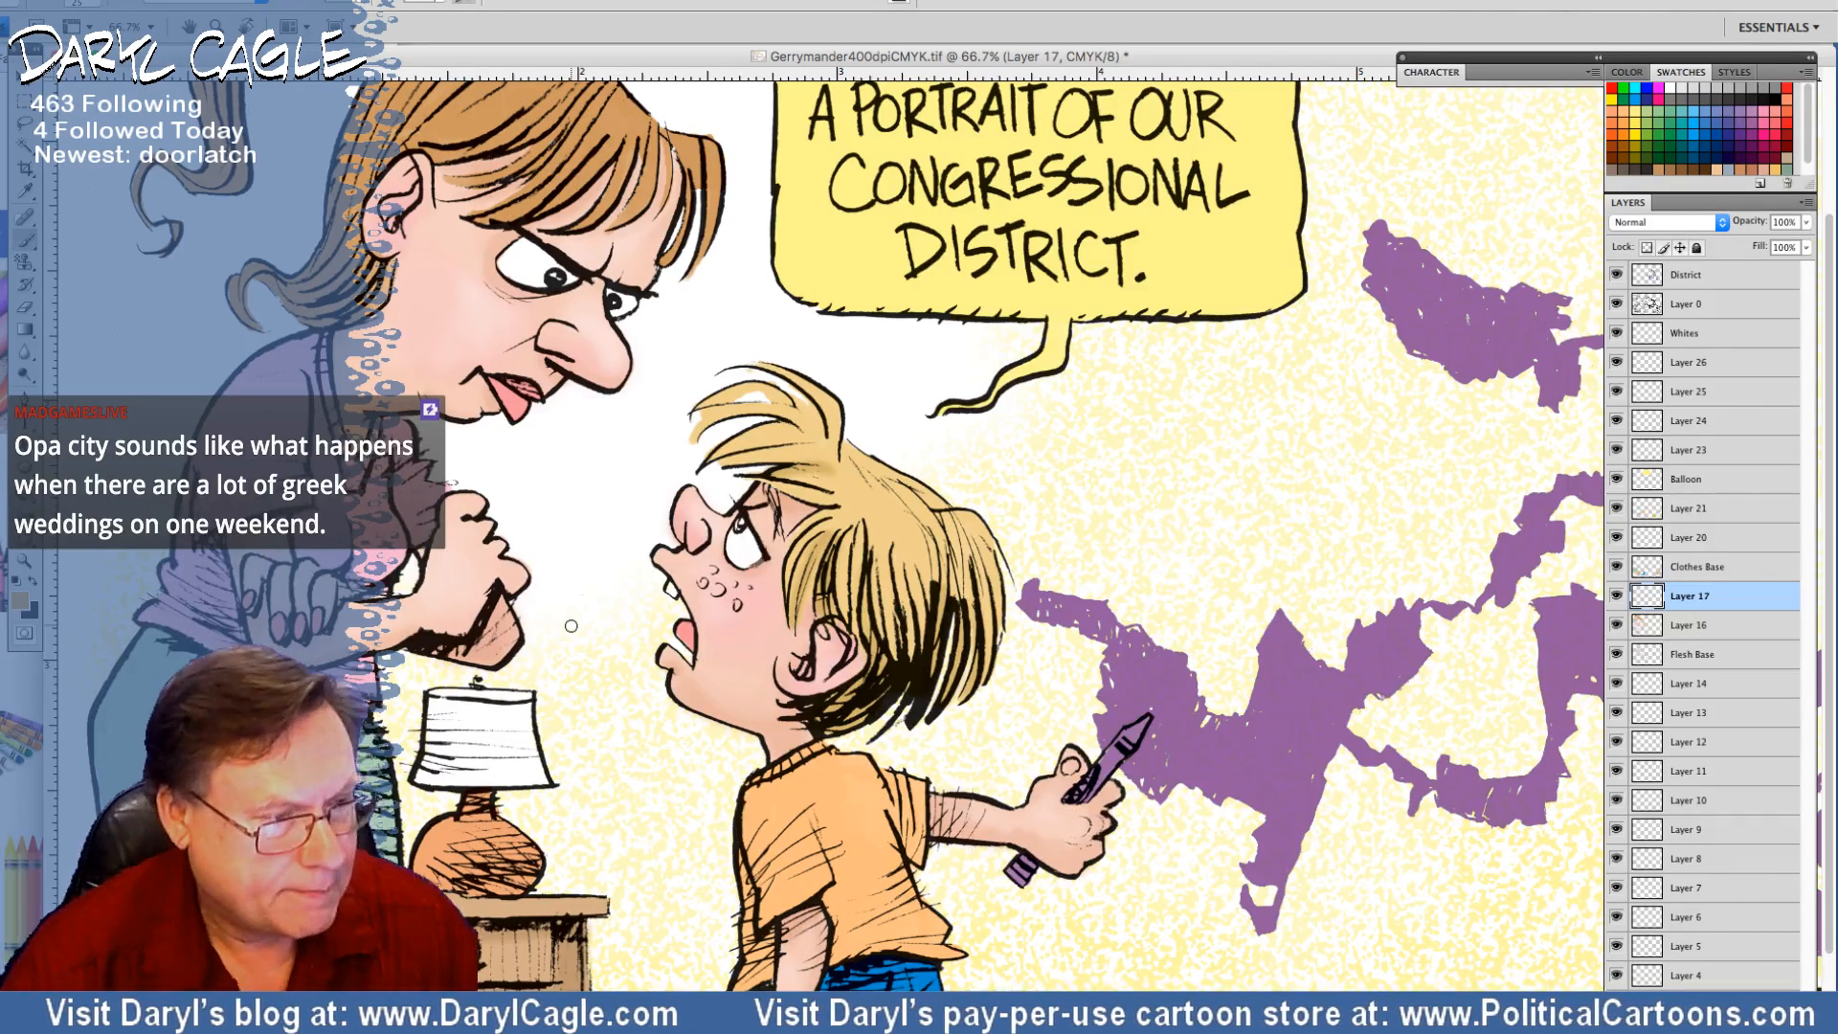
Sample the mother's brown hair colour and darken the foreground colour for shading her hair
key("i")
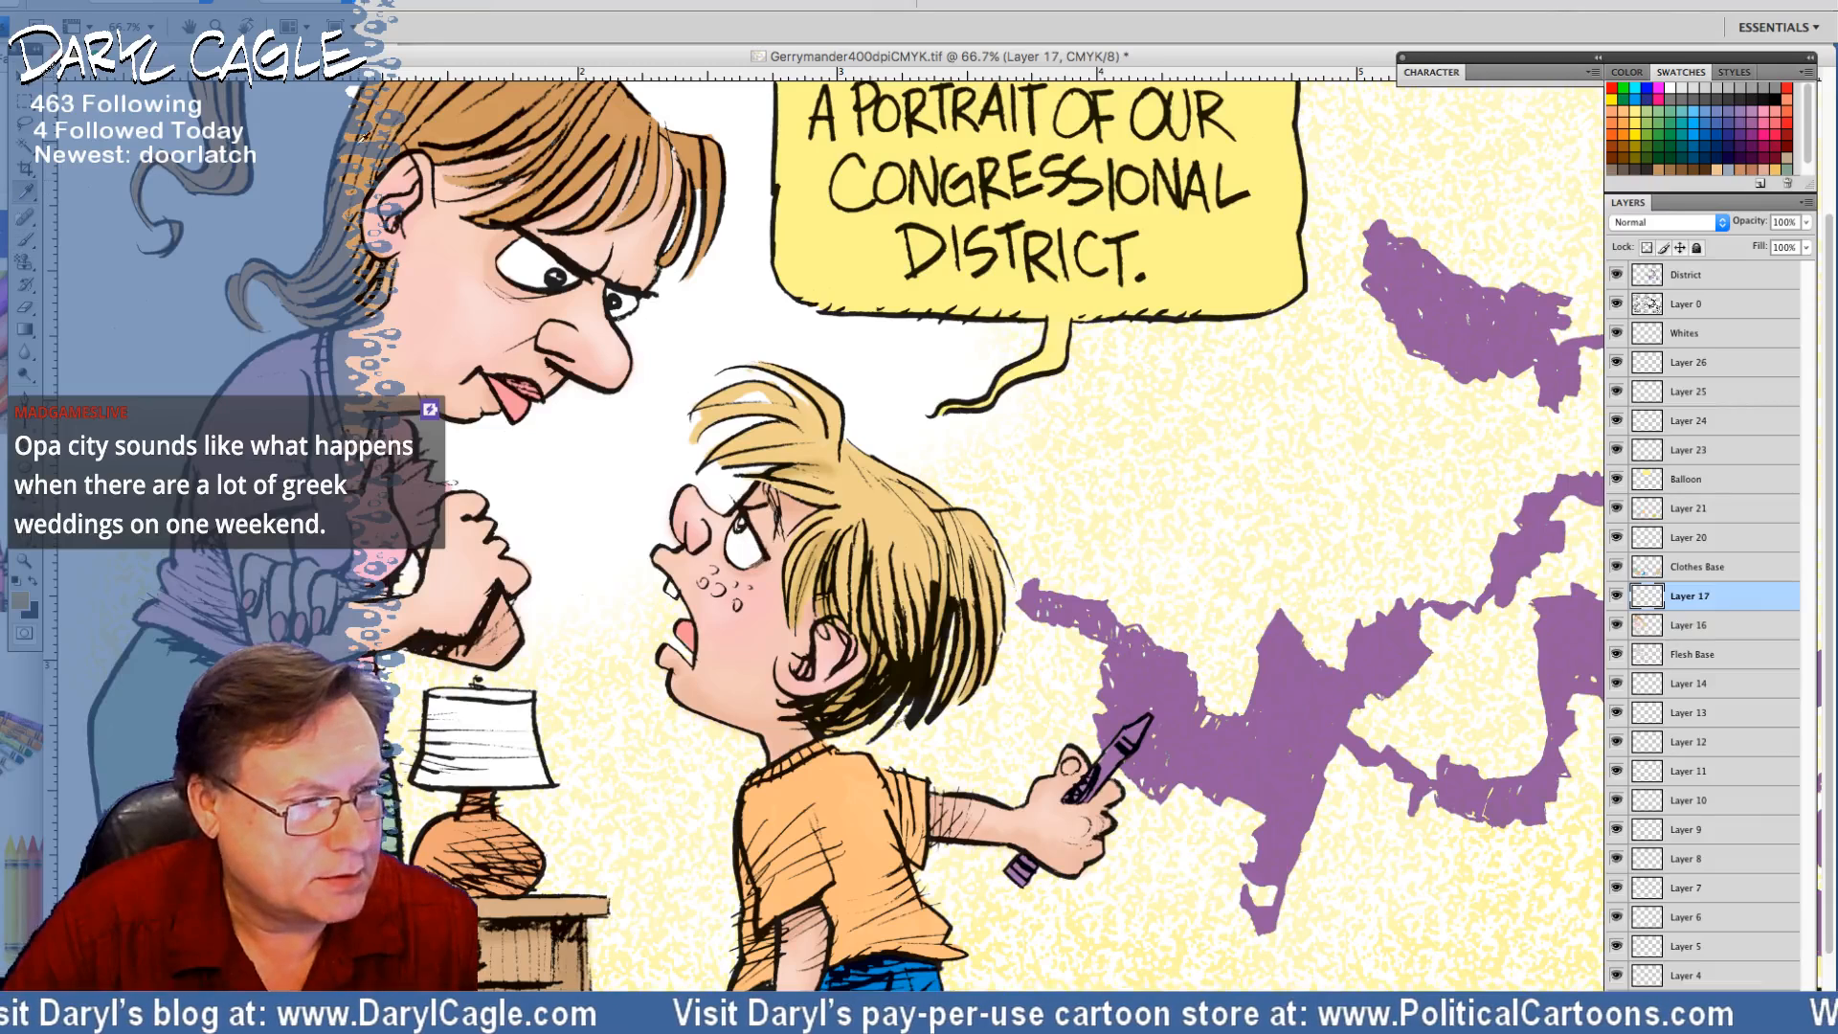
left_click(20, 601)
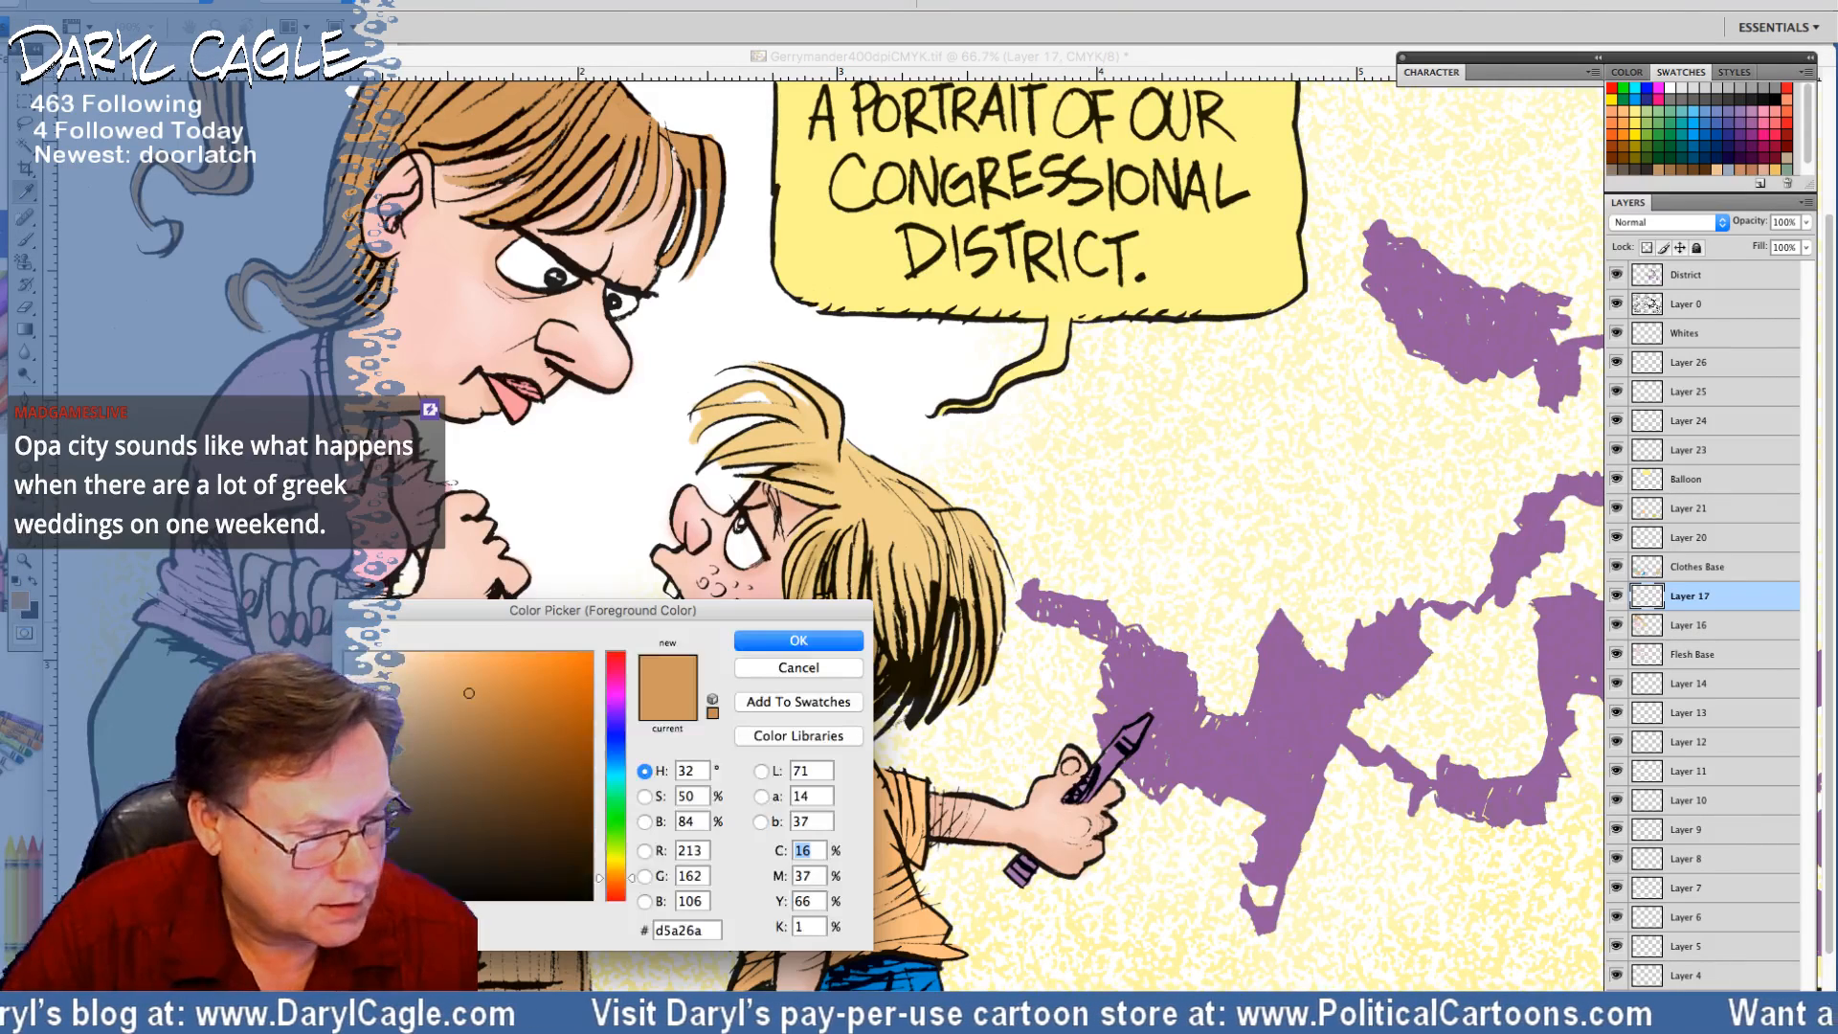
left_click(487, 720)
left_click(745, 642)
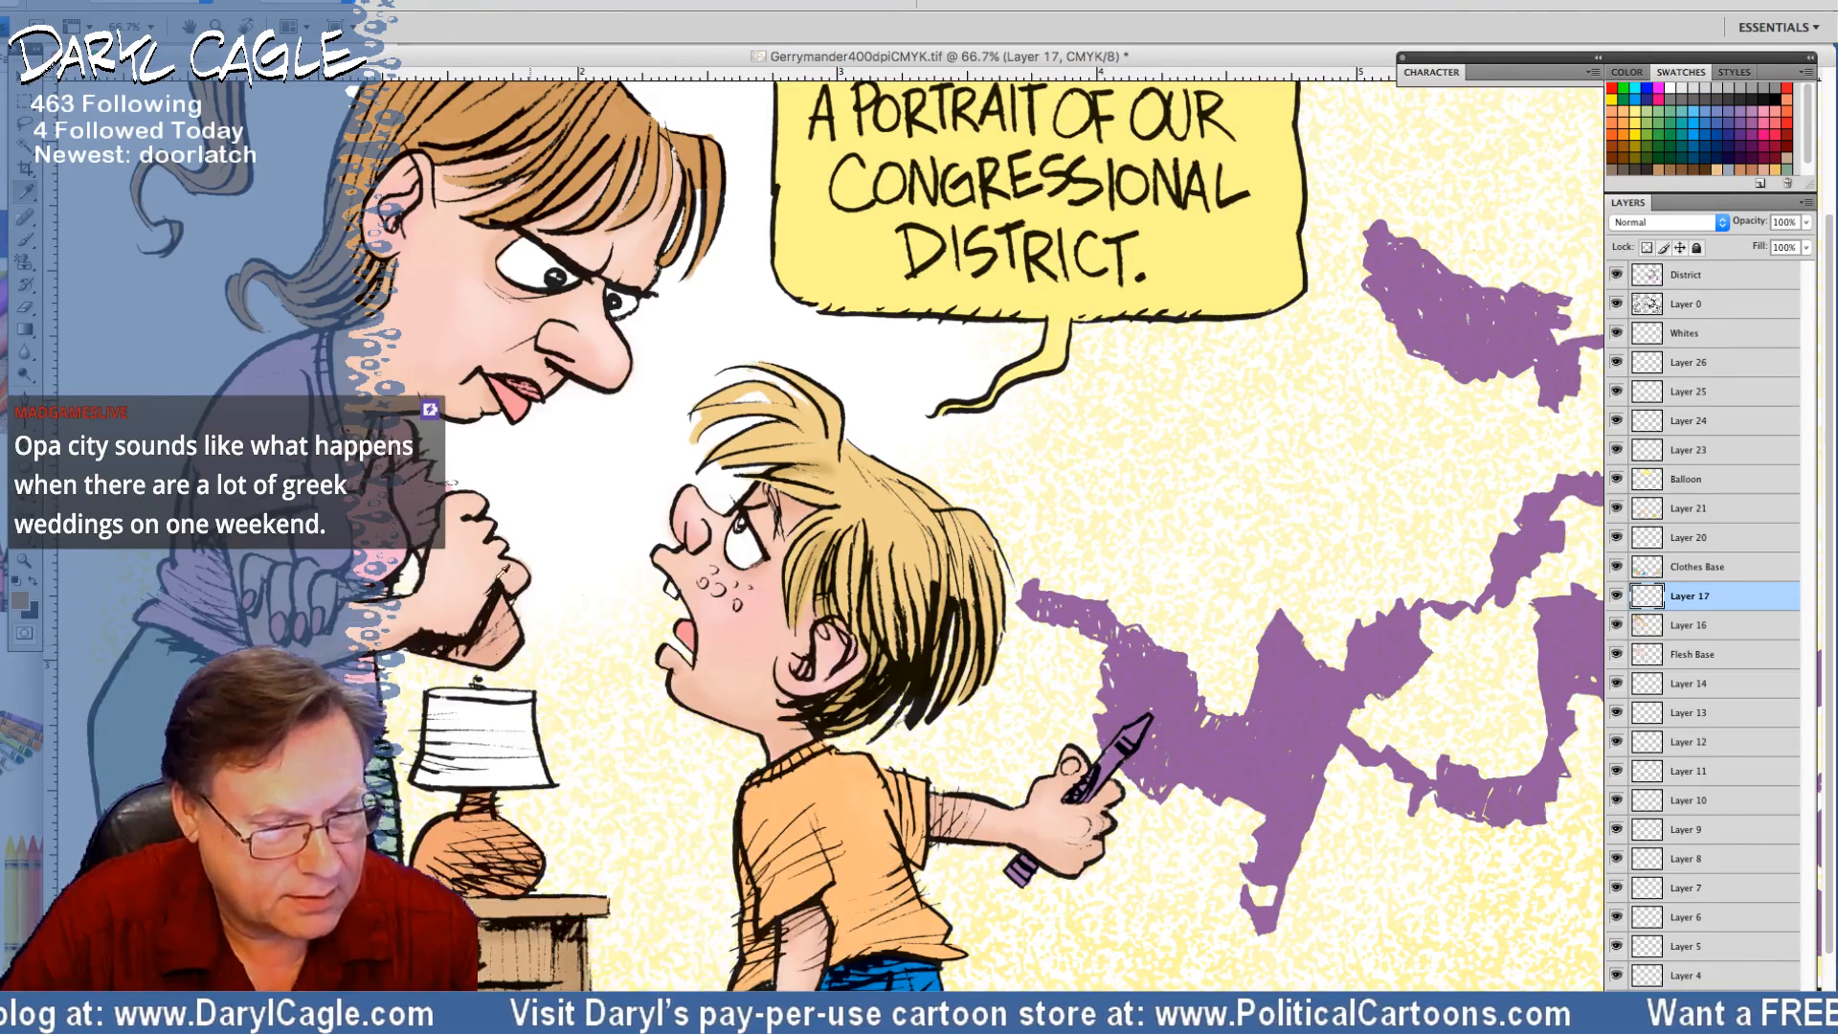
Brush the darker brown through the mother's fringe, the hair behind her ear, the lower curls and the ponytail
scroll(744, 641, "up", 4)
left_click_drag(280, 56, 558, 66)
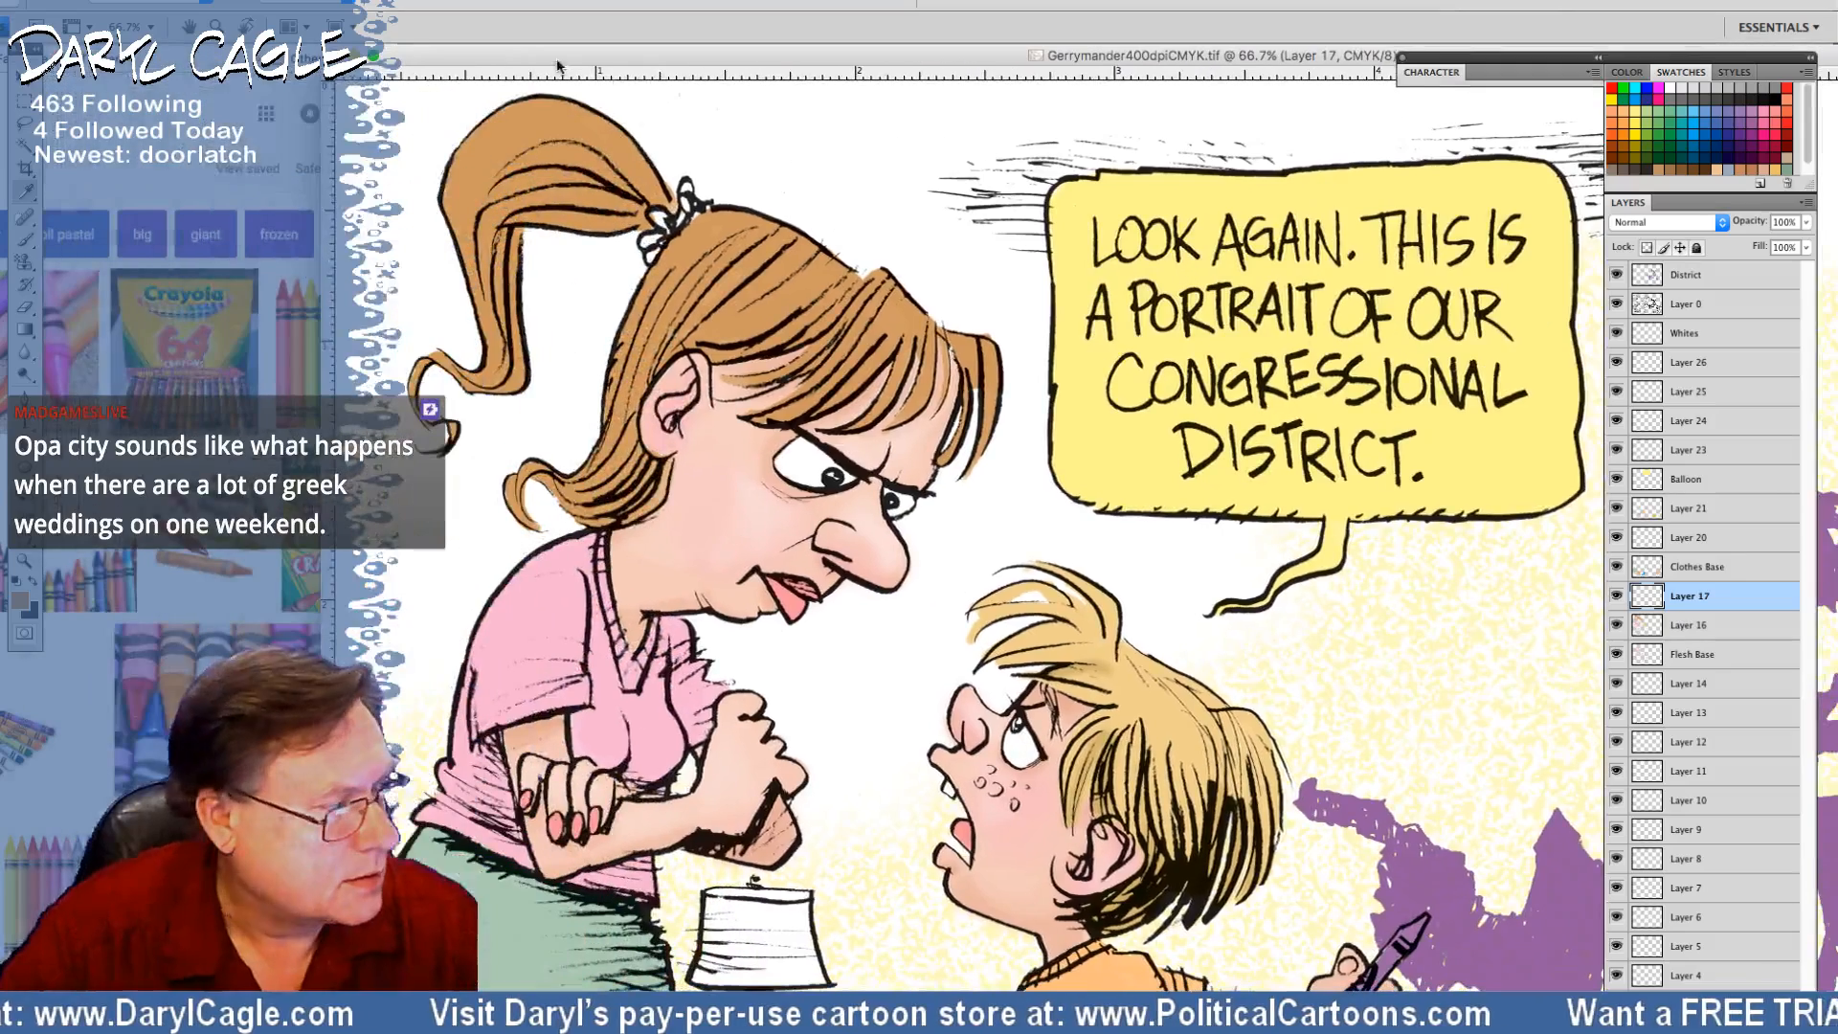
left_click(28, 242)
left_click_drag(855, 307, 763, 381)
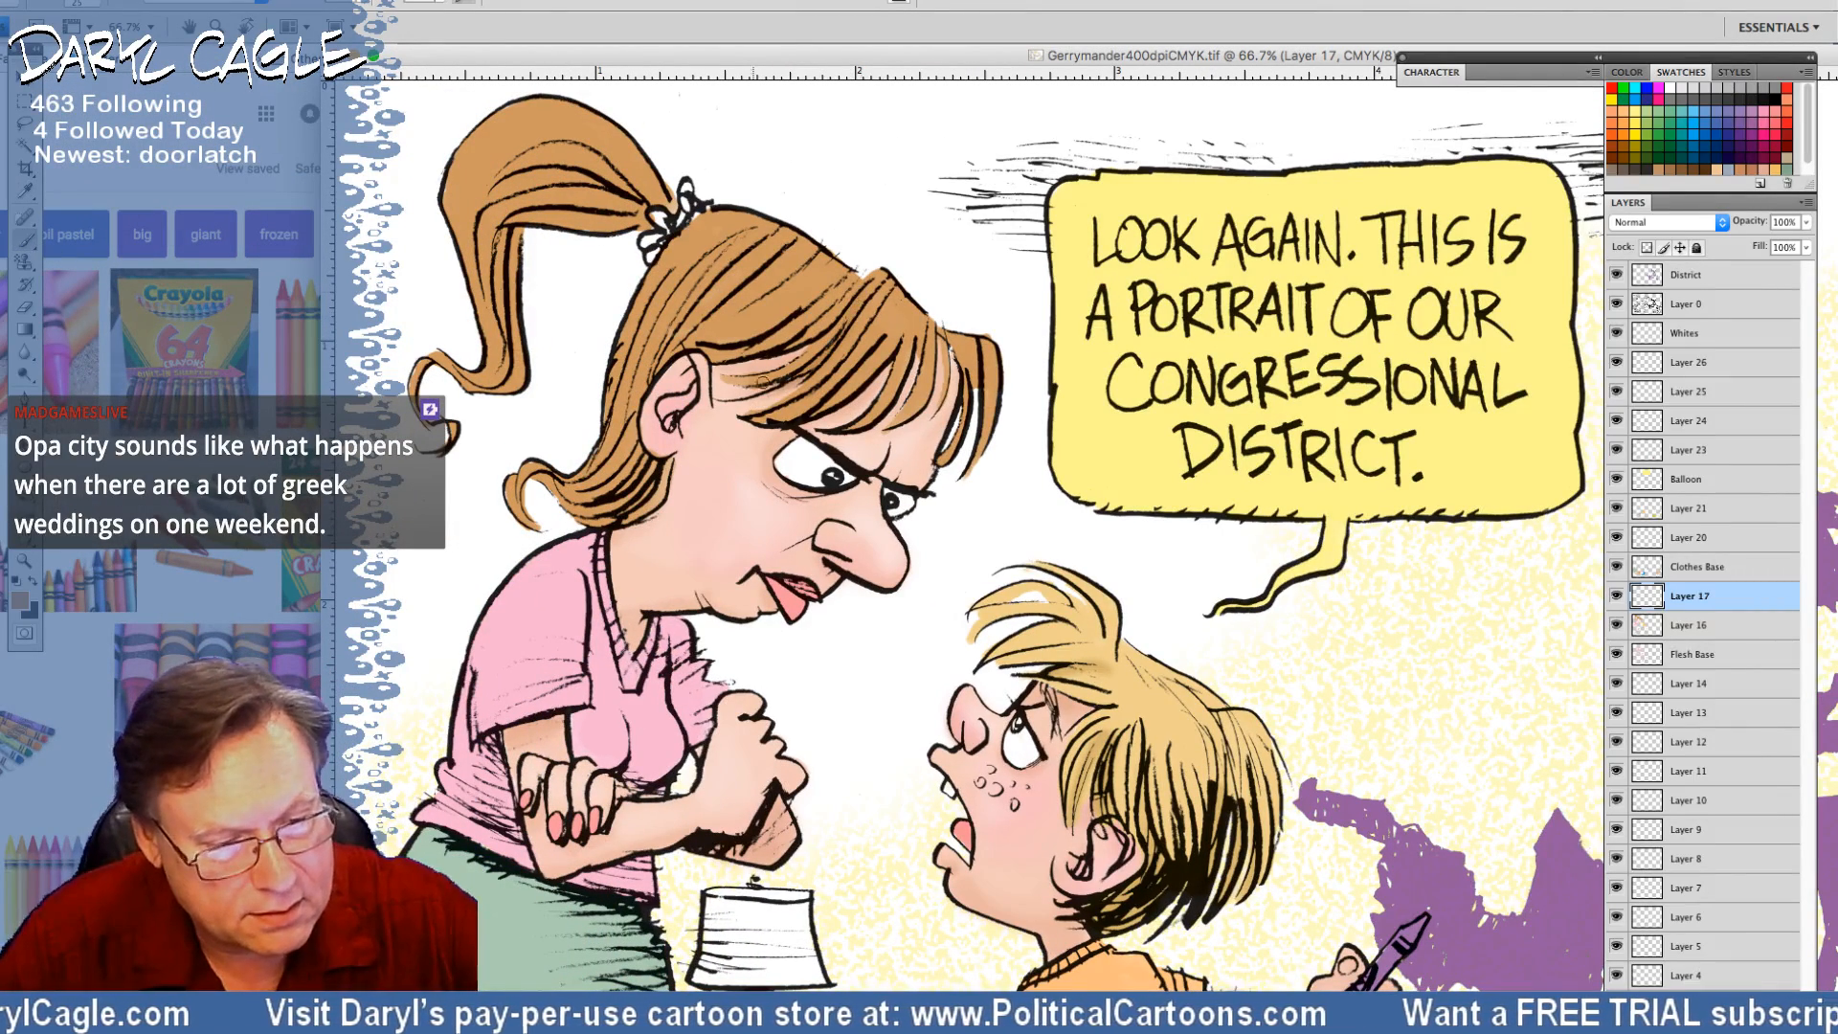
left_click_drag(818, 321, 684, 365)
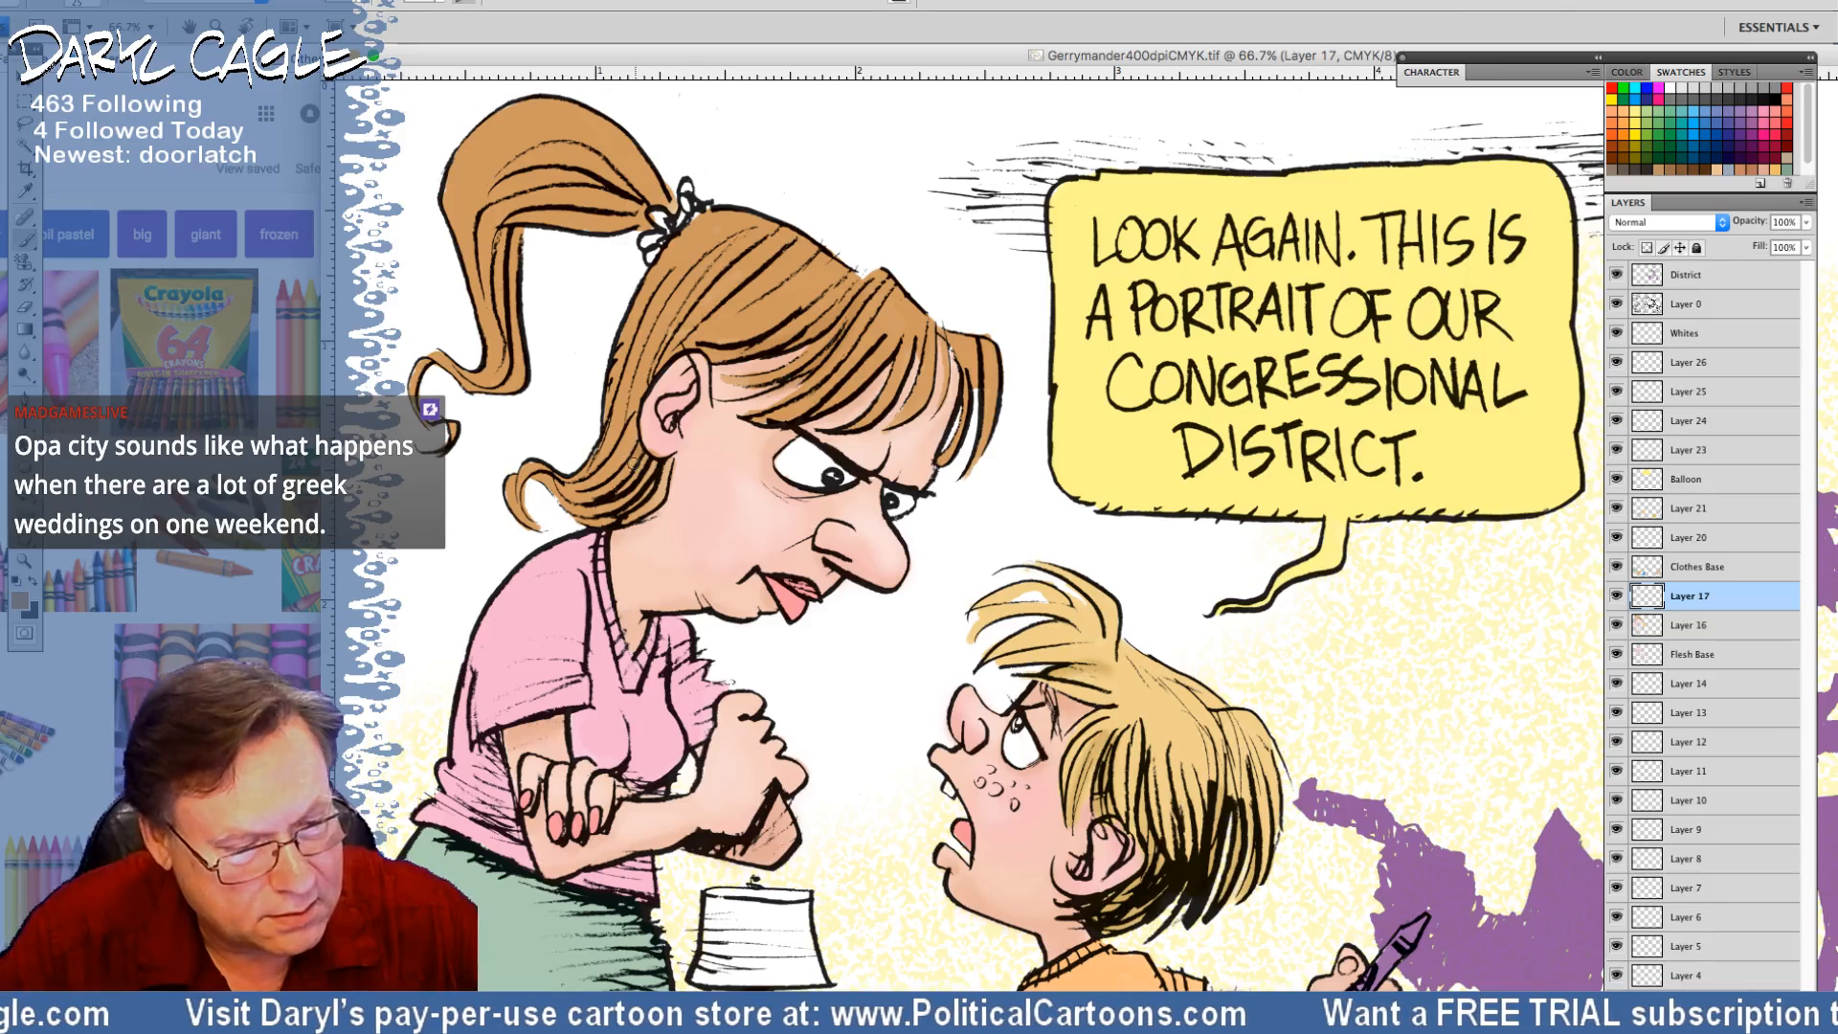
mouse_move(632, 463)
left_mouse_down()
mouse_move(624, 493)
mouse_move(649, 467)
mouse_move(603, 504)
mouse_move(558, 495)
left_mouse_up()
mouse_move(637, 225)
left_mouse_down()
mouse_move(501, 240)
mouse_move(512, 384)
left_mouse_up()
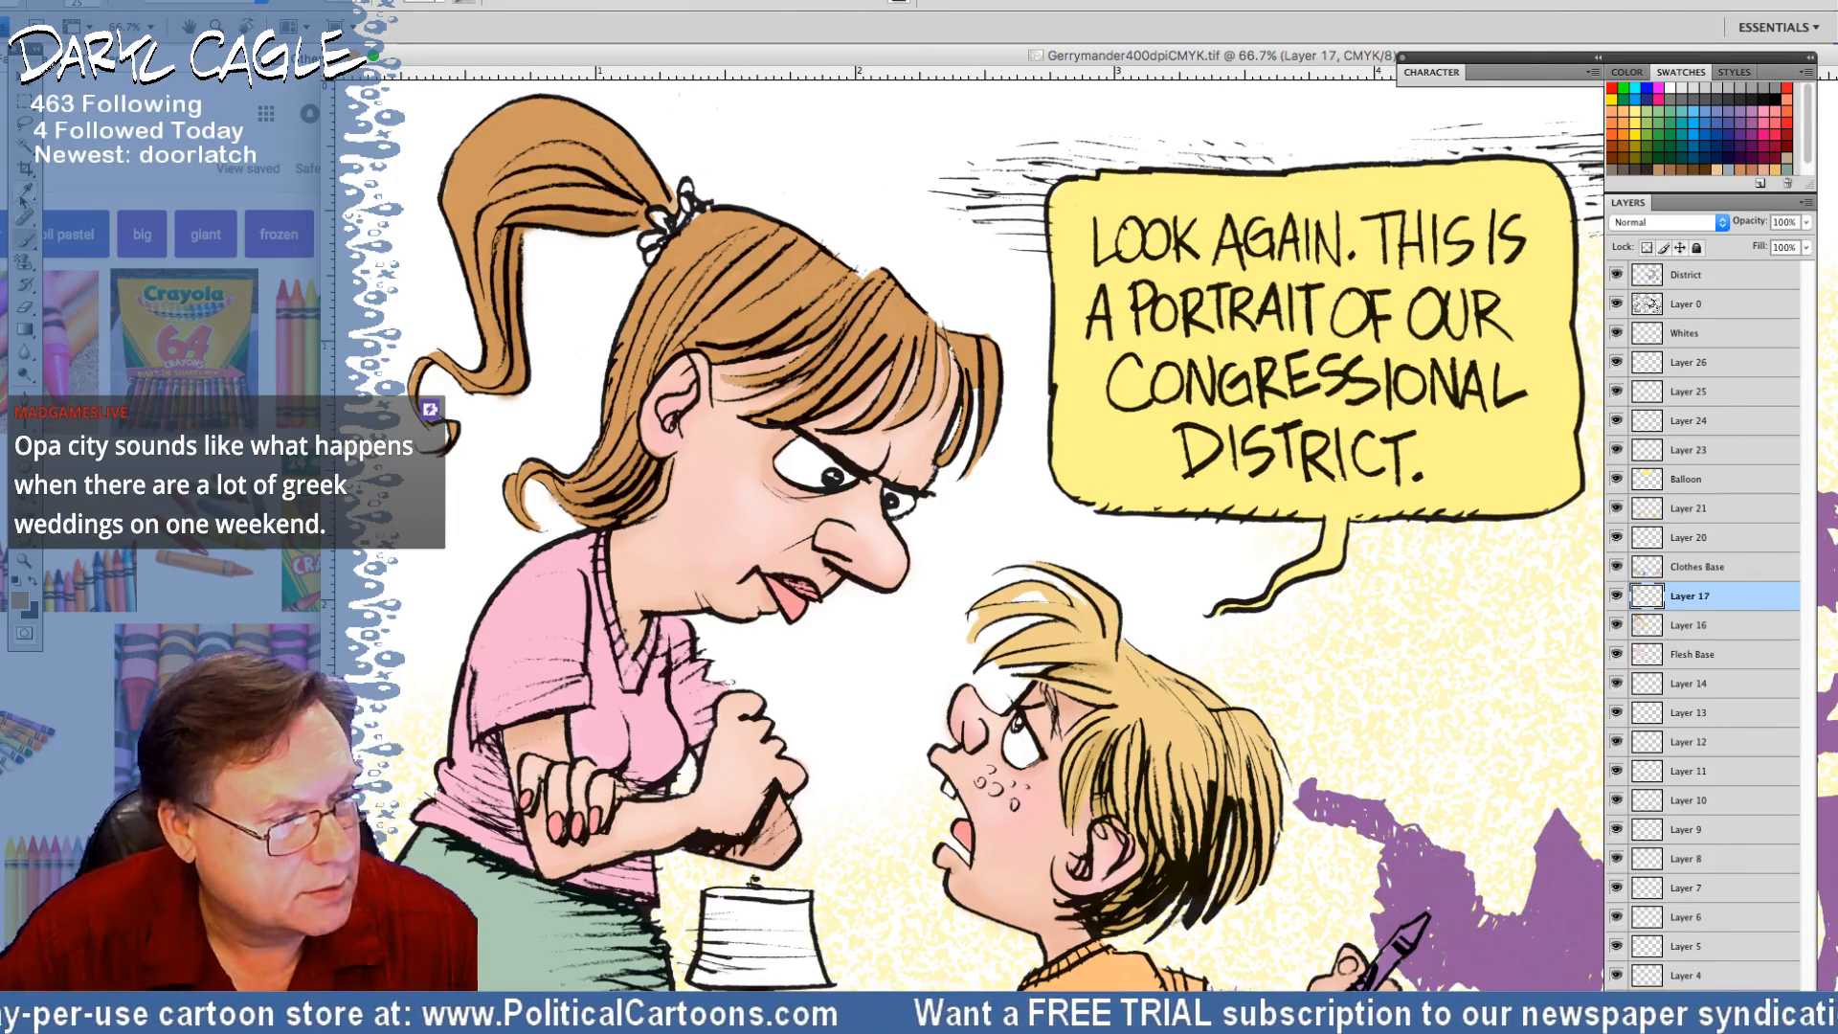
Resample the mother's hair colour, adjust the foreground brown, and brush more tone into the top of her ponytail
key("i")
left_click(19, 600)
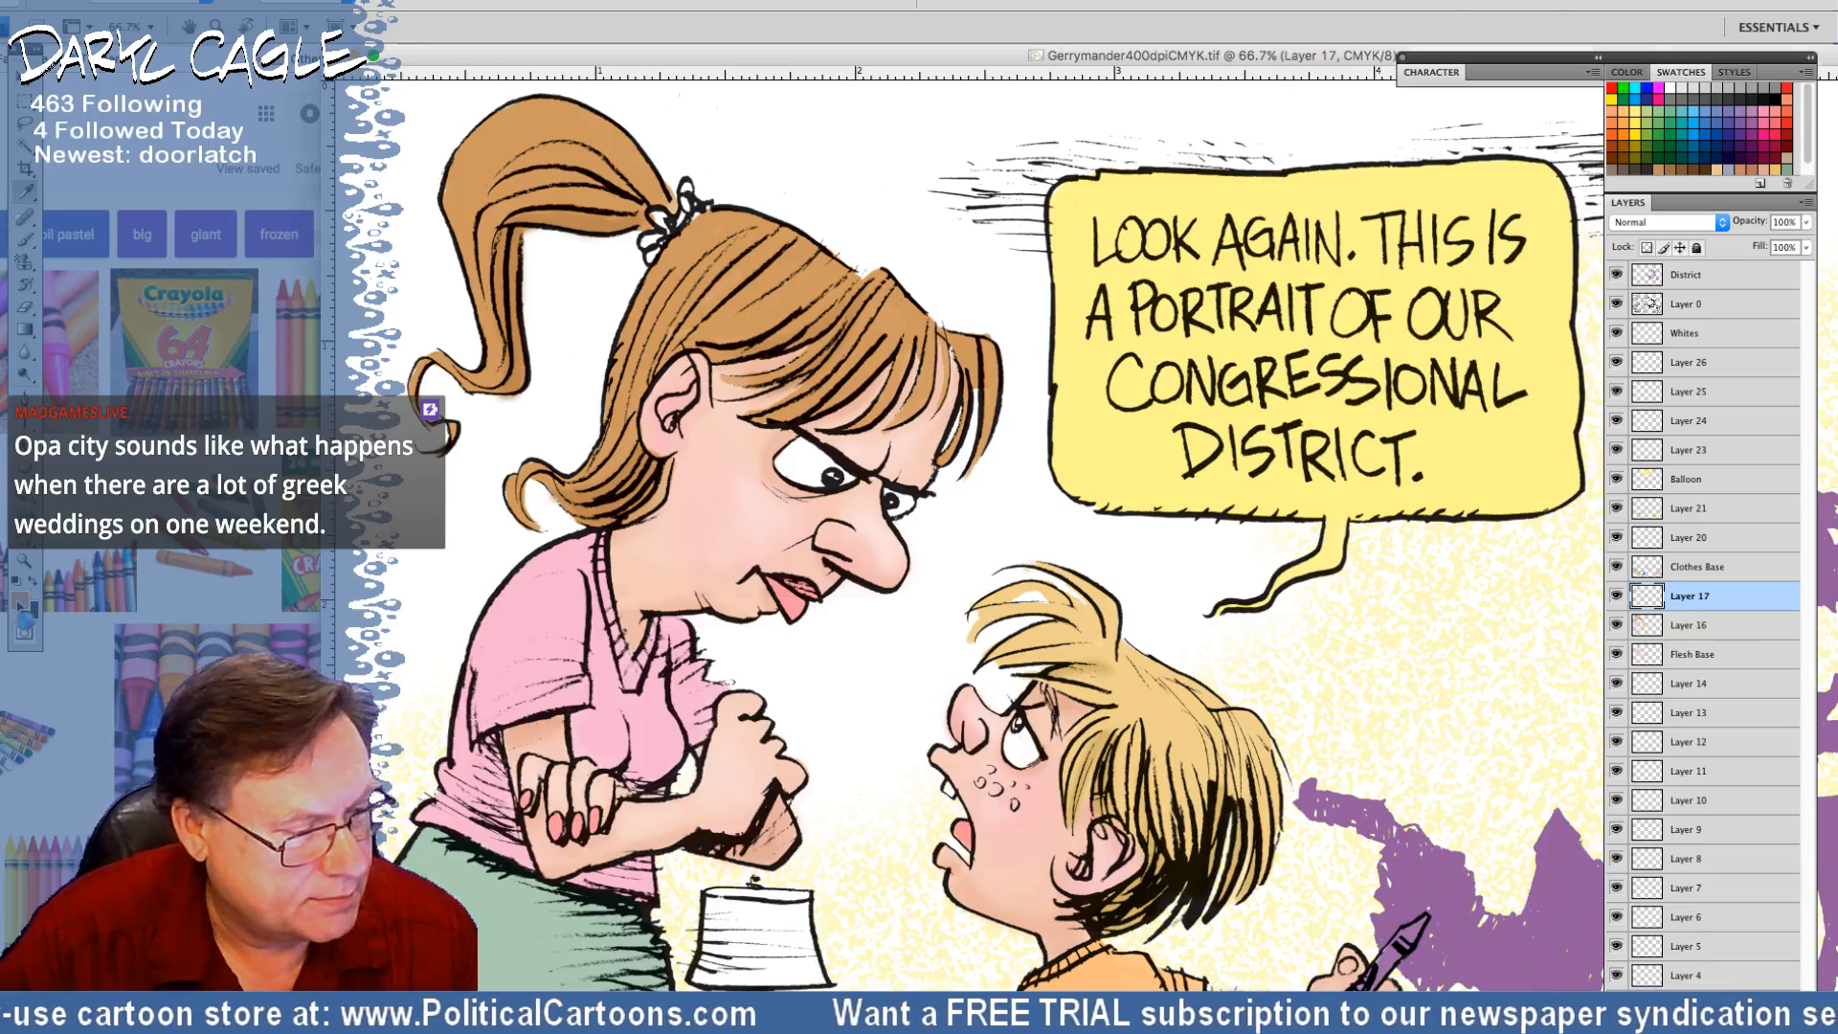
left_click(793, 641)
left_click(24, 239)
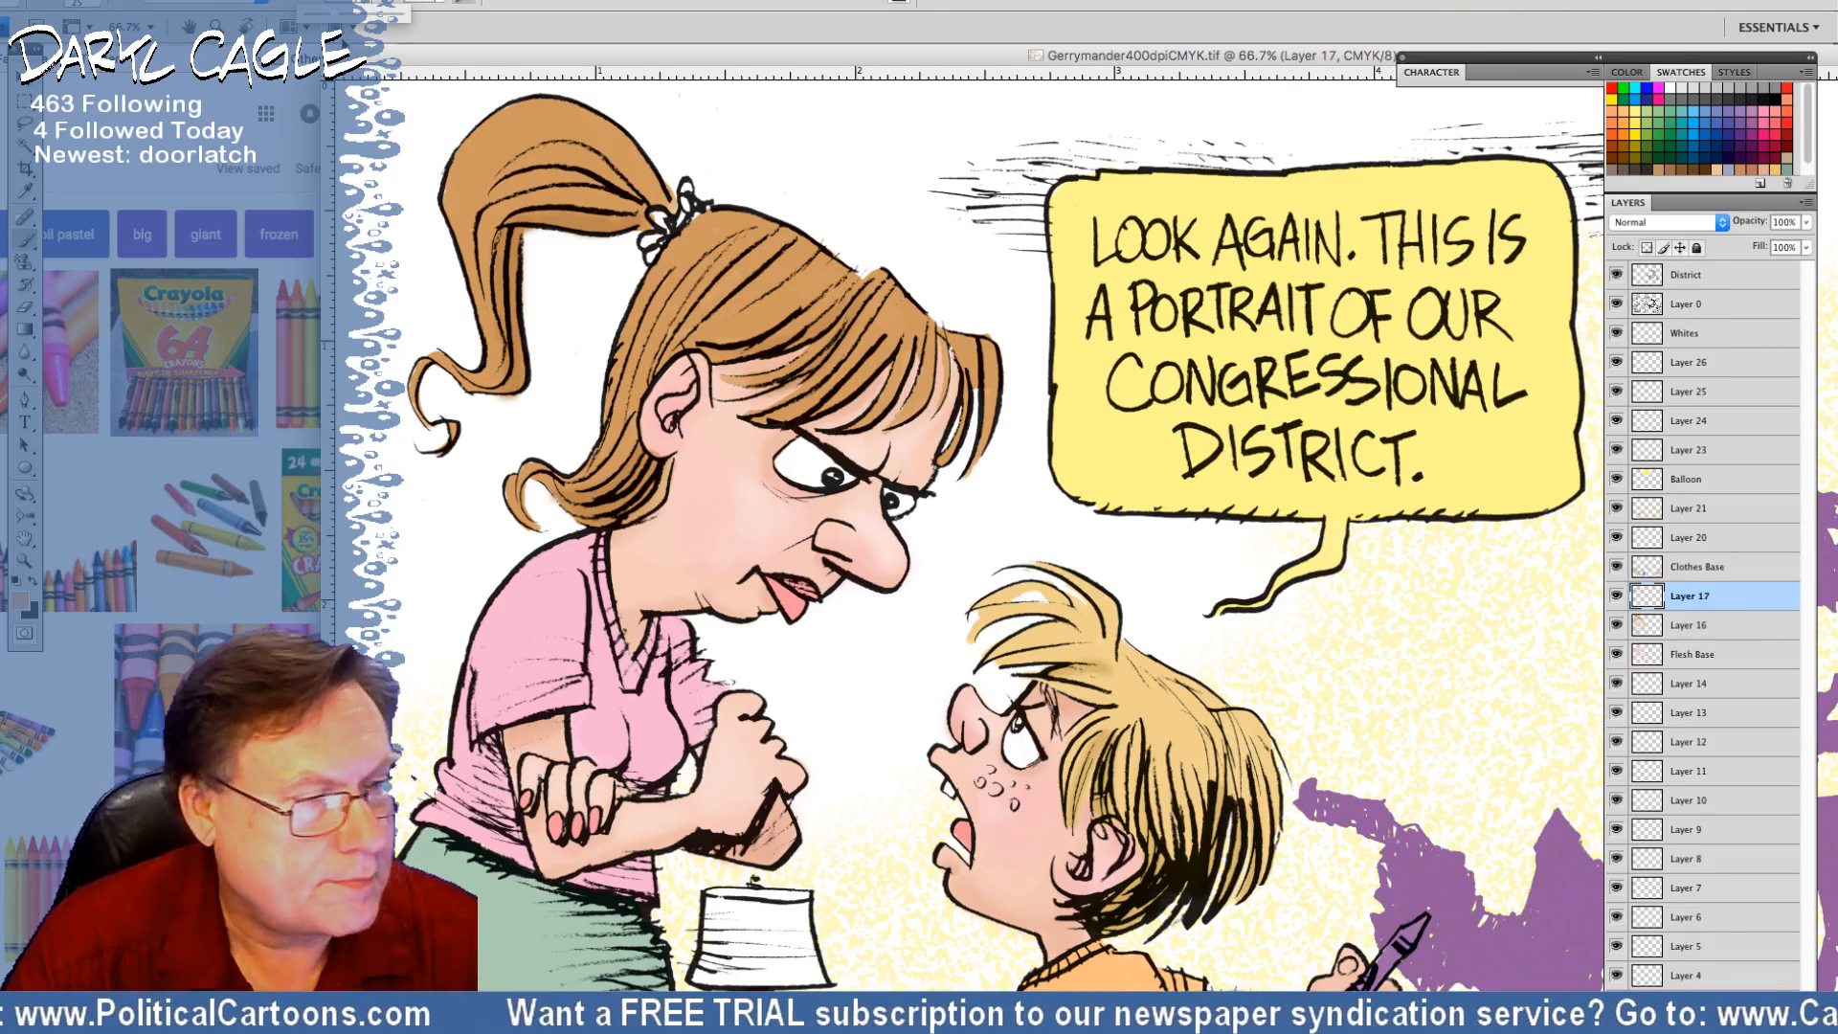
mouse_move(579, 121)
left_mouse_down()
mouse_move(628, 155)
mouse_move(498, 144)
mouse_move(608, 139)
mouse_move(498, 139)
mouse_move(547, 113)
mouse_move(465, 151)
mouse_move(548, 117)
mouse_move(492, 170)
mouse_move(461, 167)
mouse_move(457, 201)
mouse_move(589, 164)
mouse_move(489, 213)
mouse_move(590, 197)
mouse_move(481, 234)
mouse_move(538, 194)
mouse_move(484, 252)
mouse_move(702, 251)
mouse_move(733, 214)
mouse_move(731, 249)
mouse_move(663, 323)
mouse_move(676, 282)
mouse_move(772, 236)
mouse_move(682, 339)
mouse_move(810, 271)
mouse_move(718, 341)
mouse_move(829, 276)
mouse_move(773, 239)
mouse_move(792, 235)
mouse_move(787, 259)
mouse_move(811, 242)
mouse_move(797, 254)
mouse_move(916, 312)
mouse_move(923, 330)
mouse_move(880, 342)
mouse_move(860, 374)
mouse_move(850, 358)
mouse_move(905, 310)
mouse_move(897, 373)
mouse_move(930, 303)
mouse_move(989, 357)
mouse_move(971, 369)
mouse_move(993, 354)
mouse_move(991, 375)
mouse_move(975, 346)
mouse_move(847, 293)
mouse_move(718, 320)
mouse_move(744, 282)
mouse_move(716, 251)
mouse_move(540, 422)
mouse_move(492, 336)
mouse_move(491, 158)
mouse_move(540, 106)
mouse_move(658, 217)
left_mouse_up()
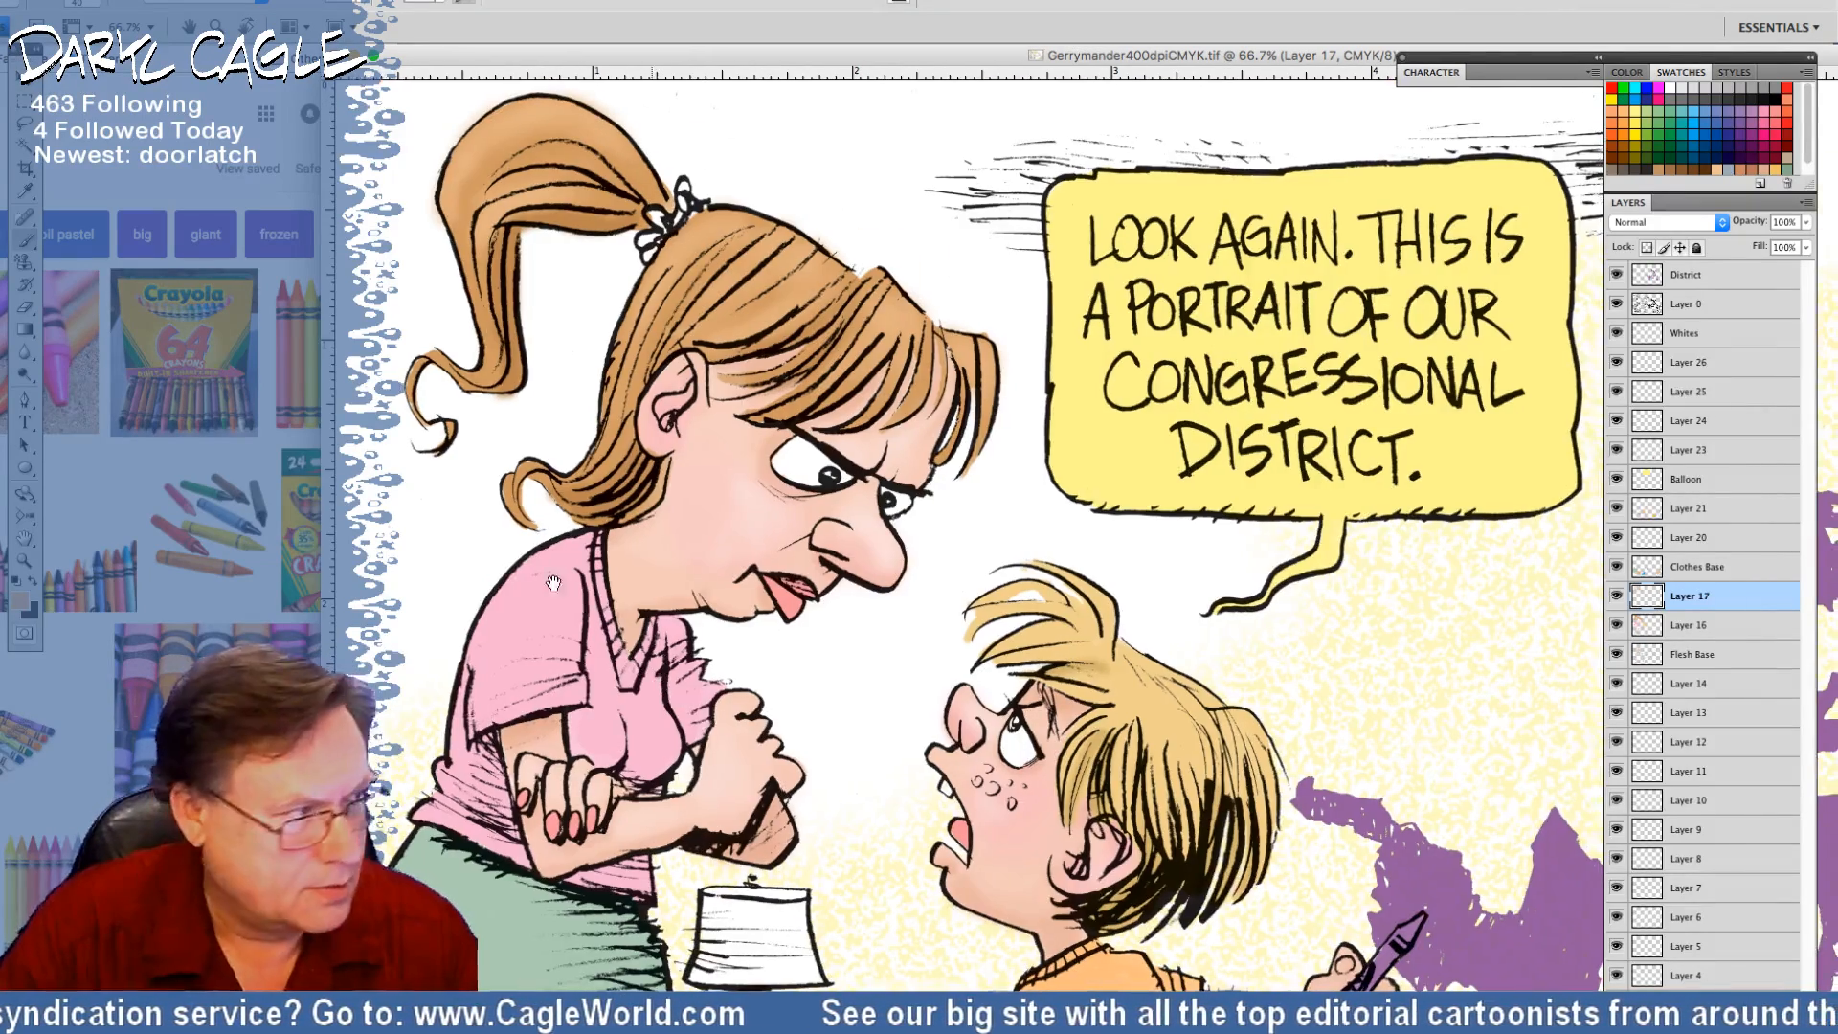
Choose a purple speckled pattern for the Pattern Stamp and paint it along the floor on Layer 4
left_click_drag(625, 642, 335, 405)
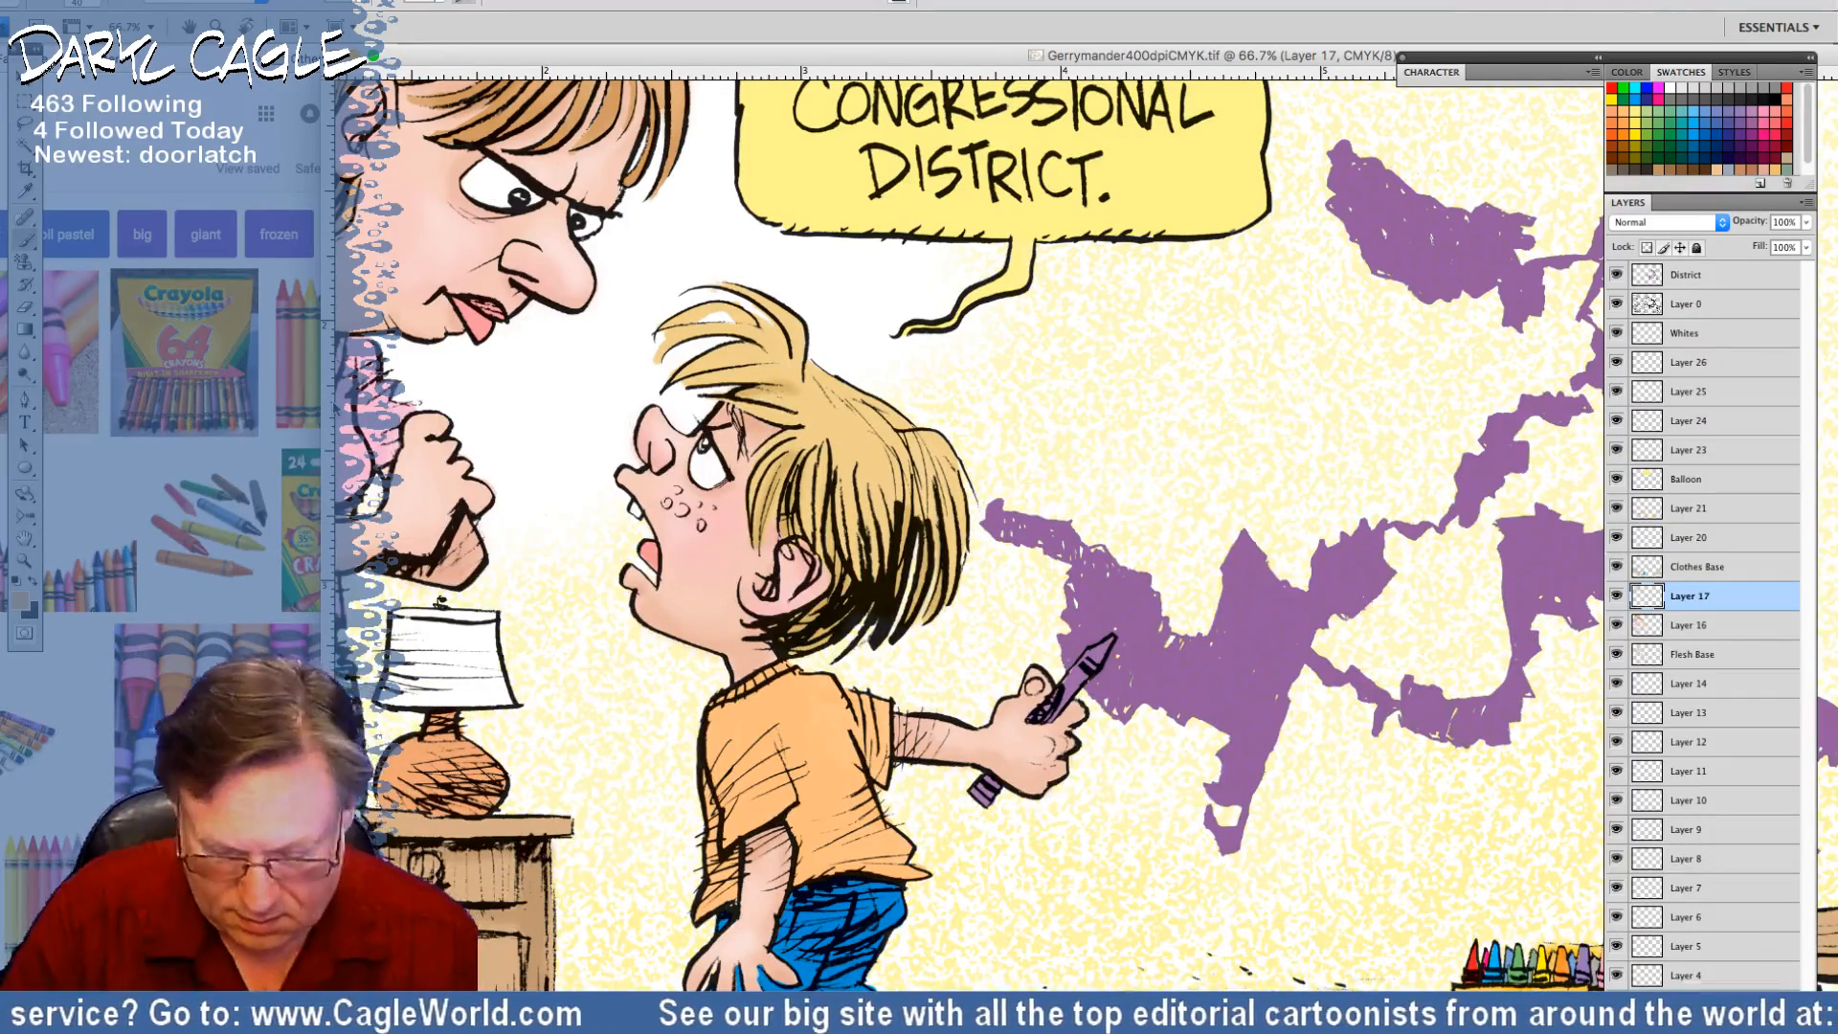
key("ctrl+minus")
key("ctrl+minus")
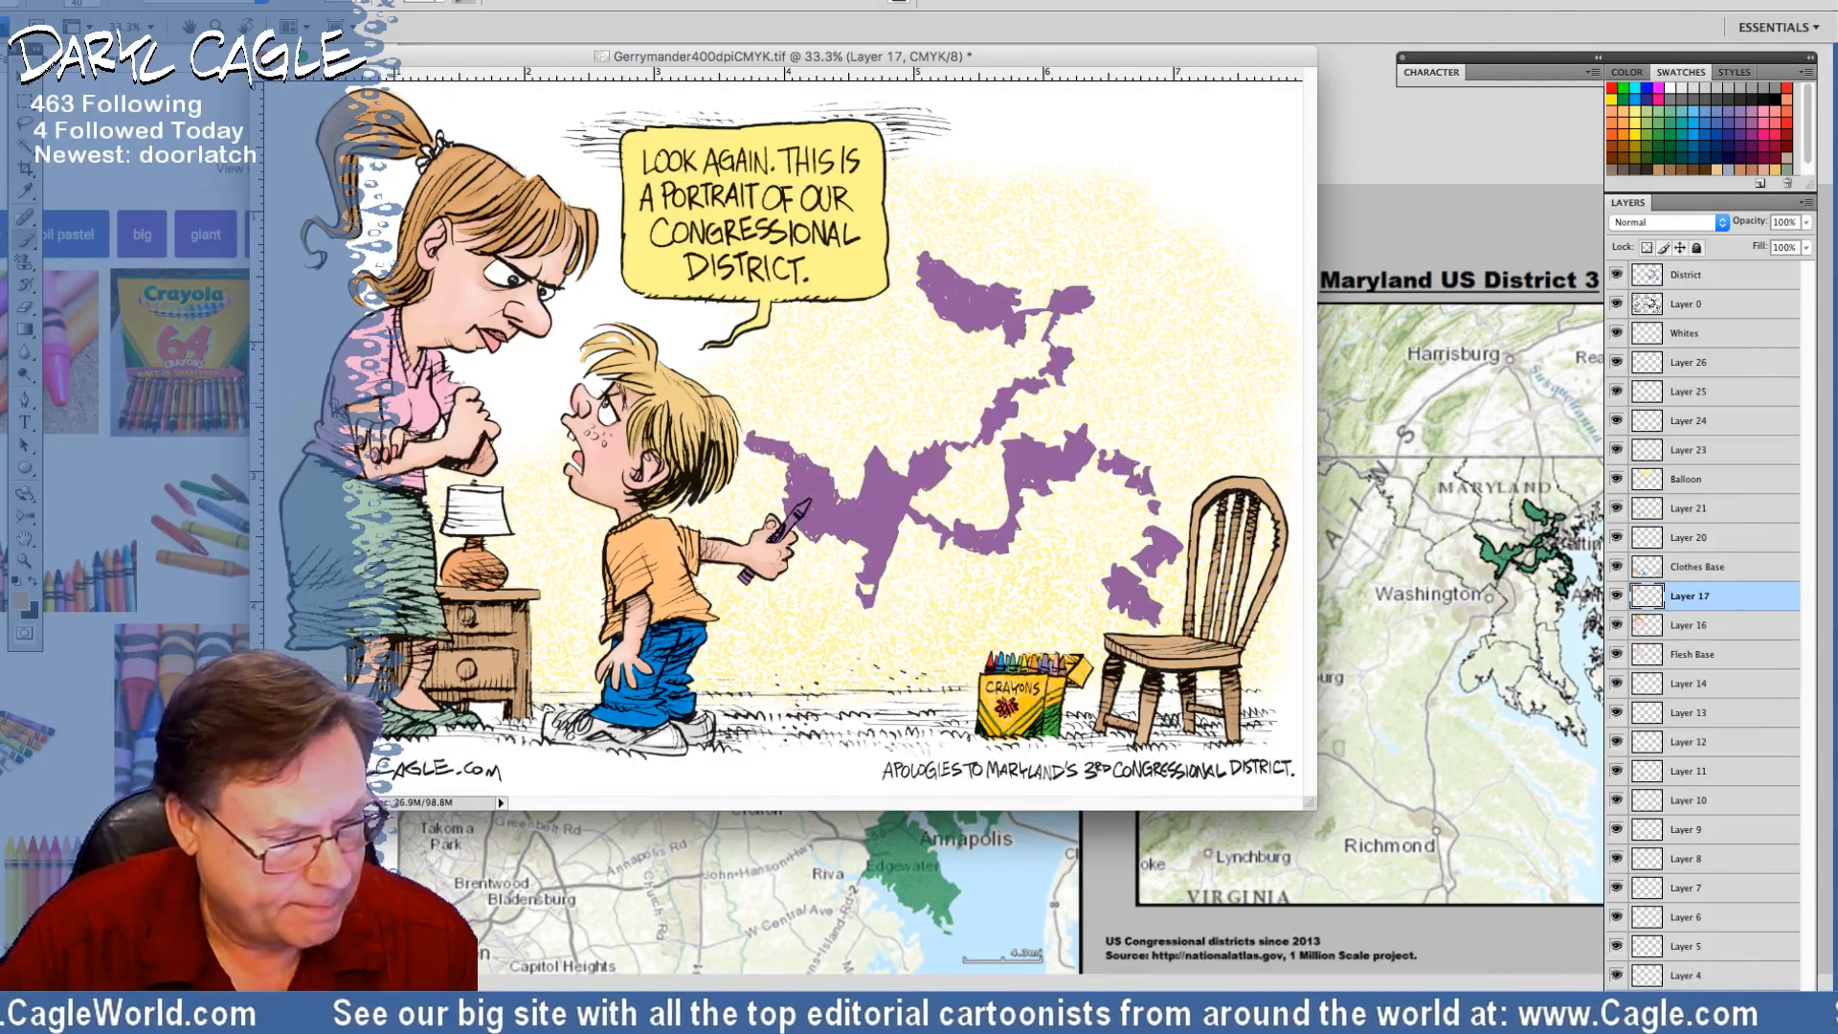
left_click(26, 262)
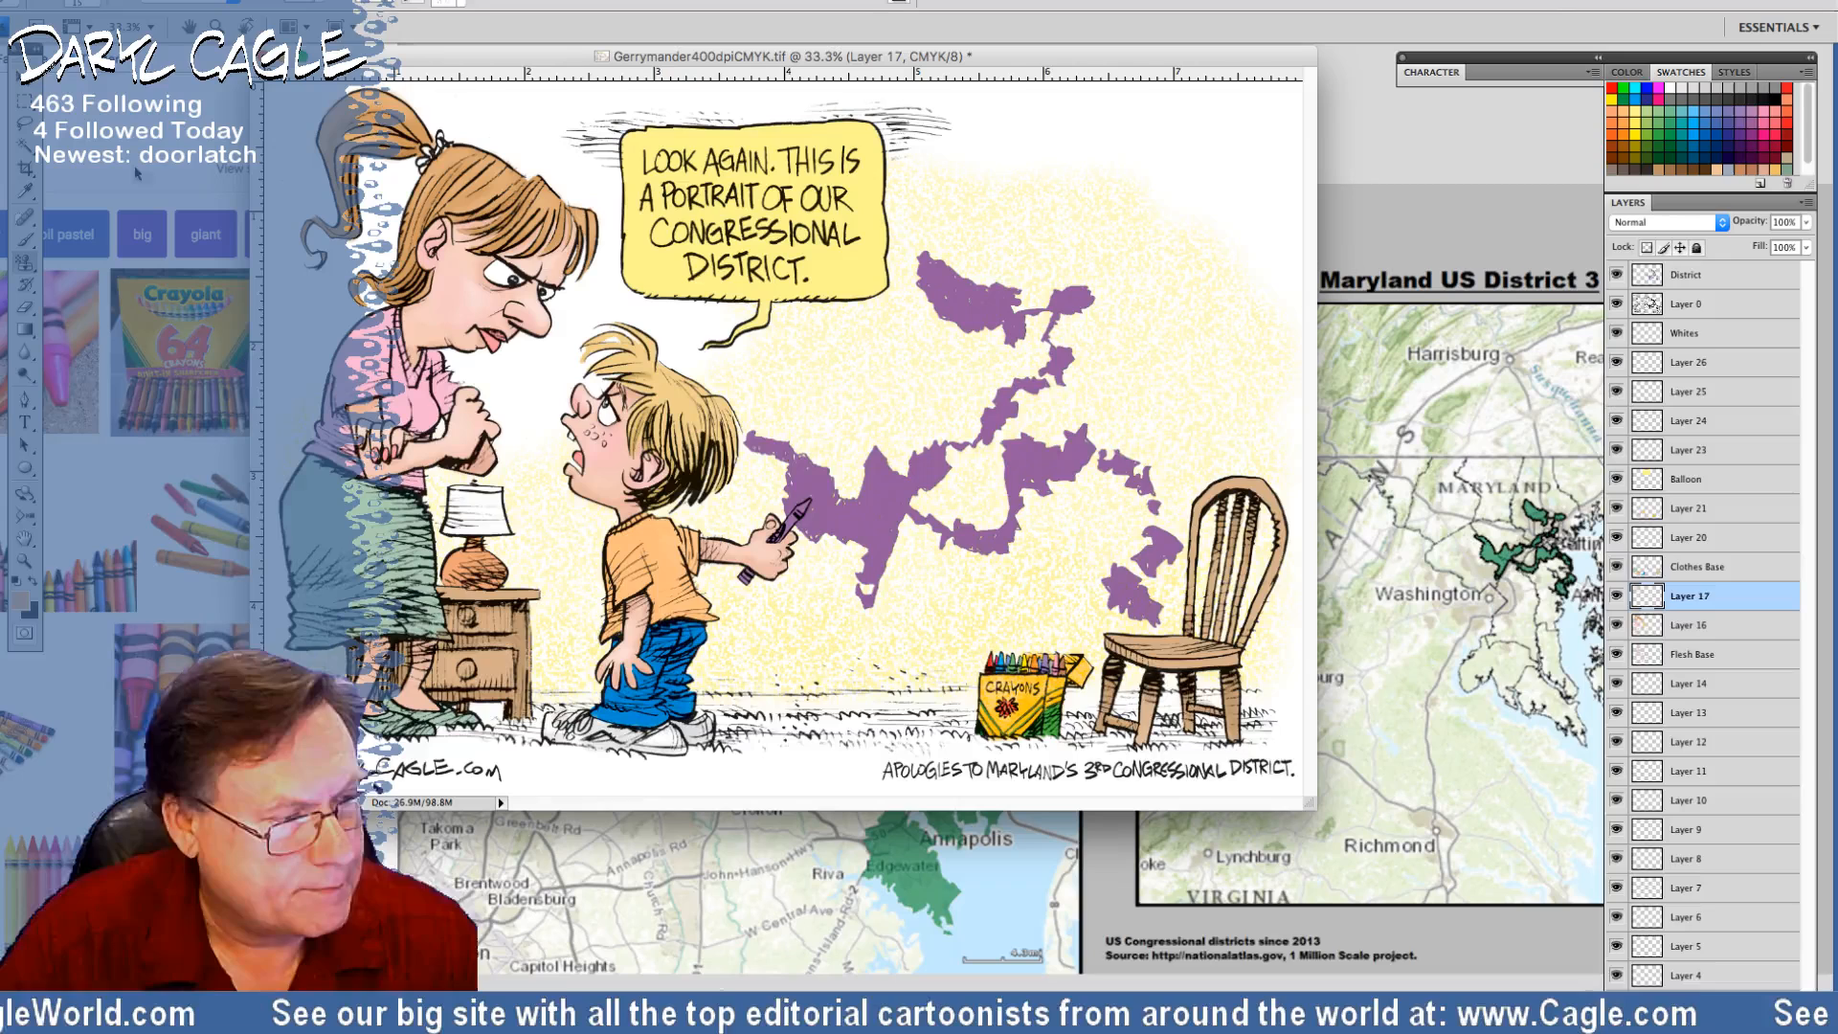
left_click(457, 3)
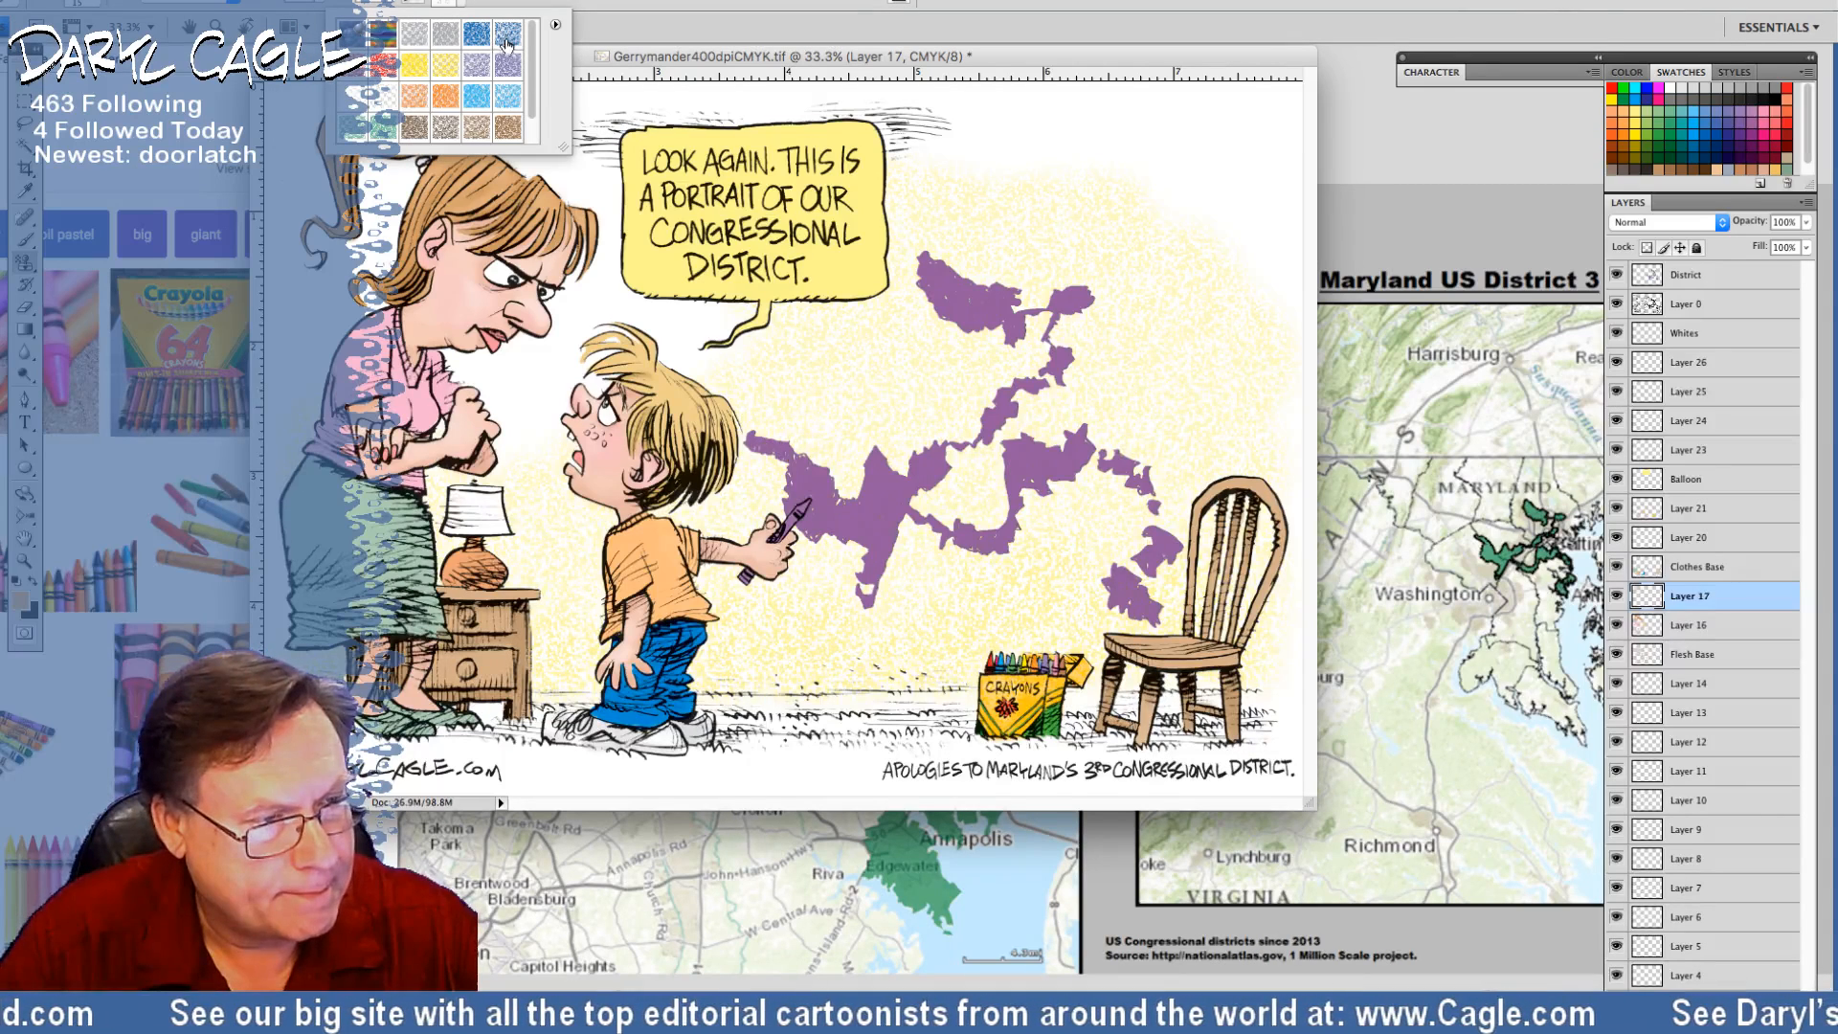
left_click(478, 67)
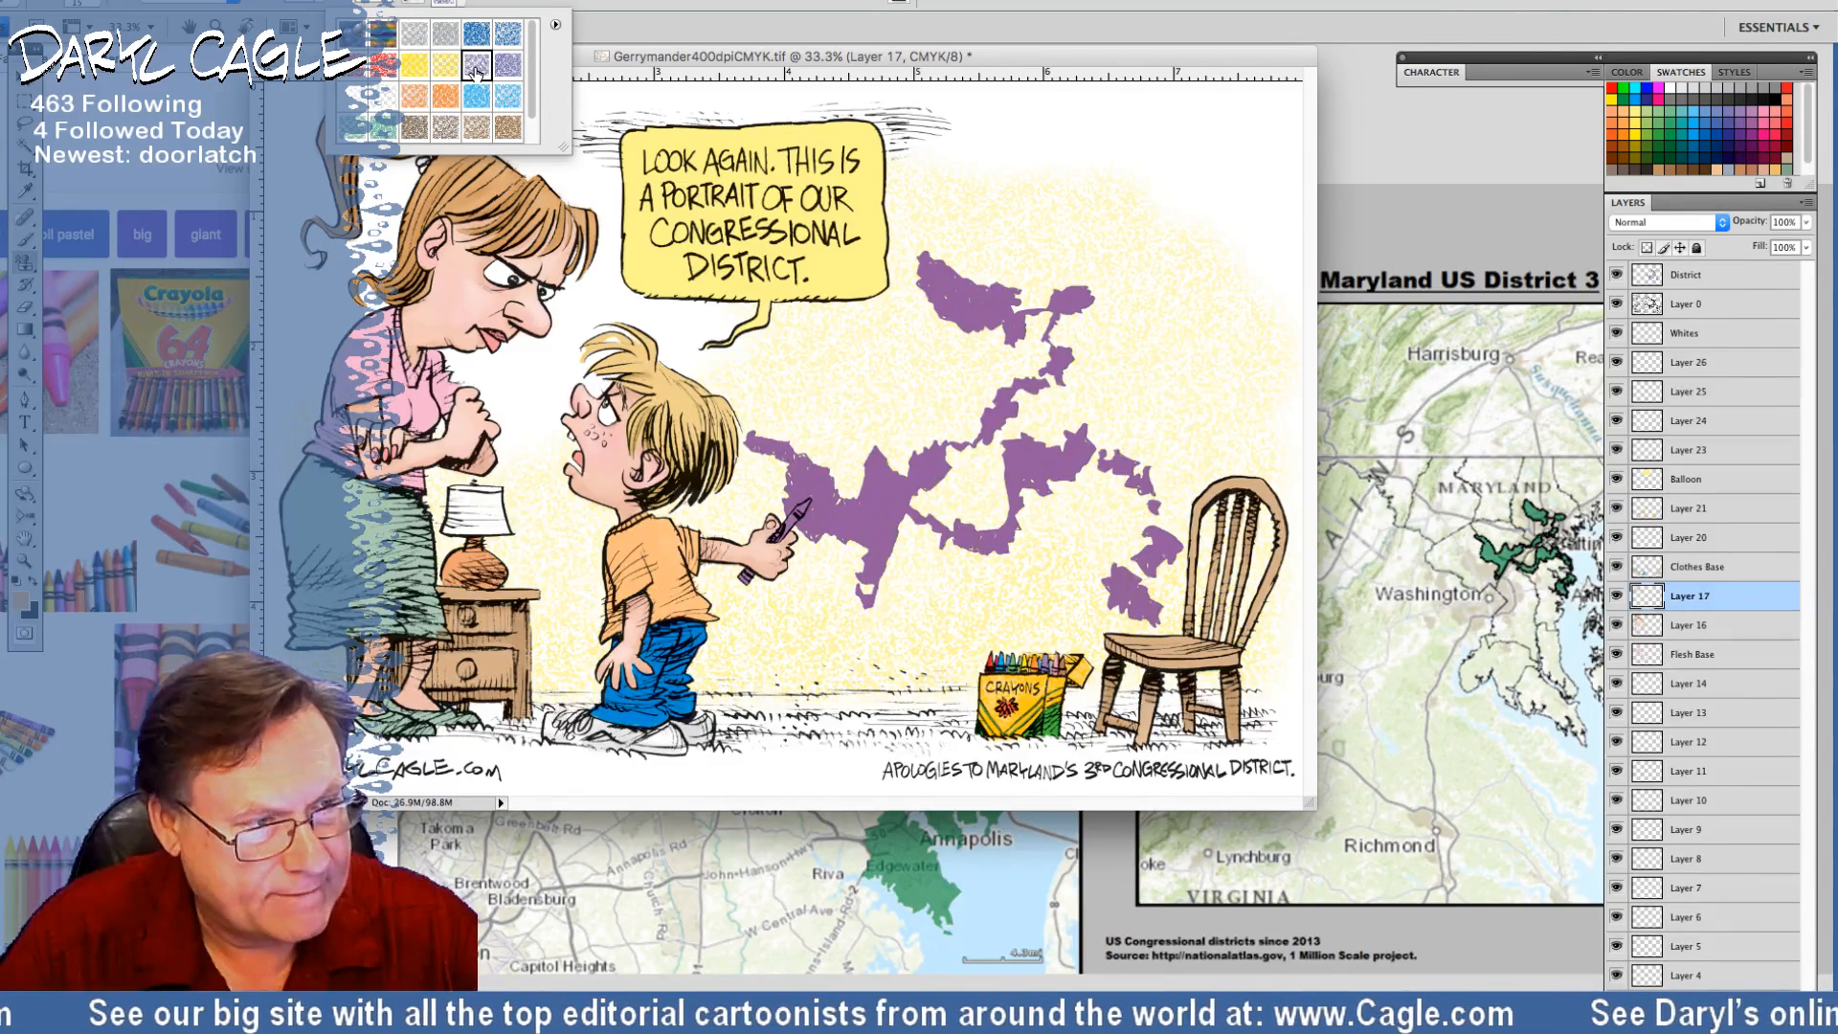
left_click(1685, 976)
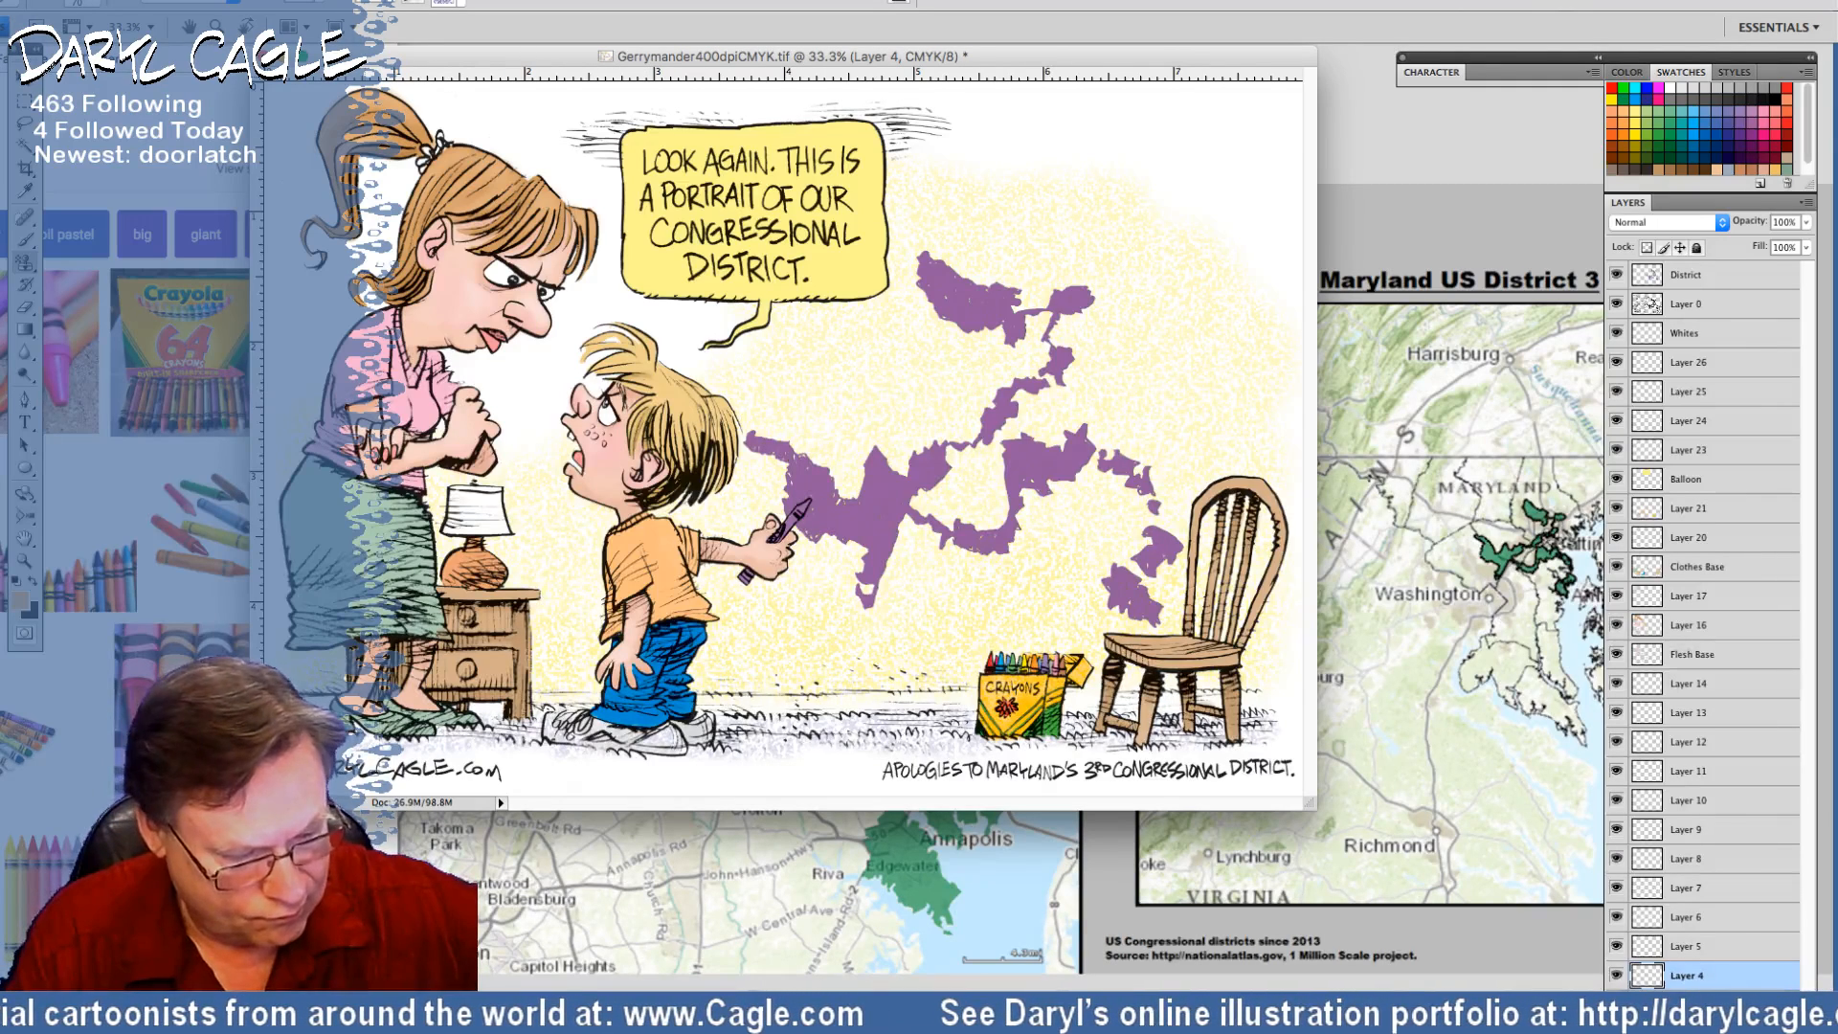
mouse_move(928, 684)
left_mouse_down()
mouse_move(1202, 725)
mouse_move(661, 737)
left_mouse_up()
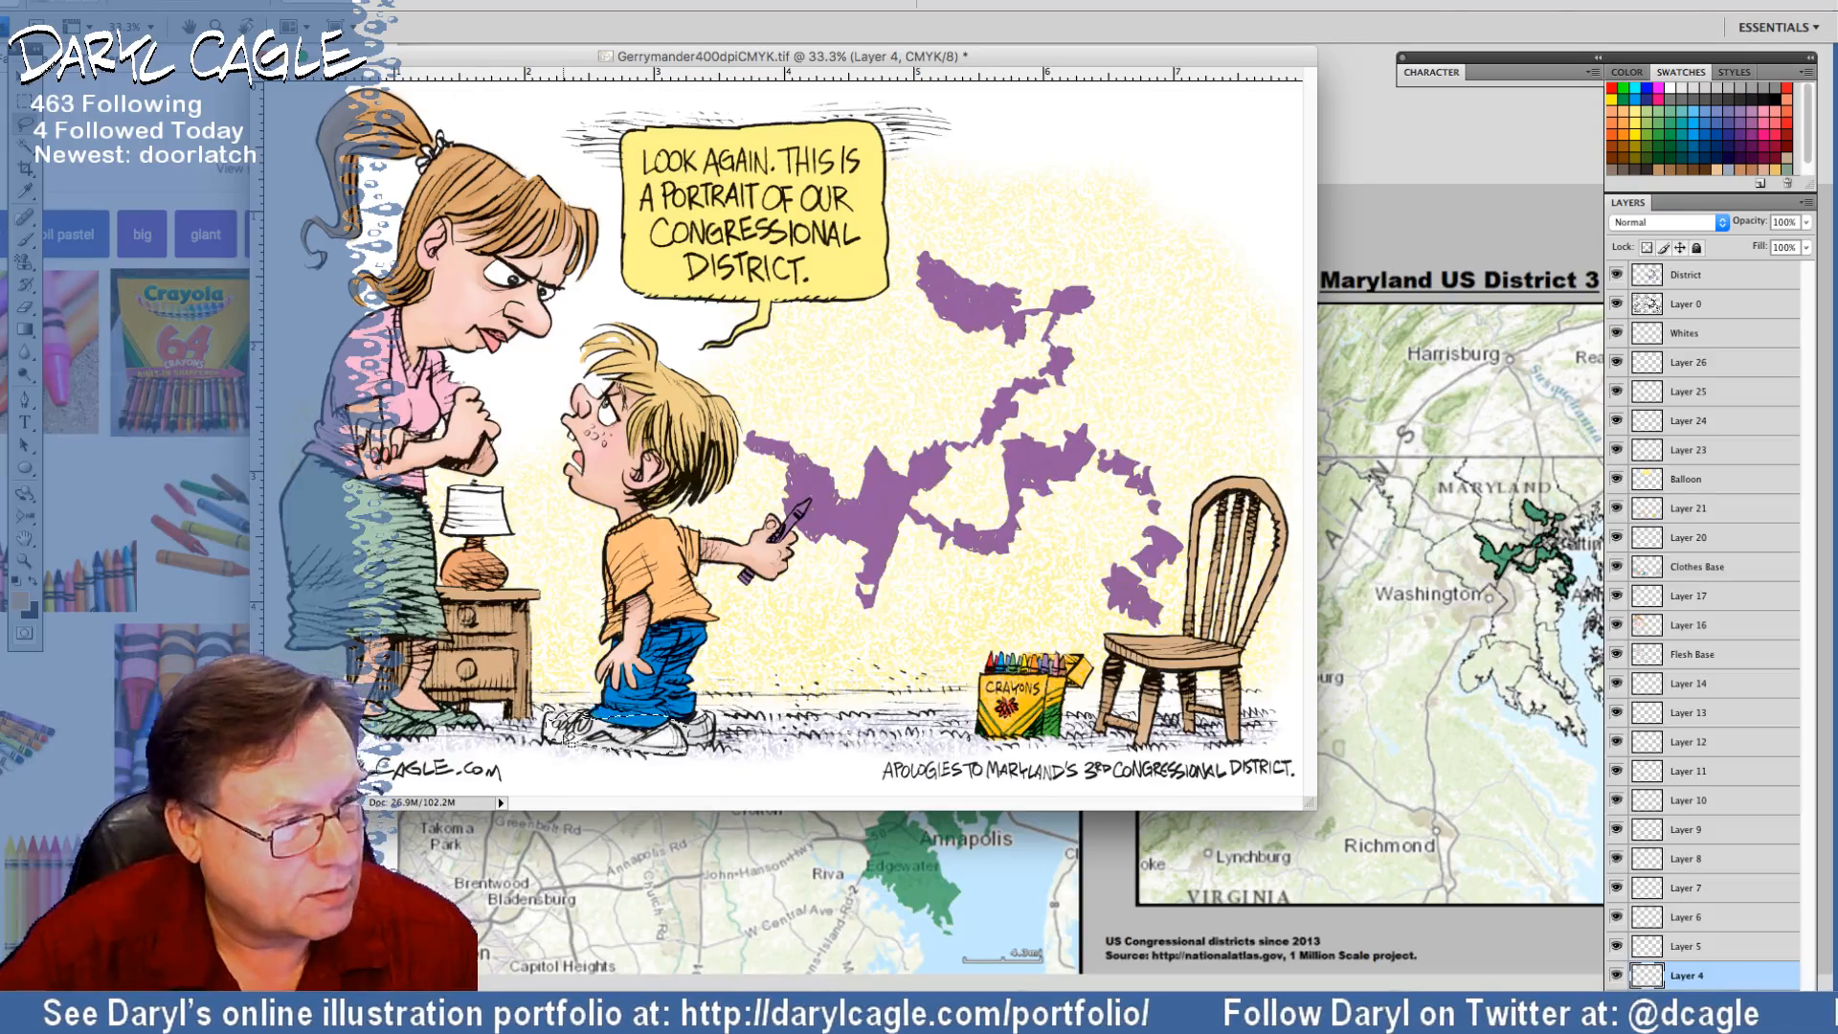
Open the stamp's pattern choices, and rename Layer 24 as "White Sponge"
left_click(26, 262)
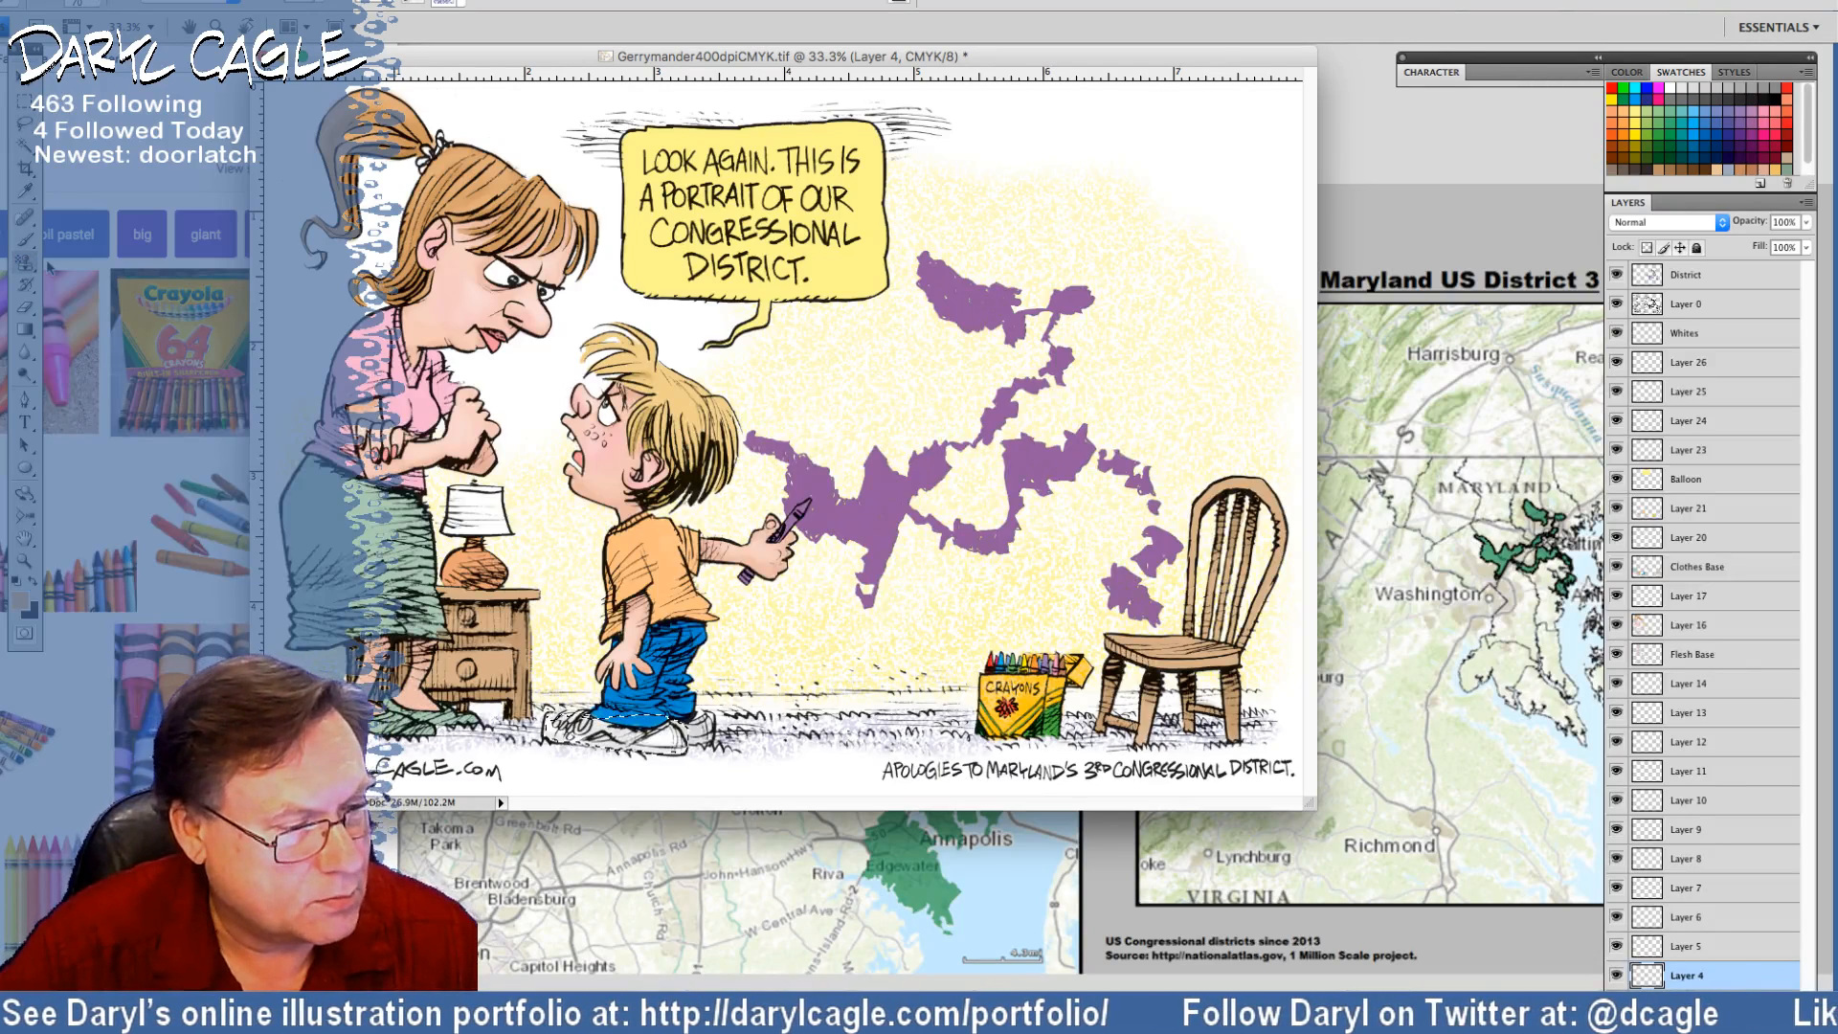
left_click(467, 3)
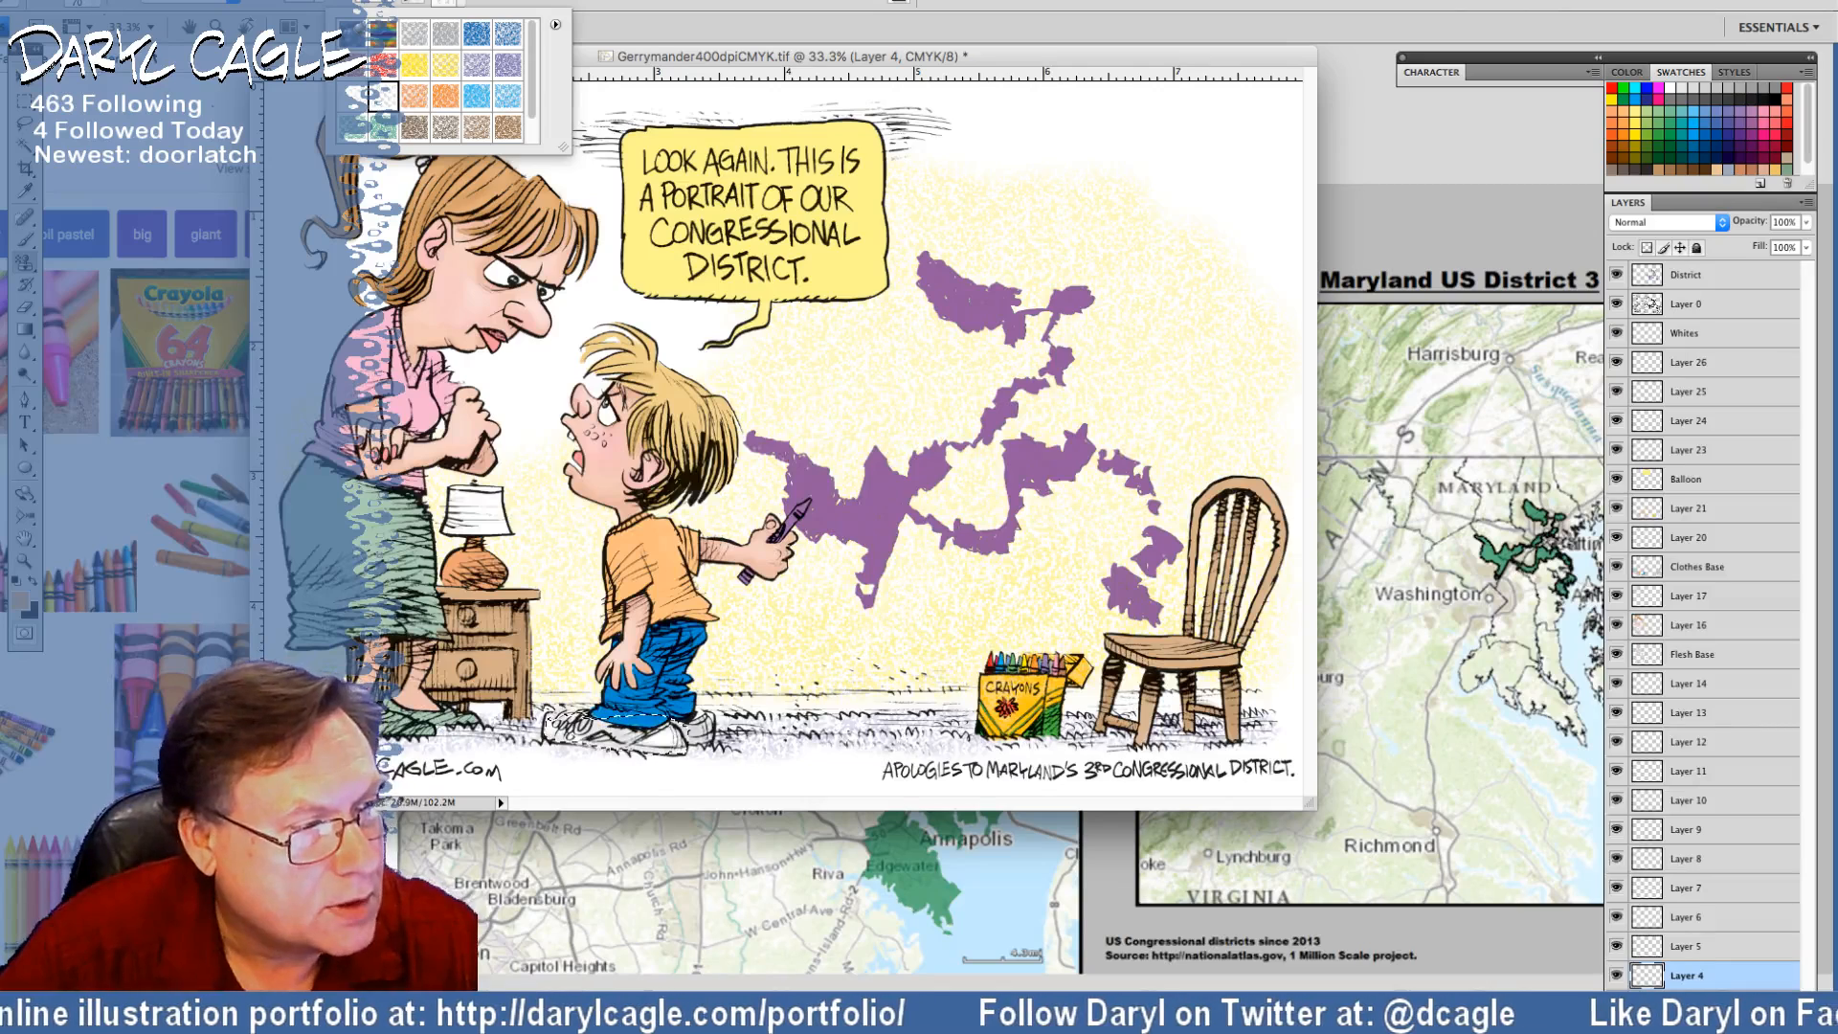
left_click(1685, 421)
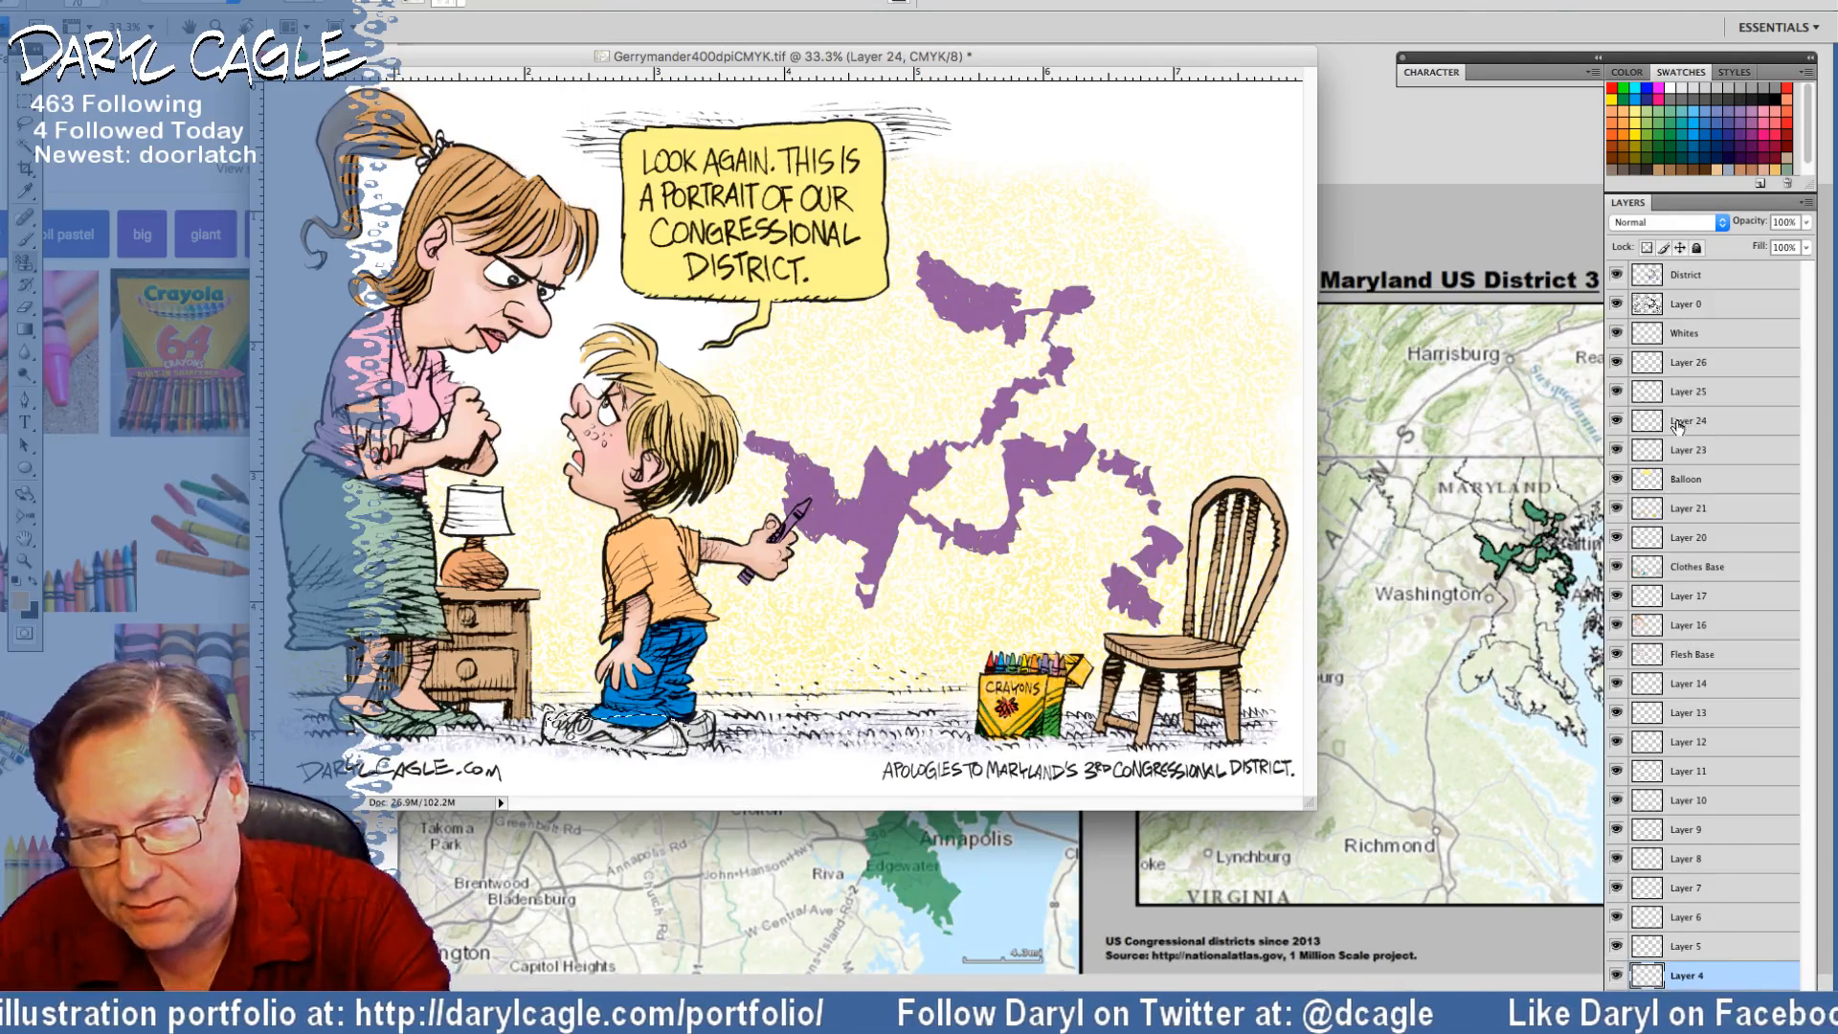
double_click(1689, 421)
type("Whi")
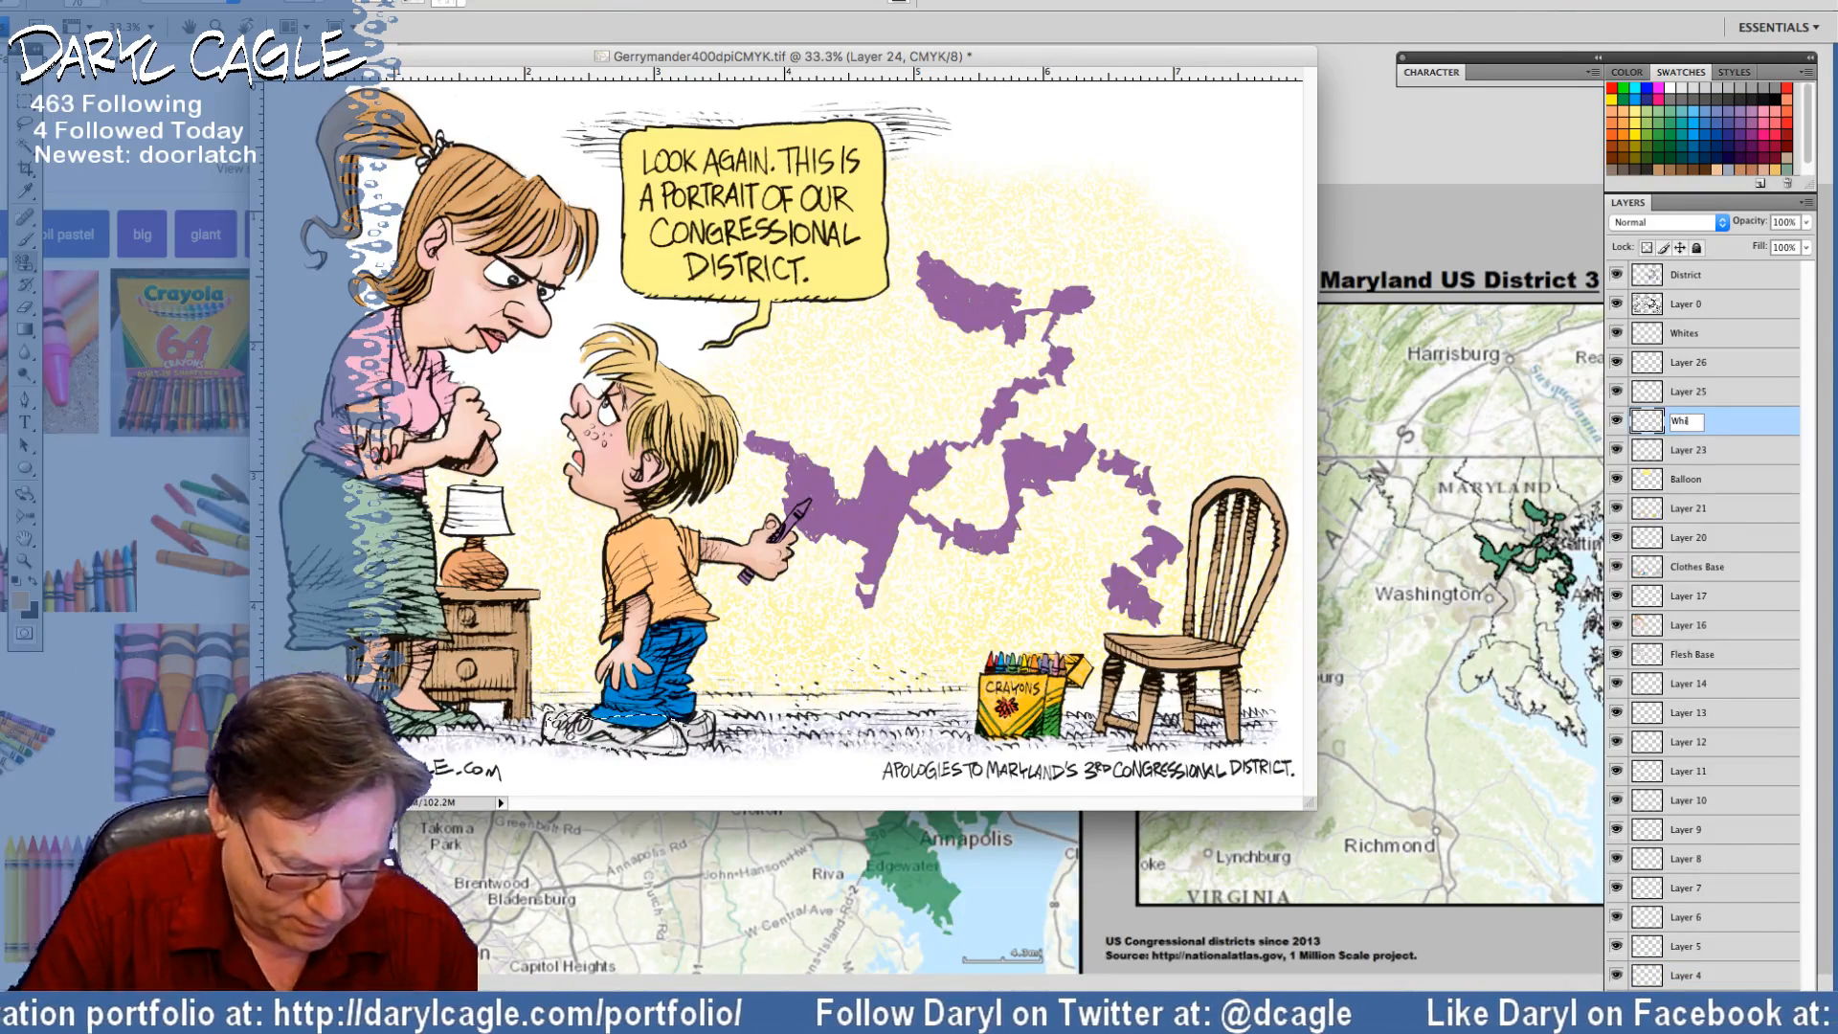
type("te Sponge")
key("Return")
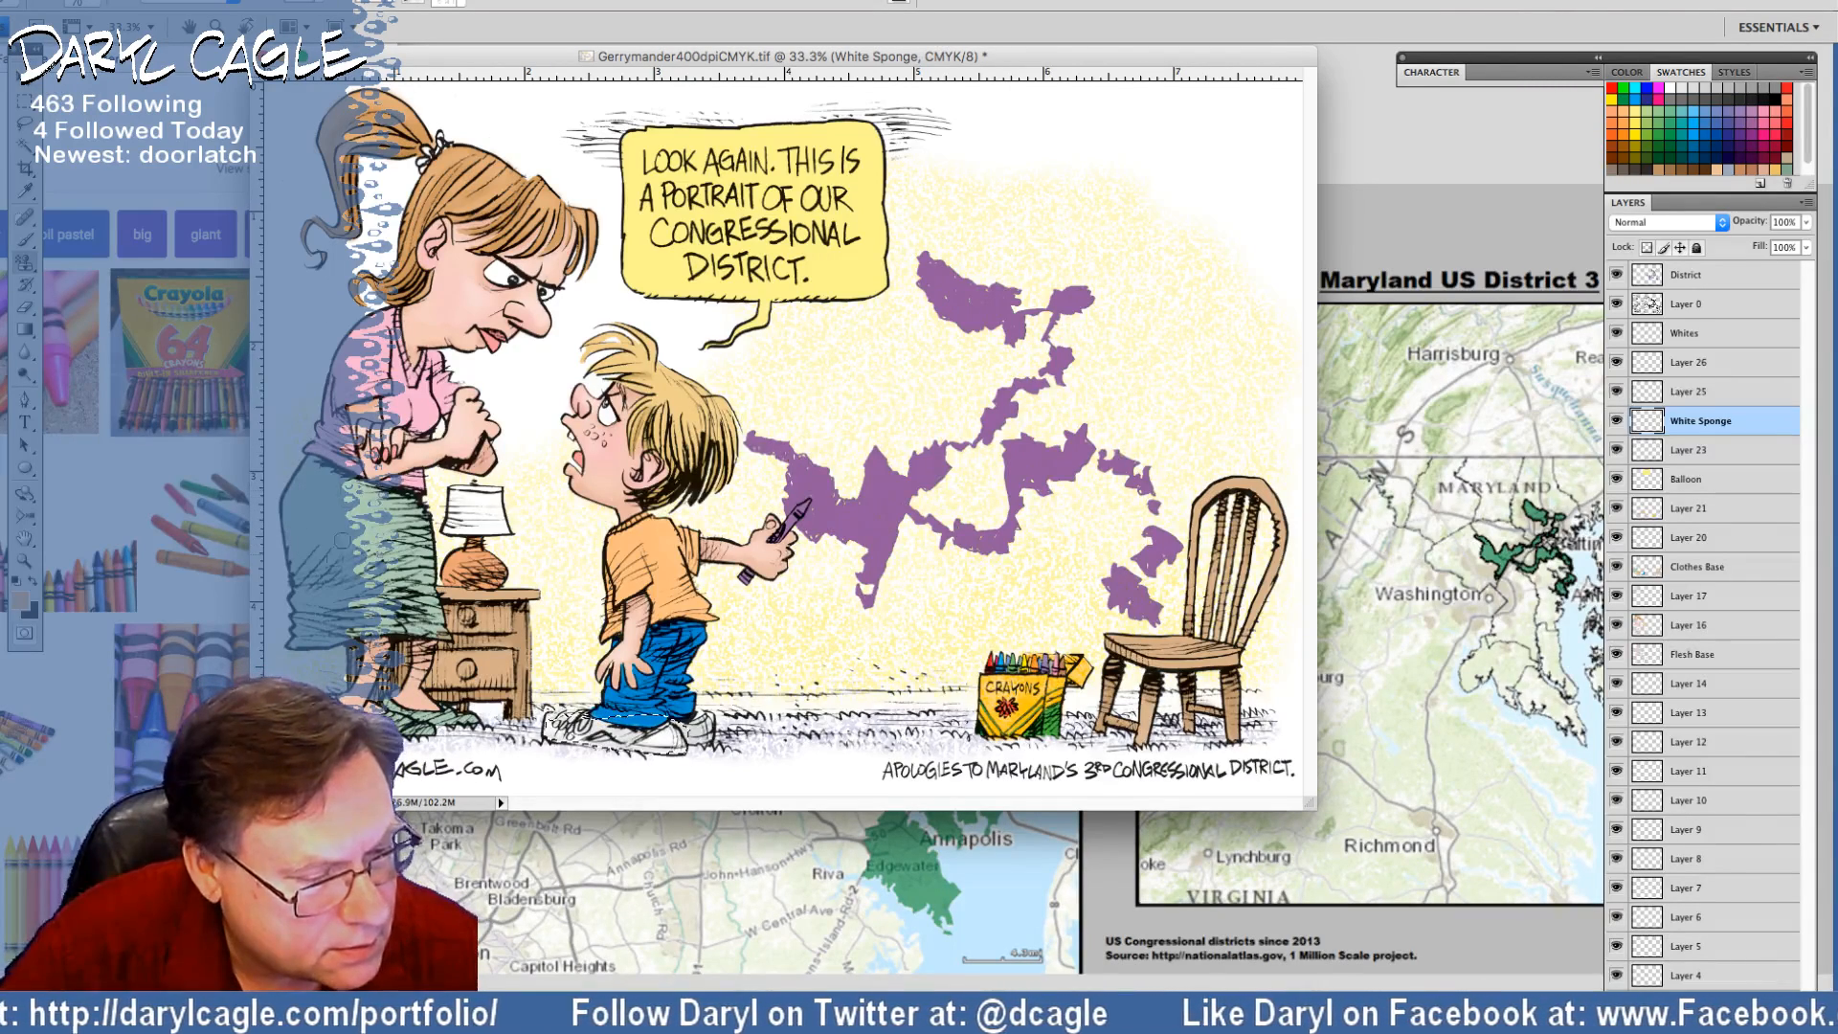
Select the whole canvas and stamp the pattern around the boy on the White Sponge layer
key("ctrl+a")
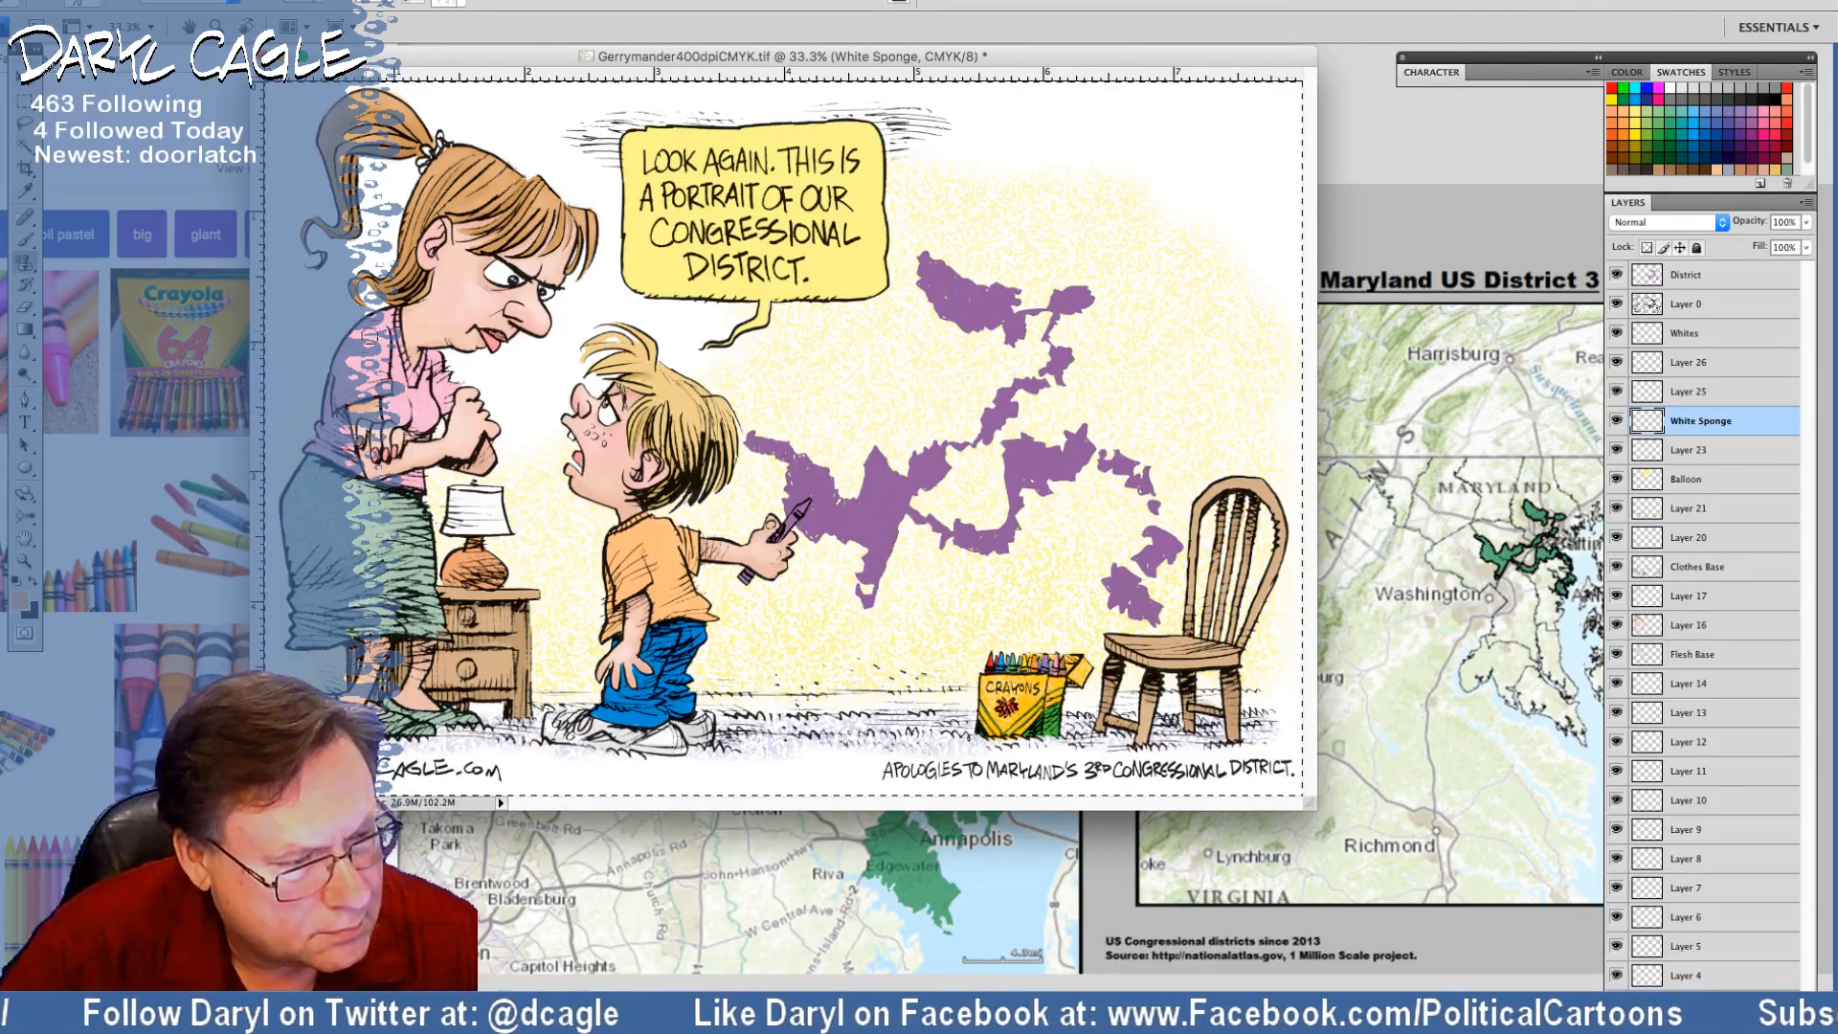
left_click(618, 545)
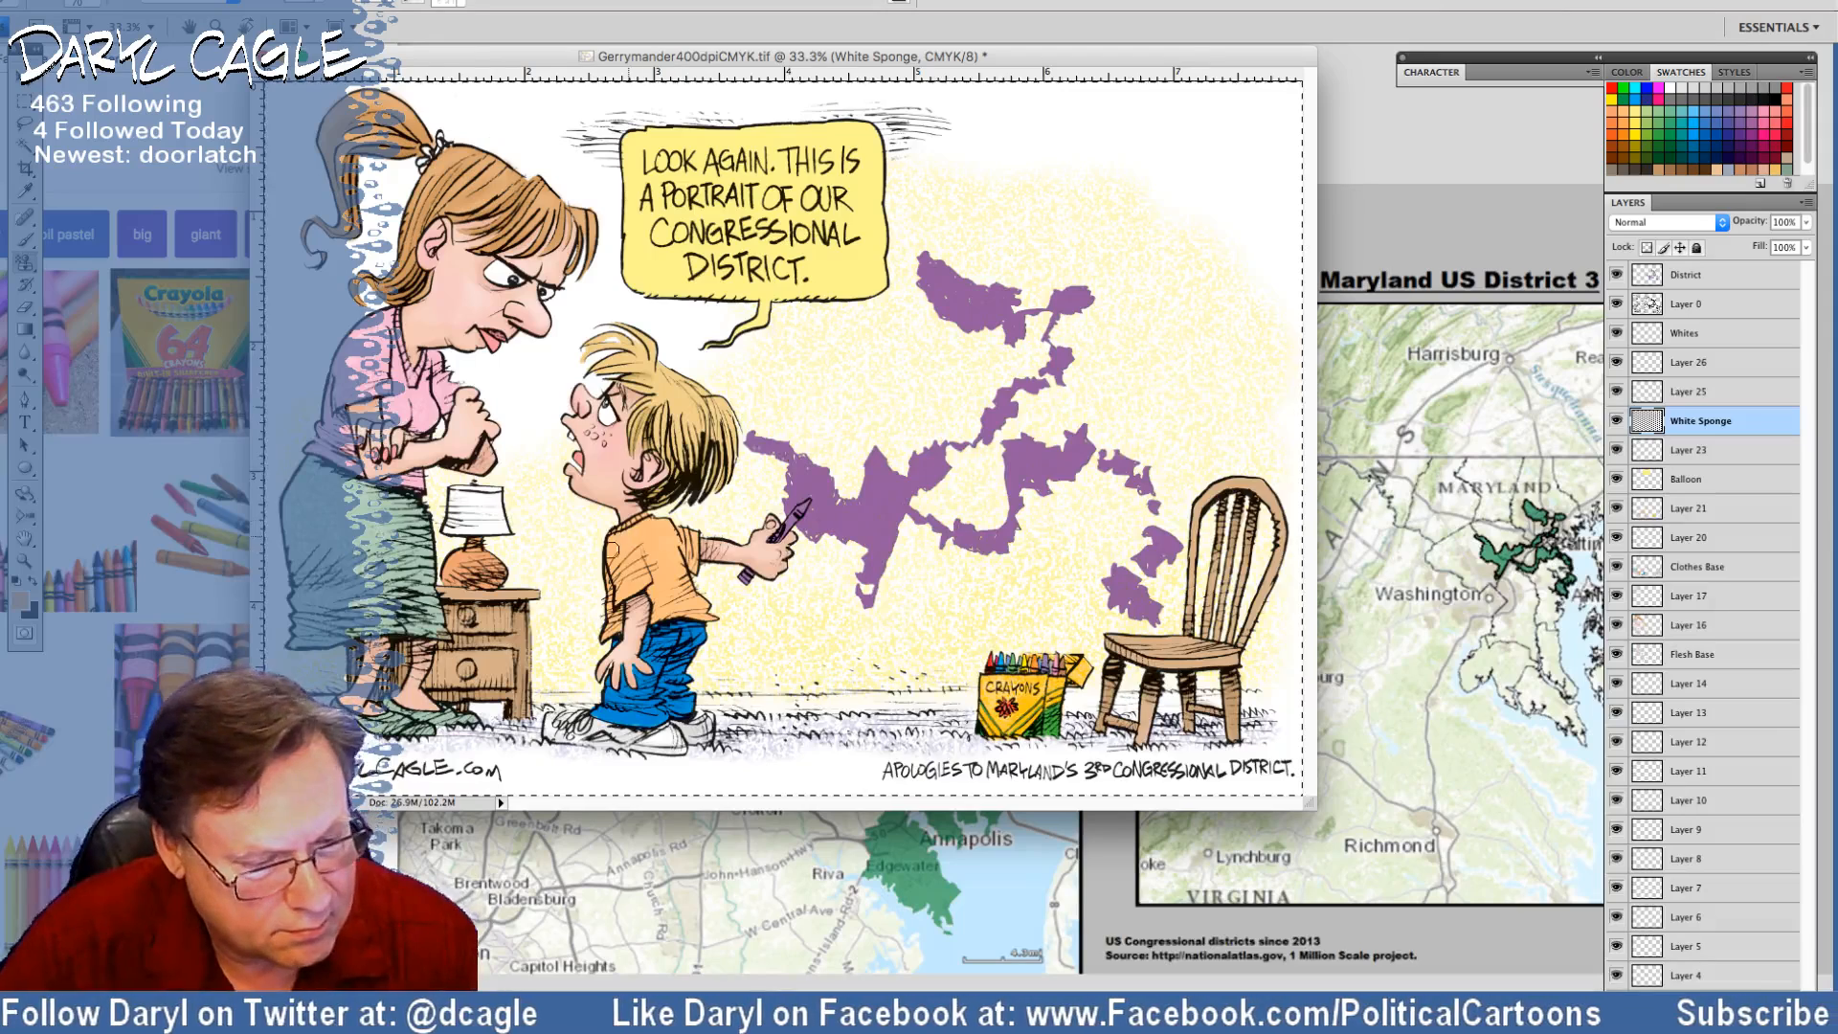
mouse_move(647, 565)
left_mouse_down()
mouse_move(685, 590)
mouse_move(664, 585)
mouse_move(680, 538)
left_mouse_up()
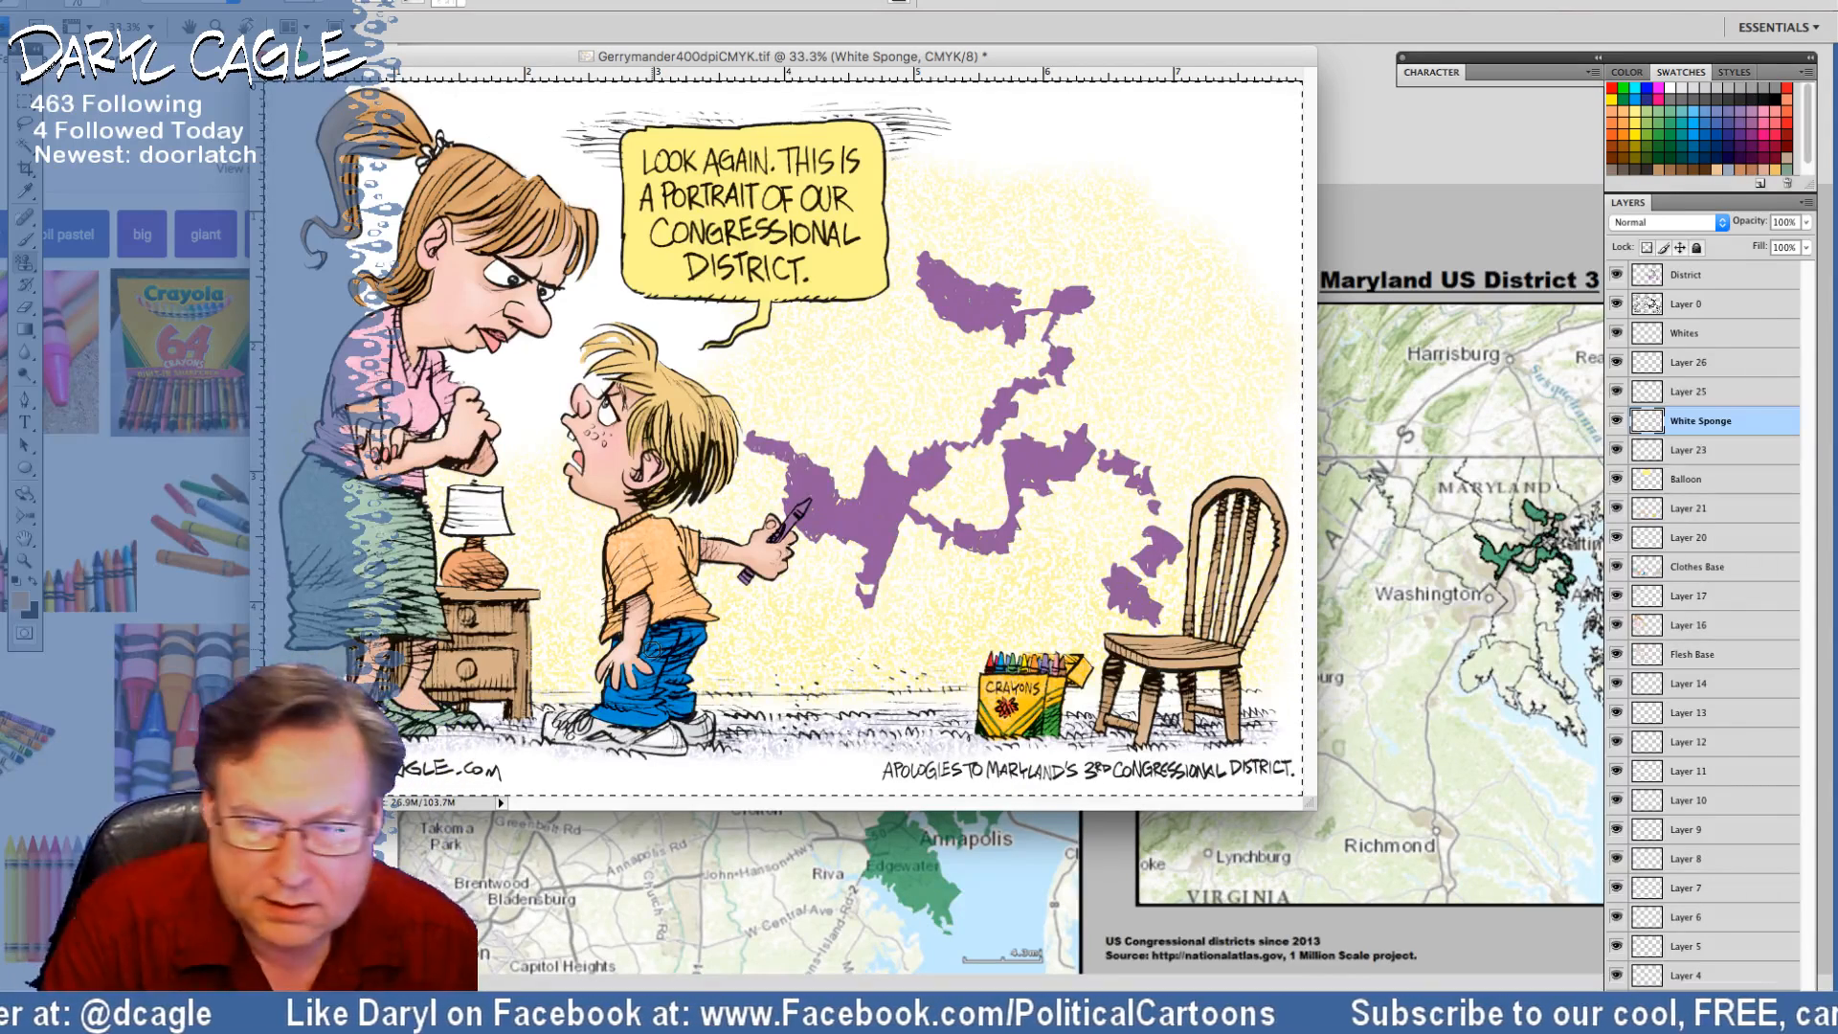
On the Clothes Base layer, lasso a loose selection around the boy's trousers and shoes
left_click(1662, 571)
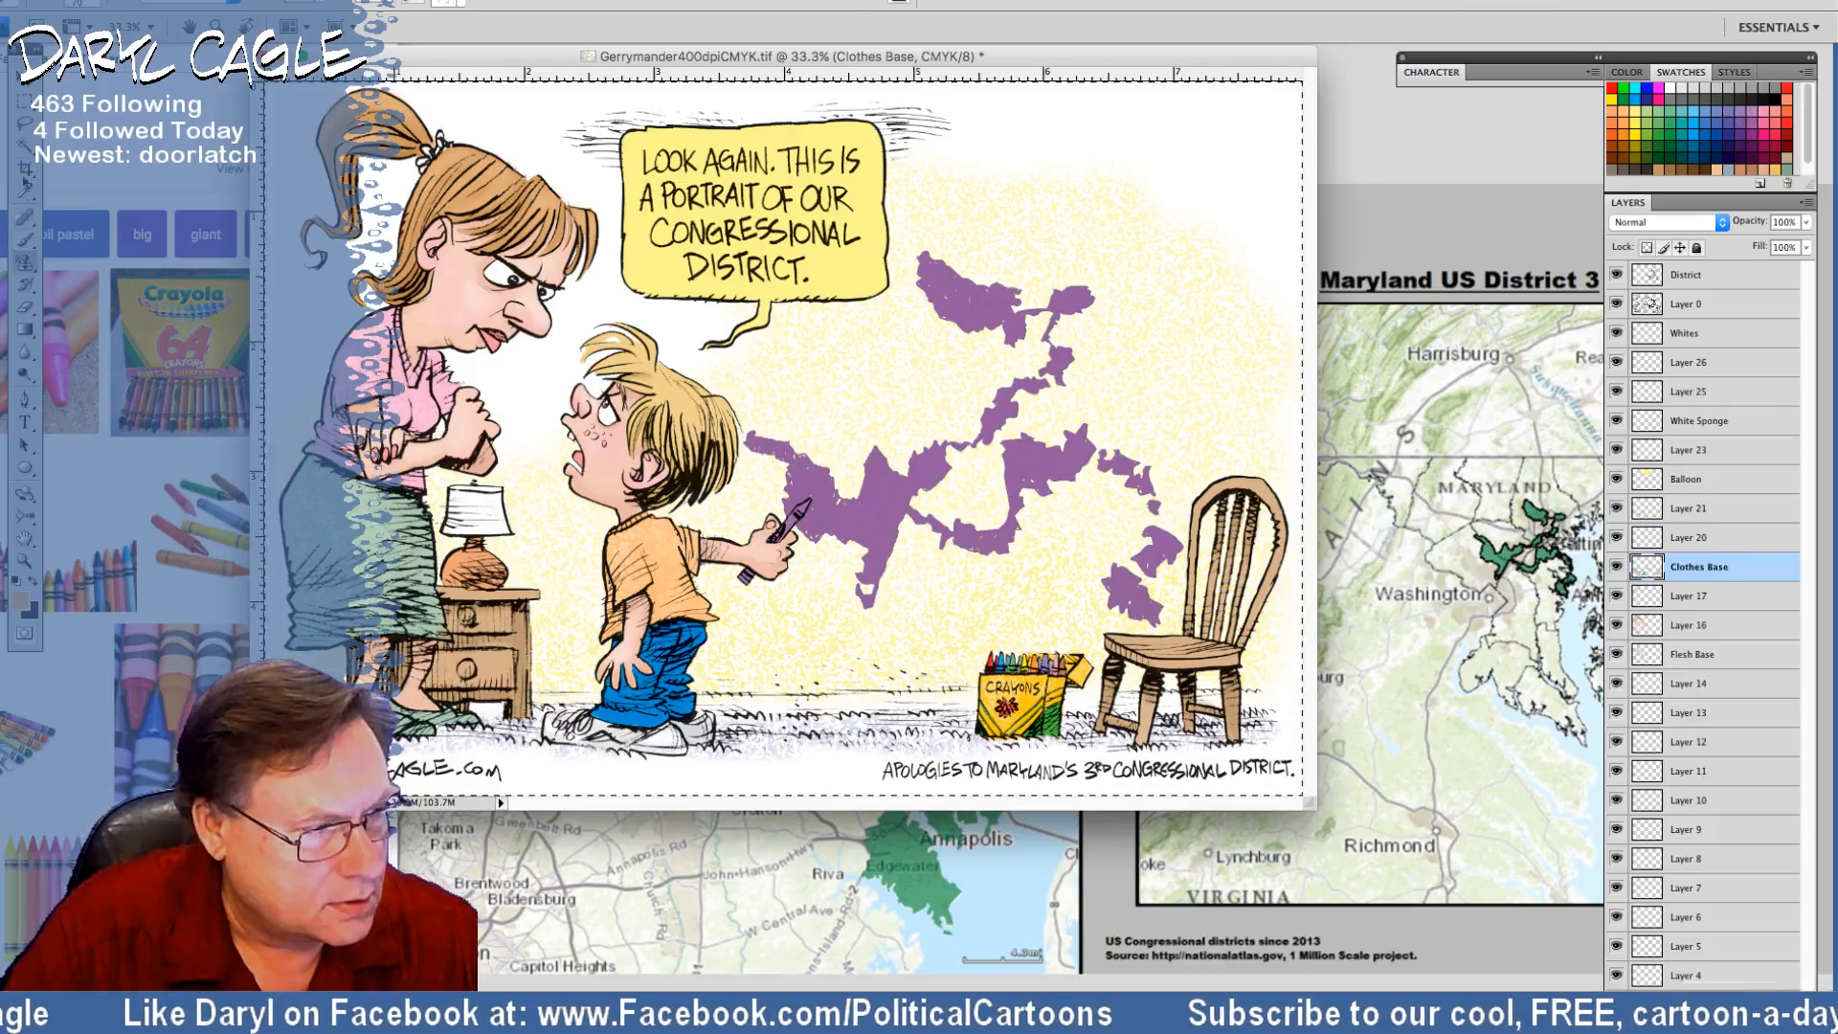
left_click(25, 125)
left_click(593, 598)
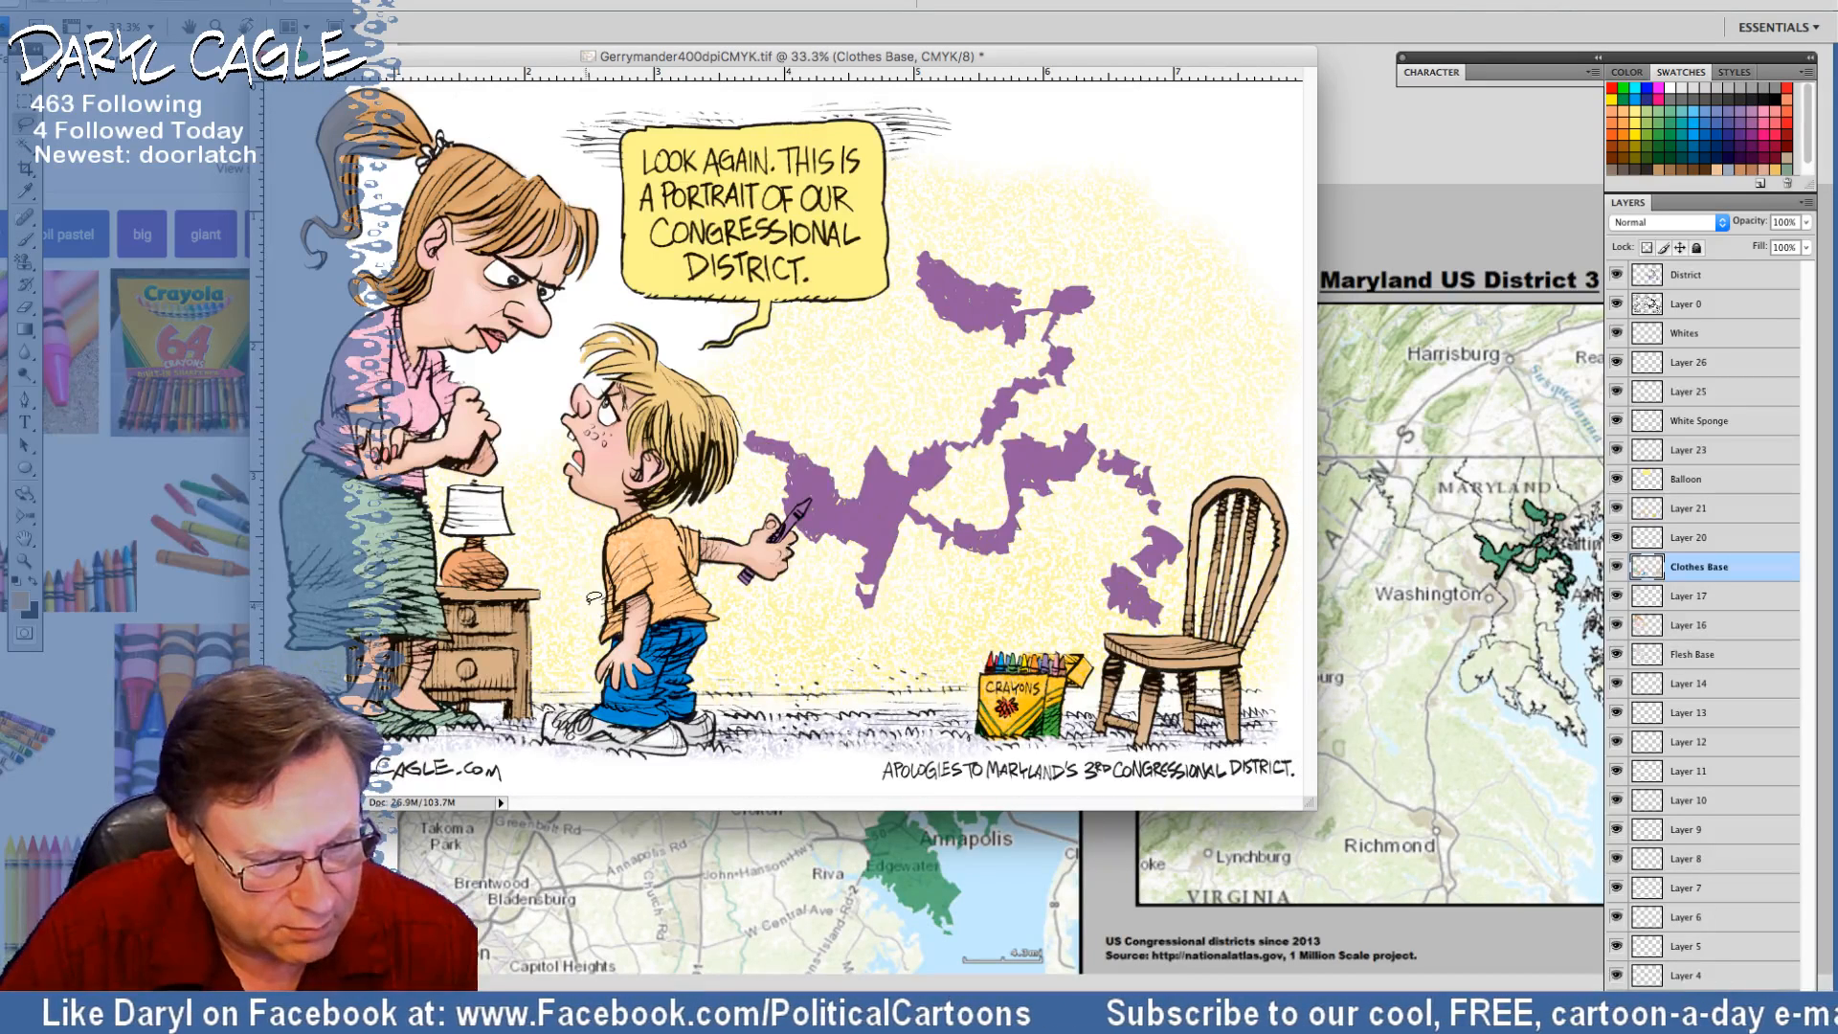
mouse_move(593, 598)
left_mouse_down()
mouse_move(574, 634)
mouse_move(745, 660)
mouse_move(694, 605)
mouse_move(561, 601)
left_mouse_up()
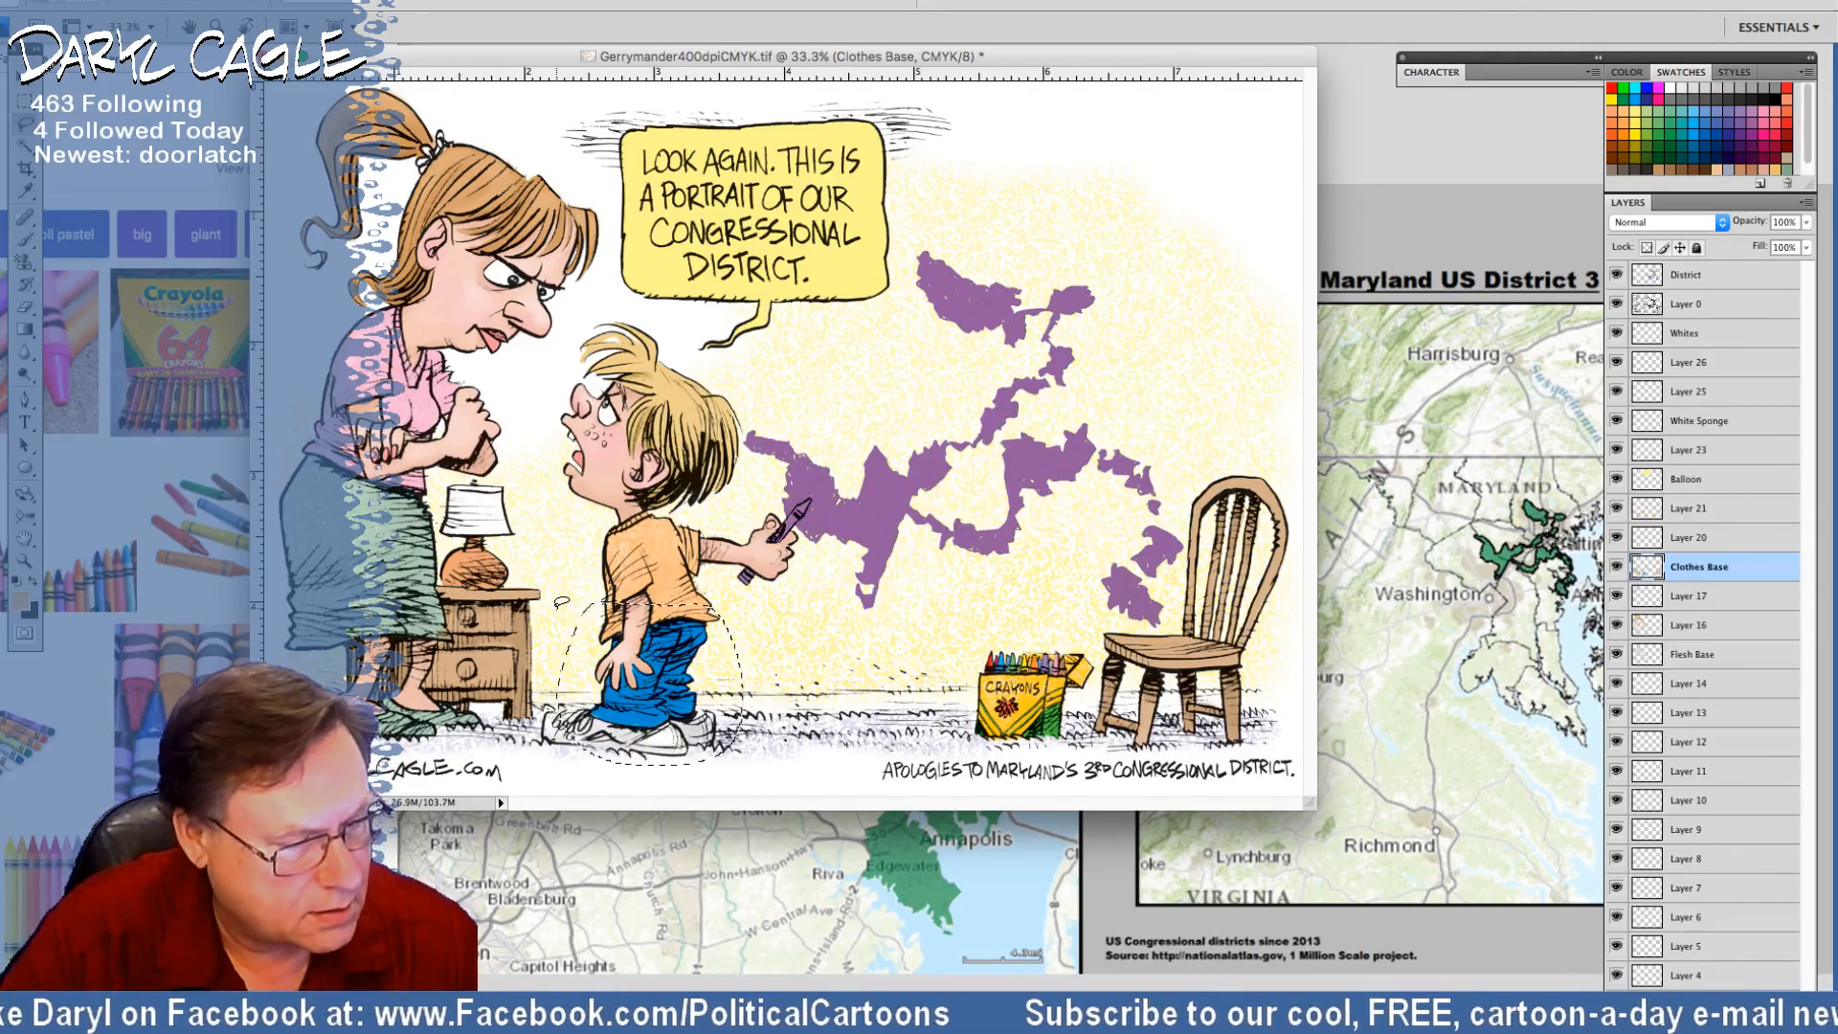
Sample the blue of the boy's trousers and narrow the selection to that colour with Color Range
key("i")
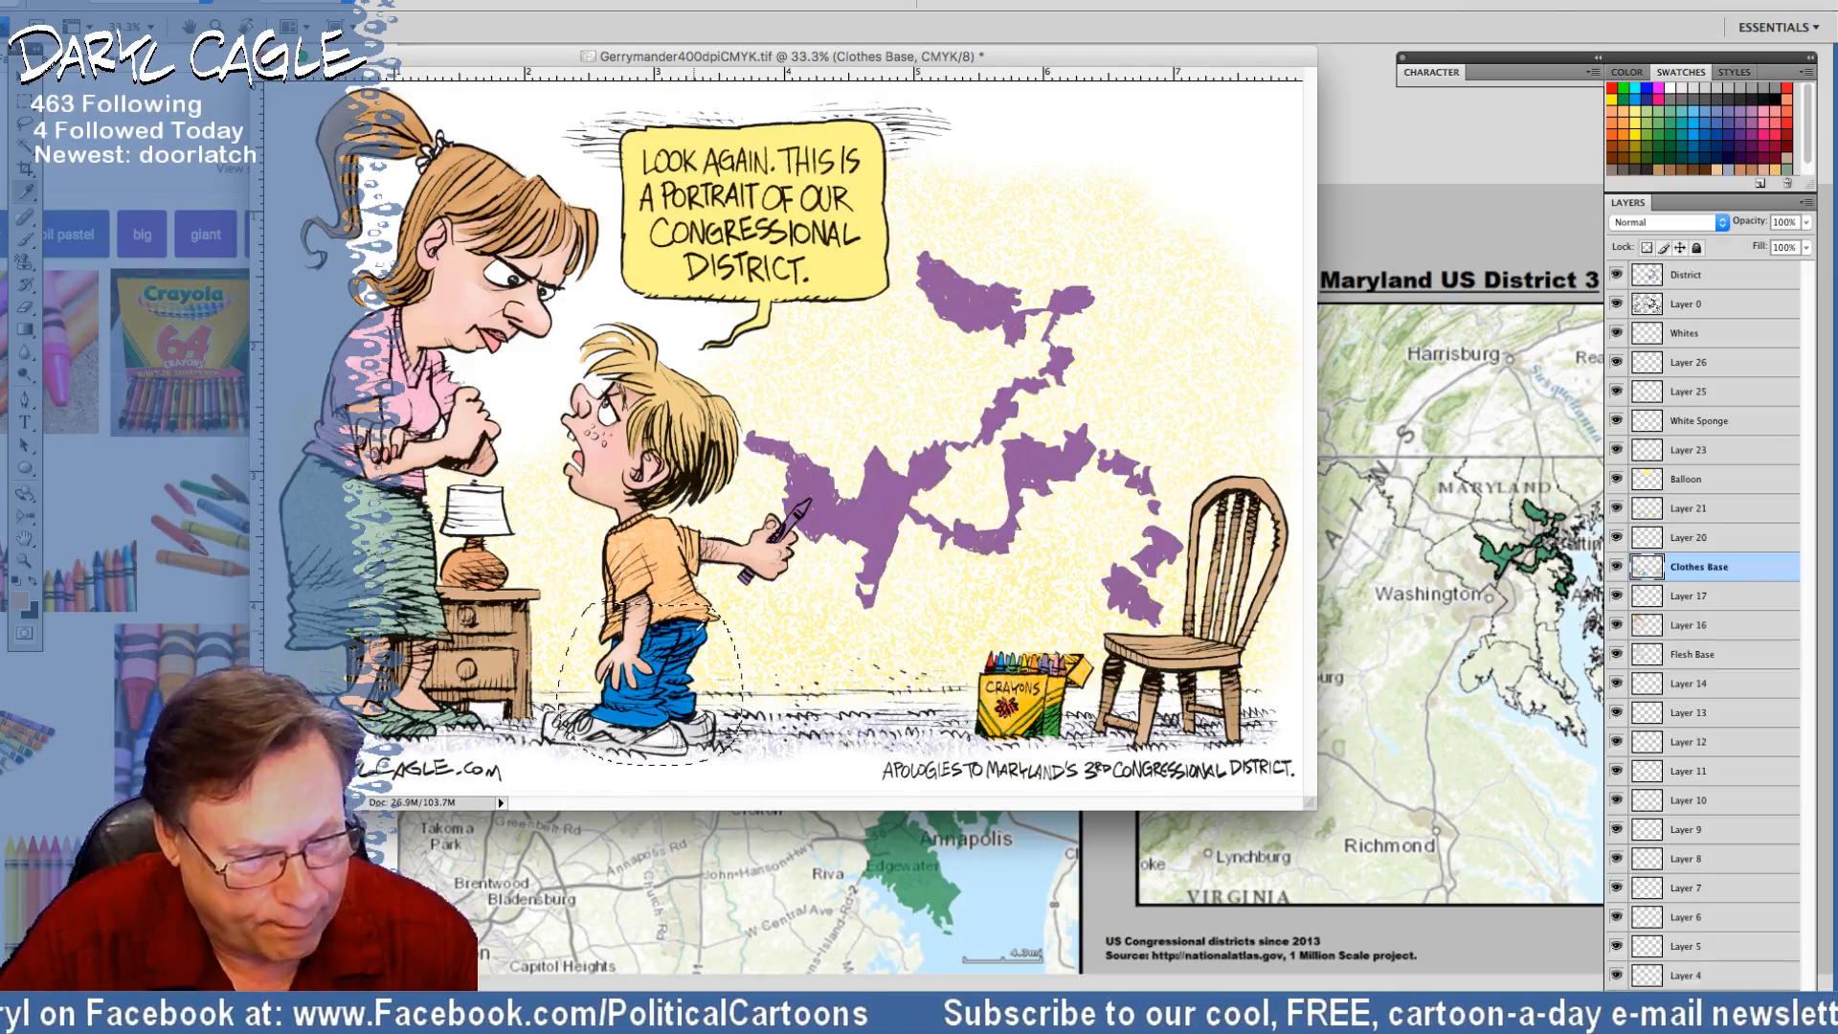
left_click(651, 670)
left_click(325, 2)
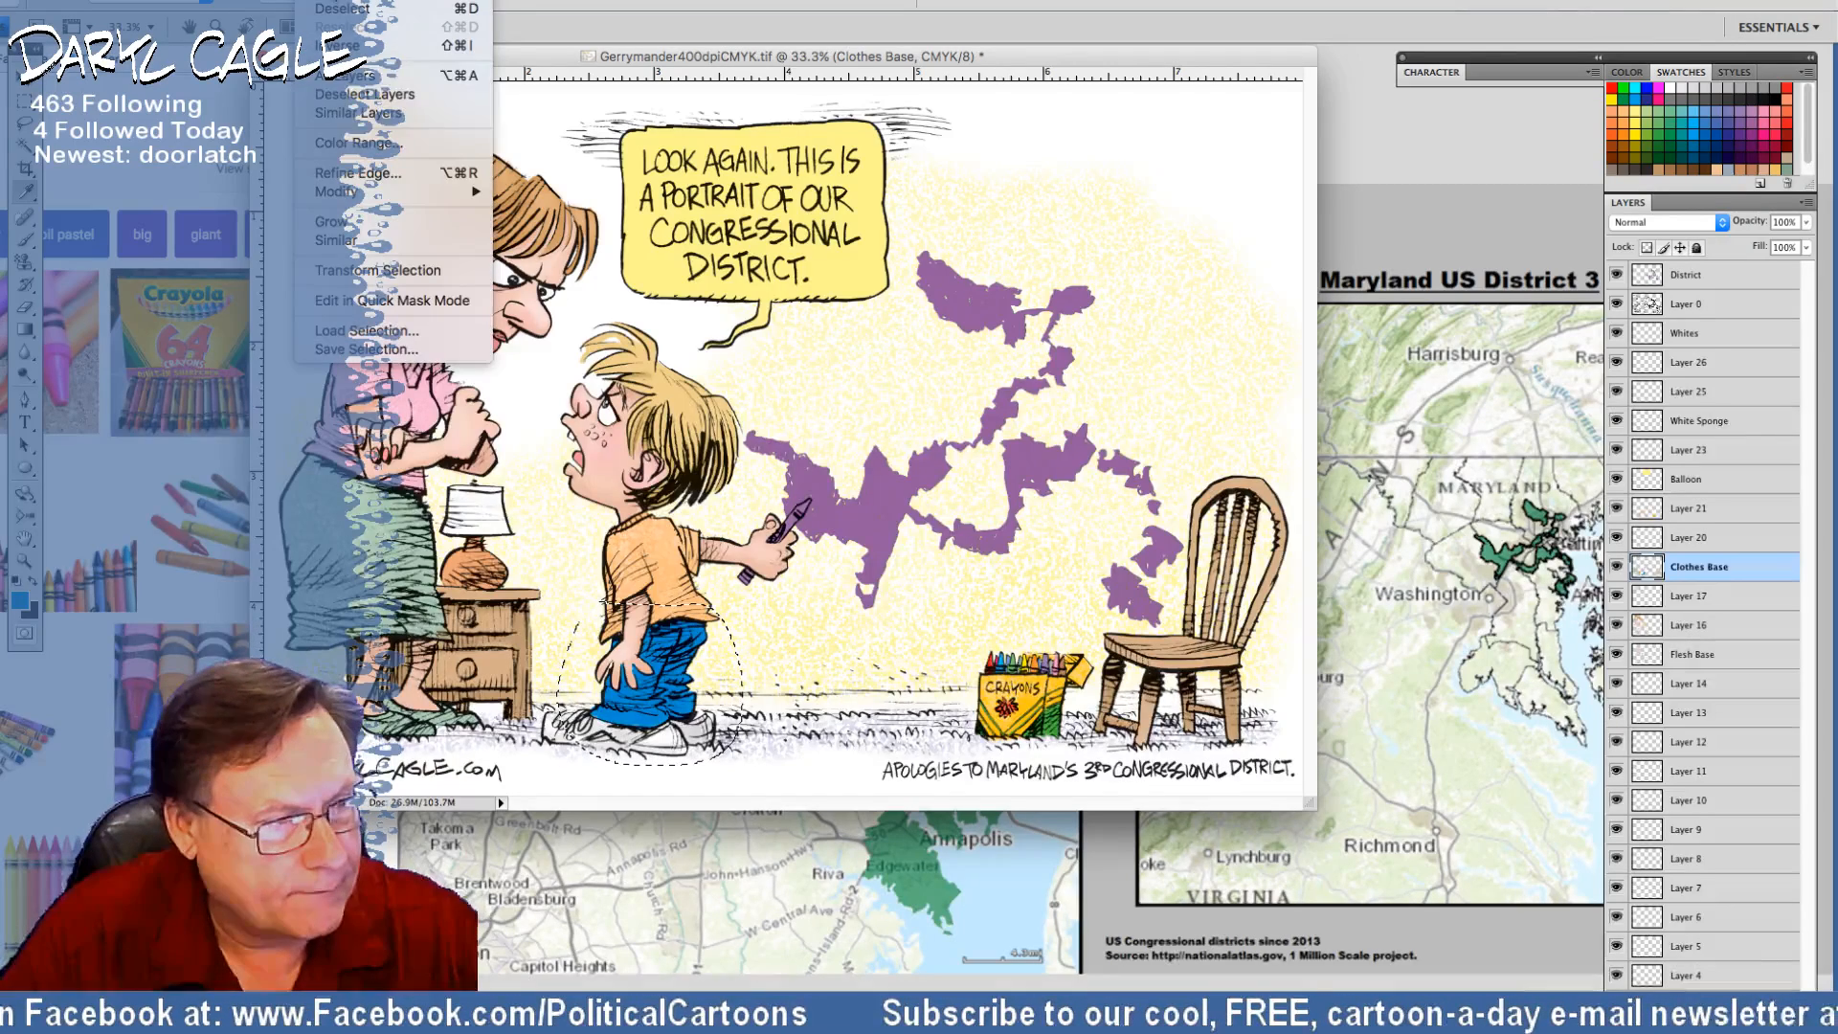
left_click(346, 144)
key("Return")
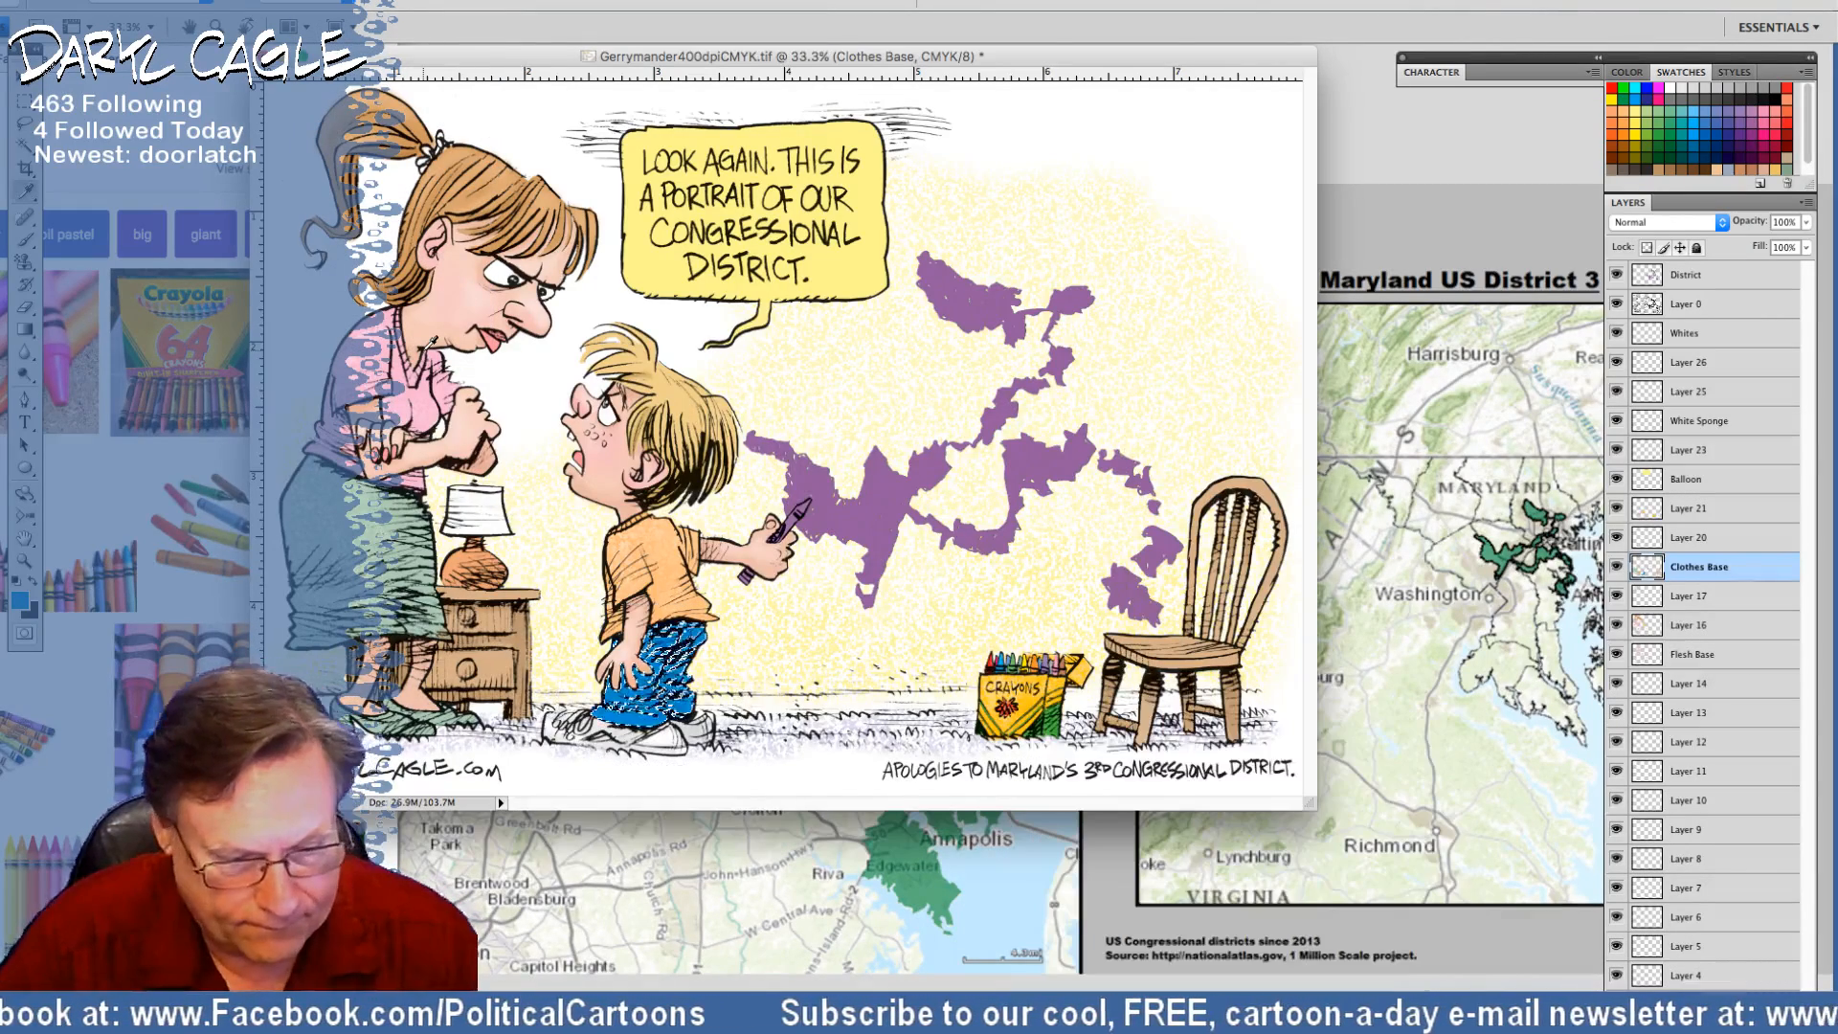
On Layer 20, stamp a blue sponge pattern over the selected trousers of the boy, and extend the selection to the whole canvas
left_click(1671, 540)
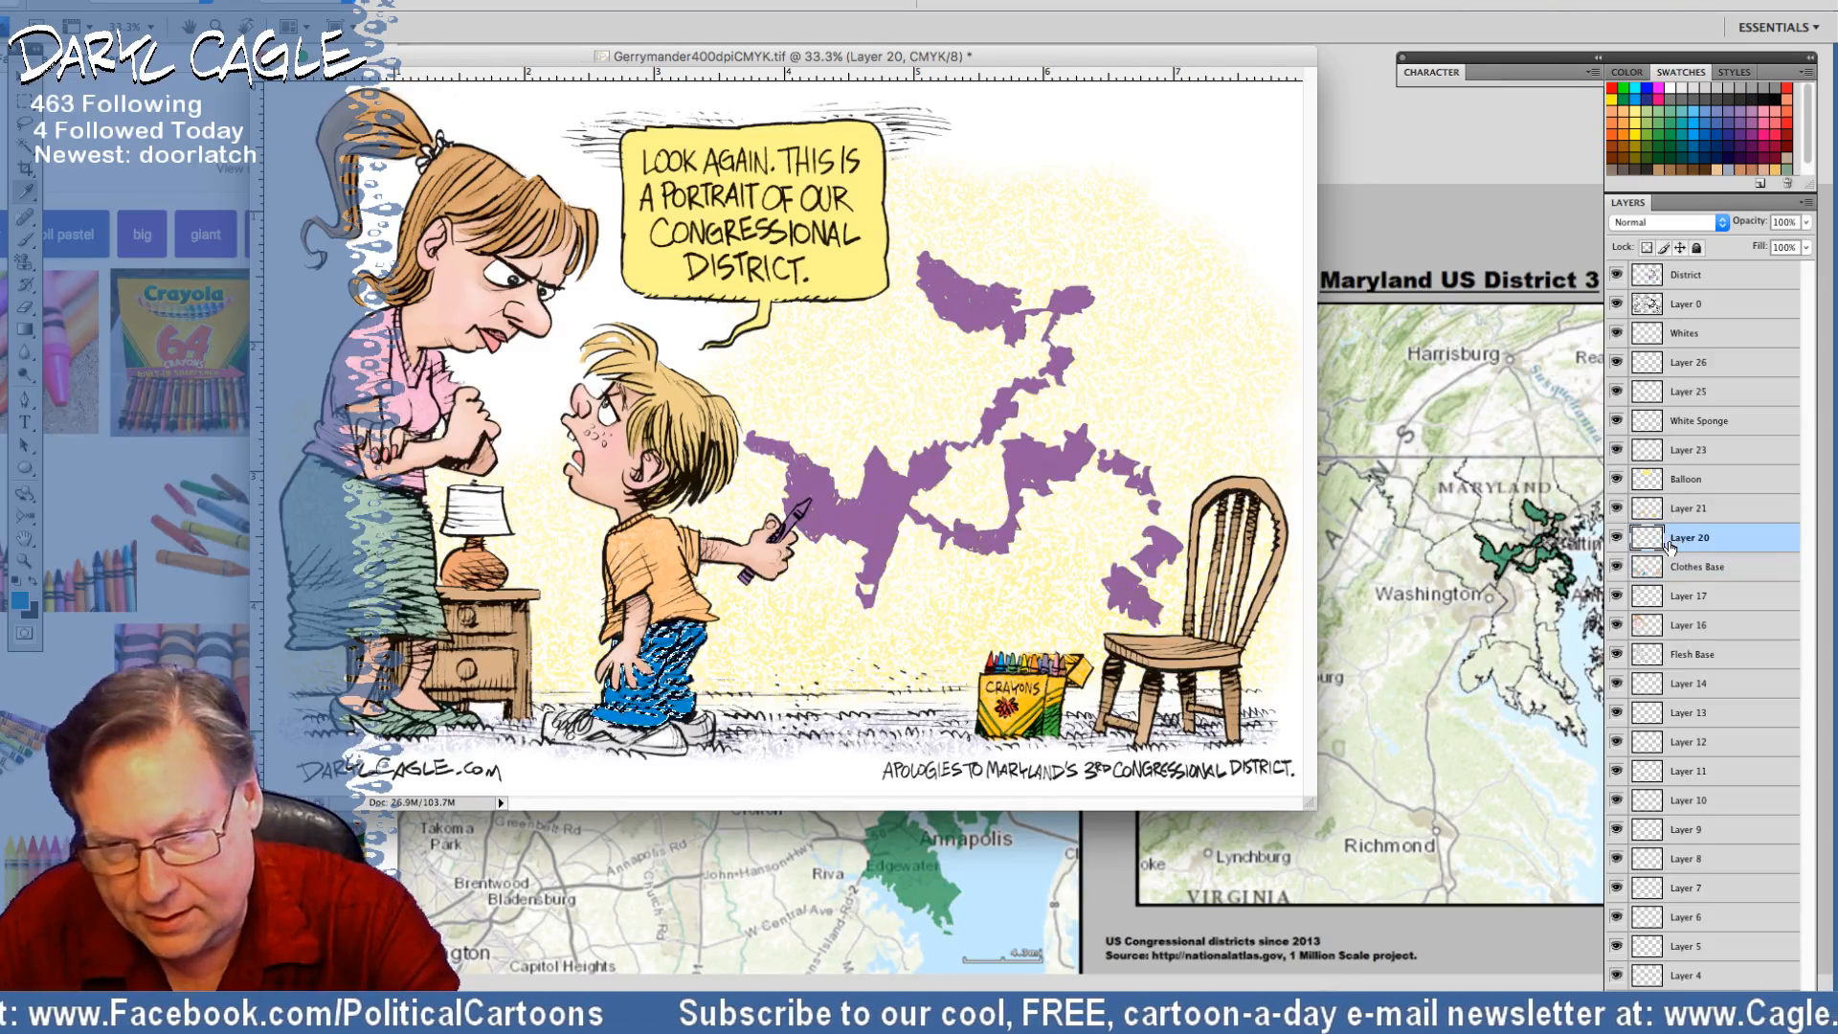
left_click(24, 262)
left_click(466, 19)
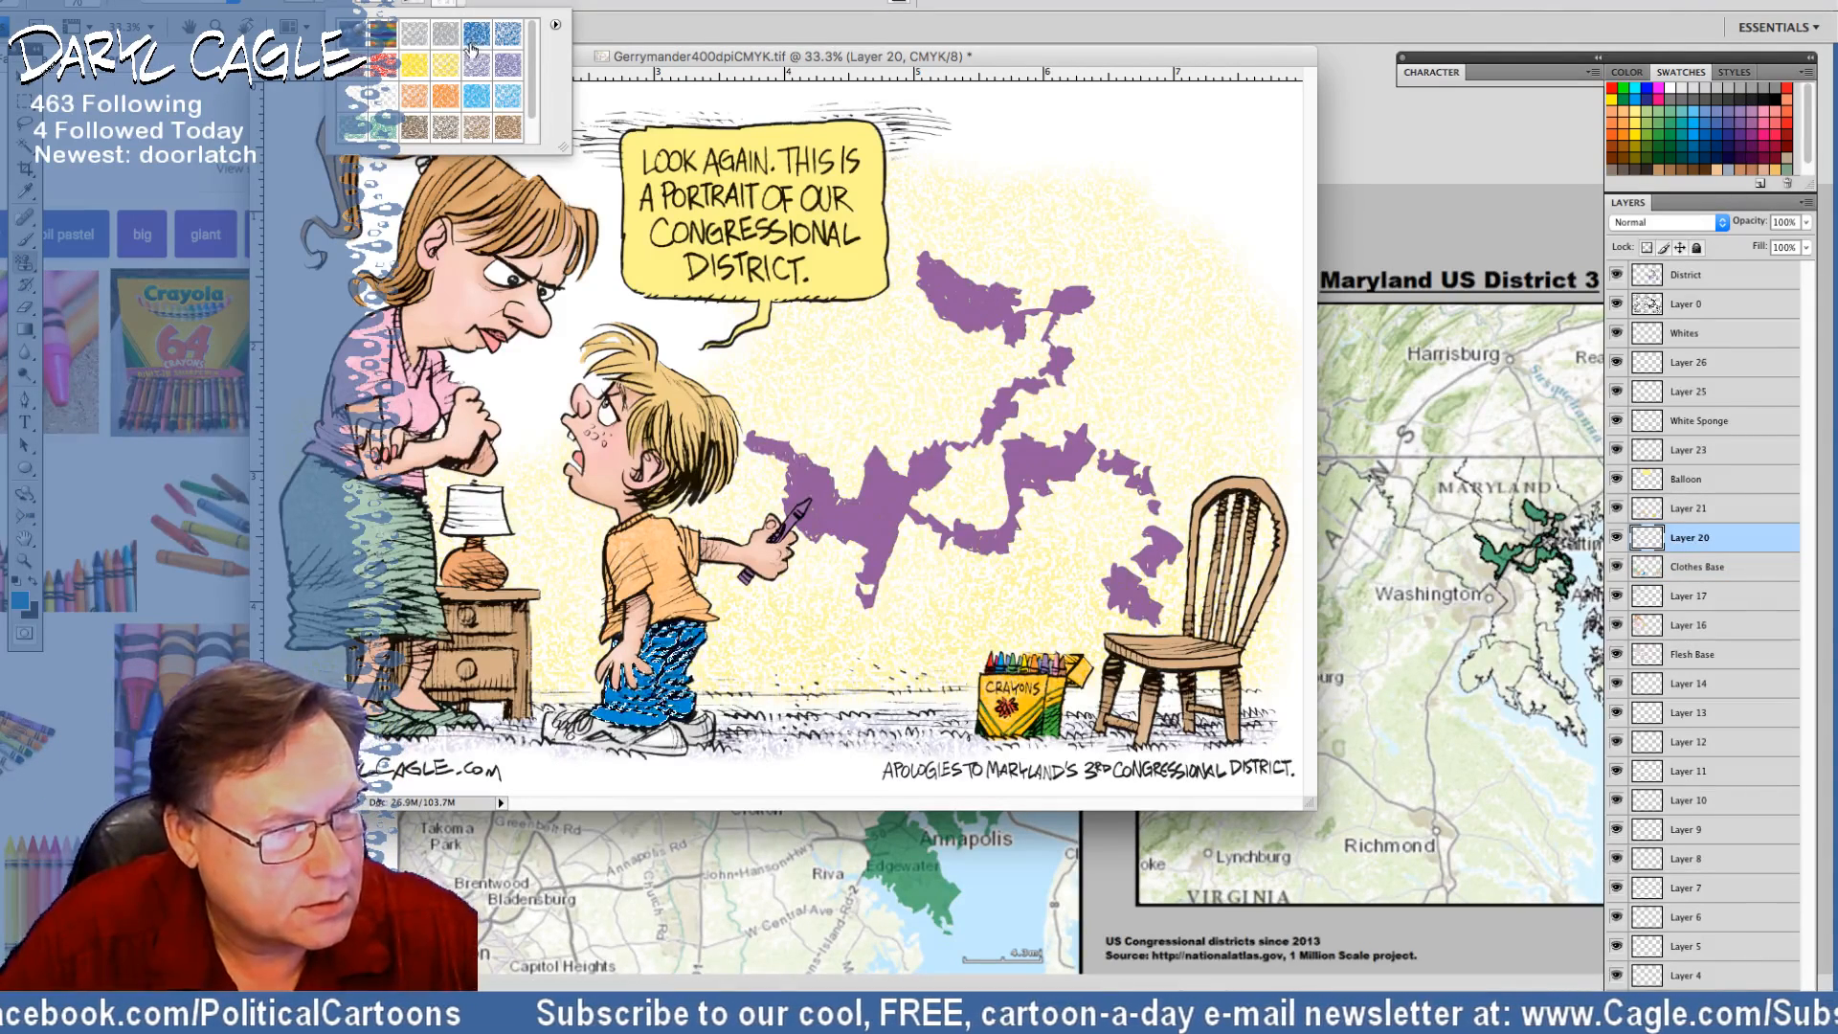
left_click(476, 33)
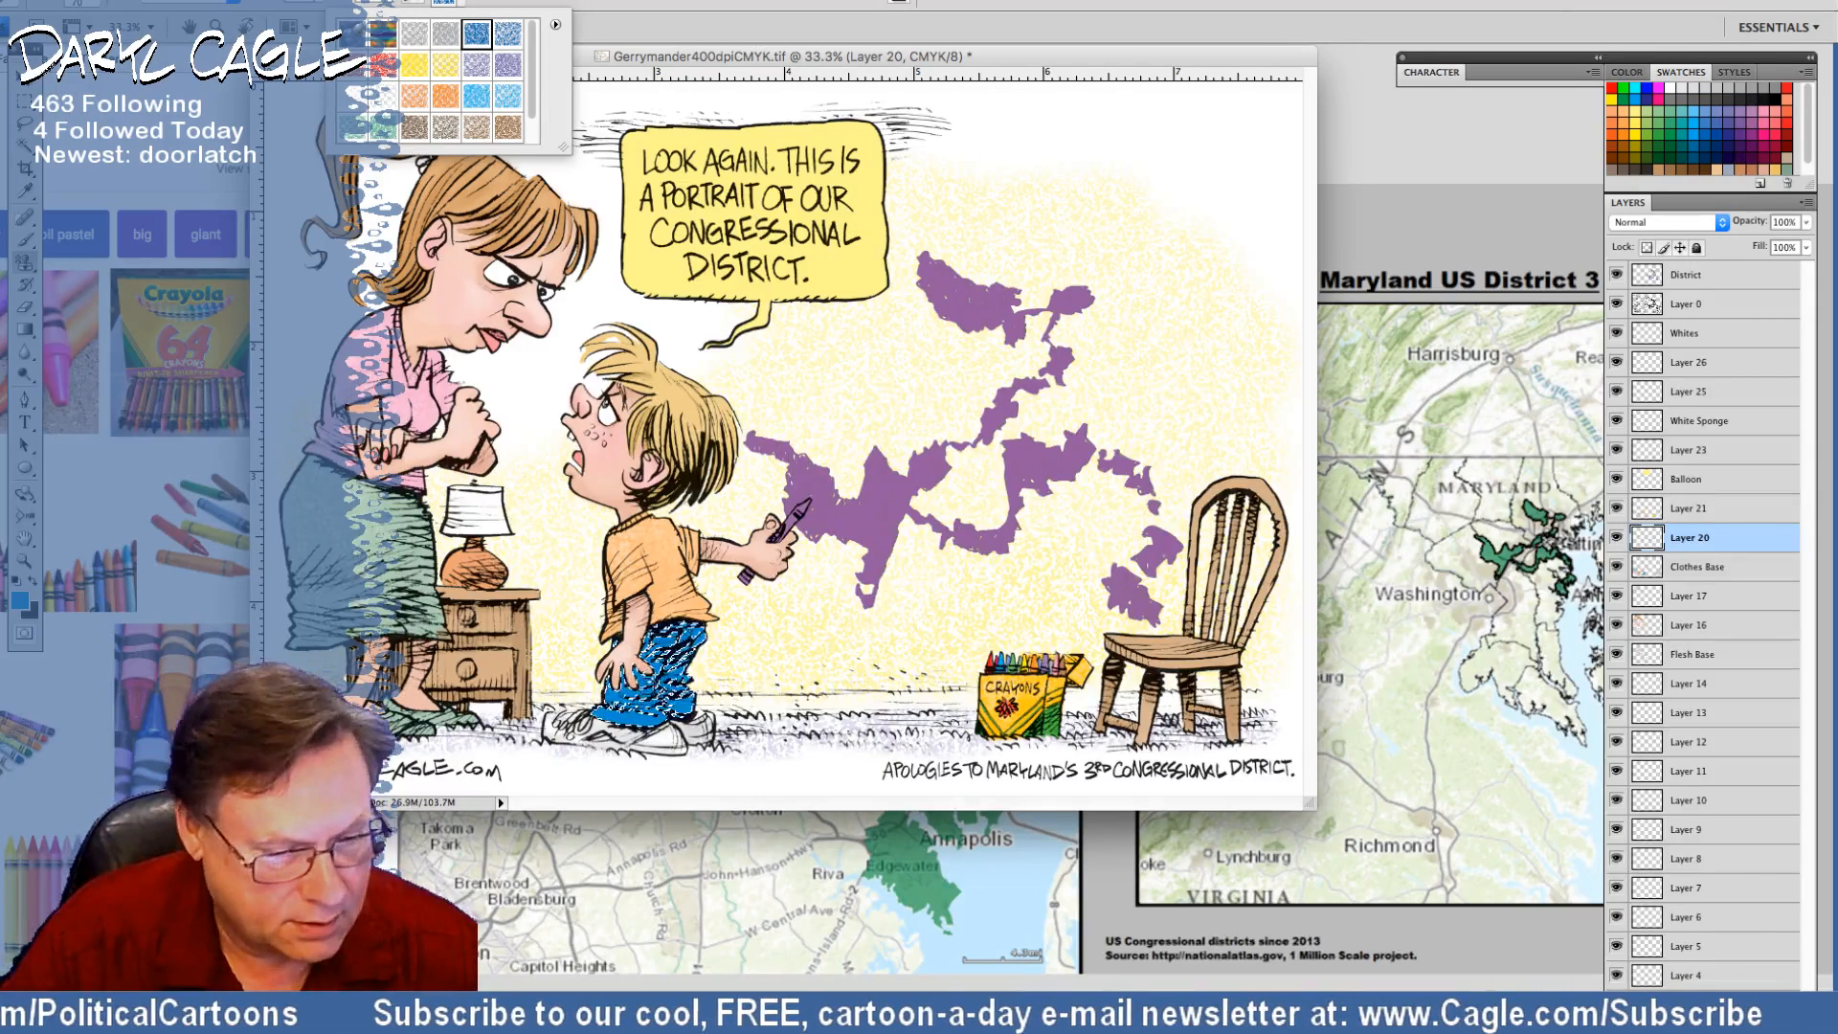
key("Return")
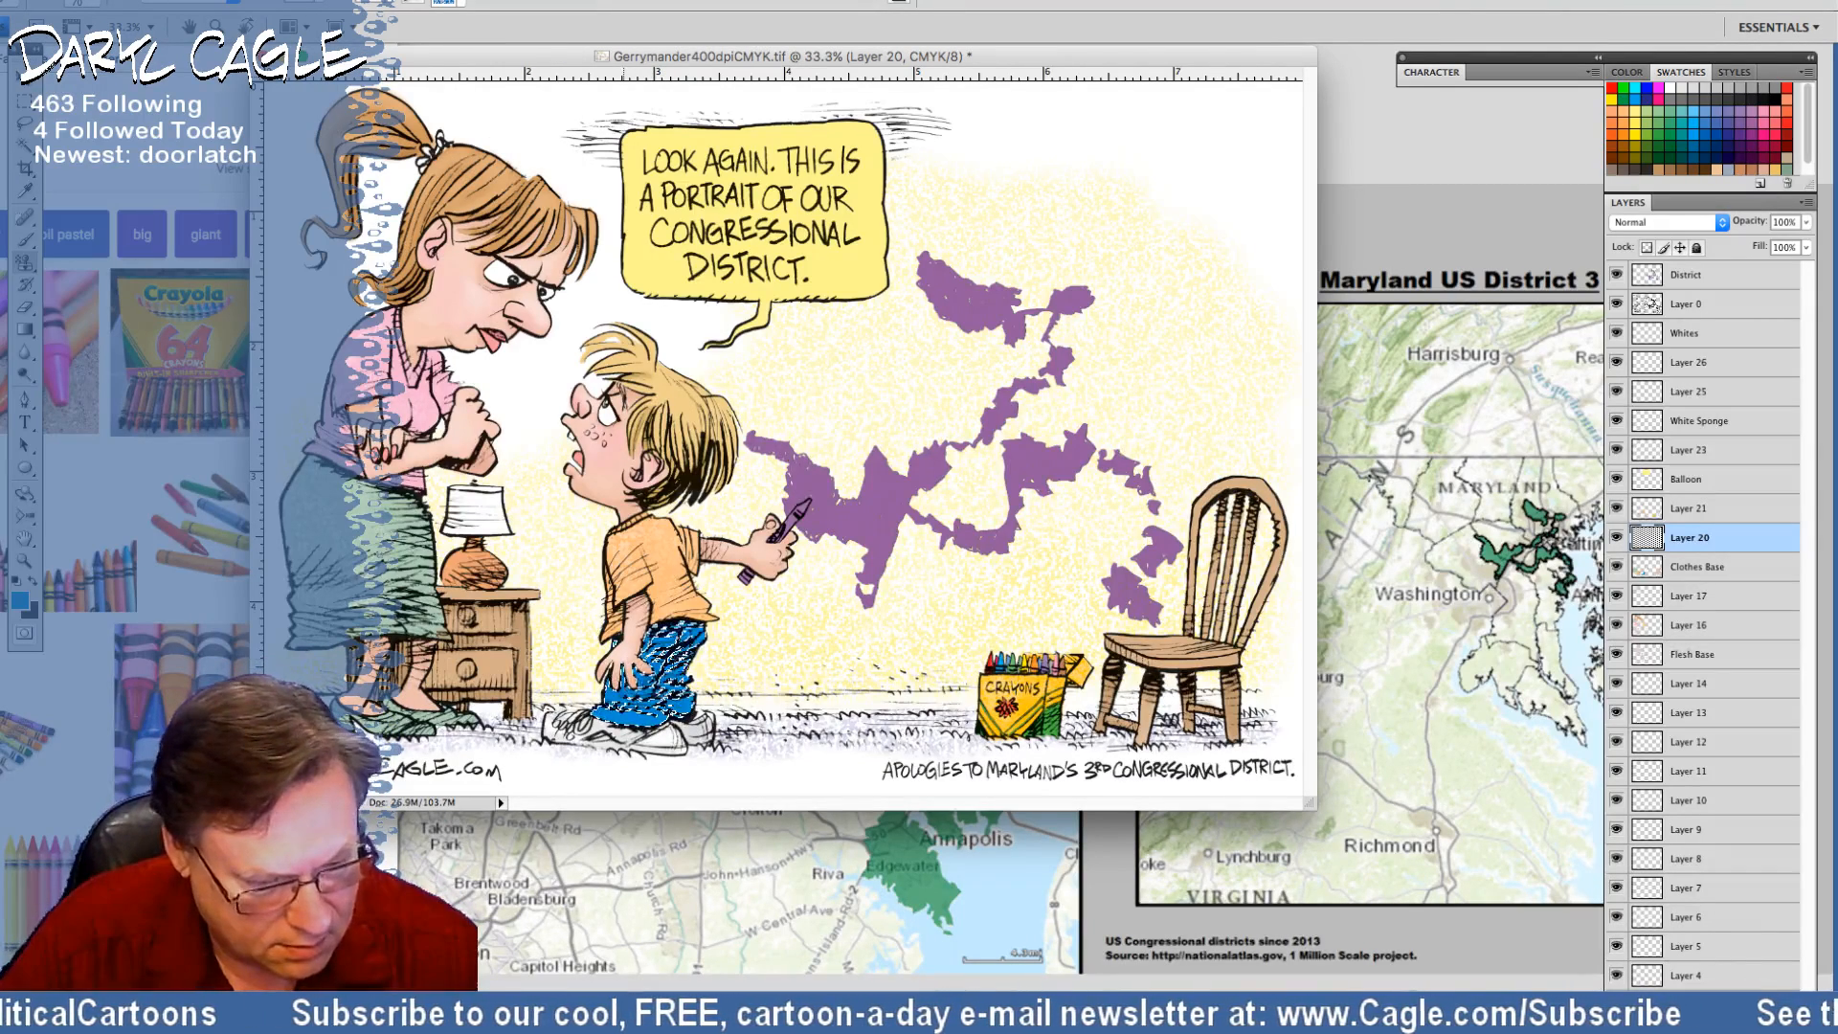
left_click_drag(623, 660, 670, 689)
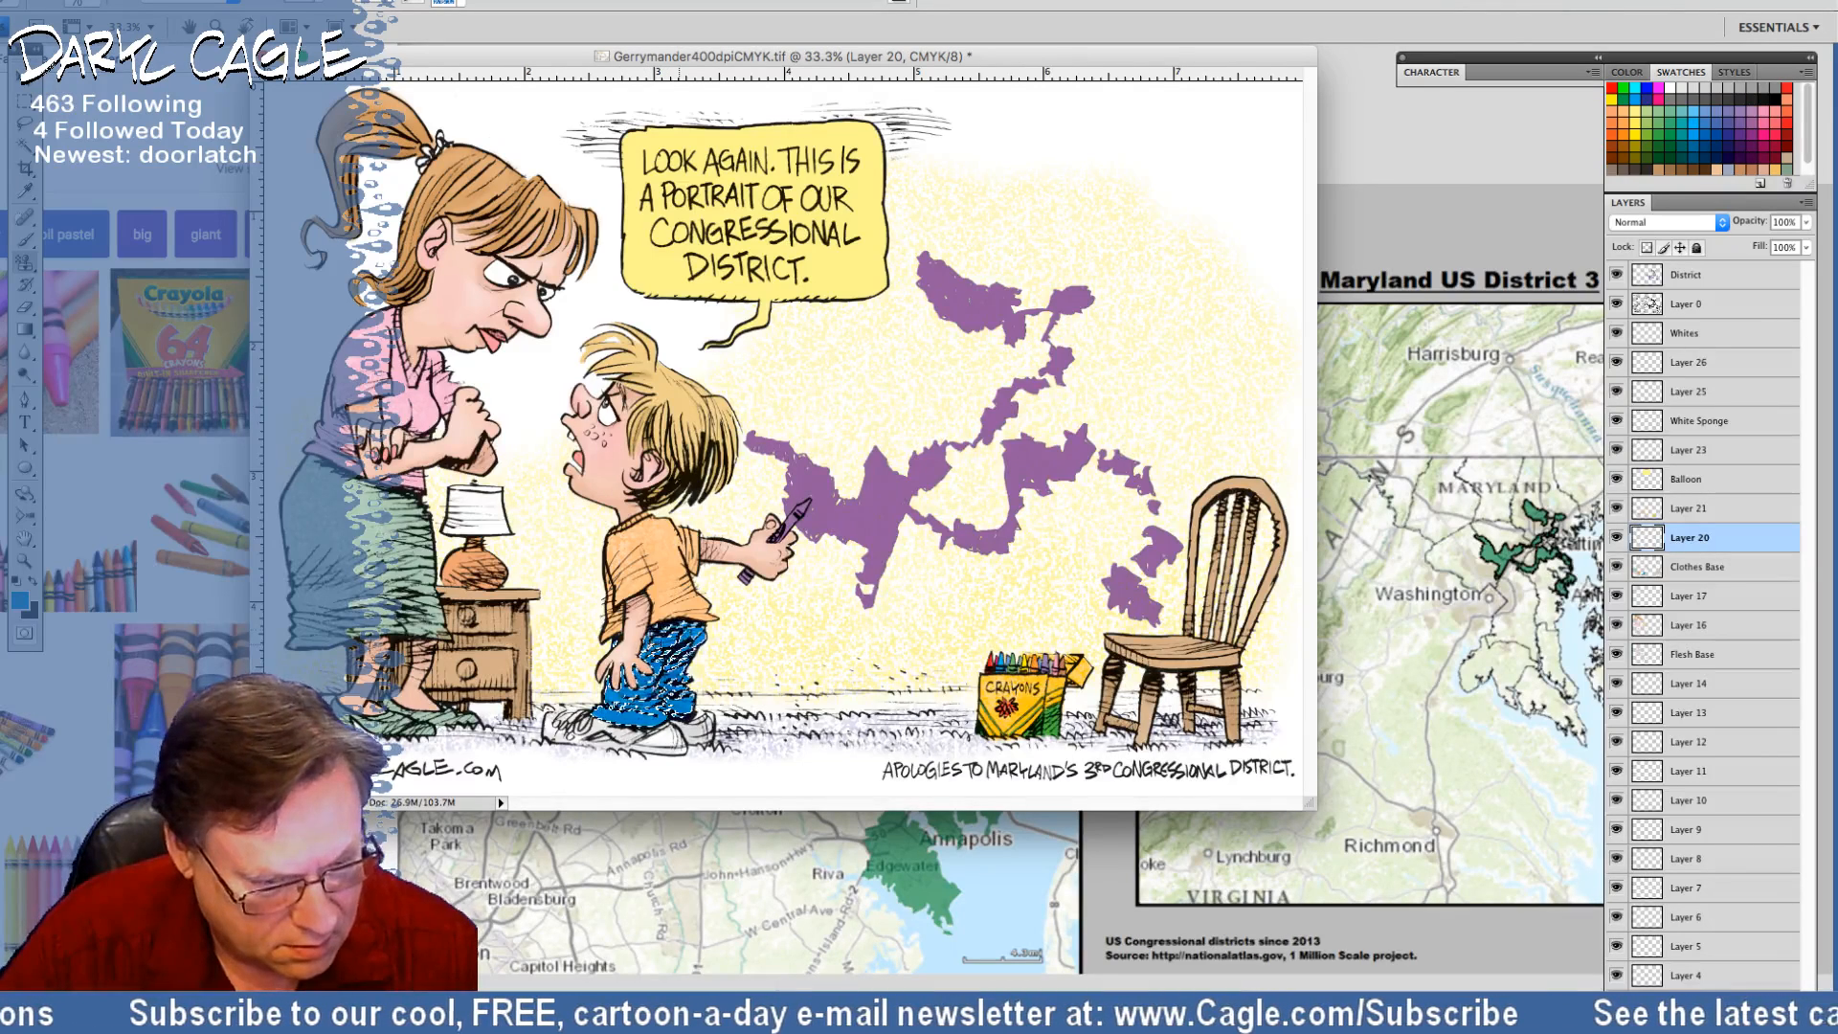
left_click_drag(622, 661, 675, 689)
key("super+a")
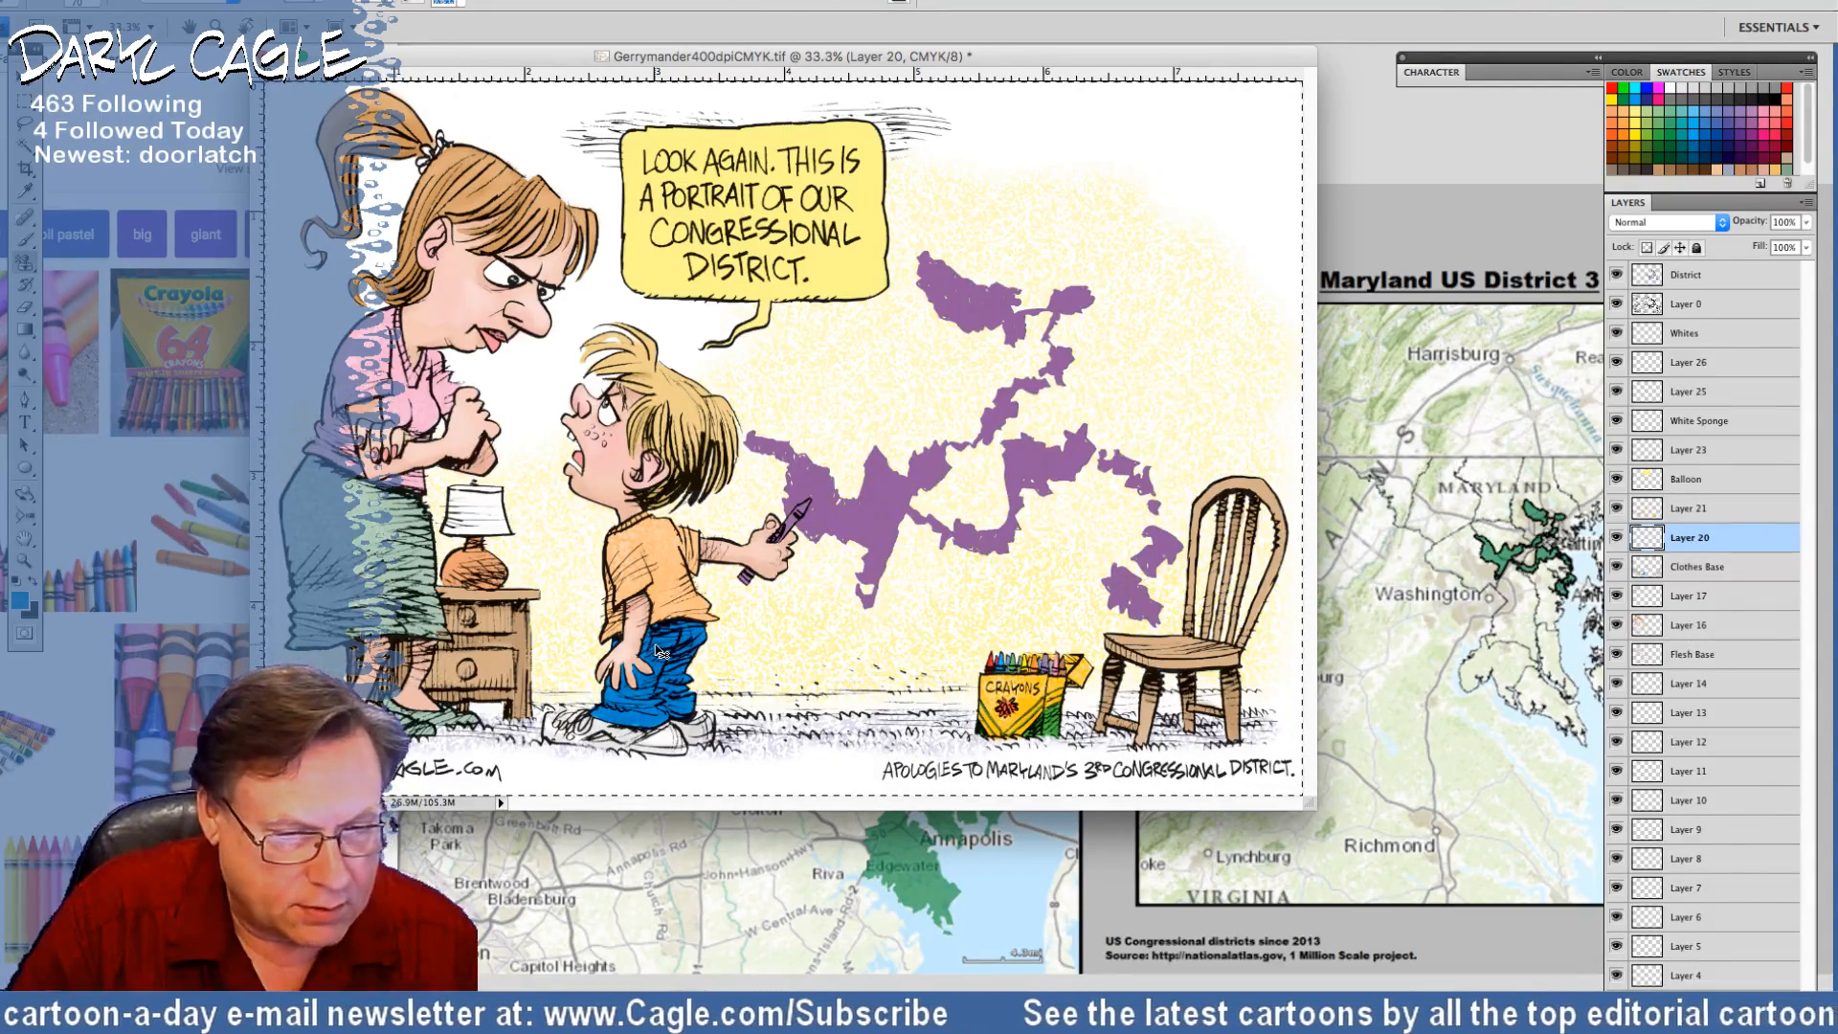
Sample the purple of the crayon in the boy's hand and set the foreground colour to a lighter purple
key("ctrl+plus")
key("ctrl+plus")
key("ctrl+plus")
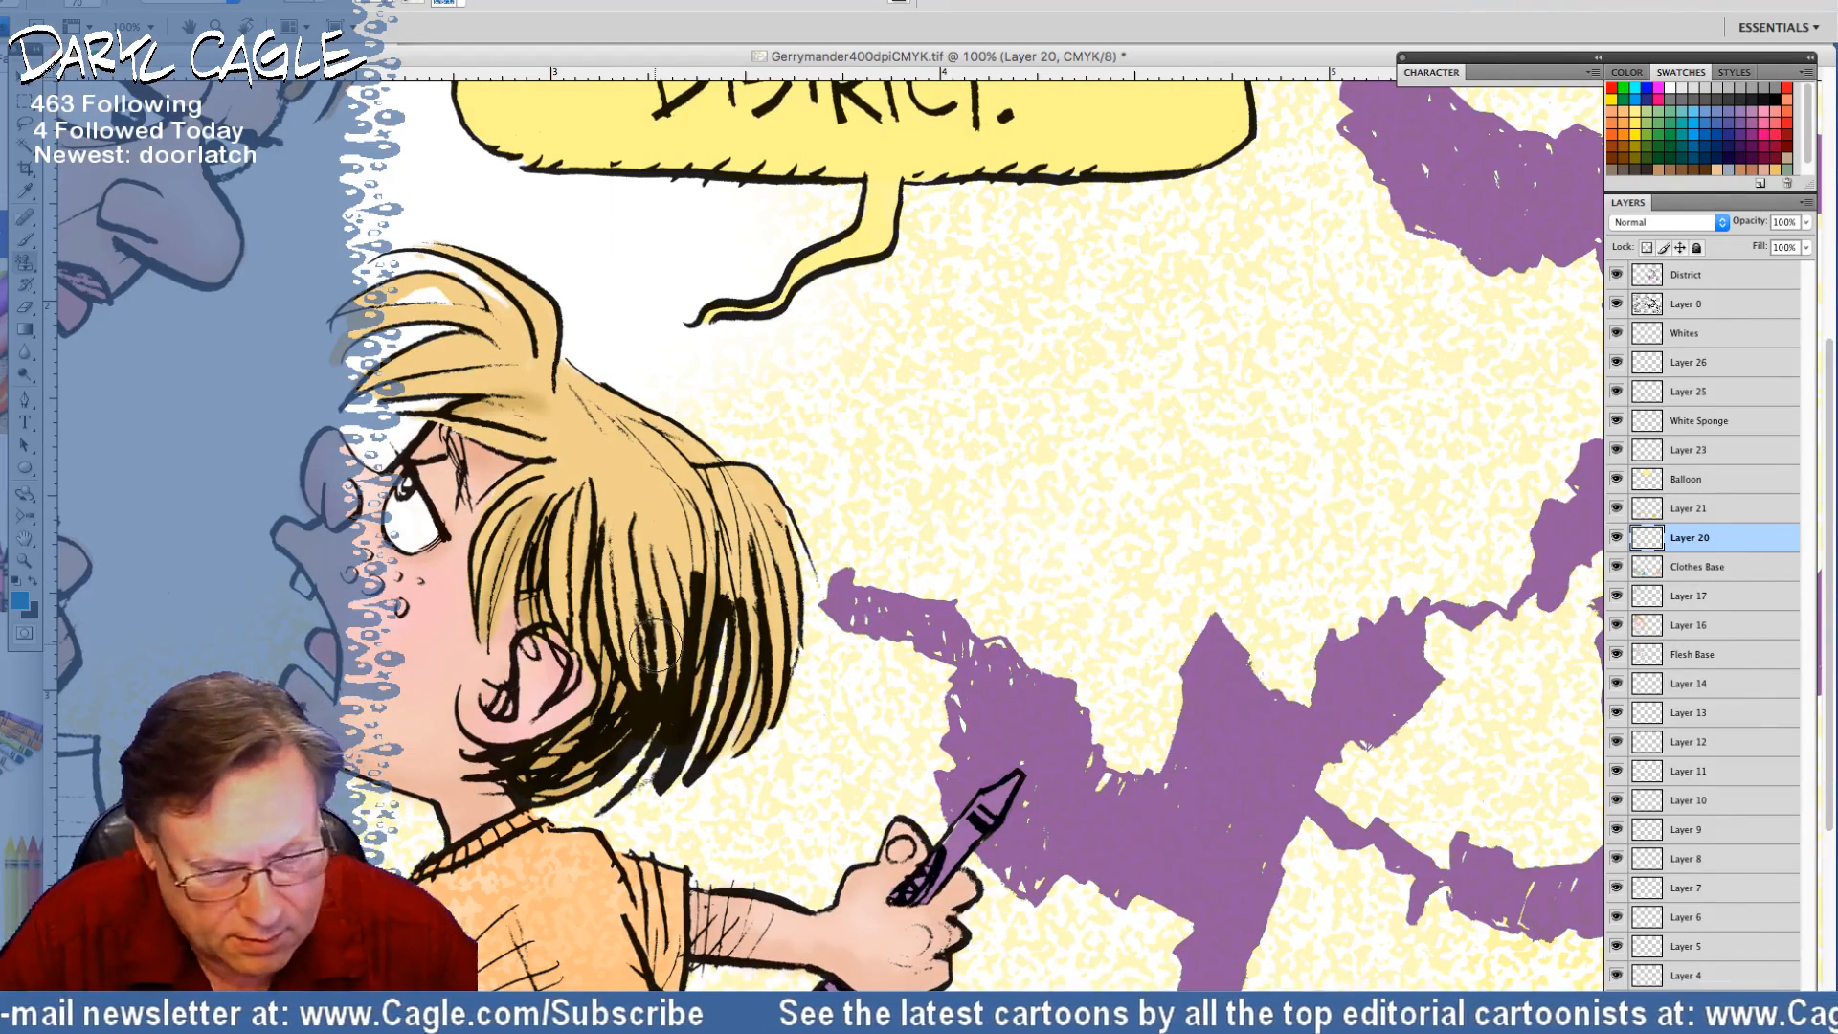
left_click_drag(866, 810, 869, 567)
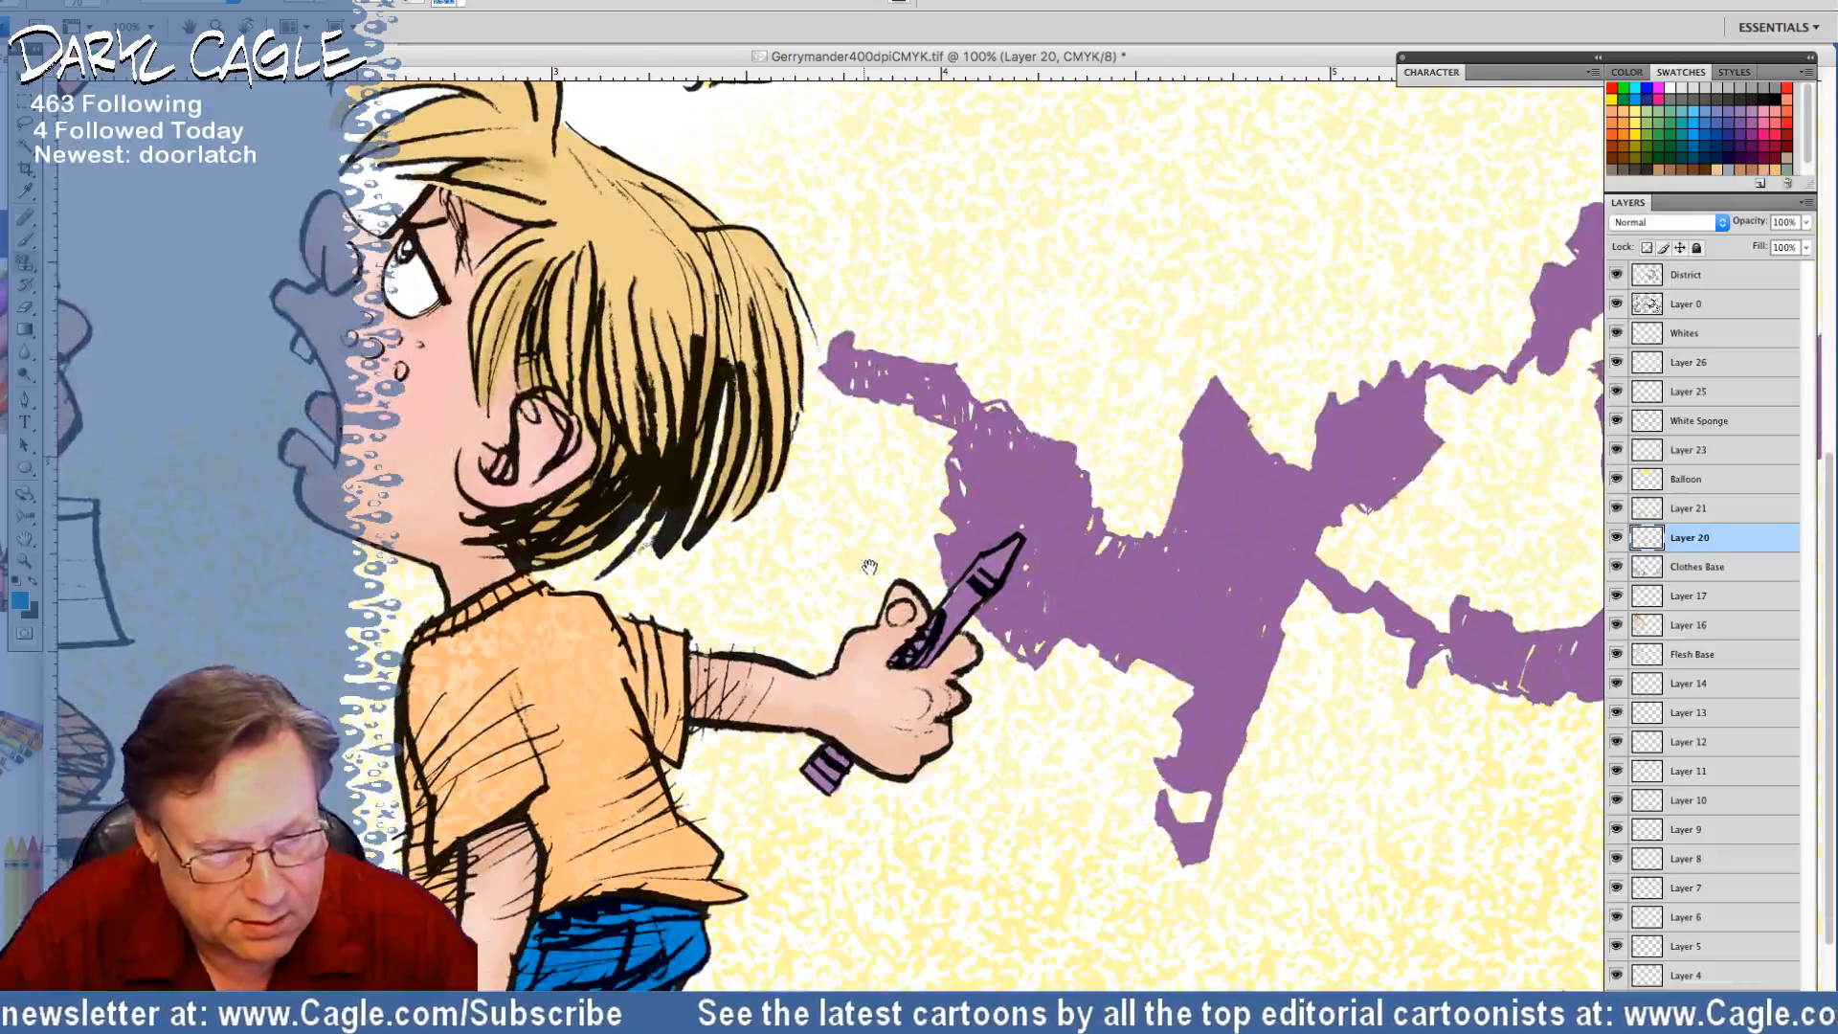
left_click(26, 191)
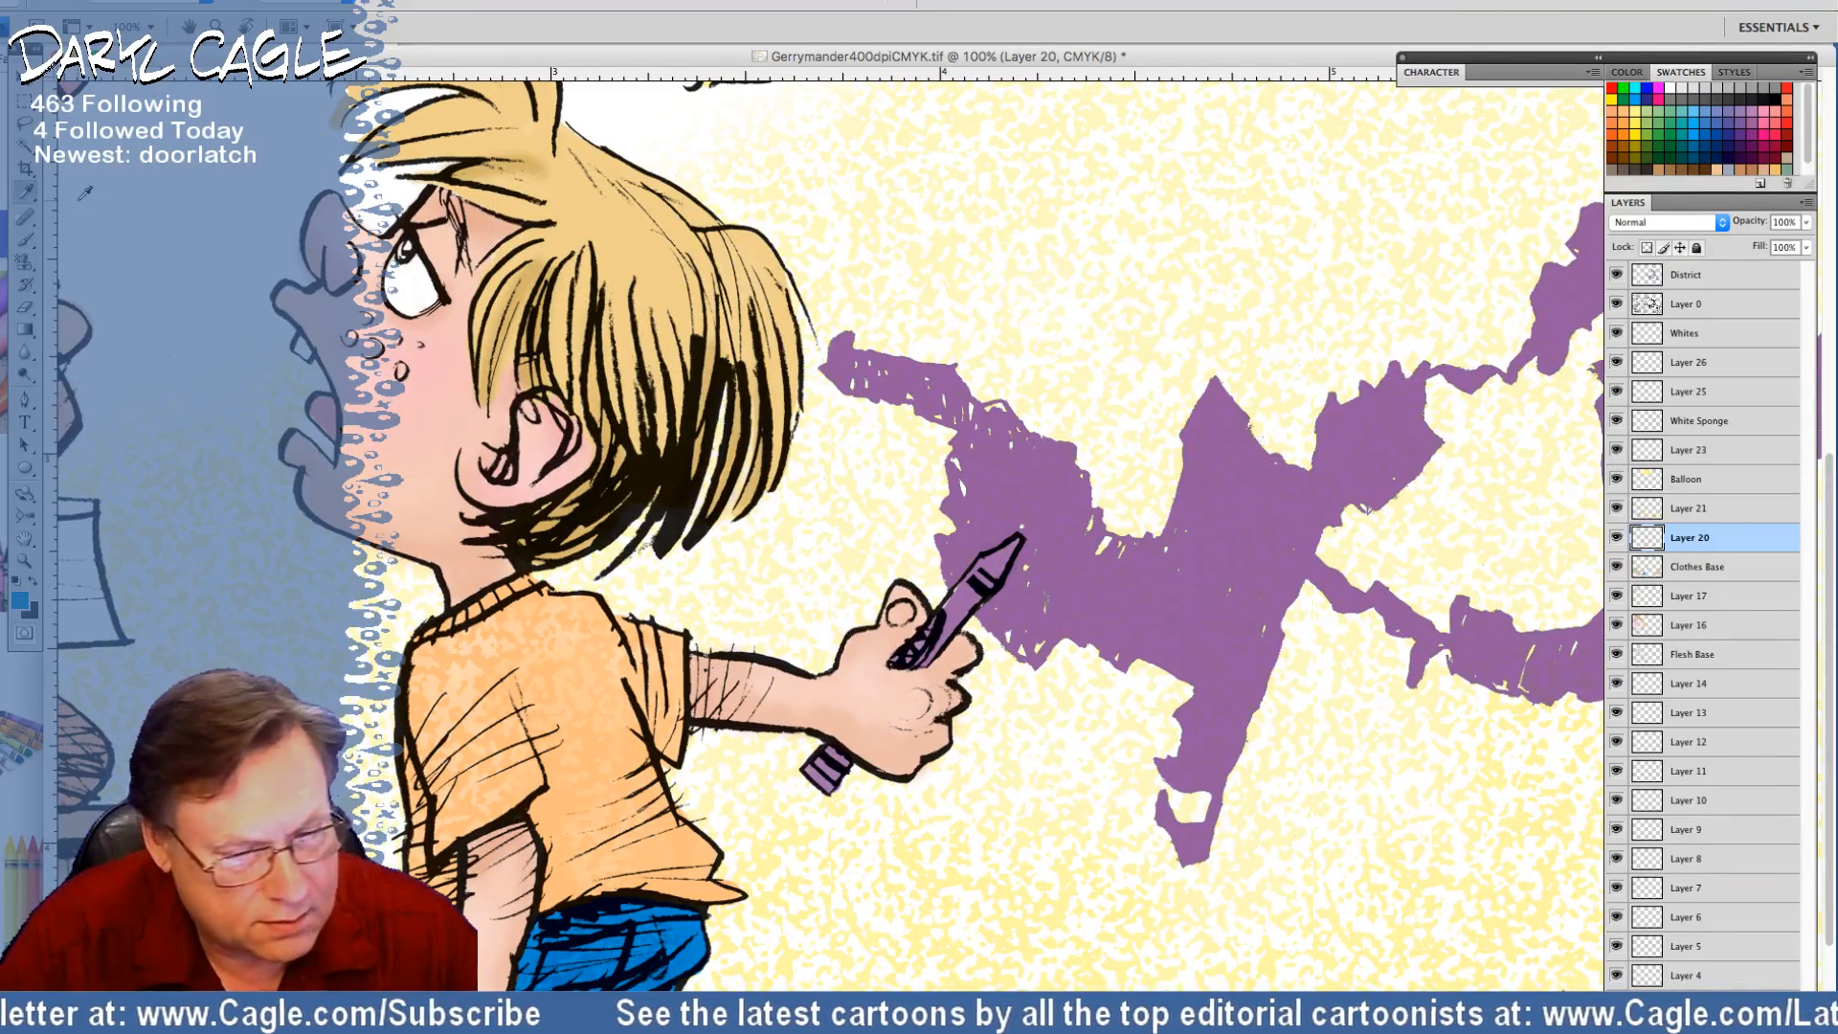
left_click(966, 595)
left_click(21, 601)
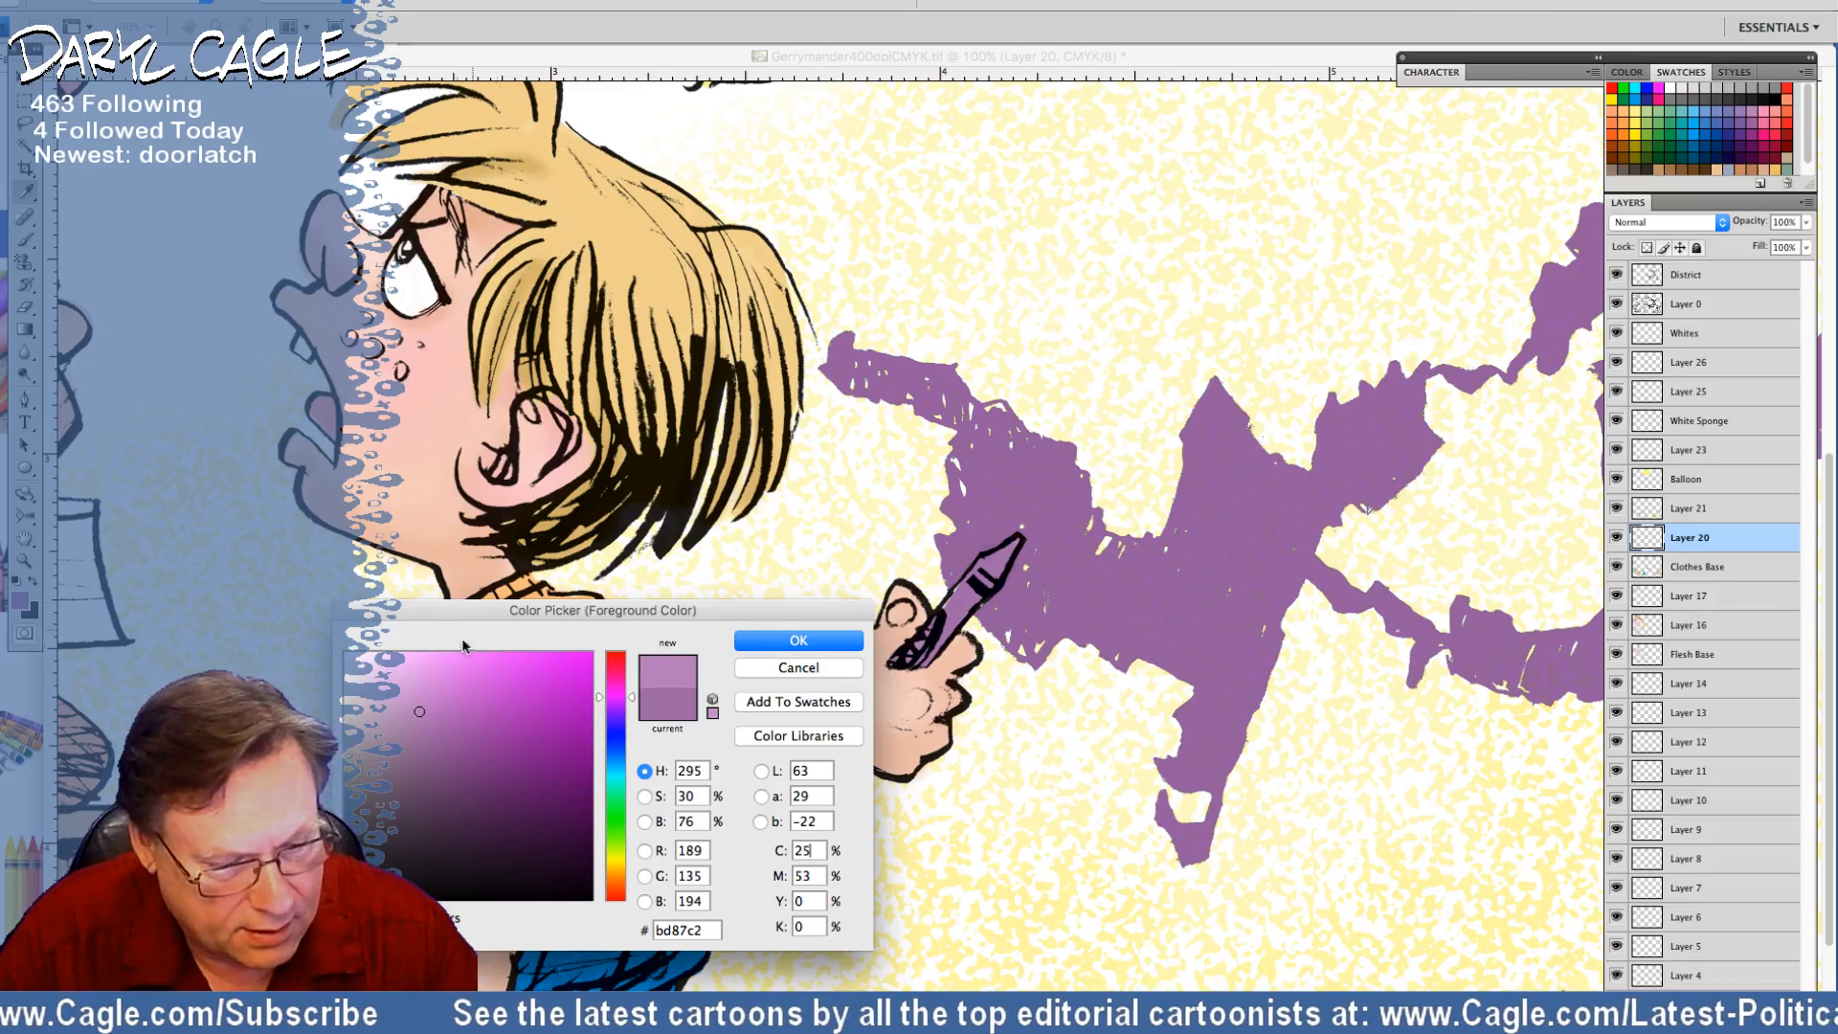
left_click(415, 695)
left_click(763, 642)
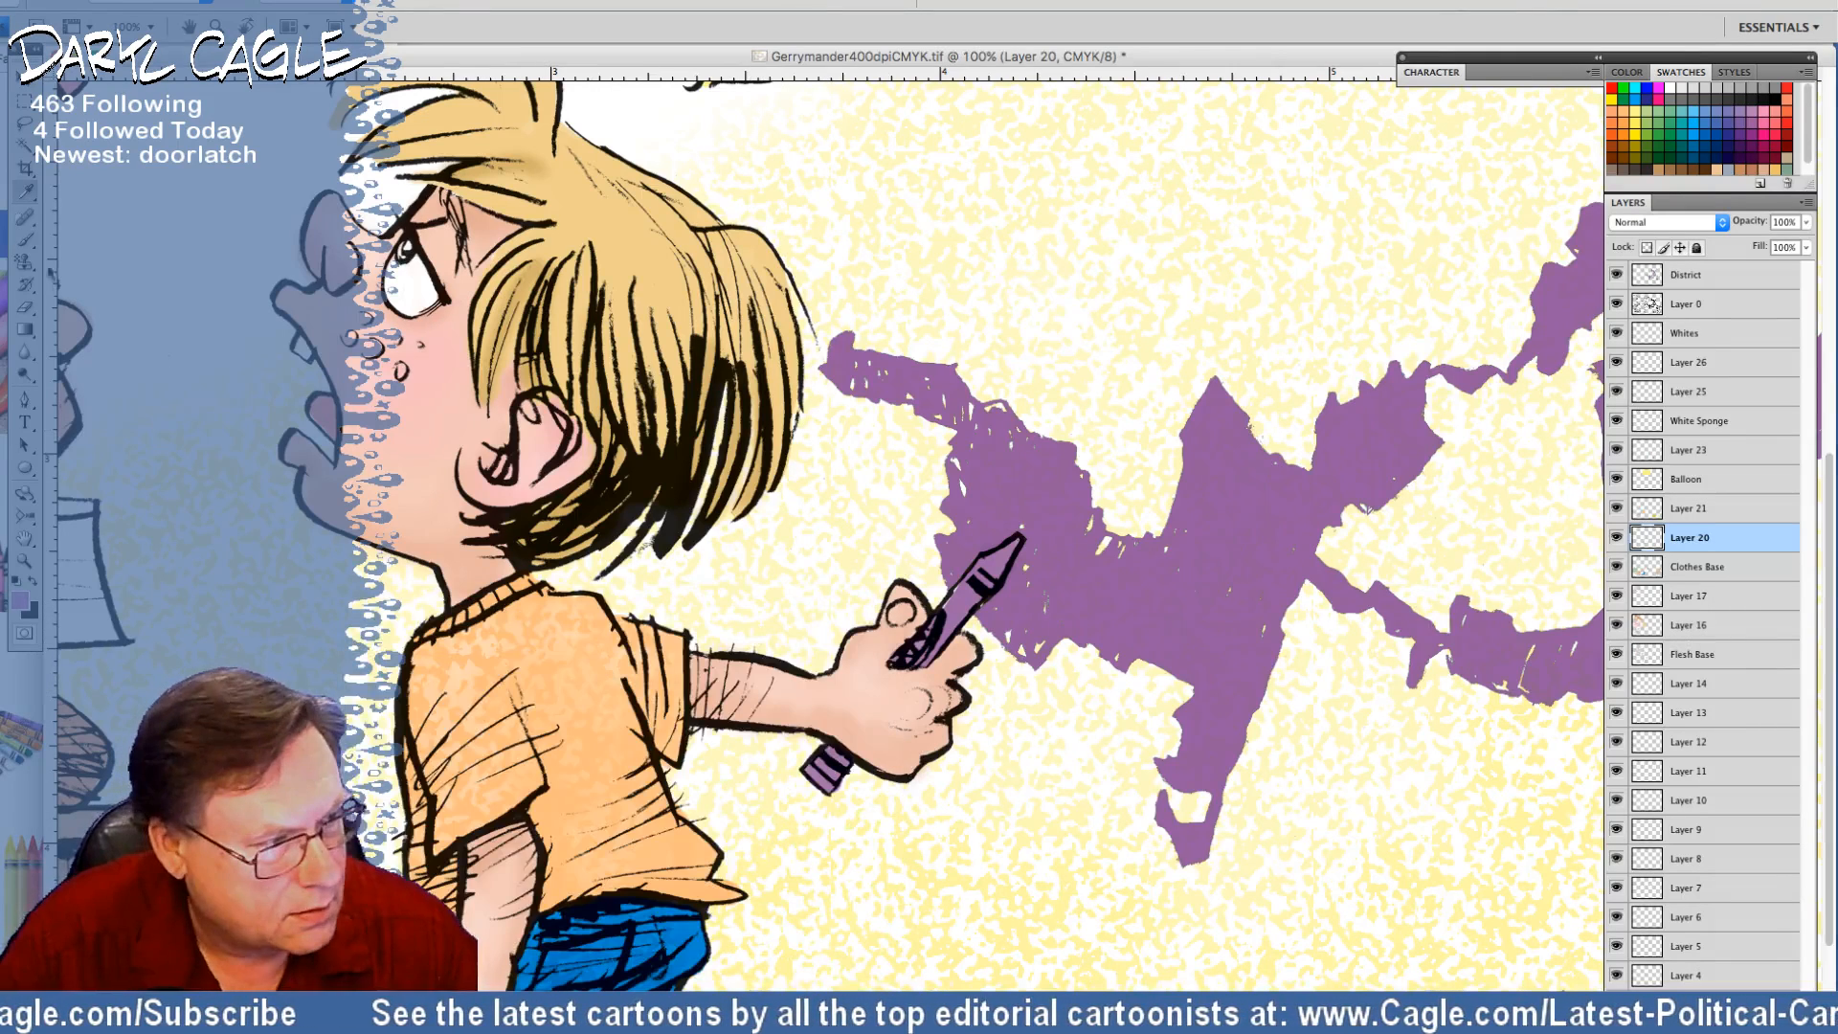
On Layer 25, choose a brush preset and paint a light purple highlight along the crayon in the boy's hand
left_click(1675, 394)
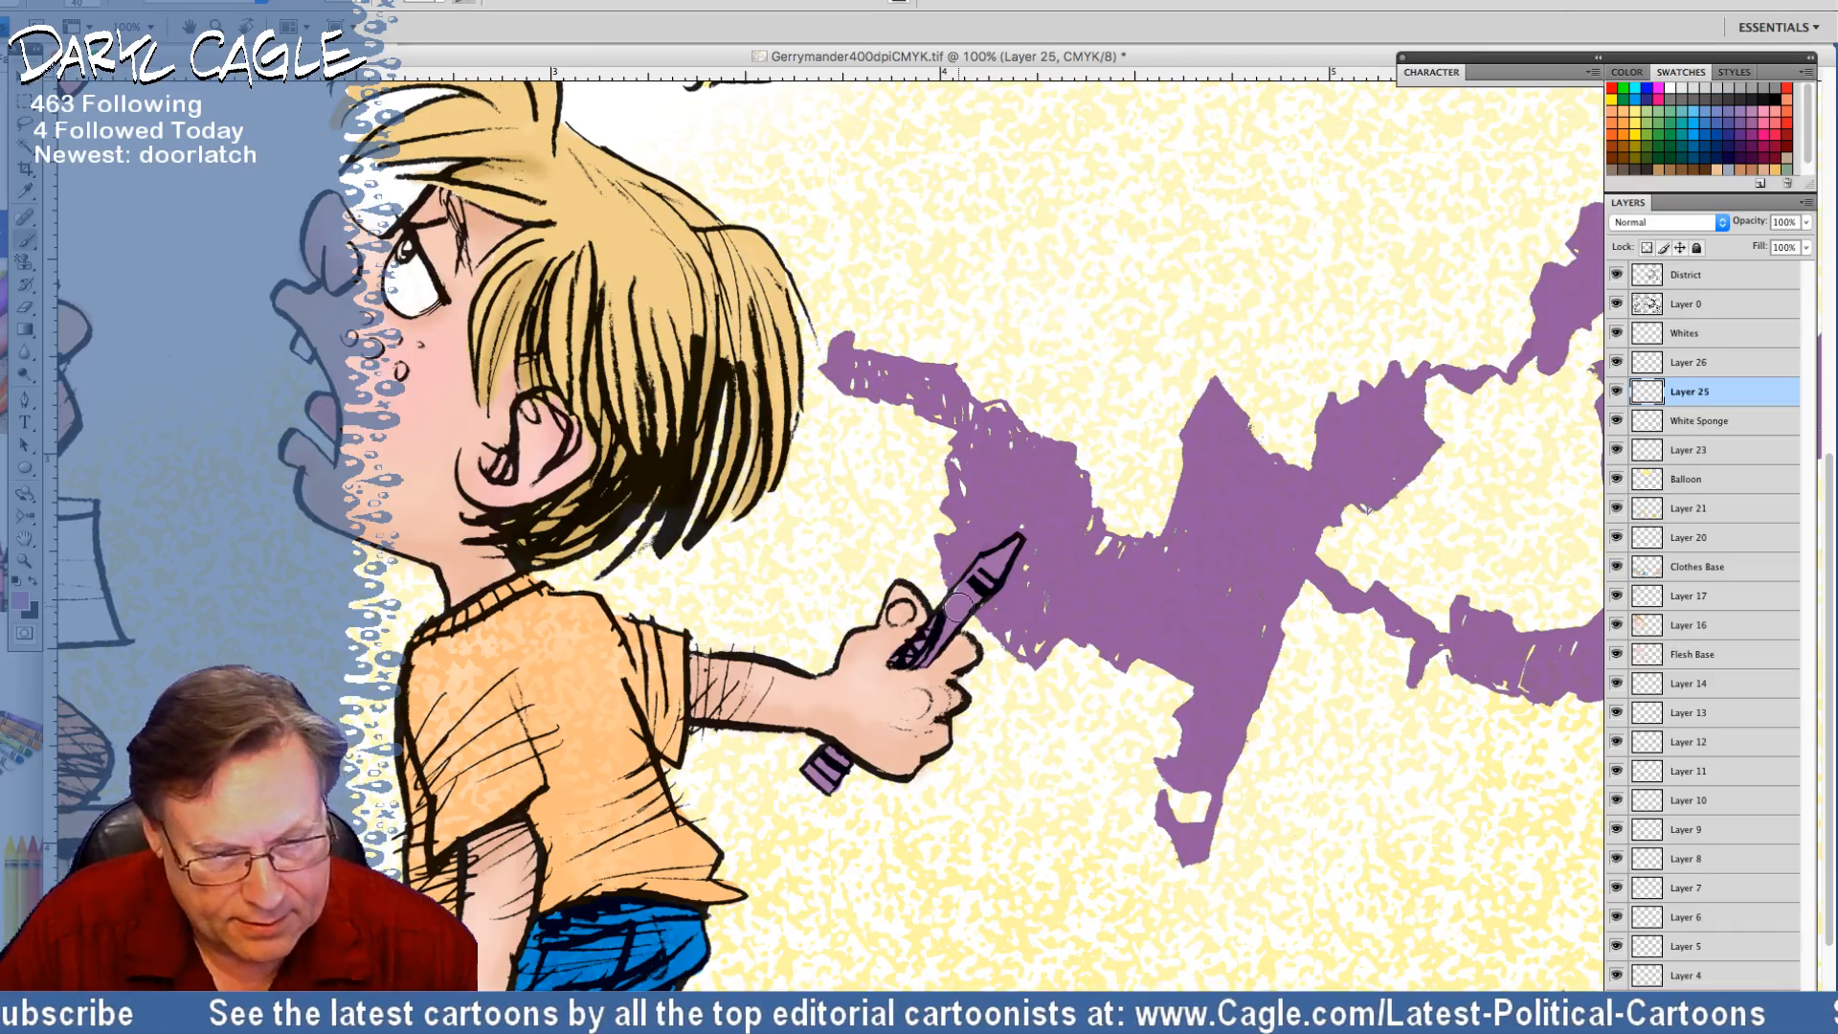
left_click(95, 3)
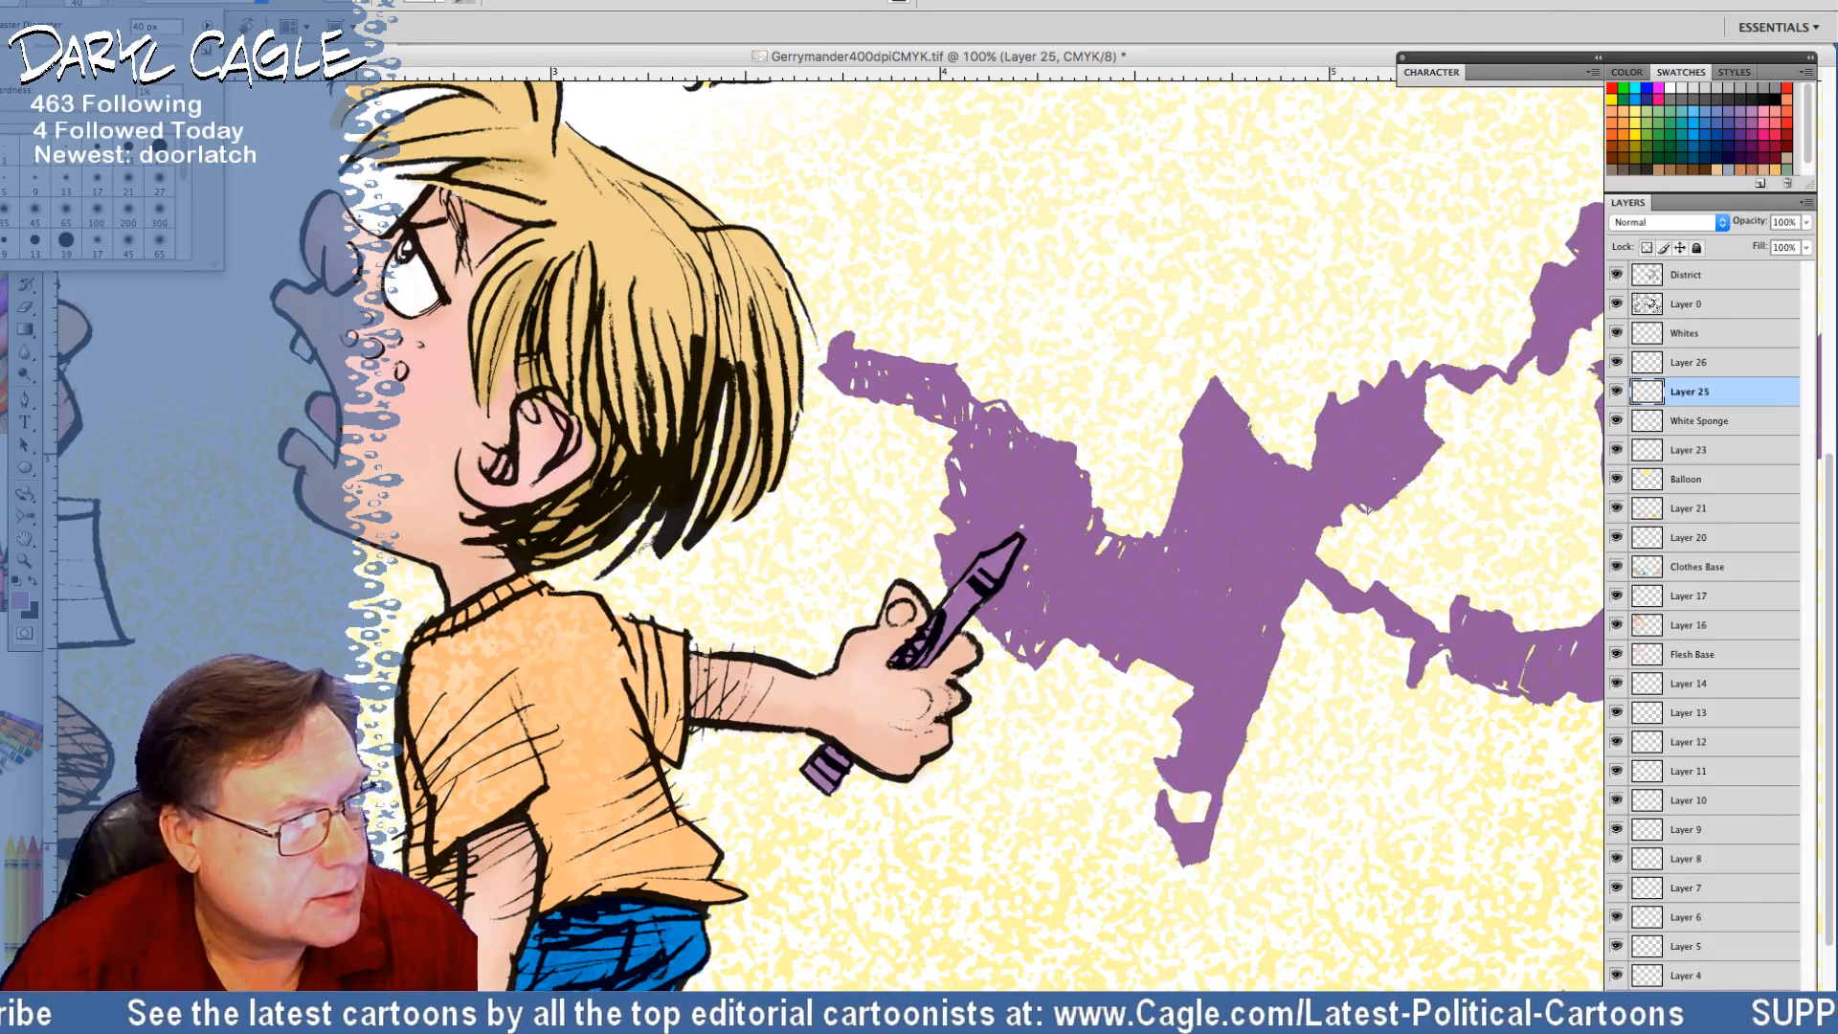
left_click_drag(6, 113, 323, 154)
key("Return")
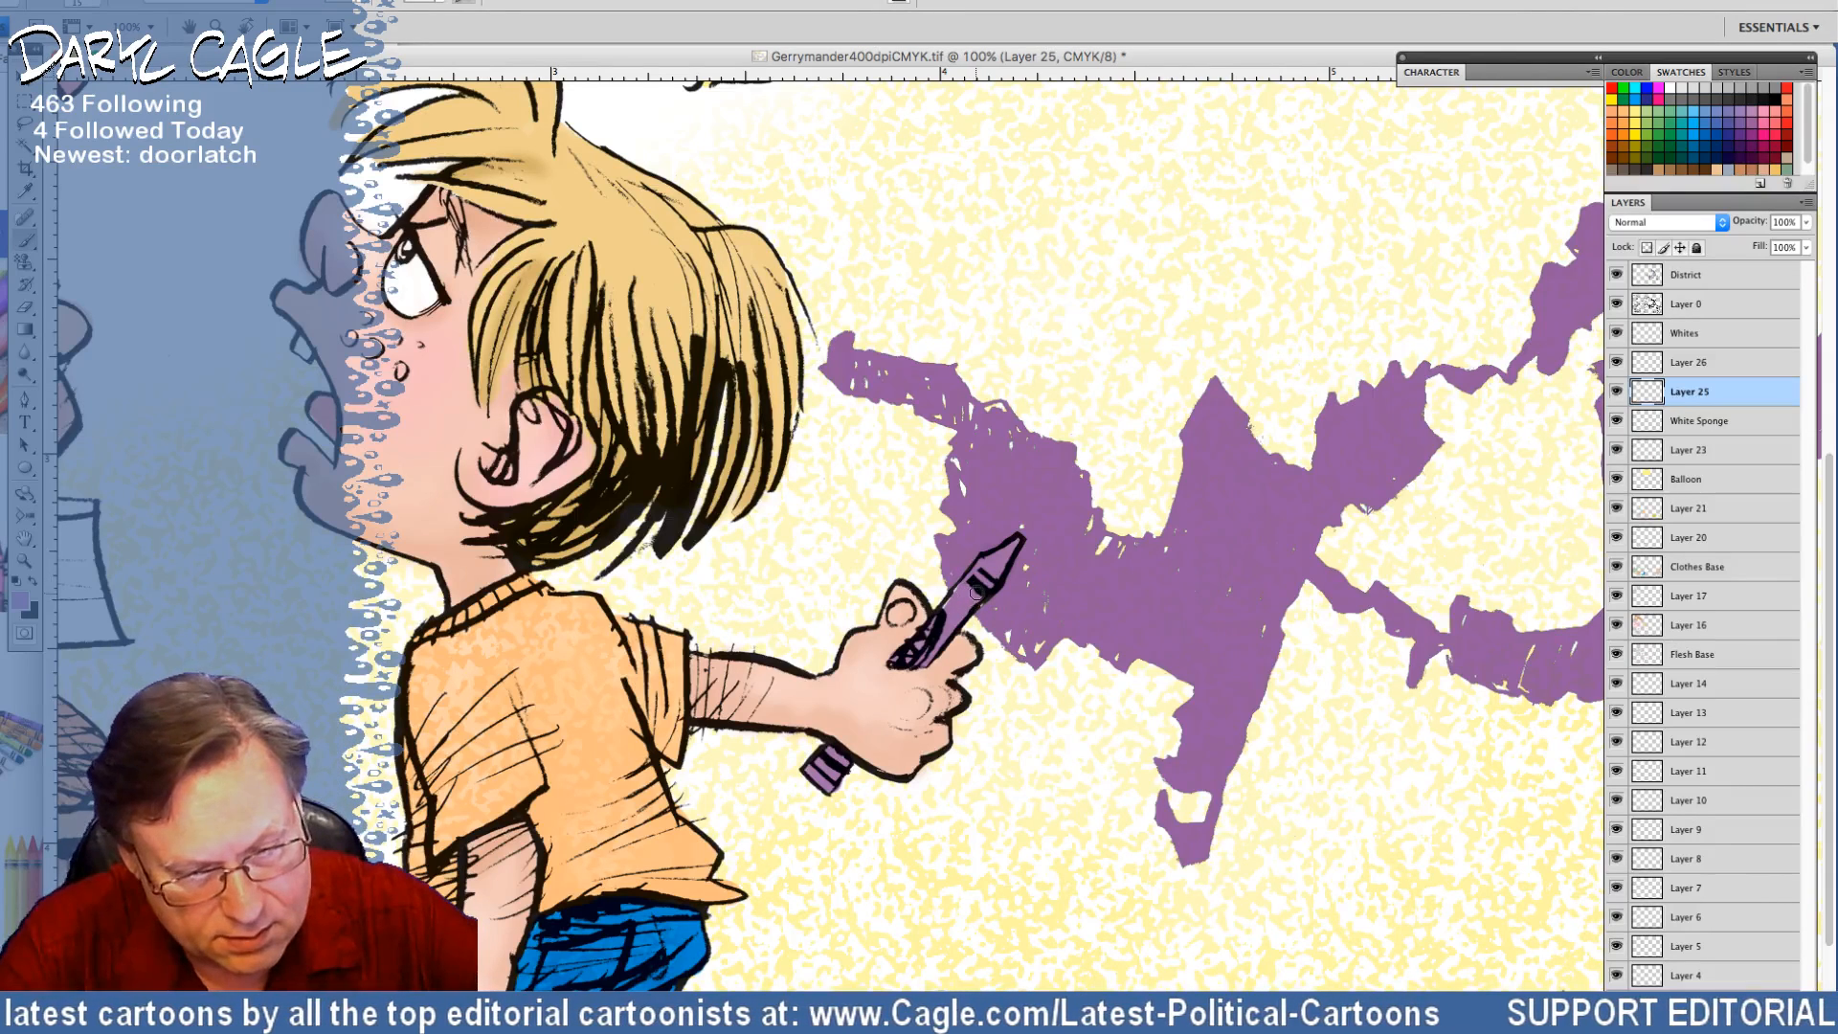
left_click_drag(977, 594, 924, 652)
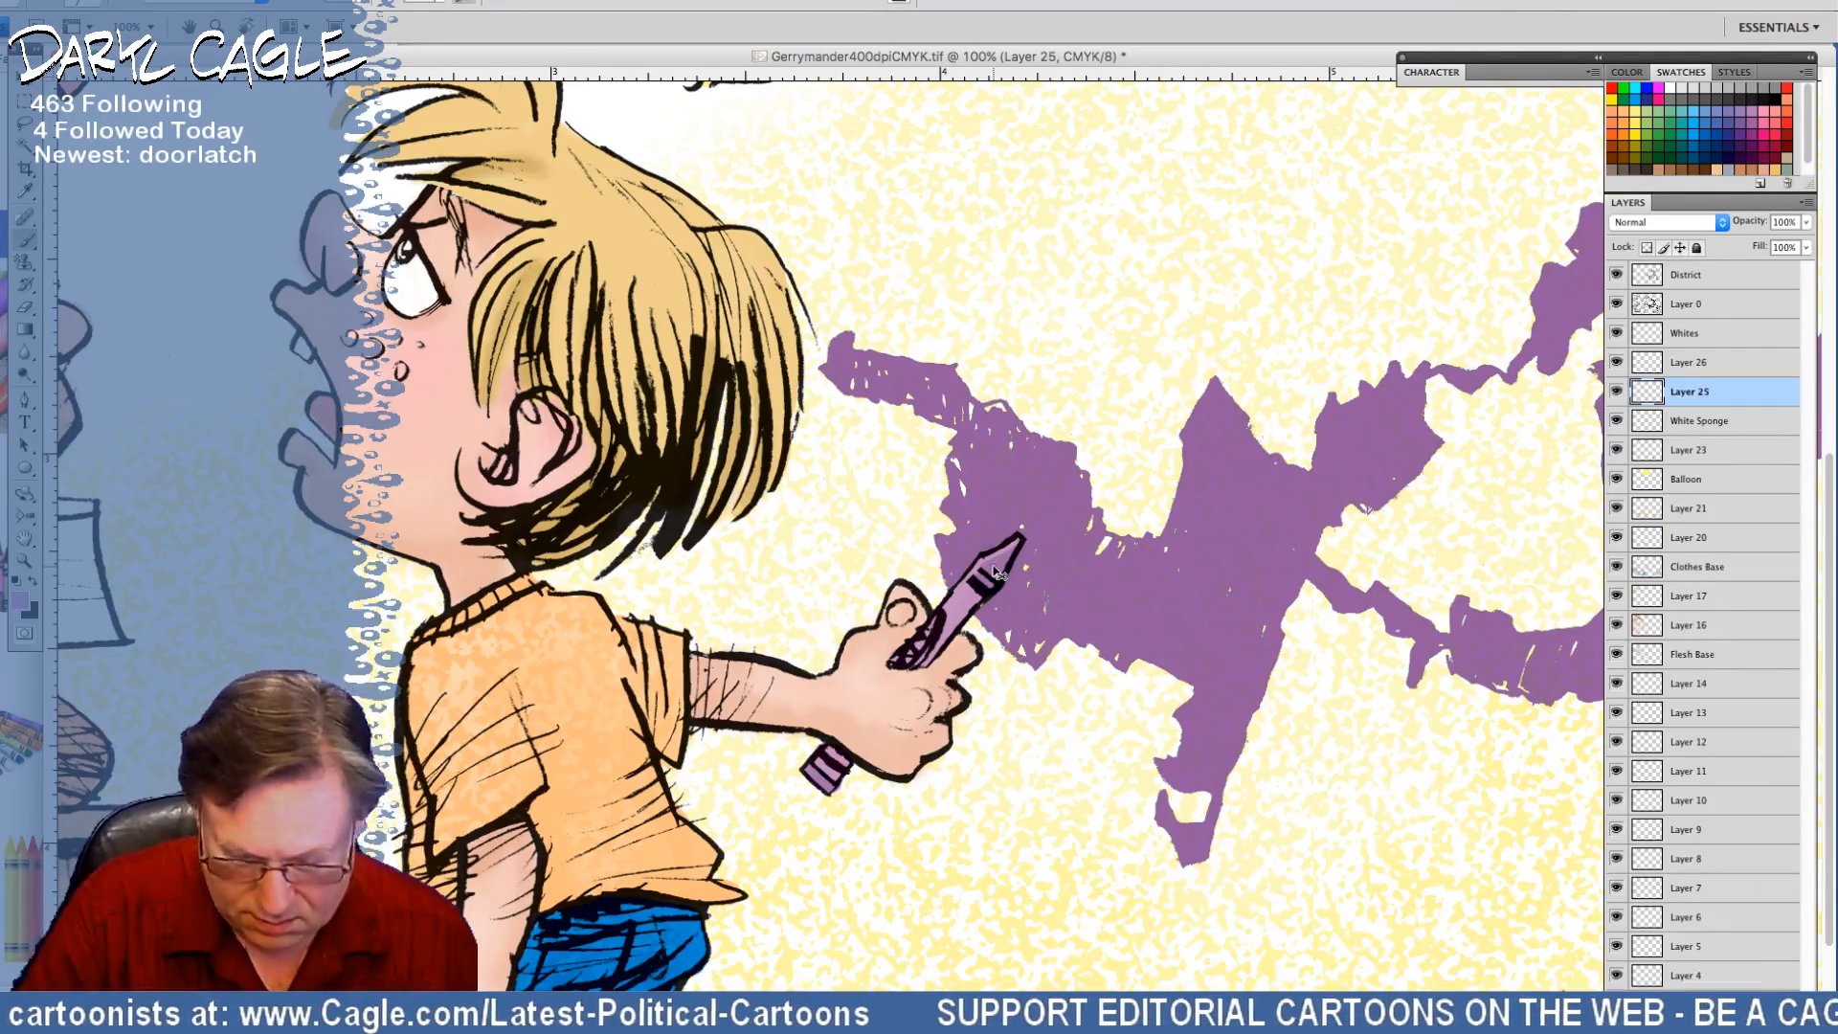
Select Layer 16, shrink the brush to suit the boy's small eye, and choose a light blue swatch as the paint colour
key("ctrl+minus")
key("ctrl+minus")
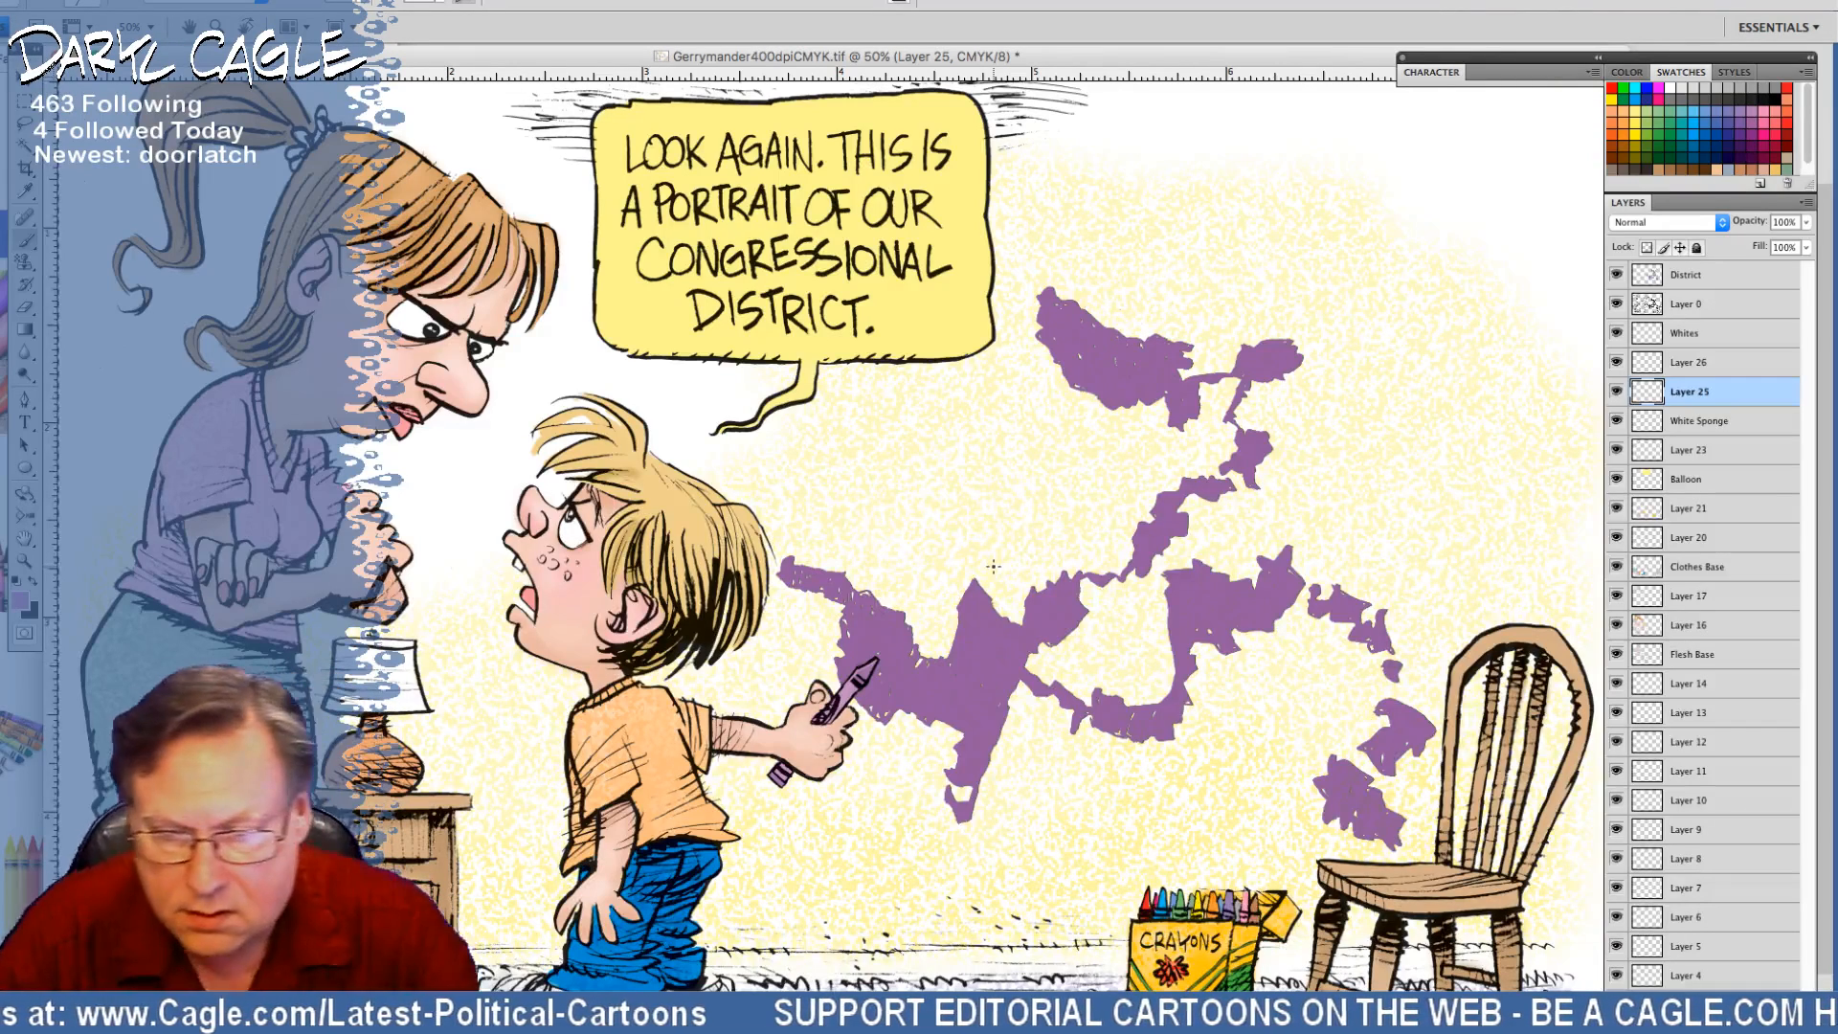
left_click(1663, 624)
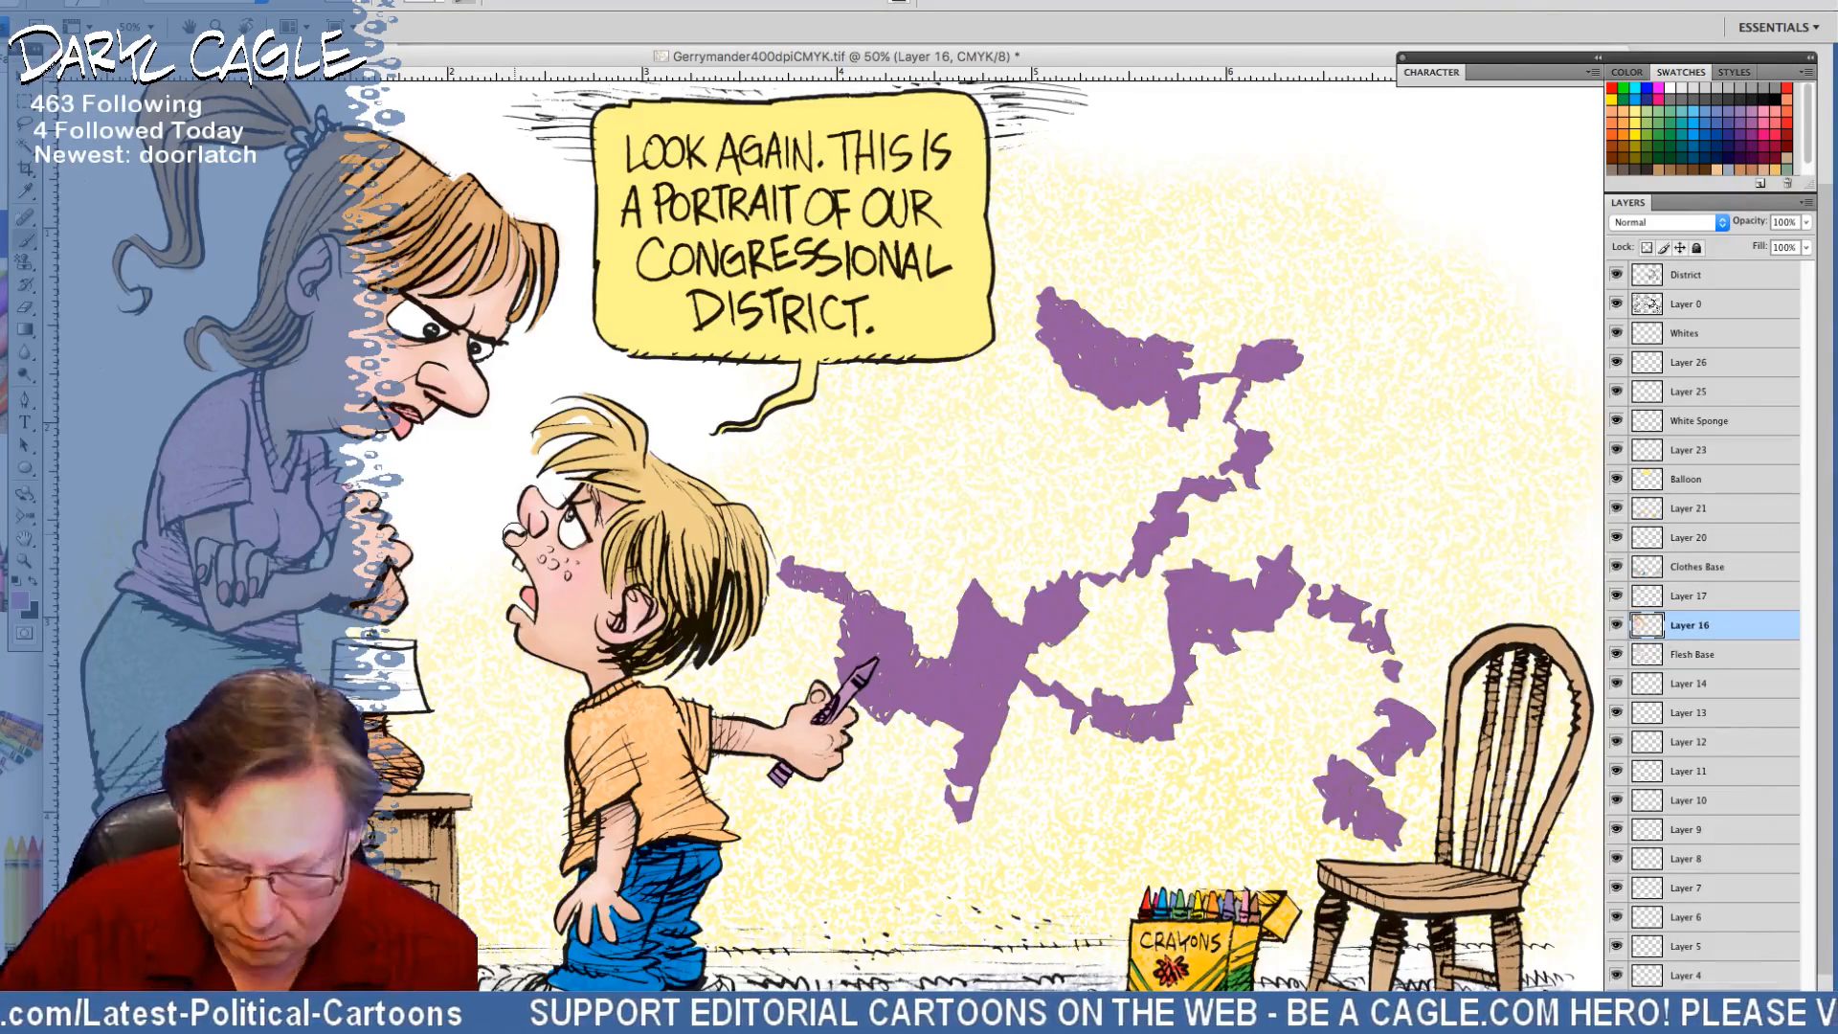
key("super+equal")
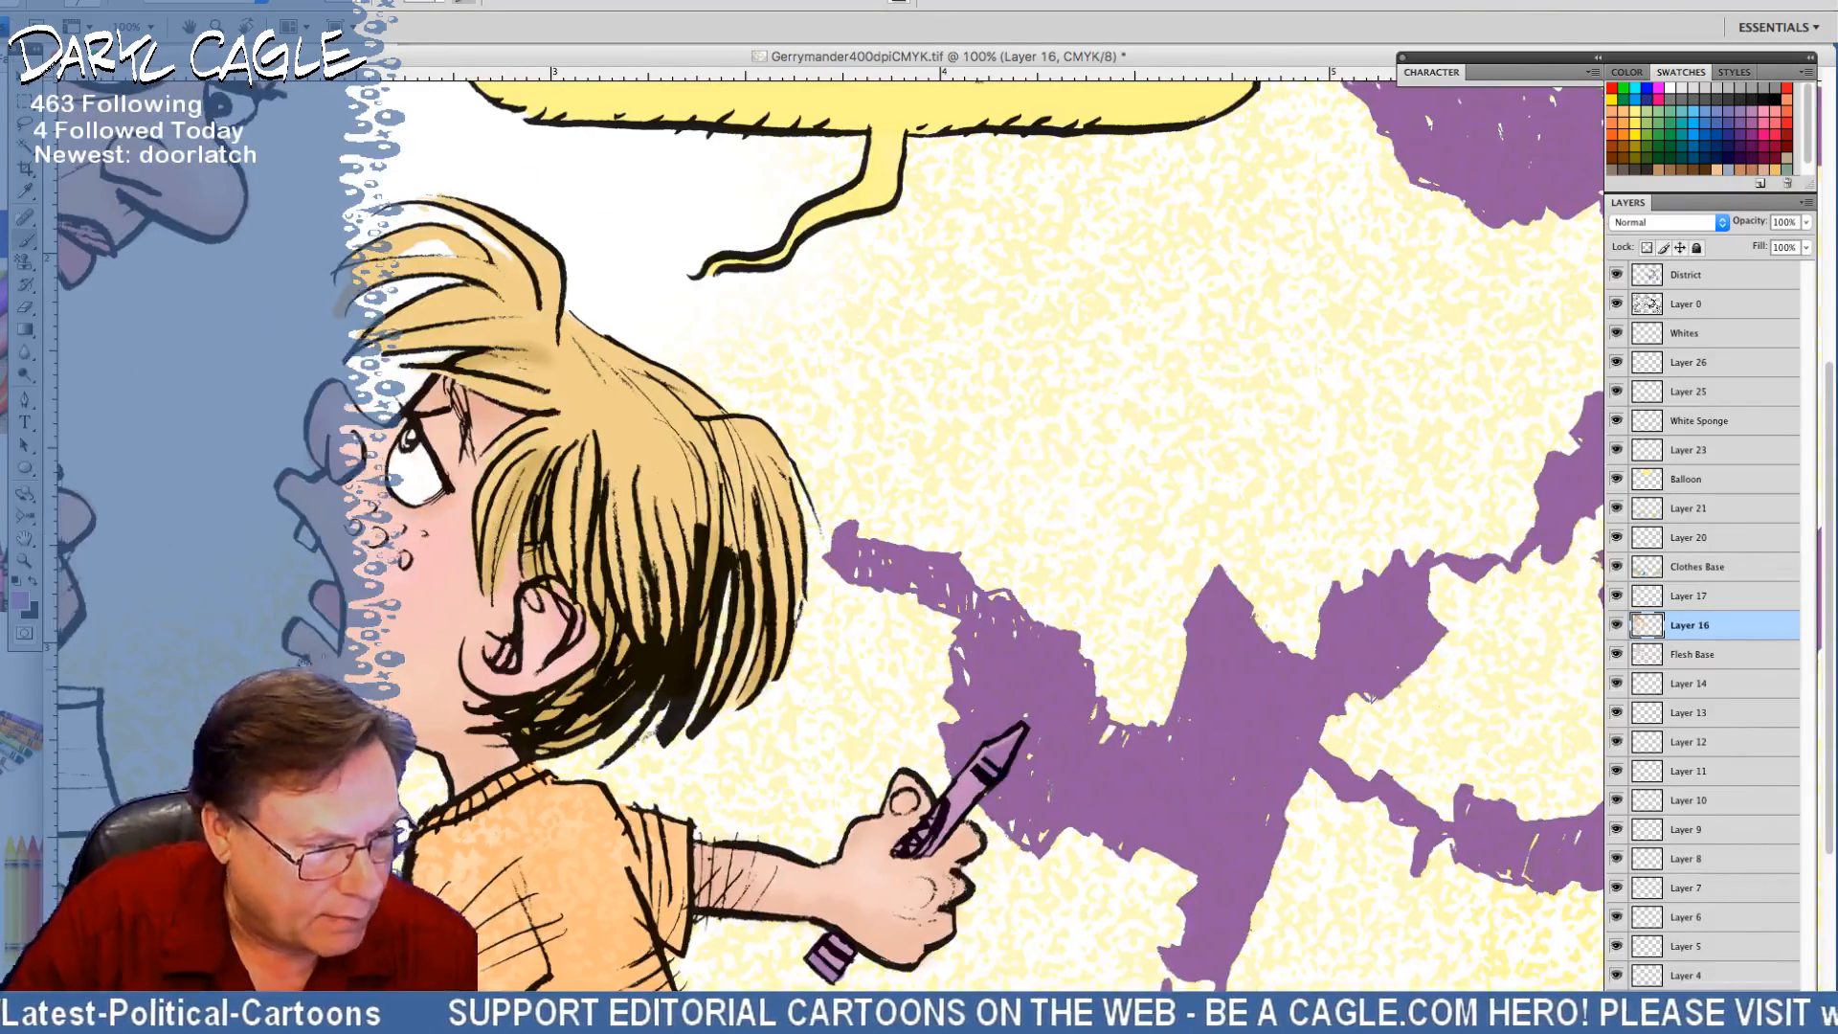
scroll(520, 543, "left", 10)
key("ctrl+r")
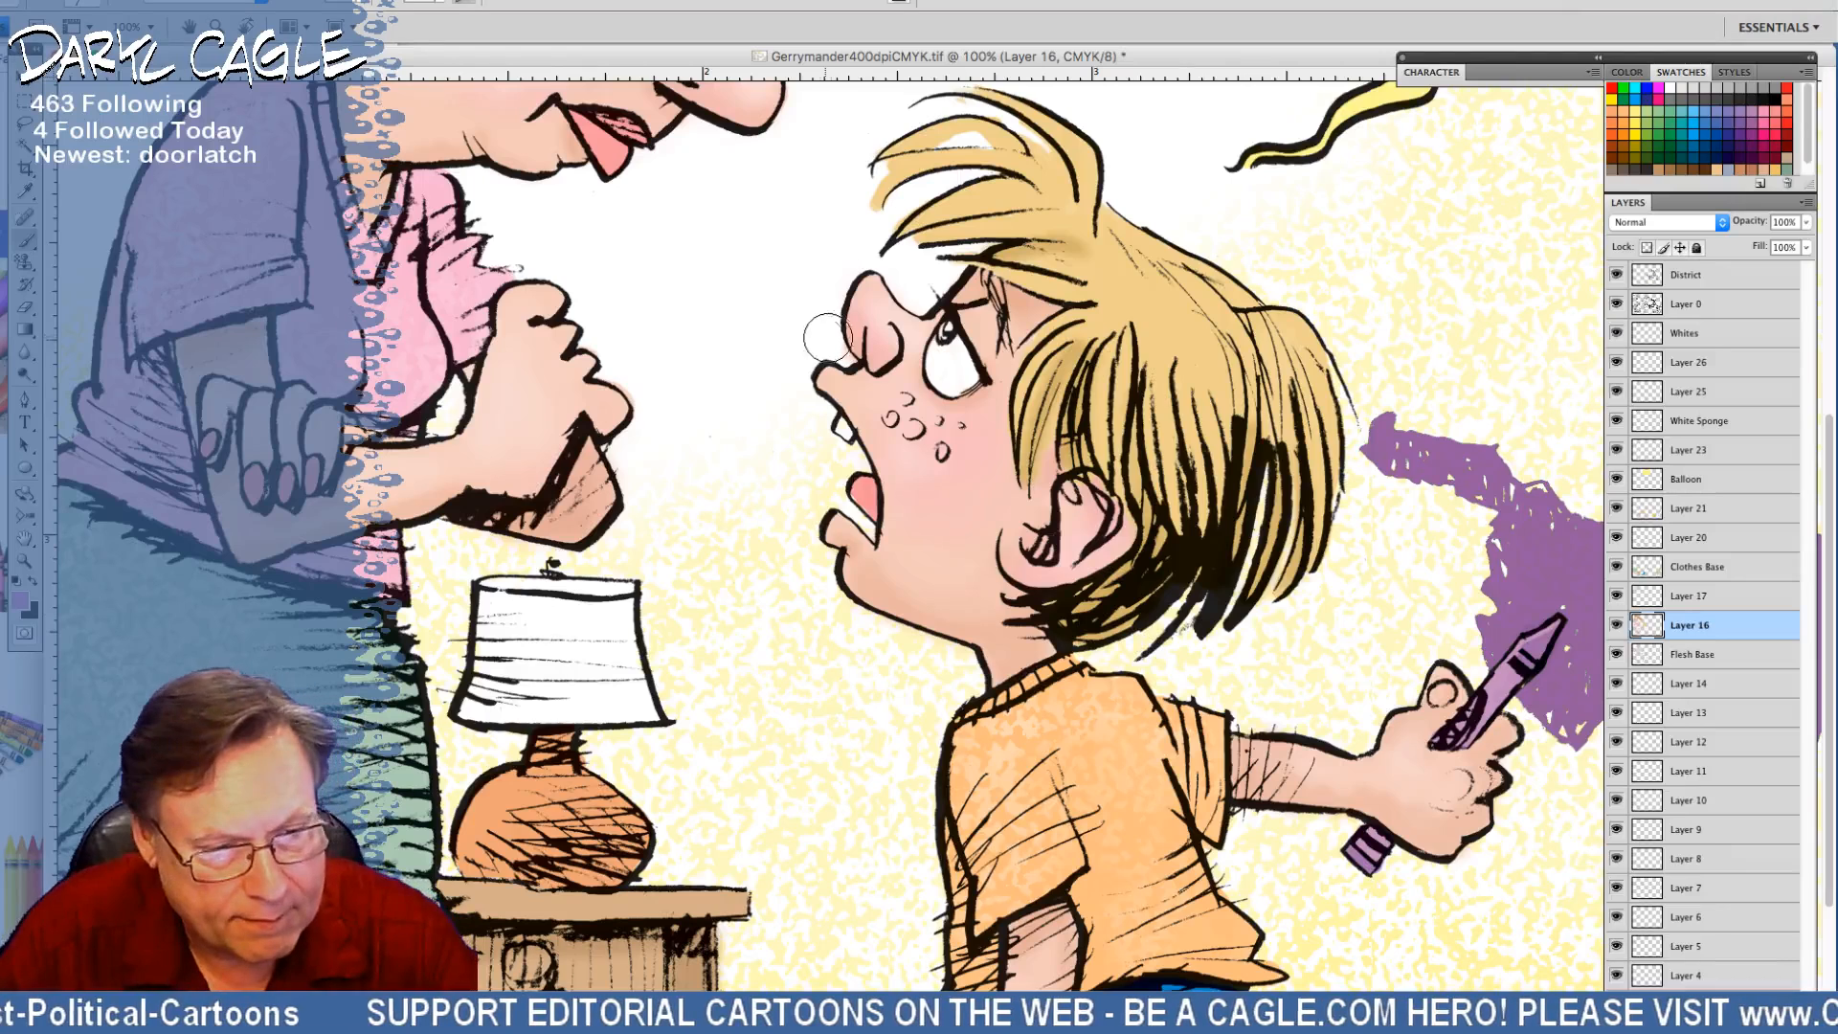
key("bracketleft")
key("bracketleft")
key("bracketleft")
key("bracketleft")
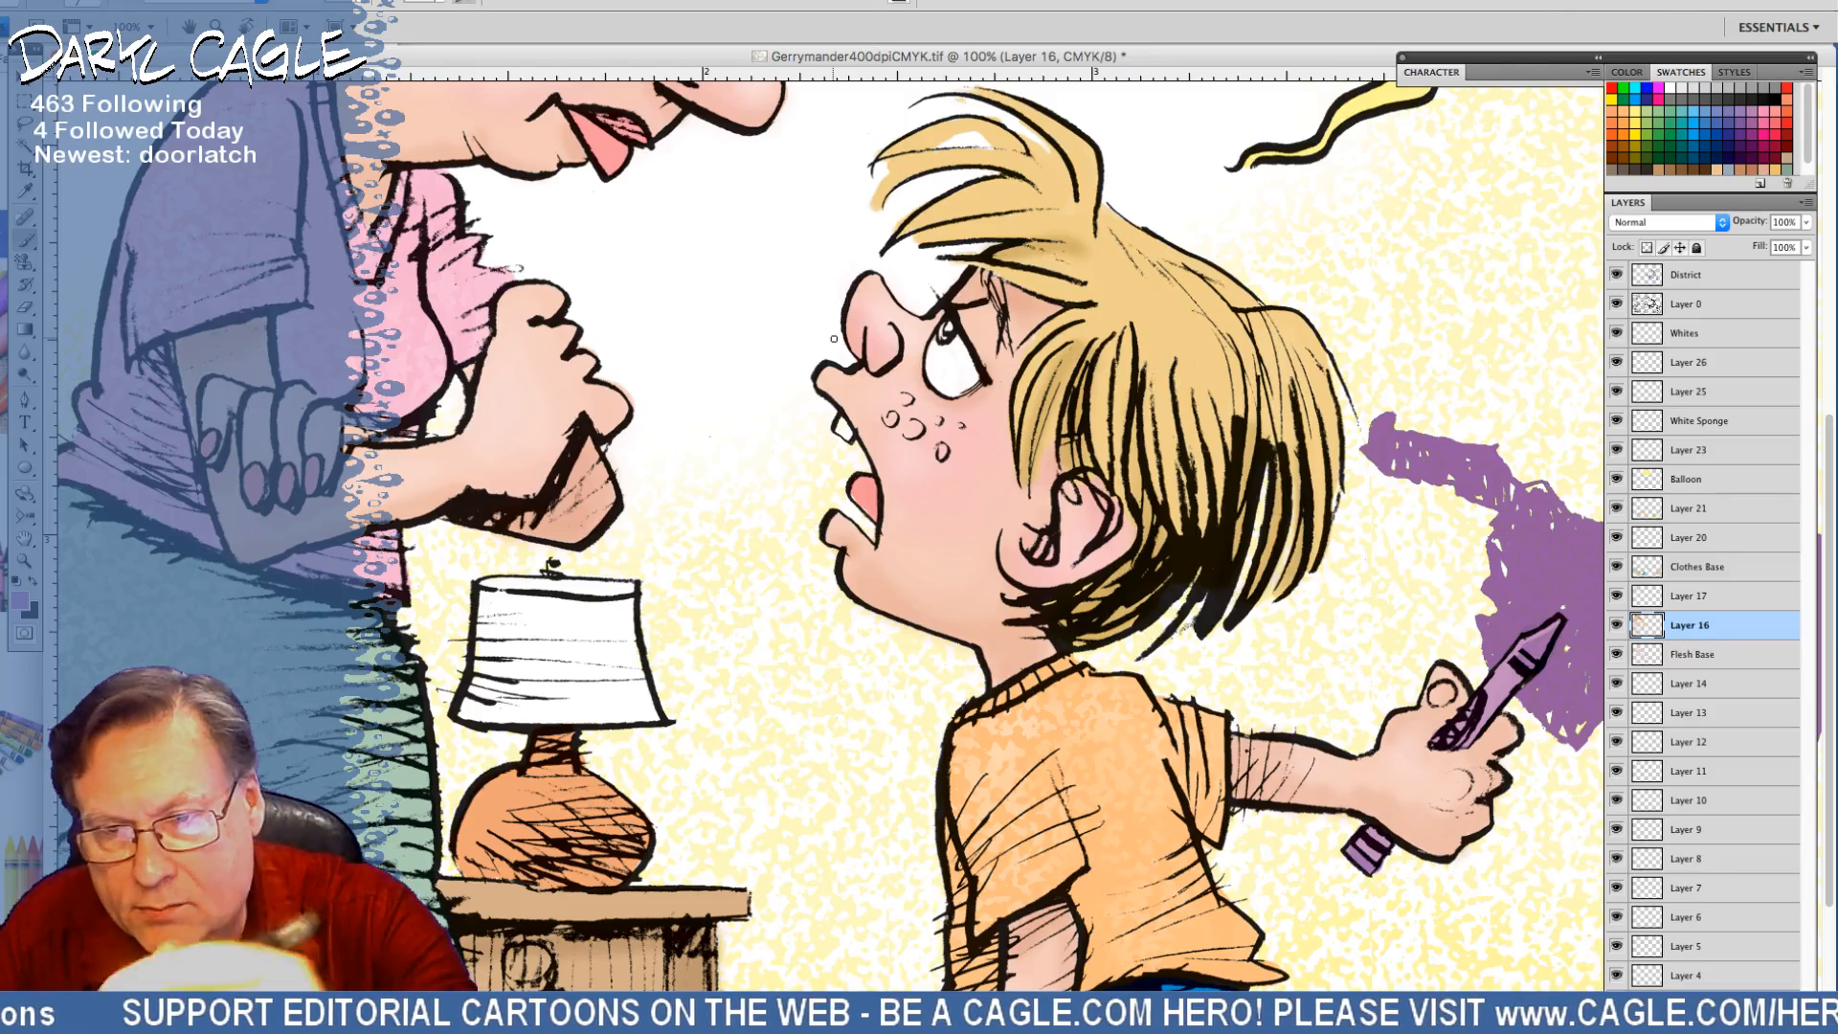
left_click(1693, 121)
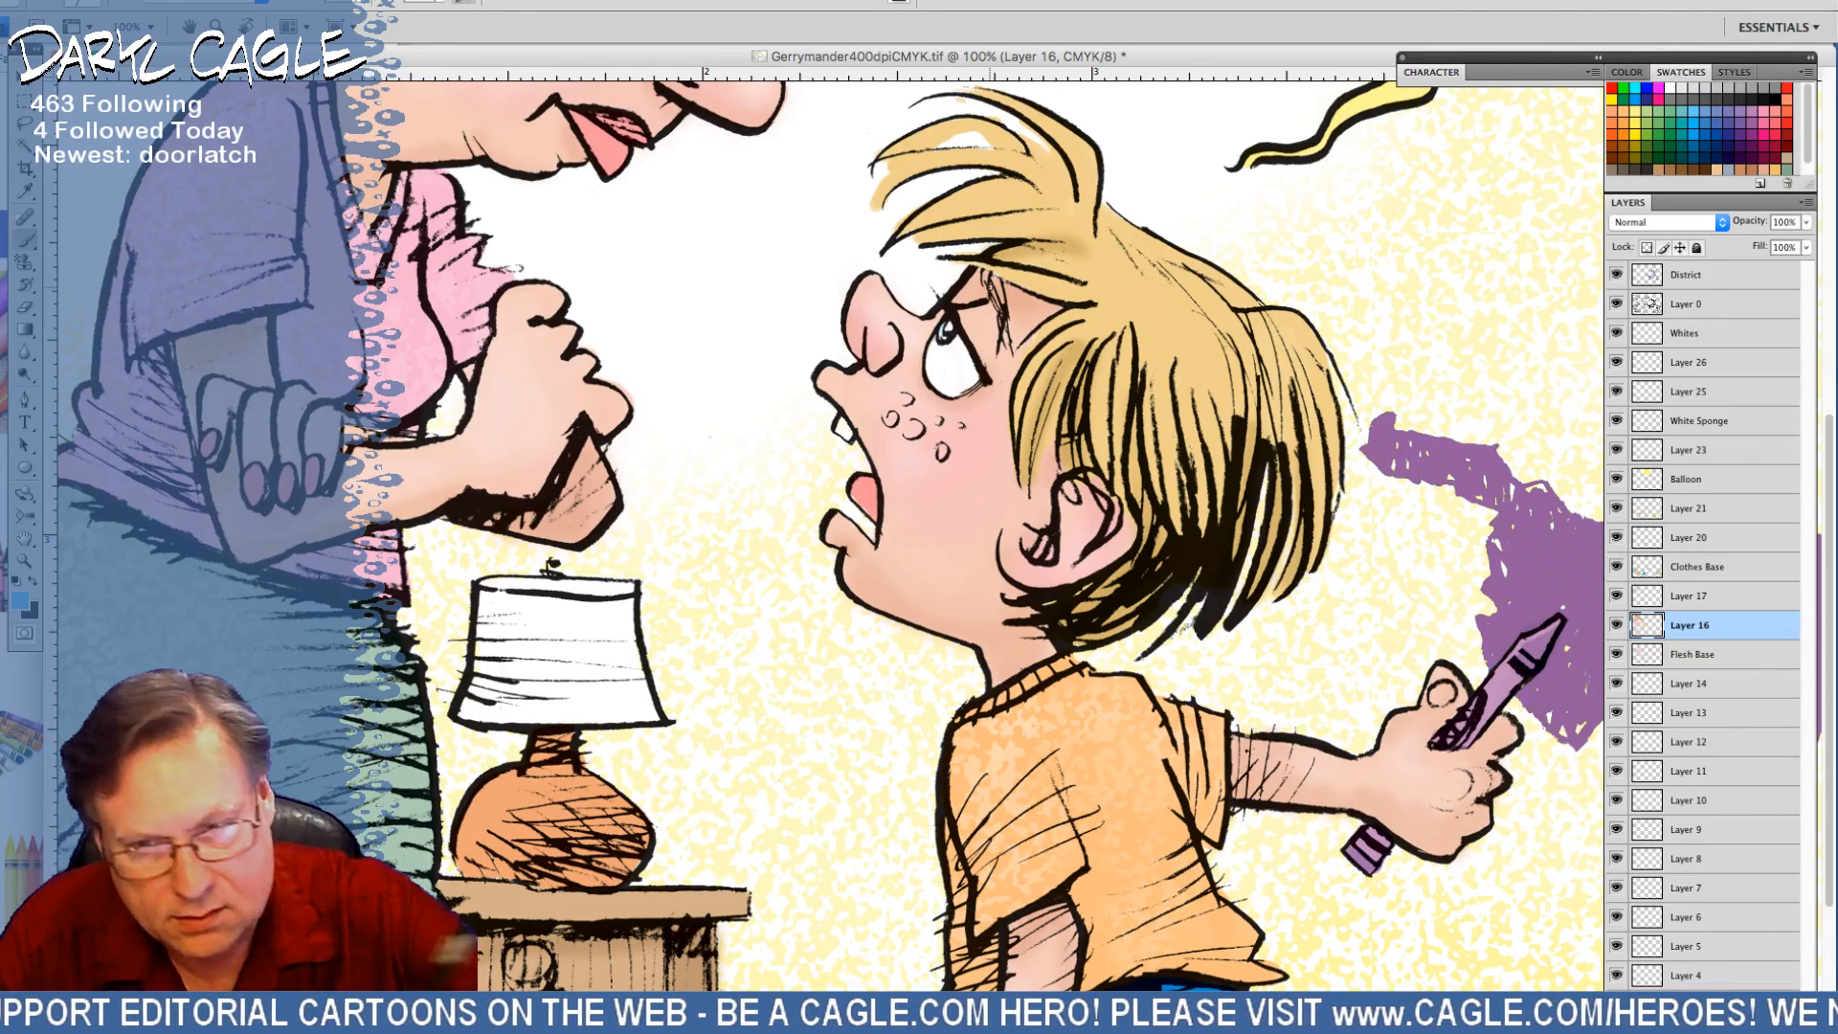
left_click(1666, 371)
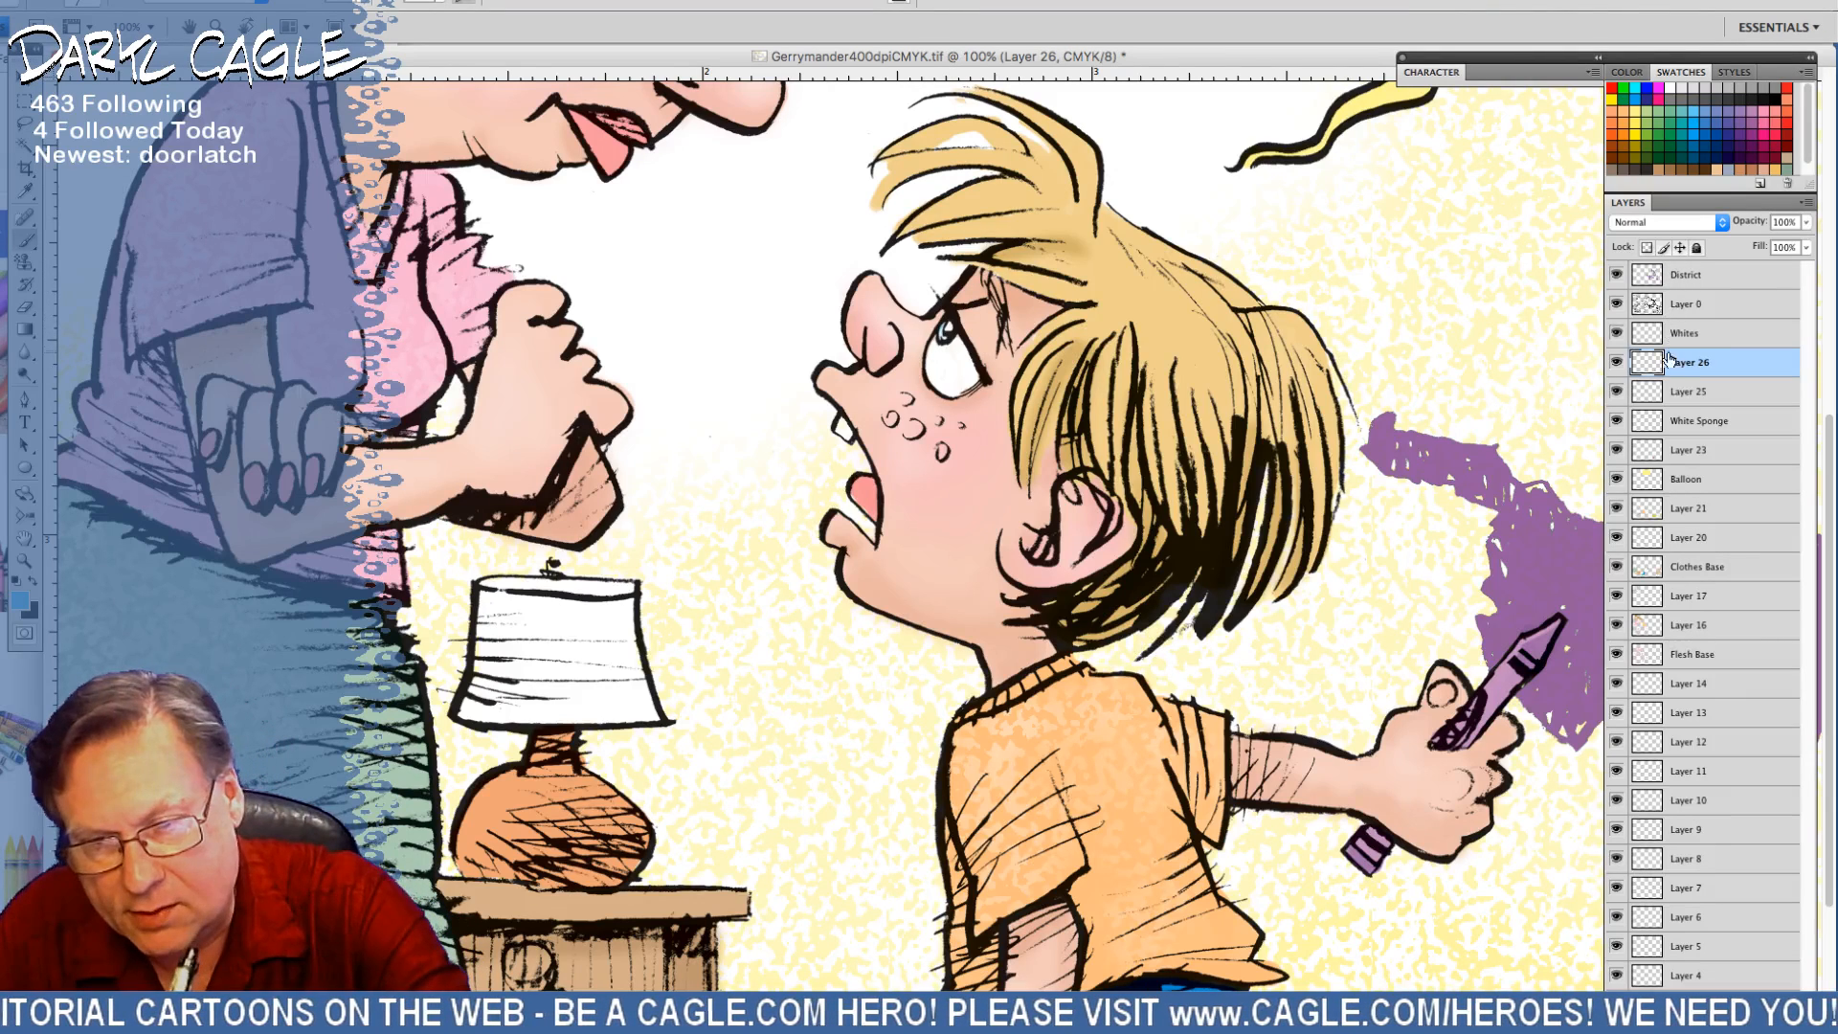
left_click_drag(1674, 335, 1676, 336)
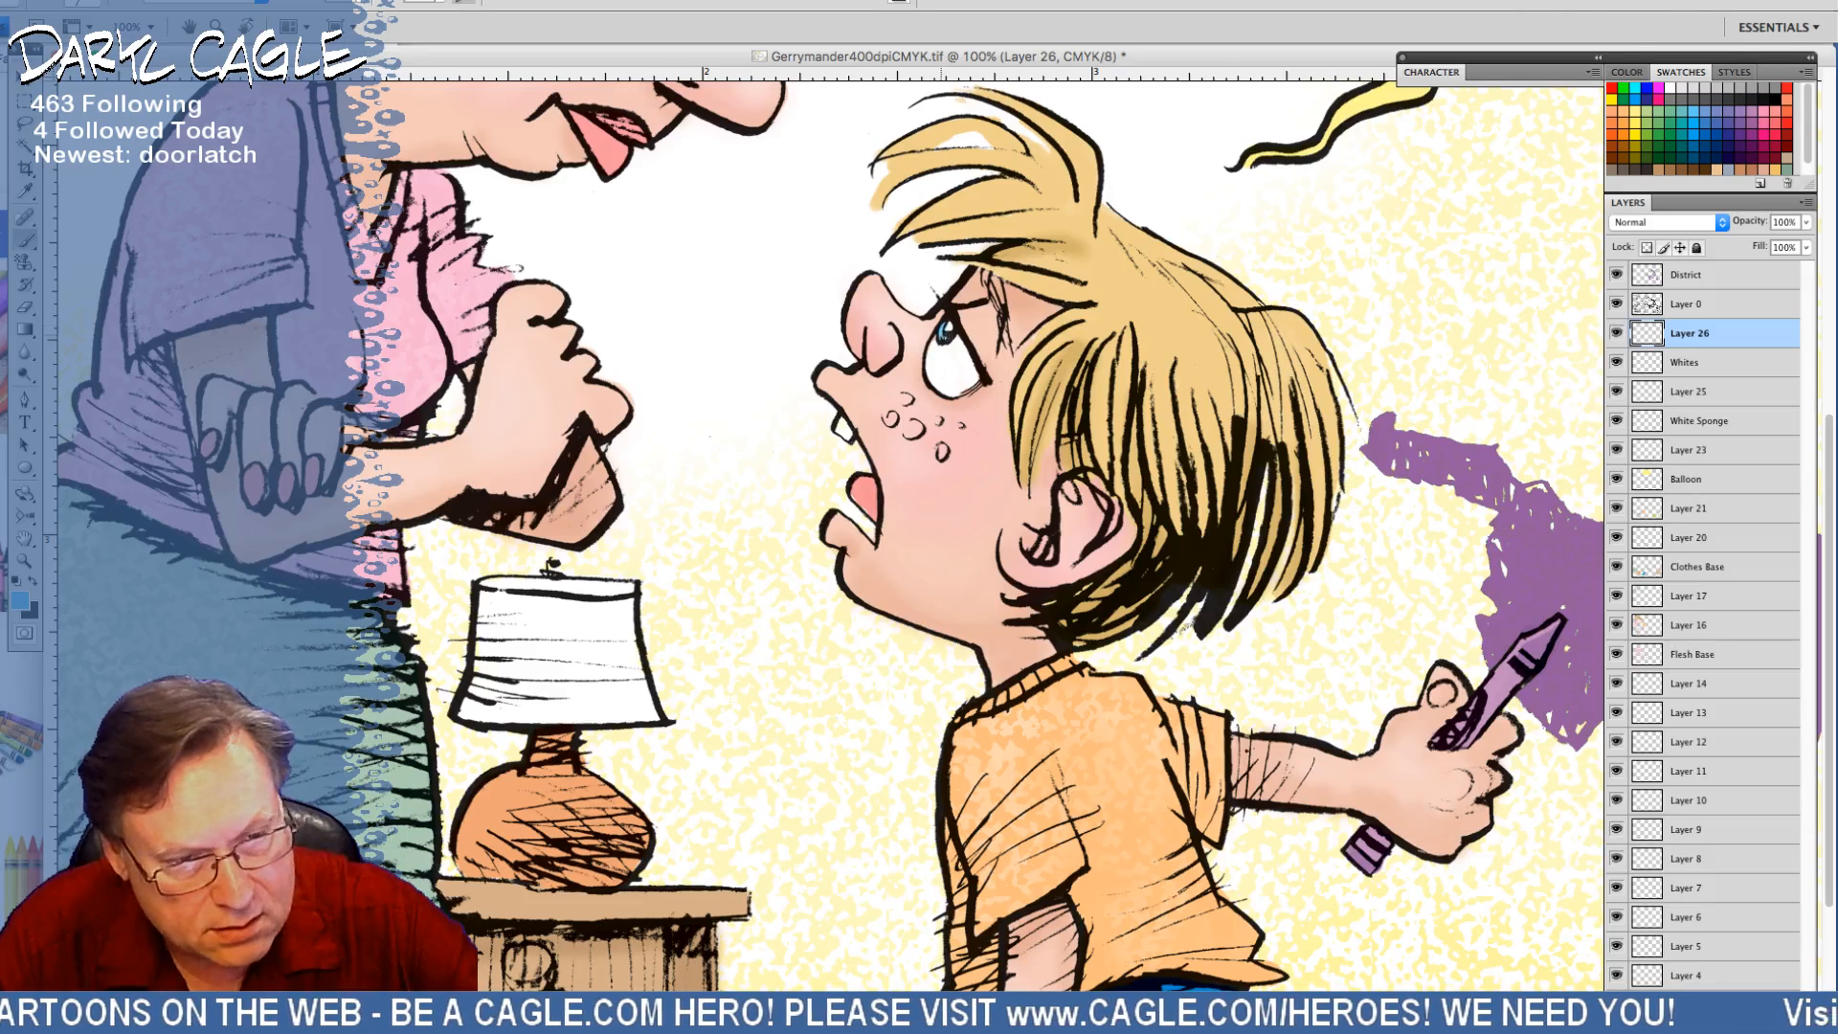
left_click_drag(1690, 343, 1680, 371)
Add a new layer directly above the Whites layer
left_click(1675, 333)
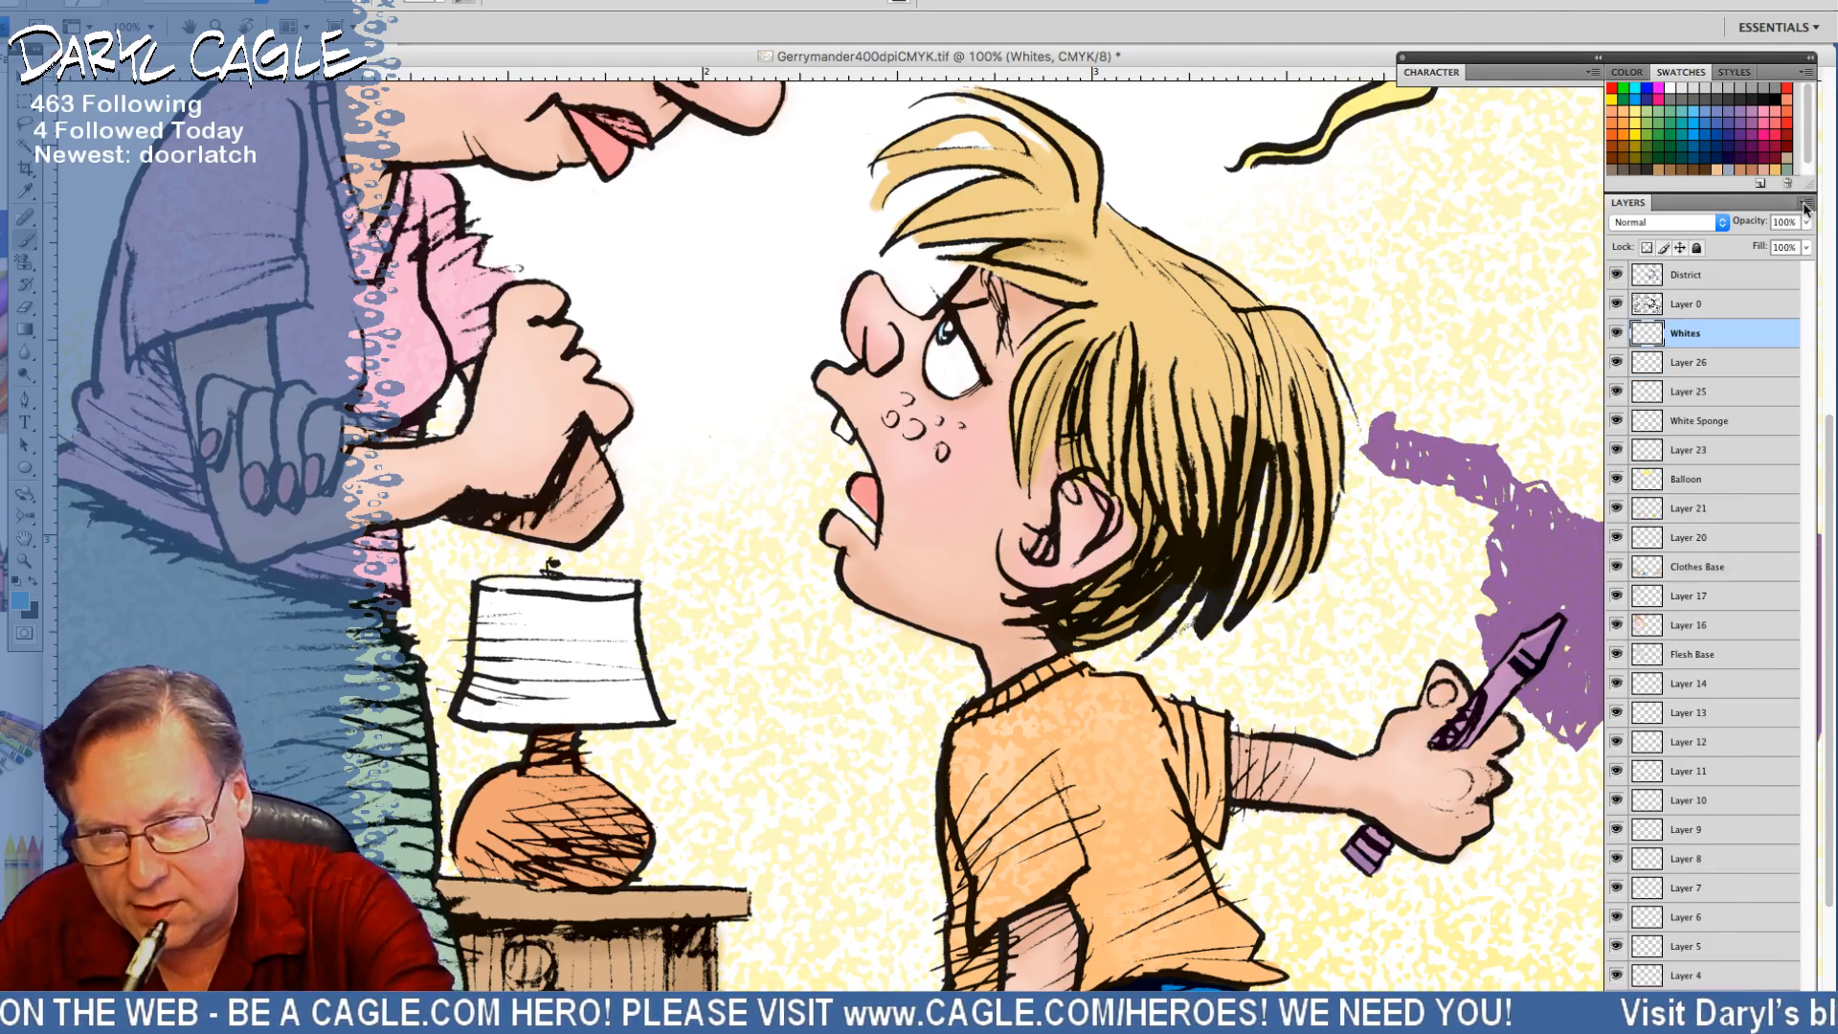
left_click(1806, 203)
left_click(1625, 206)
key("Return")
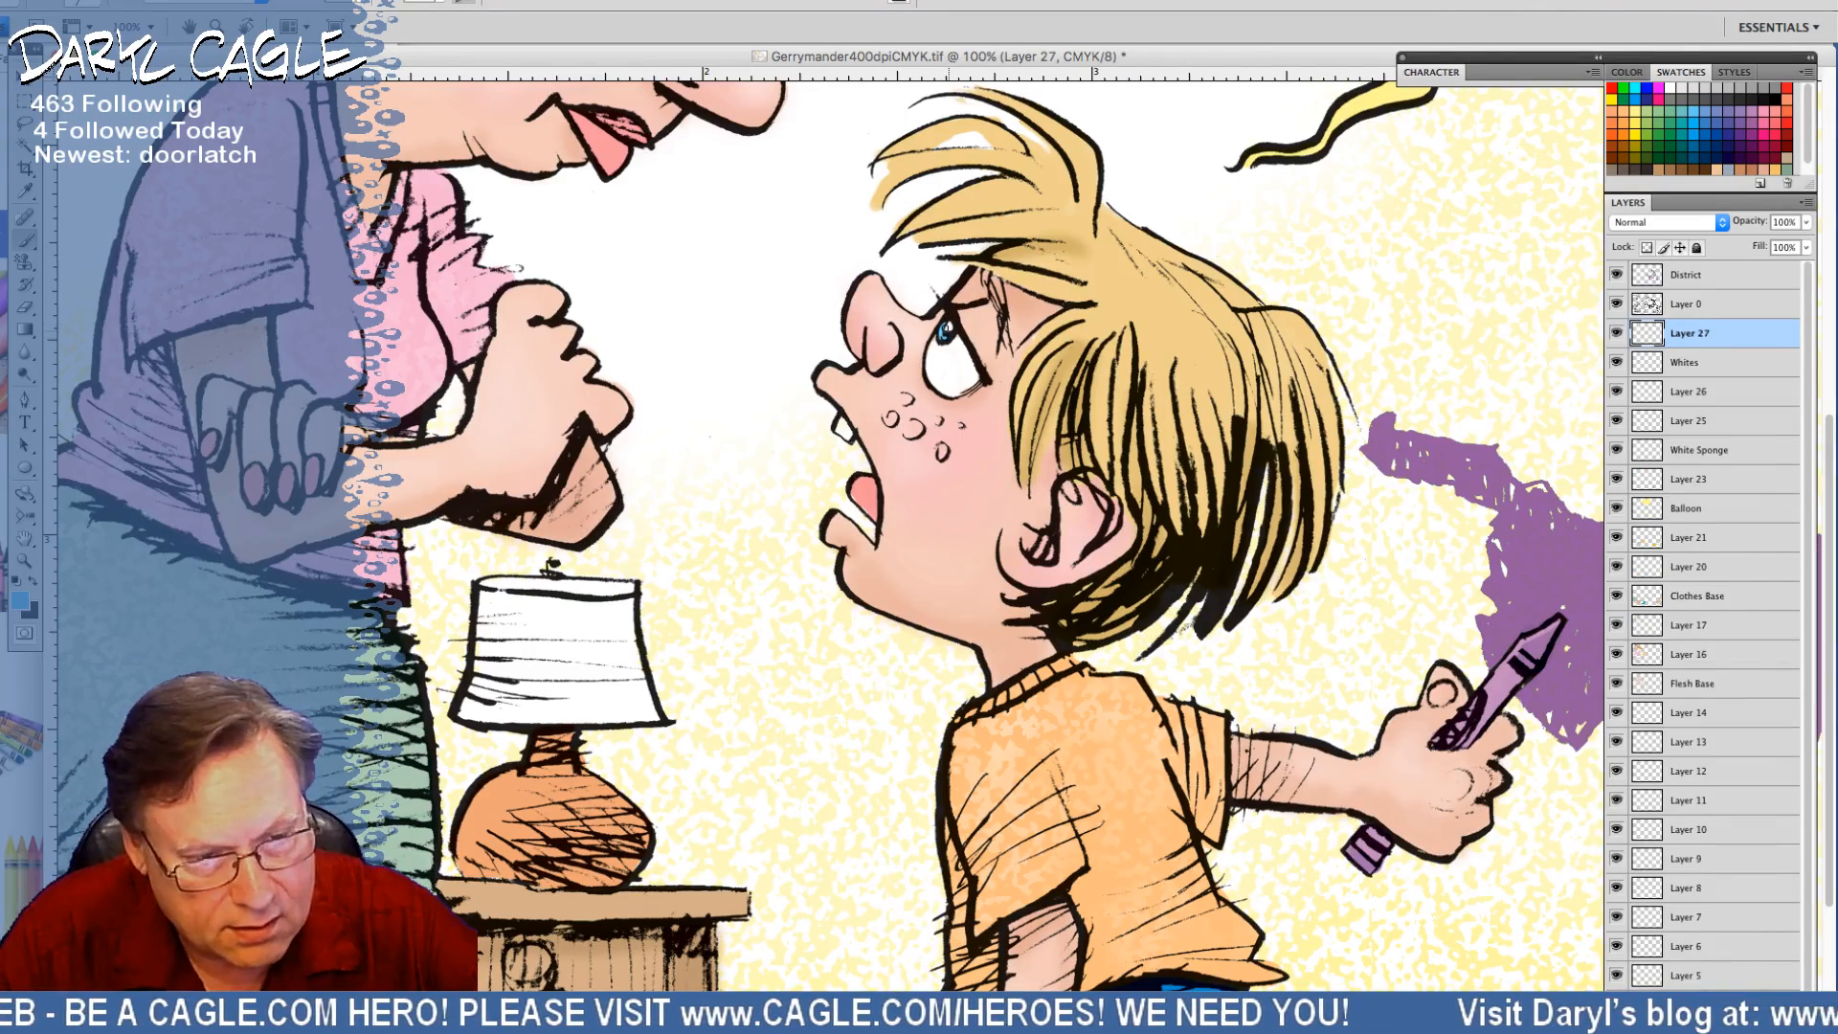
Paint the irises of the woman's two eyes light blue on the new layer
left_click_drag(478, 335, 492, 842)
left_click_drag(661, 679, 670, 677)
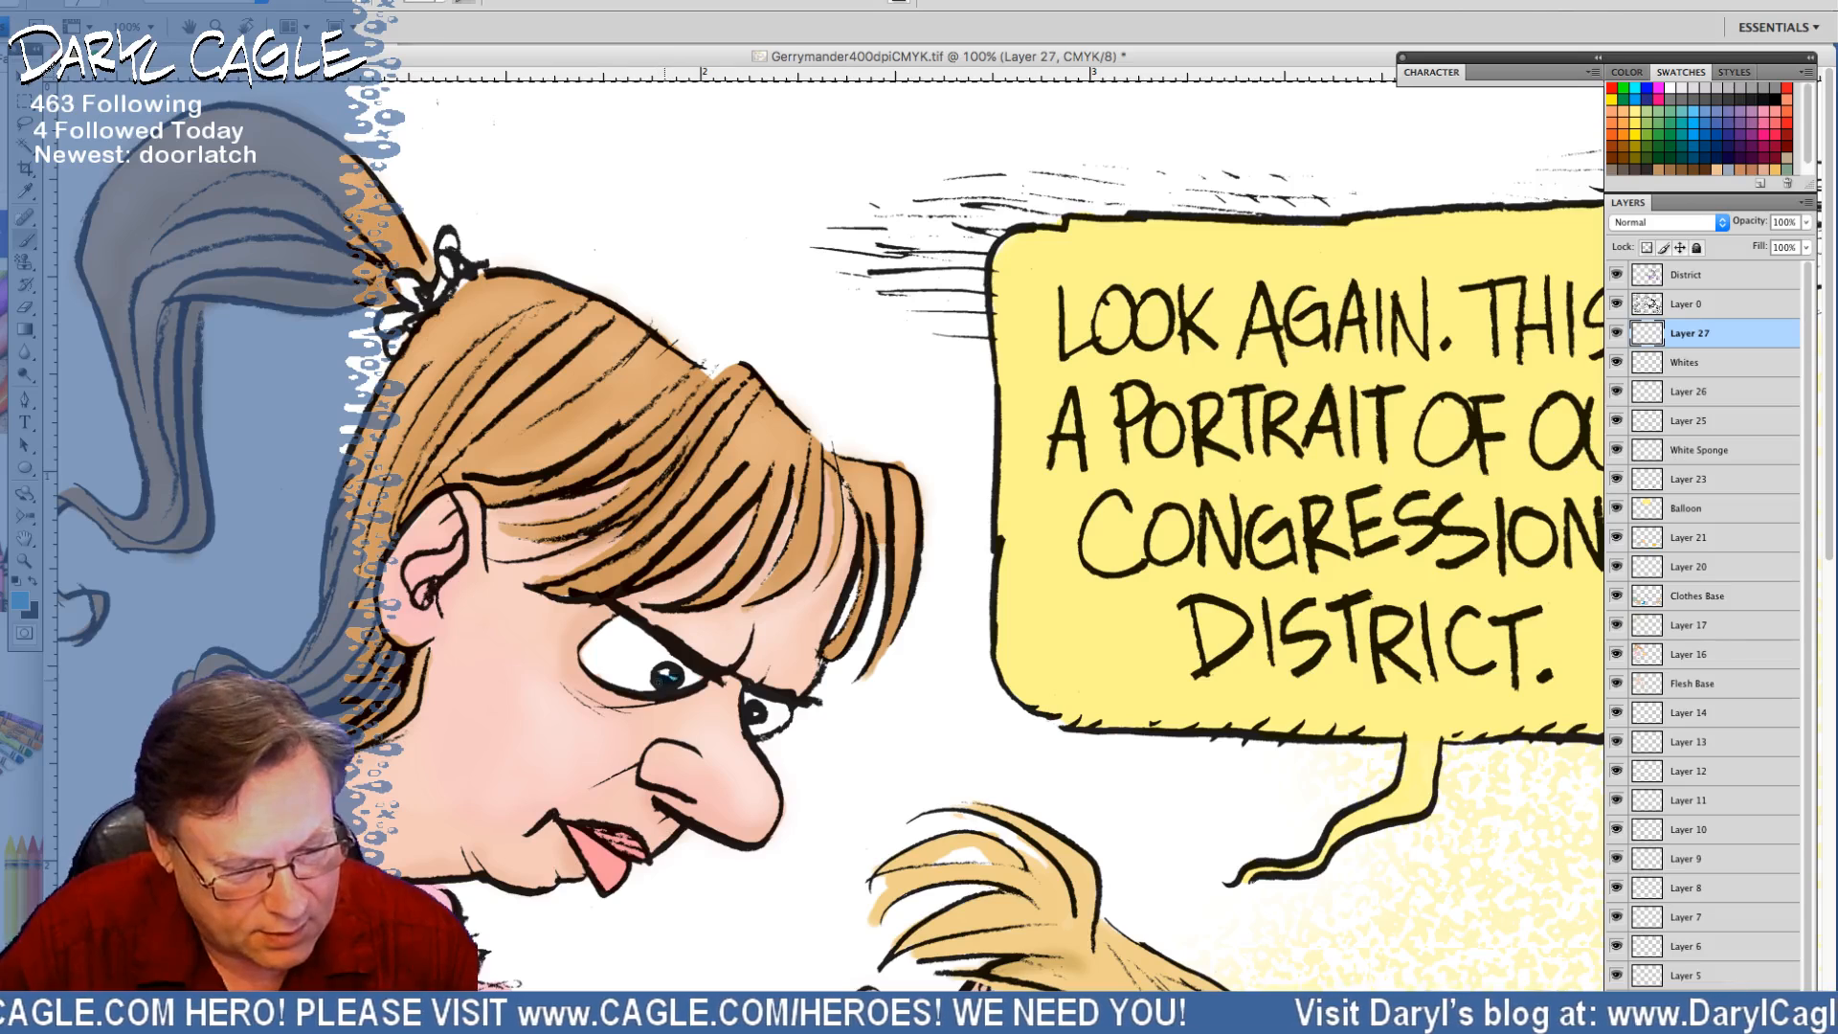
left_click(756, 712)
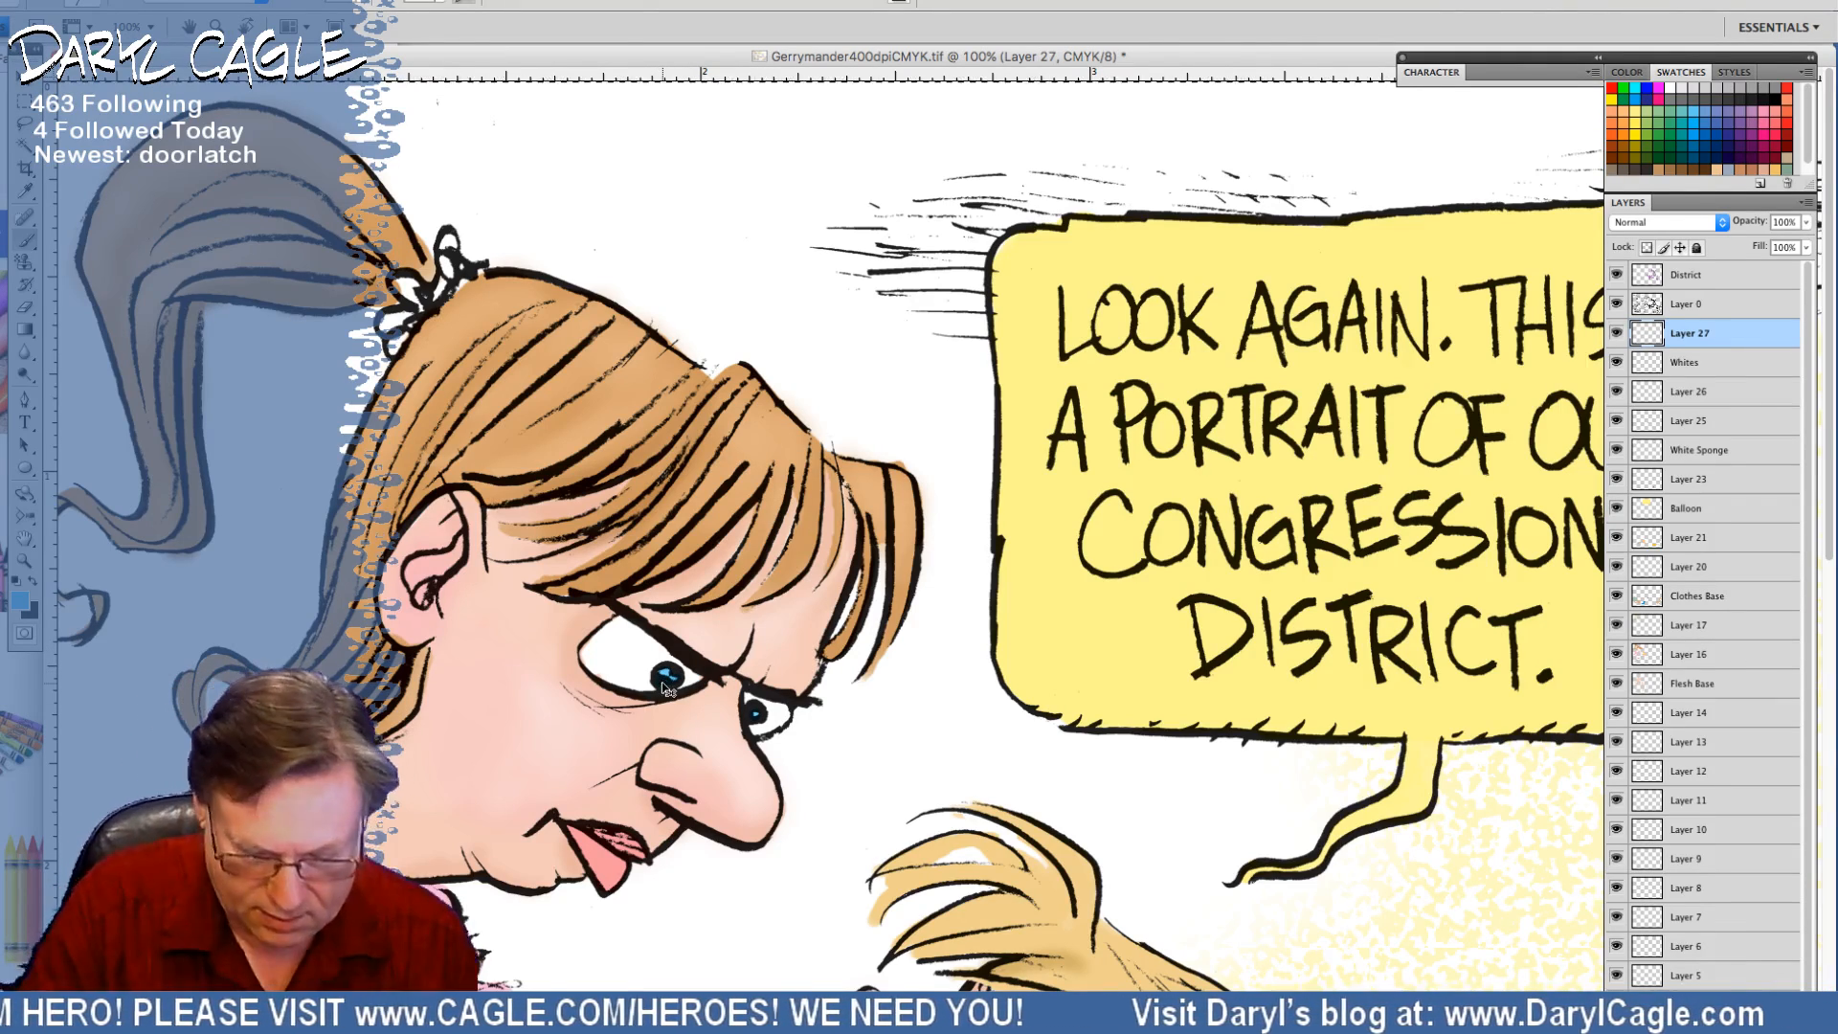
Set the Pattern Stamp to a light grey sponge pattern
key("super+minus")
key("super+minus")
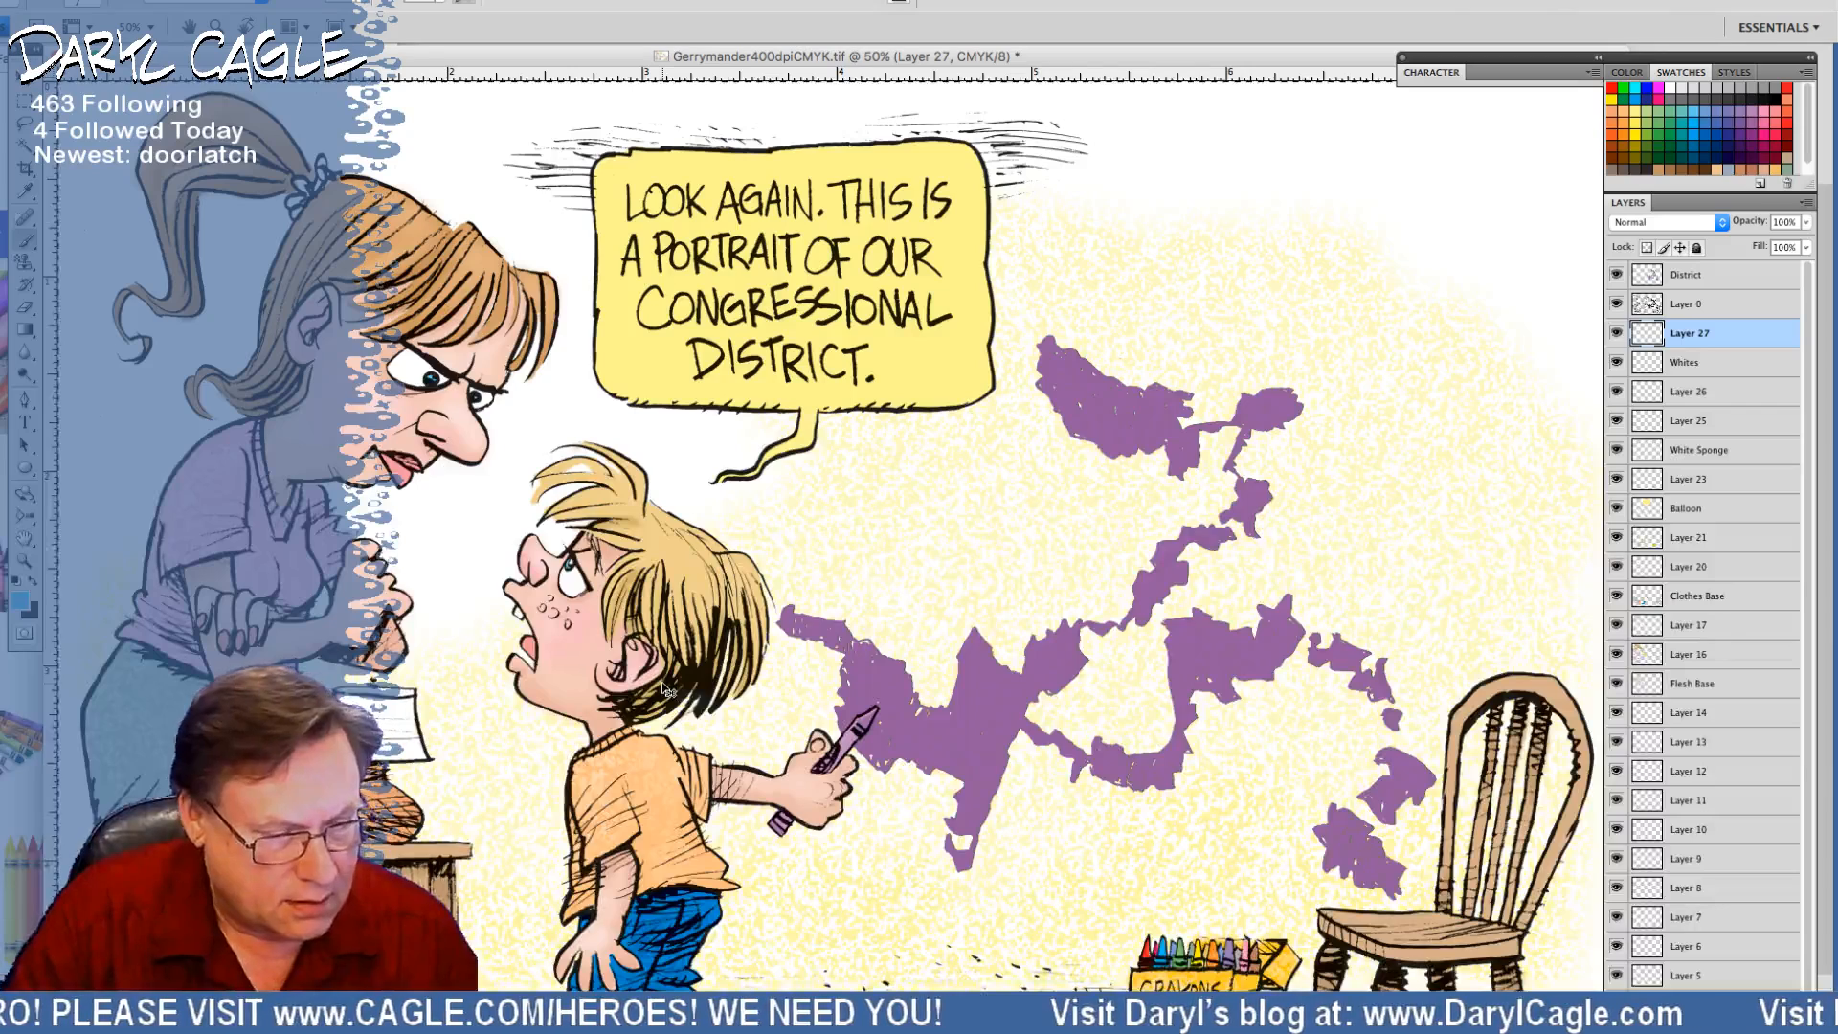
left_click(27, 196)
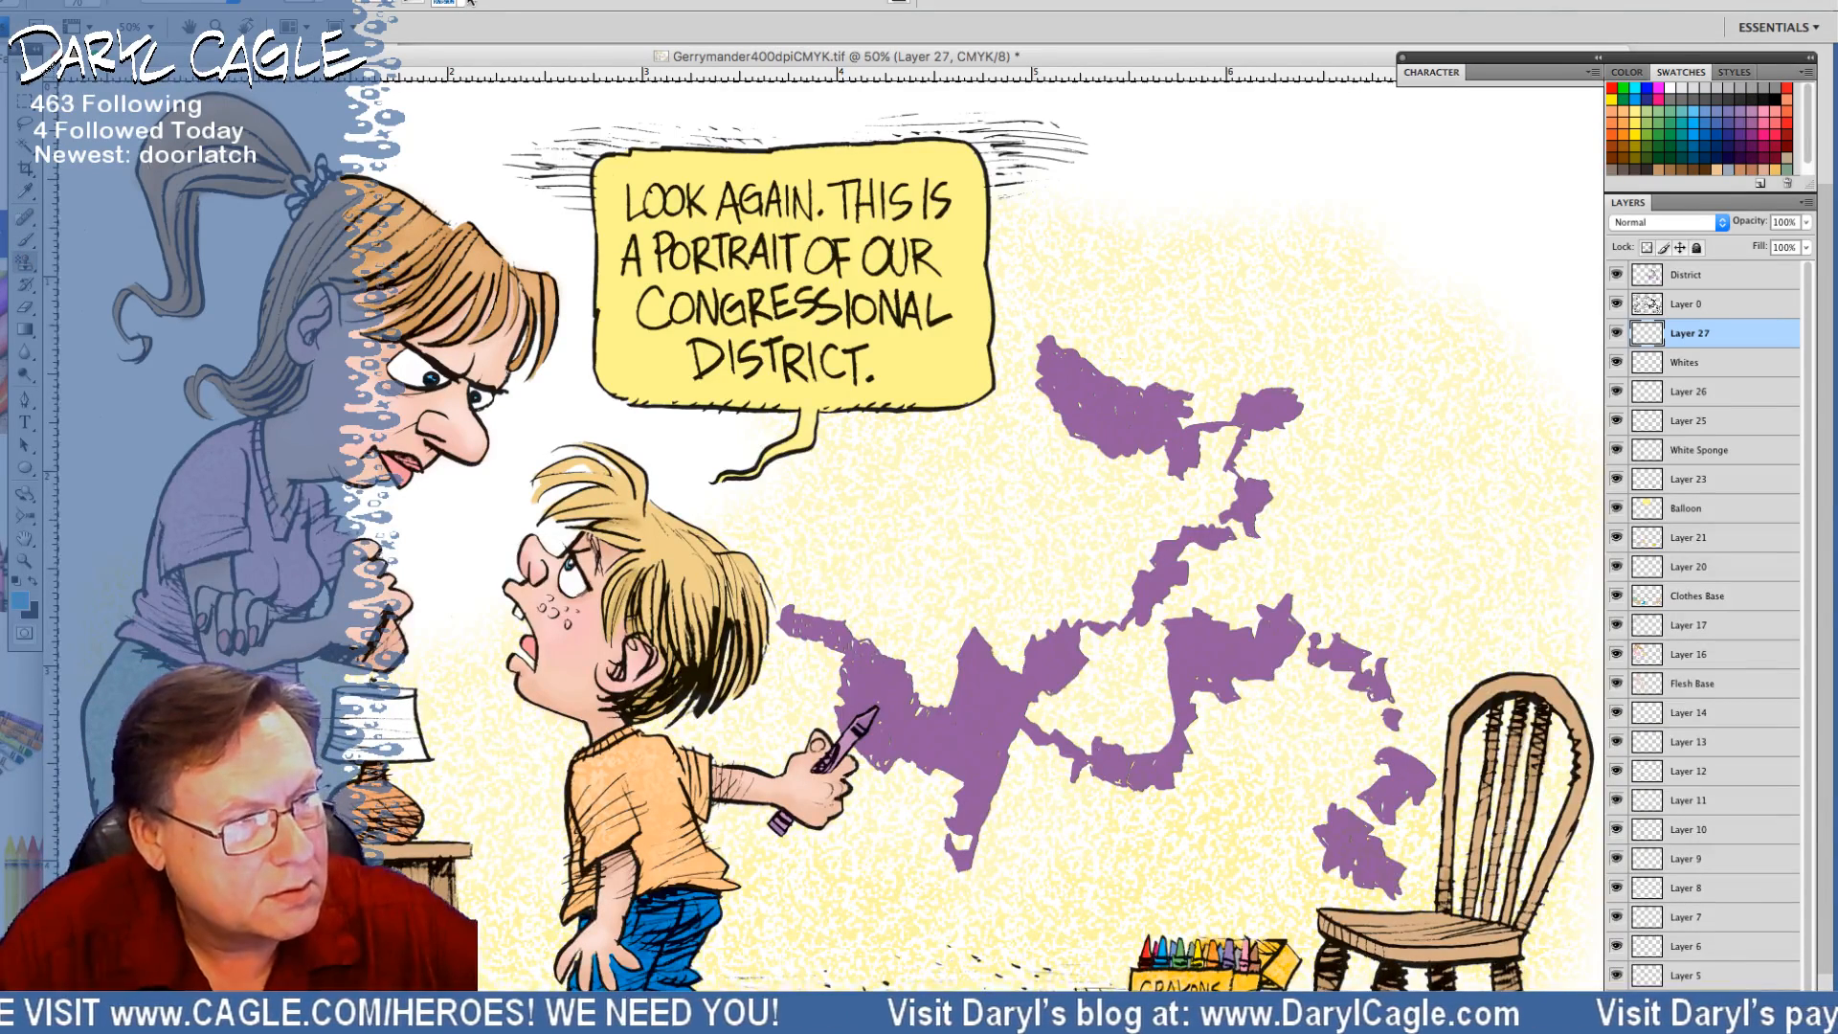
left_click(464, 3)
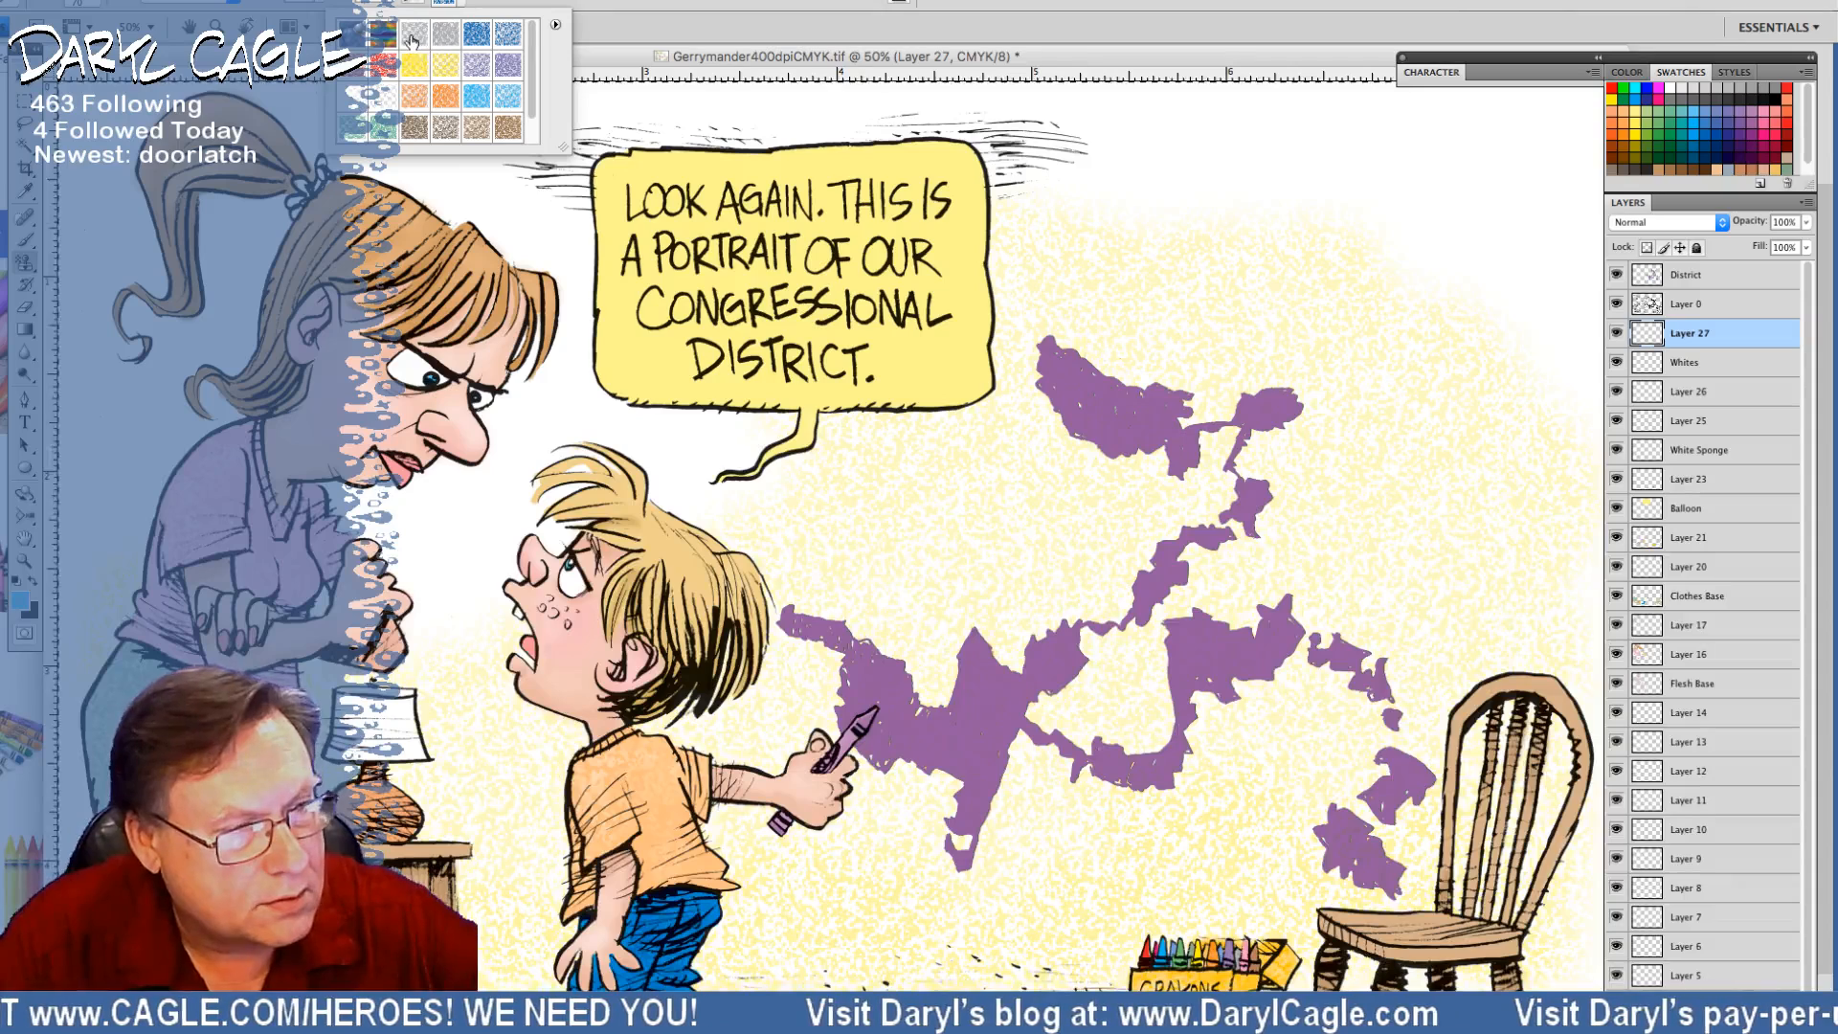
left_click(414, 36)
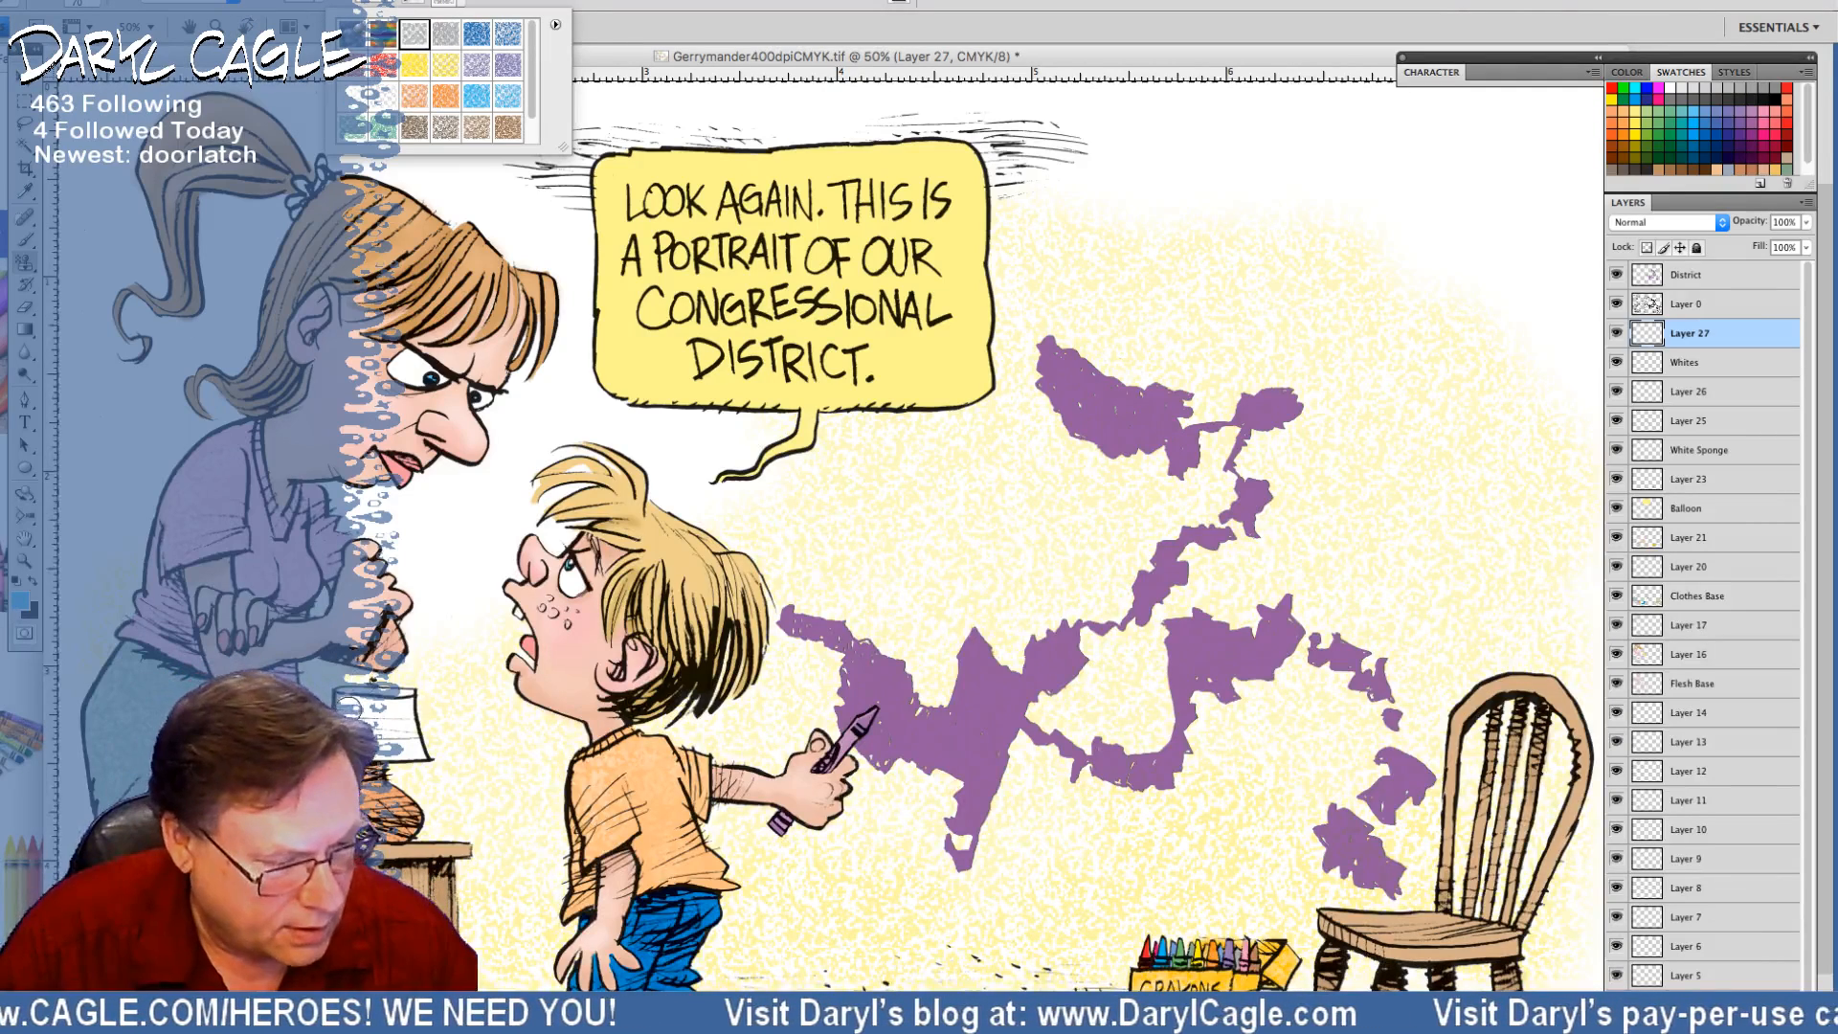
key("Return")
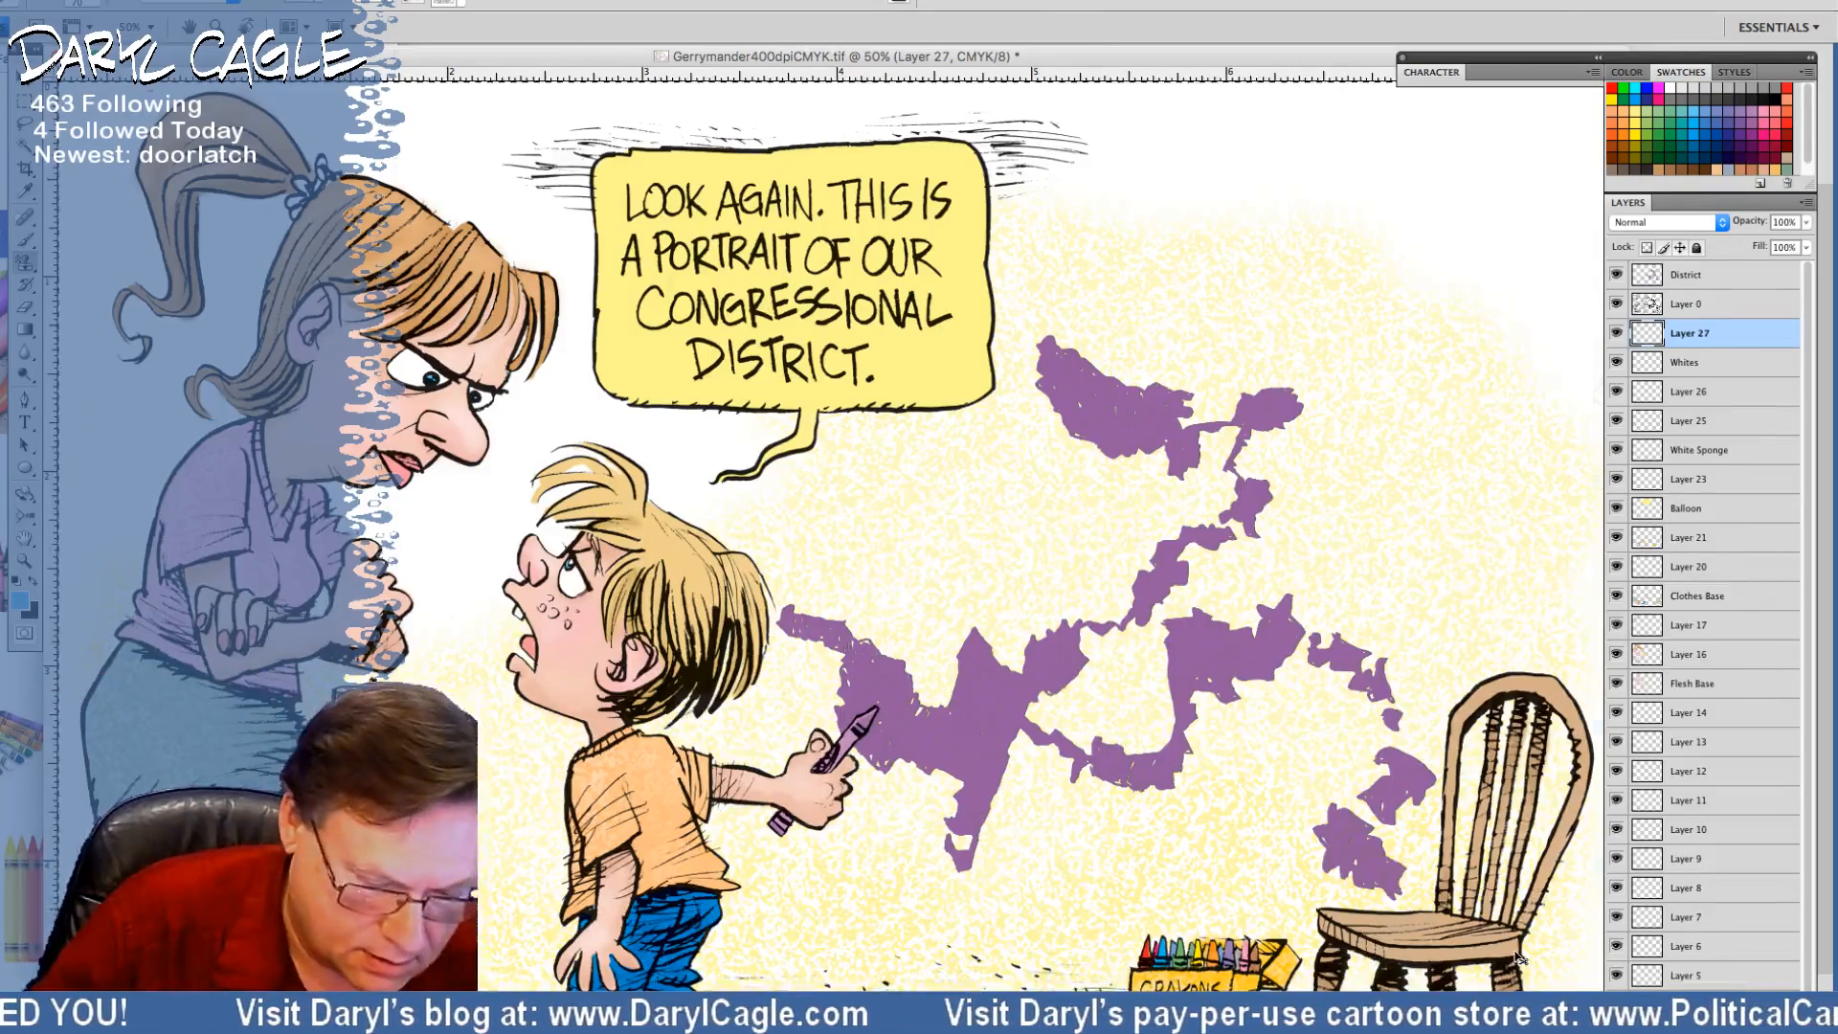
Reposition the document window to show the whole cartoon, save the file, and switch to the browser with the crayon pictures
key("ctrl+minus")
left_click_drag(246, 55, 620, 173)
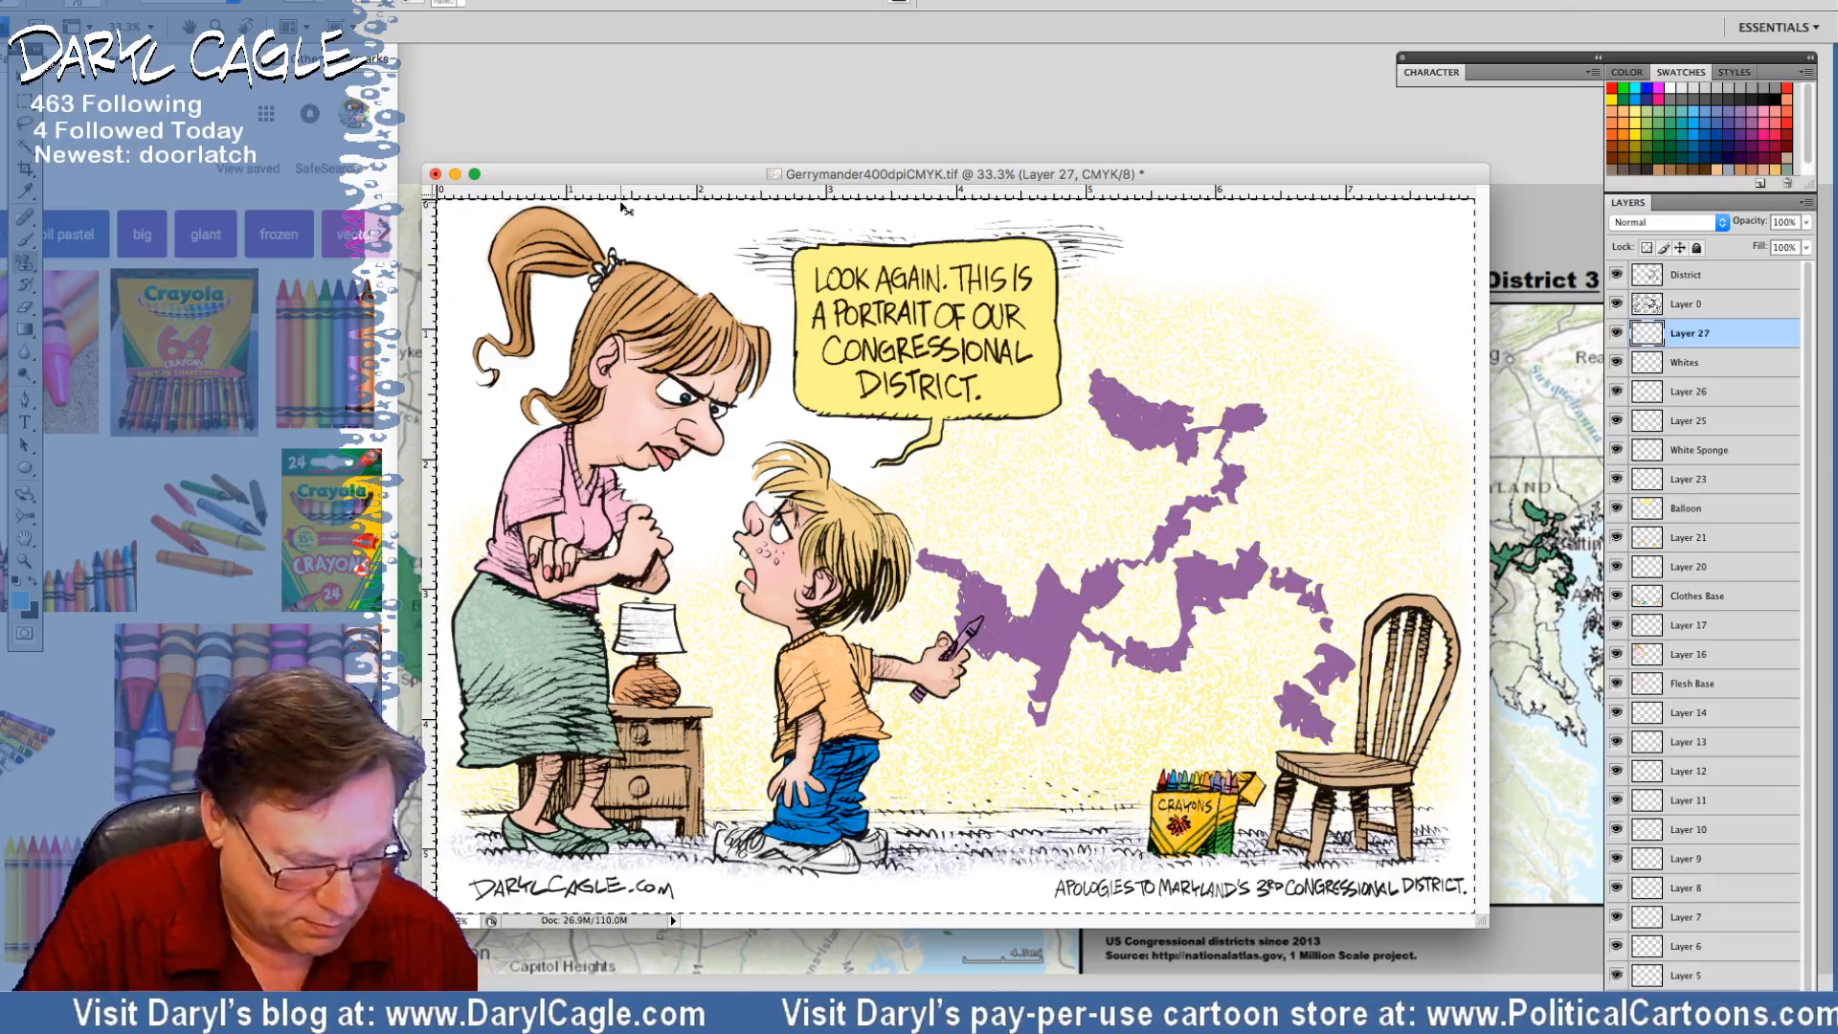
key("ctrl+s")
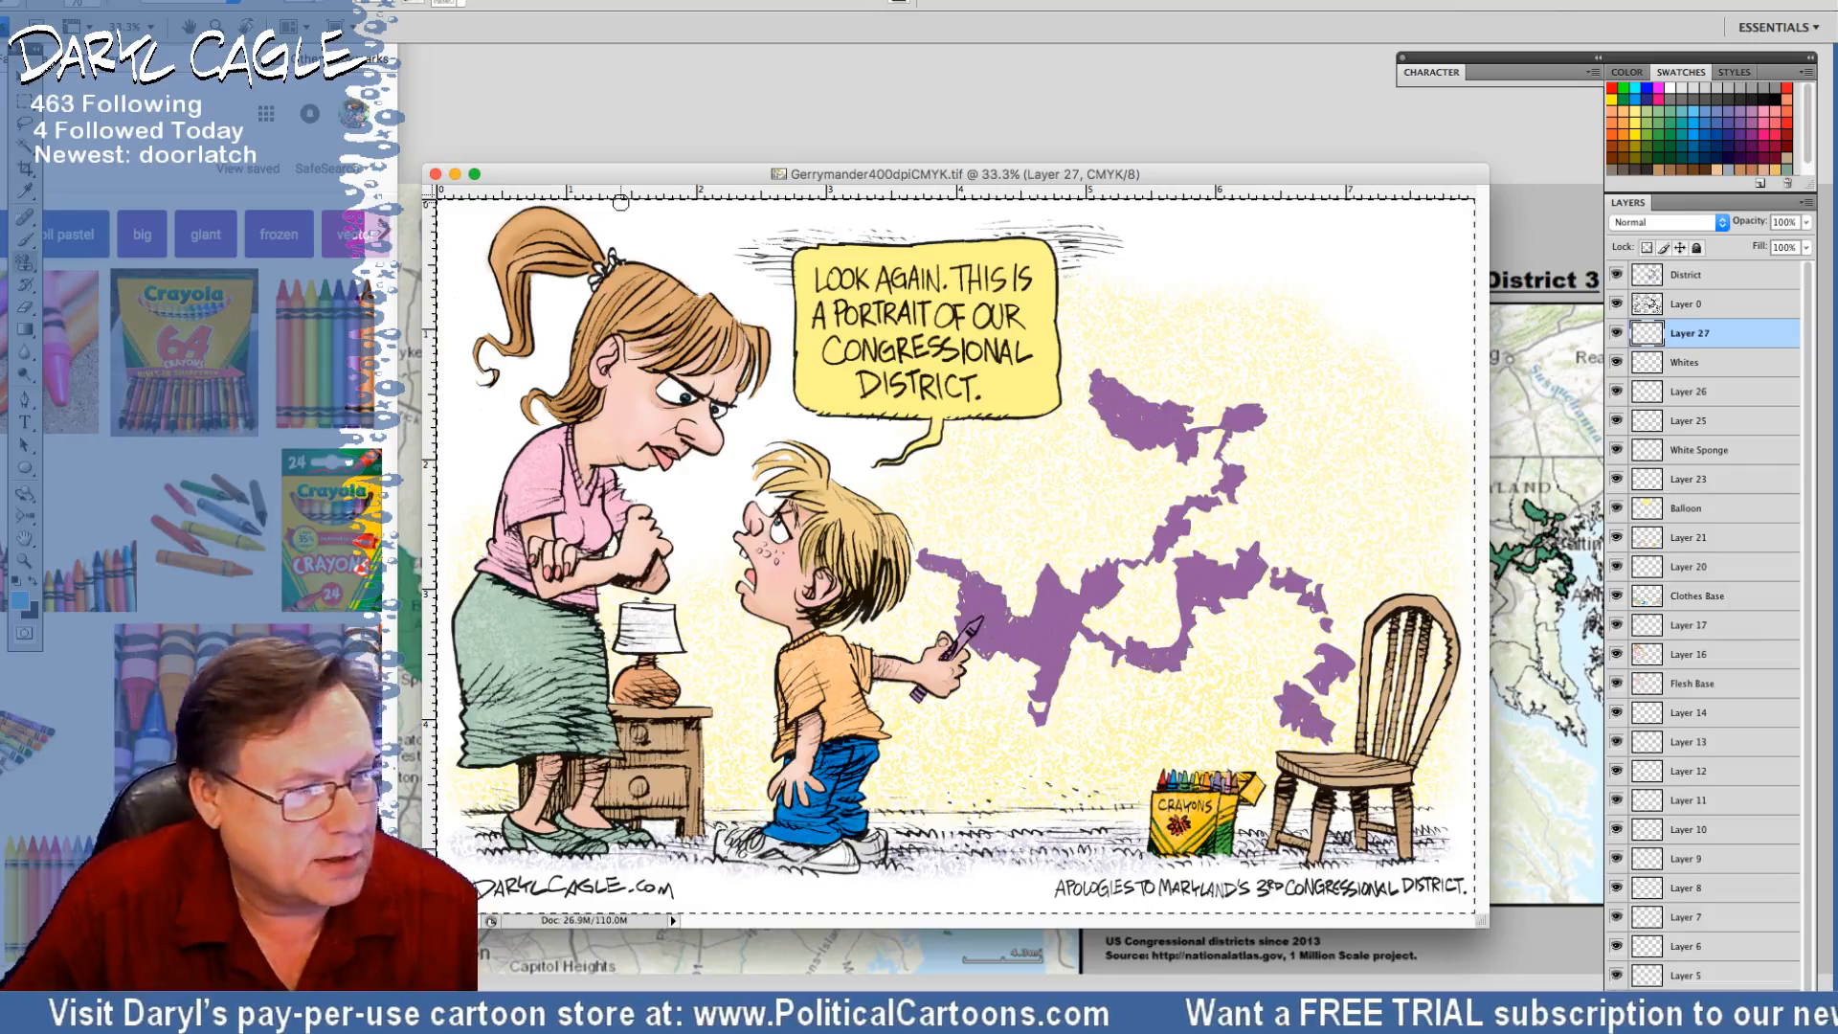
left_click(172, 105)
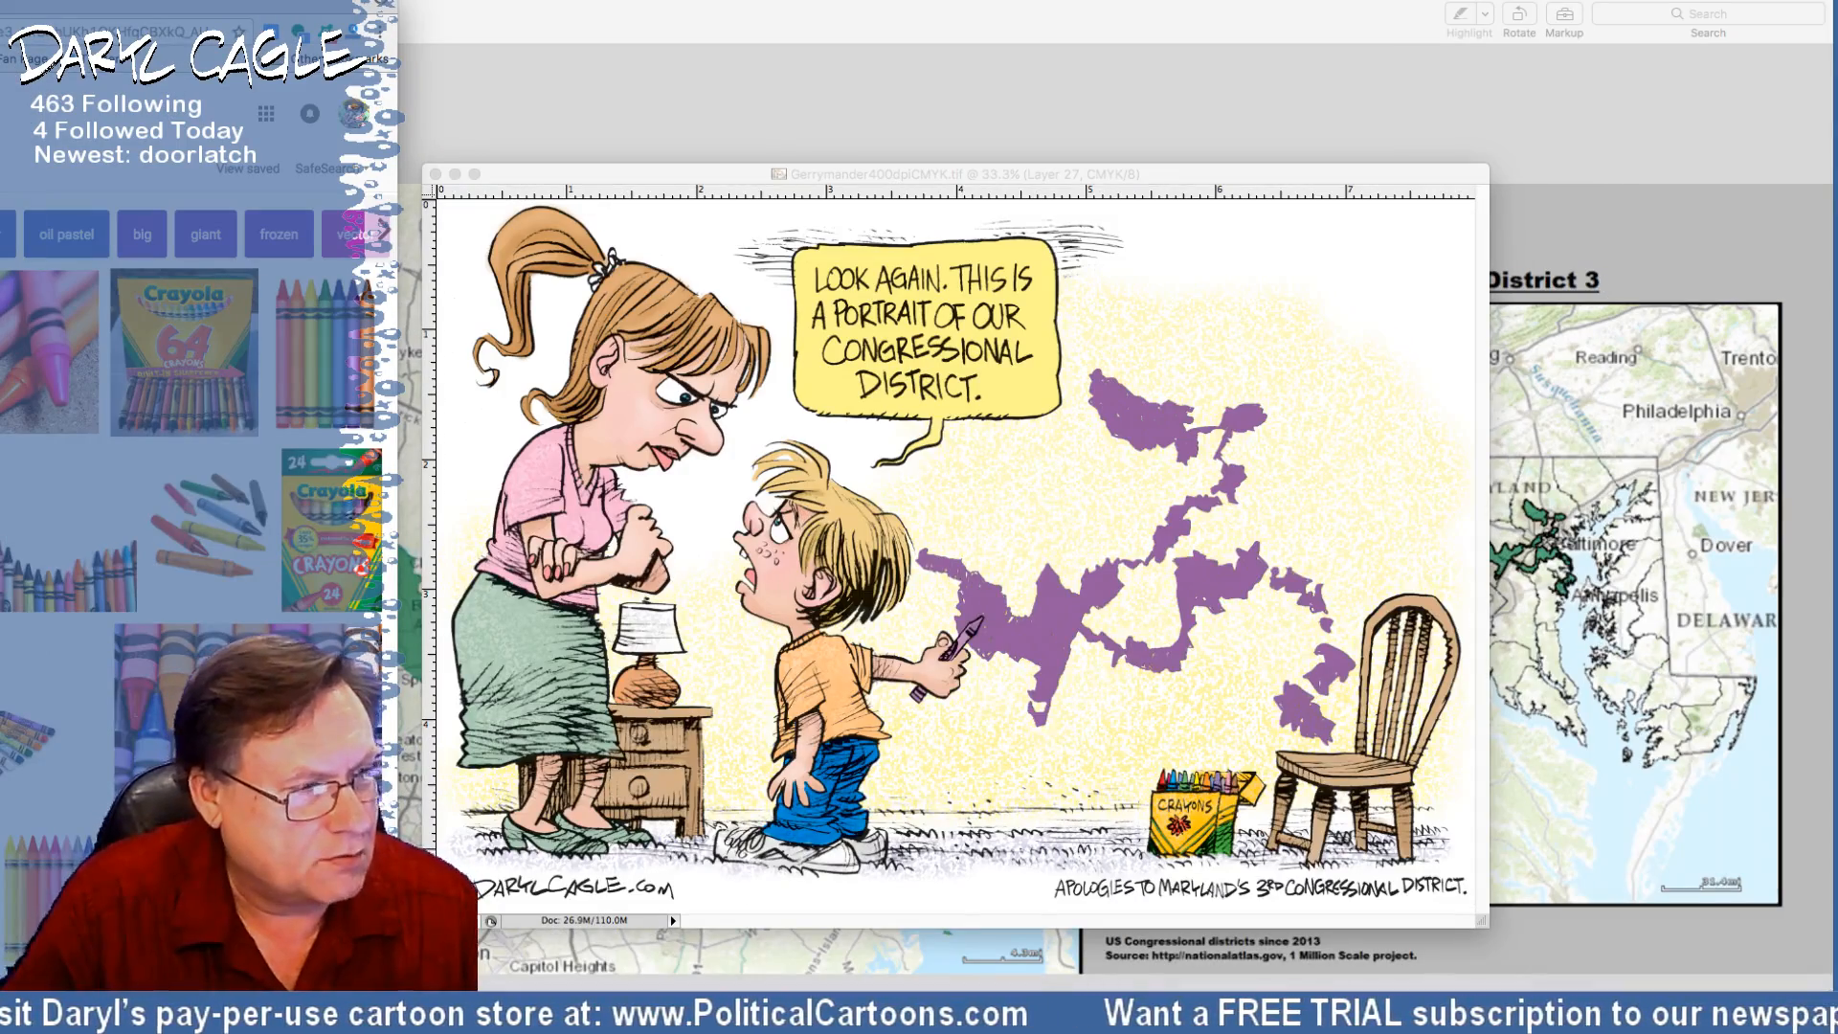
Put away the browser window with the crayon pictures and switch back to the cartoon in Photoshop
double_click(271, 12)
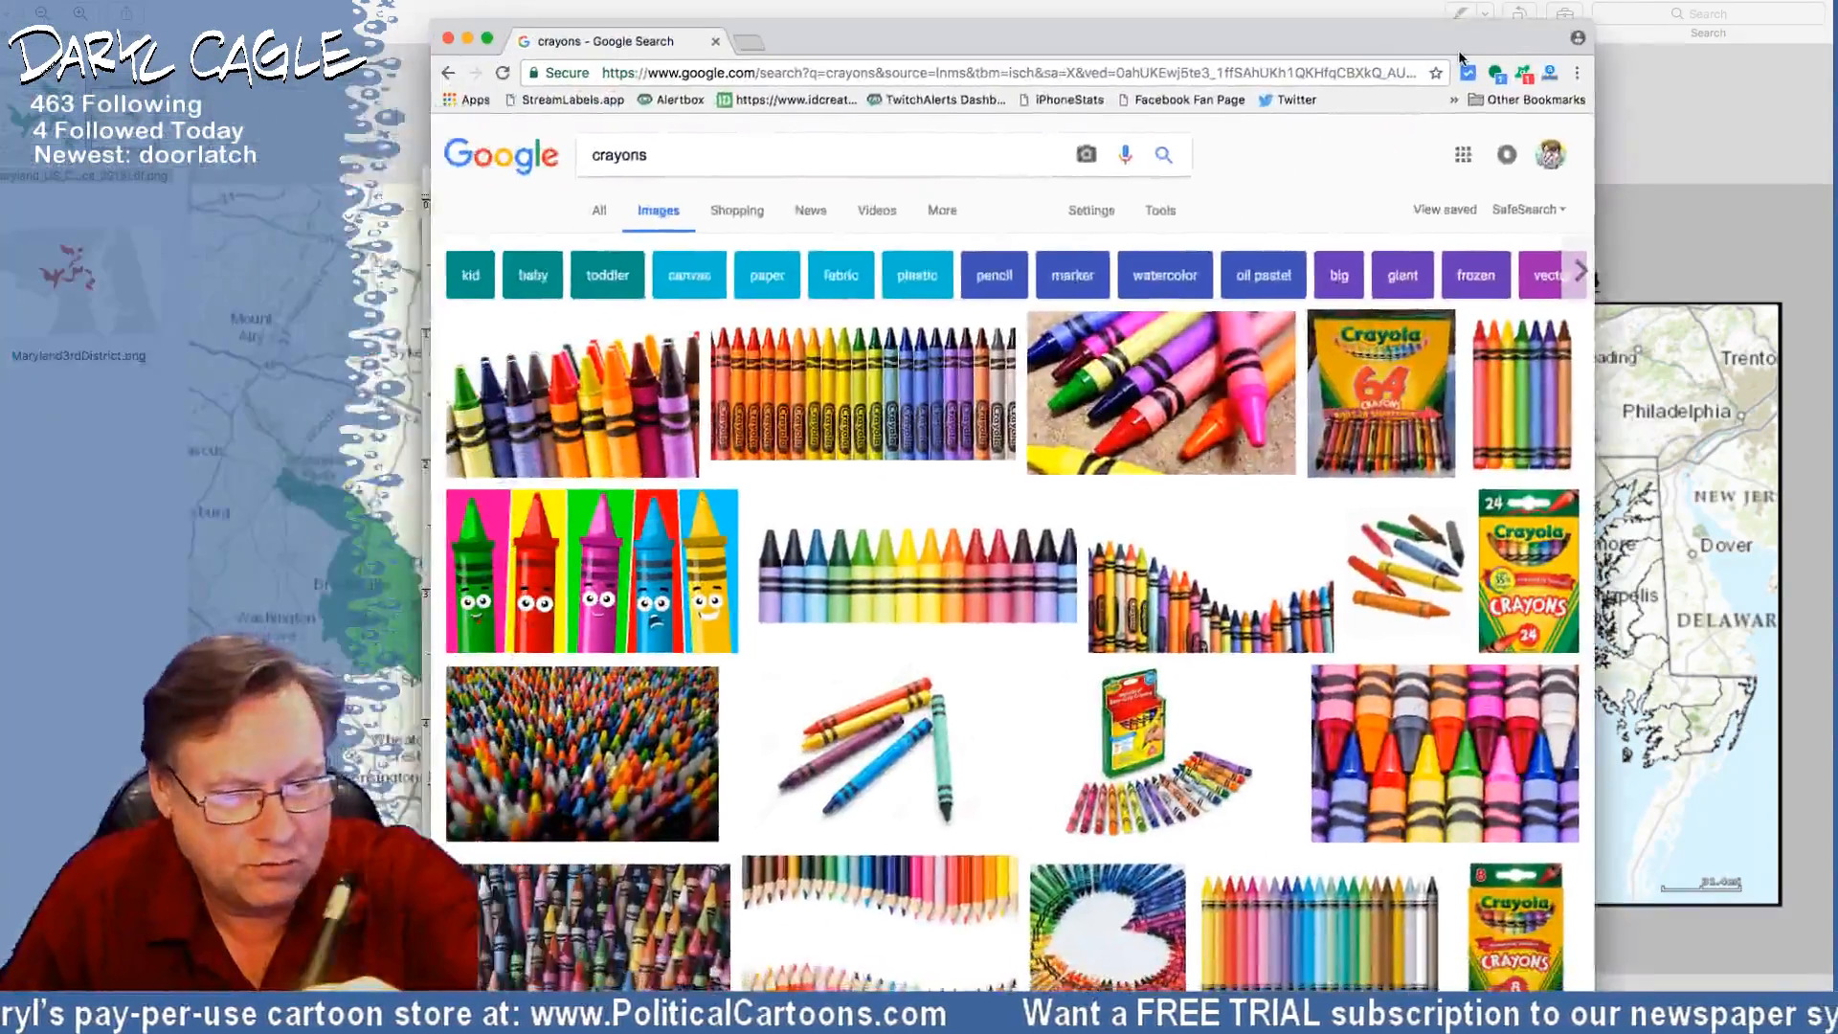
double_click(271, 11)
left_click(600, 21)
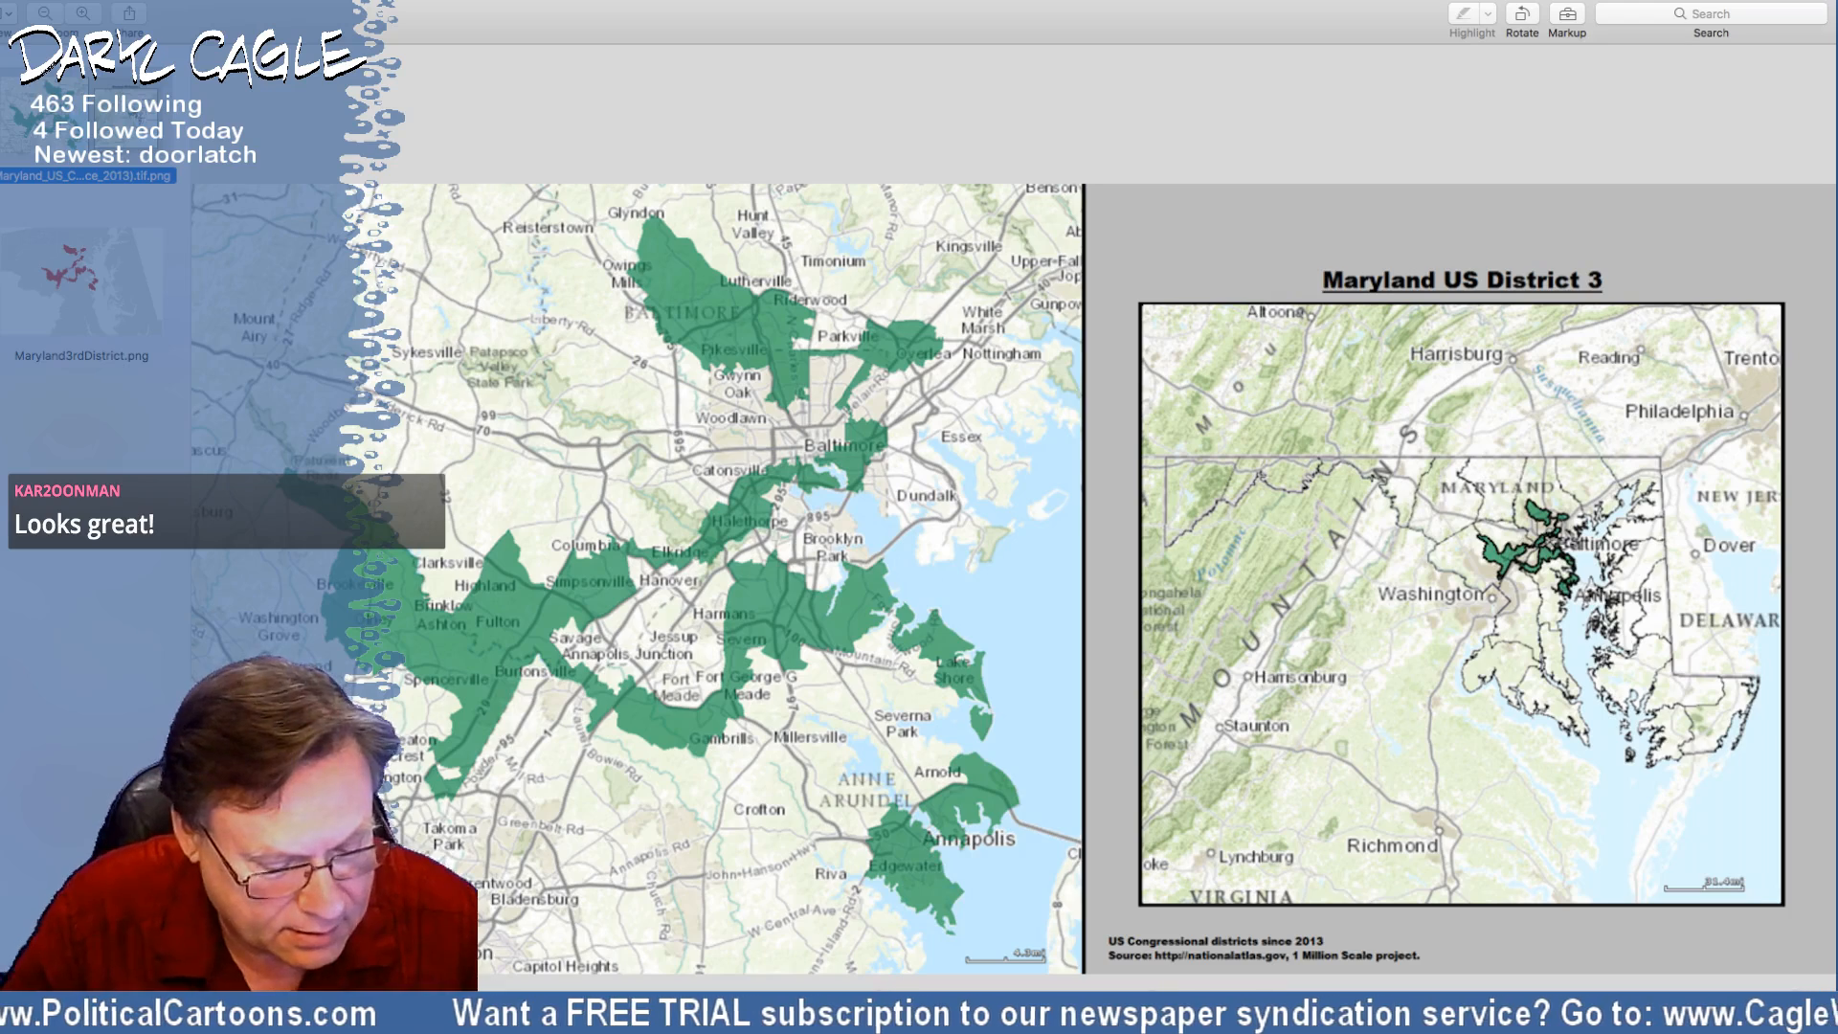
key("super+Tab")
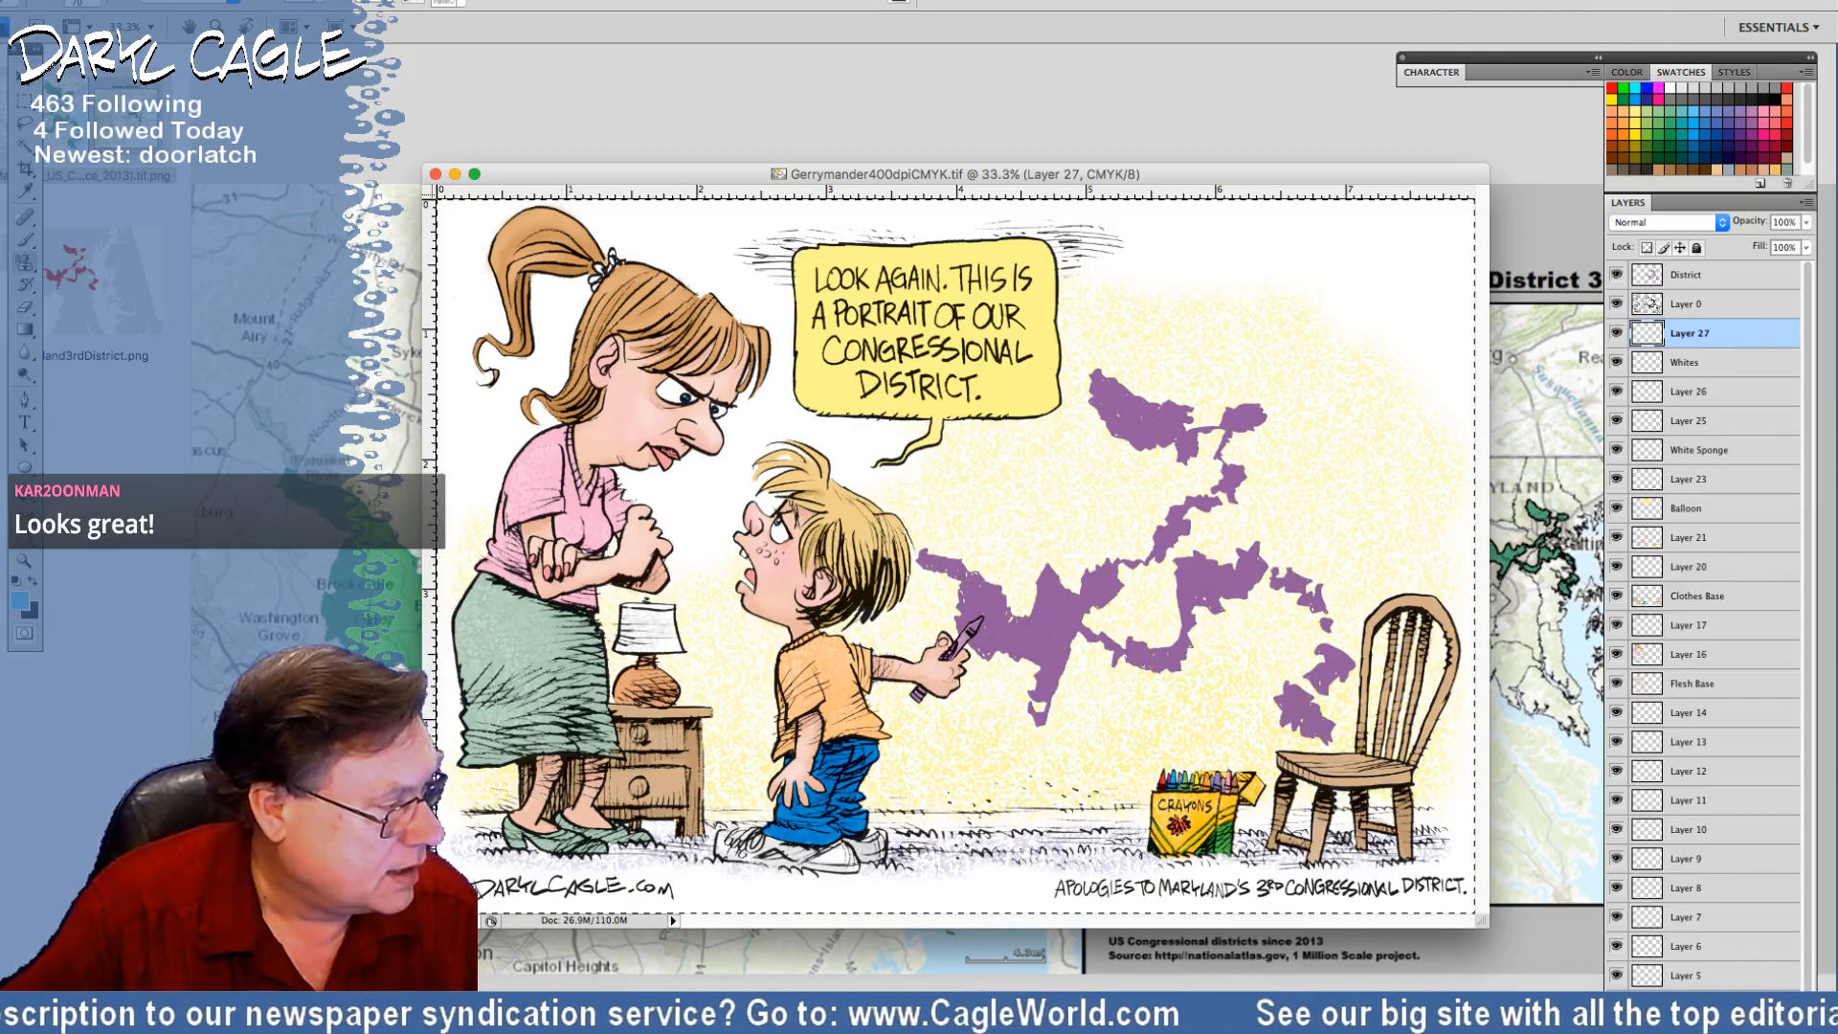
key("super+Tab")
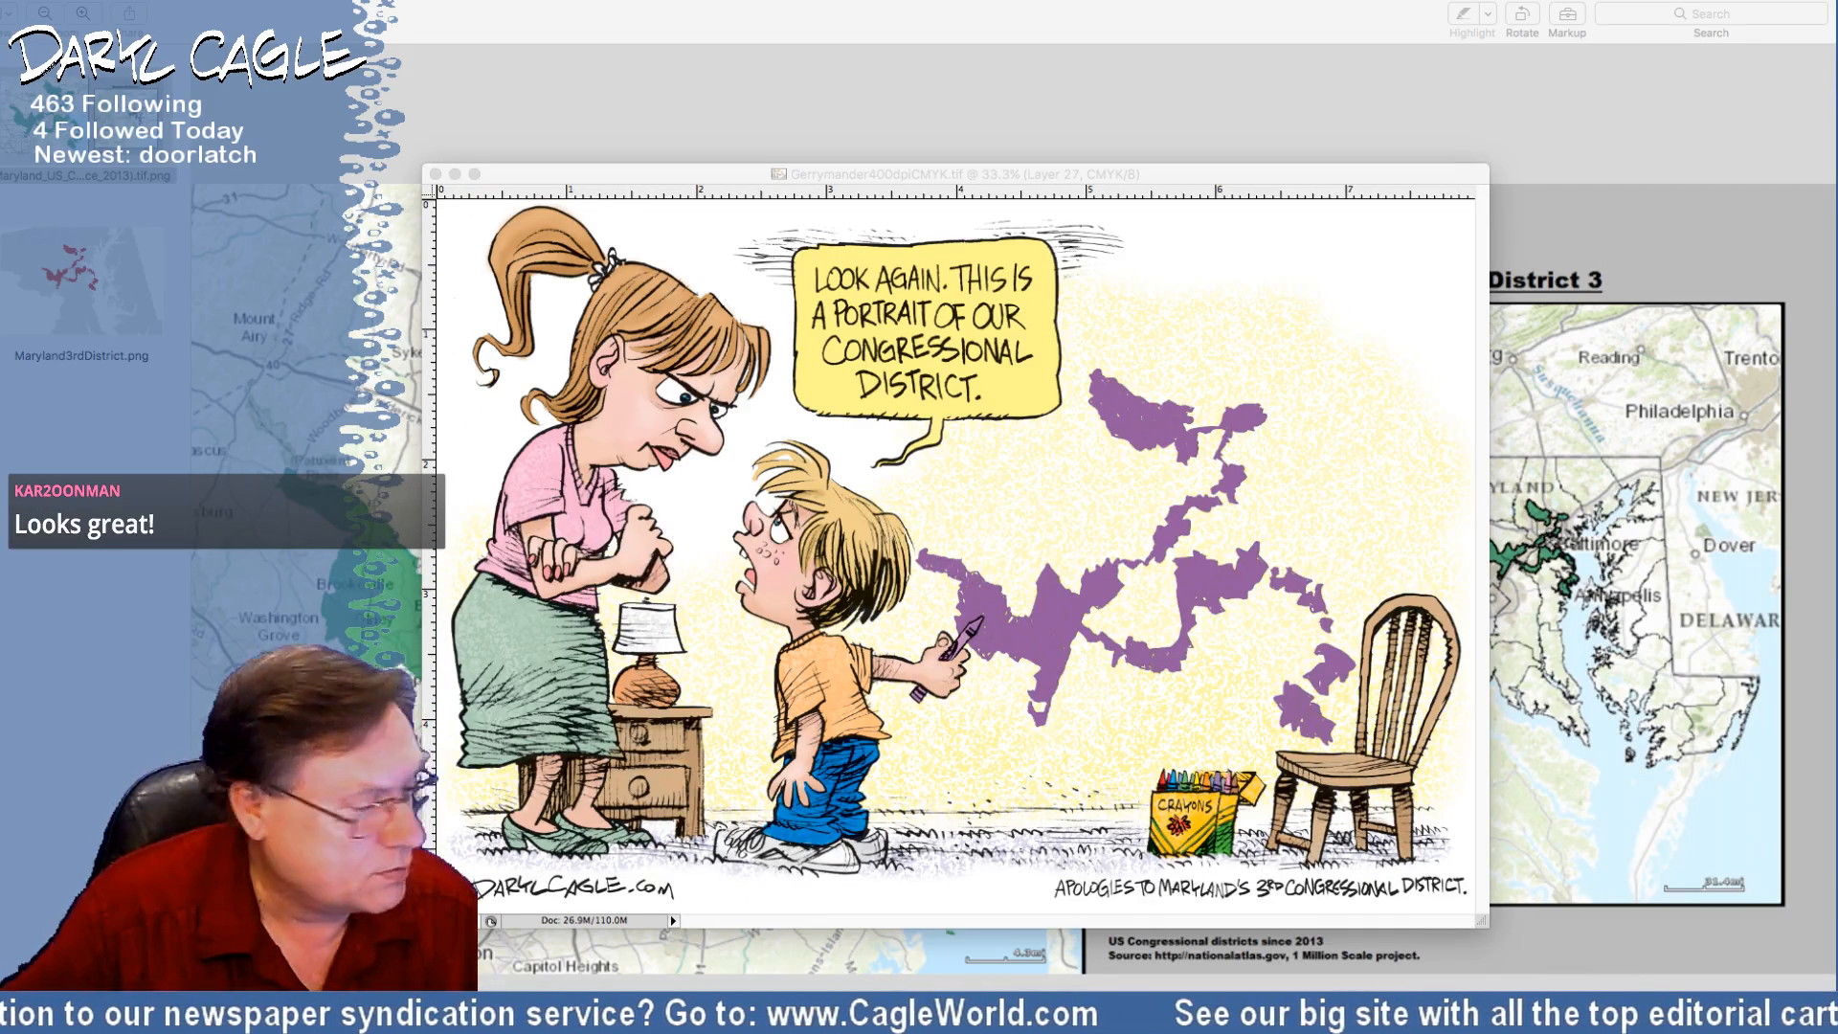
left_click(620, 172)
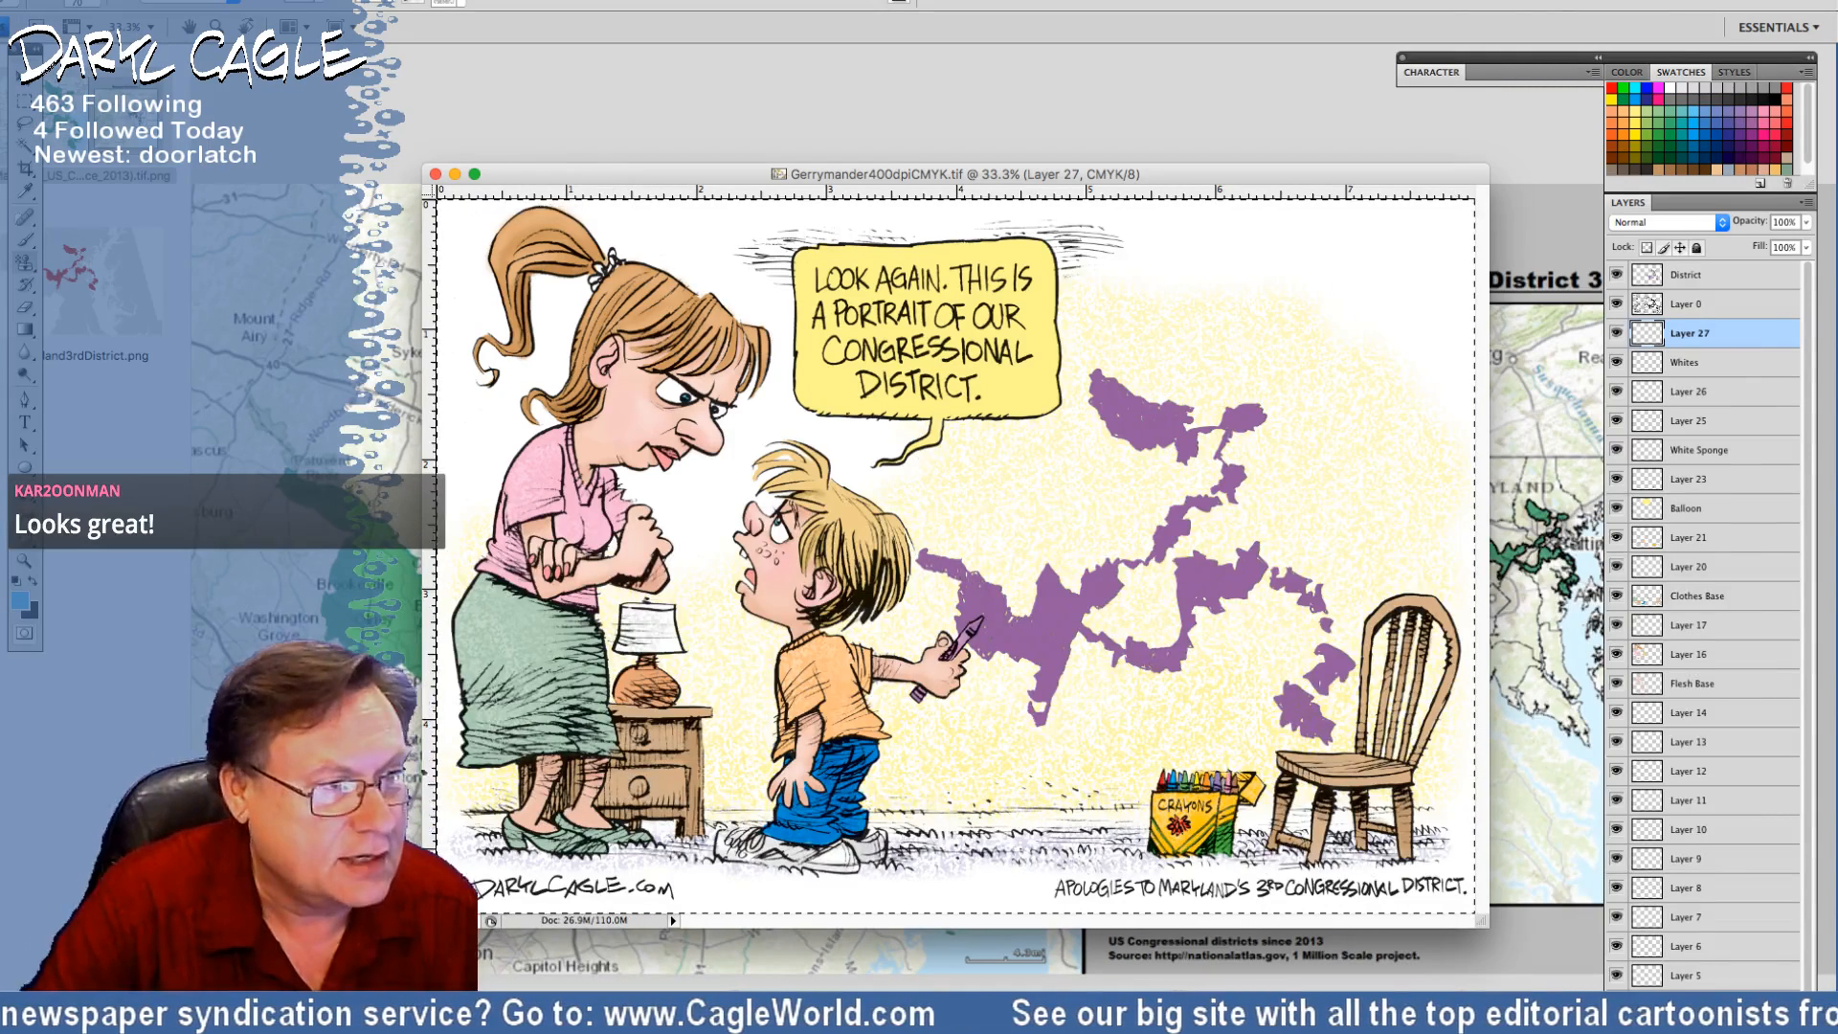
Save a layered TIFF version of the cartoon under the file name Gerrymander400dpiGray.tif
left_click(134, 0)
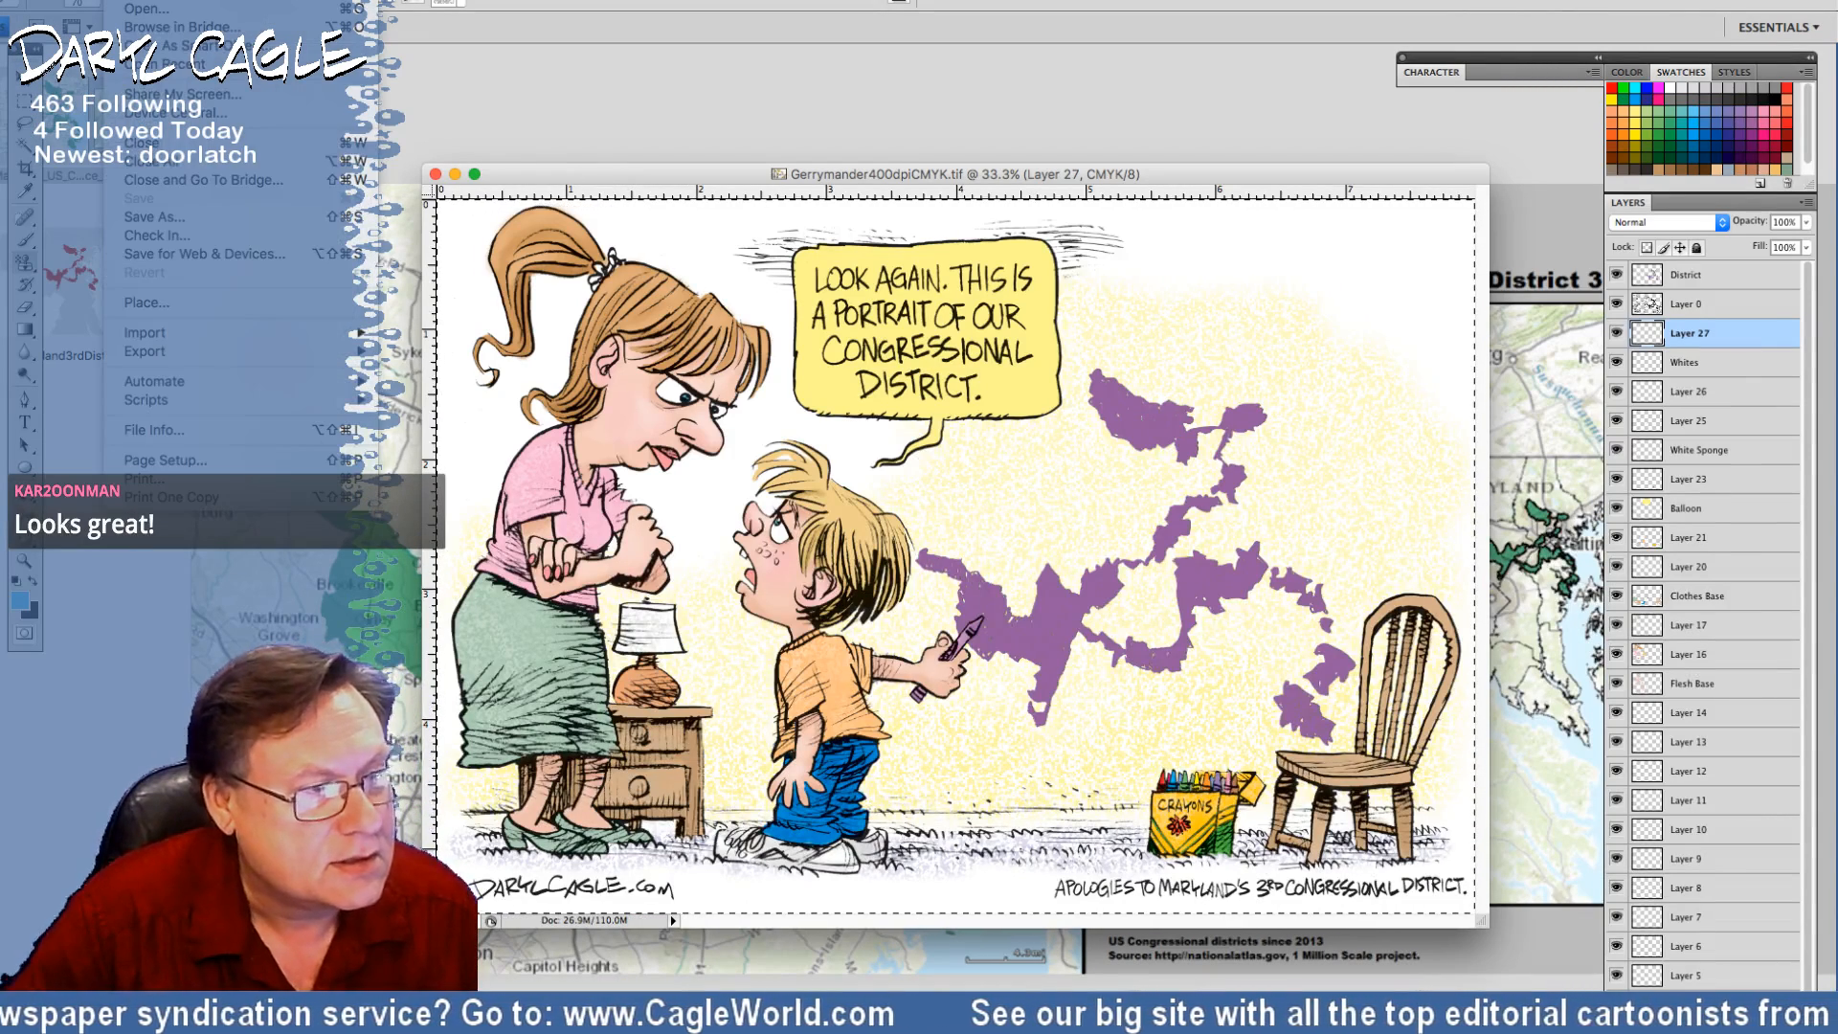
left_click(174, 222)
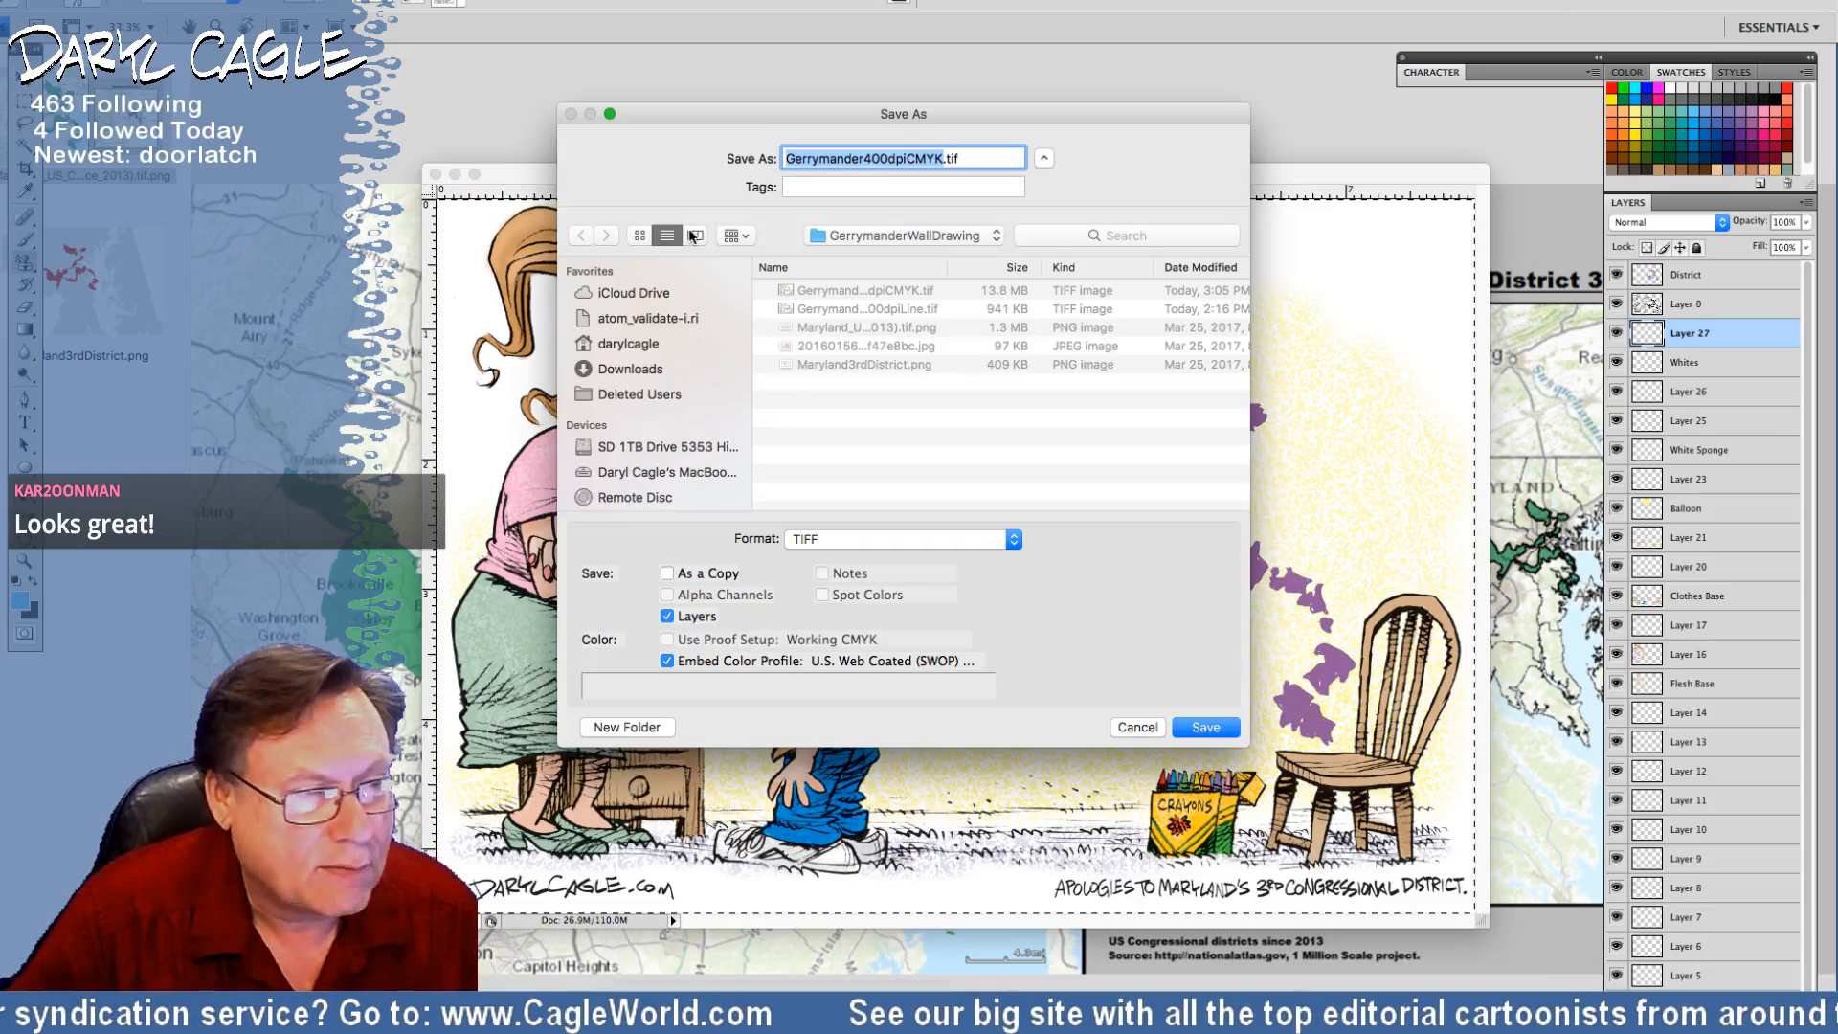
left_click(944, 158)
key("BackSpace")
key("BackSpace")
key("BackSpace")
key("BackSpace")
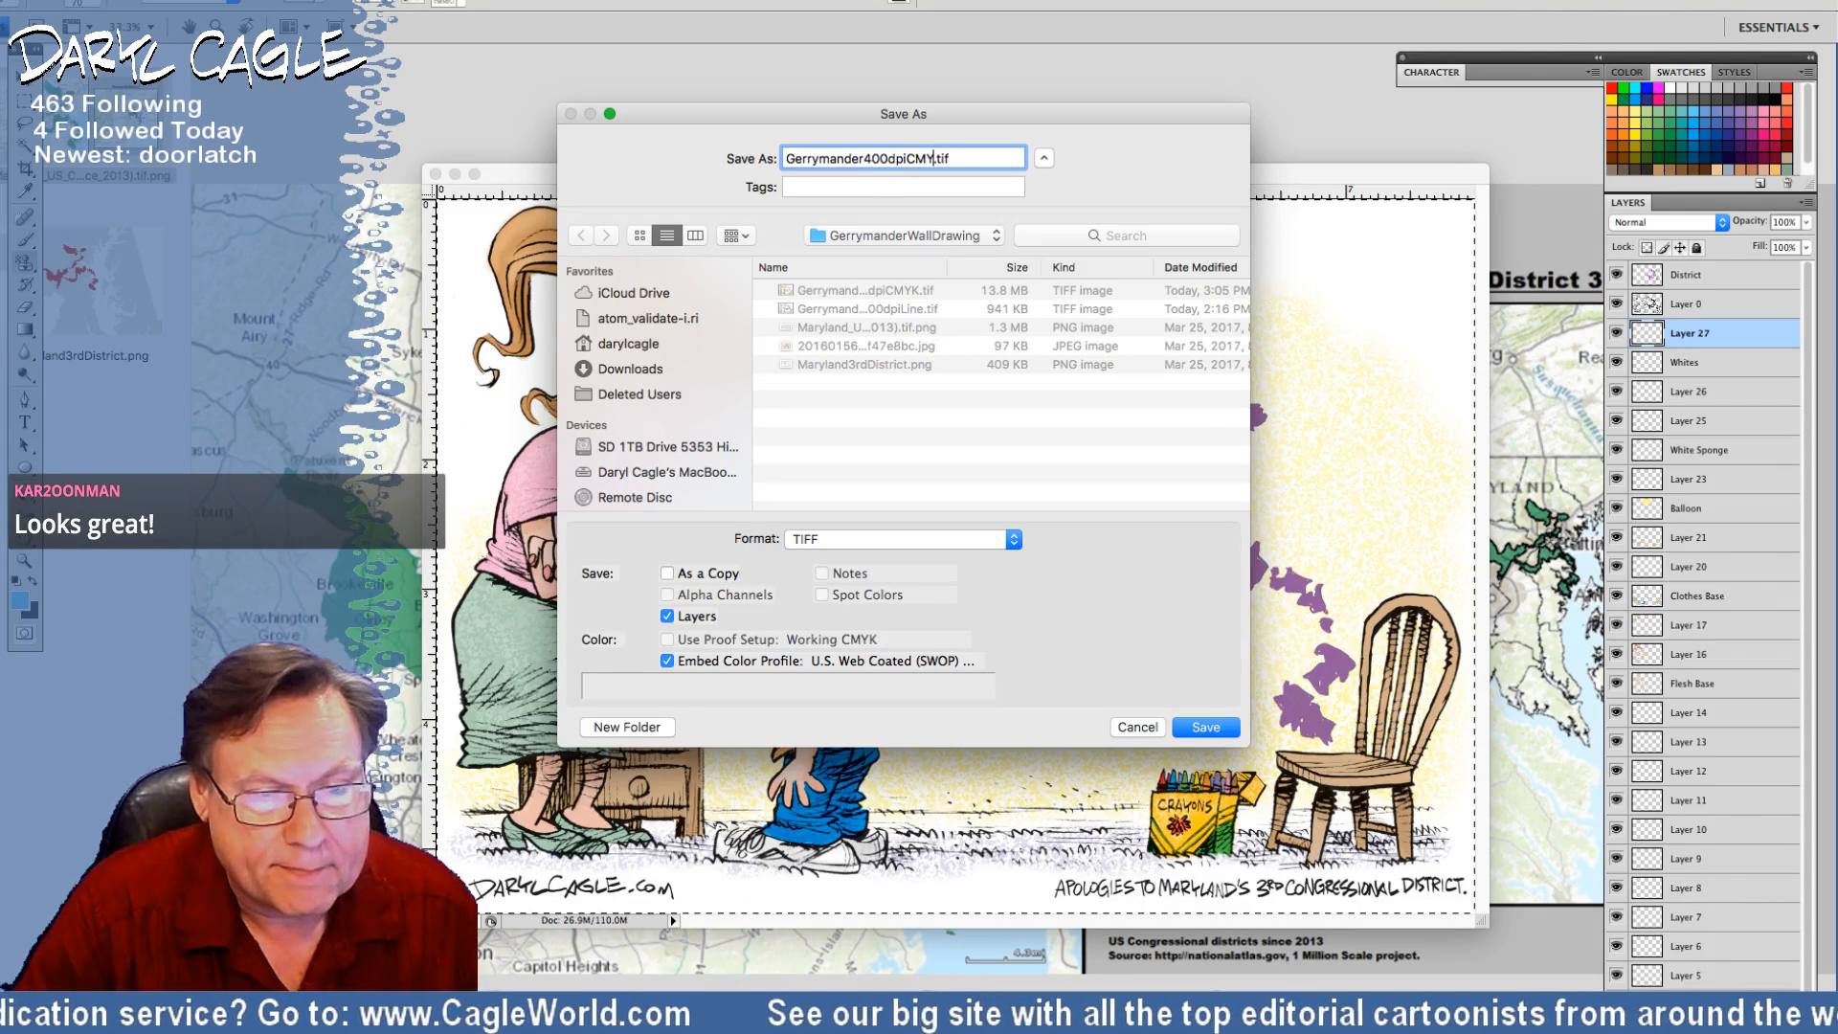
type("Gray")
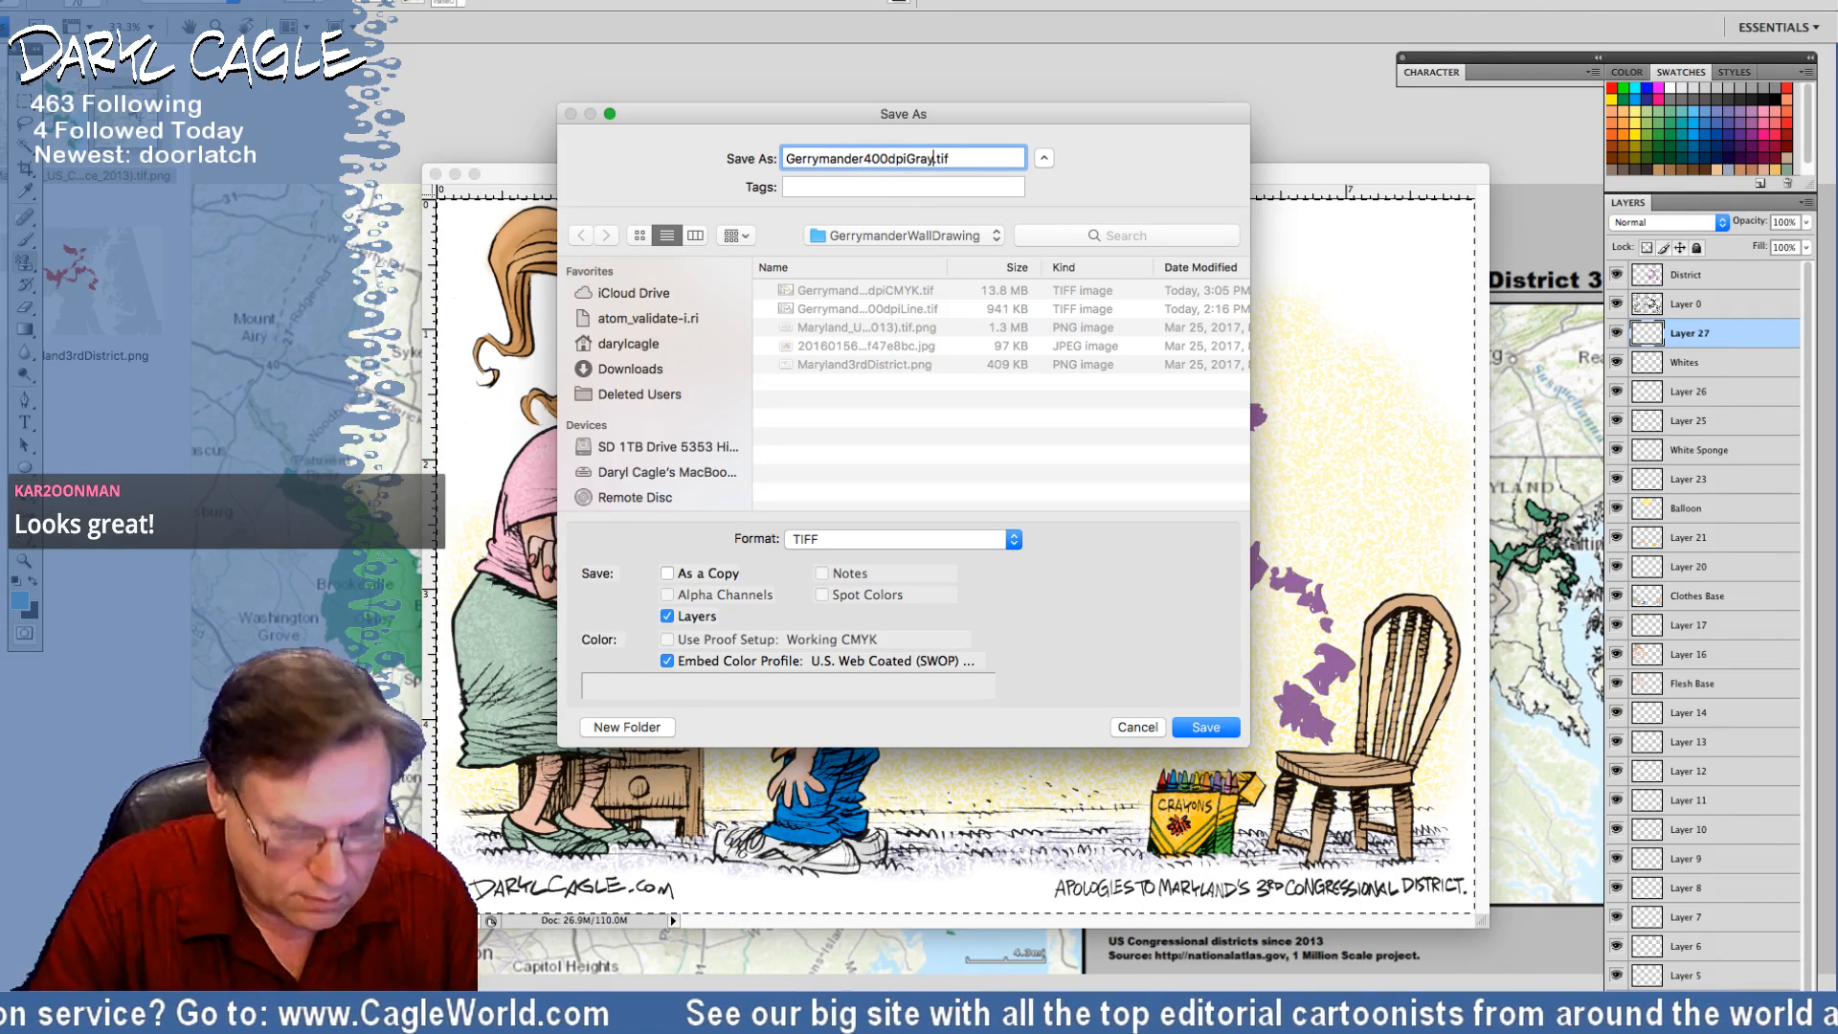
key("Return")
key("Return")
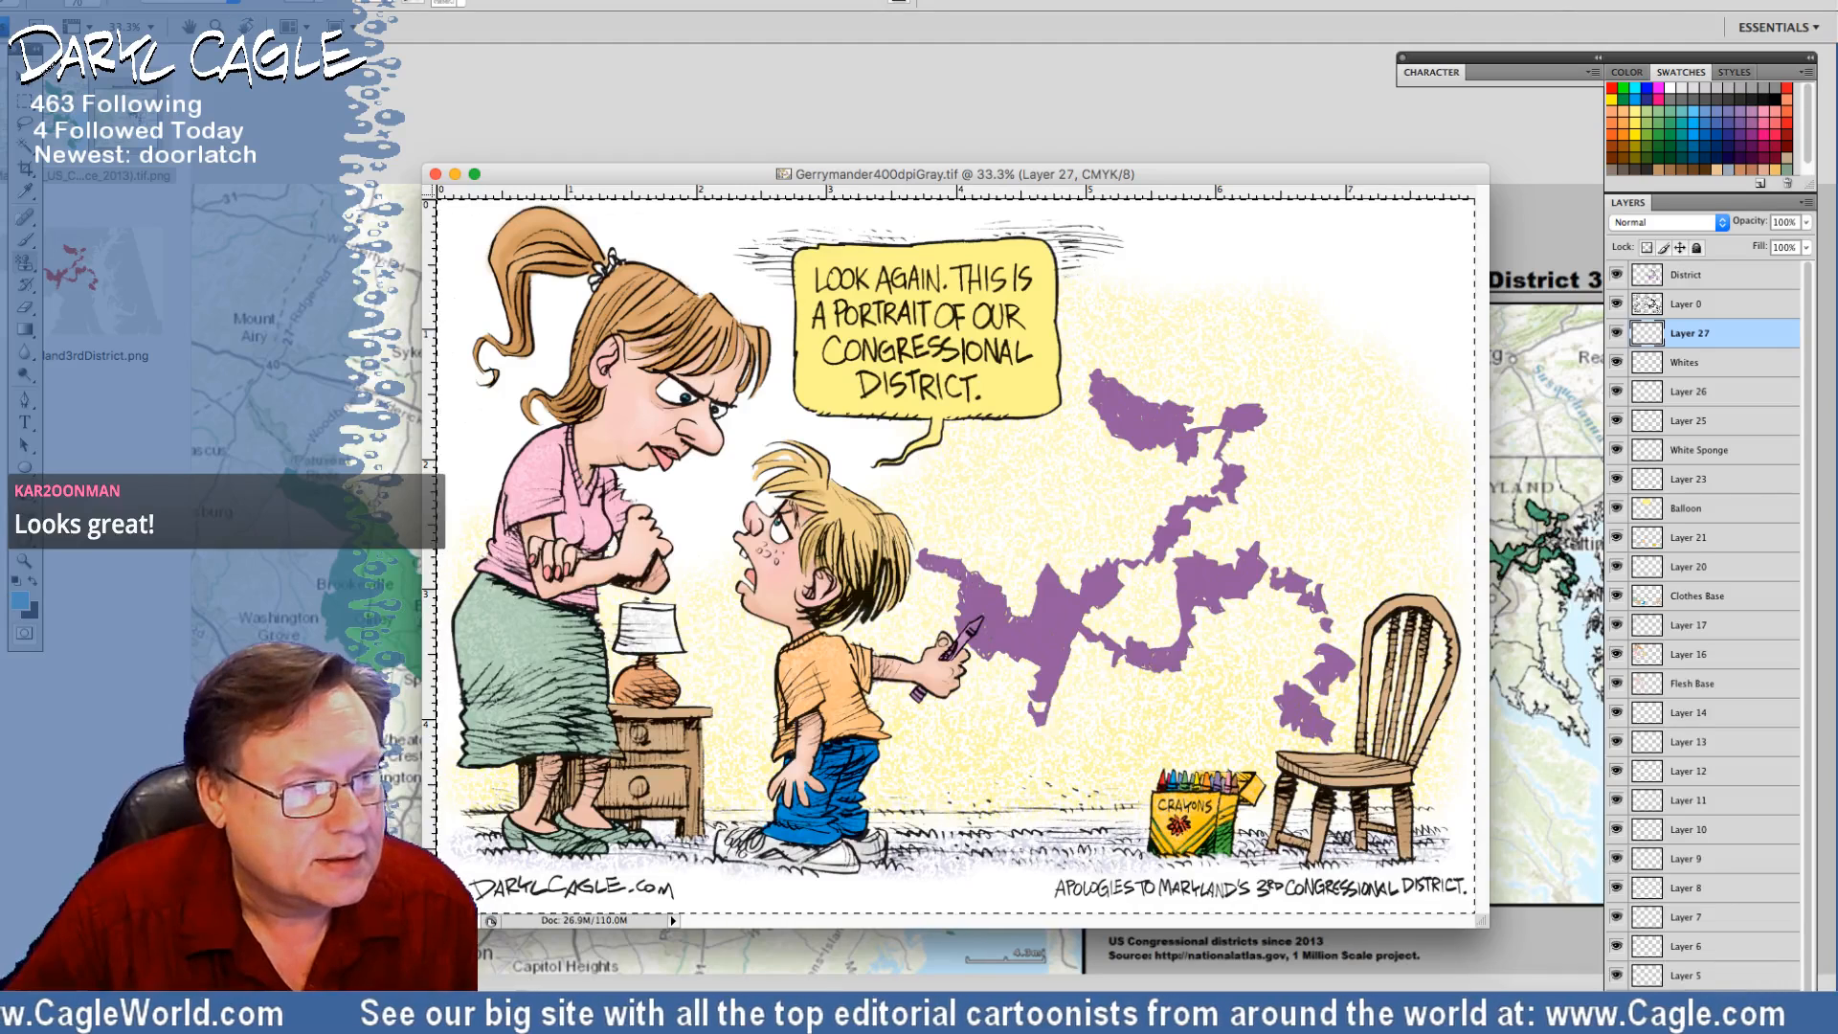
Convert the cartoon to Grayscale mode and discard its color information
left_click(216, 3)
mouse_move(249, 3)
left_click(454, 17)
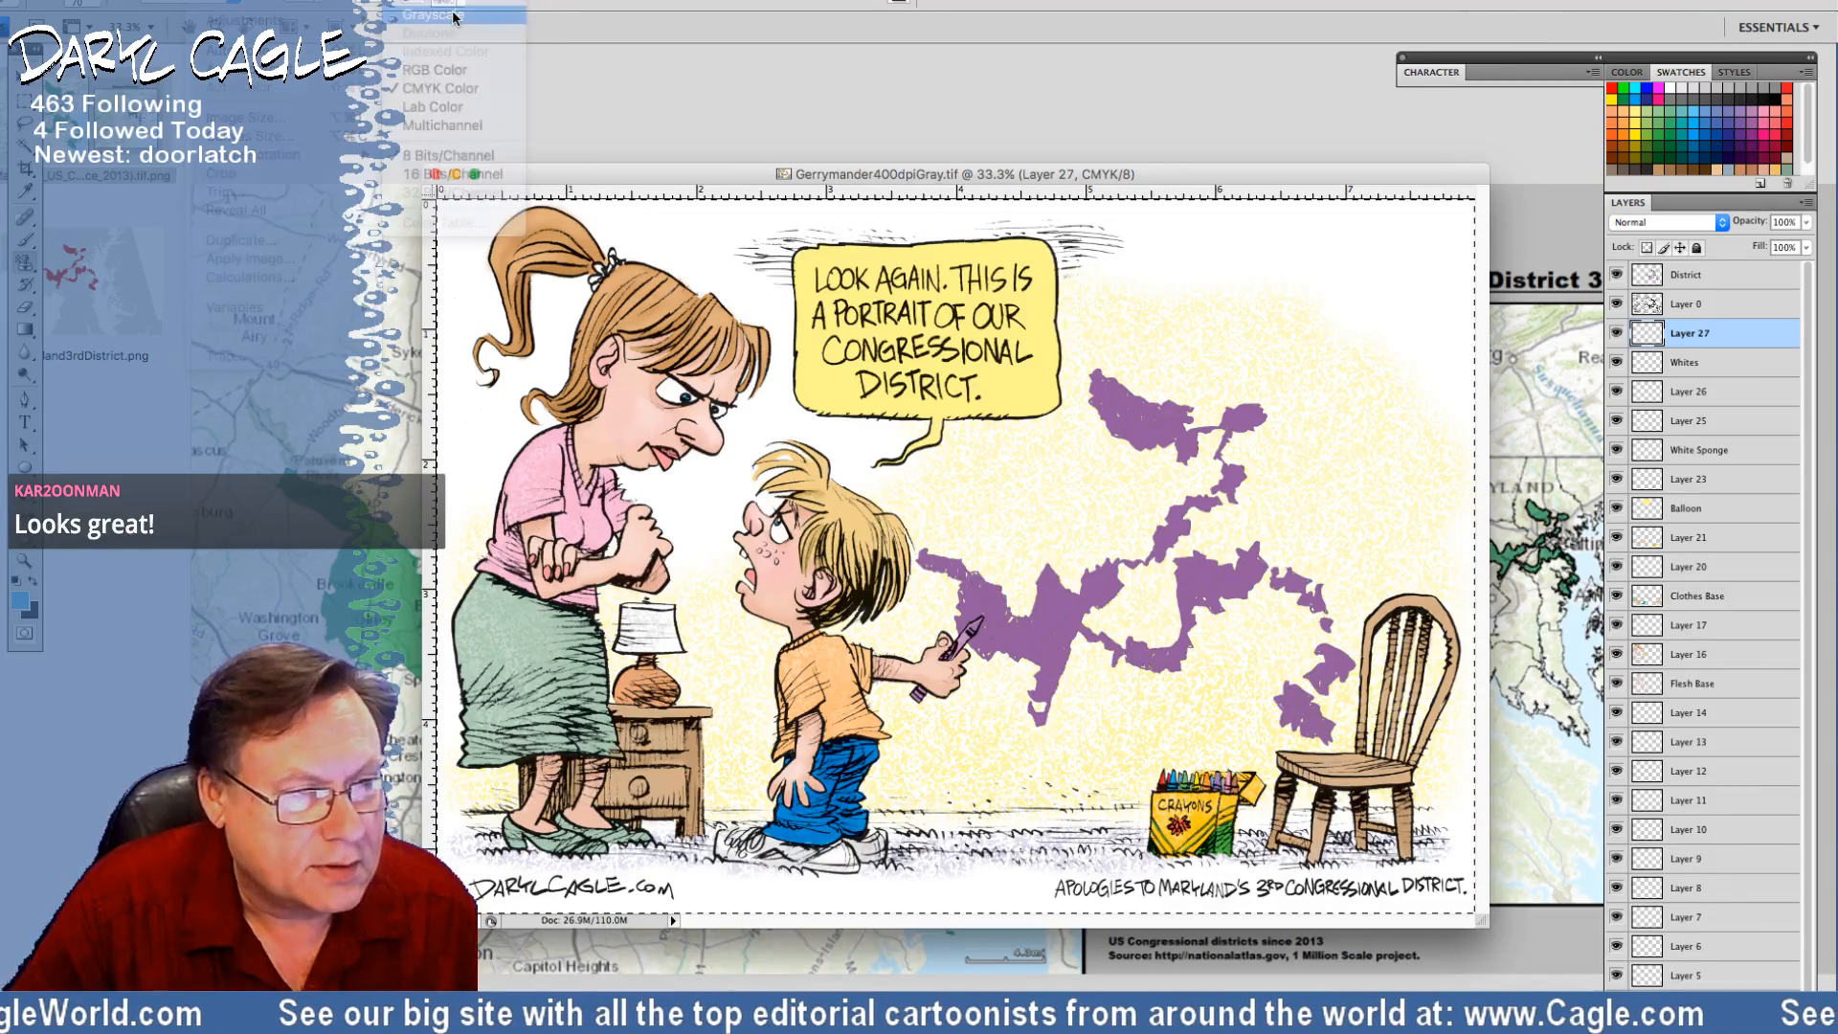
left_click(874, 283)
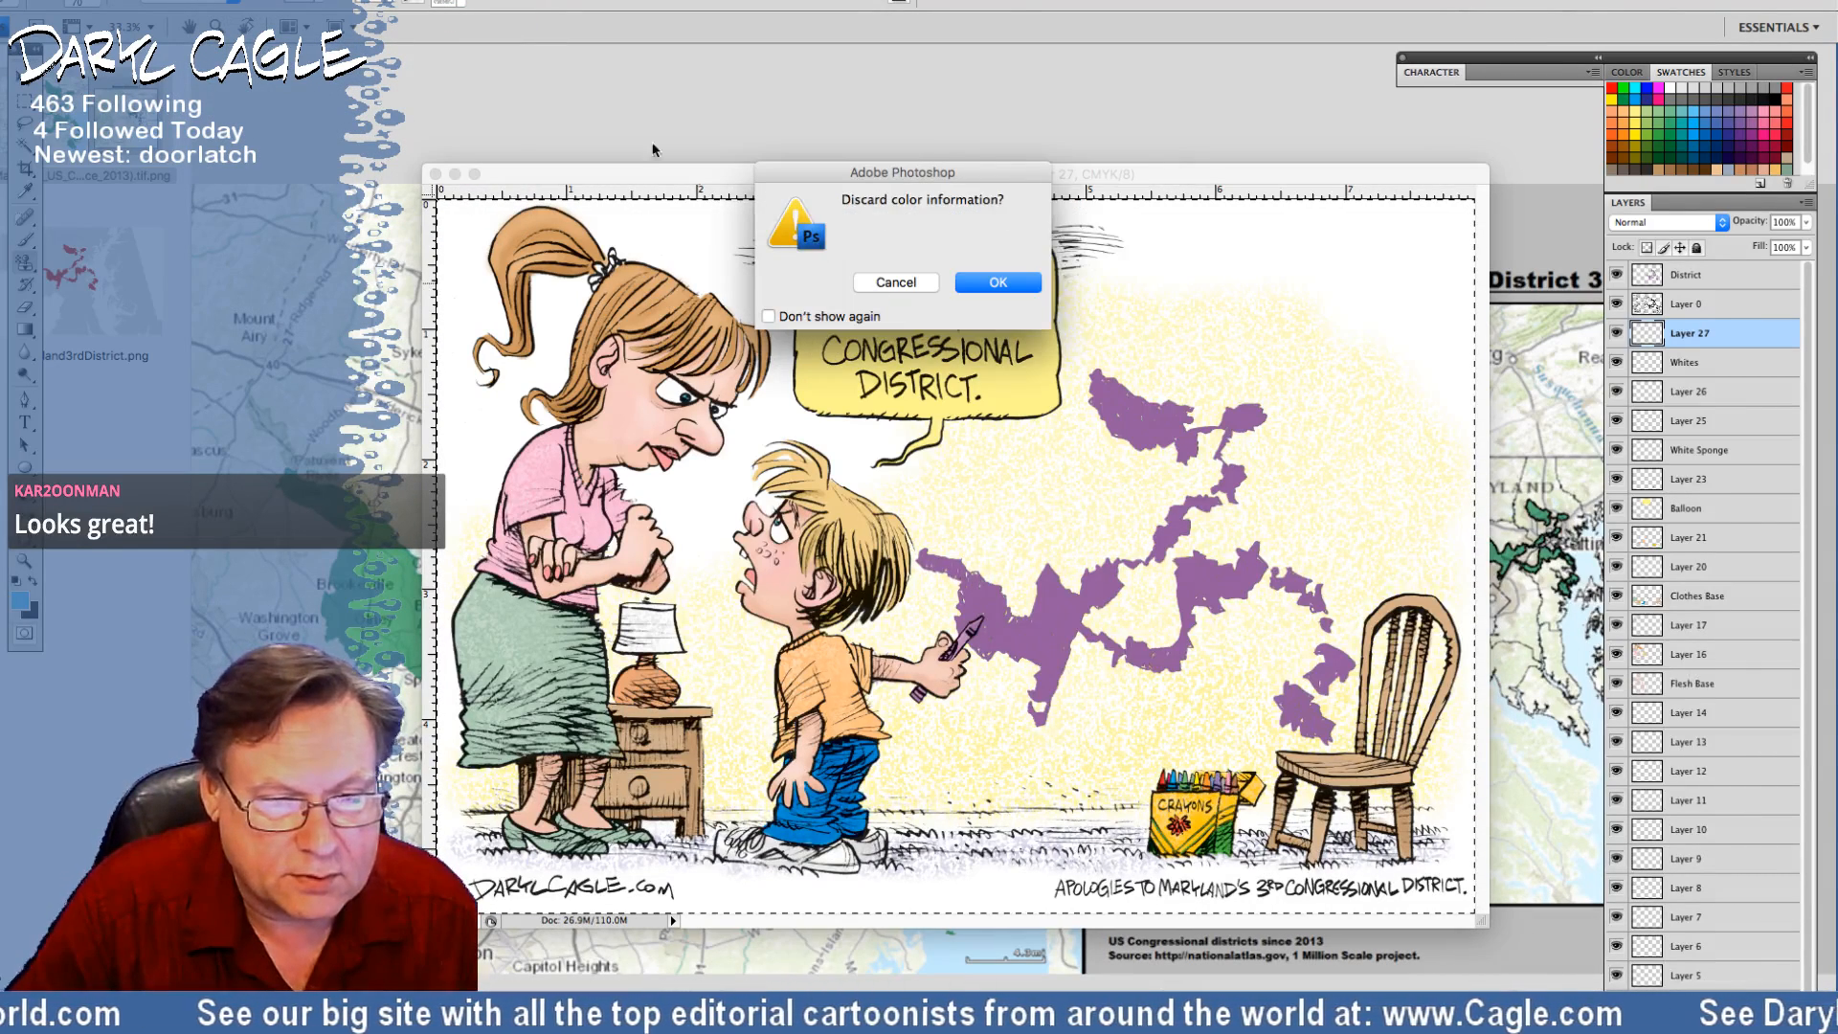
key("Return")
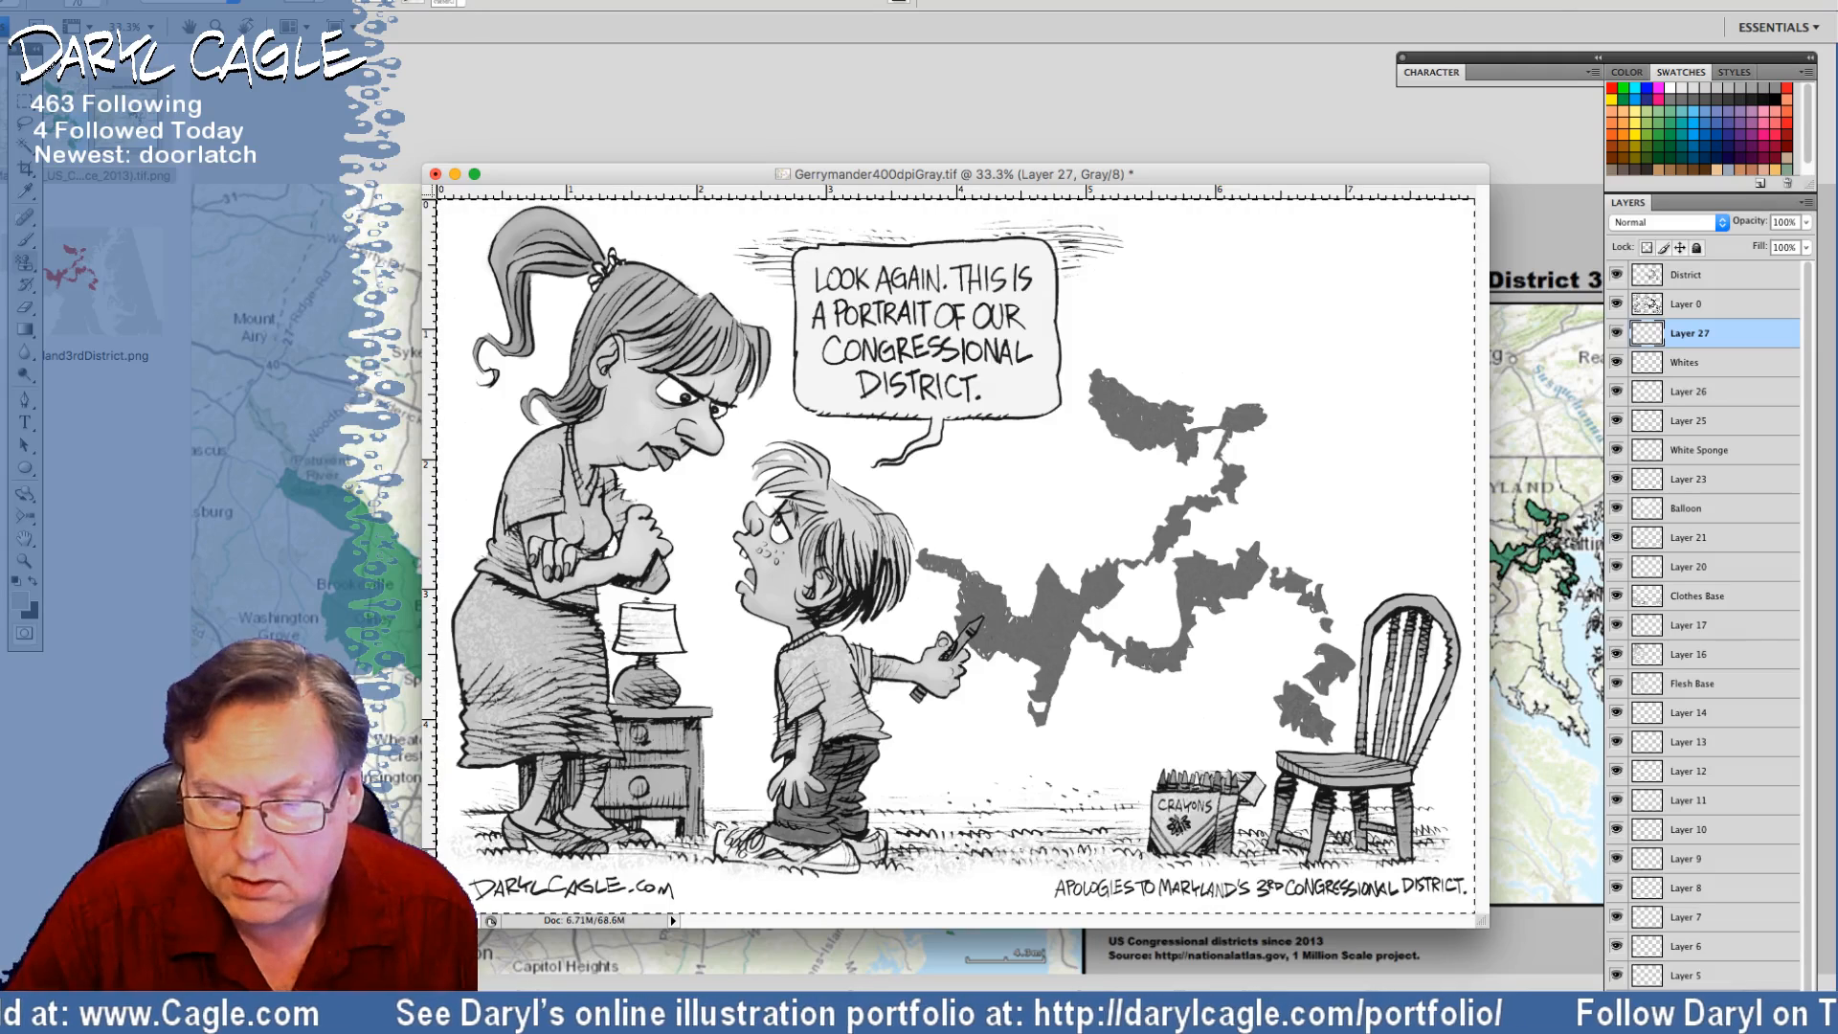
Hide the Balloon layer and rename Layer 26 as Added Whites
left_click(1617, 509)
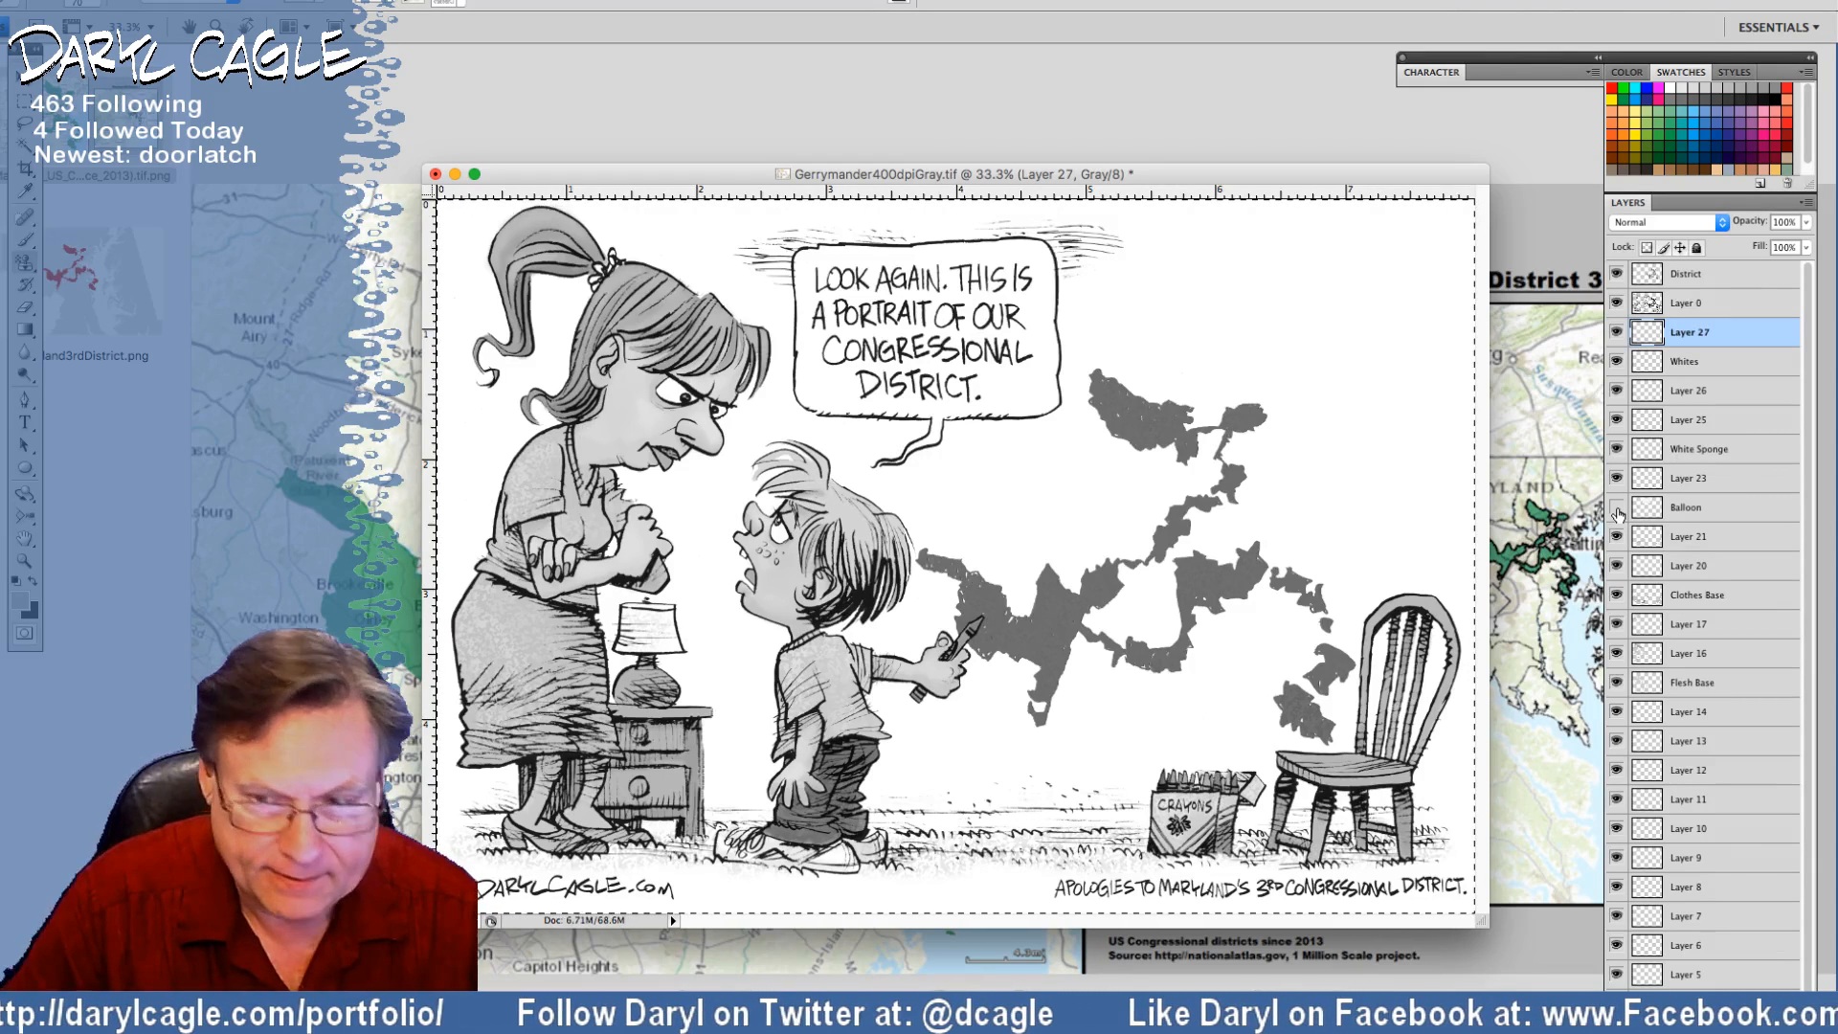
left_click(1617, 508)
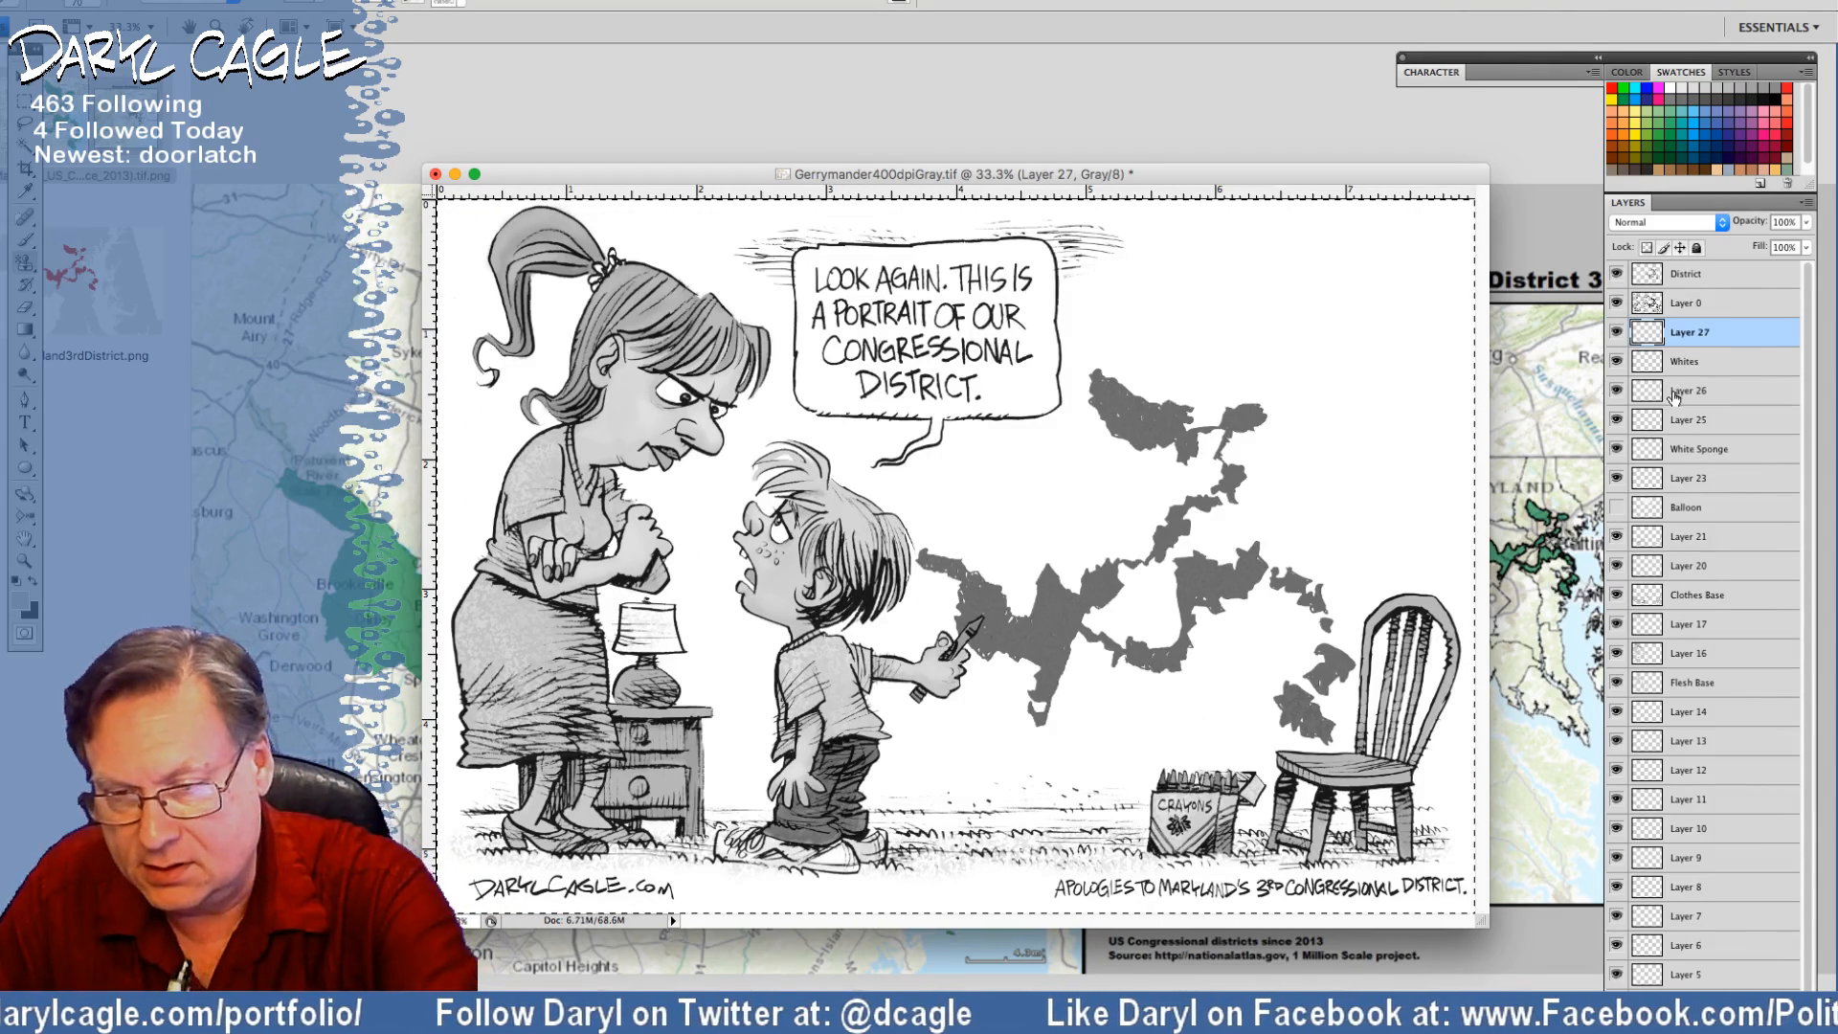
left_click(1675, 392)
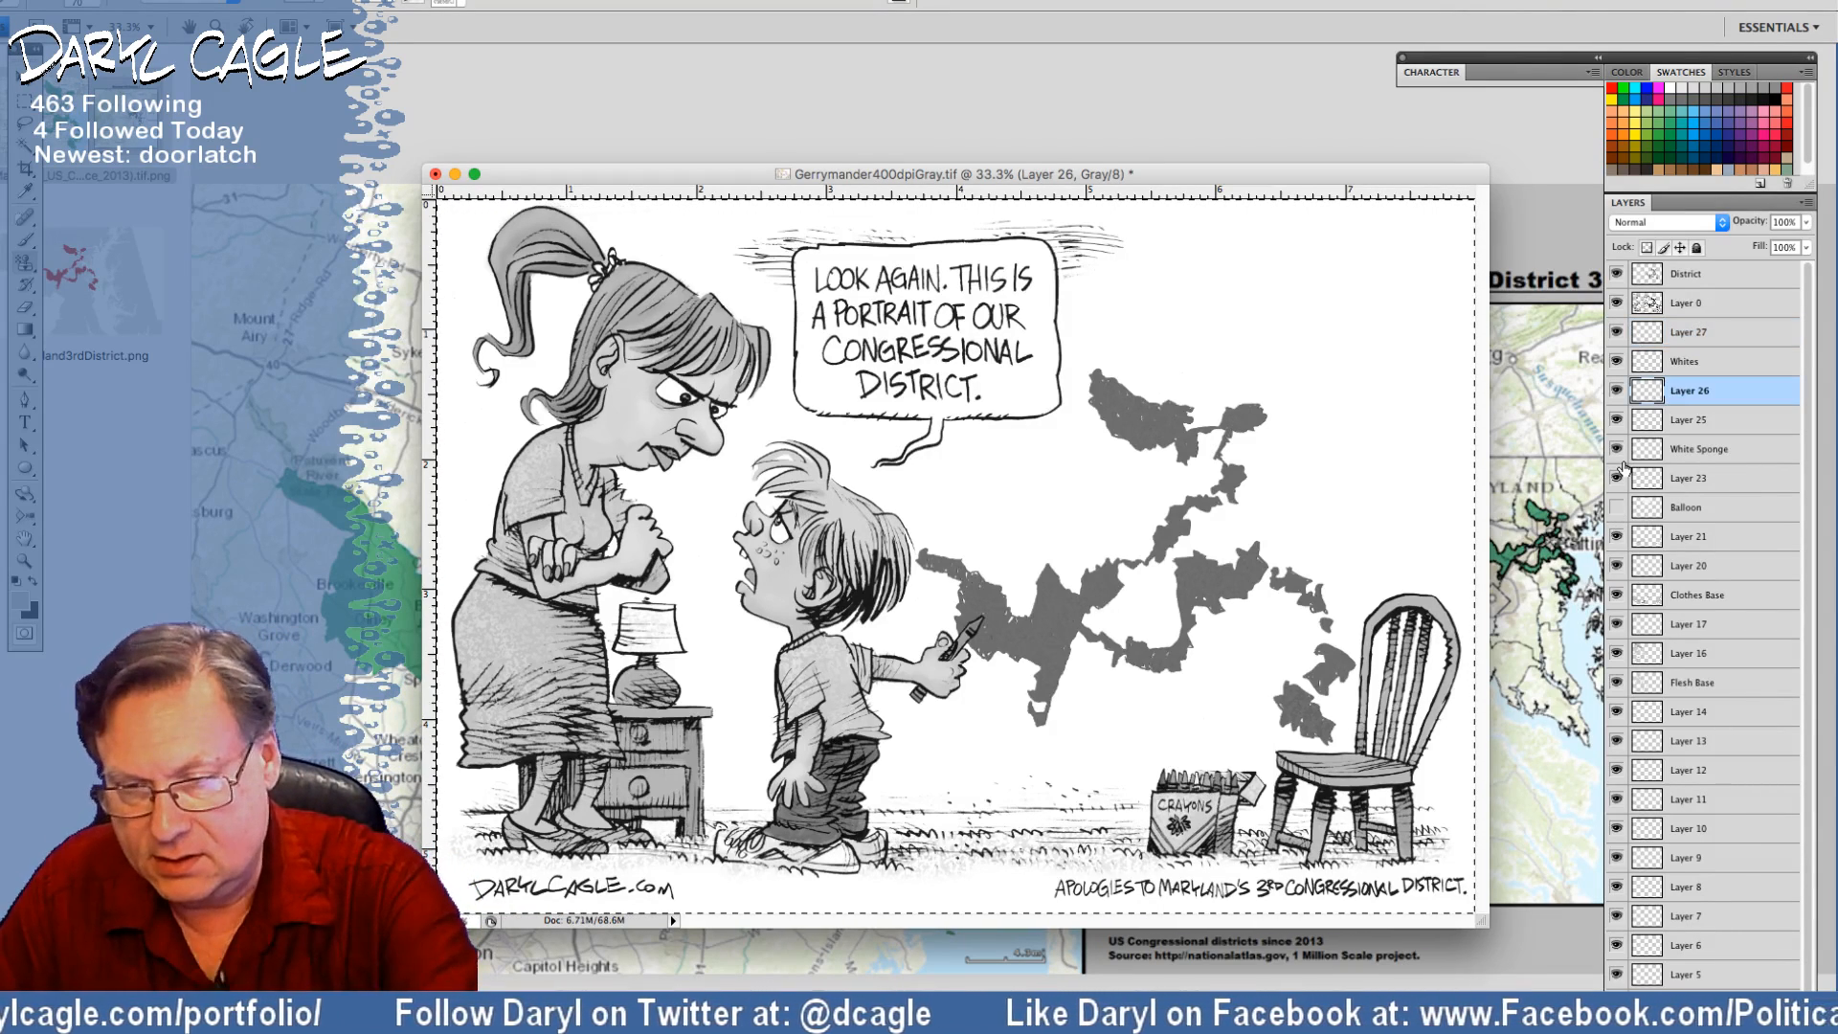
double_click(1687, 392)
type("Ad")
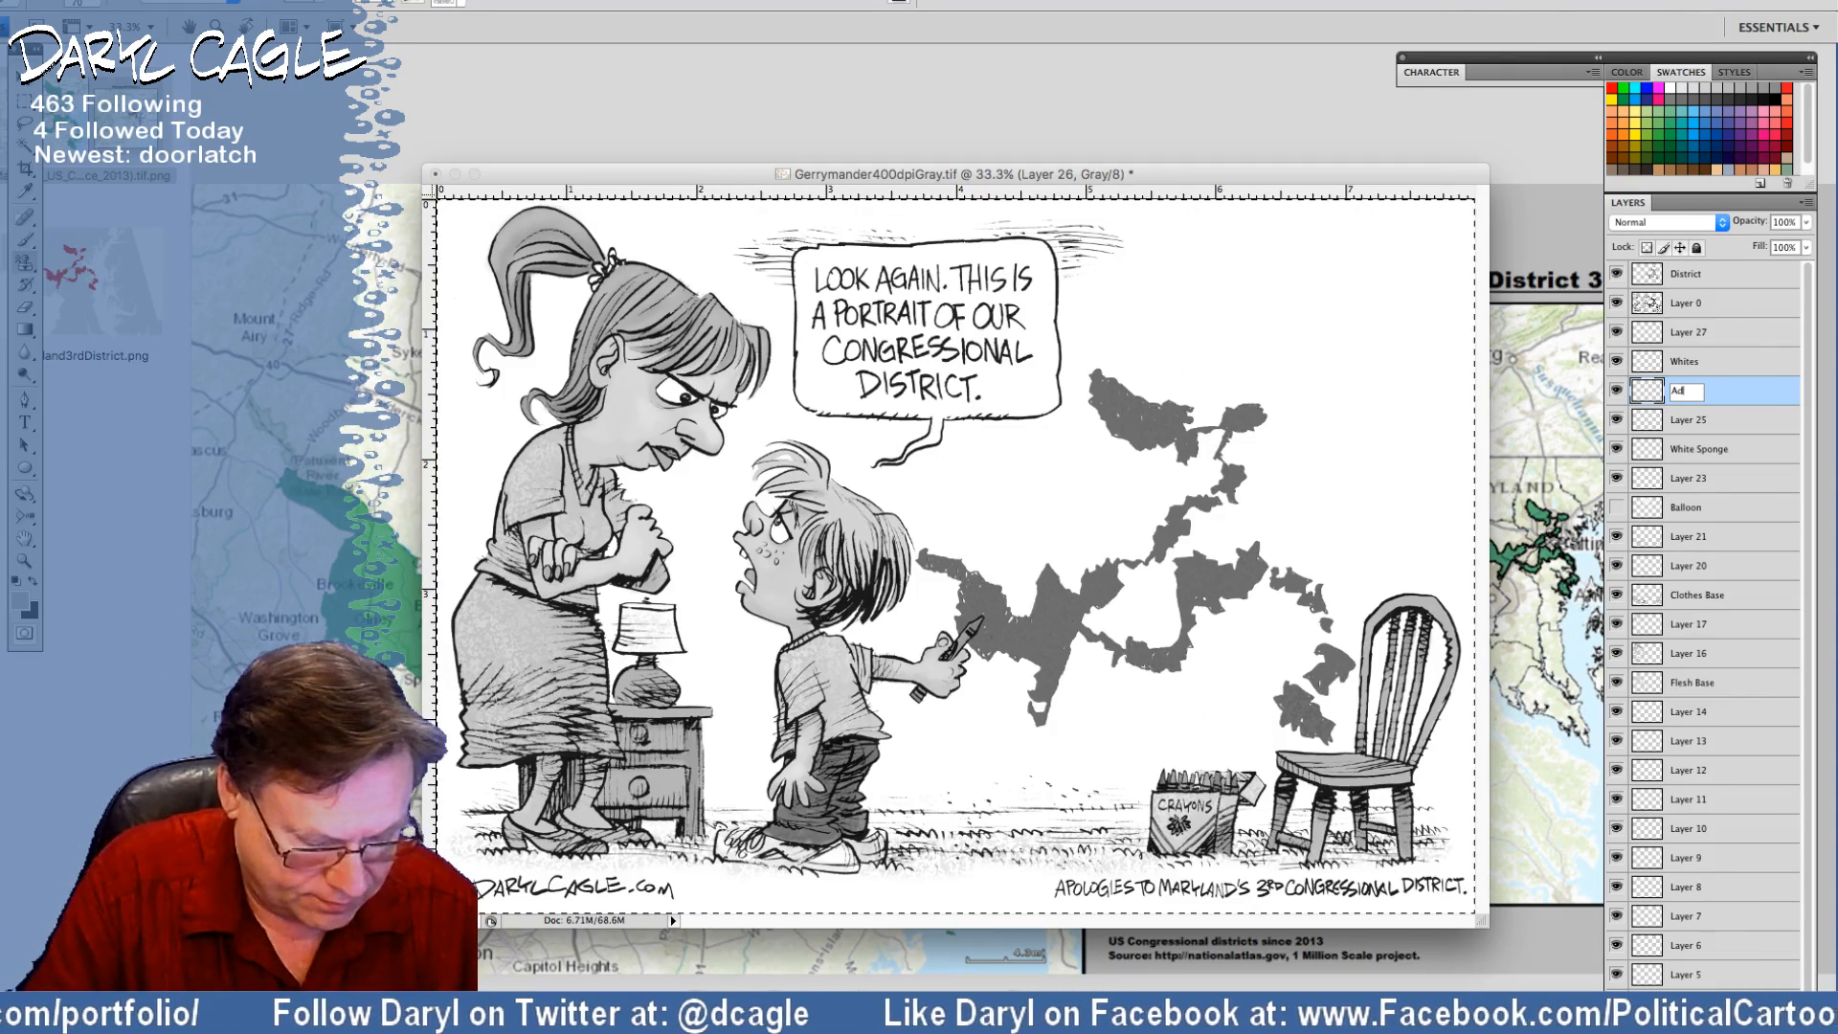
type("ded Whites")
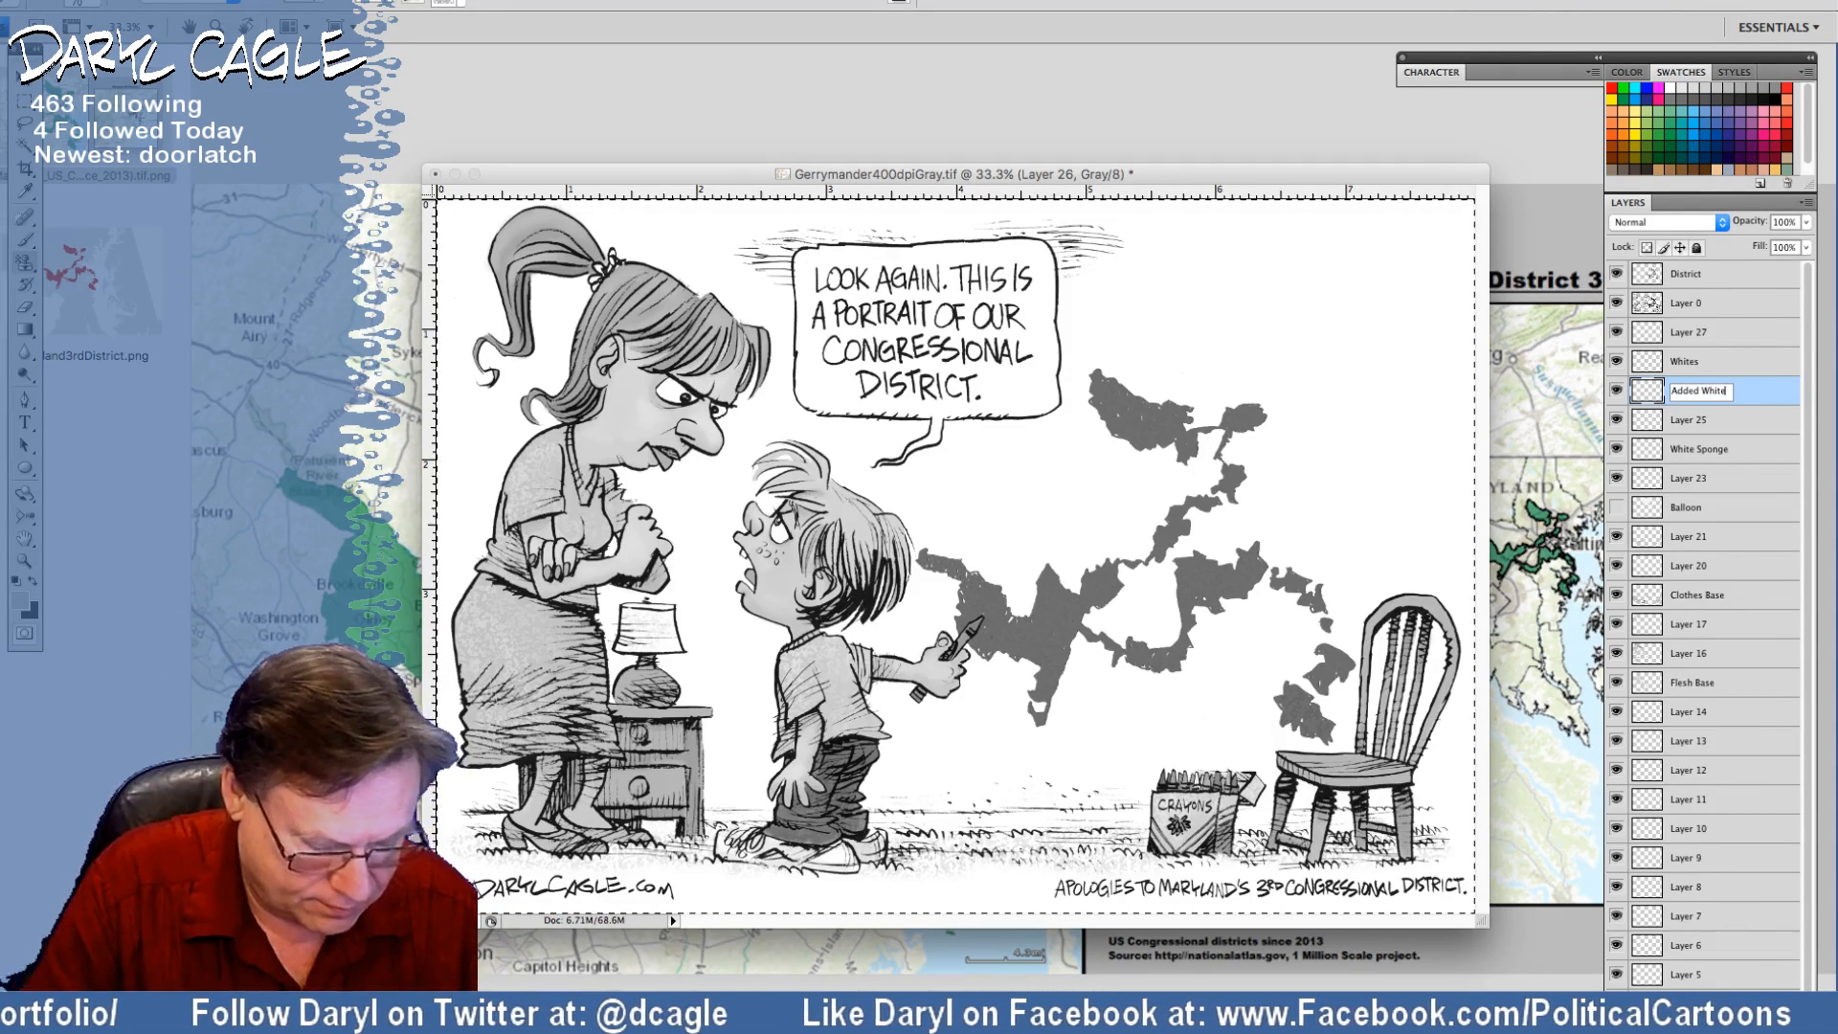
key("Return")
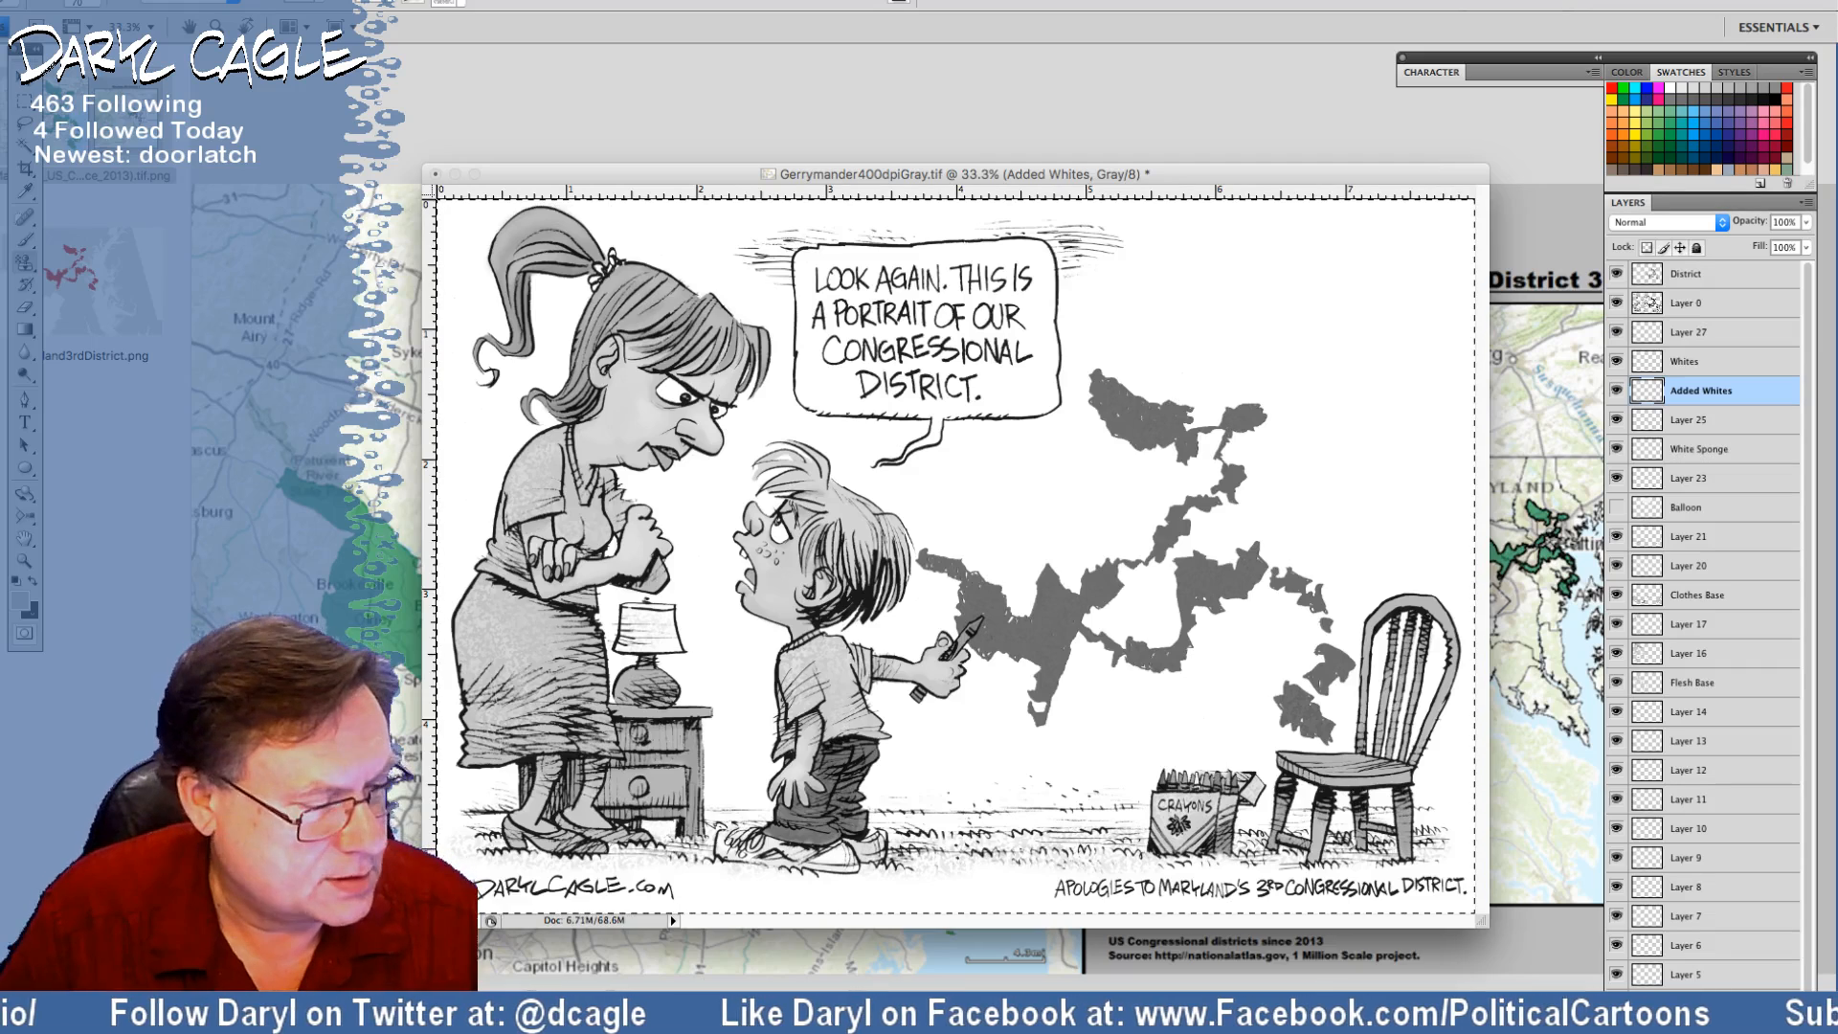
Check the foreground color and set up the Brush tool by adjusting its diameter and lowering its hardness
left_click(21, 600)
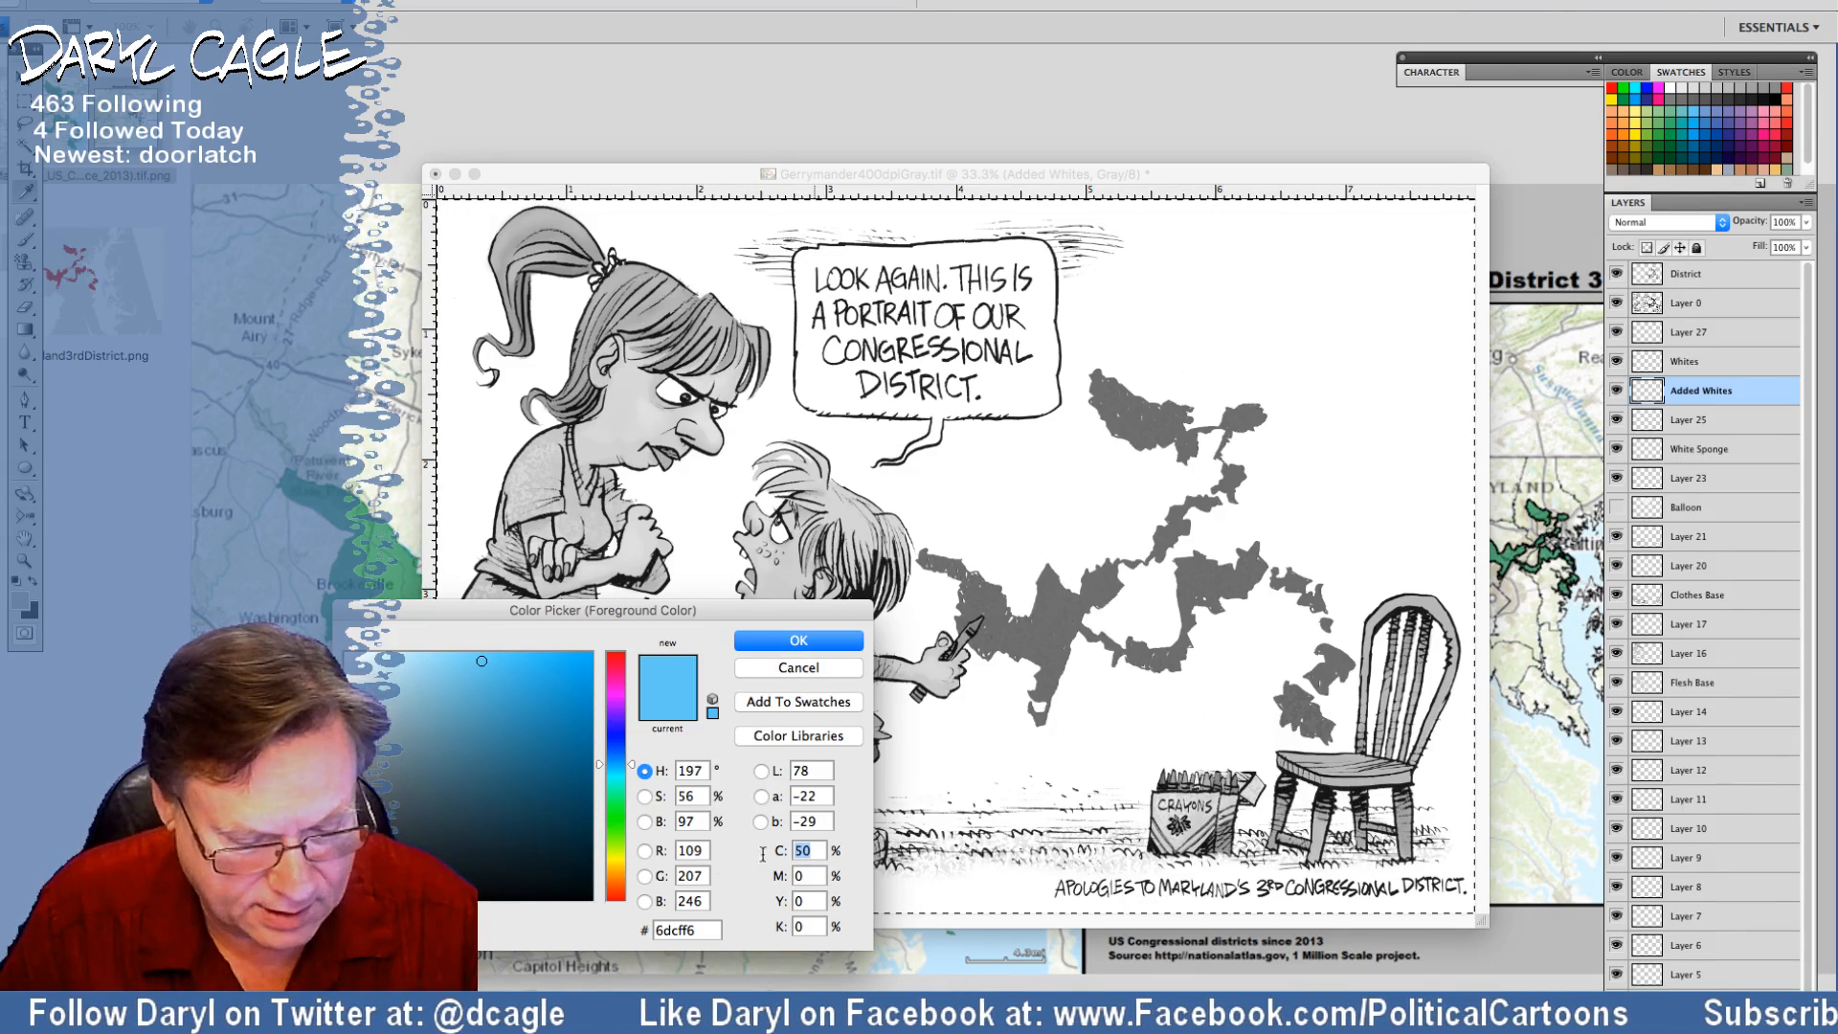
key("Return")
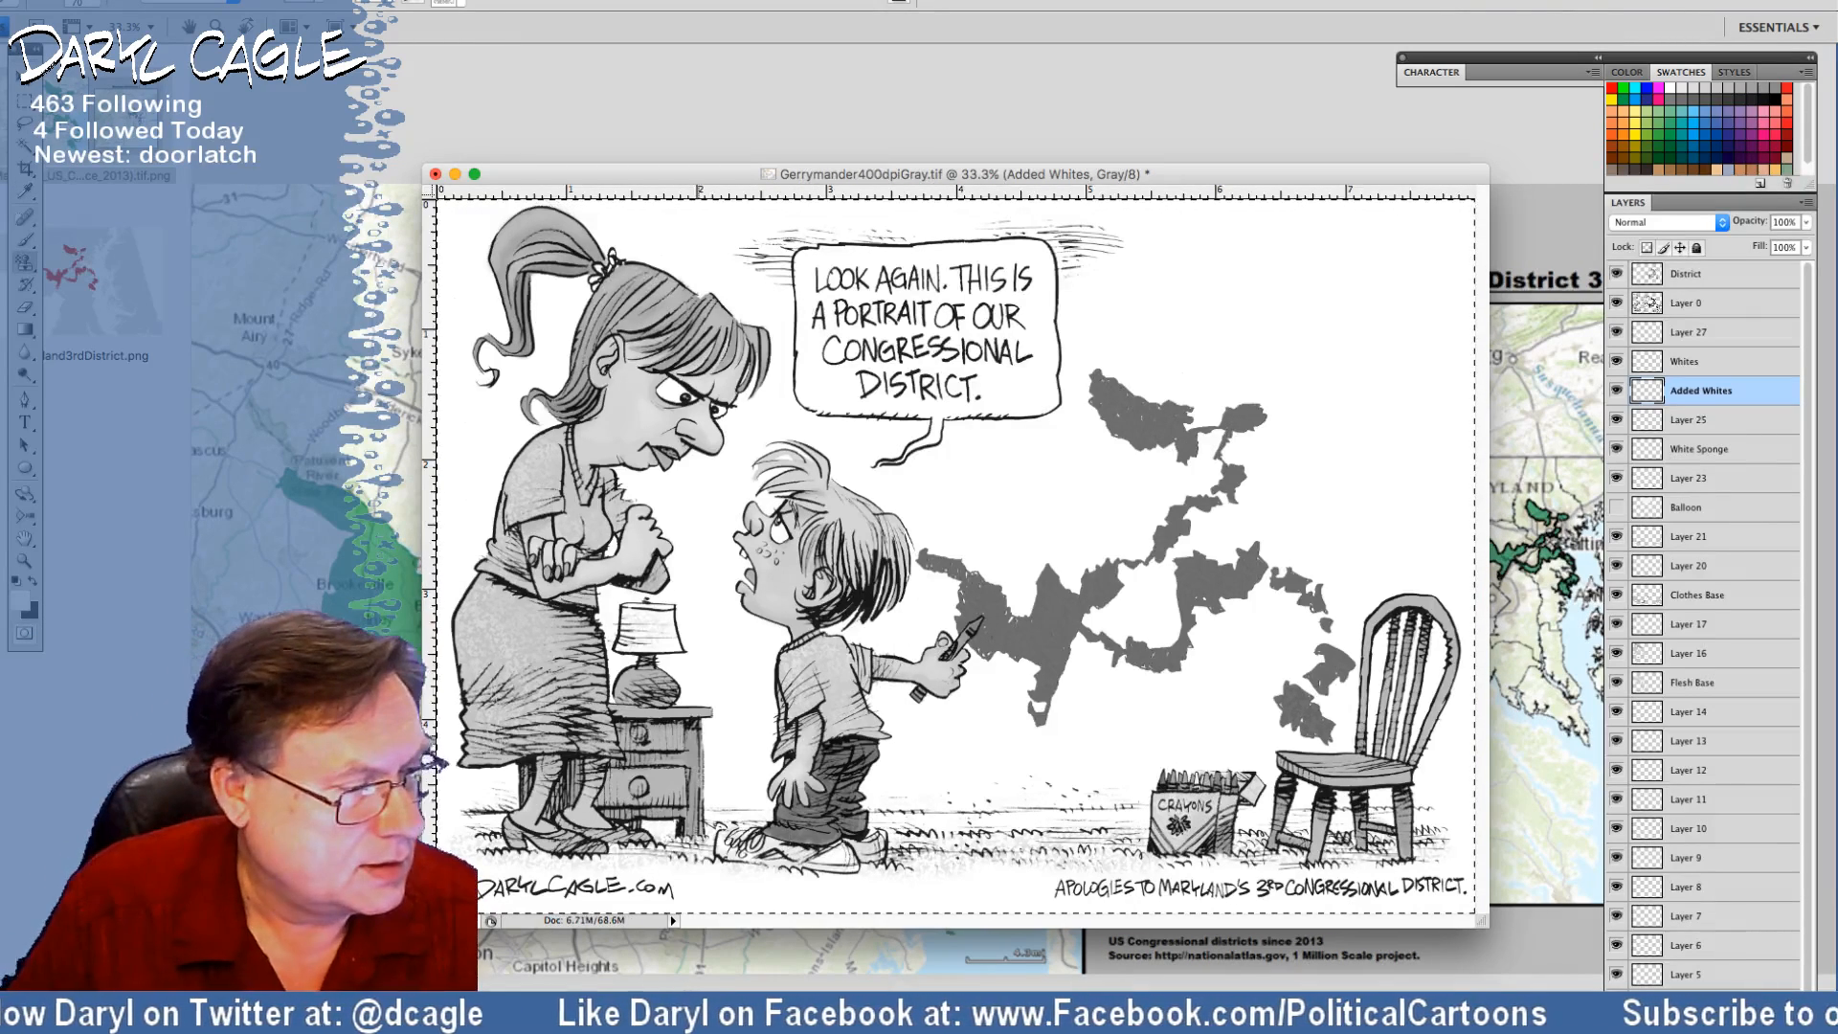
left_click(24, 240)
left_click(155, 26)
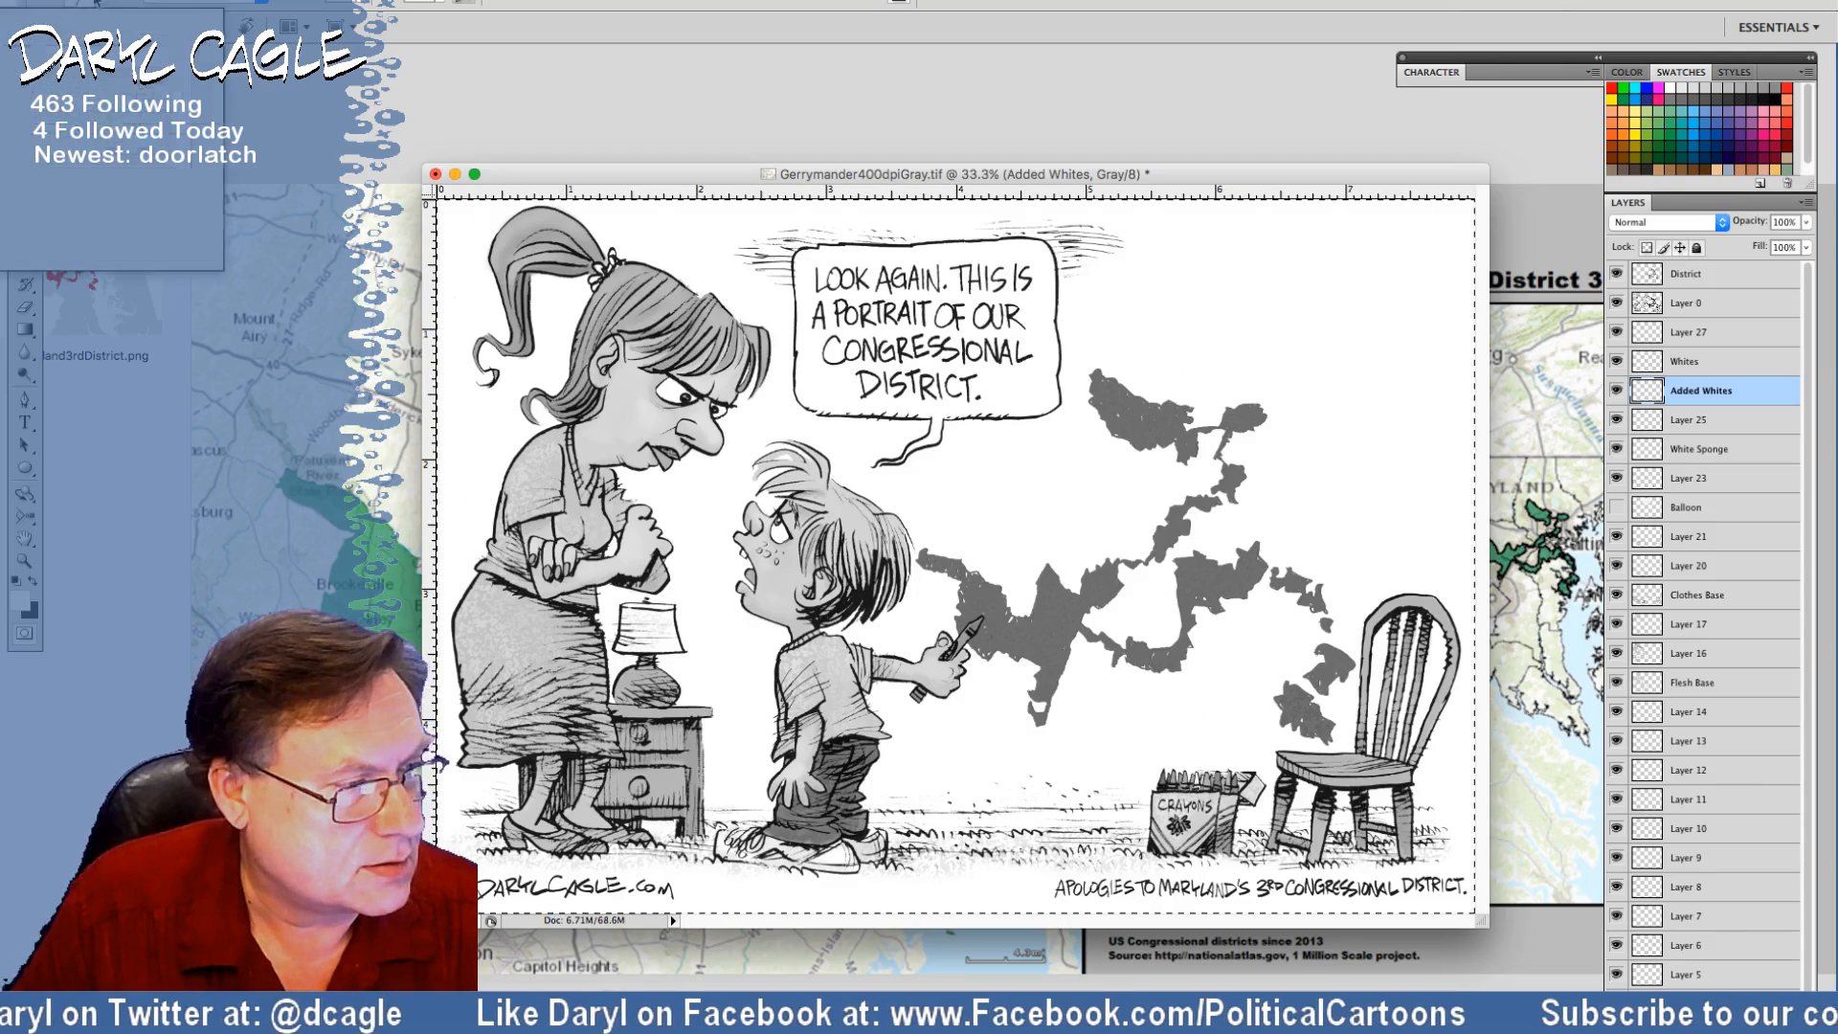
left_click_drag(3, 51, 48, 52)
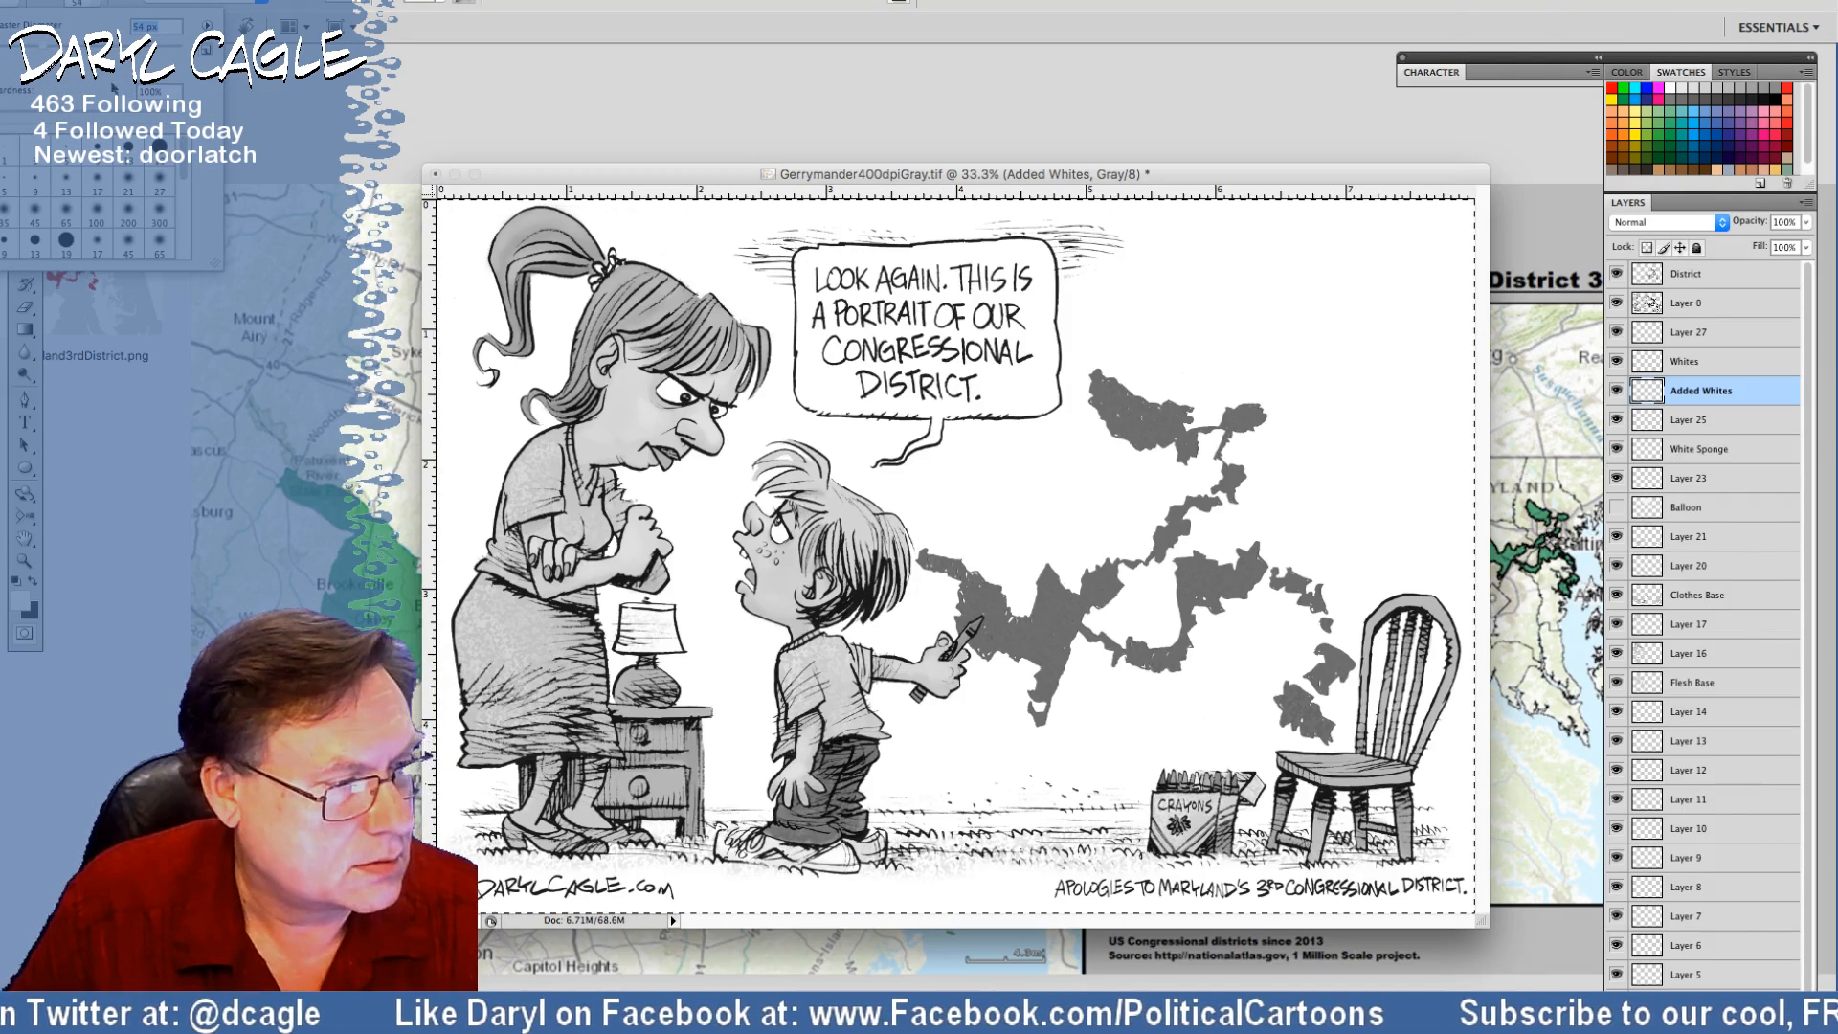
left_click_drag(183, 114, 1, 114)
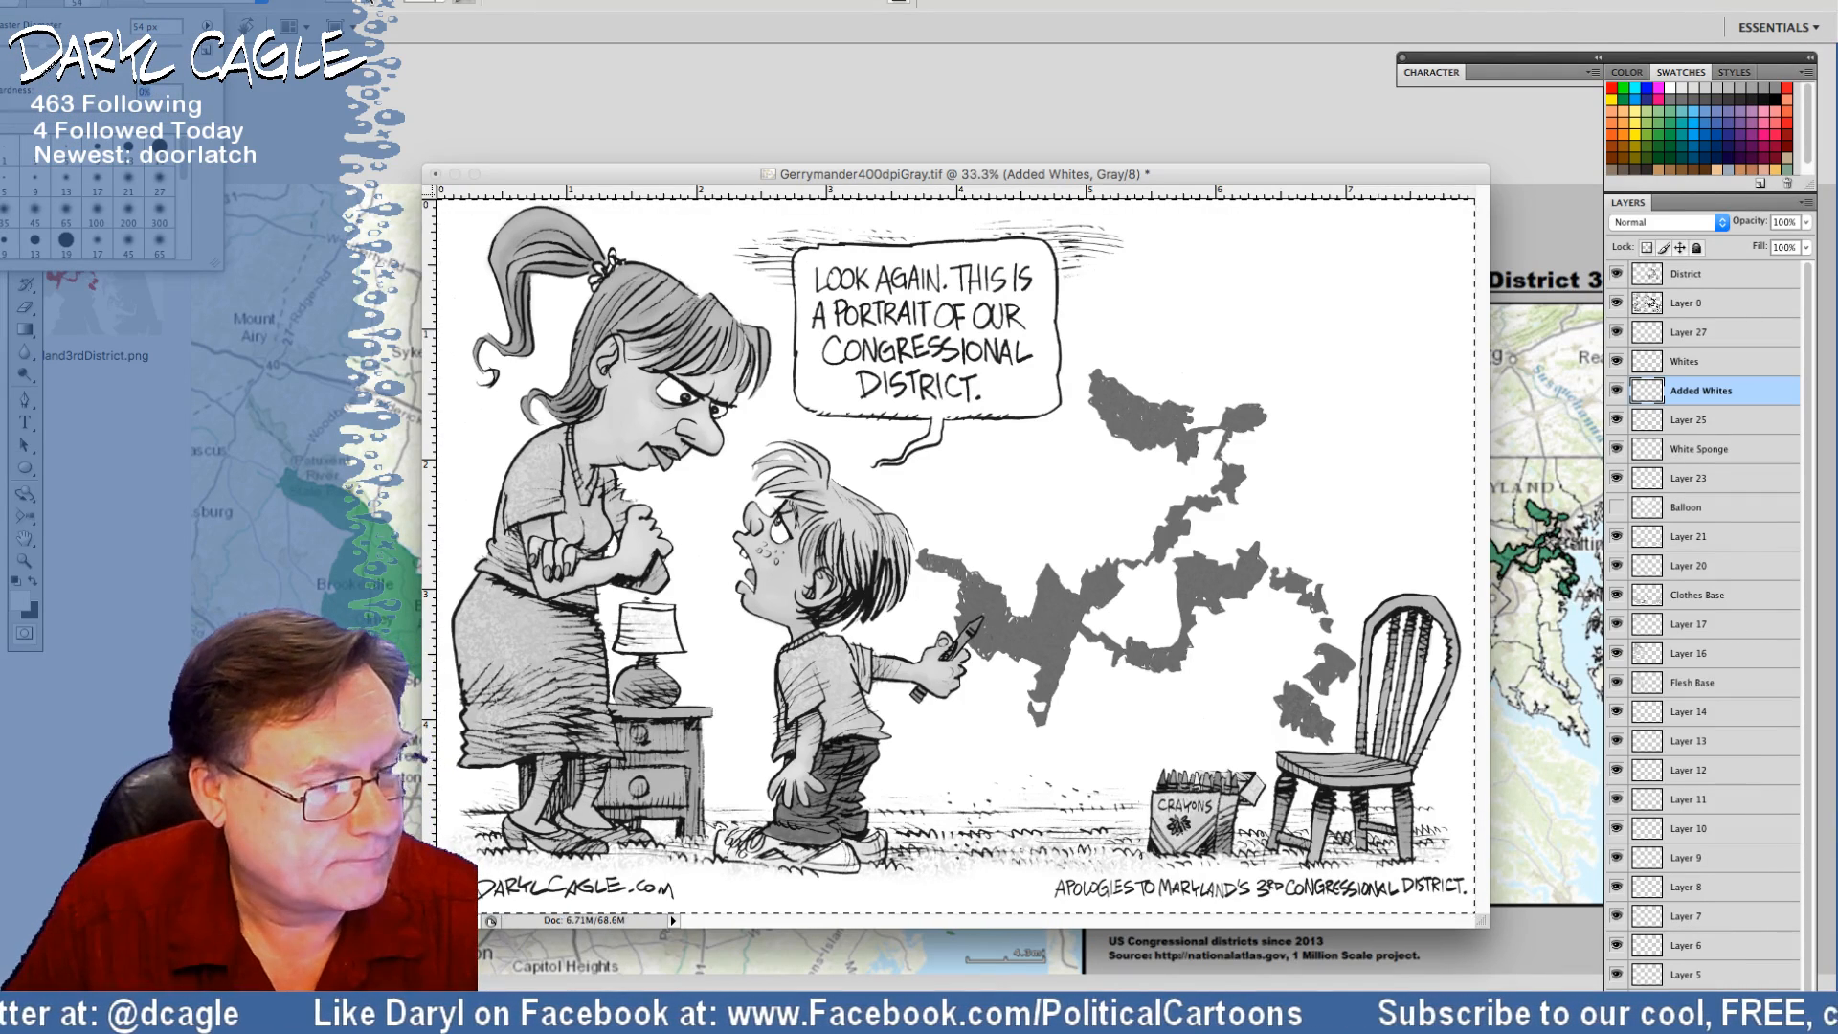
left_click(362, 8)
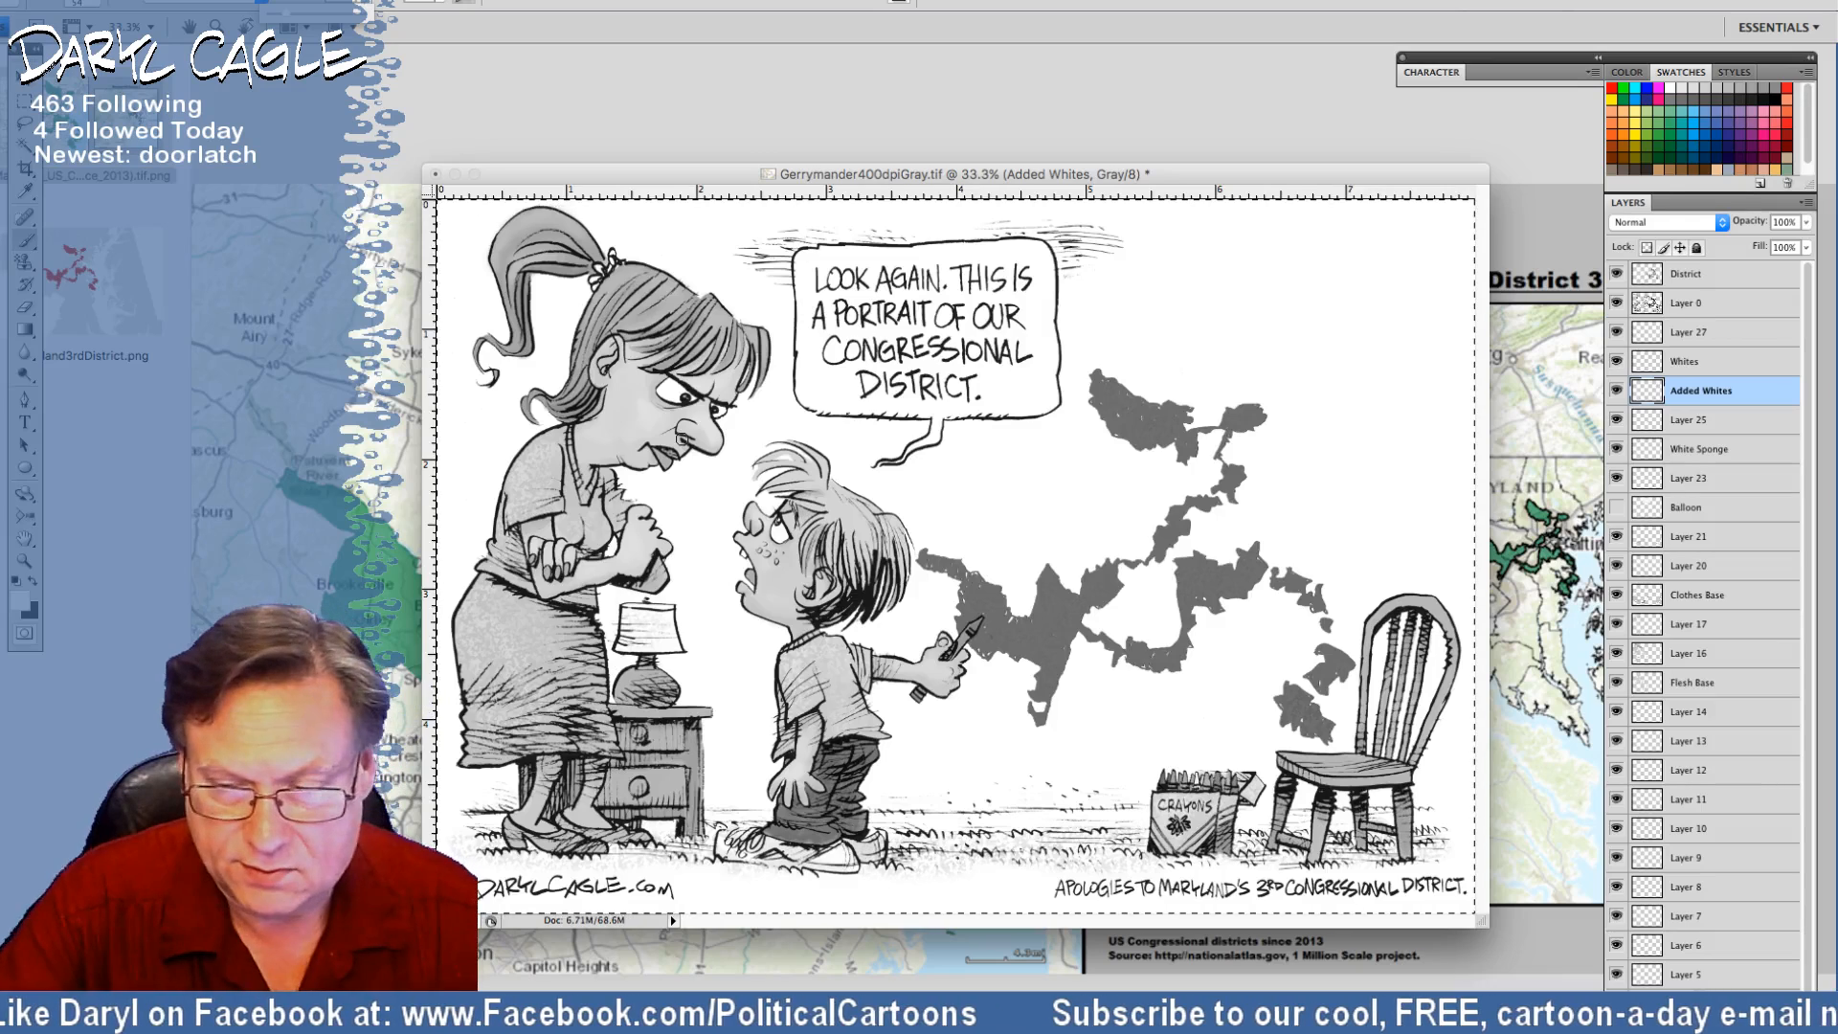
Toggle the Added Whites layer off and on to check what it contributes to the cartoon
left_click(1618, 396)
left_click(1618, 394)
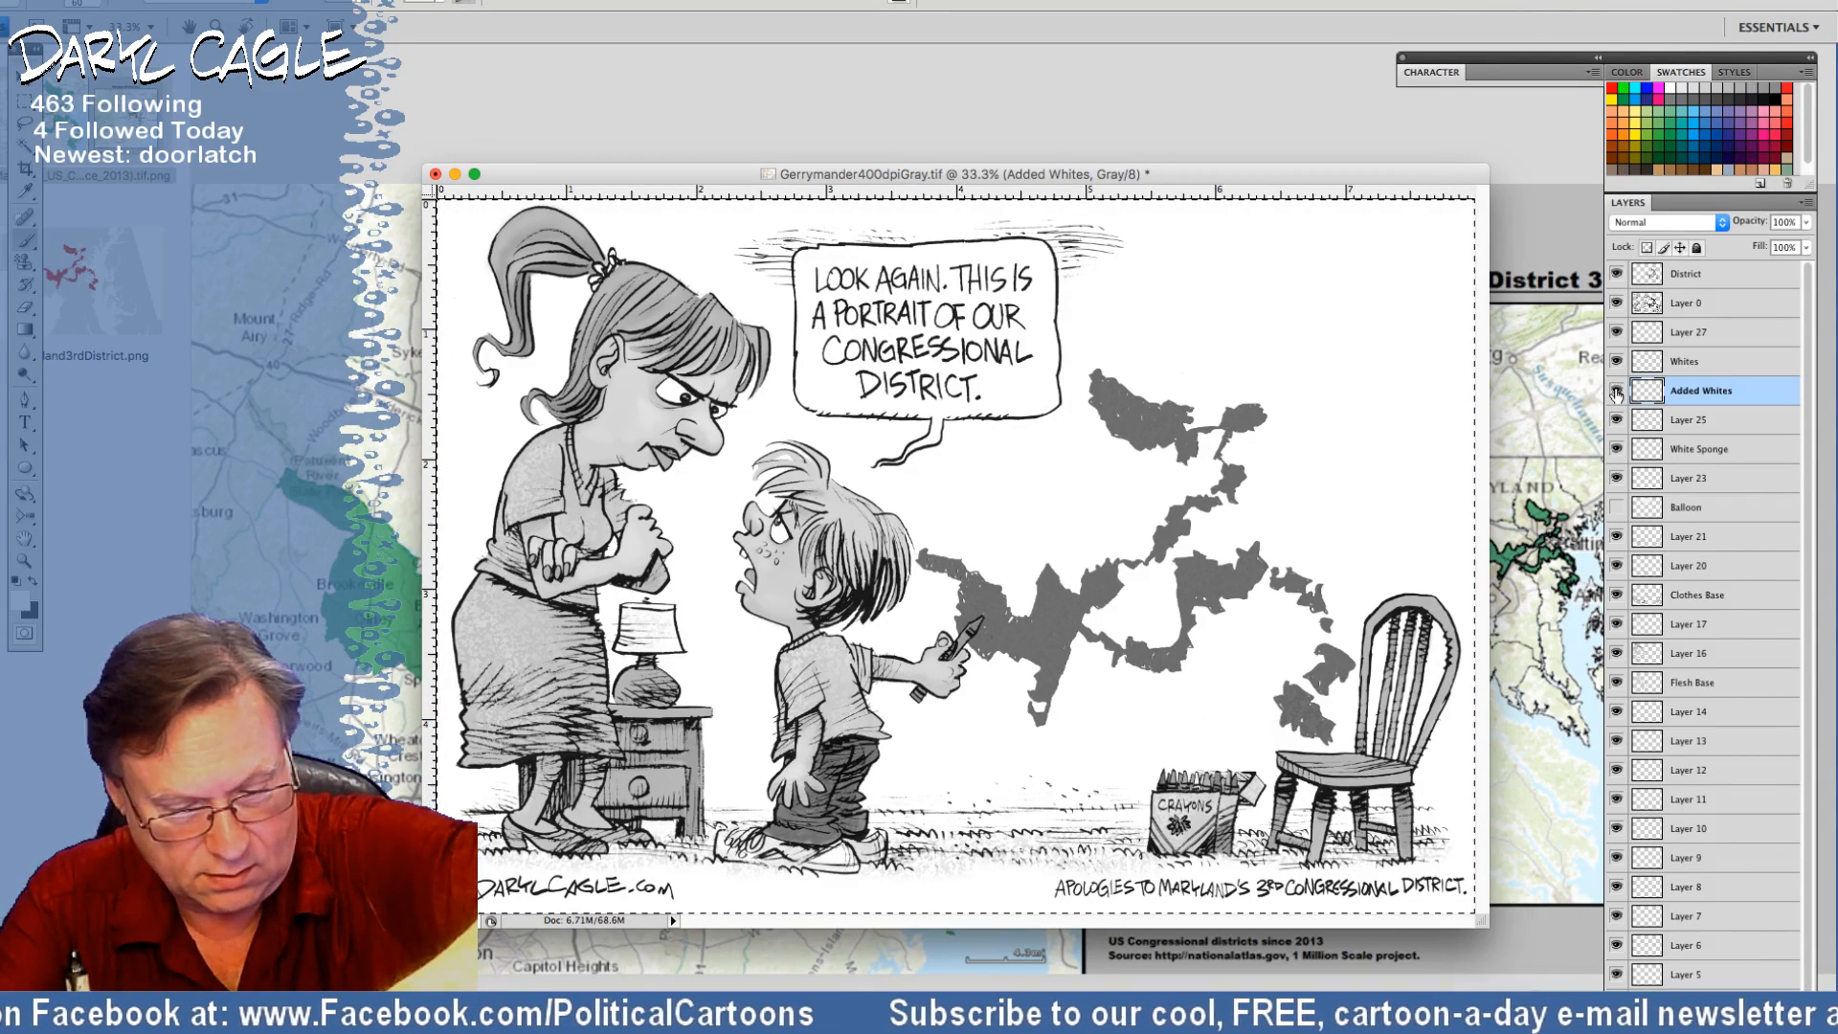
left_click(1618, 395)
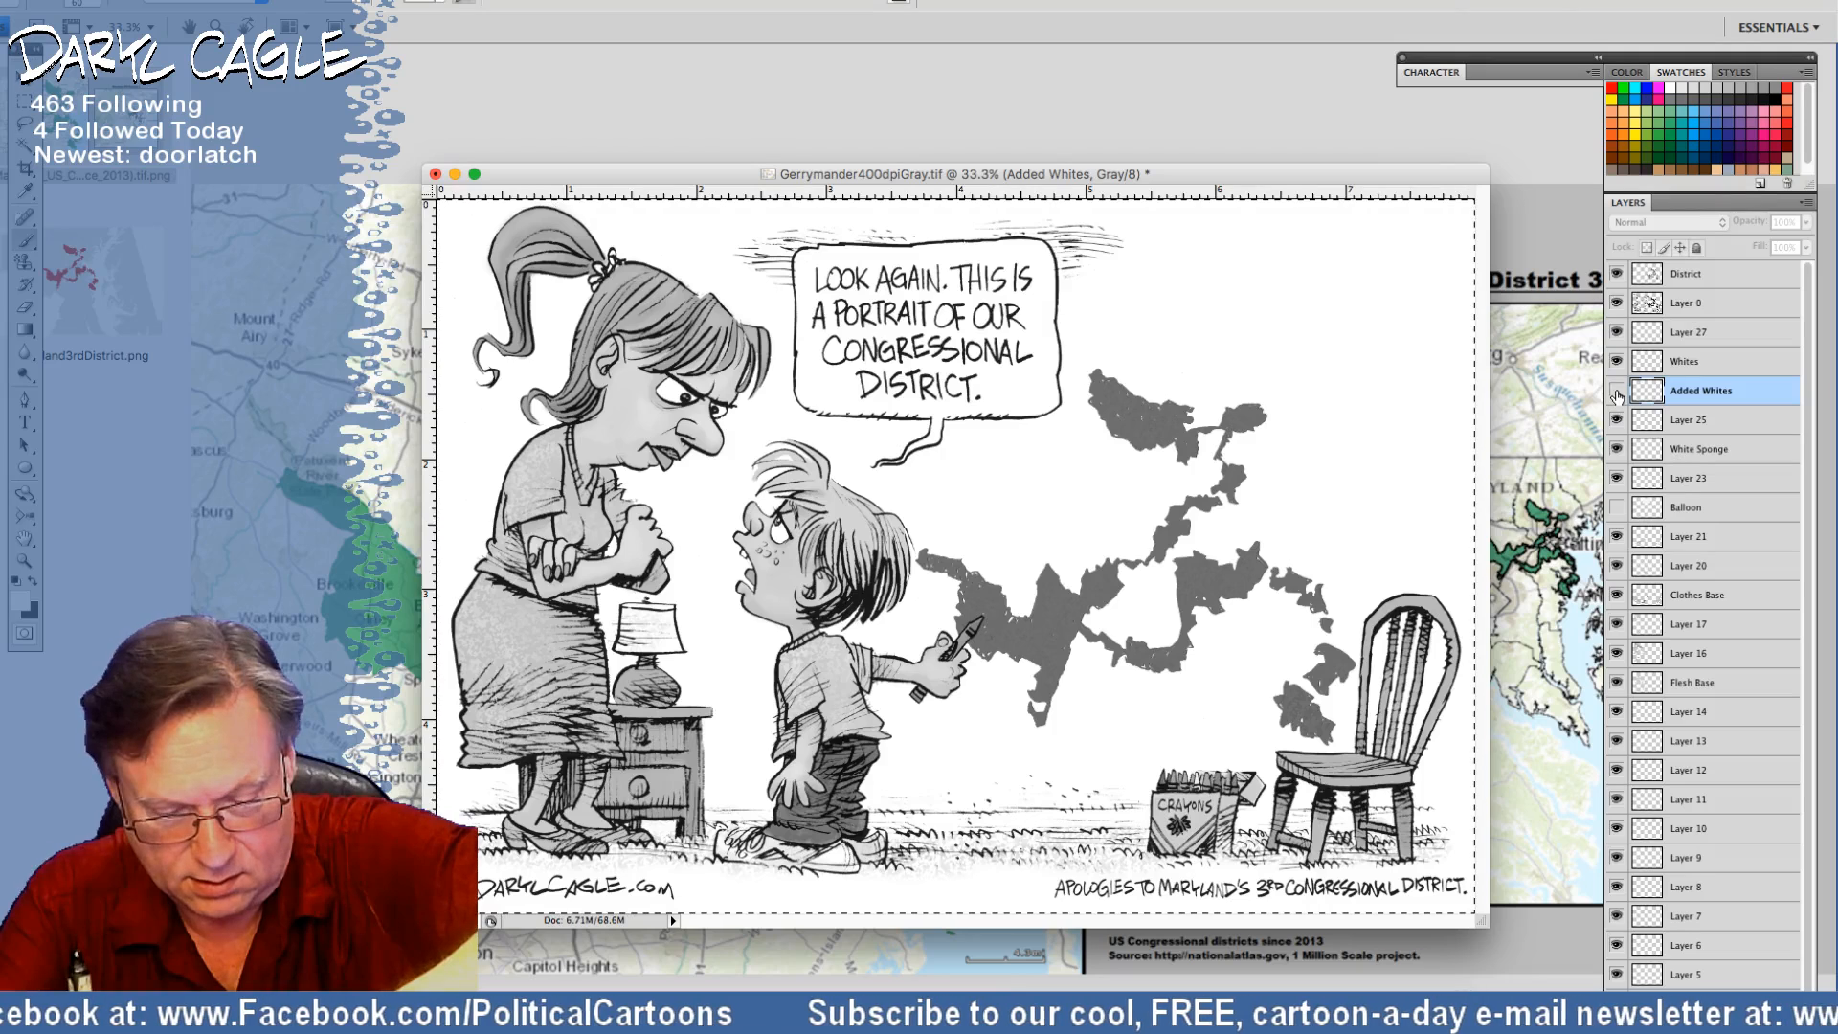
left_click(1618, 395)
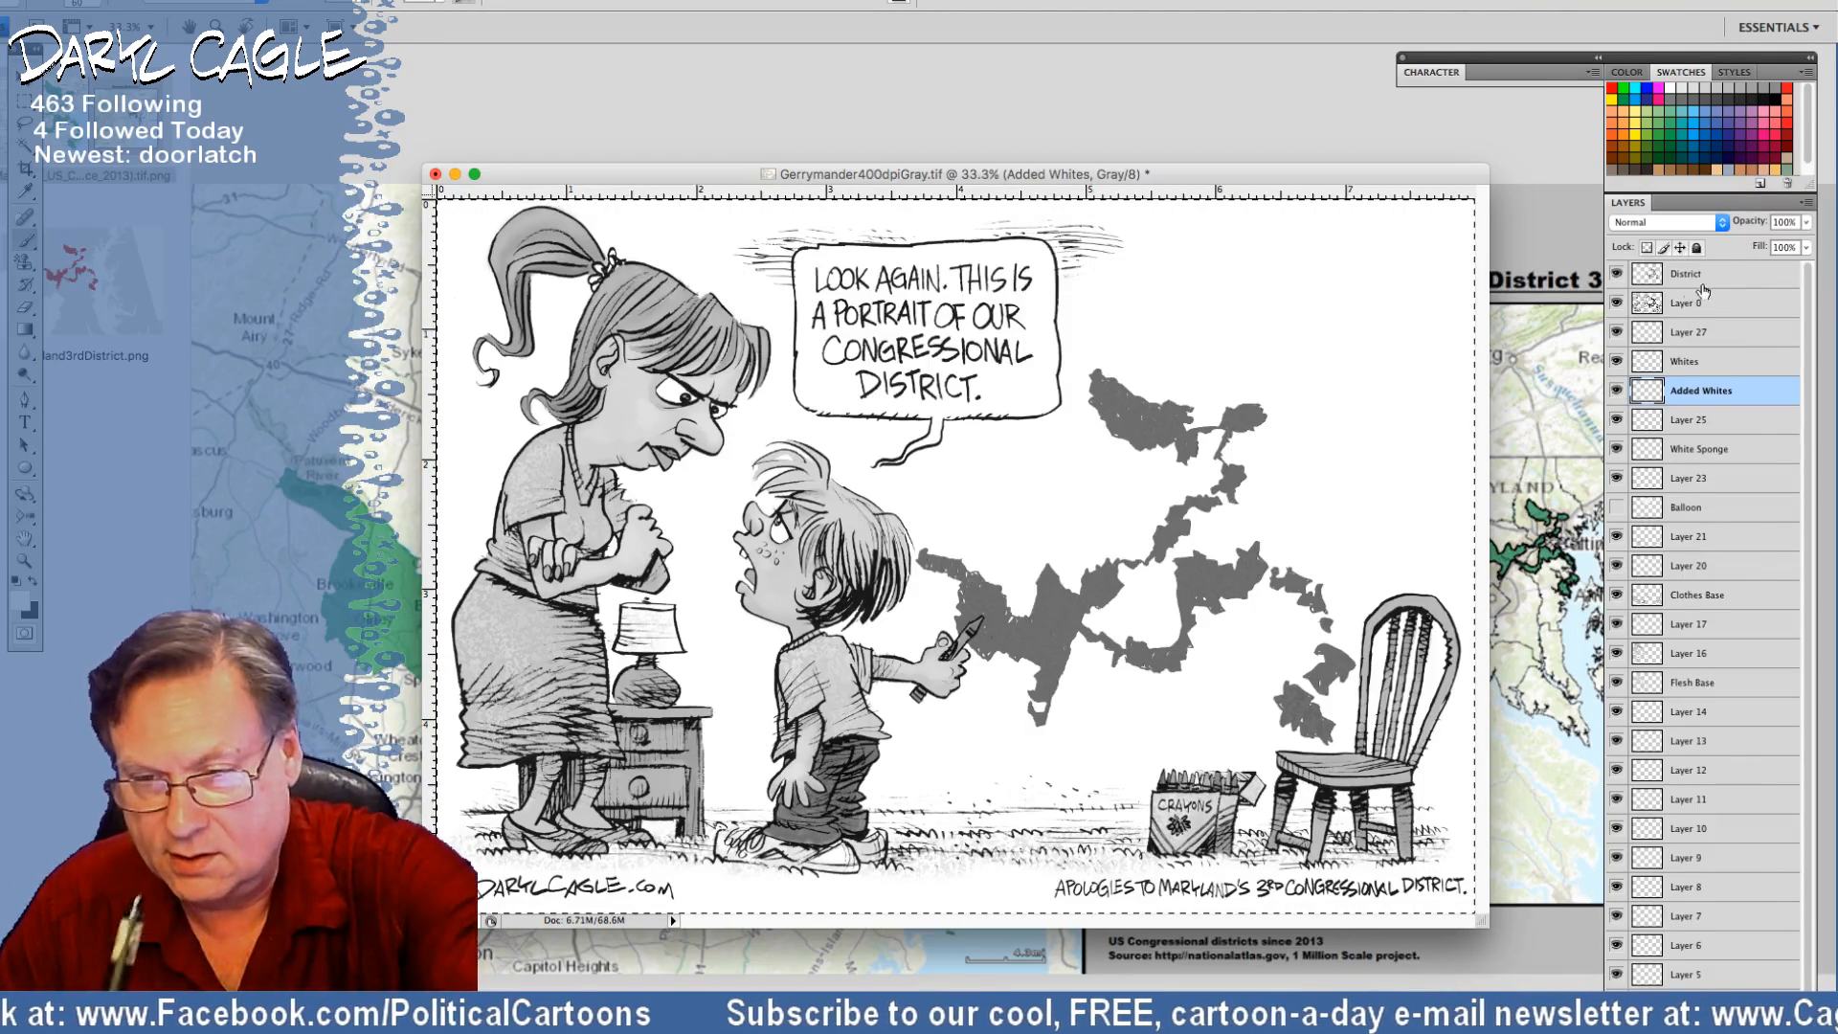
Add a new layer directly above Layer 27 and name it Lighten up
left_click(1709, 332)
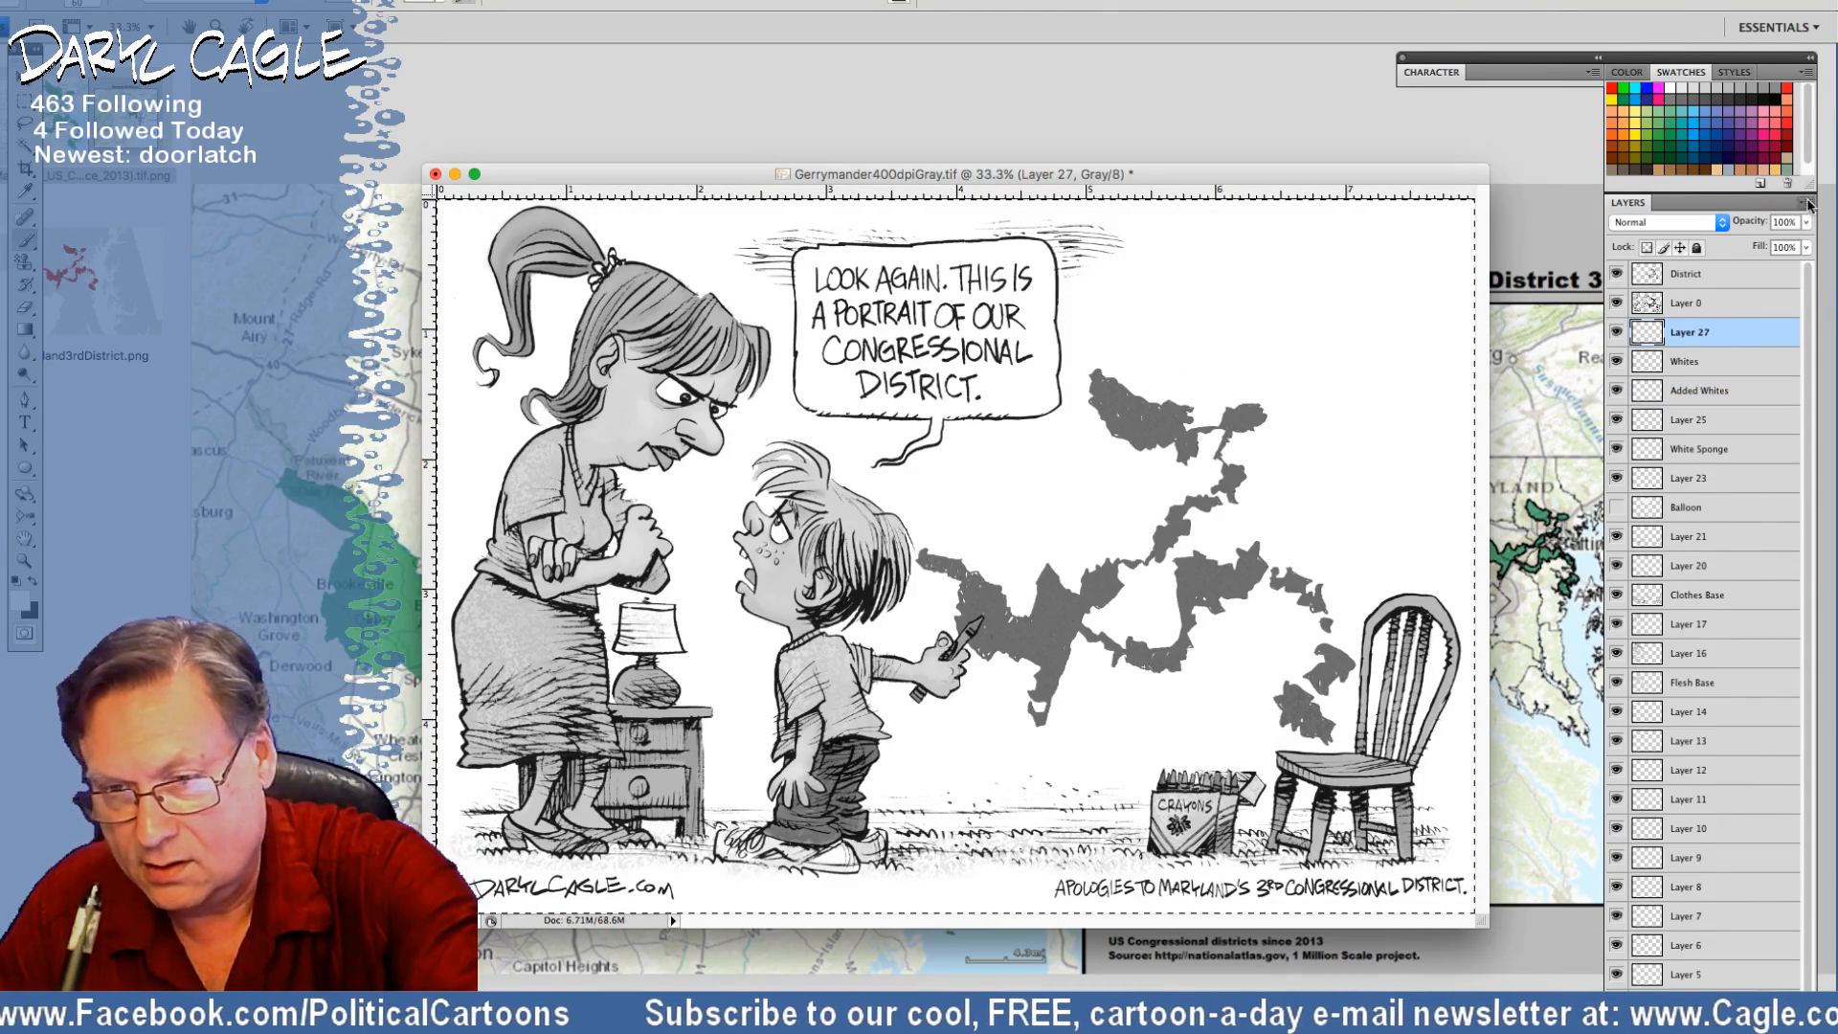
left_click(1806, 204)
left_click(1644, 207)
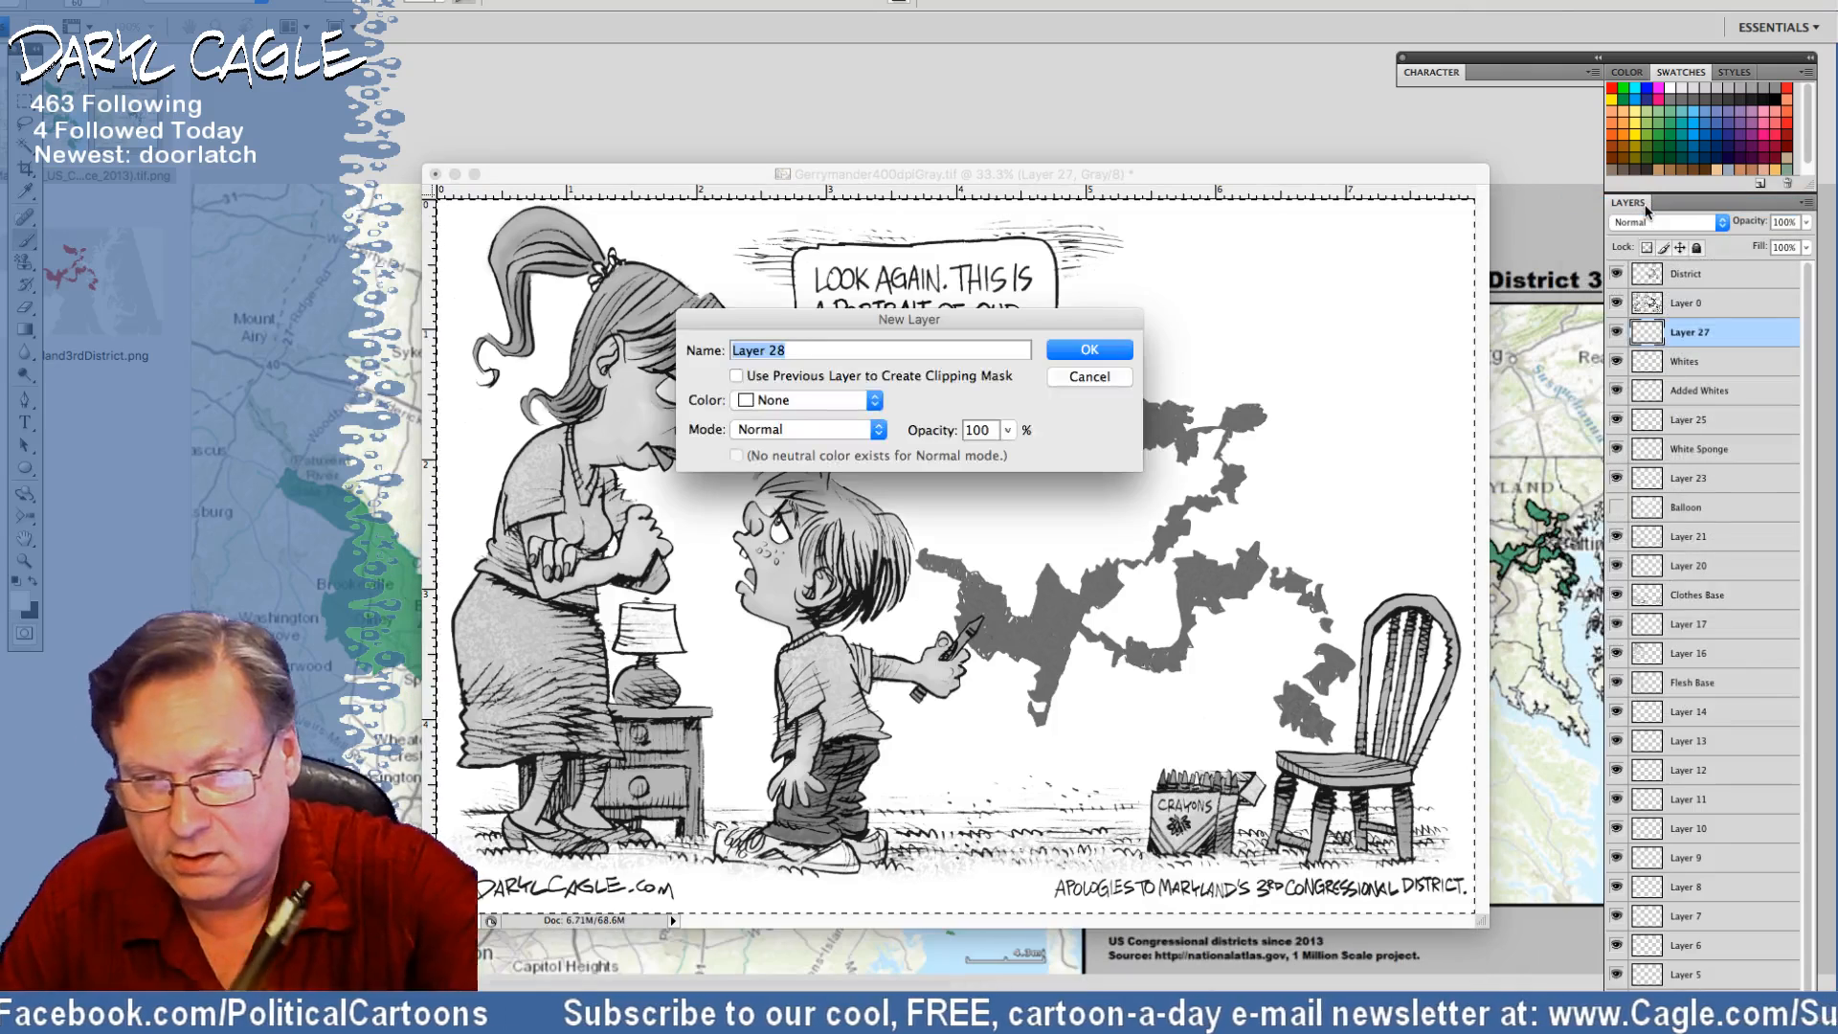
key("Return")
double_click(1686, 332)
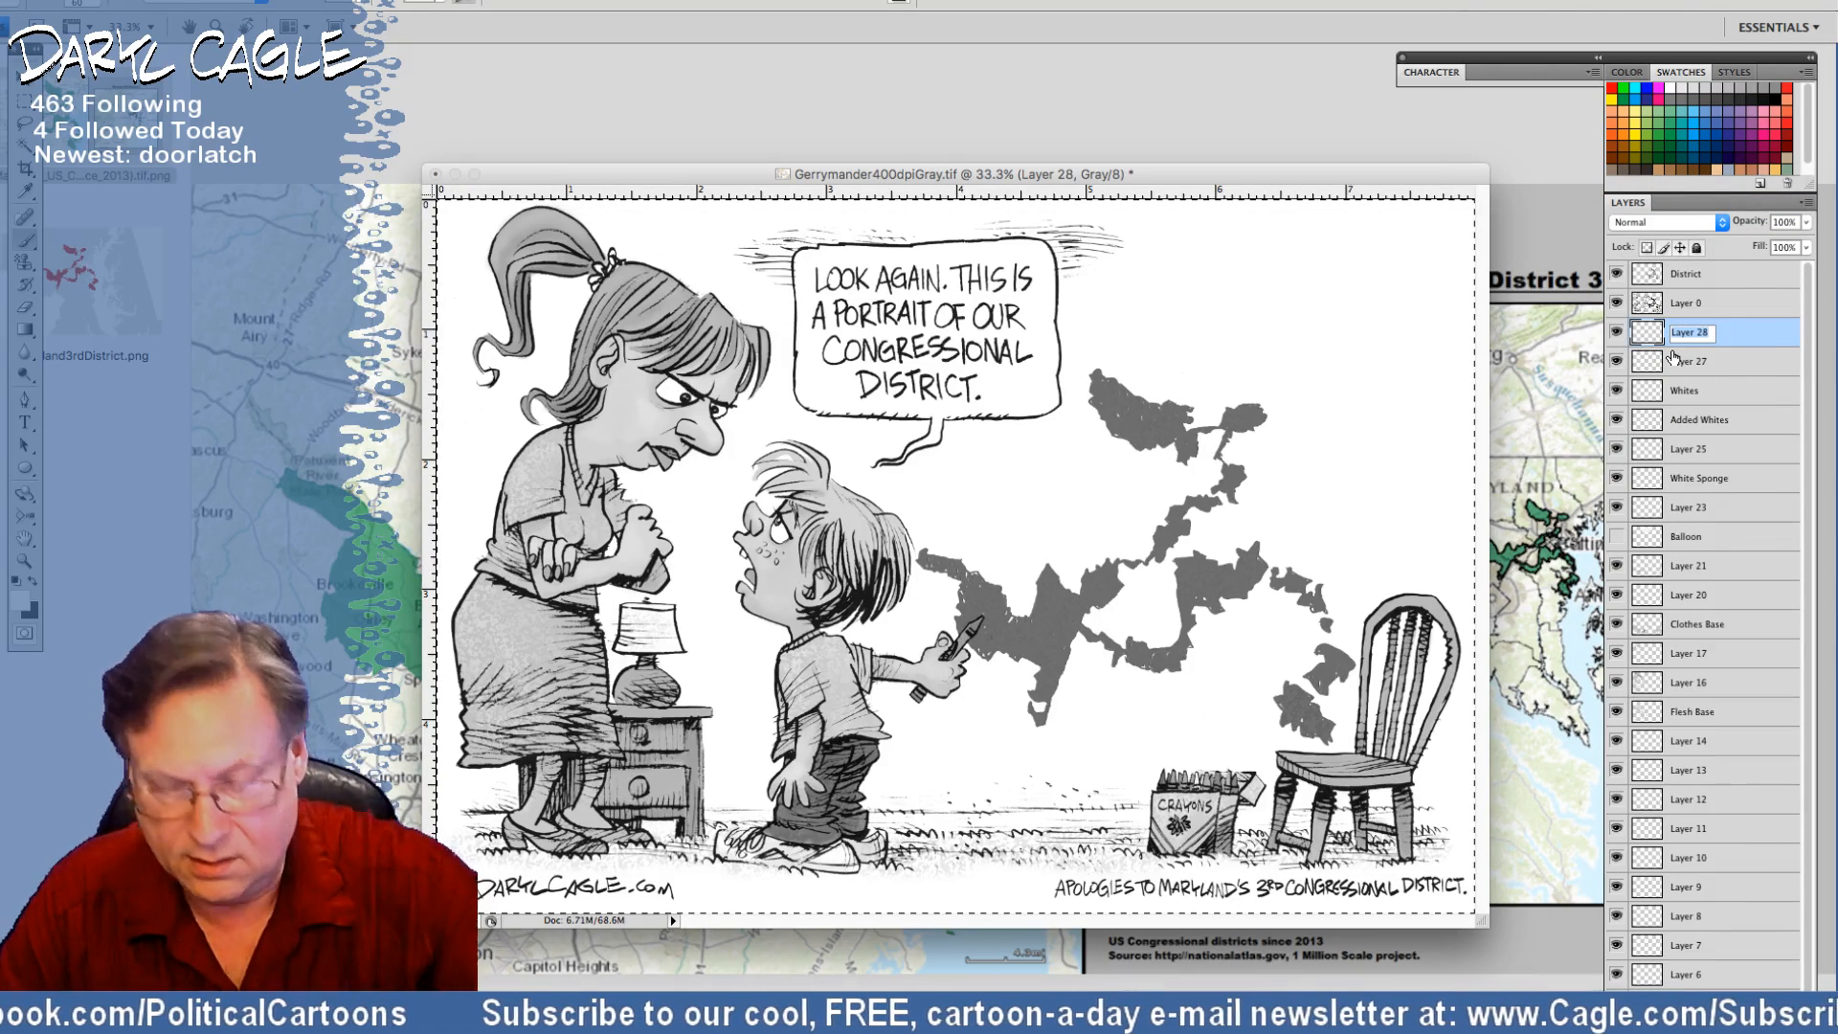
type("Lighten up")
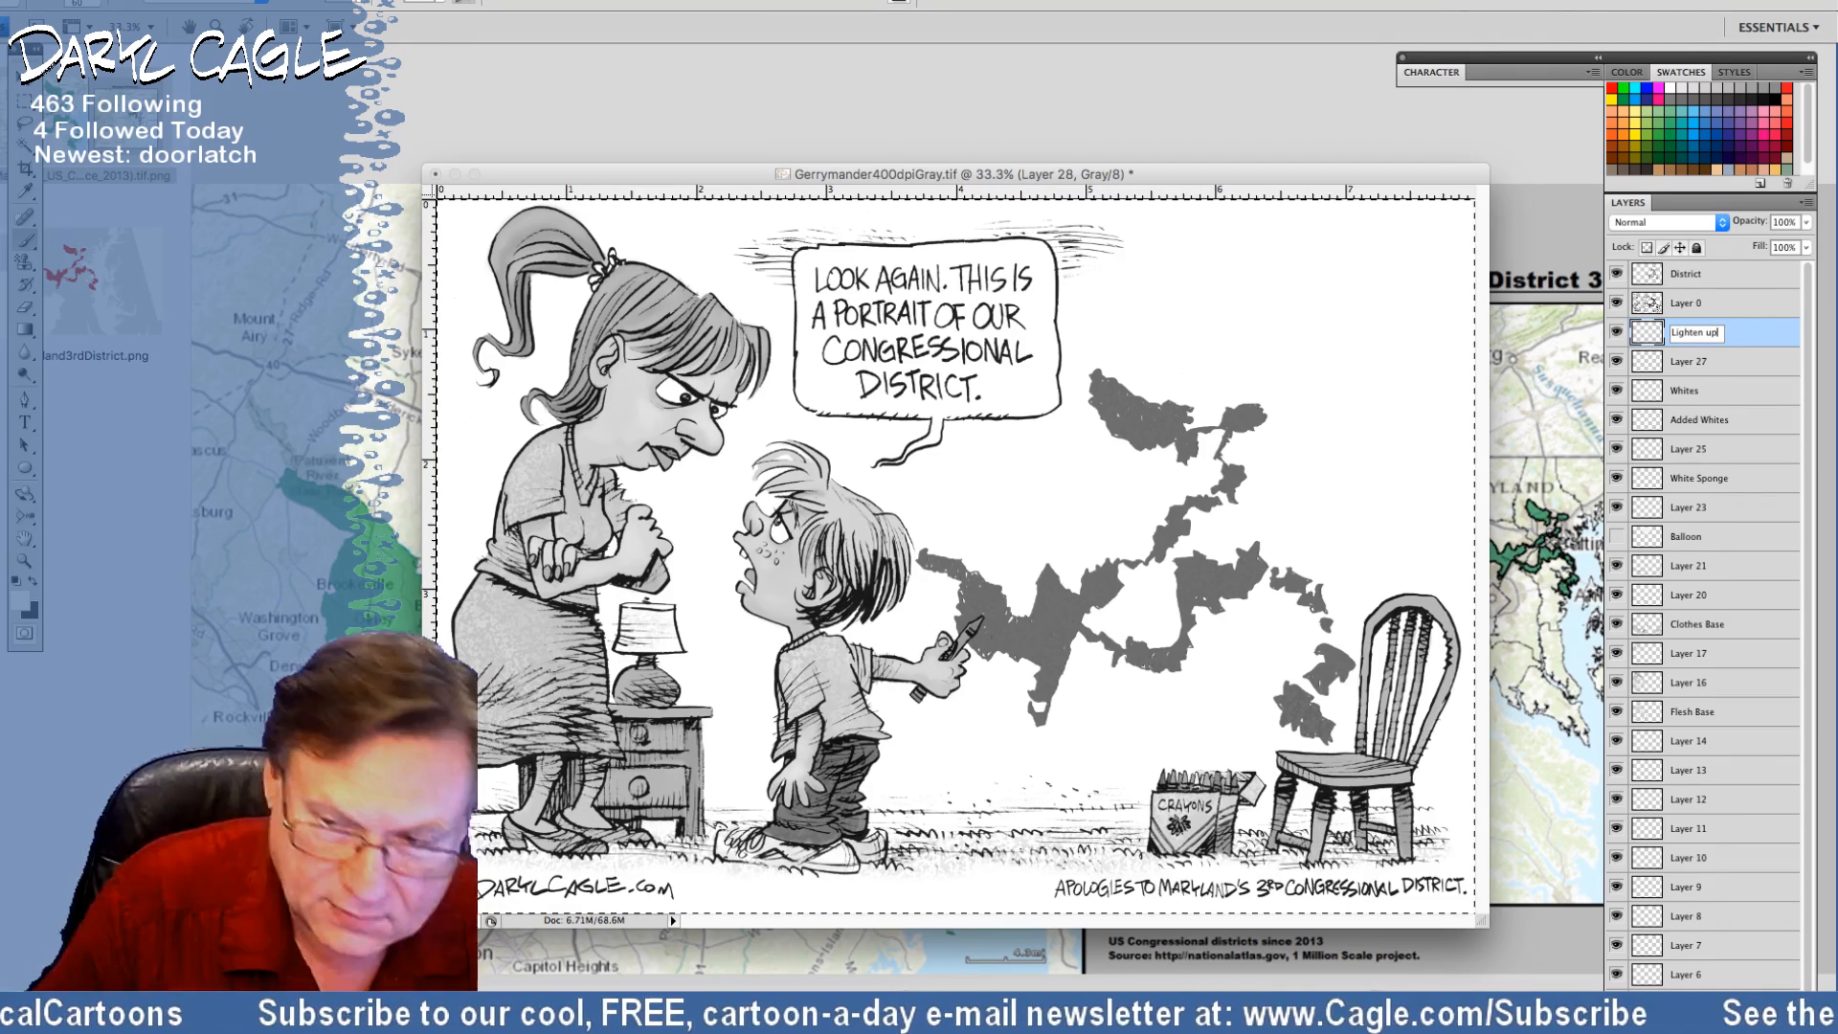
key("Return")
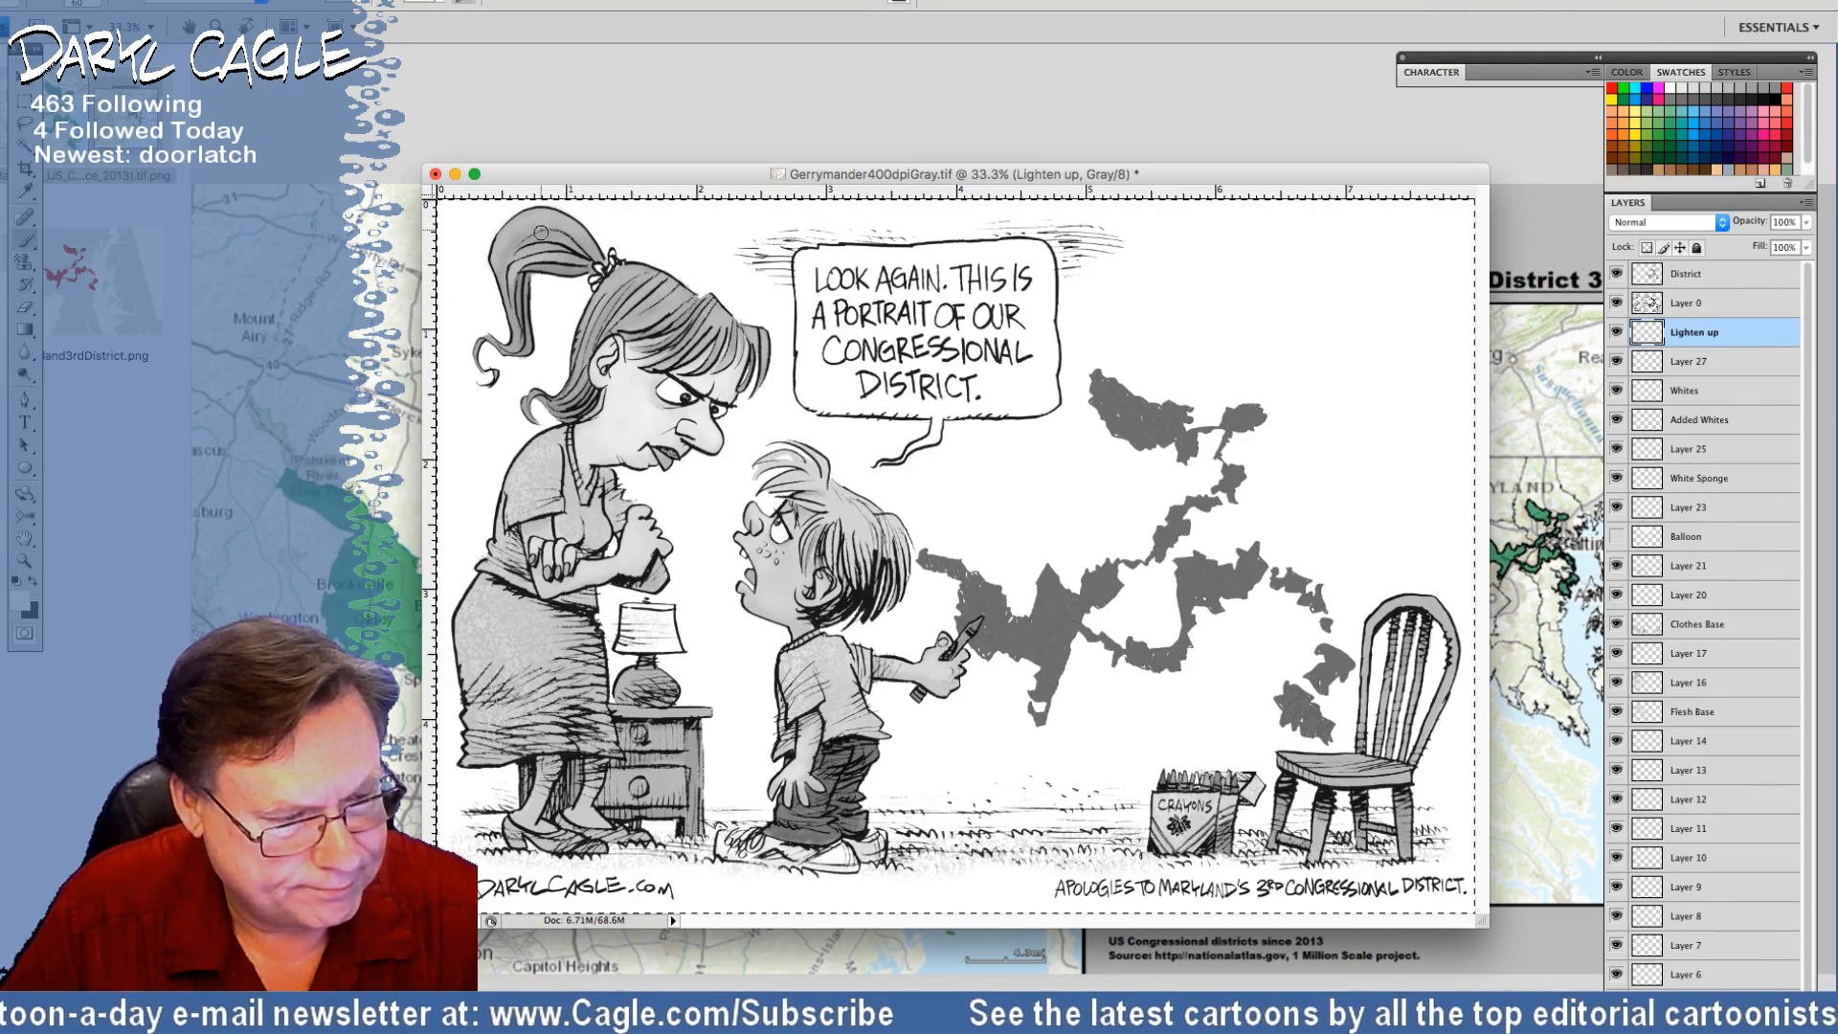
Paint soft lightening strokes over the woman's blouse, sleeves and folded arms on the Lighten up layer
mouse_move(566, 472)
left_mouse_down()
mouse_move(546, 443)
mouse_move(522, 465)
left_mouse_up()
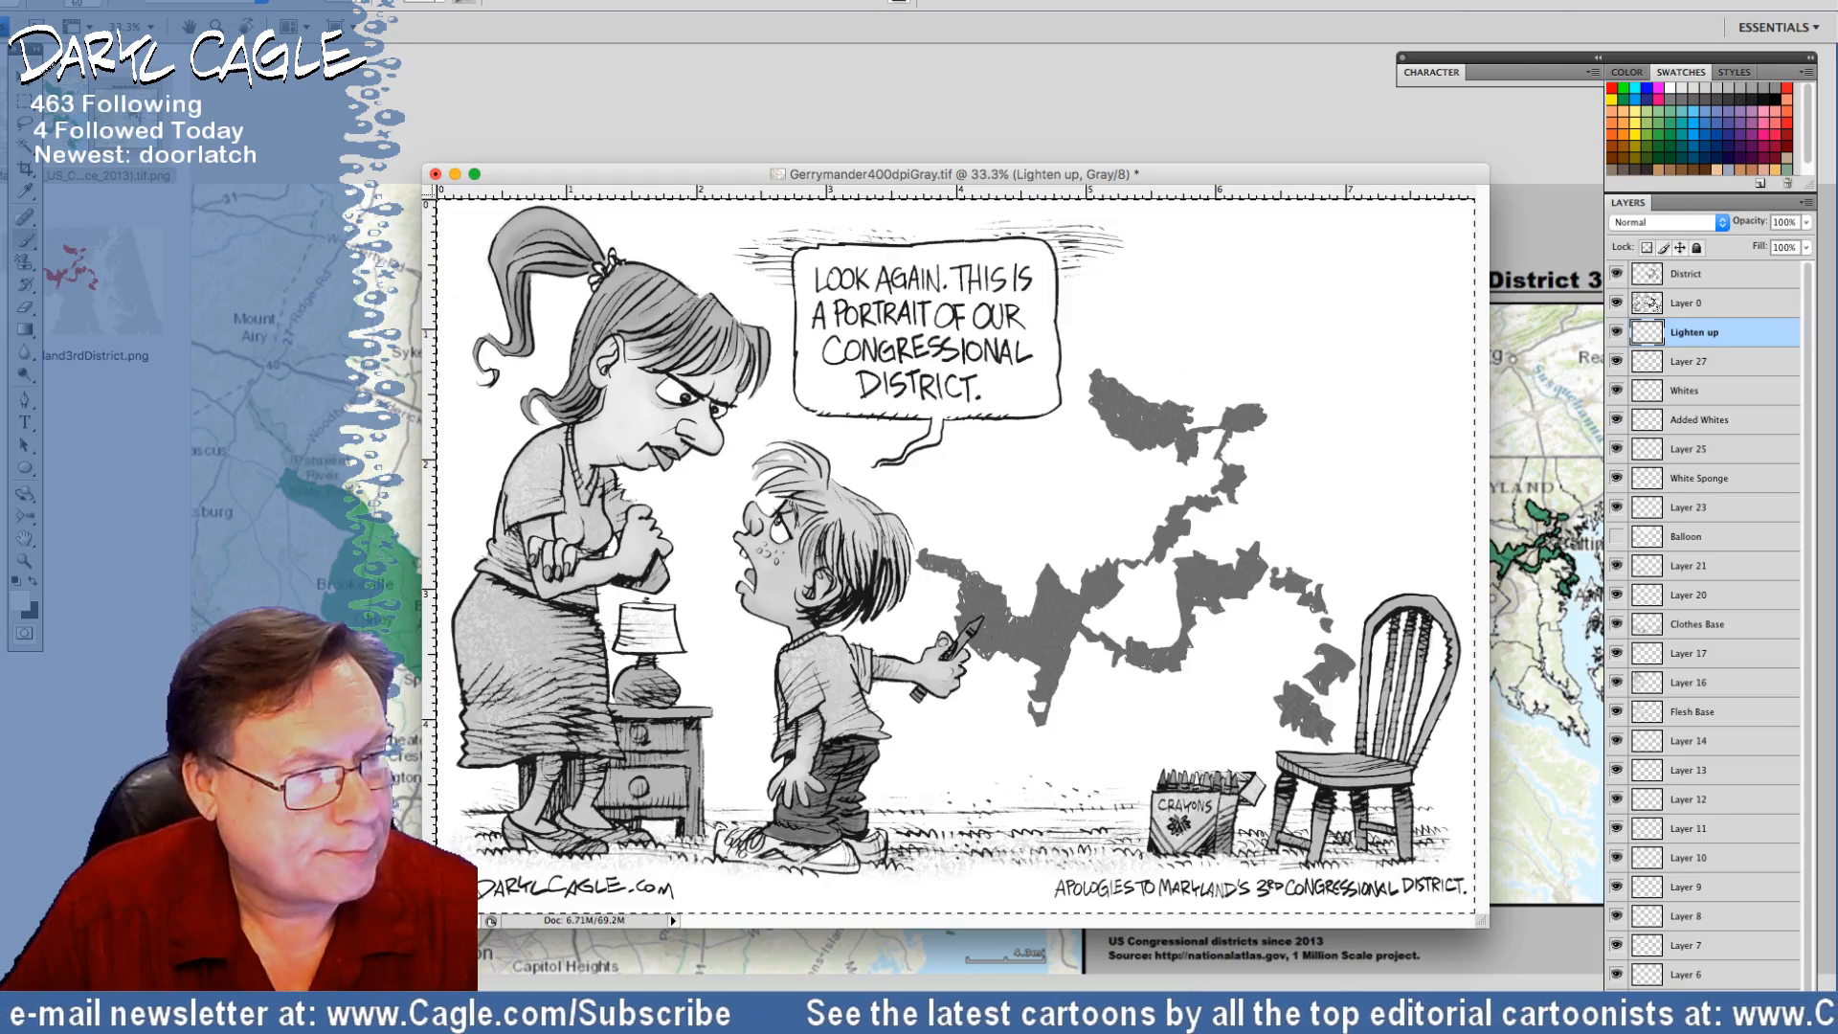
left_click(358, 10)
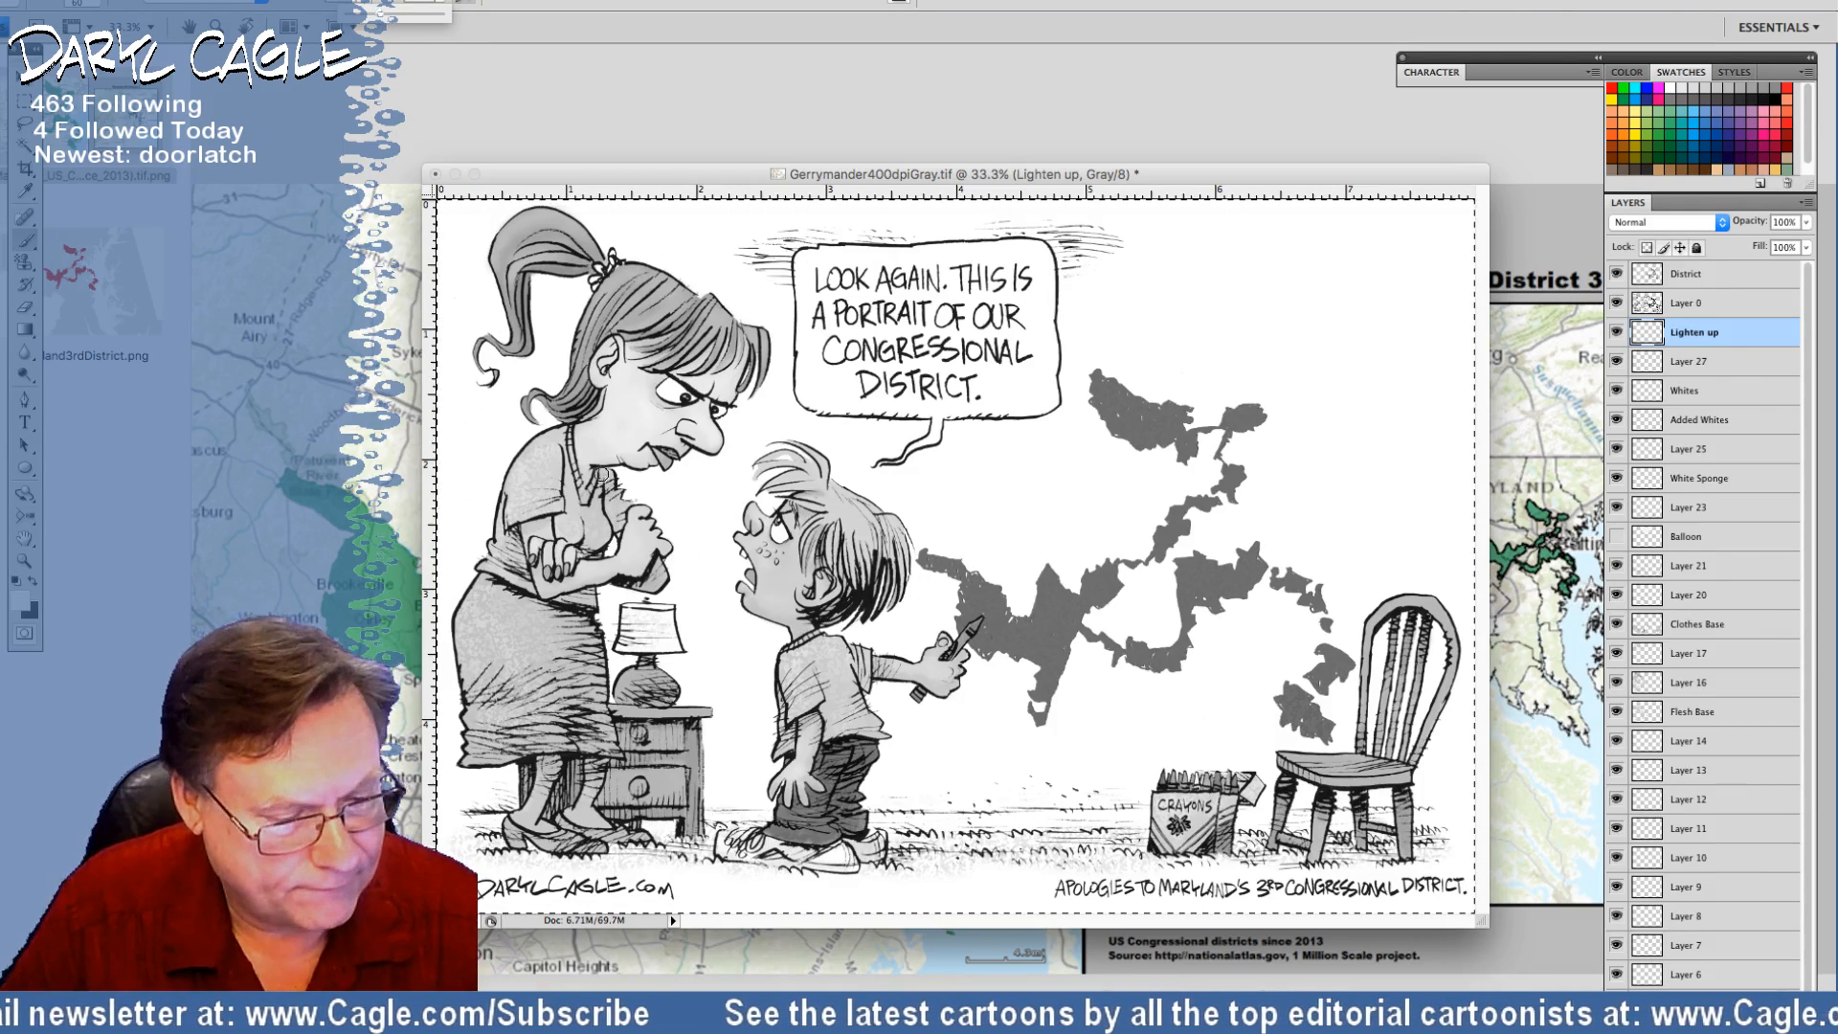
mouse_move(603, 474)
left_mouse_down()
mouse_move(628, 537)
mouse_move(665, 547)
mouse_move(564, 563)
left_mouse_up()
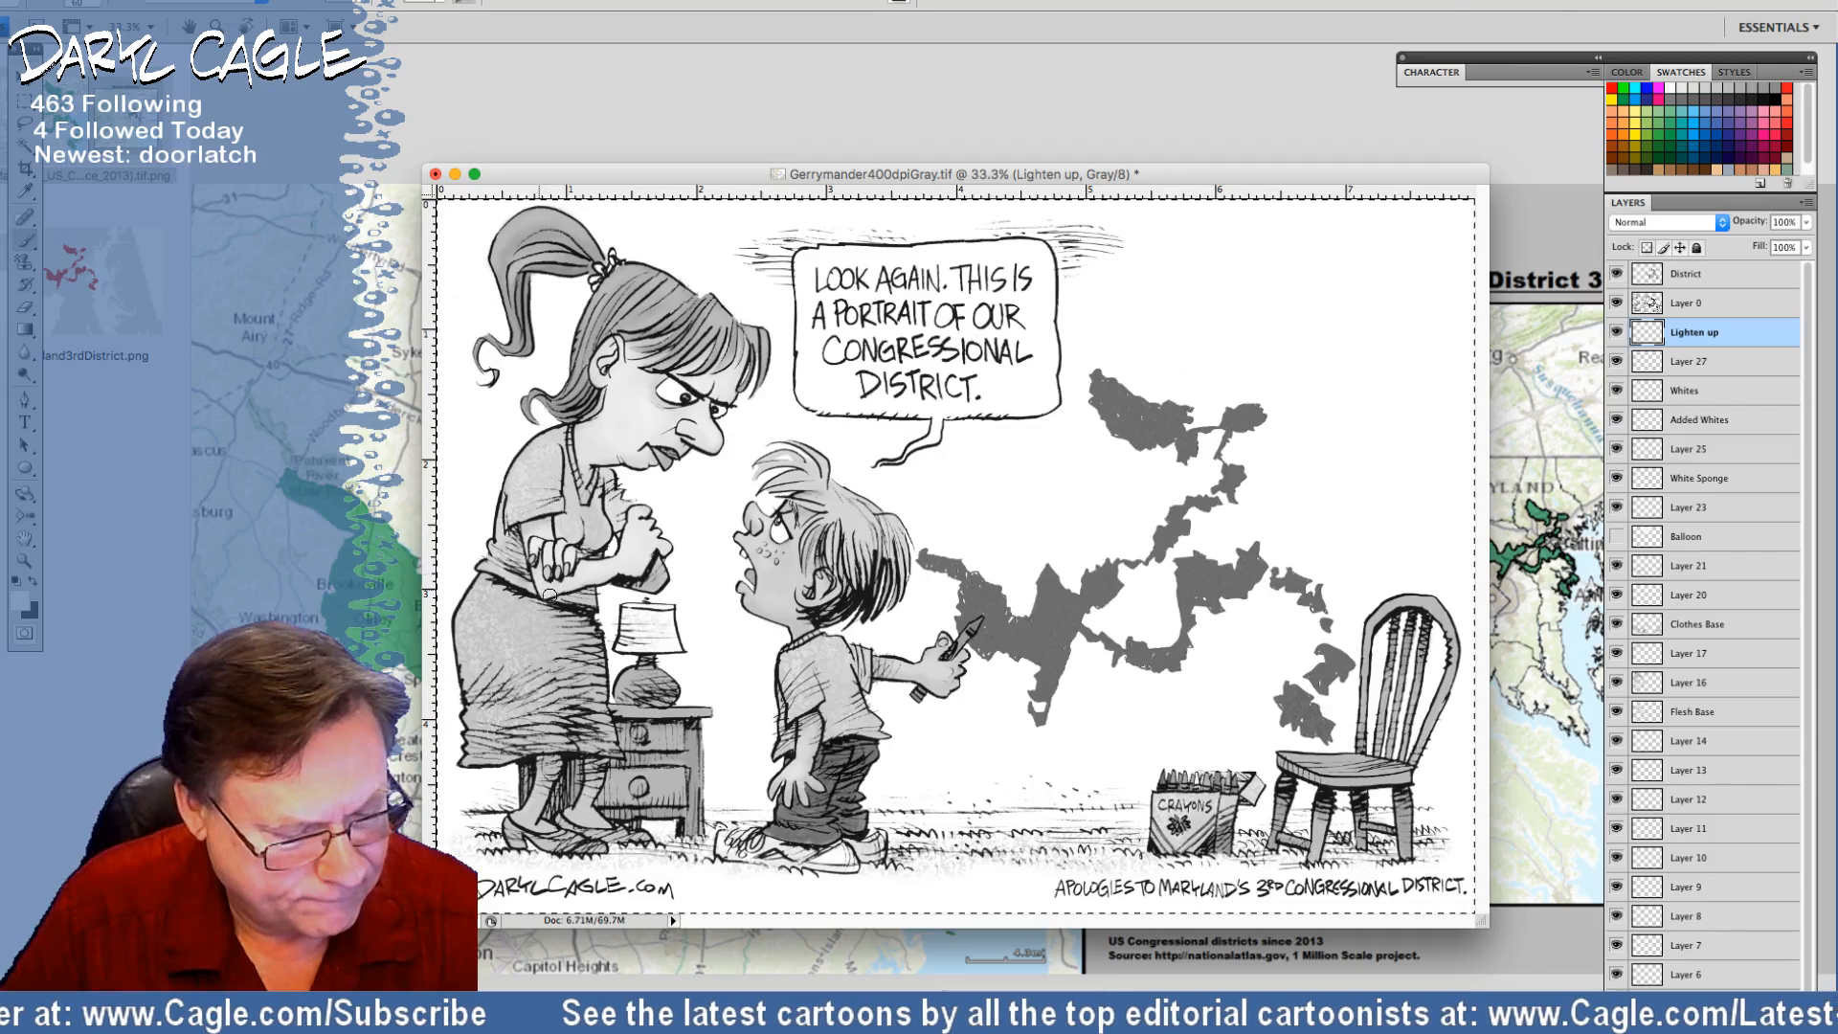
left_click_drag(643, 563, 549, 587)
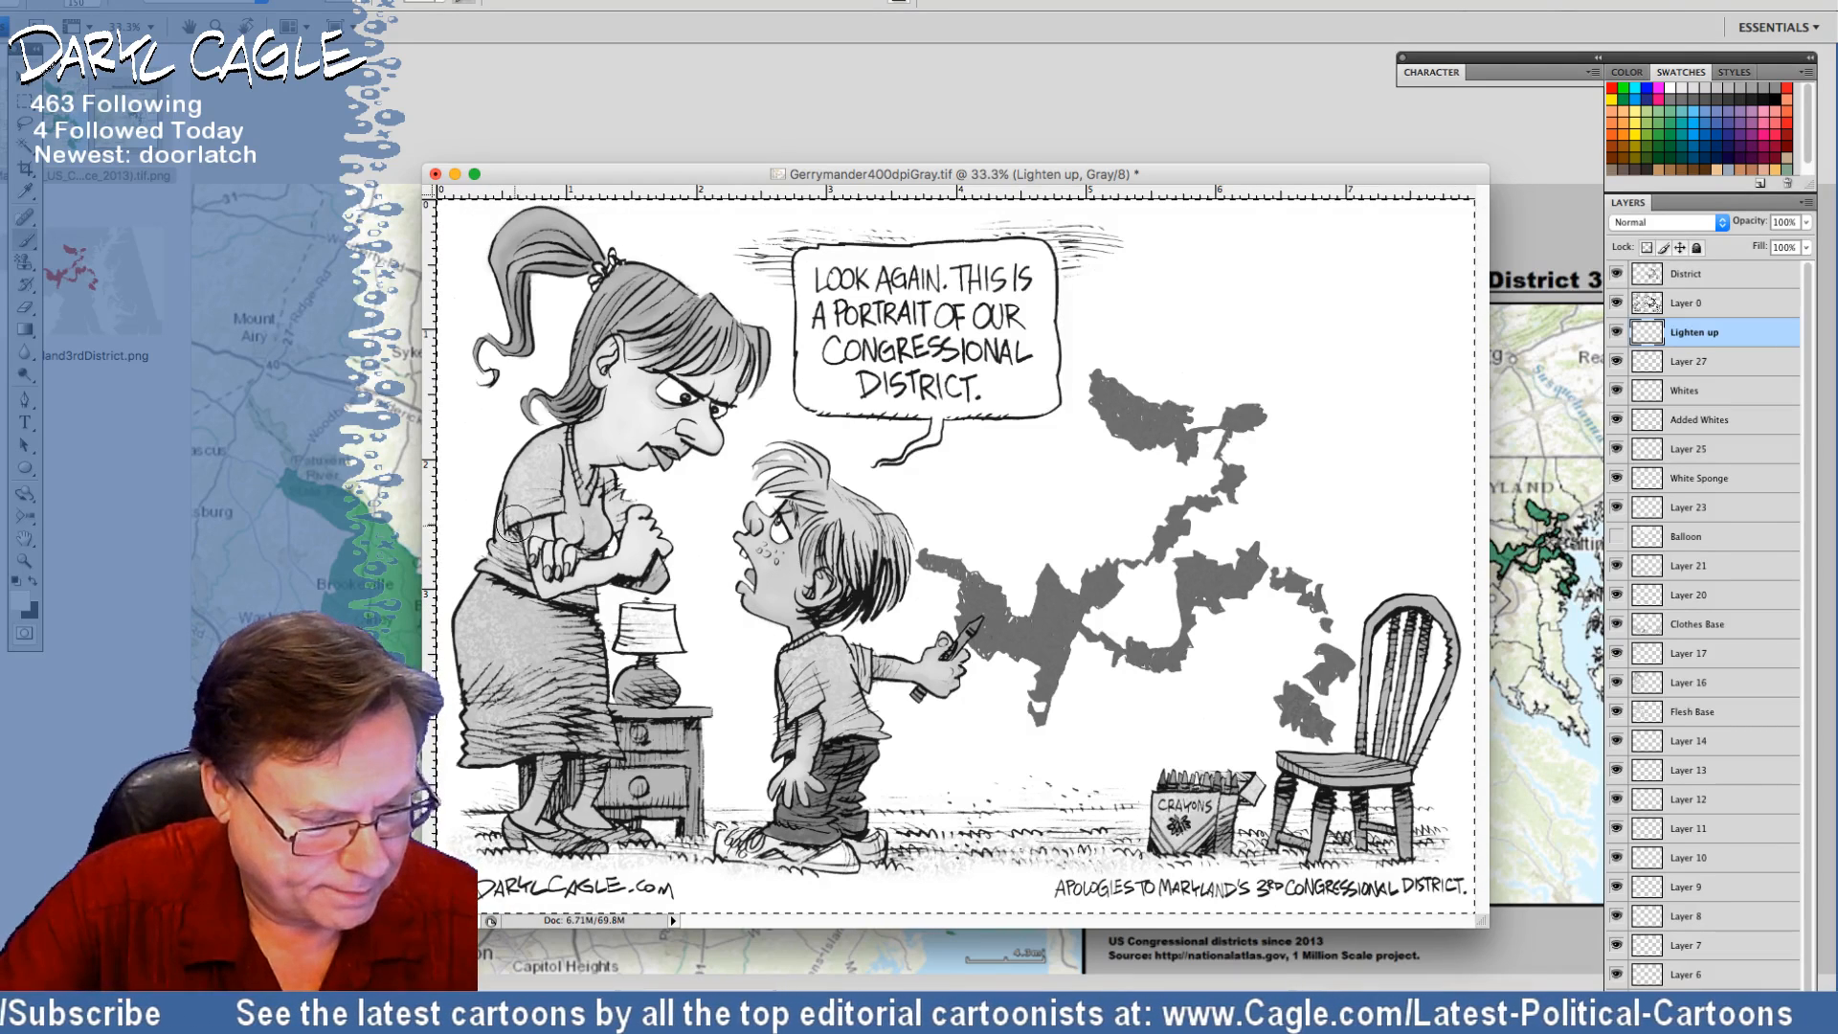
Paint lightening strokes over the woman's skirt, the boy's clothes, the crayon box and the chair
mouse_move(502, 522)
left_mouse_down()
mouse_move(542, 455)
mouse_move(653, 555)
mouse_move(531, 567)
mouse_move(475, 616)
mouse_move(489, 696)
mouse_move(542, 605)
mouse_move(569, 639)
mouse_move(585, 725)
mouse_move(469, 753)
left_mouse_up()
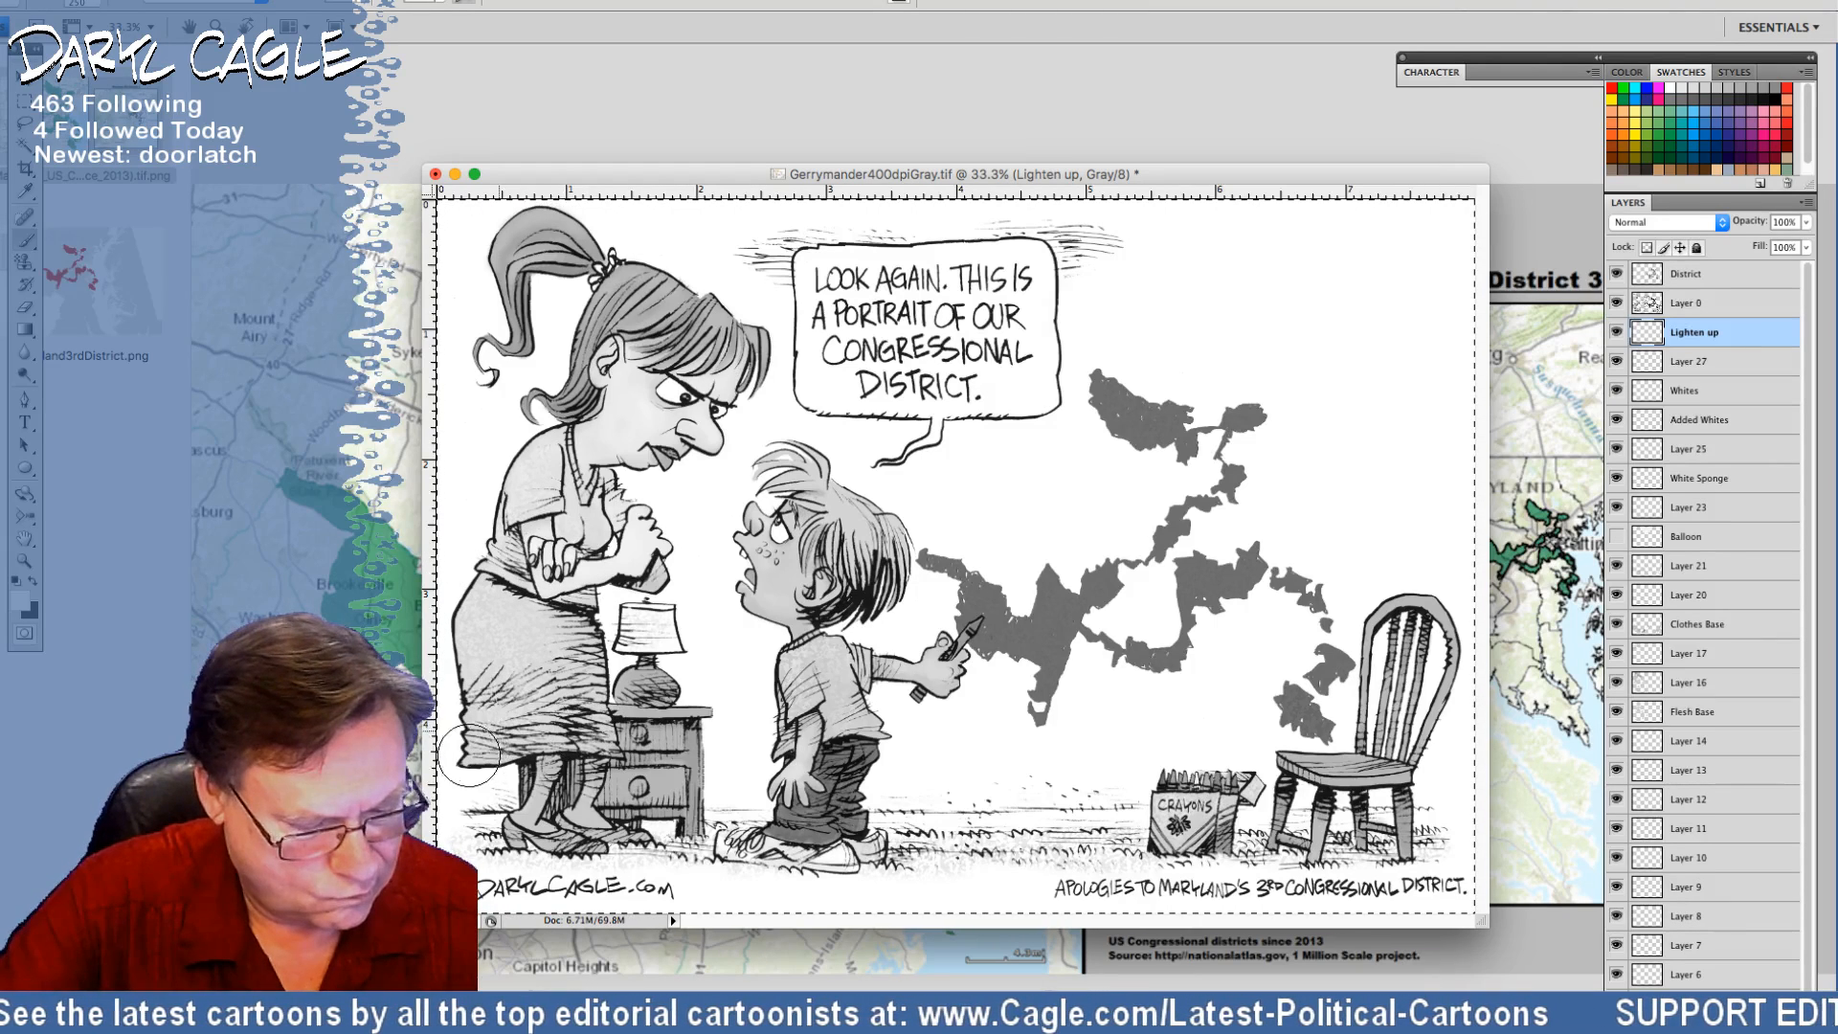
mouse_move(586, 620)
left_mouse_down()
mouse_move(680, 628)
mouse_move(699, 804)
mouse_move(513, 788)
mouse_move(658, 780)
mouse_move(663, 617)
mouse_move(580, 680)
mouse_move(548, 647)
mouse_move(576, 638)
mouse_move(527, 610)
mouse_move(502, 628)
mouse_move(489, 752)
left_mouse_up()
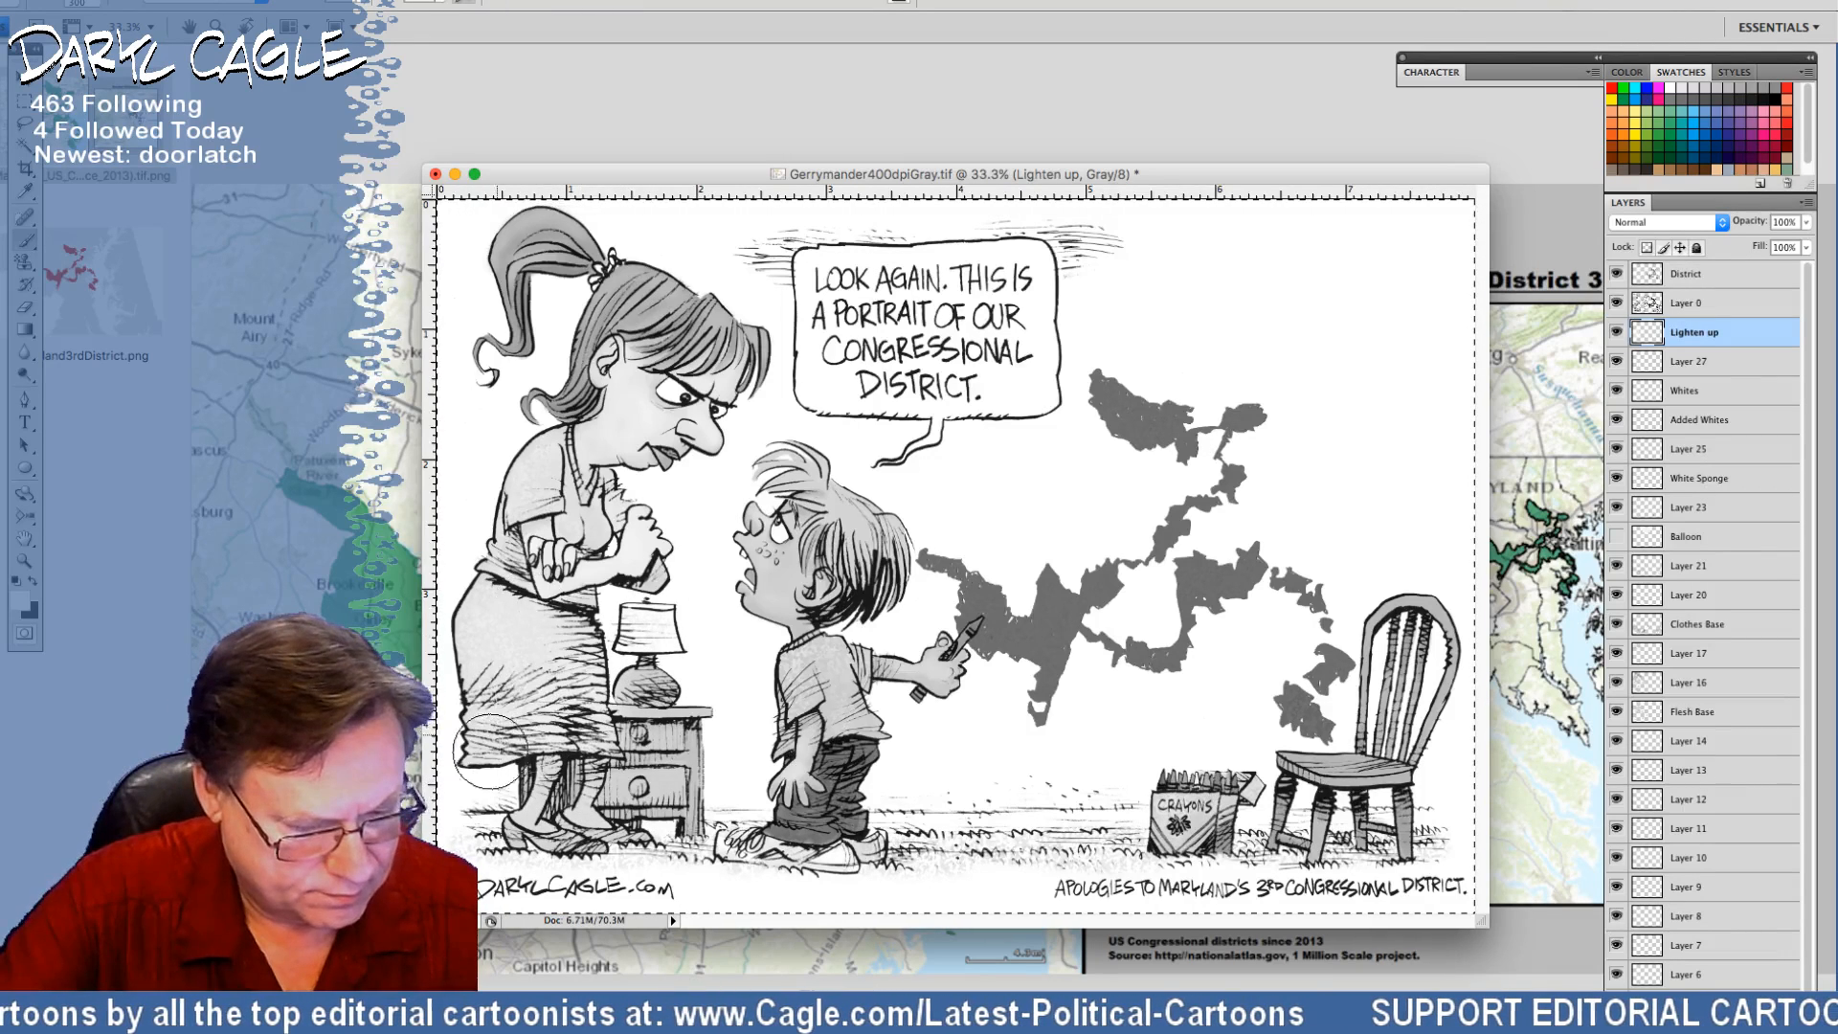
mouse_move(505, 505)
left_mouse_down()
mouse_move(533, 406)
mouse_move(746, 551)
mouse_move(805, 491)
mouse_move(867, 551)
mouse_move(749, 592)
mouse_move(785, 789)
mouse_move(829, 713)
mouse_move(939, 670)
mouse_move(788, 756)
left_mouse_up()
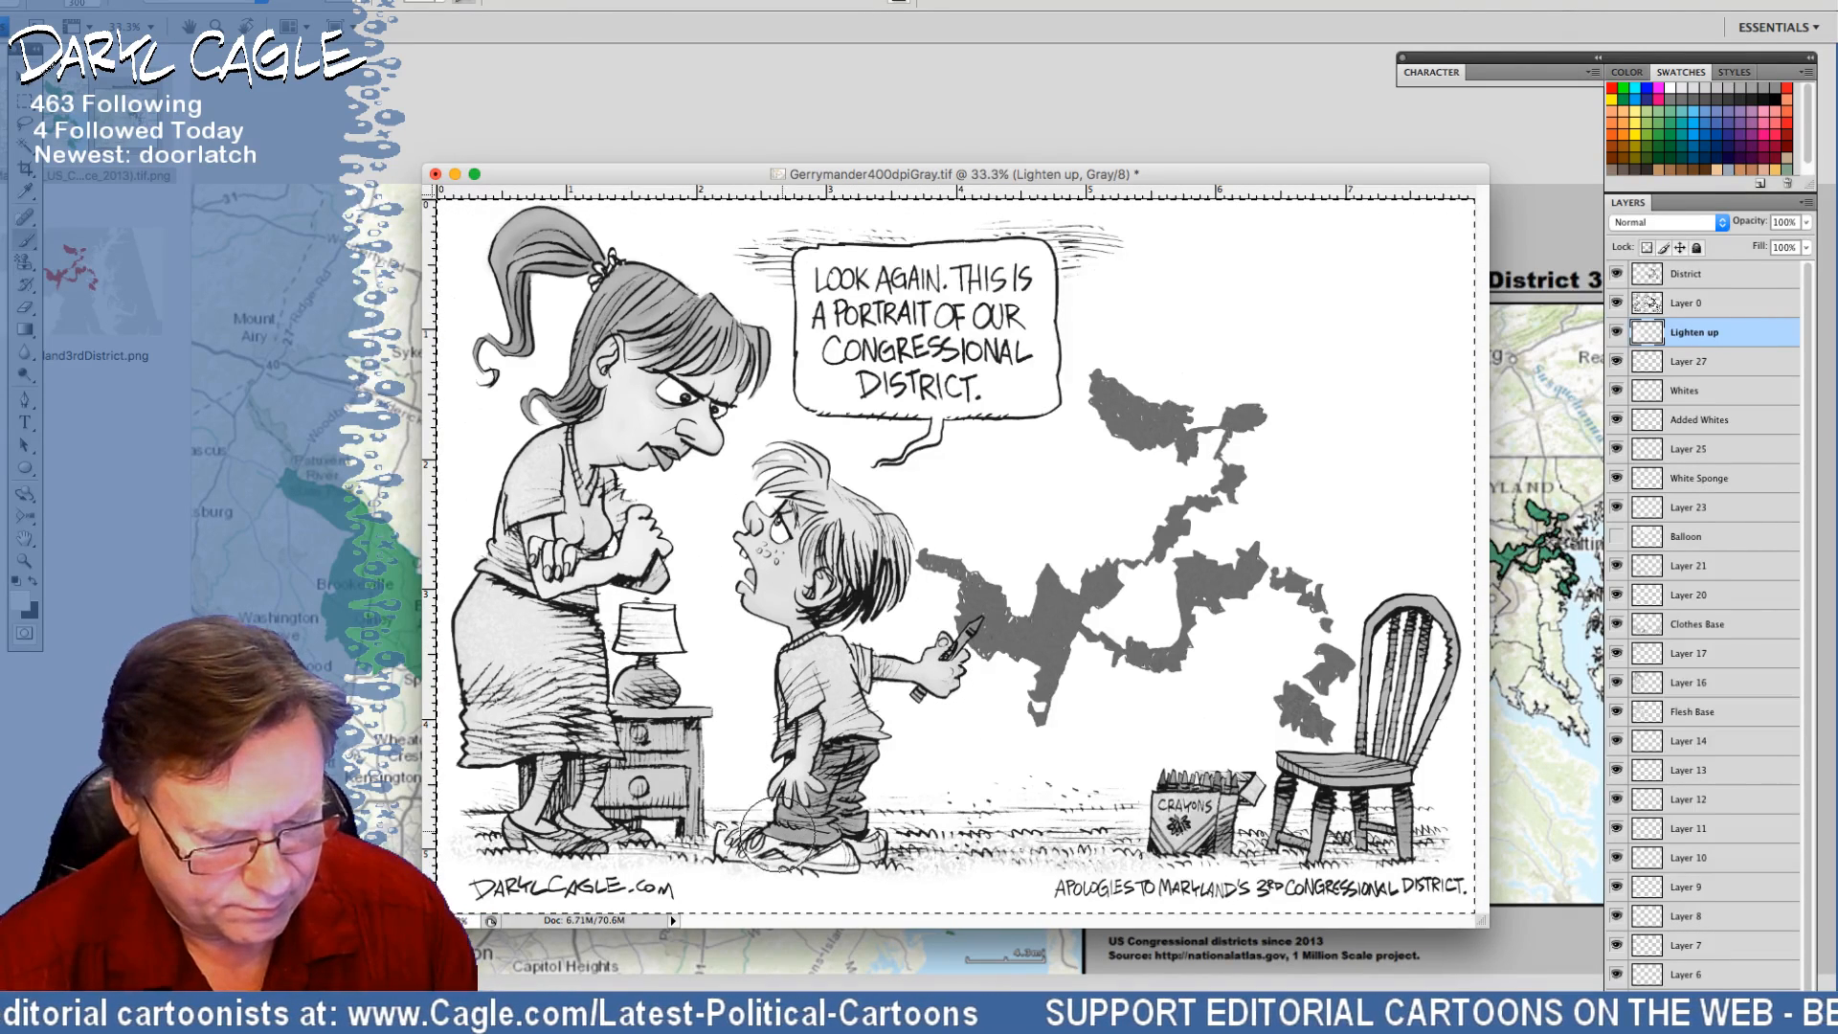
mouse_move(1188, 761)
left_mouse_down()
mouse_move(1185, 780)
mouse_move(1216, 766)
mouse_move(1283, 699)
mouse_move(1388, 689)
mouse_move(1273, 785)
mouse_move(1283, 804)
mouse_move(1388, 819)
left_mouse_up()
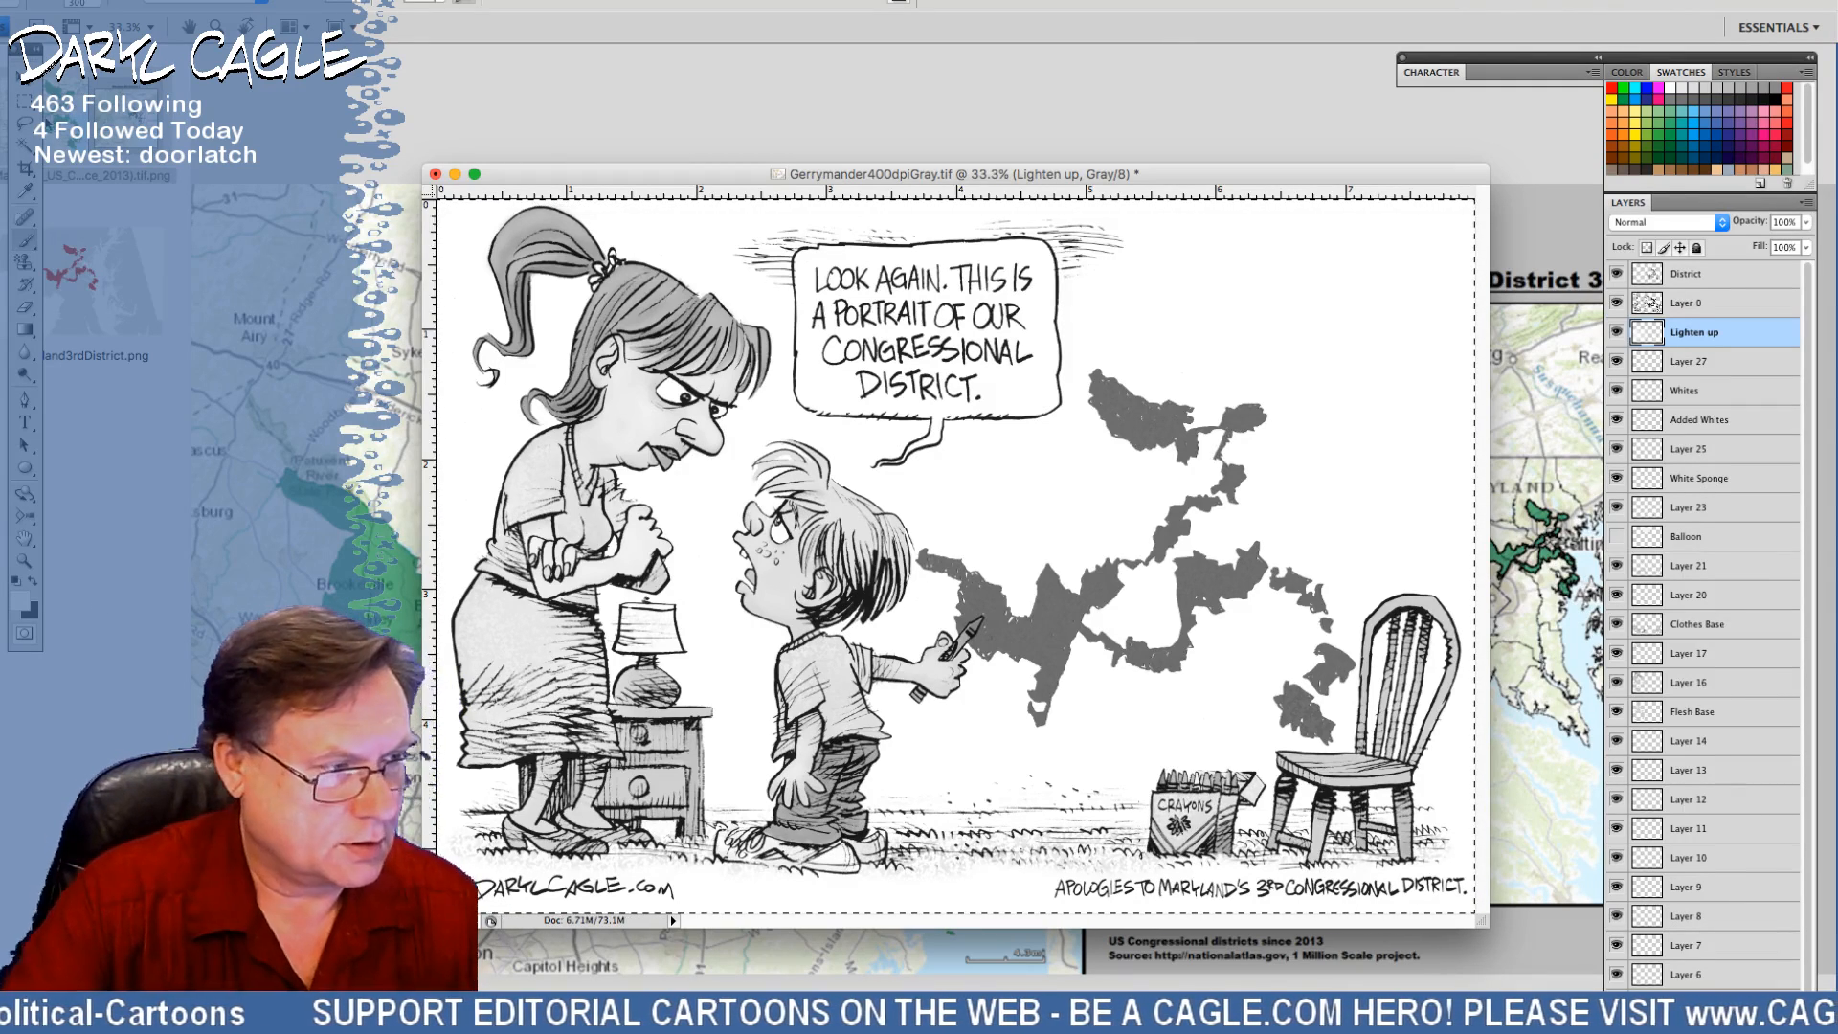
Clear the selection, lasso the woman's skirt and set its brightness to 92 with Brightness/Contrast
key("super+d")
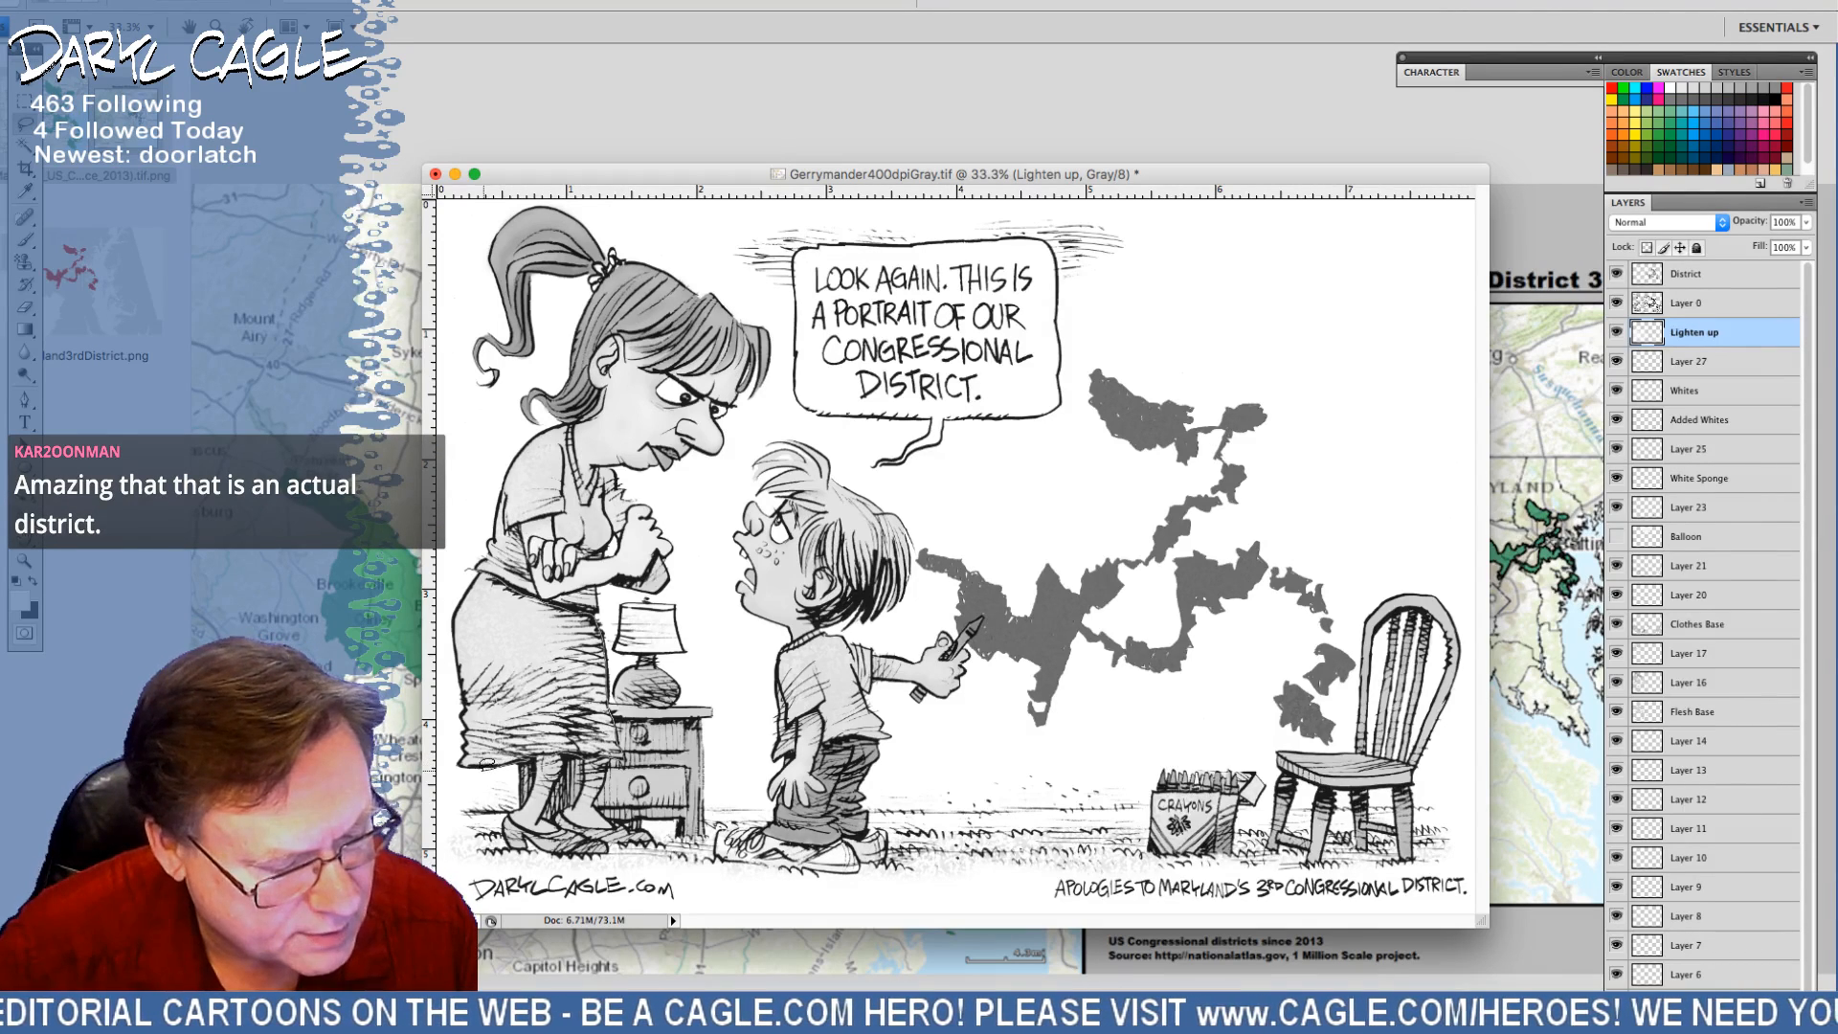
left_click_drag(486, 763, 484, 541)
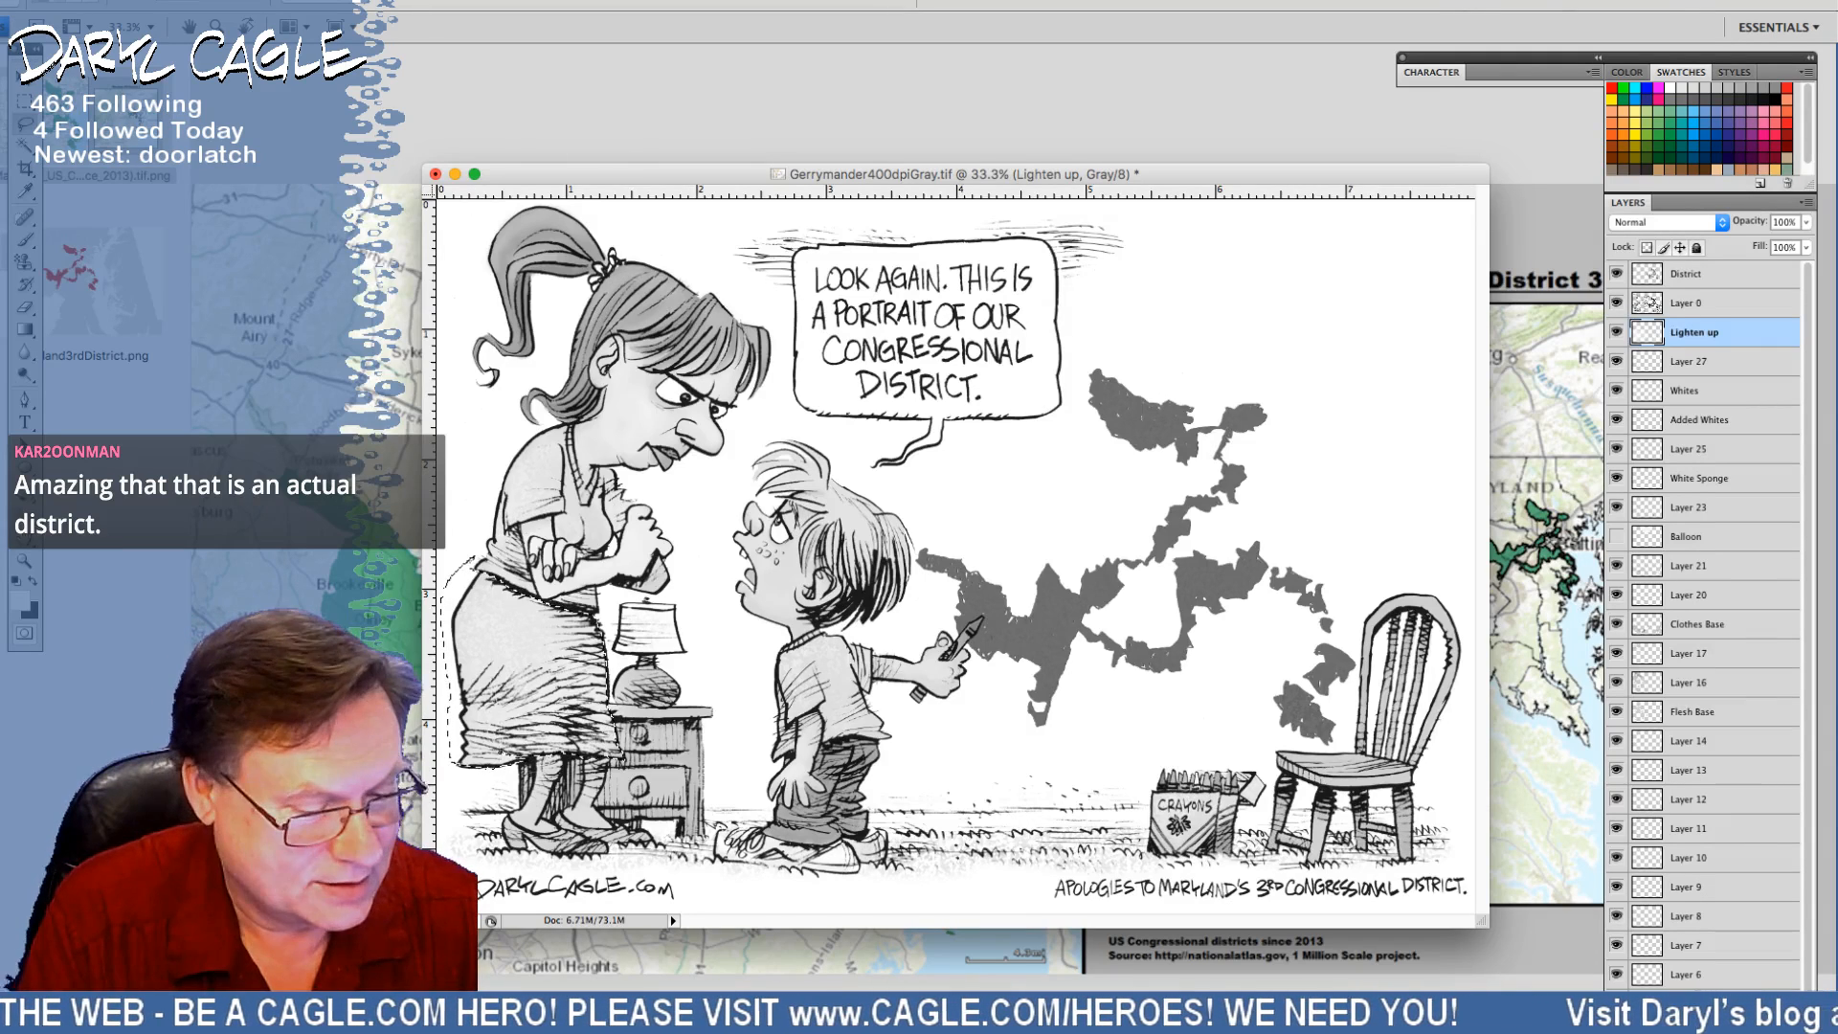
left_click(223, 2)
mouse_move(278, 20)
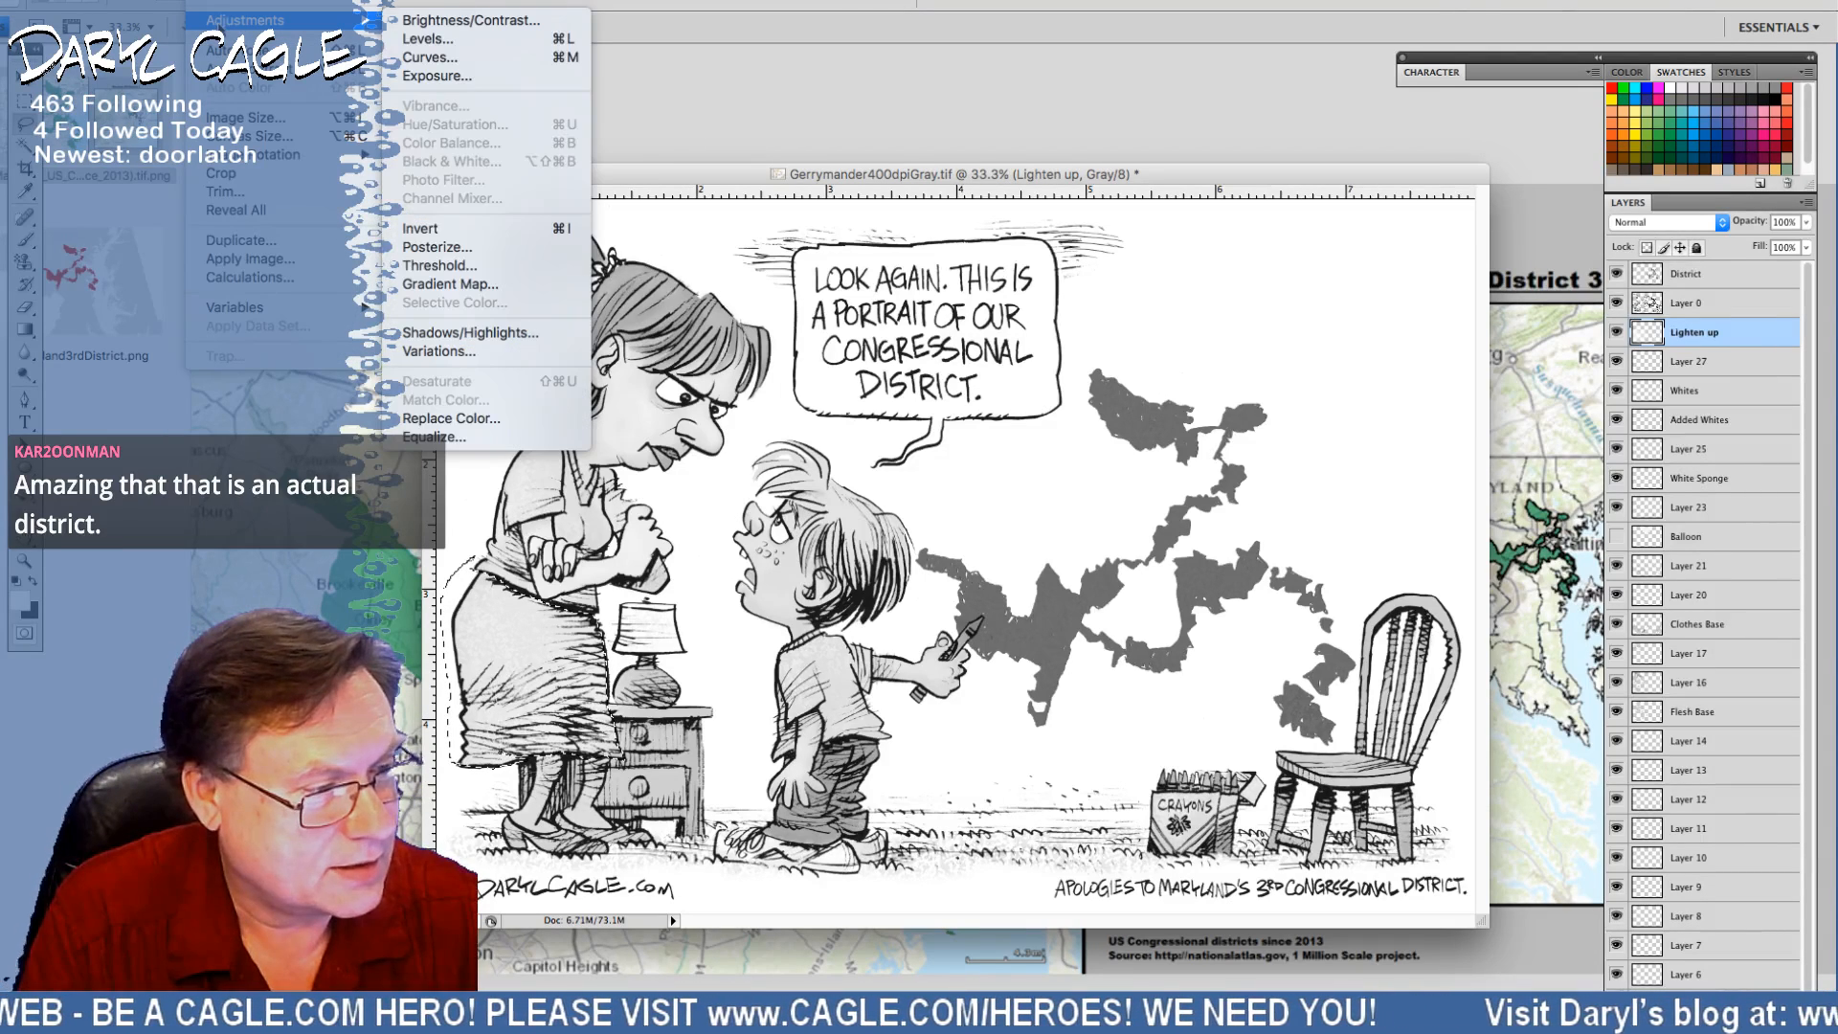
left_click(424, 22)
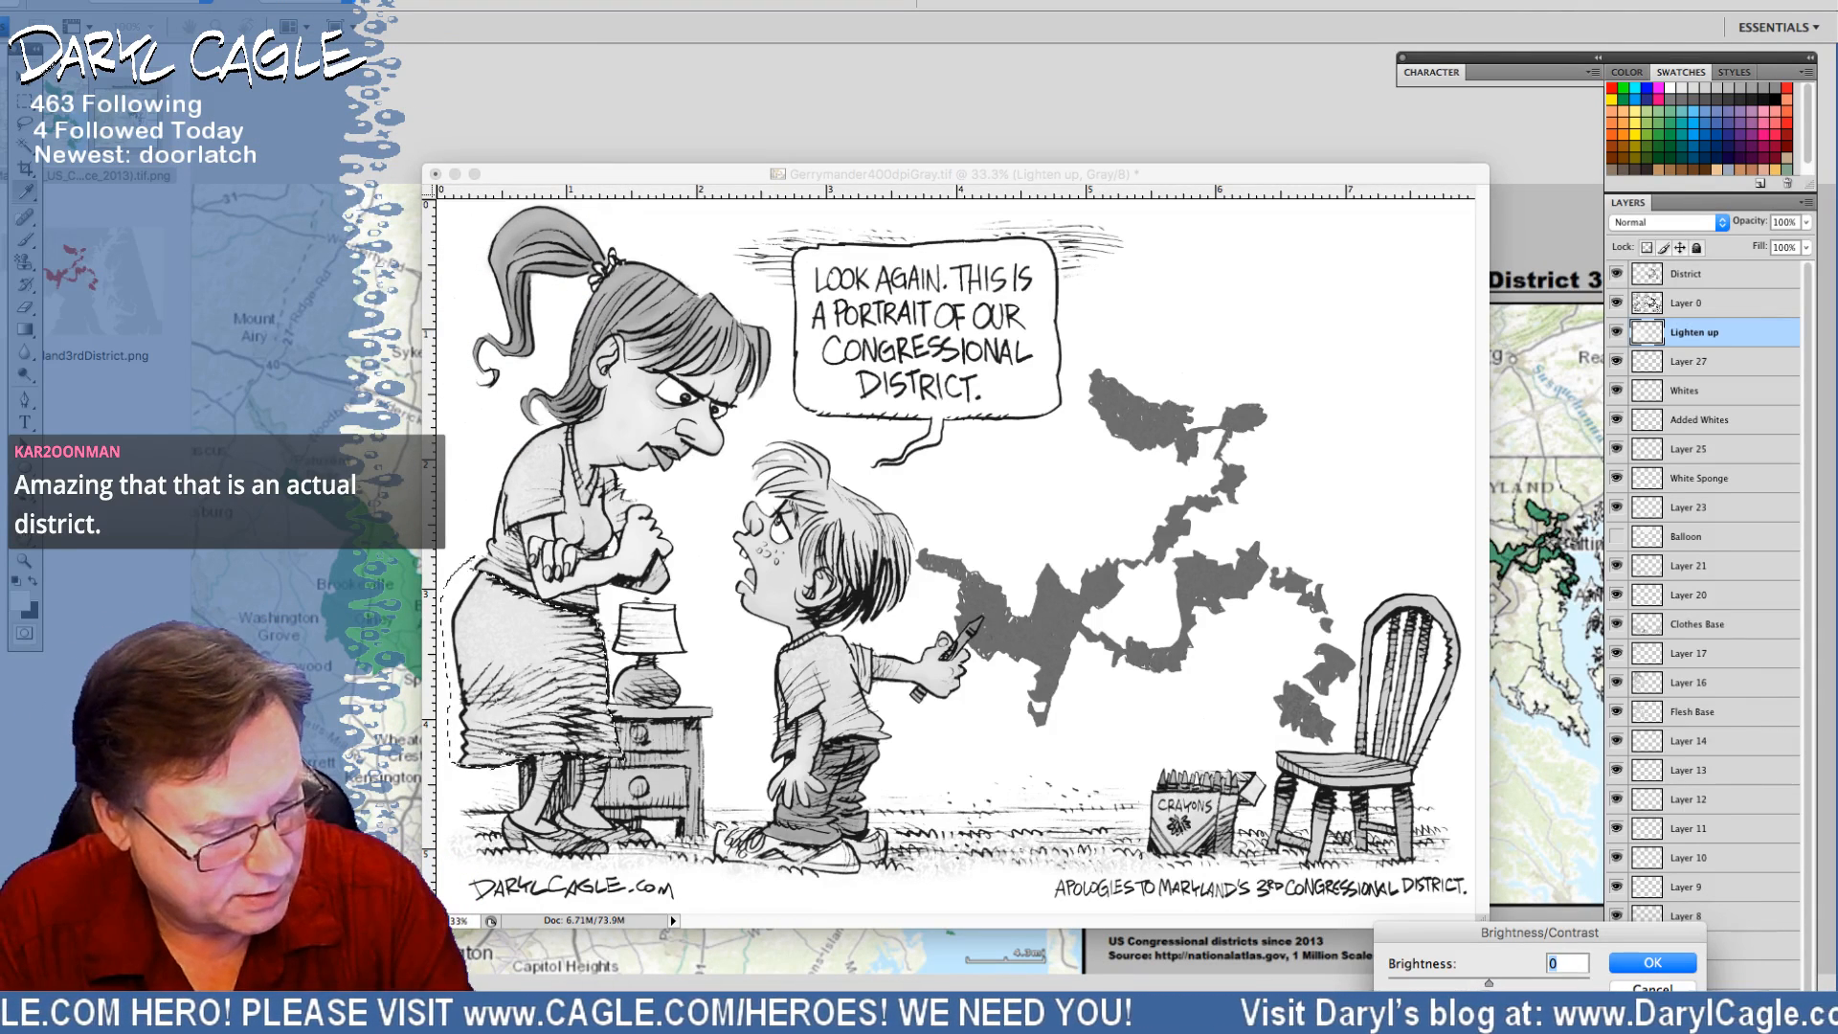
left_click_drag(1489, 982, 1550, 981)
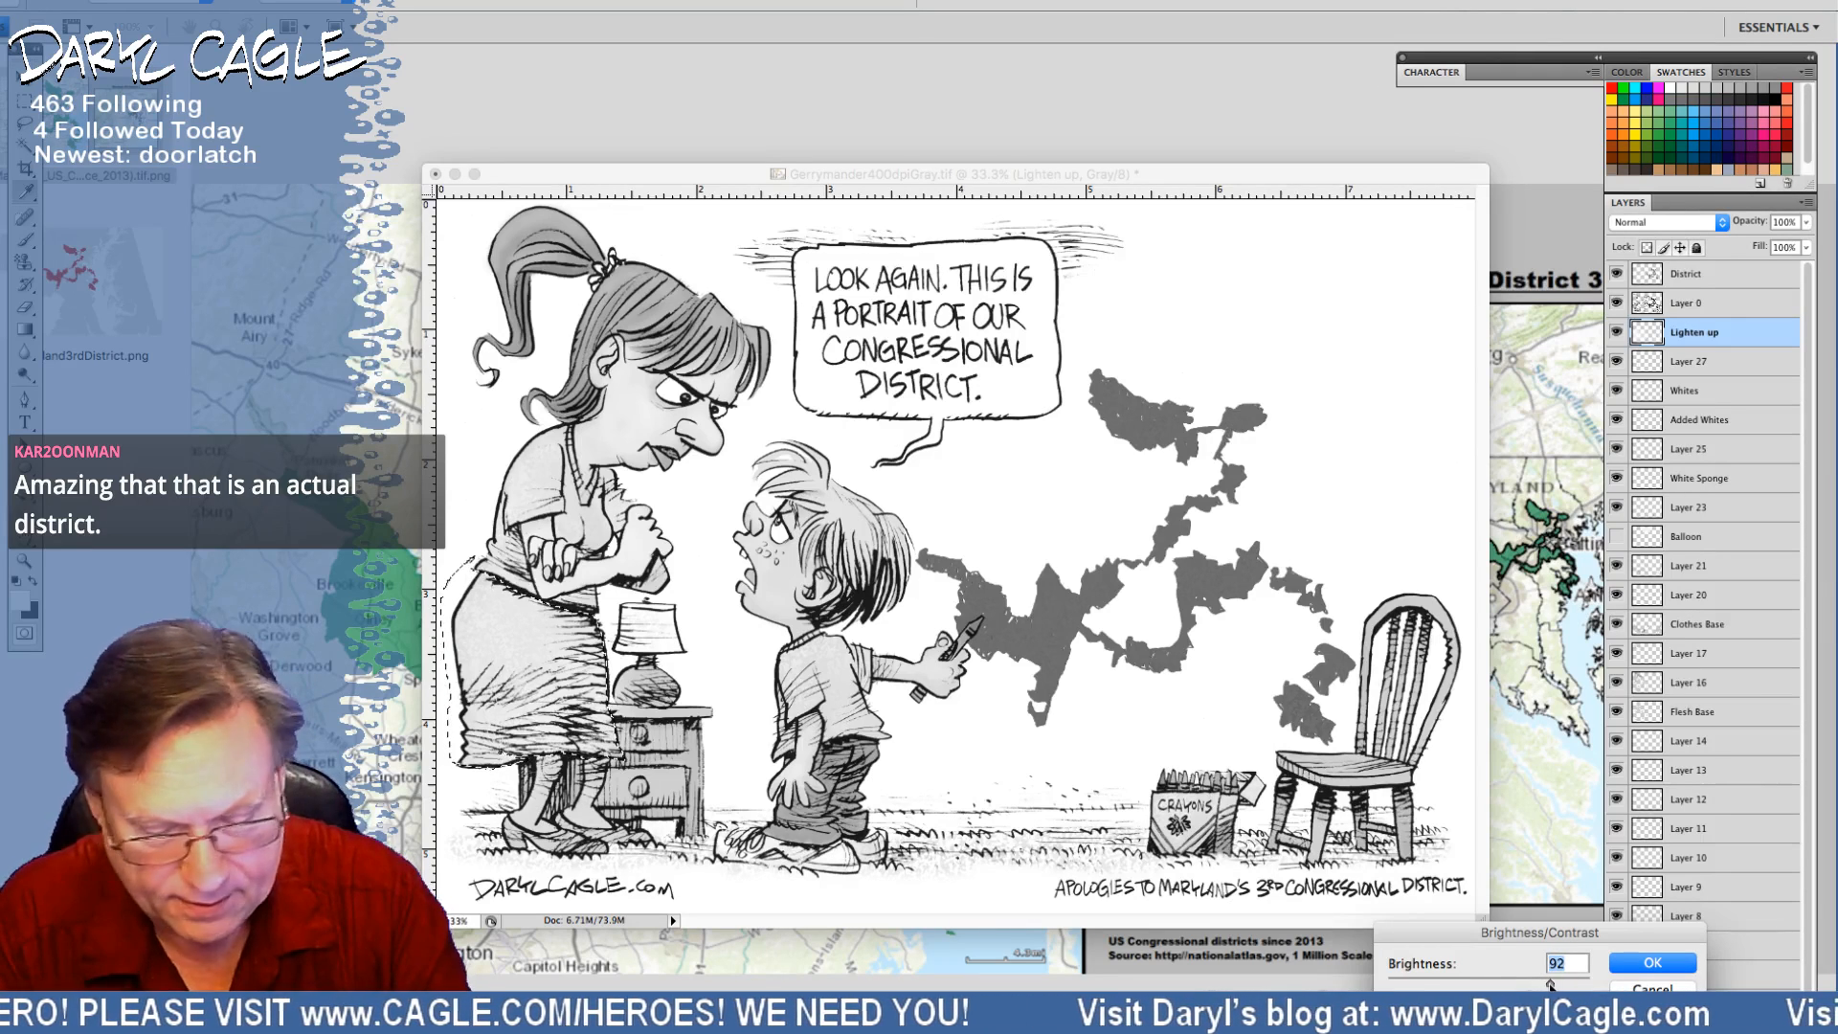
left_click(1618, 961)
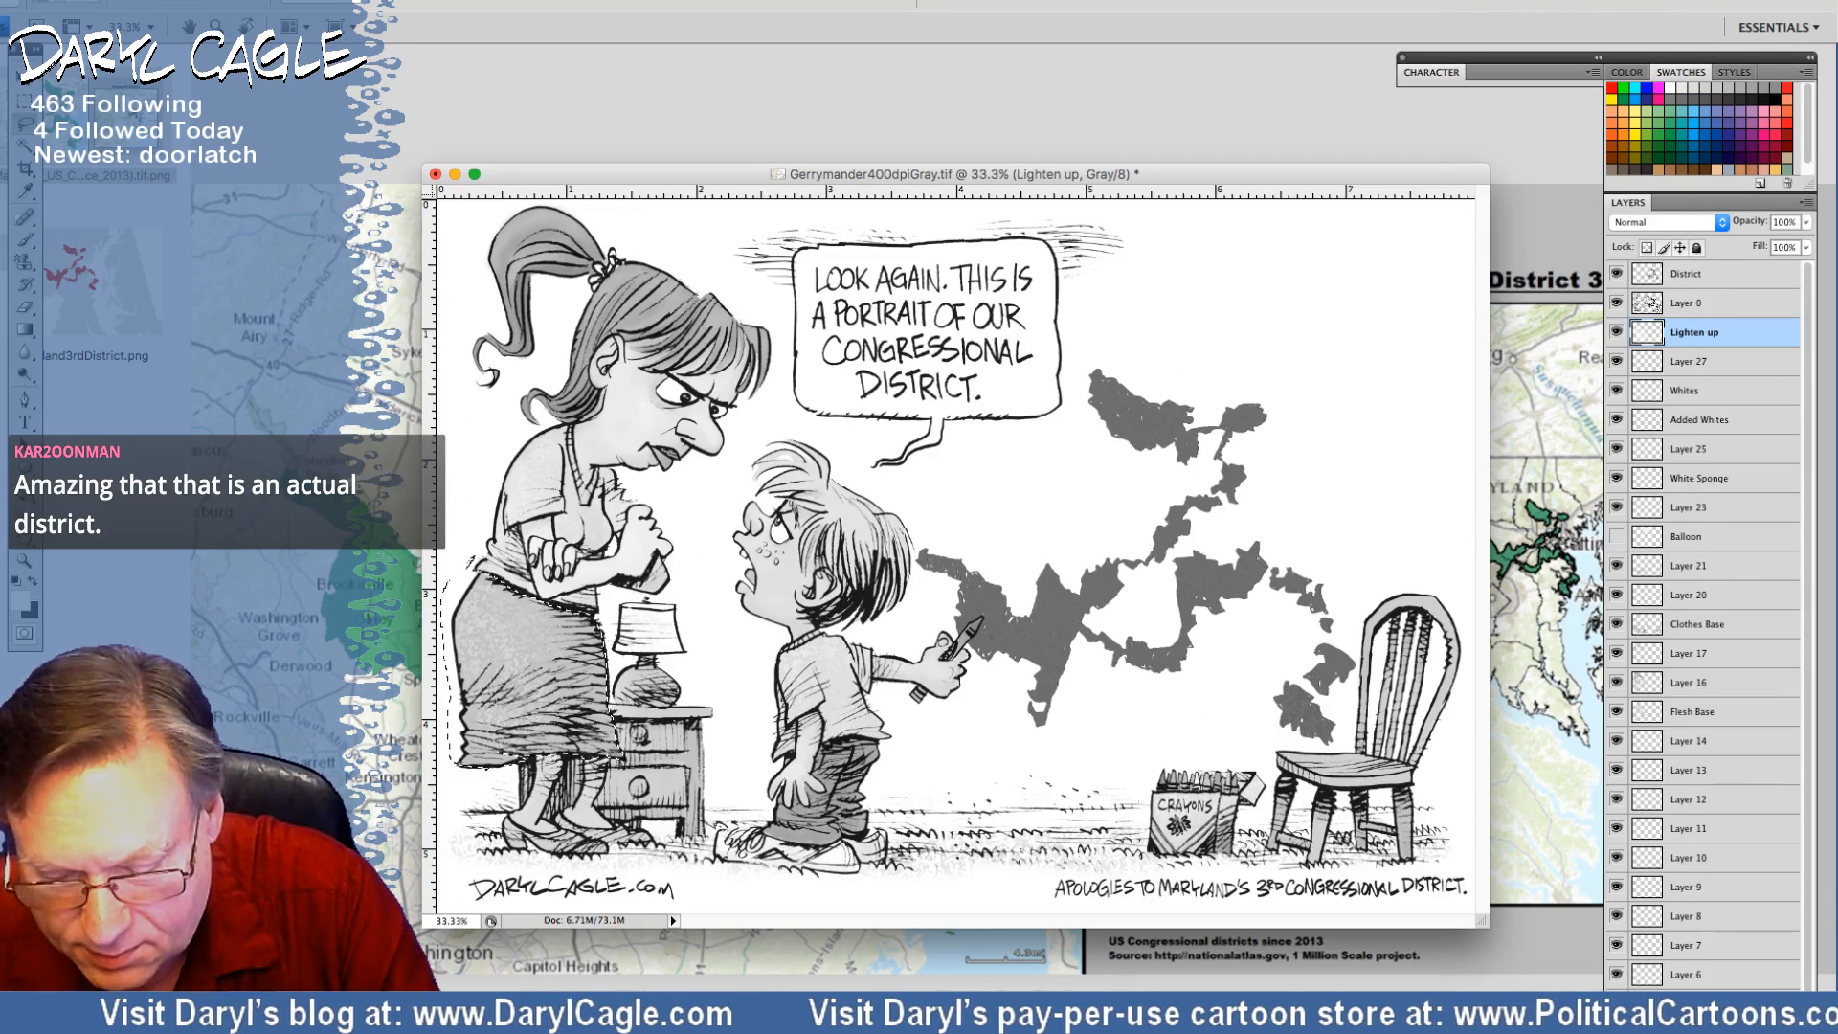
Add a new layer with default settings in the Background wall texture group
key("alt+shift+bracketleft")
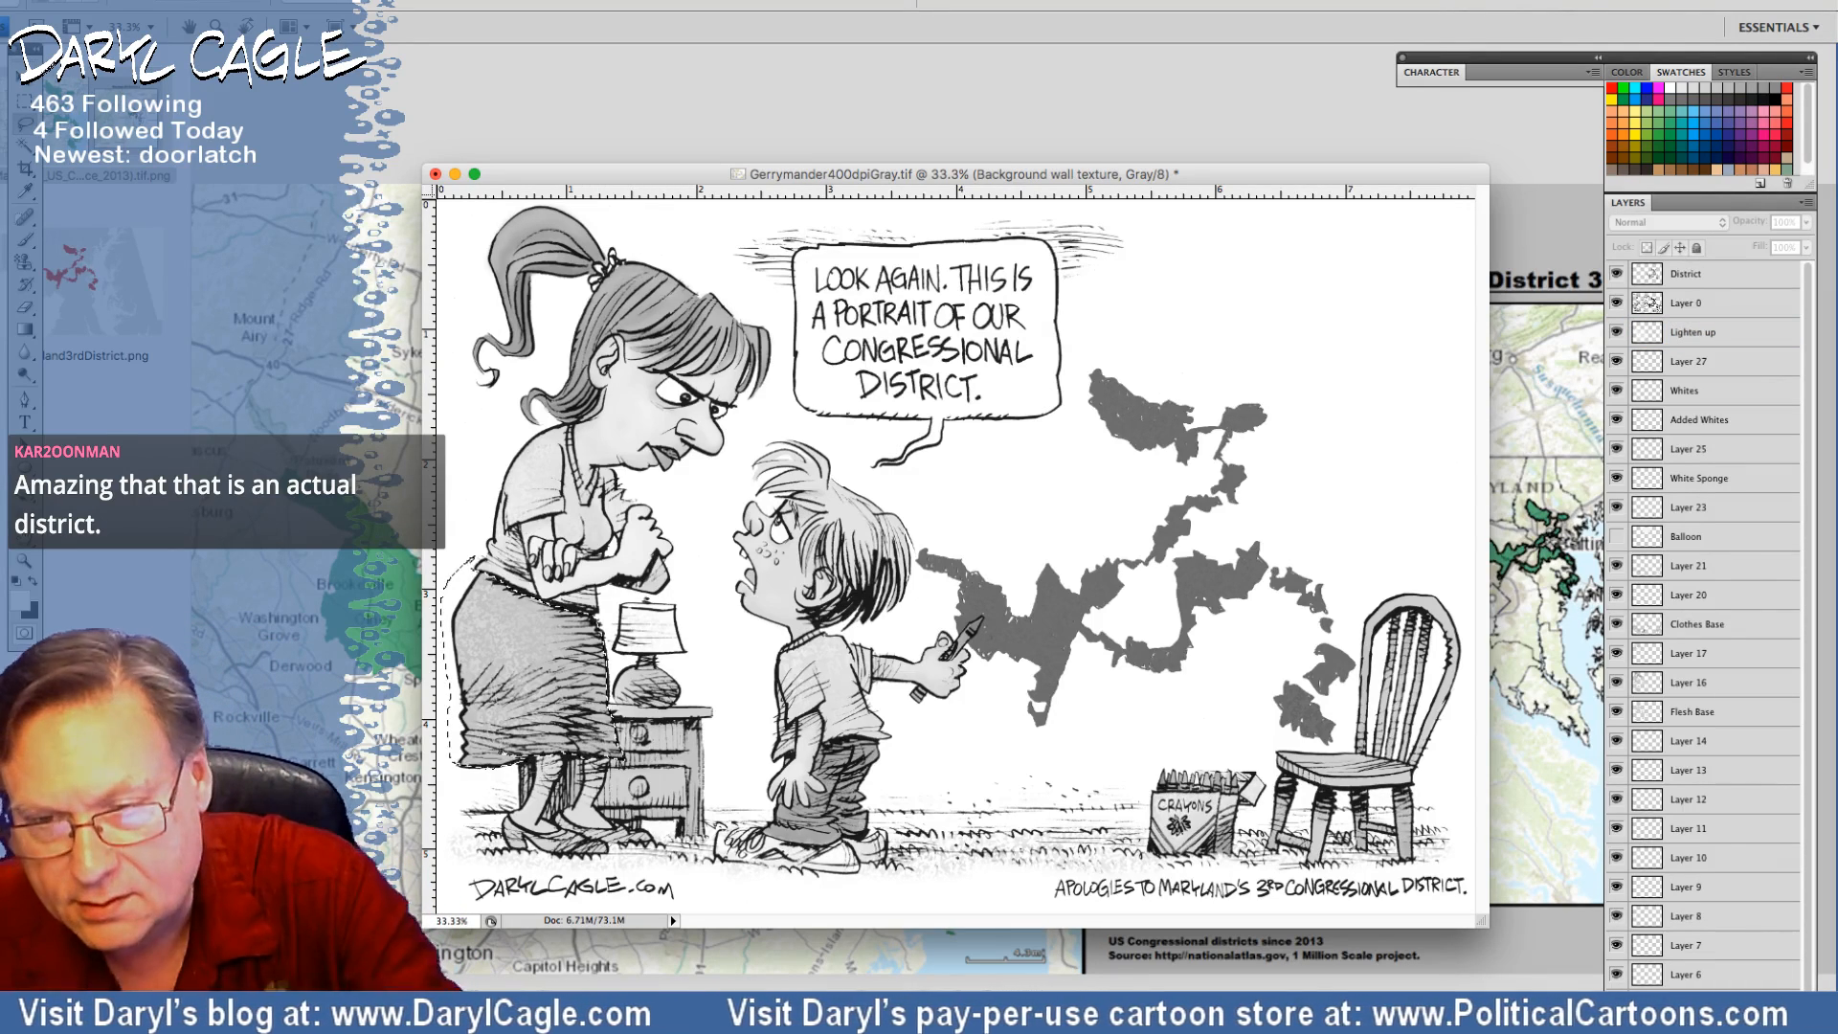
left_click(1805, 204)
left_click(1606, 208)
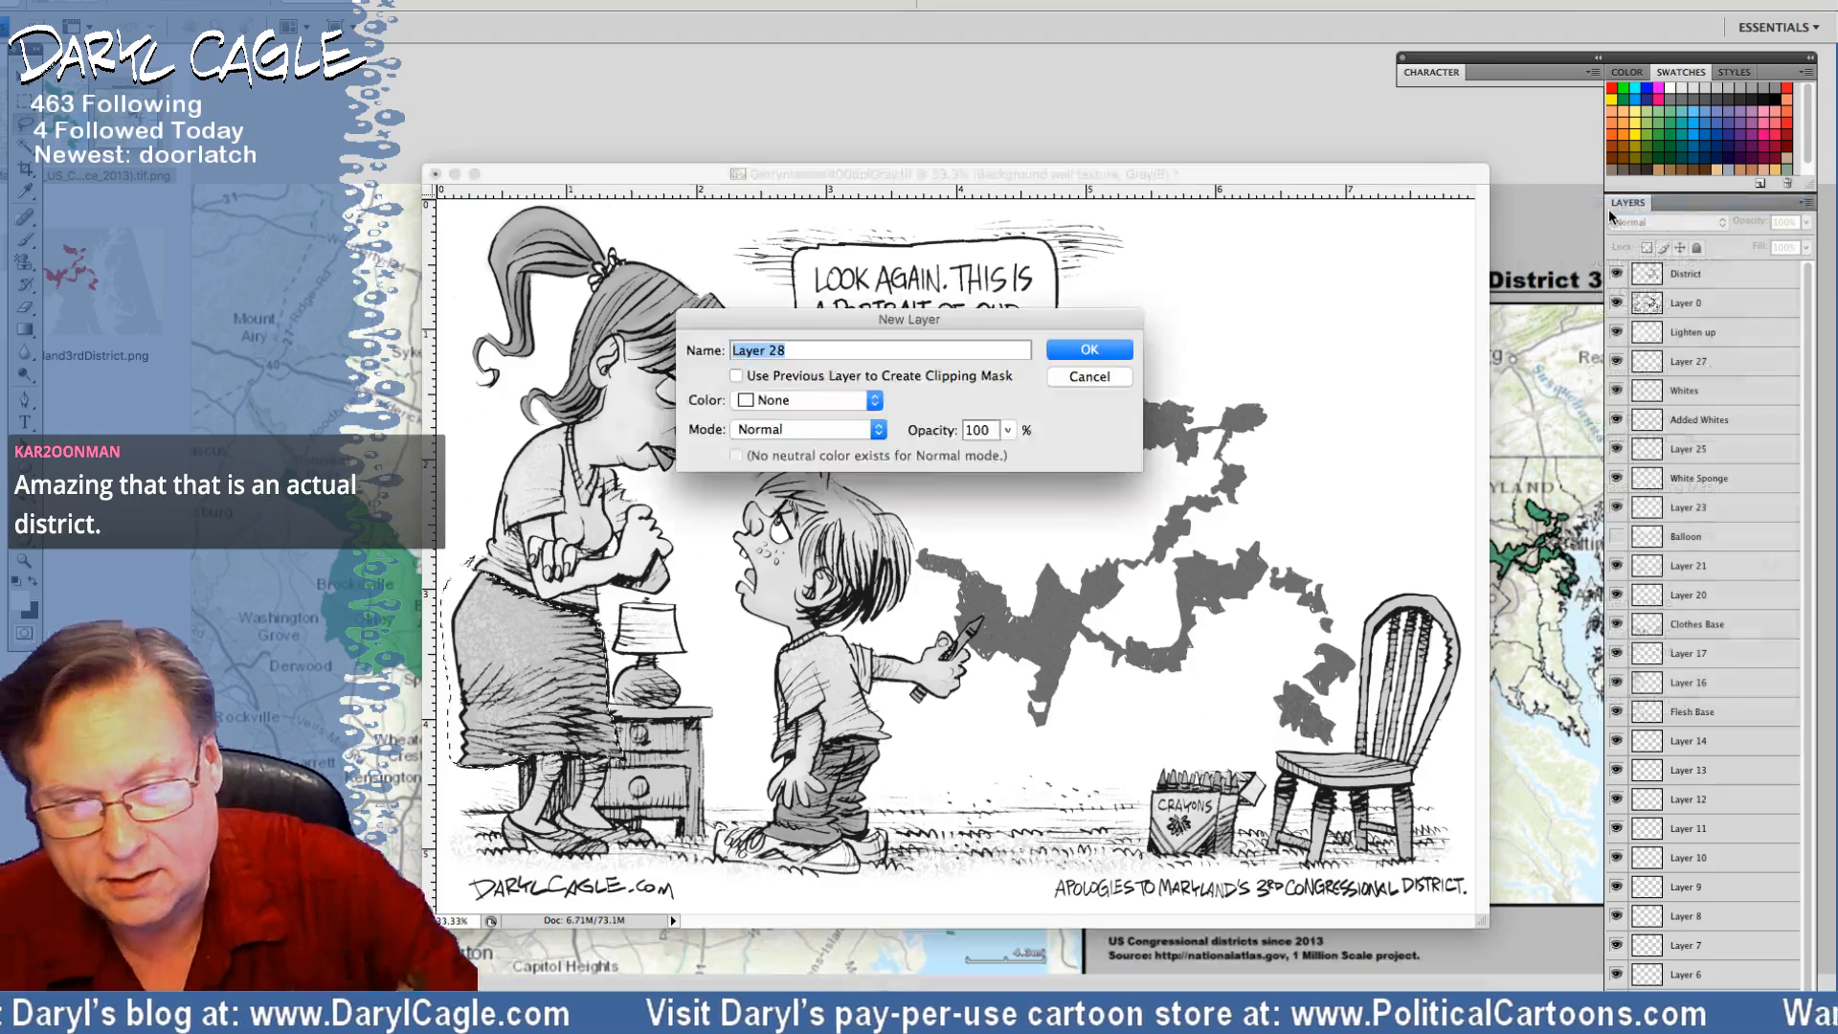
key("Return")
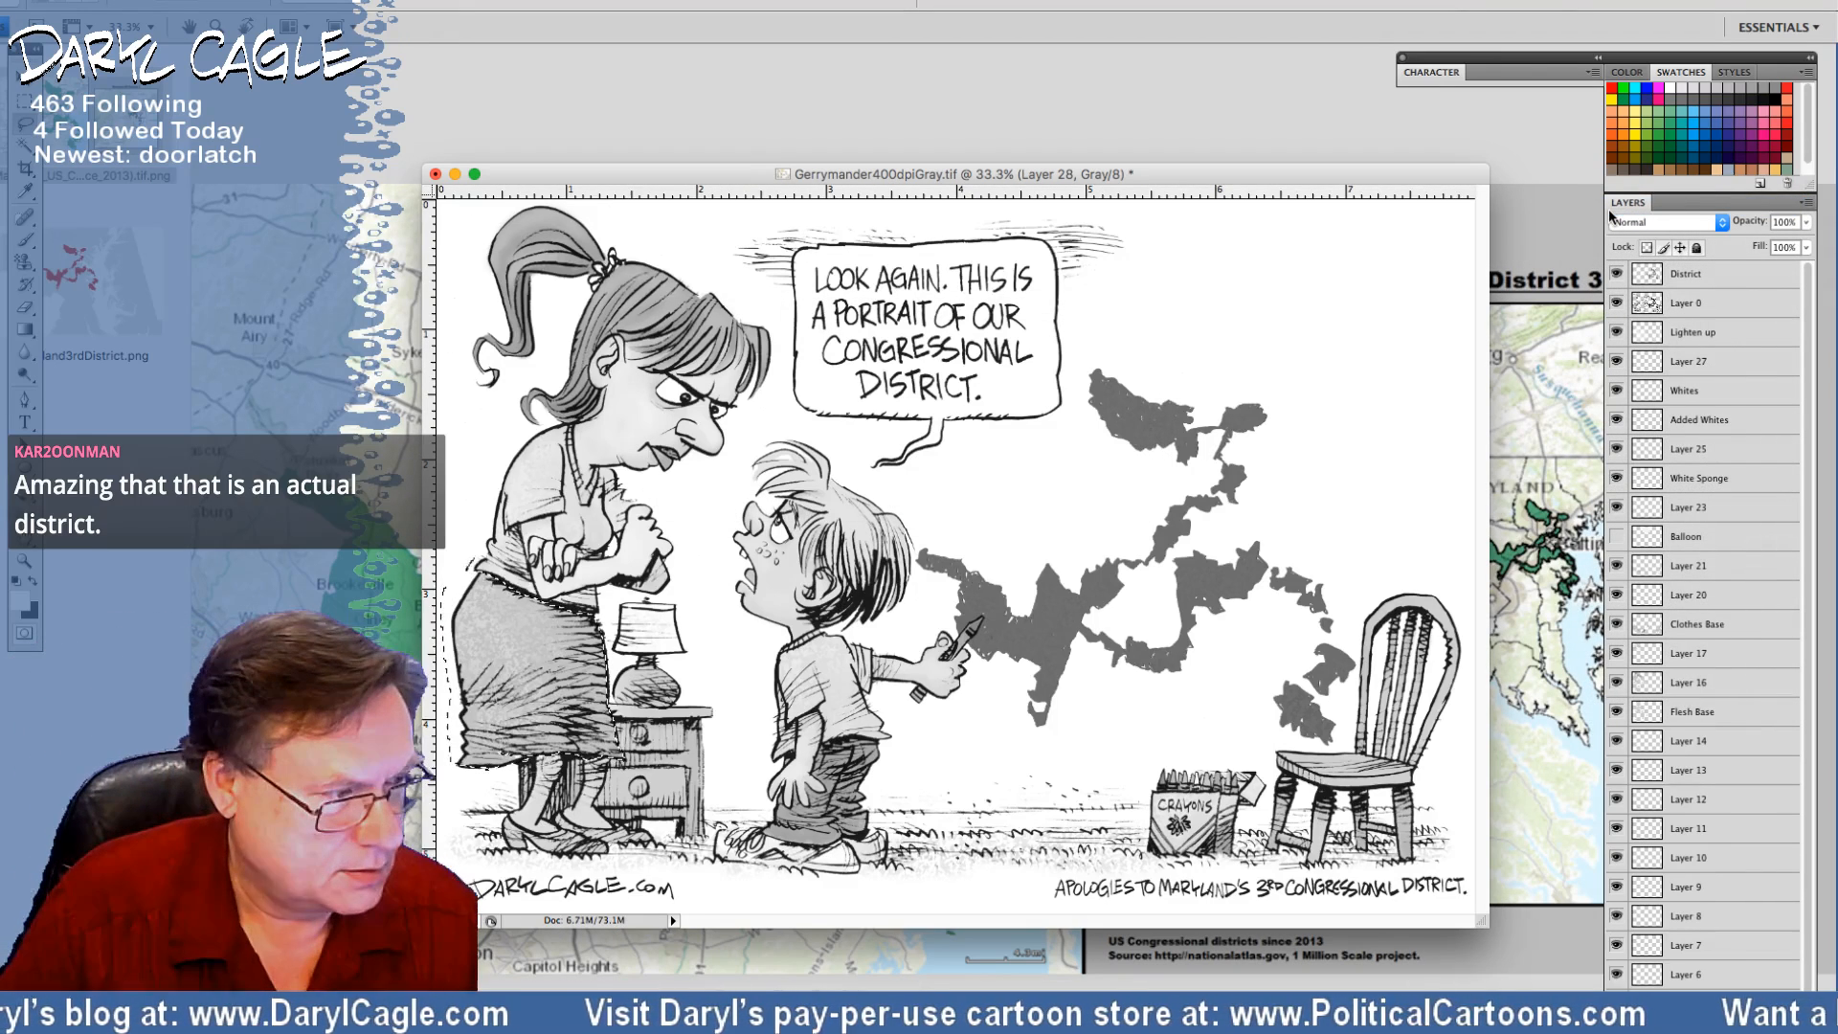
Select the whole canvas and paint speckled texture with a much larger brush across the lower wall, from the chair to the woman's skirt
left_click(26, 264)
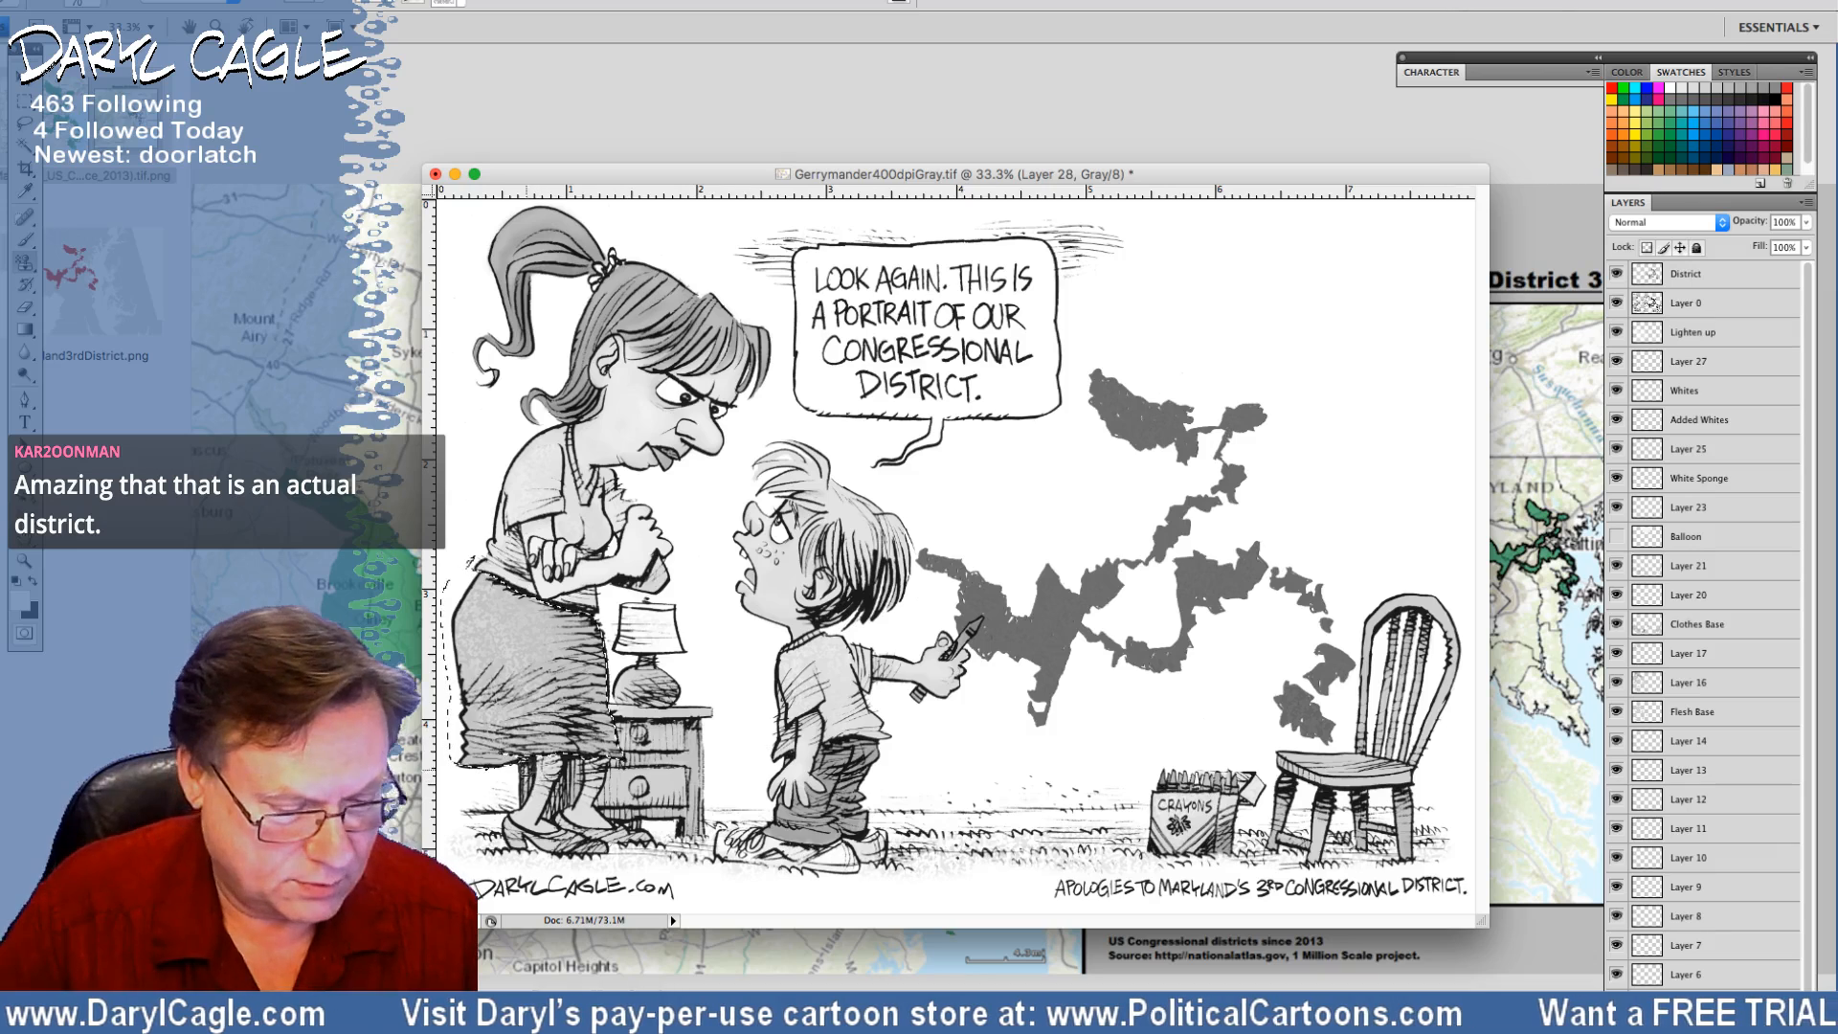
key("ctrl+a")
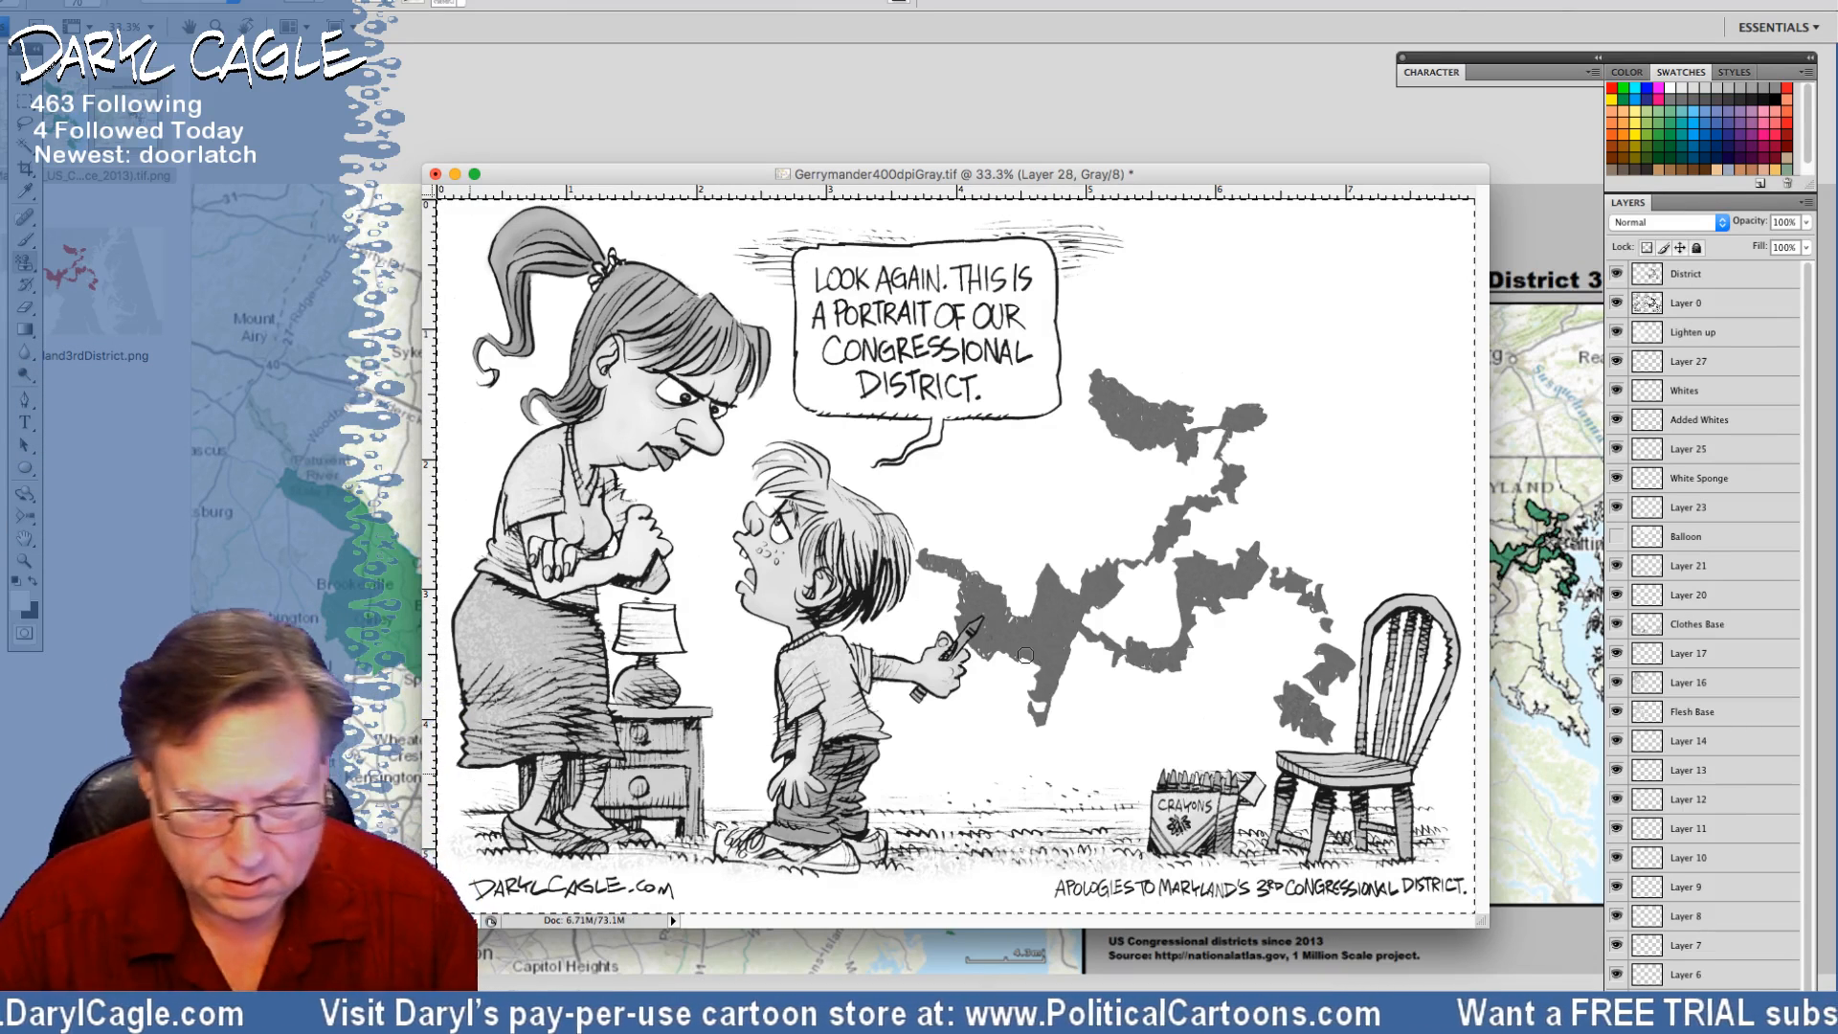
key("bracketright")
key("bracketright")
key("bracketright")
key("bracketright")
key("bracketright")
key("bracketright")
key("bracketright")
key("bracketright")
key("bracketright")
key("bracketright")
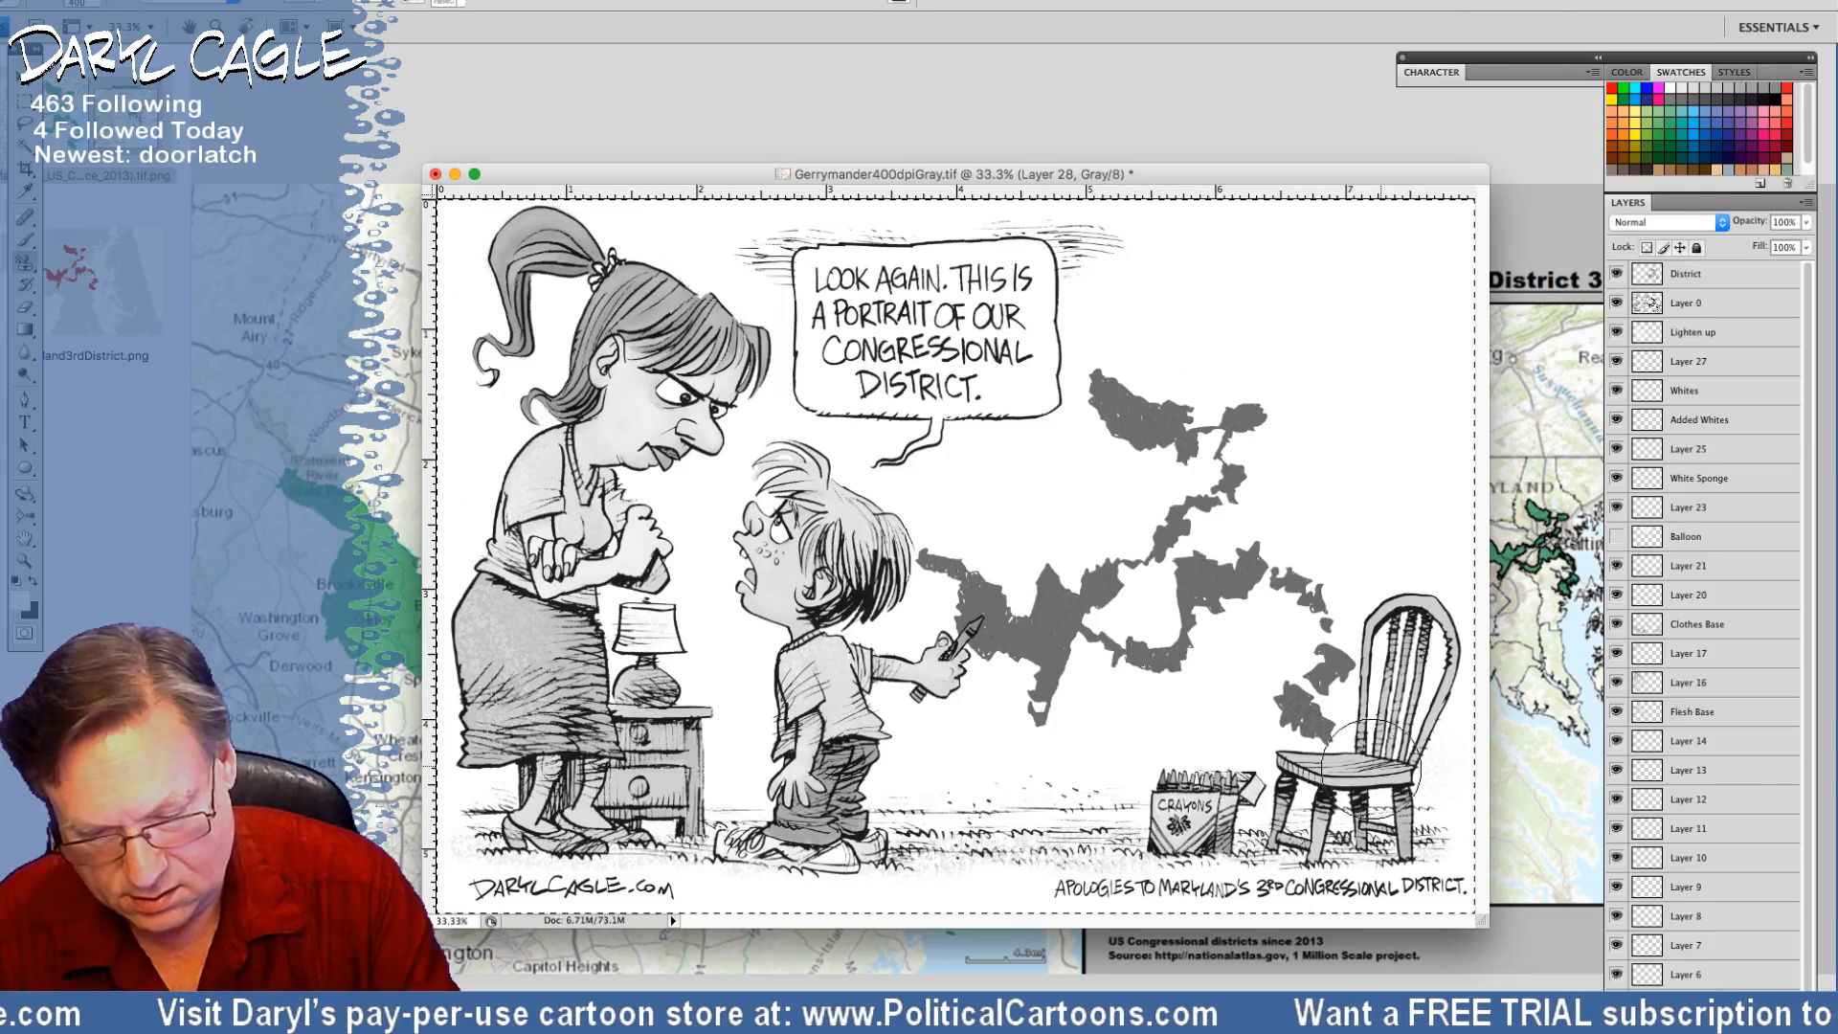
mouse_move(1372, 769)
left_mouse_down()
mouse_move(1267, 742)
mouse_move(1235, 696)
mouse_move(1095, 768)
mouse_move(1035, 757)
mouse_move(971, 742)
mouse_move(1034, 684)
mouse_move(935, 665)
mouse_move(889, 713)
mouse_move(888, 770)
mouse_move(920, 764)
mouse_move(786, 754)
mouse_move(723, 721)
mouse_move(601, 707)
mouse_move(499, 770)
mouse_move(525, 707)
left_mouse_up()
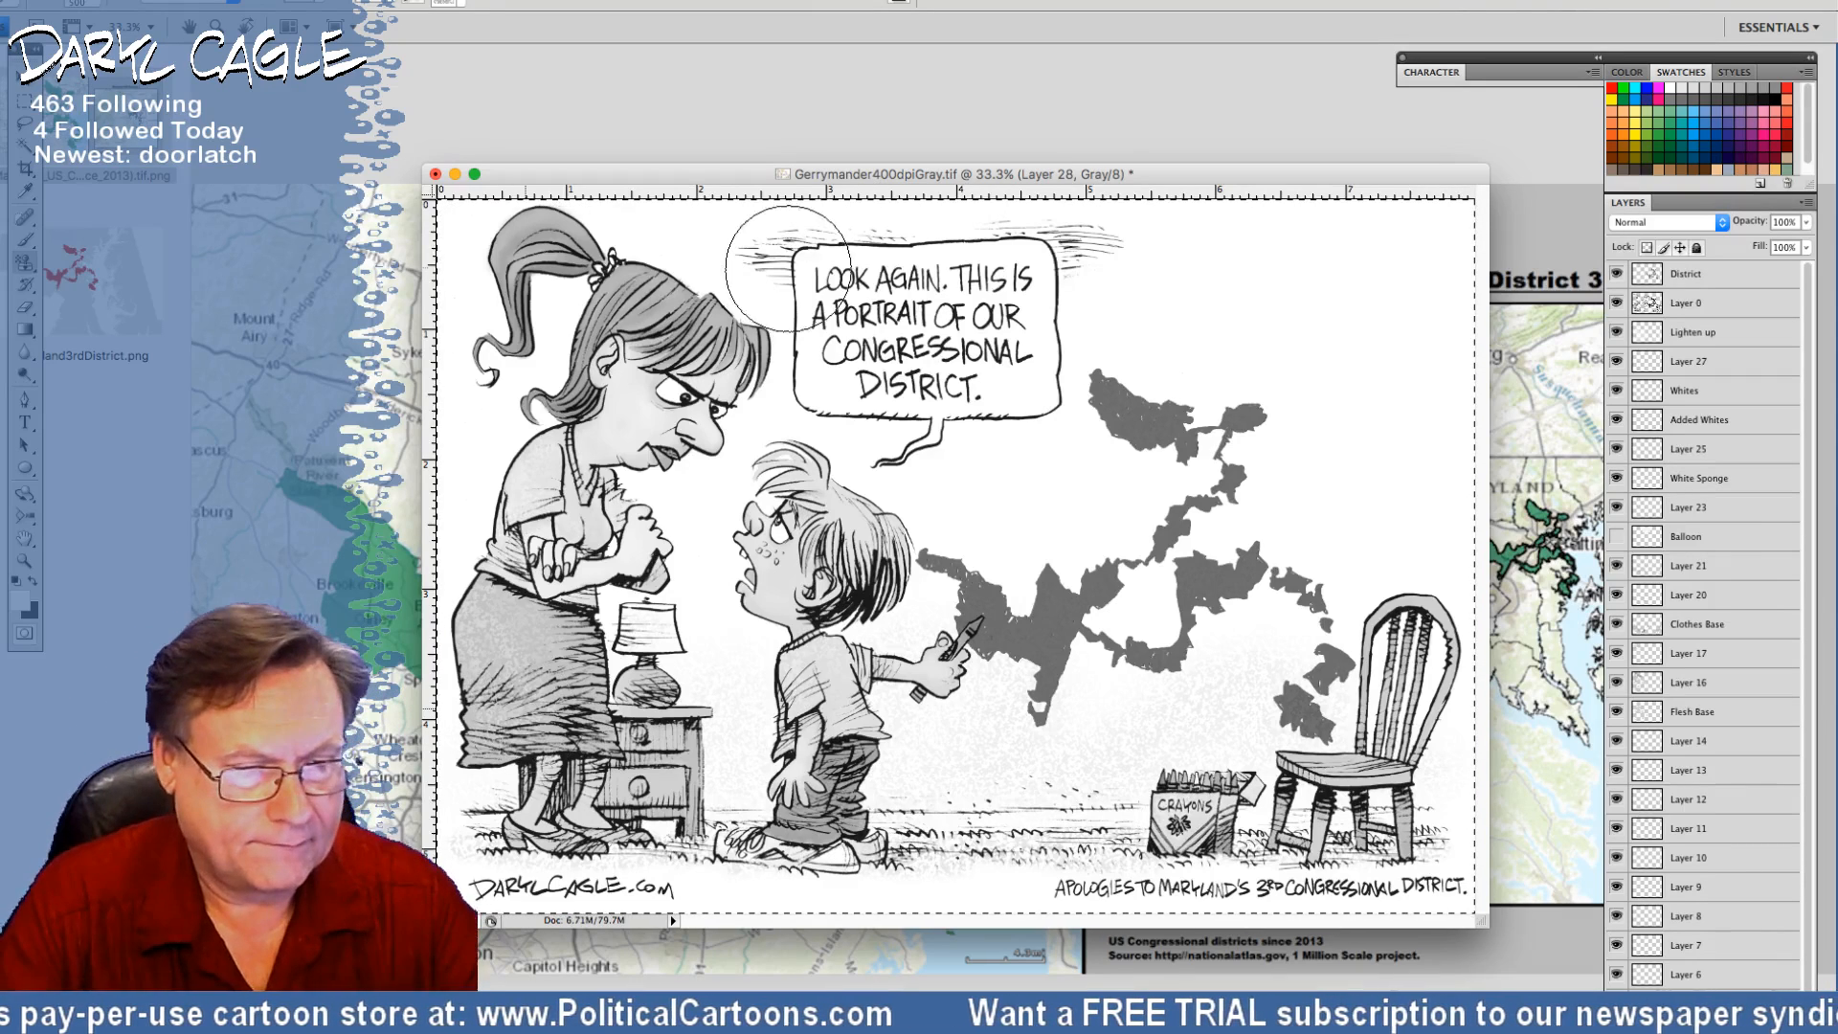
Reduce the brush size and lasso areas inside the speech balloon on Layer 28
key("bracketleft")
key("bracketleft")
key("bracketleft")
key("bracketleft")
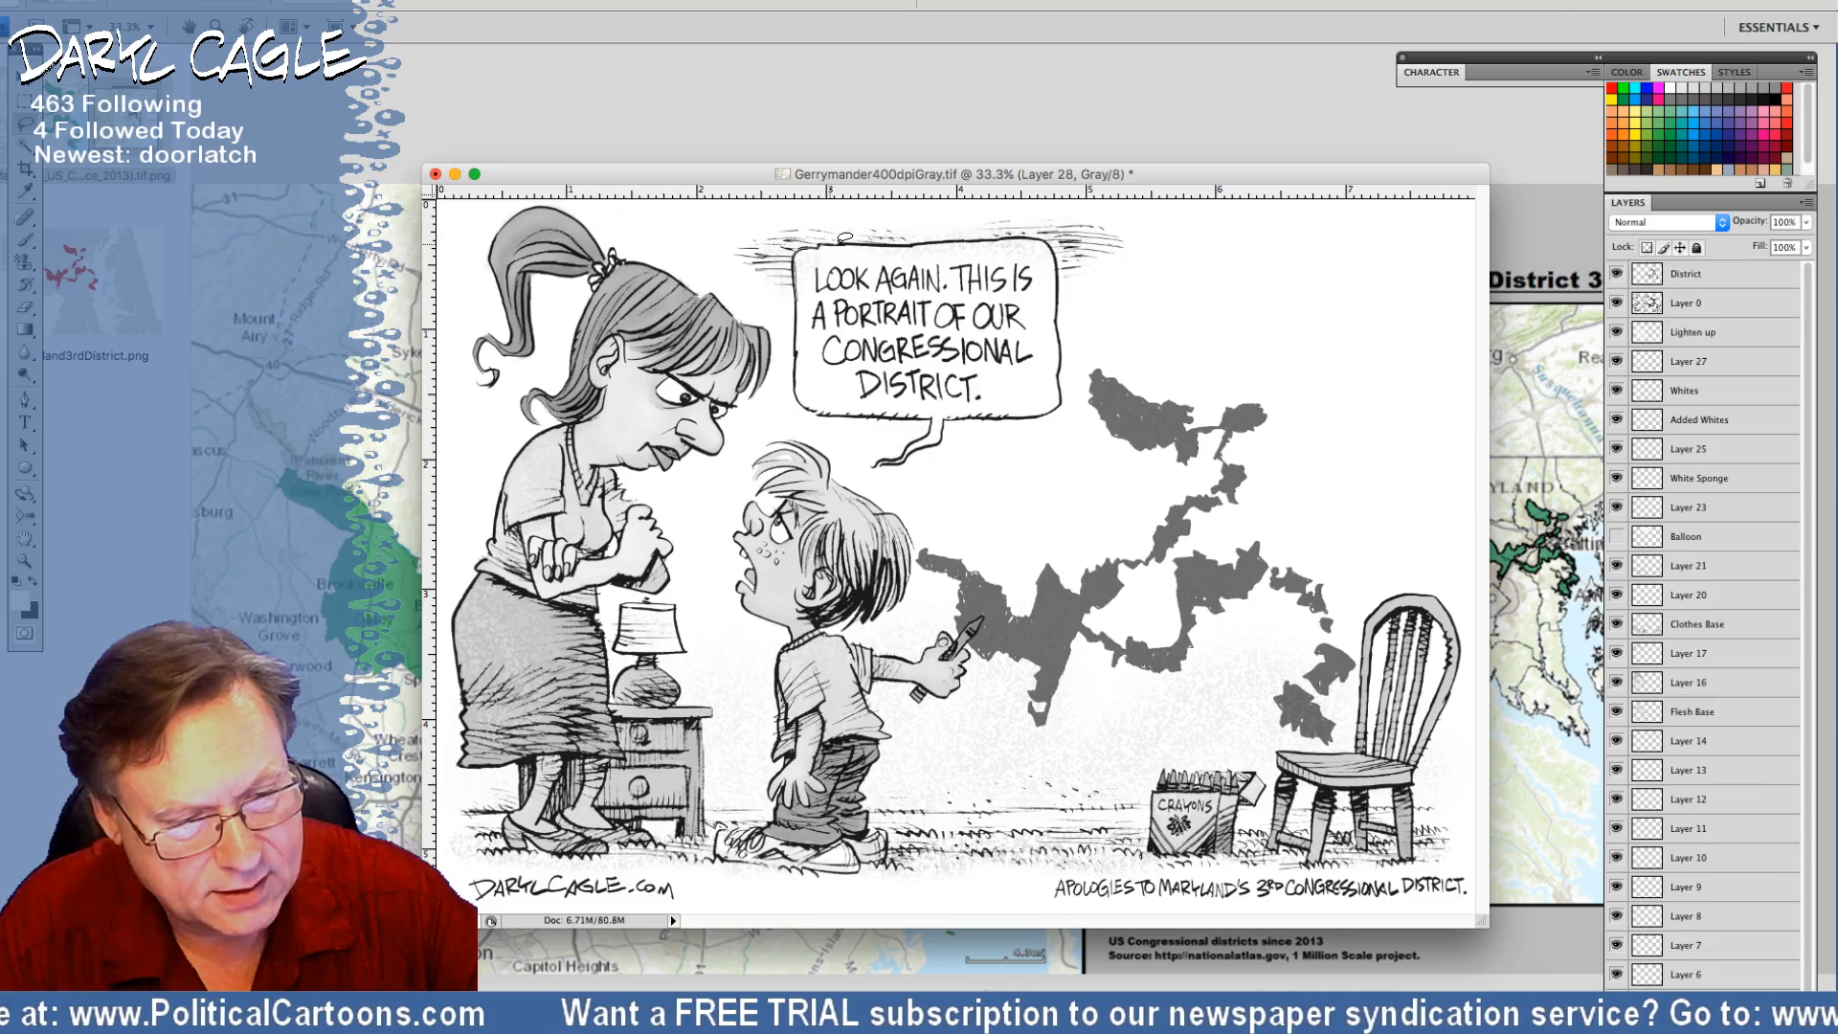
left_click_drag(890, 236, 910, 258)
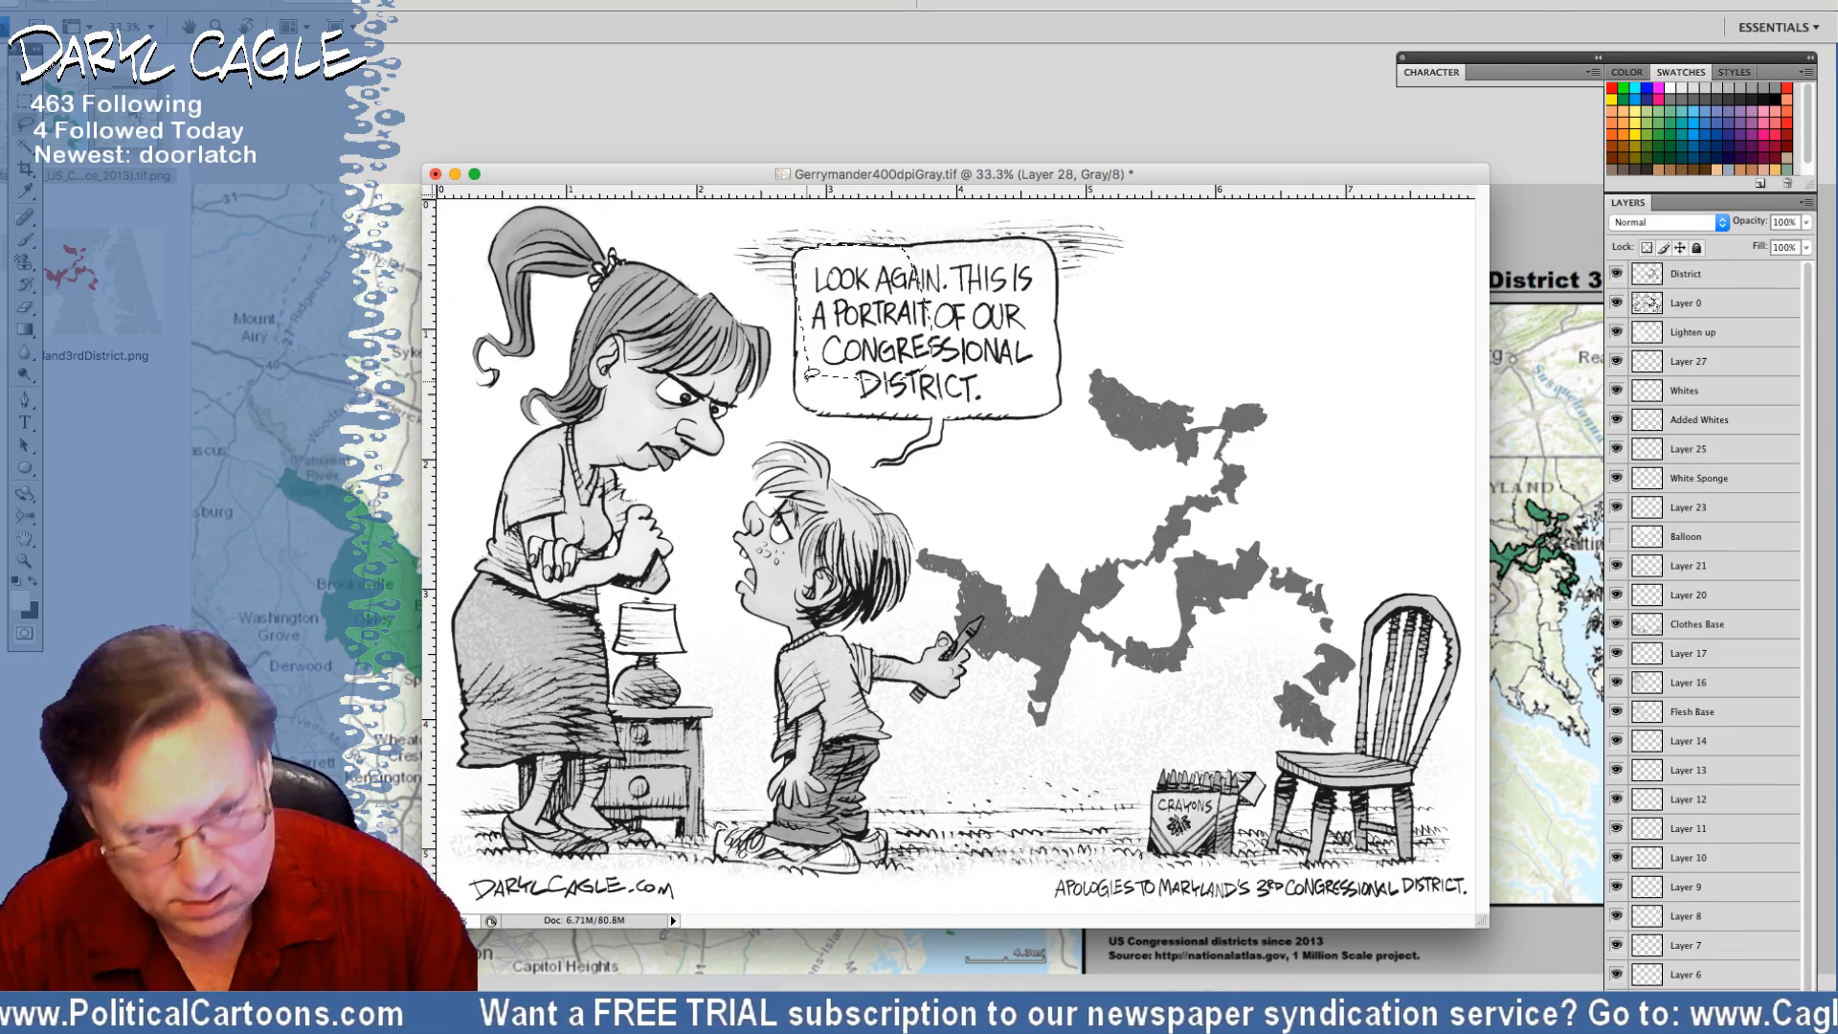
left_click(1058, 285)
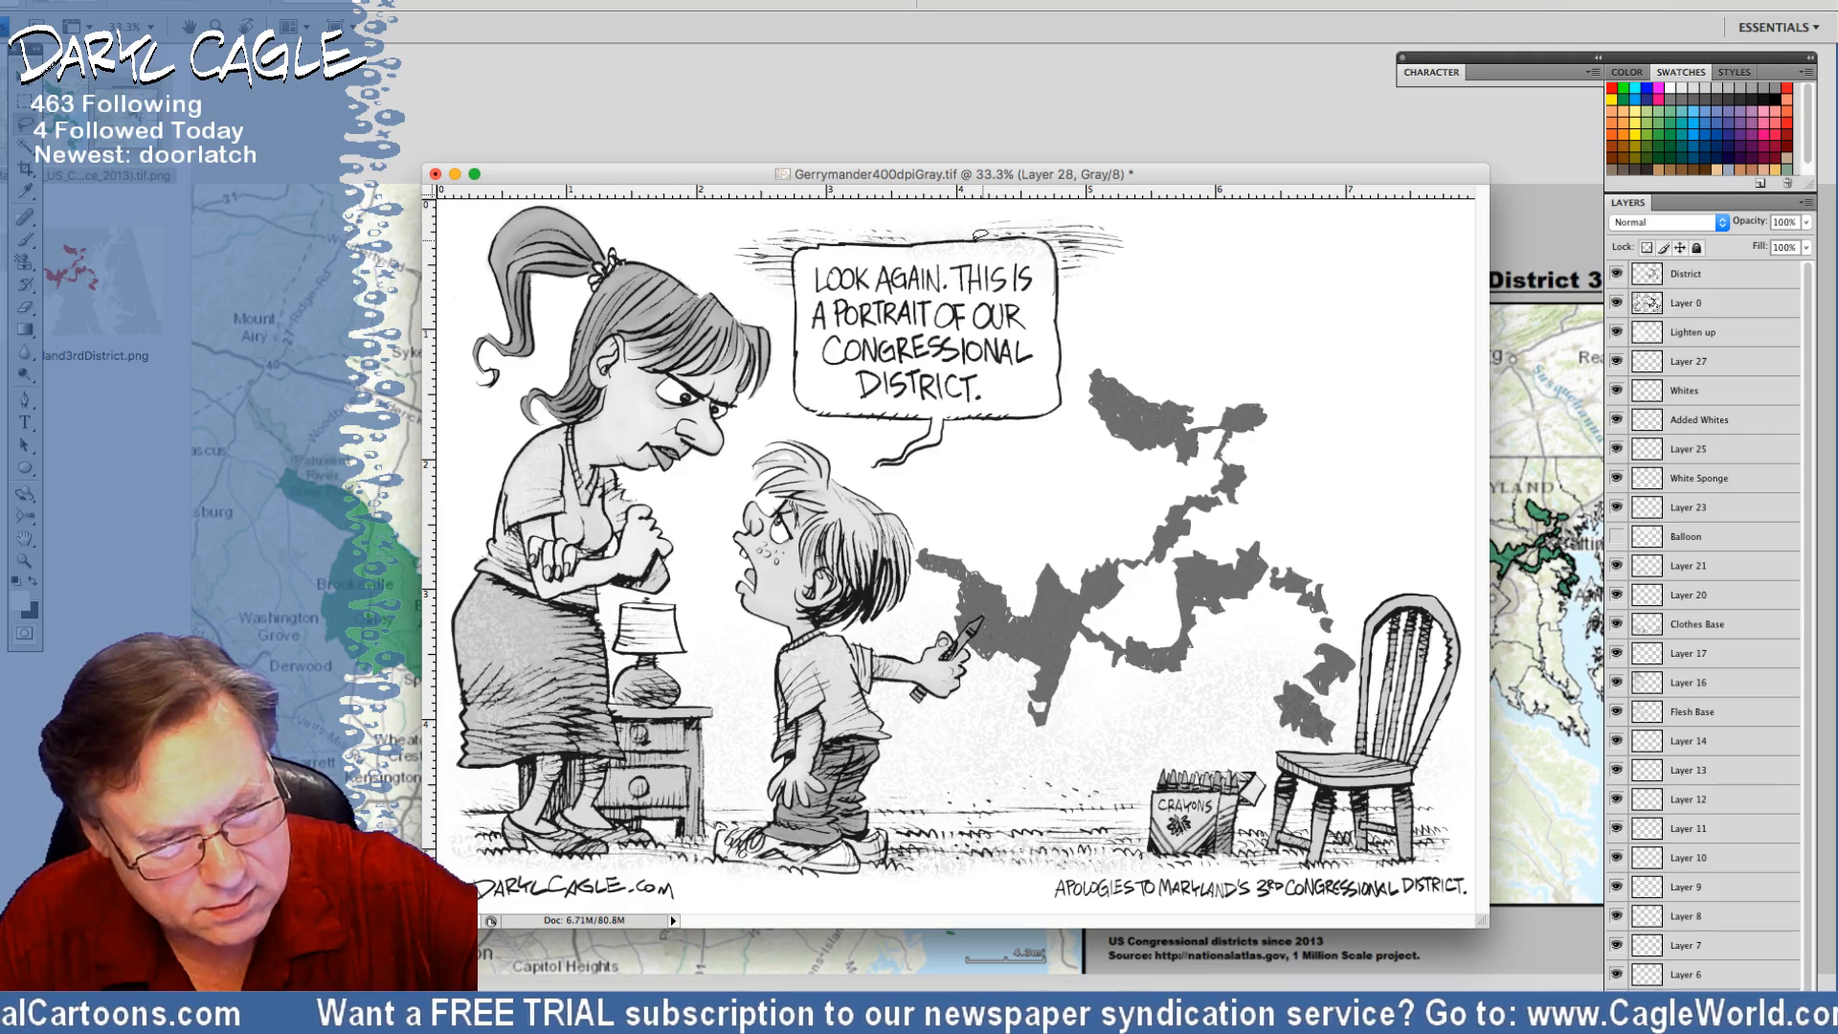
mouse_move(886, 250)
left_mouse_down()
mouse_move(873, 316)
mouse_move(967, 344)
mouse_move(1043, 287)
mouse_move(1034, 308)
left_mouse_up()
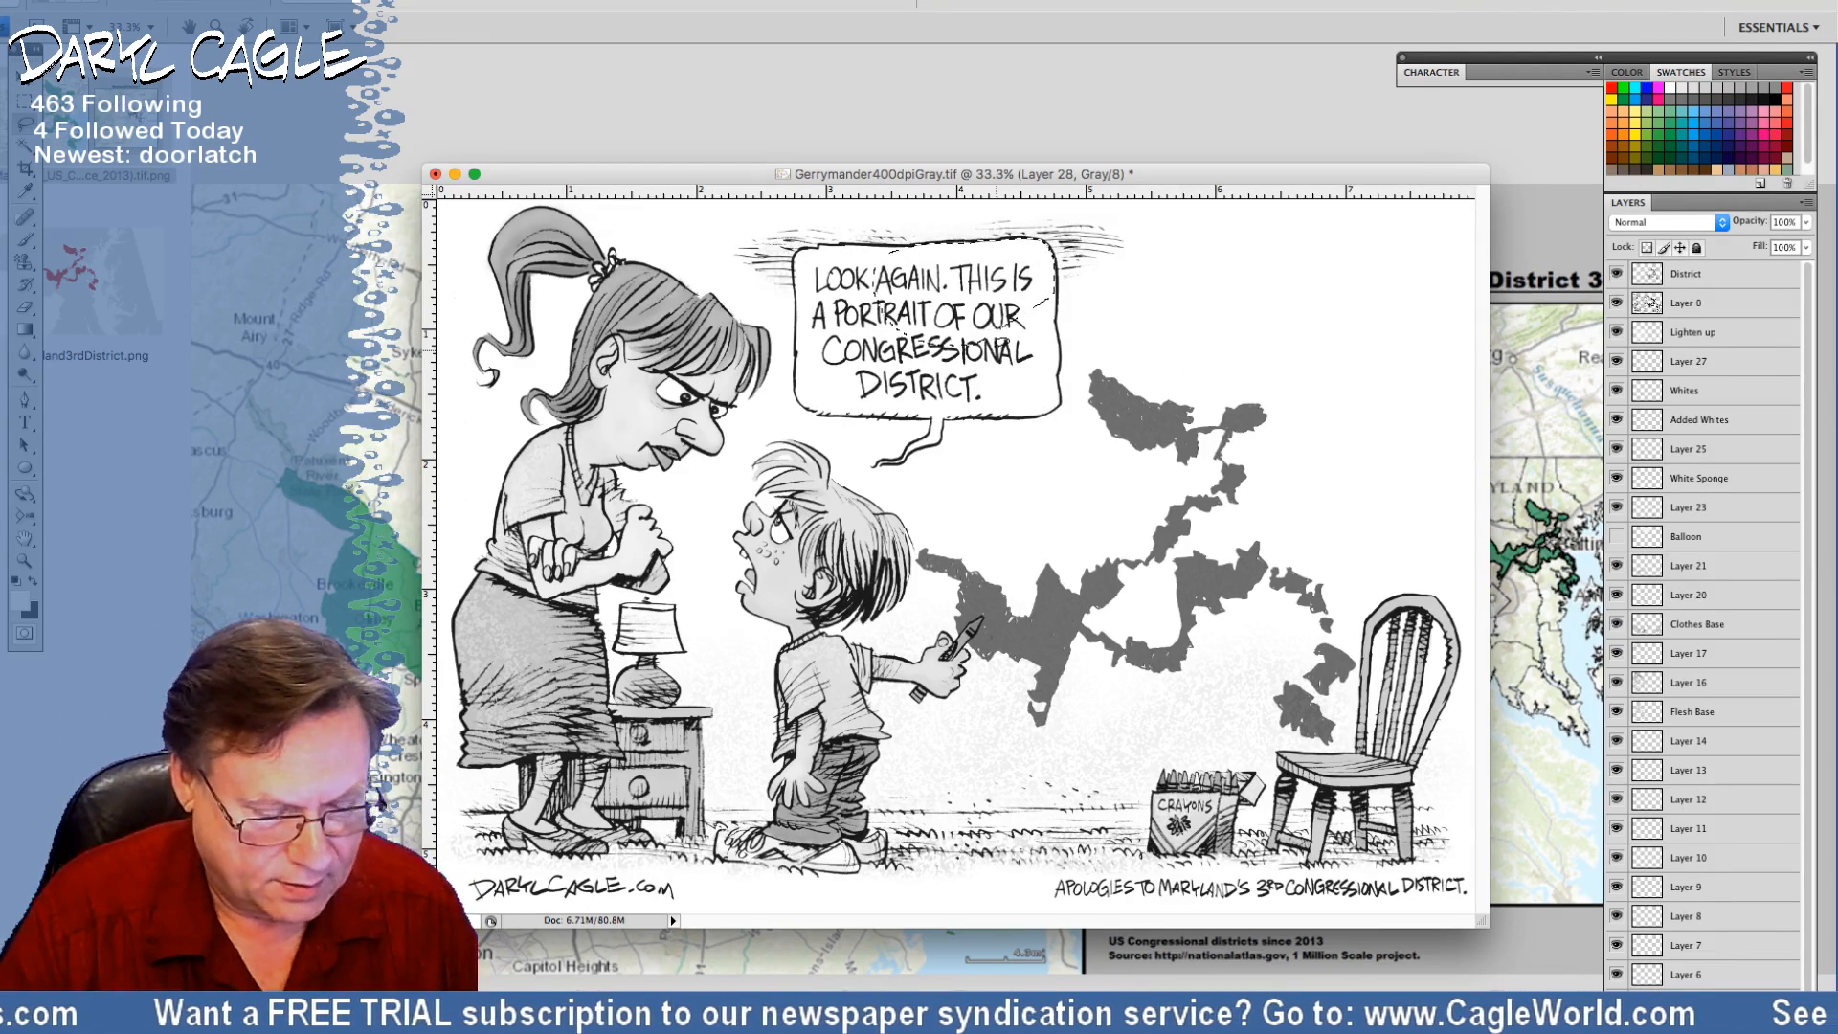
Activate the Lighten up layer with a smaller brush and extend the selection to the whole canvas
key("b")
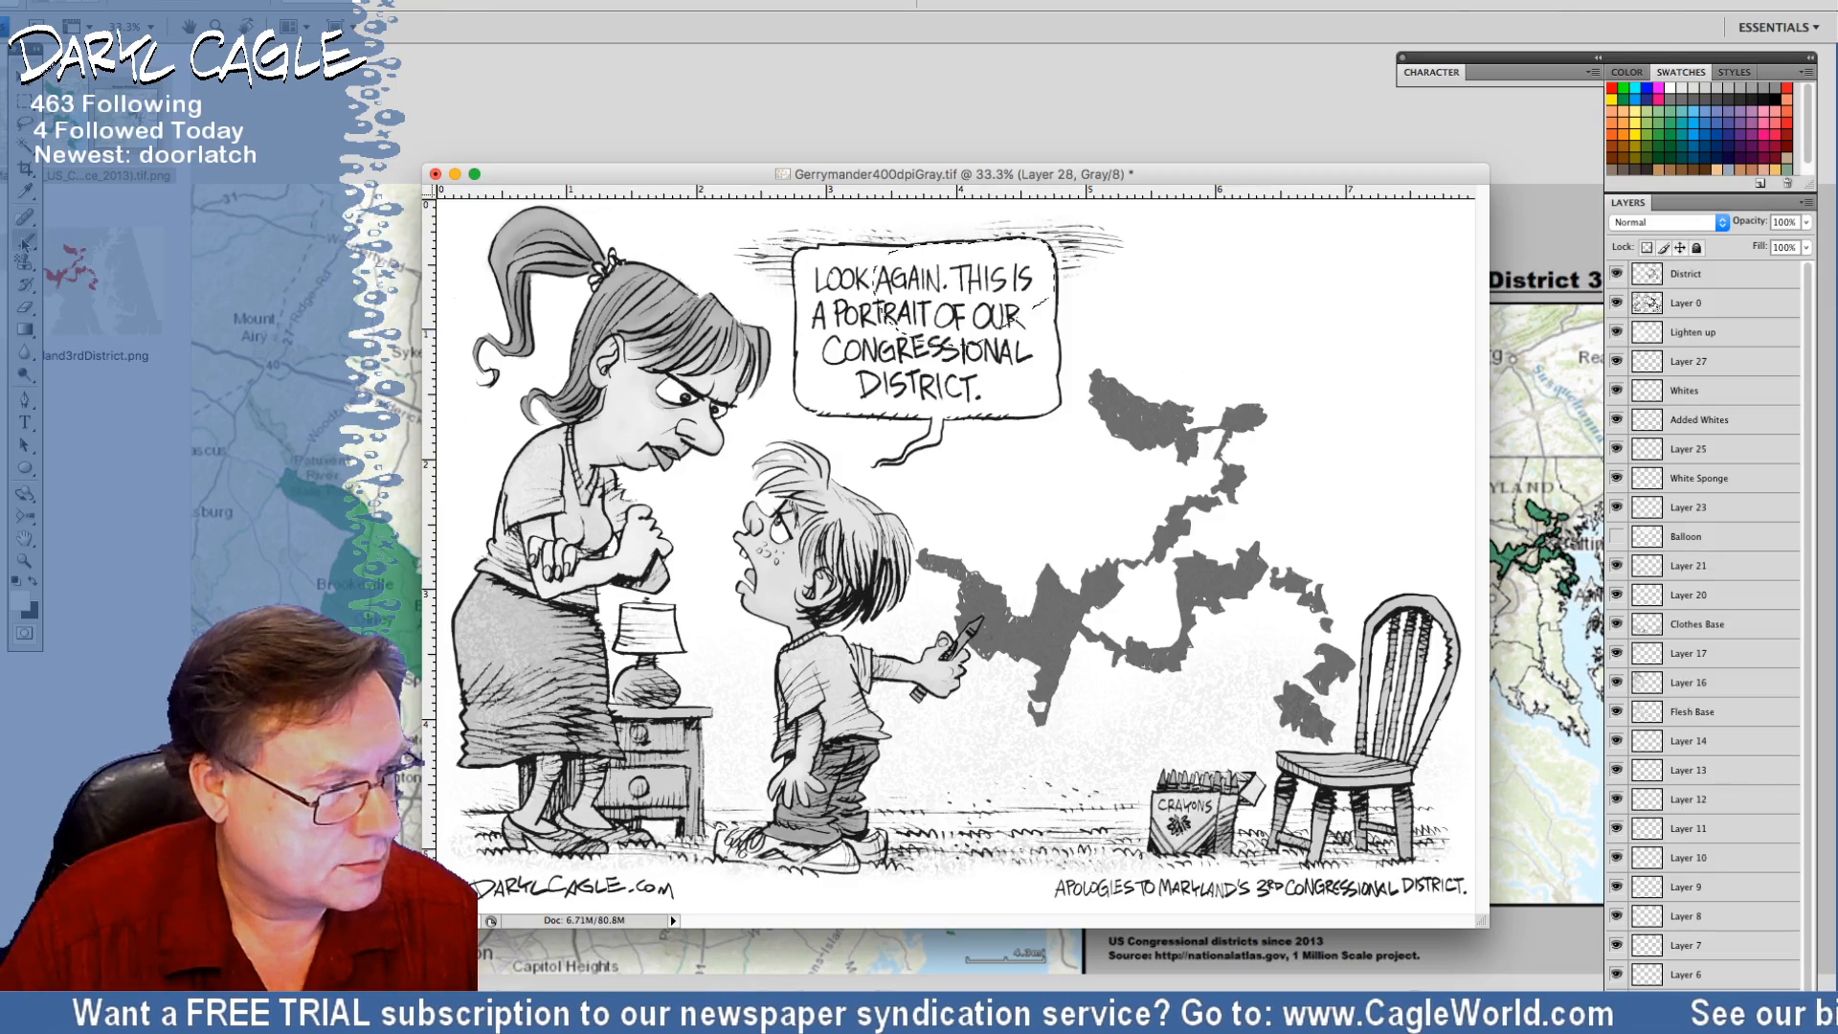
key("bracketleft")
key("bracketleft")
key("bracketleft")
key("bracketleft")
key("bracketleft")
key("bracketleft")
key("bracketleft")
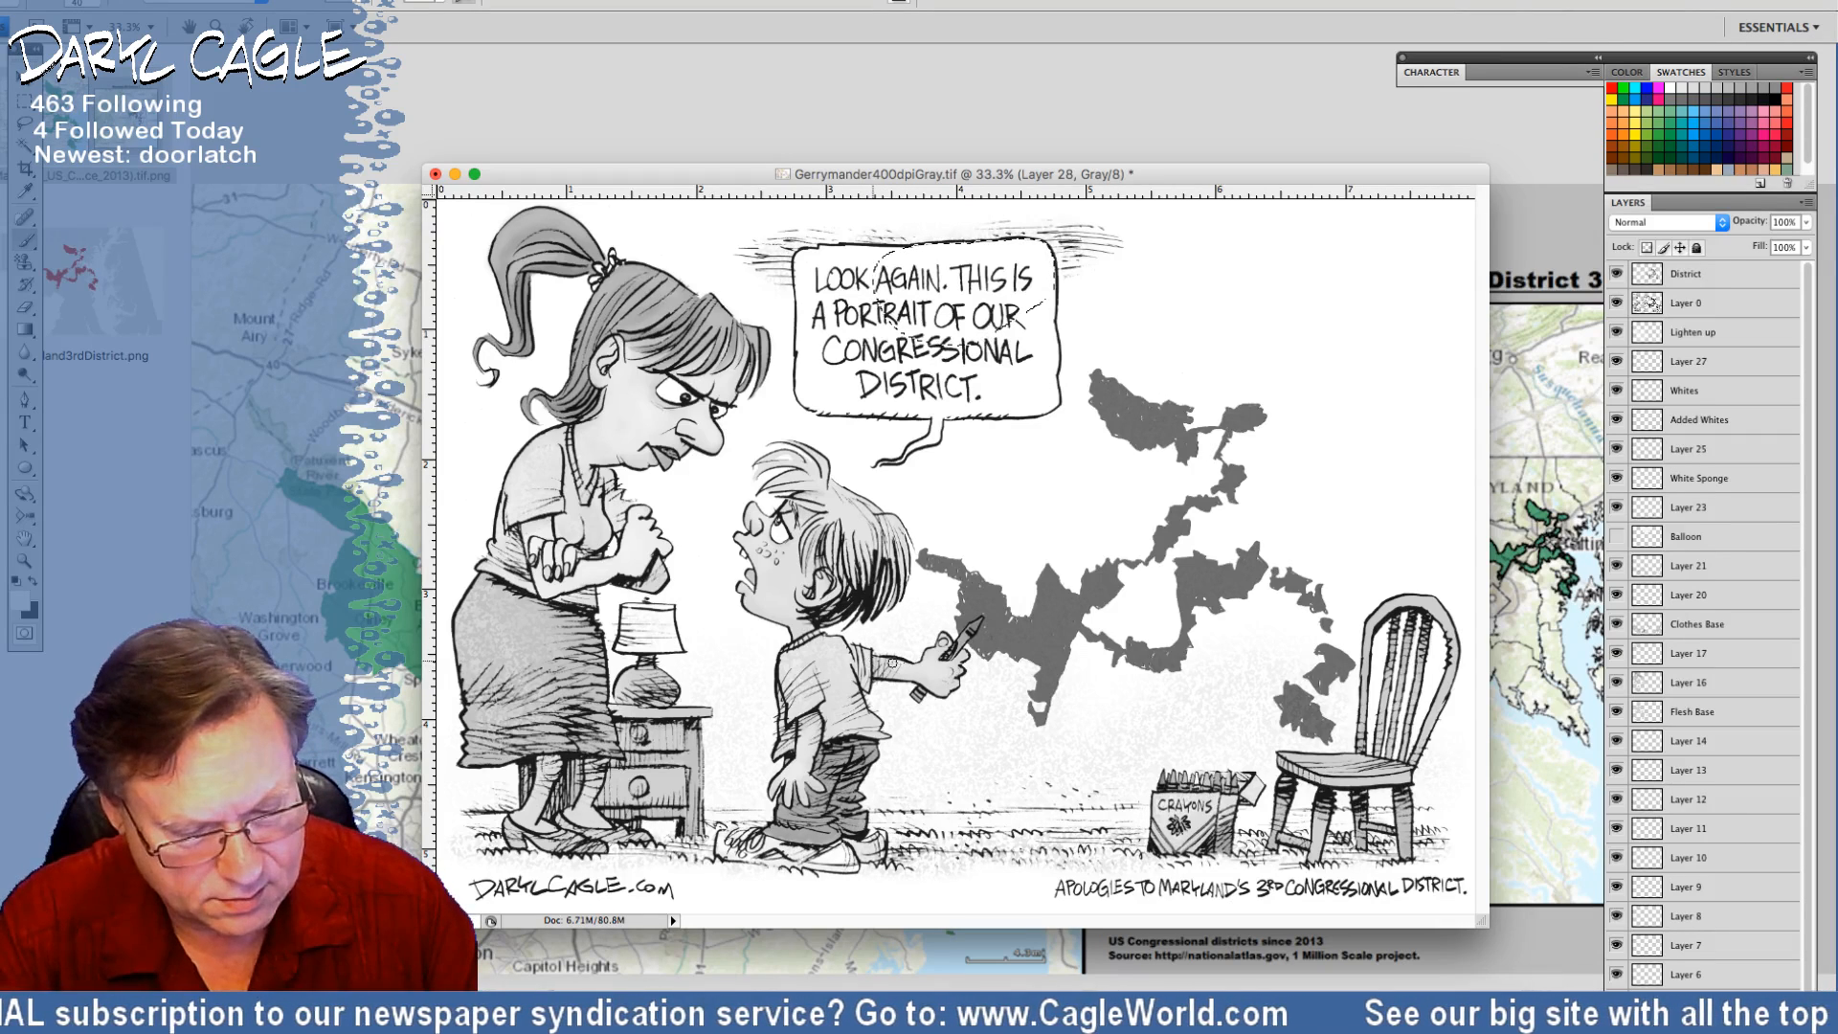
left_click(1689, 335)
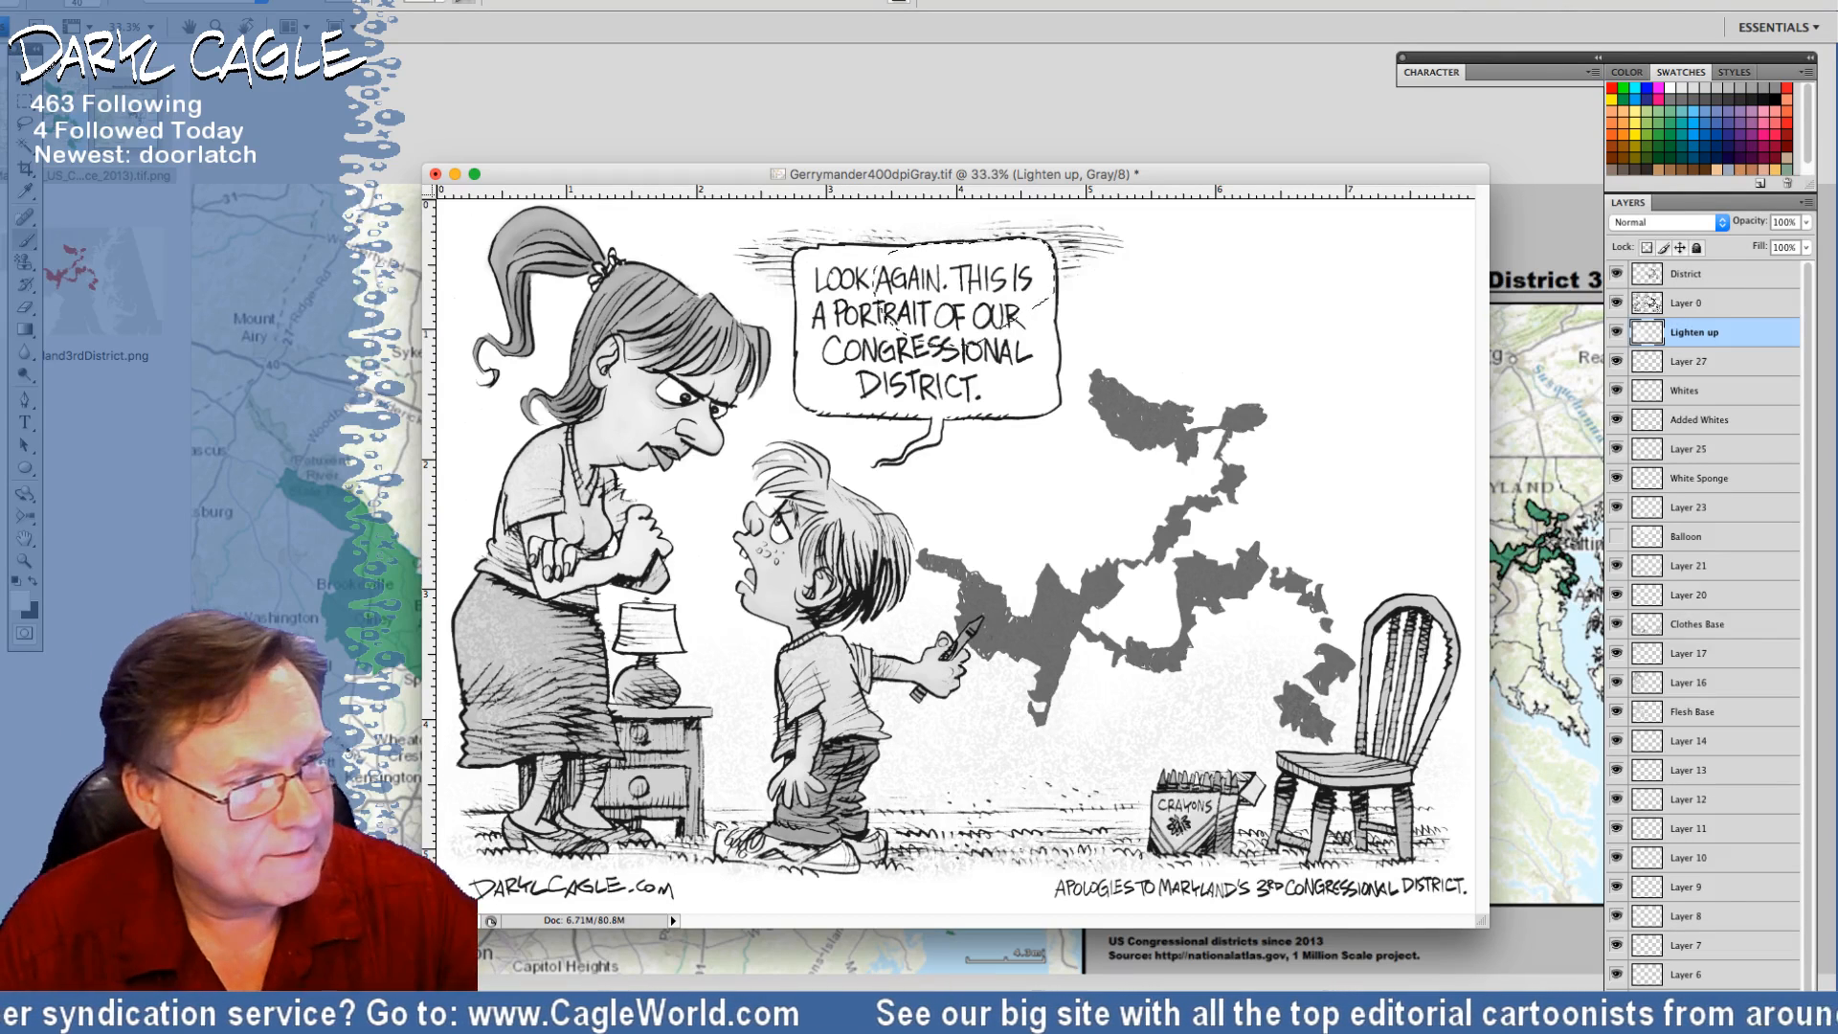
left_click(363, 3)
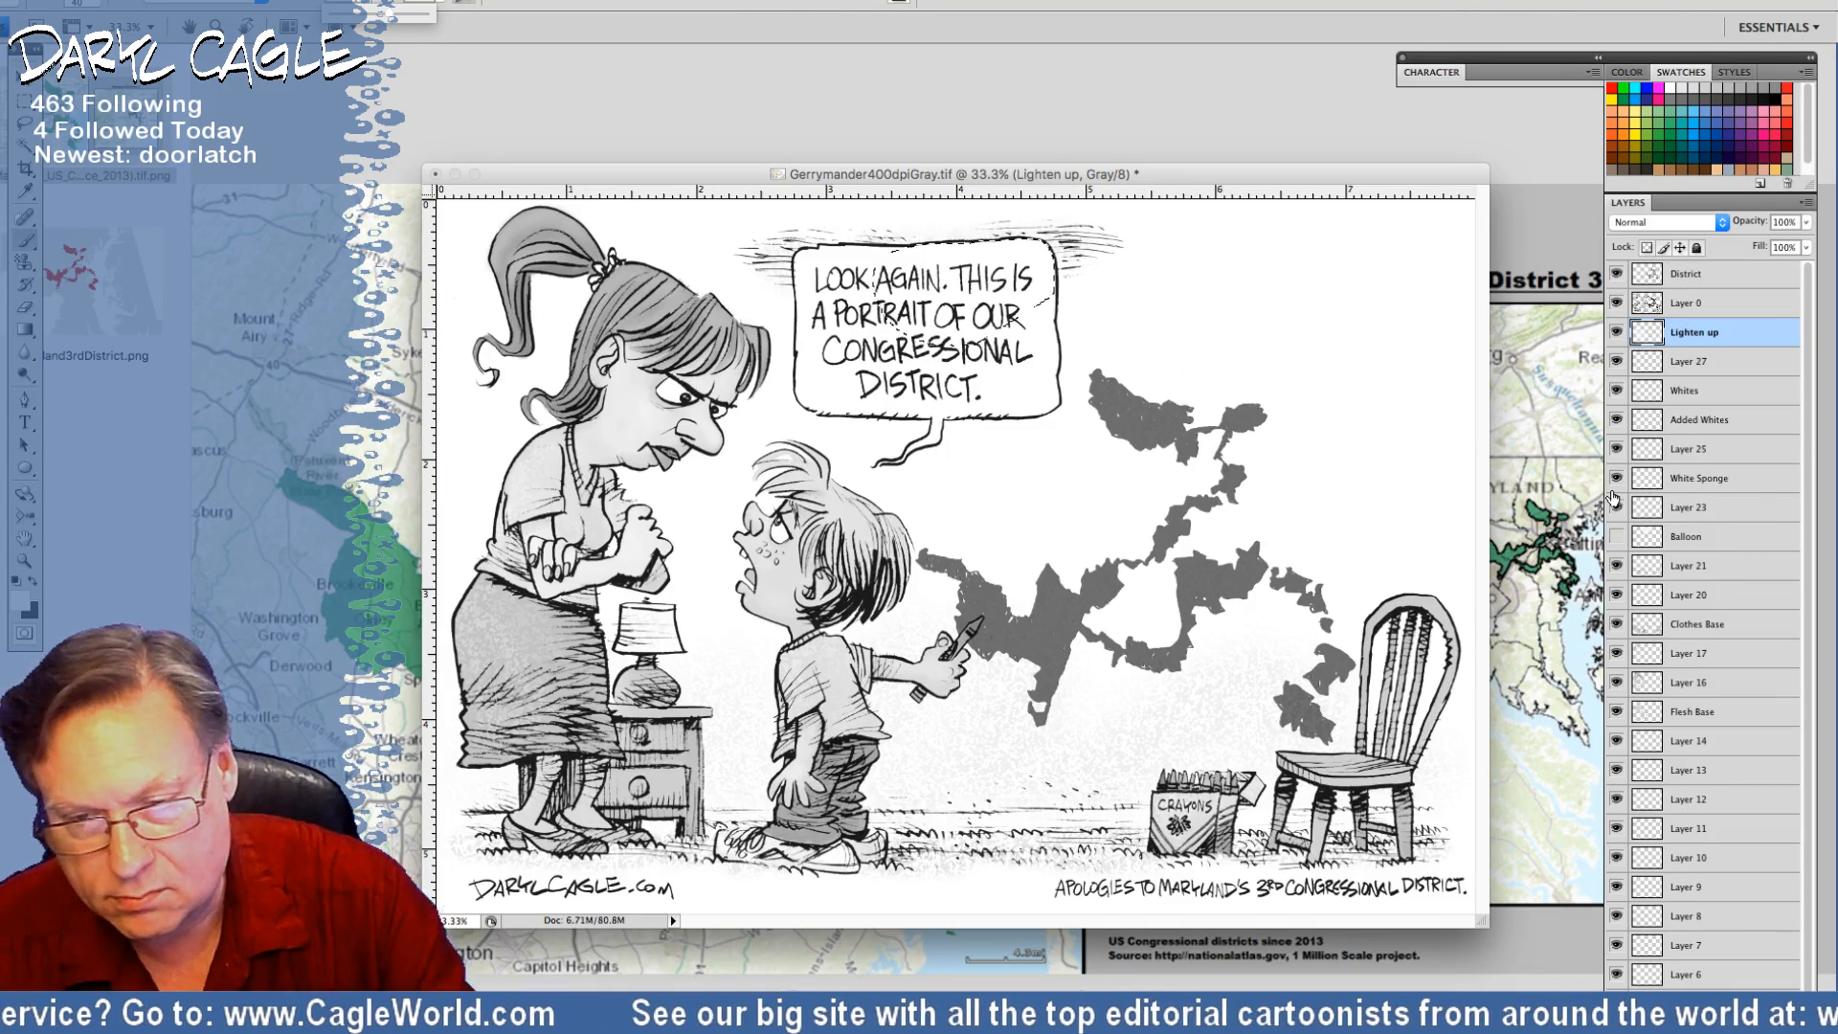
left_click(856, 507)
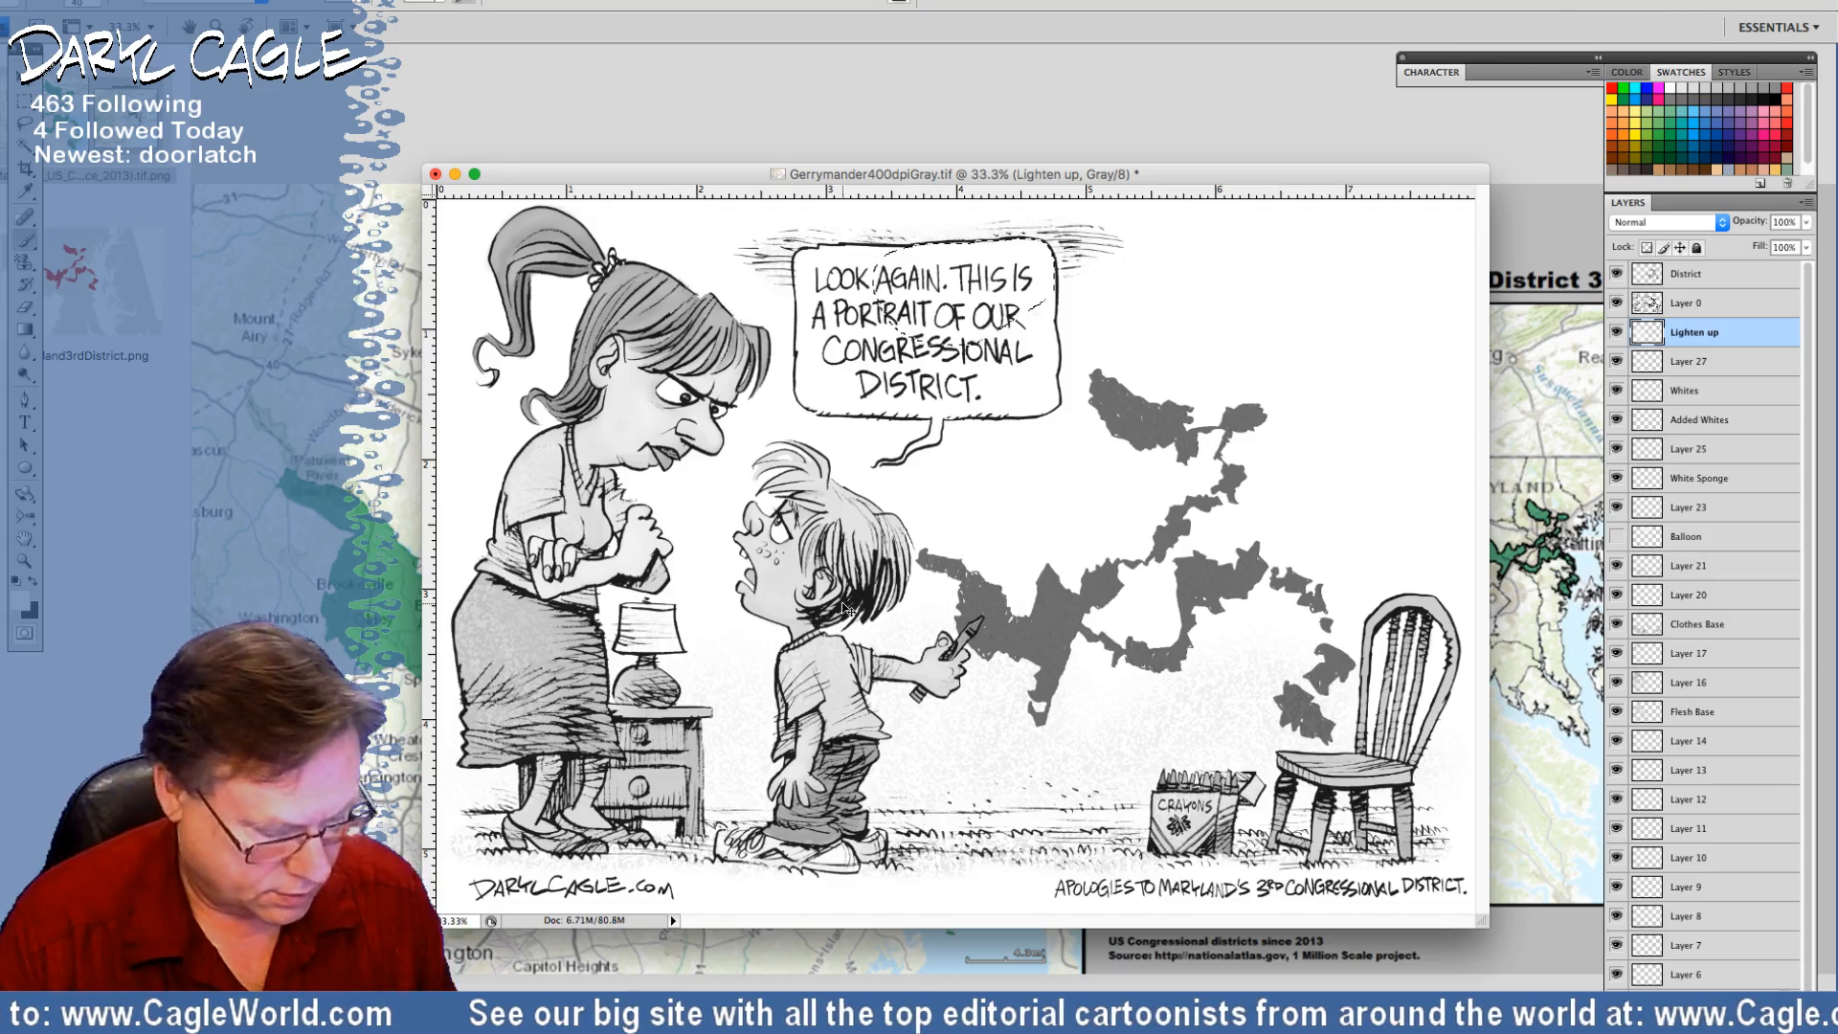
key("ctrl+a")
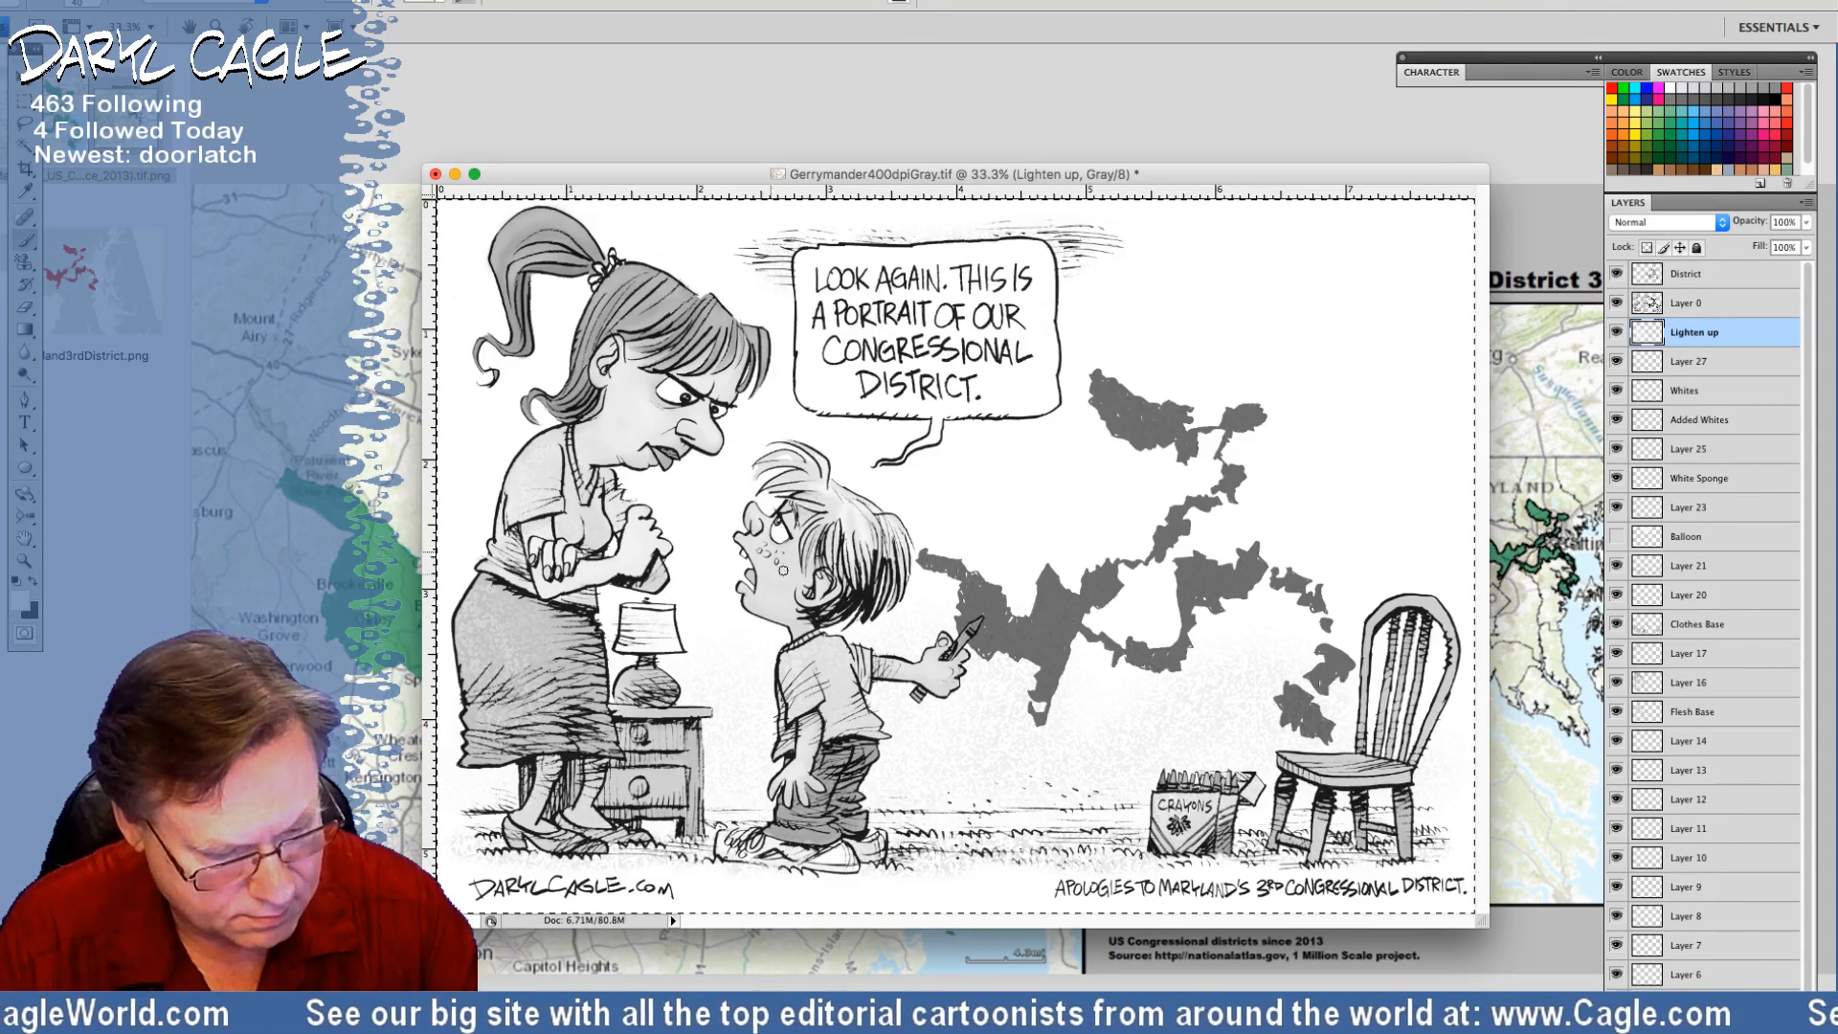
Paint lightening strokes over the boy's shirt, arms and hands and the woman's forearm
mouse_move(797, 661)
left_mouse_down()
mouse_move(780, 661)
mouse_move(804, 675)
mouse_move(780, 733)
left_mouse_up()
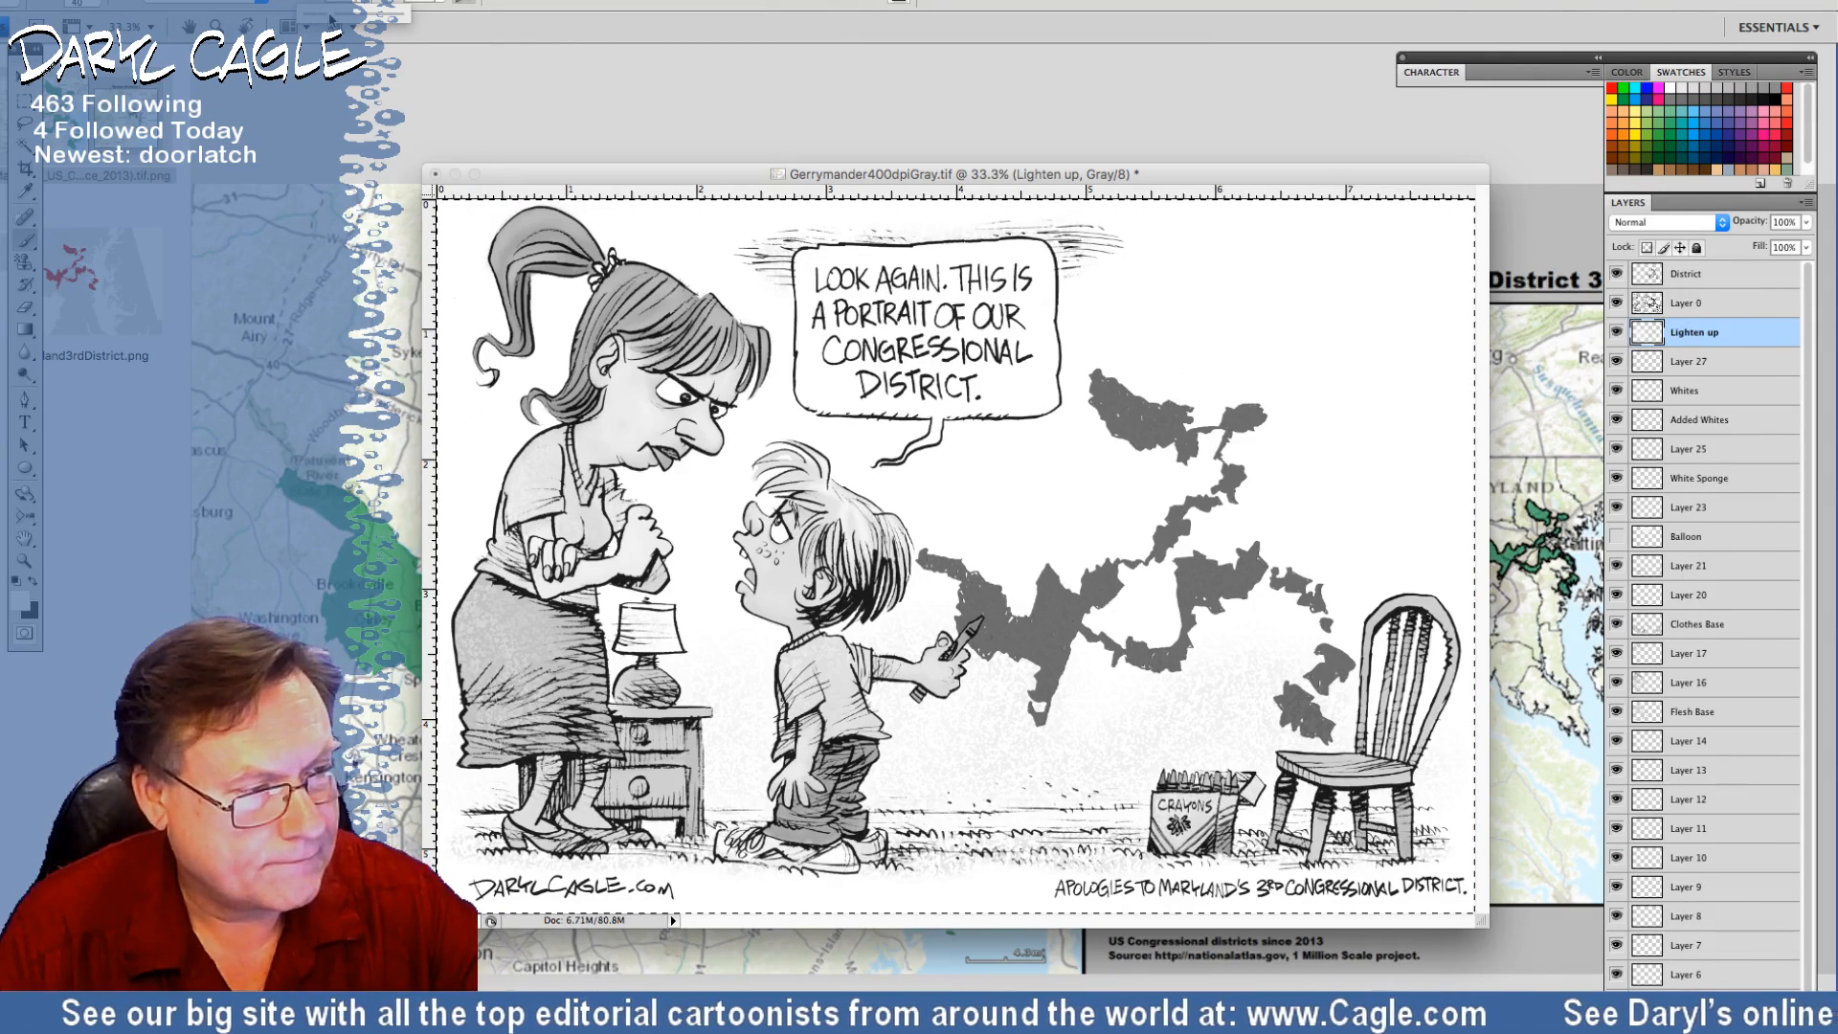
left_click(802, 647)
mouse_move(794, 684)
left_mouse_down()
mouse_move(790, 711)
mouse_move(838, 649)
left_mouse_up()
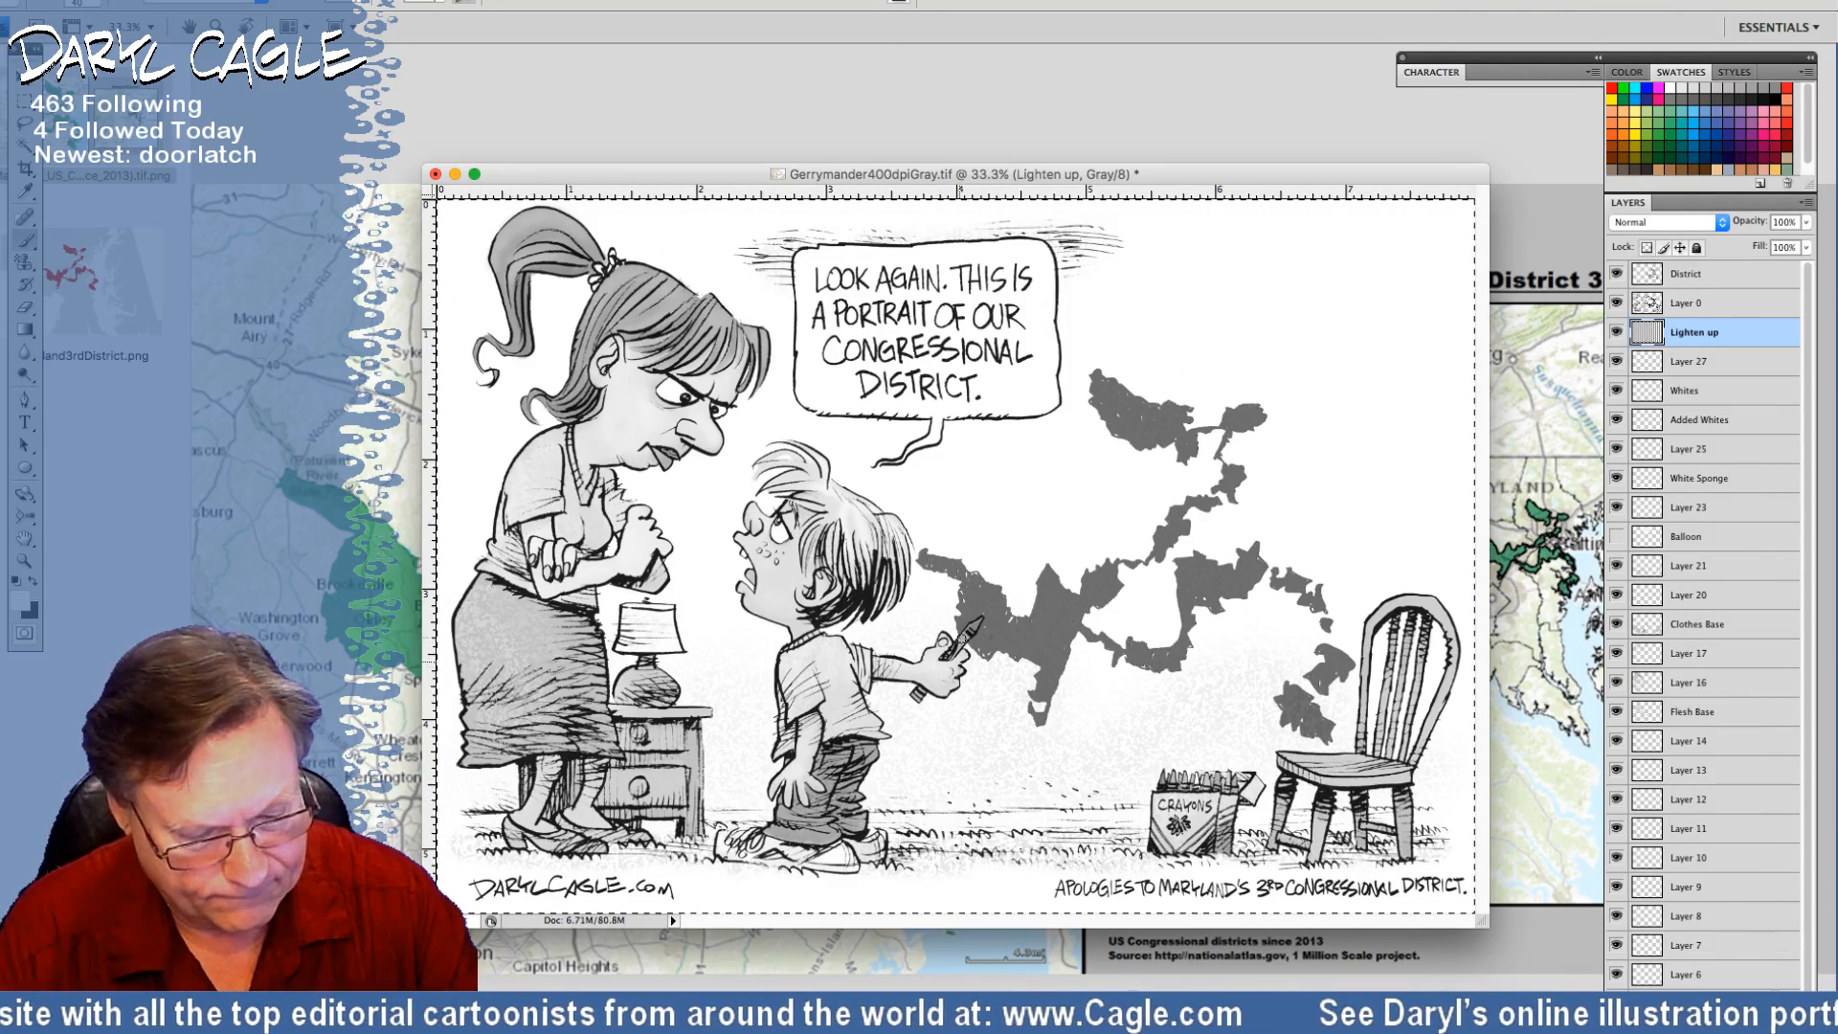
left_click_drag(957, 665, 800, 723)
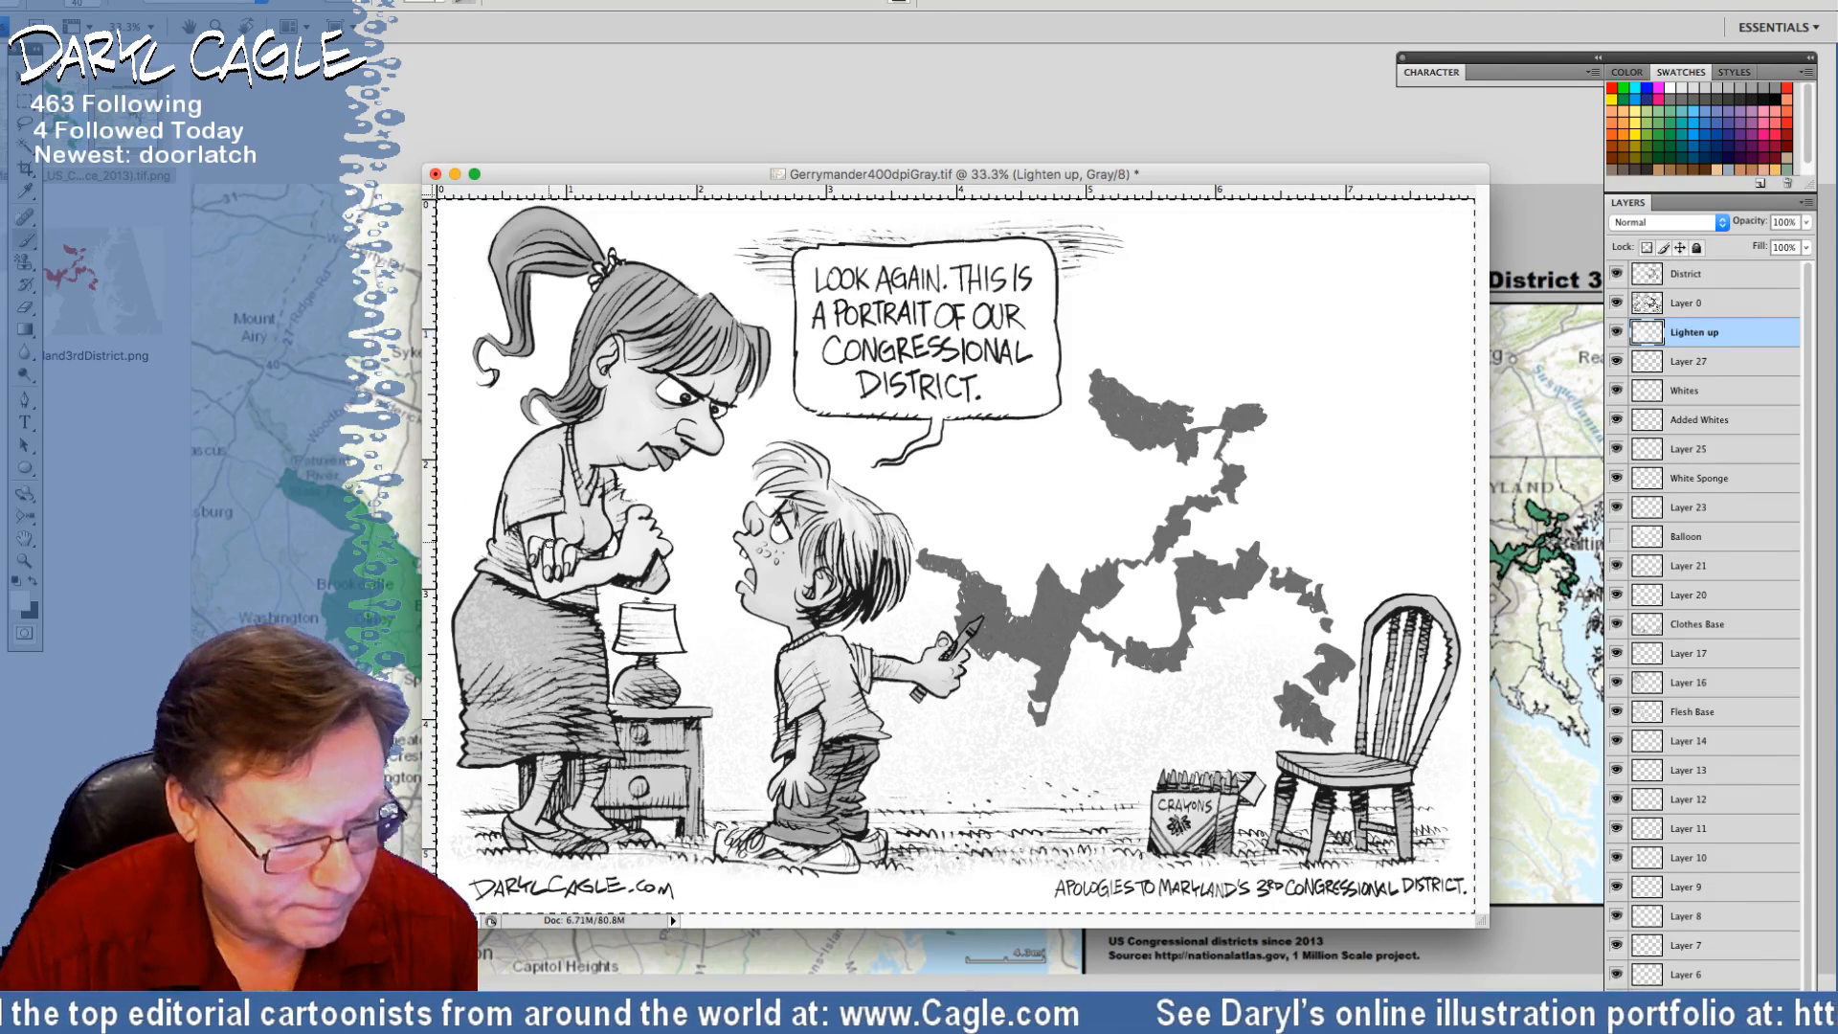
left_click_drag(555, 555, 533, 548)
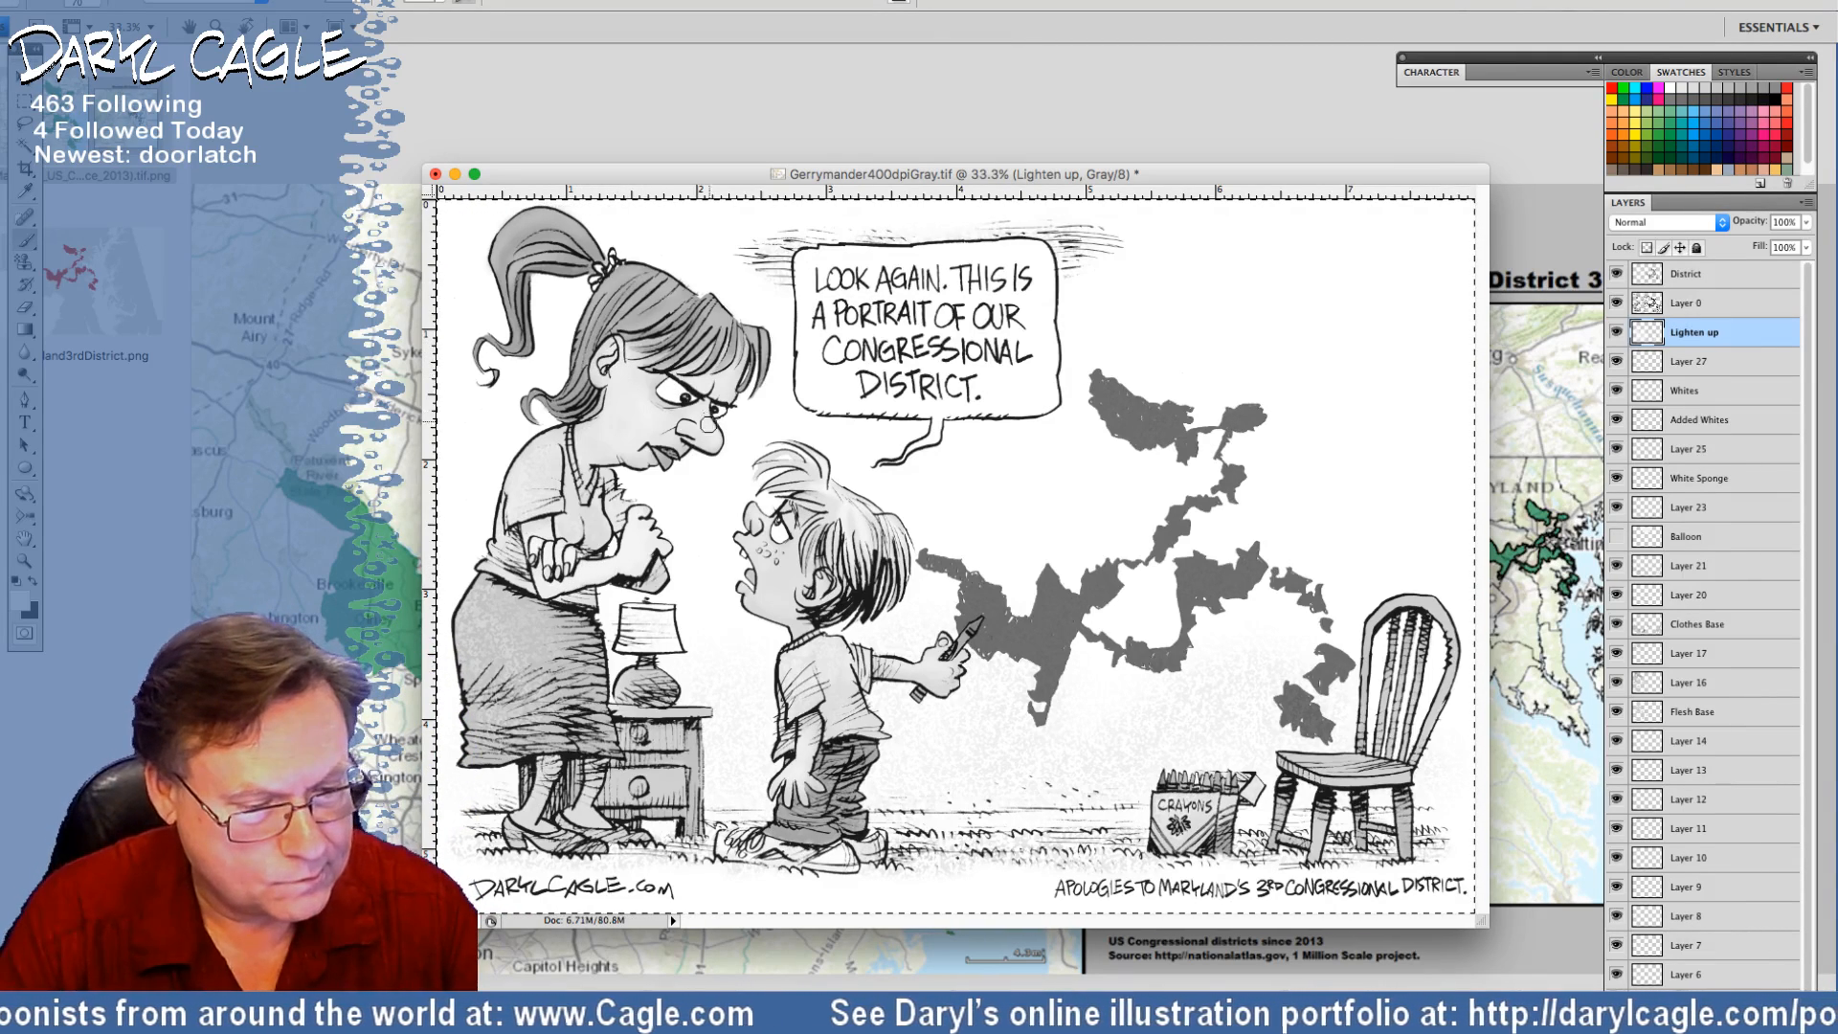
Lighten the shading on the woman's nose and sample the gray of her lips as the brush color
mouse_move(707, 438)
left_mouse_down()
mouse_move(678, 421)
mouse_move(705, 383)
left_mouse_up()
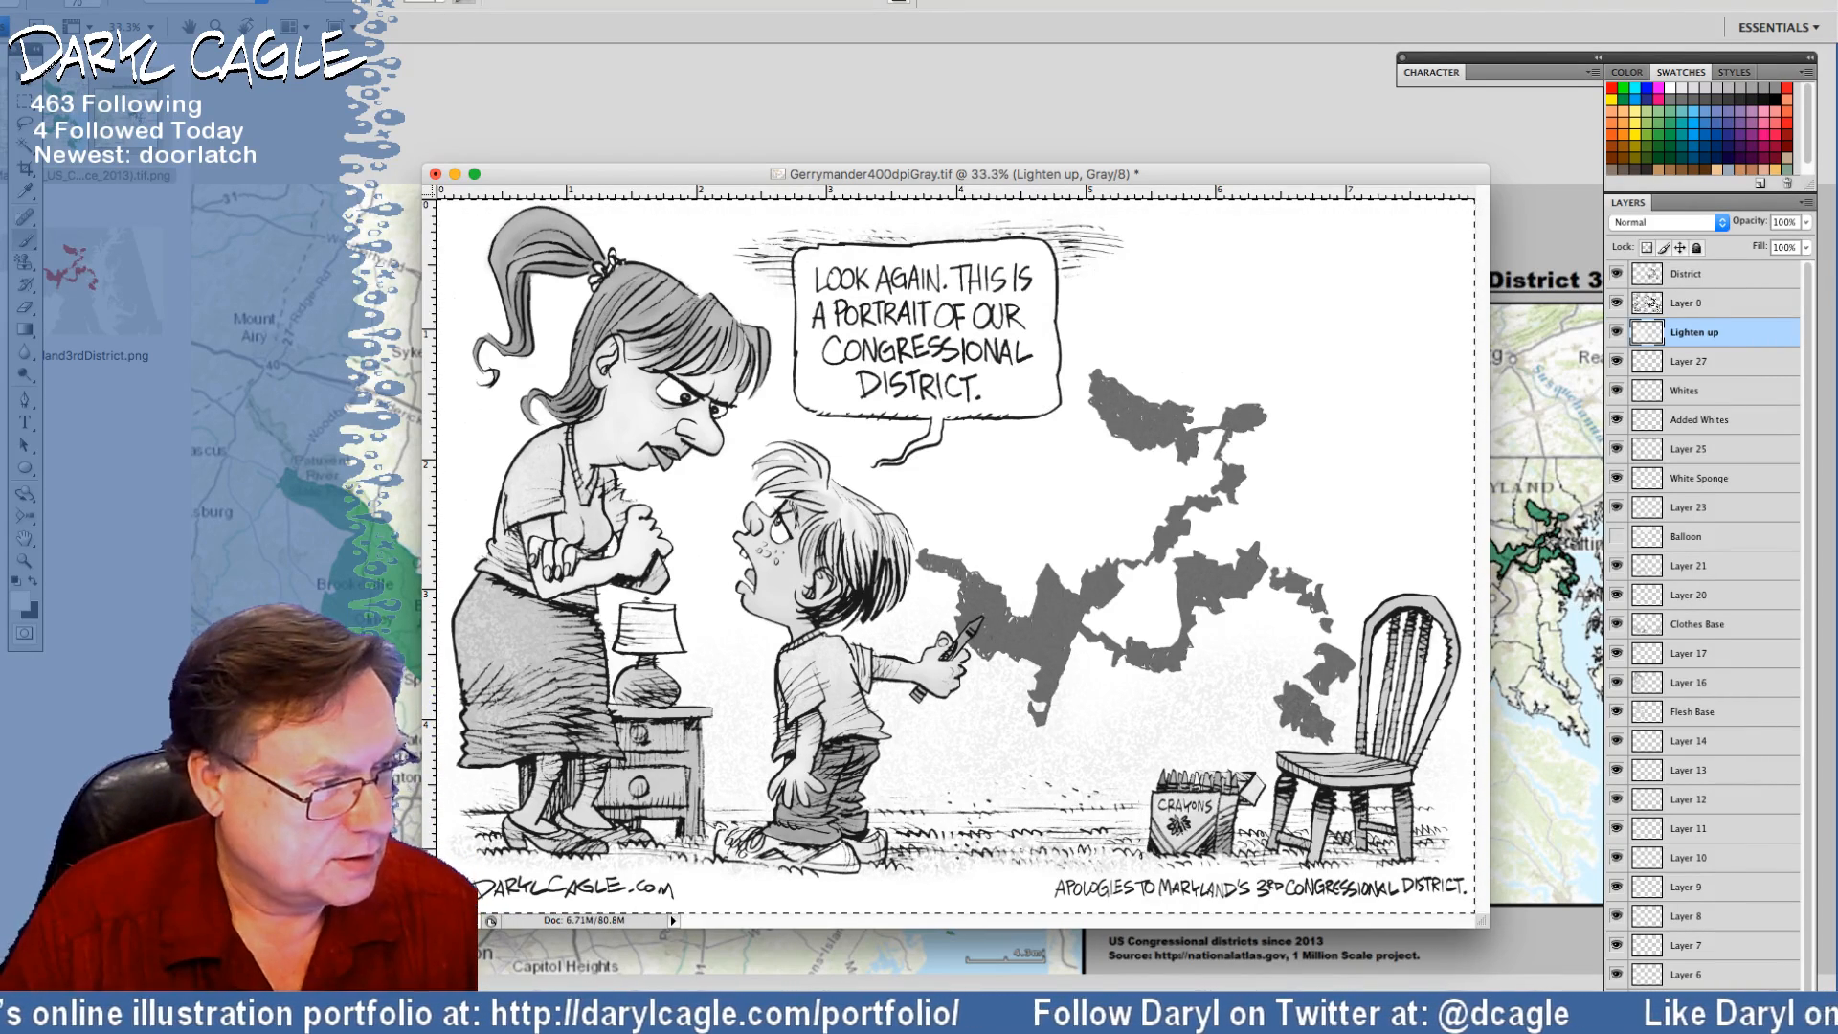
left_click(26, 194)
left_click(666, 467)
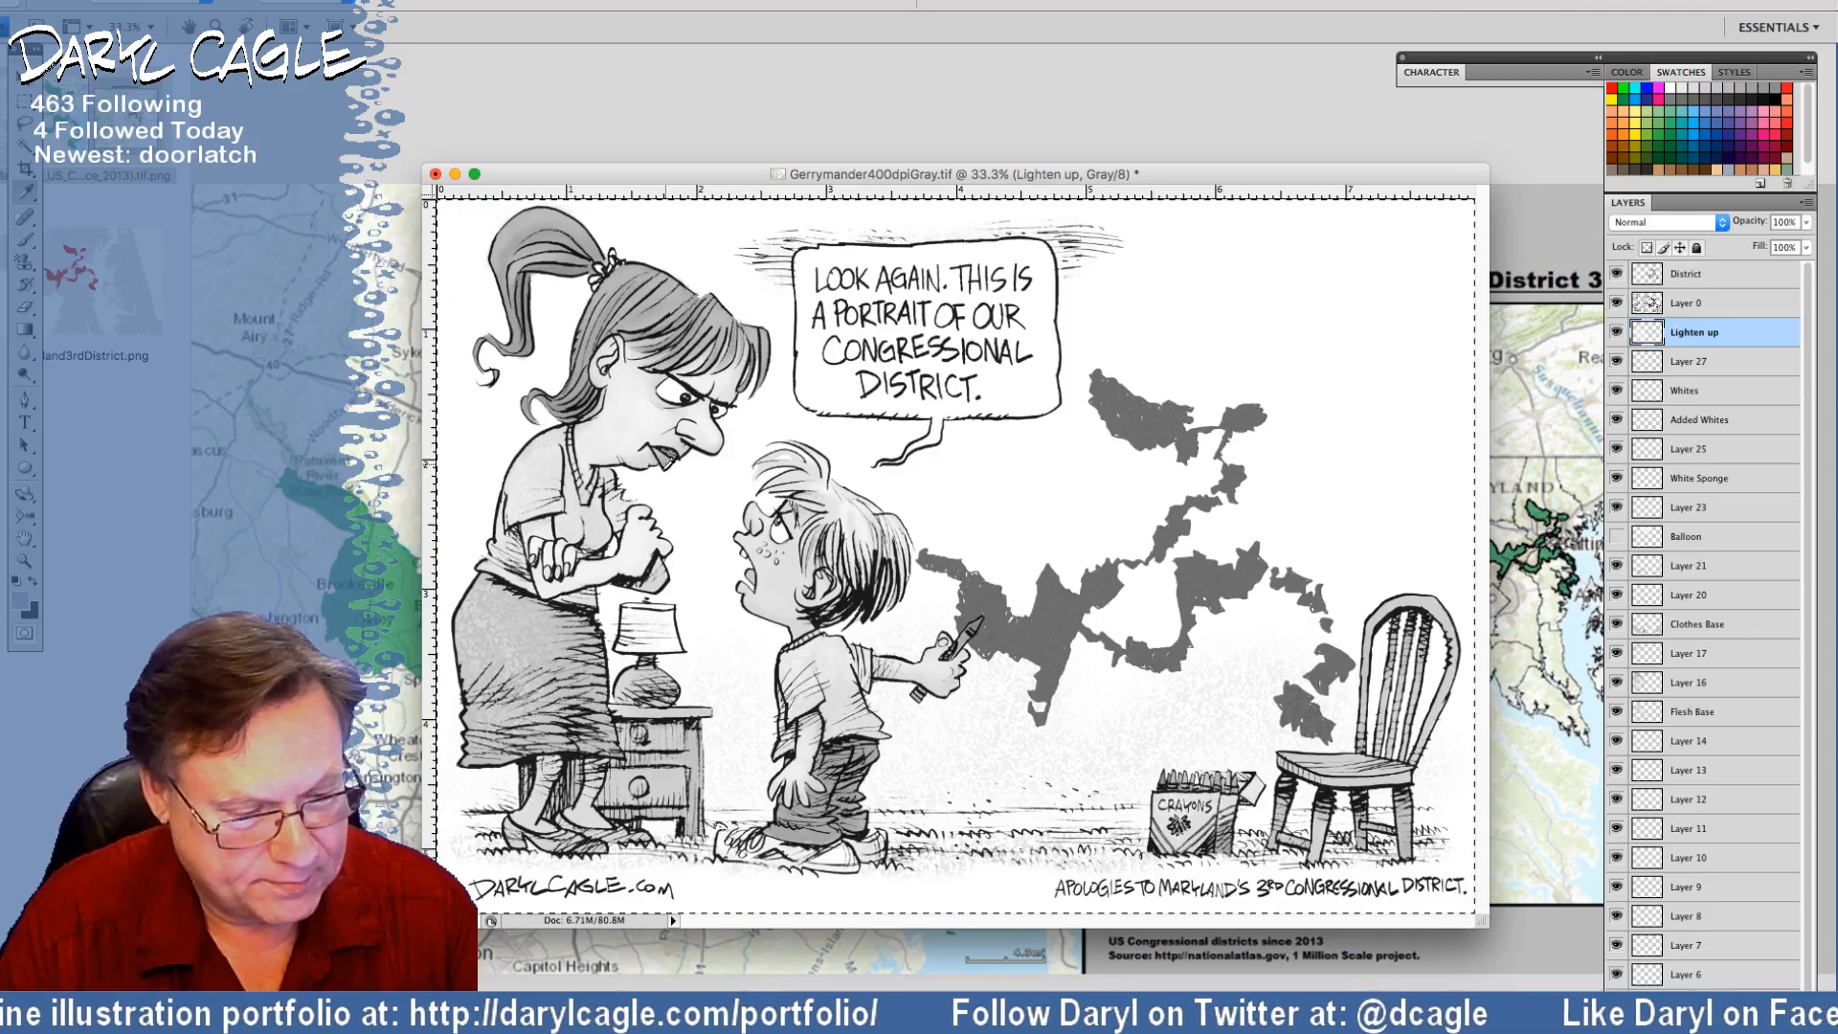
left_click(24, 240)
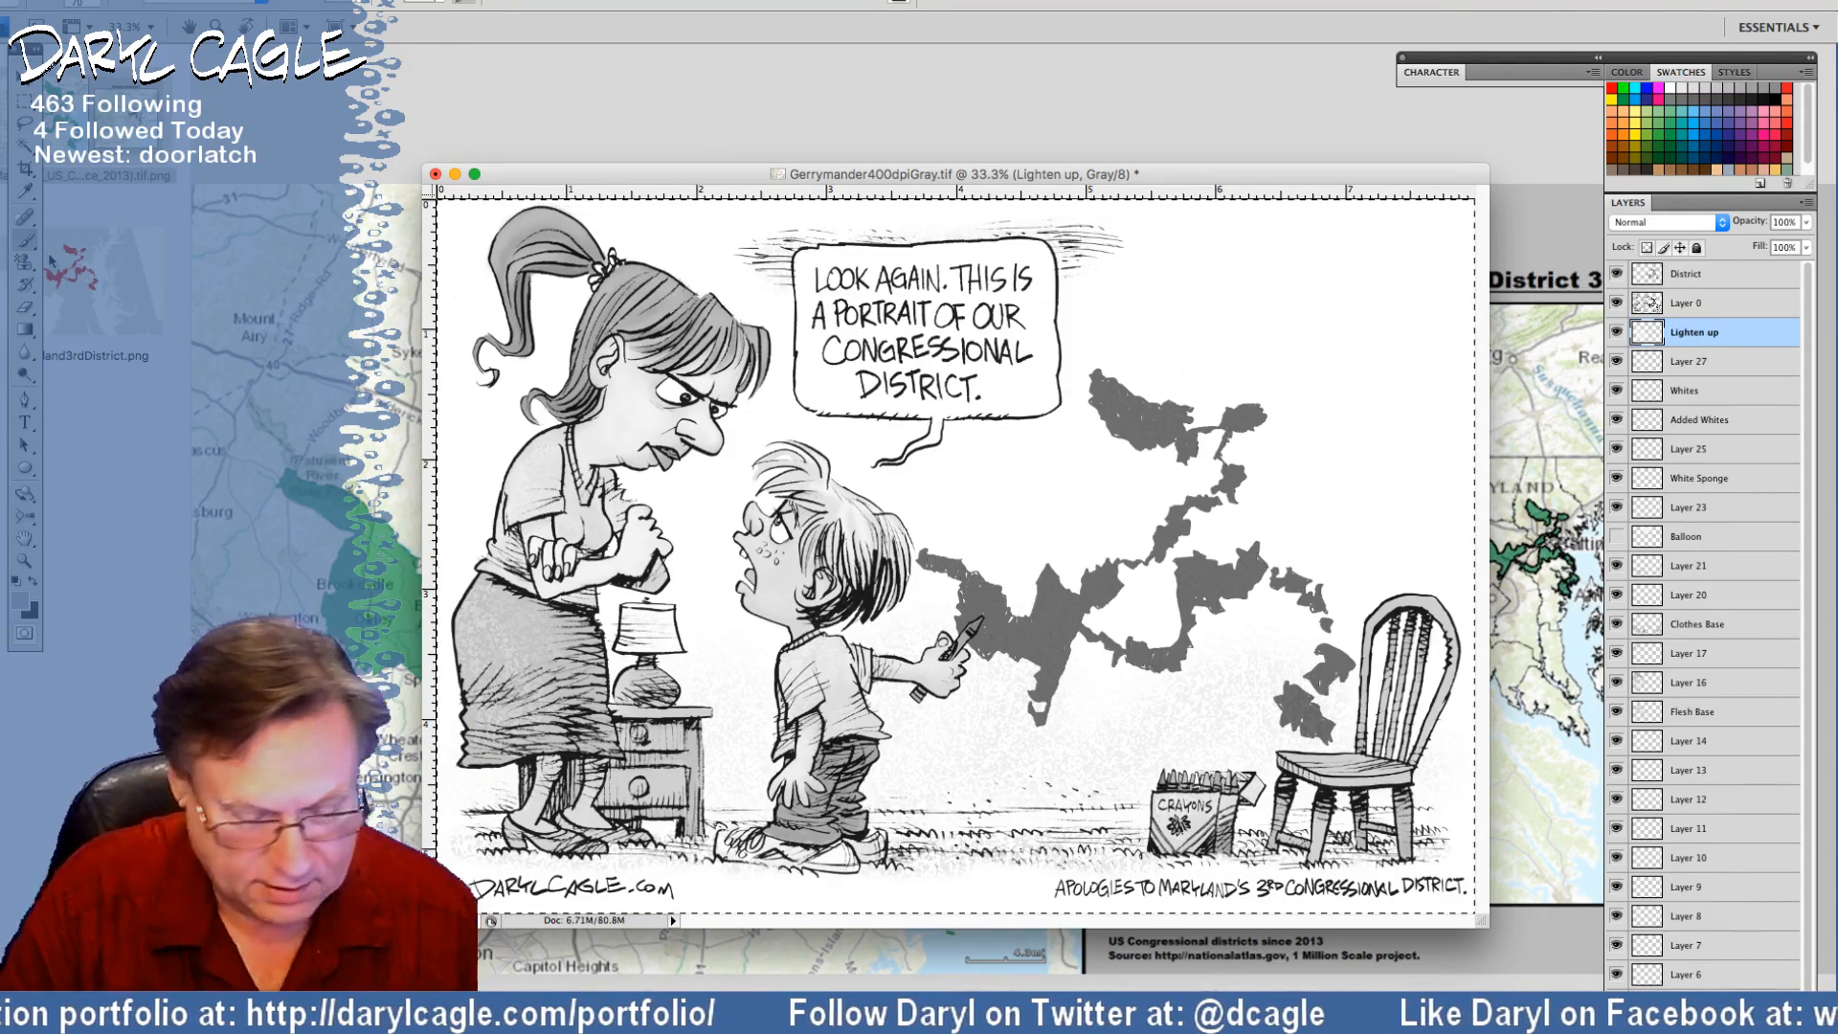
Reduce the brush size and paint the fingernails of the woman's folded hand gray on the Lighten up layer
key("super+equal")
key("super+equal")
key("super+equal")
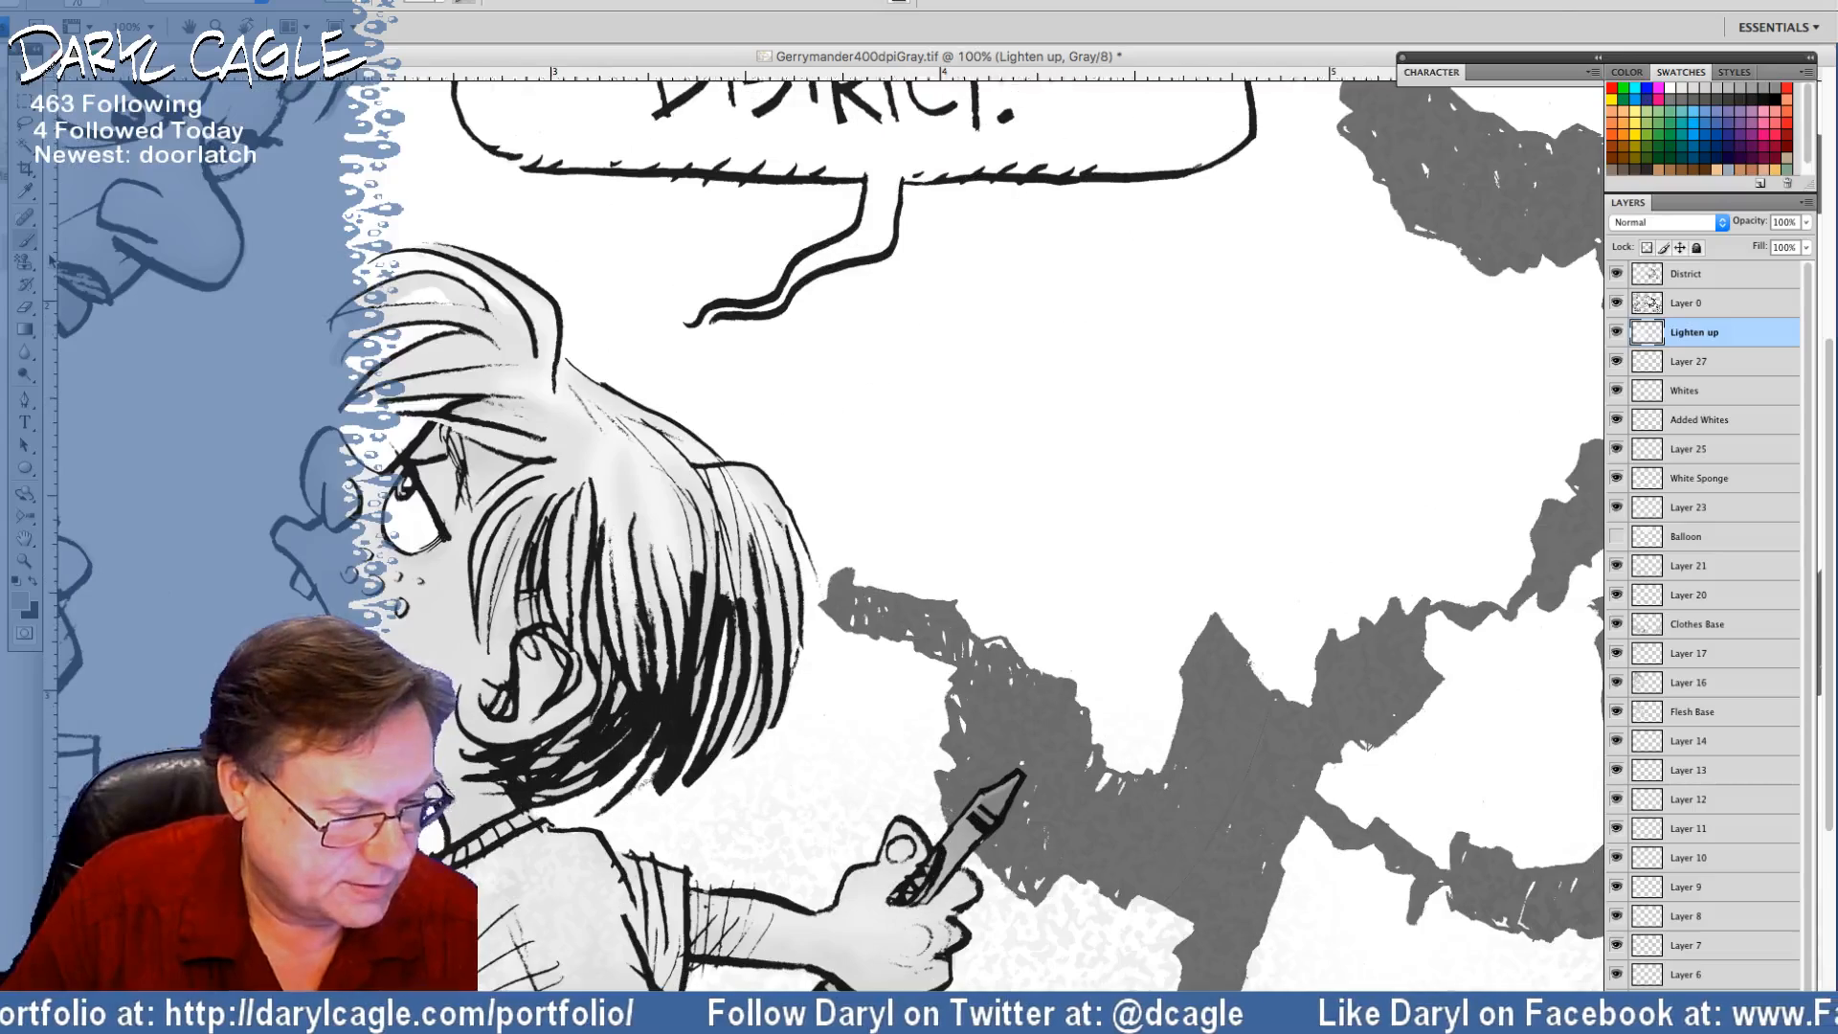
left_click_drag(176, 738, 846, 714)
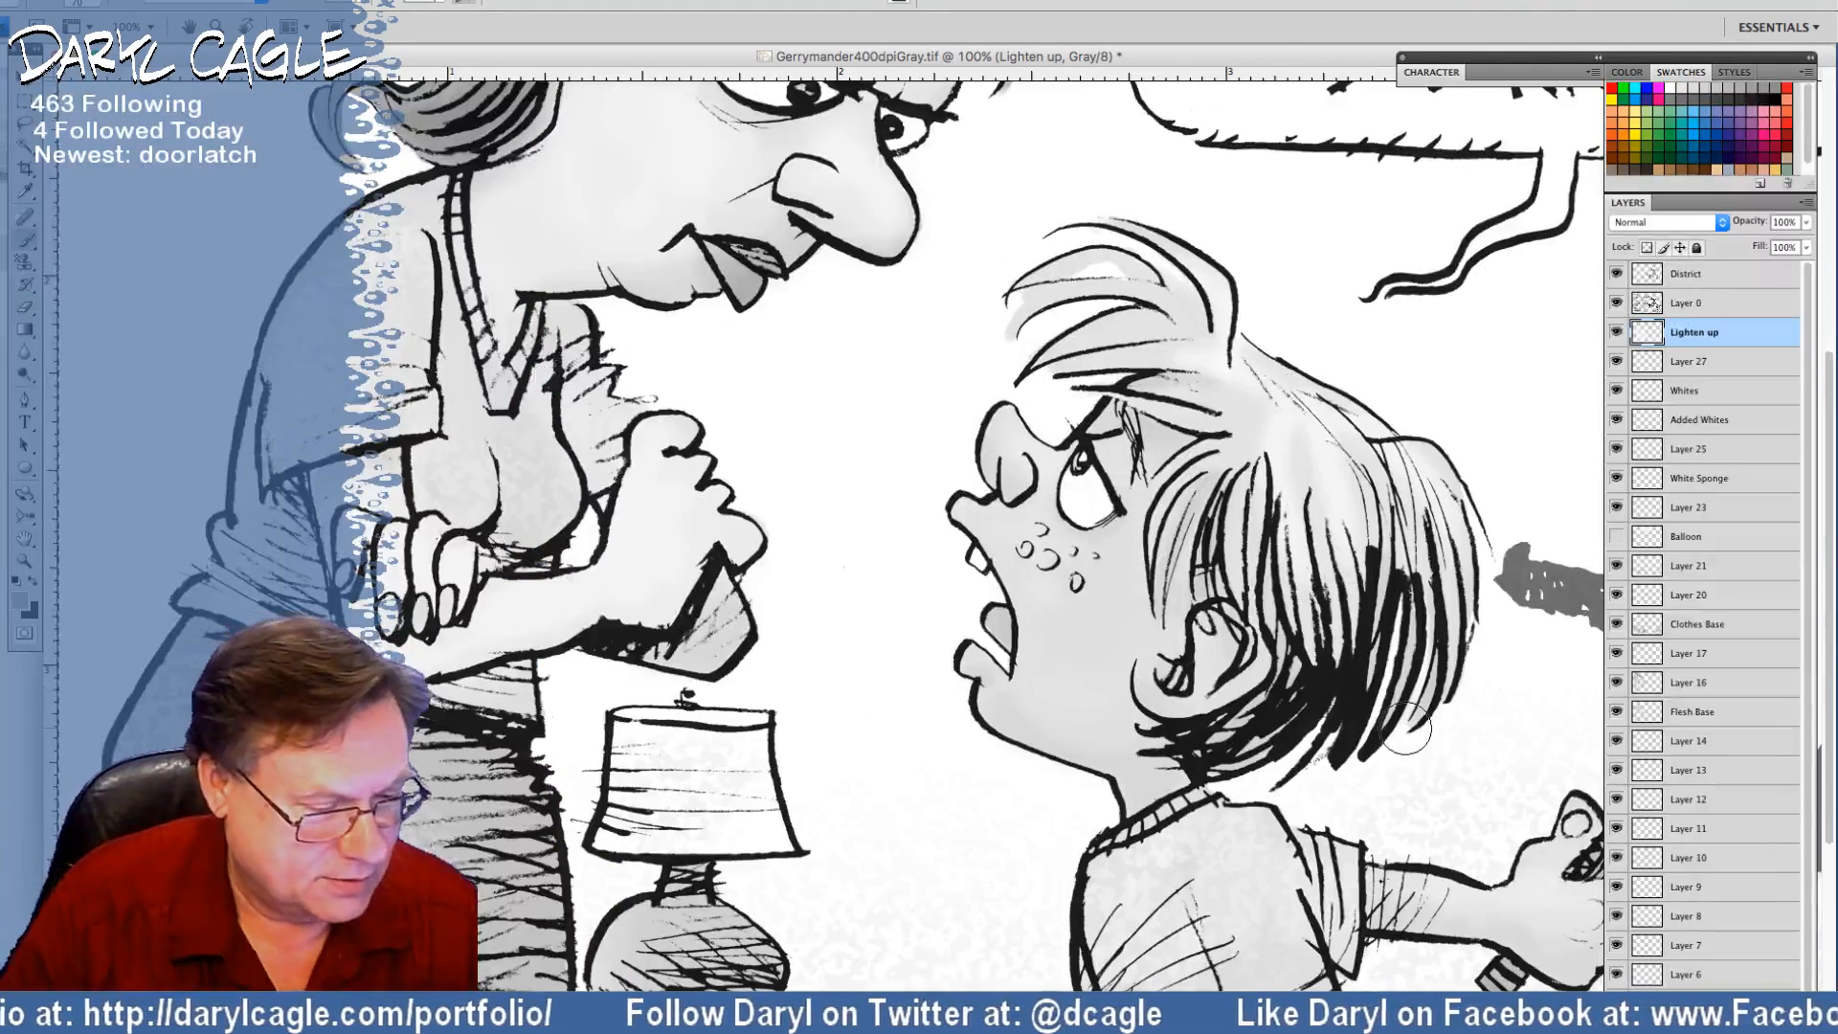
left_click(88, 4)
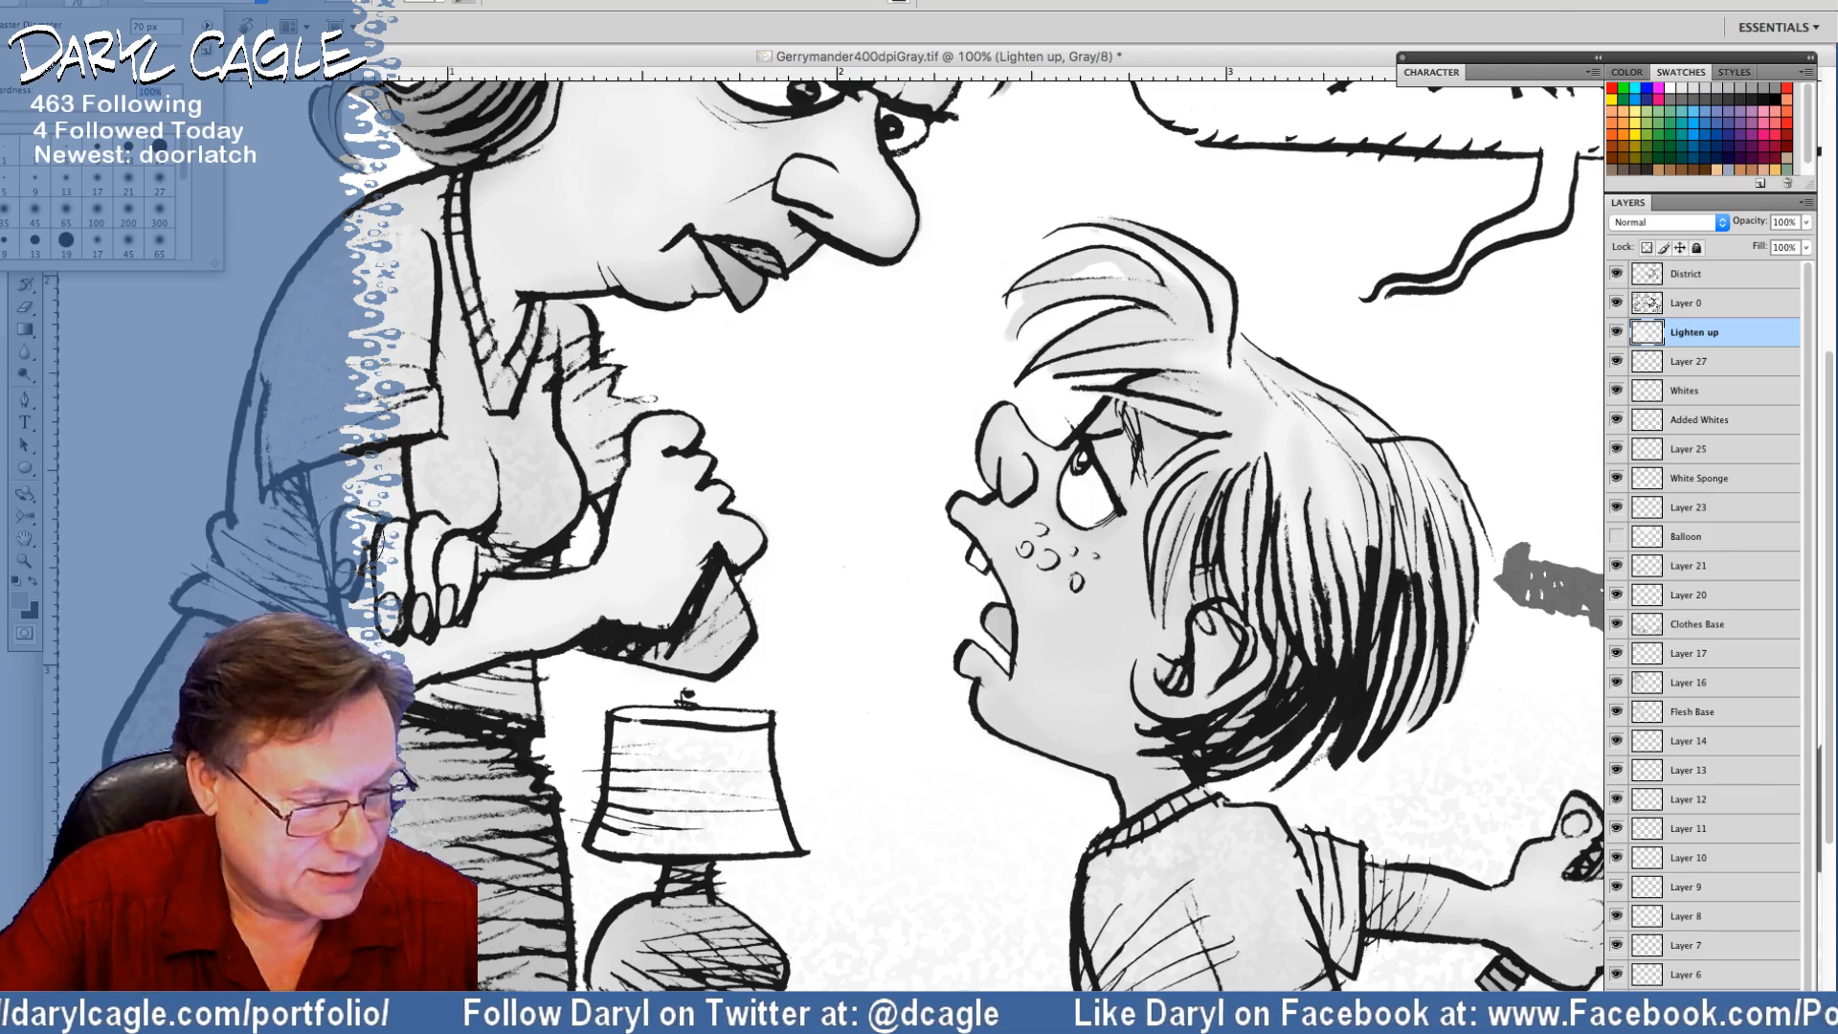
left_click(342, 572)
left_click_drag(342, 572, 346, 566)
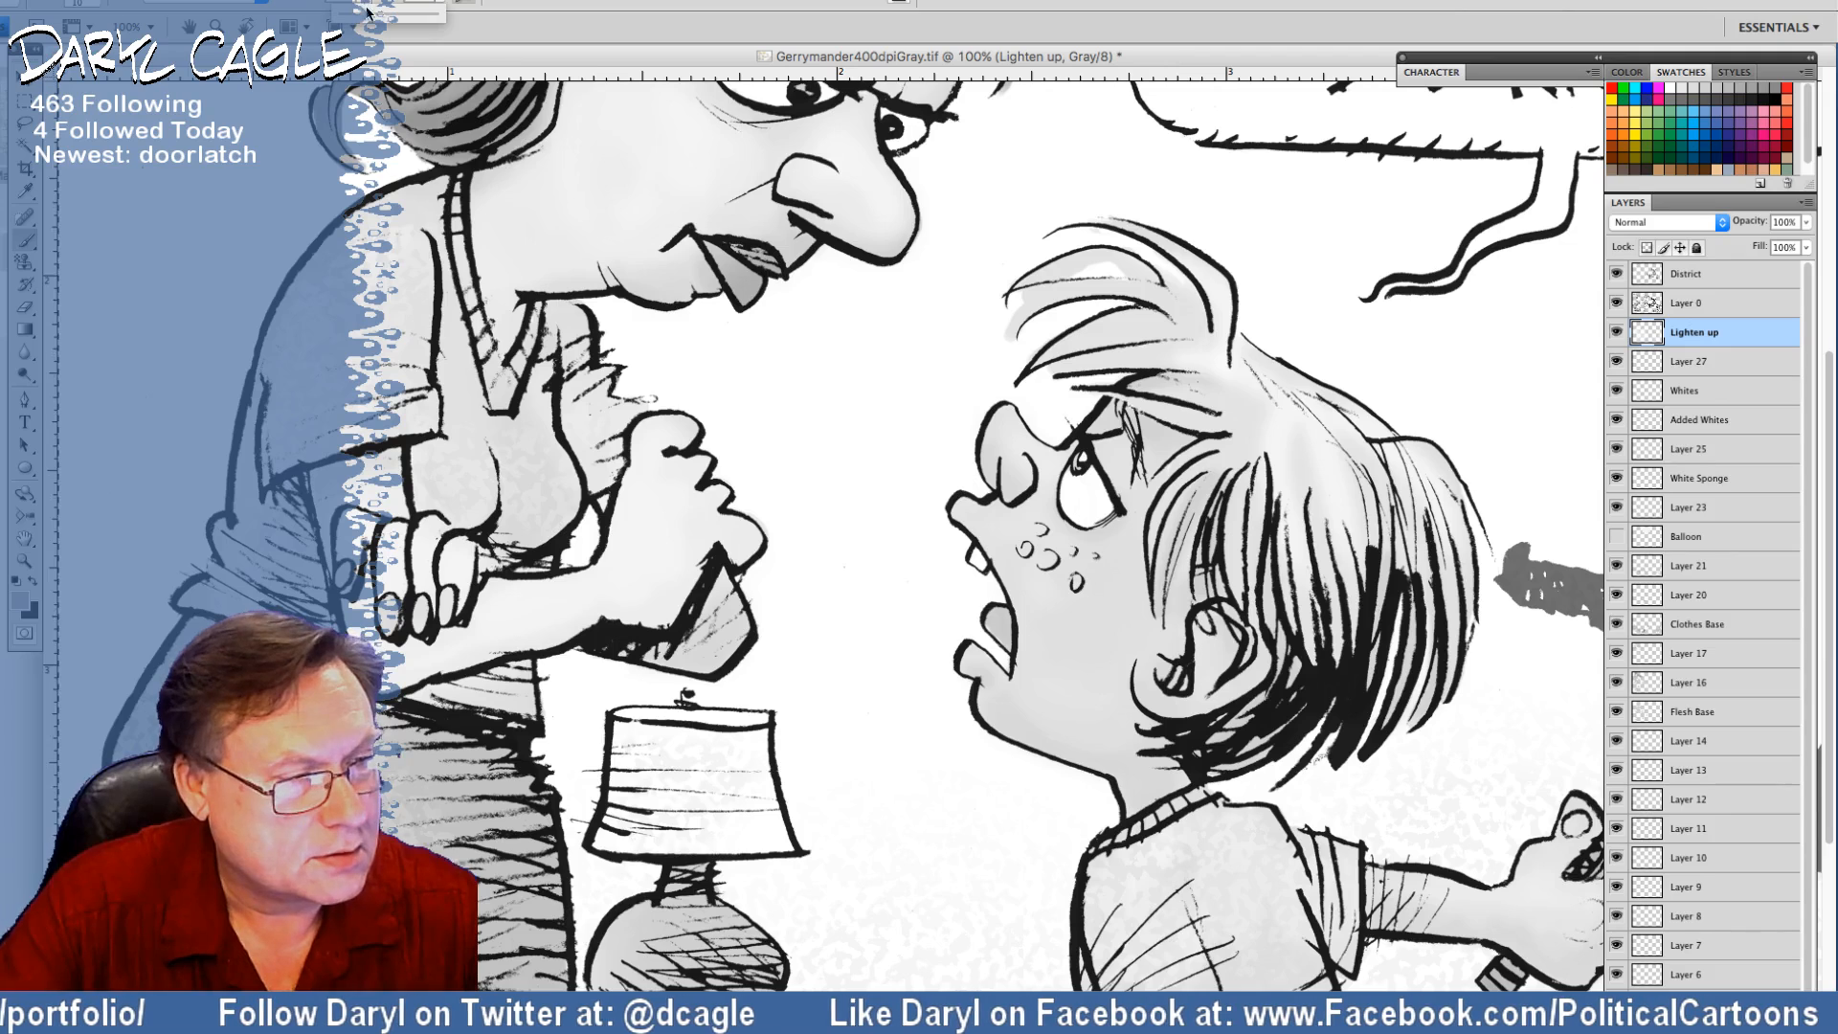
mouse_move(422, 599)
left_mouse_down()
mouse_move(440, 586)
mouse_move(448, 616)
left_mouse_up()
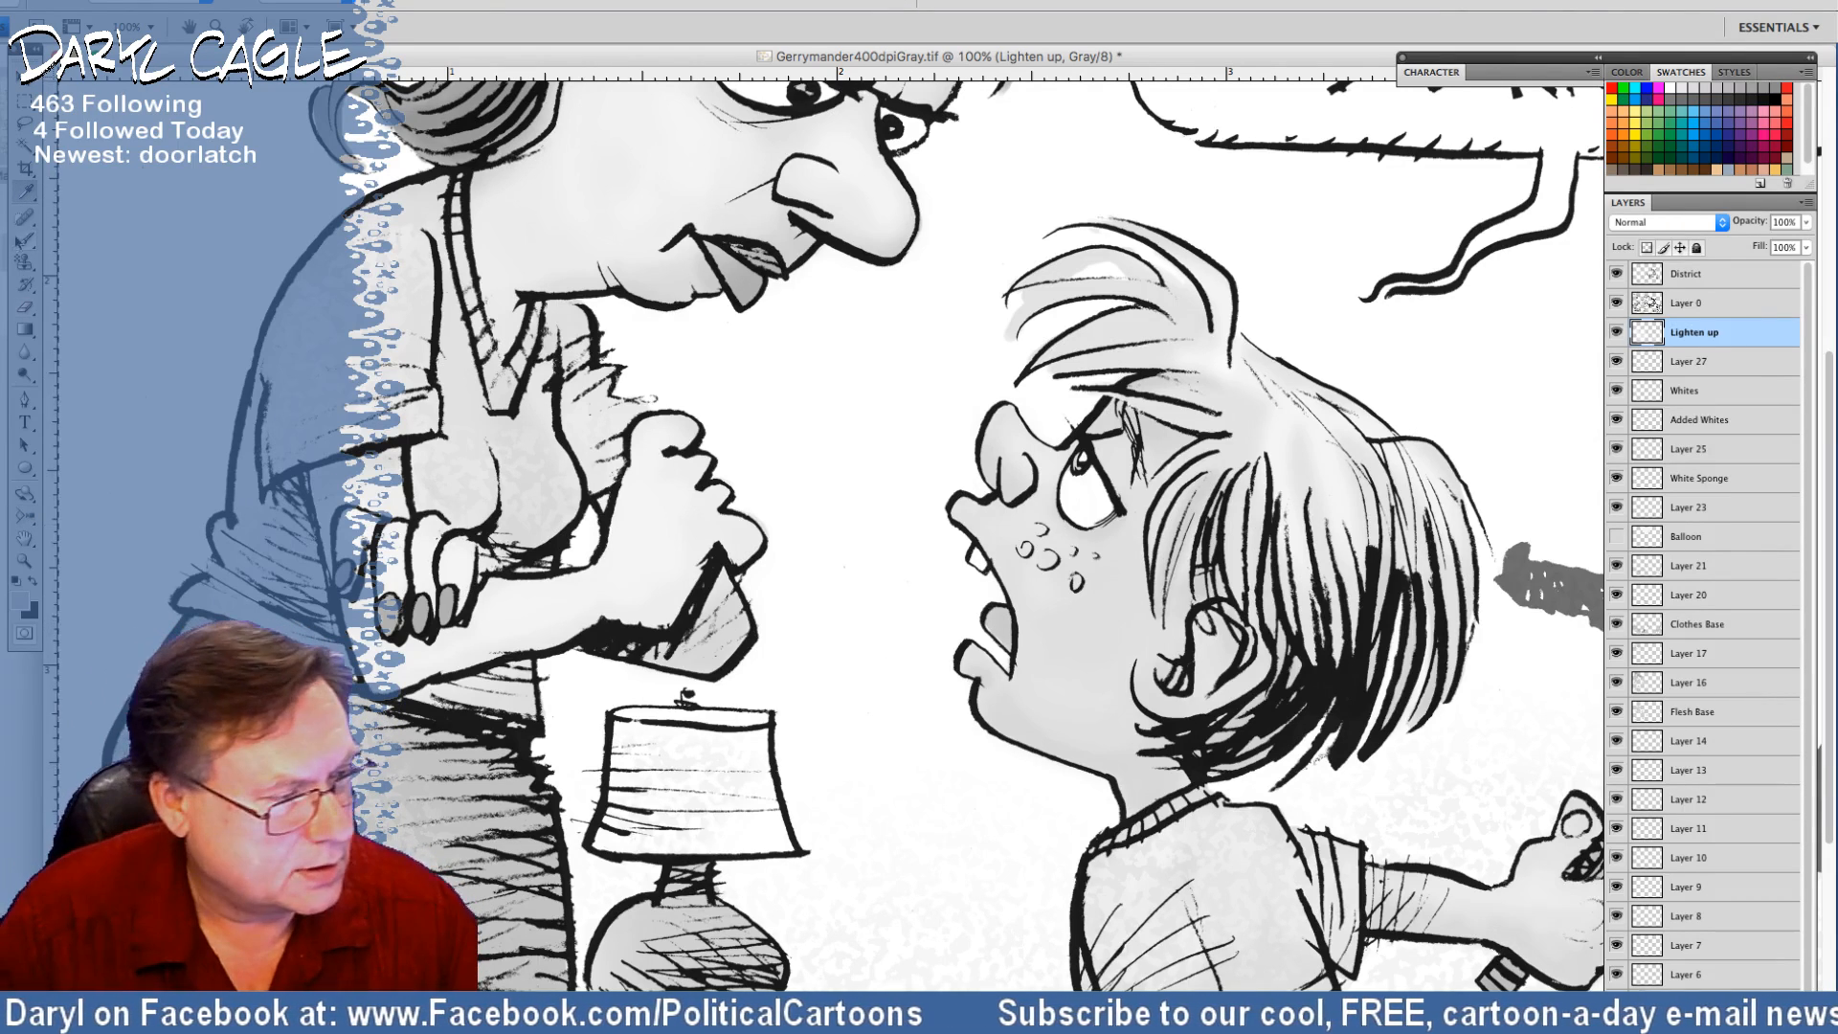
Choose a gray foreground color and shade the boy's tongue, the area beside his eye and his ear
left_click(20, 600)
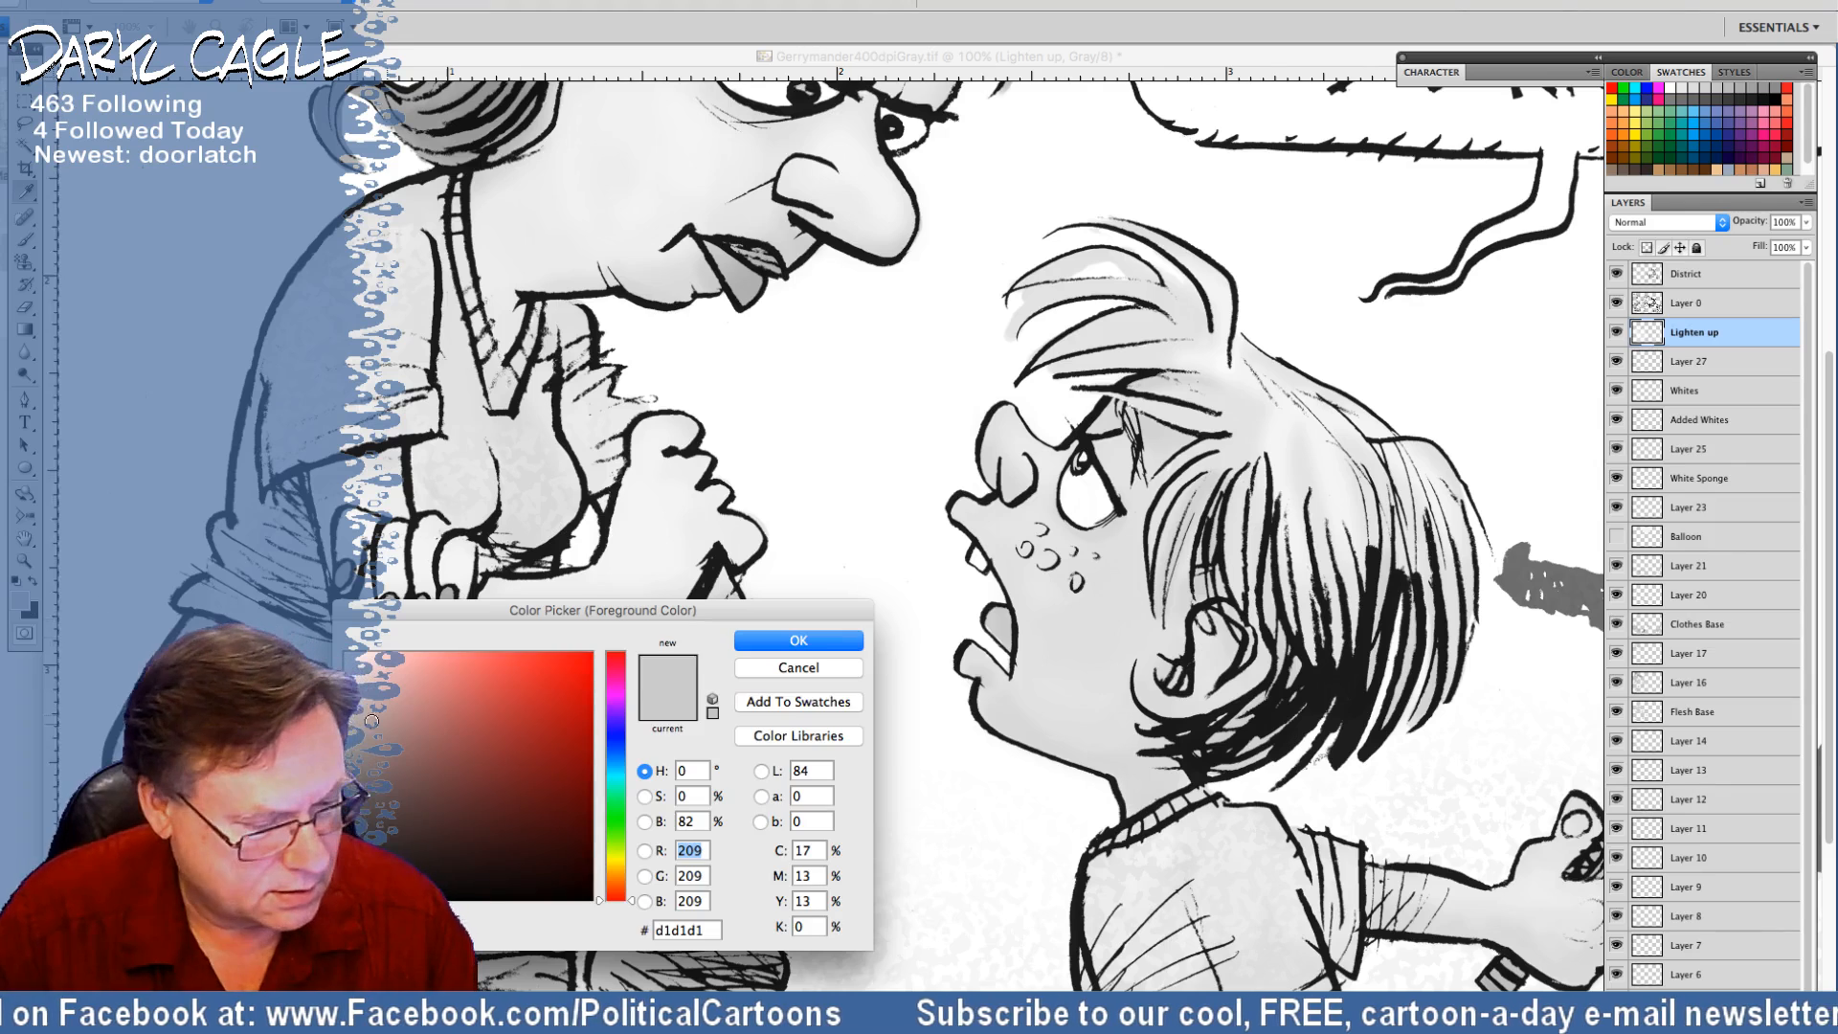
left_click(747, 642)
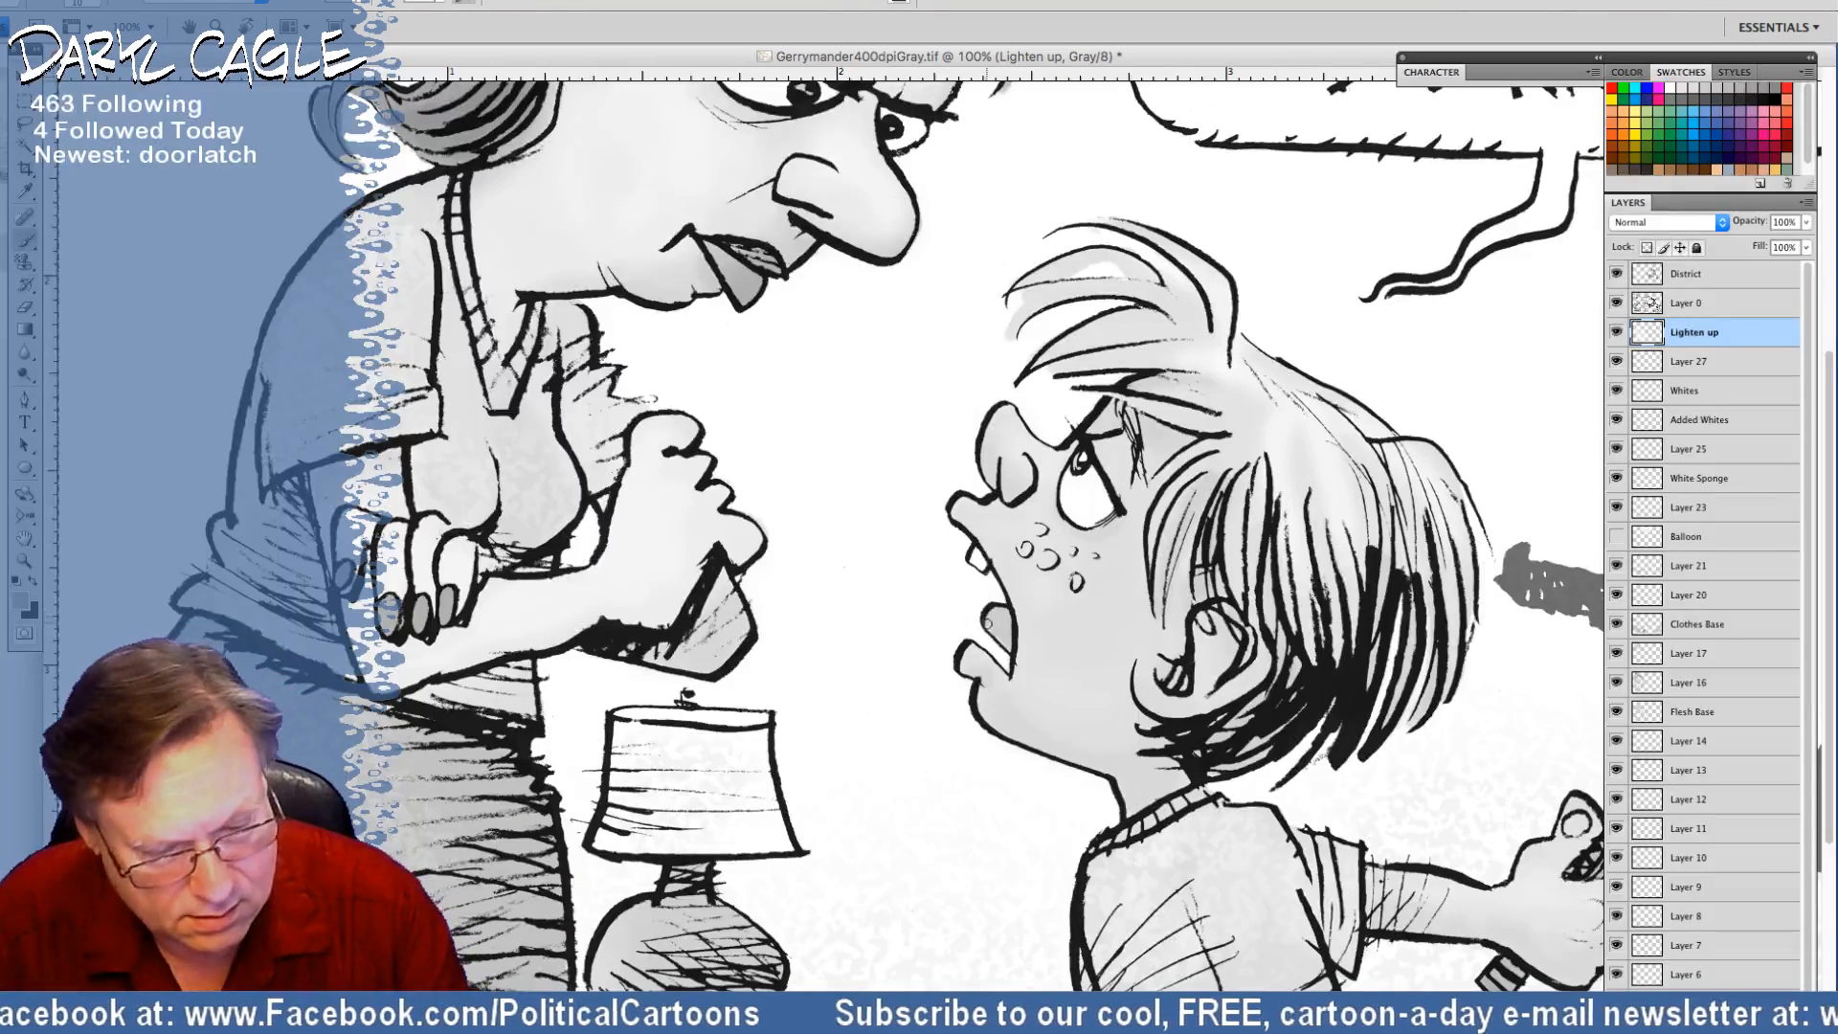
left_click_drag(993, 630, 1005, 652)
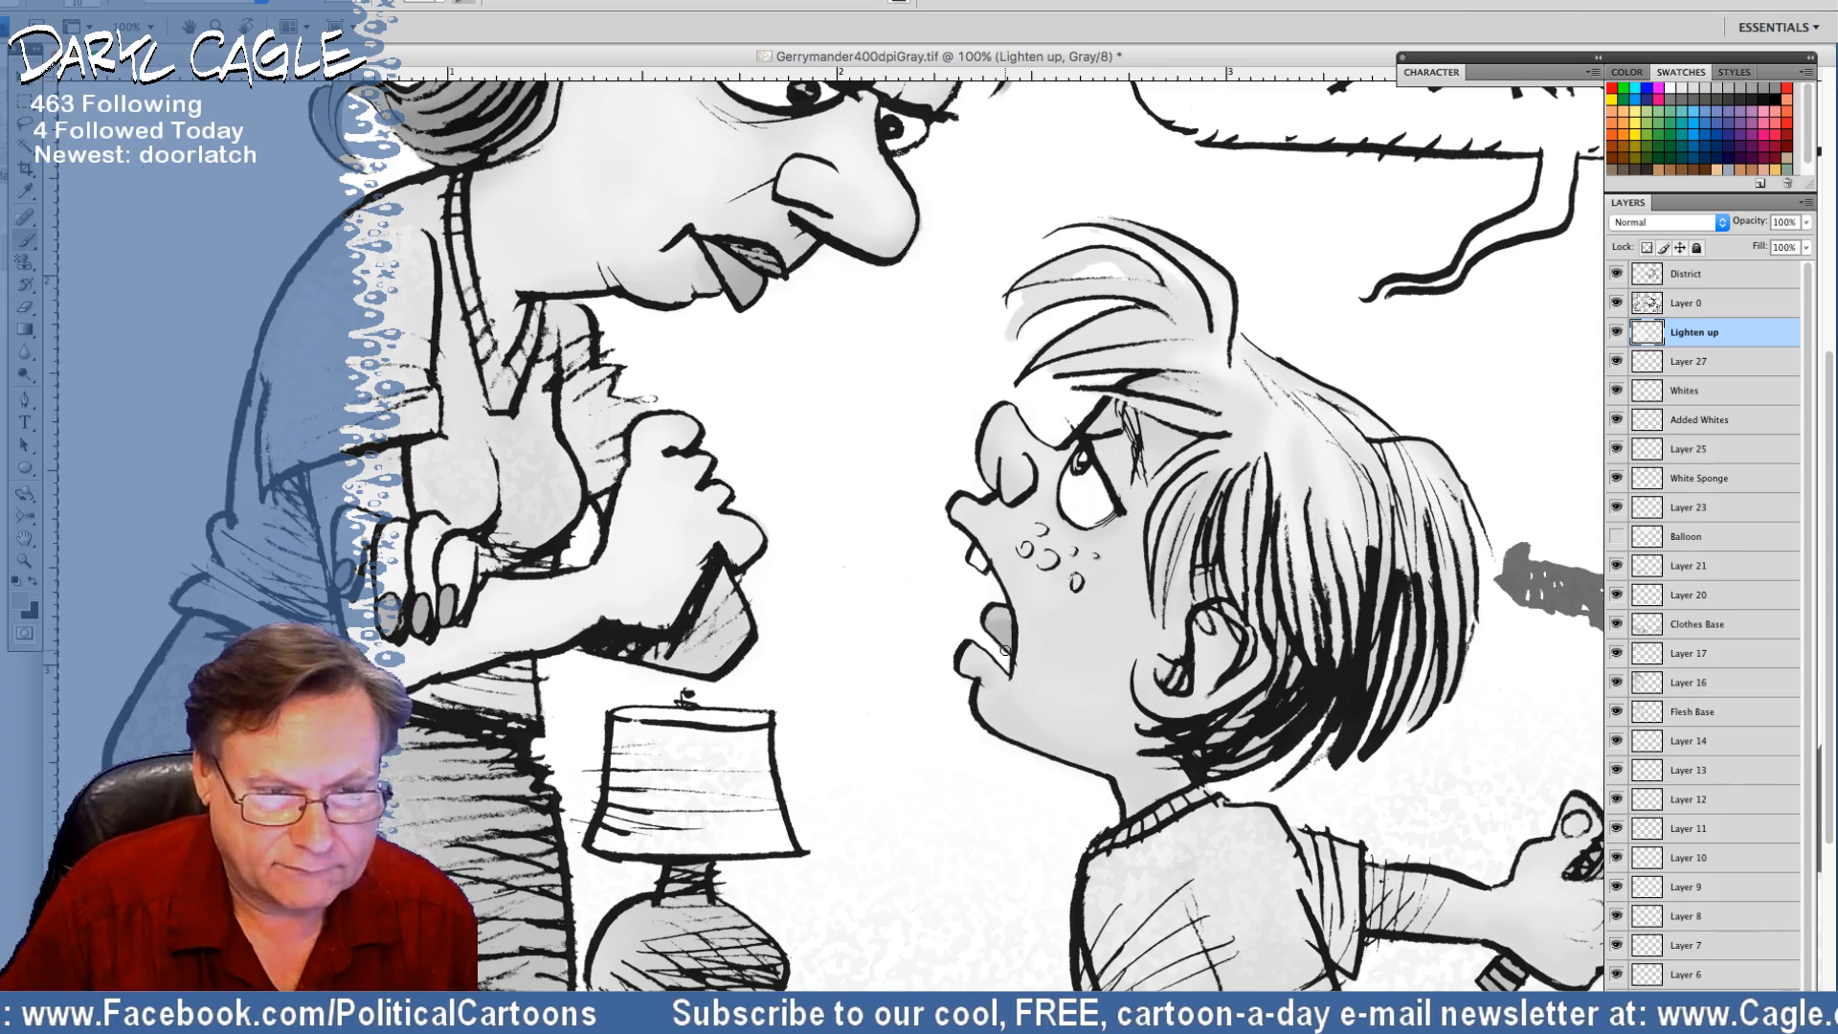
left_click_drag(1122, 410, 1141, 475)
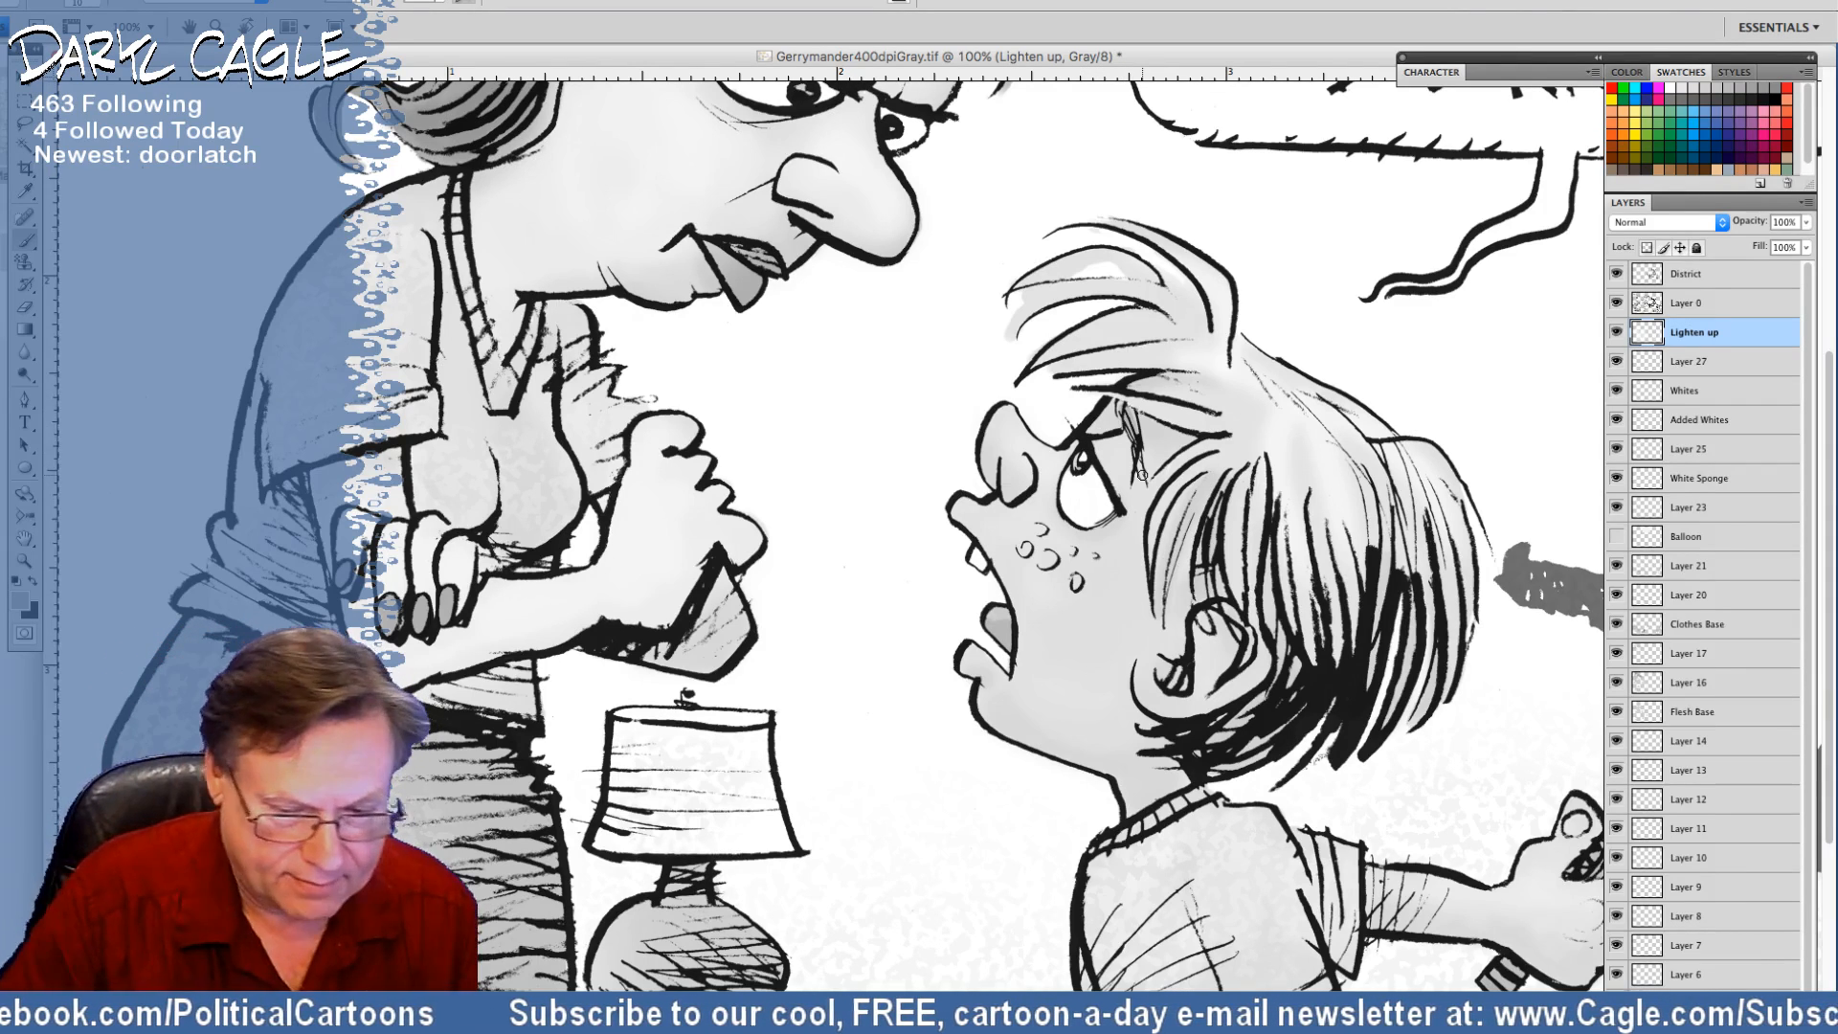
left_click_drag(1182, 669, 1158, 676)
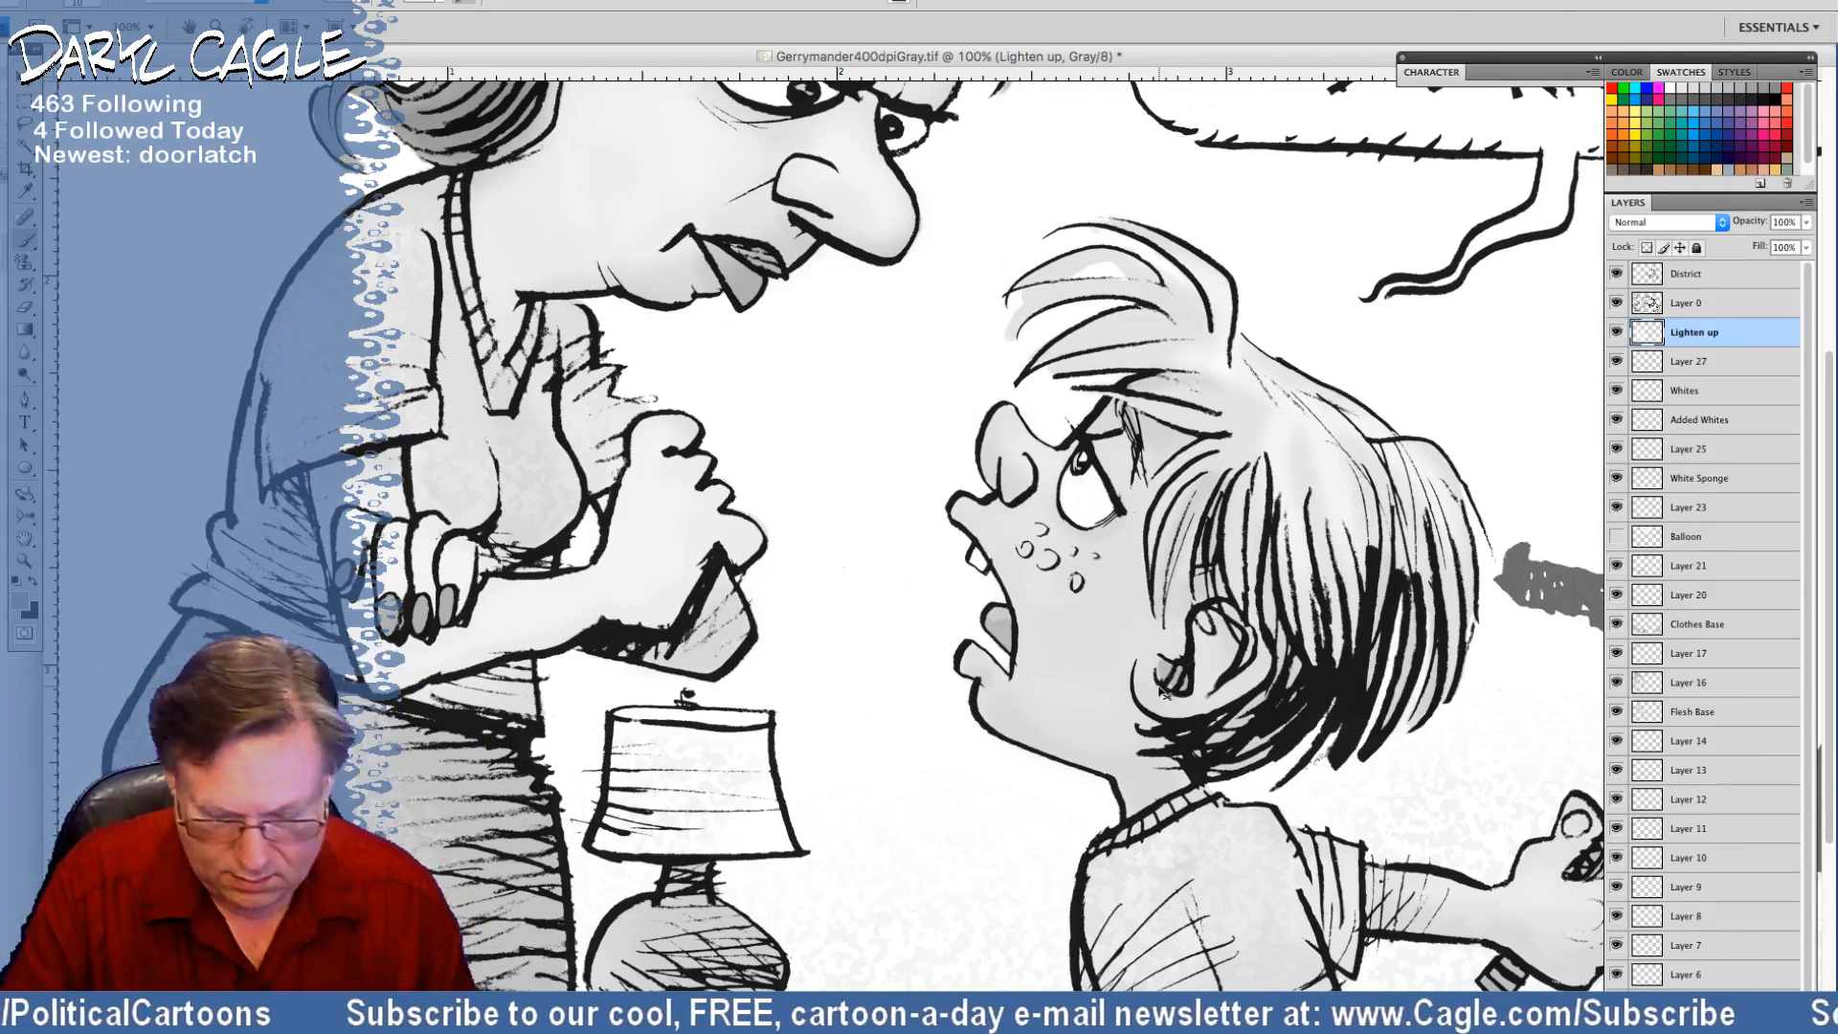
Save the grayscale cartoon, reposition its window to show the whole drawing, and switch to Preview
key("super+minus")
key("super+minus")
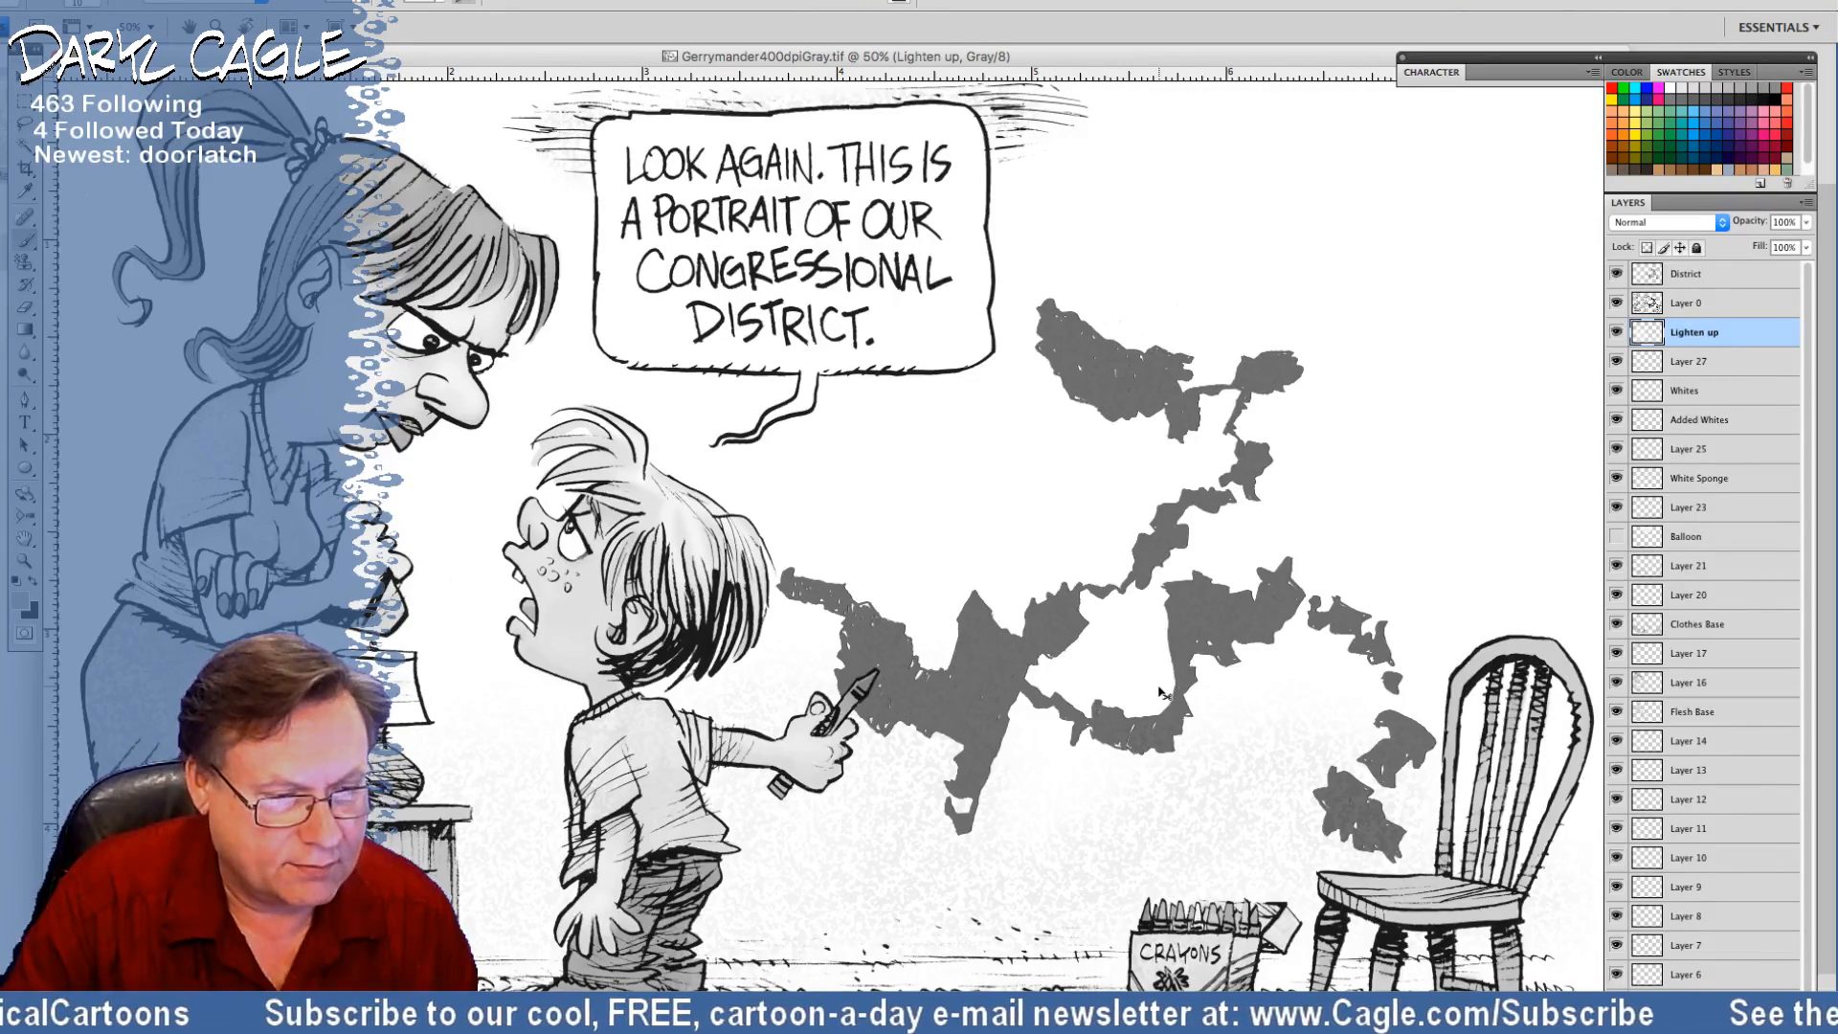
key("super+minus")
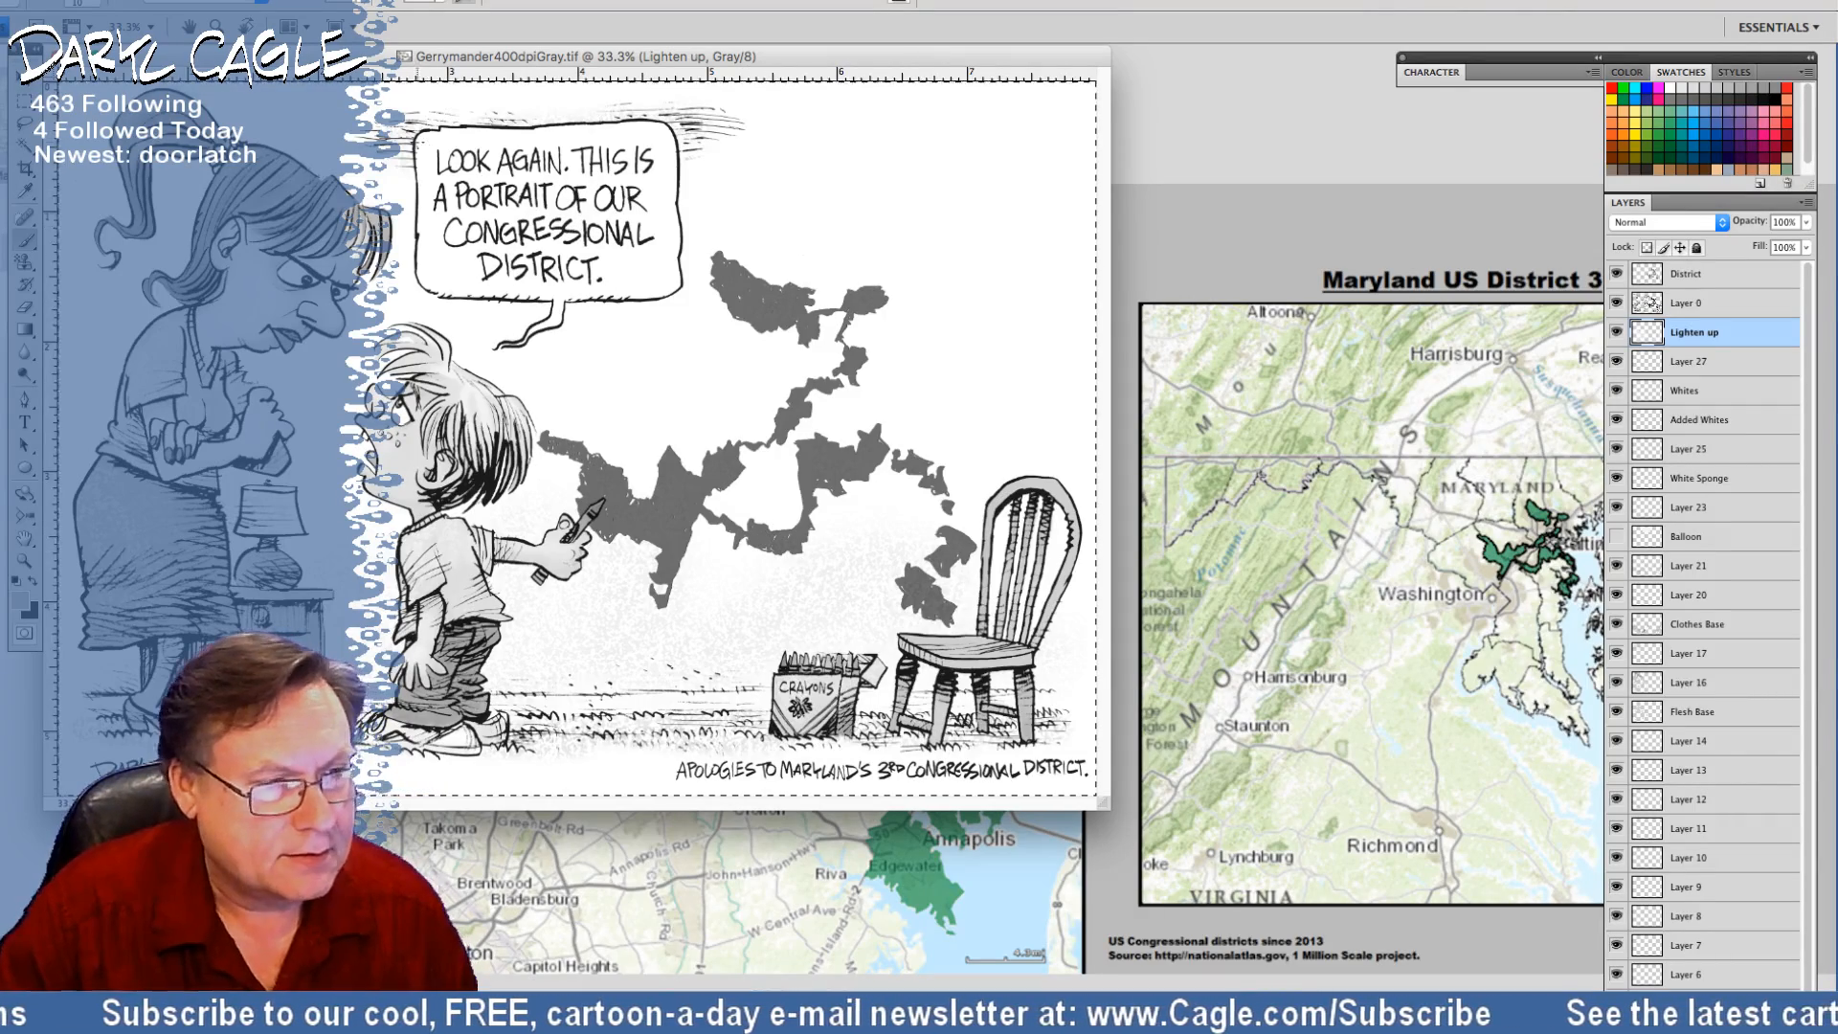
left_click_drag(330, 55, 755, 110)
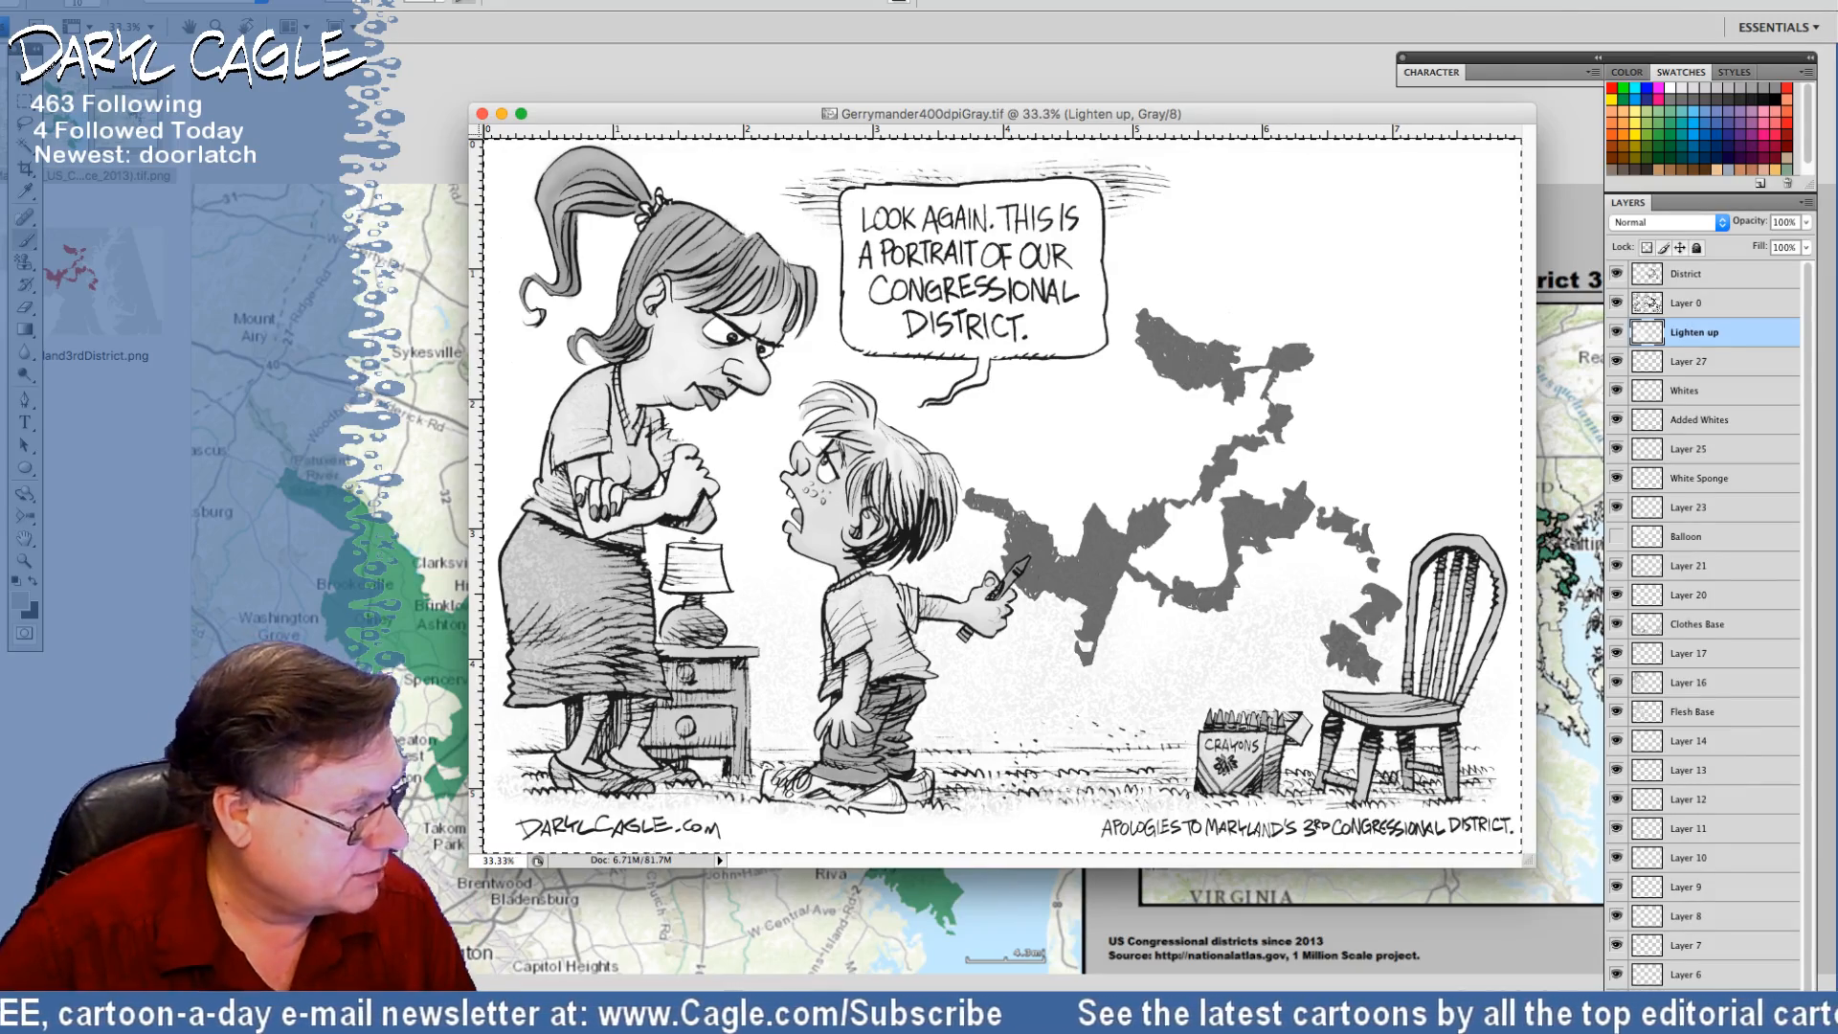
key("super+Tab")
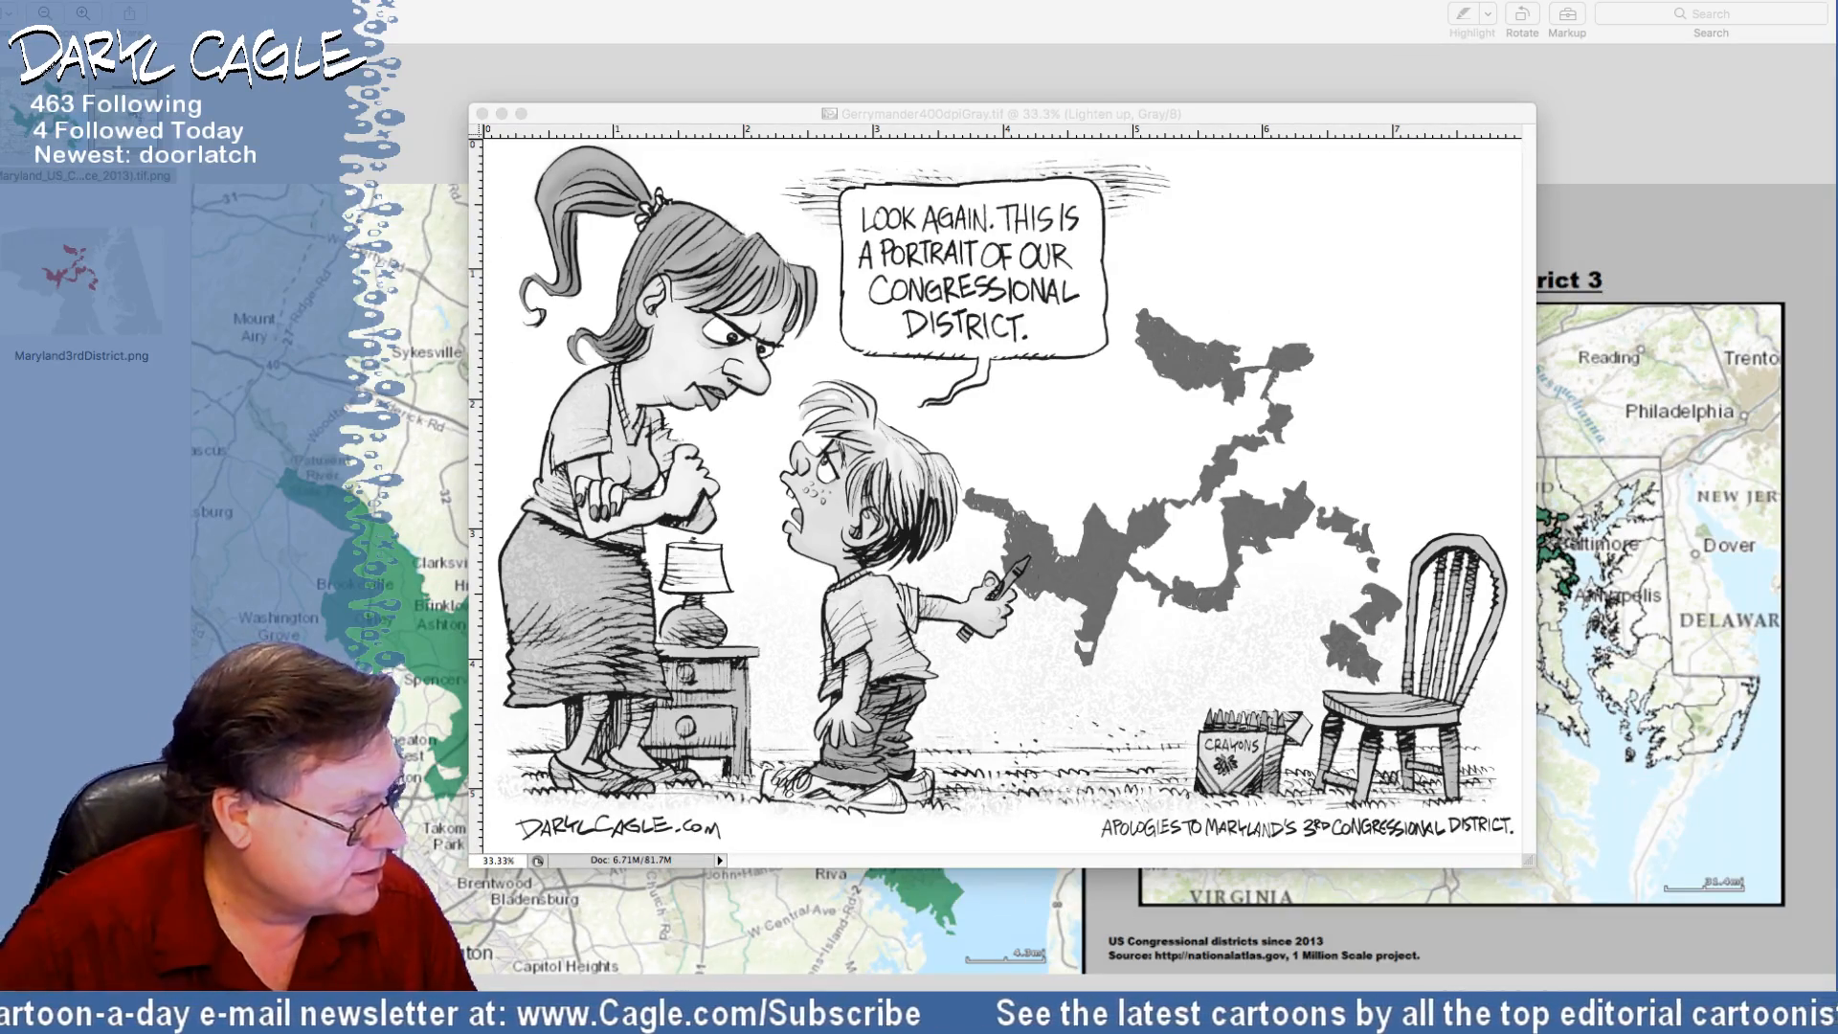